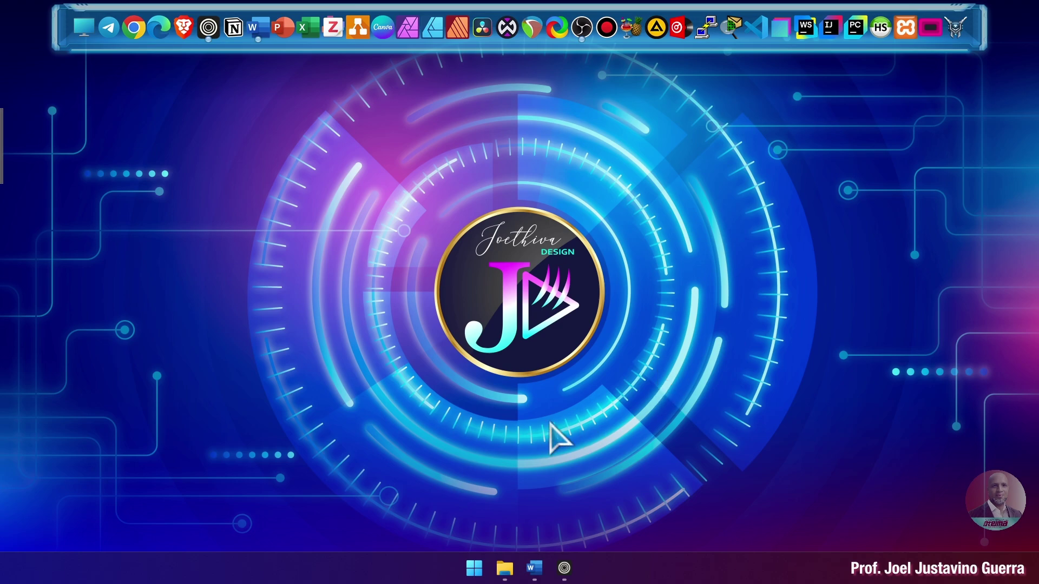
# Step: Find Excel by searching for "excel" in the Windows Start menu and open it with a blank workbook
pyautogui.click(474, 569)
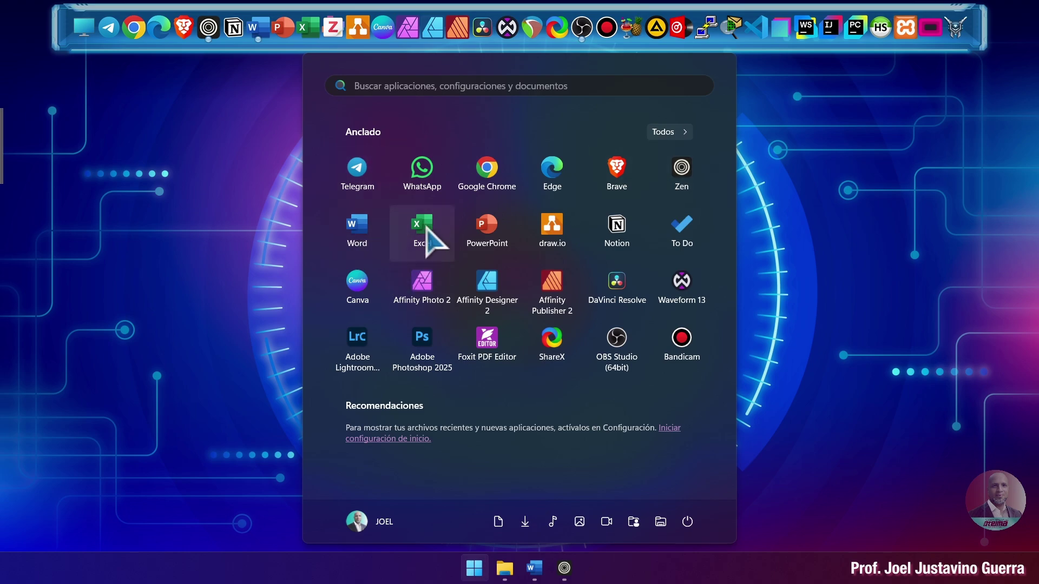
pyautogui.click(667, 134)
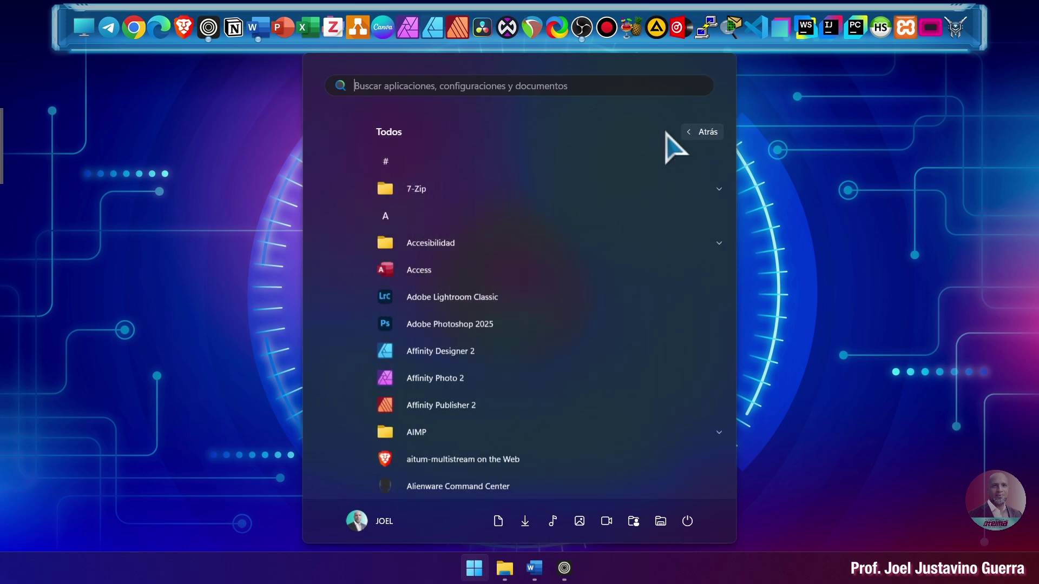
pyautogui.scroll(-5, 519, 349)
pyautogui.scroll(-2, 518, 336)
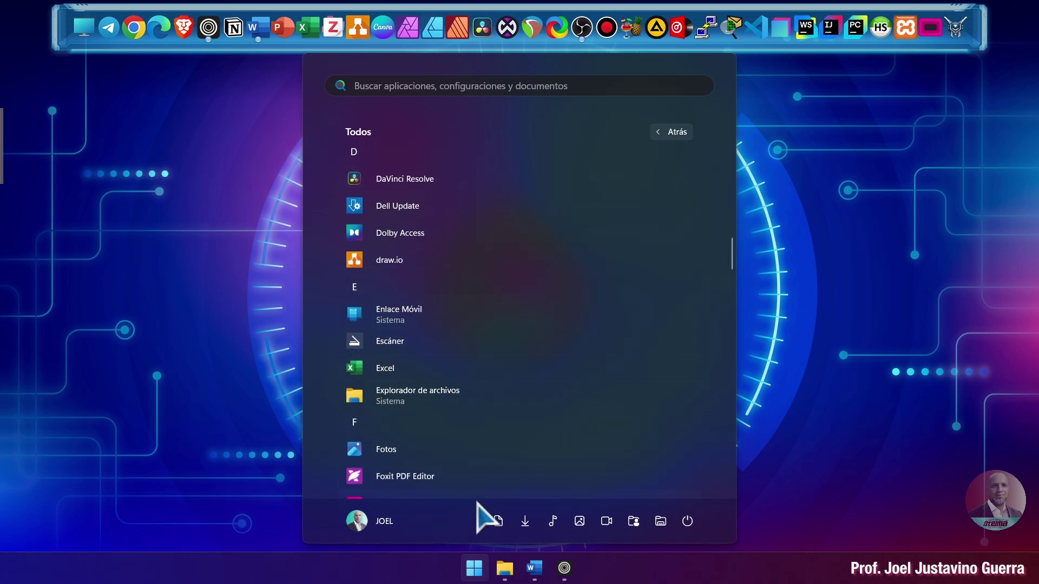
pyautogui.click(456, 88)
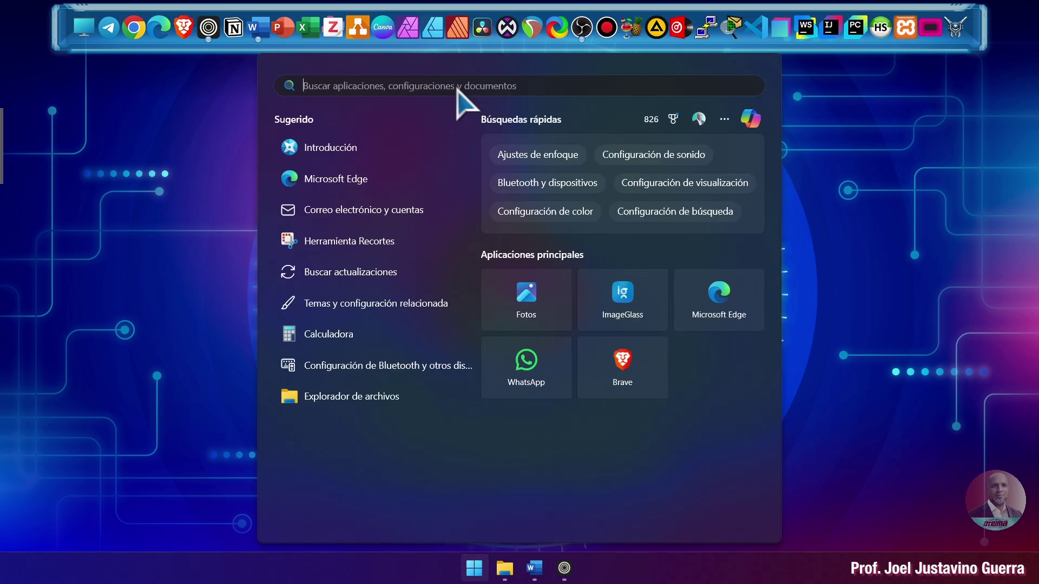
pyautogui.click(405, 90)
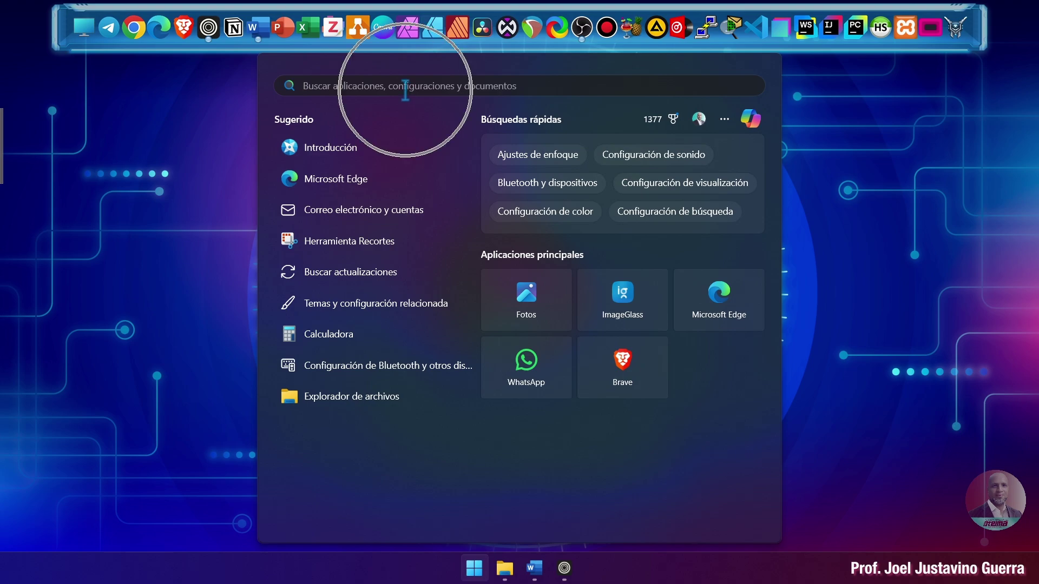
pyautogui.write('excel')
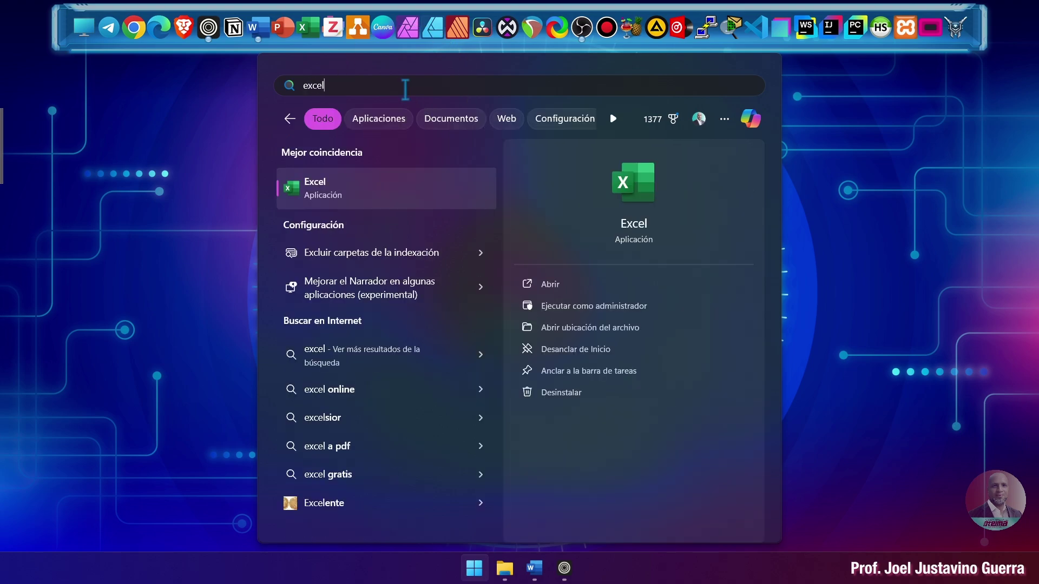
pyautogui.press('ctrl')
pyautogui.click(360, 188)
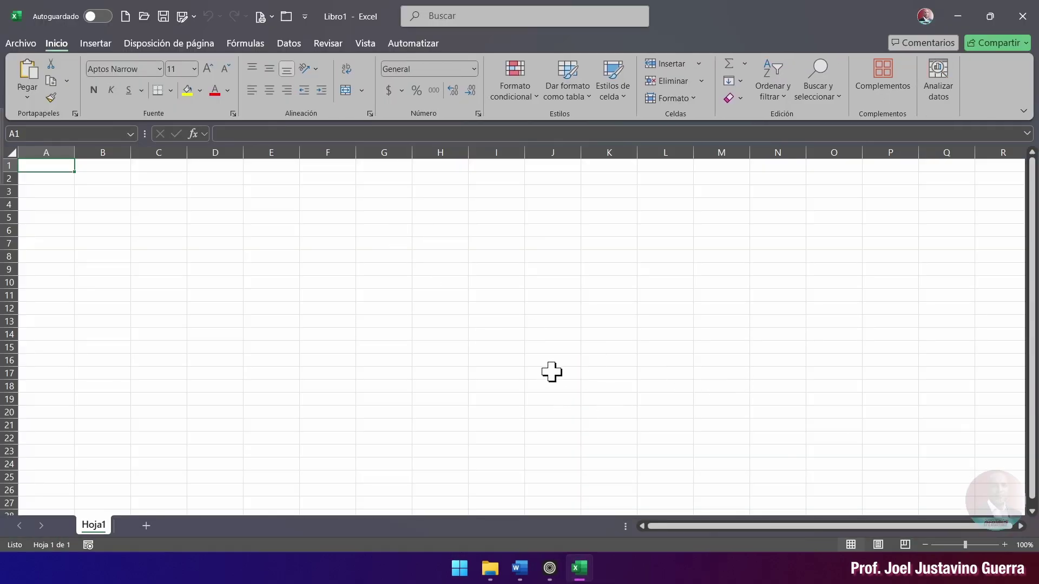
# Step: Enlarge the worksheet zoom to 220% and select cell B3
pyautogui.scroll(8, 552, 371)
pyautogui.press('ctrl')
pyautogui.click(585, 281)
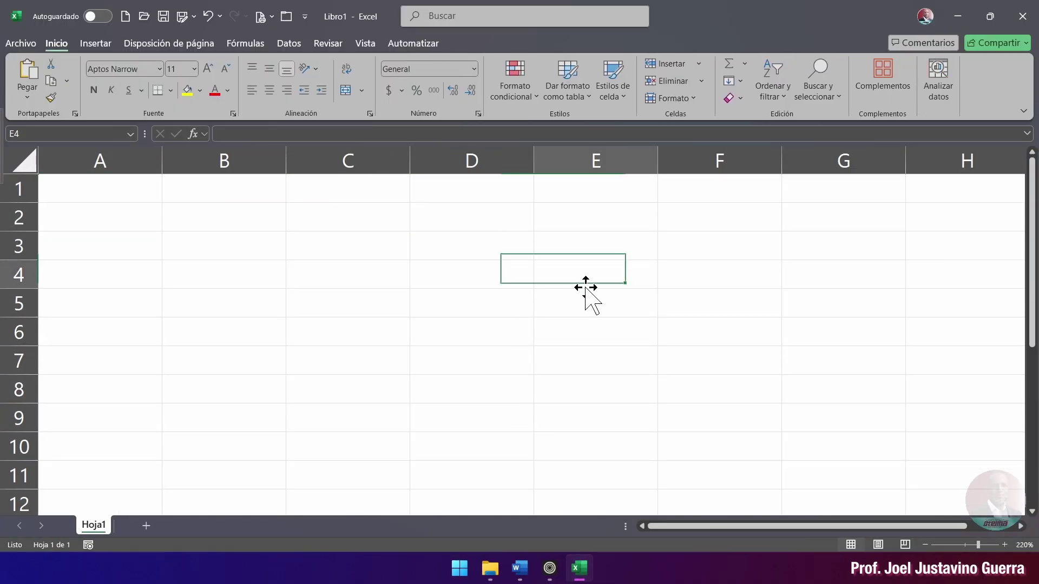
pyautogui.click(316, 255)
pyautogui.click(205, 244)
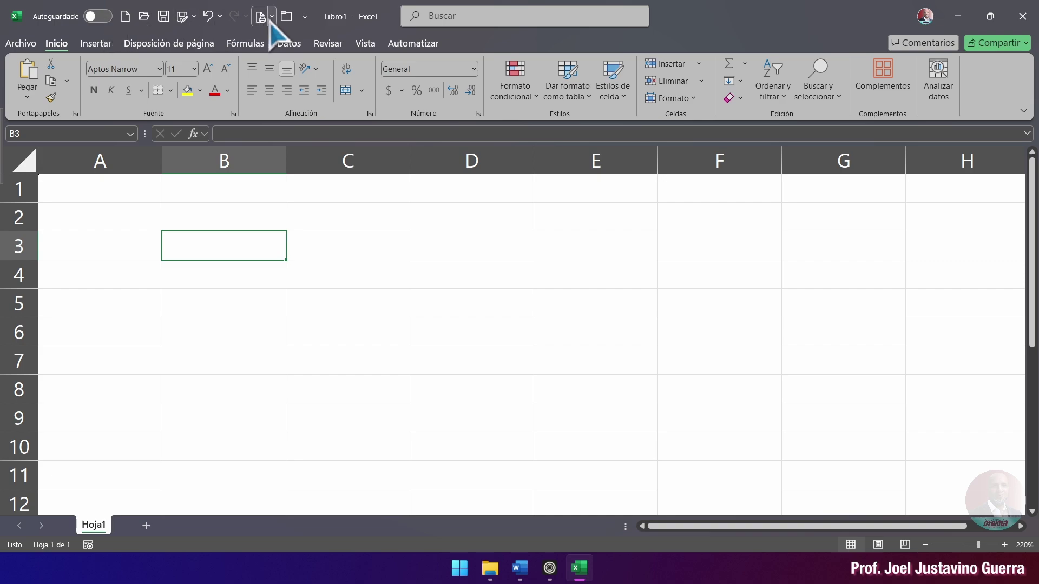
# Step: Add the Vista previa de impresión e Imprimir command to the Quick Access Toolbar and remove it again
pyautogui.click(305, 17)
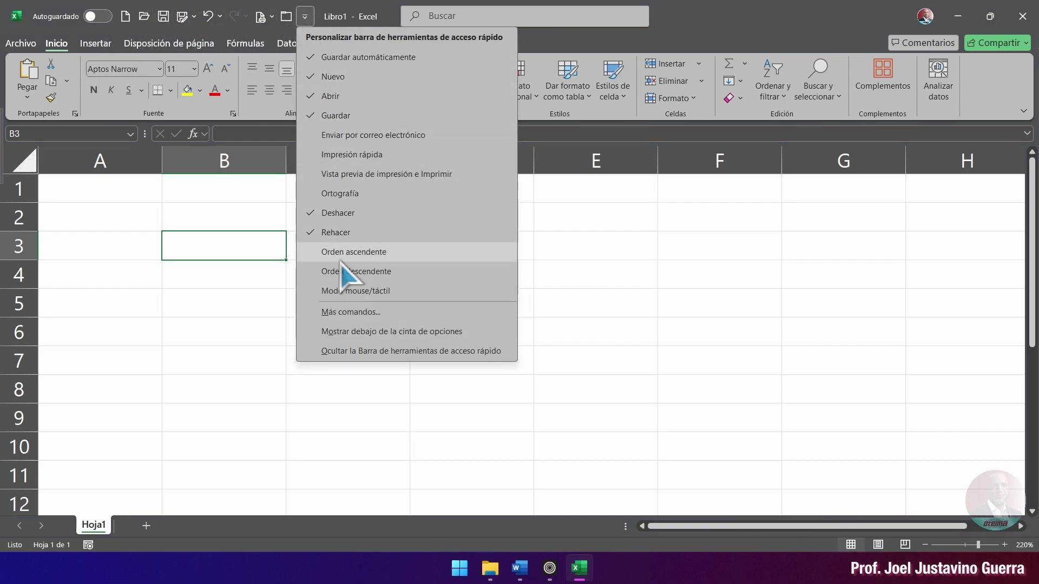
pyautogui.click(305, 18)
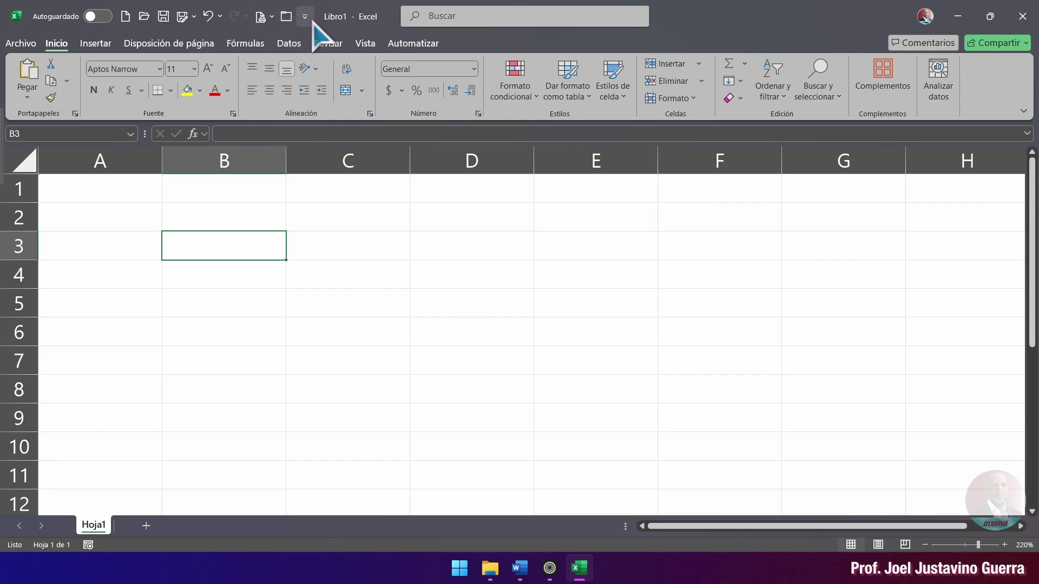
pyautogui.click(305, 18)
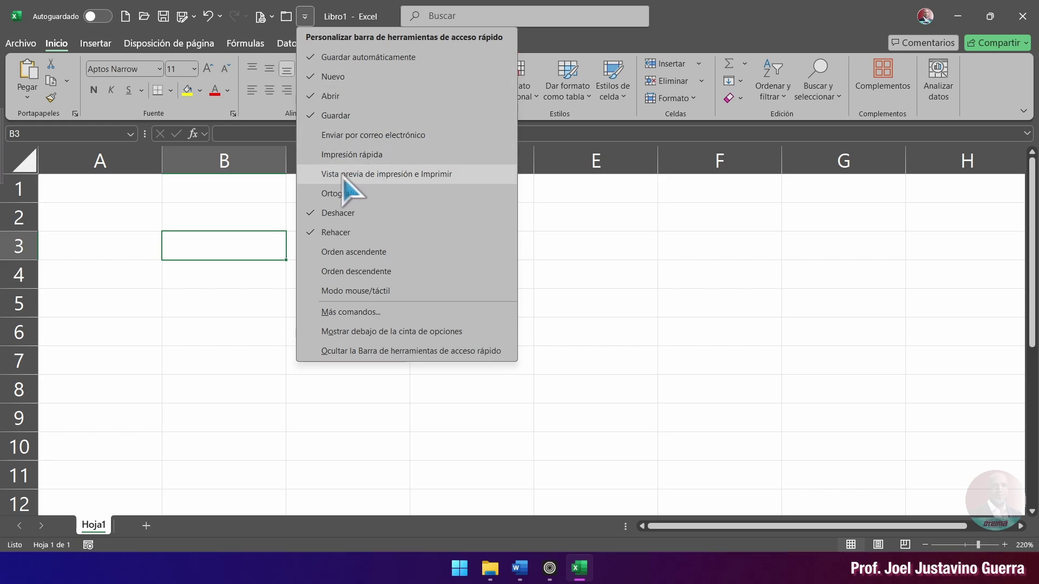
pyautogui.click(359, 176)
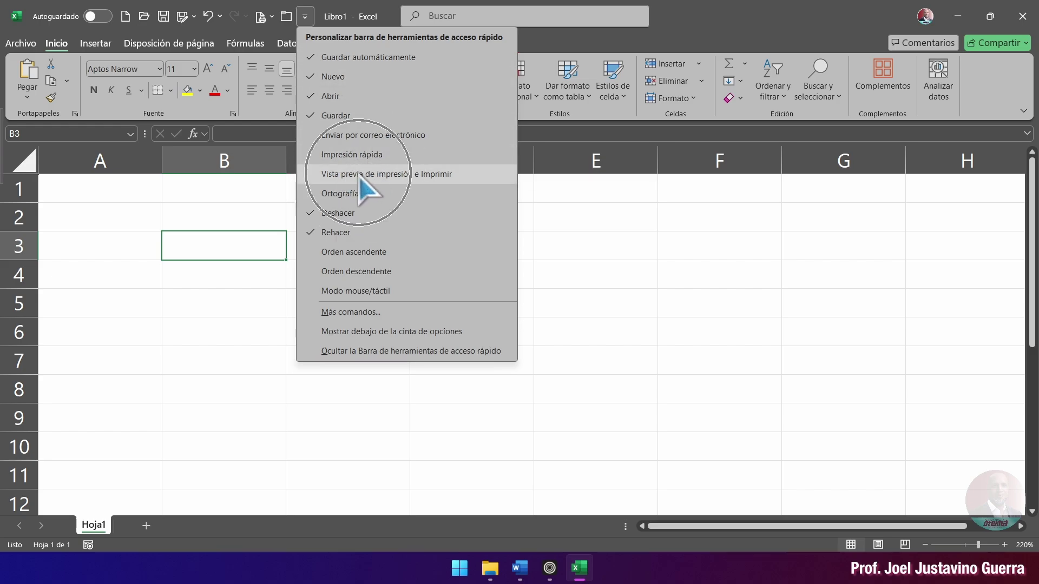
pyautogui.click(331, 175)
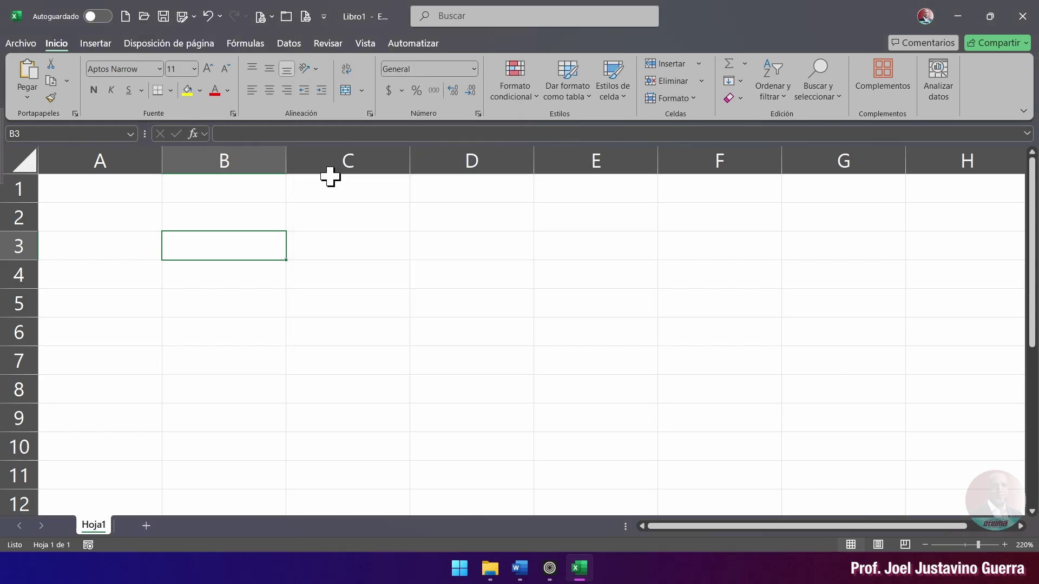
pyautogui.click(322, 17)
pyautogui.click(371, 179)
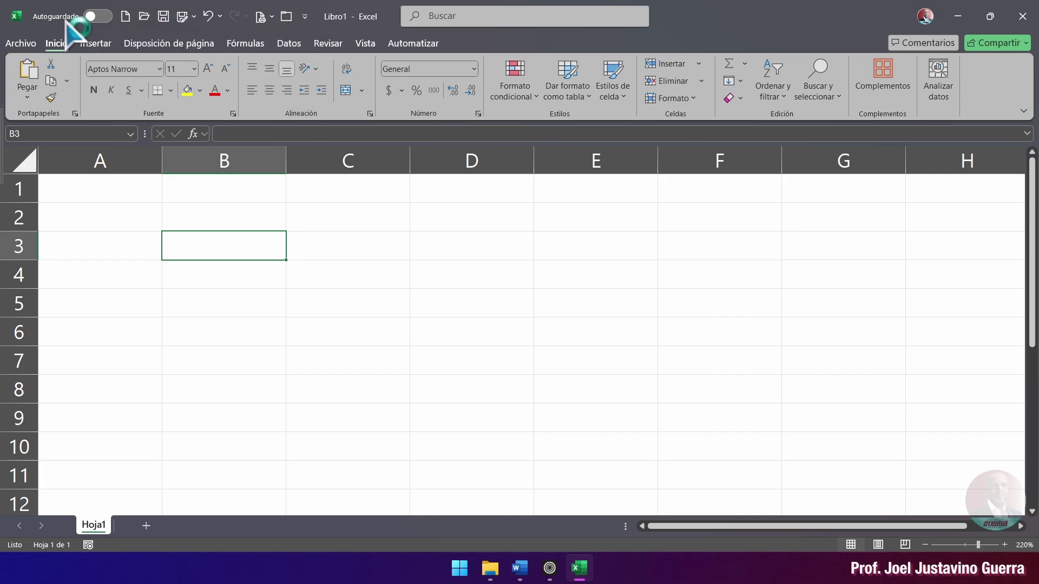
# Step: Examine the commands available for the Quick Access Toolbar in the Excel options, selecting Actualizar todo, and cancel
pyautogui.click(305, 17)
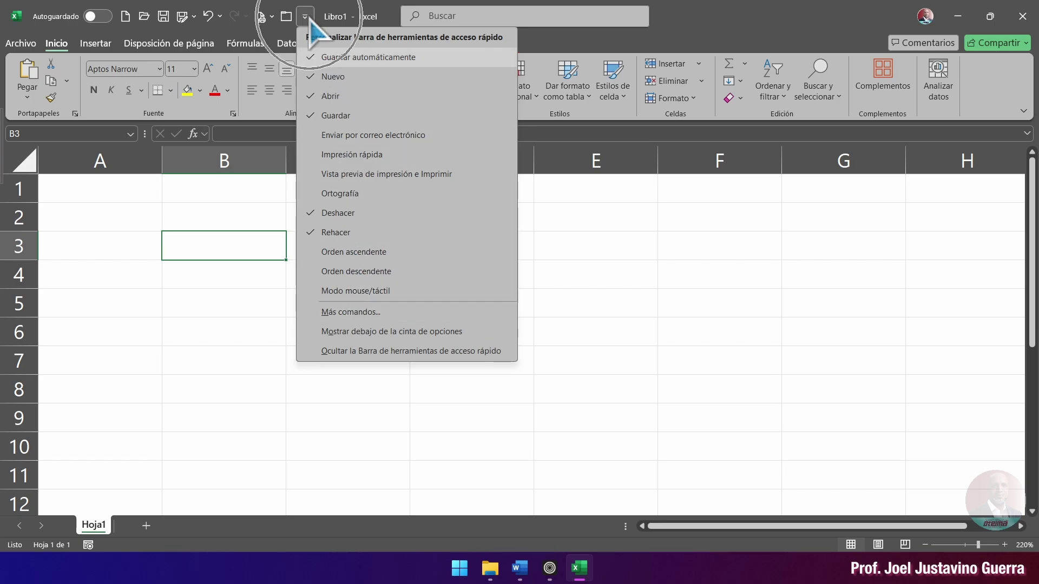
pyautogui.click(358, 313)
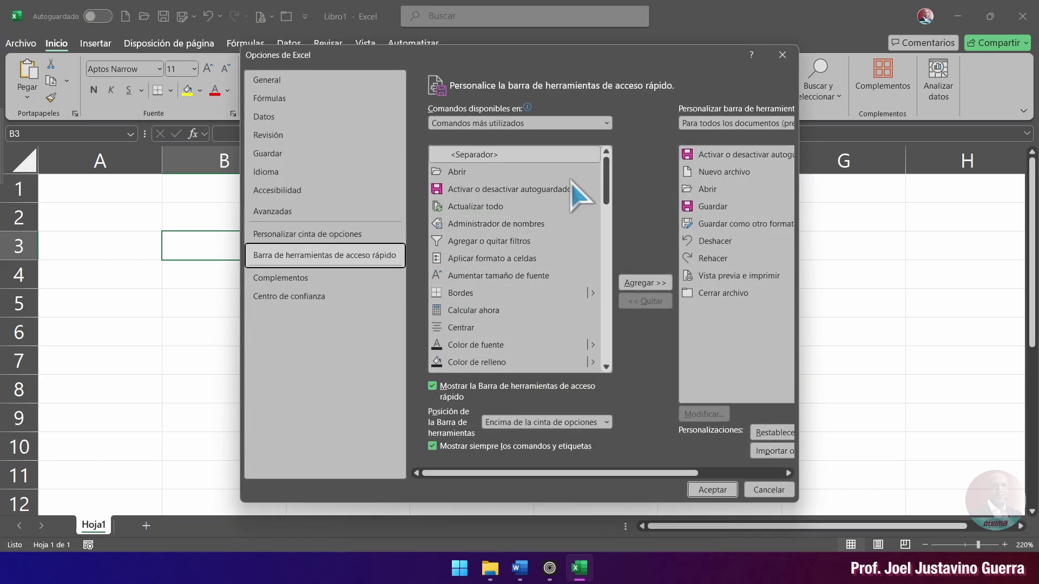
pyautogui.moveTo(606, 187); pyautogui.dragTo(617, 162)
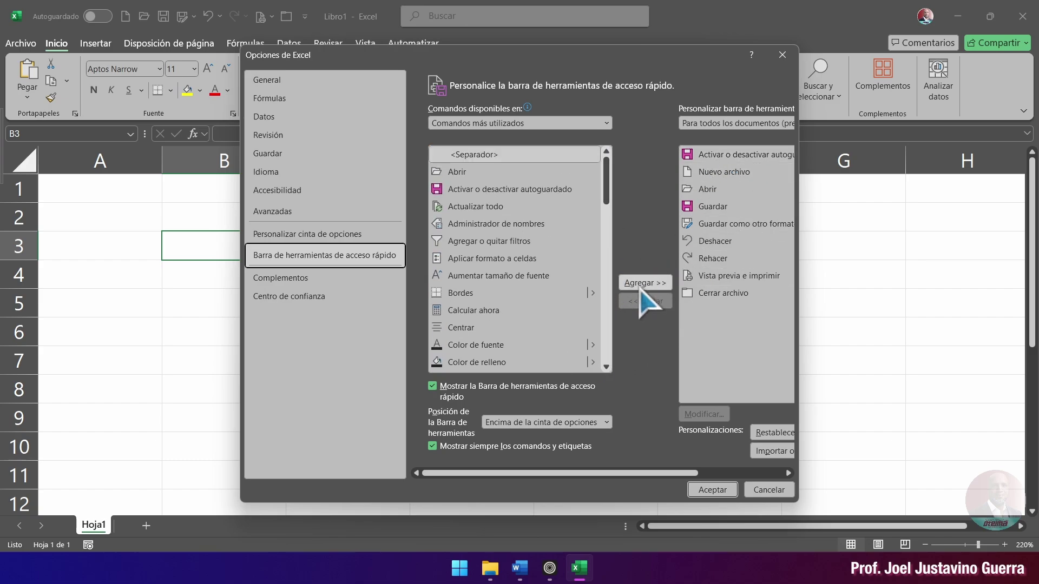
pyautogui.click(481, 209)
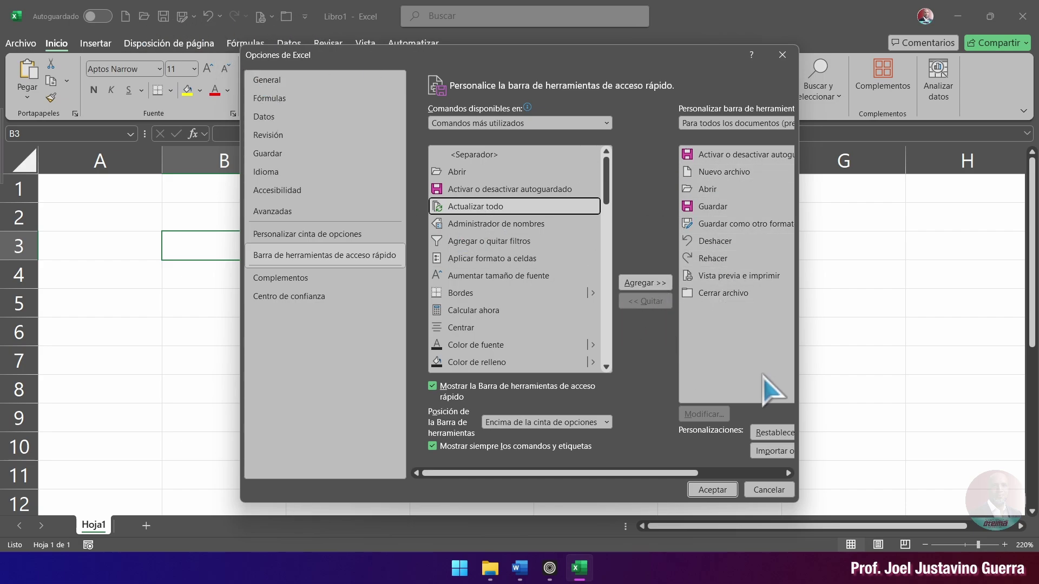
pyautogui.click(782, 491)
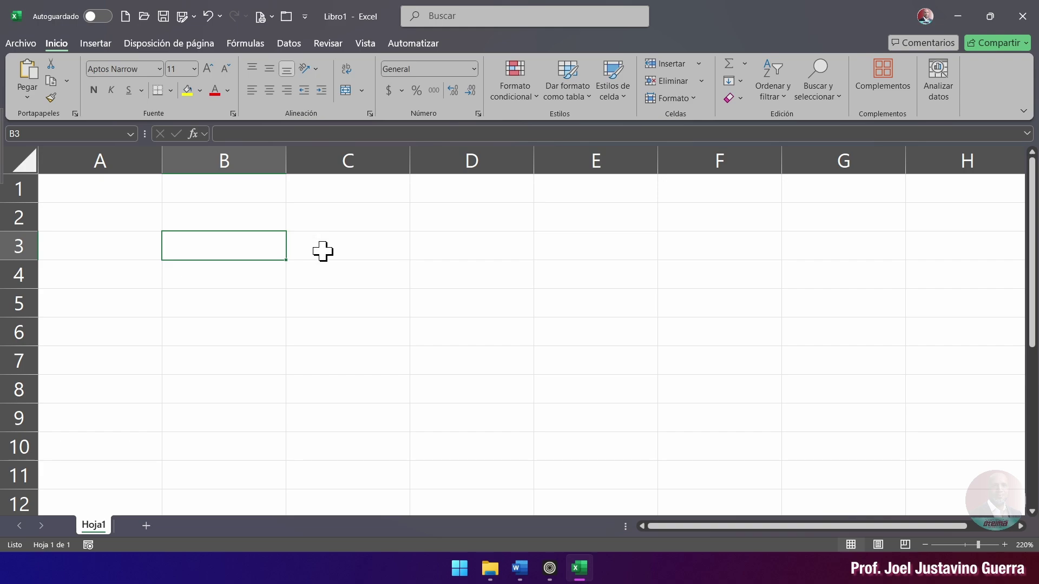
# Step: Try the name box and formula bar with cell B3, and activate the formula bar for cell A1
pyautogui.click(70, 133)
pyautogui.click(218, 135)
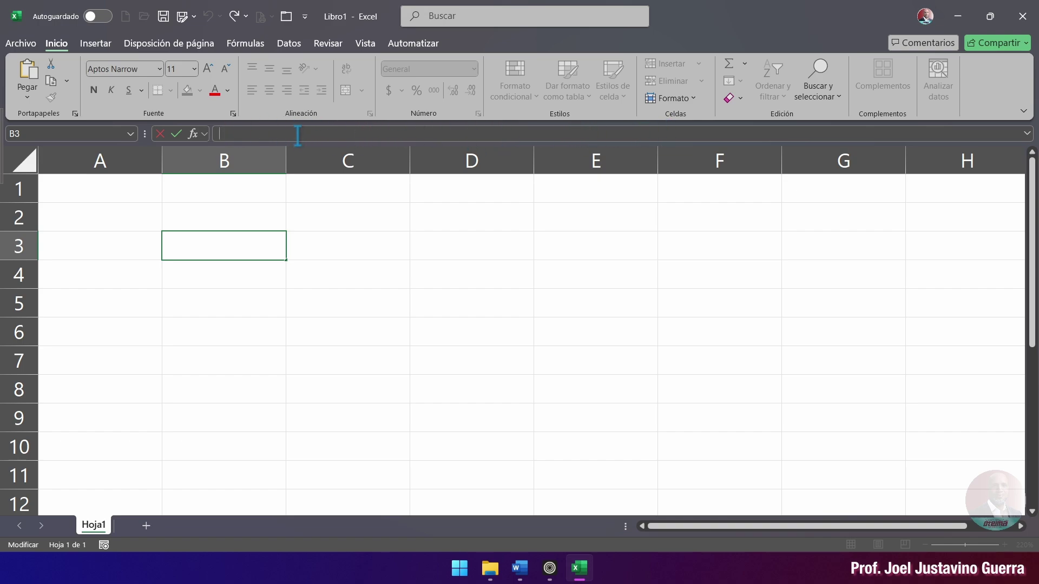
pyautogui.click(111, 190)
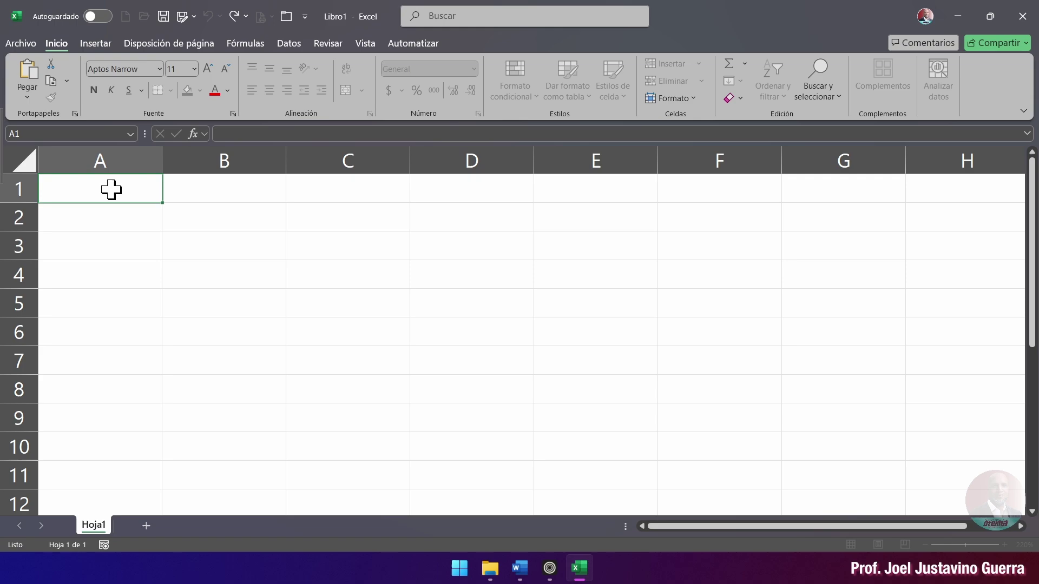
pyautogui.click(253, 133)
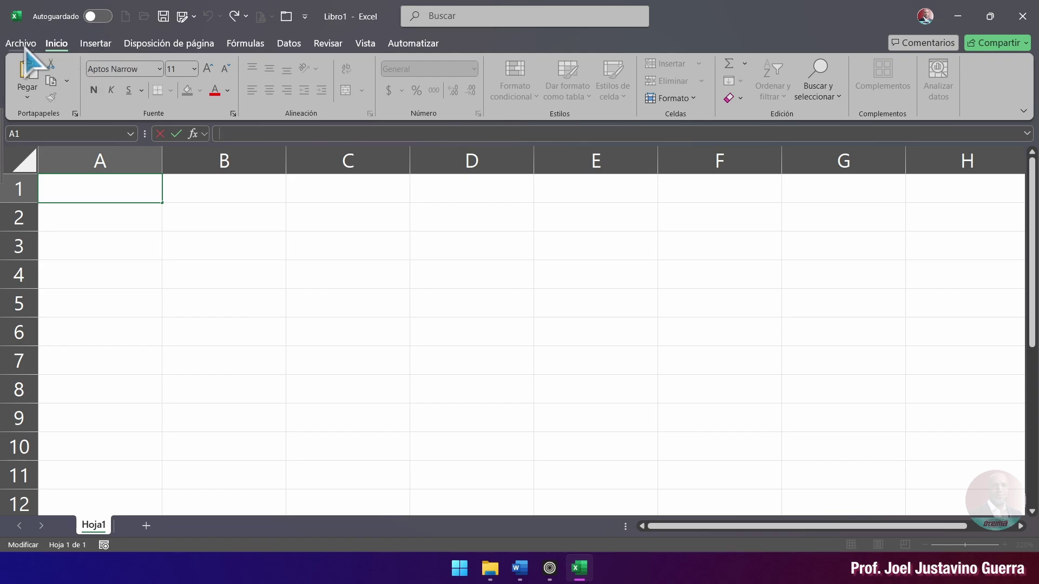
# Step: Examine the ribbon commands under Insertar, Disposición de página, Fórmulas, Datos, Revisar, Vista and Automatizar, and return to Inicio
pyautogui.click(102, 44)
pyautogui.click(181, 45)
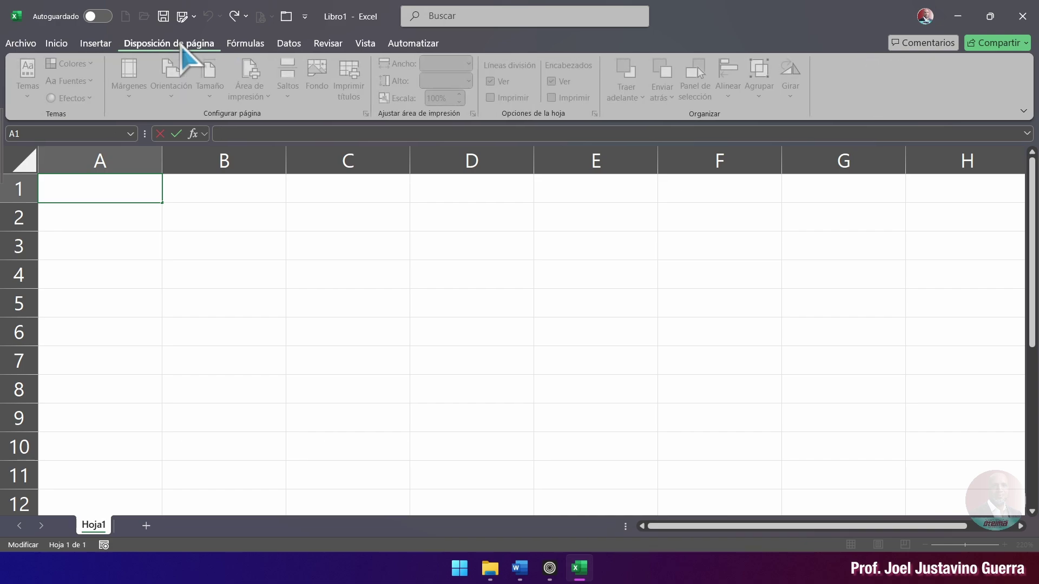
pyautogui.click(239, 47)
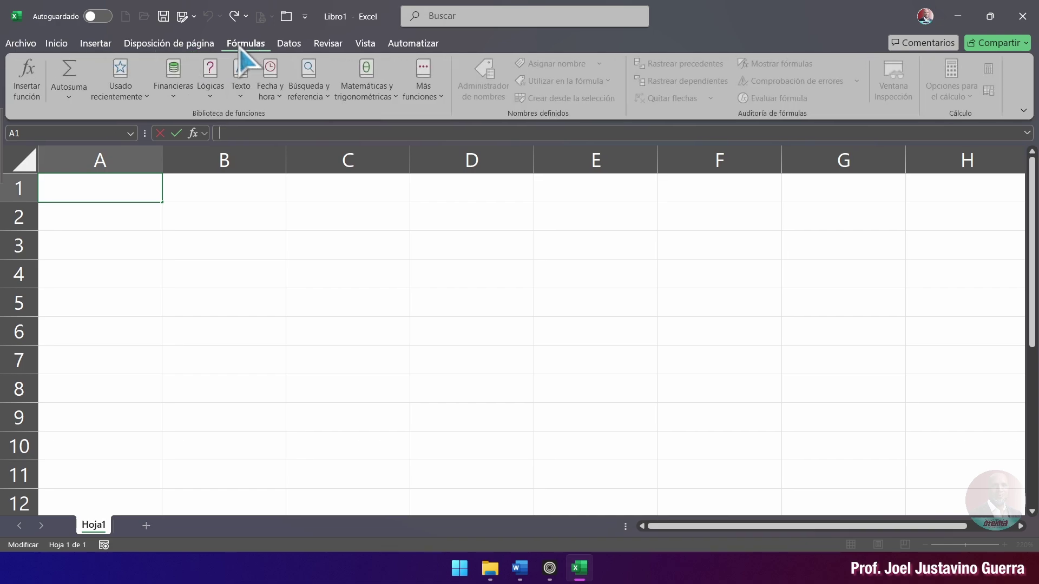
pyautogui.click(296, 45)
pyautogui.click(329, 45)
pyautogui.click(368, 47)
pyautogui.click(417, 44)
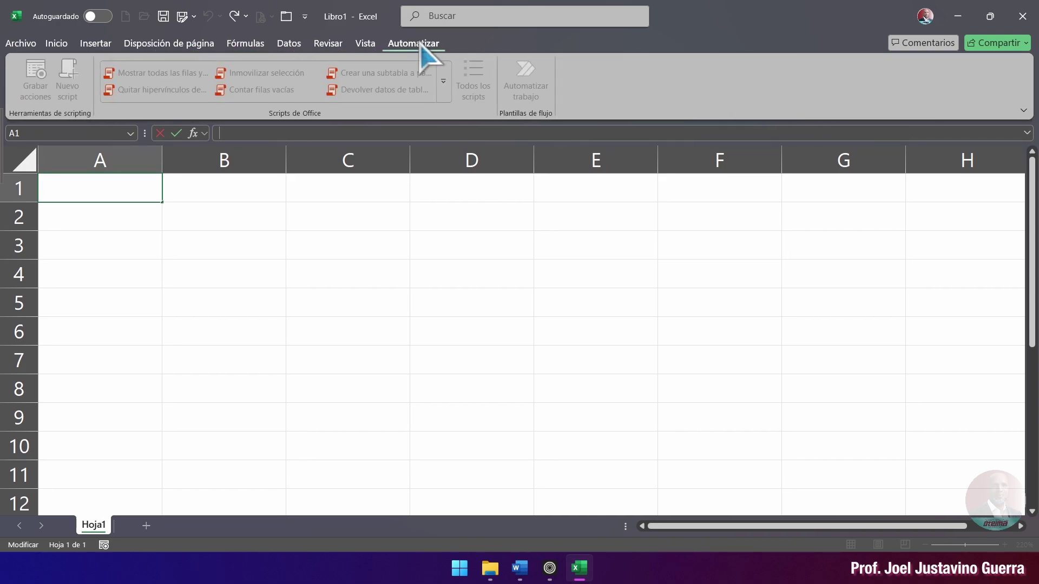
pyautogui.click(59, 46)
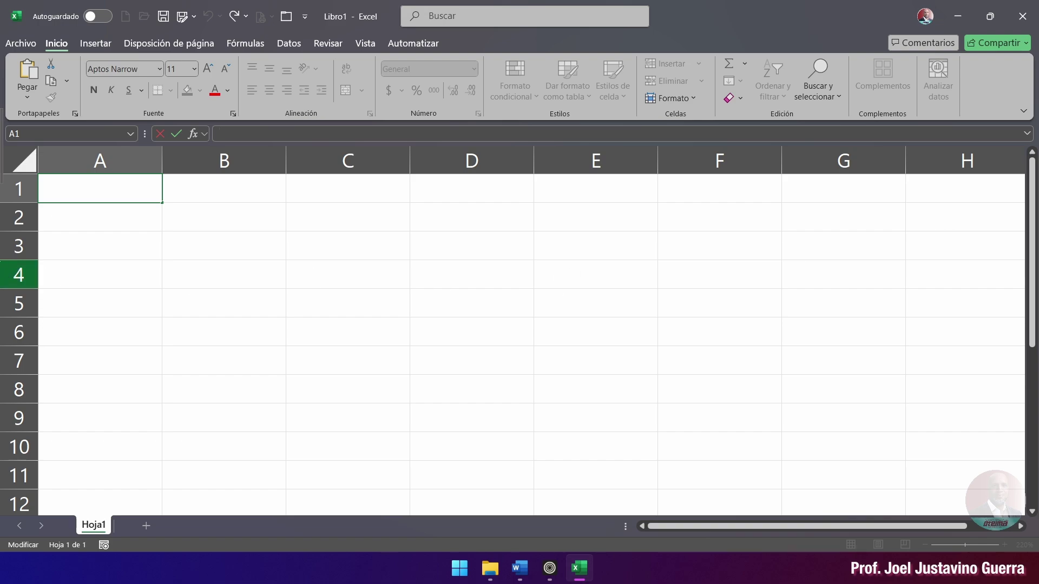
# Step: Select whole column A, row 3, and columns A, C, D and E one at a time, finishing with column C
pyautogui.moveTo(68, 248); pyautogui.dragTo(953, 245)
pyautogui.click(100, 161)
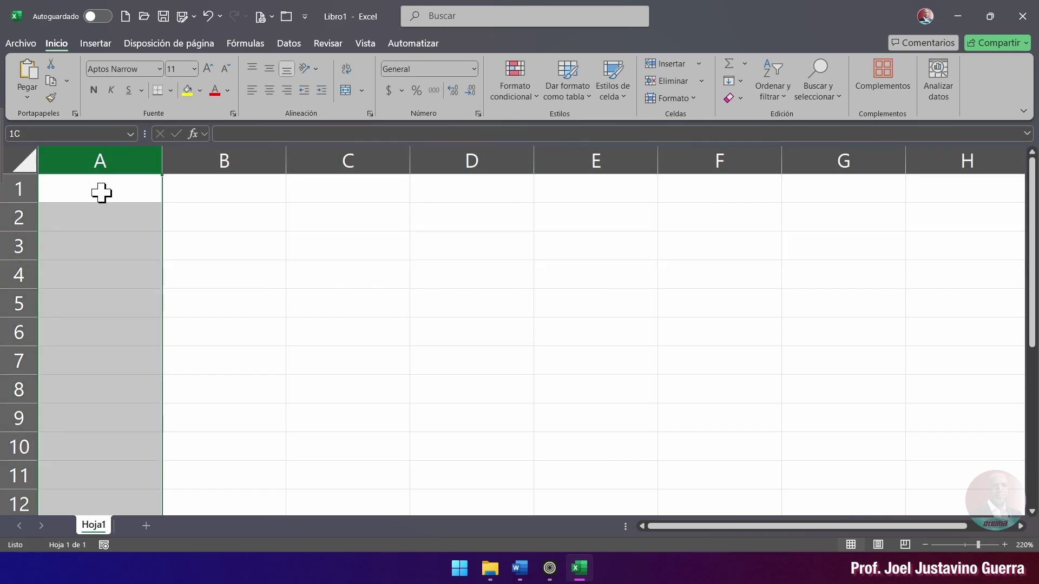
pyautogui.click(19, 246)
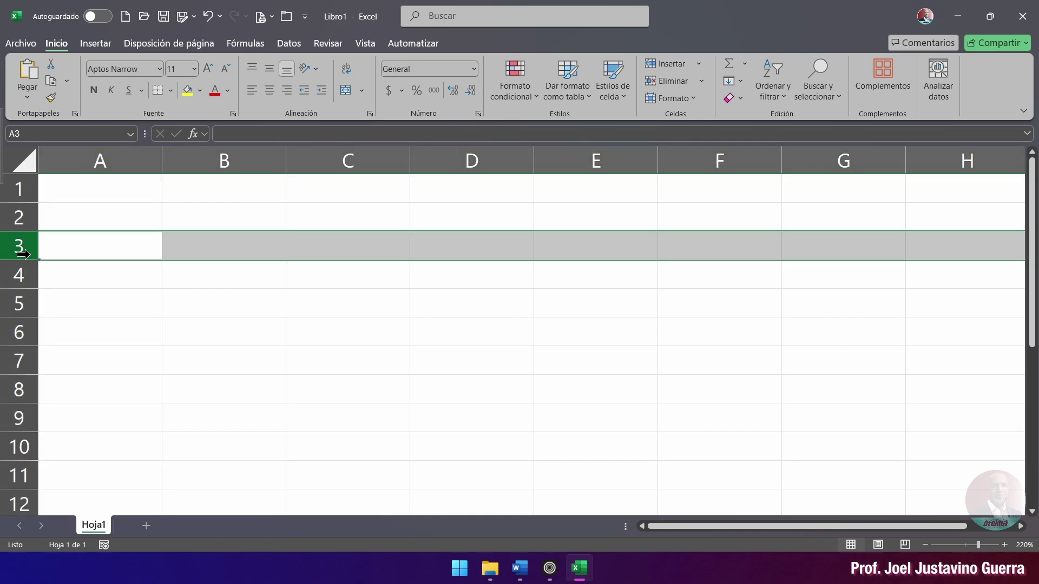
pyautogui.click(139, 156)
pyautogui.click(346, 160)
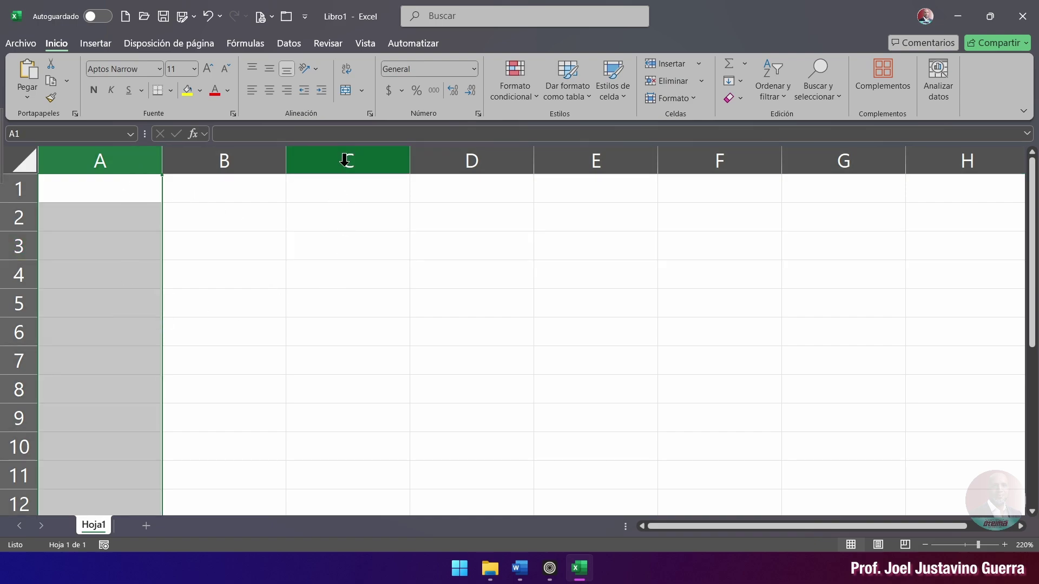
pyautogui.click(525, 165)
pyautogui.click(594, 157)
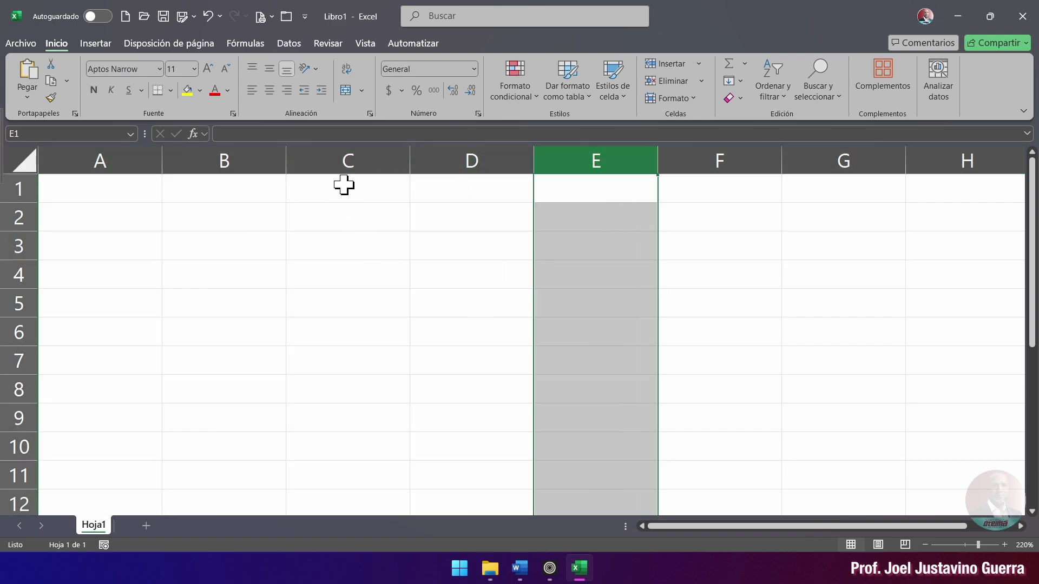
pyautogui.click(346, 158)
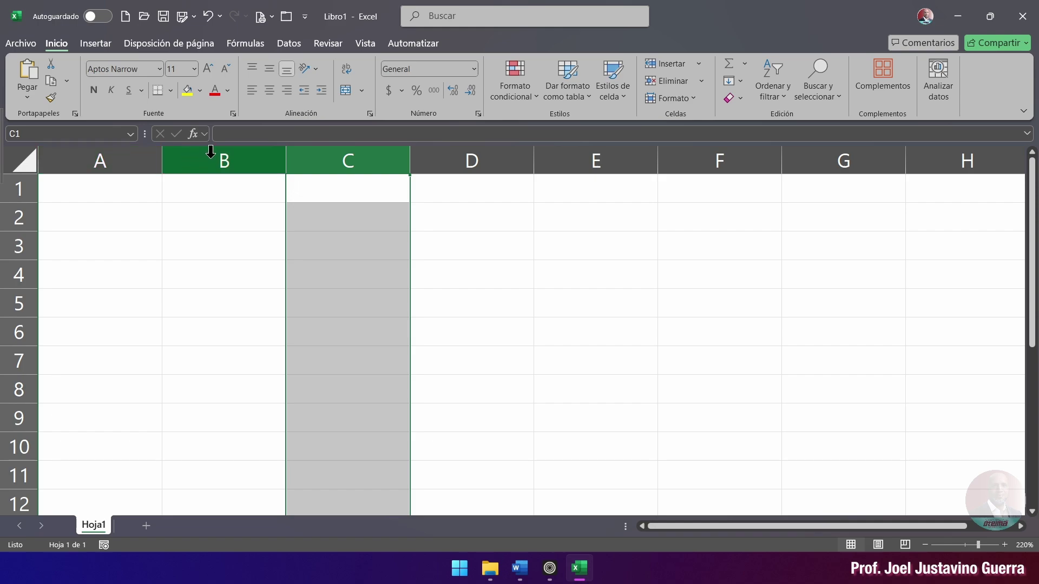
# Step: Select whole rows 5, 6 and 7 one at a time, finishing with cell B11
pyautogui.click(19, 305)
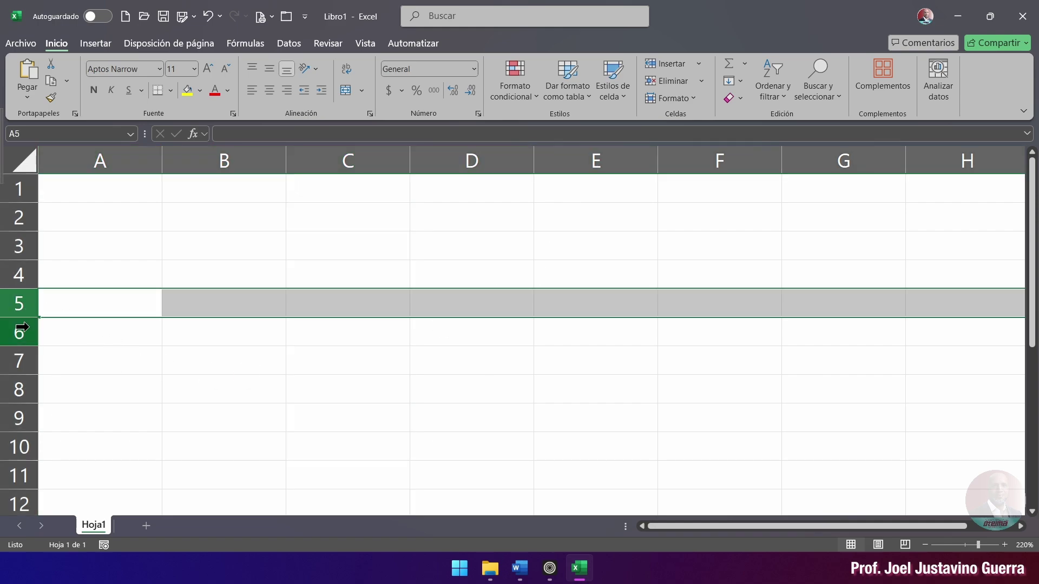
pyautogui.click(22, 327)
pyautogui.click(23, 366)
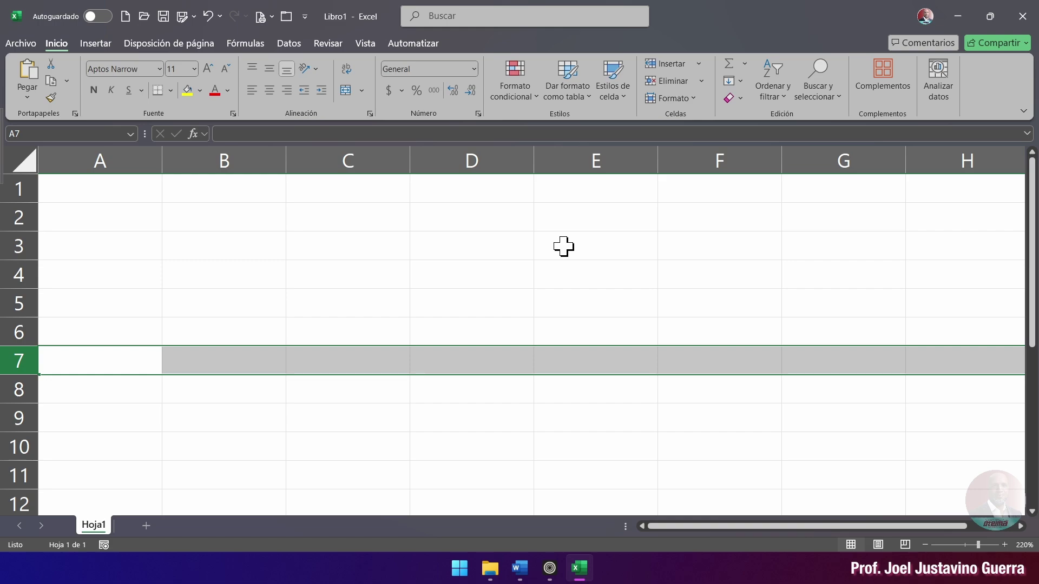
pyautogui.click(231, 475)
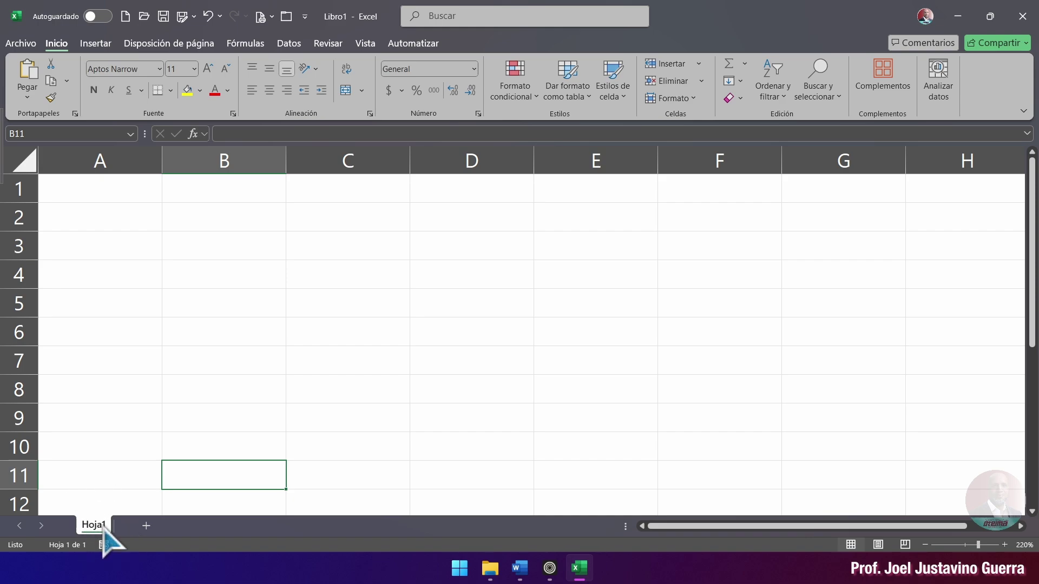
# Step: Add four new sheets after Hoja1 in the workbook
pyautogui.click(146, 526)
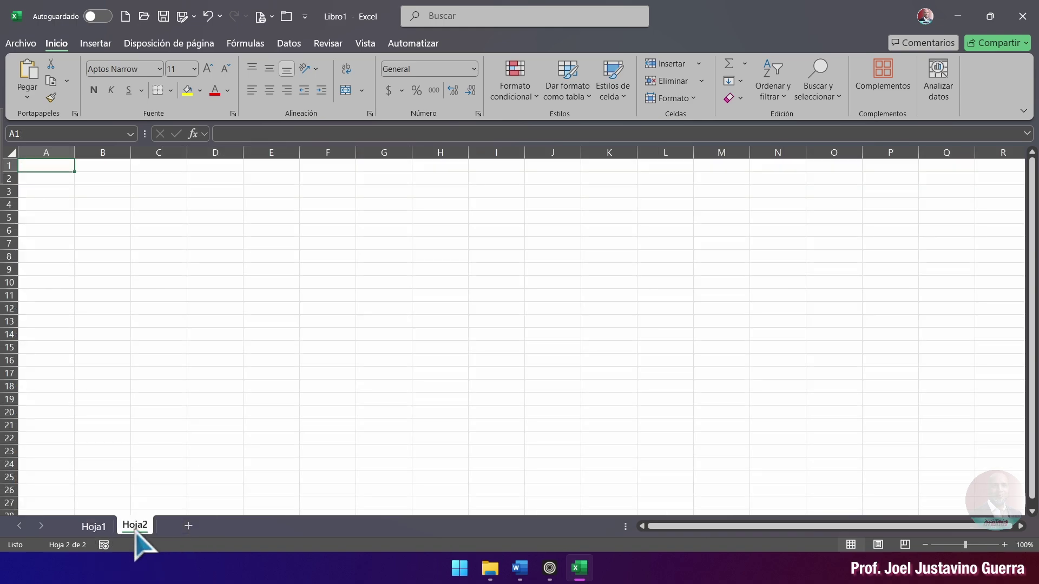
pyautogui.click(188, 526)
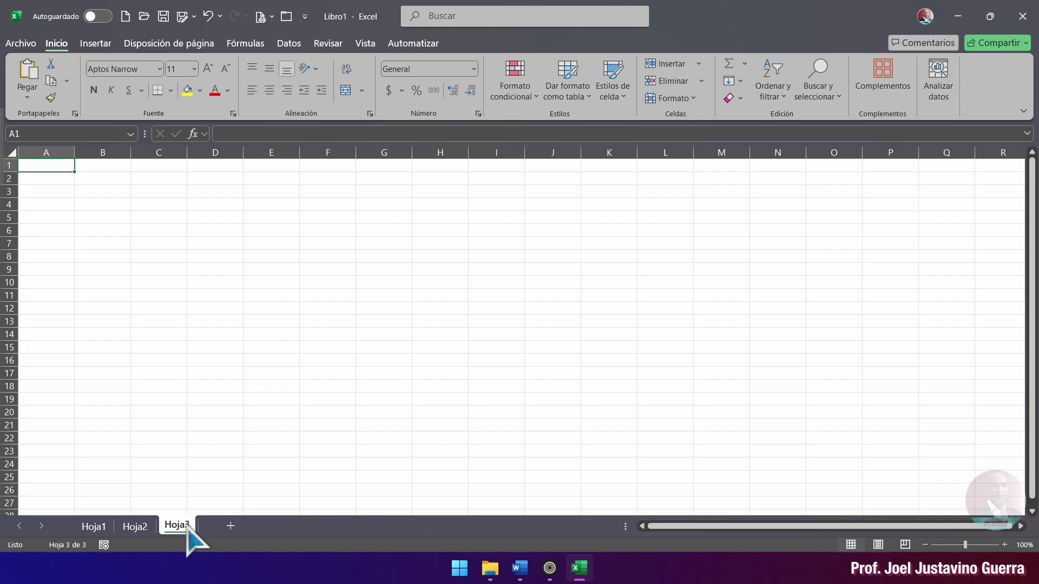
pyautogui.click(229, 525)
pyautogui.click(273, 526)
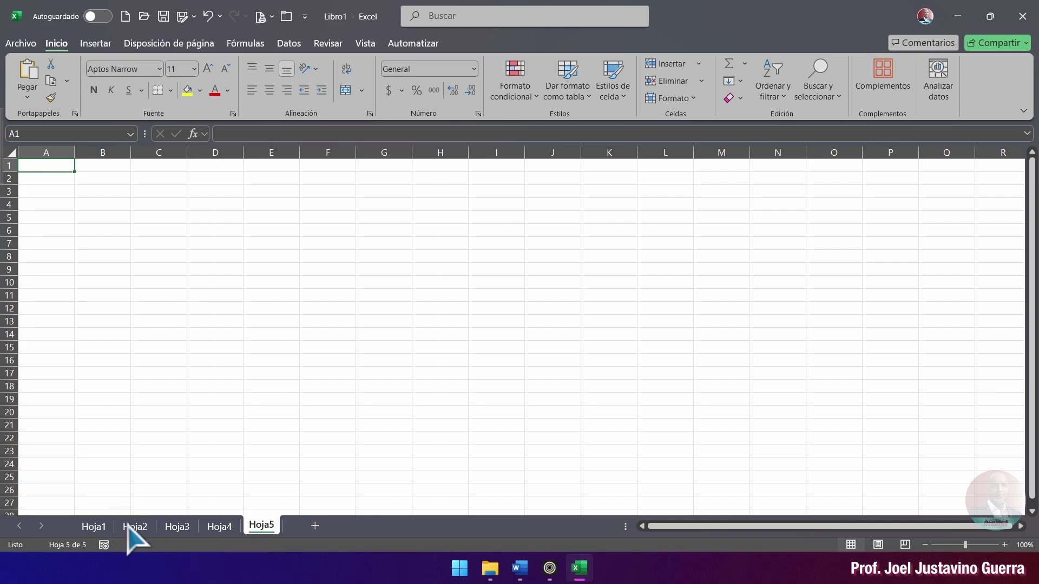
# Step: View sheets Hoja1 through Hoja5 one at a time, and scroll Hoja5 horizontally and vertically
pyautogui.click(94, 525)
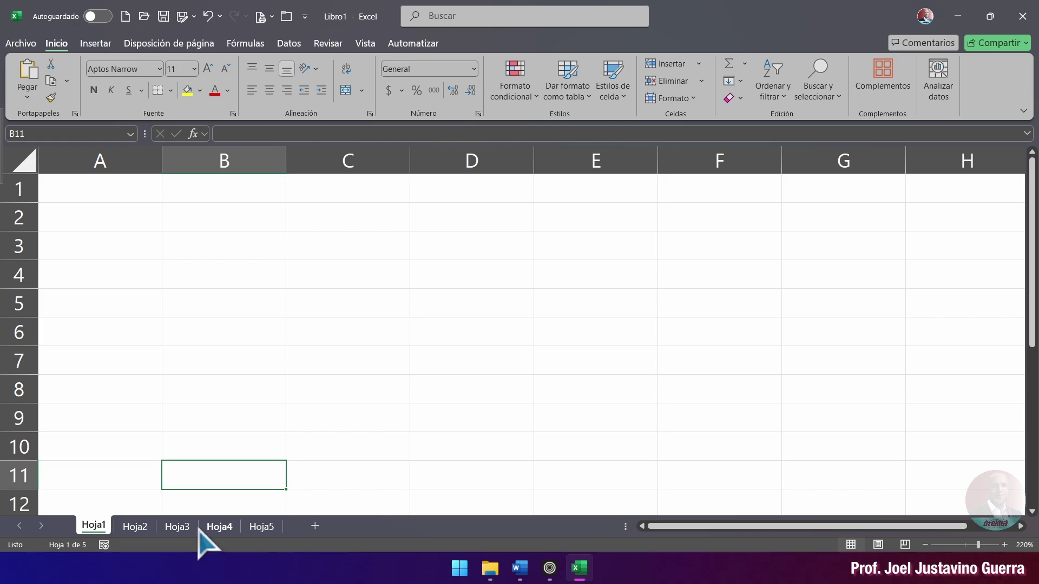
pyautogui.click(132, 526)
pyautogui.click(174, 528)
pyautogui.click(219, 527)
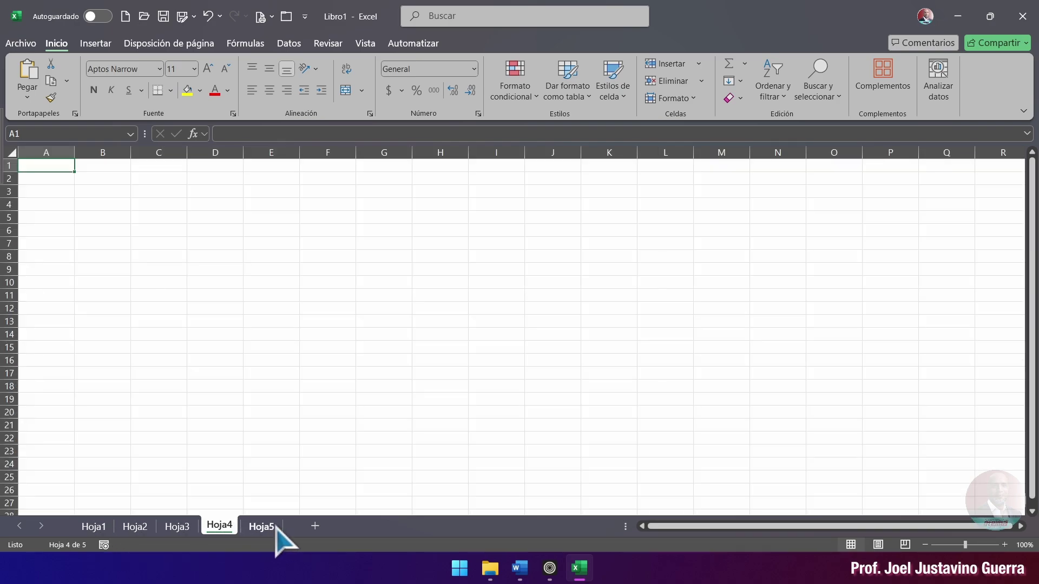
pyautogui.click(262, 526)
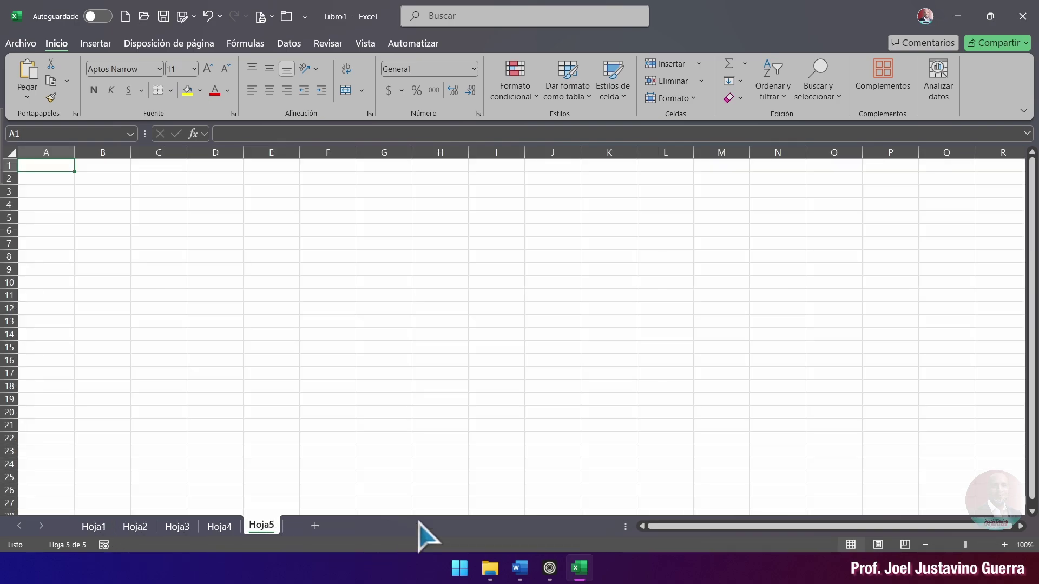
pyautogui.moveTo(659, 533); pyautogui.dragTo(722, 538)
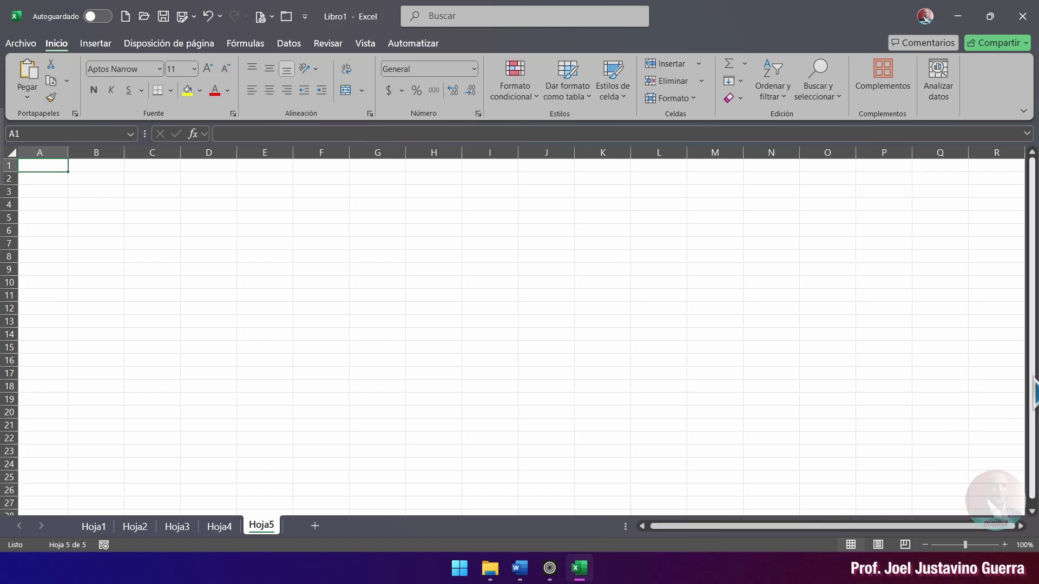
pyautogui.moveTo(1033, 378); pyautogui.dragTo(1034, 384)
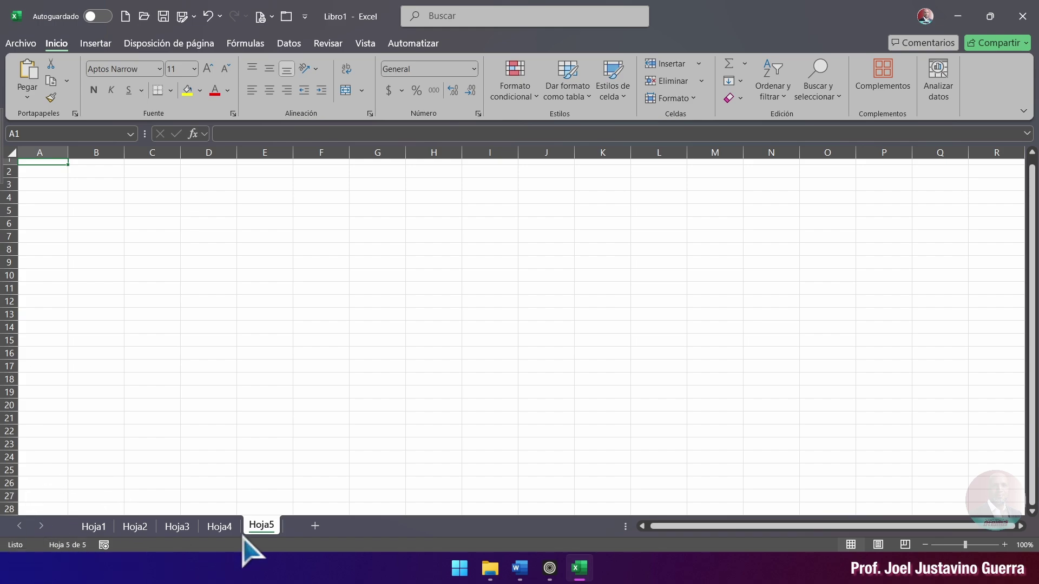
# Step: Return to cell A1 of Hoja1 and compare the page layout and page break views, finishing in Normal view
pyautogui.click(95, 526)
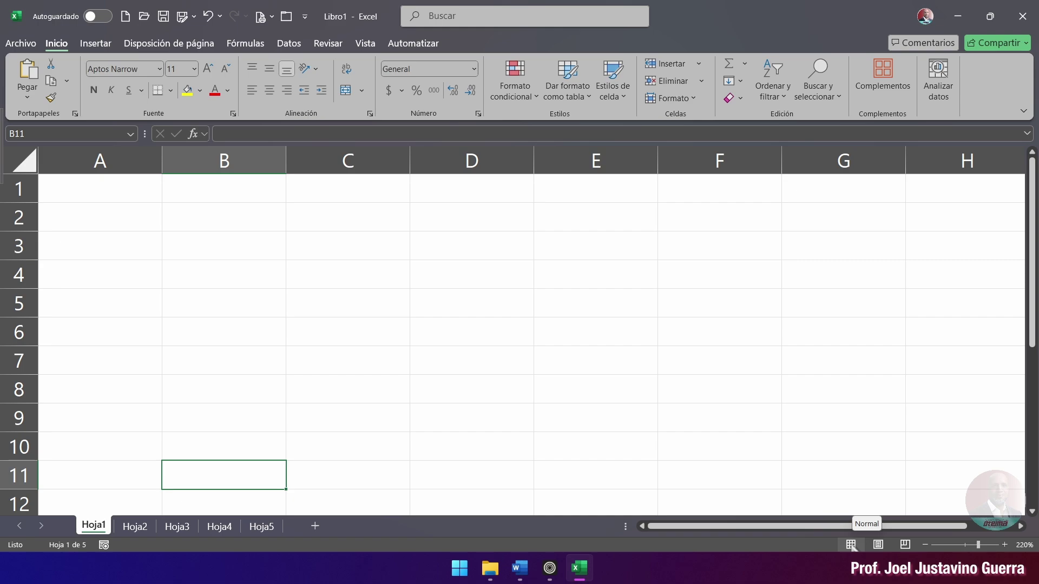
pyautogui.click(79, 199)
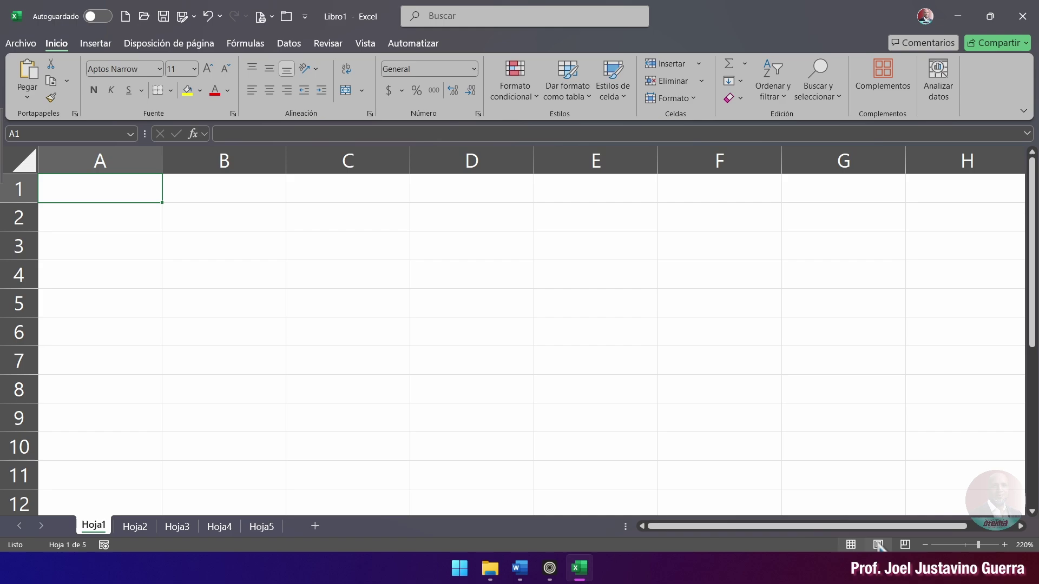
pyautogui.click(878, 544)
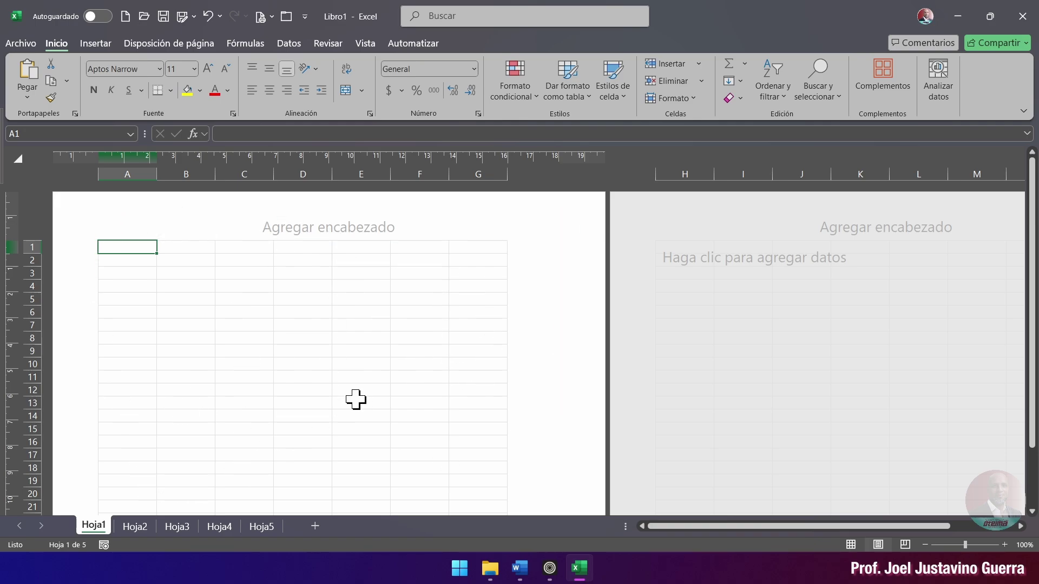
pyautogui.click(905, 545)
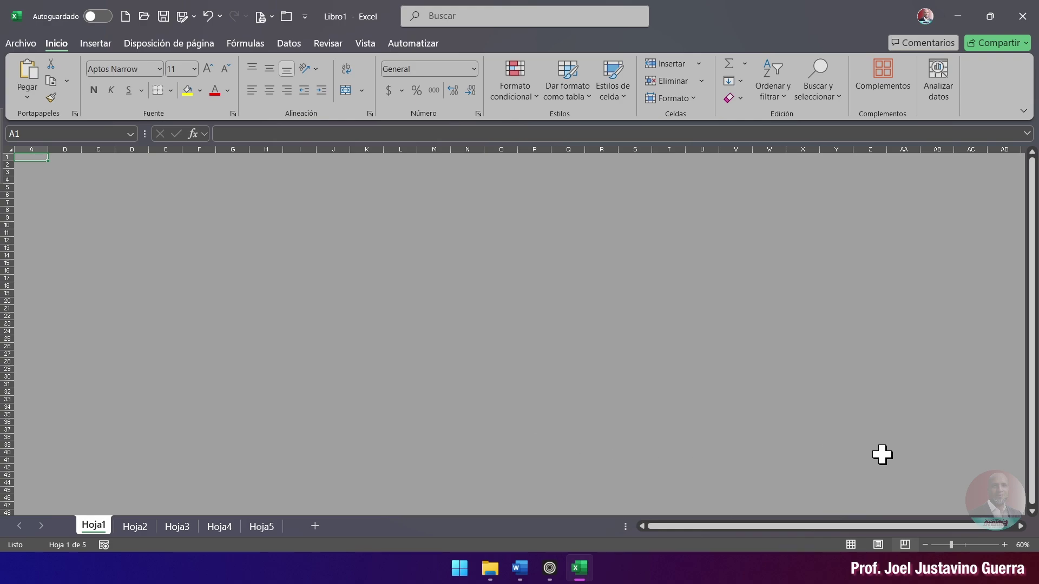
pyautogui.click(851, 546)
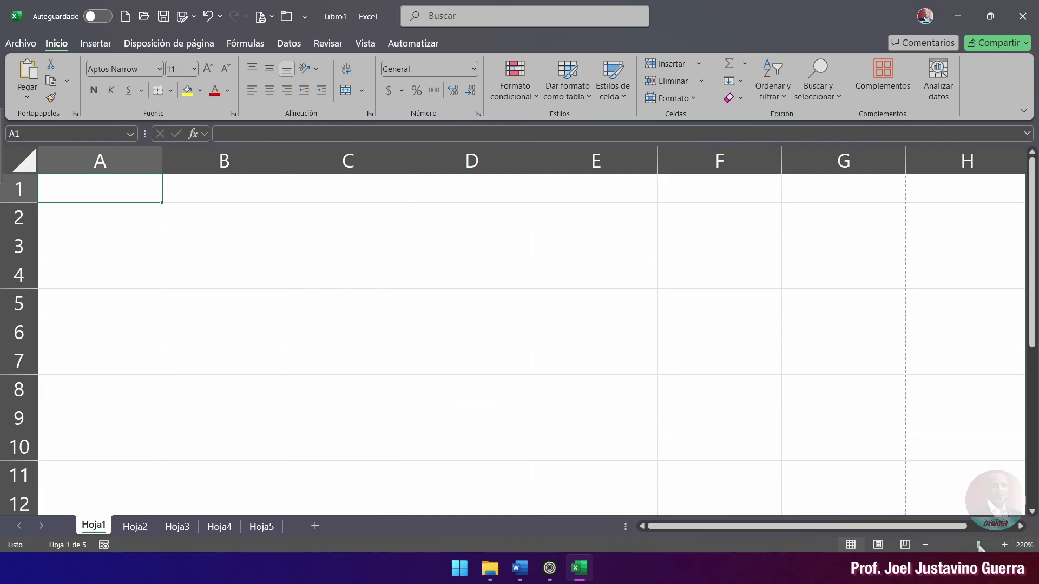
# Step: Zoom Hoja1 out to 140% and back in
pyautogui.click(925, 545)
pyautogui.click(926, 545)
pyautogui.click(925, 544)
pyautogui.click(925, 544)
pyautogui.click(925, 545)
pyautogui.click(926, 545)
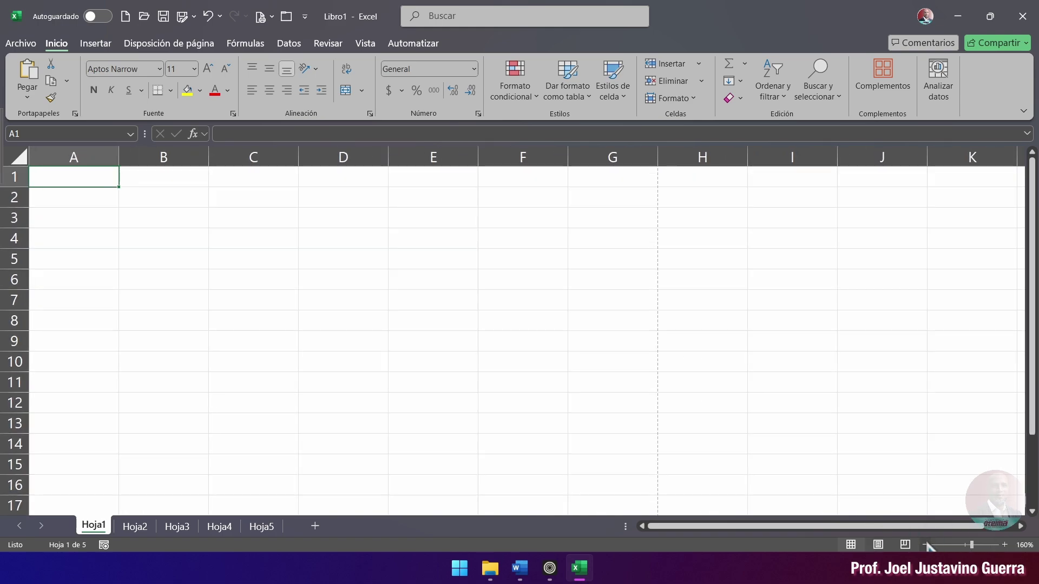
pyautogui.click(926, 545)
pyautogui.click(925, 544)
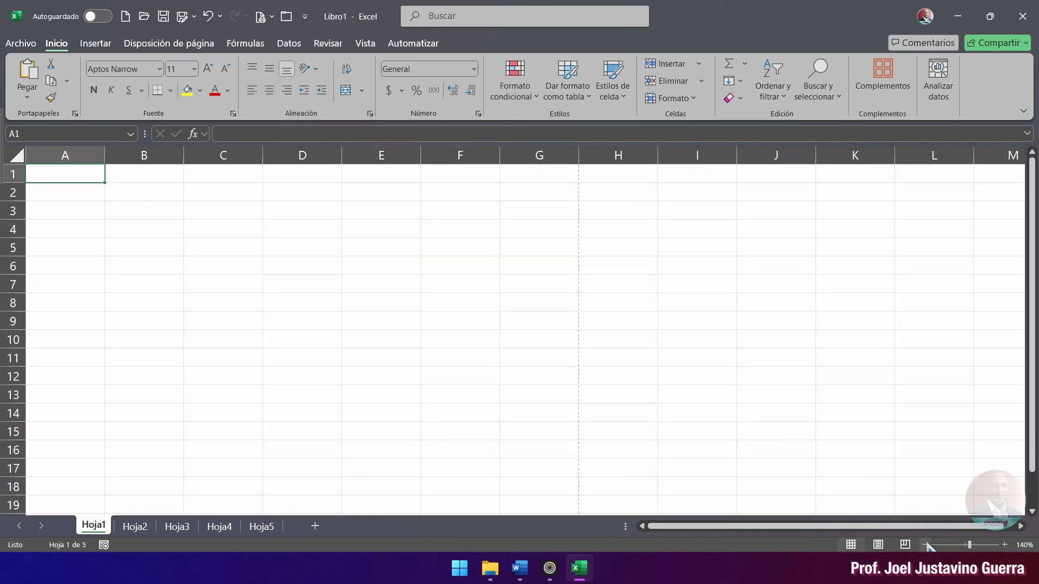
pyautogui.click(1004, 545)
pyautogui.click(1004, 545)
pyautogui.click(1003, 545)
pyautogui.click(1004, 545)
pyautogui.click(1003, 545)
pyautogui.click(1004, 545)
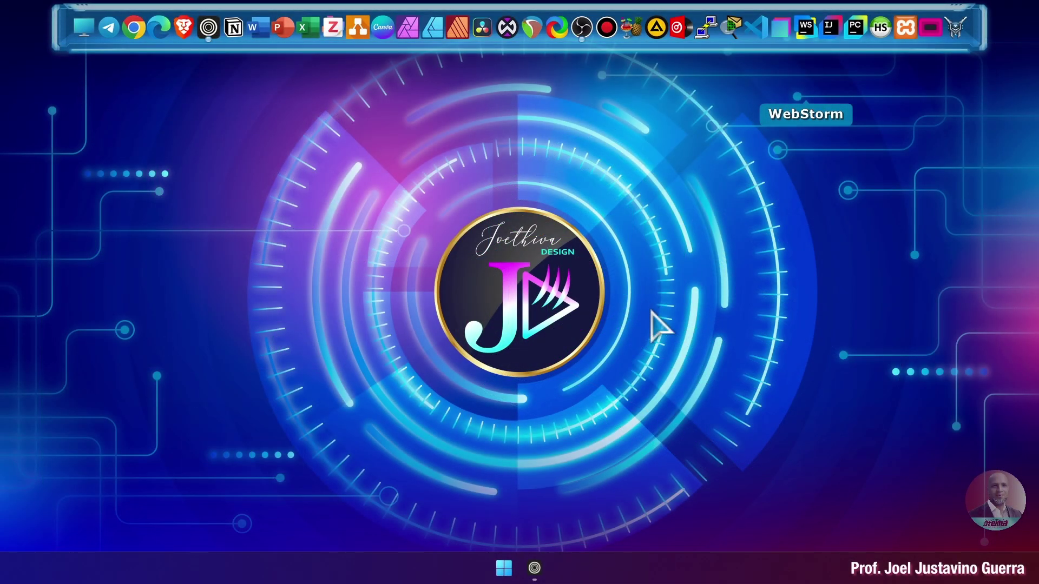
# Step: Start Excel again and create a blank workbook from the full list of templates
pyautogui.click(503, 567)
pyautogui.click(422, 227)
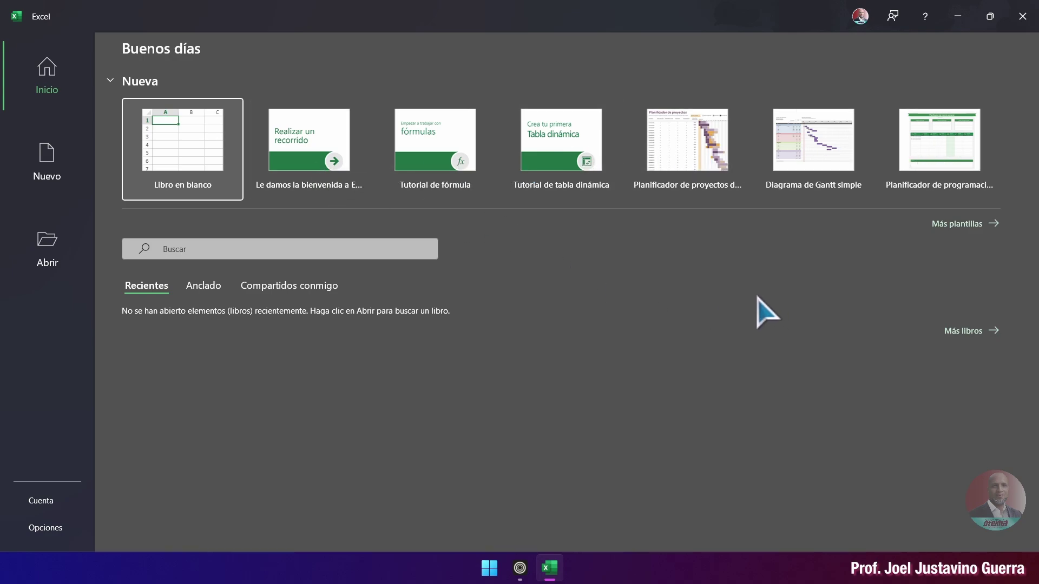
pyautogui.click(946, 235)
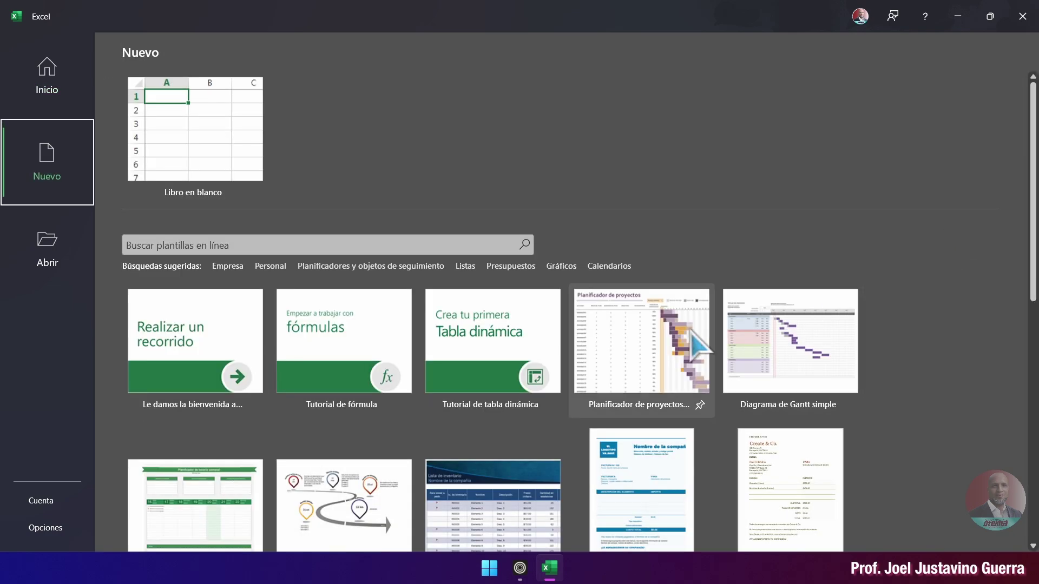
pyautogui.scroll(-1, 691, 331)
pyautogui.scroll(-3, 690, 332)
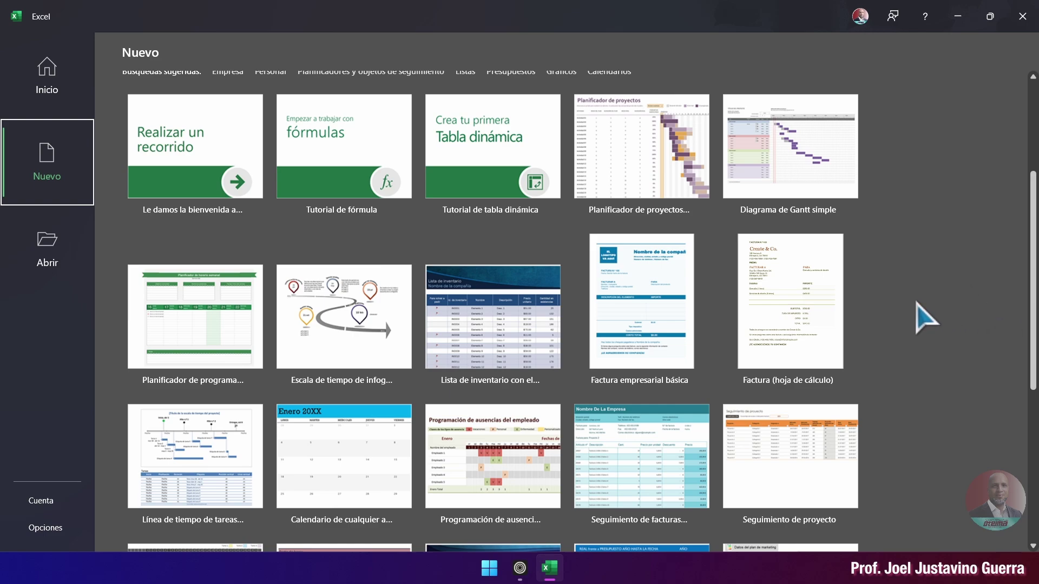
pyautogui.scroll(4, 931, 319)
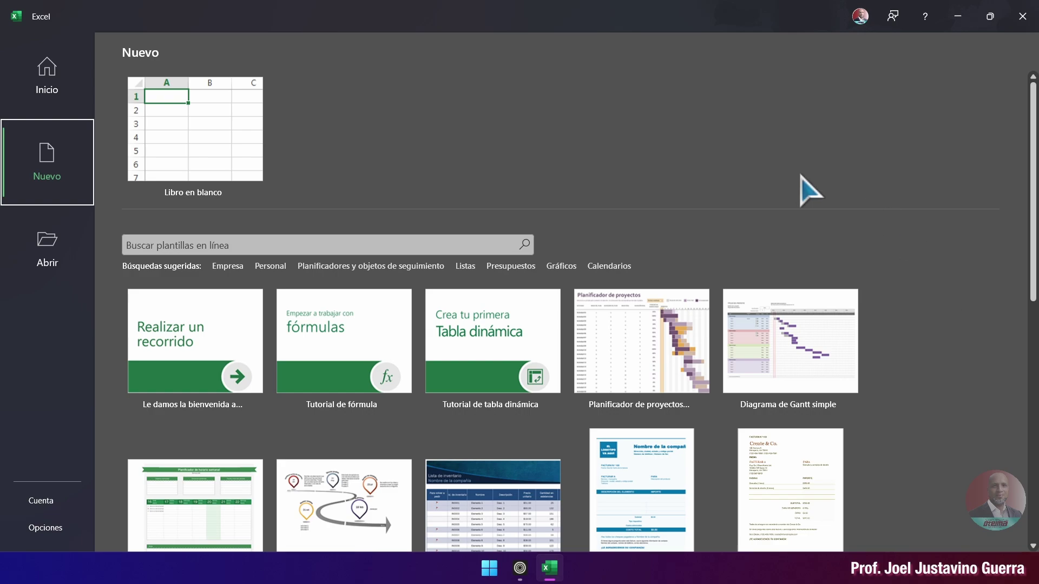
pyautogui.click(209, 129)
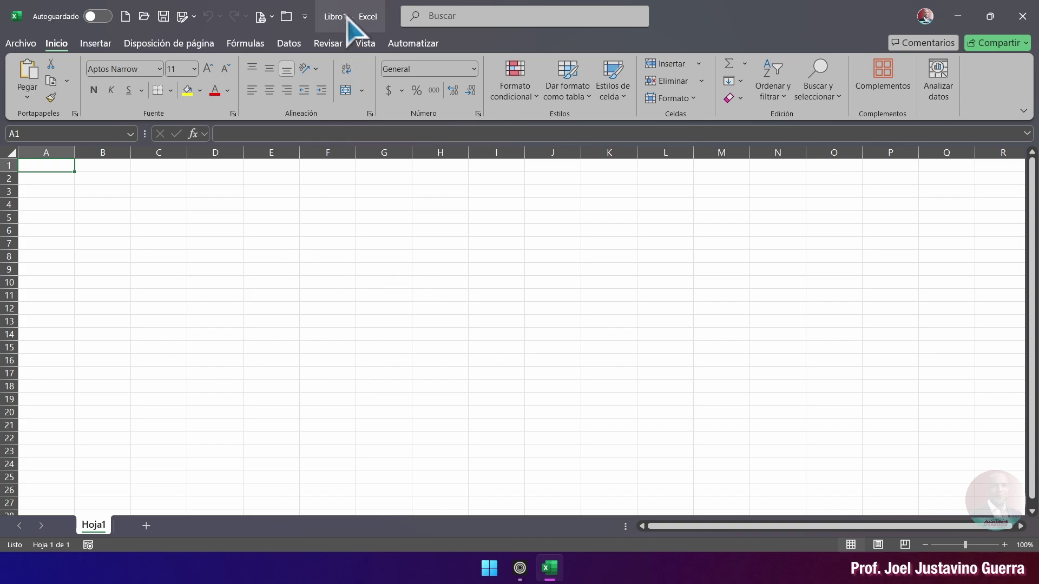
# Step: Save the workbook as PRÁCTICA DE EXCEL in the Imágenes folder, in the Libro de Excel (*.xlsx) format
pyautogui.click(23, 46)
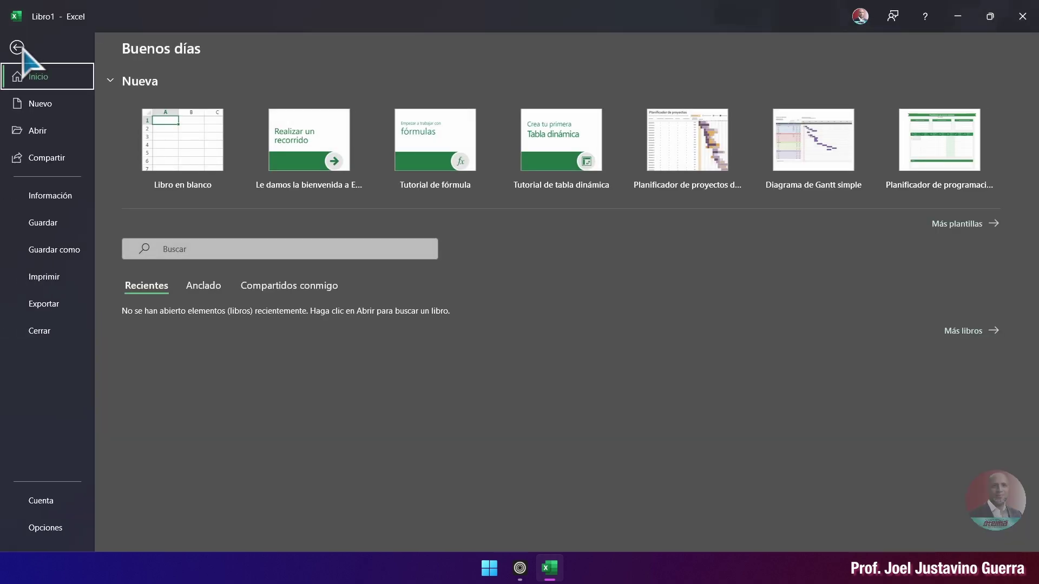
pyautogui.click(57, 250)
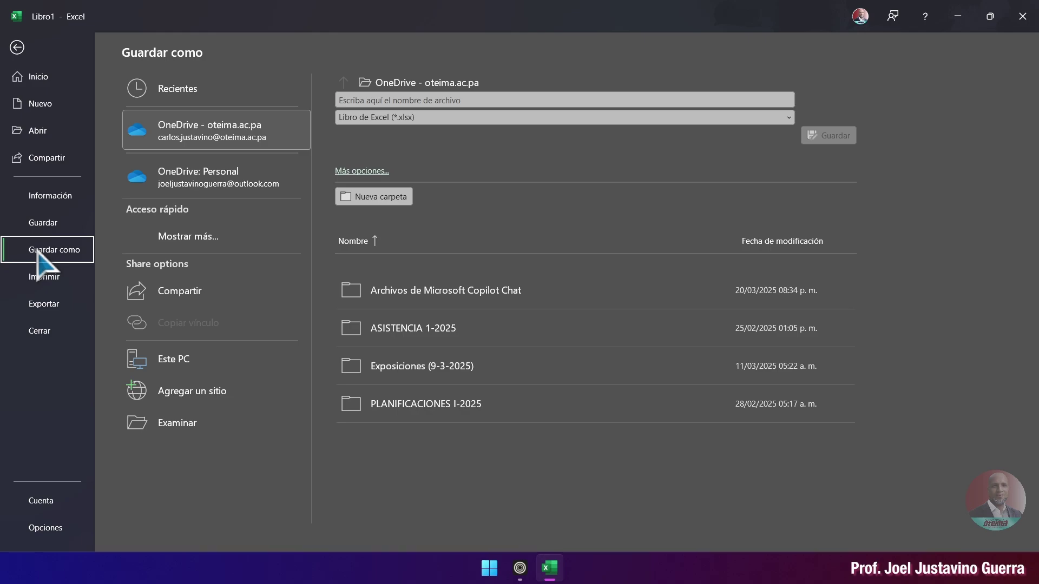
pyautogui.click(206, 425)
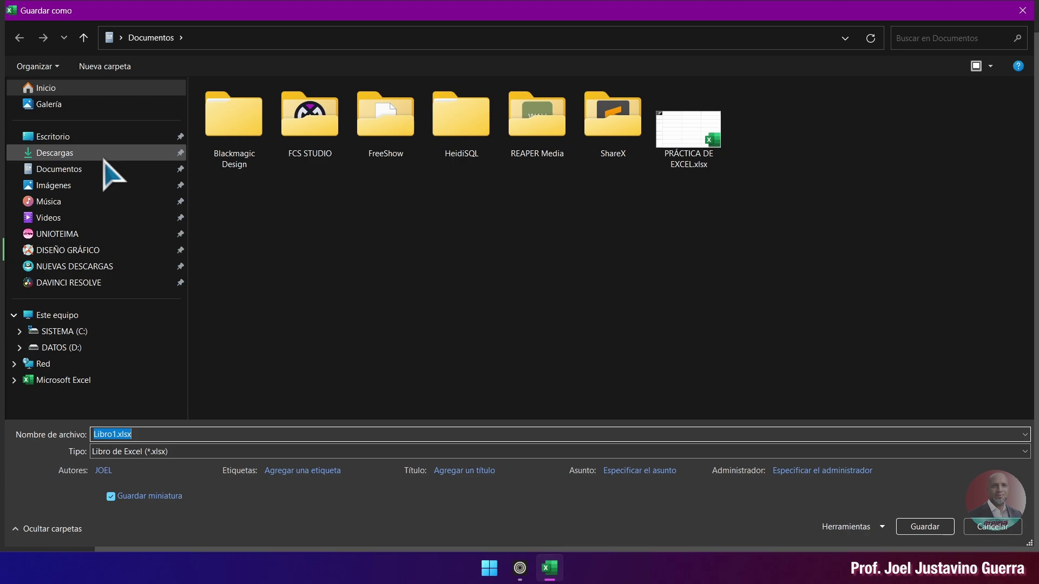
pyautogui.click(68, 185)
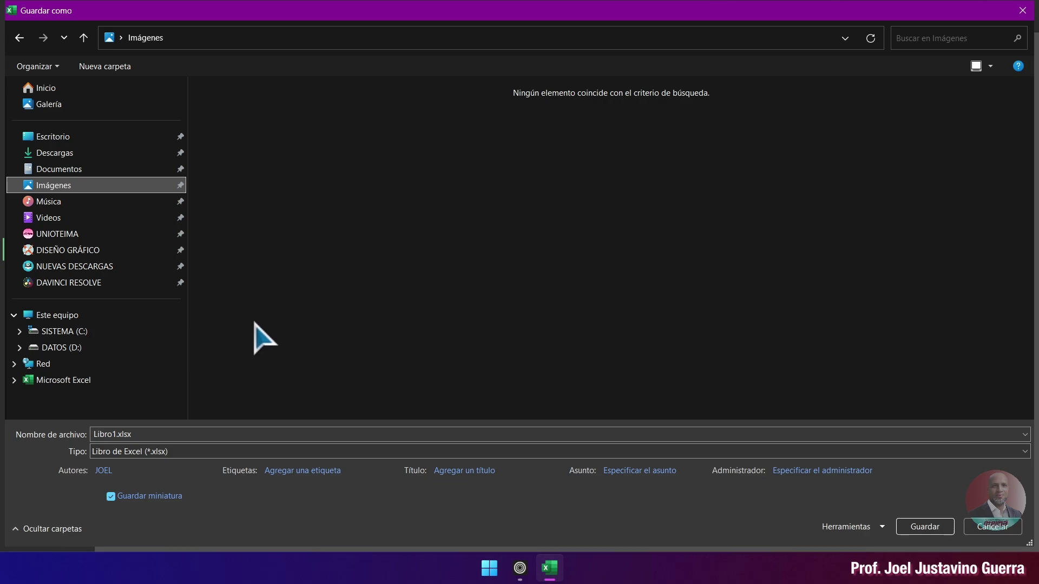
pyautogui.click(241, 433)
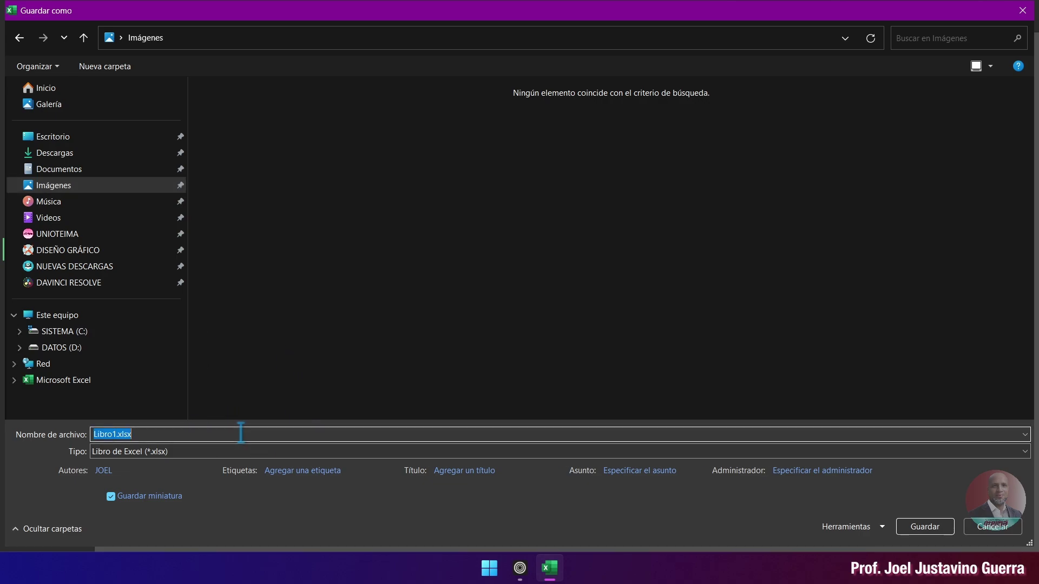
pyautogui.write('PRÁCTICA DE EXCEL')
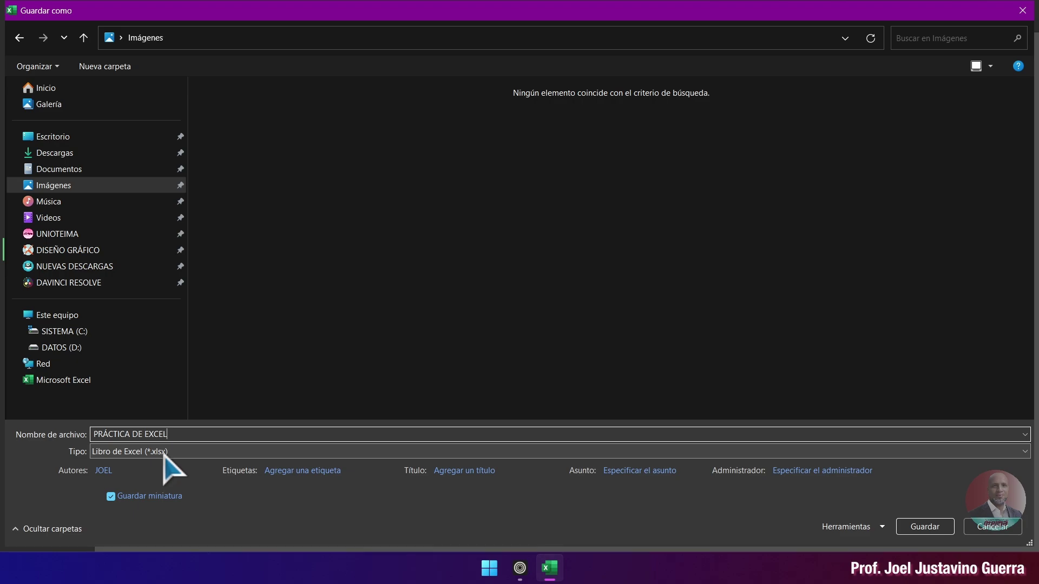
pyautogui.click(910, 527)
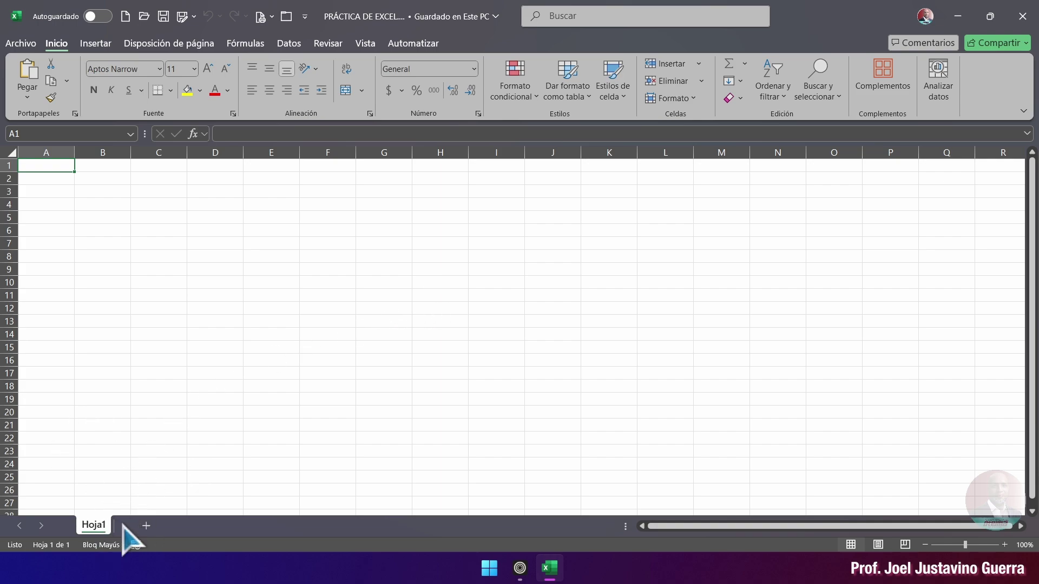
# Step: Rename sheet Hoja1 as ENERO
pyautogui.click(90, 529)
pyautogui.click(96, 531)
pyautogui.rightClick(96, 528)
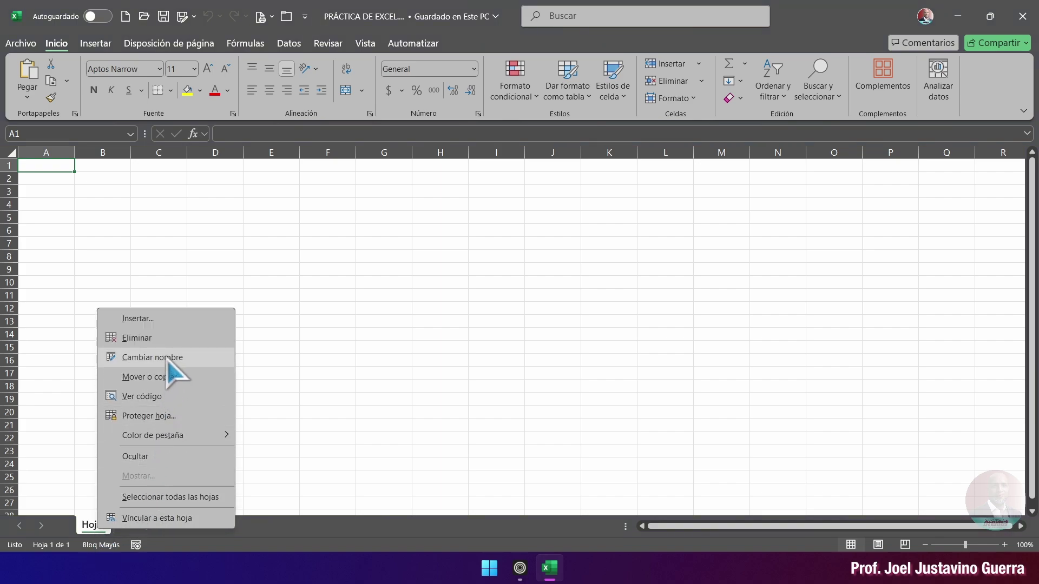
pyautogui.rightClick(88, 523)
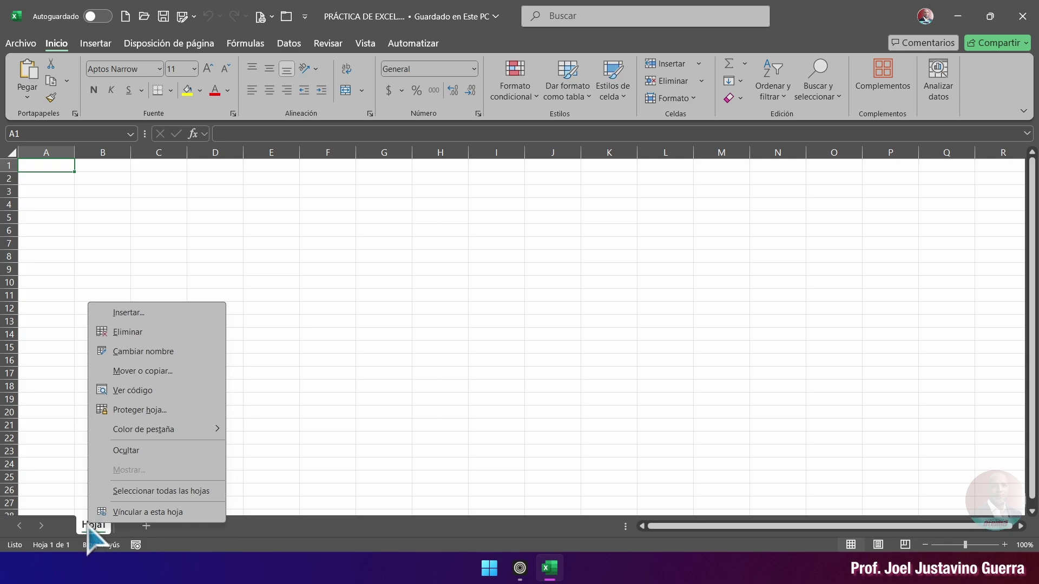
pyautogui.click(161, 352)
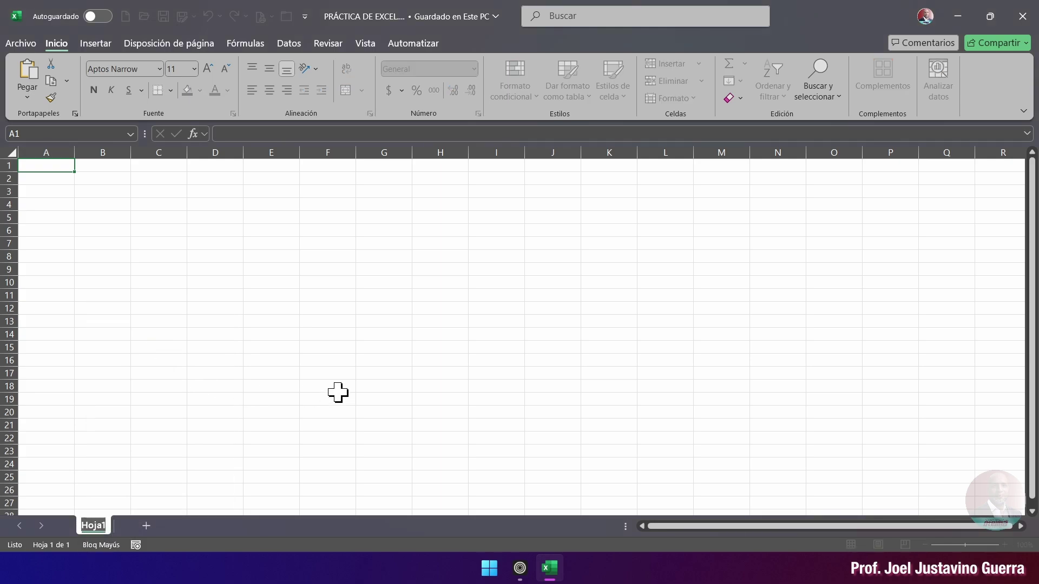
pyautogui.write('ENERO')
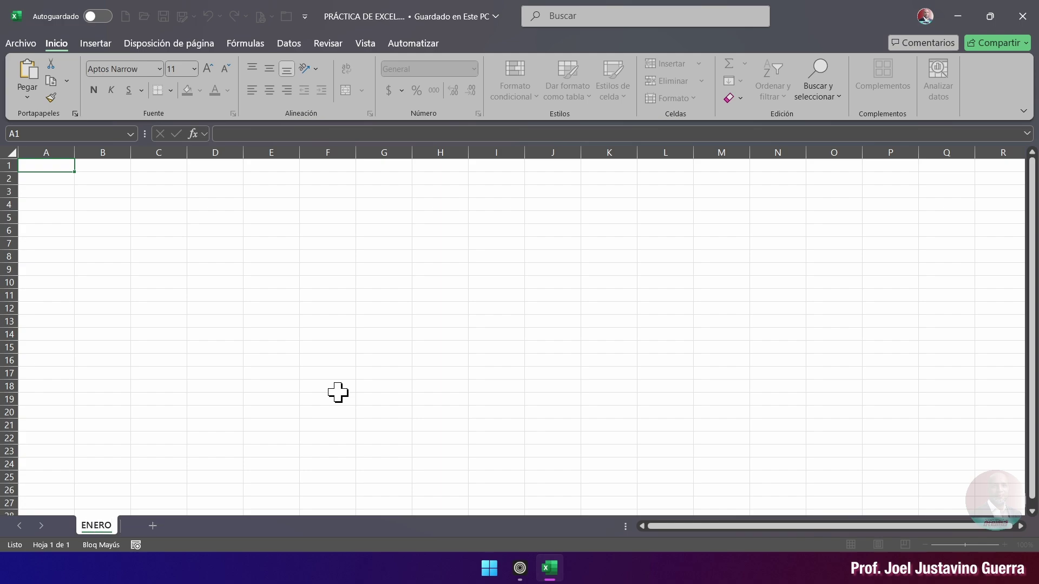
pyautogui.click(338, 392)
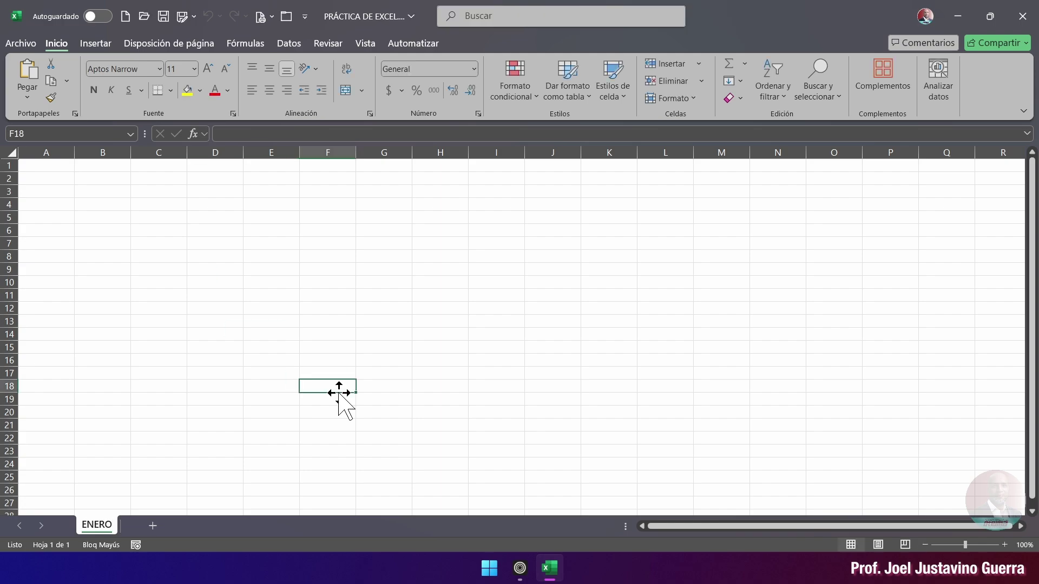
# Step: Add a new sheet after ENERO and name it FEBRERO
pyautogui.click(153, 528)
pyautogui.rightClick(144, 529)
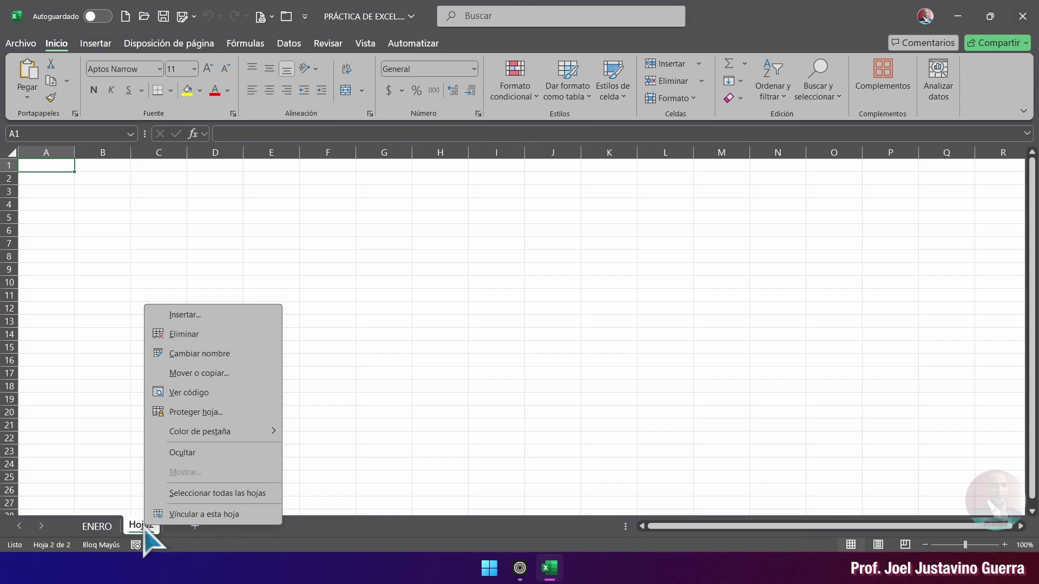
pyautogui.click(232, 353)
pyautogui.write('F')
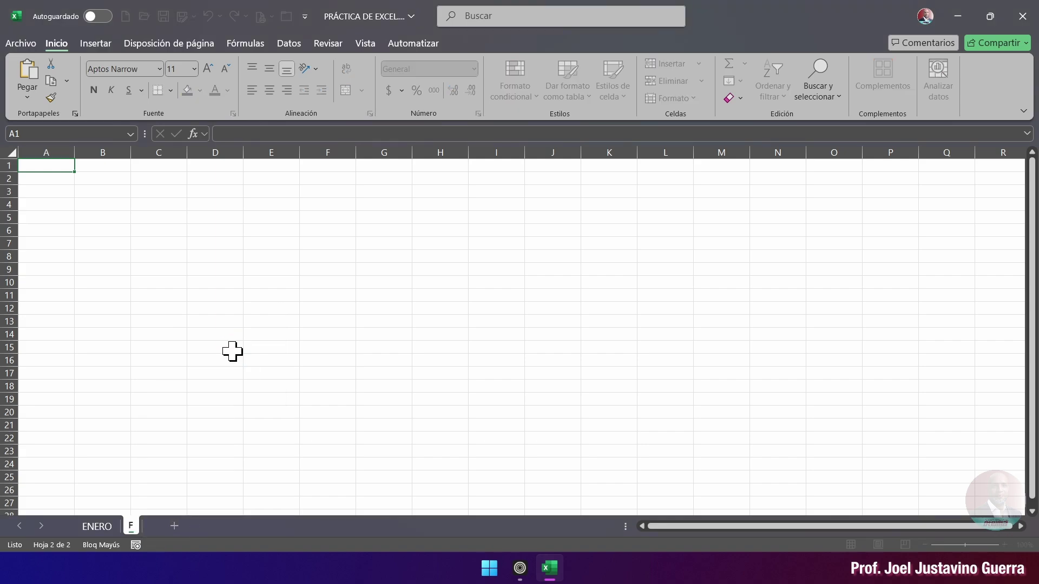
pyautogui.write('EBRERO')
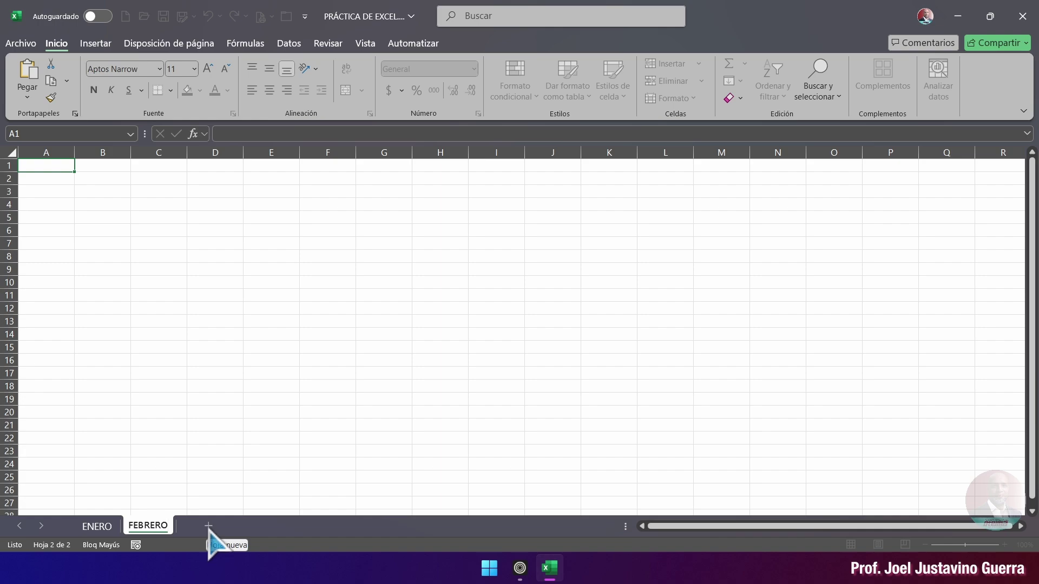
# Step: Add a third sheet after FEBRERO and name it MARZO
pyautogui.click(208, 527)
pyautogui.rightClick(202, 531)
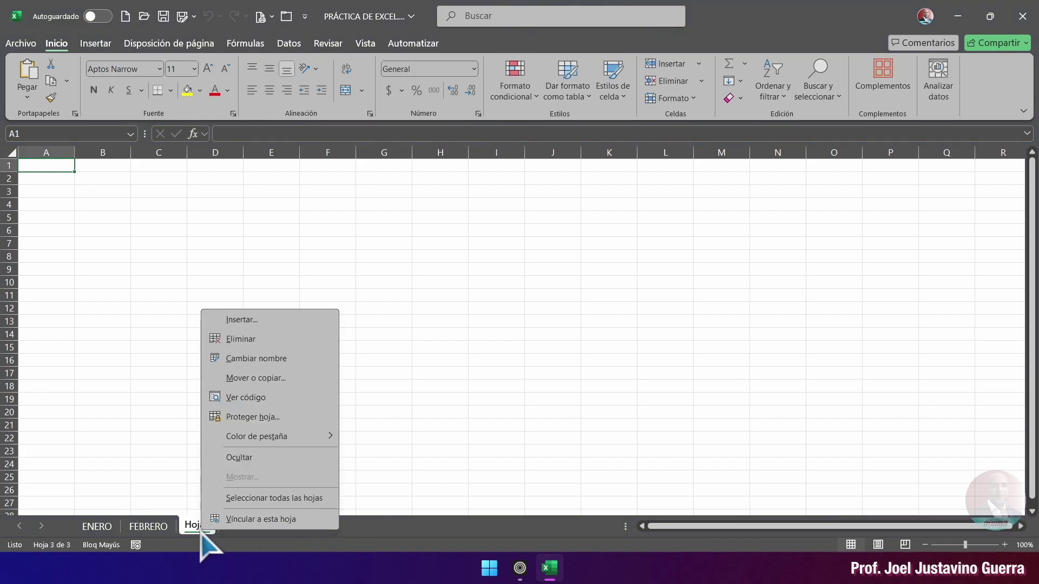
pyautogui.click(261, 359)
pyautogui.write('M')
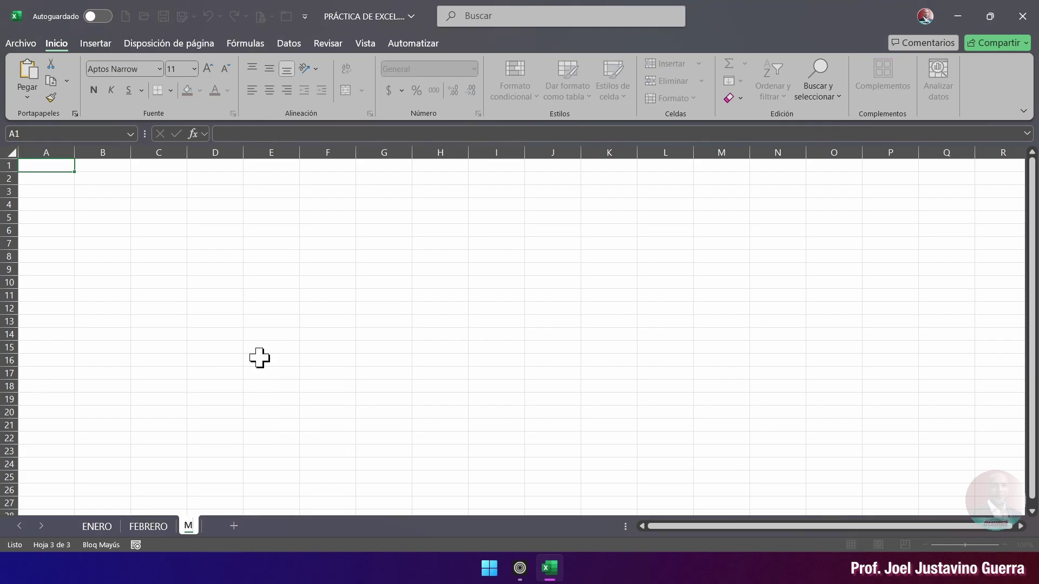
pyautogui.write('ARZO')
pyautogui.click(273, 372)
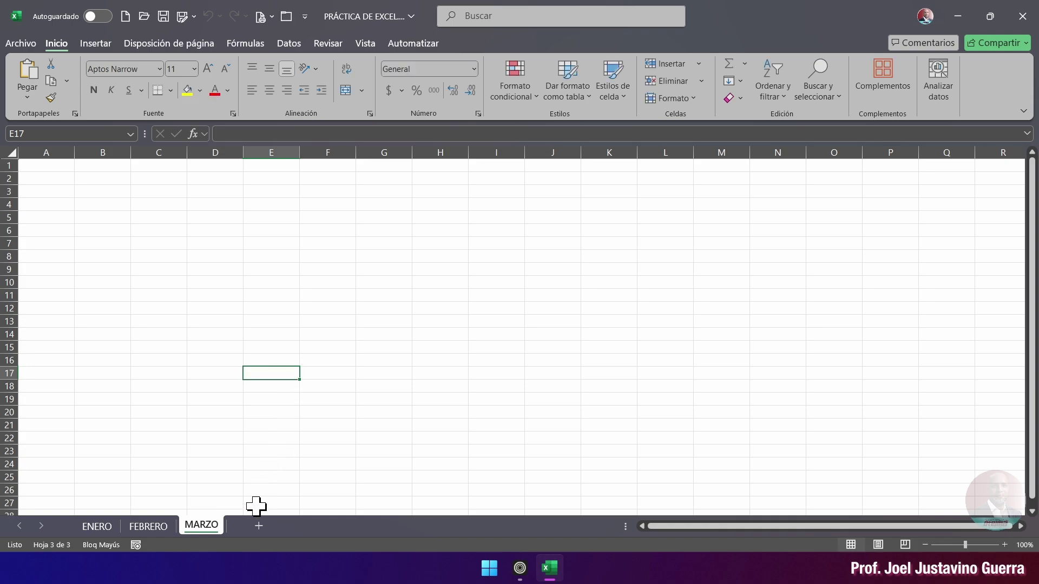
# Step: Add a fourth sheet after MARZO and name it ABRIL
pyautogui.click(259, 525)
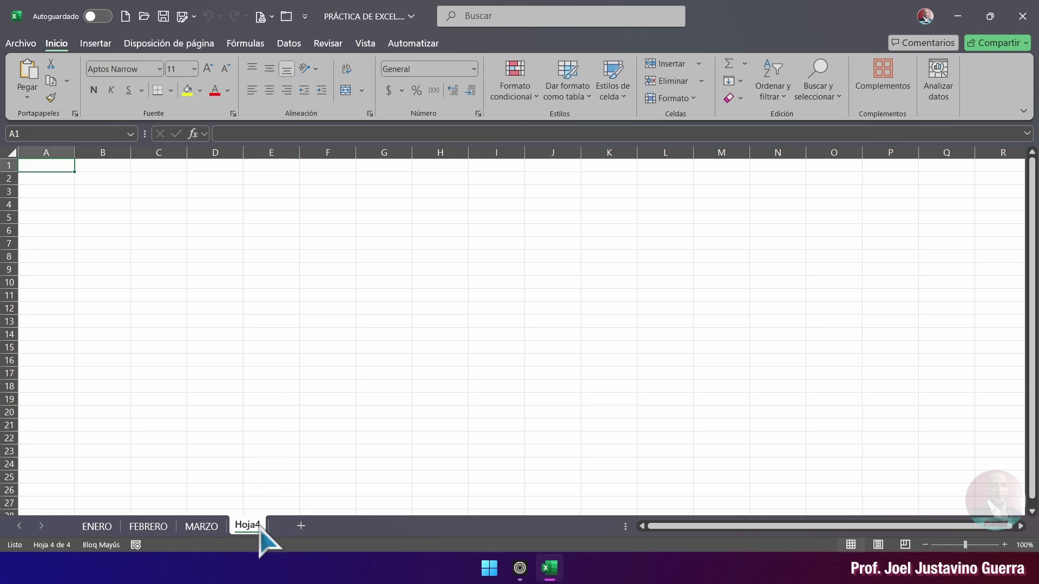
pyautogui.rightClick(249, 527)
pyautogui.click(311, 358)
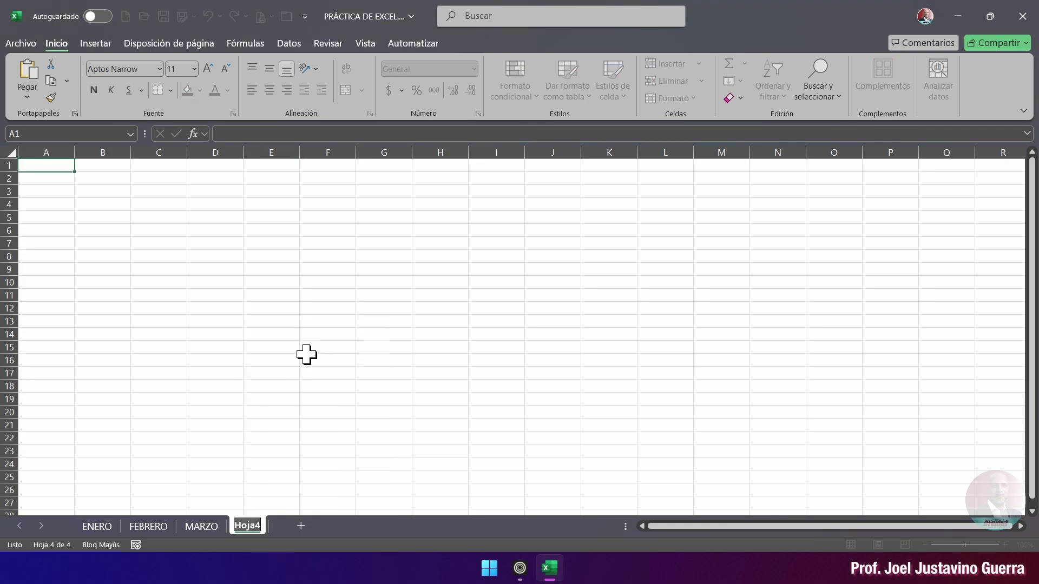
pyautogui.write('ABRIL')
pyautogui.click(306, 356)
# Step: Go through the ENERO, FEBRERO, MARZO and ABRIL sheets one after another
pyautogui.click(101, 530)
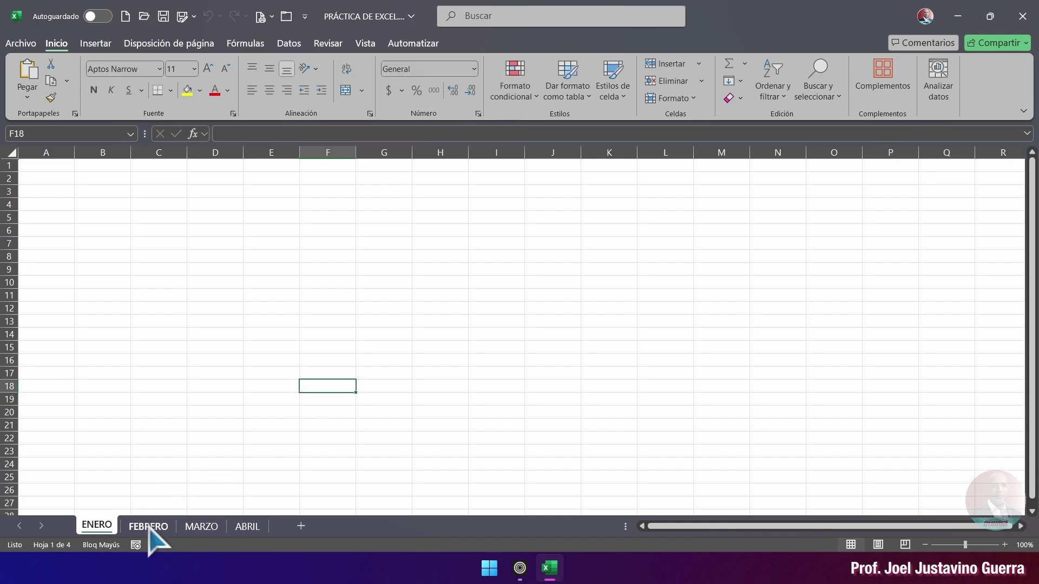
pyautogui.click(154, 529)
pyautogui.click(203, 529)
pyautogui.click(238, 529)
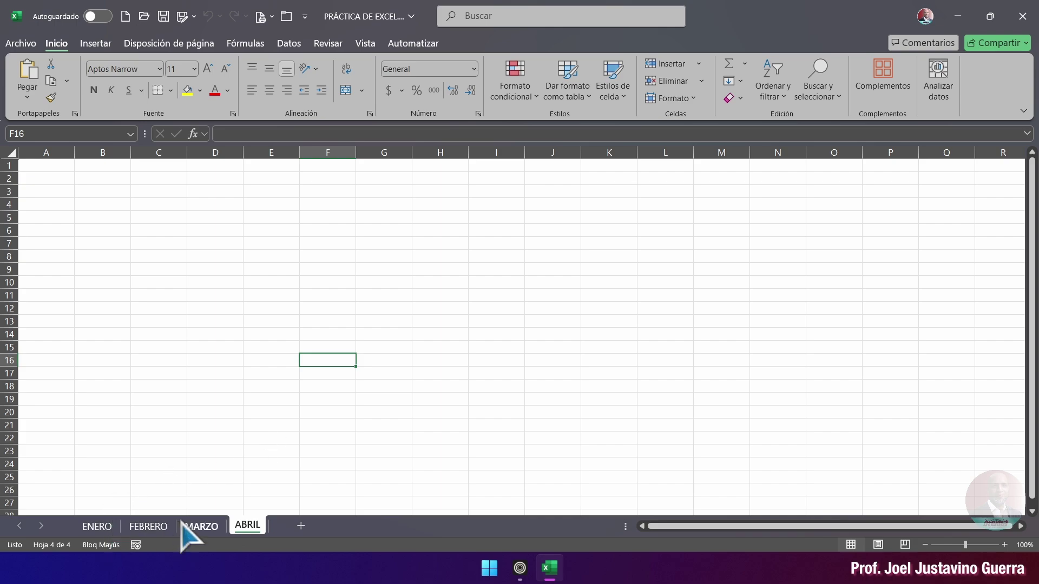
# Step: Colour the ENERO sheet's tab with the standard red
pyautogui.click(96, 529)
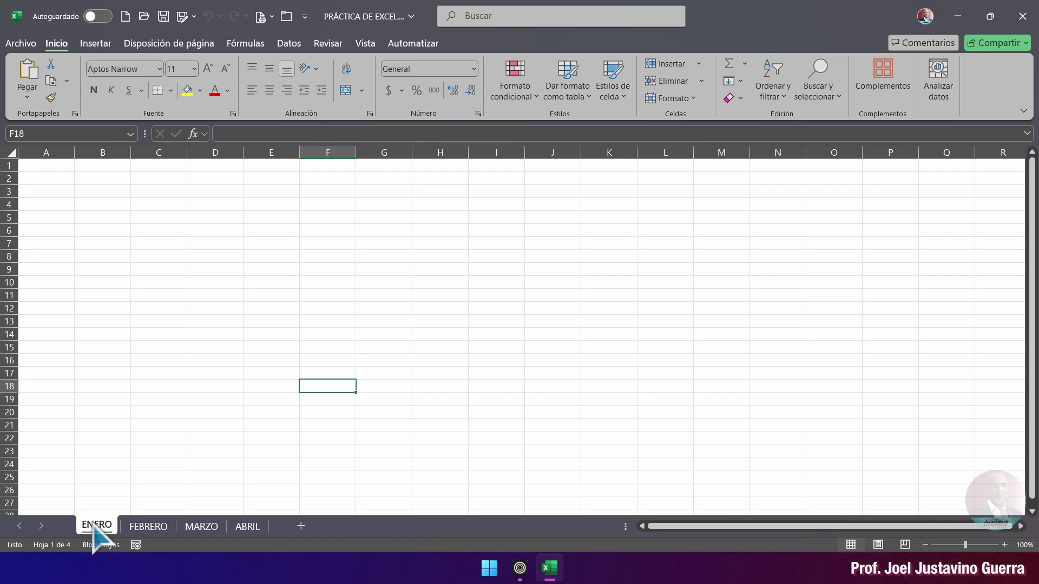
pyautogui.rightClick(95, 524)
pyautogui.moveTo(180, 430)
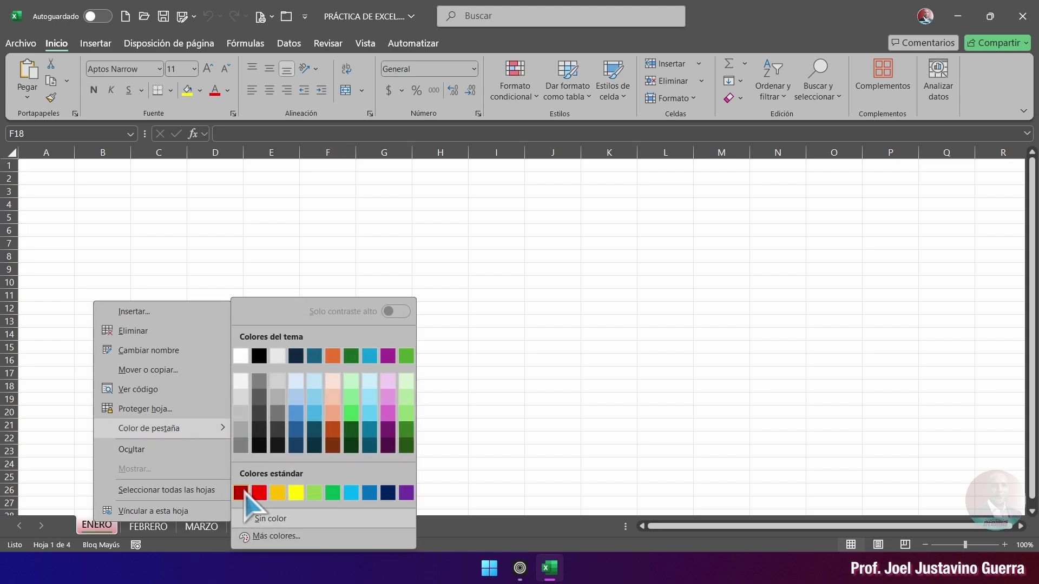
pyautogui.click(258, 492)
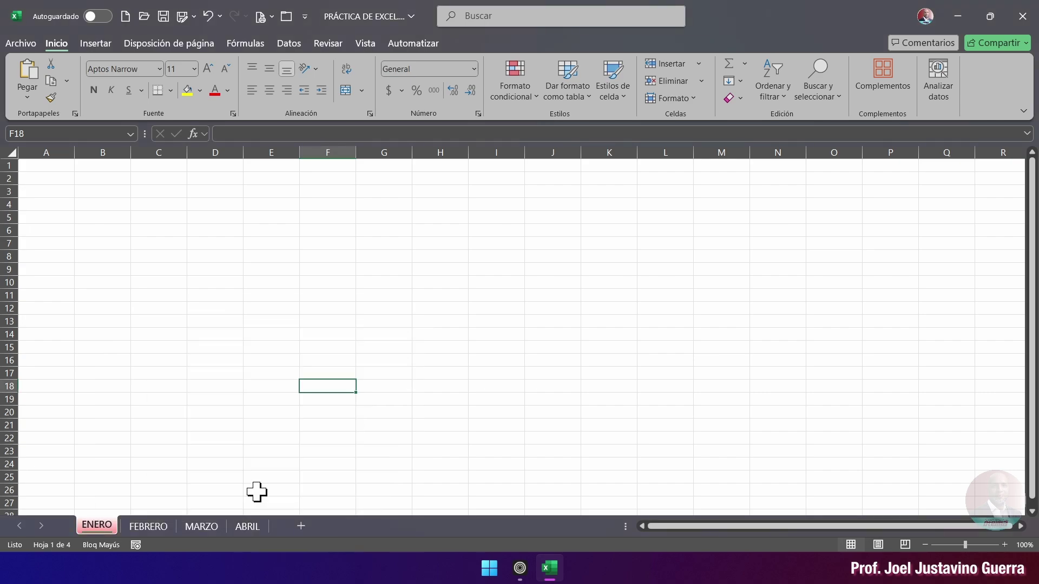
# Step: Colour the FEBRERO sheet's tab with the standard gold, between red and yellow
pyautogui.click(147, 526)
pyautogui.rightClick(146, 526)
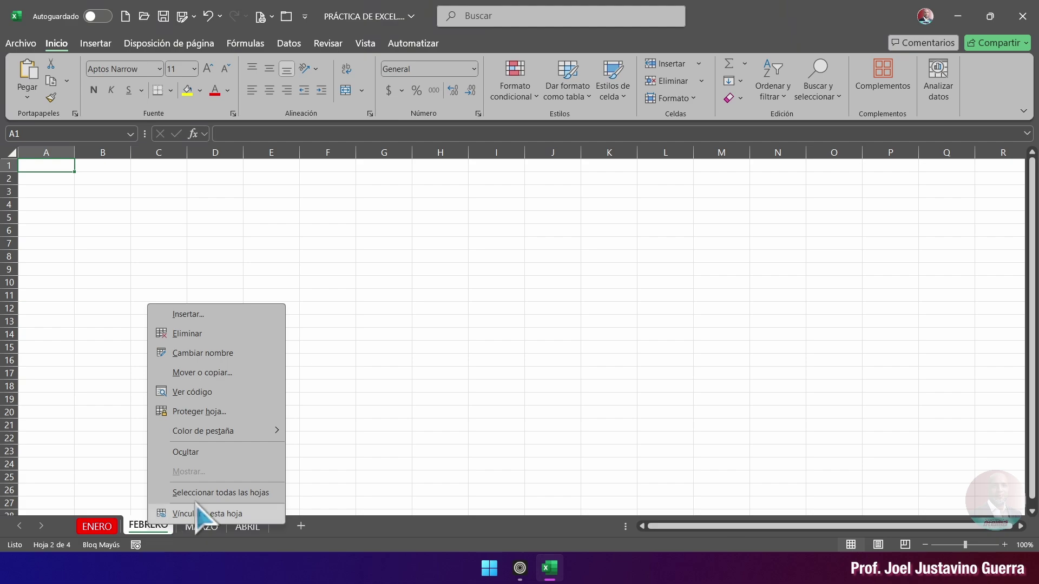
pyautogui.moveTo(232, 433)
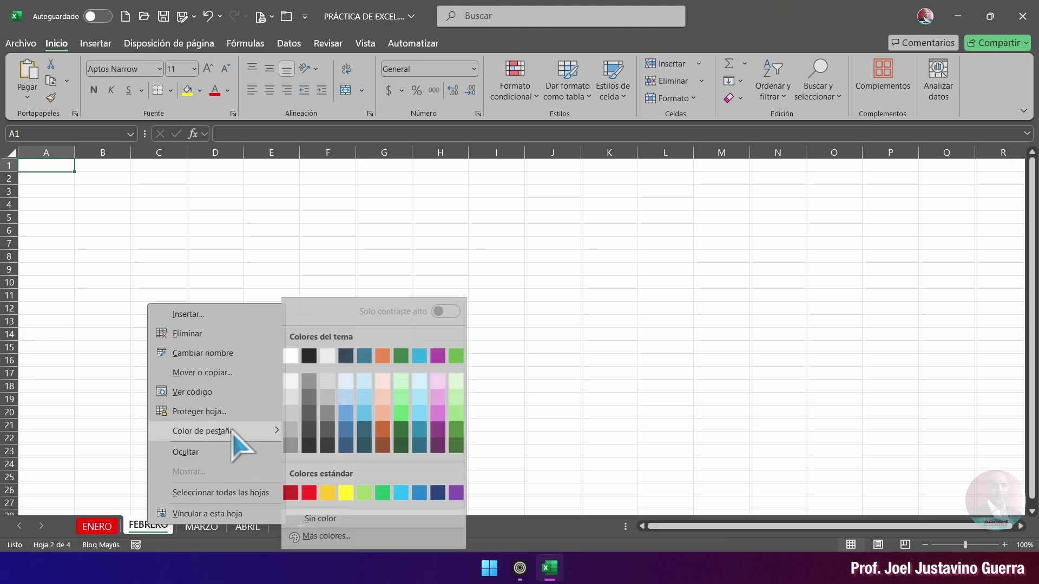
pyautogui.click(331, 494)
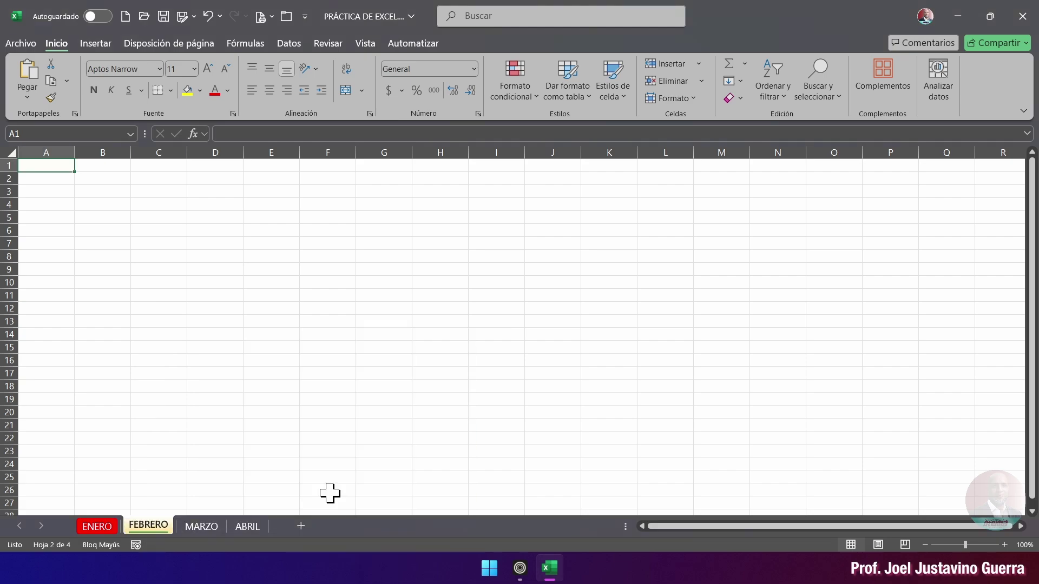
# Step: Colour the MARZO sheet's tab with the standard medium blue
pyautogui.click(201, 525)
pyautogui.rightClick(201, 526)
pyautogui.moveTo(308, 434)
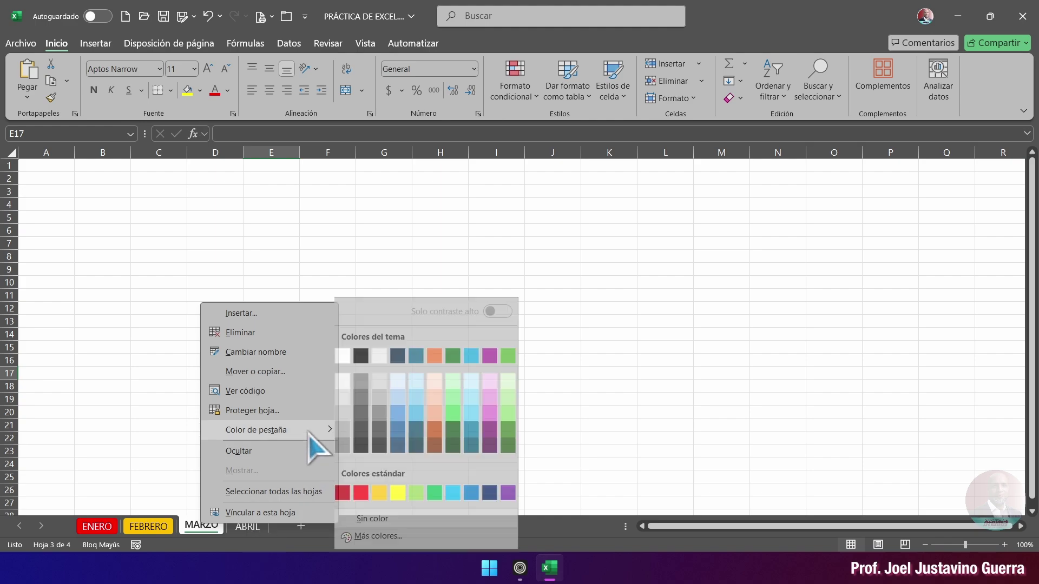
pyautogui.click(475, 497)
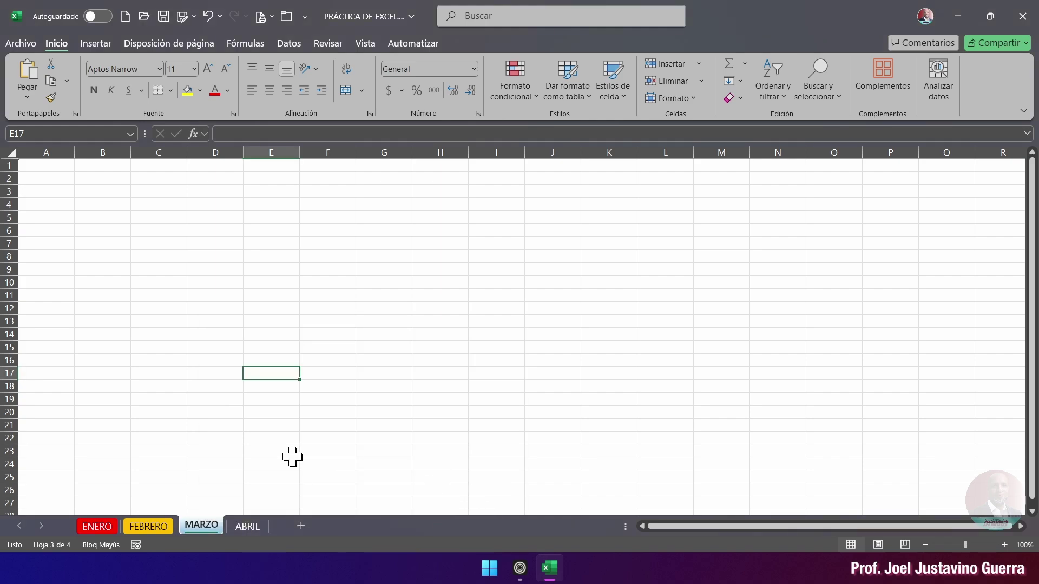
# Step: Colour the ABRIL sheet's tab with the standard purple
pyautogui.click(250, 531)
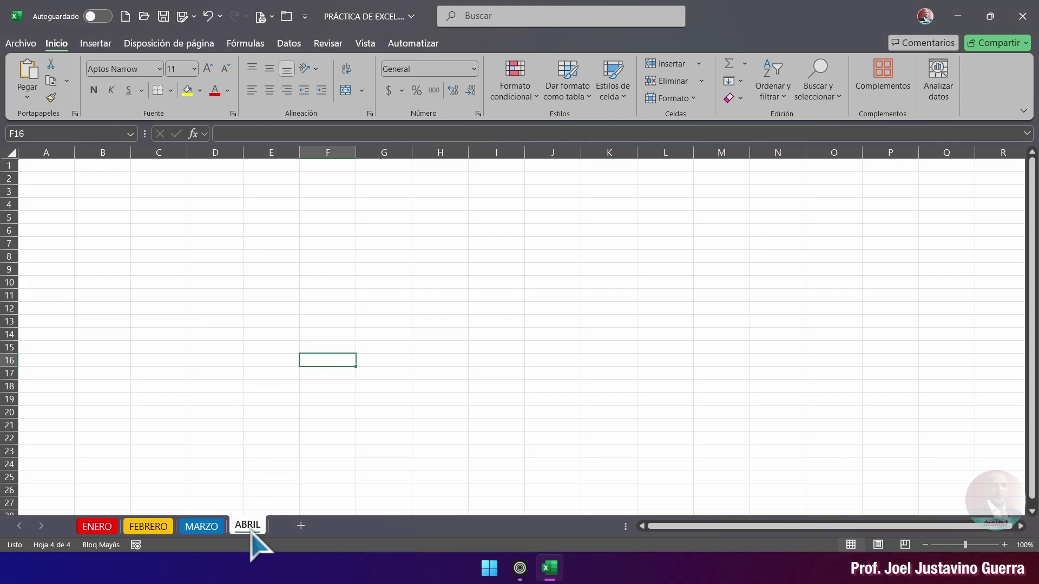
pyautogui.rightClick(250, 531)
pyautogui.moveTo(354, 435)
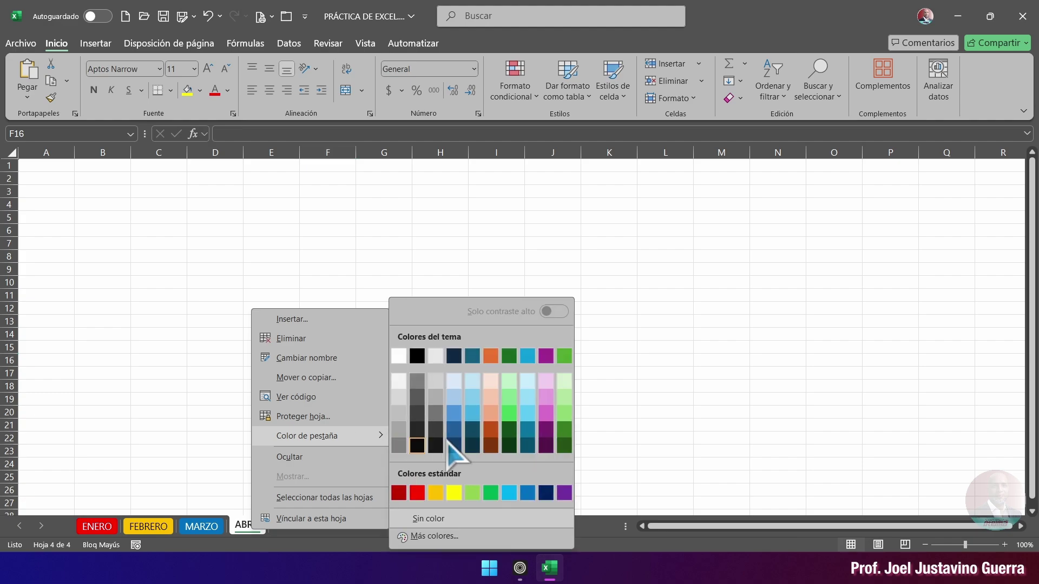
pyautogui.click(555, 492)
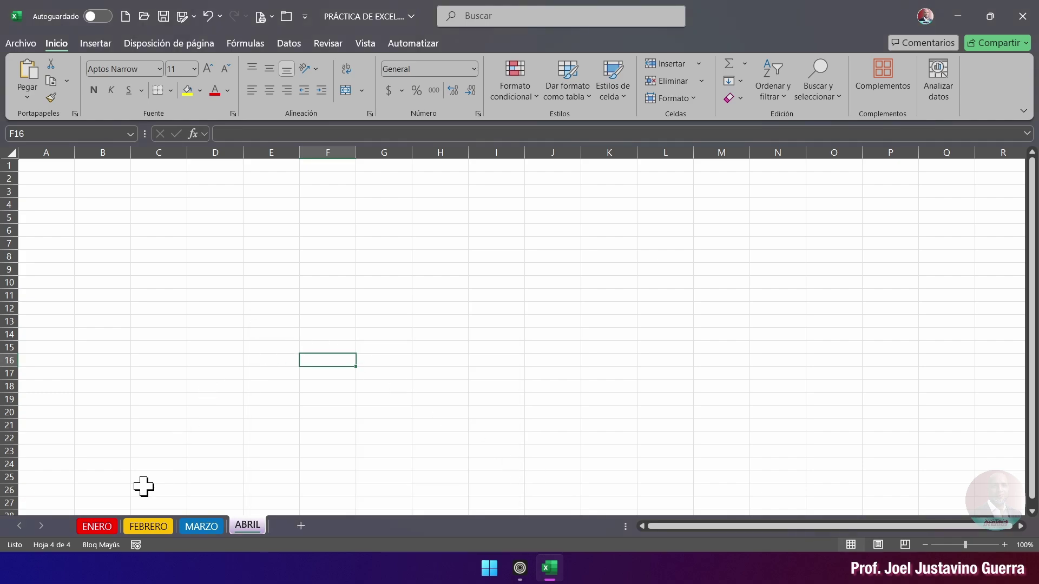
# Step: Review the four coloured sheets from ENERO to ABRIL twice in order, ending on ABRIL
pyautogui.click(98, 528)
pyautogui.click(147, 530)
pyautogui.click(201, 527)
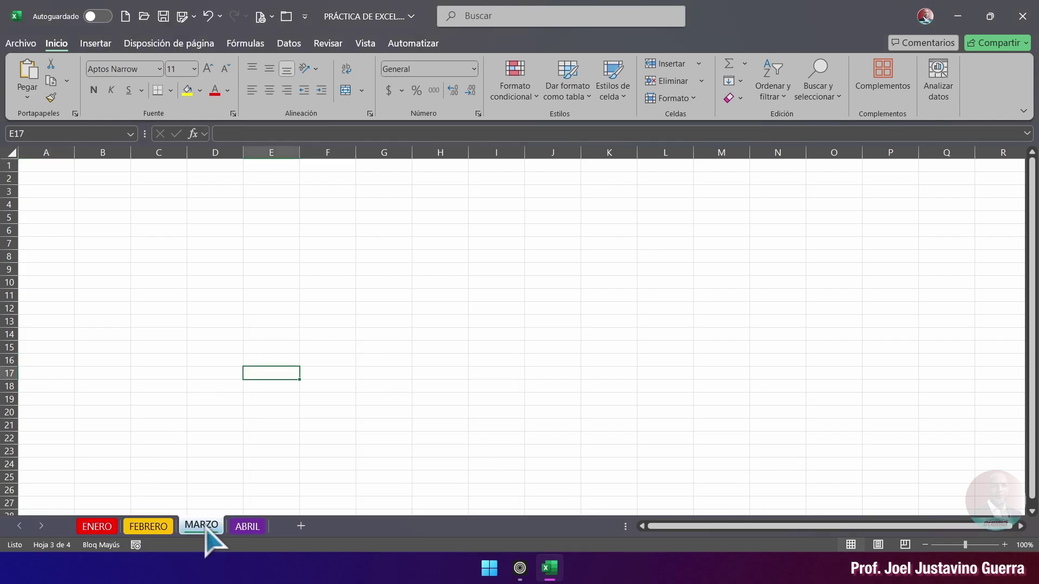
pyautogui.click(247, 528)
pyautogui.click(95, 526)
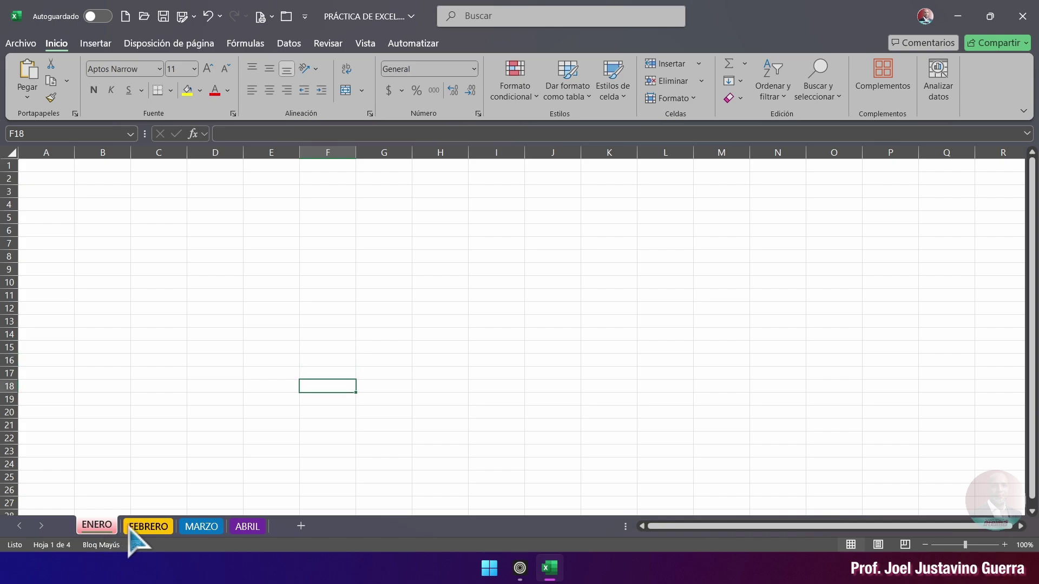
pyautogui.click(148, 528)
pyautogui.click(201, 528)
pyautogui.click(247, 527)
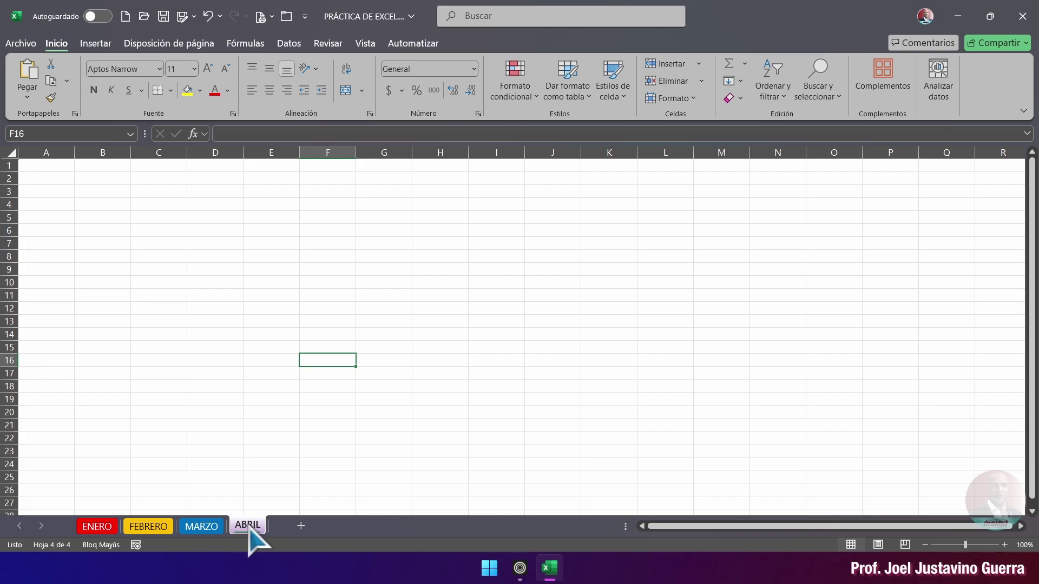
# Step: Move sheet ABRIL in front of ENERO and move sheet ENERO between FEBRERO and MARZO, finishing with a cell selected in ENERO
pyautogui.moveTo(250, 528); pyautogui.dragTo(84, 519)
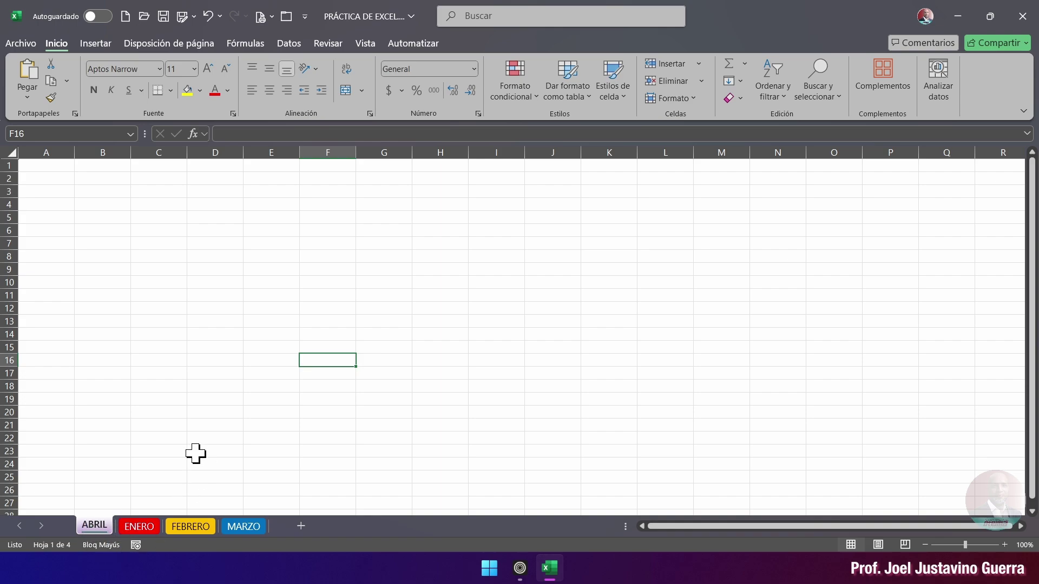
pyautogui.click(139, 527)
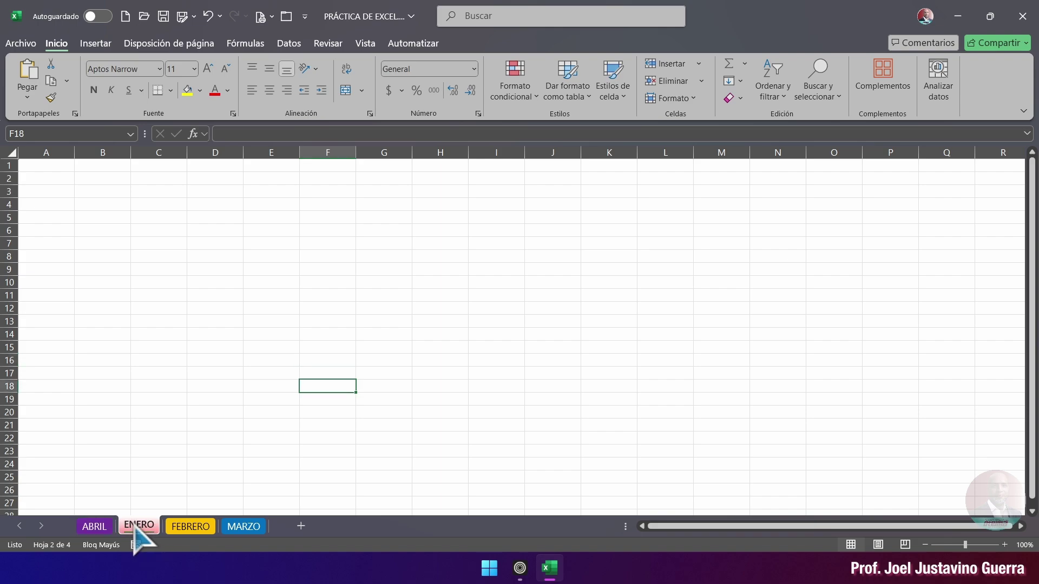
pyautogui.moveTo(134, 526); pyautogui.dragTo(236, 522)
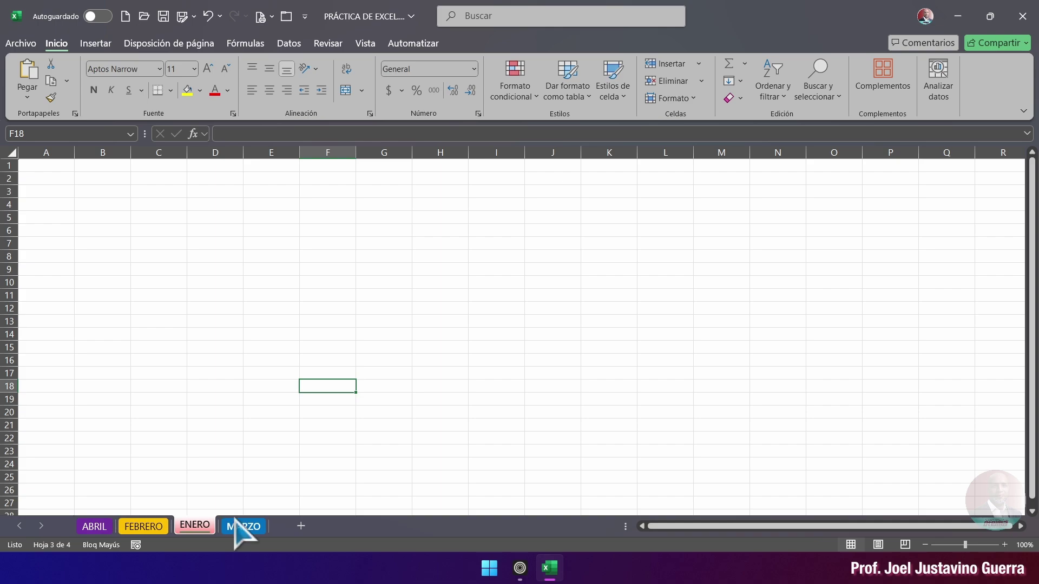
pyautogui.click(390, 442)
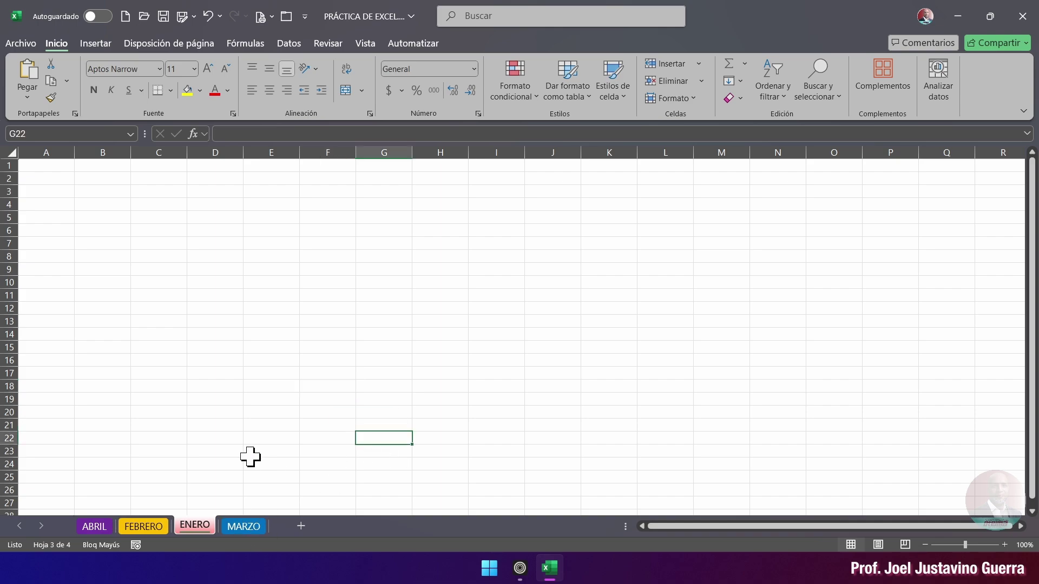
# Step: Visit the reordered sheets FEBRERO, ABRIL, FEBRERO again and ENERO
pyautogui.click(132, 525)
pyautogui.click(108, 526)
pyautogui.click(135, 525)
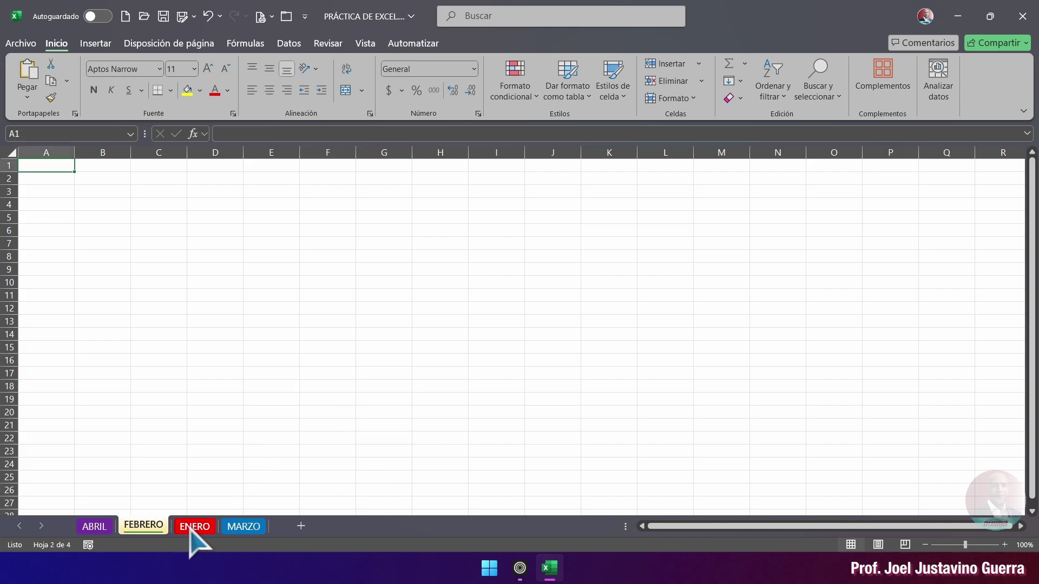
pyautogui.click(190, 528)
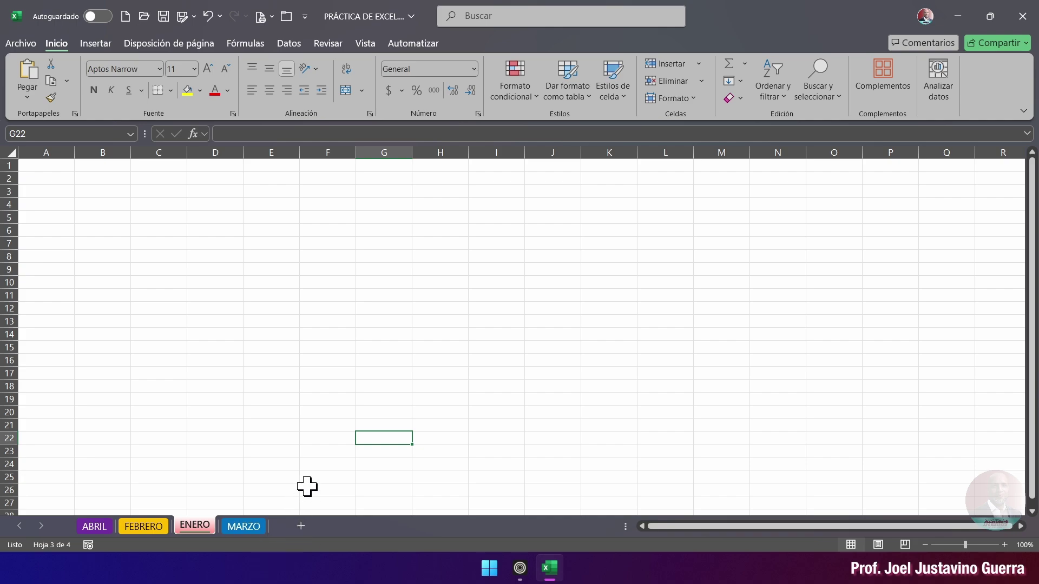
# Step: Enter INFORMACION, EN, ESTA and HOJA in cells A7 to A10 of sheet ABRIL and widen column A to fit
pyautogui.click(104, 527)
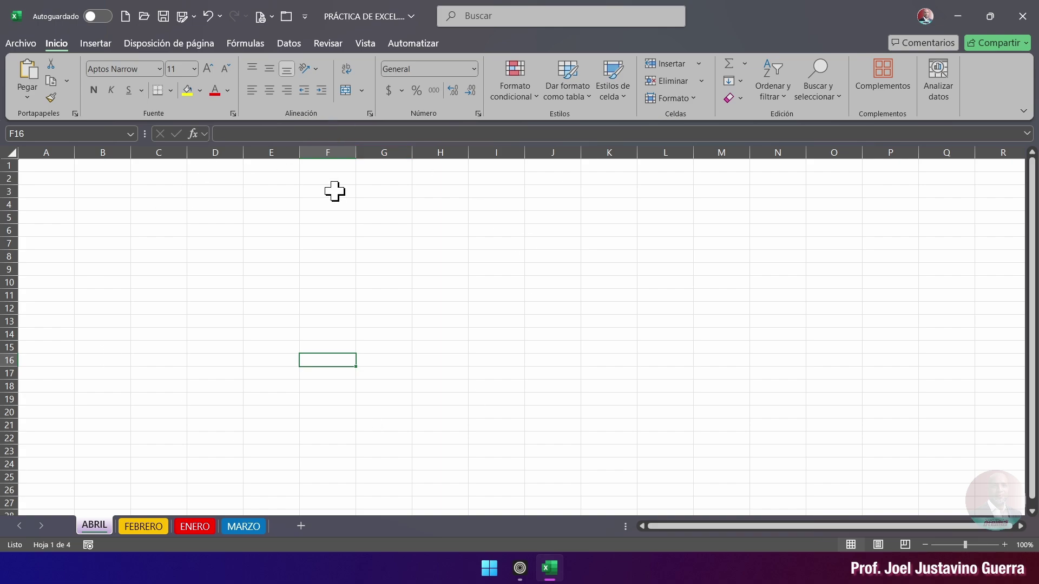
pyautogui.hotkey('ctrl', 'z')
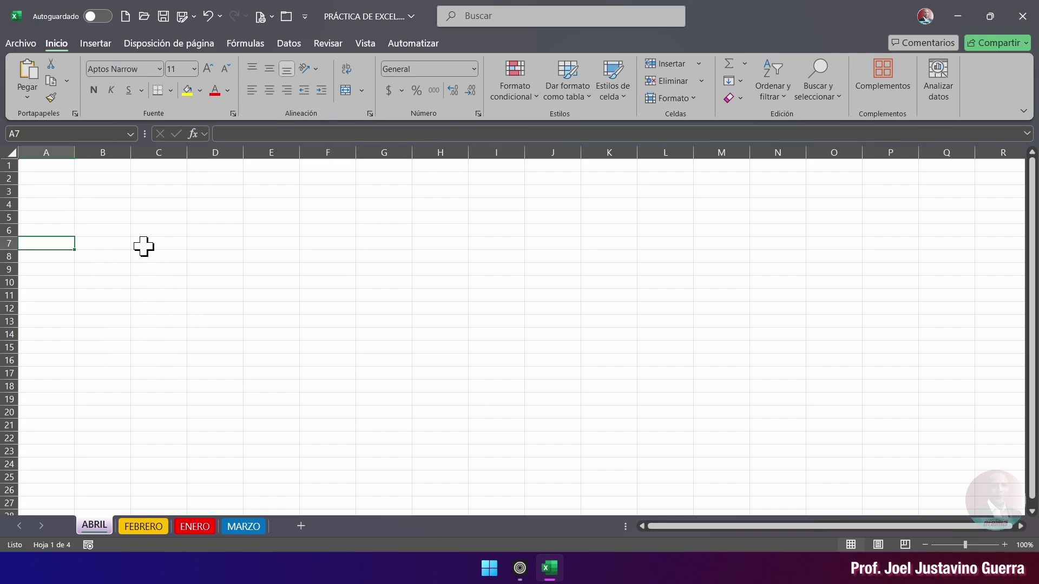
pyautogui.press('capslock')
pyautogui.write('INFORMACION')
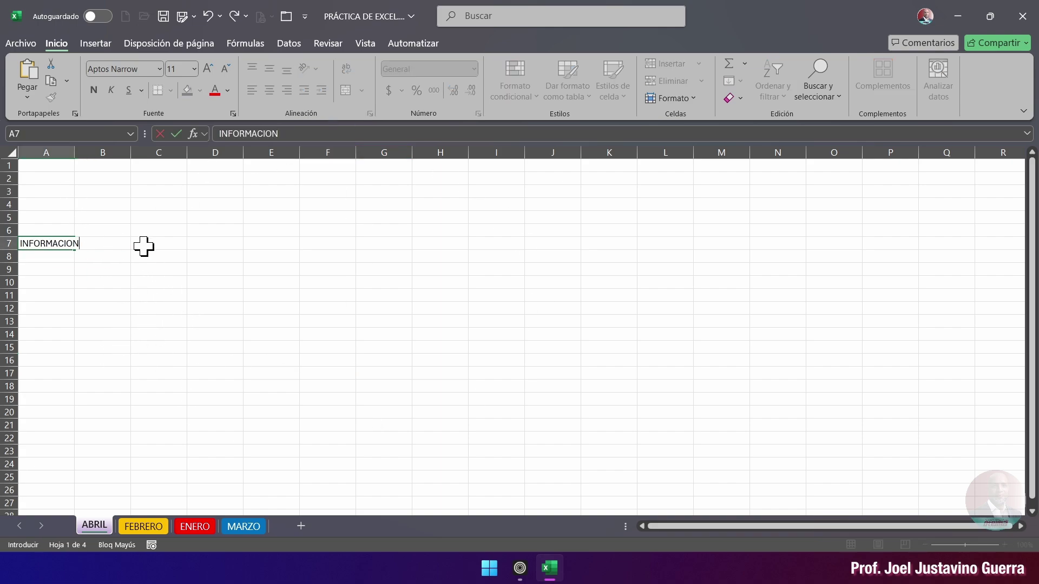
pyautogui.press('Return')
pyautogui.write('EN')
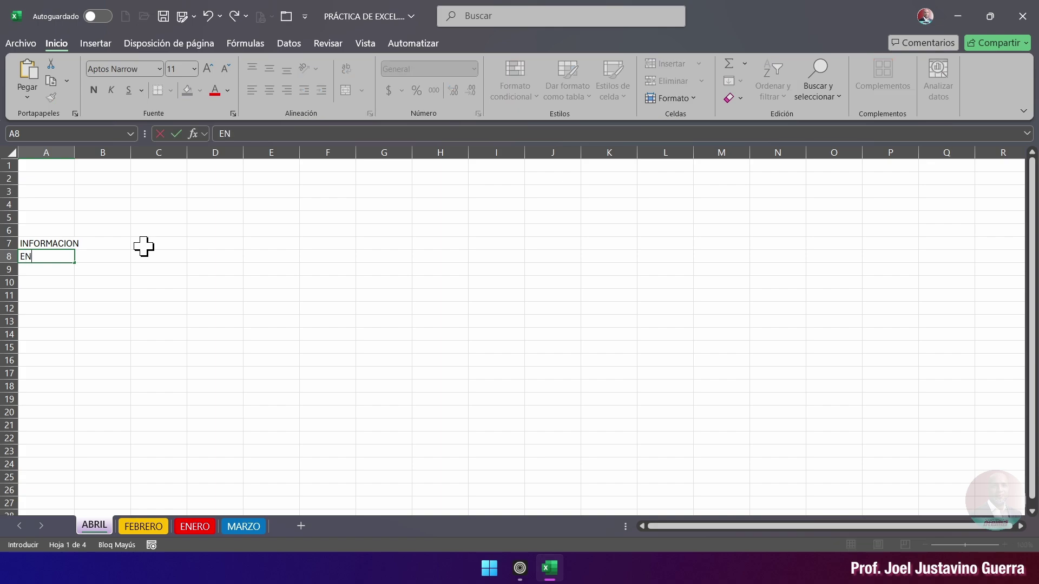
pyautogui.press('Return')
pyautogui.write('ESTA H')
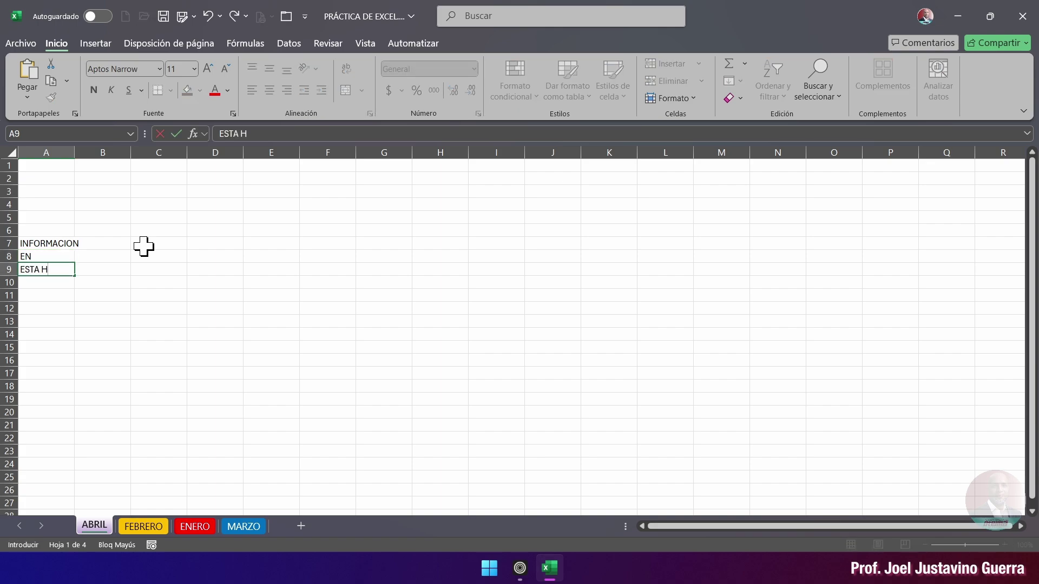
pyautogui.press('Return')
pyautogui.write('JO')
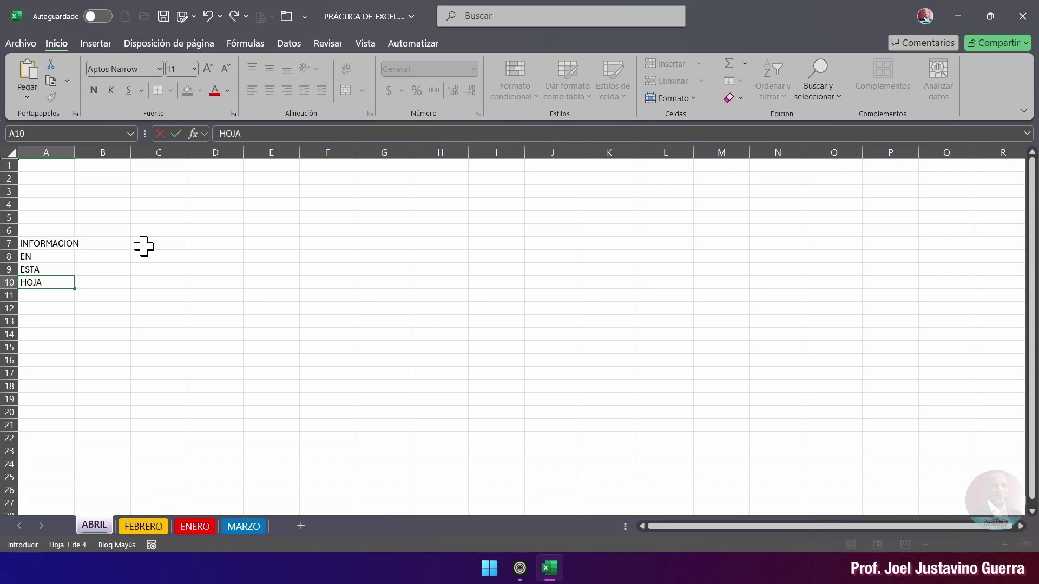
pyautogui.click(143, 246)
pyautogui.moveTo(74, 152); pyautogui.dragTo(111, 154)
# Step: Copy cells A7 to A10 of sheet ABRIL into sheet FEBRERO starting at A6, and widen column A there
pyautogui.click(152, 524)
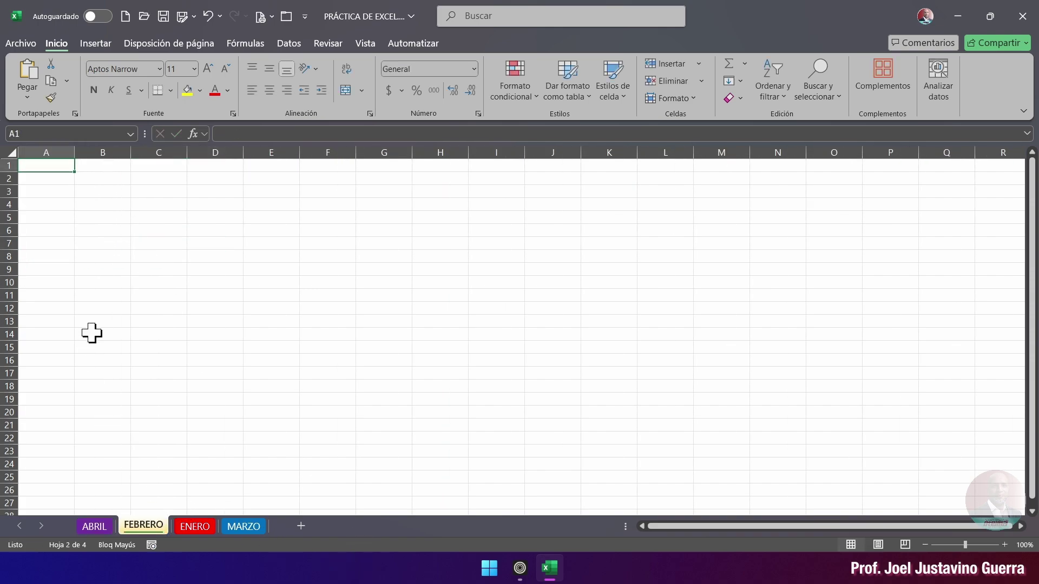
pyautogui.click(100, 526)
pyautogui.moveTo(40, 243); pyautogui.dragTo(62, 282)
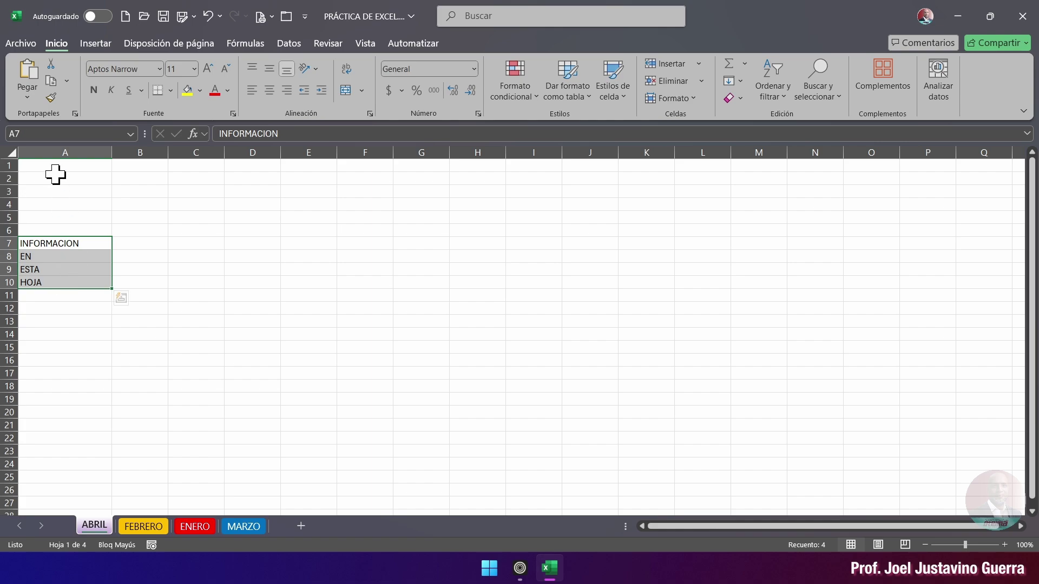
pyautogui.click(52, 81)
pyautogui.click(142, 526)
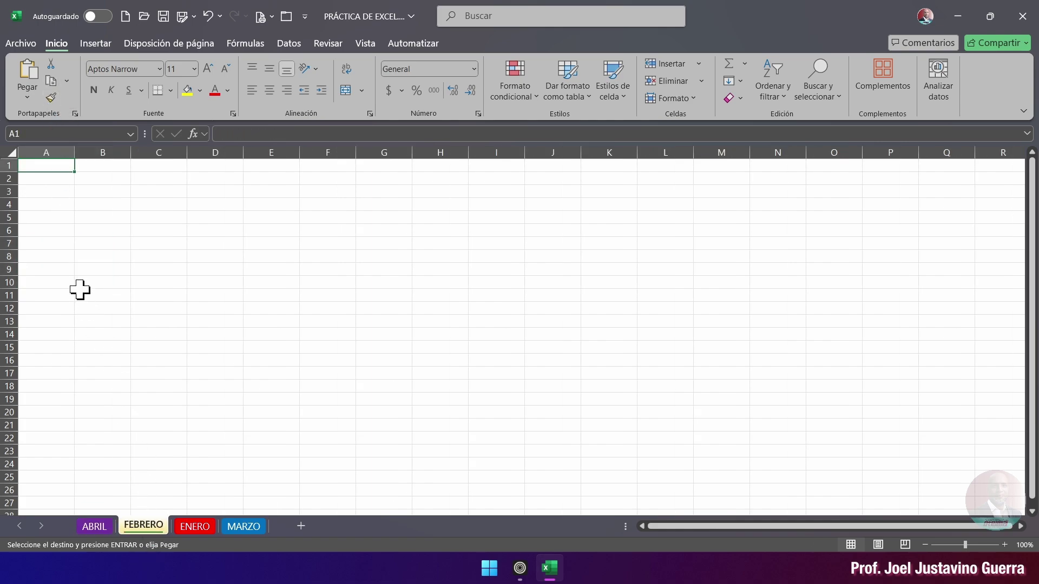
pyautogui.click(61, 230)
pyautogui.click(27, 84)
pyautogui.click(252, 297)
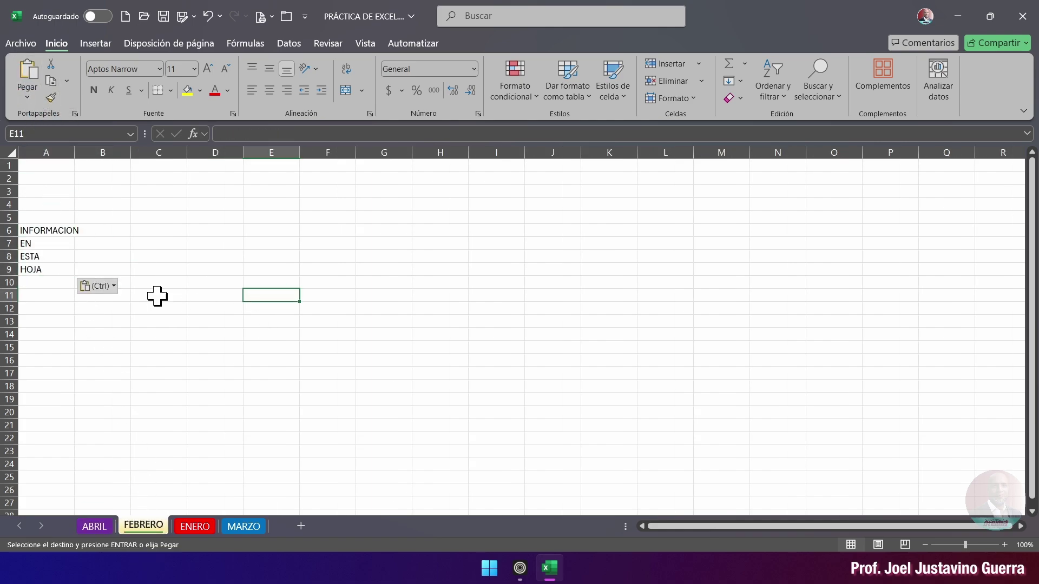
pyautogui.moveTo(77, 157); pyautogui.dragTo(96, 157)
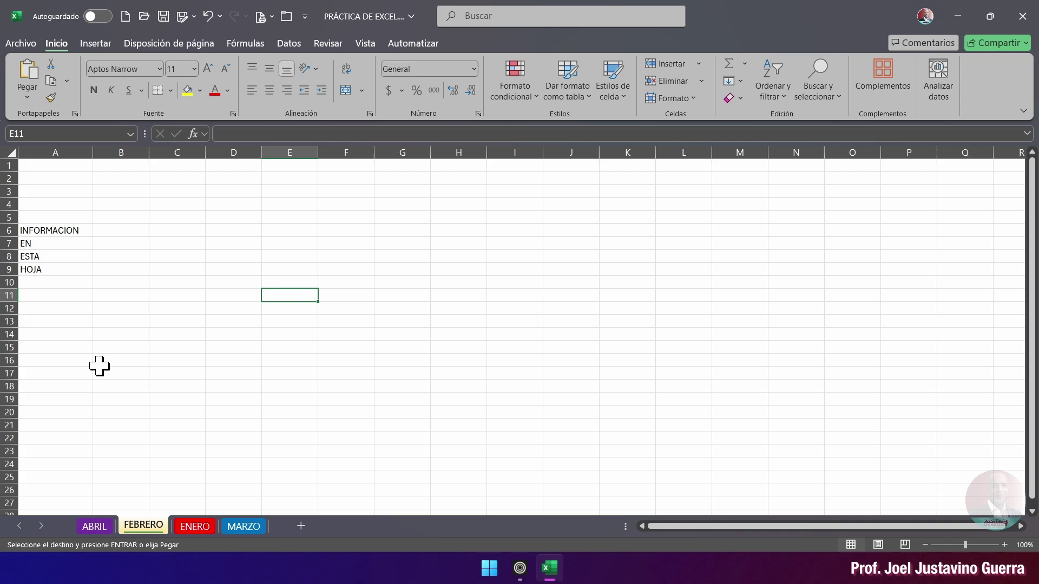
# Step: Compare the text on sheets ABRIL and FEBRERO, clear the copy marquee and select cell A1 in ABRIL
pyautogui.click(95, 526)
pyautogui.click(143, 526)
pyautogui.click(100, 424)
pyautogui.click(94, 526)
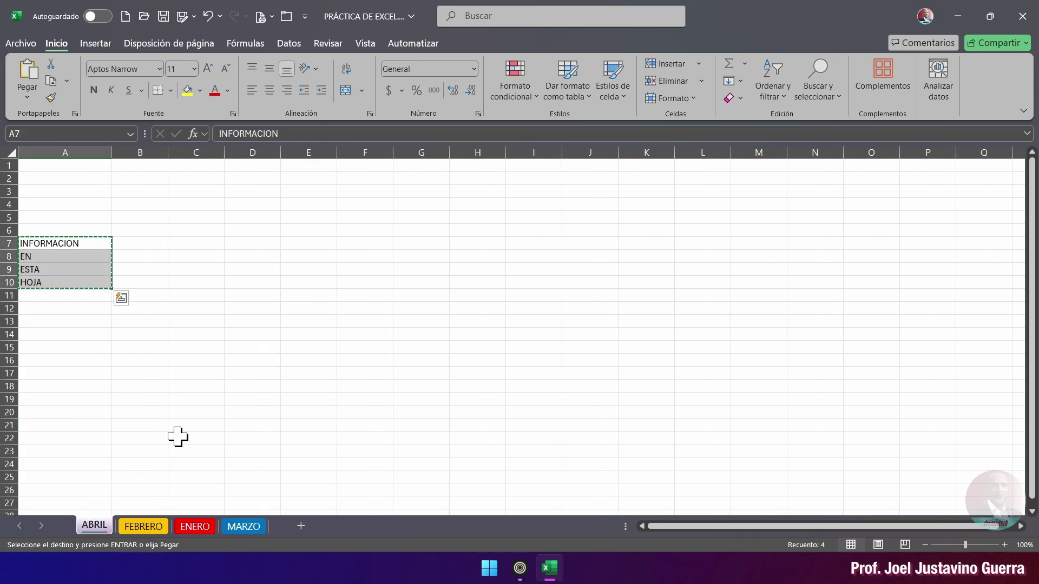
pyautogui.click(201, 321)
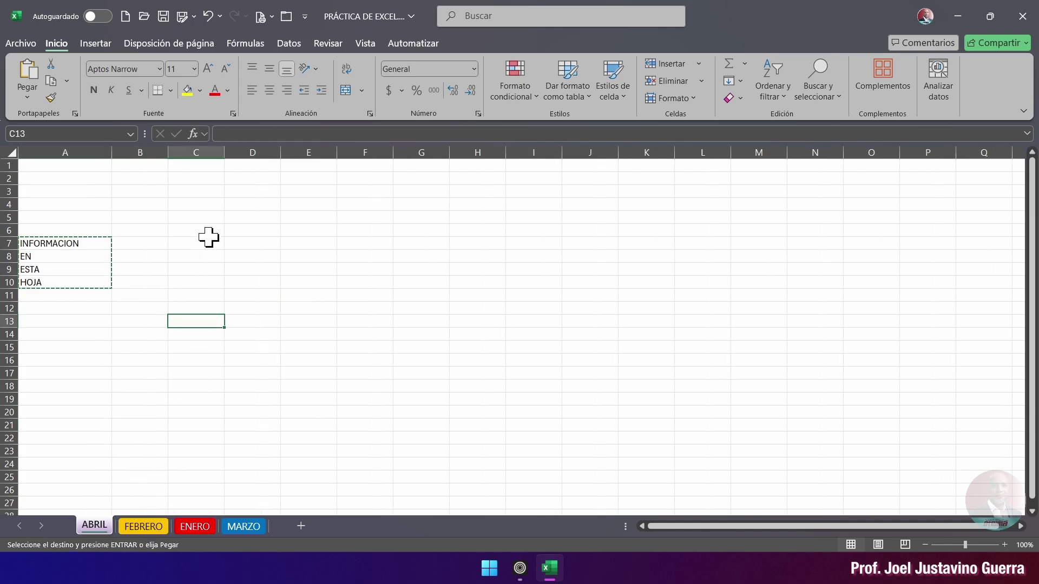
pyautogui.press('Escape')
pyautogui.press('capslock')
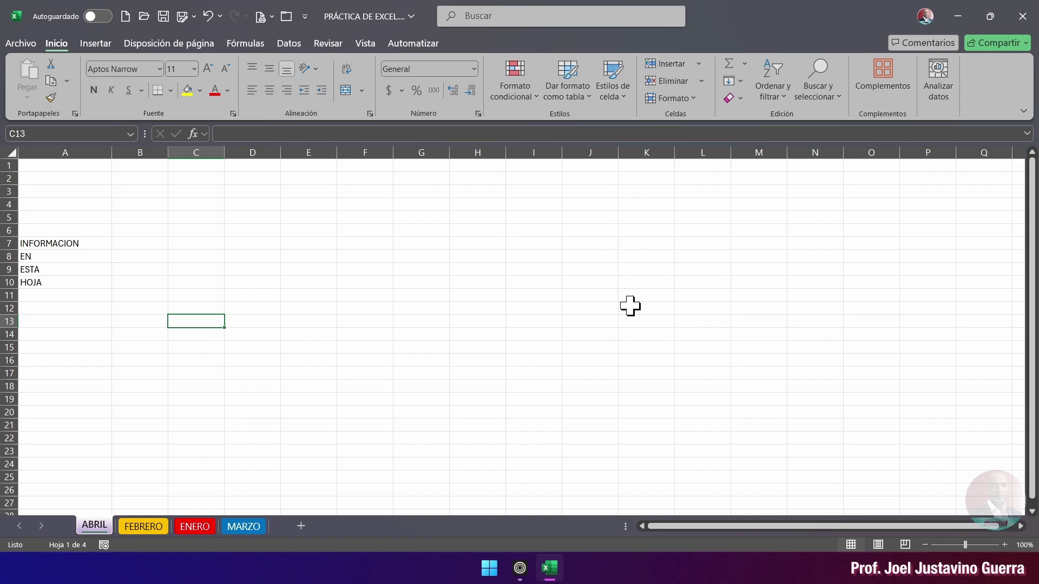
pyautogui.click(86, 219)
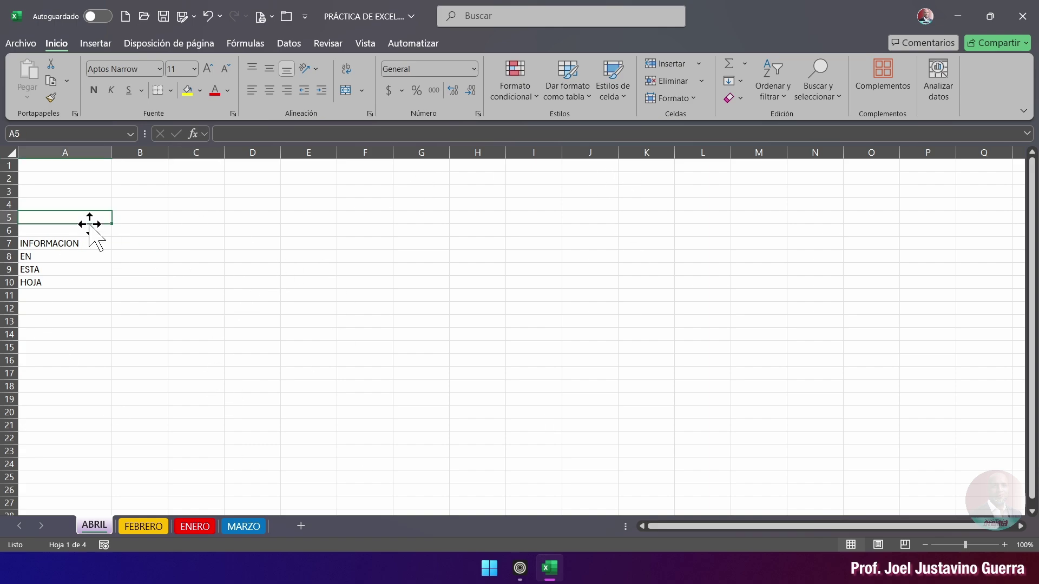
pyautogui.click(61, 167)
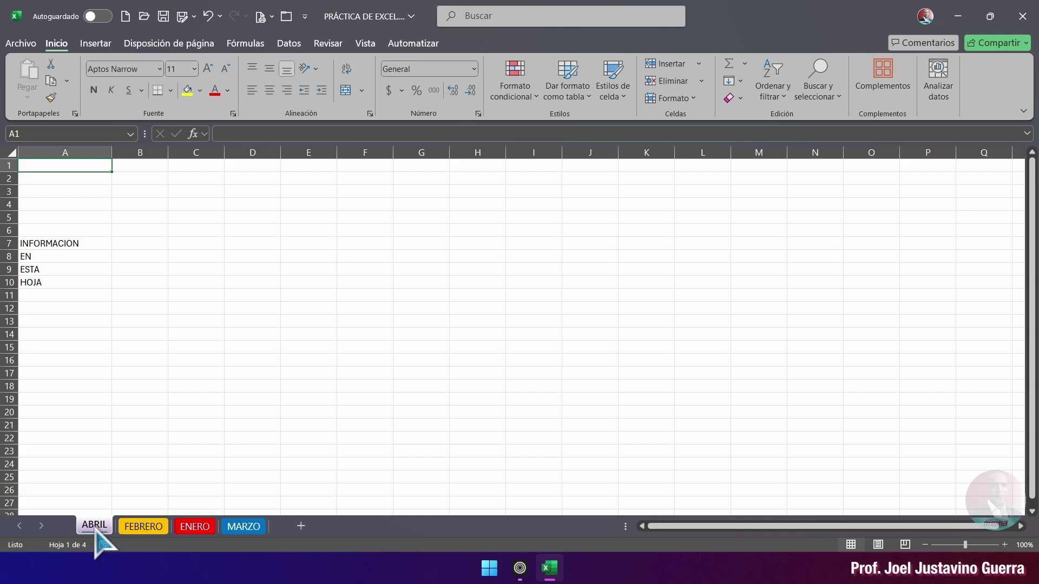
# Step: Create a copy of sheet ABRIL at the end of the PRÁCTICA DE EXCEL workbook and compare it with the original
pyautogui.rightClick(95, 528)
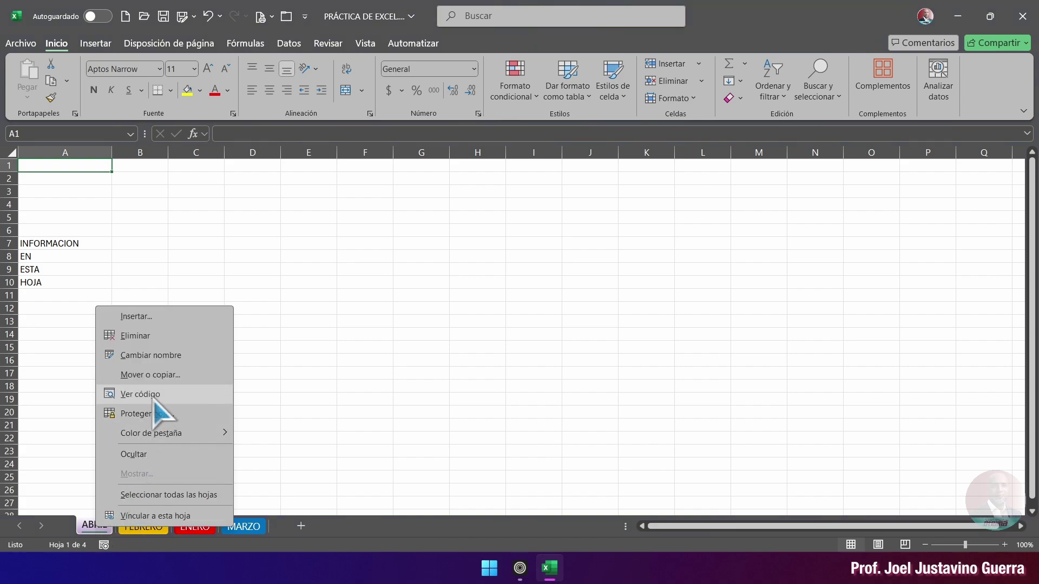
pyautogui.click(164, 376)
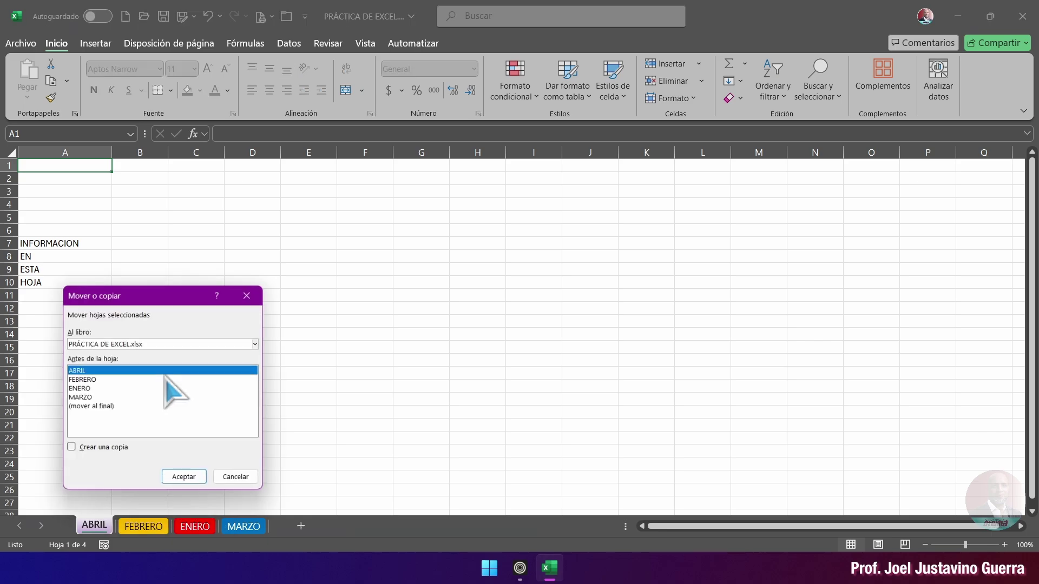
pyautogui.moveTo(166, 300); pyautogui.dragTo(300, 241)
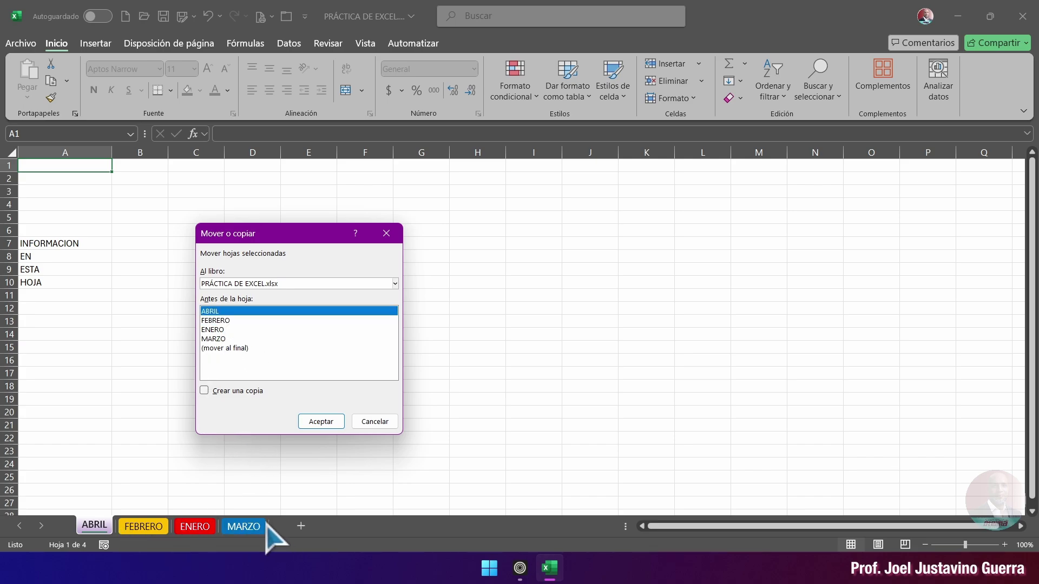
pyautogui.click(226, 392)
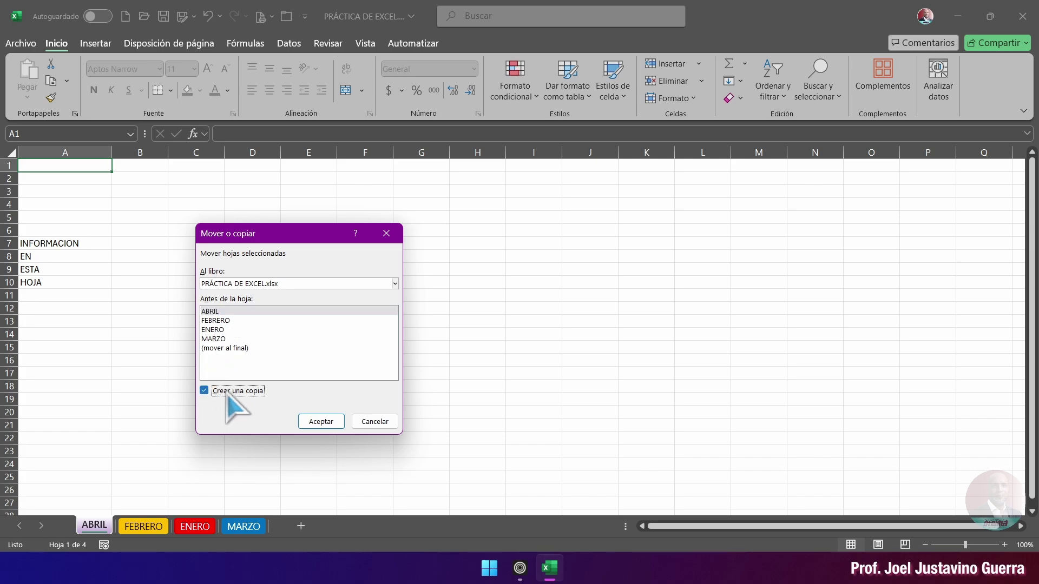
pyautogui.click(231, 348)
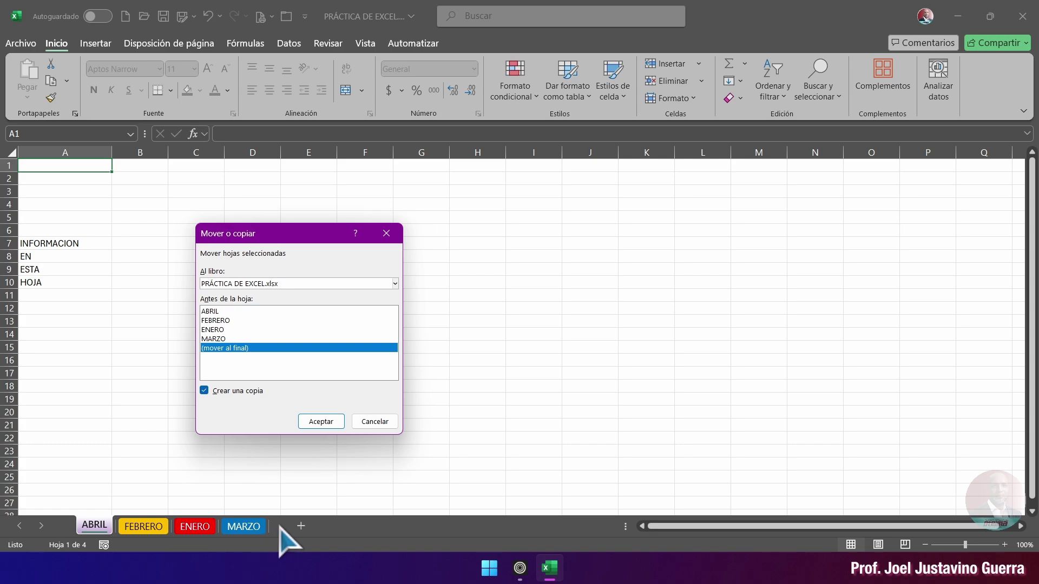
pyautogui.click(229, 311)
pyautogui.click(233, 348)
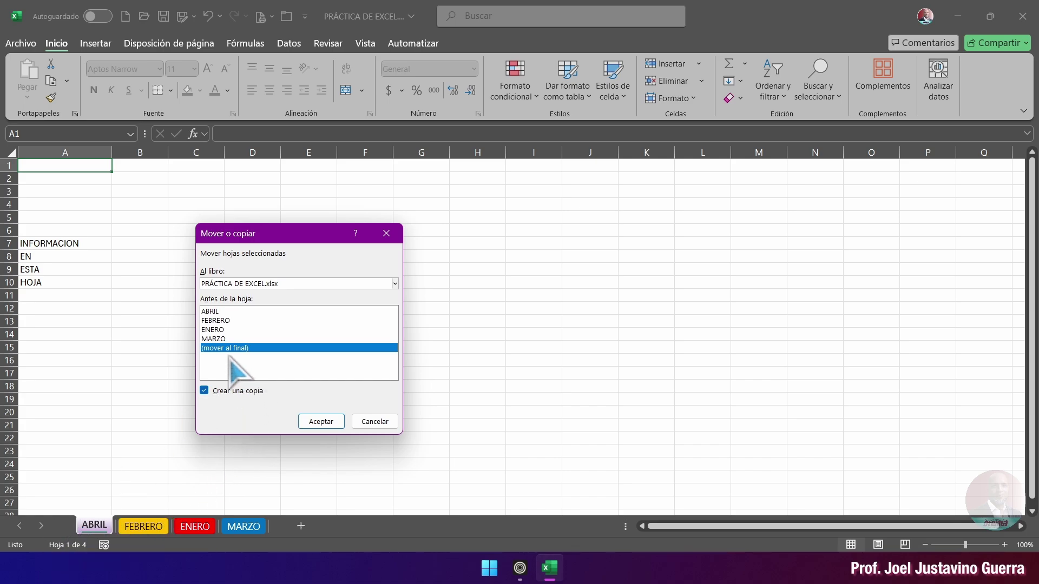
pyautogui.click(321, 421)
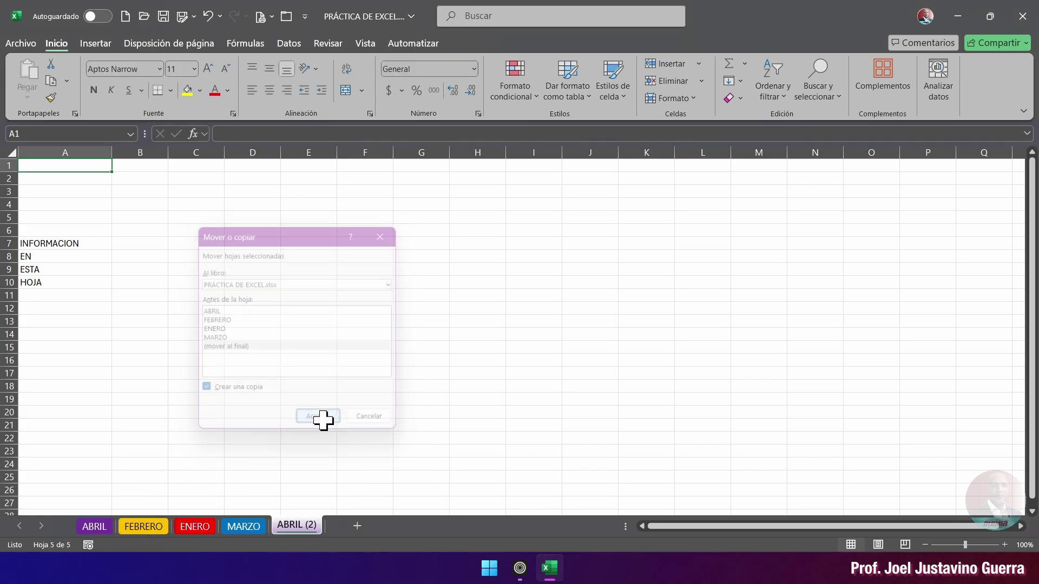
pyautogui.click(100, 528)
pyautogui.click(296, 527)
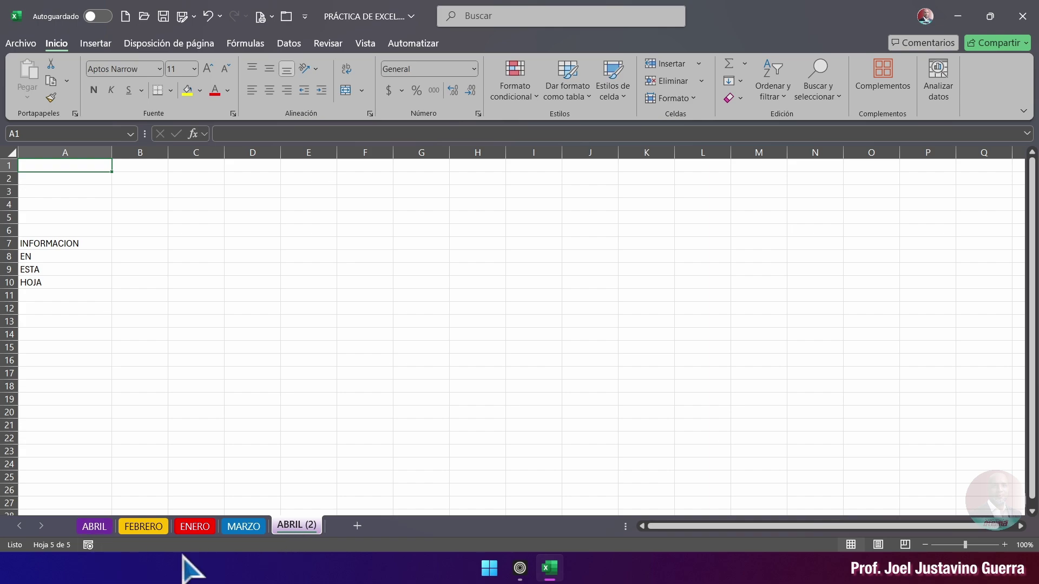
# Step: Rename the copied sheet MAYO and arrange the sheets in the order ENERO, FEBRERO, MARZO, ABRIL, MAYO
pyautogui.rightClick(297, 527)
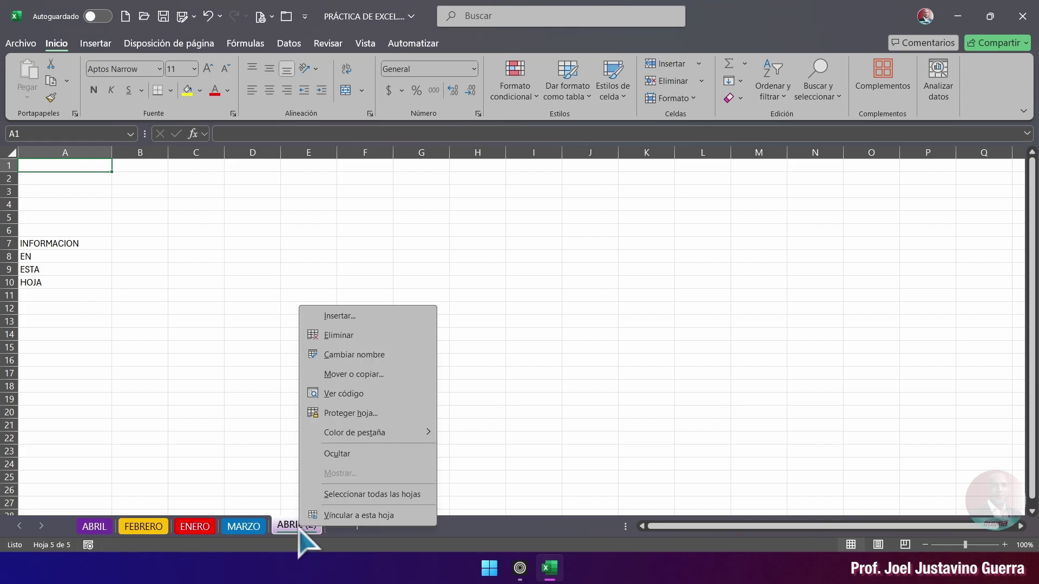
pyautogui.click(356, 356)
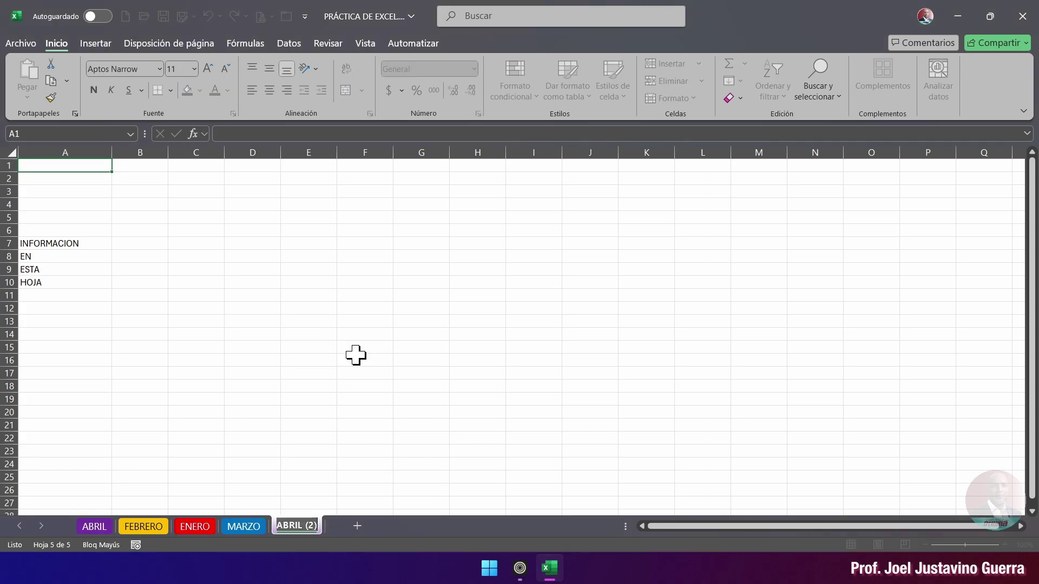
pyautogui.write('MAYO')
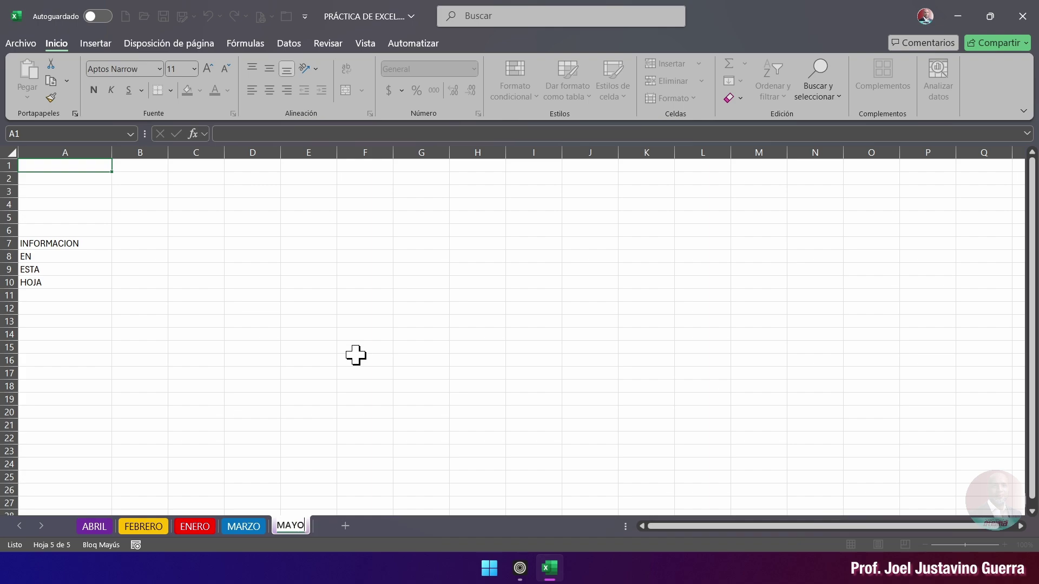
pyautogui.click(356, 355)
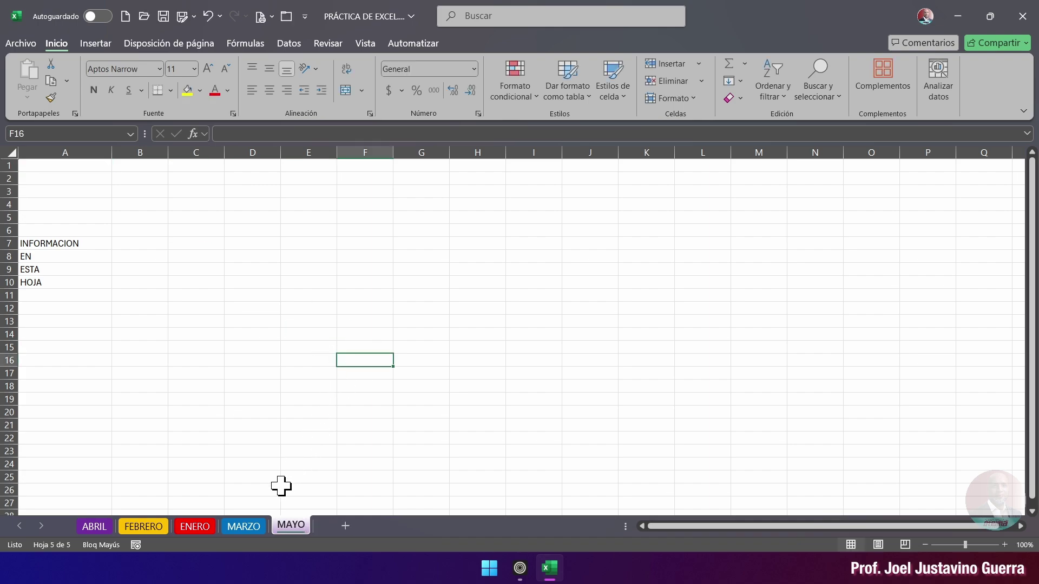
pyautogui.moveTo(196, 527); pyautogui.dragTo(281, 534)
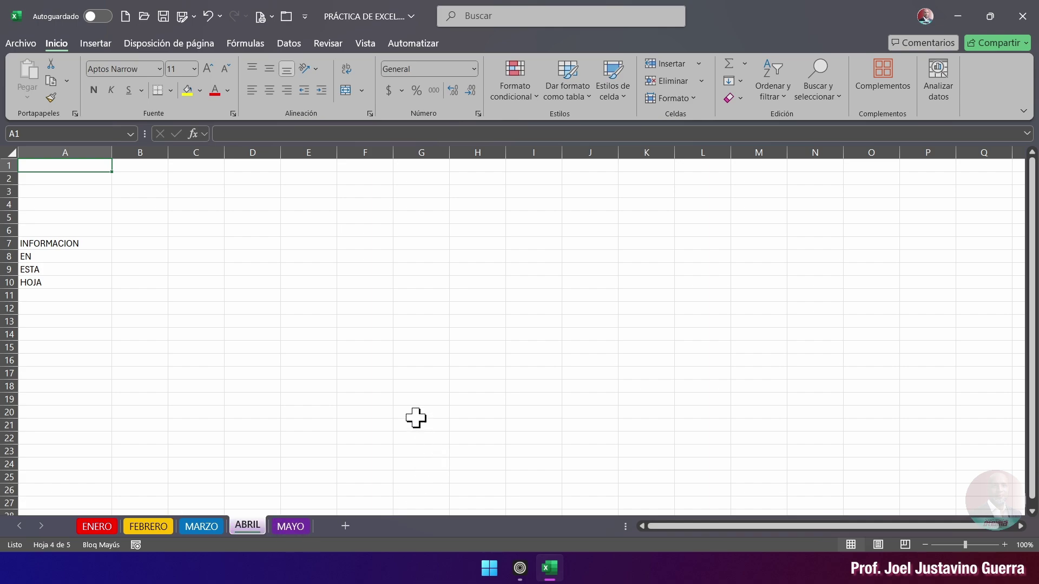
pyautogui.click(416, 417)
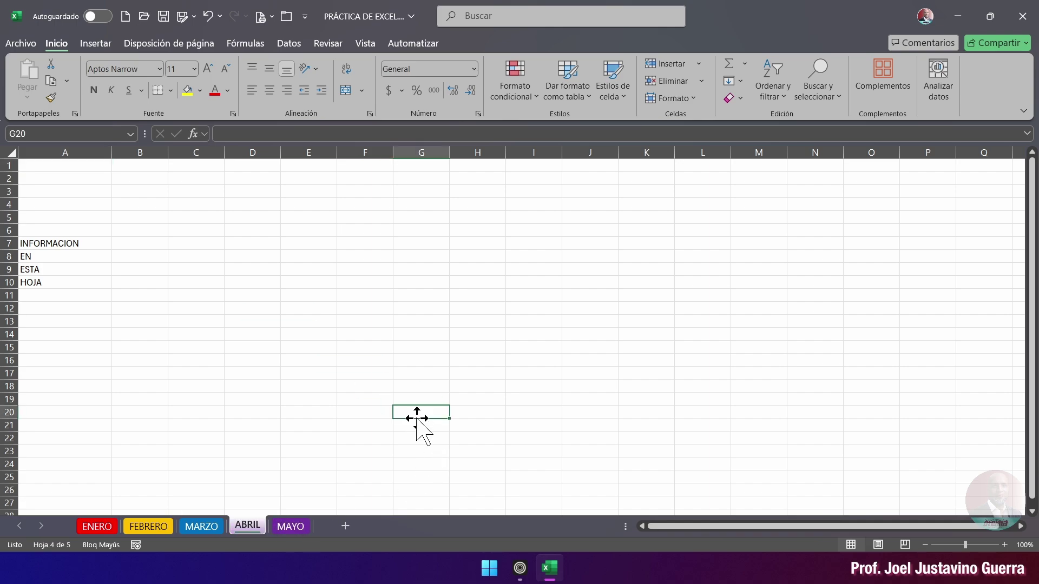
# Step: Colour the MAYO sheet's tab with a light orange theme colour
pyautogui.click(295, 527)
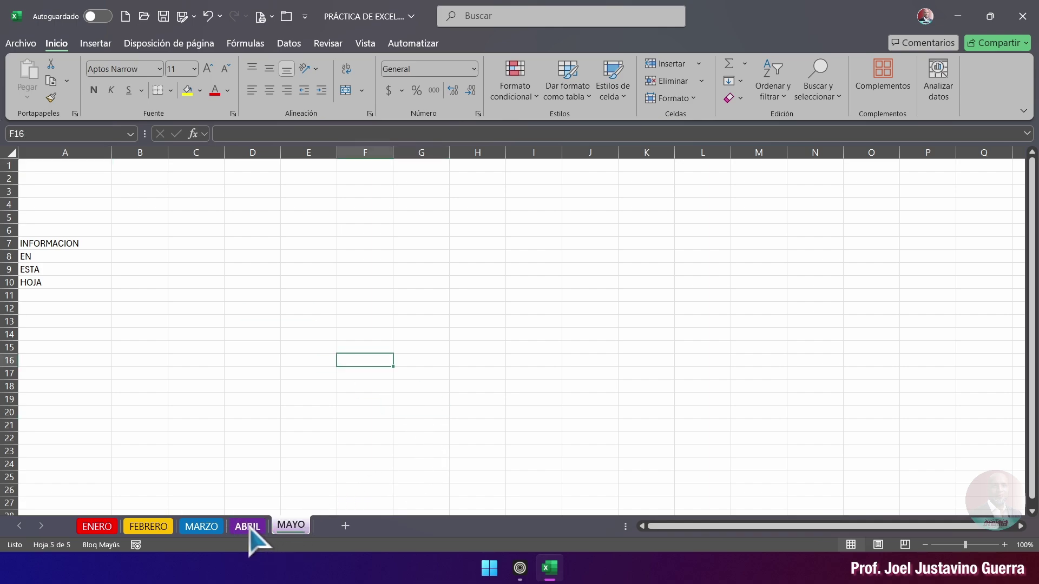
pyautogui.rightClick(298, 526)
pyautogui.moveTo(369, 435)
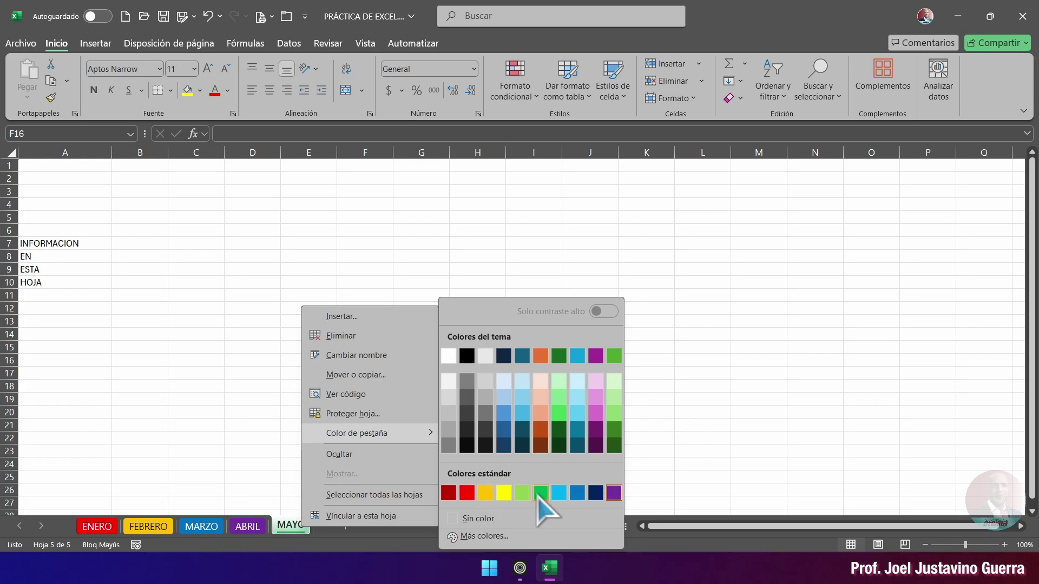
pyautogui.click(541, 414)
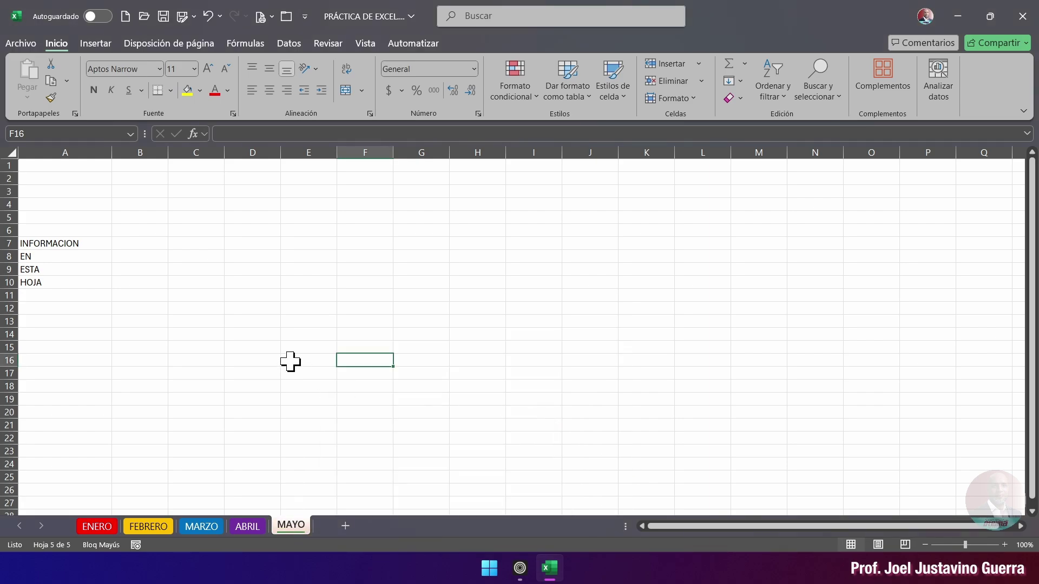
# Step: Review the sheets in reverse order from ABRIL through MARZO and FEBRERO to ENERO
pyautogui.click(252, 529)
pyautogui.click(208, 530)
pyautogui.click(145, 529)
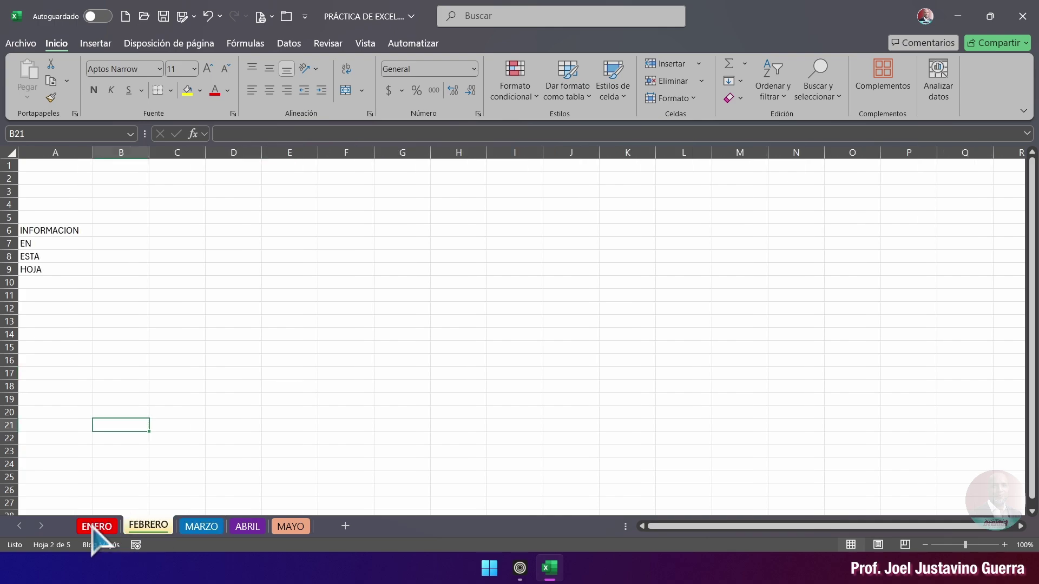
pyautogui.click(96, 529)
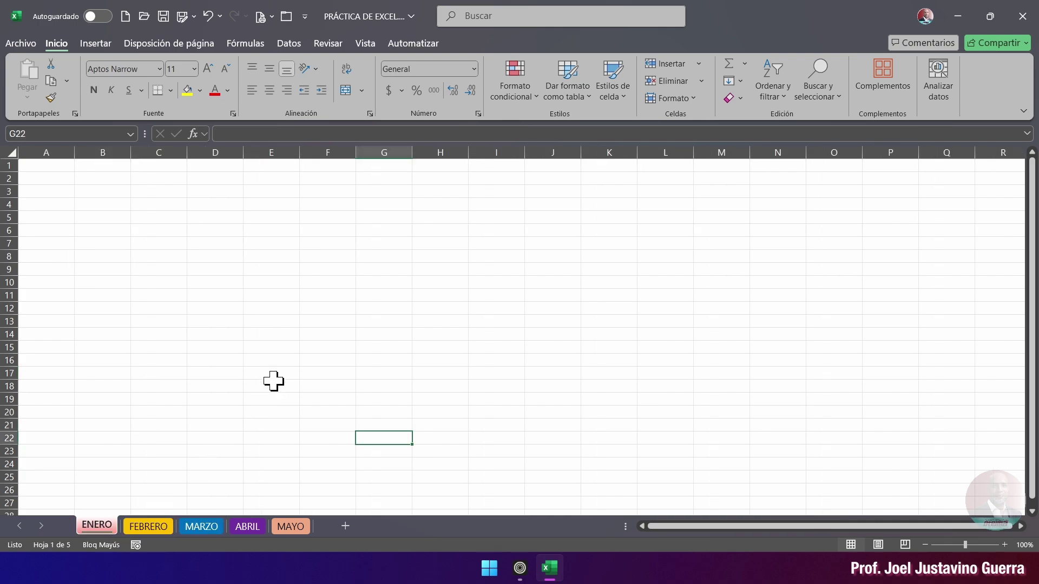
# Step: Review sheets FEBRERO, MARZO, ABRIL and MAYO in order, and return to ENERO
pyautogui.click(147, 526)
pyautogui.click(201, 527)
pyautogui.click(247, 526)
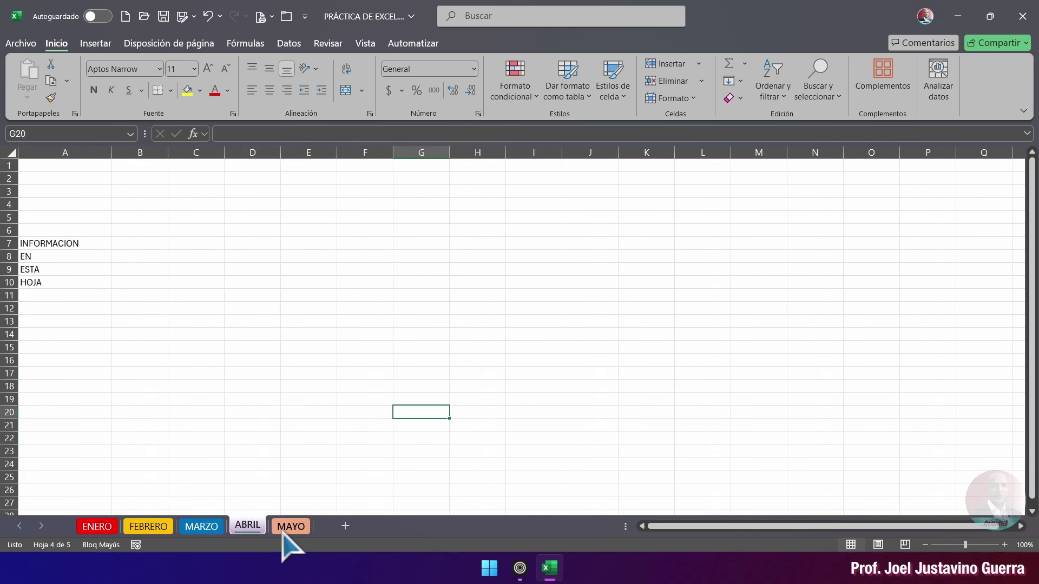
pyautogui.click(290, 526)
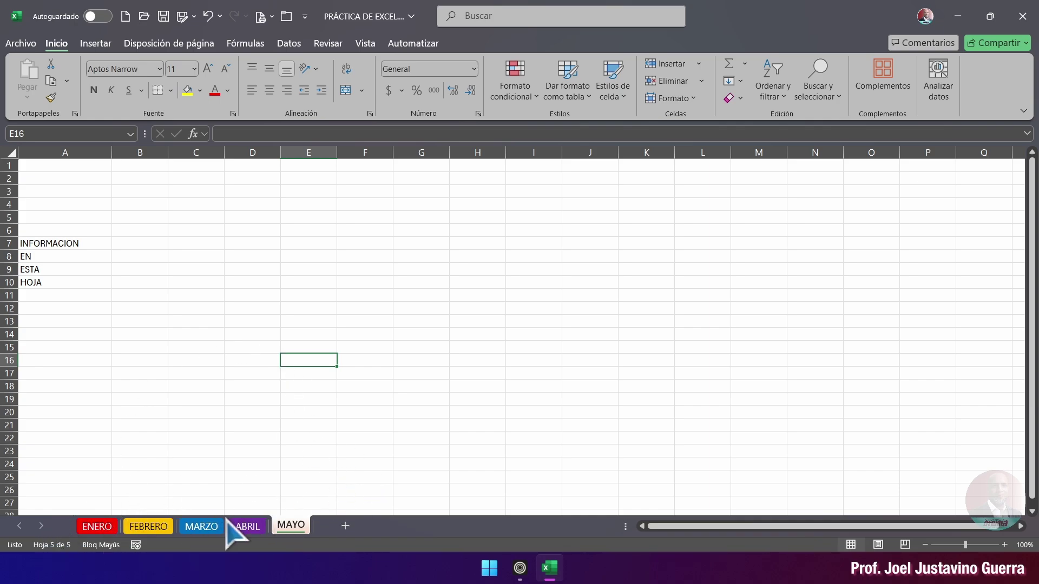
pyautogui.click(95, 526)
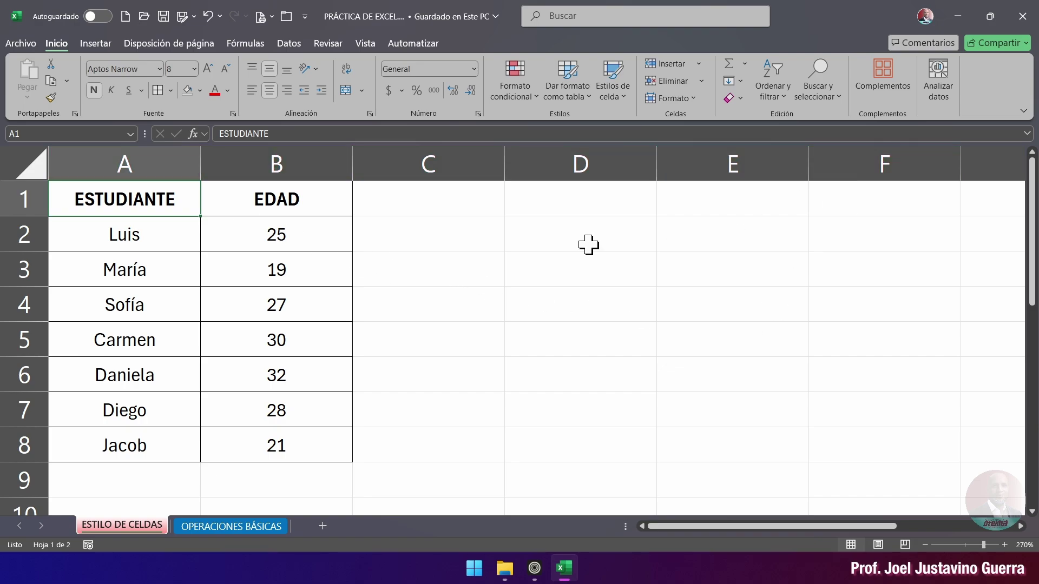
# Step: Examine how columns are identified by selecting A through F one by one and viewing the columns beyond them
pyautogui.click(174, 161)
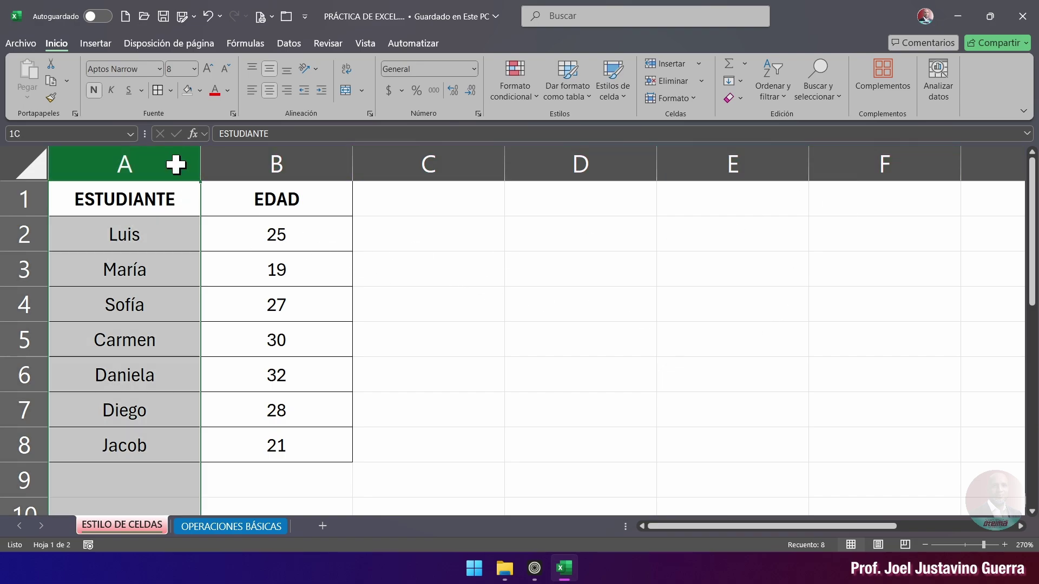
pyautogui.click(280, 163)
pyautogui.click(446, 163)
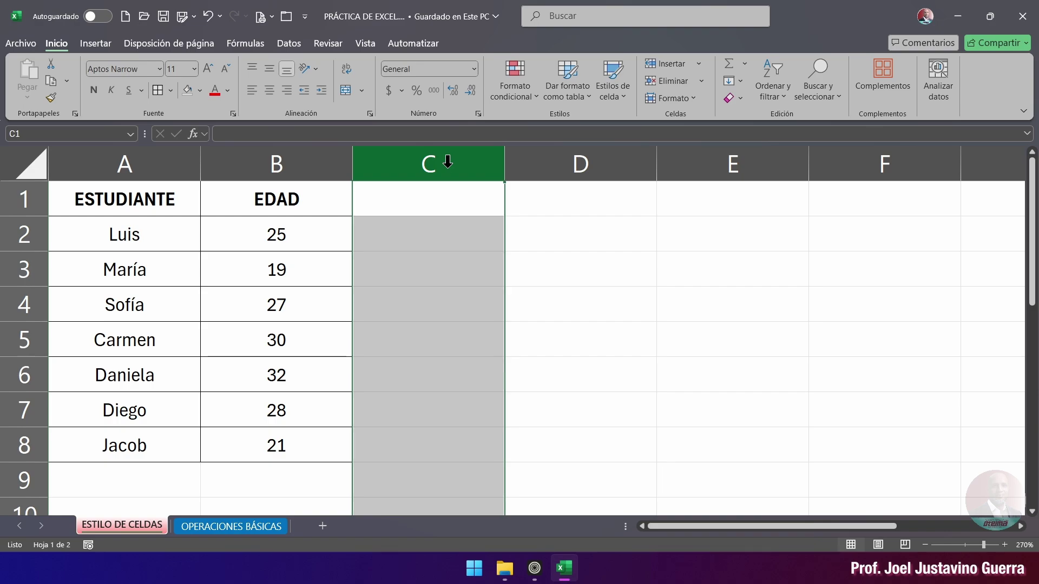
pyautogui.click(558, 163)
pyautogui.click(690, 169)
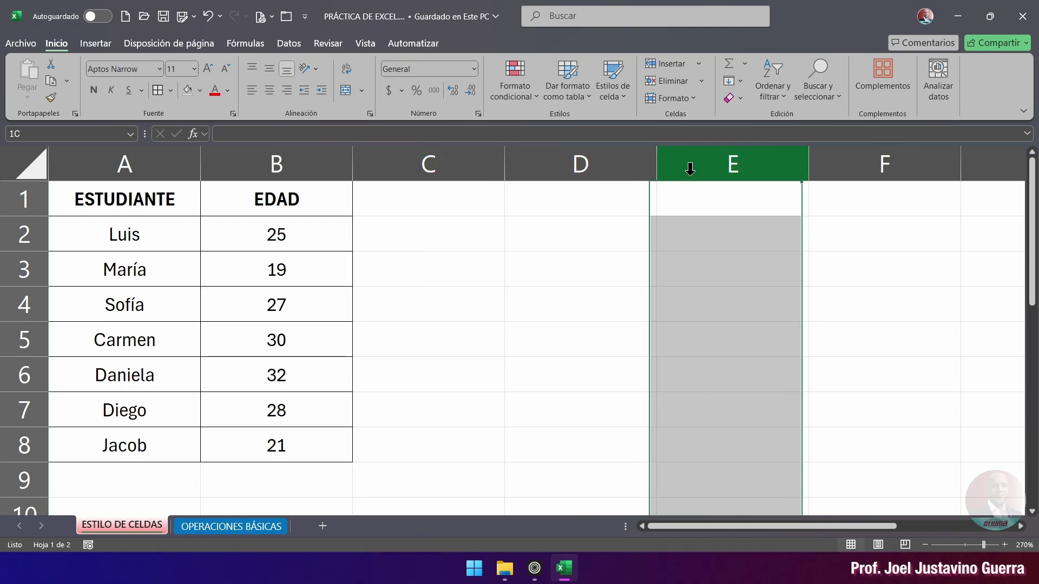
pyautogui.click(909, 162)
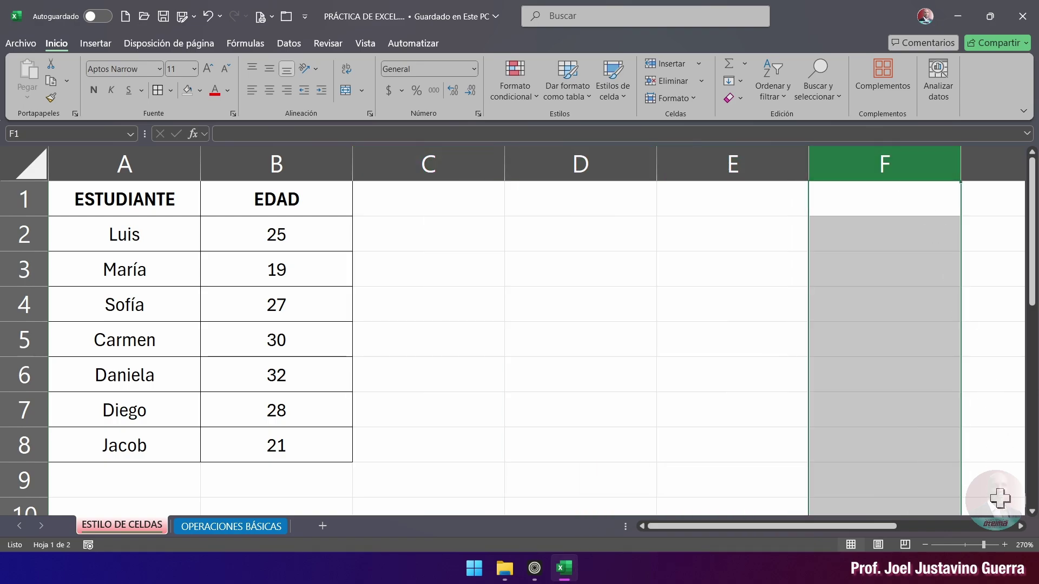
pyautogui.moveTo(1020, 527); pyautogui.dragTo(1020, 527)
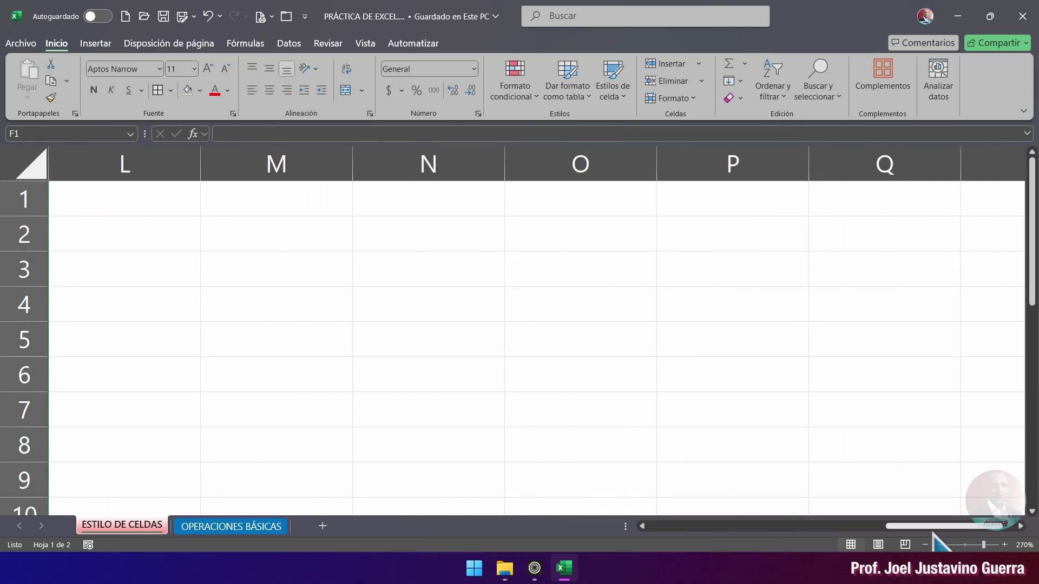
pyautogui.moveTo(934, 526); pyautogui.dragTo(631, 524)
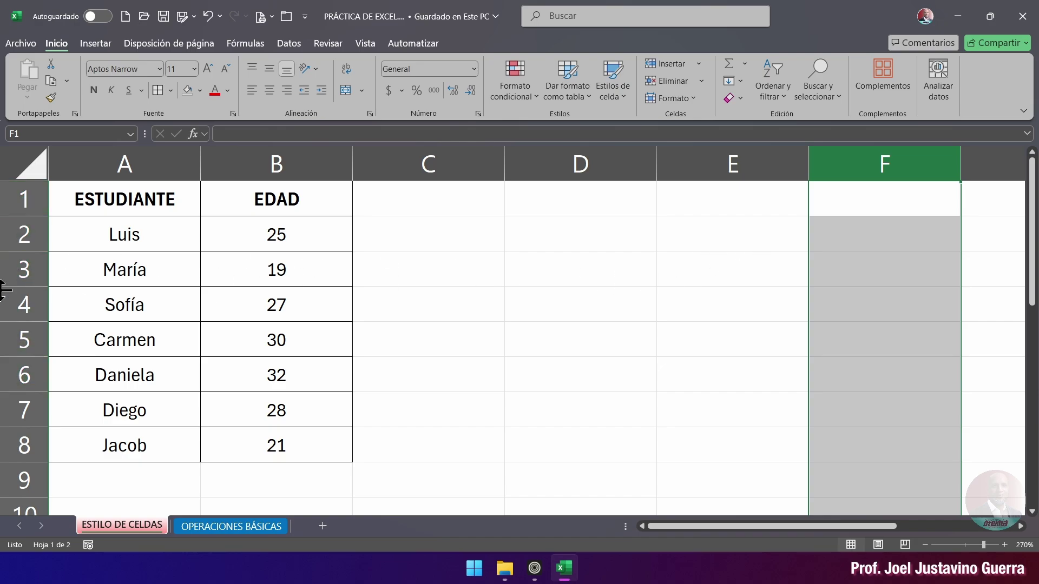
# Step: Examine how rows are numbered by selecting rows 3, 2 and 1 and viewing the rows further down
pyautogui.click(18, 268)
pyautogui.click(17, 234)
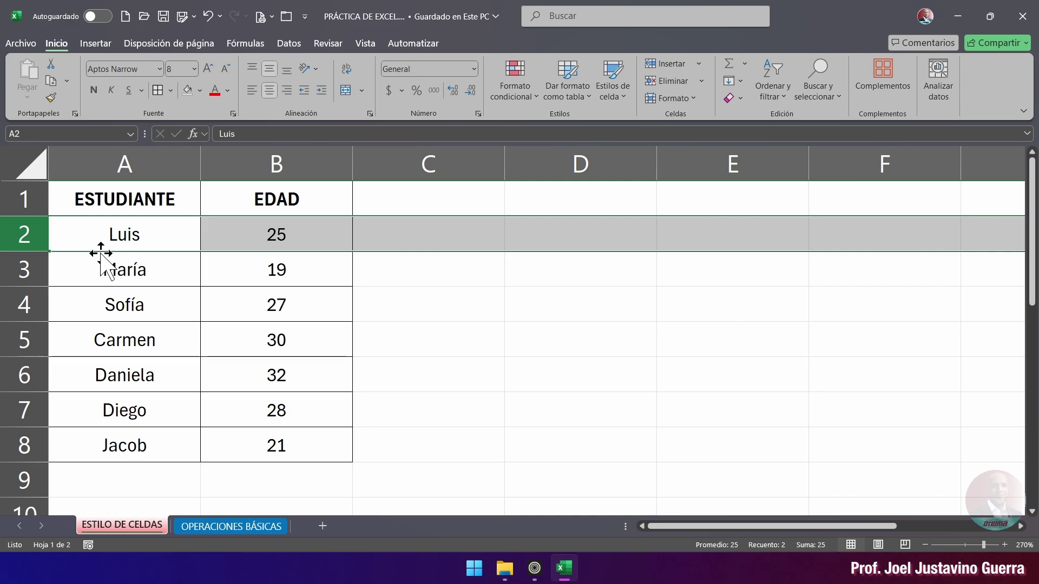
pyautogui.click(25, 206)
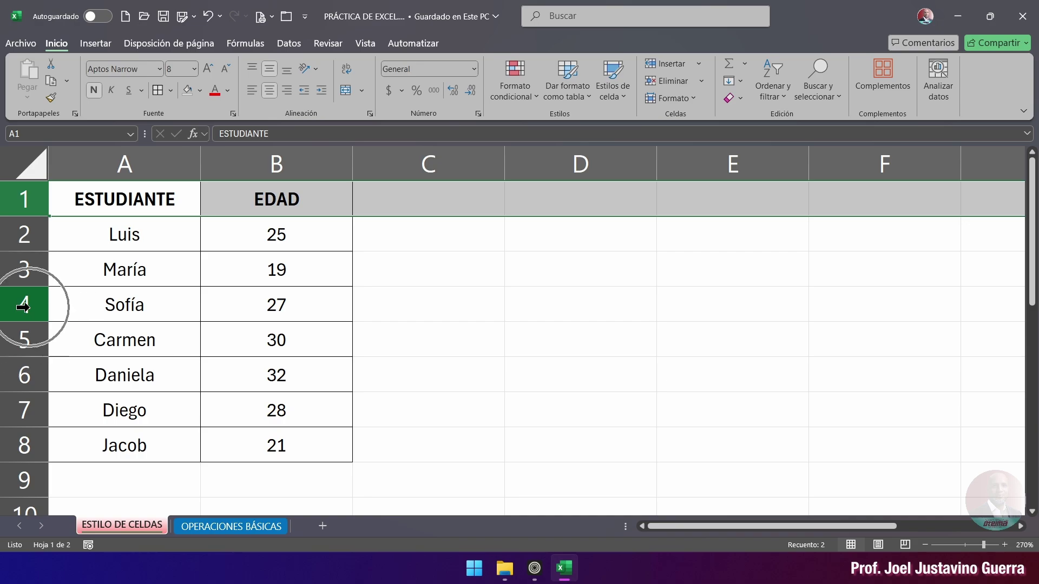
pyautogui.click(1031, 511)
pyautogui.moveTo(1031, 510); pyautogui.dragTo(1028, 222)
# Step: Check how cell references combine column letter and row number by selecting empty cells such as D4, C6, E6 and D9
pyautogui.click(517, 318)
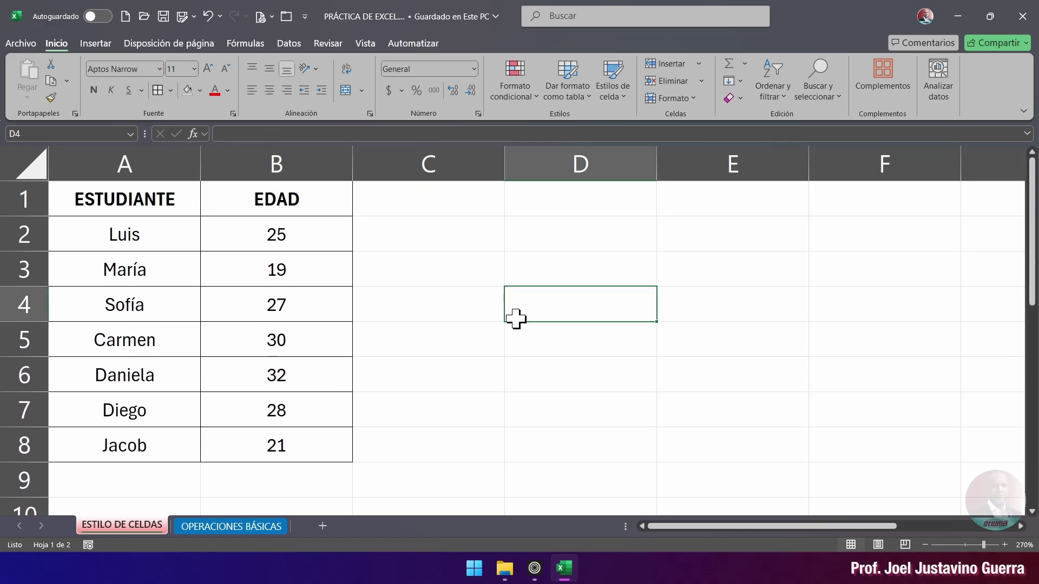
pyautogui.click(468, 309)
pyautogui.click(541, 316)
pyautogui.click(25, 134)
pyautogui.click(20, 135)
pyautogui.click(436, 379)
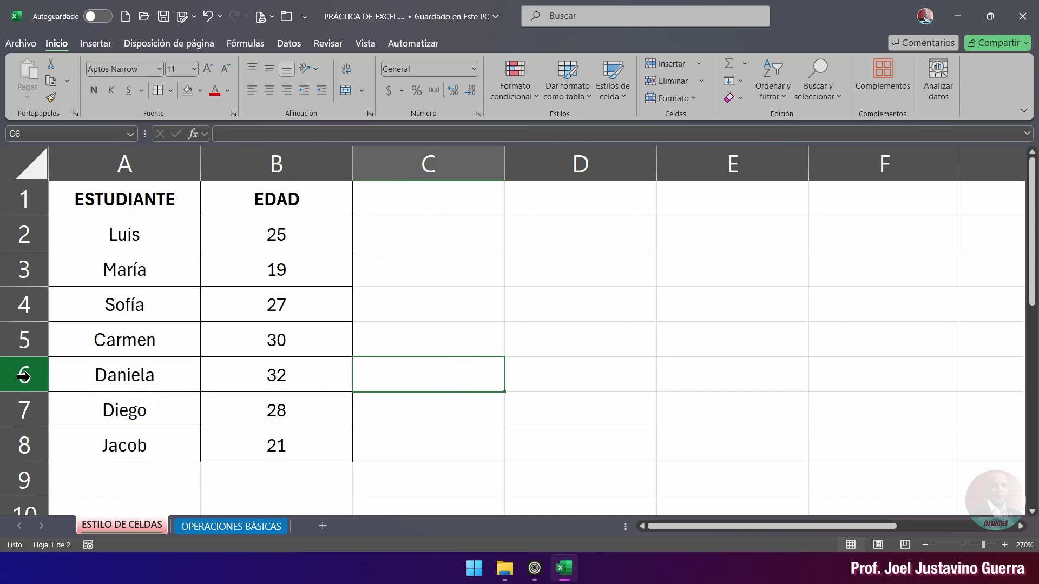
pyautogui.click(603, 373)
pyautogui.click(730, 373)
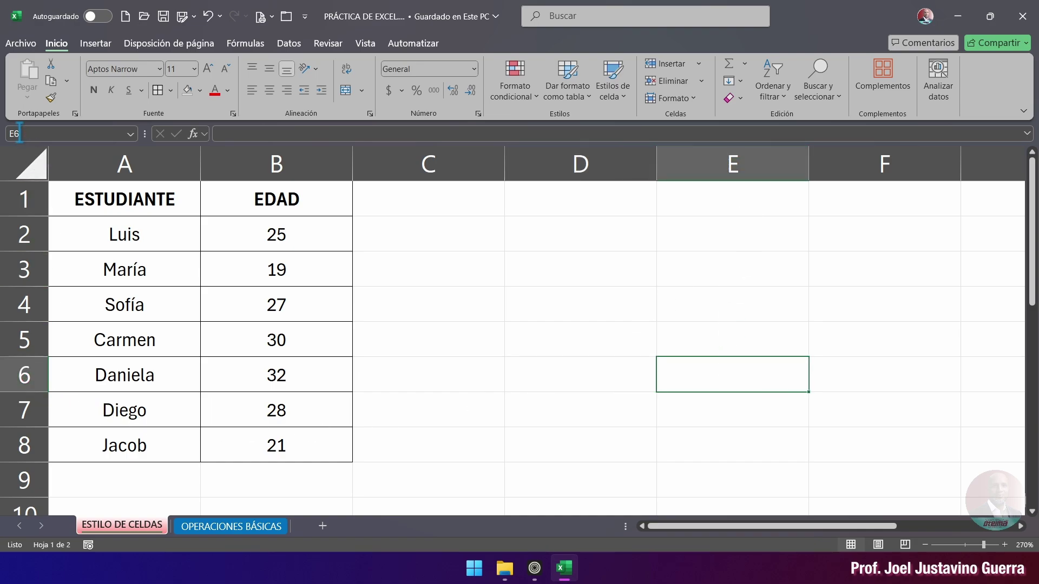
pyautogui.click(563, 482)
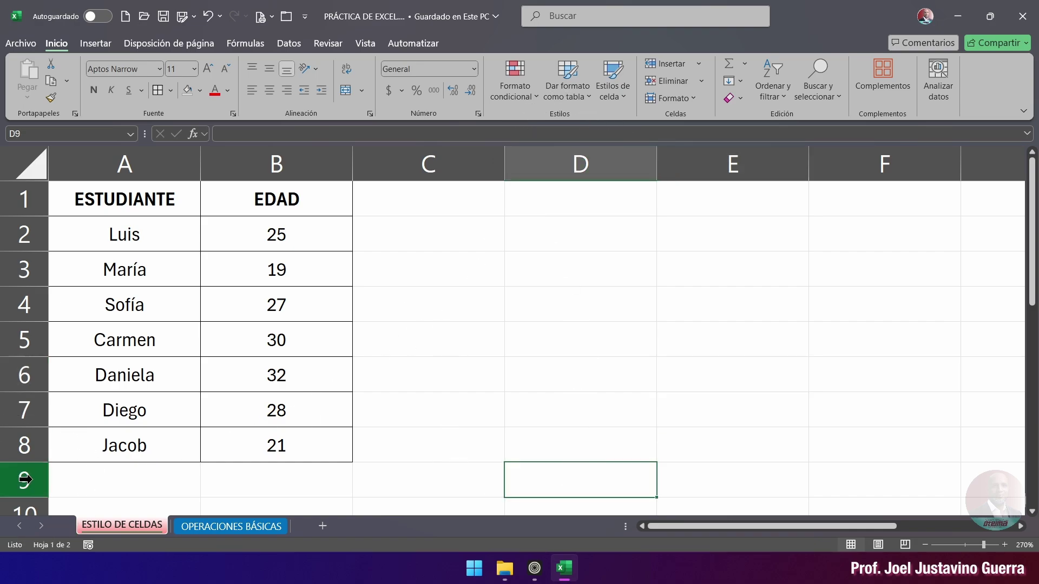
pyautogui.click(26, 135)
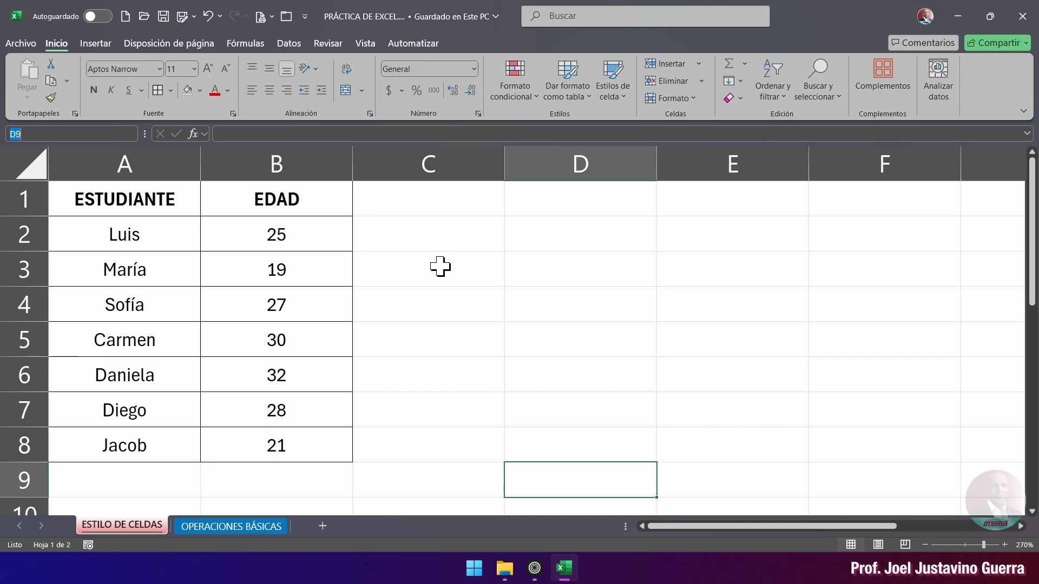
pyautogui.click(612, 306)
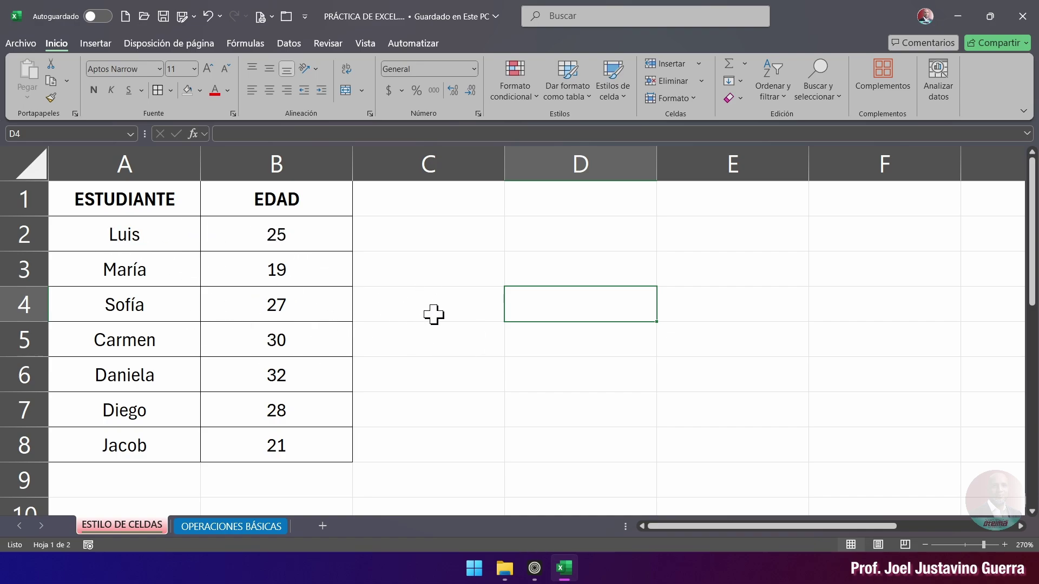
# Step: Sort the student rows in A2:B8 alphabetically from A to Z, leaving out the header row
pyautogui.click(93, 235)
pyautogui.moveTo(106, 235); pyautogui.dragTo(274, 292)
pyautogui.click(422, 278)
pyautogui.click(124, 239)
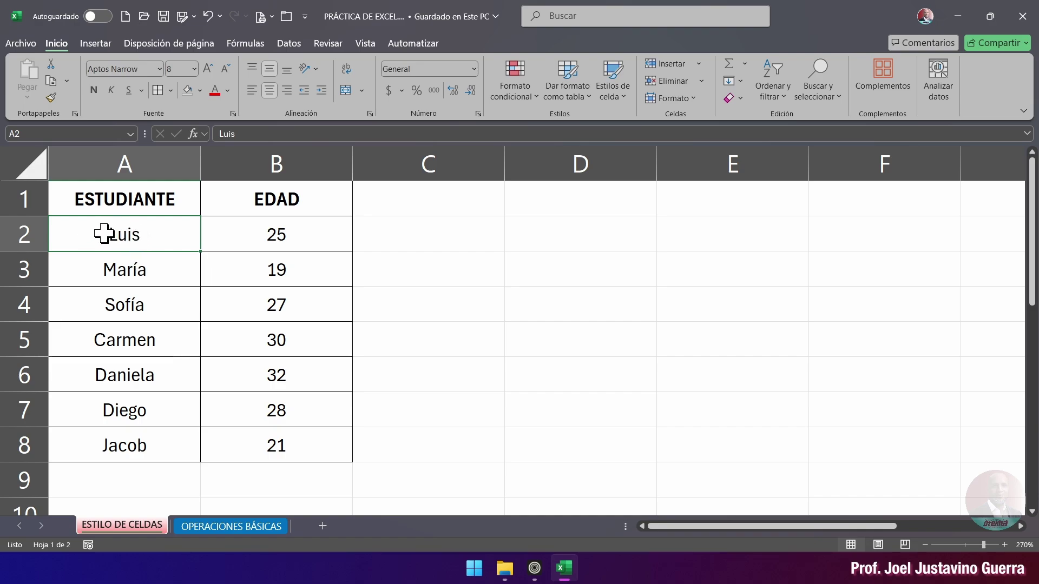
pyautogui.moveTo(107, 230)
pyautogui.mouseDown()
pyautogui.moveTo(204, 253)
pyautogui.moveTo(222, 292)
pyautogui.moveTo(237, 440)
pyautogui.mouseUp()
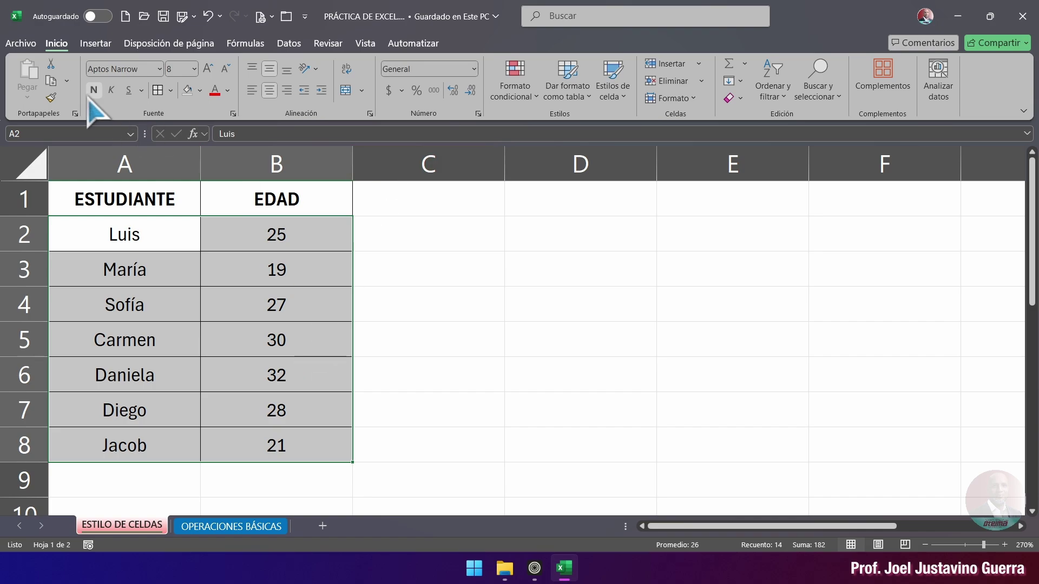
pyautogui.hotkey('ctrl', 'q')
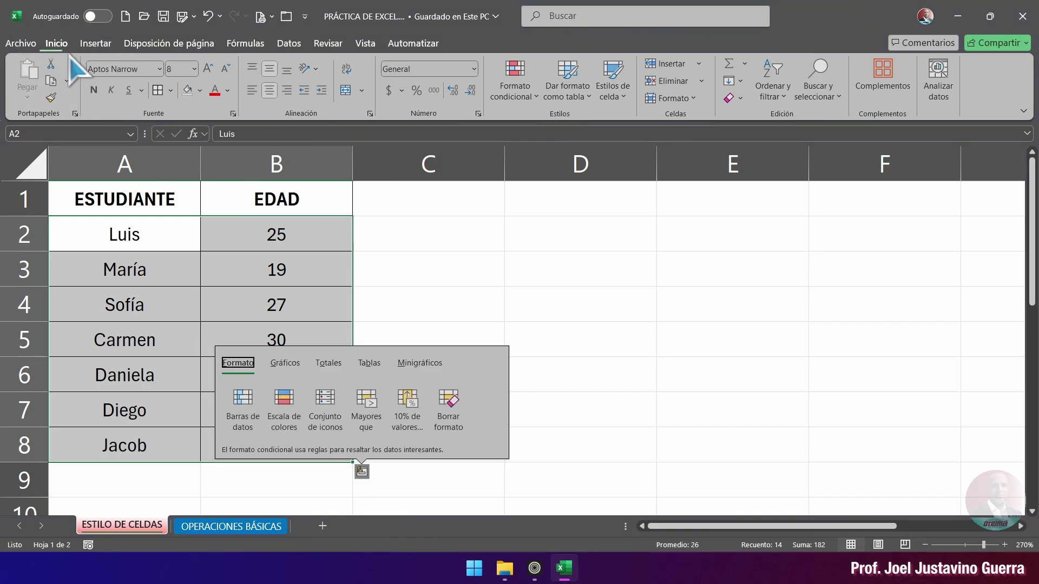
pyautogui.click(776, 93)
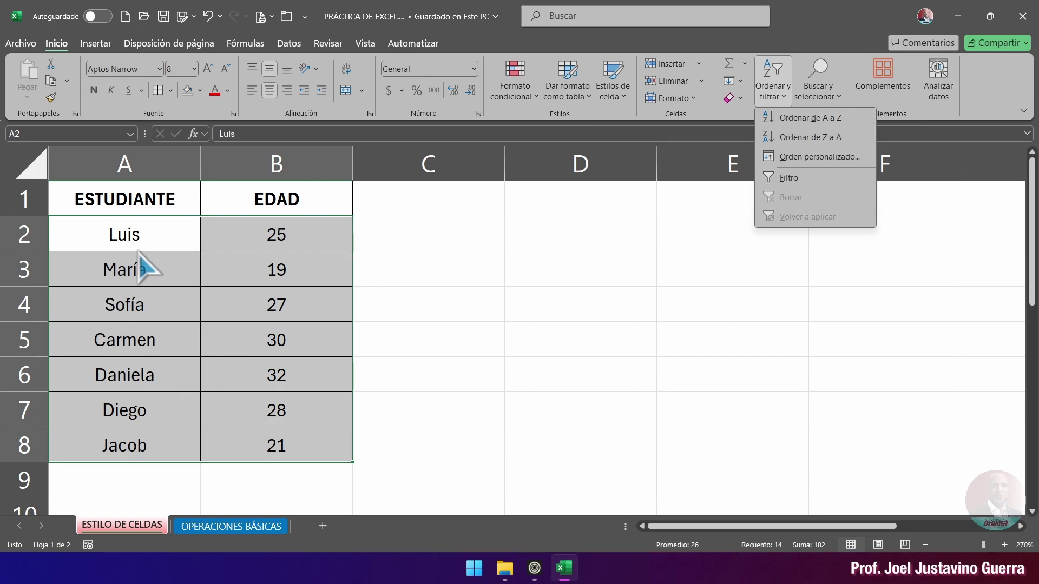
pyautogui.click(837, 119)
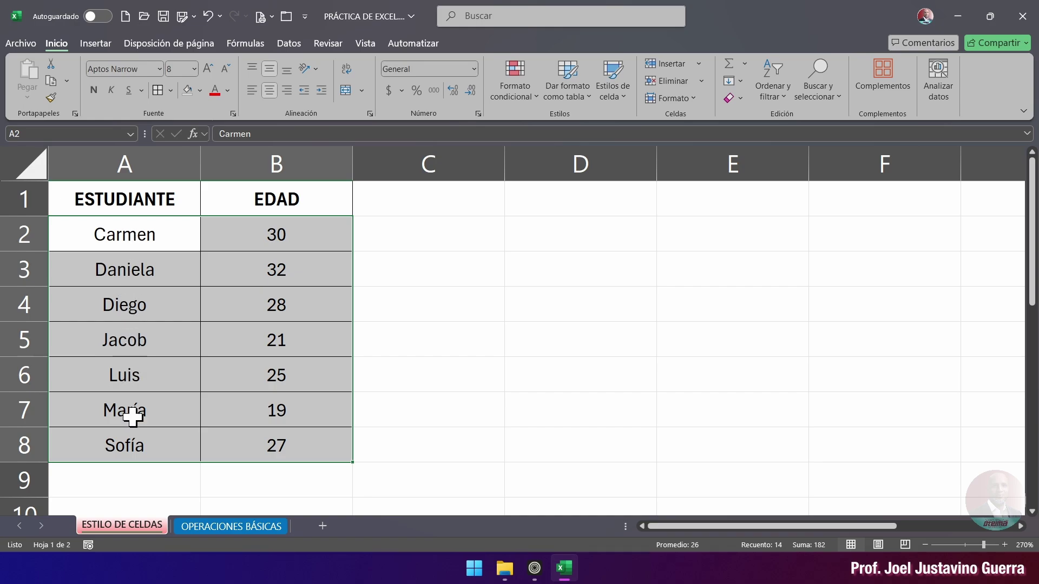
pyautogui.click(415, 386)
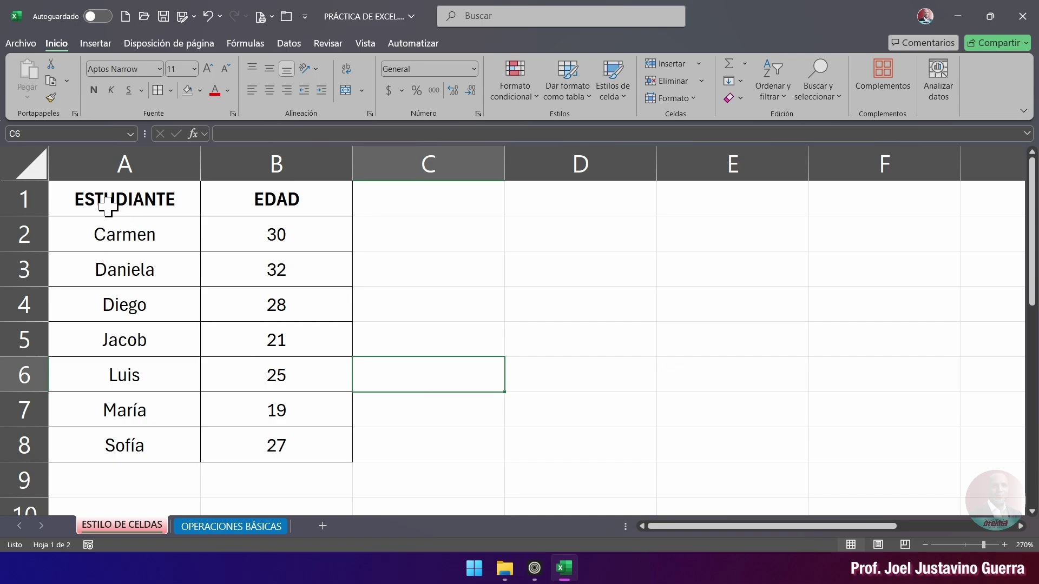
# Step: Format the whole table A1:B8 with the Book Antiqua font at size 11
pyautogui.click(84, 200)
pyautogui.moveTo(84, 200); pyautogui.dragTo(302, 452)
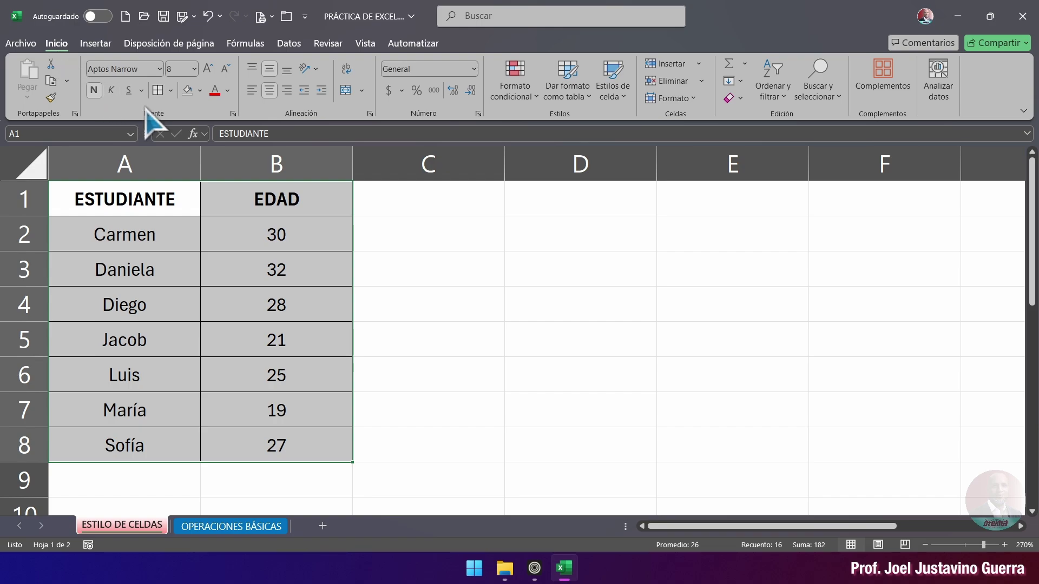
pyautogui.click(159, 68)
pyautogui.scroll(-6, 159, 274)
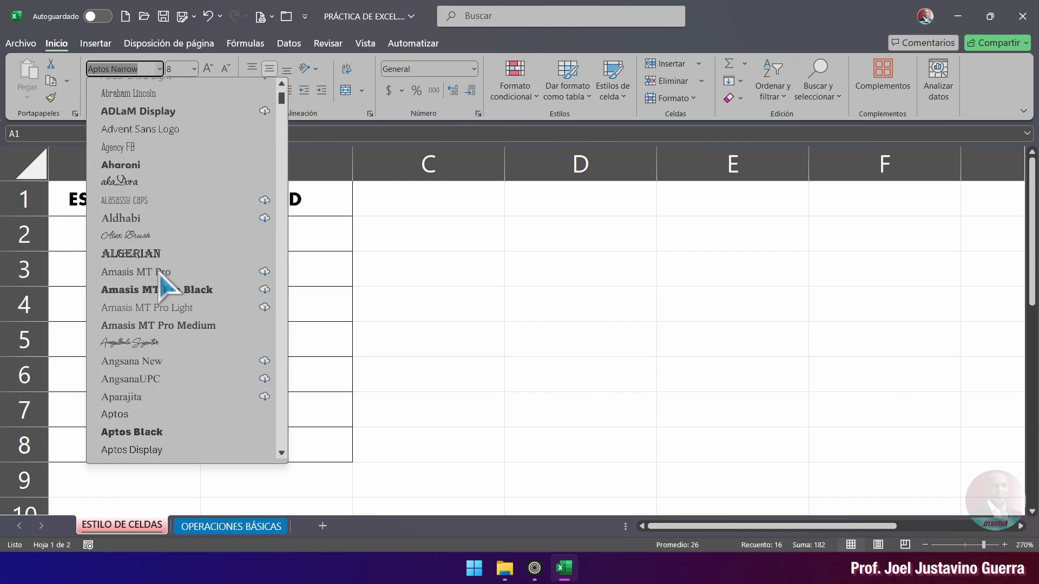
pyautogui.scroll(-15, 159, 274)
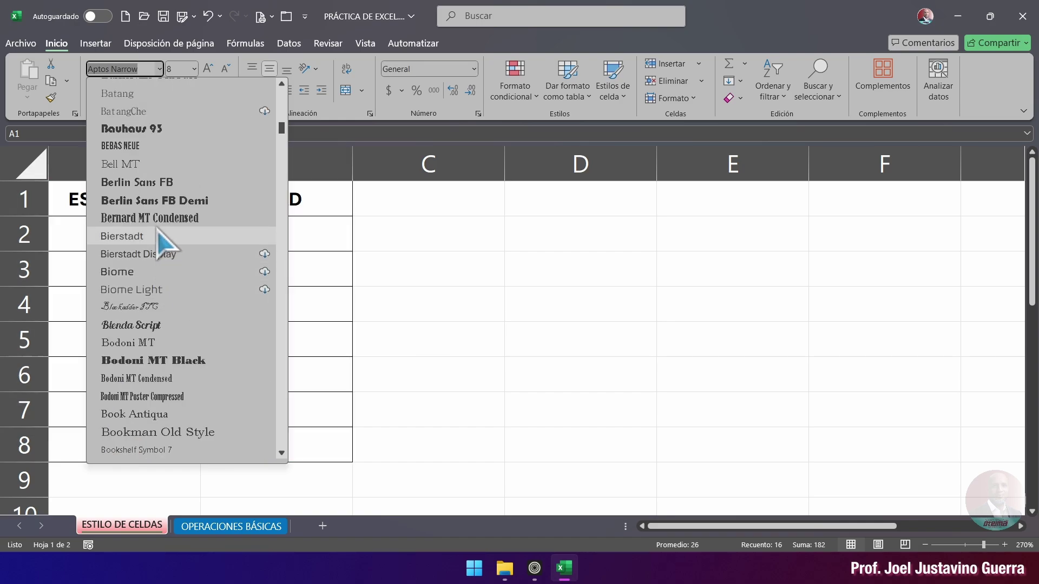
pyautogui.scroll(-3, 181, 242)
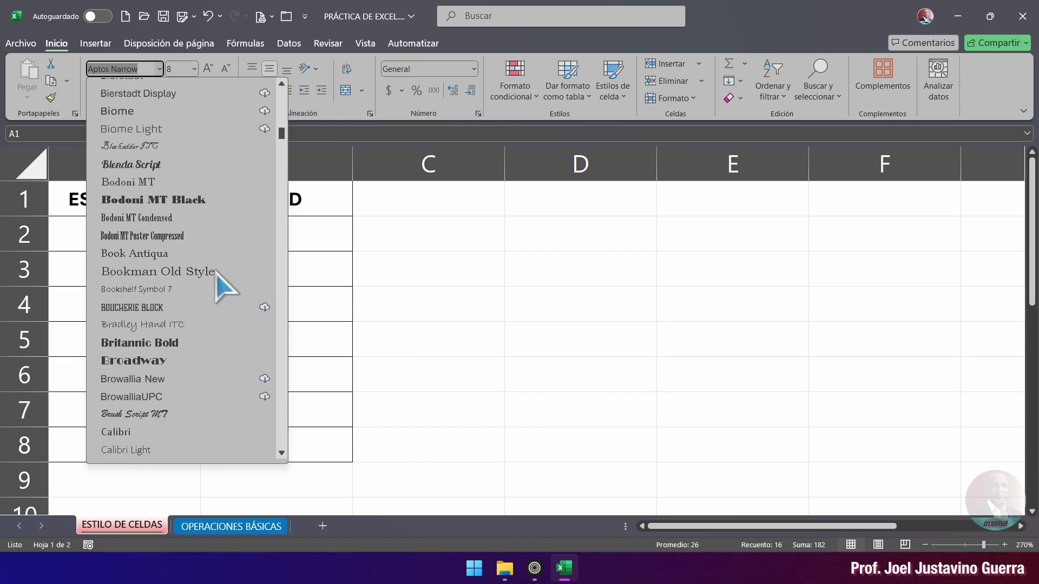
pyautogui.click(130, 258)
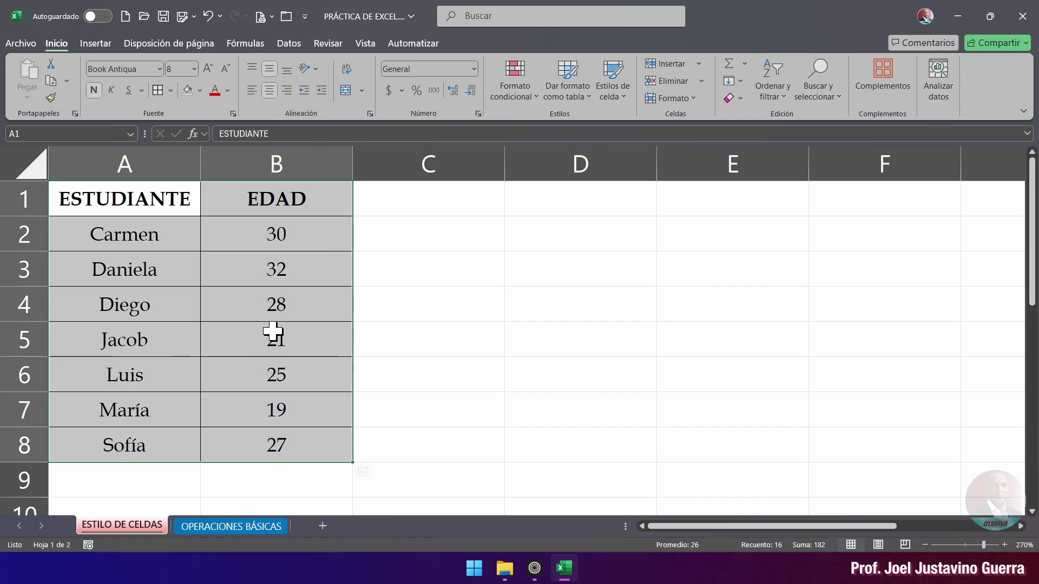
pyautogui.click(193, 69)
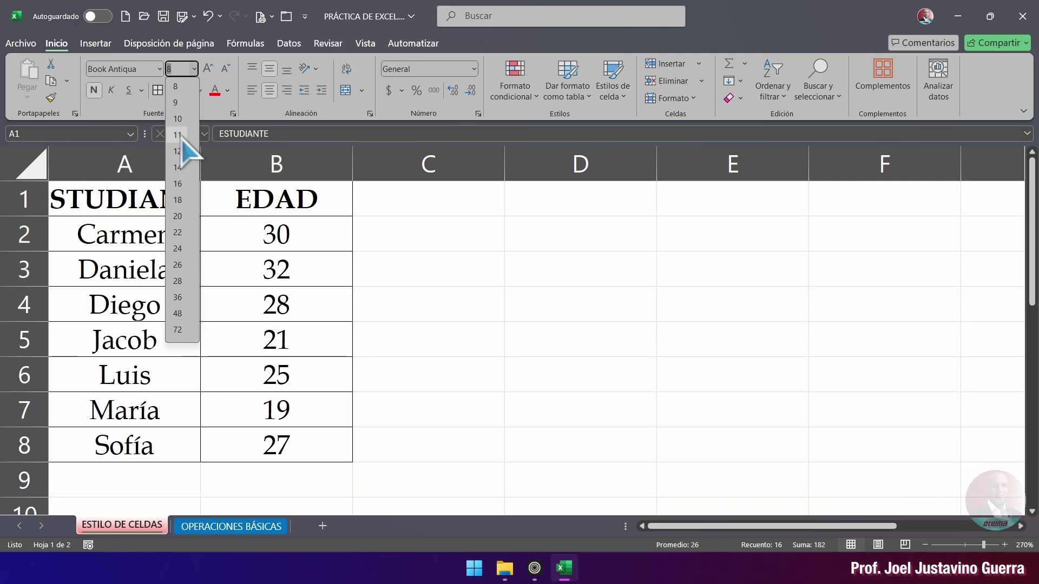
pyautogui.click(180, 136)
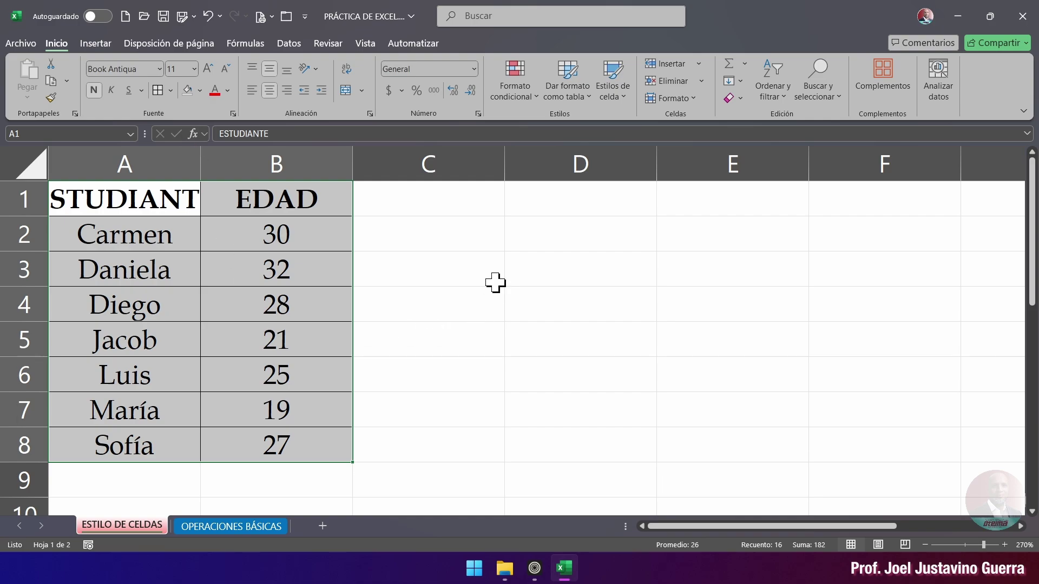
# Step: Widen column A so the ESTUDIANTE header fits completely in its cell
pyautogui.click(108, 202)
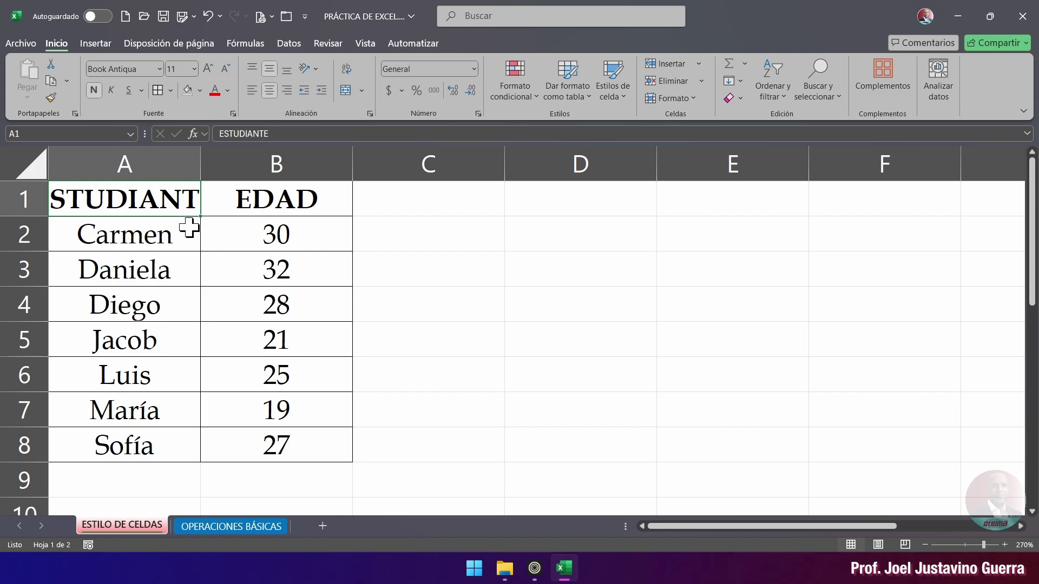
pyautogui.click(172, 157)
pyautogui.moveTo(201, 161); pyautogui.dragTo(247, 164)
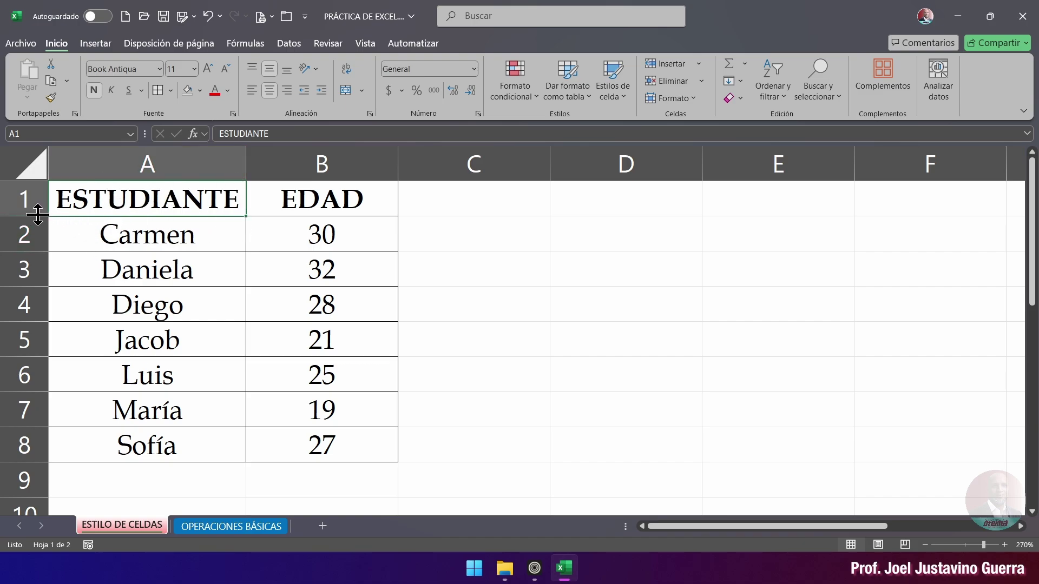
# Step: Try a taller height for header row 1 and undo the change
pyautogui.moveTo(38, 215); pyautogui.dragTo(34, 242)
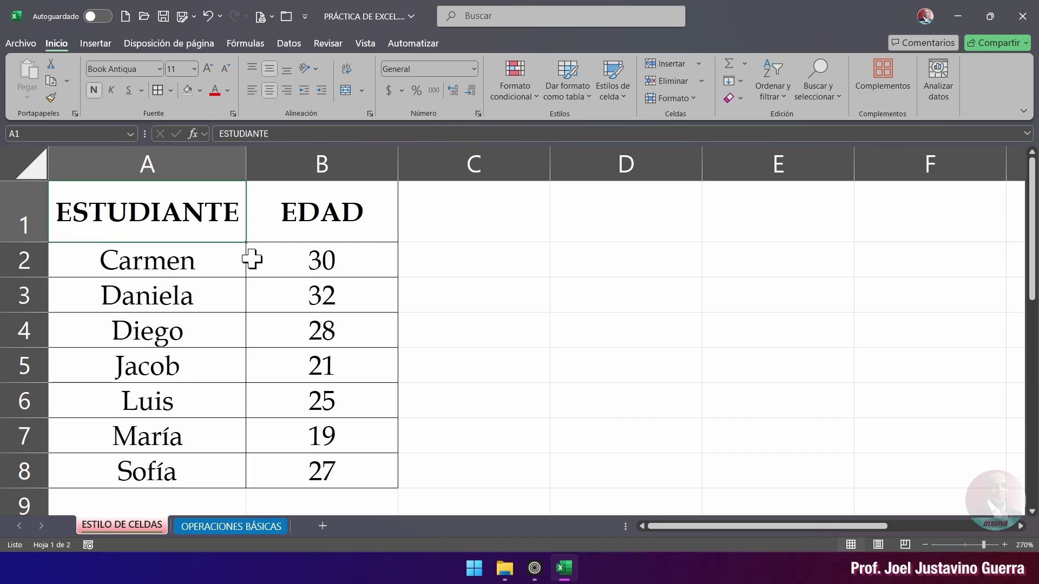
pyautogui.hotkey('ctrl', 'z')
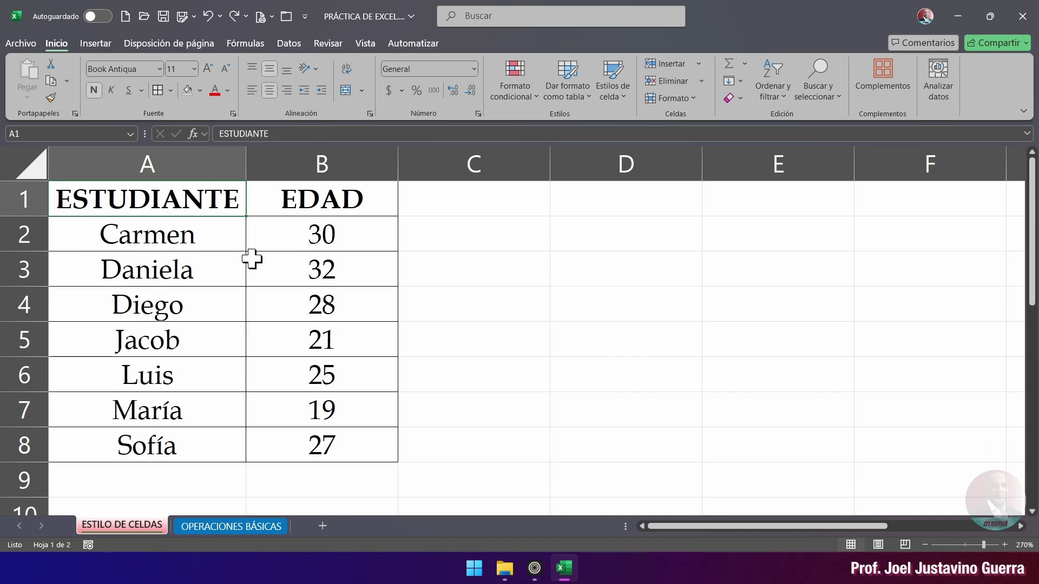
# Step: AutoFit the column widths of the table A1:B8 to their contents
pyautogui.click(128, 232)
pyautogui.moveTo(105, 211); pyautogui.dragTo(335, 448)
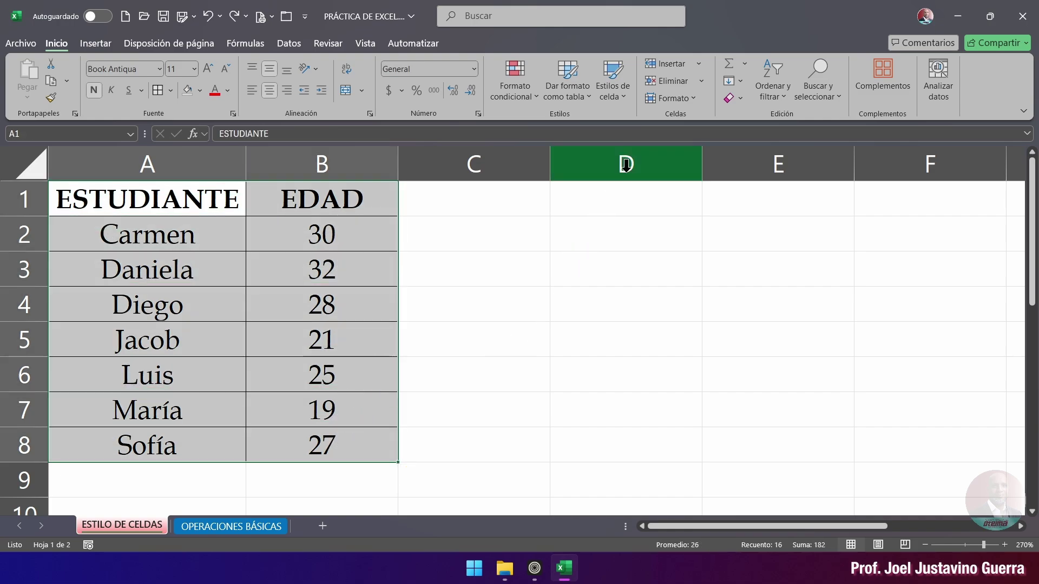
pyautogui.click(693, 99)
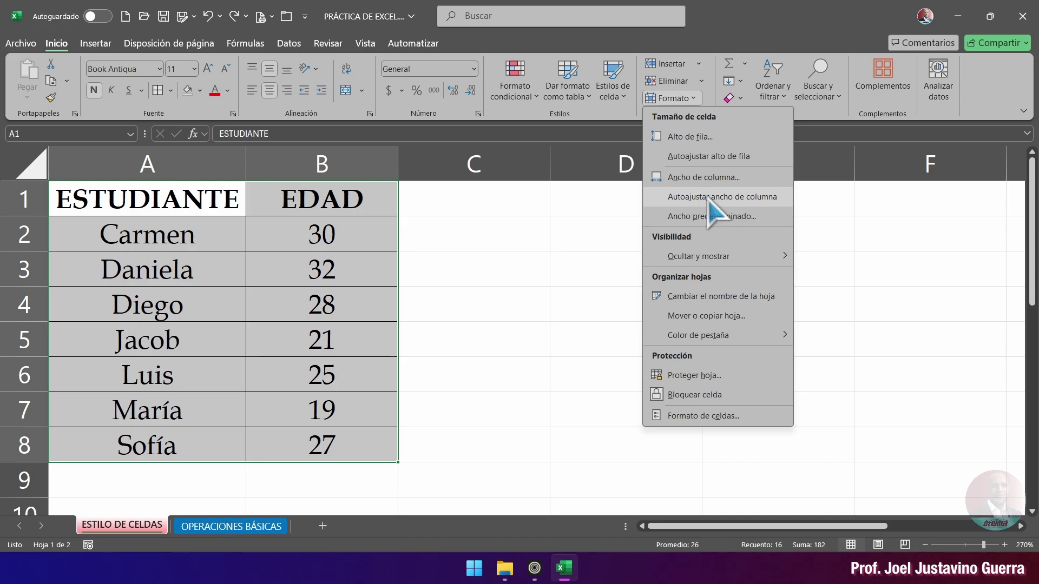
pyautogui.click(732, 202)
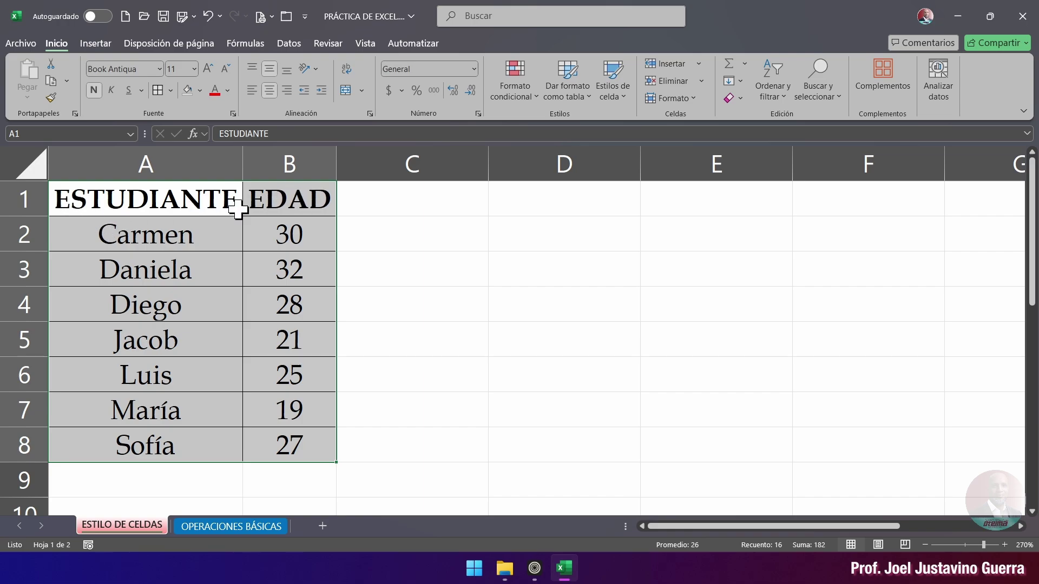
pyautogui.click(427, 283)
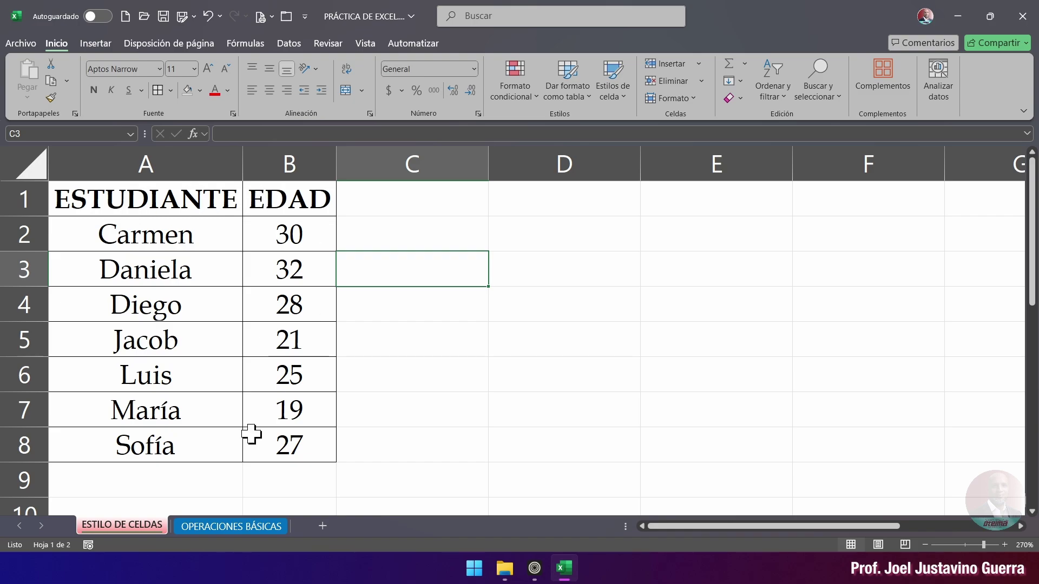
# Step: Color the ESTUDIANTE header text standard blue and the EDAD header text standard red
pyautogui.click(119, 199)
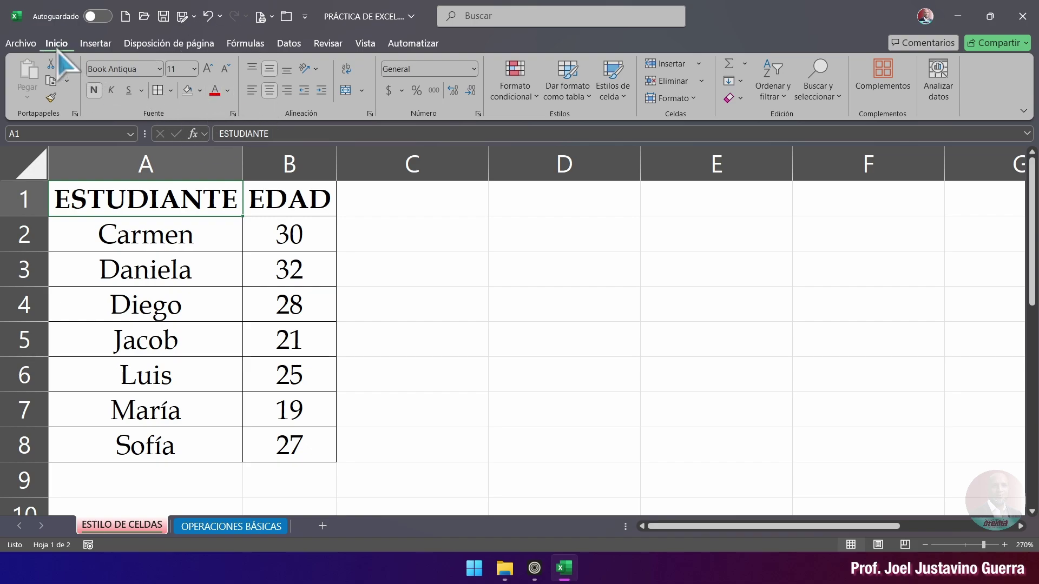
pyautogui.click(227, 90)
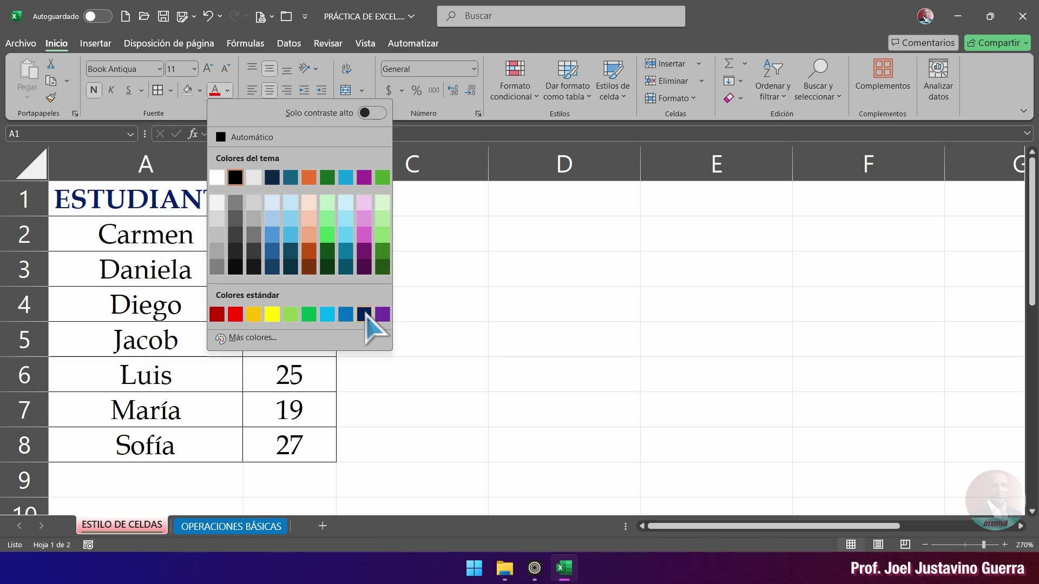
pyautogui.click(345, 315)
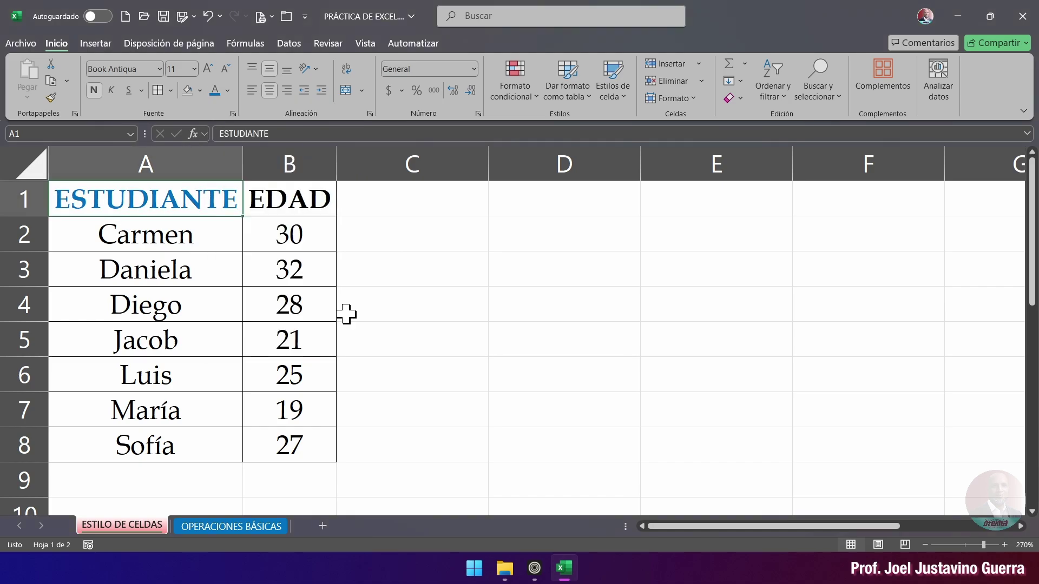
pyautogui.click(294, 200)
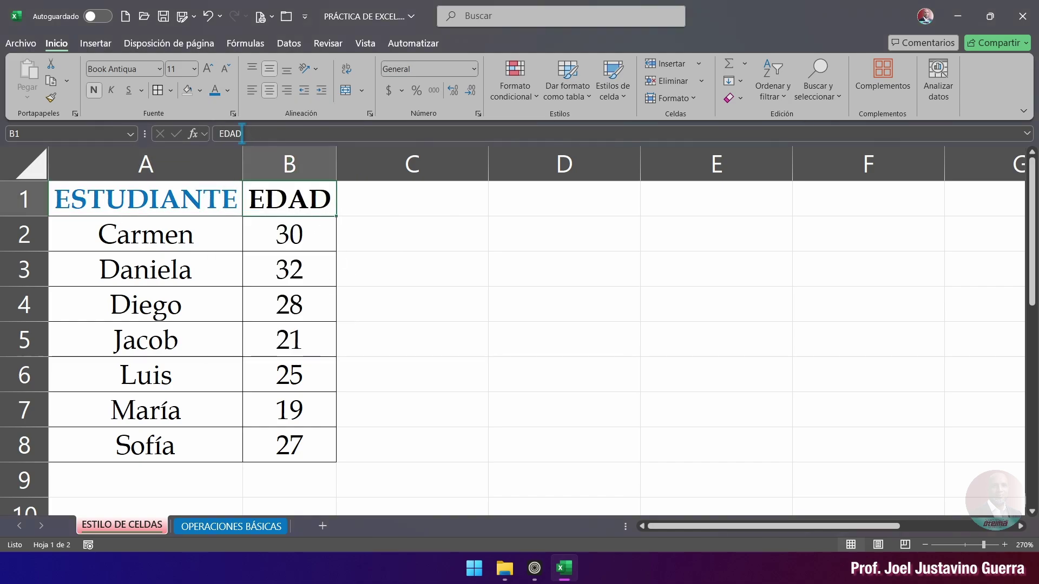
pyautogui.click(228, 90)
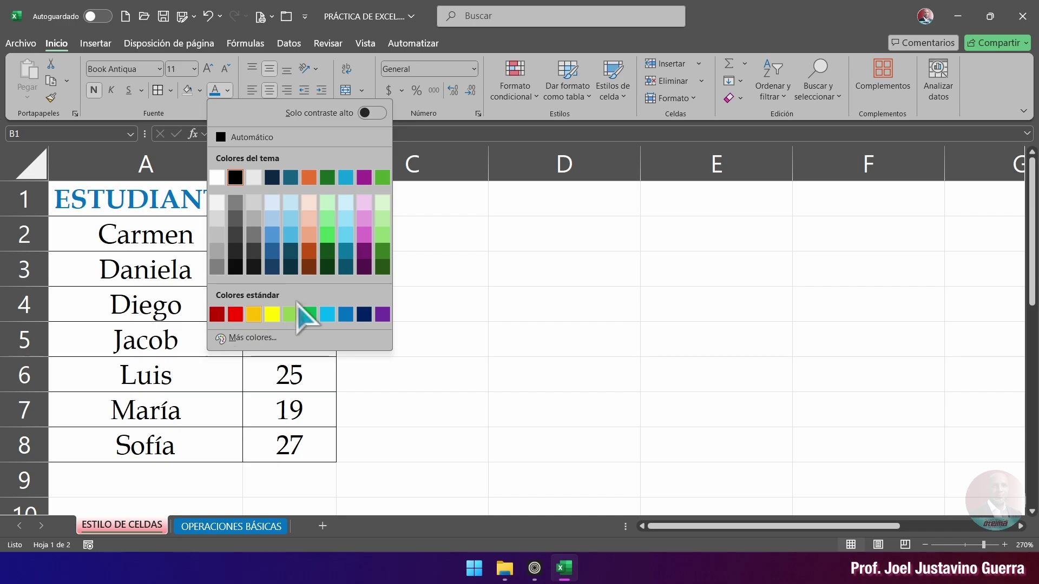
pyautogui.click(234, 315)
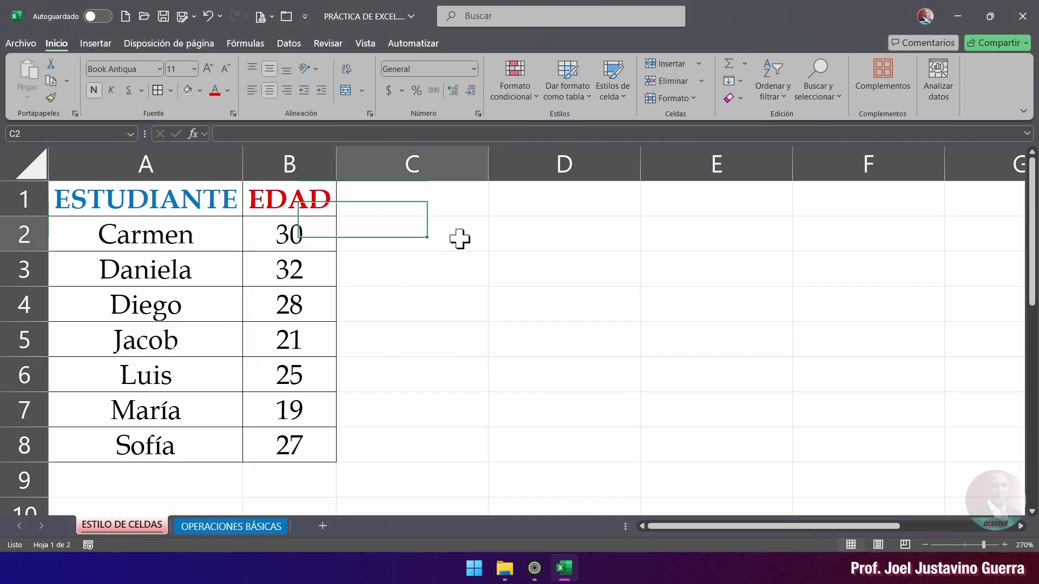
pyautogui.click(459, 239)
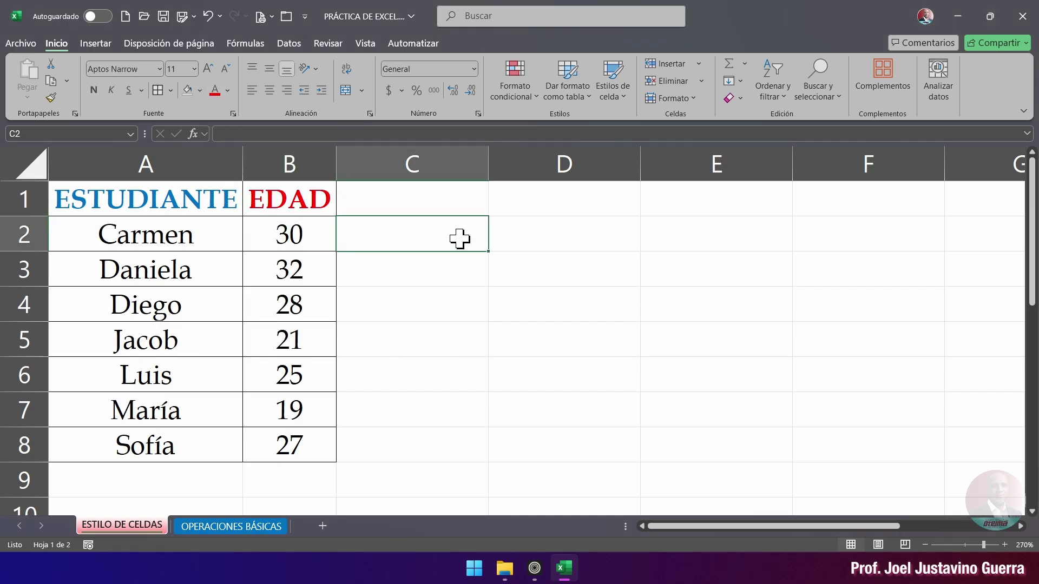
# Step: Apply all borders to the table A1:B8 and check the sheet in the print preview
pyautogui.click(139, 210)
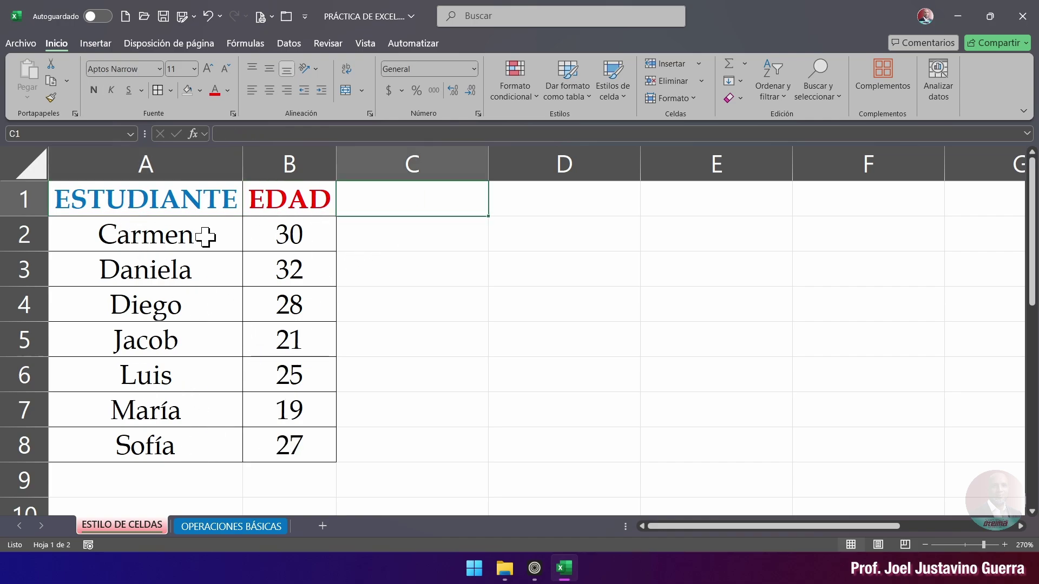
pyautogui.moveTo(92, 200); pyautogui.dragTo(307, 452)
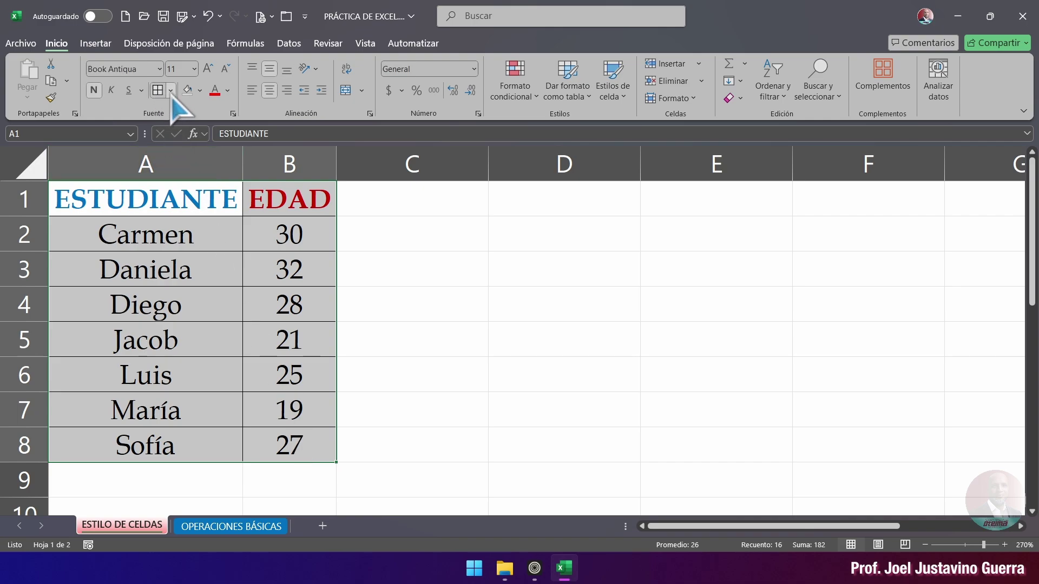
pyautogui.hotkey('ctrl', 'q')
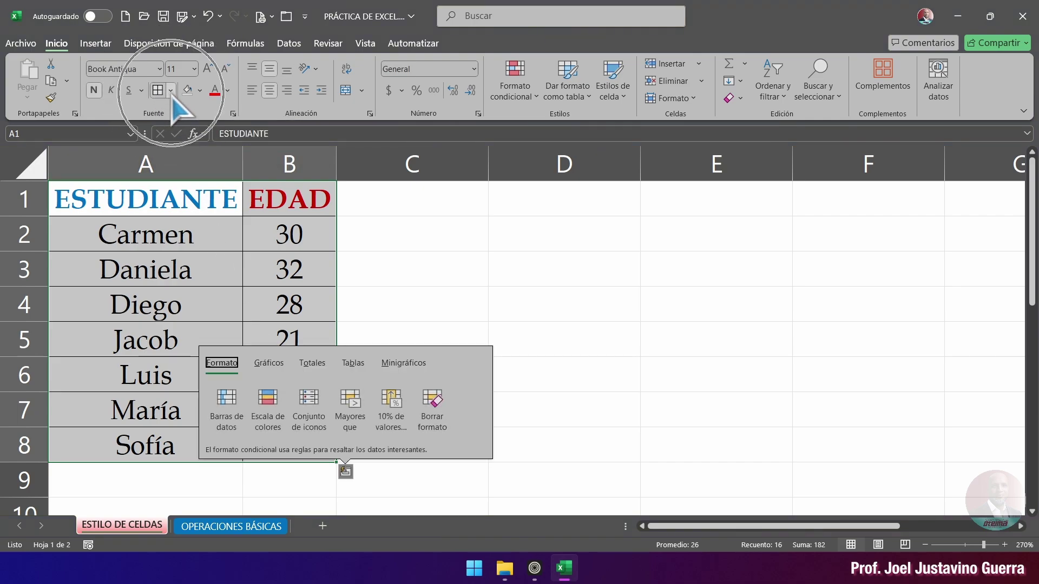
pyautogui.click(171, 91)
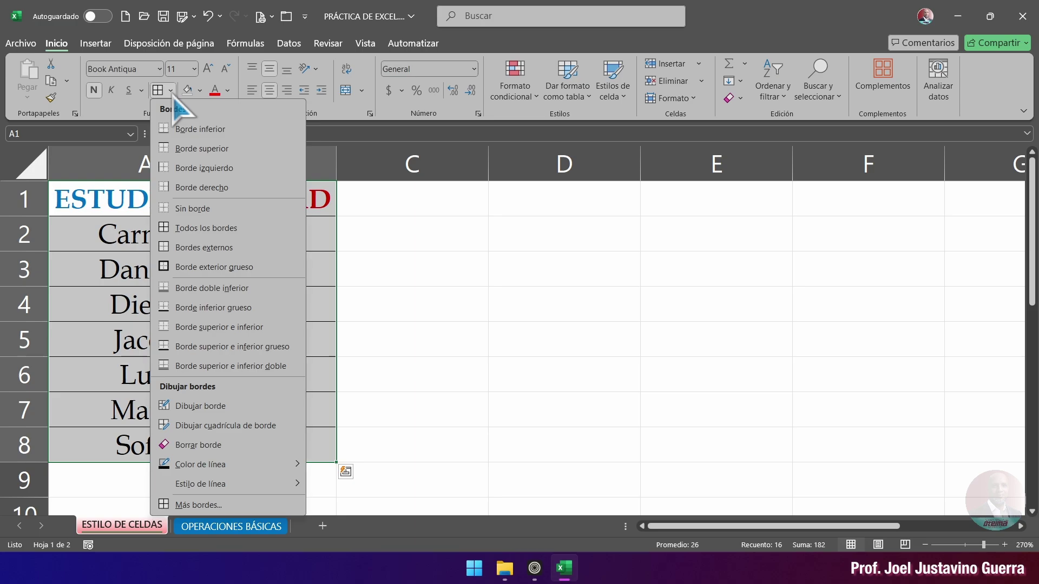
pyautogui.click(214, 230)
pyautogui.click(518, 274)
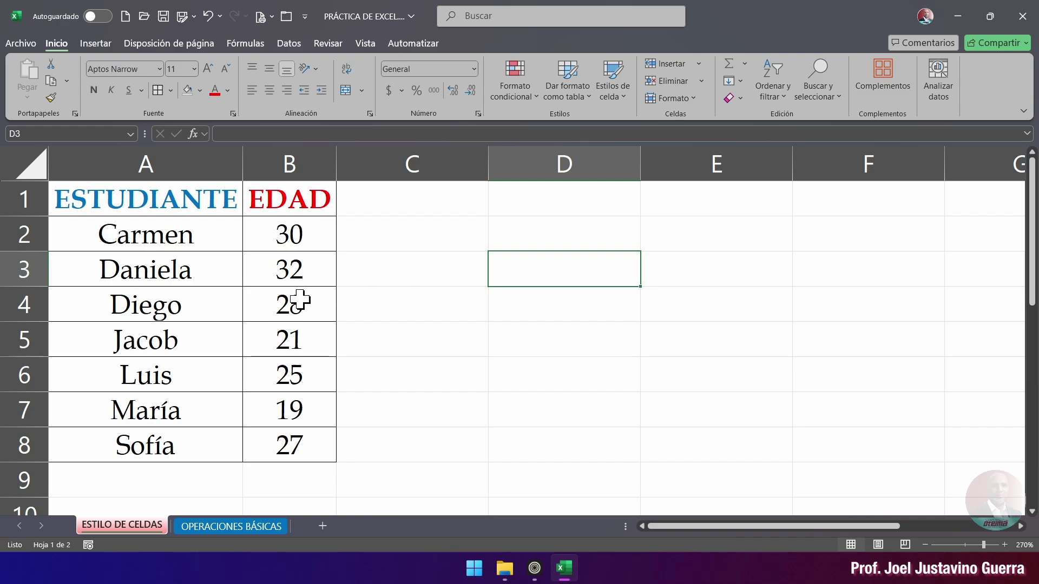
pyautogui.click(259, 18)
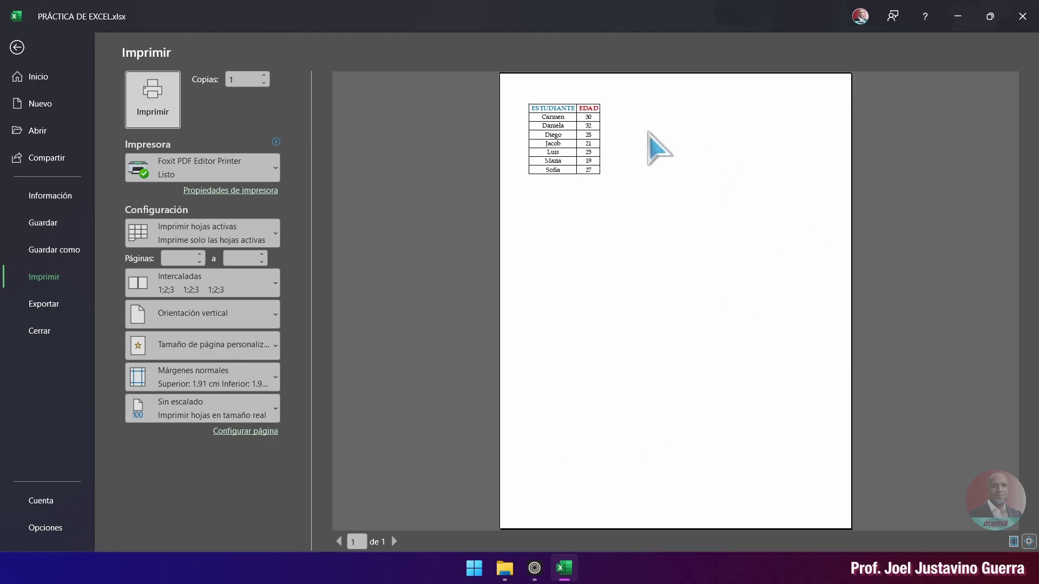
pyautogui.click(17, 48)
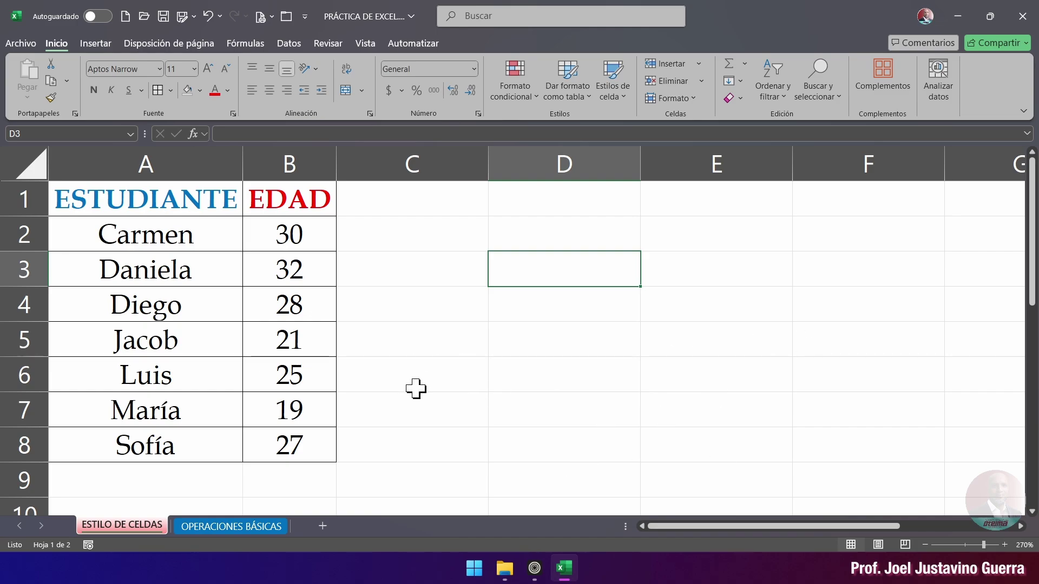
# Step: Reapply the all-borders option to the student table range A1:B8
pyautogui.moveTo(63, 201); pyautogui.dragTo(282, 436)
pyautogui.click(171, 91)
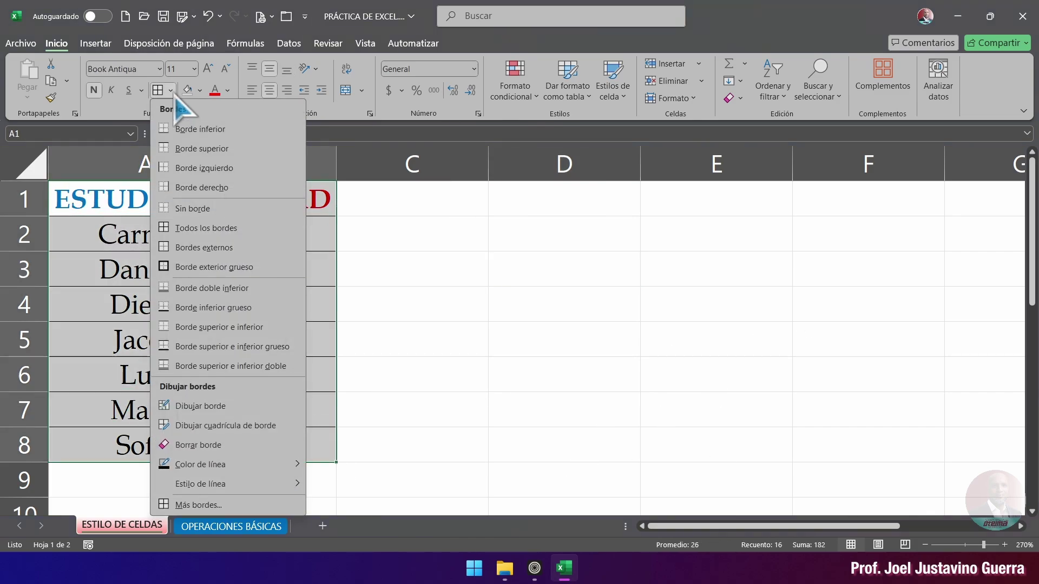
pyautogui.click(212, 232)
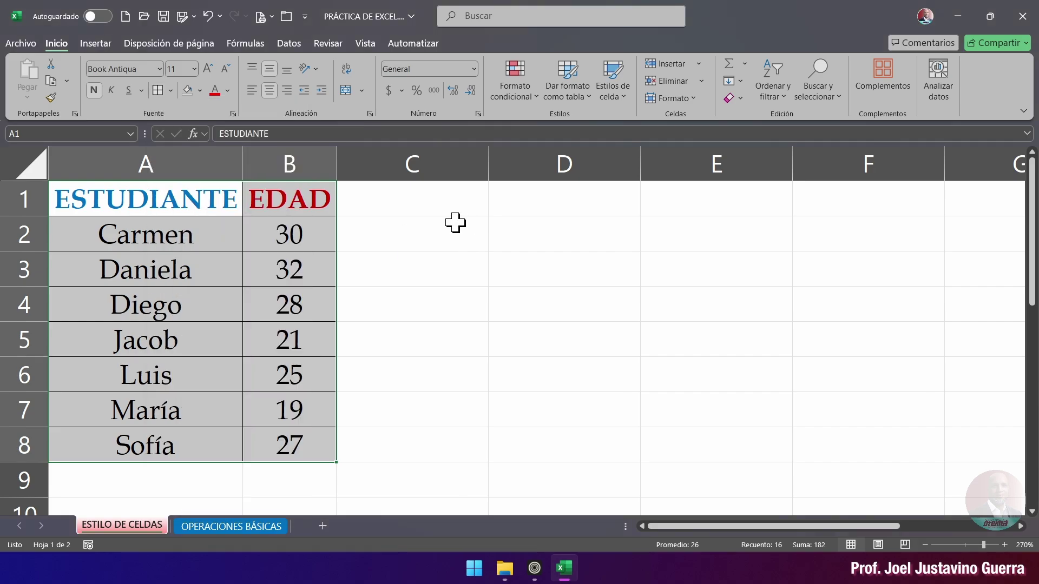
pyautogui.click(420, 218)
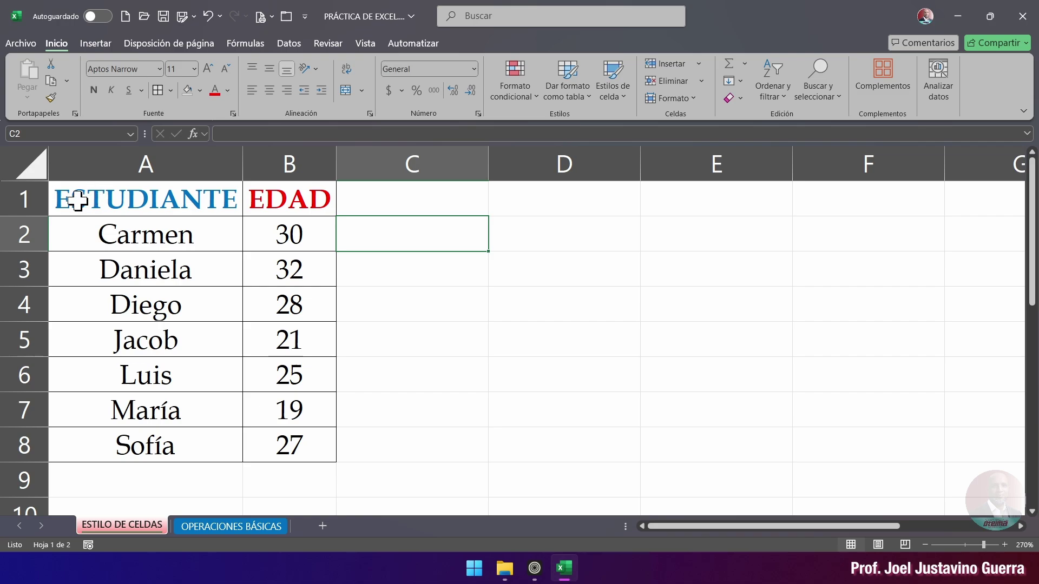
# Step: Try font sizes 11 and 14 on the table A1:B8, and reduce the text to size 10
pyautogui.moveTo(113, 201); pyautogui.dragTo(303, 445)
pyautogui.click(193, 69)
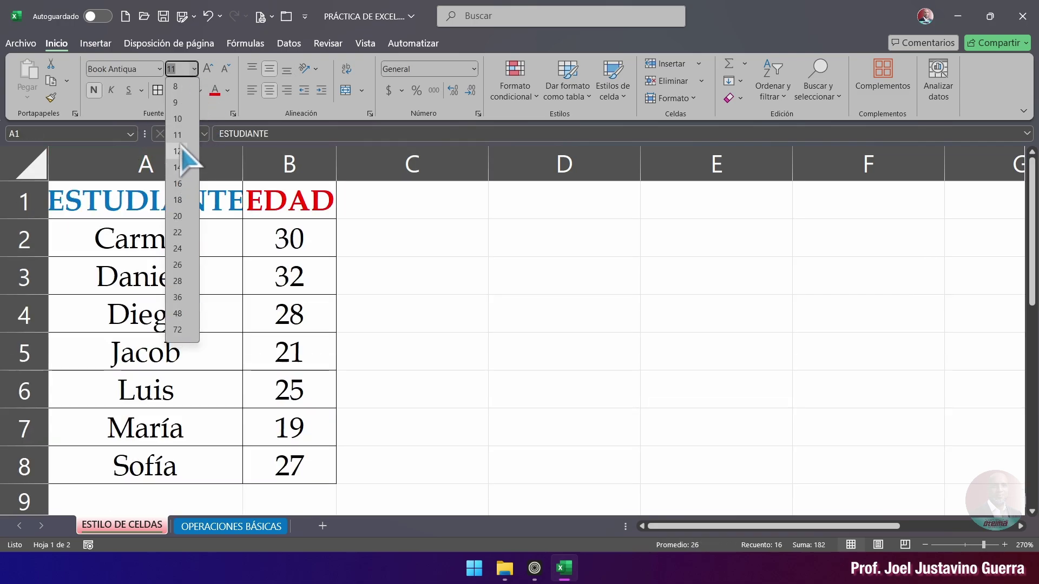
pyautogui.click(180, 140)
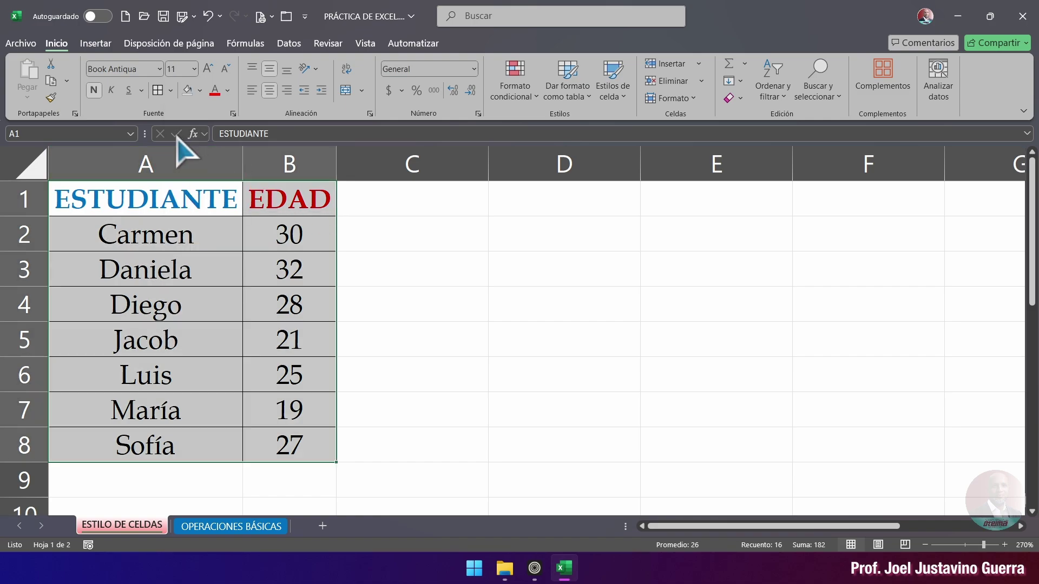
pyautogui.click(207, 69)
pyautogui.click(207, 69)
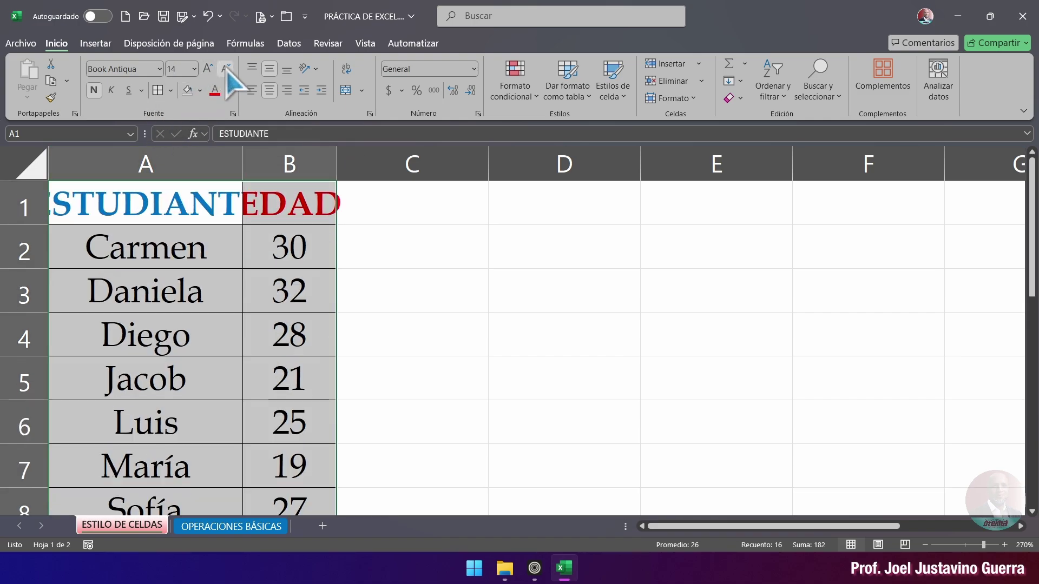
pyautogui.click(226, 70)
pyautogui.click(226, 70)
pyautogui.click(226, 70)
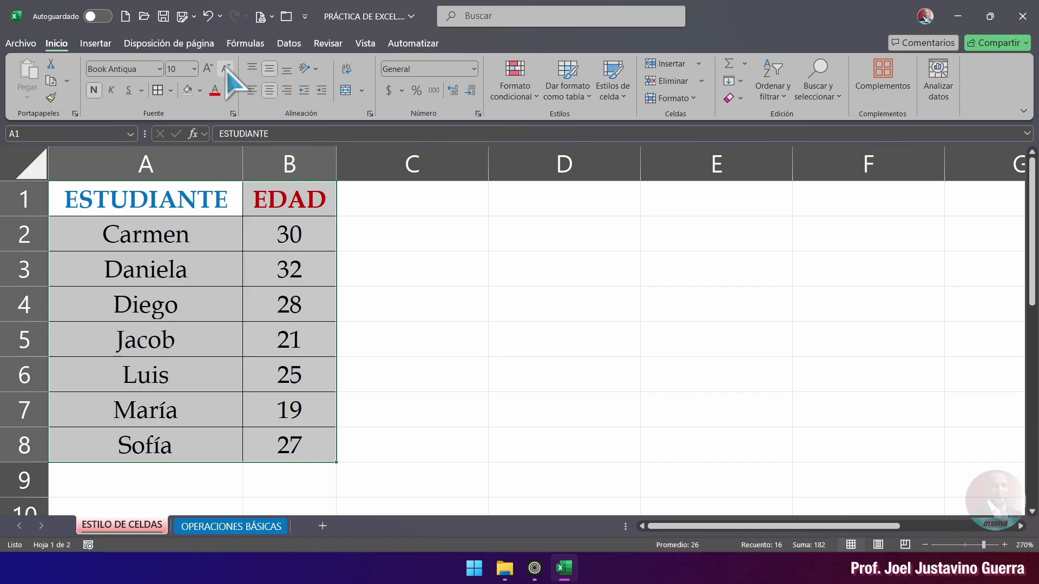
# Step: Try bold, italic and underline on the whole table A1:B8, and remove all three styles
pyautogui.click(96, 92)
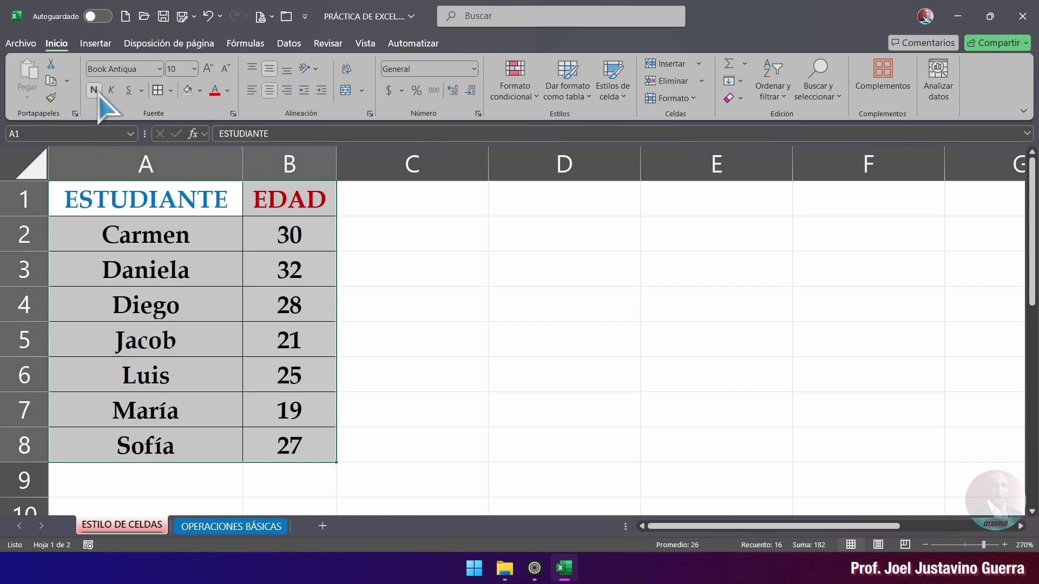
pyautogui.click(95, 91)
pyautogui.click(111, 90)
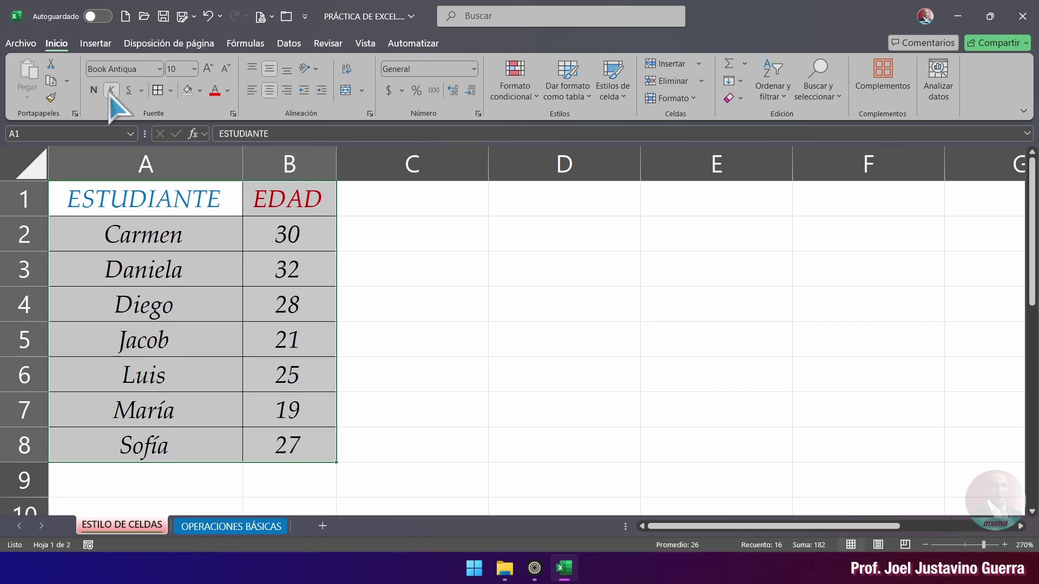
pyautogui.click(128, 91)
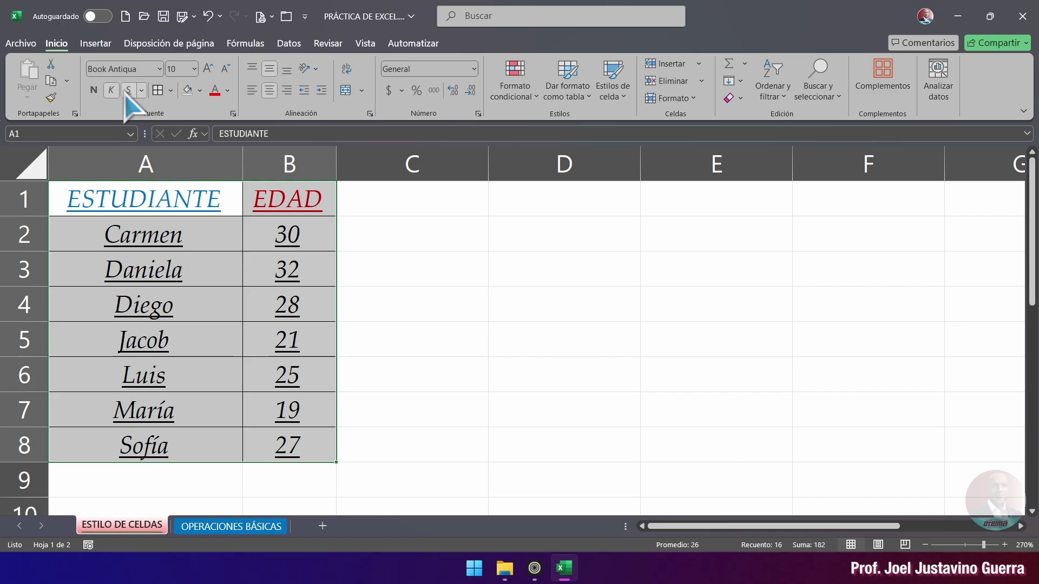
pyautogui.click(128, 91)
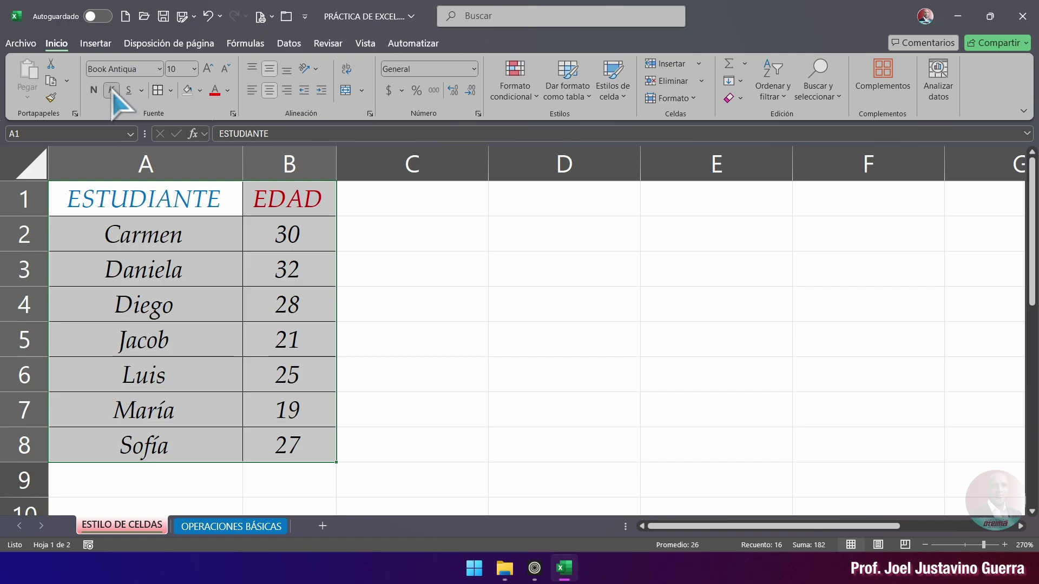
pyautogui.click(110, 90)
# Step: Make the ESTUDIANTE and EDAD header cells A1:B1 bold
pyautogui.moveTo(185, 212); pyautogui.dragTo(272, 201)
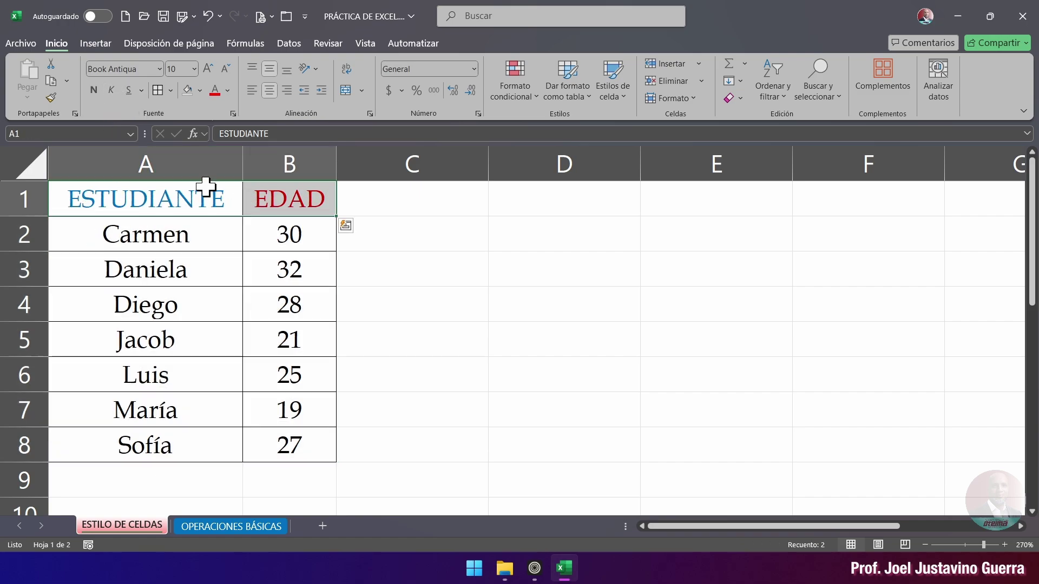
pyautogui.click(93, 91)
pyautogui.click(476, 246)
# Step: Fill the ESTUDIANTE header cell with light green and the EDAD header cell with light blue
pyautogui.click(203, 207)
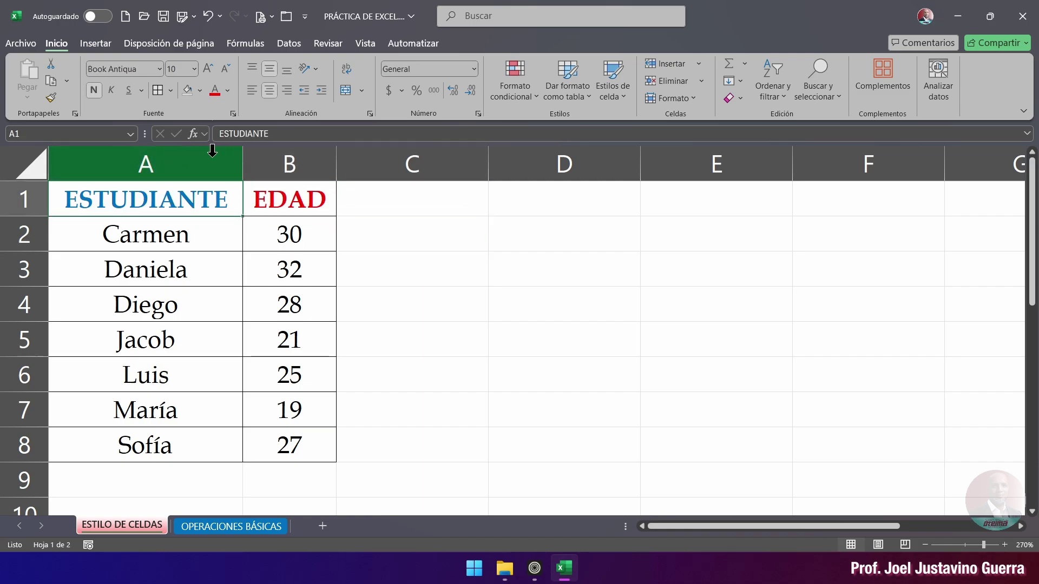
pyautogui.click(200, 90)
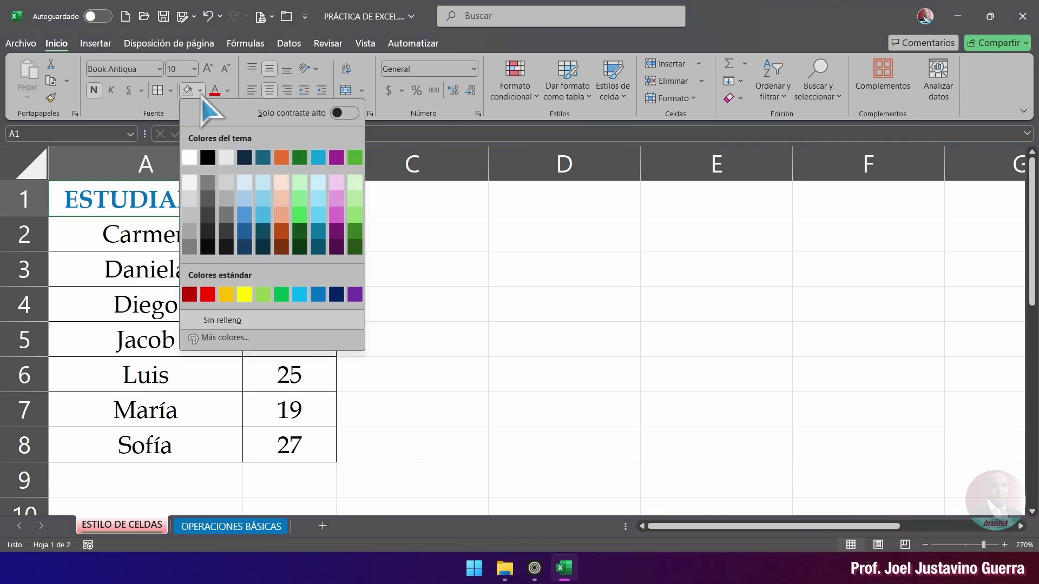
pyautogui.click(299, 183)
pyautogui.click(287, 195)
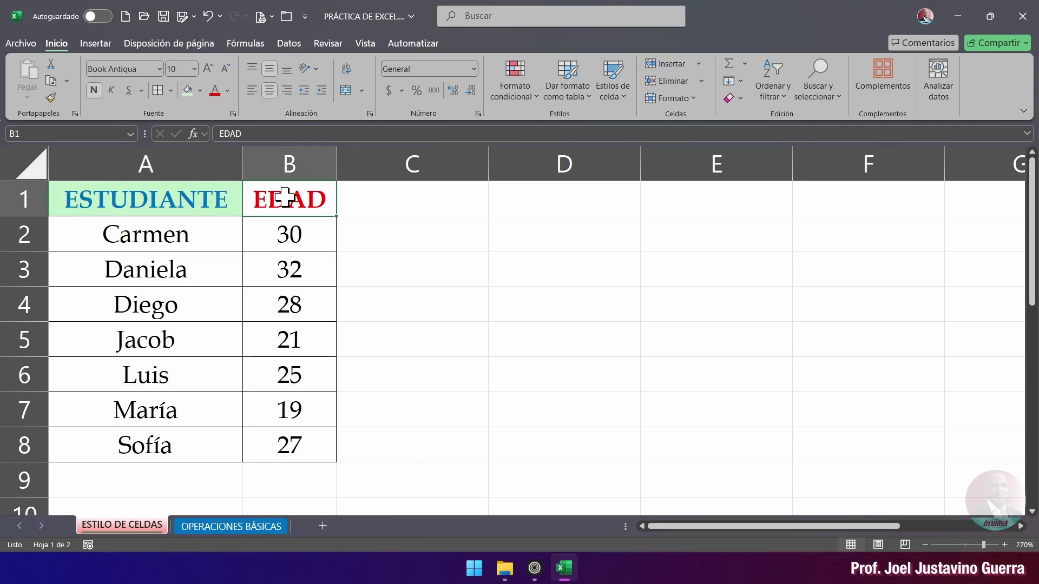
pyautogui.click(199, 92)
pyautogui.click(332, 194)
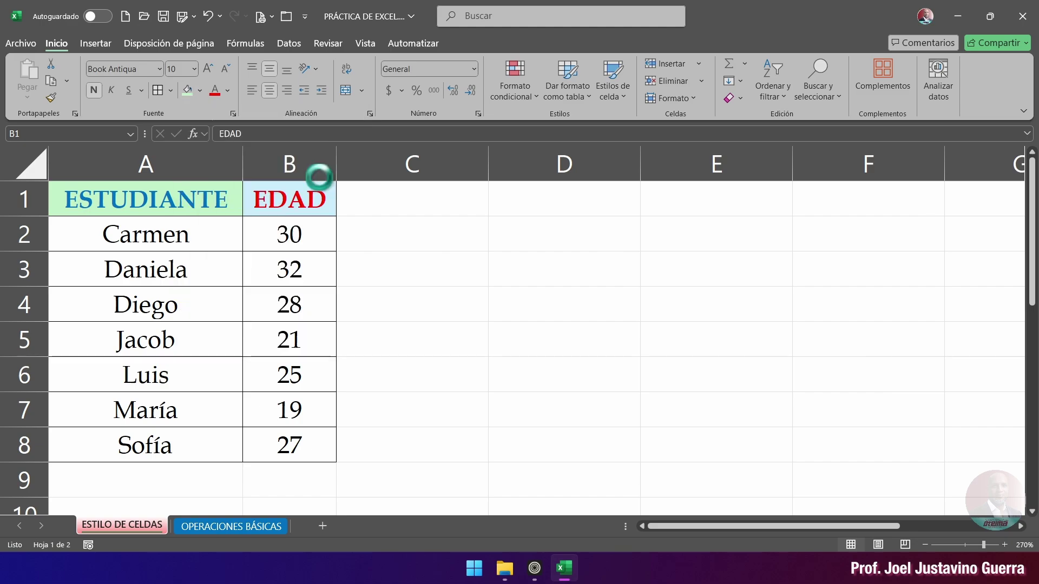
pyautogui.click(452, 285)
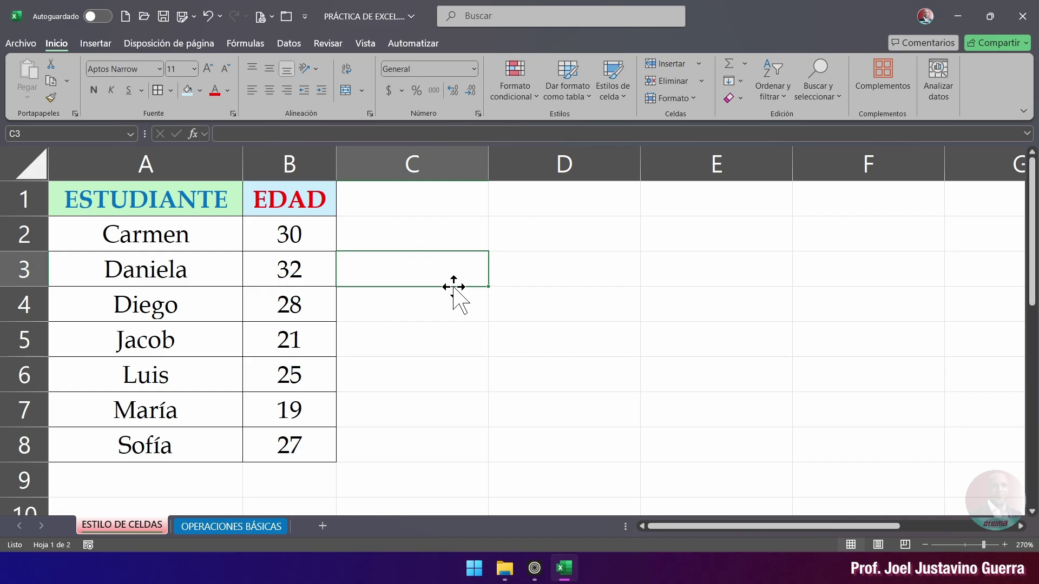
# Step: Widen the EDAD column slightly and enter the header SALARIO in cell C1
pyautogui.moveTo(336, 160); pyautogui.dragTo(342, 160)
pyautogui.click(467, 335)
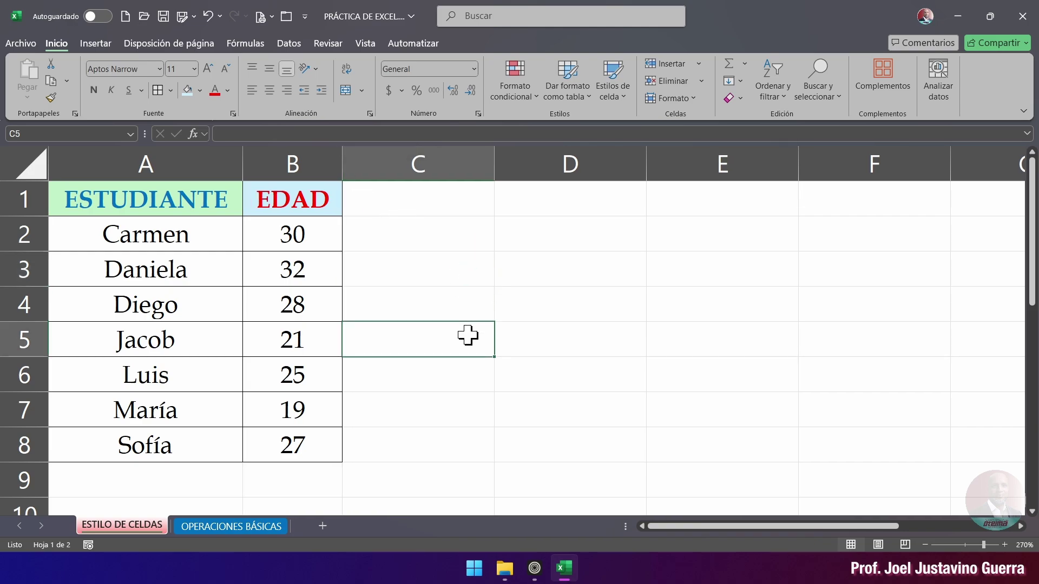
pyautogui.click(401, 197)
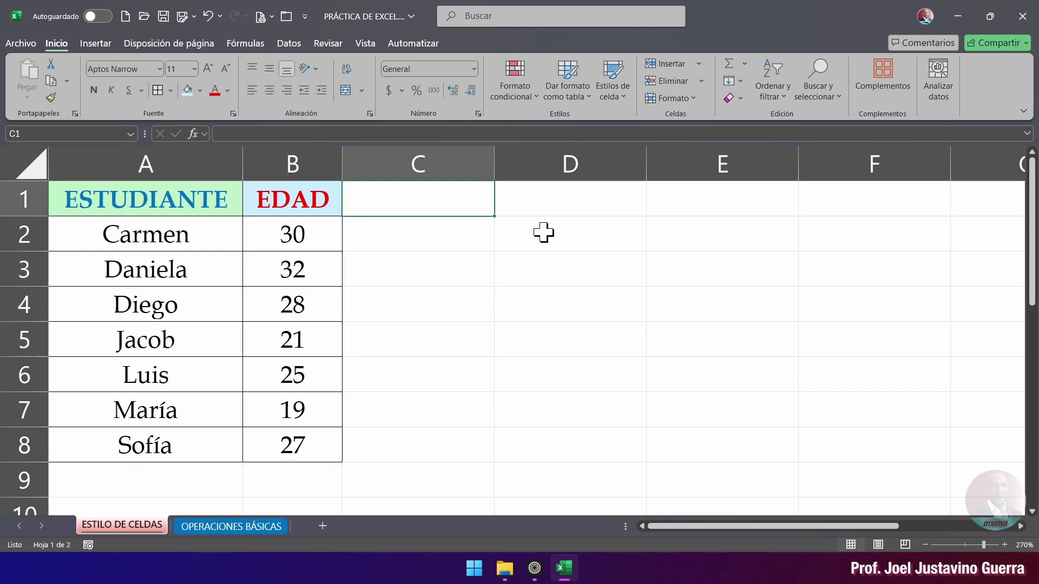
pyautogui.write('SALARIO')
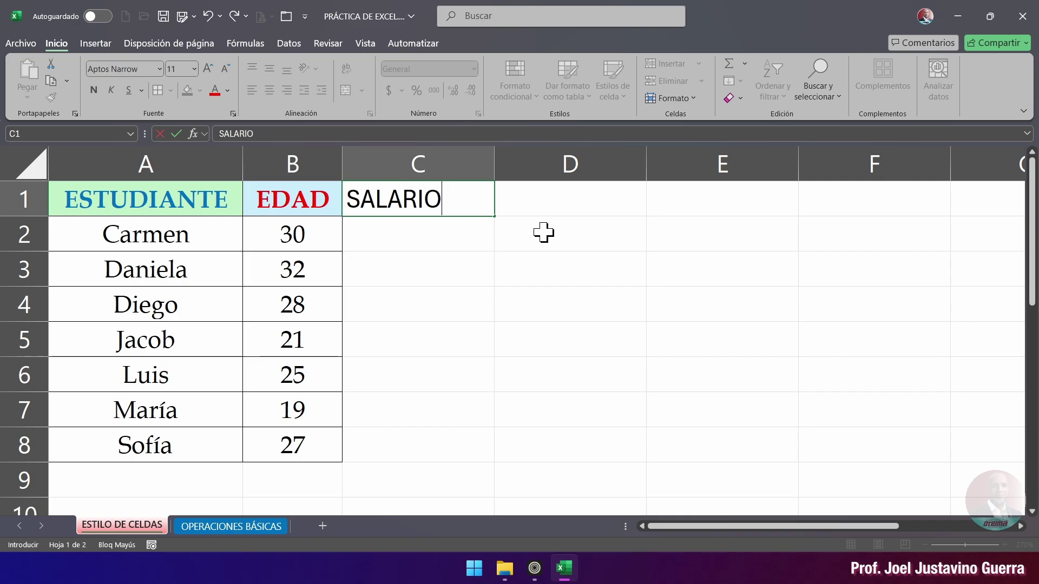
pyautogui.click(543, 233)
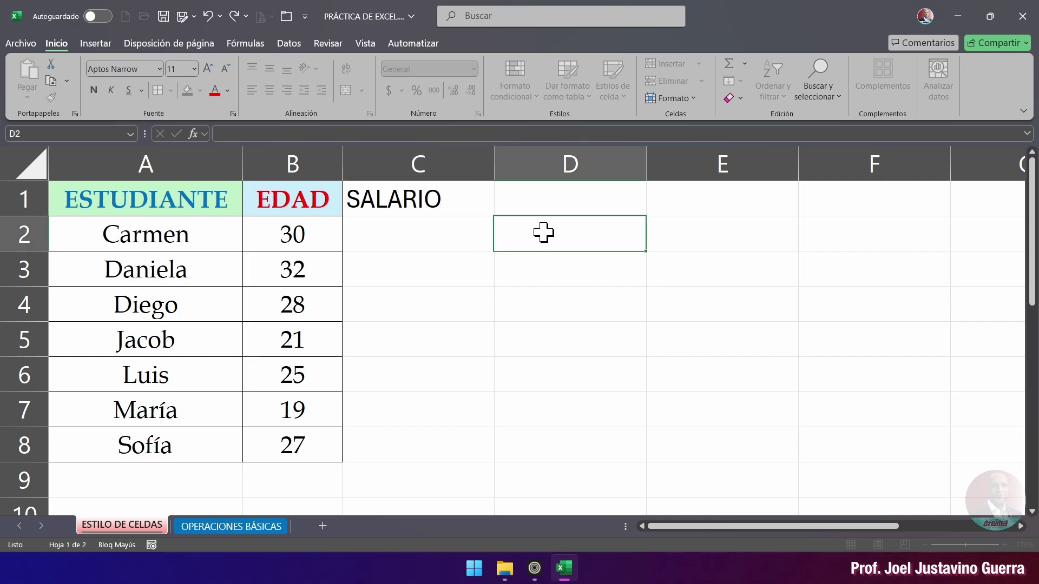
# Step: Try right alignment on the SALARIO header in C1, and center it both horizontally and vertically
pyautogui.click(412, 204)
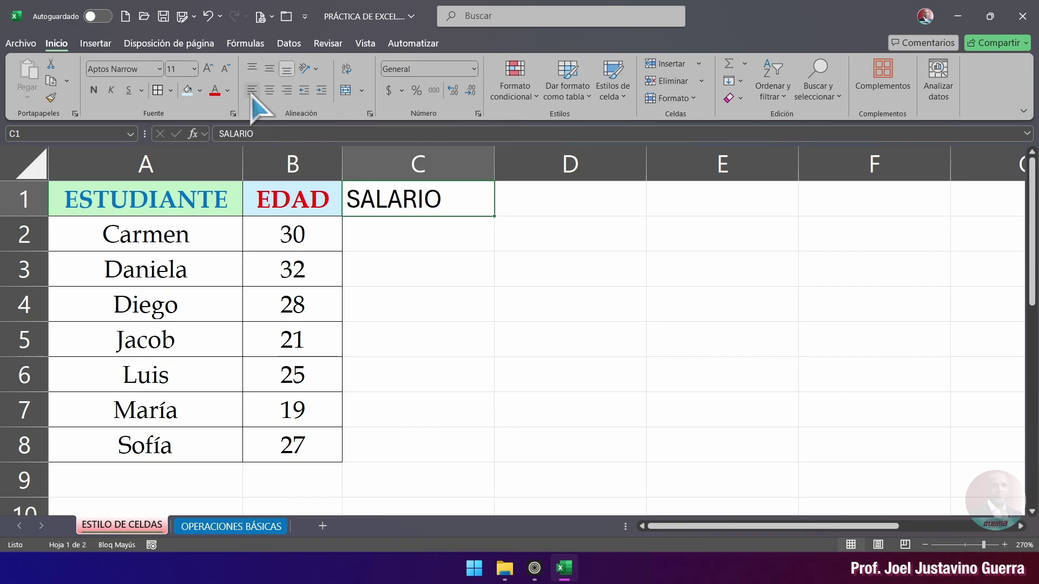
pyautogui.click(286, 90)
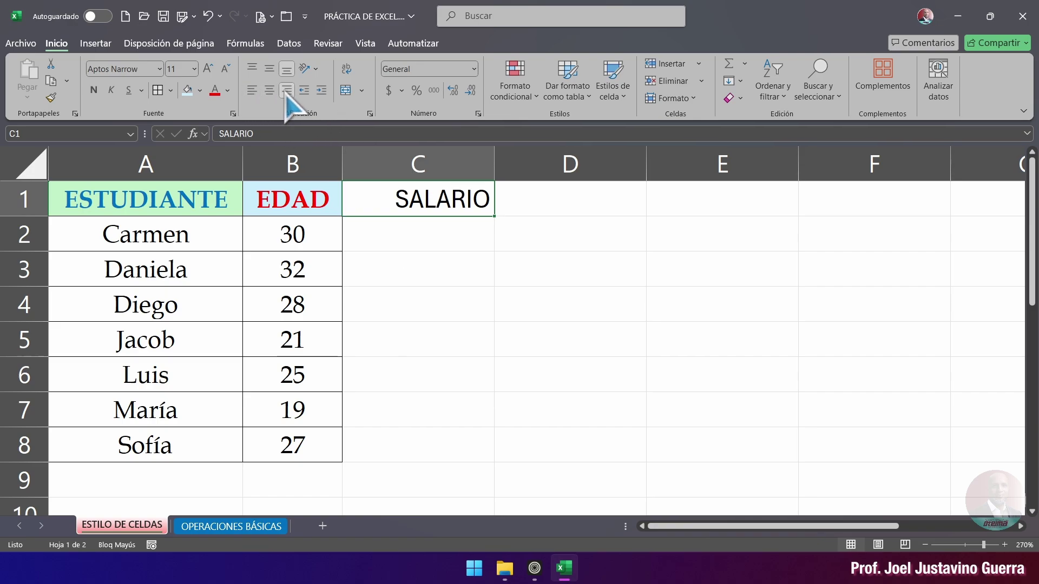
pyautogui.click(269, 91)
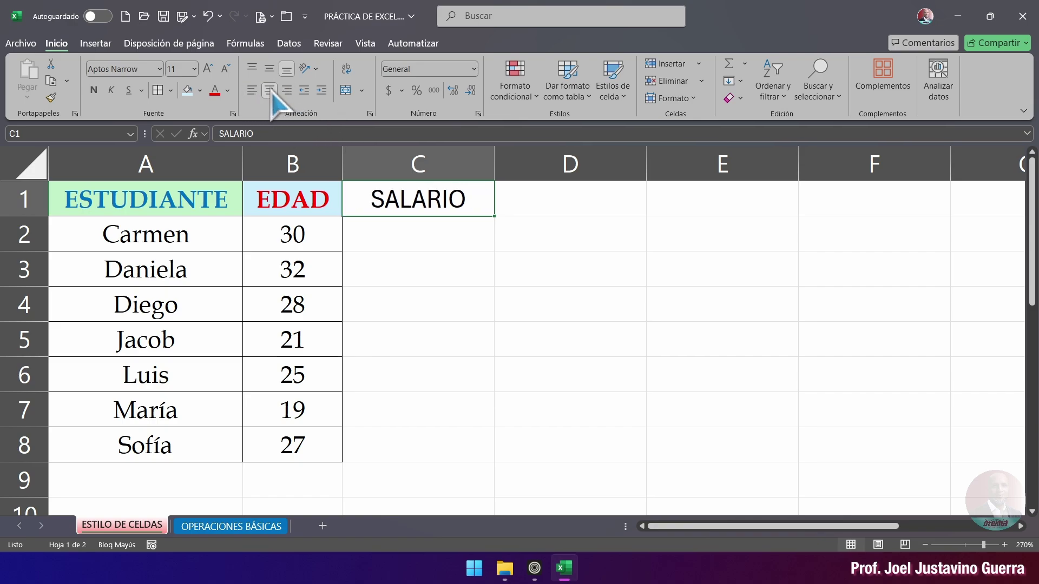
pyautogui.click(271, 74)
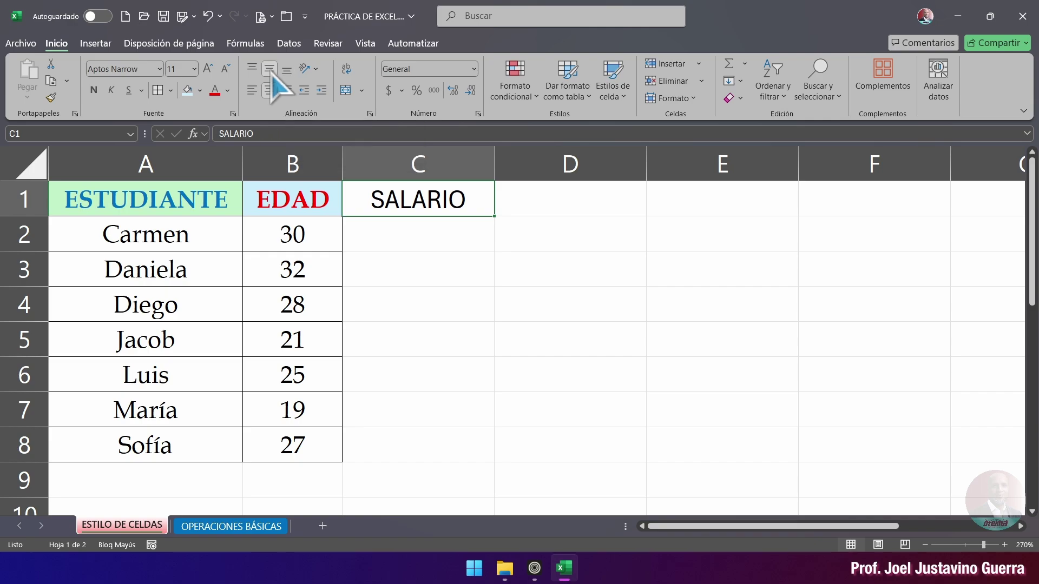
# Step: Try left and right alignment on the table A1:B8, and return its text to horizontally centered
pyautogui.moveTo(123, 204); pyautogui.dragTo(293, 427)
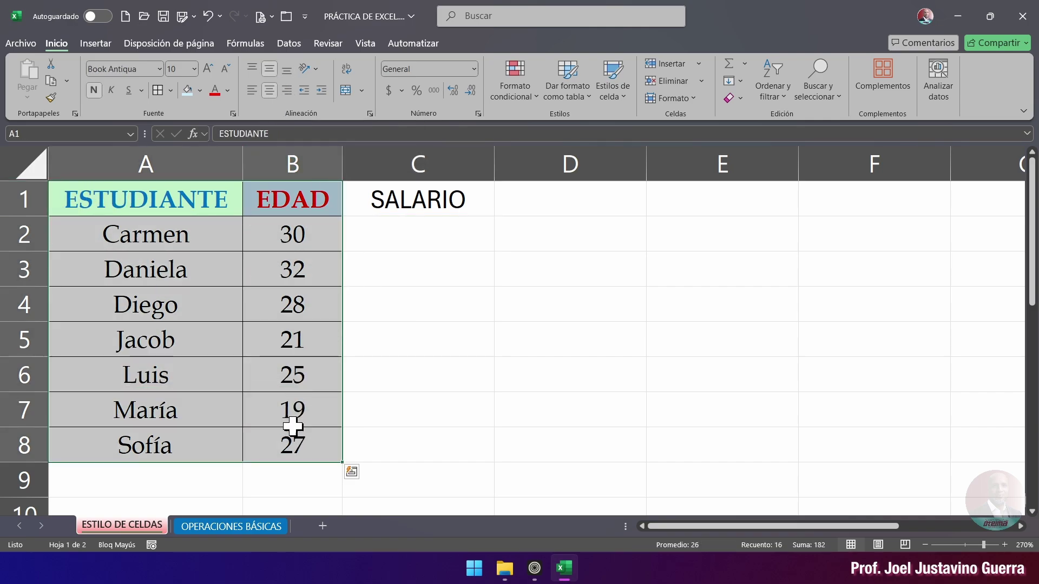
pyautogui.click(252, 90)
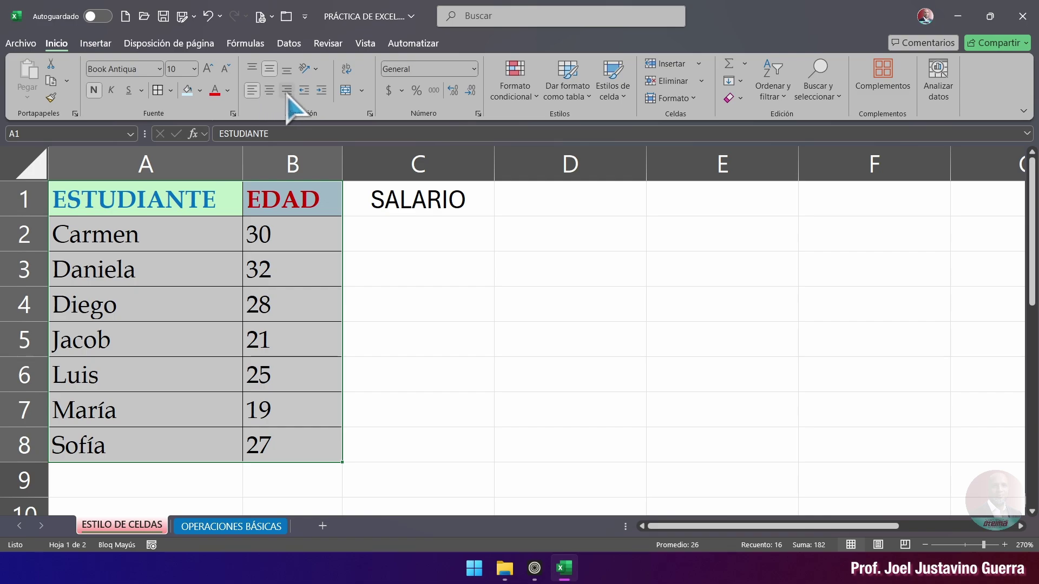
pyautogui.click(287, 90)
pyautogui.click(269, 90)
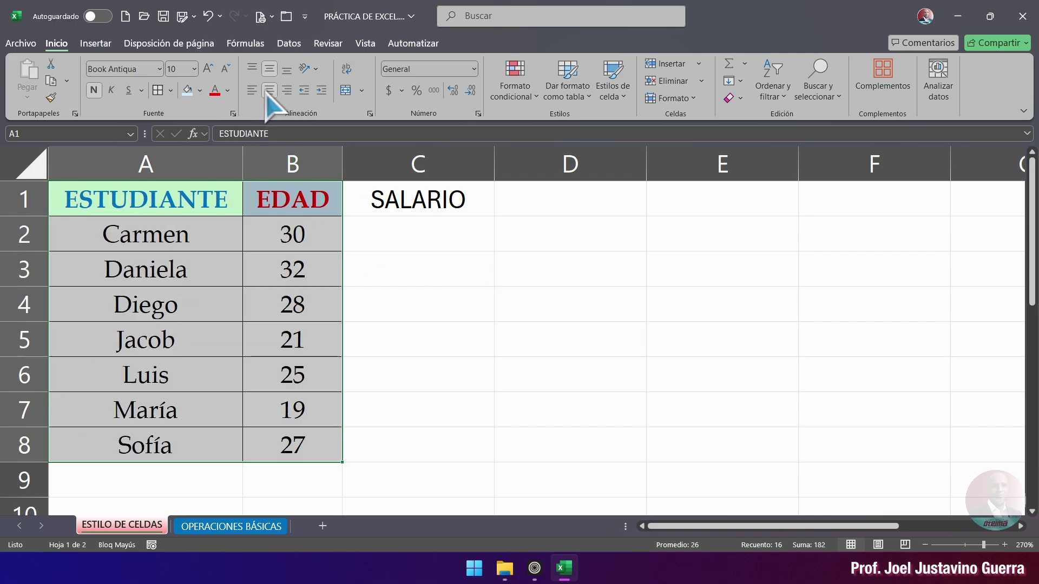
# Step: Try top and bottom alignment on the table A1:B8, and return its text to vertically centered
pyautogui.click(257, 69)
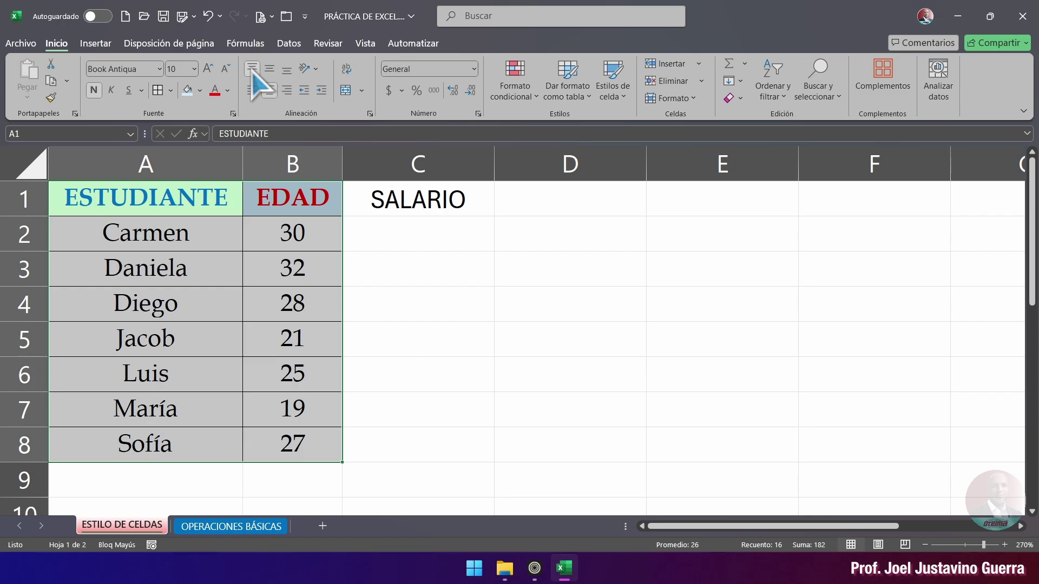
pyautogui.click(268, 72)
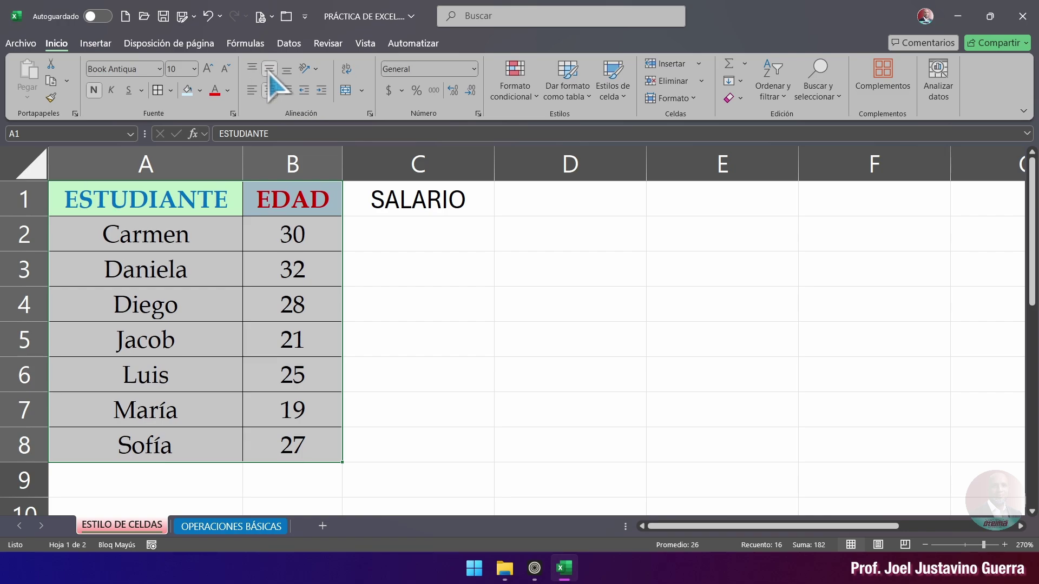
pyautogui.click(283, 73)
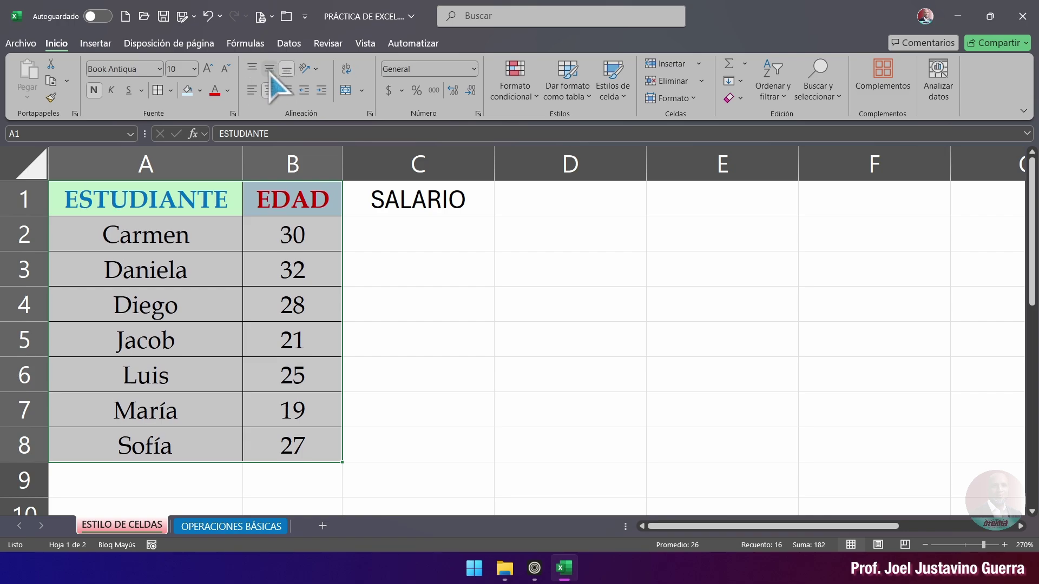
pyautogui.click(269, 73)
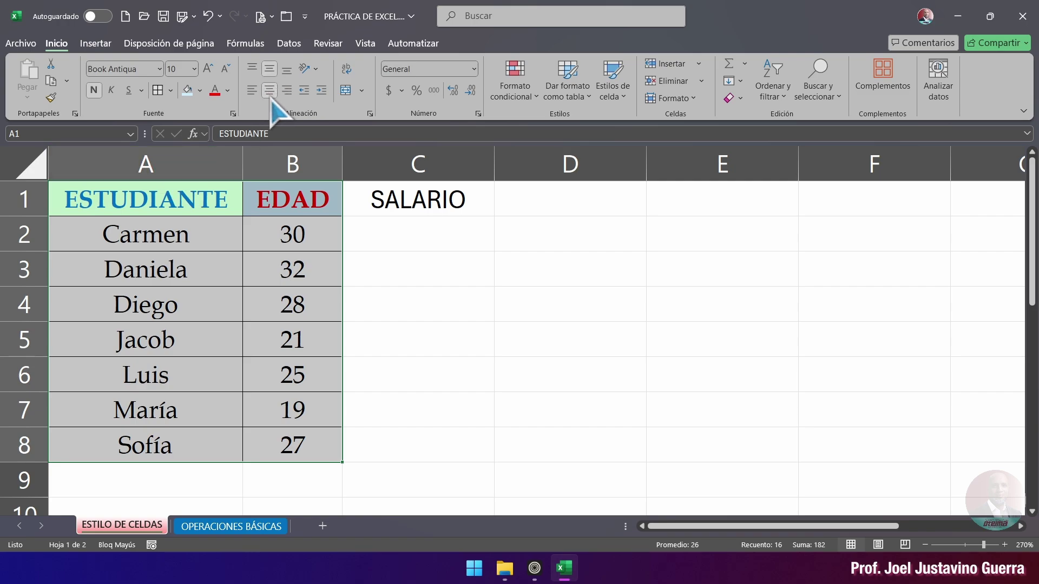
pyautogui.hotkey('ctrl', 'q')
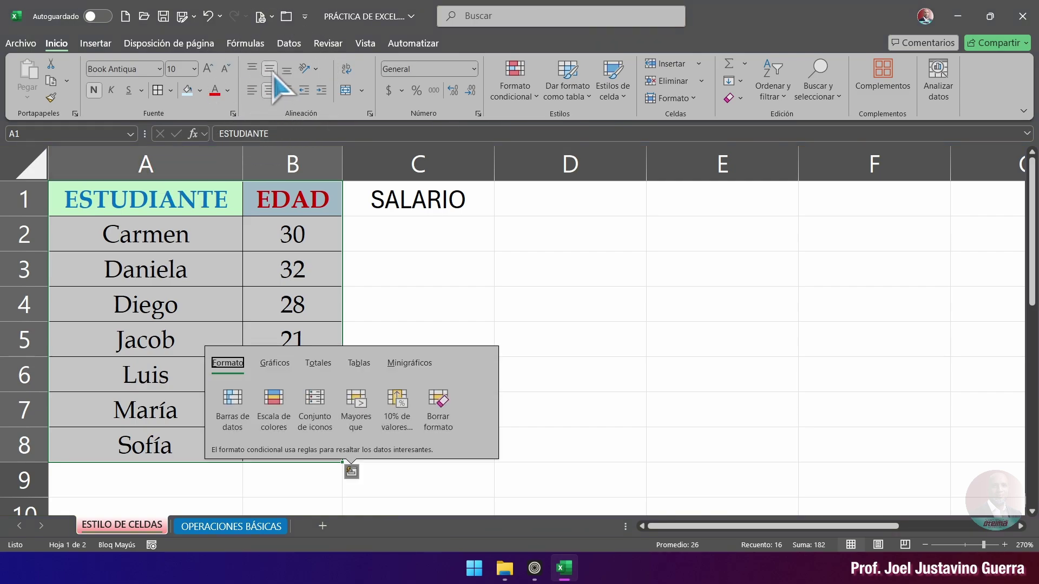
pyautogui.click(389, 265)
pyautogui.click(405, 200)
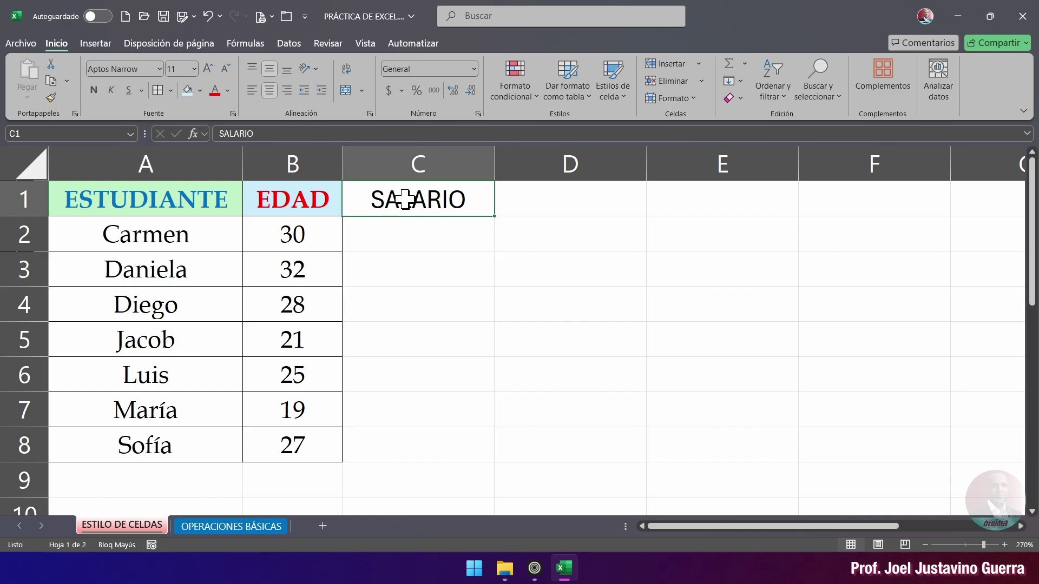
pyautogui.click(139, 198)
pyautogui.click(437, 198)
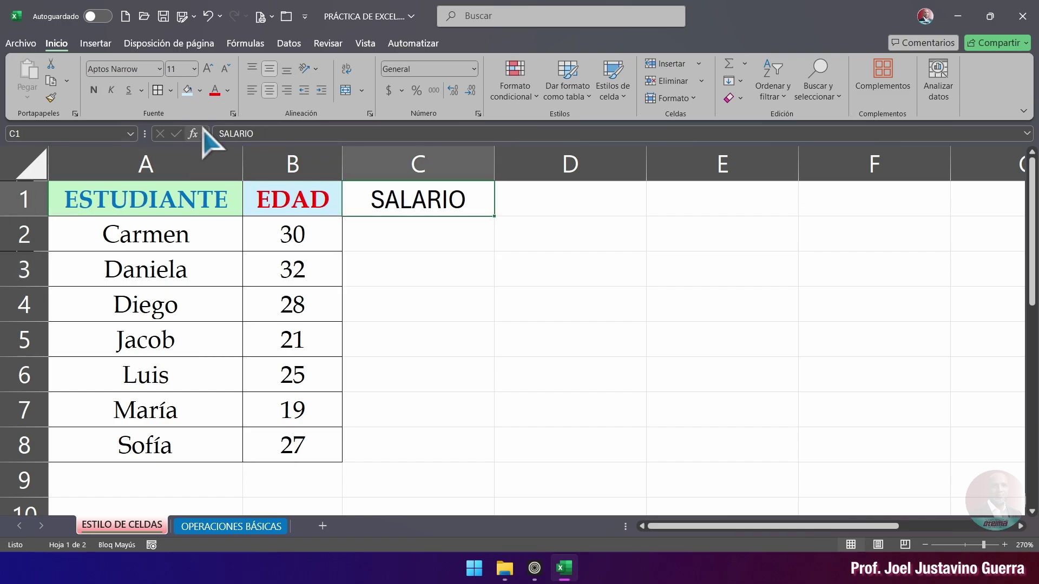
pyautogui.click(199, 90)
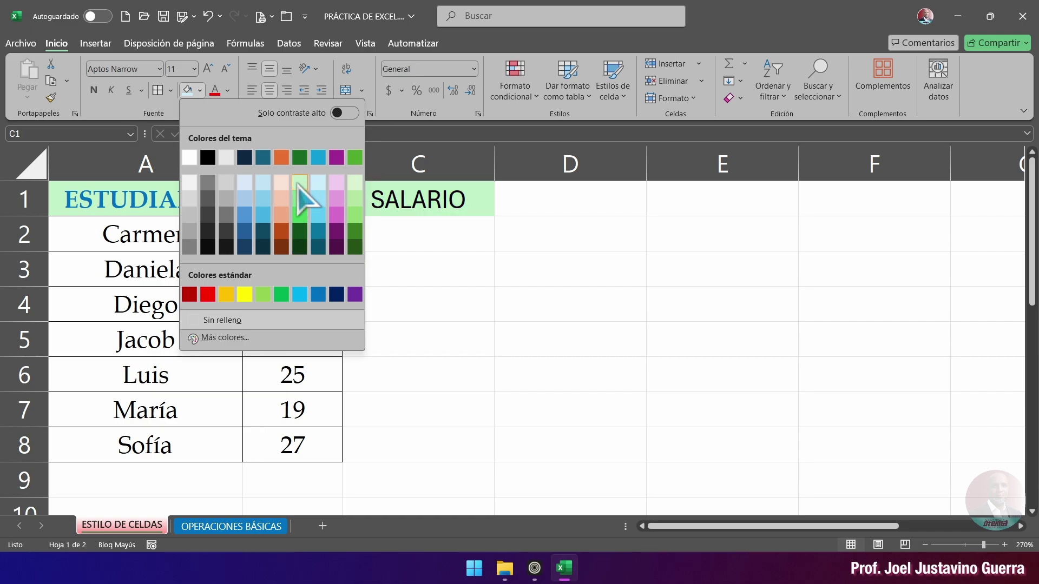
pyautogui.click(199, 90)
pyautogui.click(159, 68)
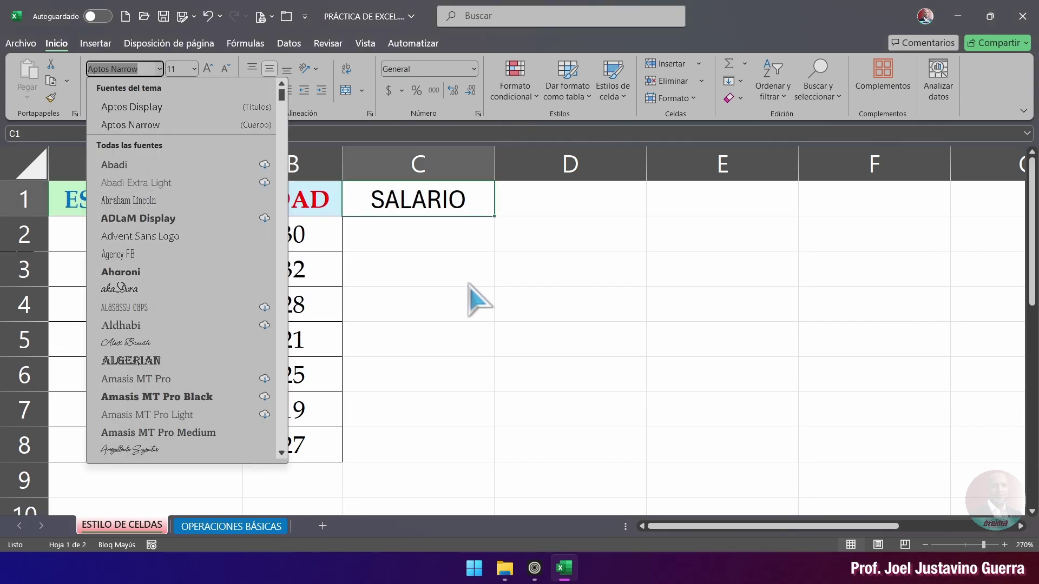
pyautogui.click(421, 227)
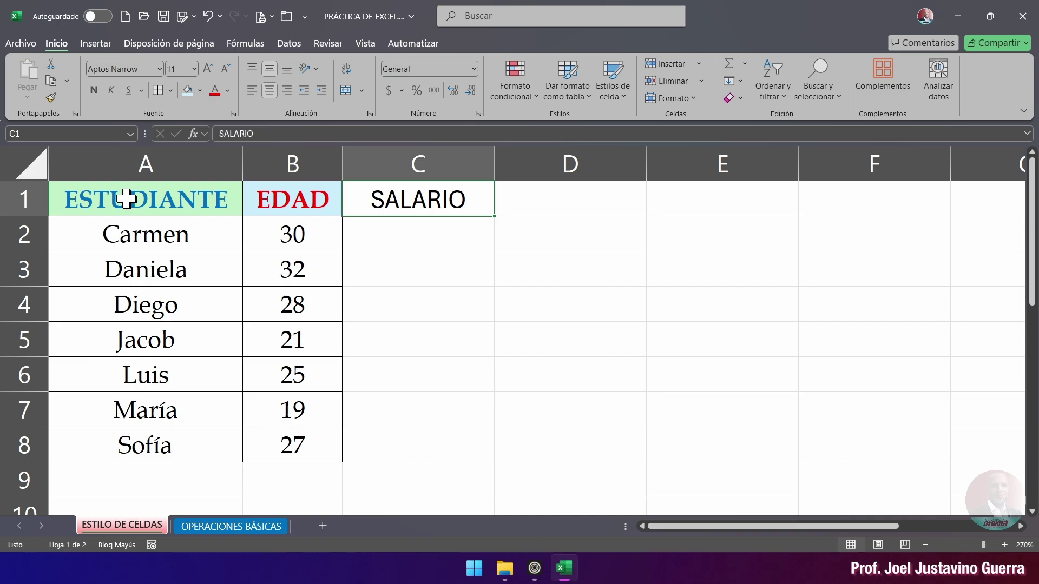
# Step: Copy the formatting of the ESTUDIANTE header cell A1 to the SALARIO header cell C1 with Format Painter
pyautogui.click(125, 199)
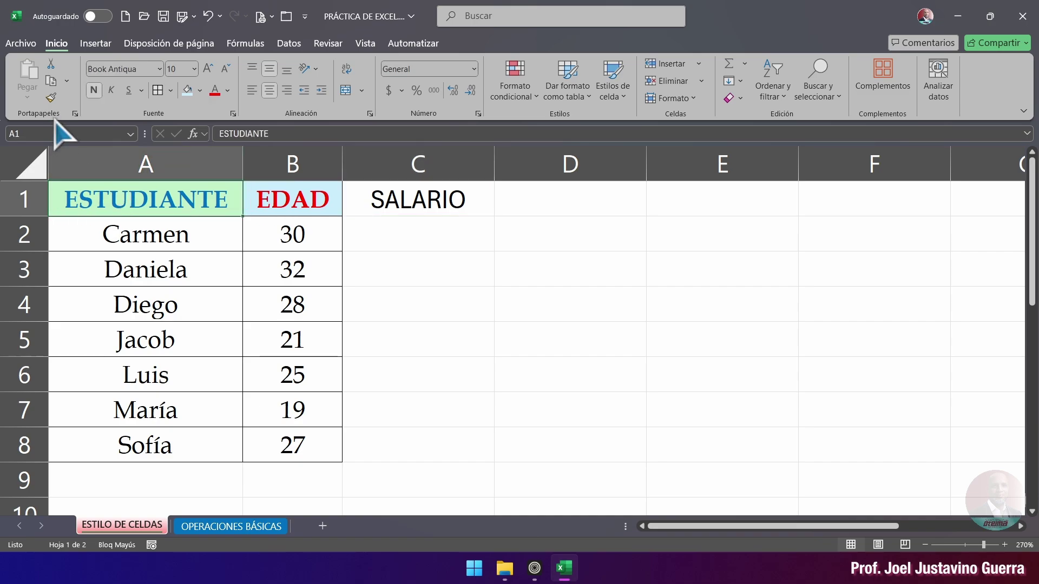
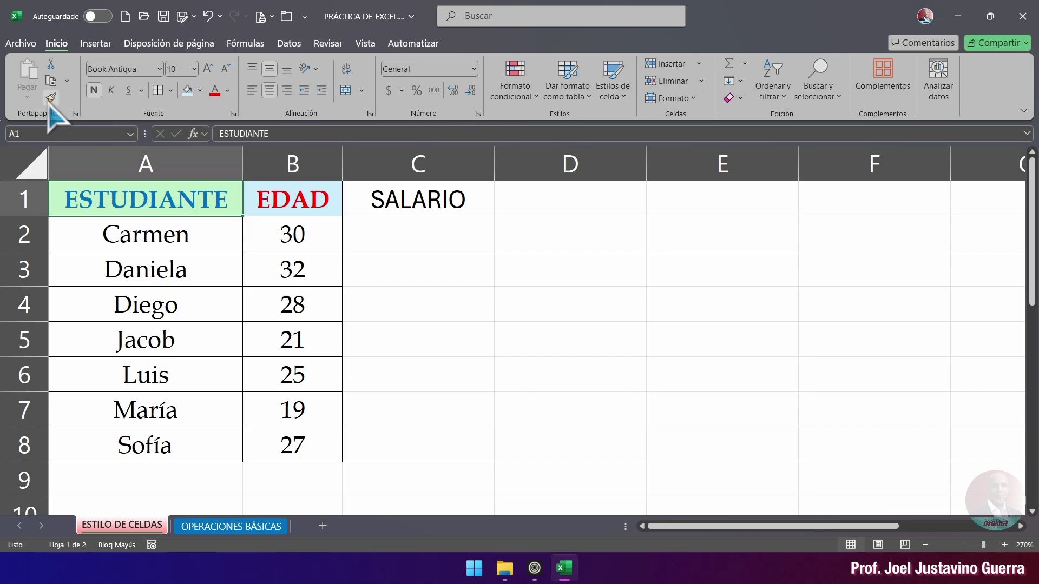
pyautogui.click(51, 98)
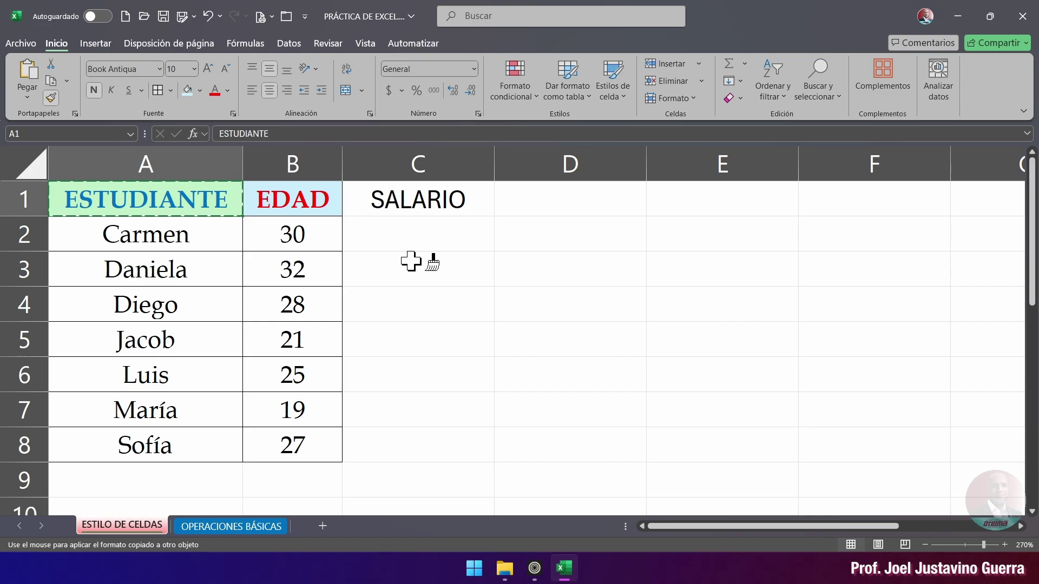
pyautogui.click(428, 198)
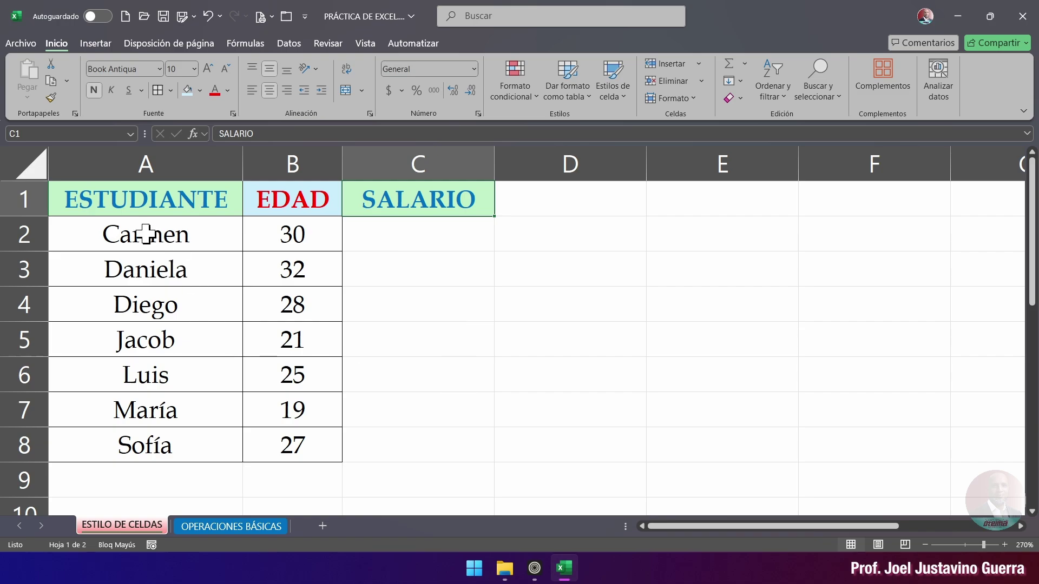
# Step: Enter the salaries 500, 600, 800 and 650 in cells C2 to C5
pyautogui.click(427, 238)
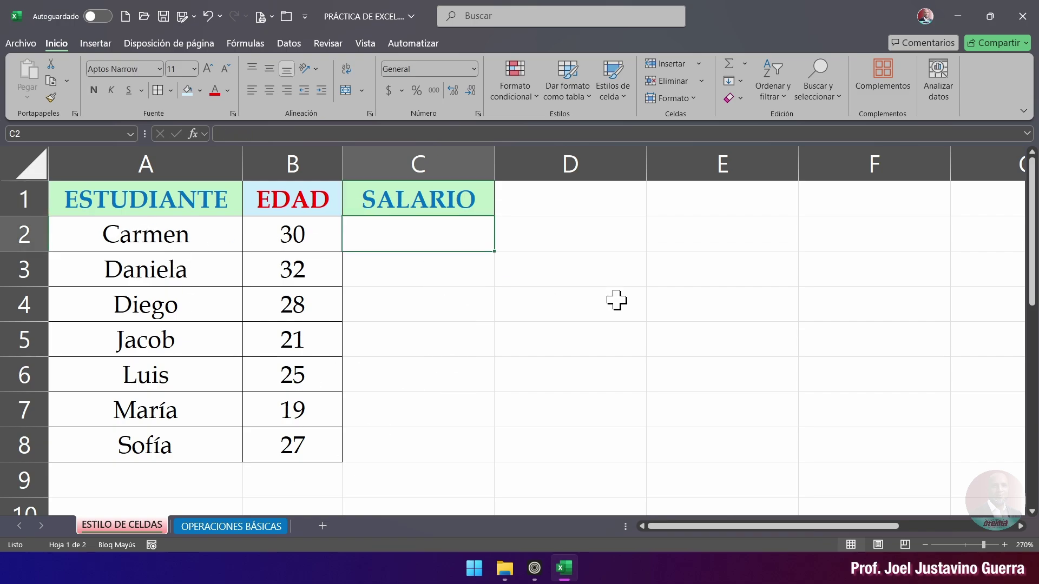
pyautogui.write('500')
pyautogui.press('Return')
pyautogui.write('600')
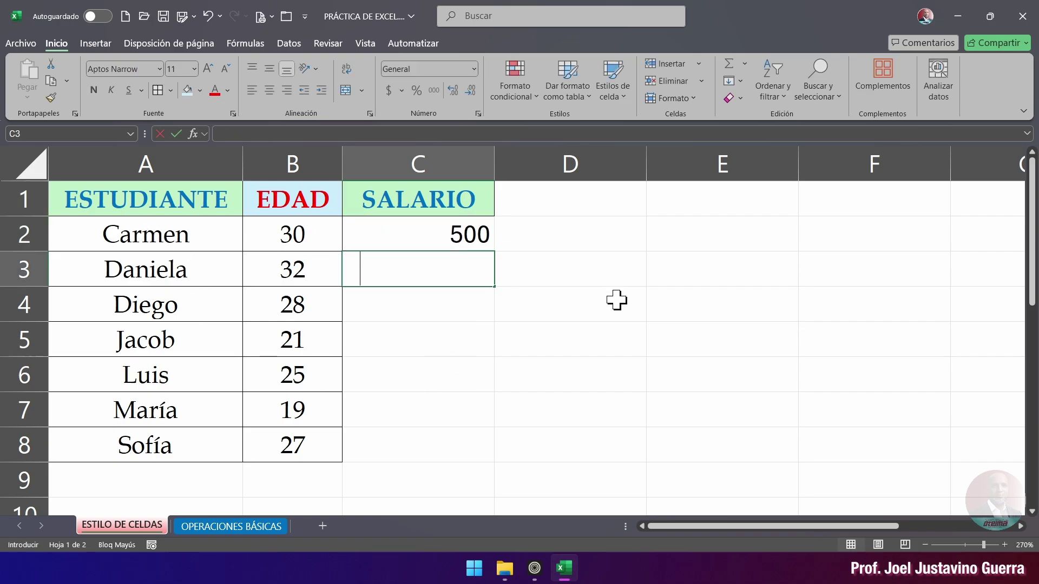
pyautogui.press('Return')
pyautogui.write('80')
pyautogui.press('BackSpace')
pyautogui.press('BackSpace')
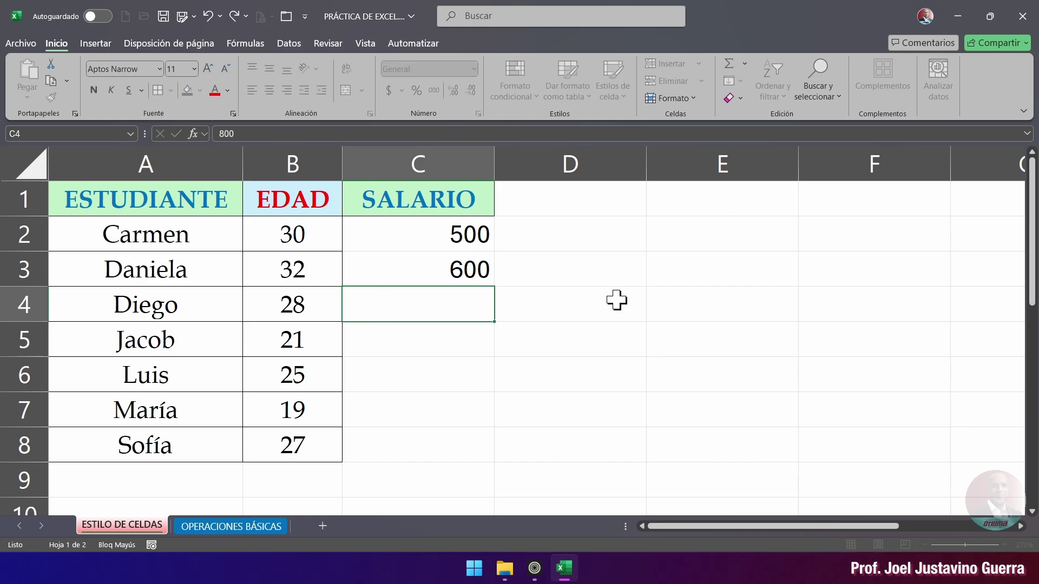
pyautogui.write('800')
pyautogui.press('Return')
pyautogui.write('650')
pyautogui.press('Return')
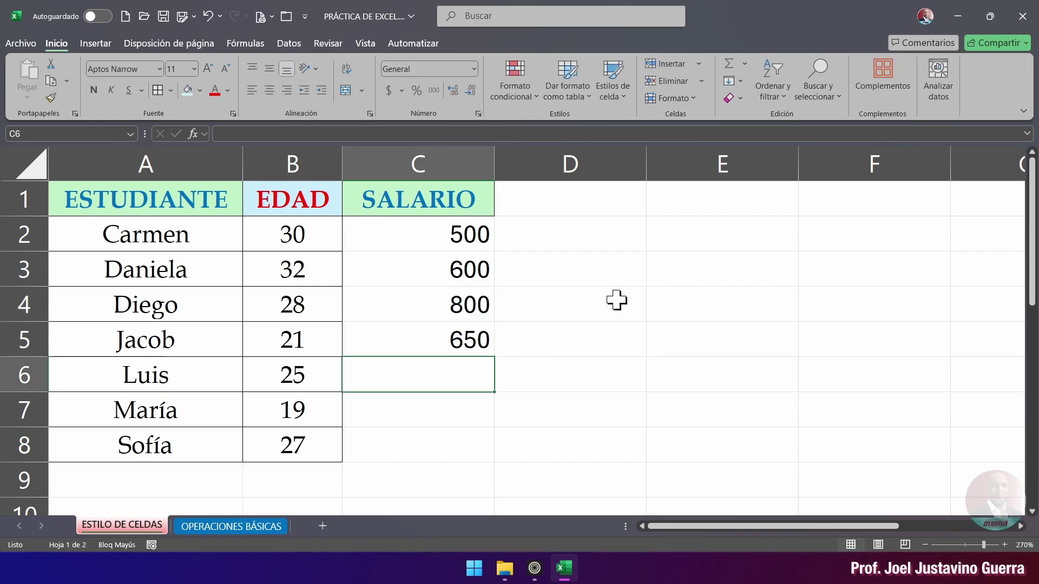
# Step: Complete the SALARIO column with 1000, 1500 and 900 in cells C6 to C8
pyautogui.write('1000')
pyautogui.press('Return')
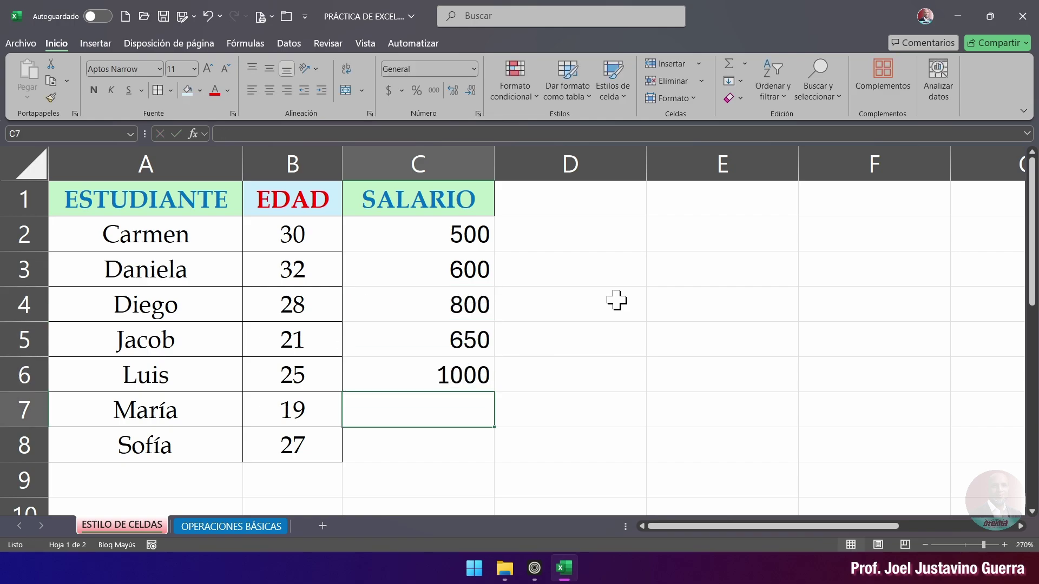
pyautogui.write('1500')
pyautogui.press('Return')
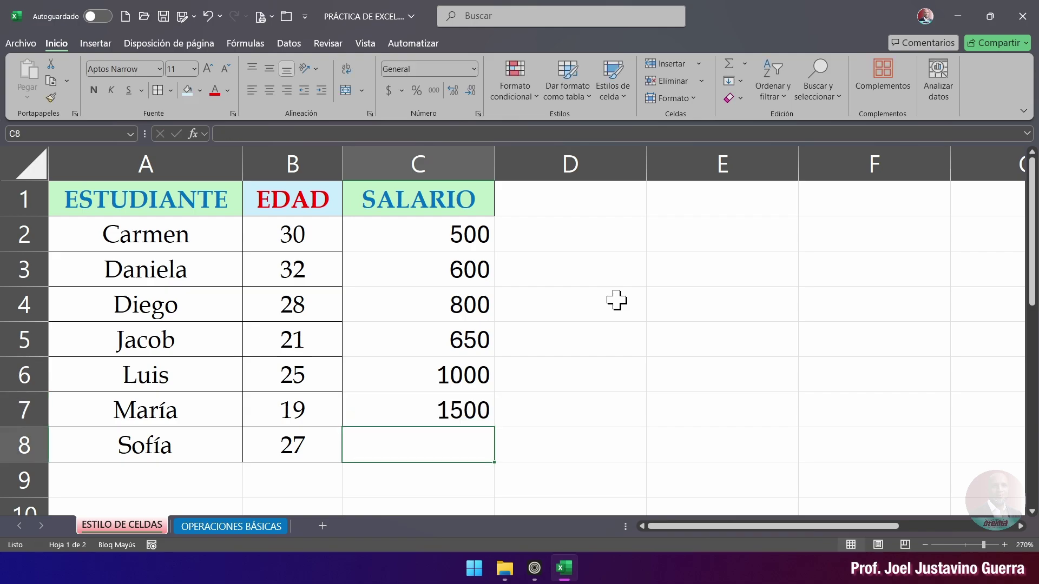
pyautogui.write('9')
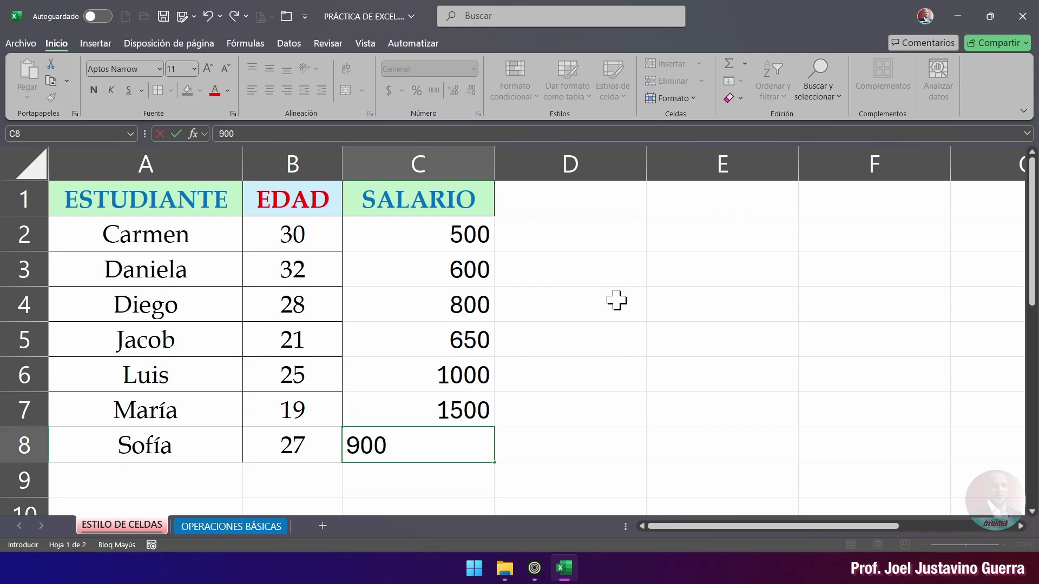
pyautogui.write('00')
pyautogui.press('Return')
pyautogui.click(617, 300)
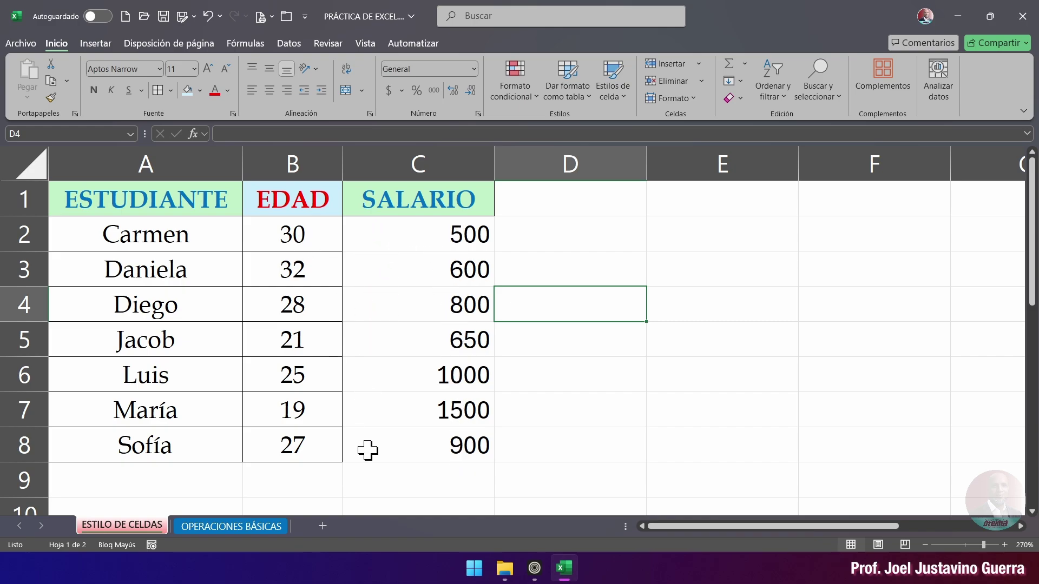
# Step: Check the table's borders in the print preview and return to the worksheet
pyautogui.click(260, 18)
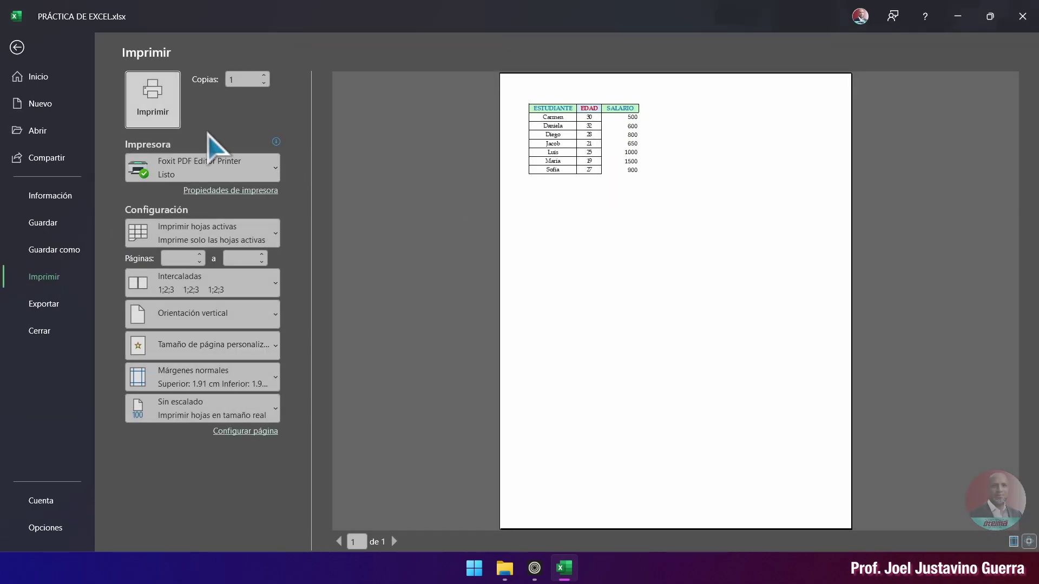
pyautogui.click(17, 47)
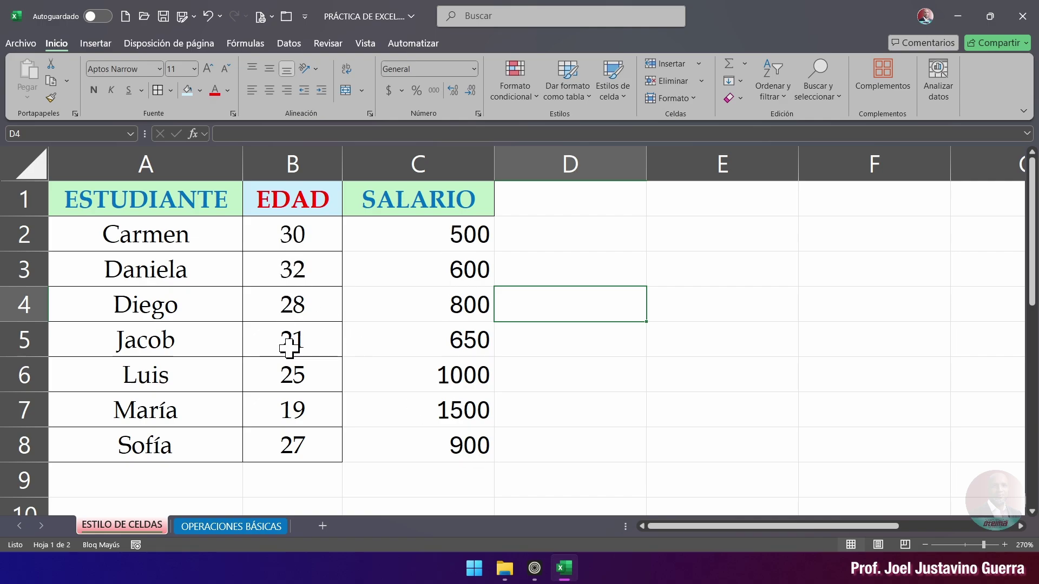
# Step: Copy the formatting of EDAD cell B2 to the salary cells C2 to C8 with Format Painter
pyautogui.click(300, 235)
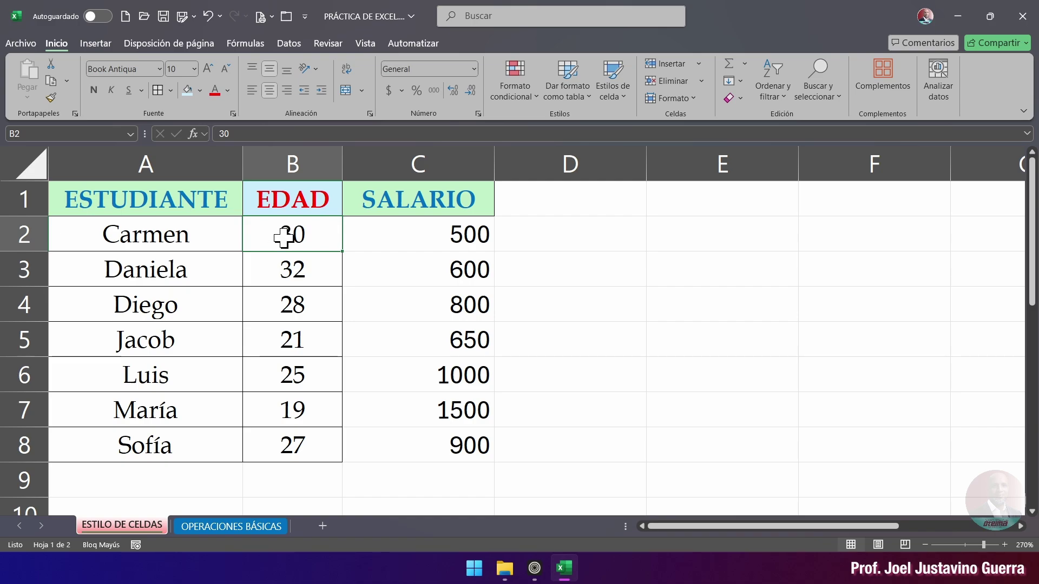
pyautogui.moveTo(284, 237); pyautogui.dragTo(283, 442)
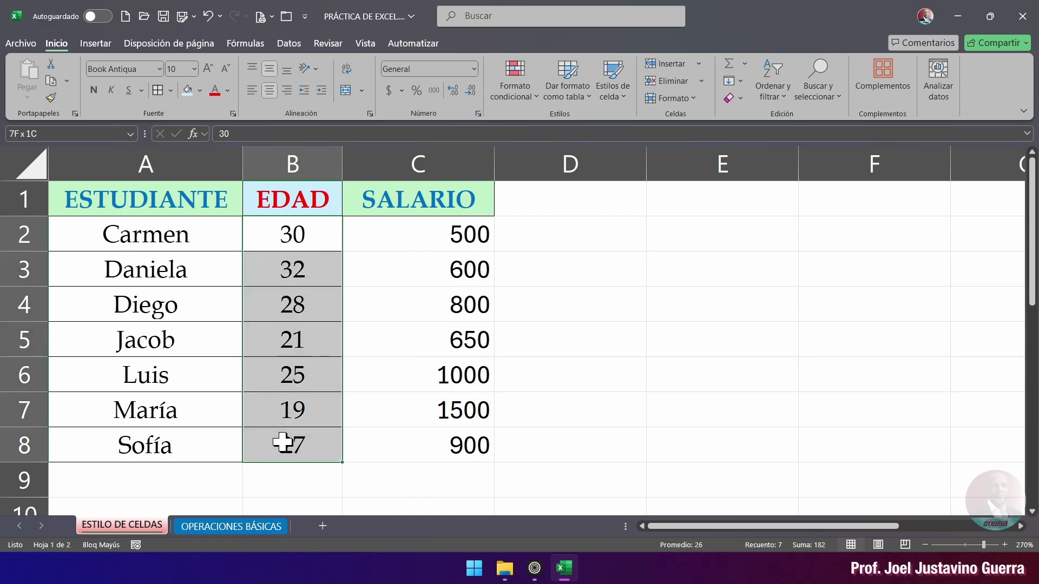
pyautogui.click(292, 244)
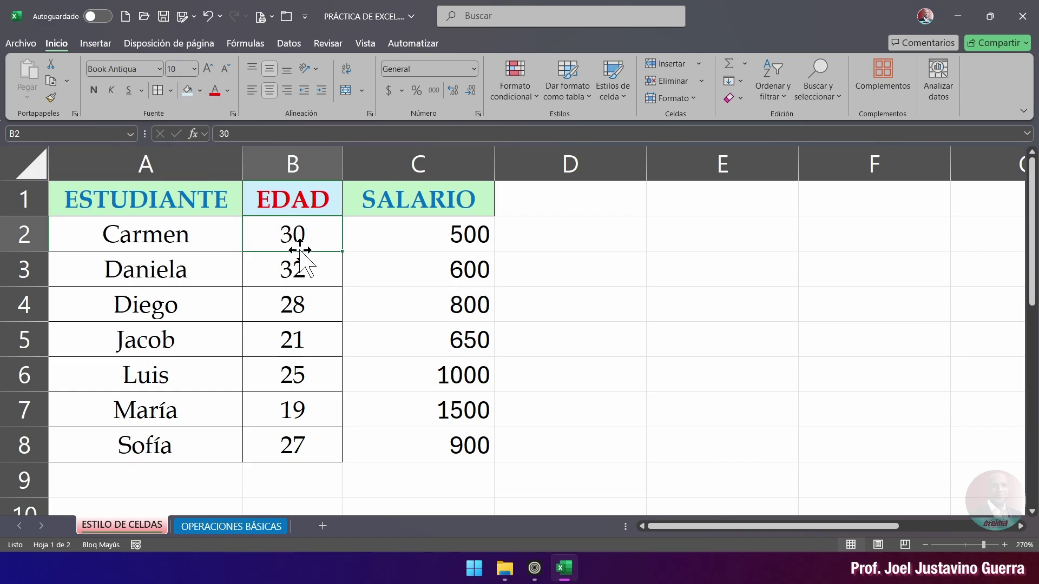
pyautogui.click(54, 101)
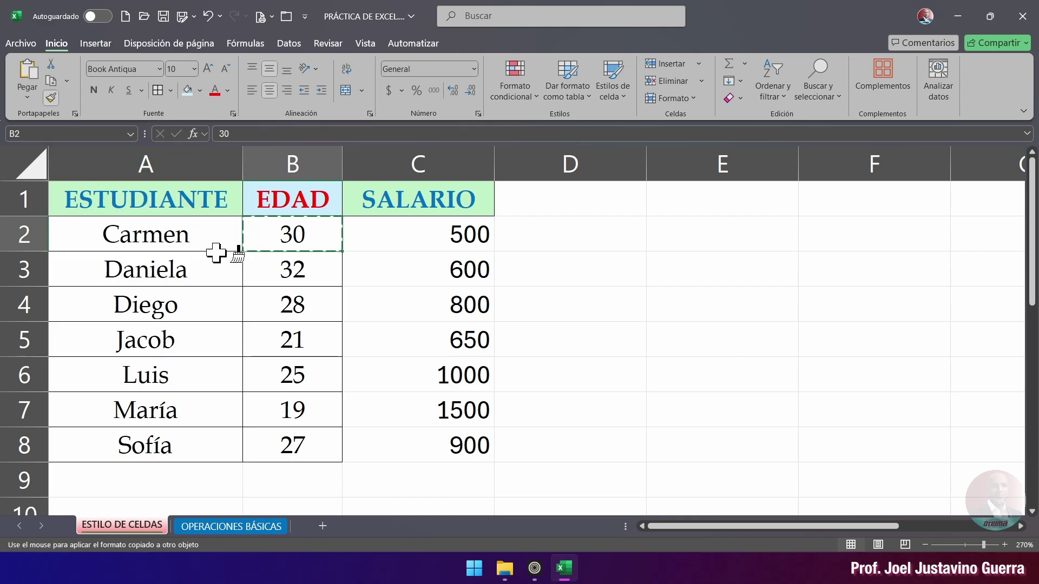
pyautogui.moveTo(420, 232); pyautogui.dragTo(410, 441)
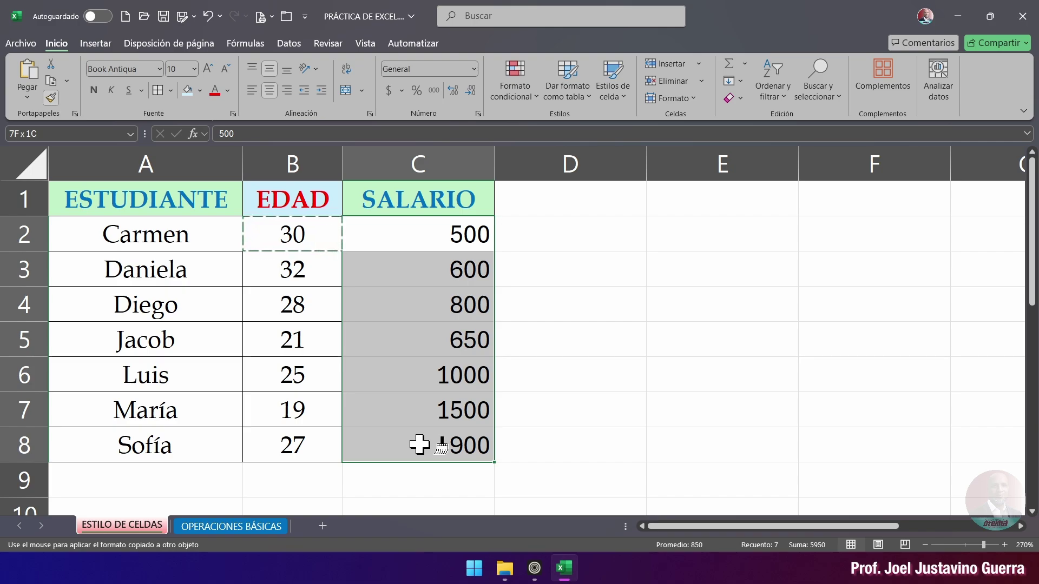
pyautogui.moveTo(421, 445); pyautogui.dragTo(423, 445)
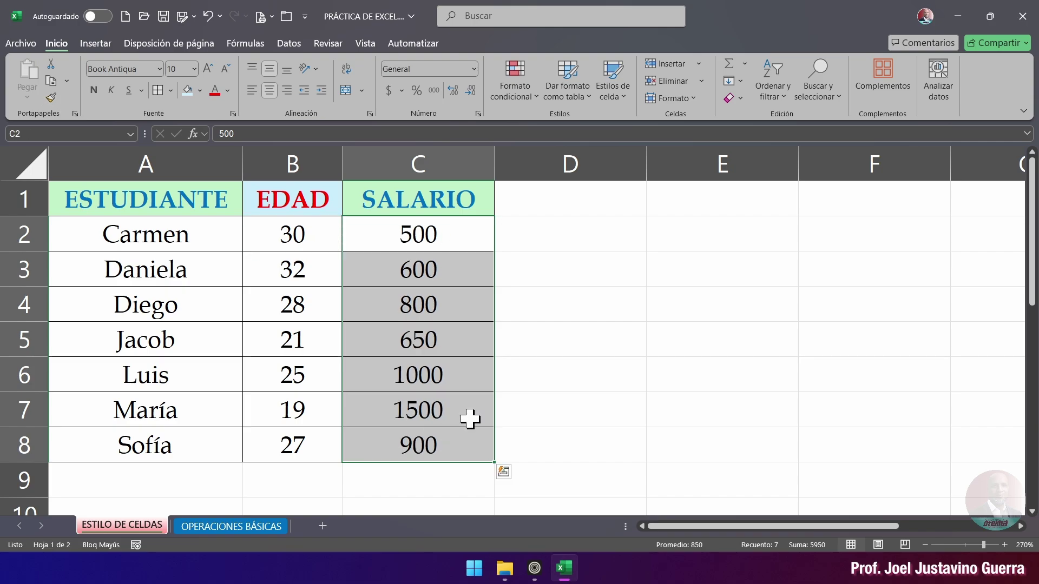
pyautogui.click(589, 356)
# Step: Check the borders of the SALARIO column in the print preview and return to the worksheet
pyautogui.click(438, 234)
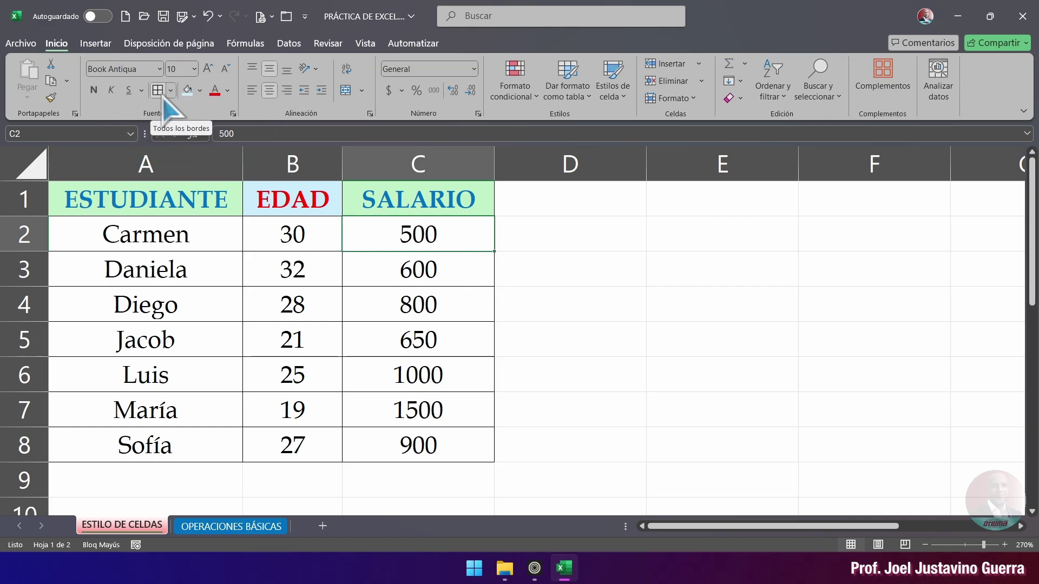
pyautogui.click(597, 361)
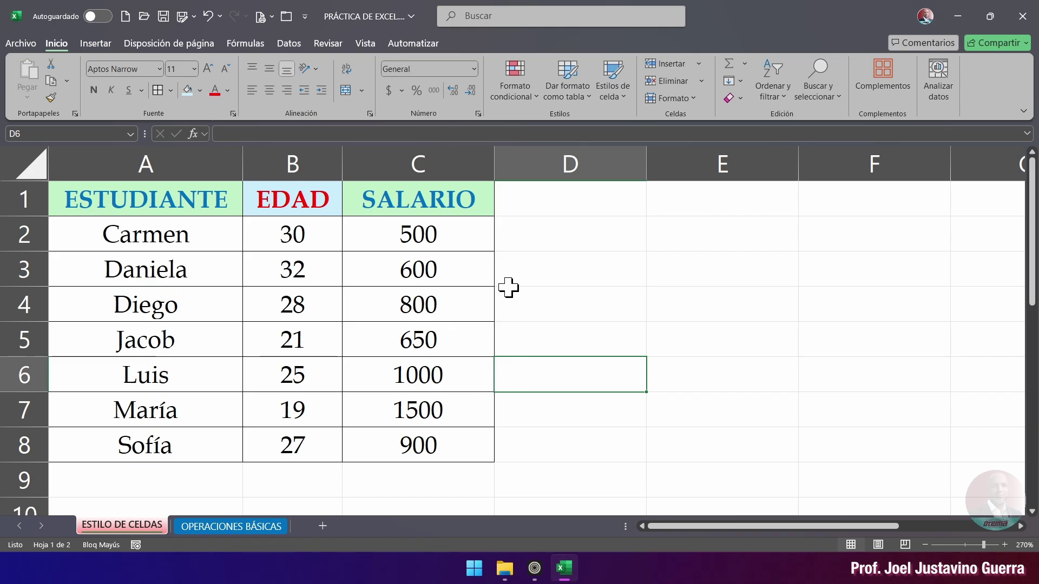
pyautogui.click(260, 17)
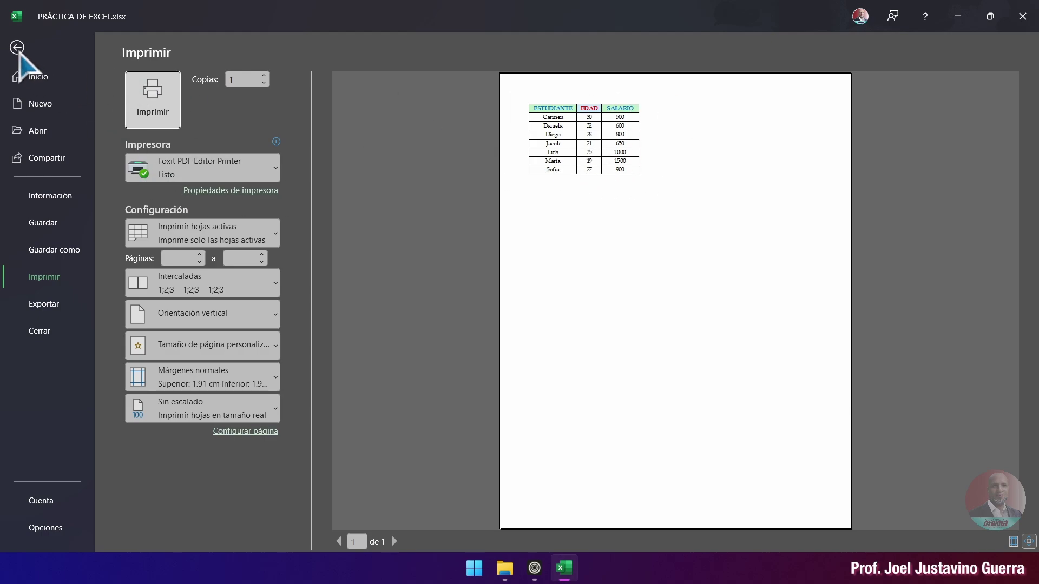
pyautogui.click(17, 47)
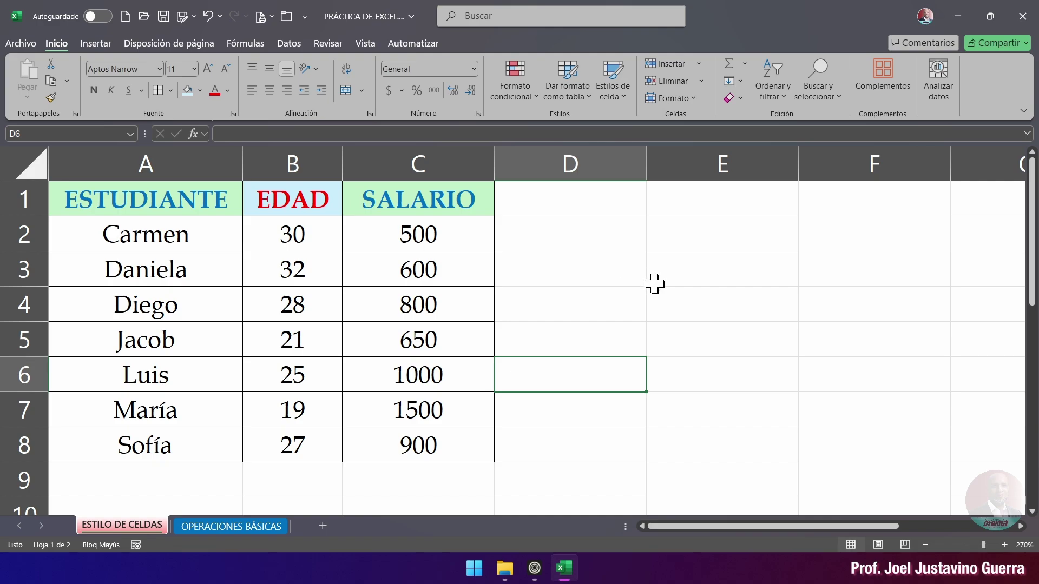
# Step: Fill the student name cells A2 to A8 with the lightest orange theme color
pyautogui.click(568, 281)
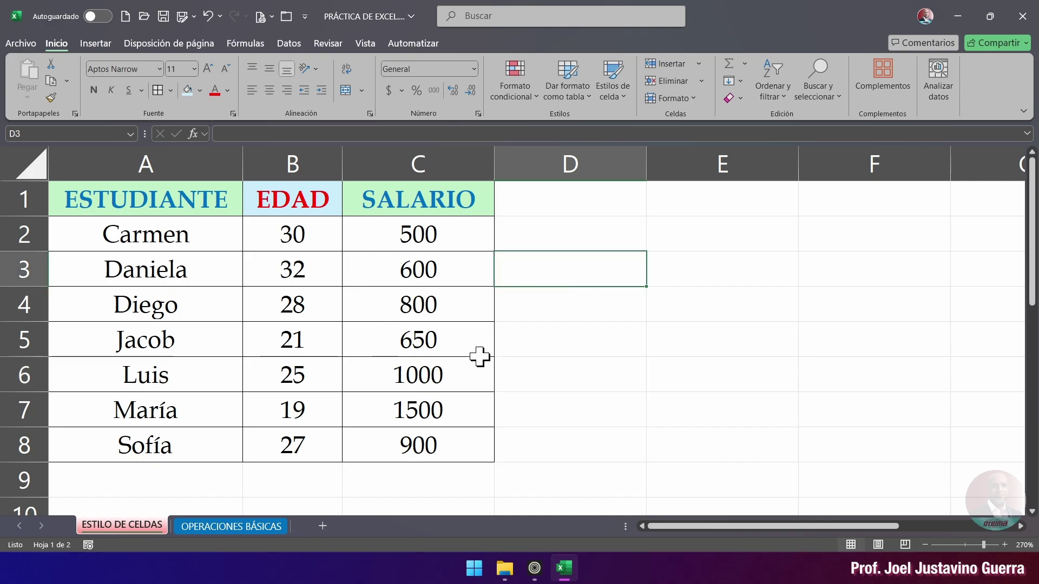
pyautogui.moveTo(147, 234)
pyautogui.mouseDown()
pyautogui.moveTo(144, 423)
pyautogui.moveTo(157, 436)
pyautogui.mouseUp()
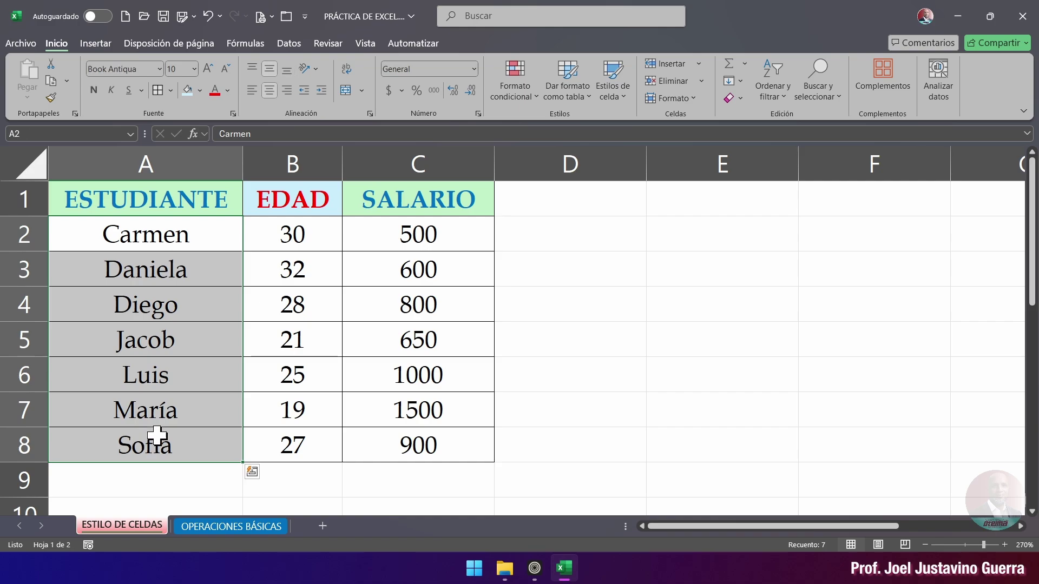
pyautogui.click(200, 90)
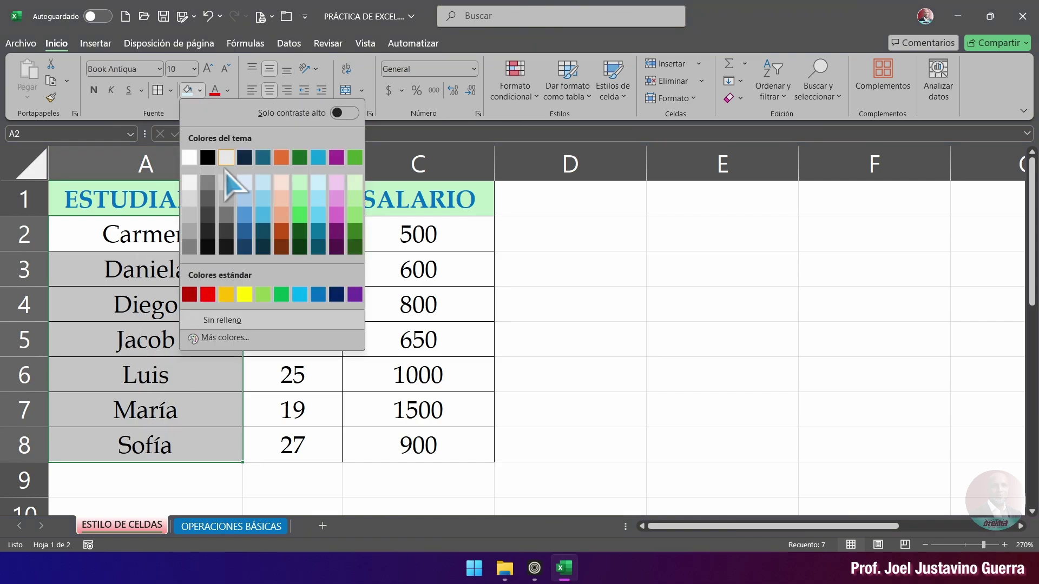
pyautogui.click(285, 182)
pyautogui.click(575, 262)
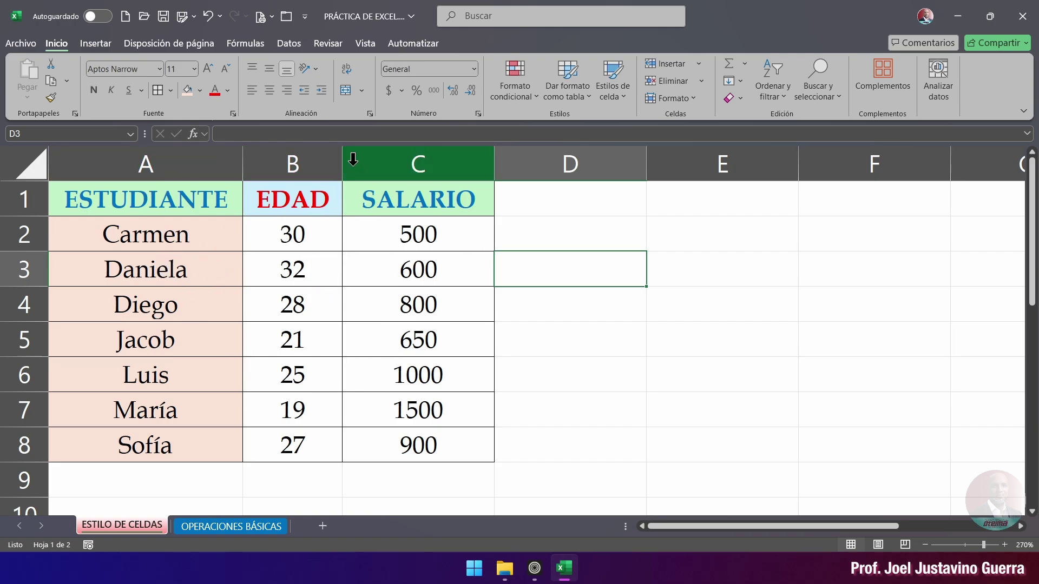
# Step: Widen the EDAD column B freehand, and increase the height of row 2 before undoing the height change
pyautogui.moveTo(344, 163); pyautogui.dragTo(385, 163)
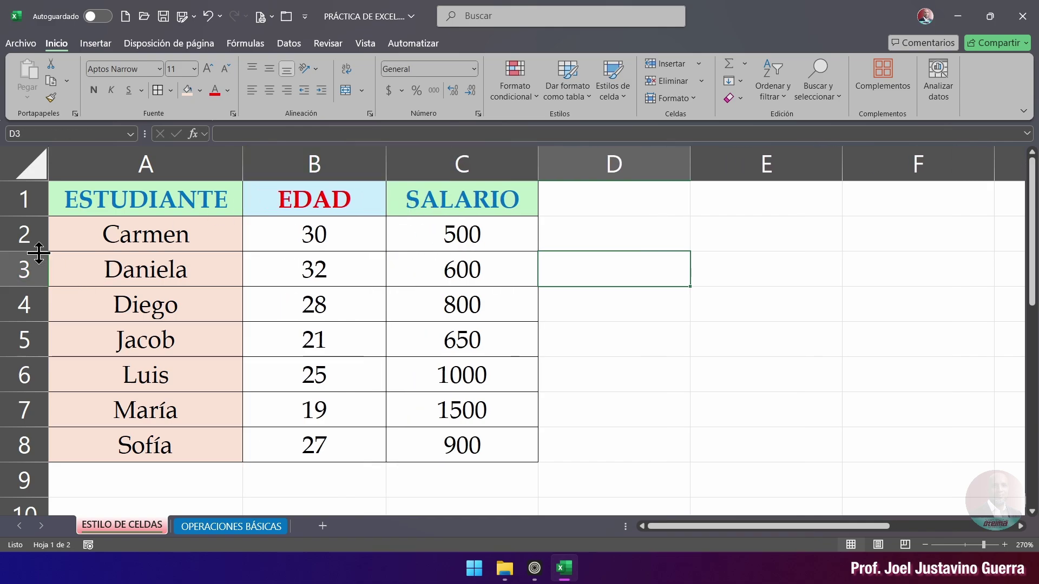
pyautogui.moveTo(32, 251); pyautogui.dragTo(27, 265)
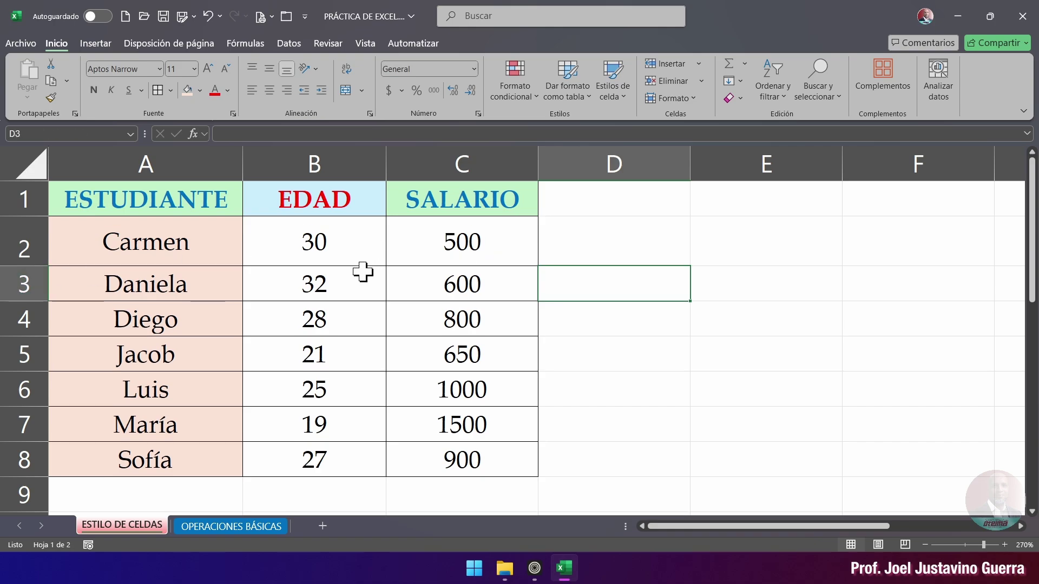
pyautogui.hotkey('ctrl', 'z')
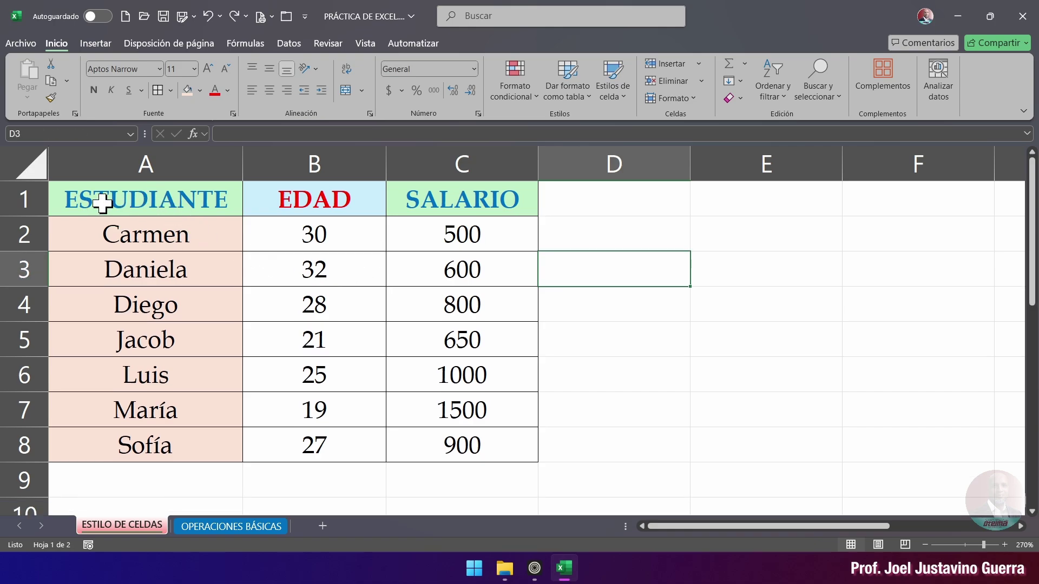
# Step: Select the whole table A1:C8 and set its column width to 1
pyautogui.click(192, 174)
pyautogui.moveTo(193, 174); pyautogui.dragTo(487, 178)
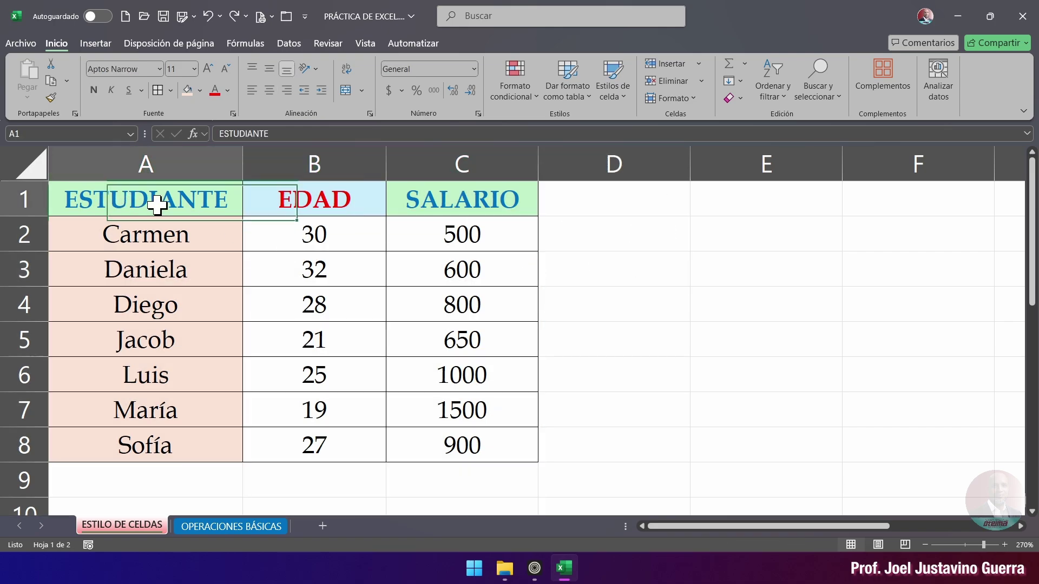
pyautogui.moveTo(157, 202); pyautogui.dragTo(487, 424)
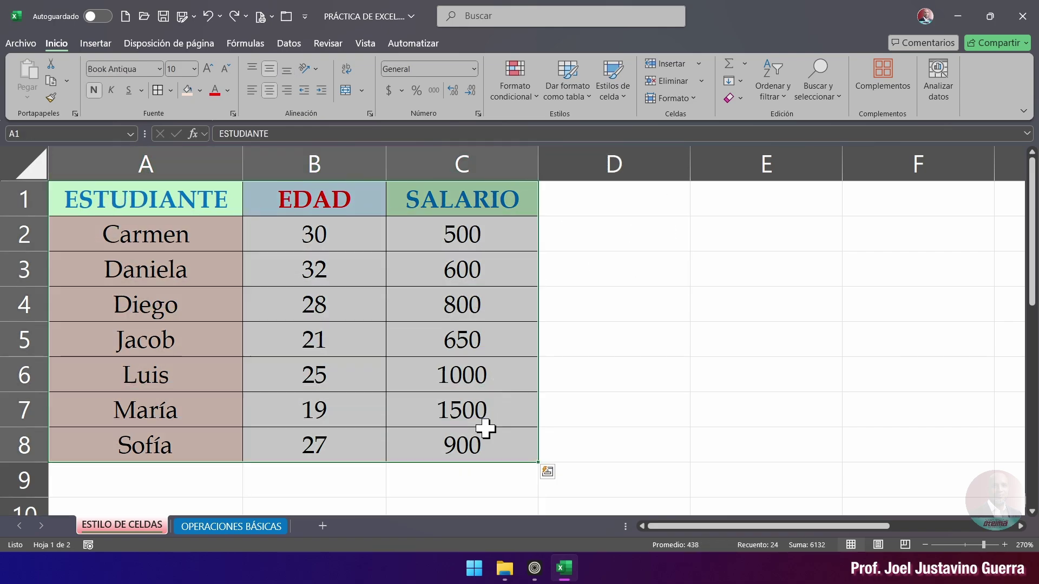
pyautogui.click(691, 100)
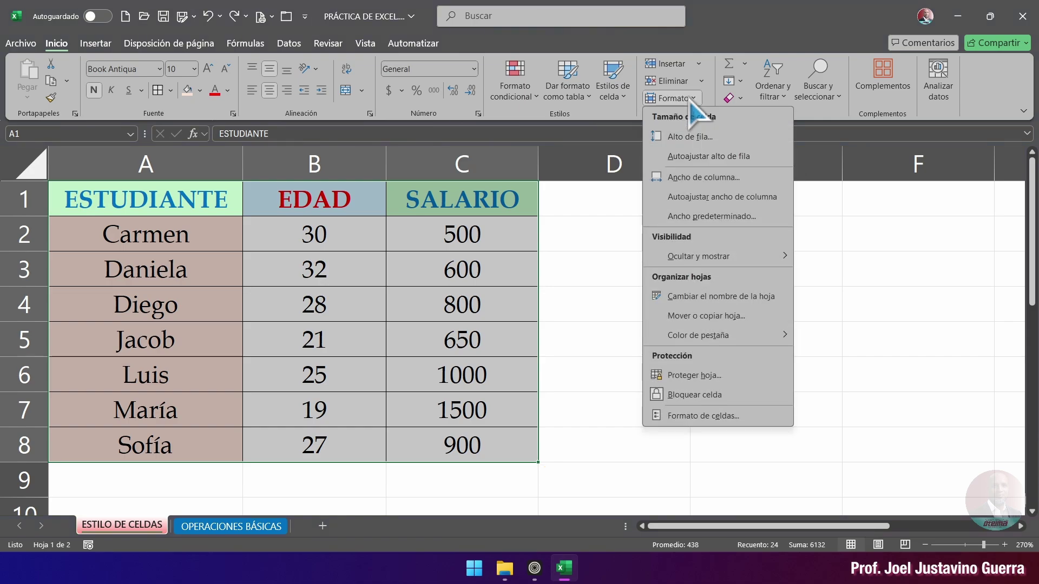
pyautogui.click(702, 178)
pyautogui.moveTo(585, 200); pyautogui.dragTo(624, 208)
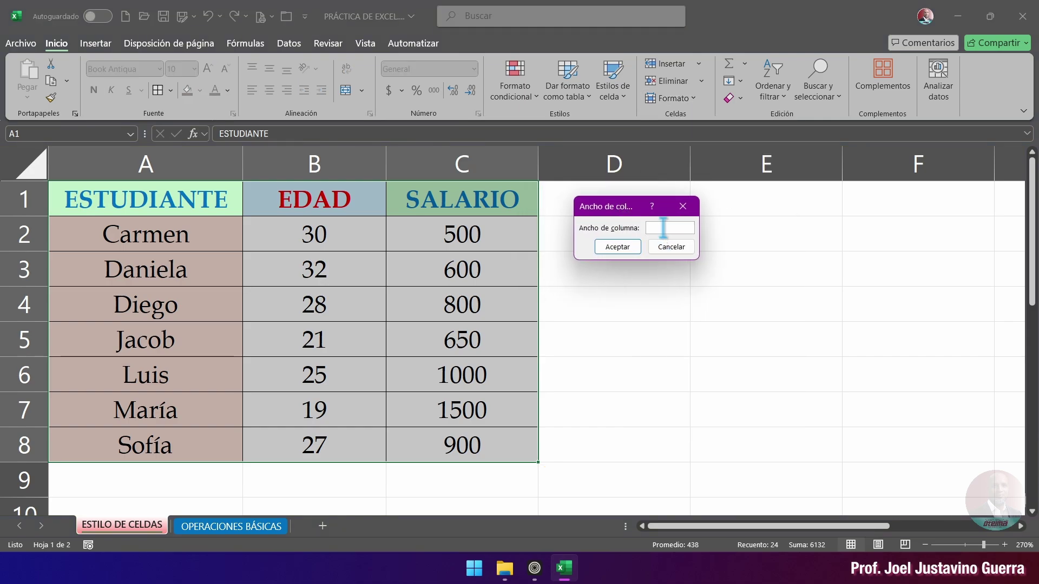
pyautogui.write('1')
pyautogui.click(625, 249)
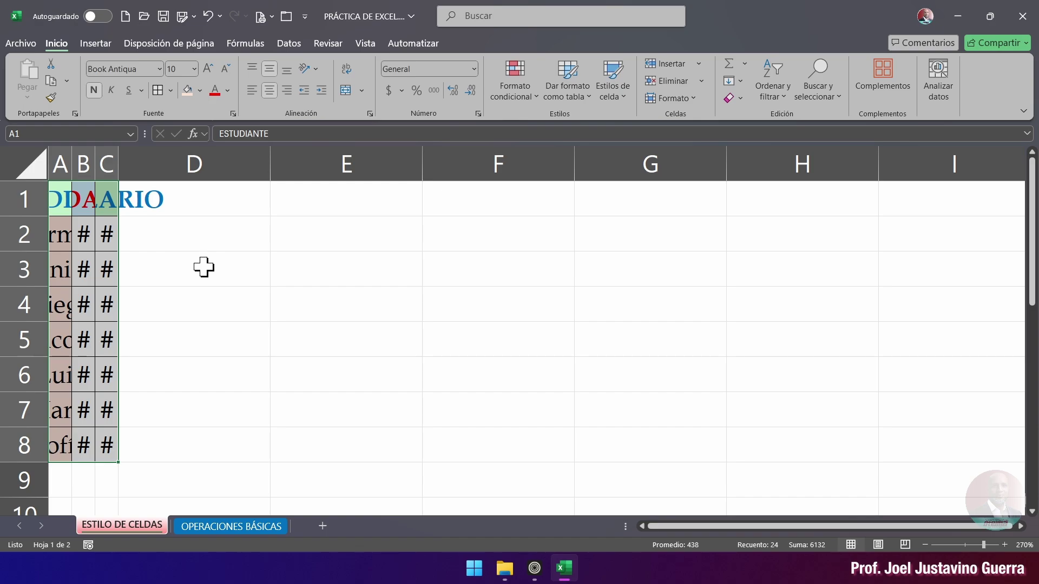
# Step: Set the column width of the selected table A1:C8 to 5
pyautogui.click(691, 99)
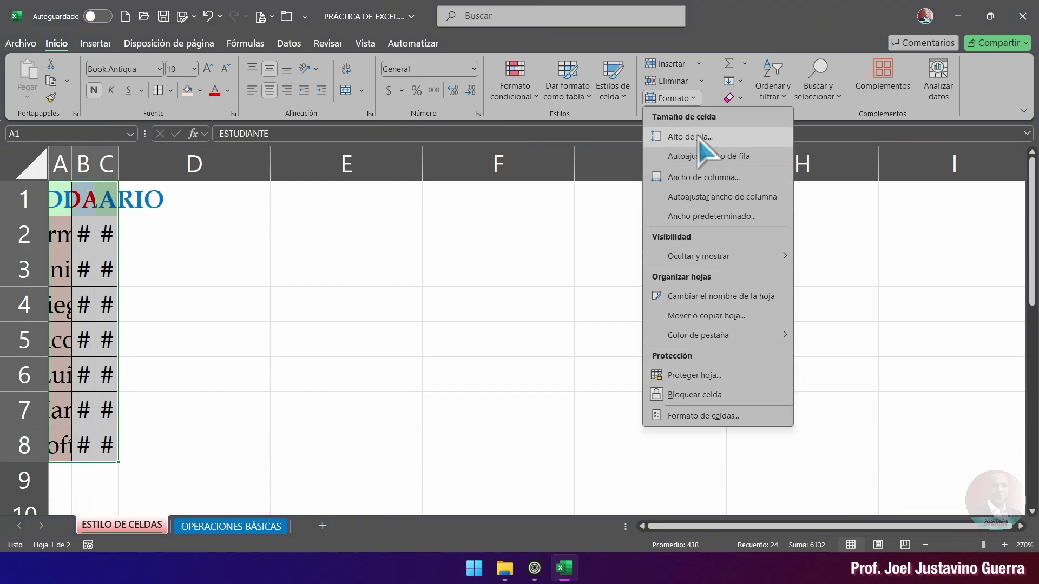
pyautogui.click(704, 179)
pyautogui.write('5')
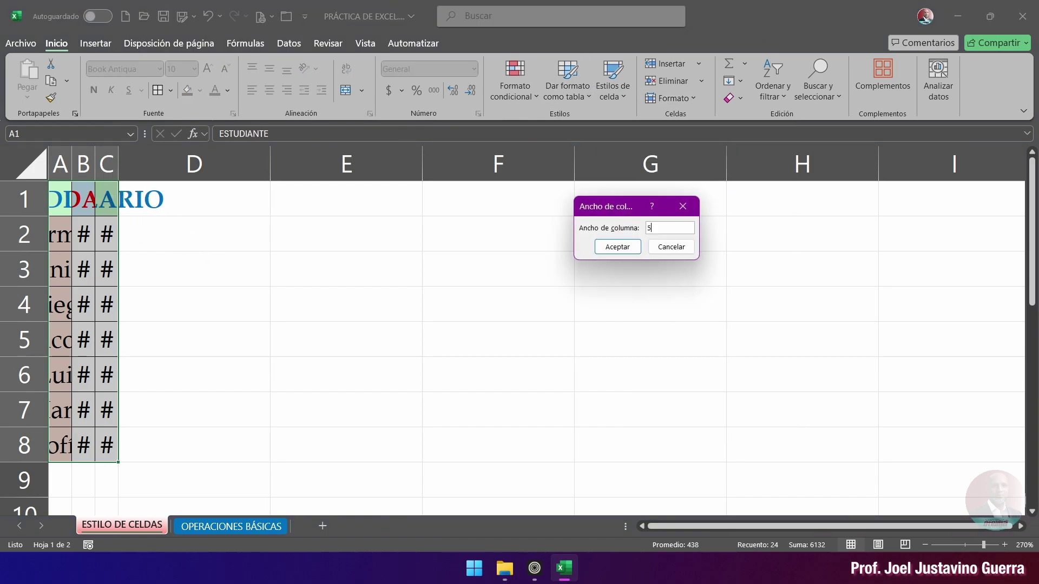
pyautogui.click(618, 250)
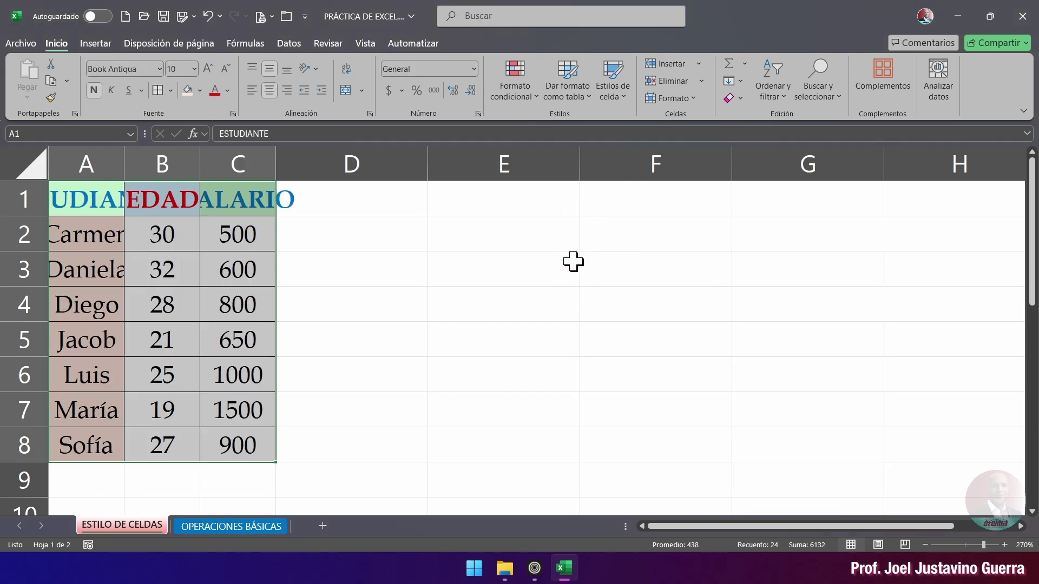
# Step: Increase the column width of the selected table A1:C8 to 10
pyautogui.click(692, 100)
pyautogui.click(703, 178)
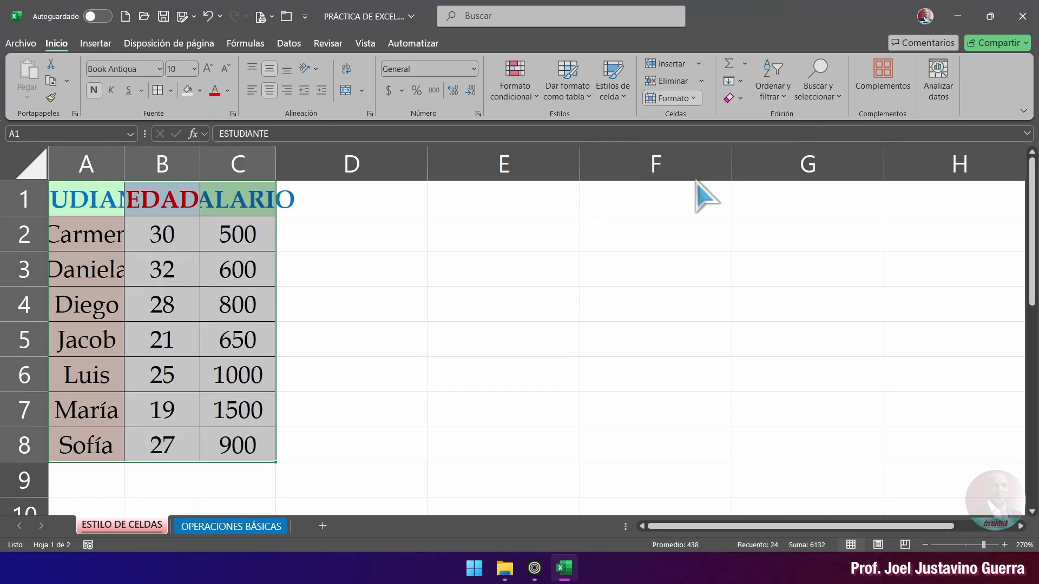
pyautogui.write('10')
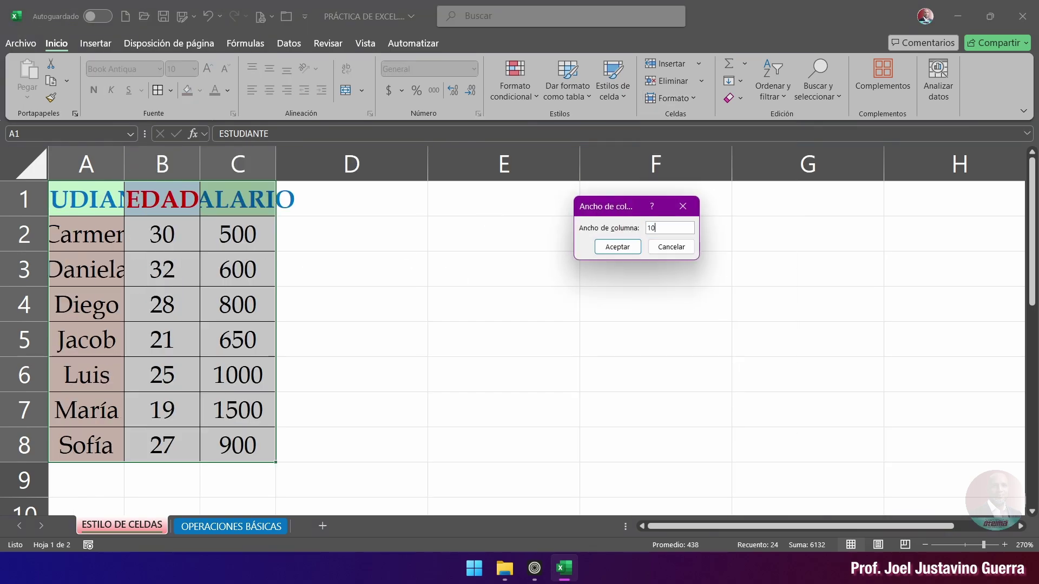
pyautogui.click(622, 247)
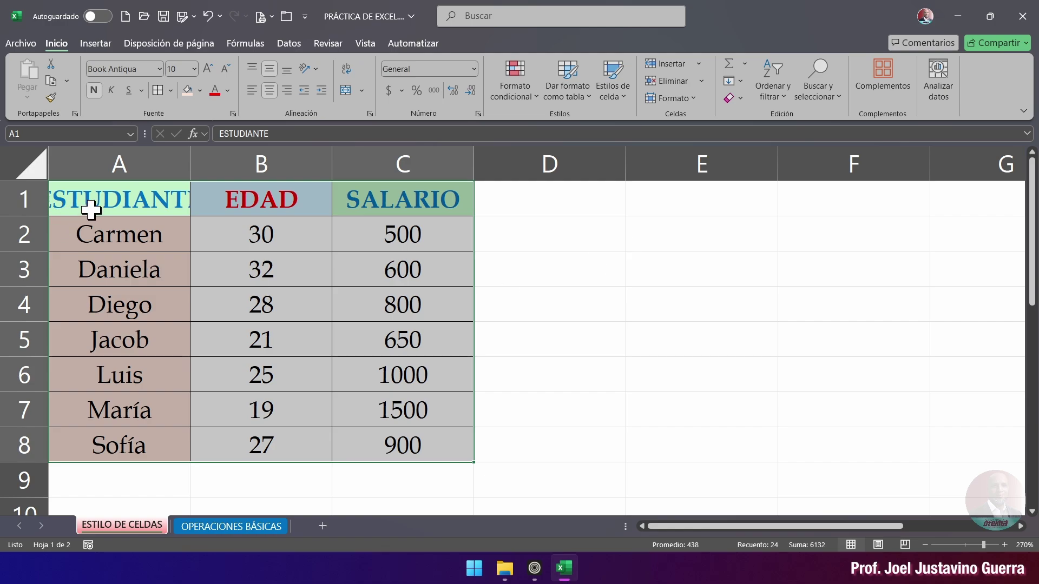
# Step: Set the width of the table's columns A to C to 15 and deselect the table
pyautogui.click(679, 99)
pyautogui.click(703, 177)
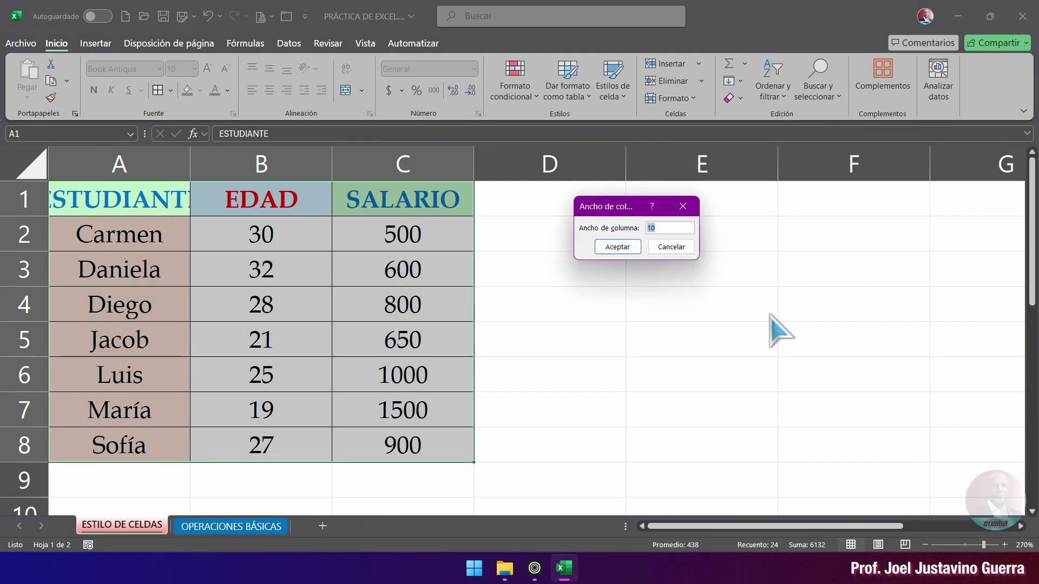
pyautogui.write('15')
pyautogui.click(616, 248)
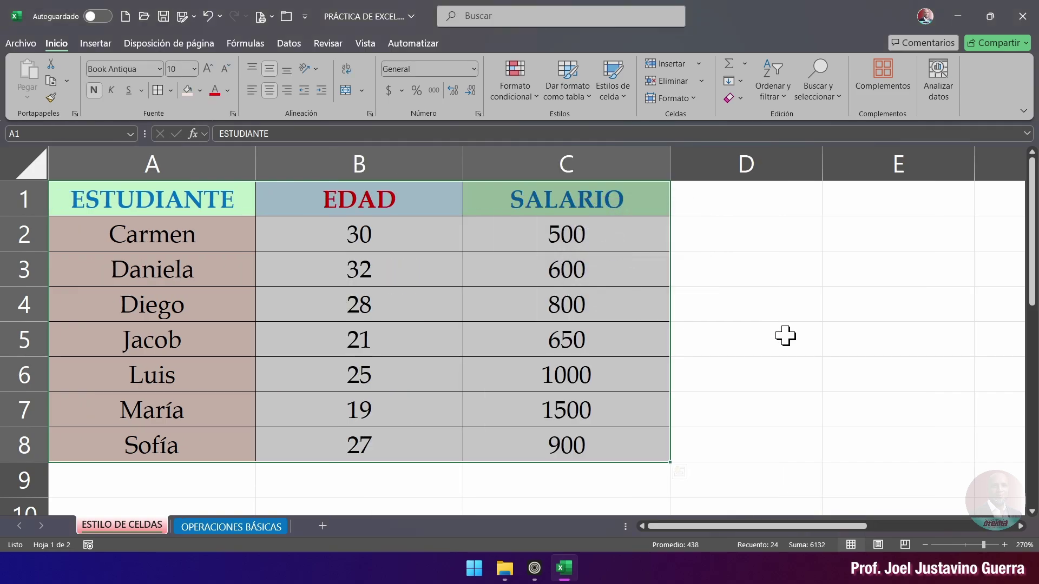
pyautogui.click(787, 314)
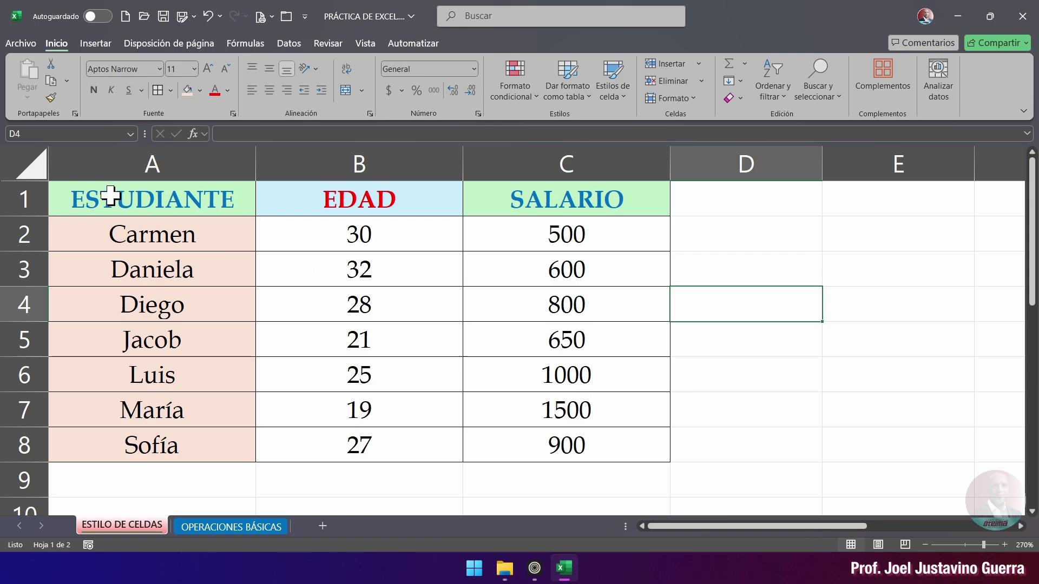
# Step: AutoFit the column width of the table range A1:C8 to its contents
pyautogui.moveTo(111, 196); pyautogui.dragTo(568, 444)
pyautogui.click(677, 98)
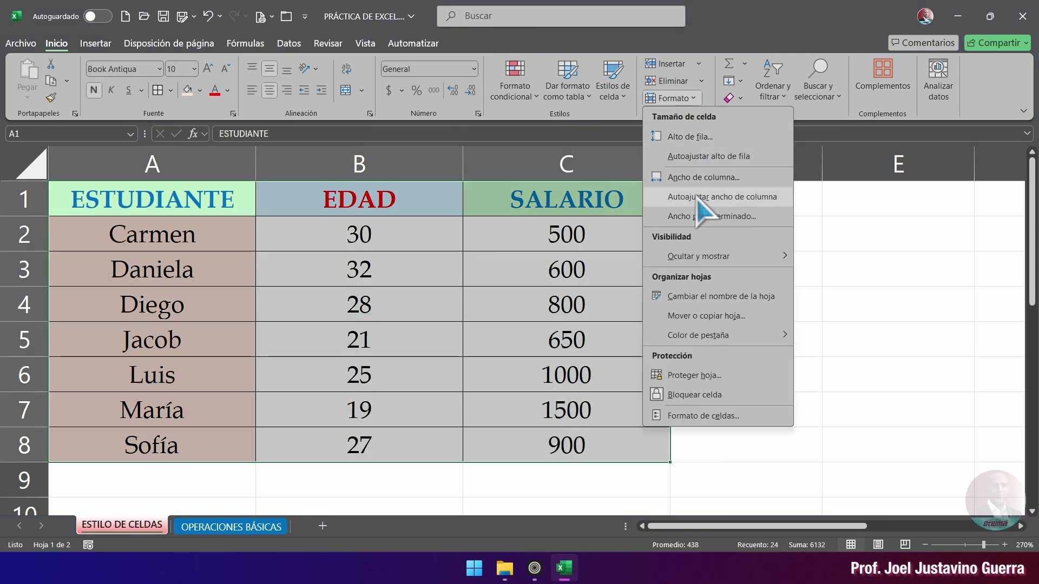
pyautogui.click(717, 203)
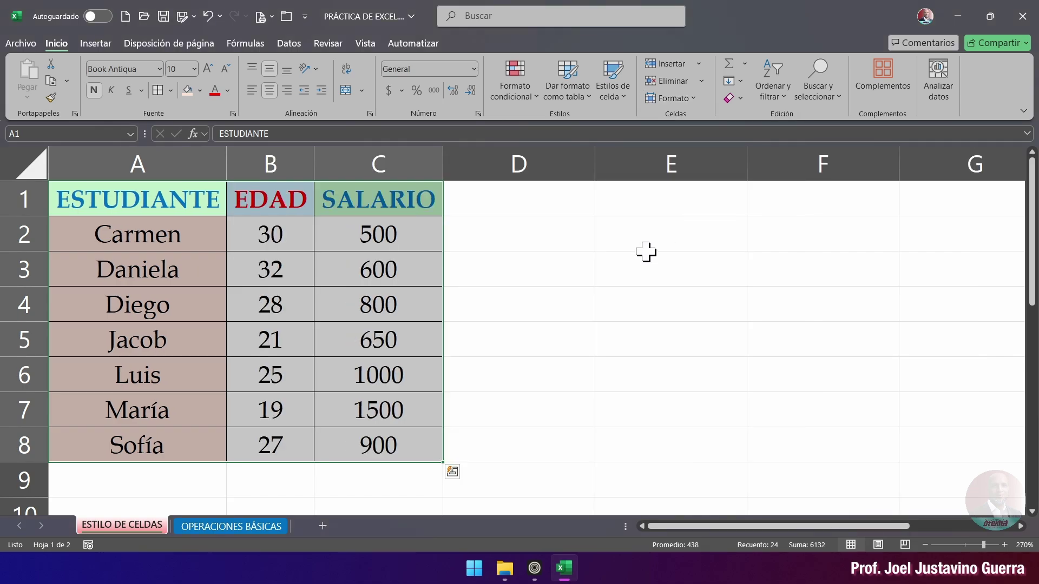
pyautogui.click(647, 259)
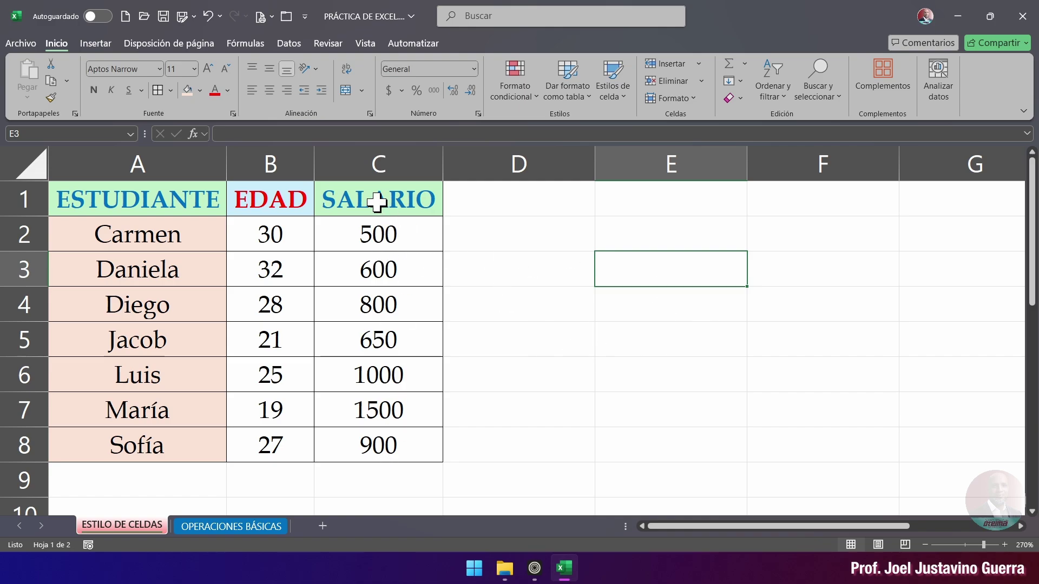
# Step: Copy the SALARIO column C1:C8 and paste it into column D starting at D1
pyautogui.moveTo(389, 204); pyautogui.dragTo(393, 441)
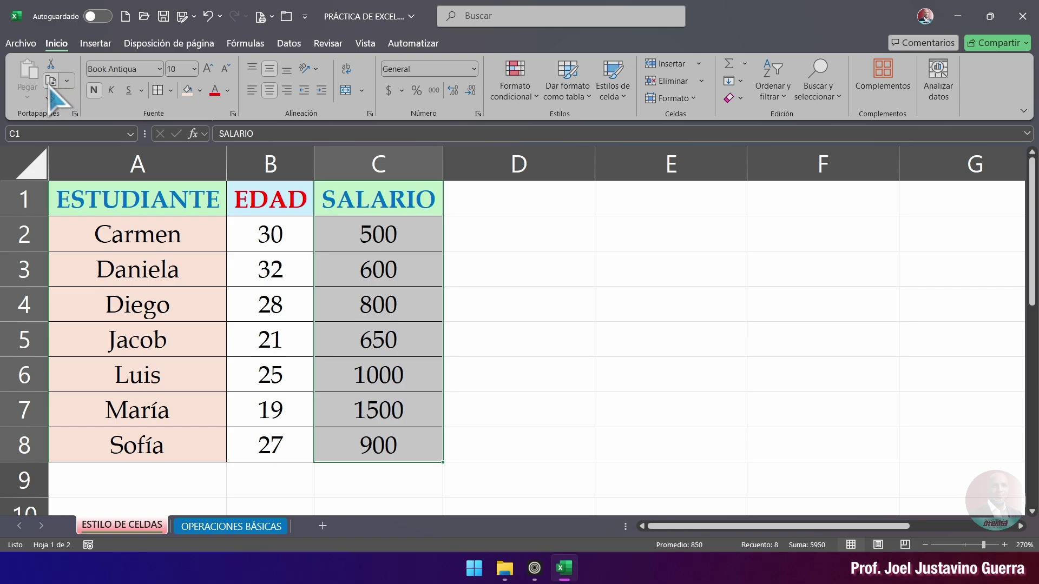
pyautogui.hotkey('ctrl', 'q')
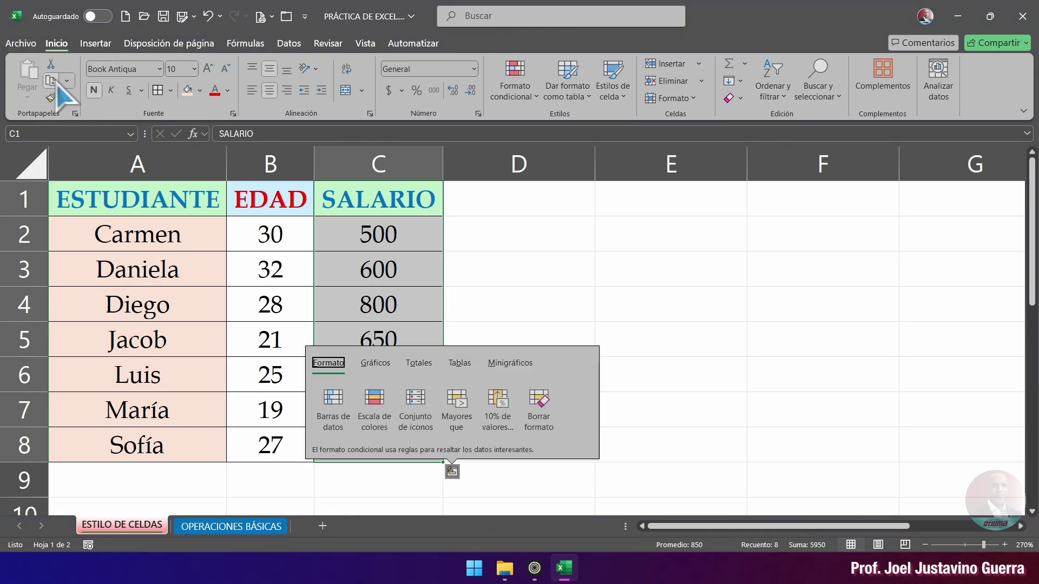
pyautogui.press('Escape')
pyautogui.click(53, 84)
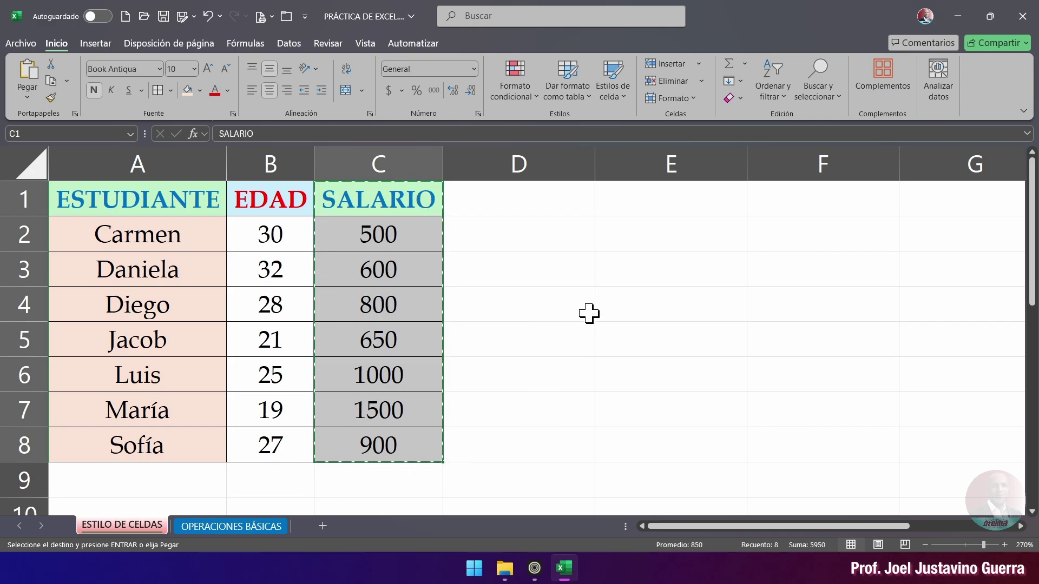
pyautogui.click(541, 200)
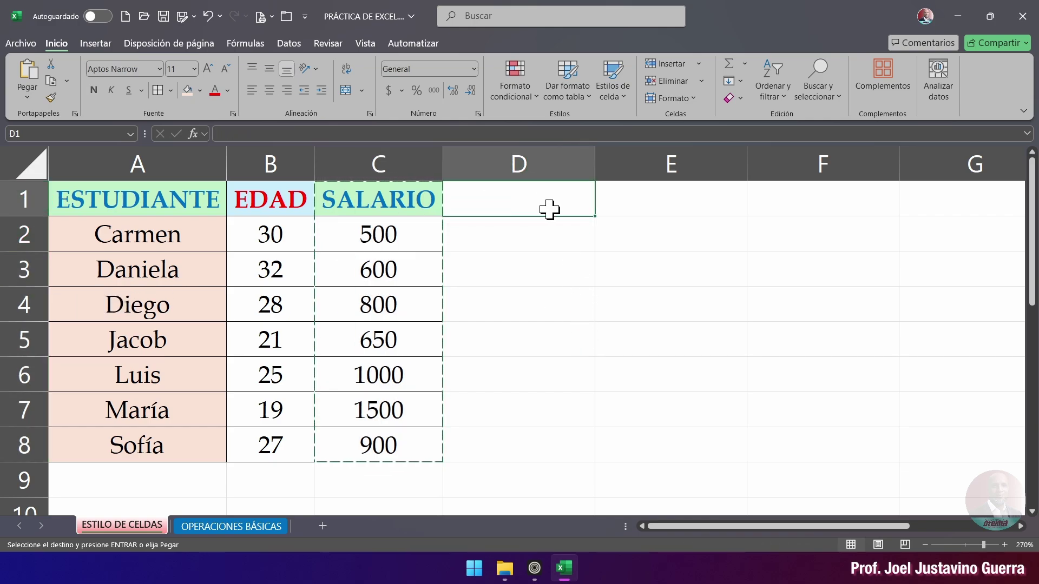
pyautogui.click(30, 73)
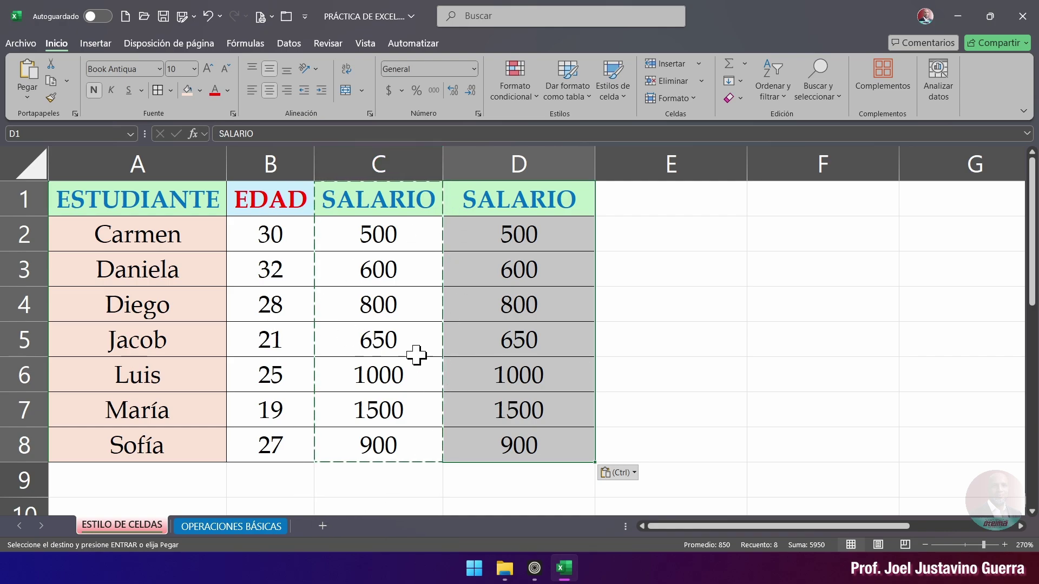
# Step: Paste the copied SALARIO column into columns E and F from row 1 and end copy mode
pyautogui.click(654, 200)
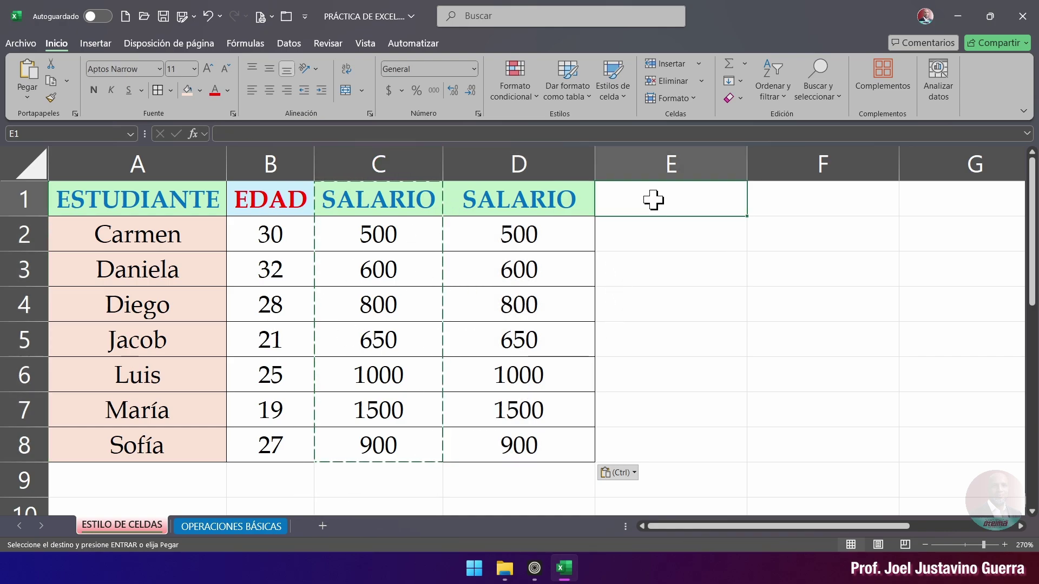
pyautogui.click(28, 73)
pyautogui.click(805, 203)
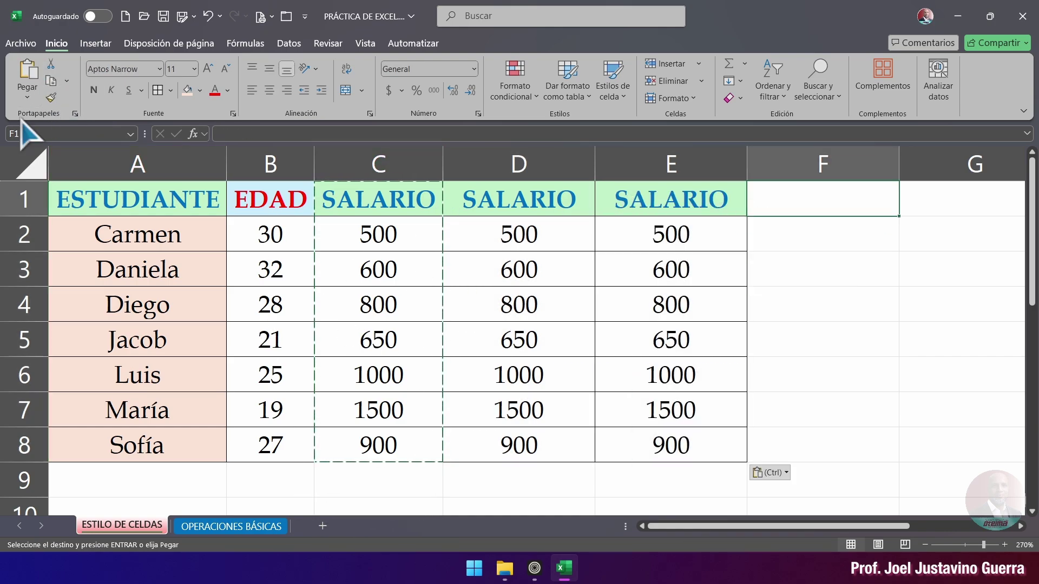
pyautogui.click(39, 73)
pyautogui.click(624, 473)
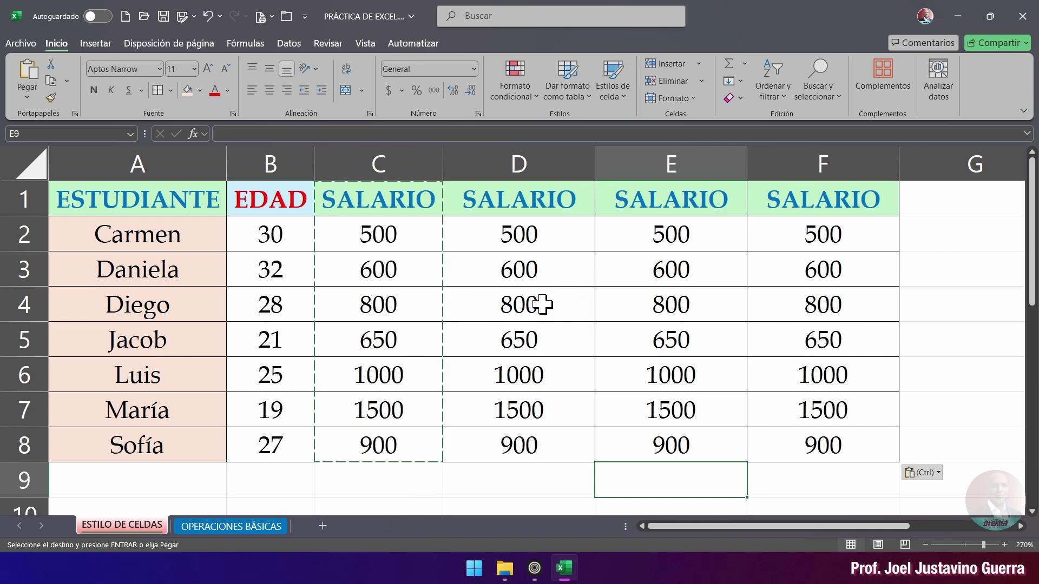
pyautogui.press('Escape')
pyautogui.click(926, 346)
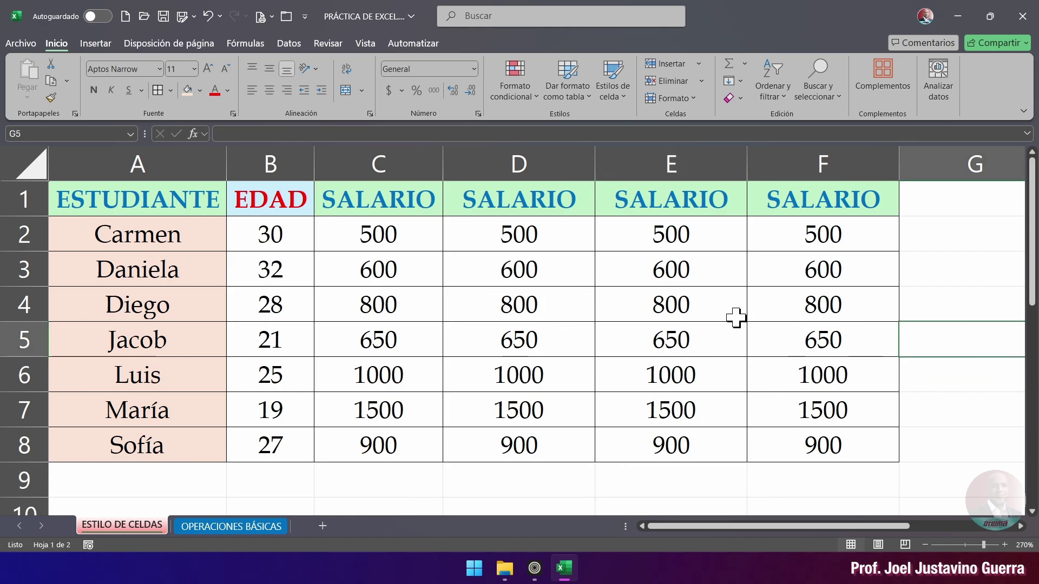
# Step: Replace the SALARIO headings in C1 and D1 with ENERO and FEBRERO
pyautogui.click(544, 207)
pyautogui.click(406, 196)
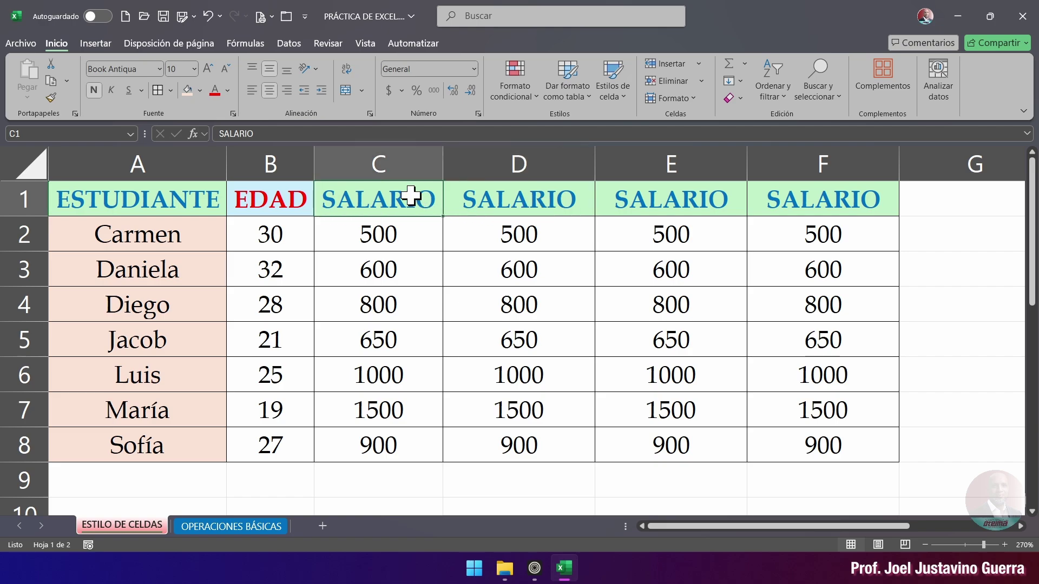
pyautogui.press('capslock')
pyautogui.write('ENERO')
pyautogui.press('Tab')
pyautogui.write('FEBRE')
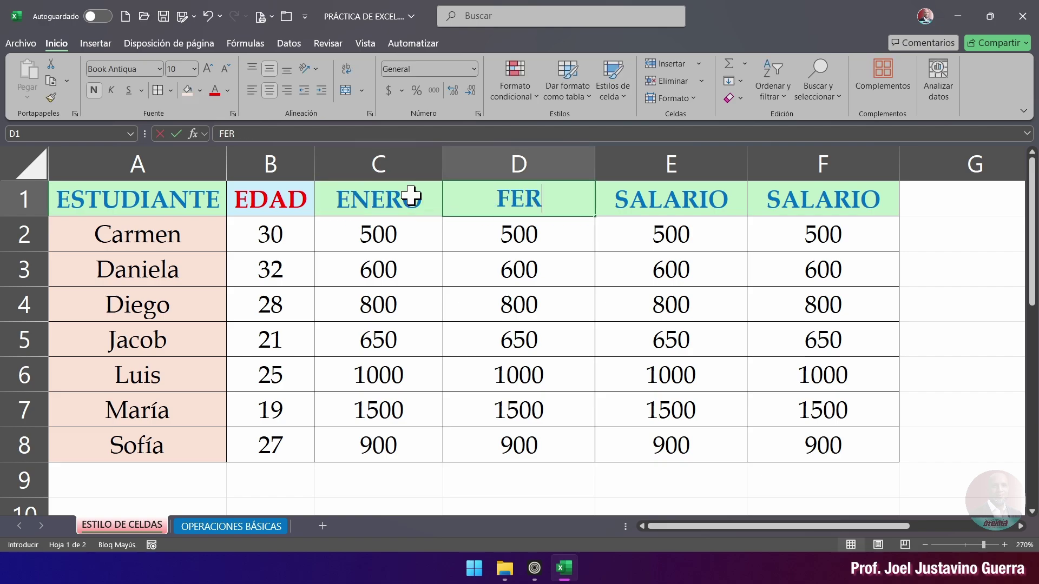
pyautogui.press('BackSpace')
pyautogui.press('BackSpace')
pyautogui.write('RERO')
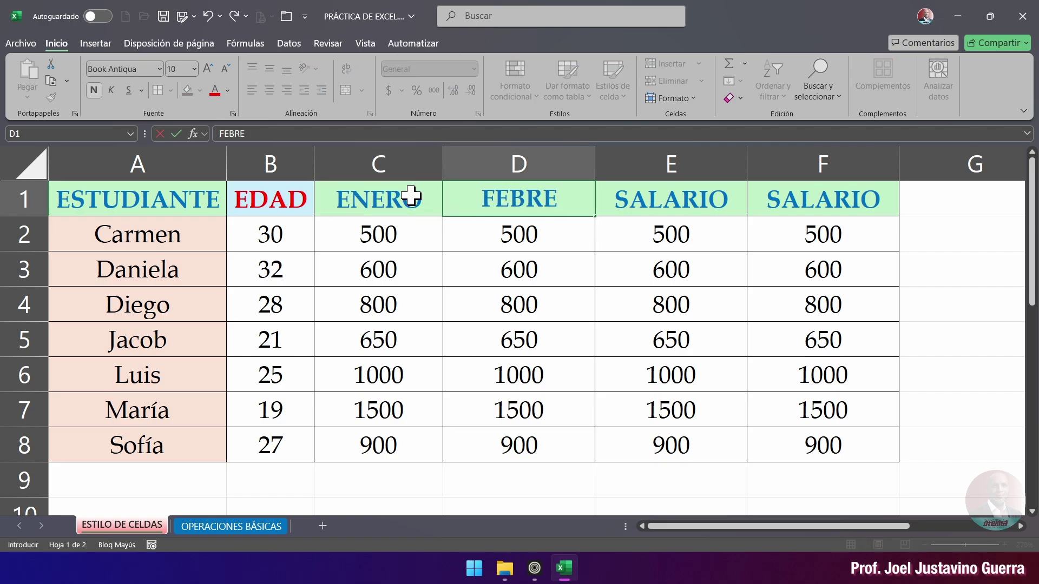
pyautogui.press('Tab')
# Step: Replace the SALARIO headings in E1 and F1 with MARZO and ABRIL
pyautogui.write('MARZO')
pyautogui.press('Tab')
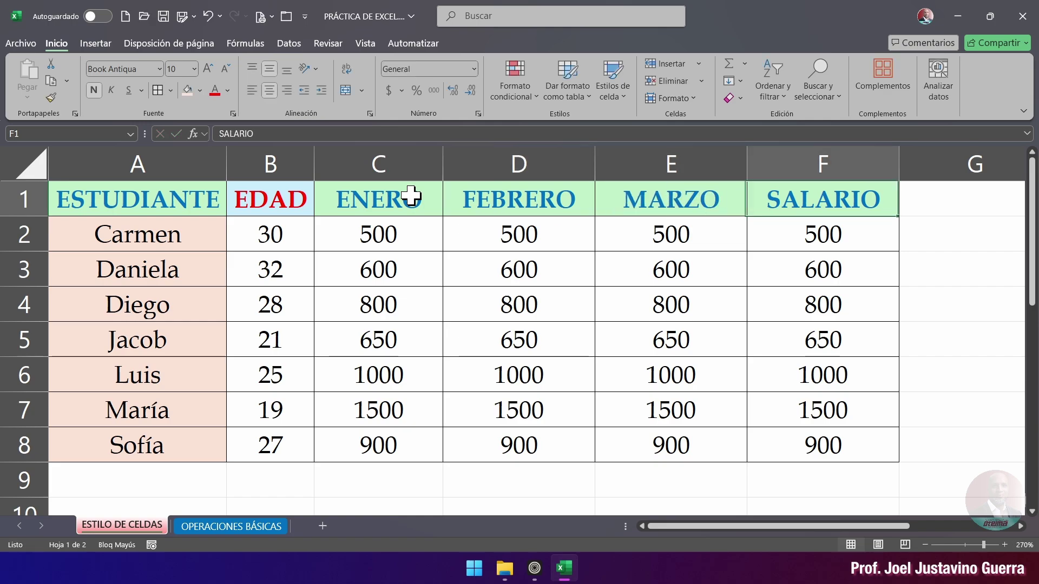
pyautogui.write('ABRIL')
pyautogui.moveTo(950, 306); pyautogui.dragTo(950, 338)
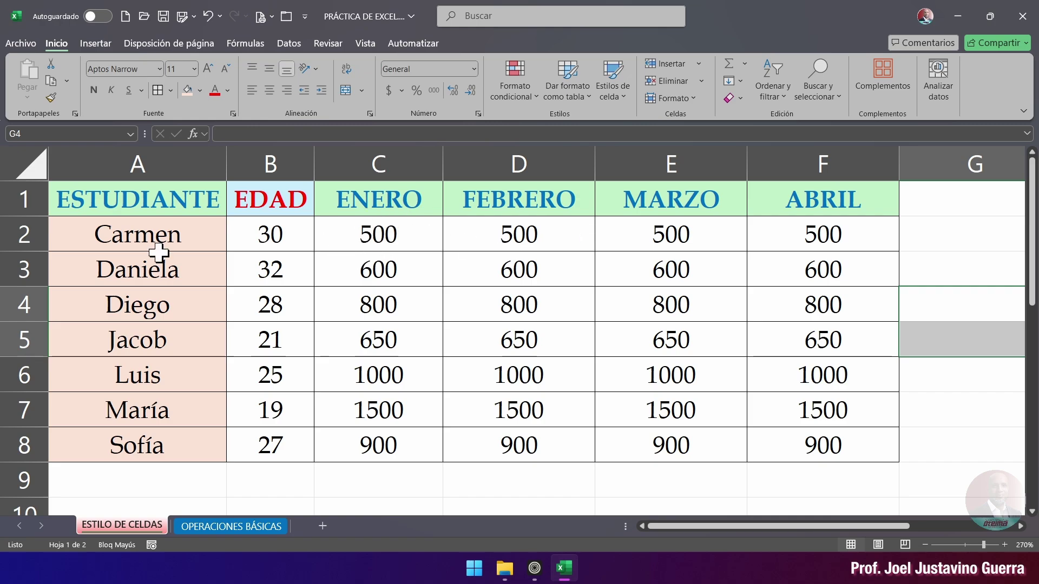
# Step: Change the ESTUDIANTE heading in A1 to VENDEDOR
pyautogui.click(145, 192)
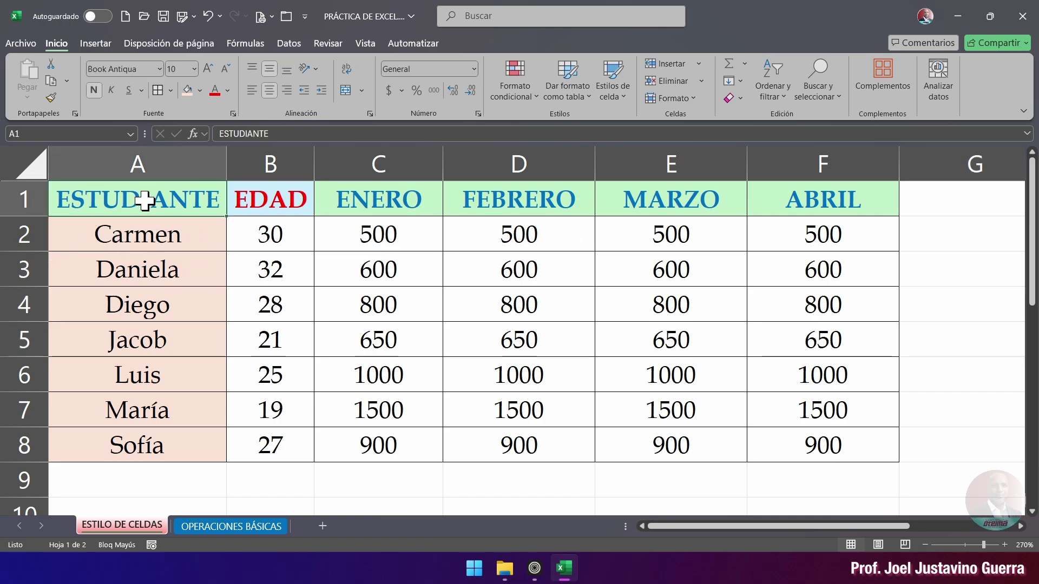
pyautogui.write('VENDEDOR')
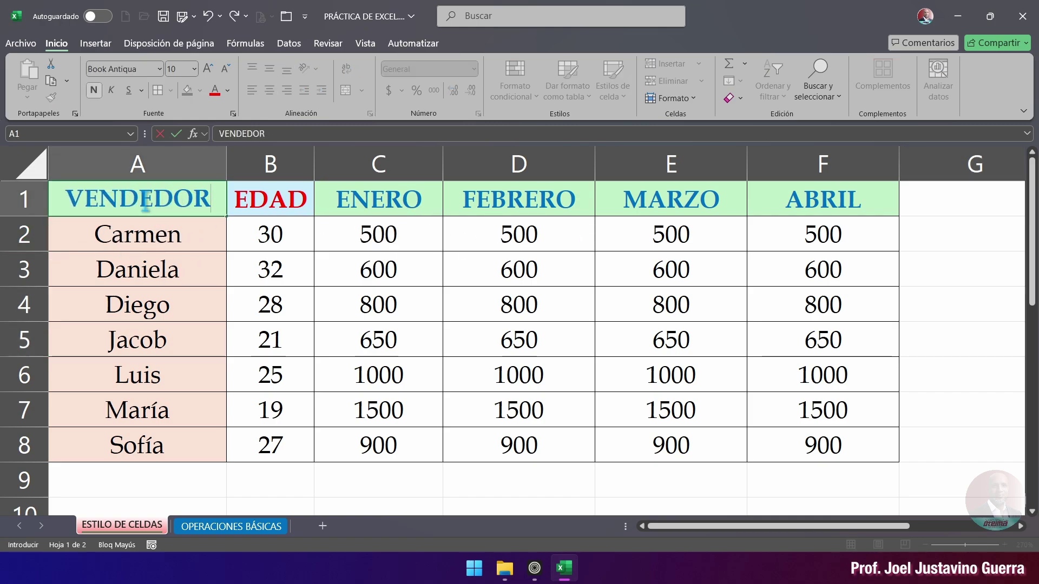
pyautogui.click(404, 489)
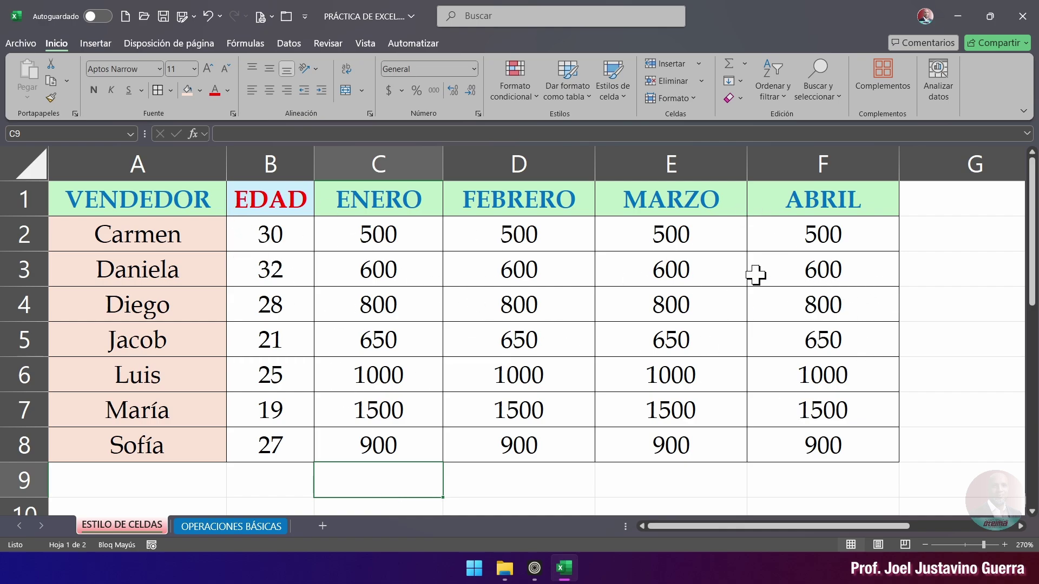
# Step: Give the FEBRERO and ABRIL heading cells, D1 and F1, a light purple fill
pyautogui.click(507, 200)
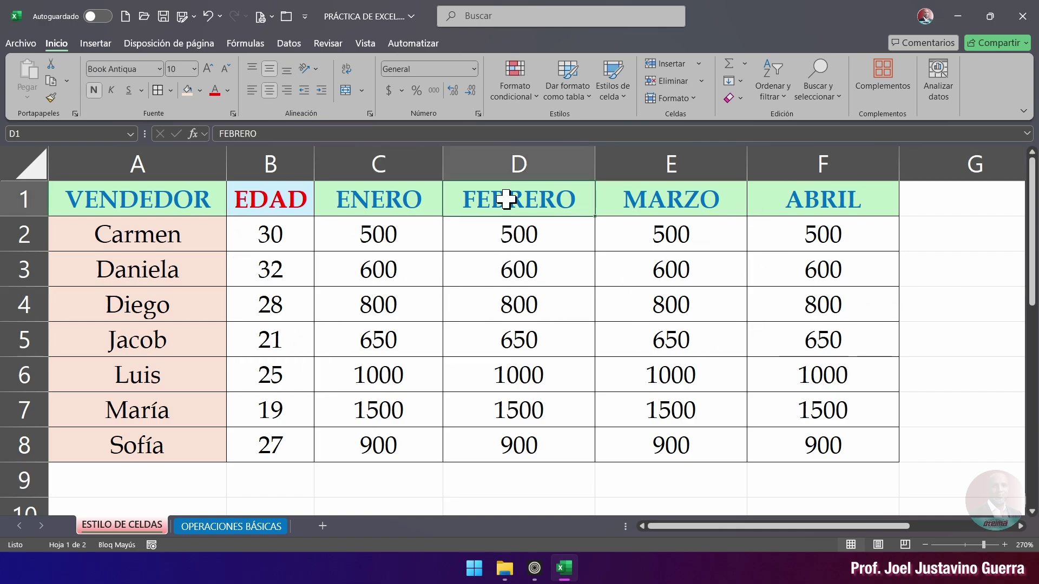
pyautogui.click(200, 90)
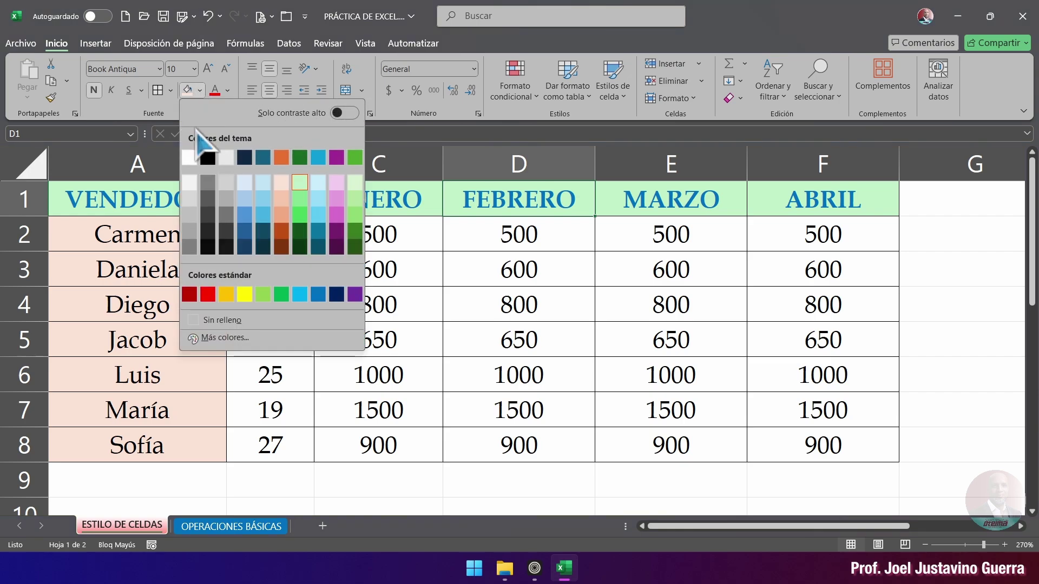
pyautogui.click(331, 198)
pyautogui.click(652, 201)
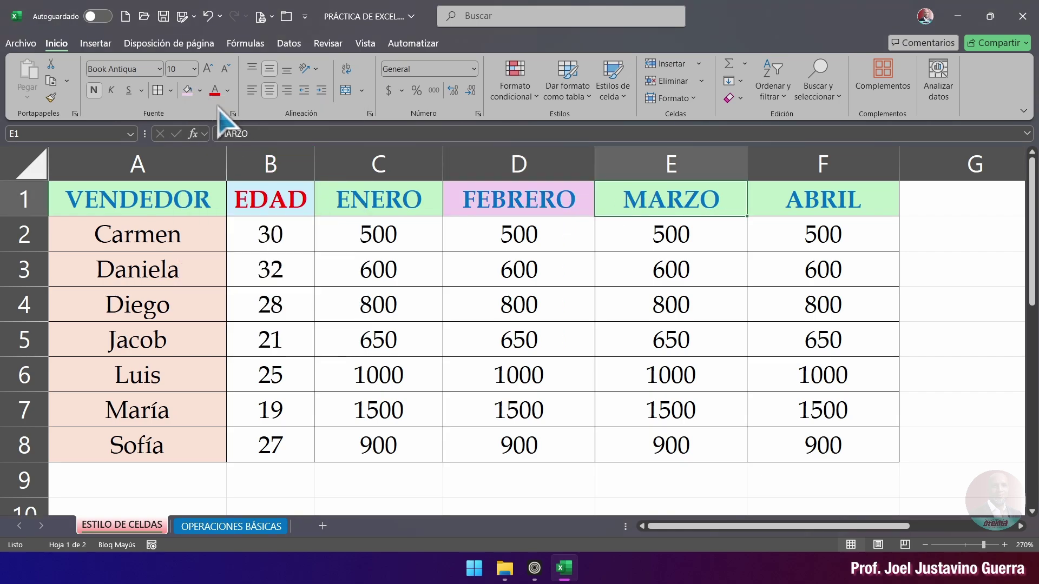
pyautogui.click(802, 211)
pyautogui.click(187, 90)
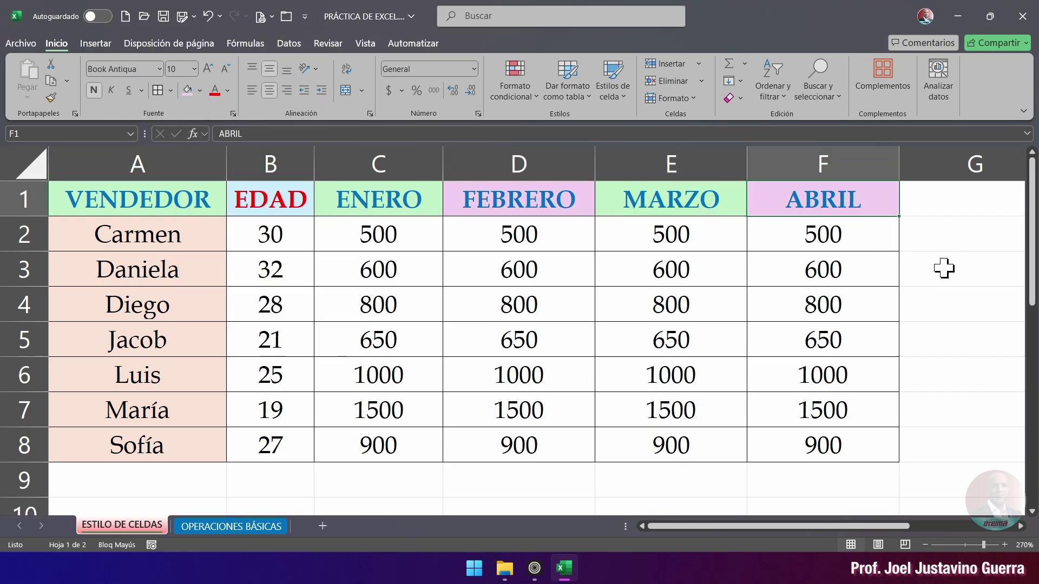
pyautogui.click(943, 269)
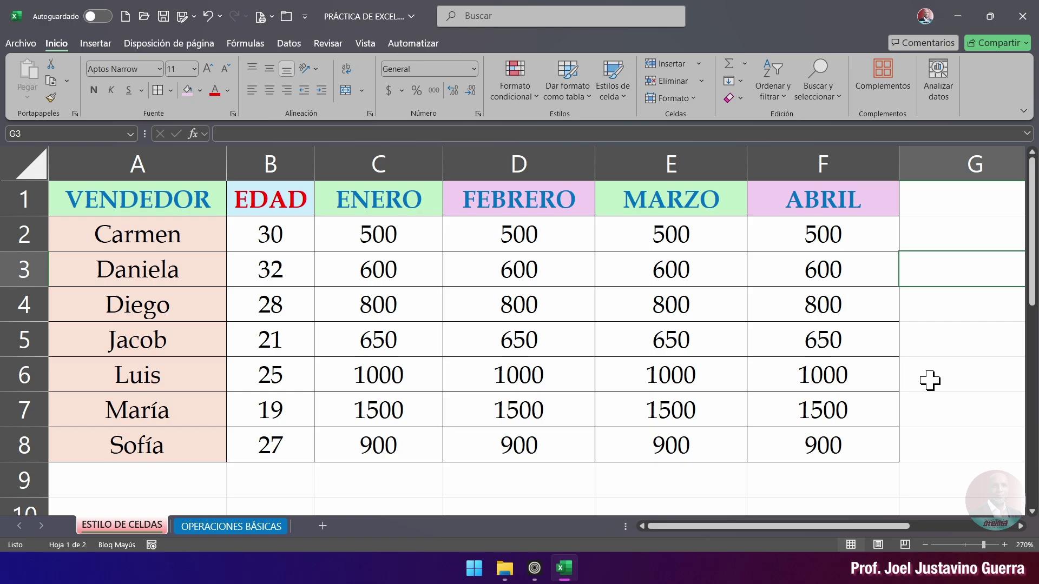
pyautogui.press('capslock')
pyautogui.press('Down')
pyautogui.press('Down')
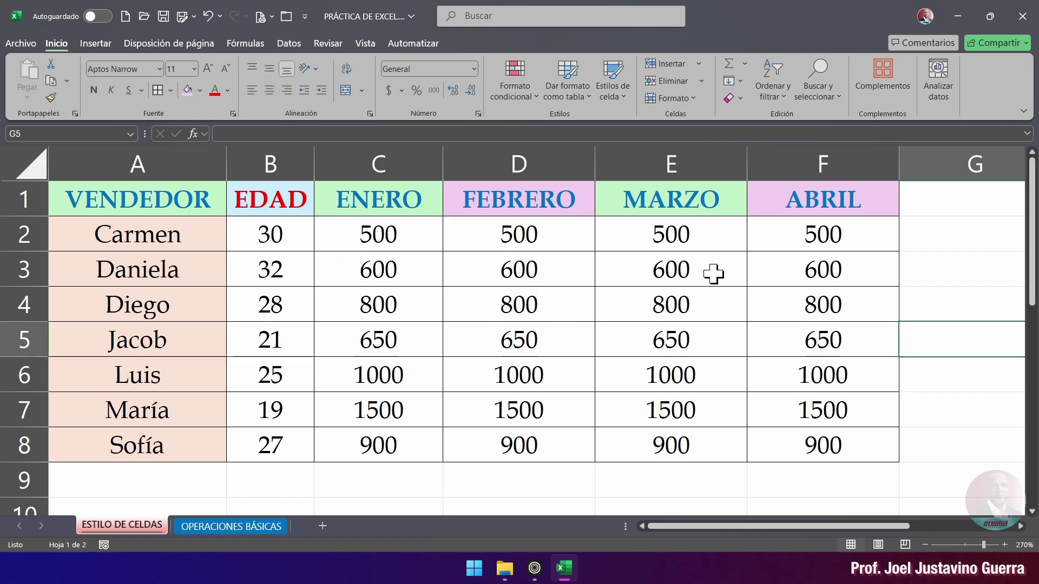
# Step: Clear the ABRIL amounts in F2:F4, then merge and center those three cells
pyautogui.moveTo(827, 230); pyautogui.dragTo(823, 313)
pyautogui.press('Delete')
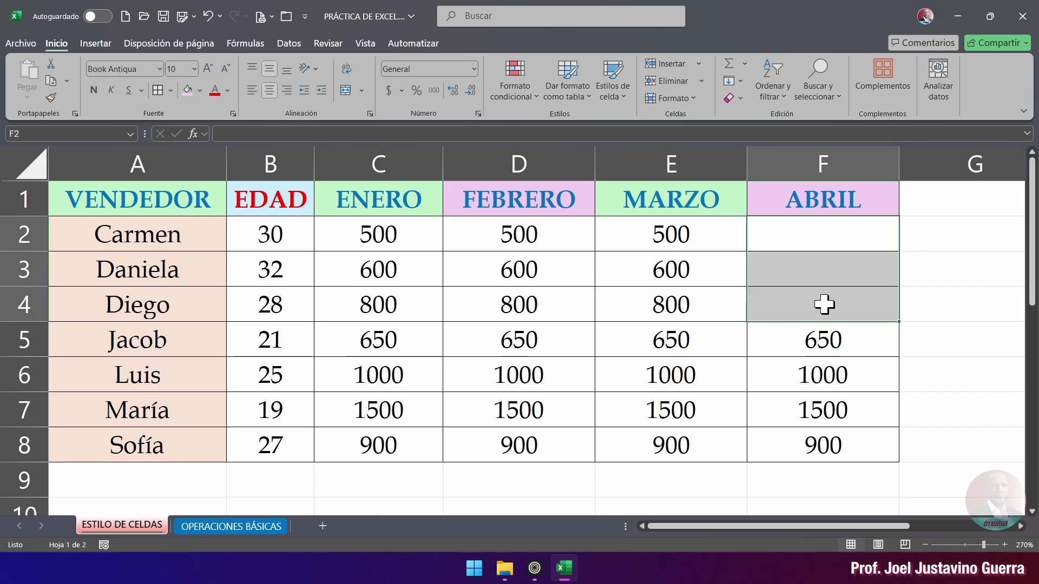
pyautogui.moveTo(854, 240); pyautogui.dragTo(833, 305)
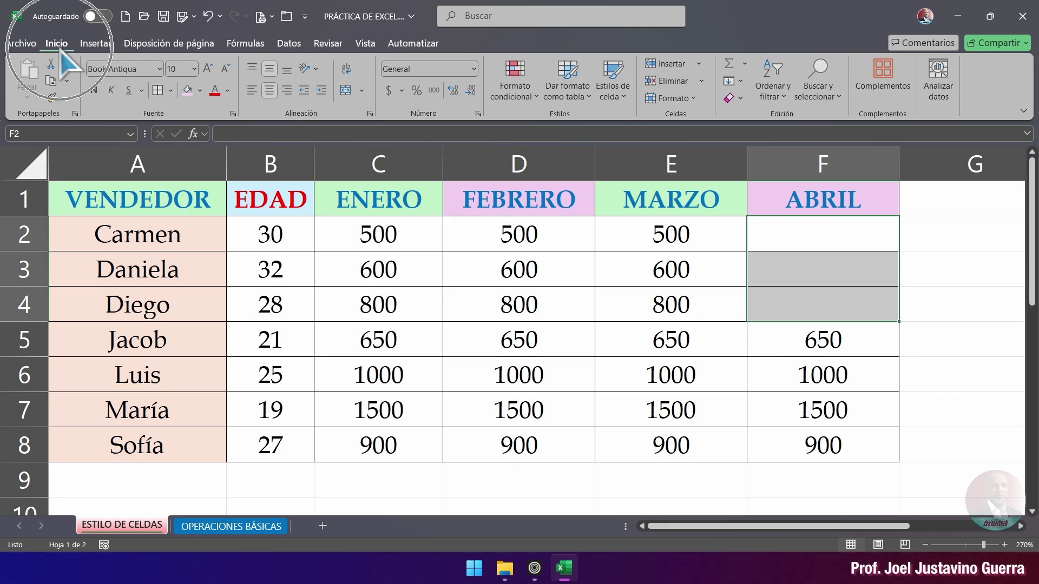
pyautogui.click(361, 90)
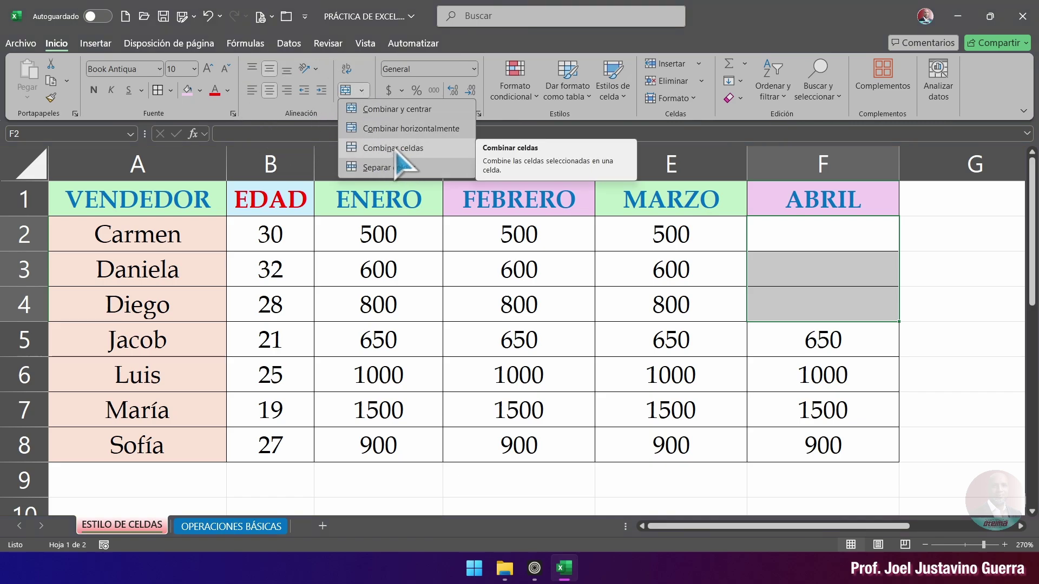
pyautogui.click(407, 114)
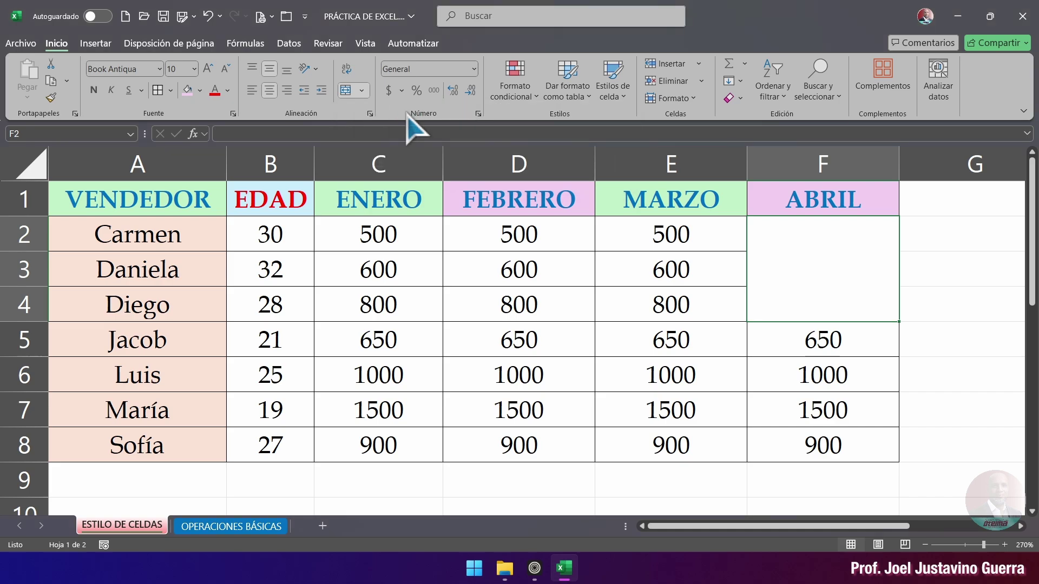
pyautogui.click(981, 282)
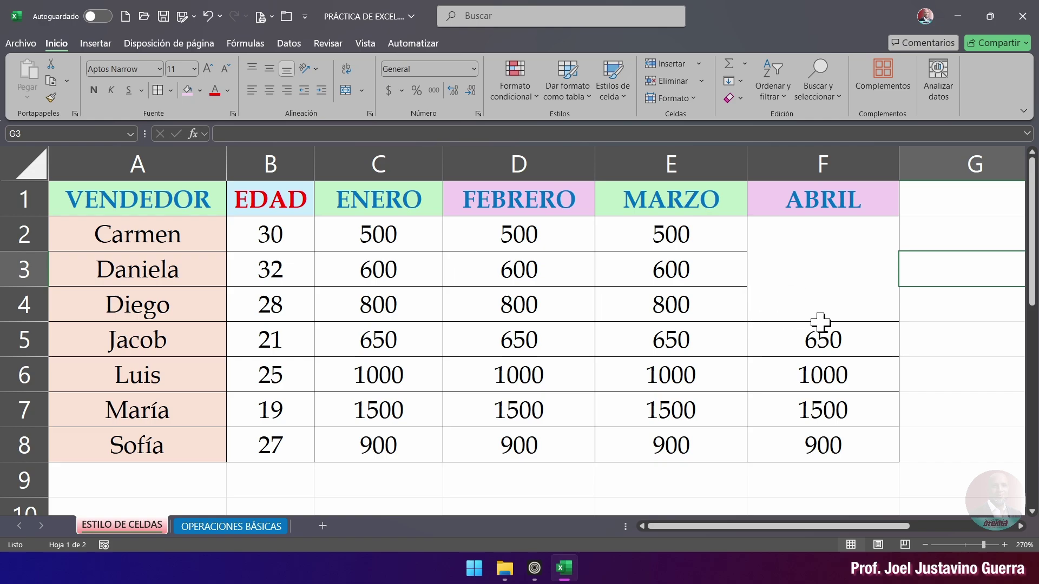
# Step: Enter DATOS in the merged cell under the ABRIL heading
pyautogui.click(793, 294)
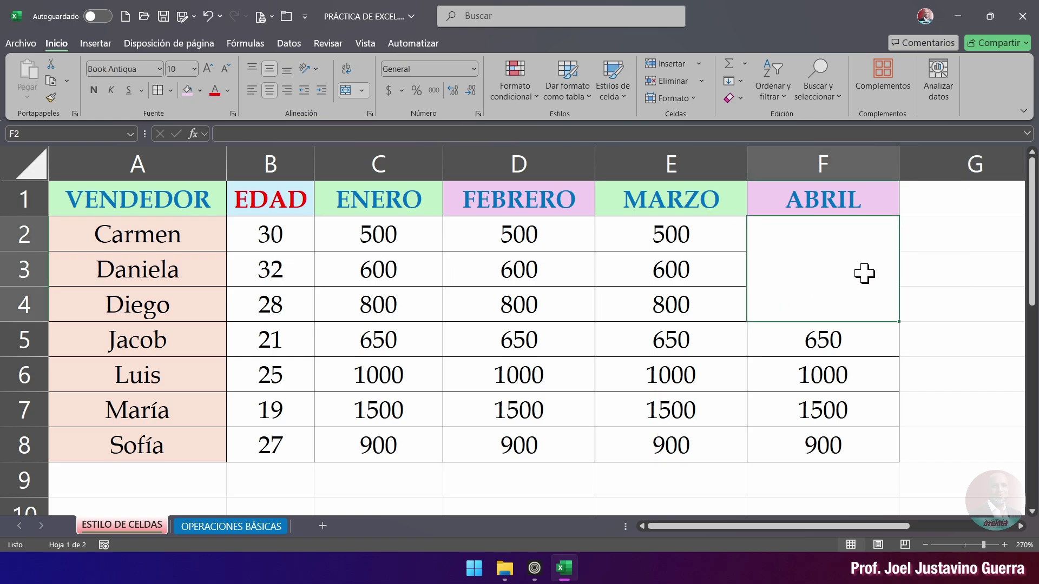
pyautogui.press('capslock')
pyautogui.write('DATOS')
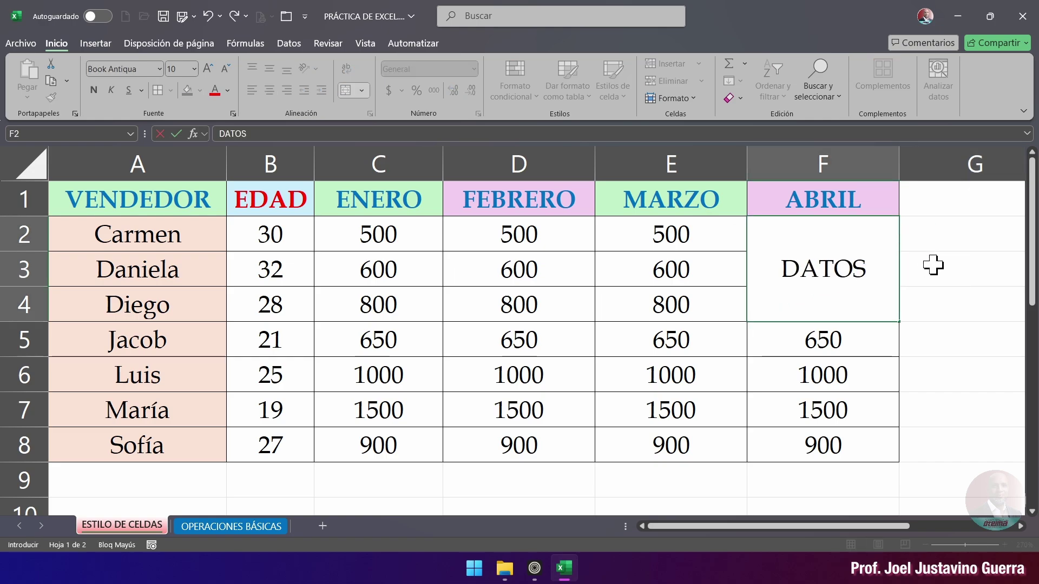
pyautogui.click(933, 265)
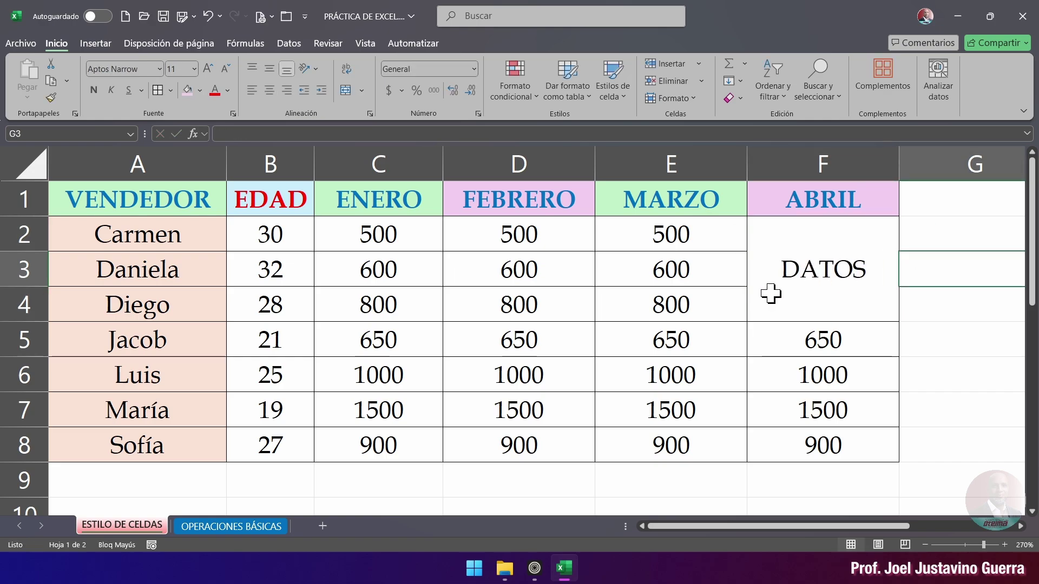
# Step: Delete the text in the merged cell under ABRIL and separate it back into cells F2:F4
pyautogui.click(807, 278)
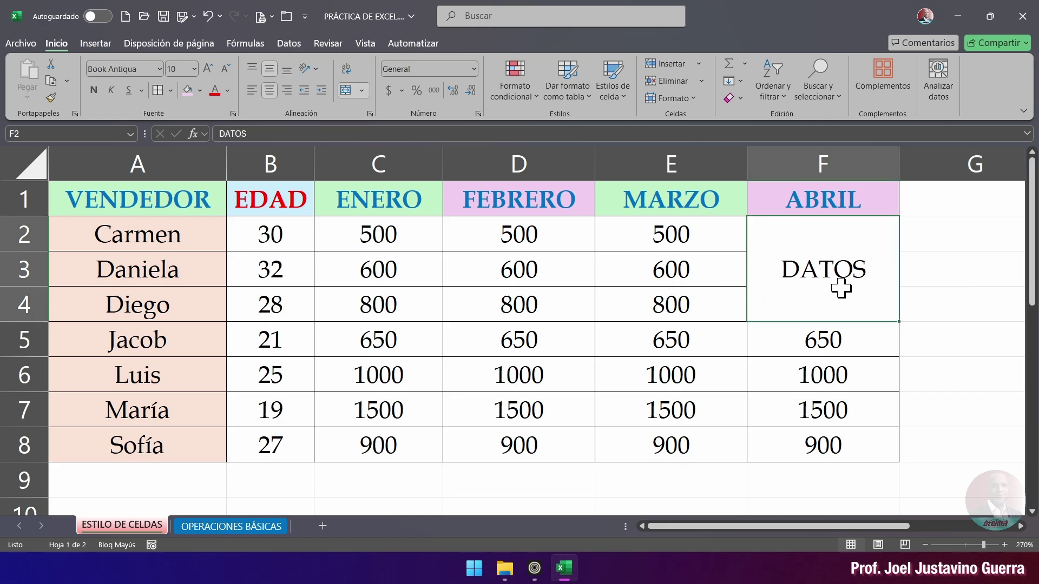
pyautogui.press('Delete')
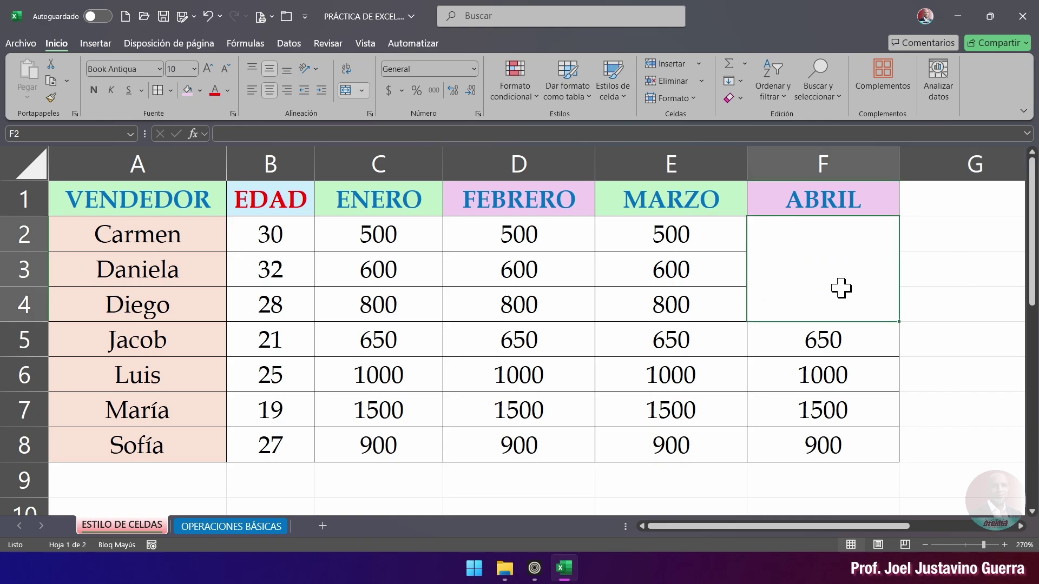
pyautogui.click(361, 91)
pyautogui.click(387, 164)
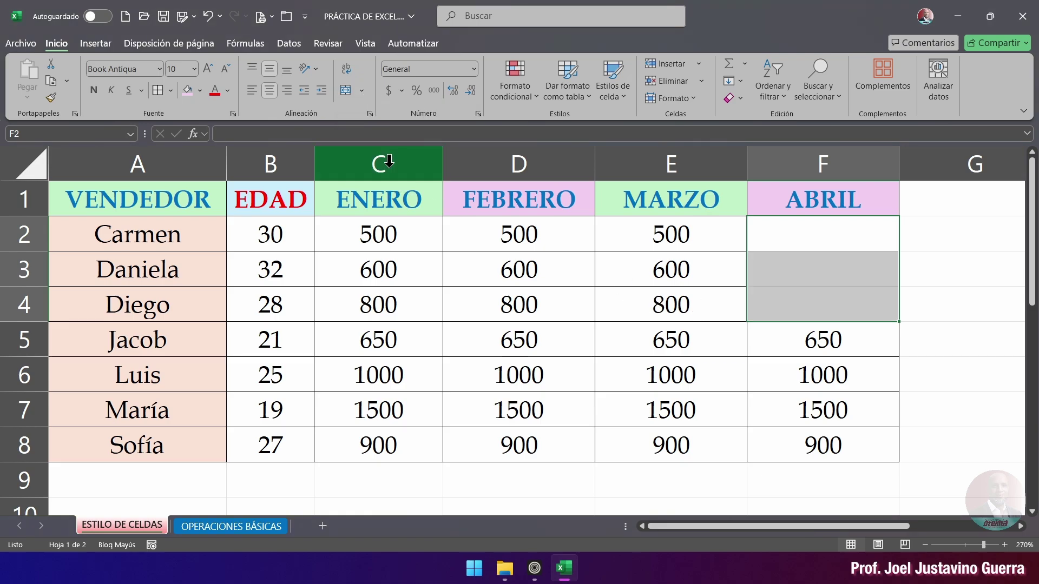
pyautogui.click(943, 236)
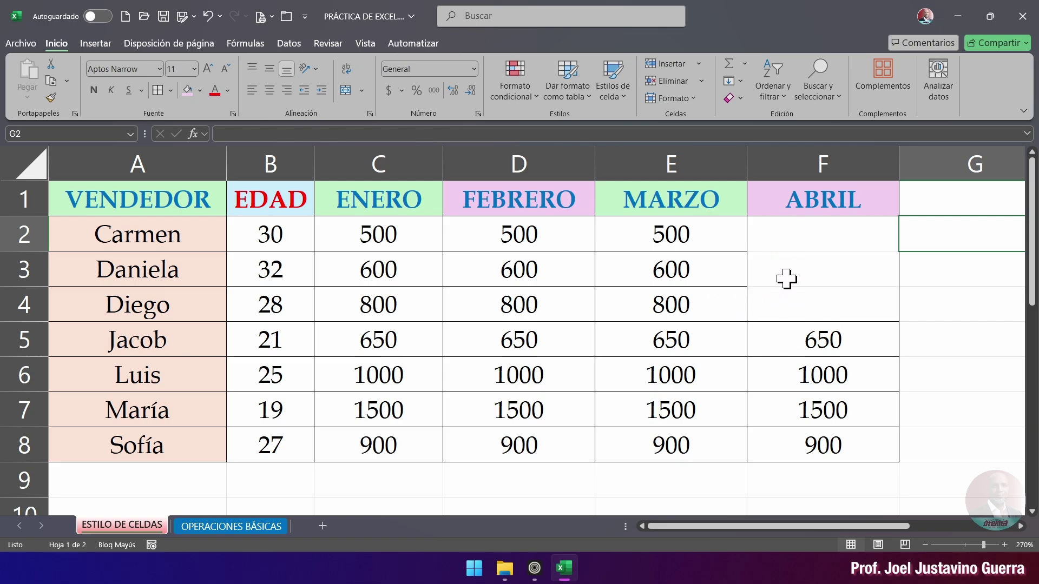
# Step: Copy the cell formatting of the MARZO amount in E3 onto the empty ABRIL cells F2:F4 with Format Painter
pyautogui.click(700, 238)
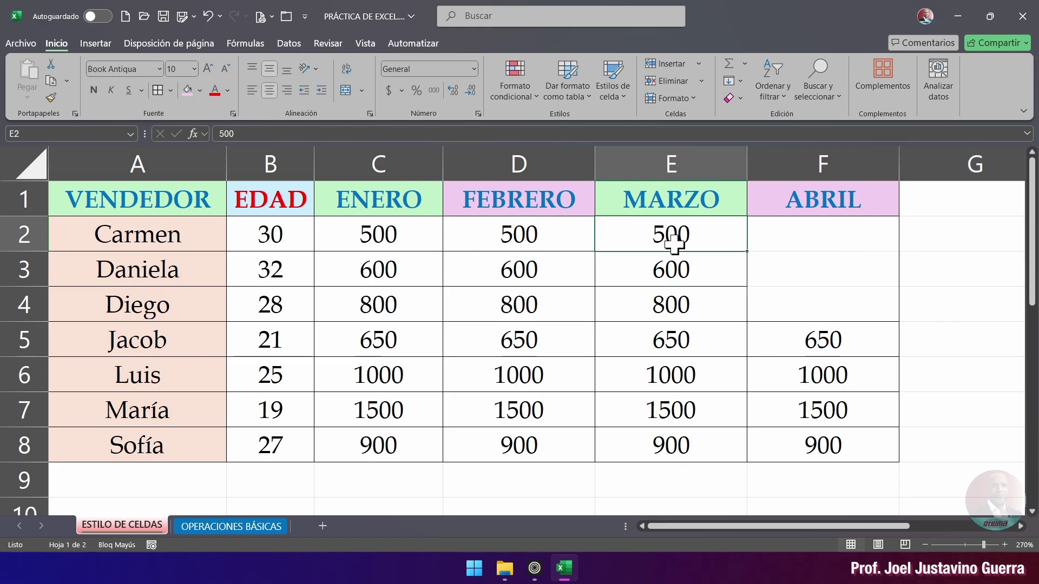
pyautogui.click(687, 273)
pyautogui.click(685, 234)
pyautogui.click(656, 279)
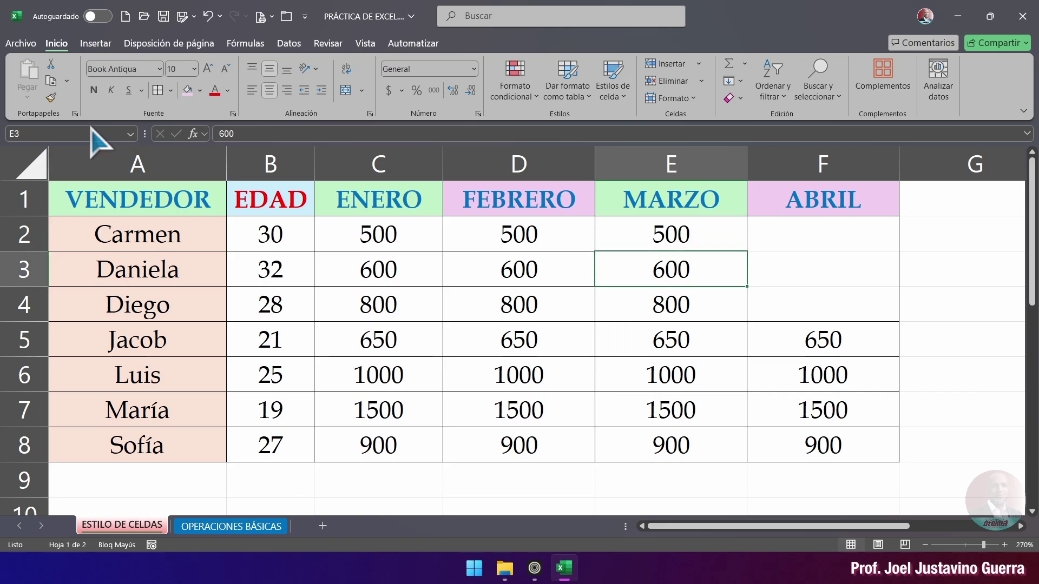
pyautogui.click(51, 97)
pyautogui.moveTo(803, 233); pyautogui.dragTo(800, 308)
pyautogui.click(968, 304)
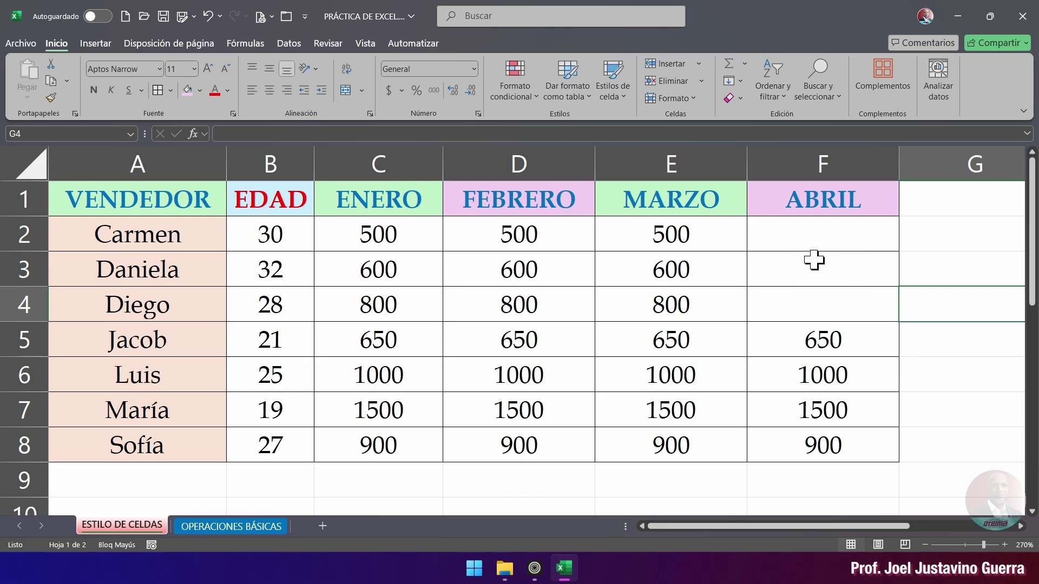
# Step: Clear the age and the ENERO, FEBRERO and MARZO amounts in cells B2:E2
pyautogui.click(940, 255)
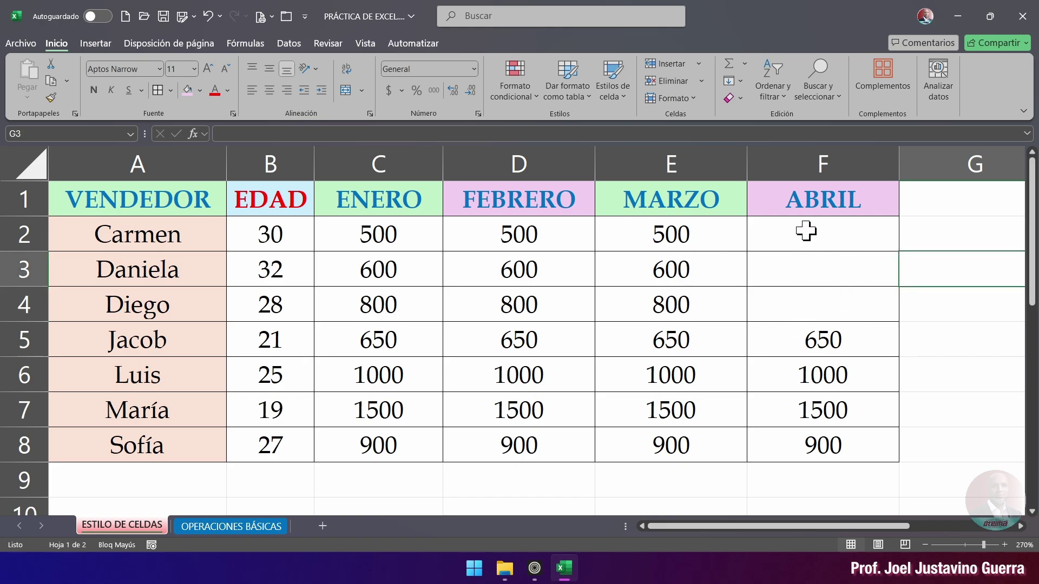
pyautogui.moveTo(826, 238); pyautogui.dragTo(825, 304)
pyautogui.moveTo(281, 235); pyautogui.dragTo(630, 238)
pyautogui.press('Delete')
pyautogui.click(487, 241)
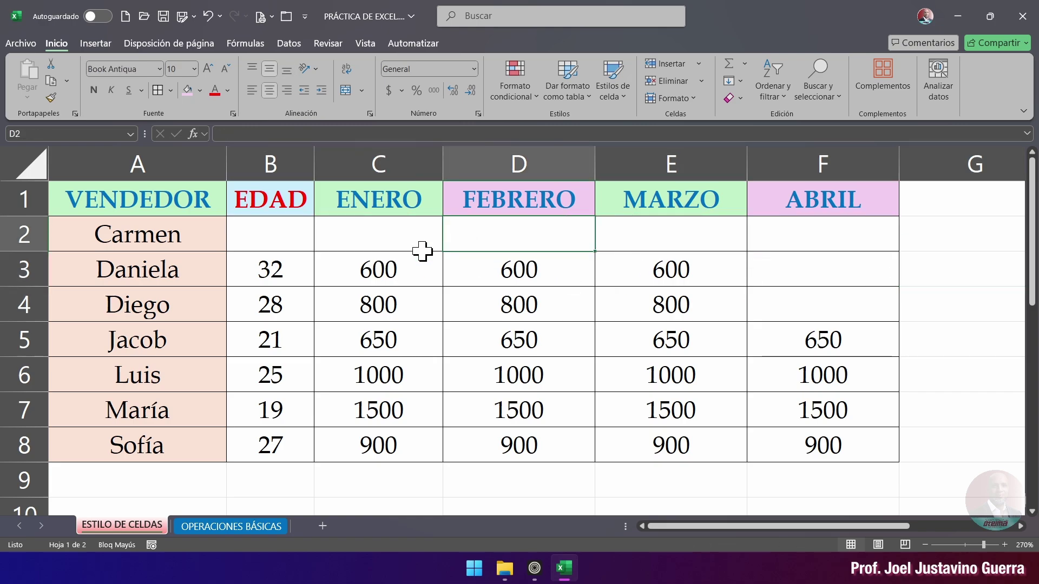
# Step: Merge and center the empty cells B2:F2
pyautogui.click(297, 238)
pyautogui.moveTo(296, 238); pyautogui.dragTo(782, 234)
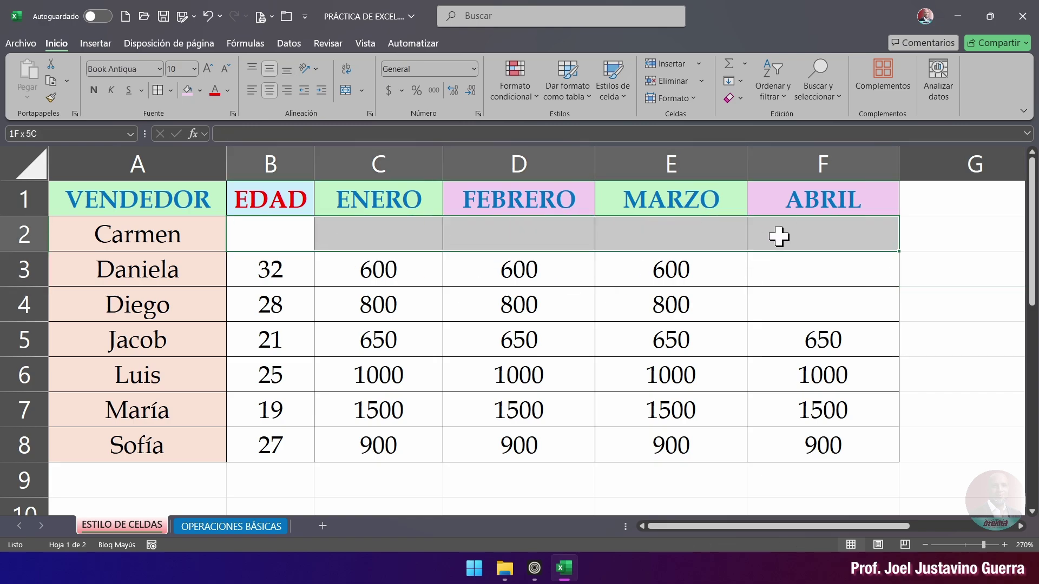
pyautogui.click(361, 90)
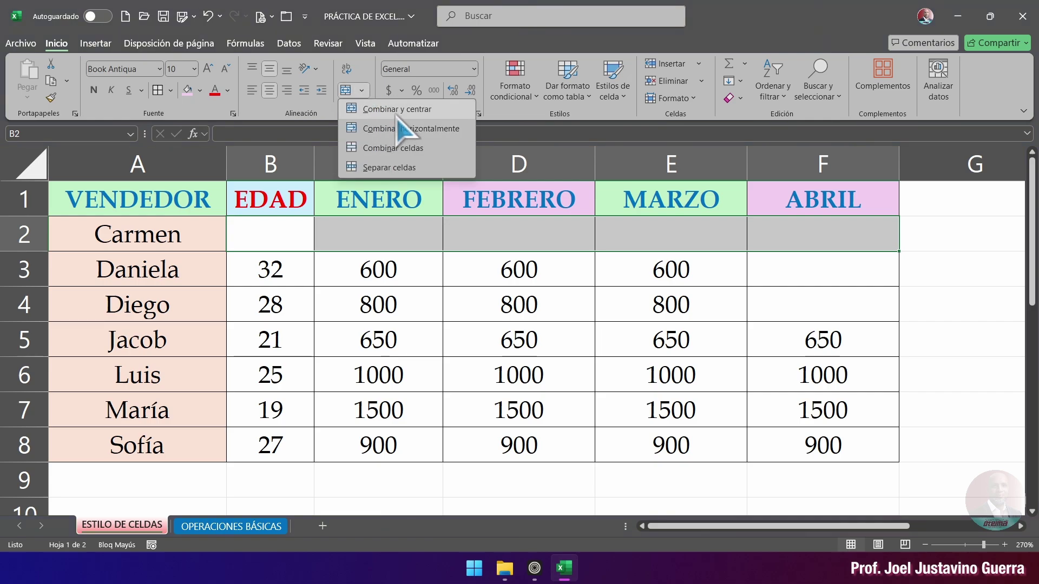
pyautogui.click(366, 111)
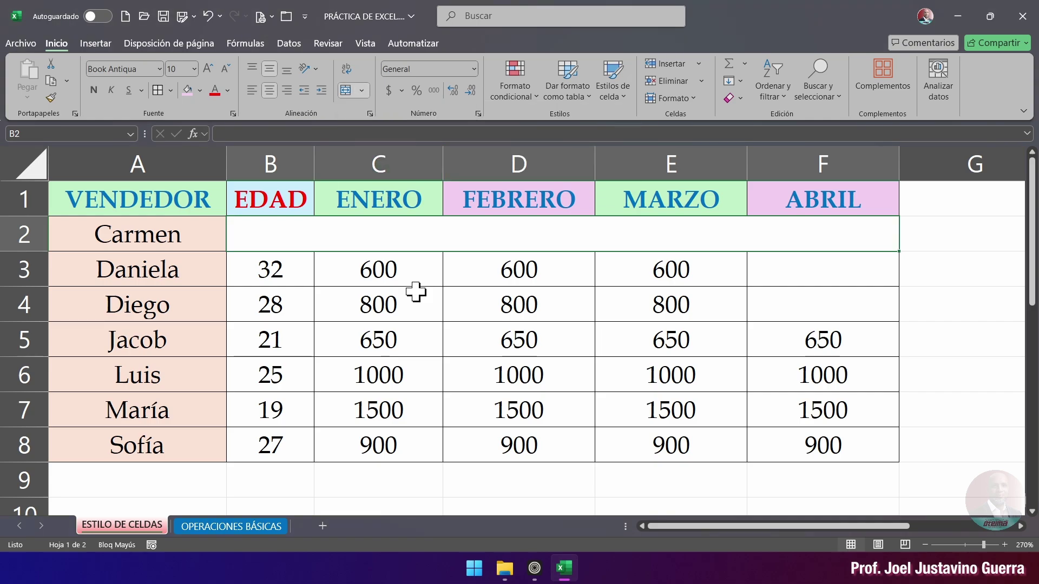
# Step: Enter the text "Aquí puedes colocar un t" in the merged cell of row 2
pyautogui.write('aQ')
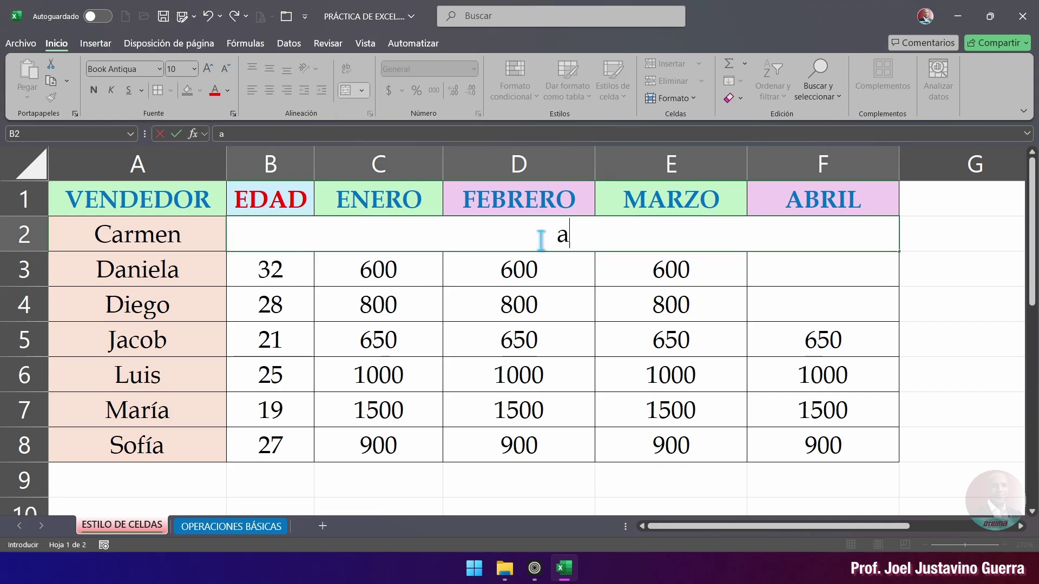
pyautogui.press('BackSpace')
pyautogui.press('BackSpace')
pyautogui.write('Aqúi')
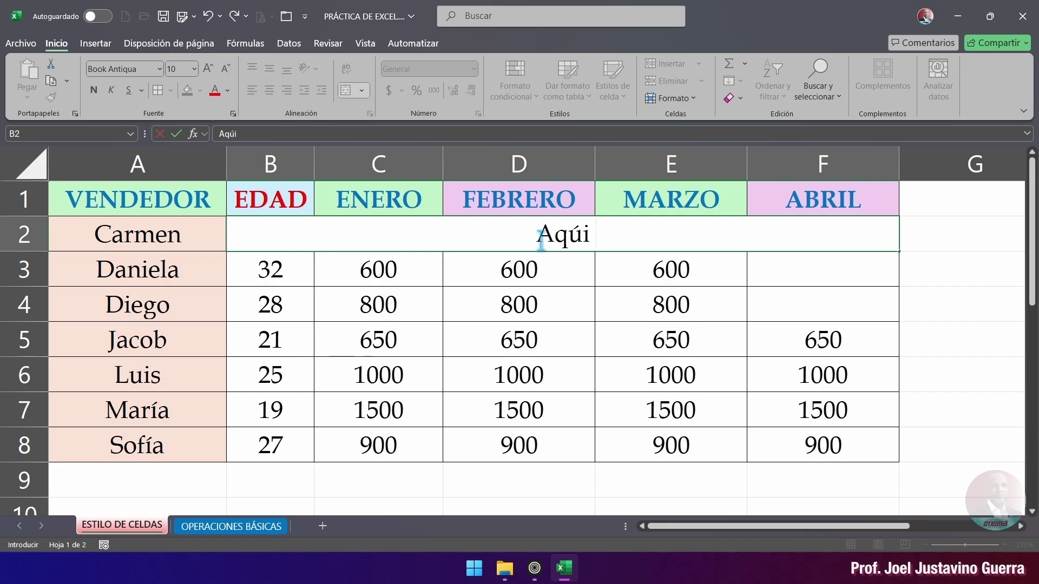
pyautogui.press('BackSpace')
pyautogui.write('uí puedes colcoar')
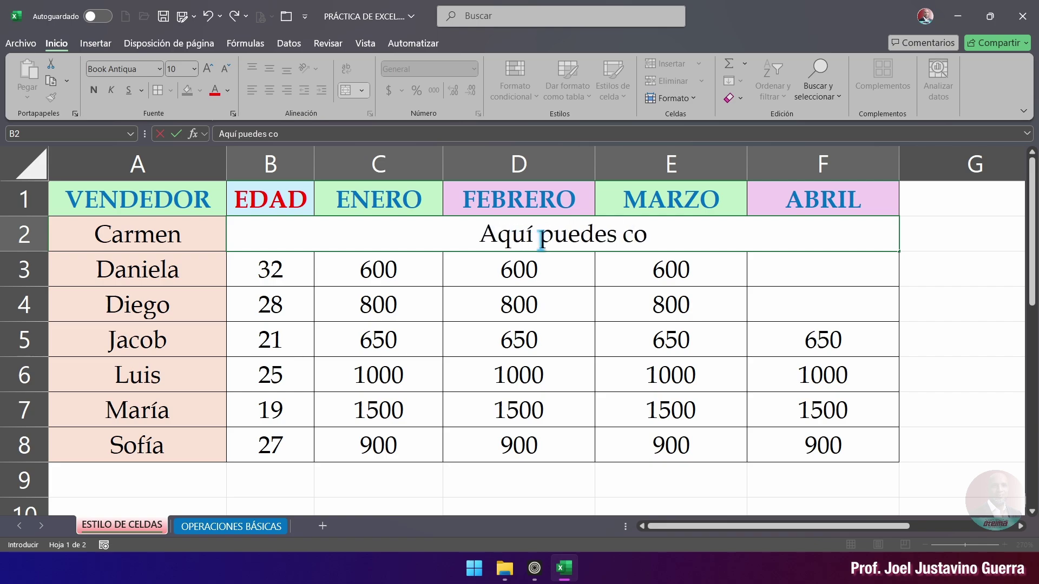
pyautogui.press('BackSpace')
pyautogui.press('BackSpace')
pyautogui.press('BackSpace')
pyautogui.press('BackSpace')
pyautogui.write('ocar un tit')
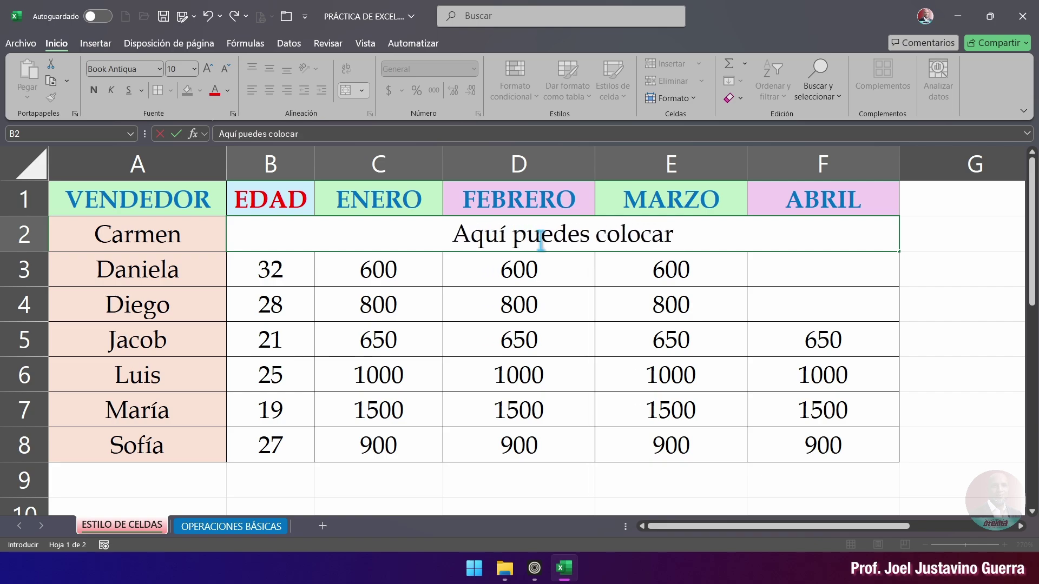
pyautogui.press('BackSpace')
pyautogui.press('BackSpace')
pyautogui.press('Return')
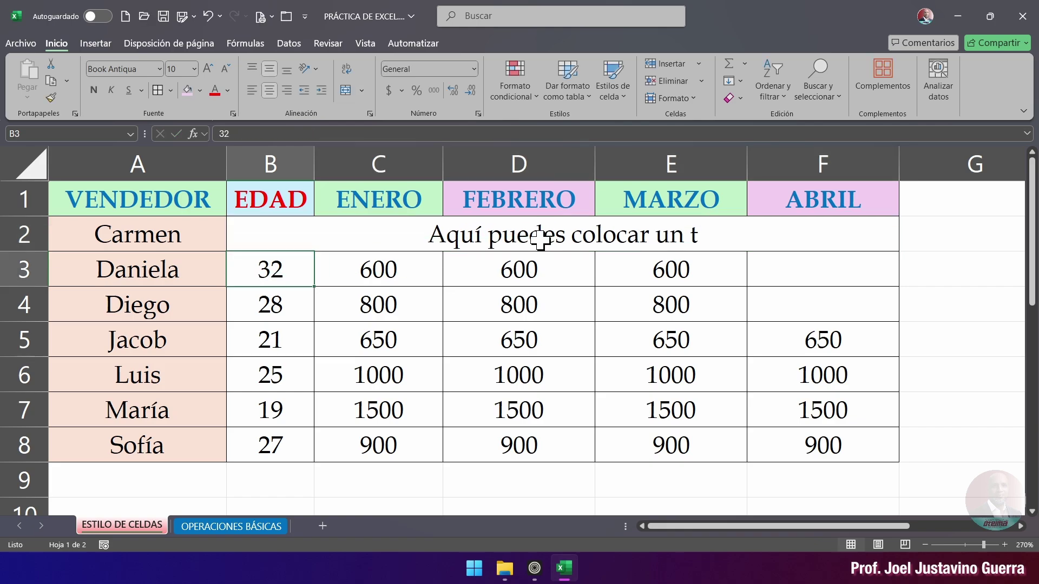
# Step: Complete the merged cell's text in the formula bar as "Aquí puedes colocar un título"
pyautogui.click(748, 234)
pyautogui.click(467, 134)
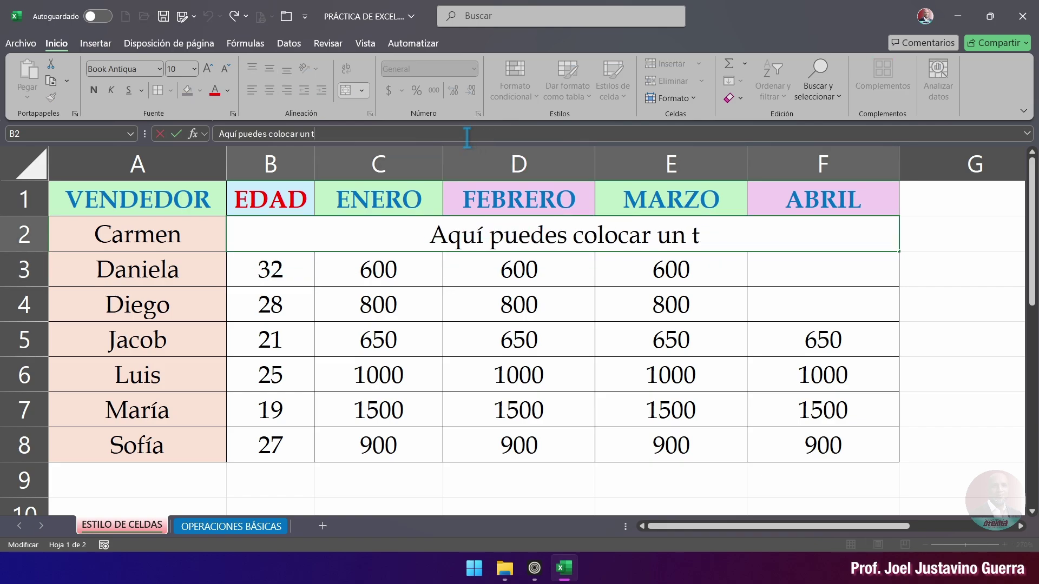
pyautogui.write('ítulo')
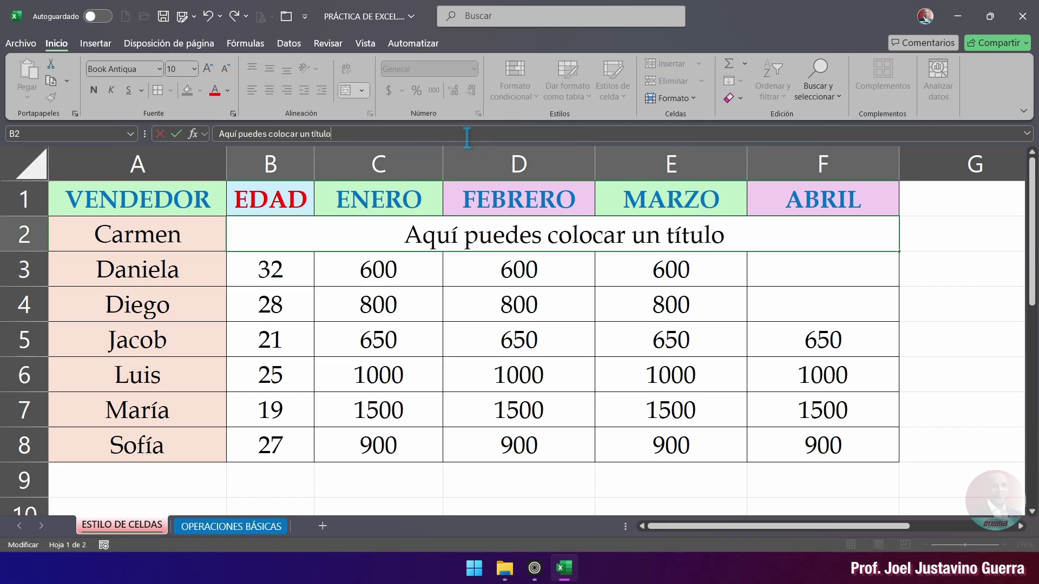
pyautogui.hotkey('ctrl', 'Return')
pyautogui.click(671, 312)
# Step: Make the whole title text inside the merged cell of row 2 bold
pyautogui.click(674, 236)
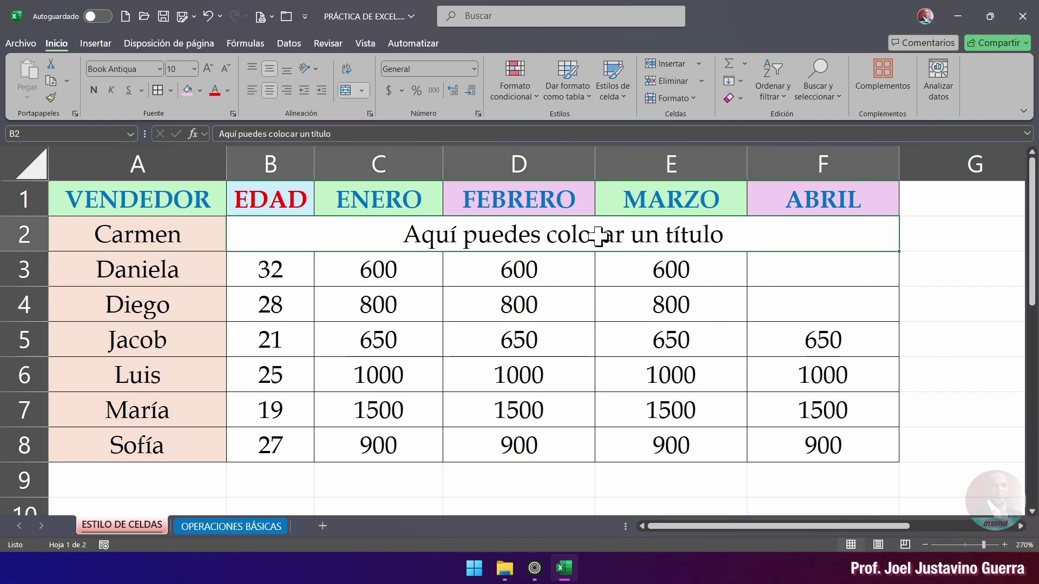
pyautogui.doubleClick(738, 234)
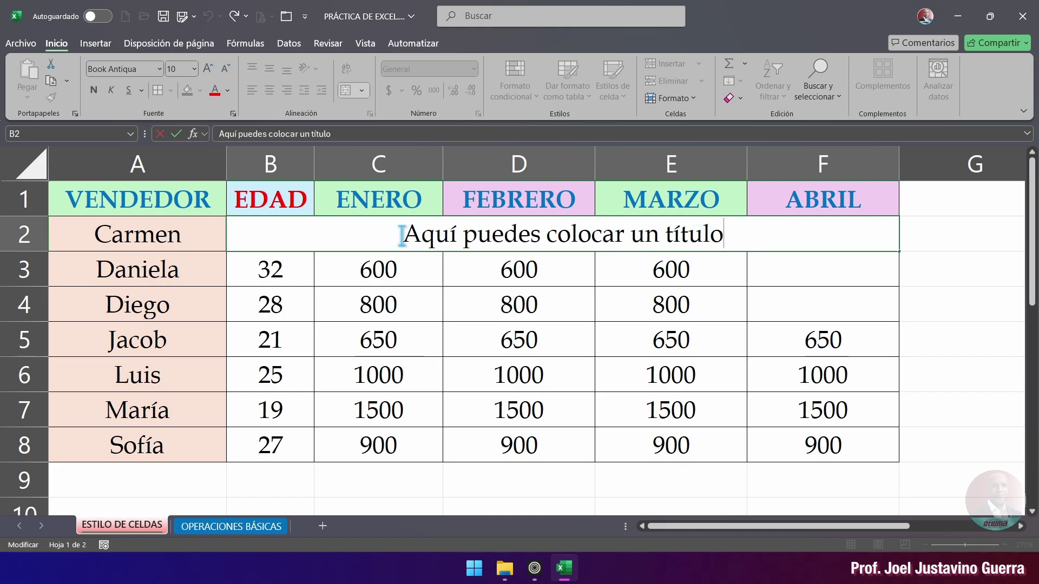
pyautogui.moveTo(401, 235); pyautogui.dragTo(750, 232)
pyautogui.click(93, 89)
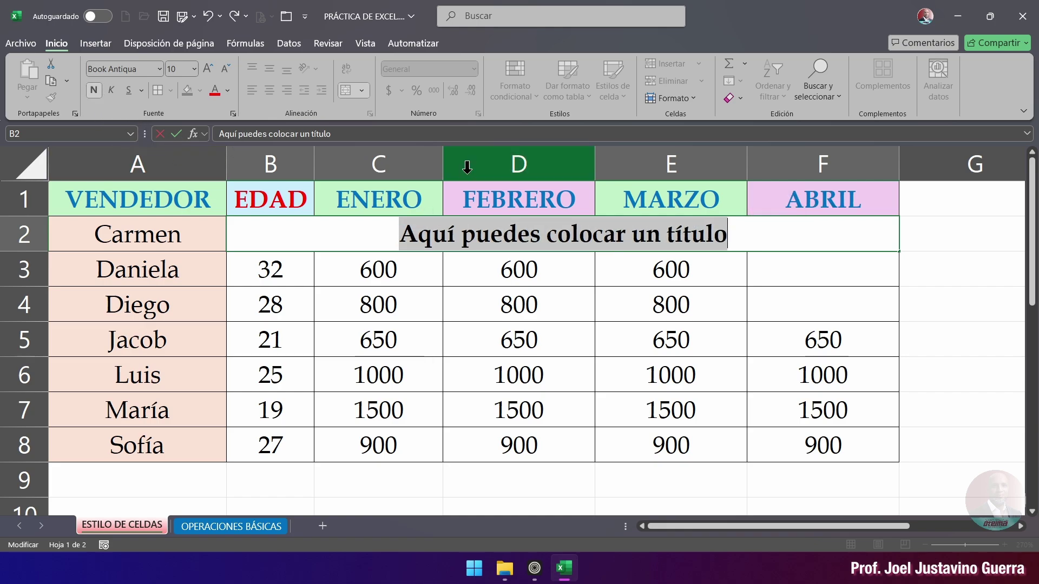
pyautogui.click(781, 234)
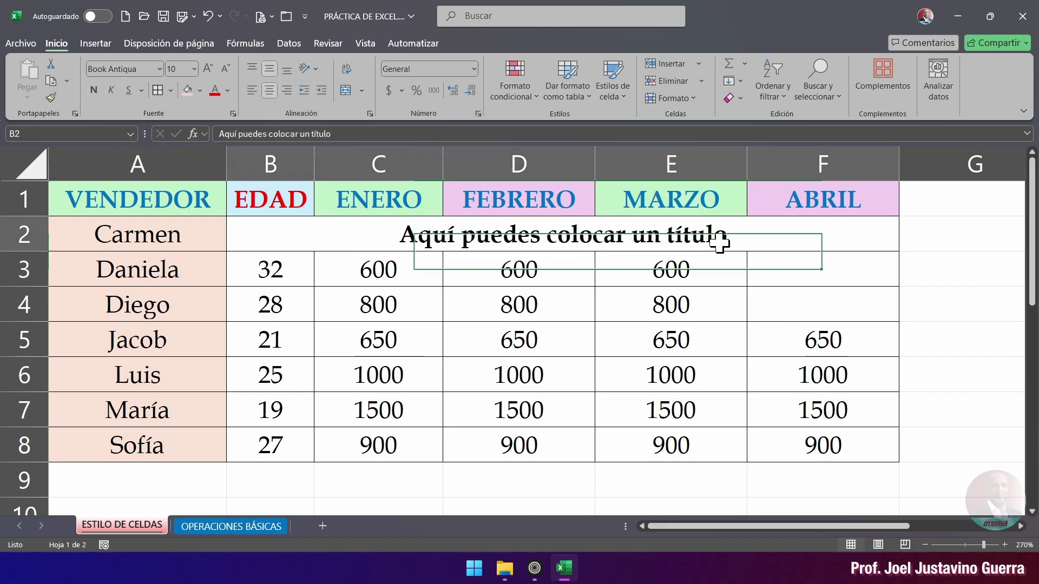
pyautogui.hotkey('ctrl', 'Return')
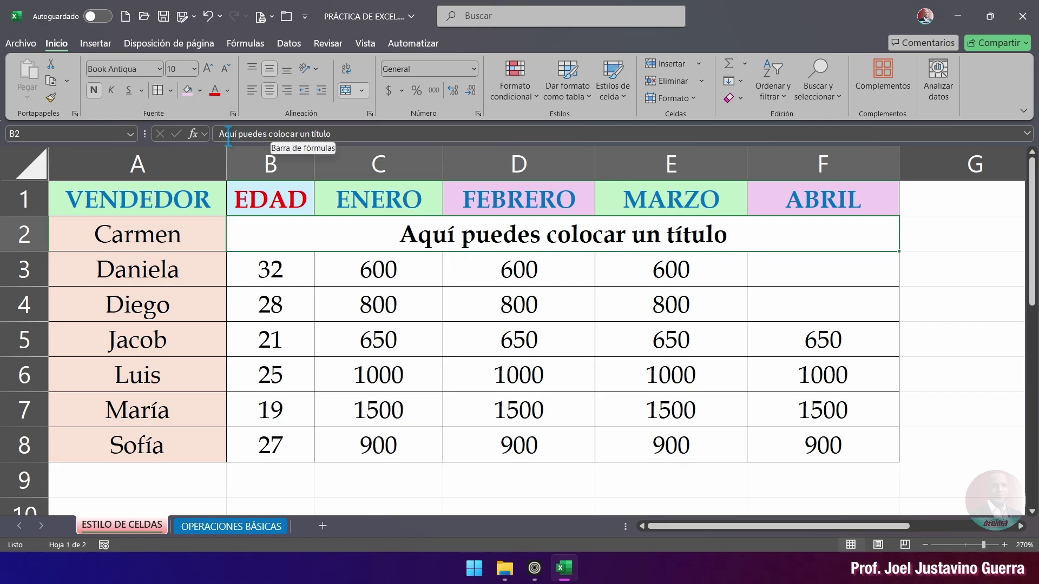
# Step: Replace the merged cell's text with "Puedes escribir en la barra de fórmulas", editing it in the formula bar
pyautogui.tripleClick(258, 136)
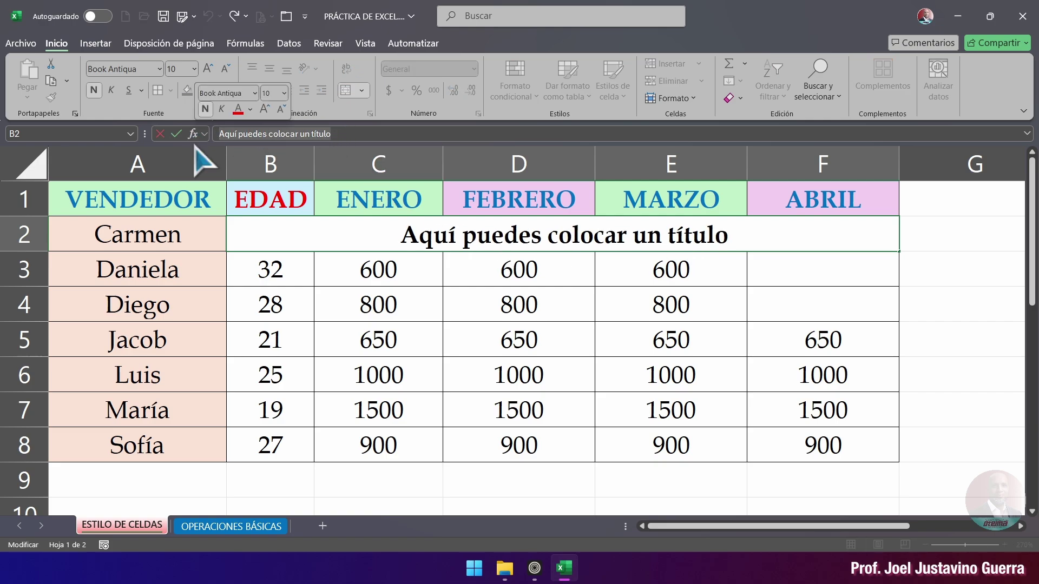
pyautogui.press('capslock')
pyautogui.write('D')
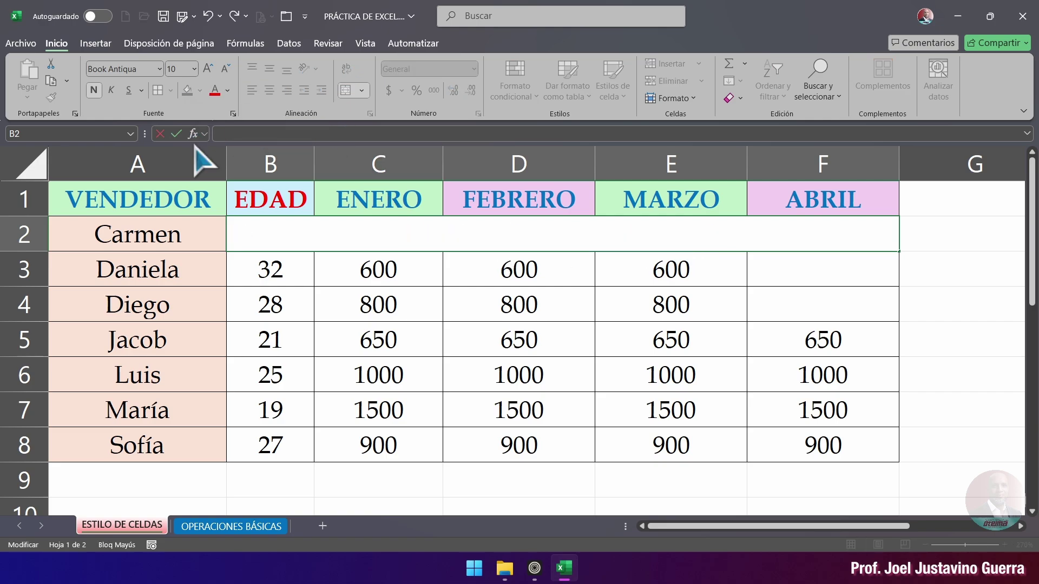
pyautogui.write('P')
pyautogui.press('capslock')
pyautogui.write('uedes escribir en la barra de')
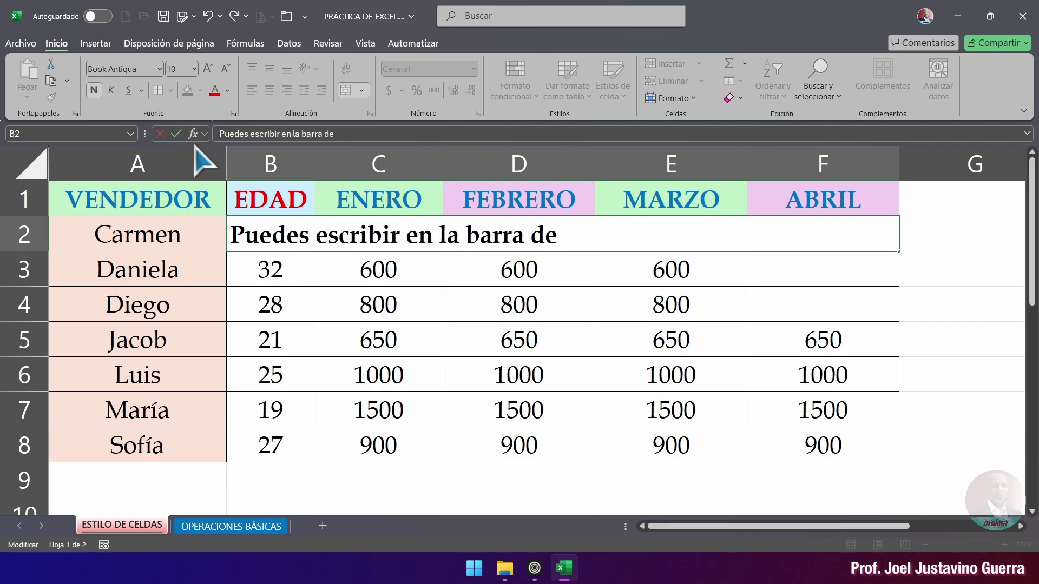
pyautogui.write(' fórmulas')
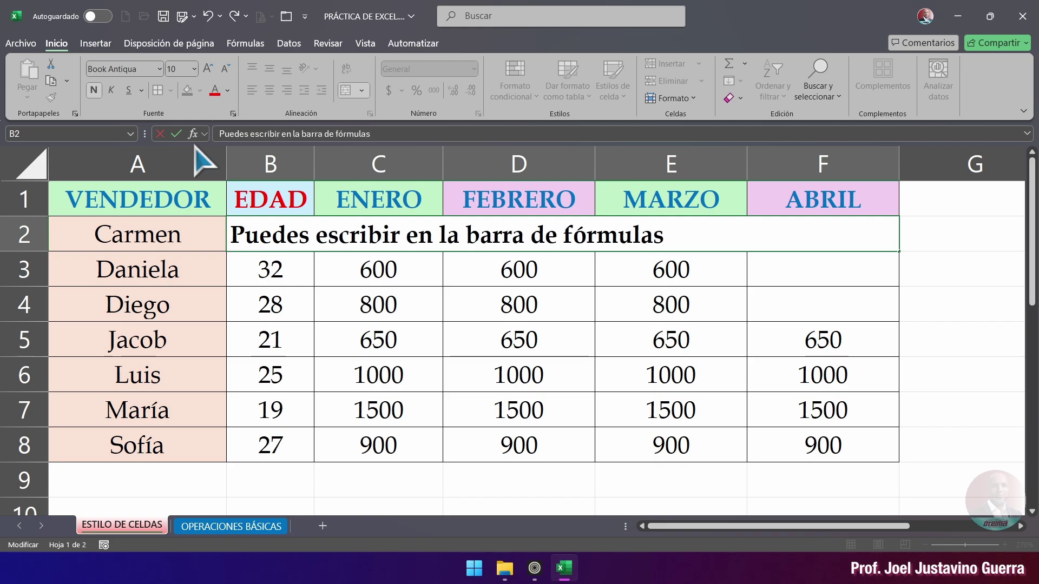
pyautogui.click(568, 278)
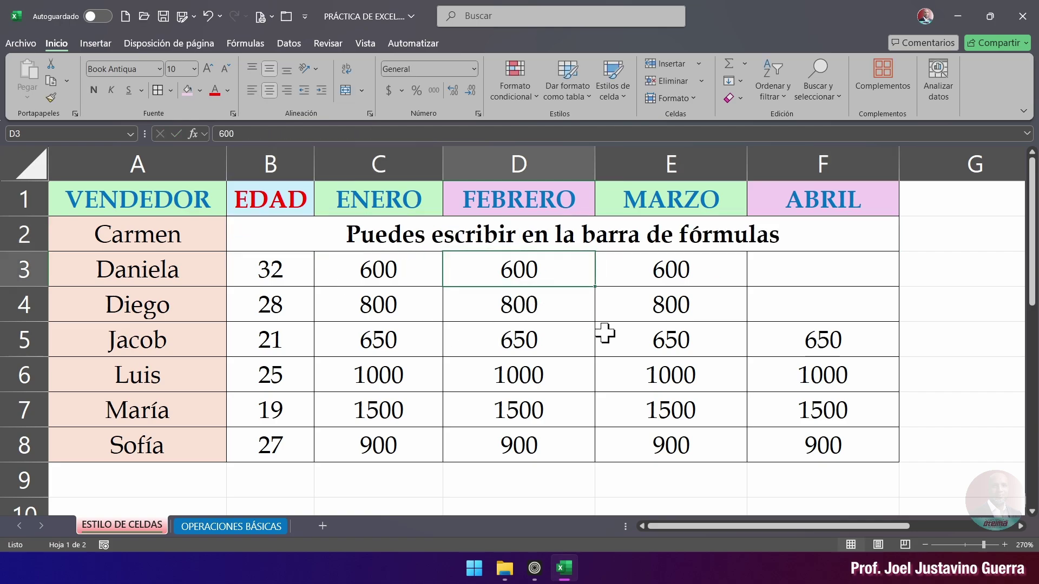
# Step: Compare editing the merged cell's text inside the cell and in the formula bar, leaving the content as it is
pyautogui.click(579, 236)
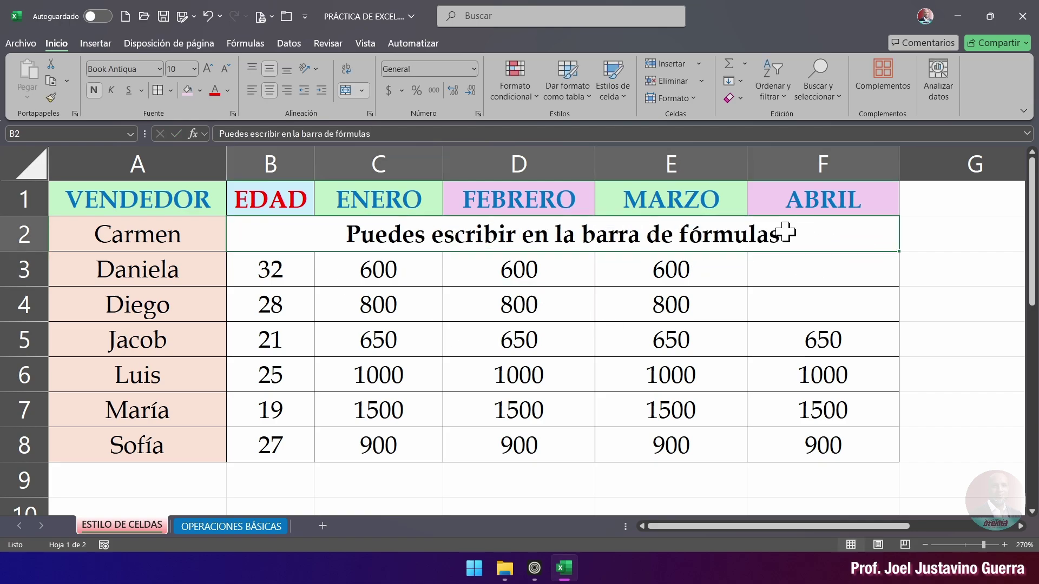
pyautogui.doubleClick(607, 230)
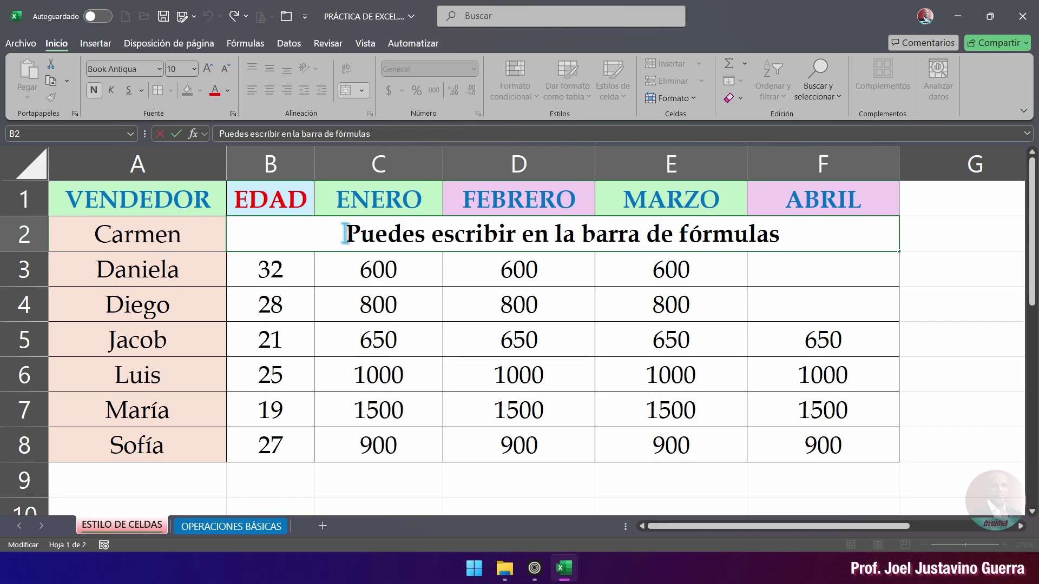
pyautogui.moveTo(346, 231); pyautogui.dragTo(795, 233)
pyautogui.click(794, 232)
pyautogui.click(336, 133)
pyautogui.click(527, 318)
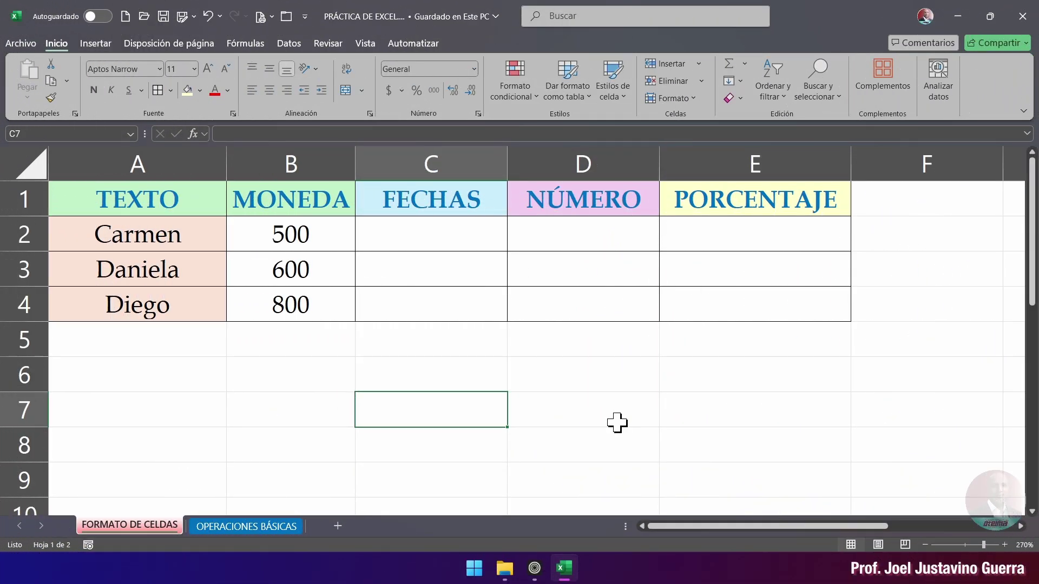
# Step: Examine the MONEDA amounts in B2:B4 of the FORMATO DE CELDAS sheet and the number formats available for them
pyautogui.click(327, 248)
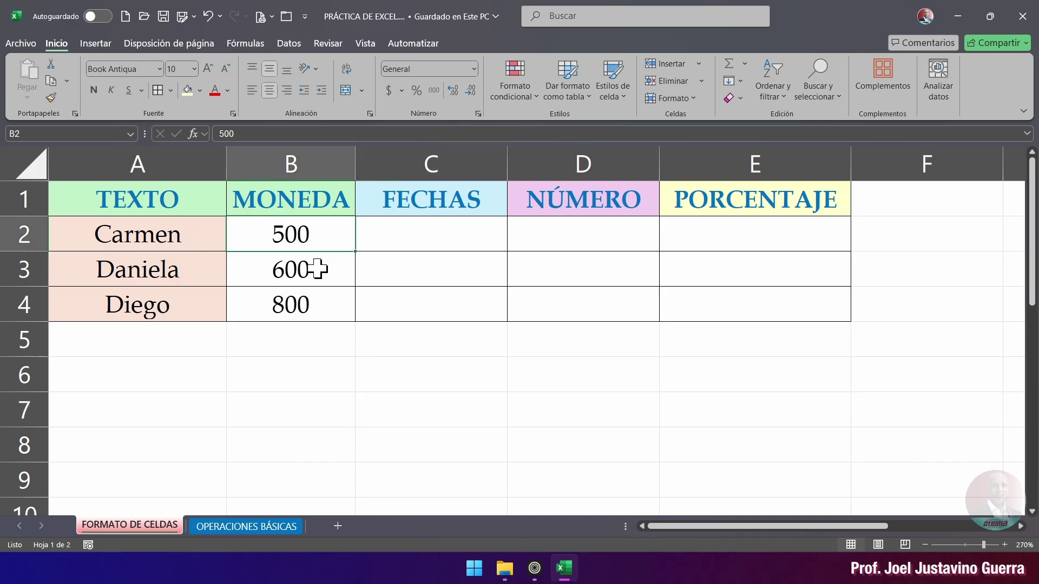
pyautogui.click(318, 269)
pyautogui.click(317, 292)
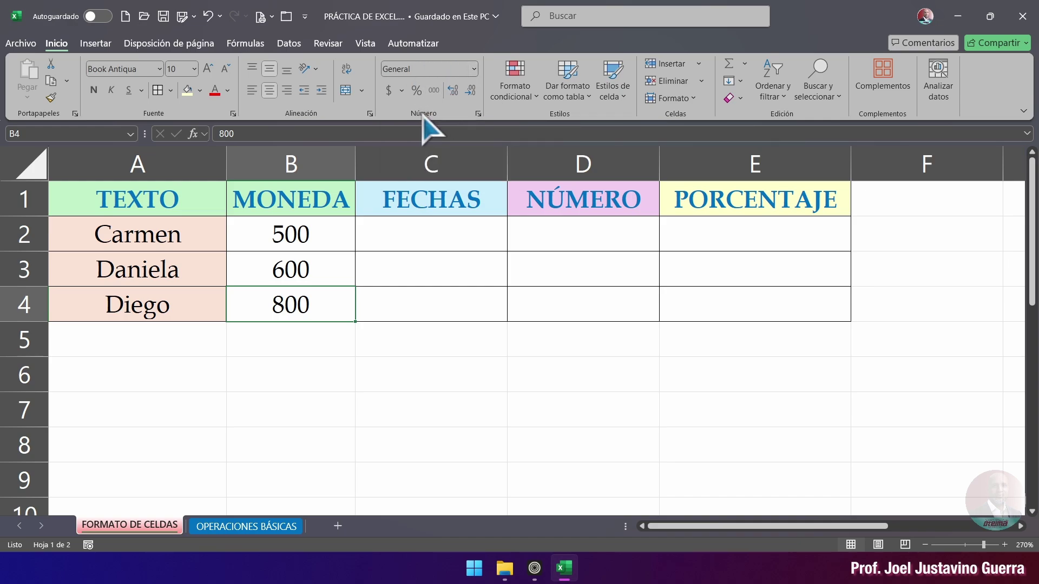
pyautogui.click(473, 68)
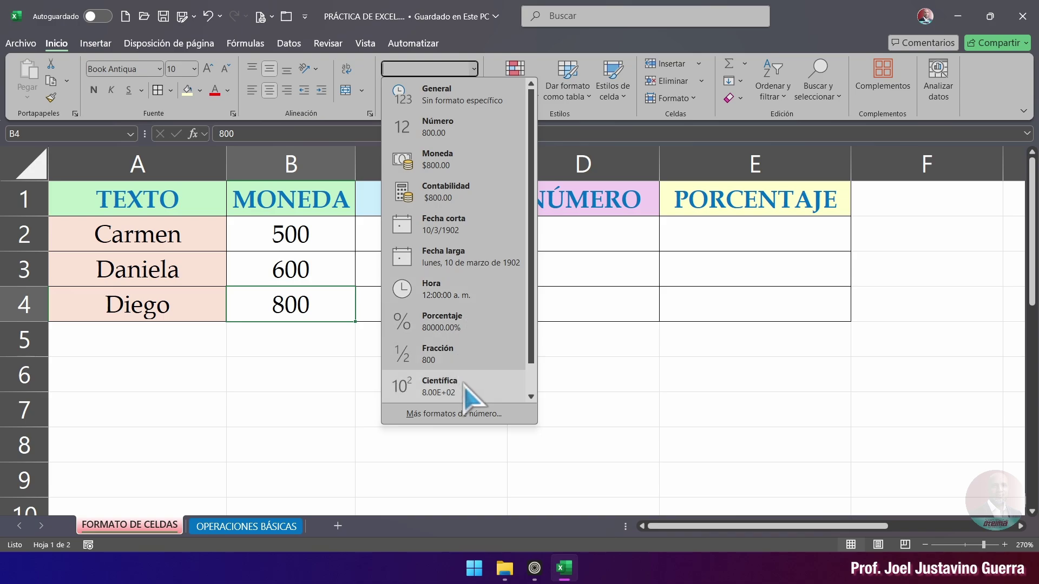
pyautogui.moveTo(530, 246); pyautogui.dragTo(532, 294)
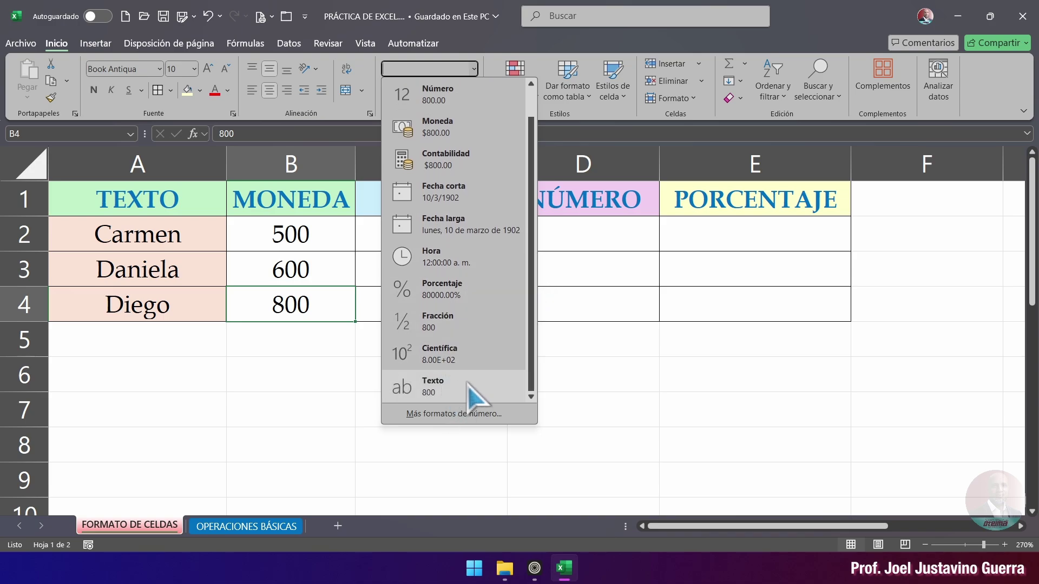
pyautogui.scroll(1, 477, 300)
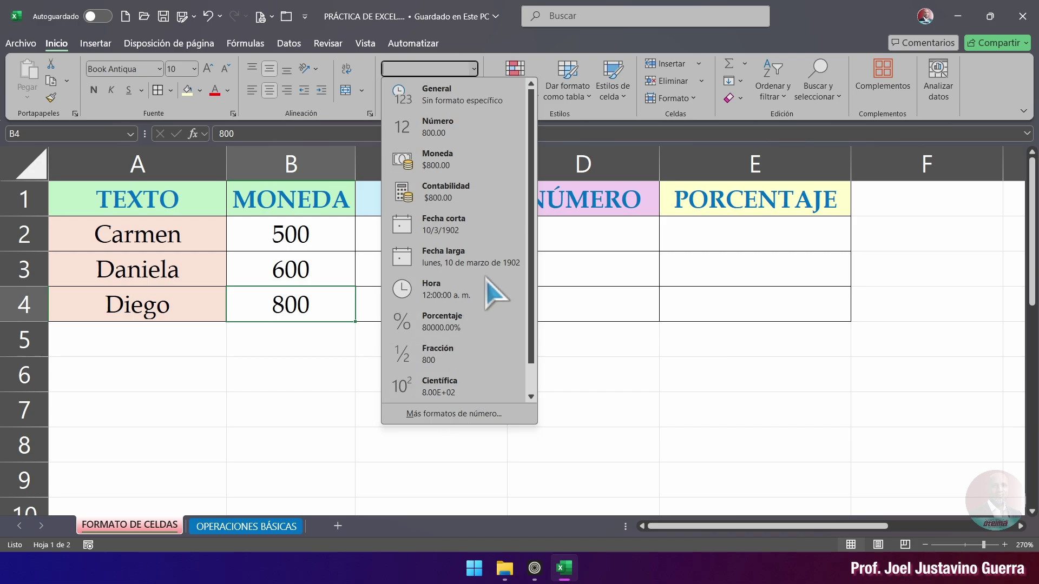
pyautogui.click(484, 50)
pyautogui.click(287, 238)
pyautogui.click(290, 269)
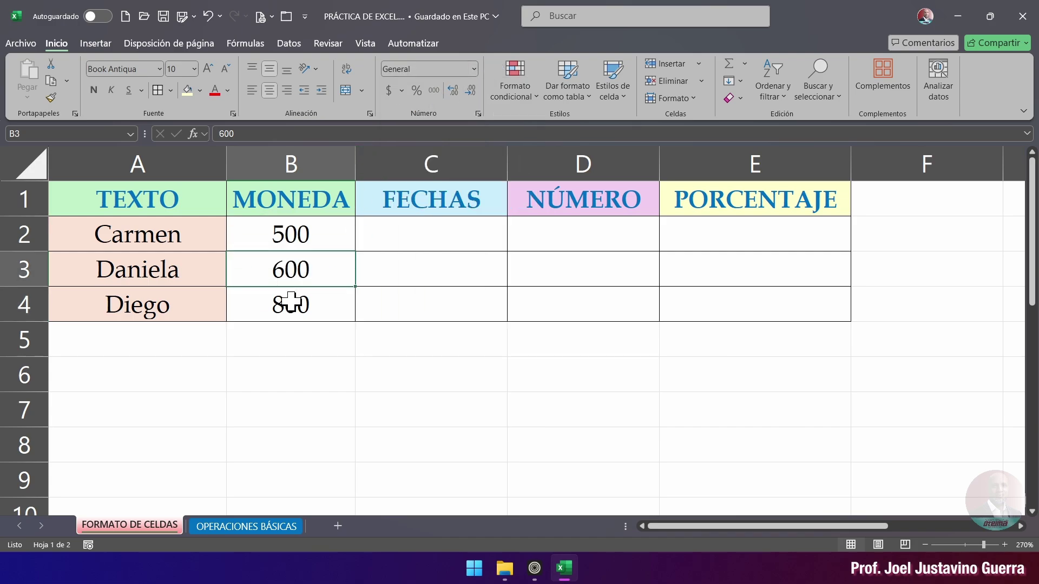
pyautogui.click(293, 302)
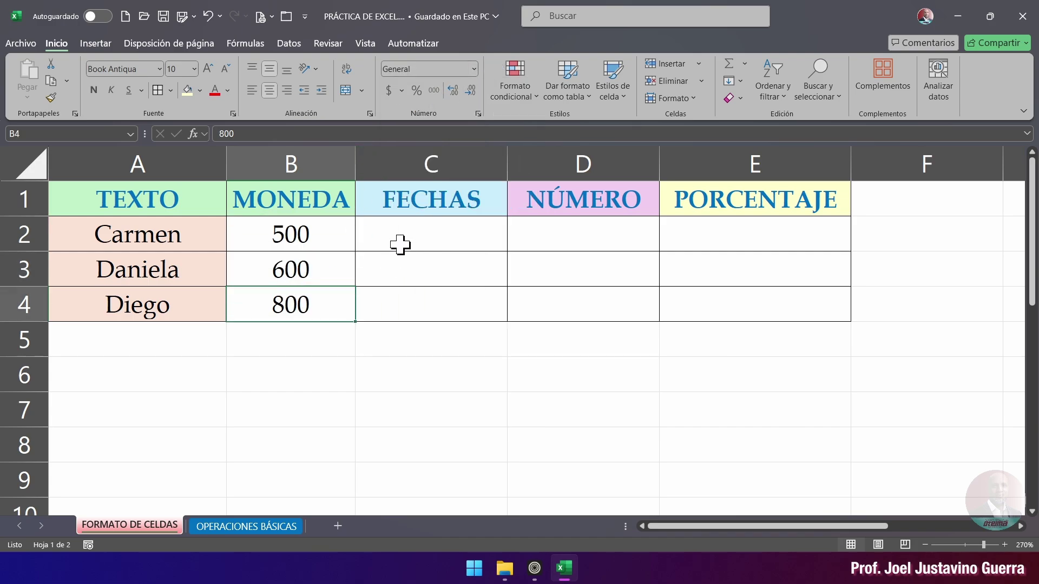
# Step: Check the cell formats in the TEXTO column and apply the Texto number format to the names in A2:A4
pyautogui.click(290, 230)
pyautogui.click(150, 200)
pyautogui.click(142, 233)
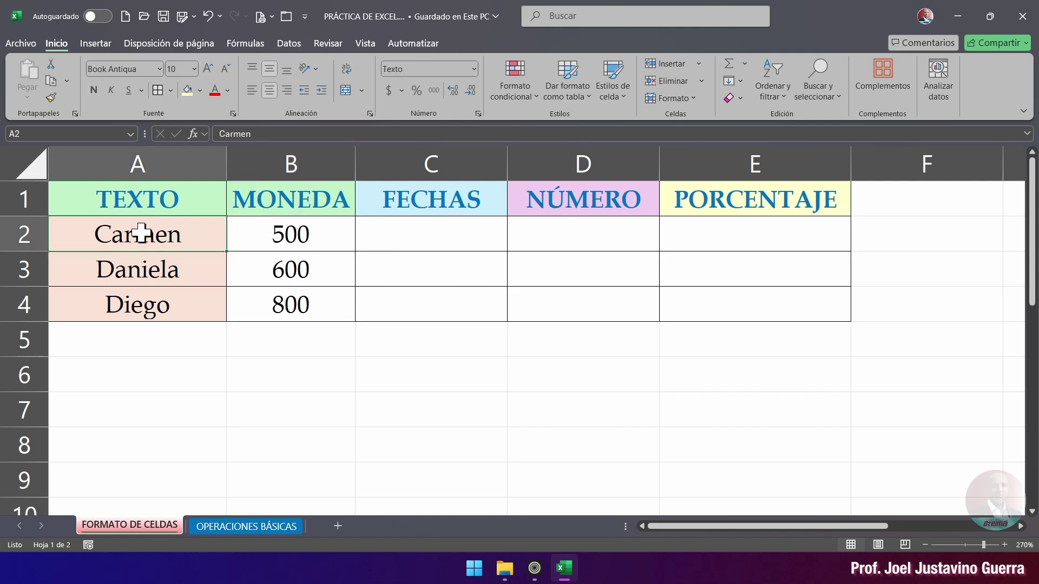
pyautogui.click(153, 269)
pyautogui.click(153, 303)
pyautogui.click(157, 257)
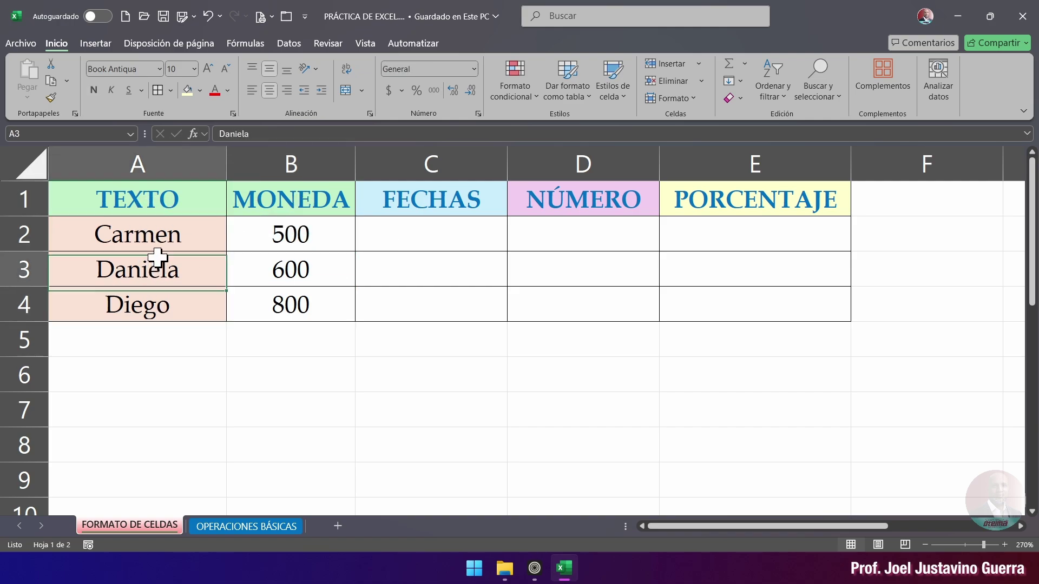
pyautogui.click(165, 240)
pyautogui.moveTo(161, 238); pyautogui.dragTo(158, 297)
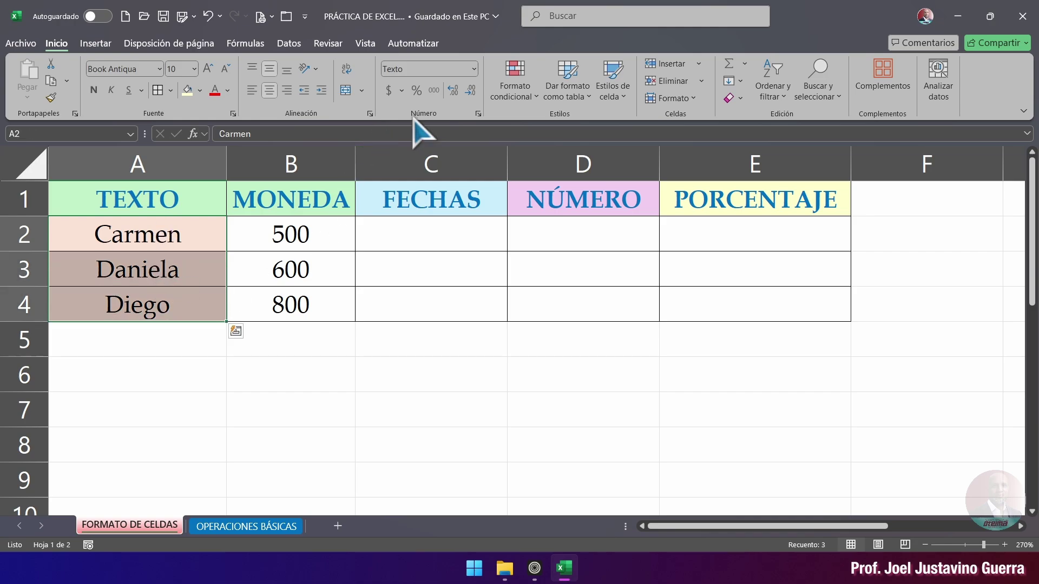
pyautogui.click(474, 69)
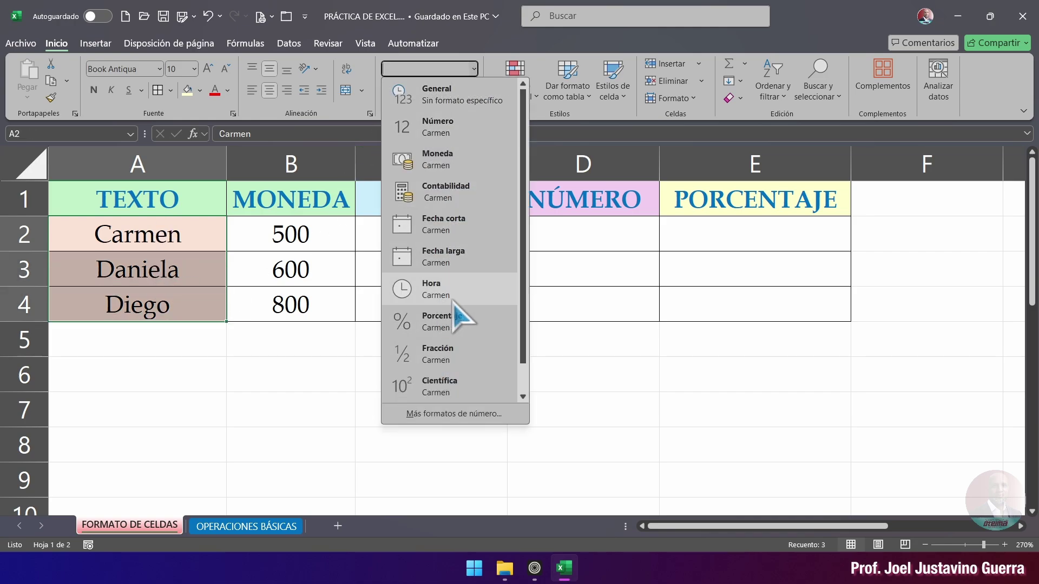
pyautogui.scroll(-1, 443, 392)
pyautogui.click(444, 395)
pyautogui.click(167, 238)
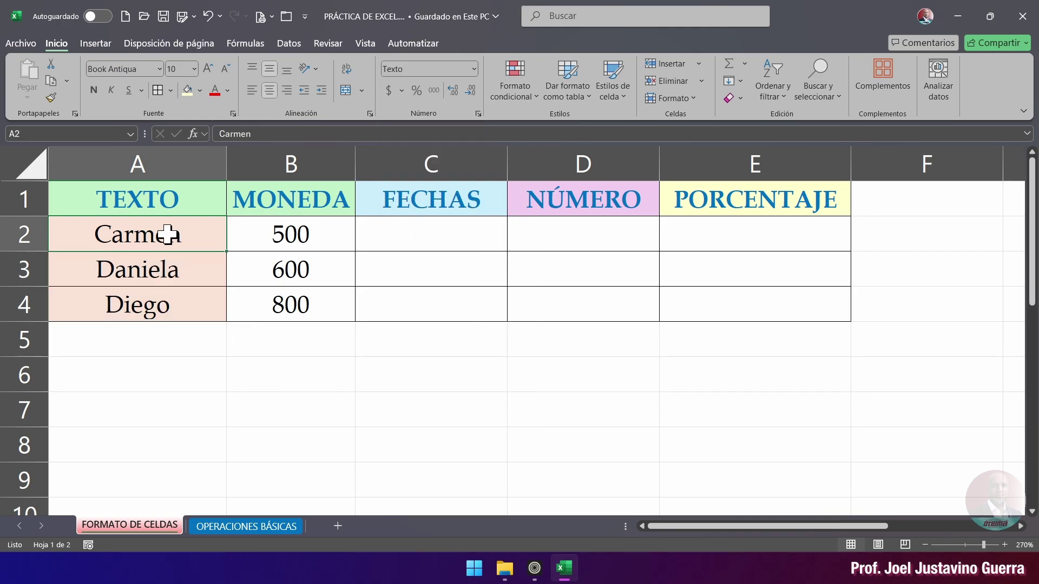
# Step: Apply the Texto number format to the TEXTO heading and the names below it, cells A1:A4
pyautogui.moveTo(154, 202); pyautogui.dragTo(159, 297)
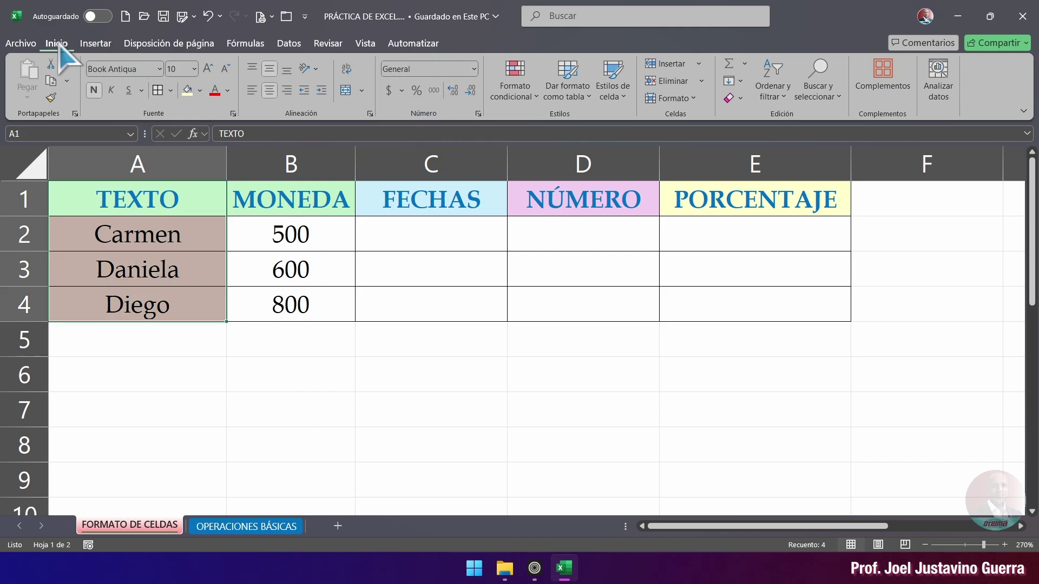
pyautogui.hotkey('ctrl', 'q')
pyautogui.press('Escape')
pyautogui.click(474, 74)
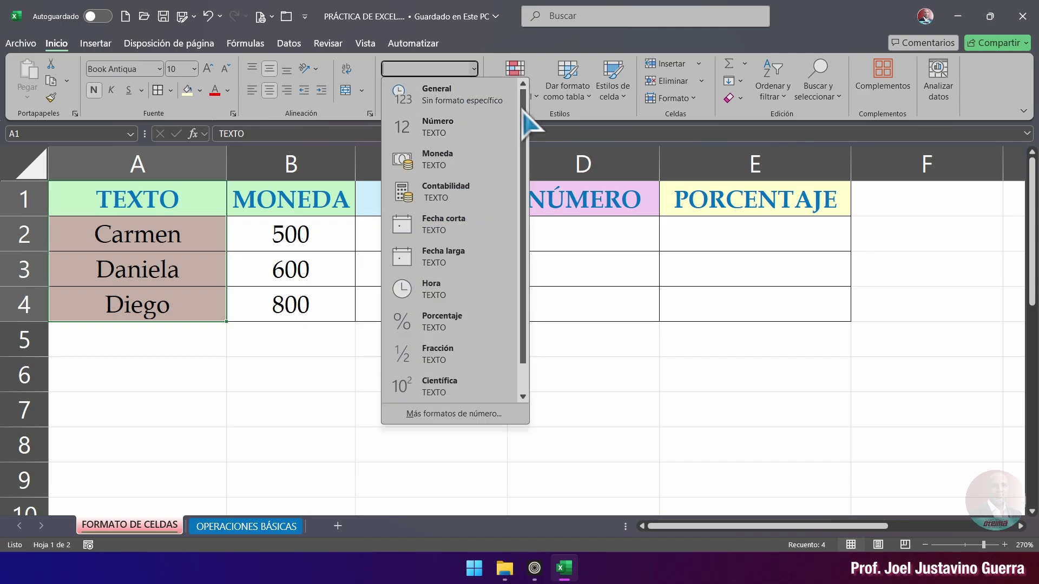
pyautogui.moveTo(524, 106); pyautogui.dragTo(524, 151)
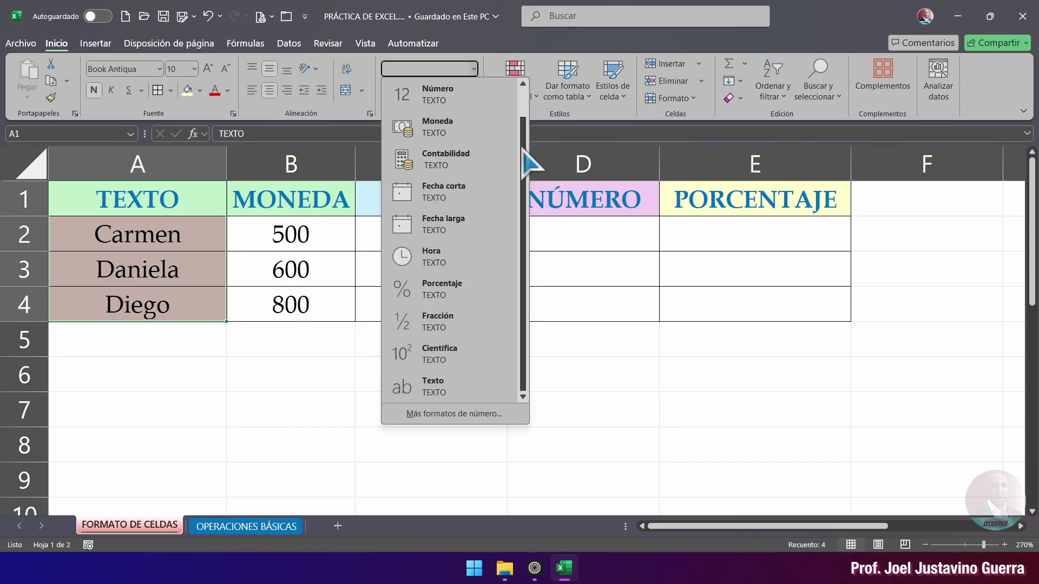
pyautogui.click(450, 388)
pyautogui.moveTo(181, 197); pyautogui.dragTo(170, 305)
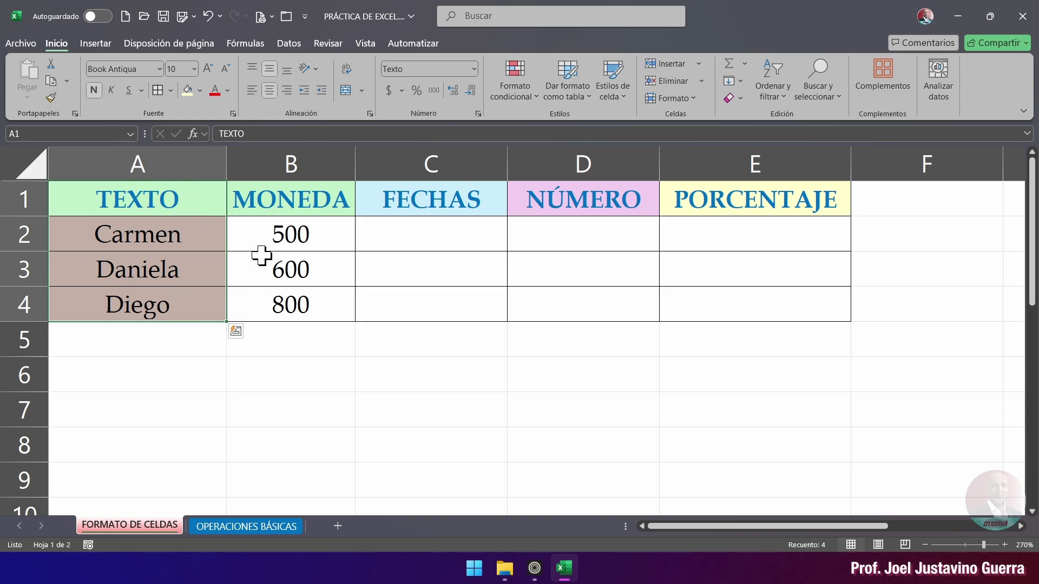
# Step: Select the MONEDA amounts in B2:B4 for number formatting
pyautogui.click(290, 203)
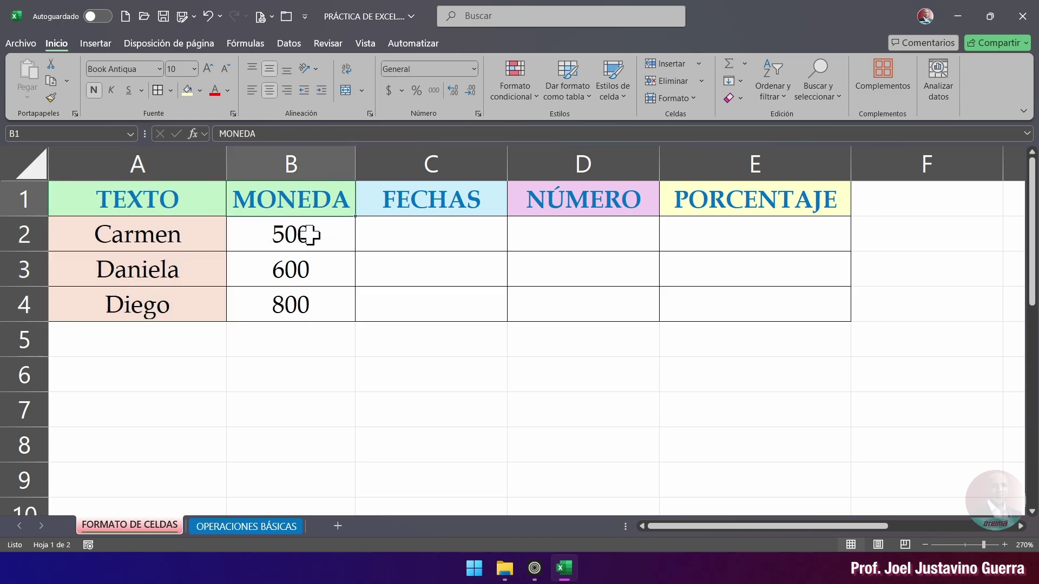
pyautogui.click(296, 241)
pyautogui.moveTo(295, 238); pyautogui.dragTo(285, 301)
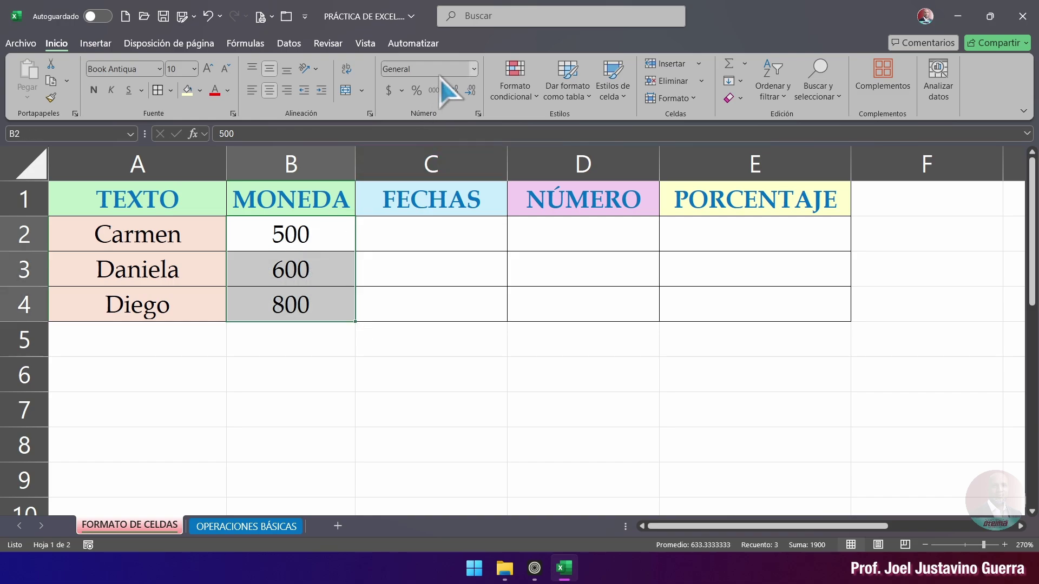
# Step: Apply the Moneda number format to the amounts in cells B2:B4
pyautogui.click(473, 70)
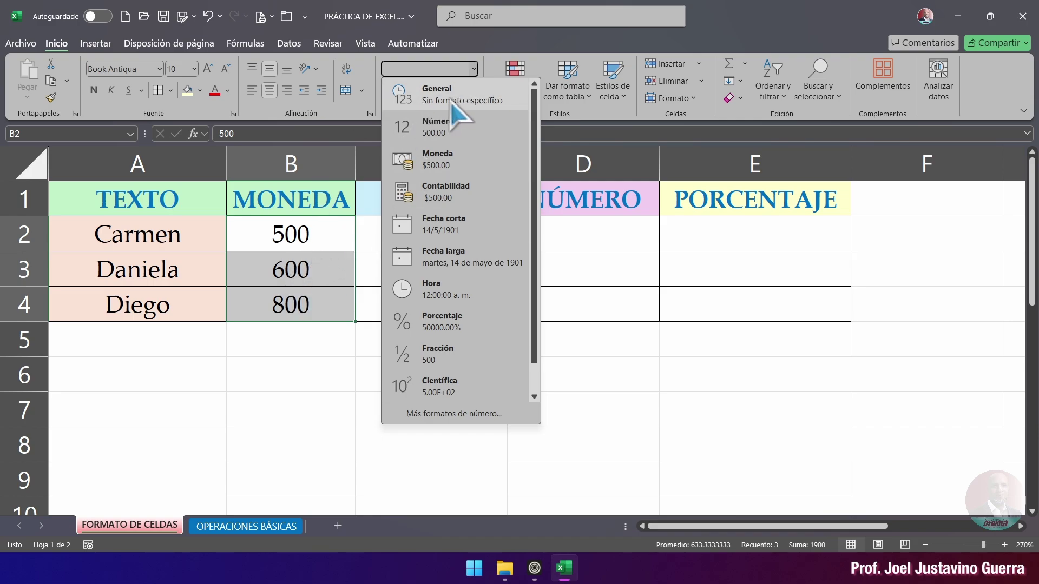
pyautogui.click(472, 85)
pyautogui.click(315, 242)
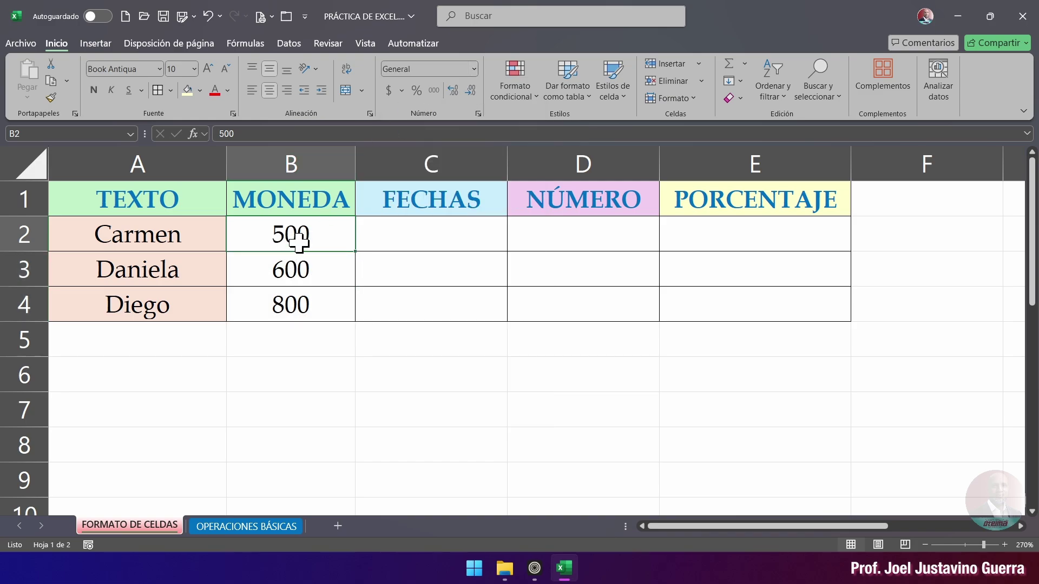
pyautogui.moveTo(305, 236); pyautogui.dragTo(302, 295)
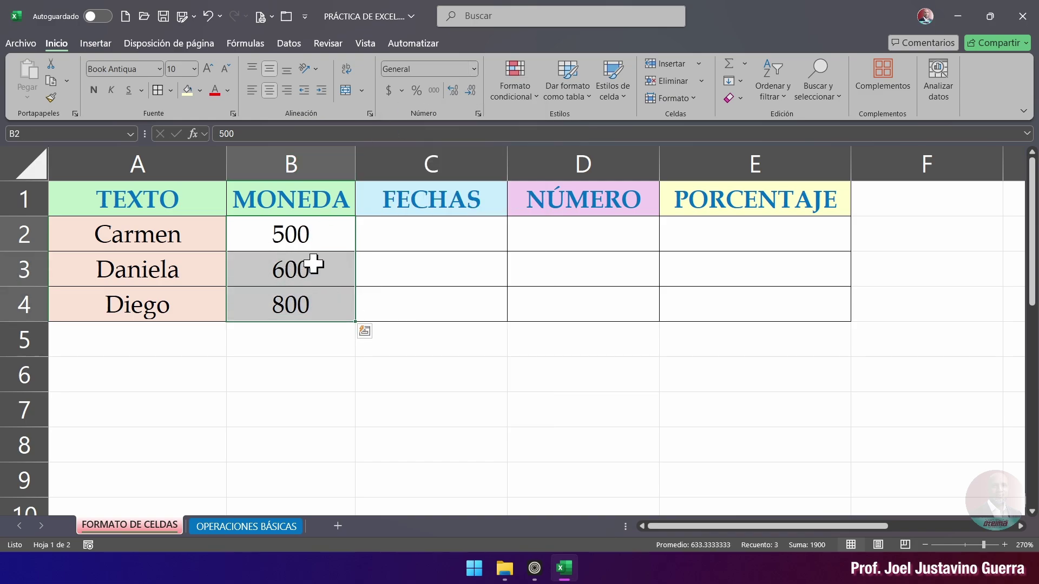
pyautogui.click(474, 69)
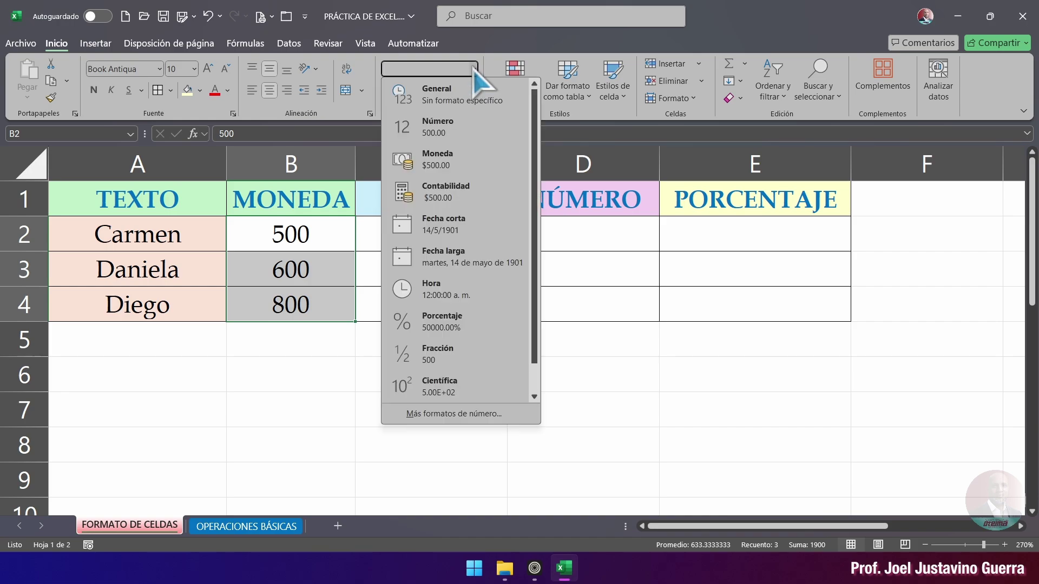
pyautogui.click(462, 172)
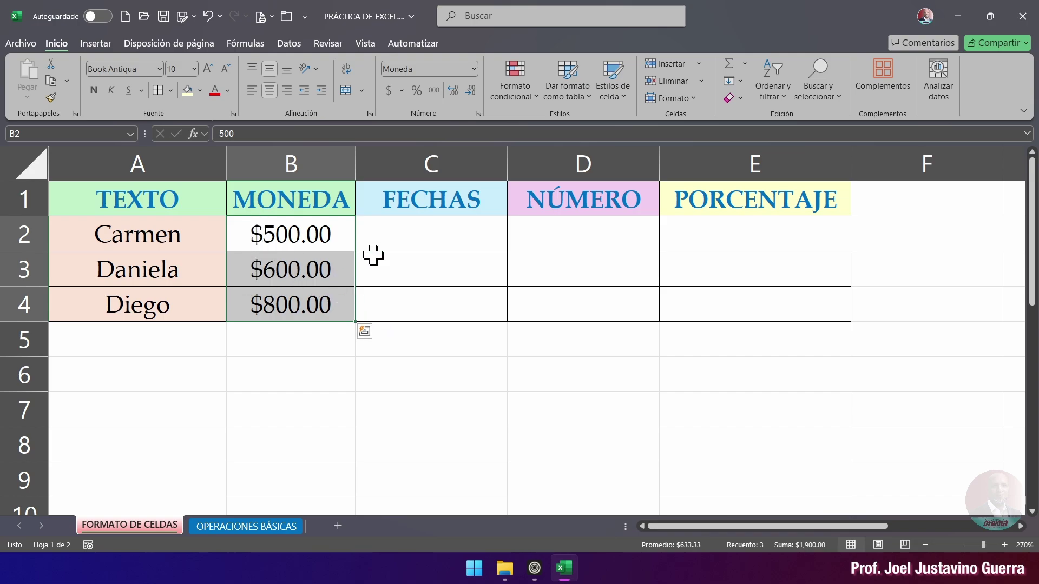
pyautogui.click(401, 91)
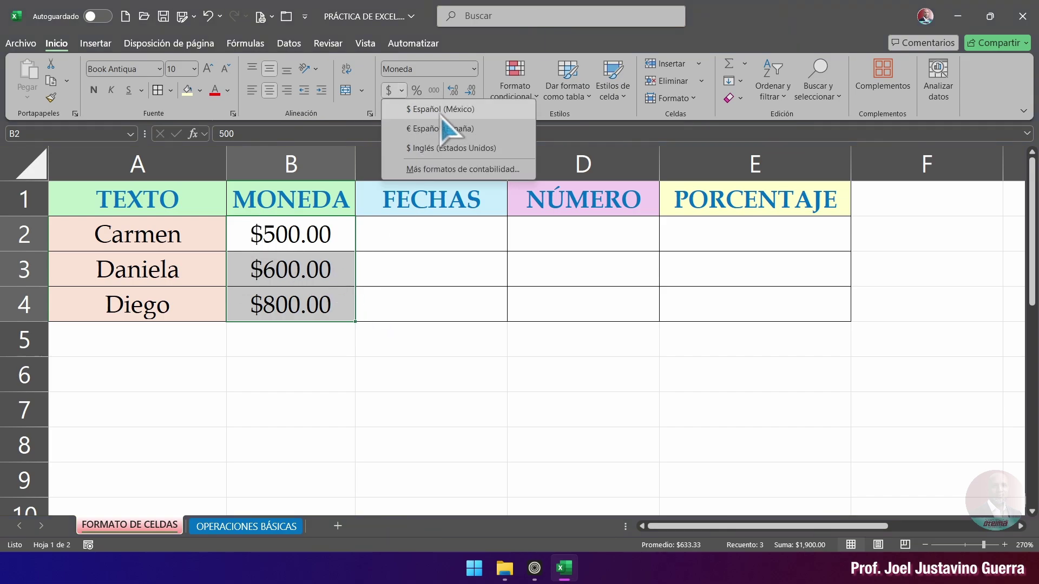
pyautogui.click(402, 91)
pyautogui.click(401, 91)
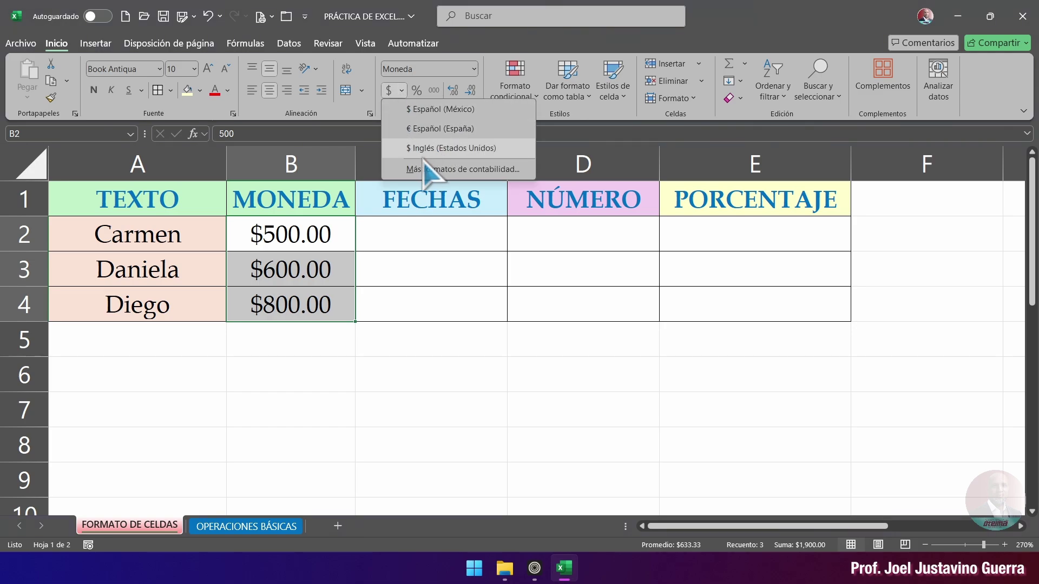
pyautogui.click(402, 92)
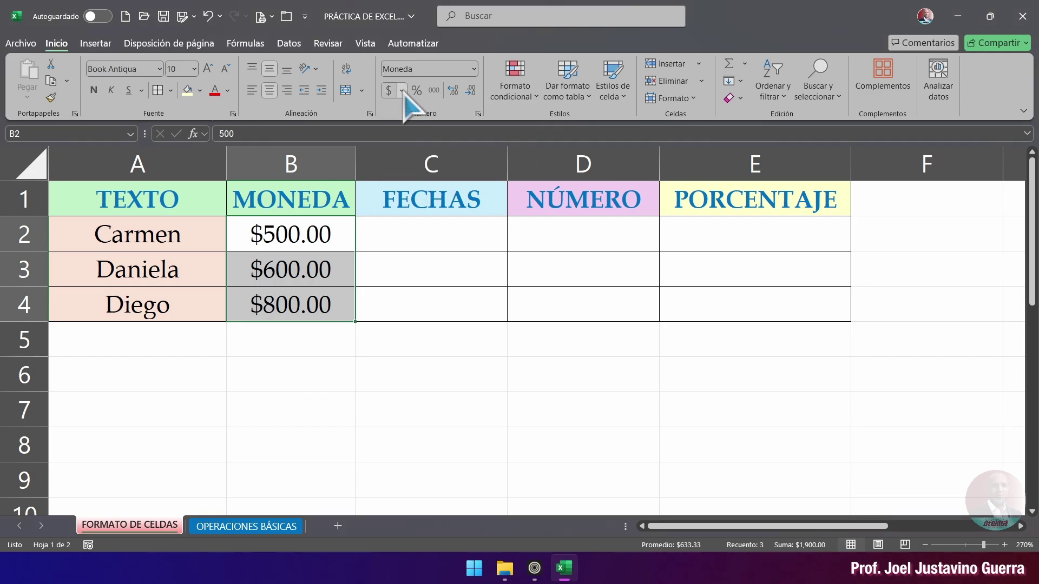
# Step: Set the amounts in B2:B4 to the Moneda category with the currency symbol B/. Español (Panamá)
pyautogui.click(402, 91)
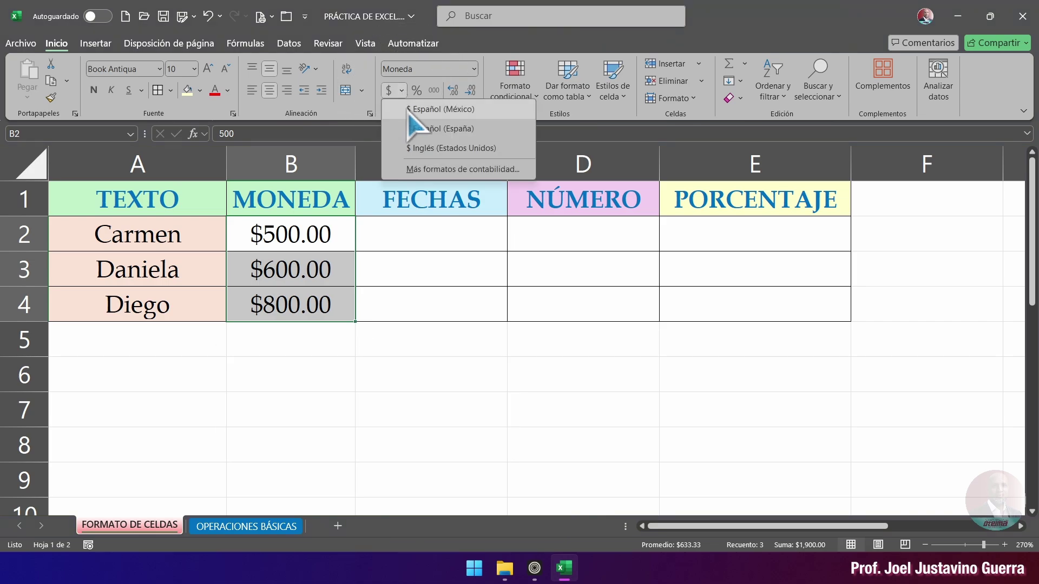
pyautogui.click(451, 173)
pyautogui.moveTo(548, 86); pyautogui.dragTo(527, 95)
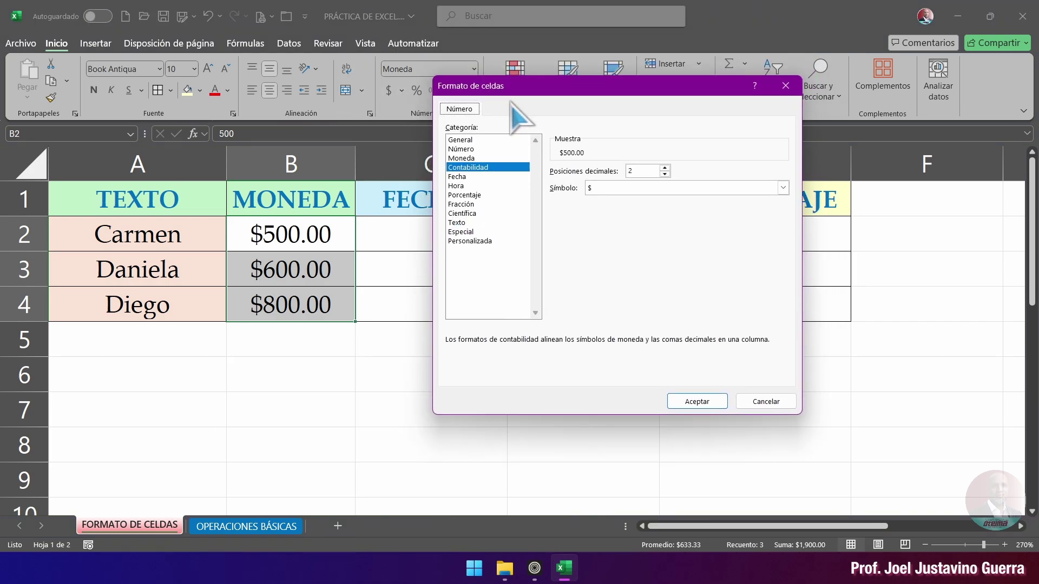
pyautogui.click(476, 160)
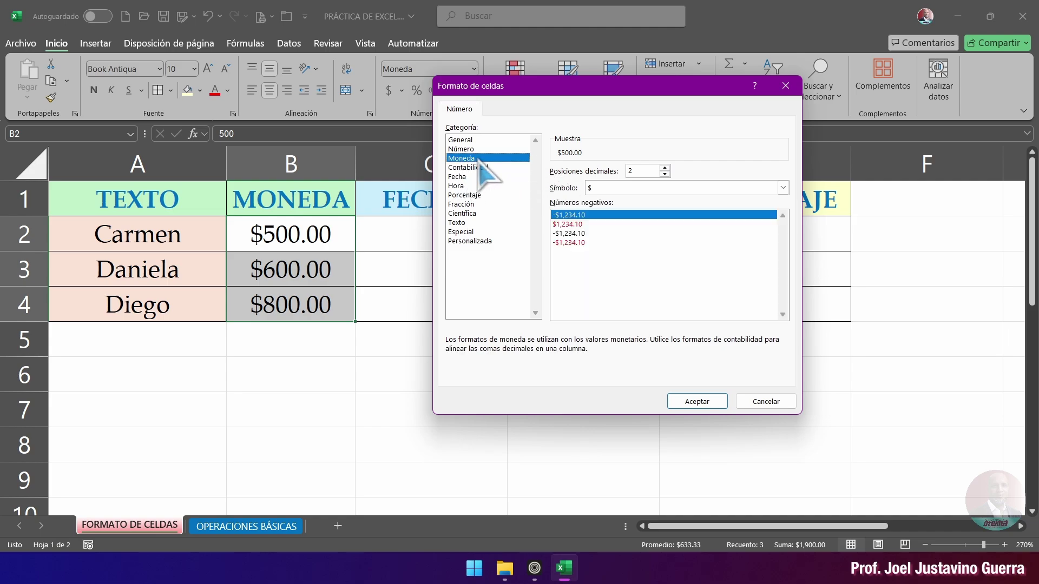
pyautogui.click(740, 189)
pyautogui.scroll(-5, 692, 303)
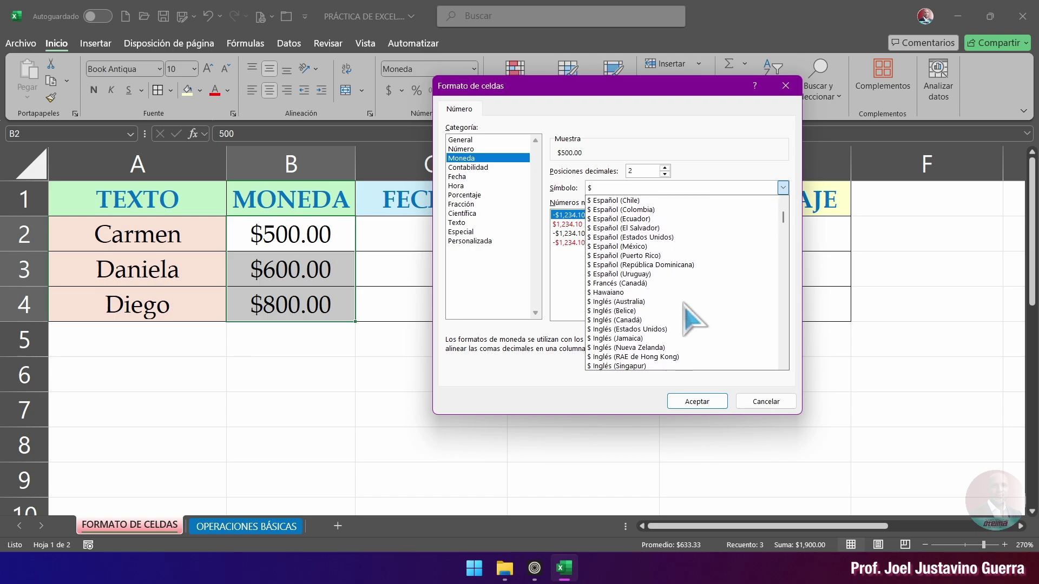
pyautogui.scroll(1, 684, 306)
pyautogui.scroll(-12, 683, 306)
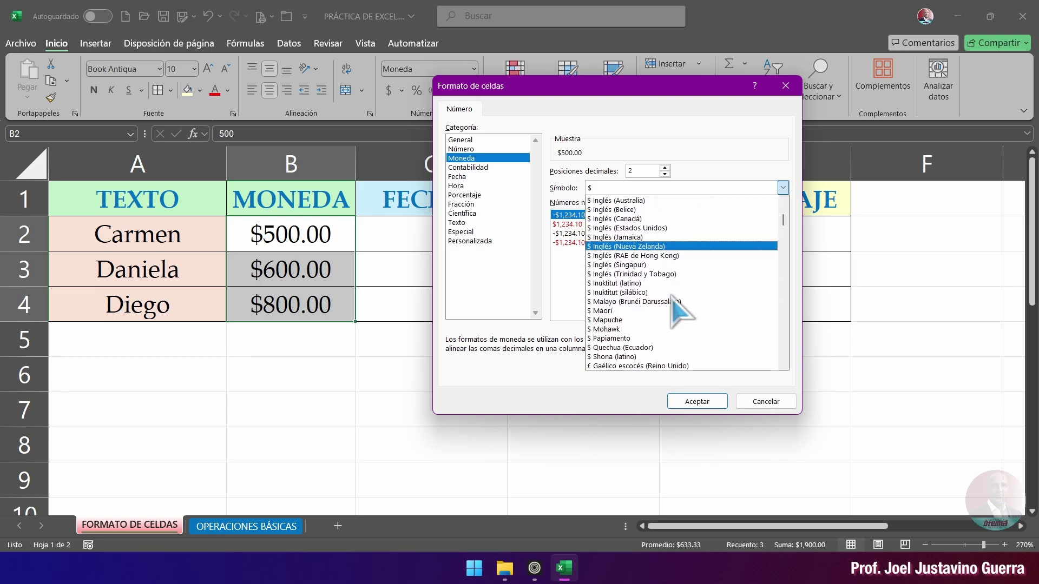
pyautogui.scroll(-13, 671, 298)
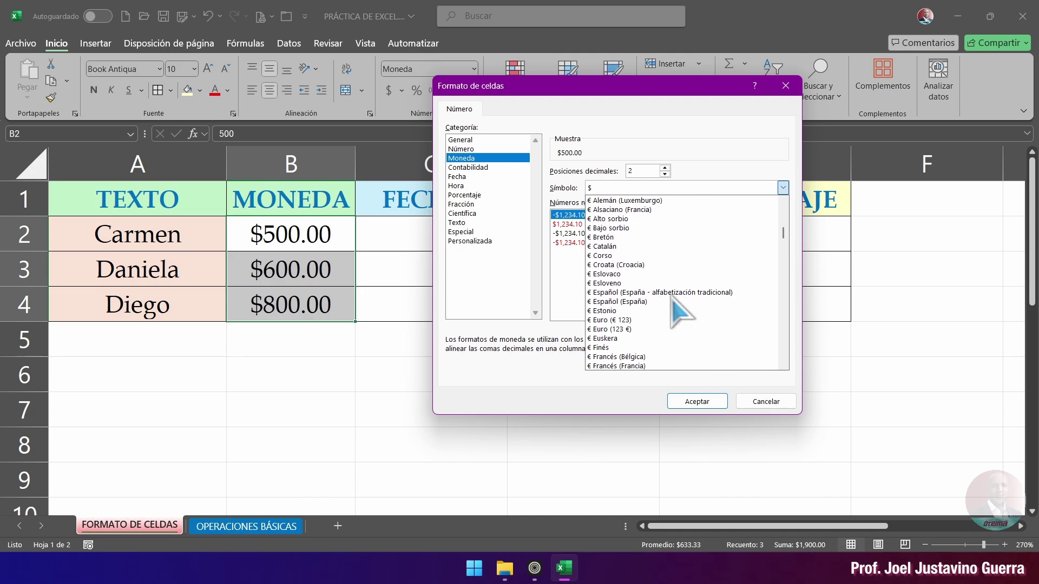
pyautogui.scroll(-12, 671, 303)
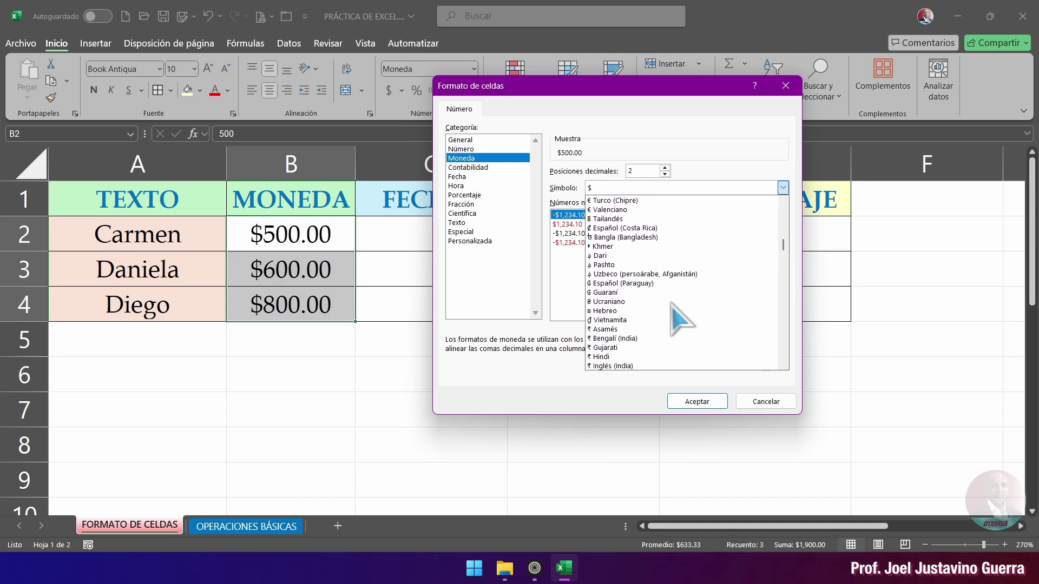
pyautogui.scroll(-4, 671, 303)
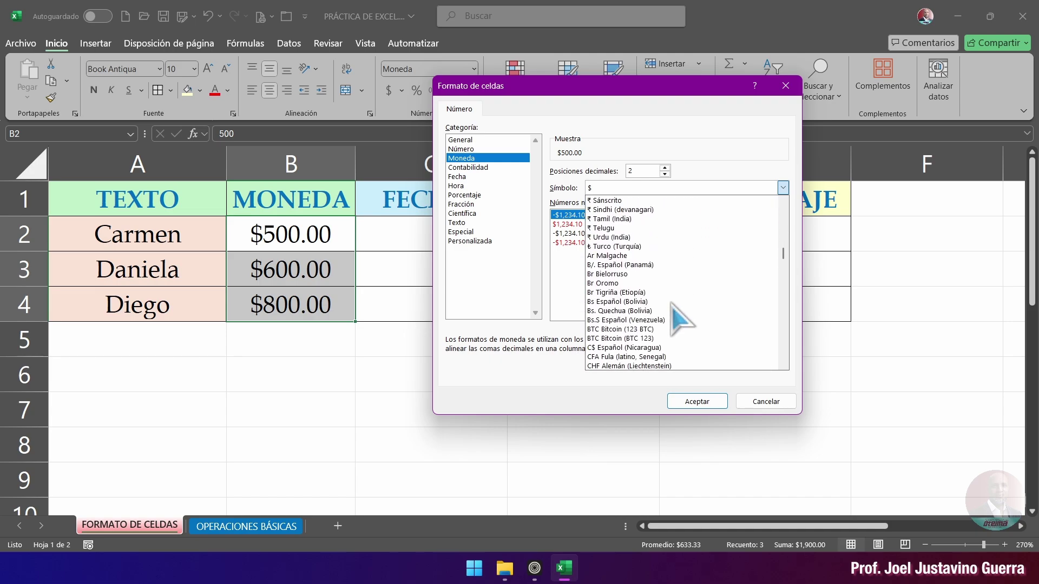
pyautogui.click(622, 264)
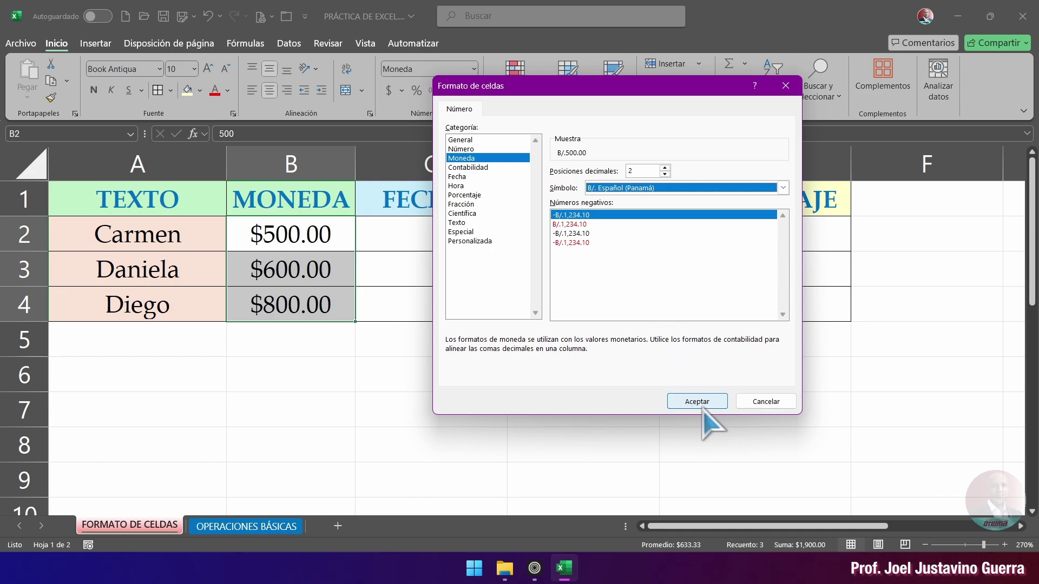
pyautogui.click(687, 406)
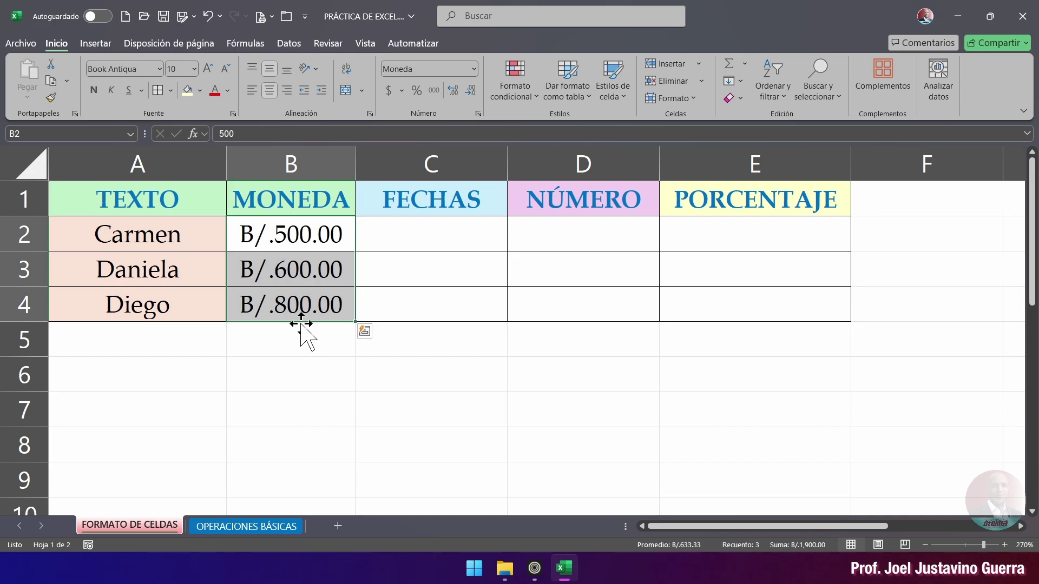
pyautogui.click(301, 271)
pyautogui.click(314, 236)
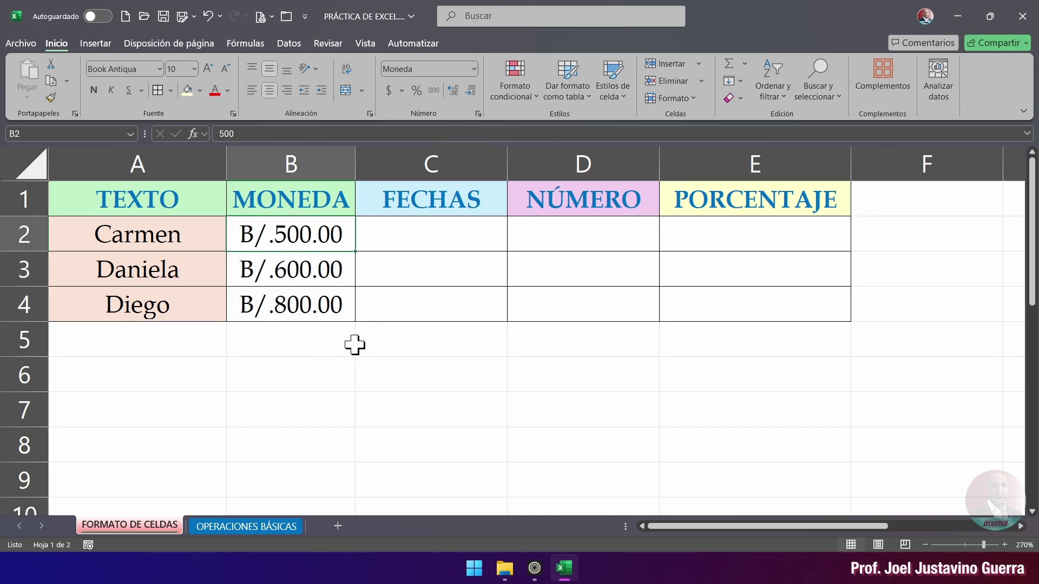
# Step: Apply the Fecha corta format to cells C2:C4 under FECHAS
pyautogui.click(451, 235)
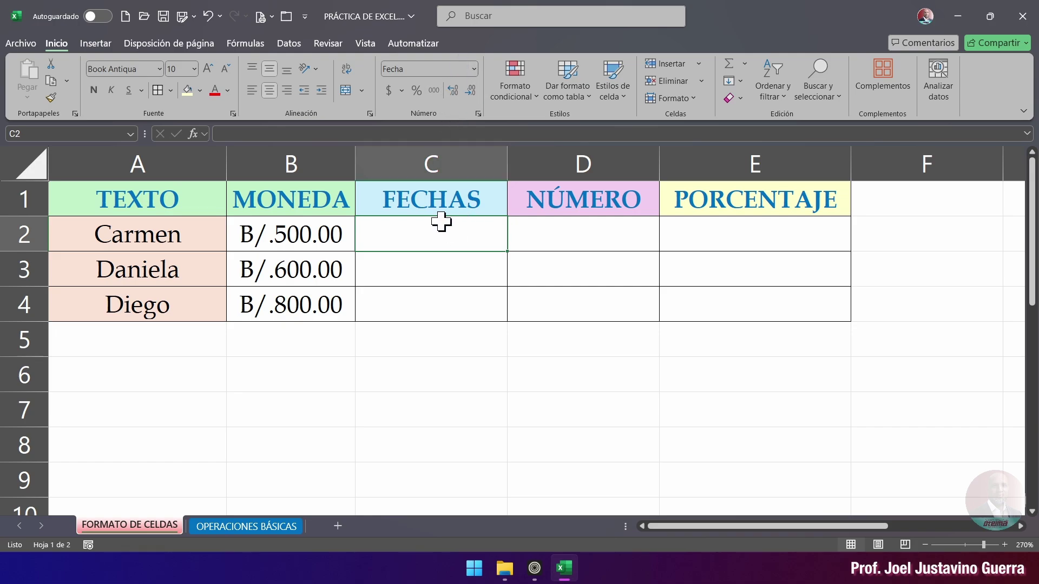
pyautogui.moveTo(441, 221); pyautogui.dragTo(431, 302)
pyautogui.click(474, 69)
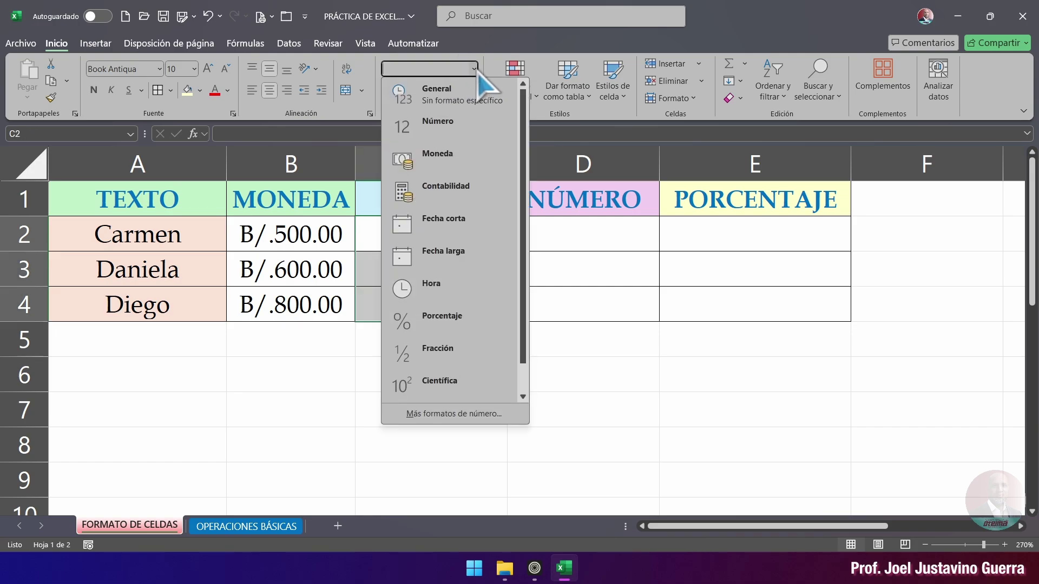
pyautogui.click(469, 229)
# Step: Enter the dates 21-3-25, 22-3-25 and 30-4-25 in cells C2, C3 and C4
pyautogui.click(433, 233)
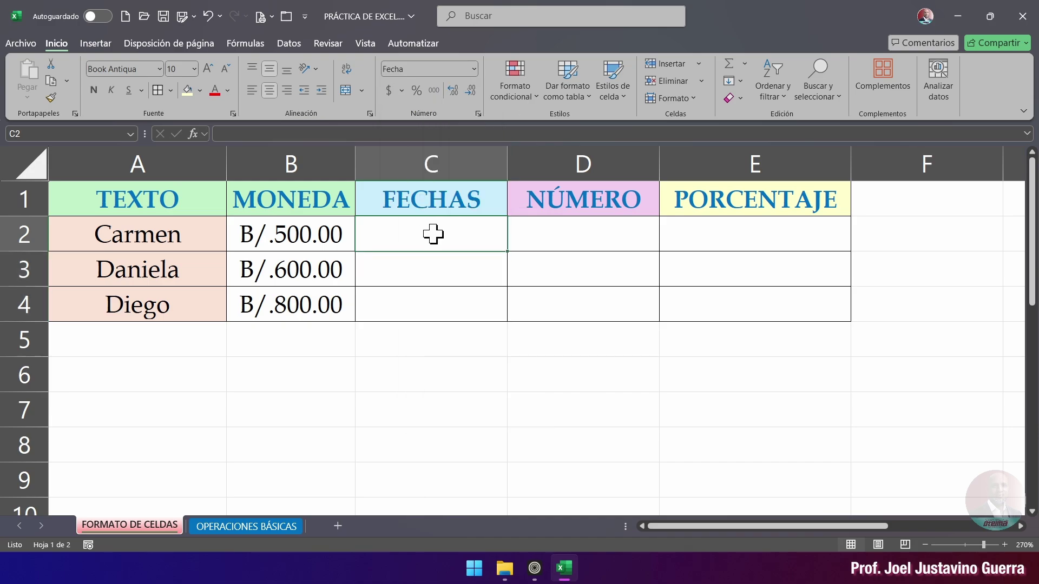
pyautogui.write('21-3-25')
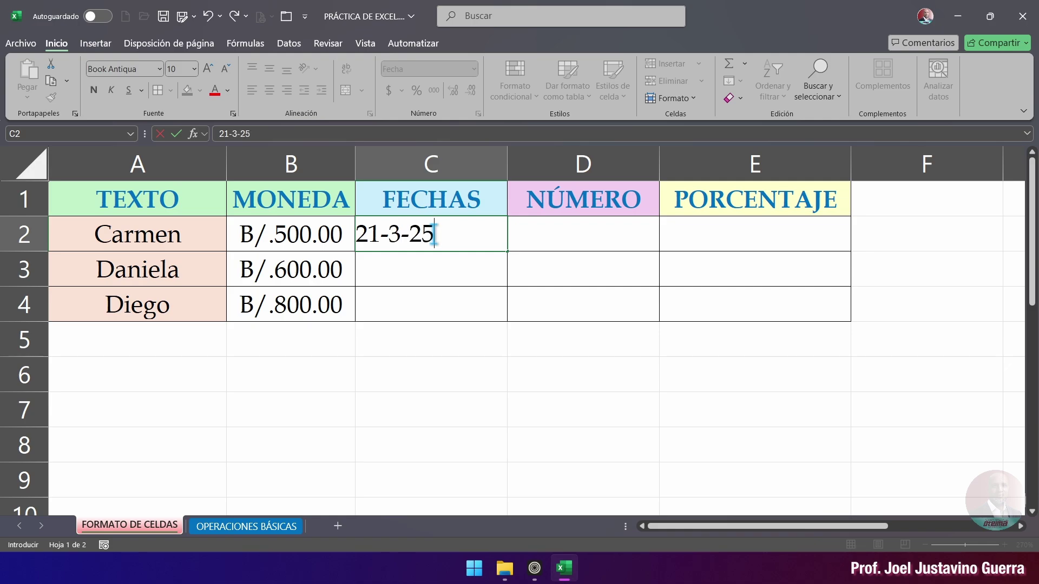
pyautogui.press('Return')
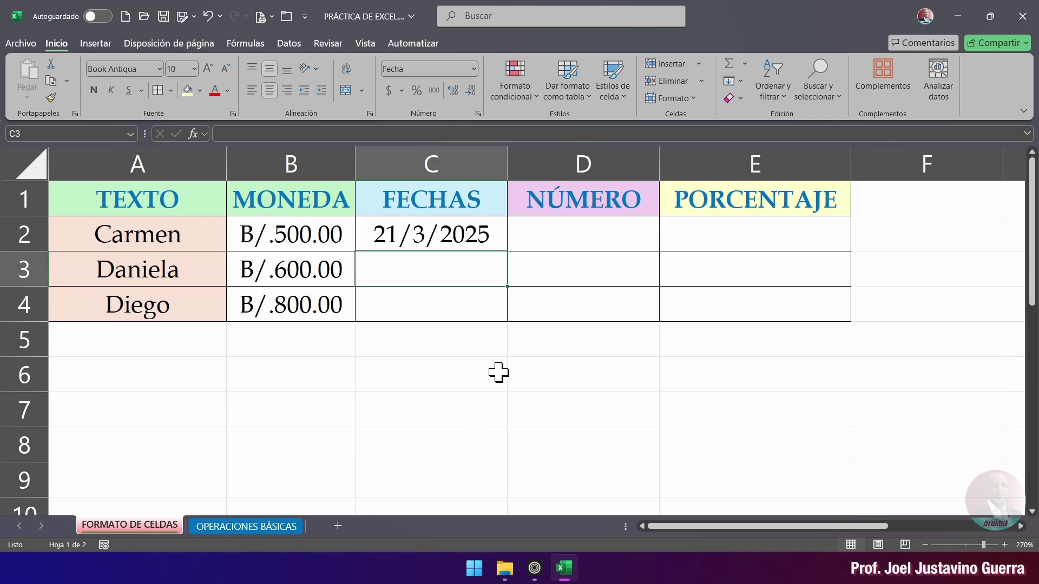
pyautogui.write('22-3-25')
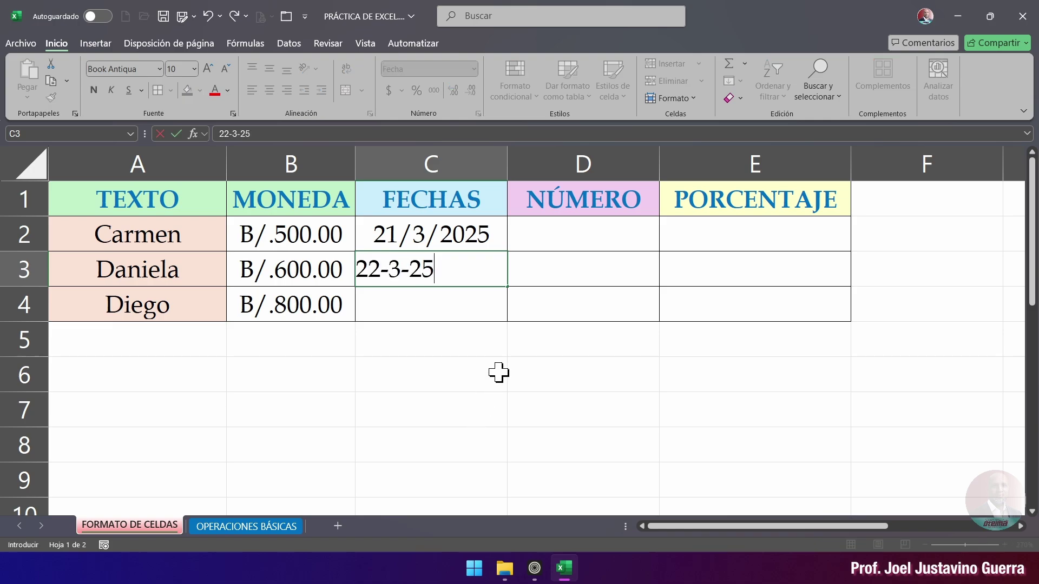
pyautogui.press('Return')
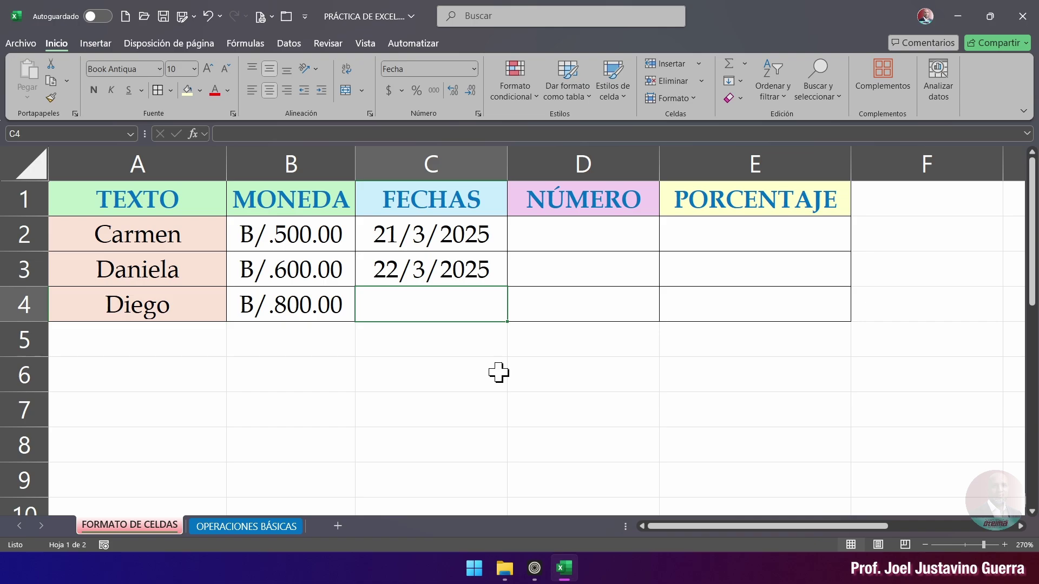
pyautogui.write('30-4-25')
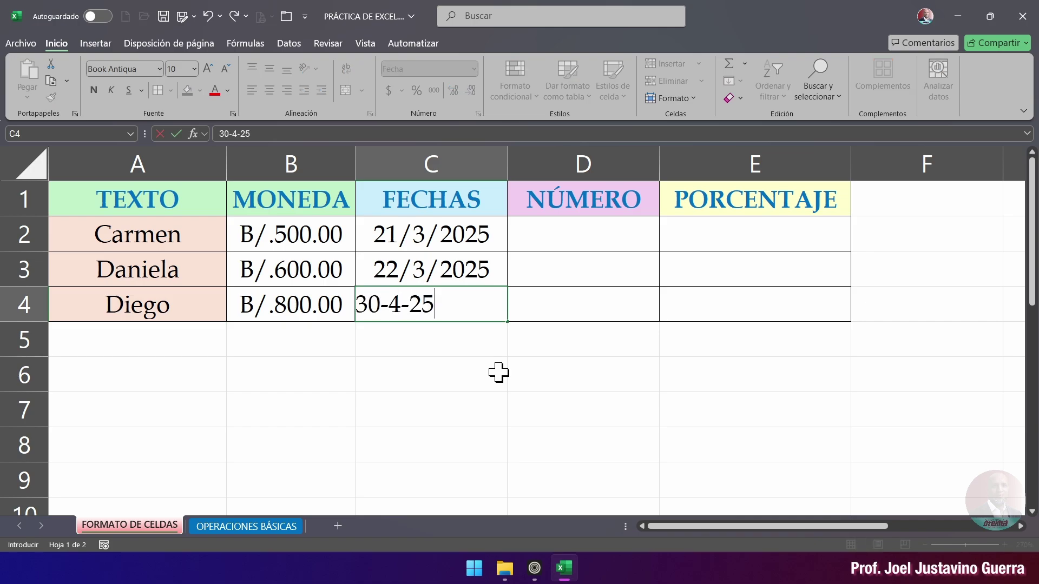
pyautogui.press('Return')
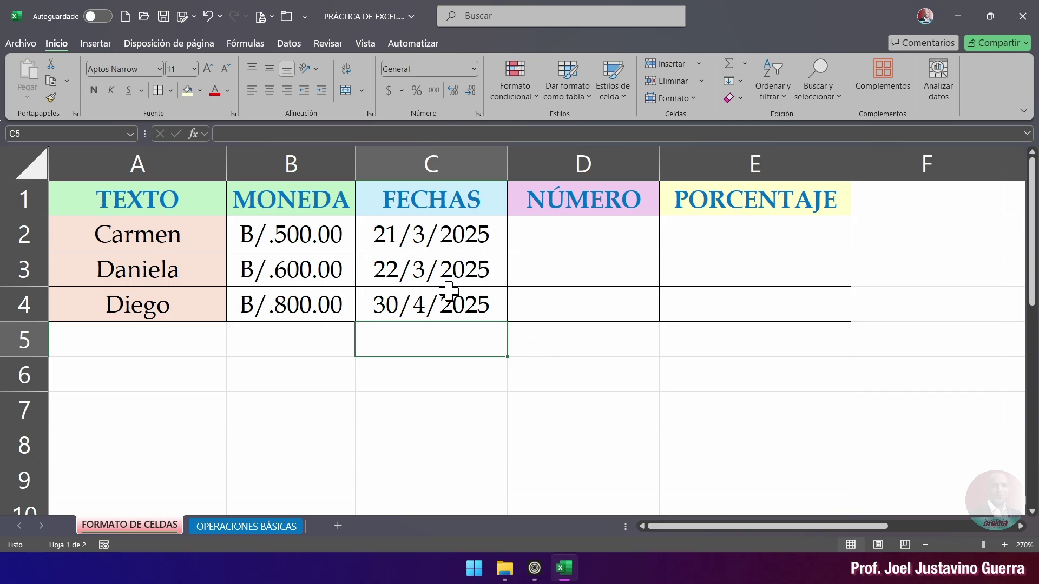
# Step: Set the dates in cells C2:C4 to the Fecha category with the 14-03-12 type
pyautogui.moveTo(446, 230); pyautogui.dragTo(441, 304)
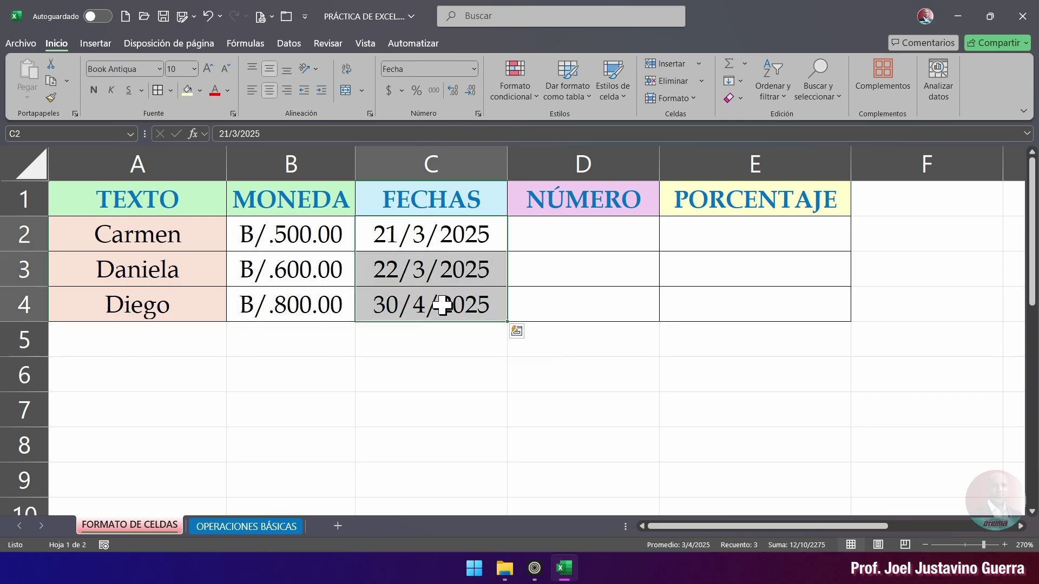
pyautogui.click(474, 69)
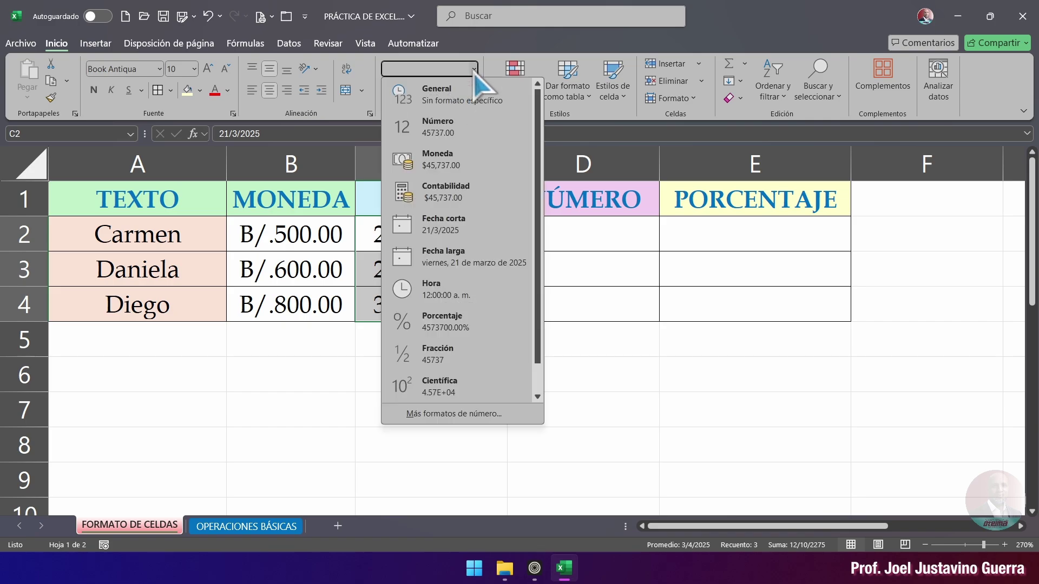
pyautogui.click(474, 71)
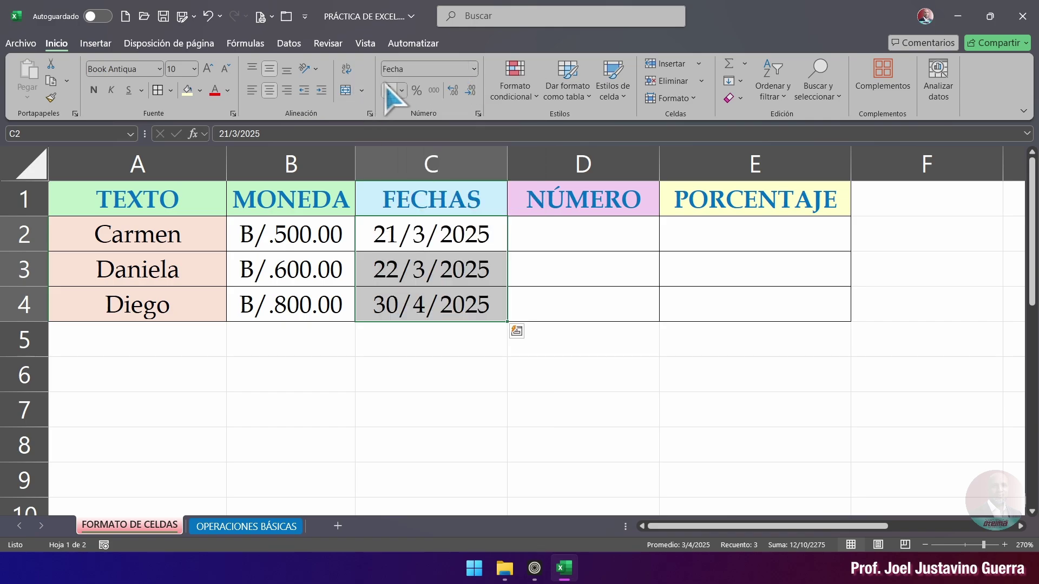
pyautogui.click(473, 69)
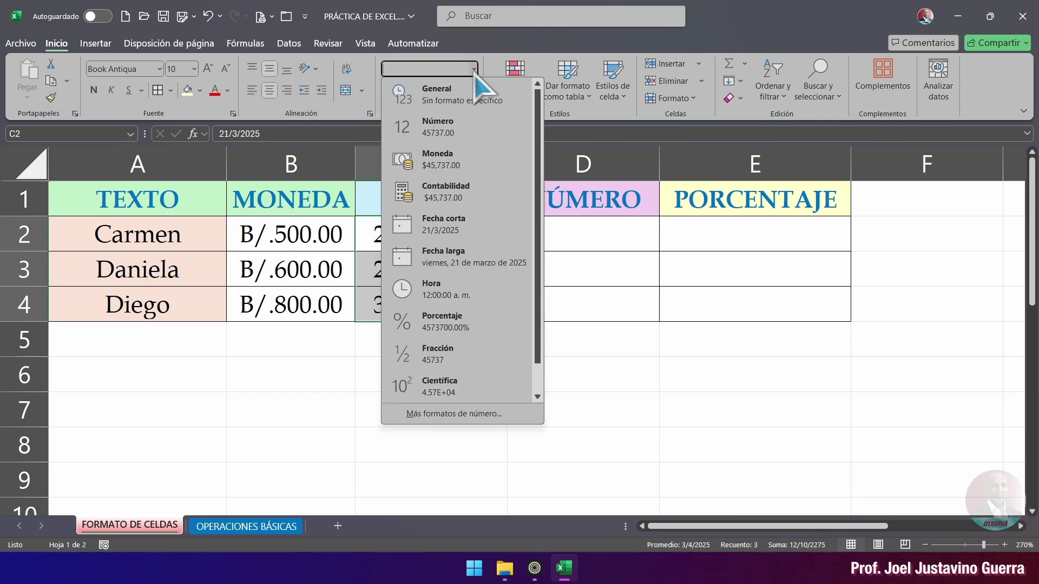
pyautogui.click(459, 417)
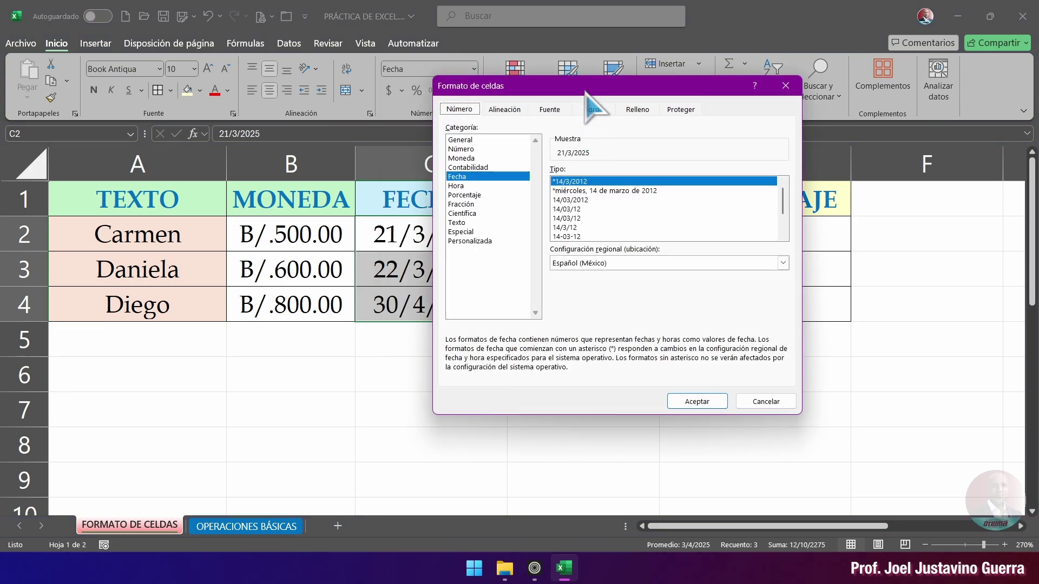
pyautogui.moveTo(586, 93); pyautogui.dragTo(692, 106)
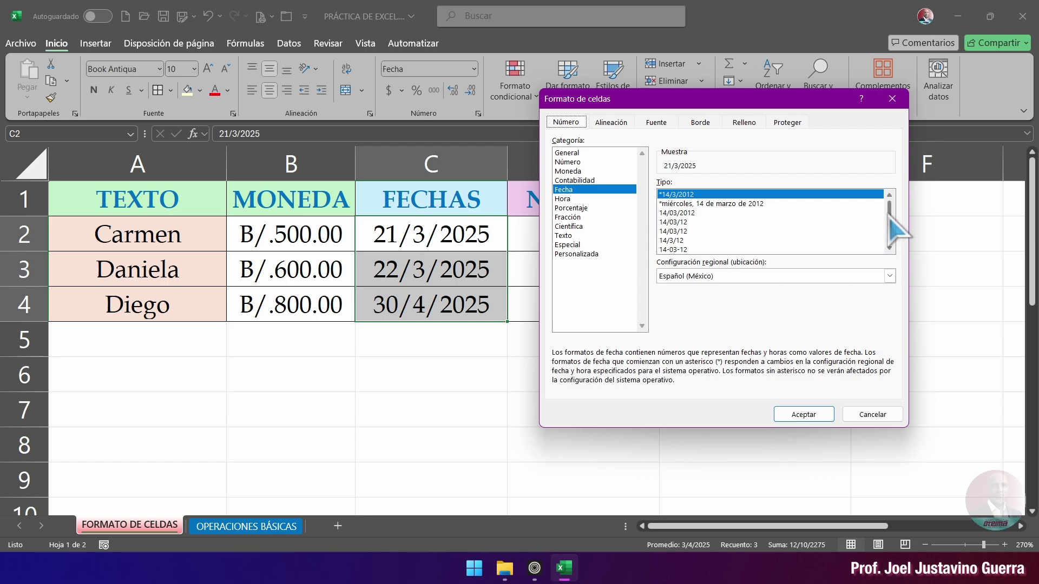
pyautogui.moveTo(889, 219); pyautogui.dragTo(890, 216)
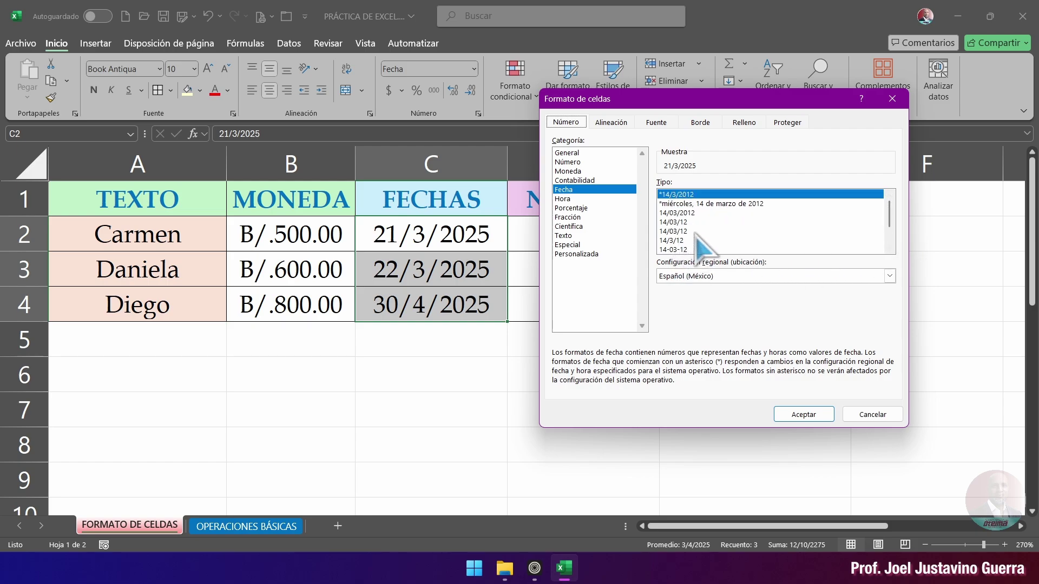
pyautogui.moveTo(889, 219); pyautogui.dragTo(890, 227)
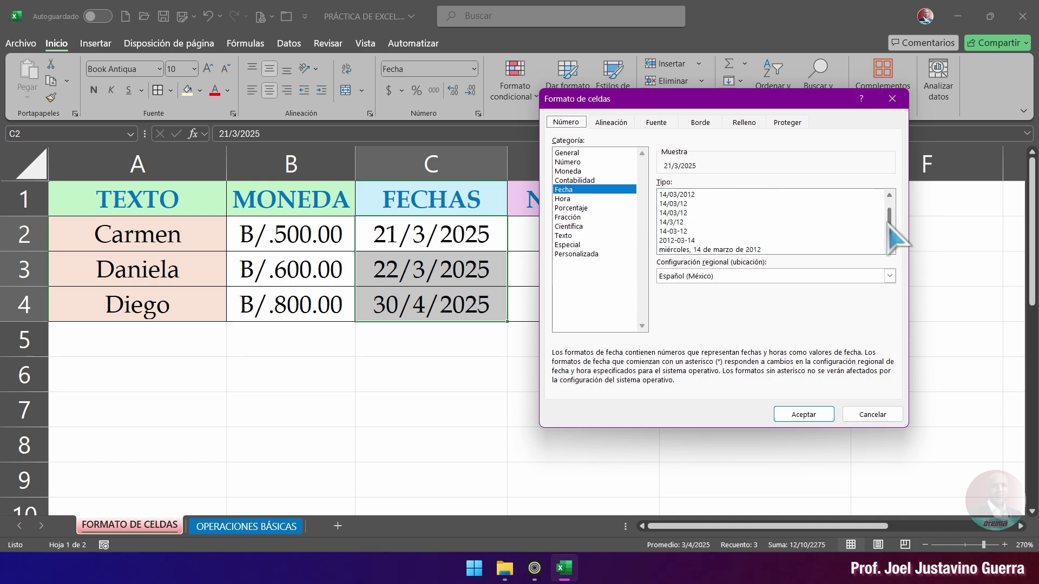
pyautogui.click(685, 231)
pyautogui.click(802, 415)
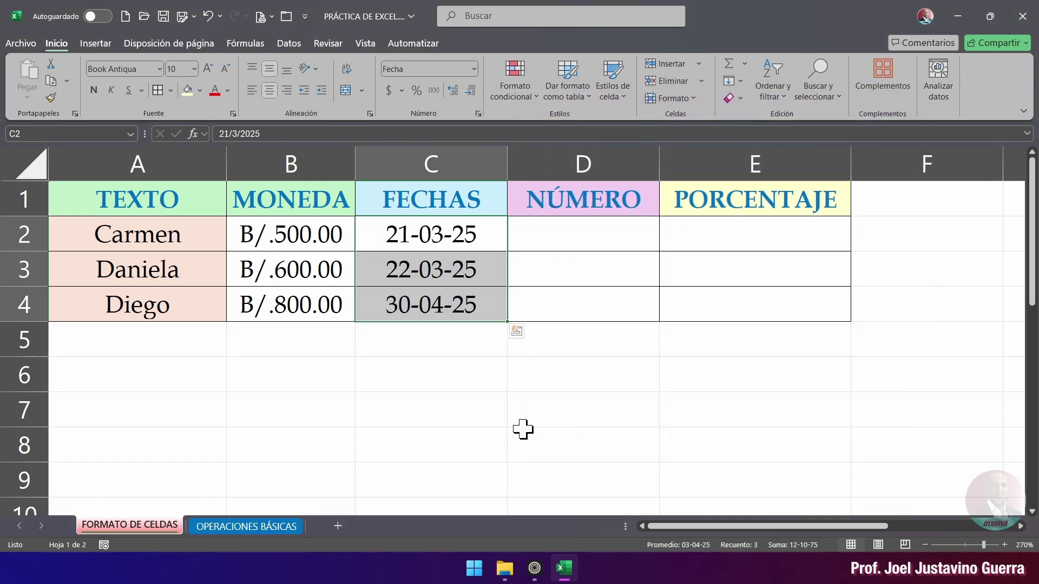
pyautogui.click(489, 433)
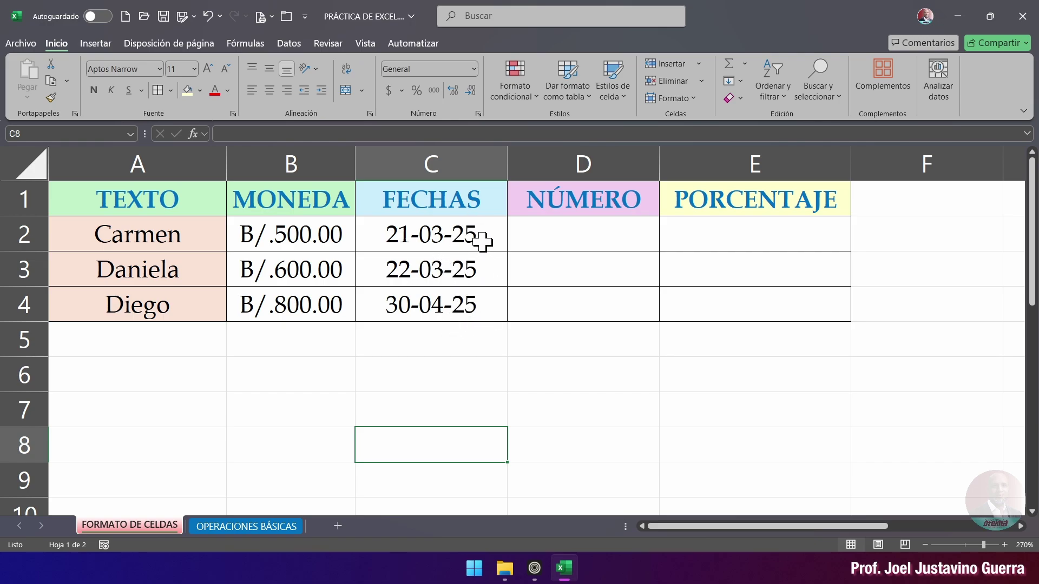
# Step: Change the dates in C2:C4 to the long Fecha type 14 de marzo de 2012
pyautogui.moveTo(443, 230); pyautogui.dragTo(441, 301)
pyautogui.click(473, 69)
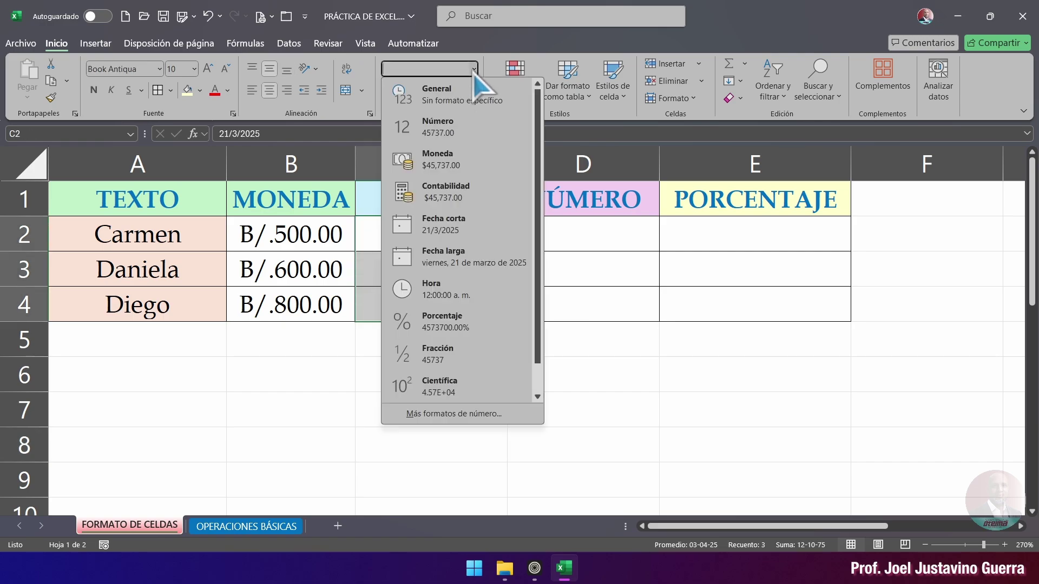
pyautogui.click(470, 414)
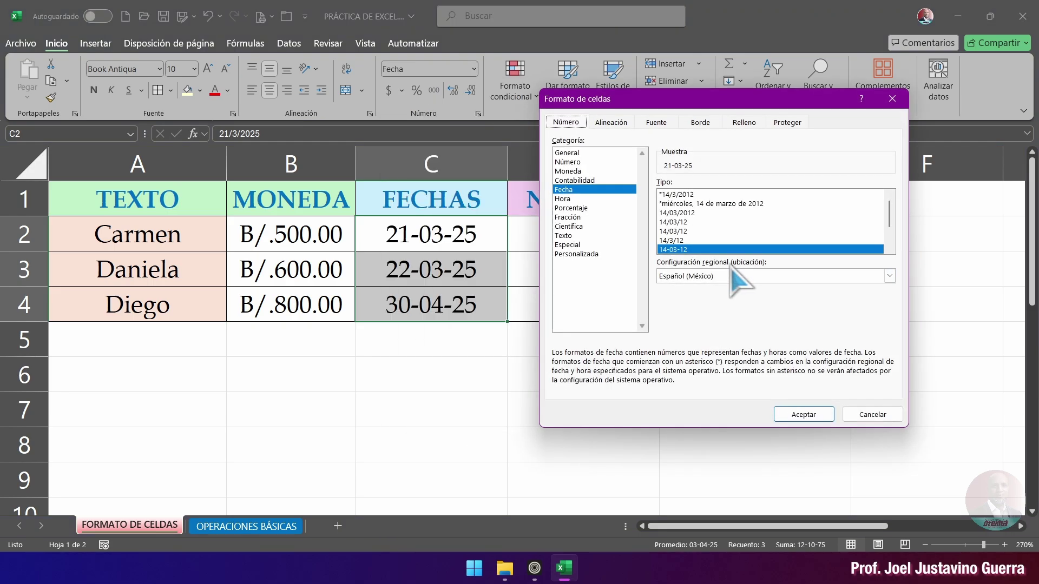
pyautogui.scroll(-1, 768, 214)
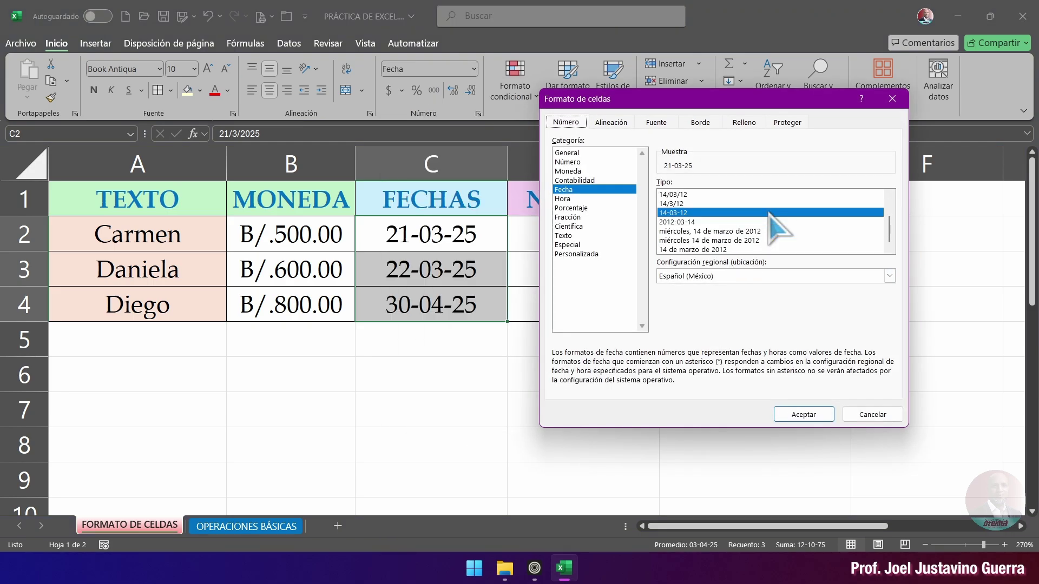
pyautogui.click(692, 249)
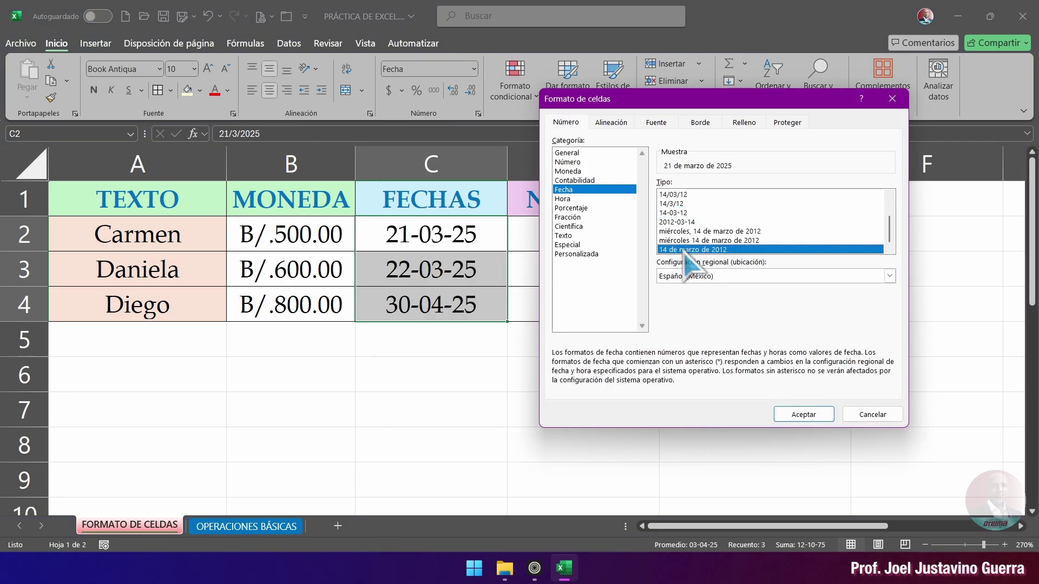
pyautogui.click(797, 417)
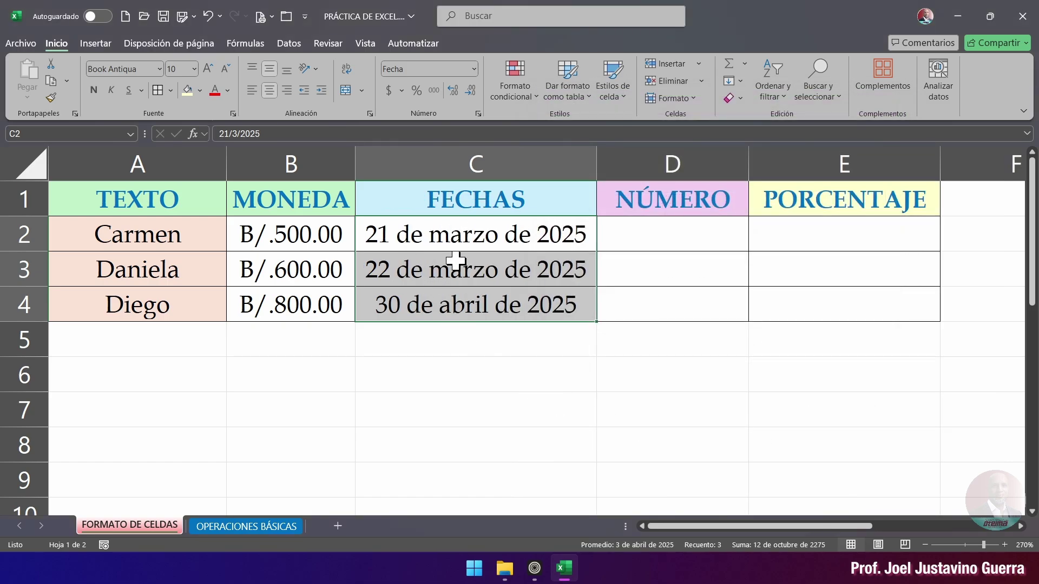
pyautogui.moveTo(481, 237); pyautogui.dragTo(495, 303)
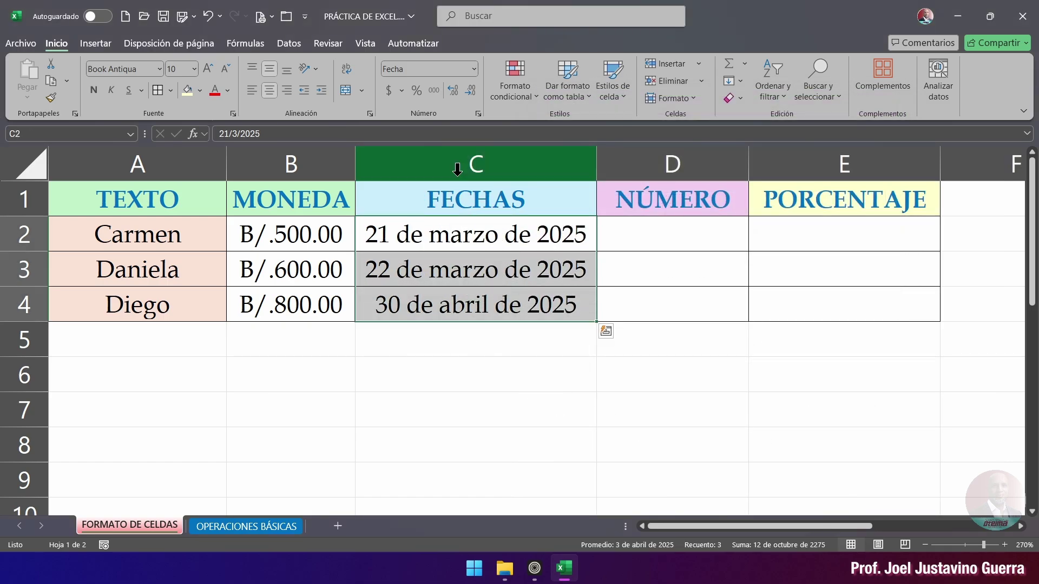
pyautogui.click(478, 113)
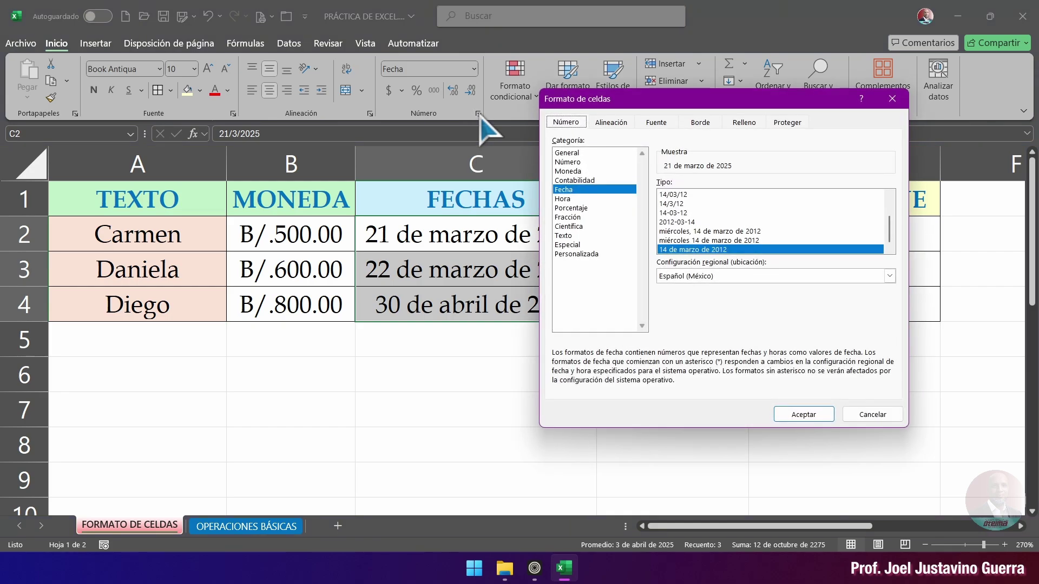
pyautogui.click(872, 414)
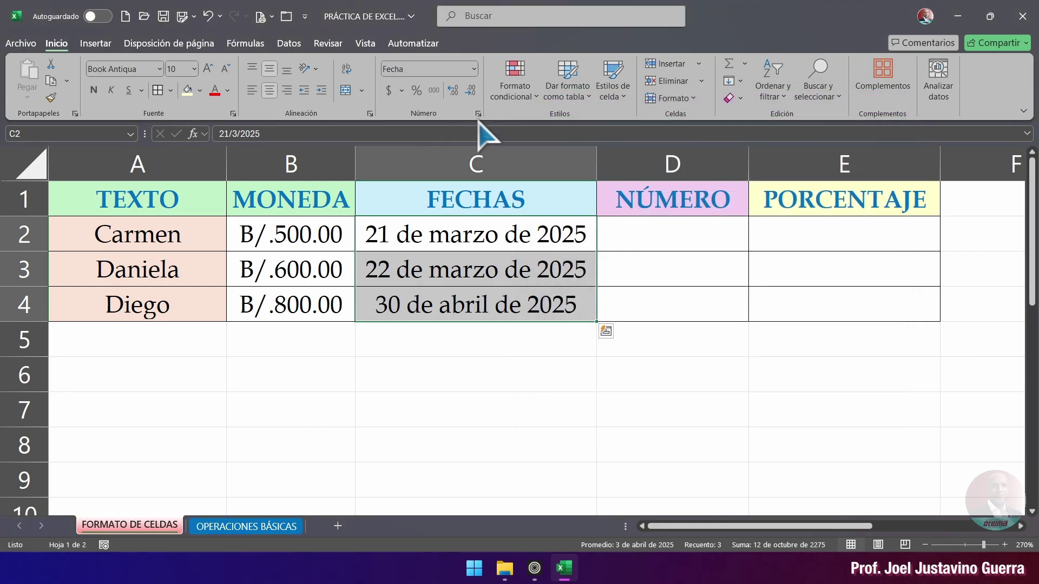
pyautogui.hotkey('ctrl', 'q')
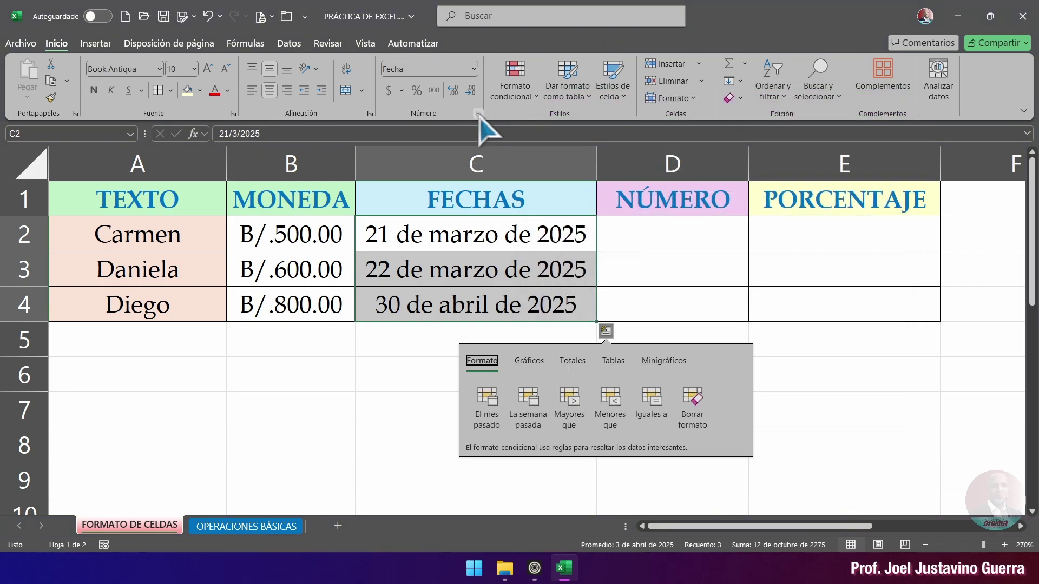
pyautogui.press('Escape')
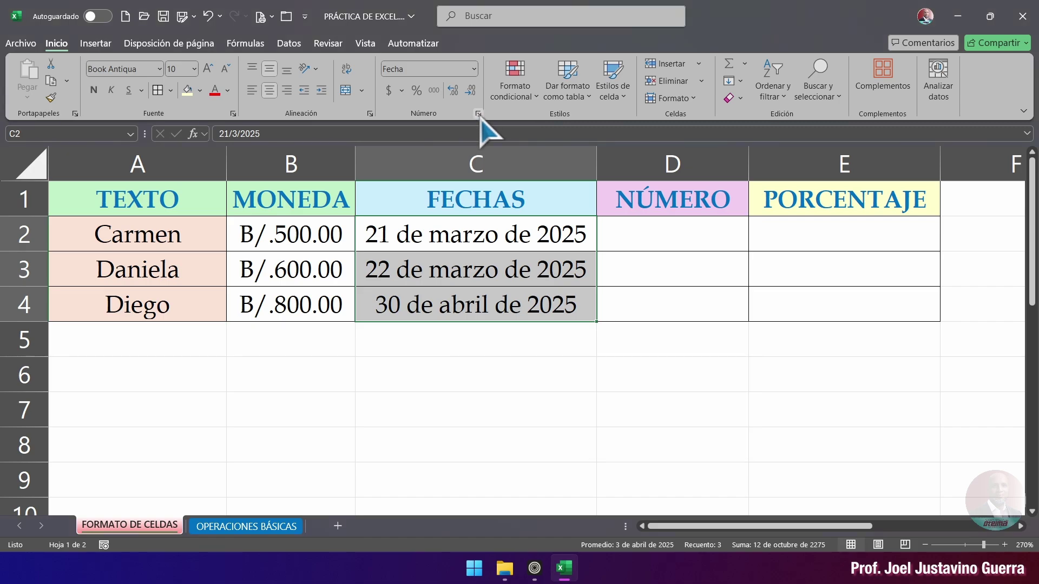
pyautogui.click(478, 113)
pyautogui.moveTo(698, 104); pyautogui.dragTo(780, 107)
pyautogui.click(972, 106)
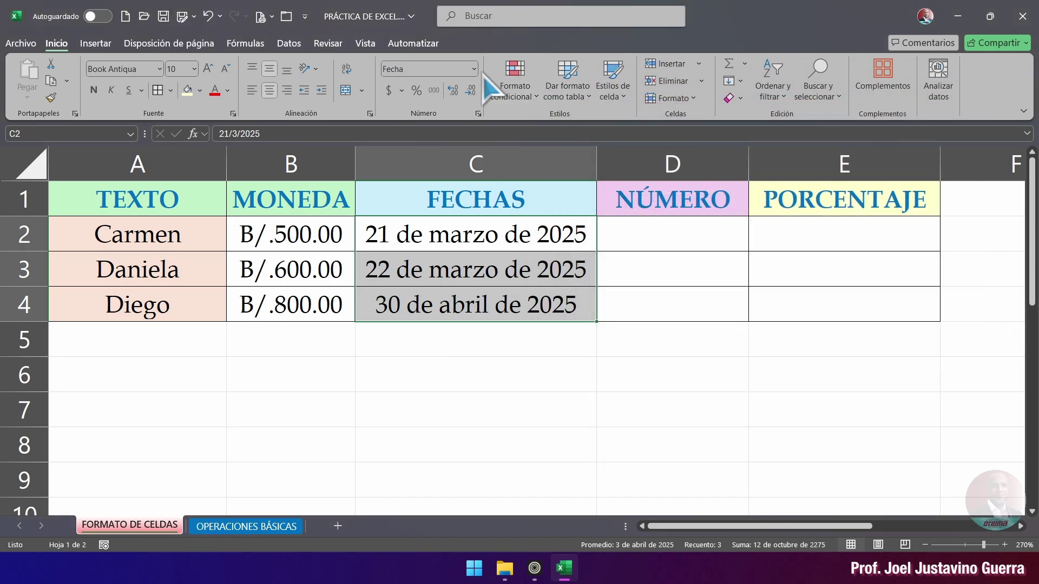
pyautogui.click(474, 69)
pyautogui.click(455, 414)
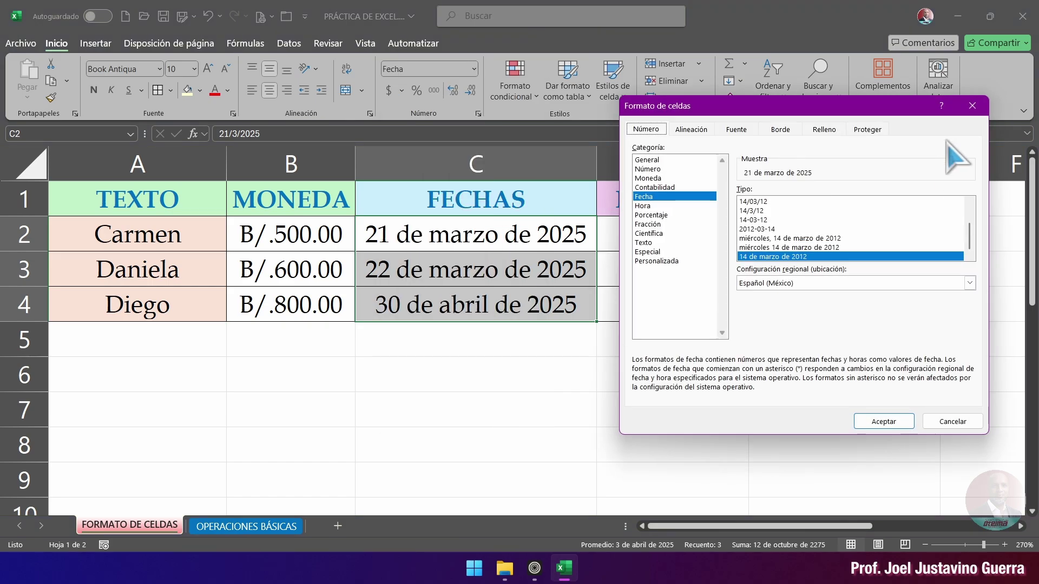
pyautogui.click(478, 115)
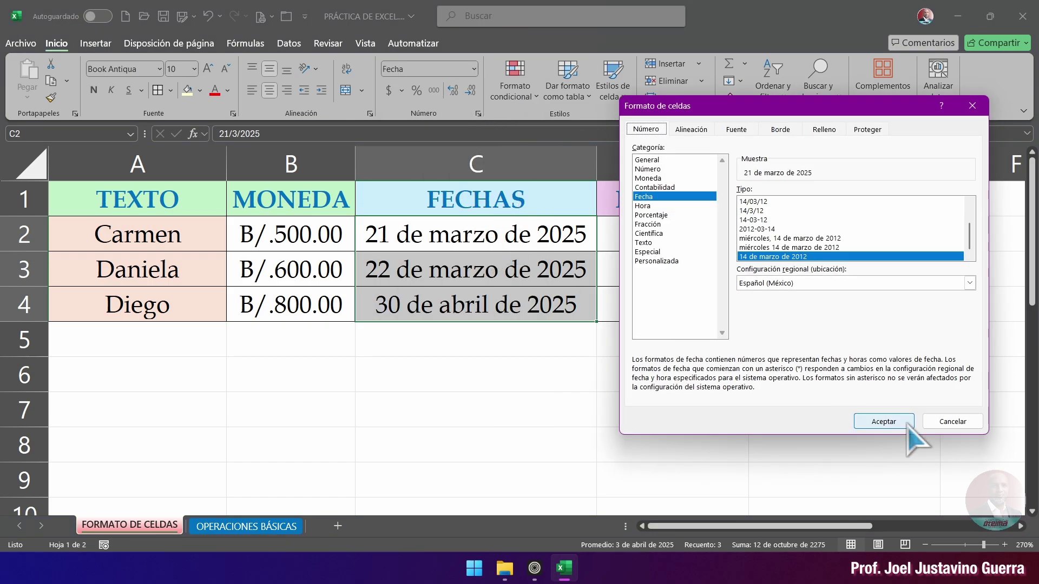
pyautogui.click(968, 425)
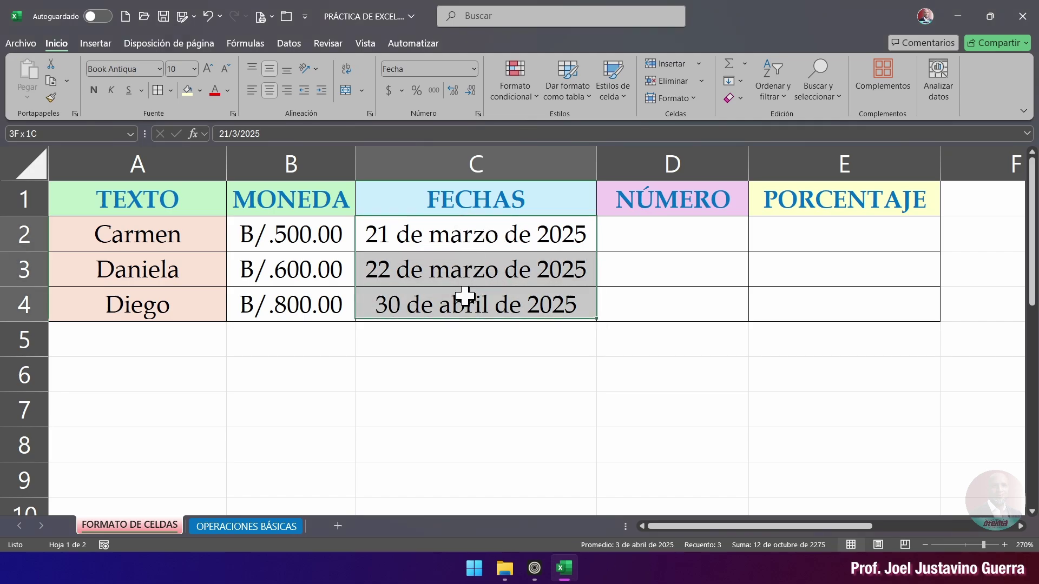
# Step: Format the dates in C2:C4 with the 14/03/2012 type of the Fecha category
pyautogui.click(478, 115)
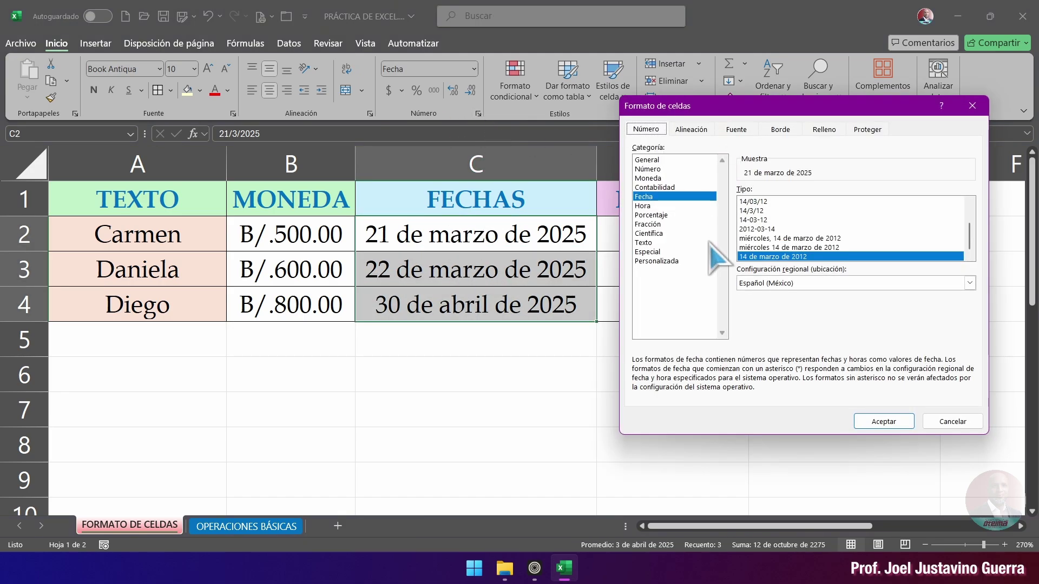
pyautogui.scroll(2, 884, 241)
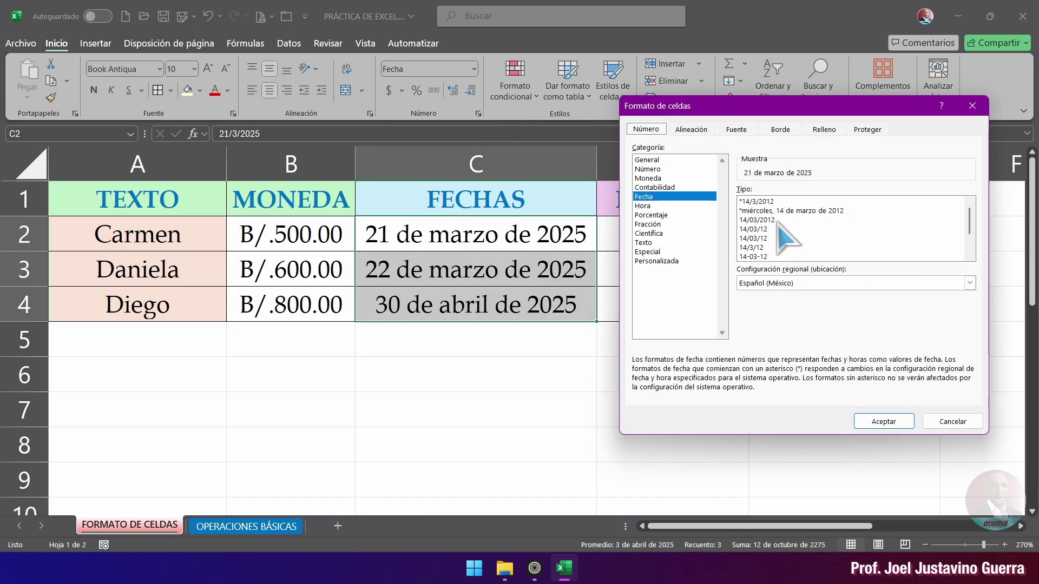
pyautogui.click(778, 220)
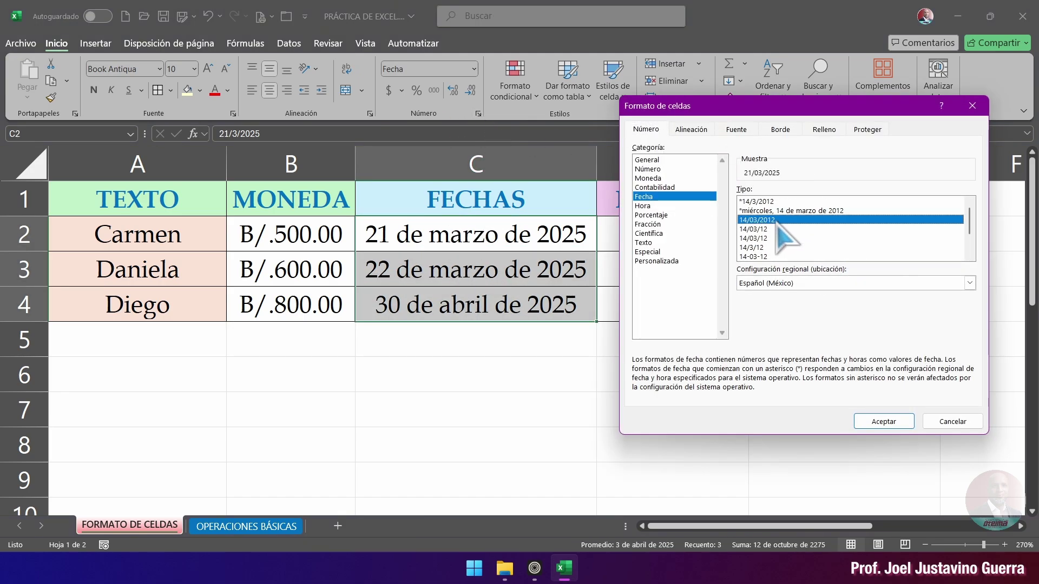
pyautogui.click(877, 423)
pyautogui.click(557, 340)
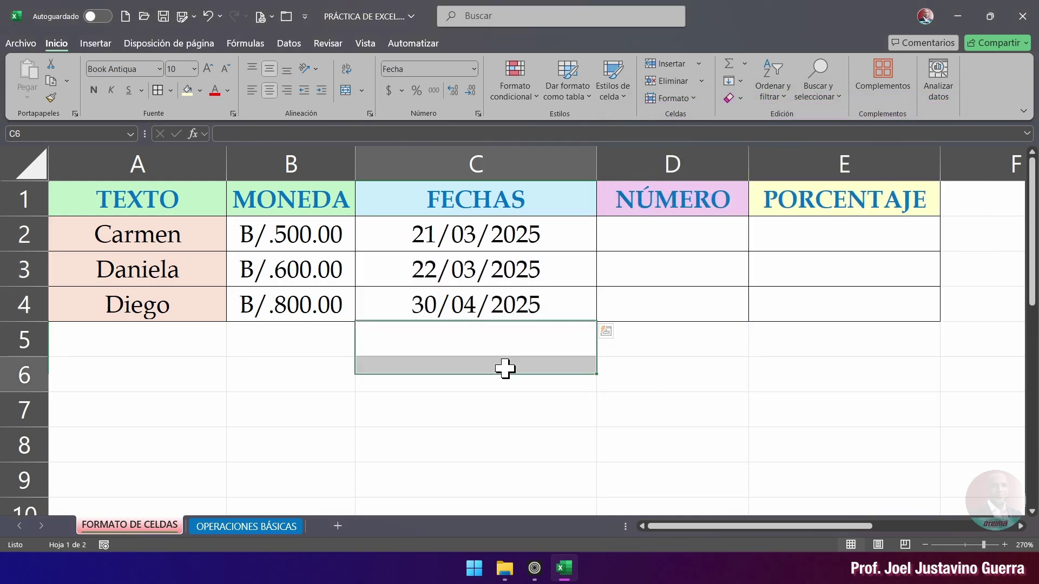
pyautogui.click(505, 255)
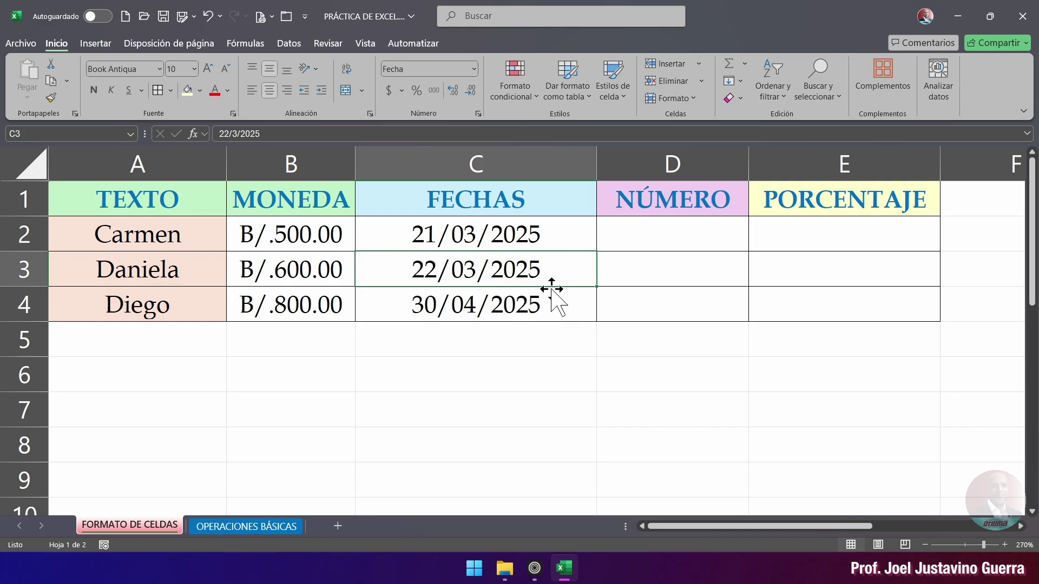
# Step: Enter the numbers 40, 52 and 15 in cells D2, D3 and D4 under NÚMERO
pyautogui.click(659, 230)
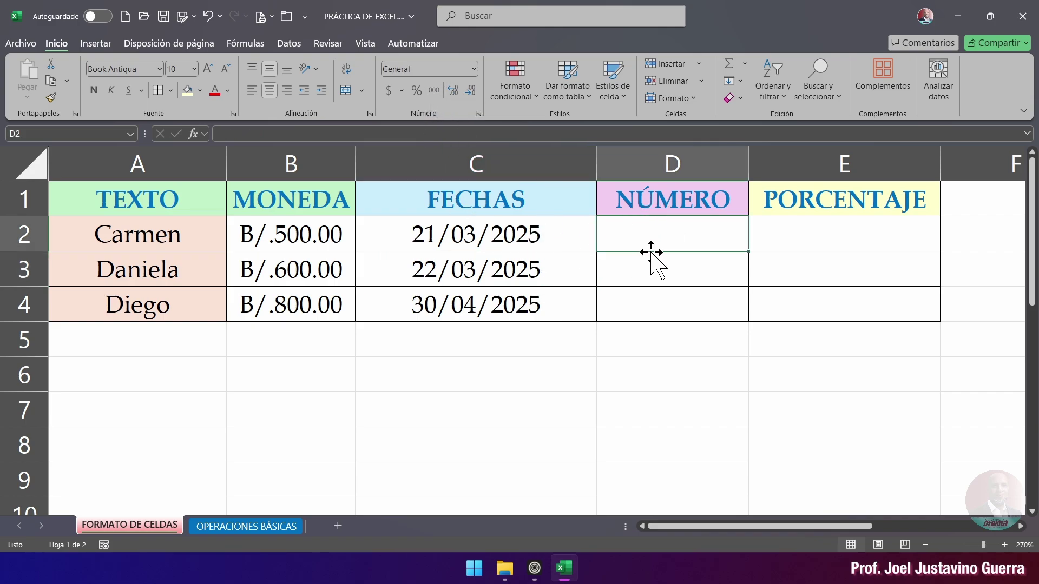
pyautogui.write('40')
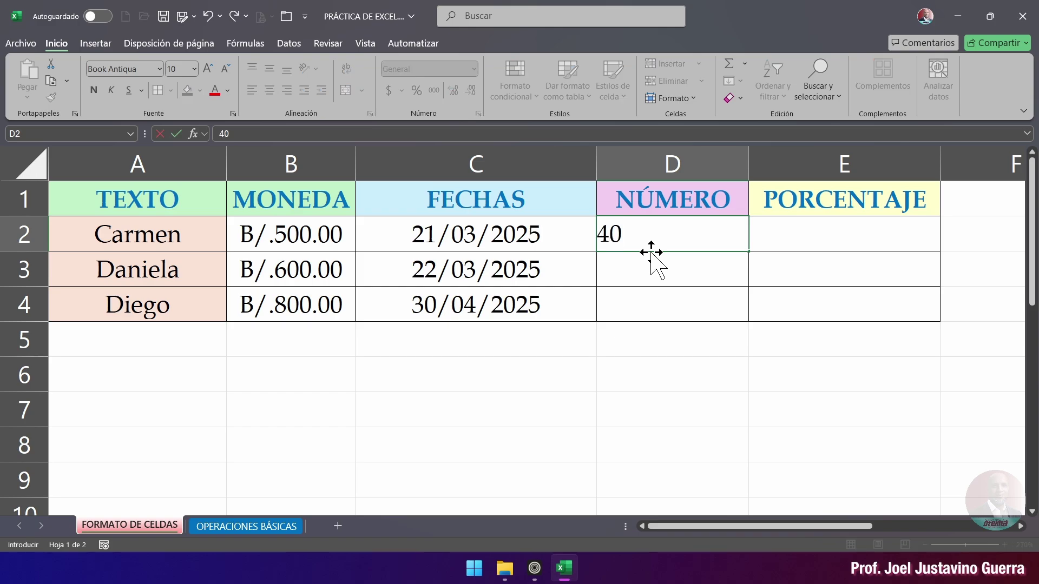
pyautogui.click(632, 275)
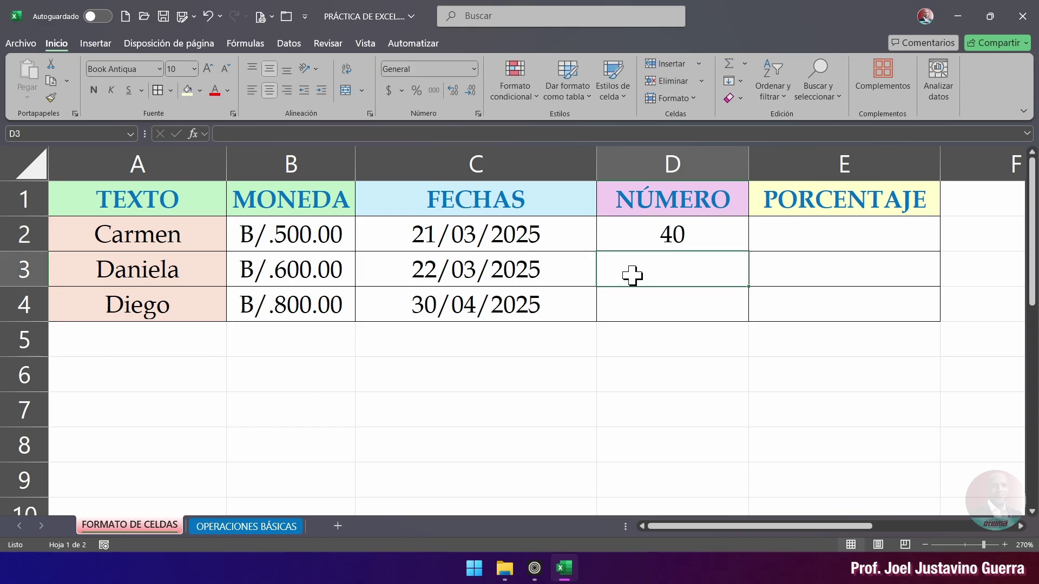
pyautogui.write('52')
pyautogui.click(698, 296)
pyautogui.write('15')
pyautogui.click(715, 262)
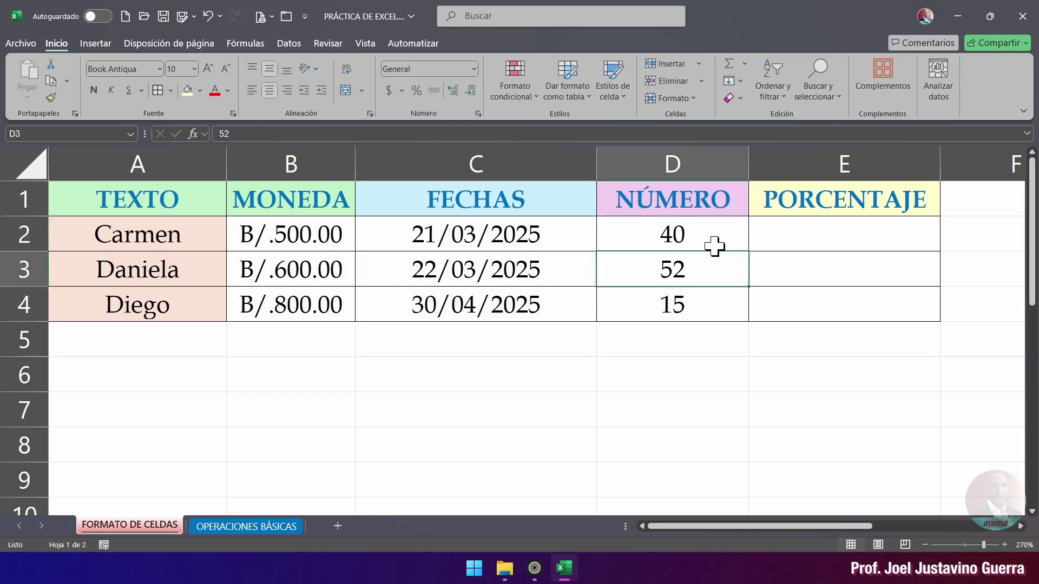
# Step: Apply the Número format to cells D2:D4 under NÚMERO
pyautogui.click(714, 234)
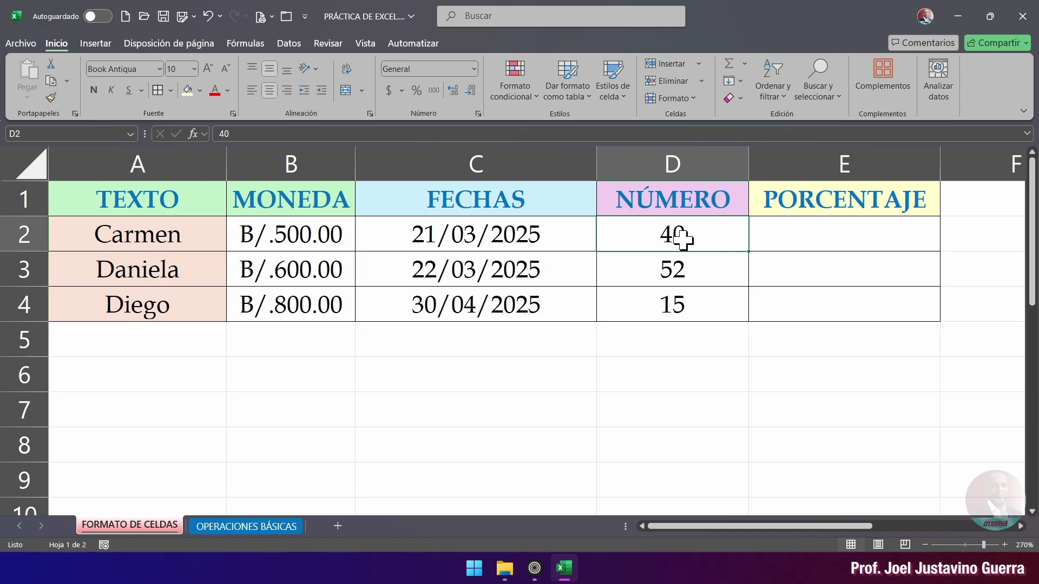
pyautogui.moveTo(683, 238); pyautogui.dragTo(687, 303)
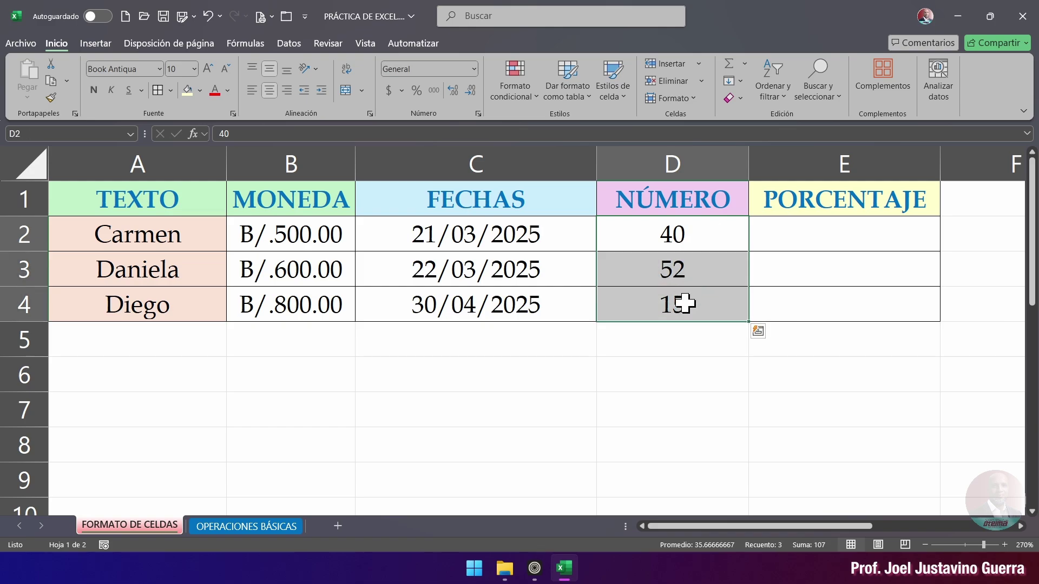
pyautogui.click(473, 69)
pyautogui.click(446, 130)
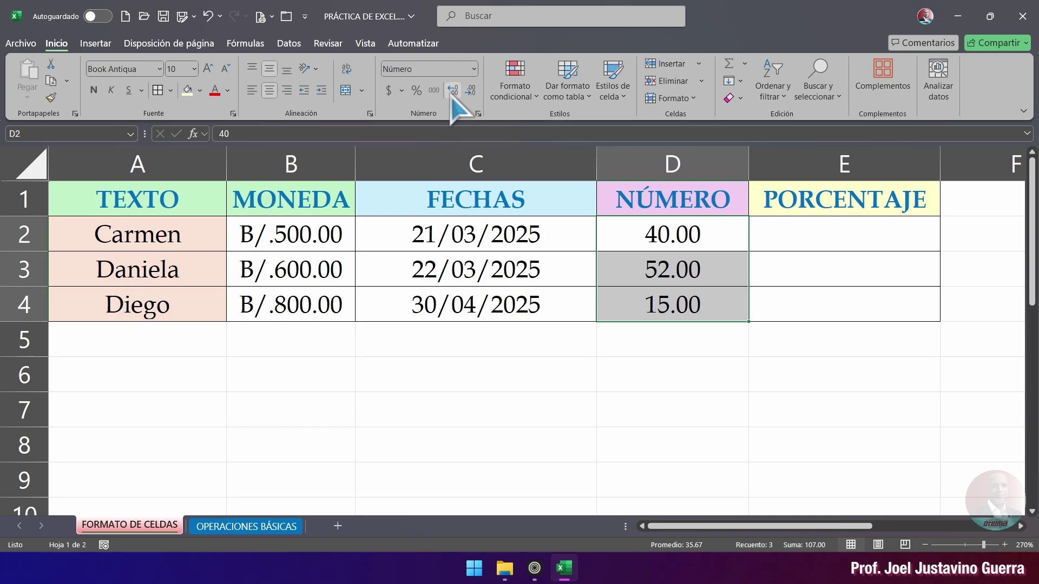
# Step: Increase the numbers in D2:D4 to four decimal places
pyautogui.moveTo(668, 250); pyautogui.dragTo(672, 301)
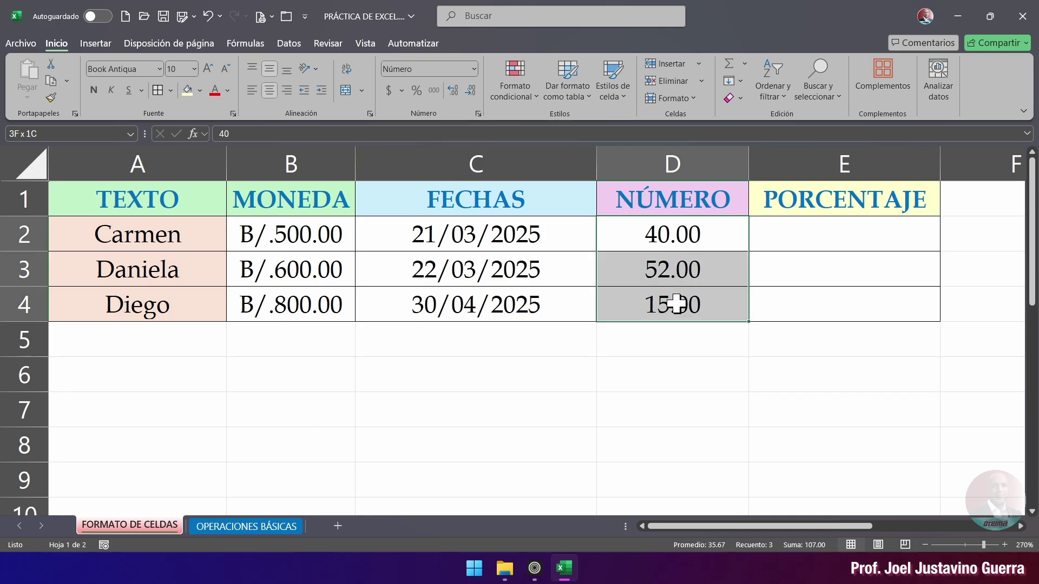
pyautogui.click(453, 90)
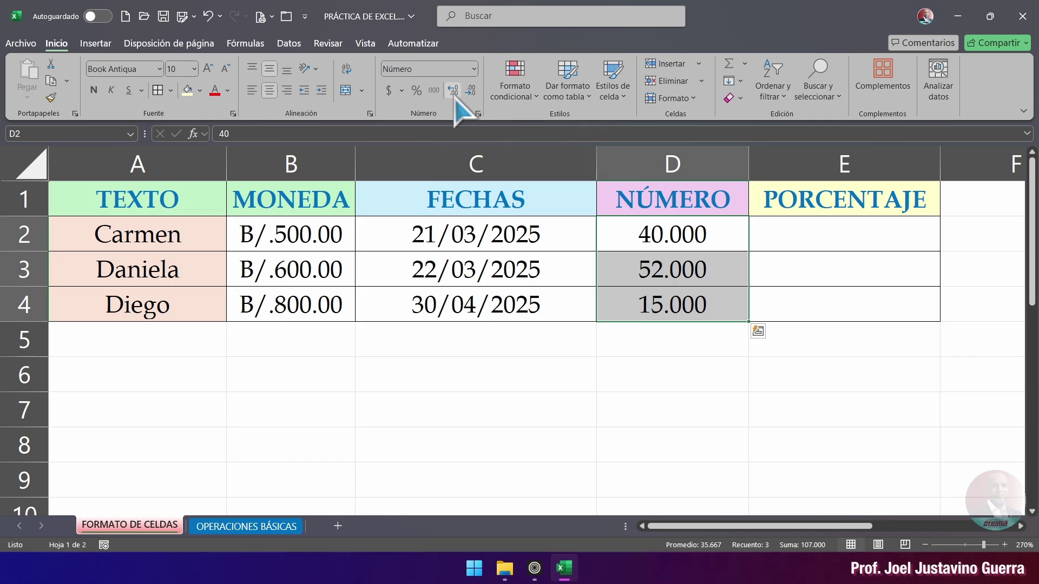
pyautogui.click(453, 90)
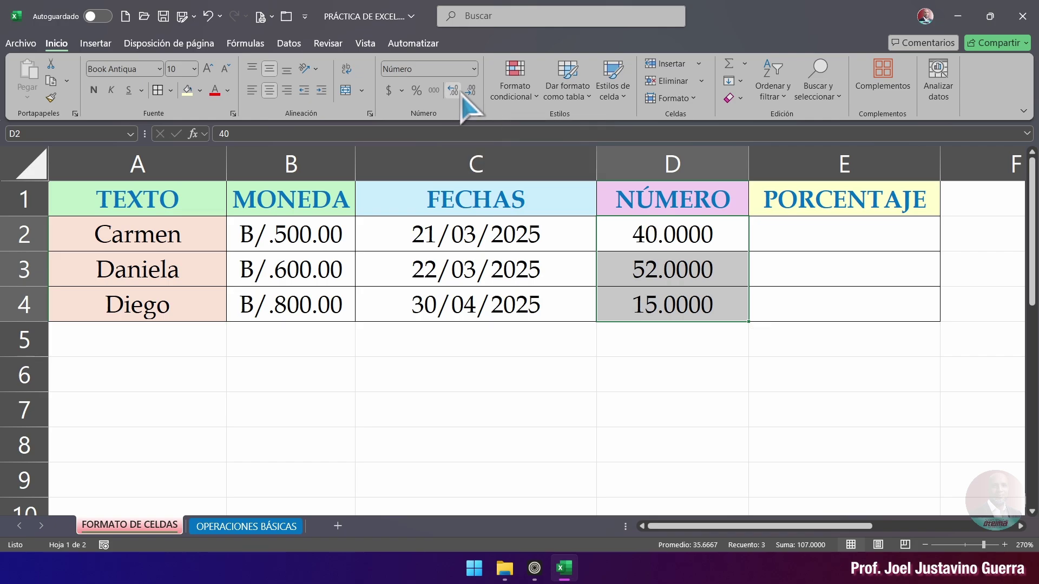
# Step: Reduce the numbers in D2:D4 to one decimal place, and bring them back to two
pyautogui.click(470, 95)
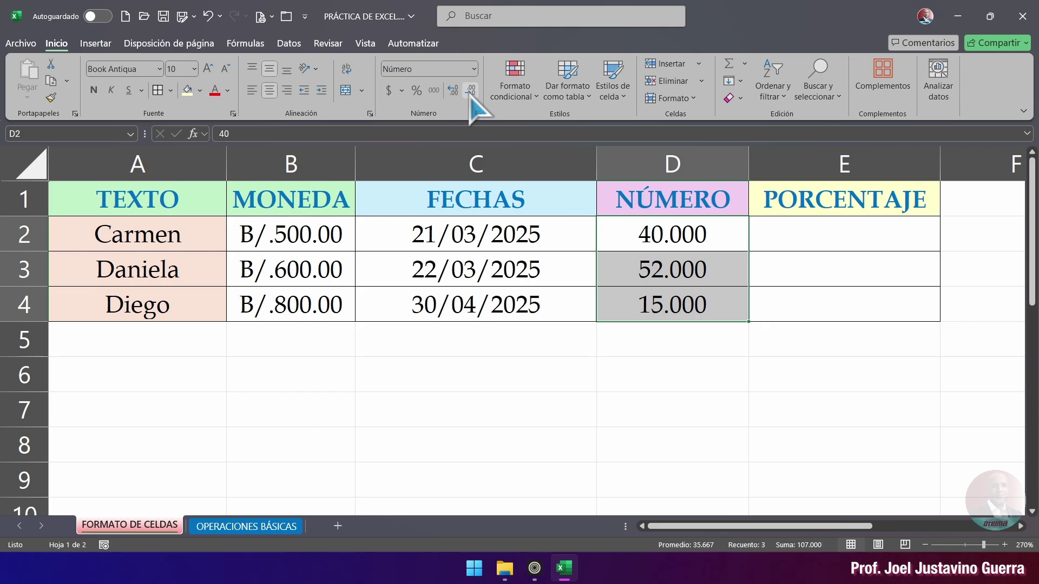
pyautogui.click(470, 96)
pyautogui.click(470, 95)
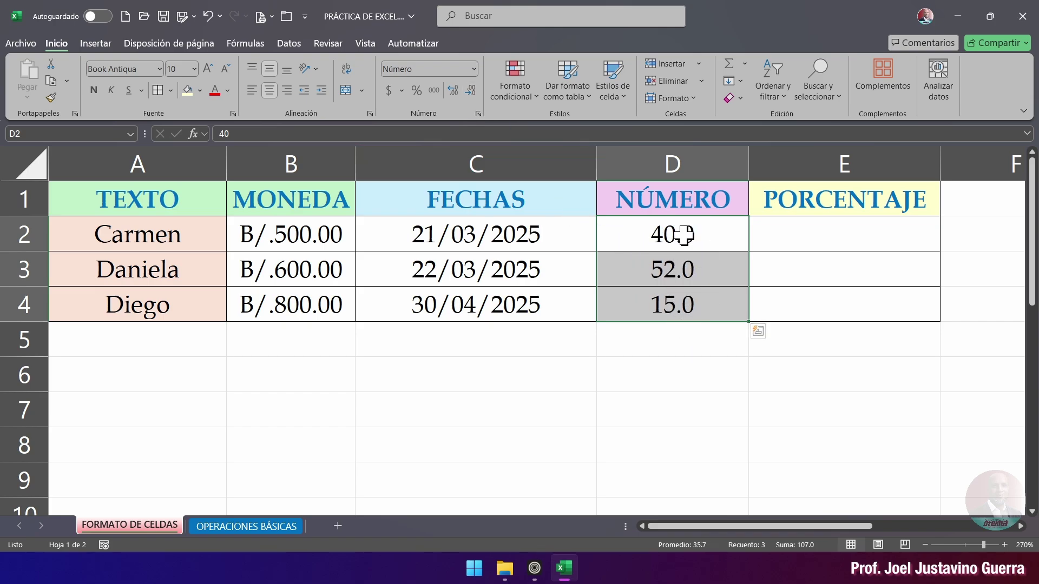
pyautogui.click(455, 92)
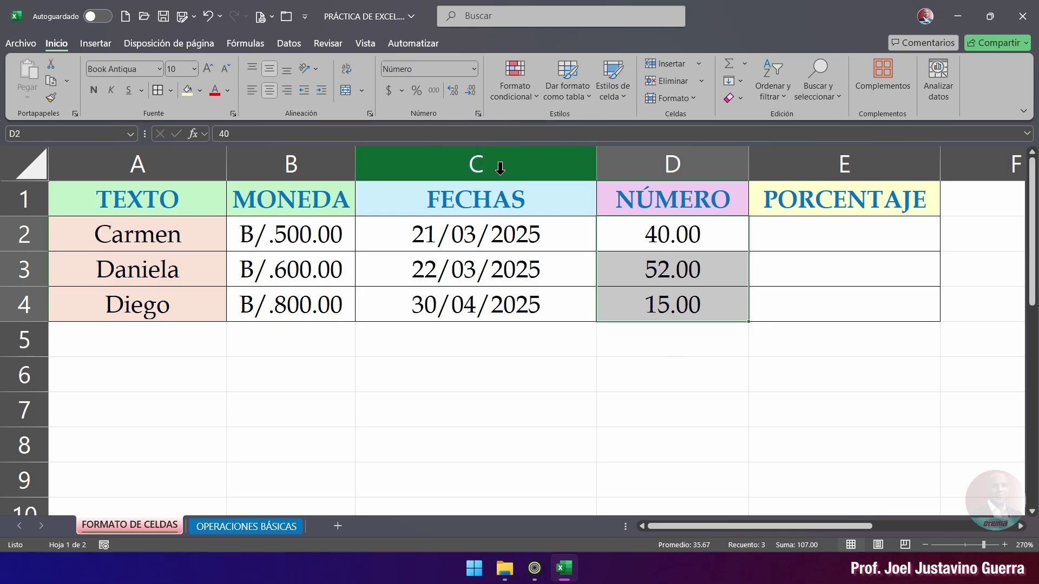
# Step: Remove all decimal places from the numbers in D2:D4
pyautogui.click(471, 92)
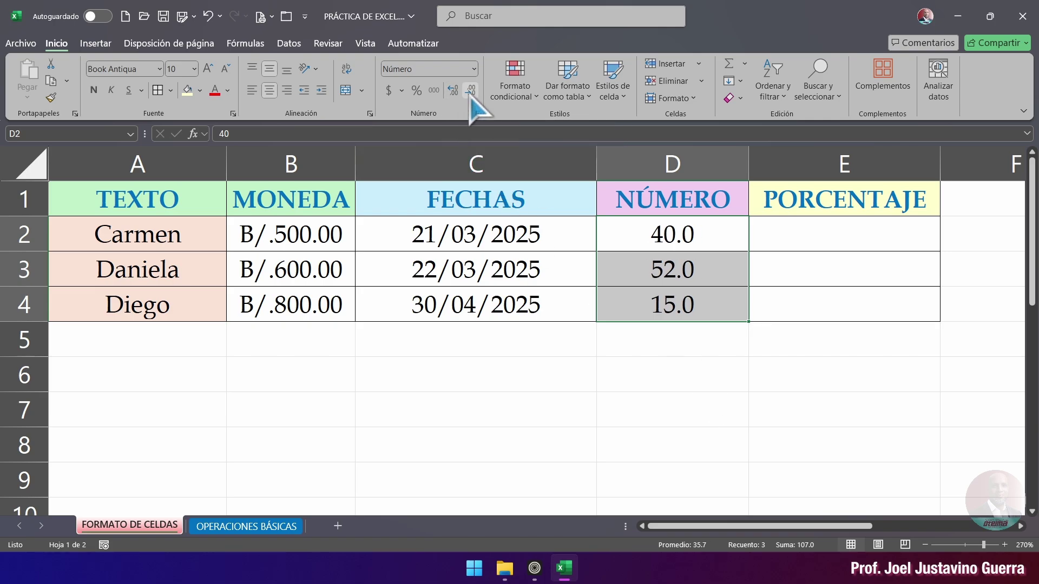
pyautogui.click(471, 92)
pyautogui.click(760, 376)
pyautogui.moveTo(673, 241); pyautogui.dragTo(673, 297)
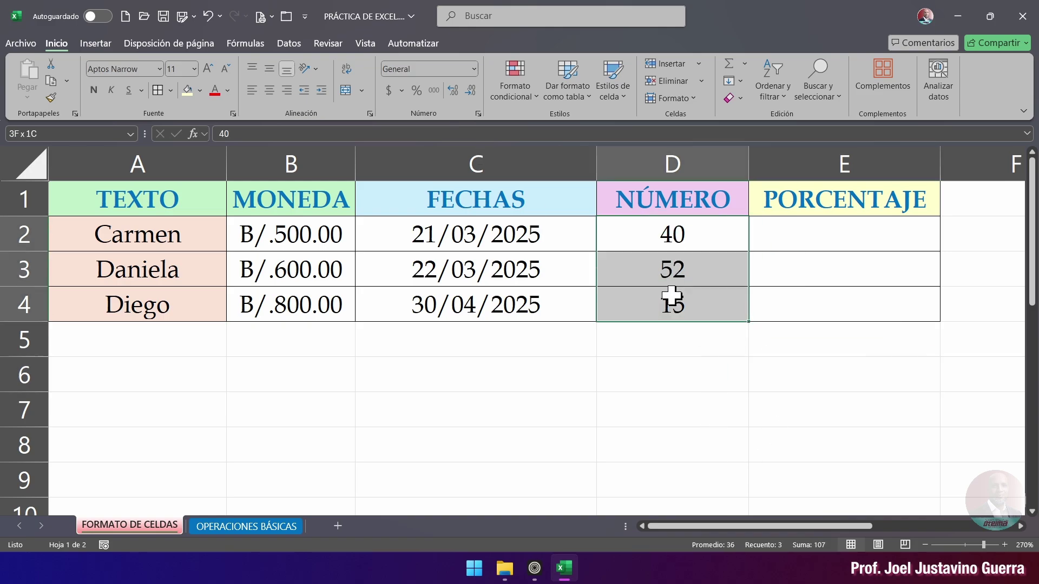
pyautogui.click(699, 386)
pyautogui.click(699, 242)
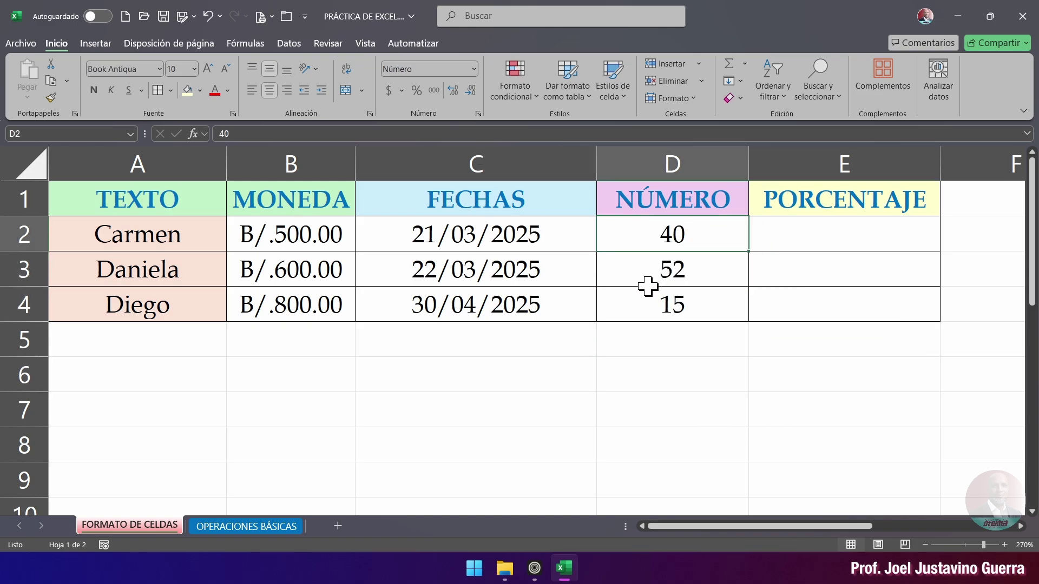
# Step: Apply the Porcentaje format to the empty cells E2:E4 under PORCENTAJE
pyautogui.click(824, 237)
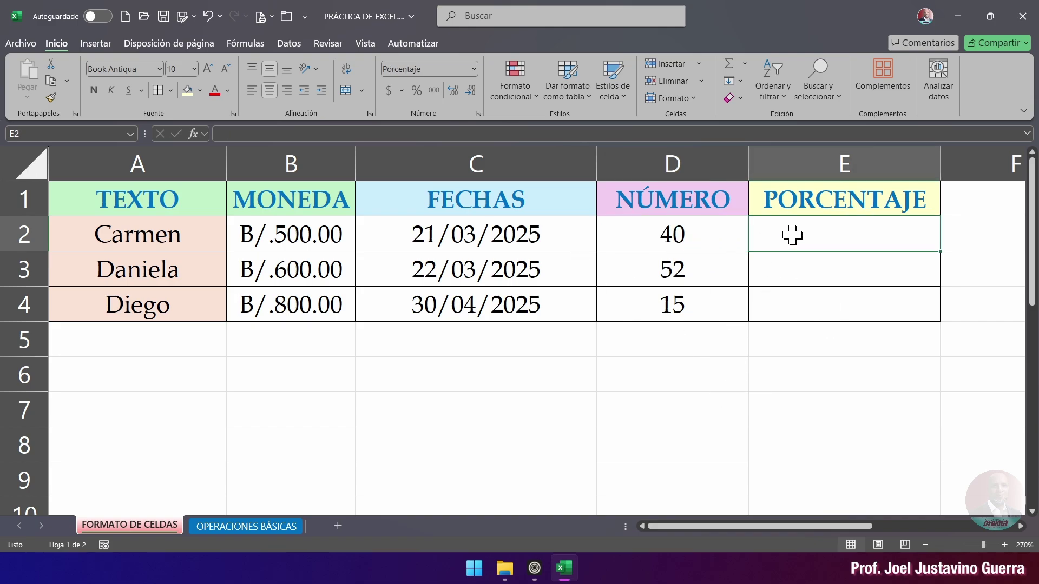
pyautogui.moveTo(792, 234); pyautogui.dragTo(793, 292)
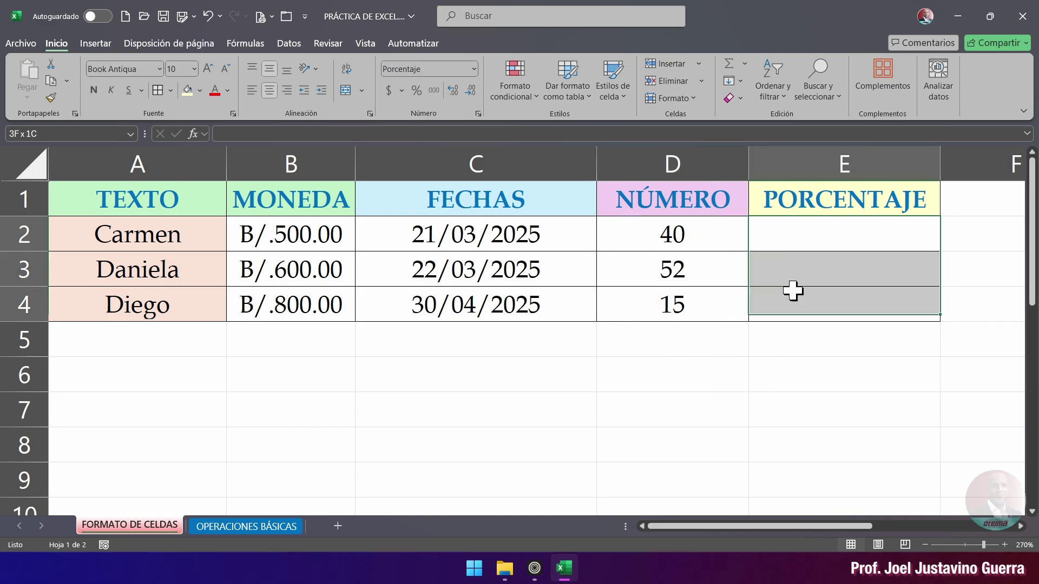
pyautogui.click(475, 70)
pyautogui.click(445, 318)
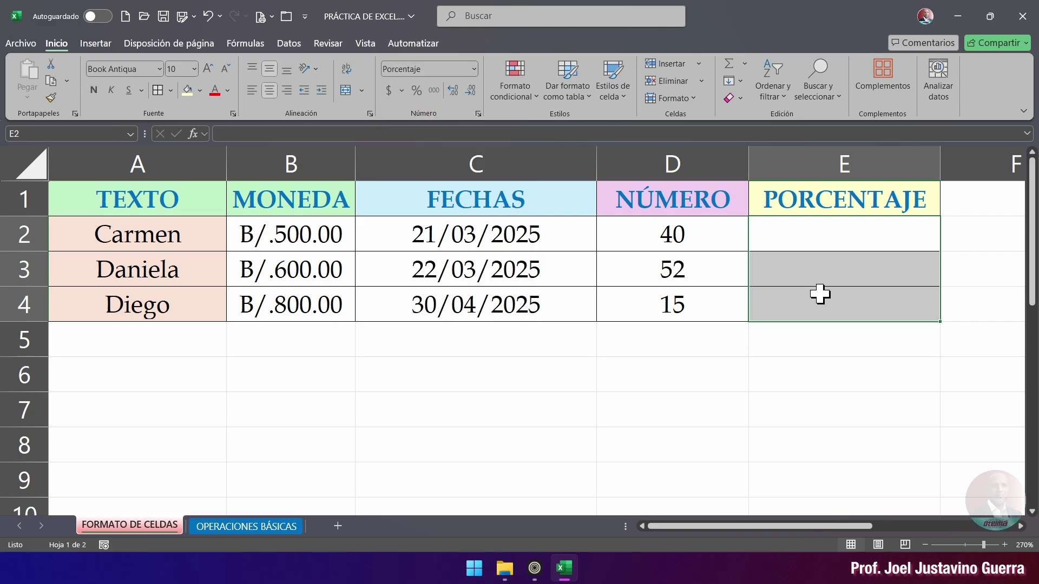
# Step: Enter 5% in cell E2 and reduce it to no decimal places
pyautogui.click(897, 229)
pyautogui.write('5')
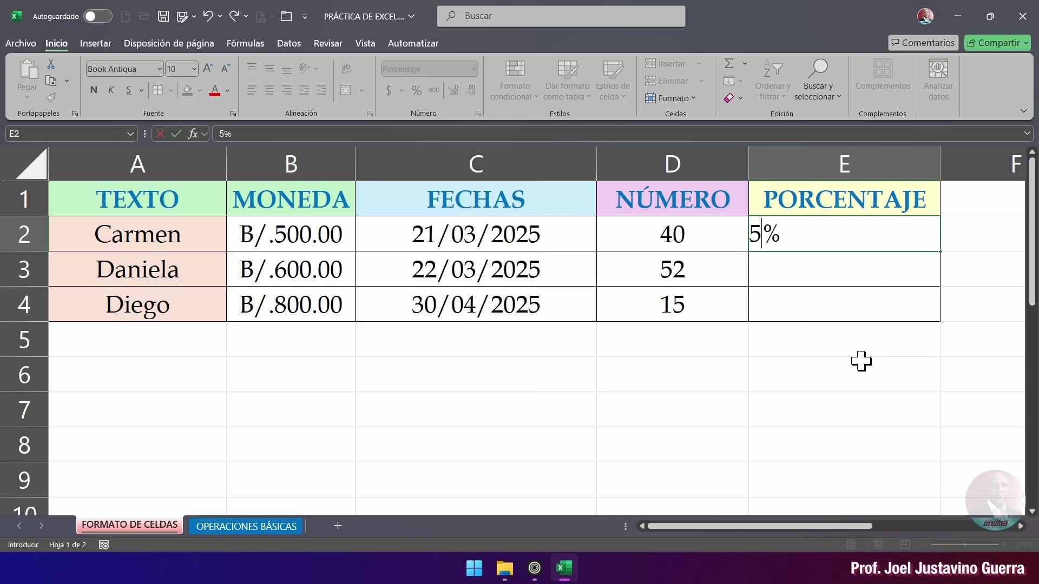
pyautogui.press('Return')
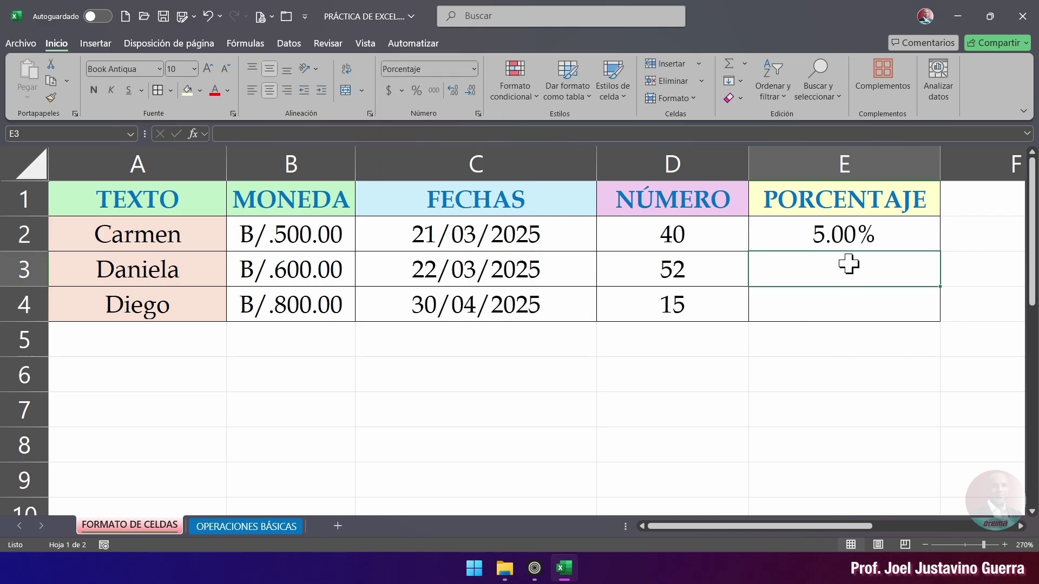
pyautogui.click(853, 236)
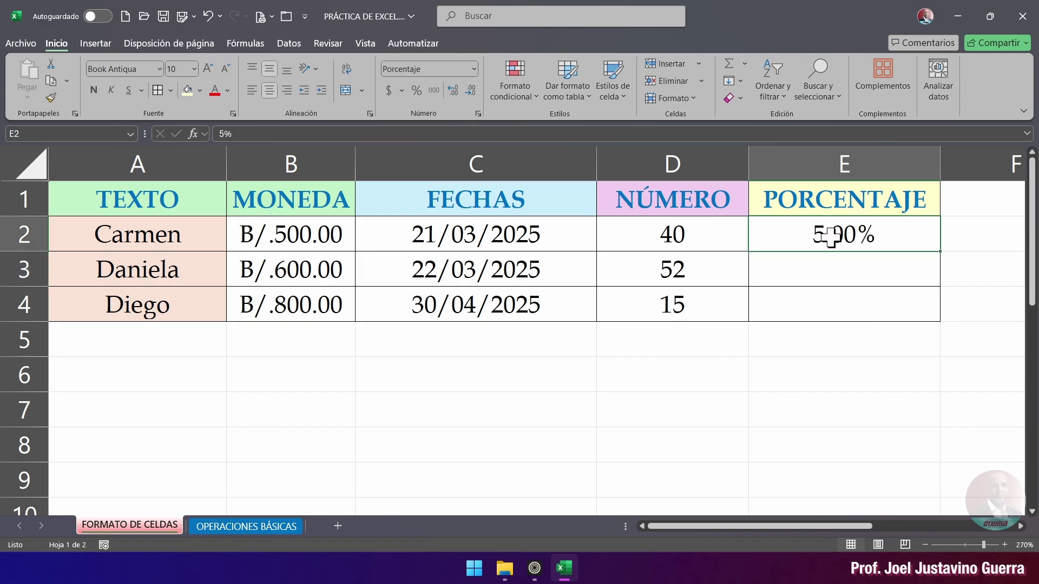
pyautogui.click(470, 89)
pyautogui.click(470, 90)
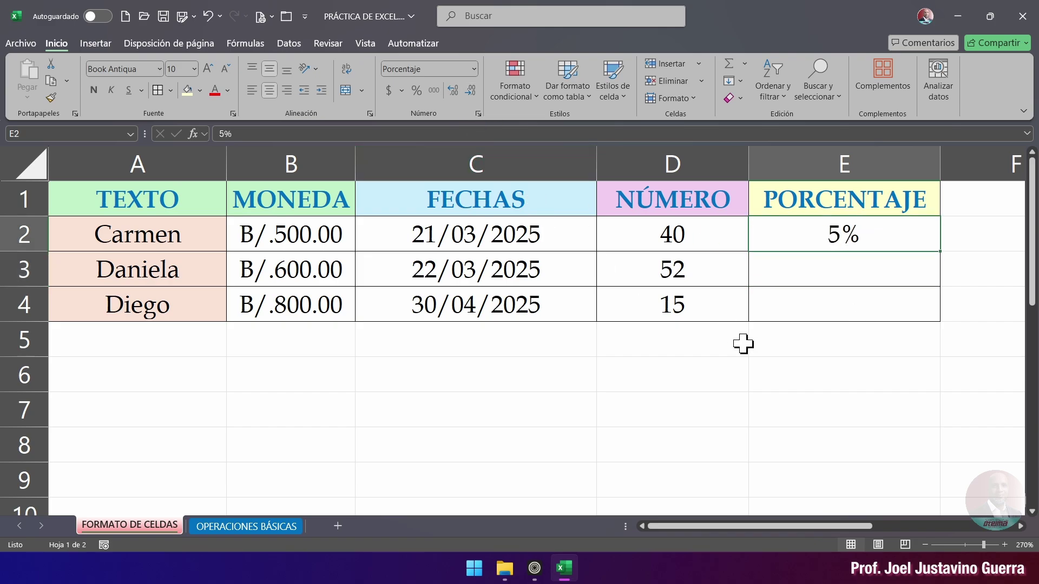
# Step: Enter 10% in cell E3 and 2% in cell E4
pyautogui.click(841, 271)
pyautogui.write('10')
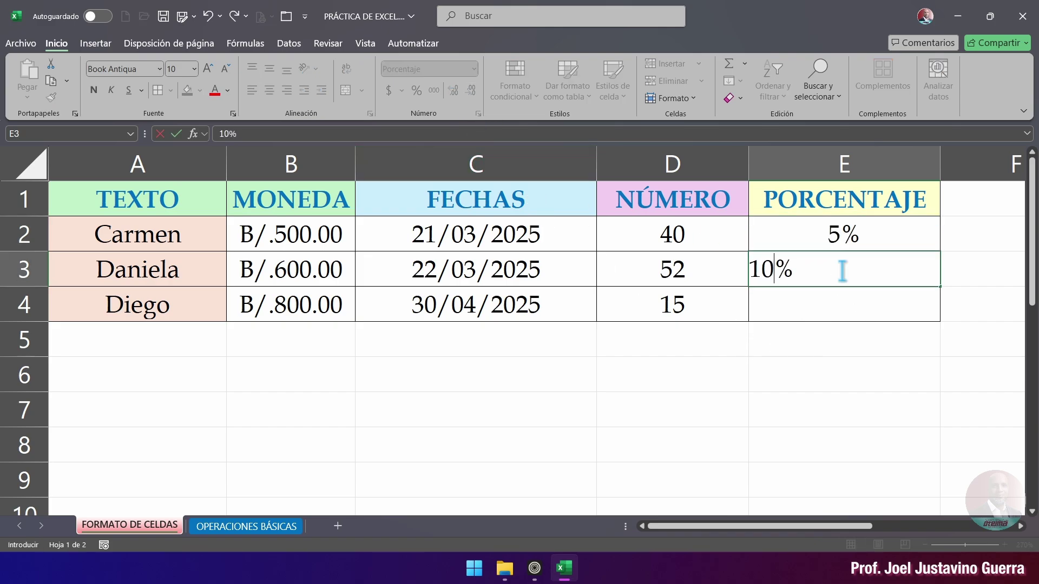
pyautogui.press('Return')
pyautogui.write('2')
pyautogui.press('Return')
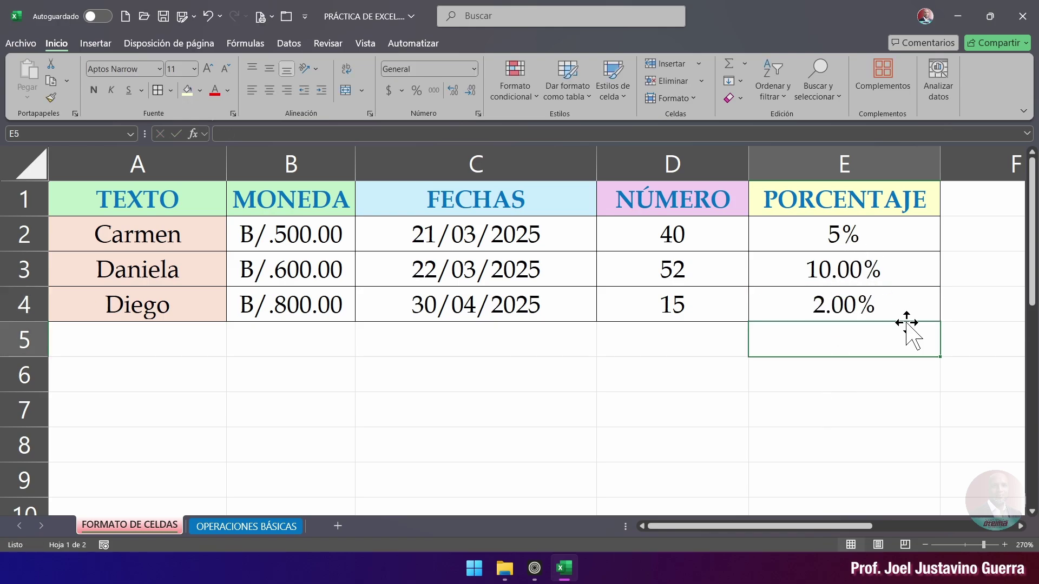
# Step: Remove the decimal places from the percentages in E3:E4
pyautogui.moveTo(860, 269); pyautogui.dragTo(858, 301)
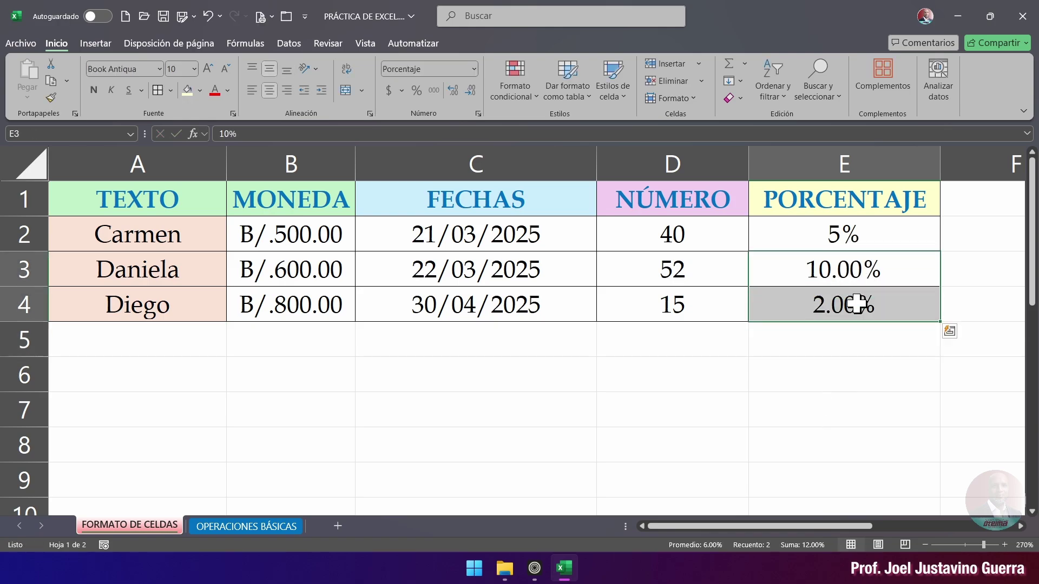
pyautogui.click(471, 90)
pyautogui.click(470, 89)
pyautogui.click(839, 375)
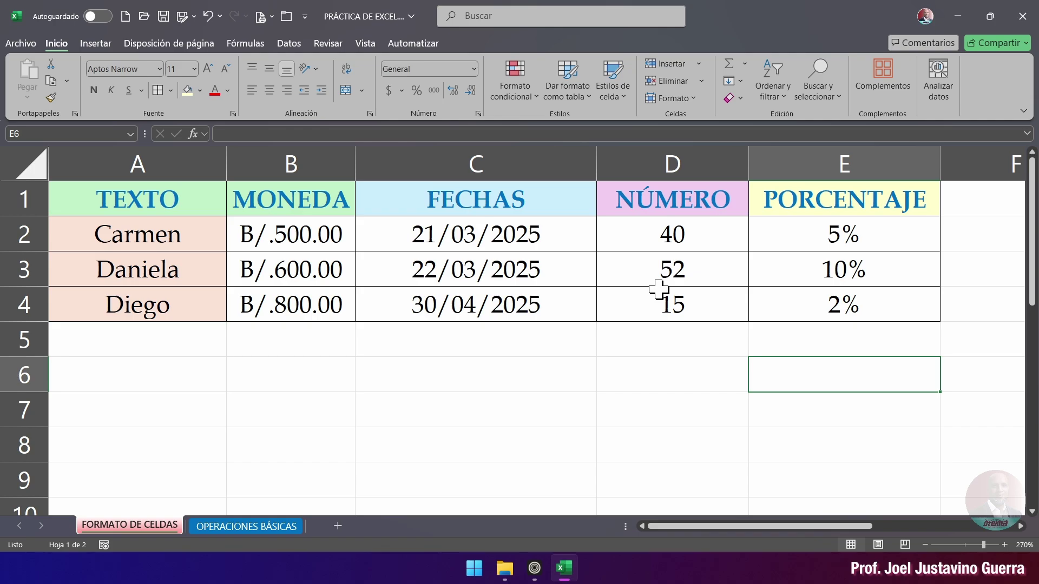
# Step: Review the list of available number formats and the formats applied to the NÚMERO, MONEDA, FECHAS and TEXTO columns
pyautogui.click(473, 74)
pyautogui.scroll(-1, 480, 300)
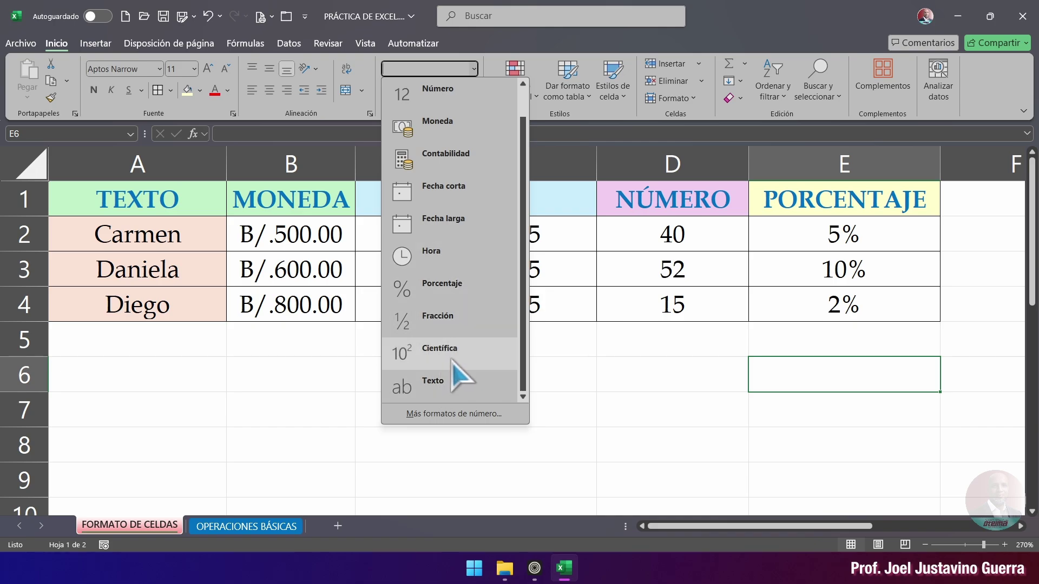
pyautogui.scroll(1, 527, 287)
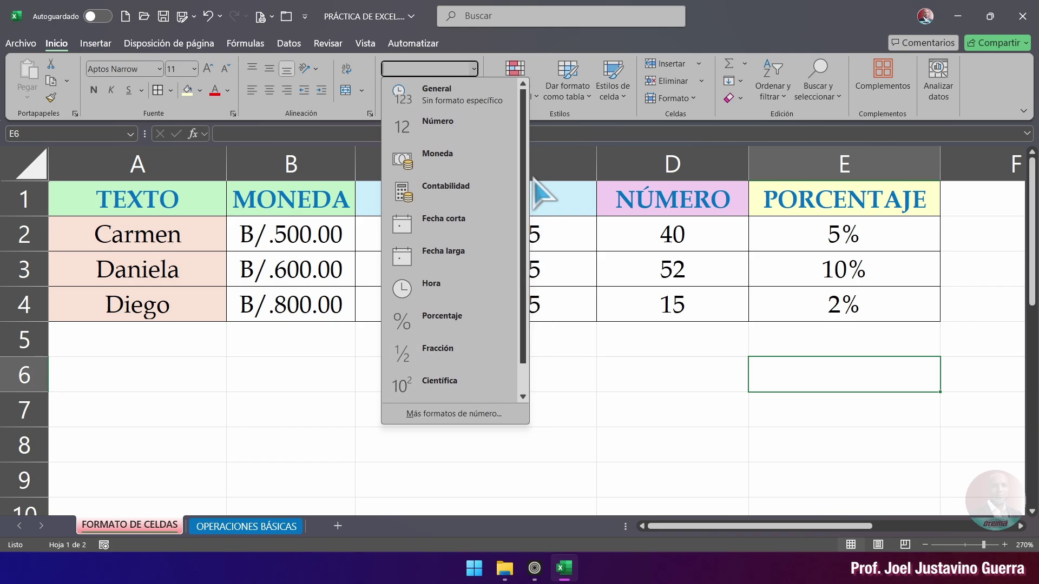
pyautogui.click(778, 340)
pyautogui.click(799, 336)
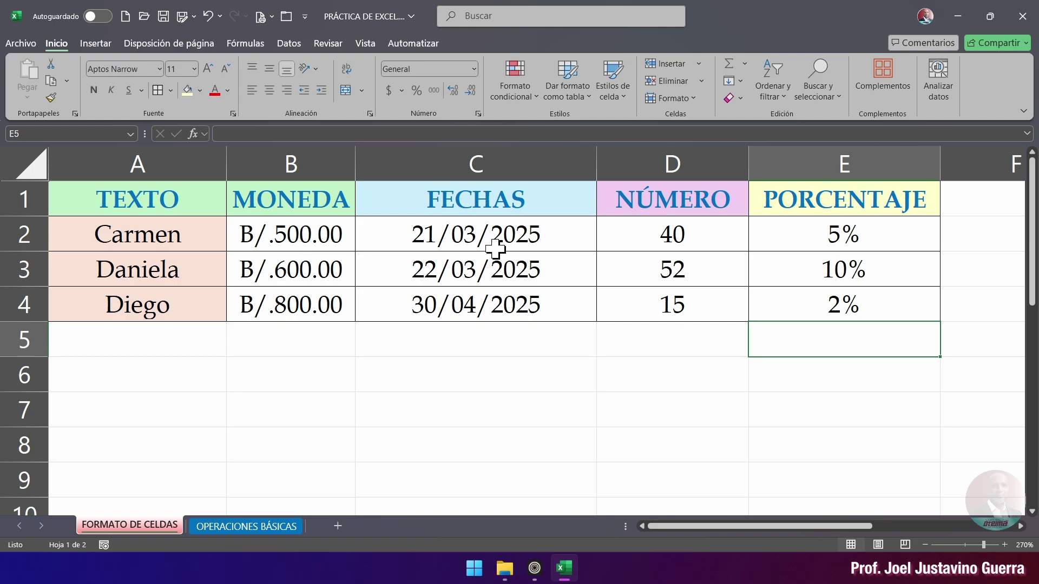
pyautogui.moveTo(672, 239); pyautogui.dragTo(666, 297)
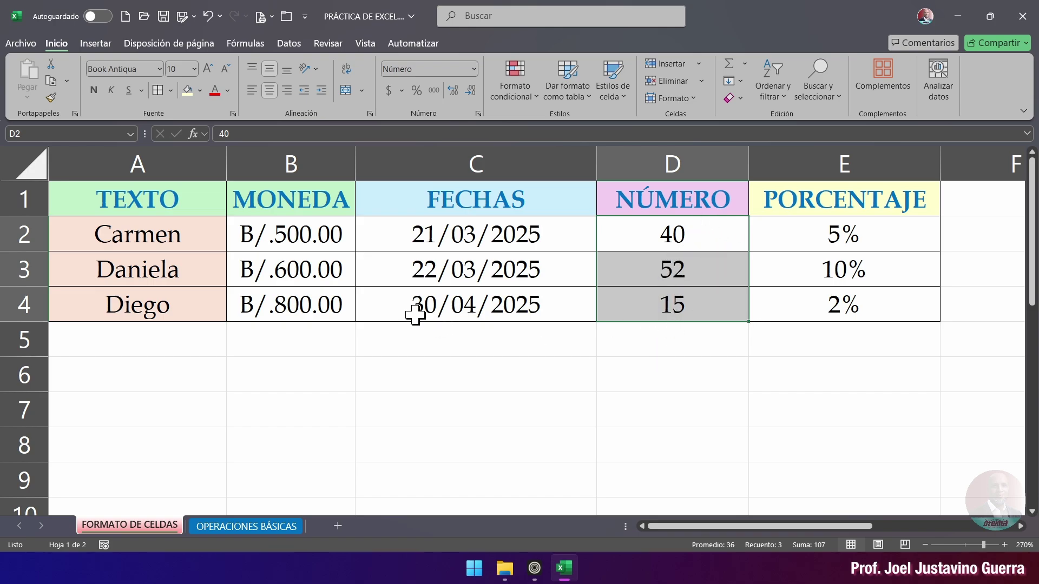
pyautogui.moveTo(300, 227); pyautogui.dragTo(290, 303)
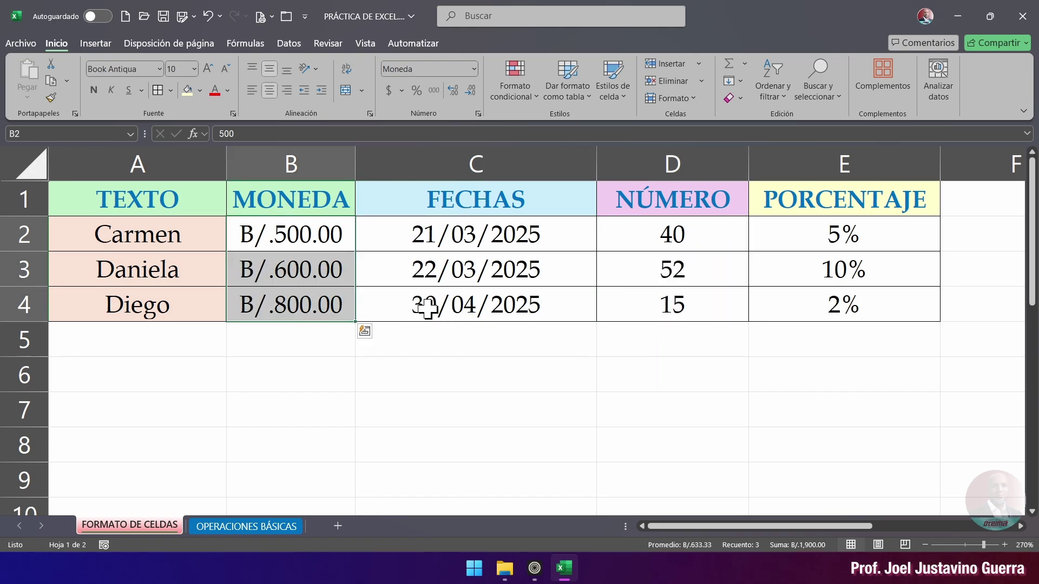
pyautogui.moveTo(487, 225); pyautogui.dragTo(470, 297)
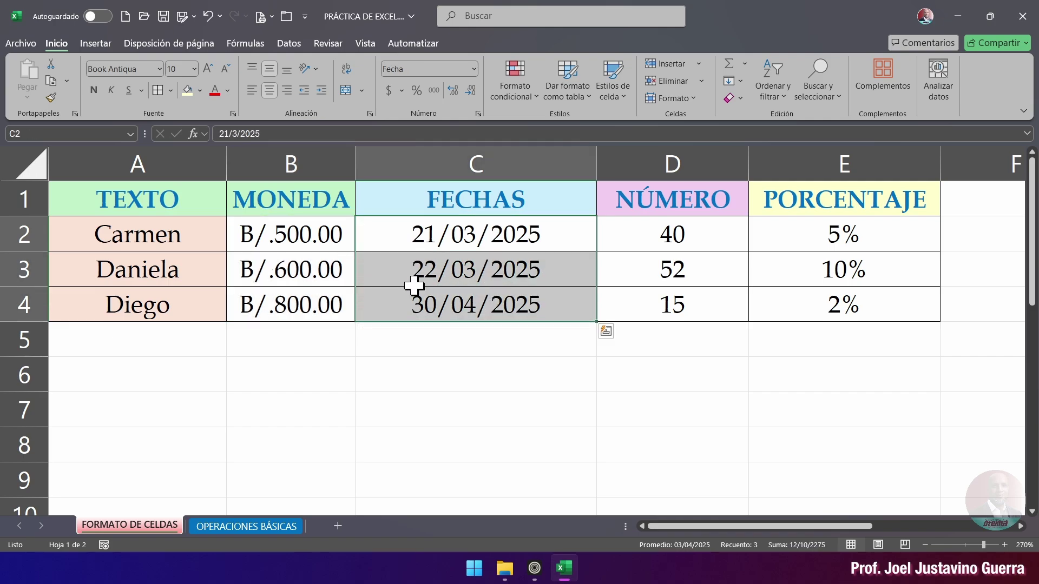
pyautogui.moveTo(146, 238); pyautogui.dragTo(143, 304)
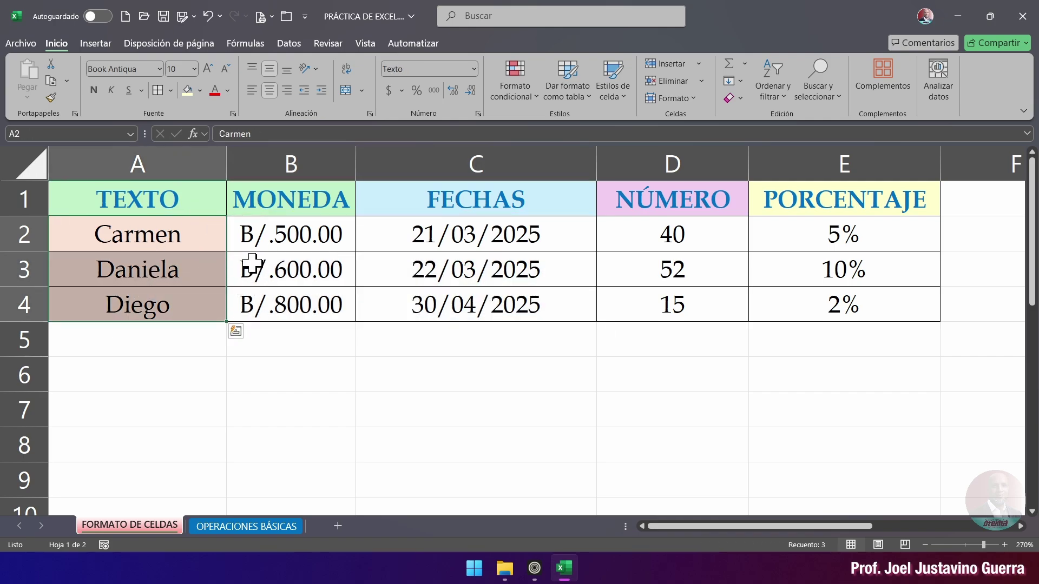
pyautogui.moveTo(151, 199); pyautogui.dragTo(154, 298)
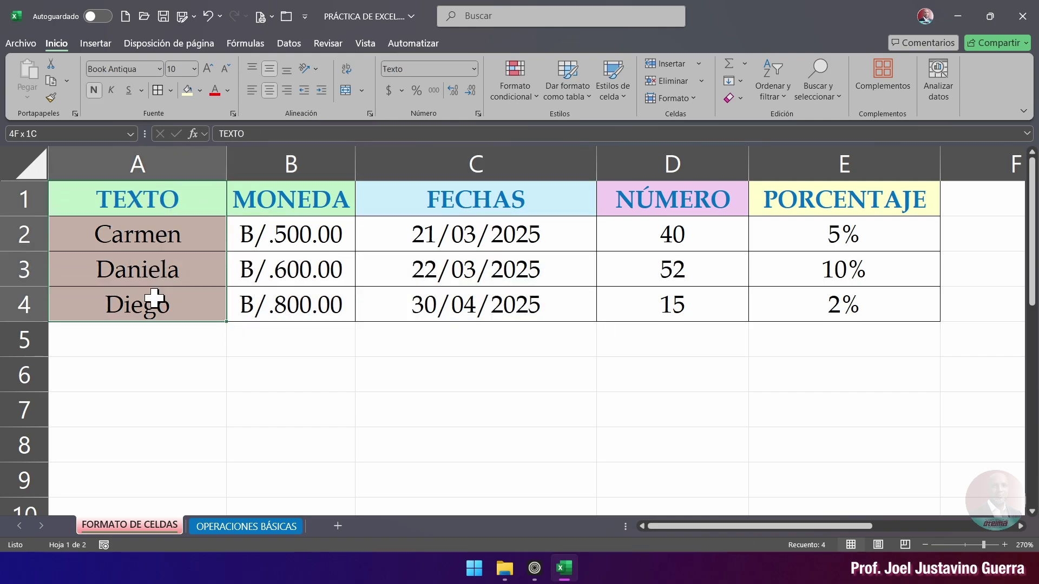
pyautogui.click(472, 74)
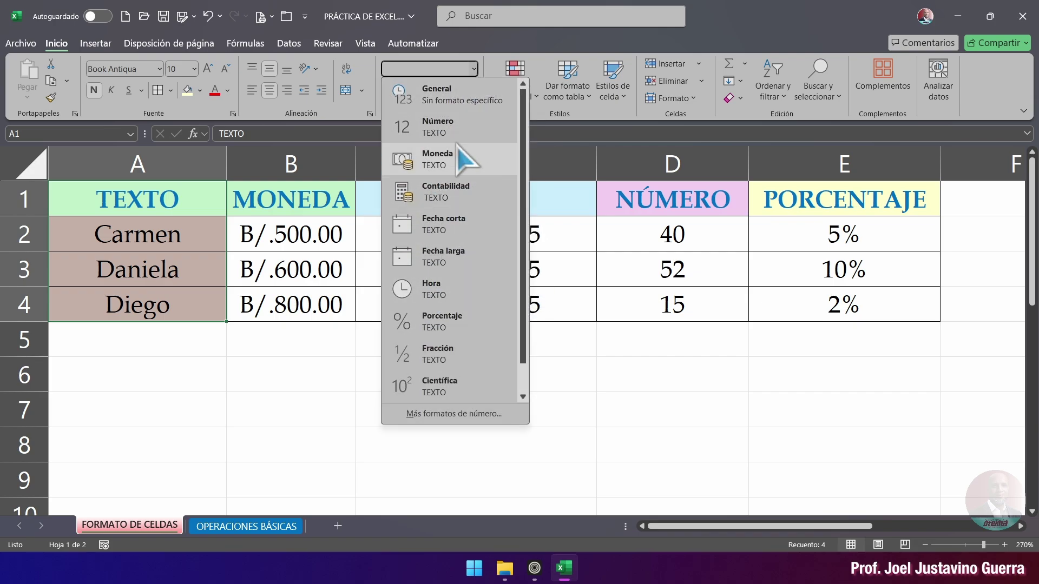
pyautogui.scroll(-1, 523, 274)
pyautogui.scroll(1, 522, 157)
pyautogui.click(486, 44)
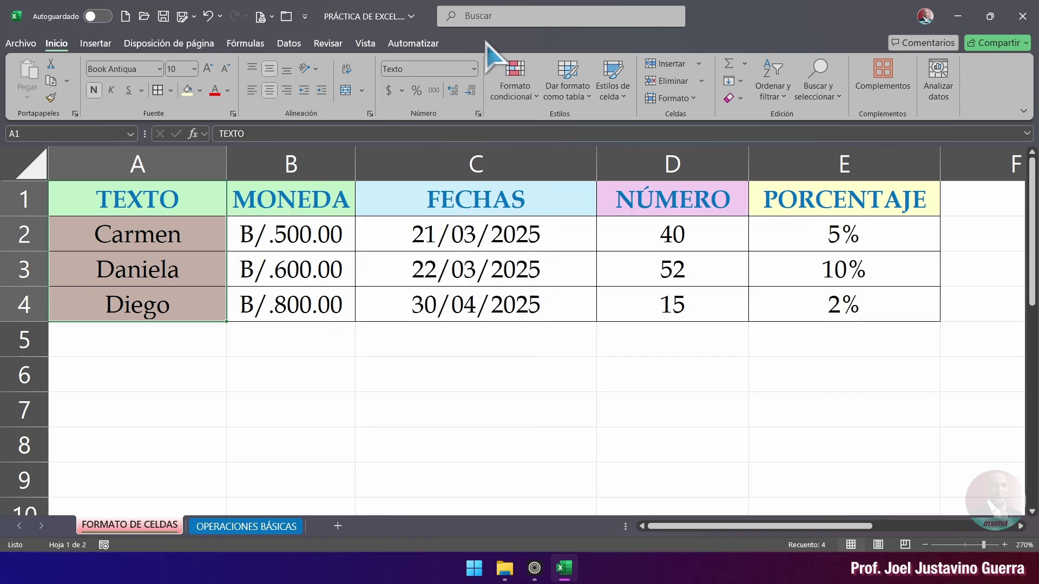
pyautogui.click(404, 351)
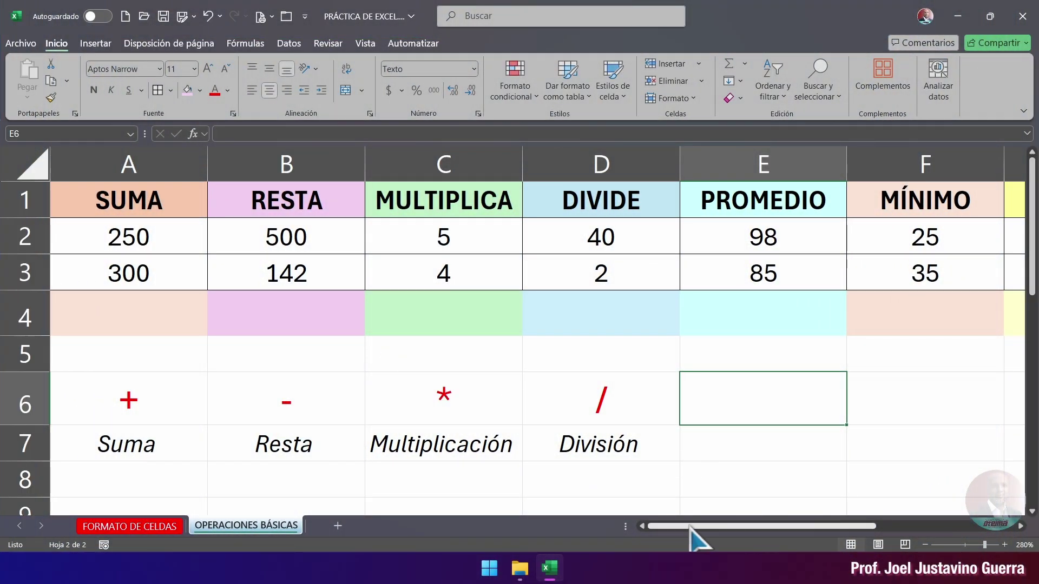
# Step: Review the result cells in row 4 under each operation column, from SUMA through MÁXIMO
pyautogui.moveTo(698, 527); pyautogui.dragTo(639, 529)
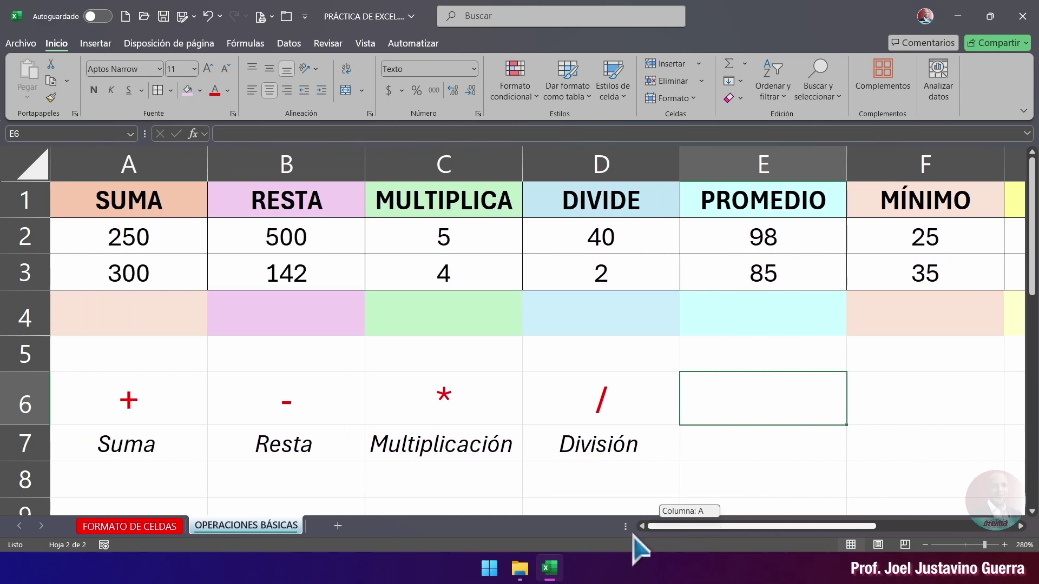
pyautogui.click(129, 314)
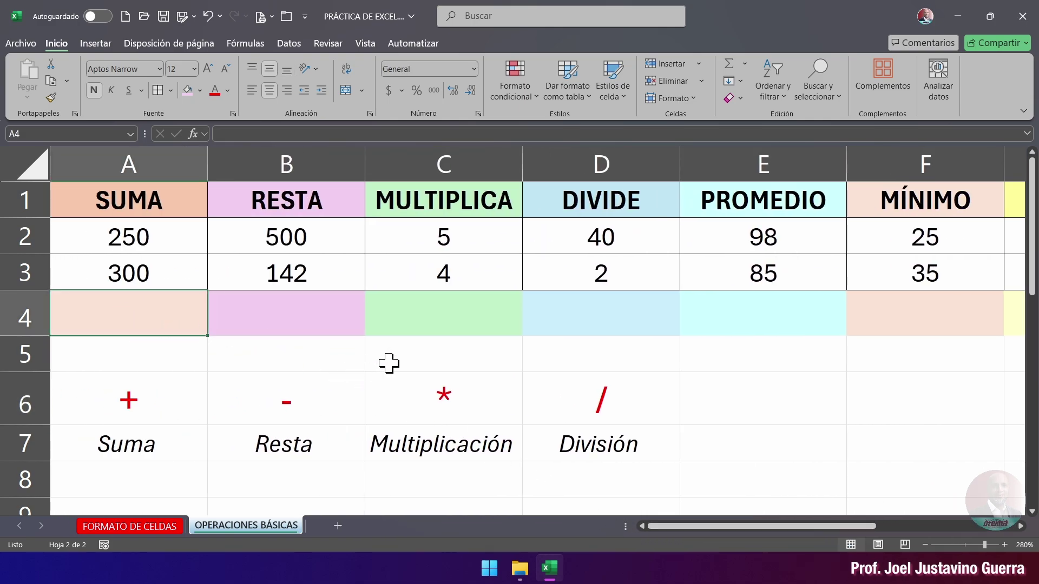
pyautogui.click(303, 326)
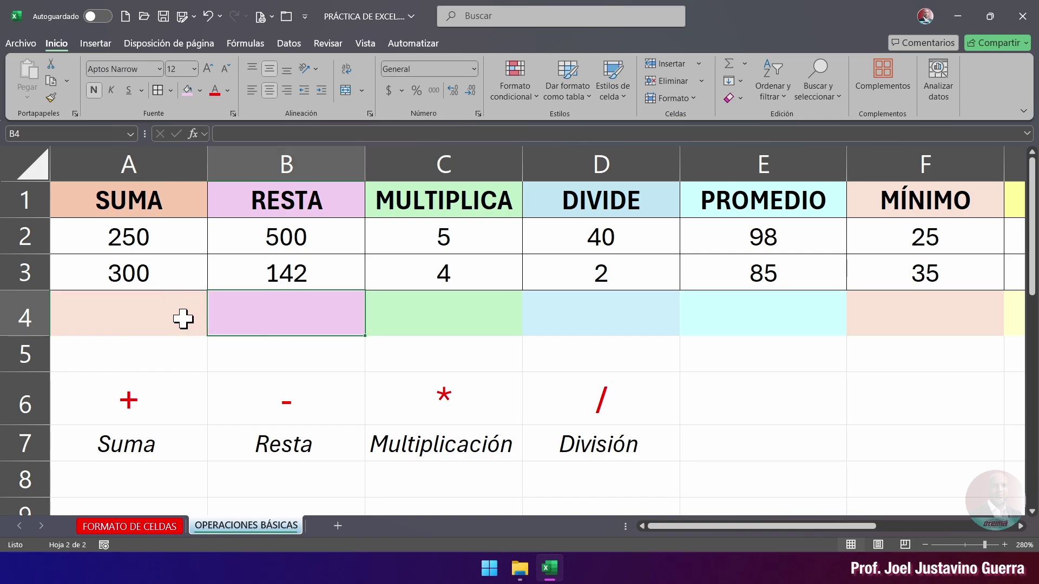
pyautogui.click(184, 319)
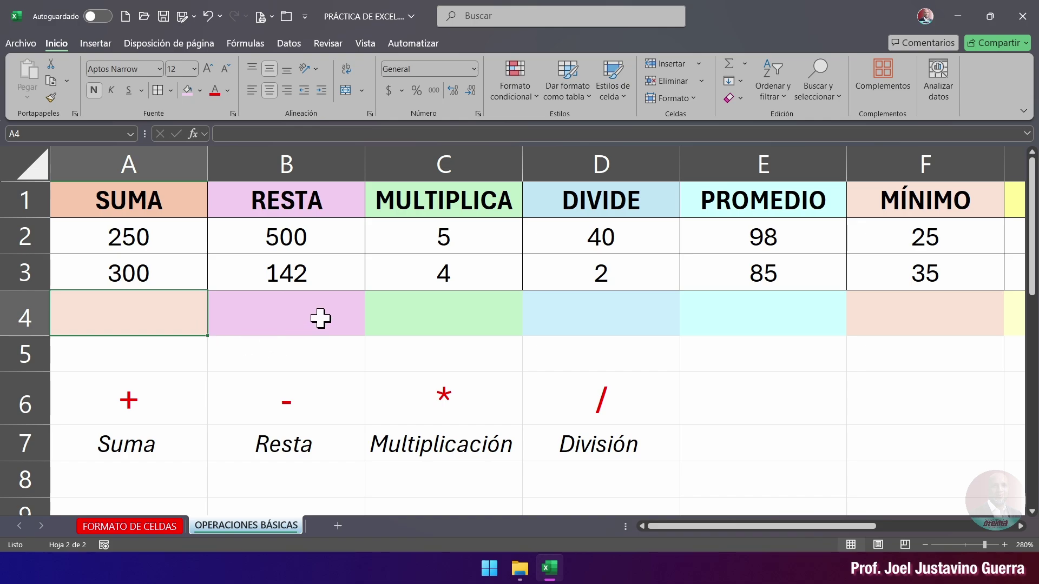
pyautogui.click(238, 320)
pyautogui.click(167, 316)
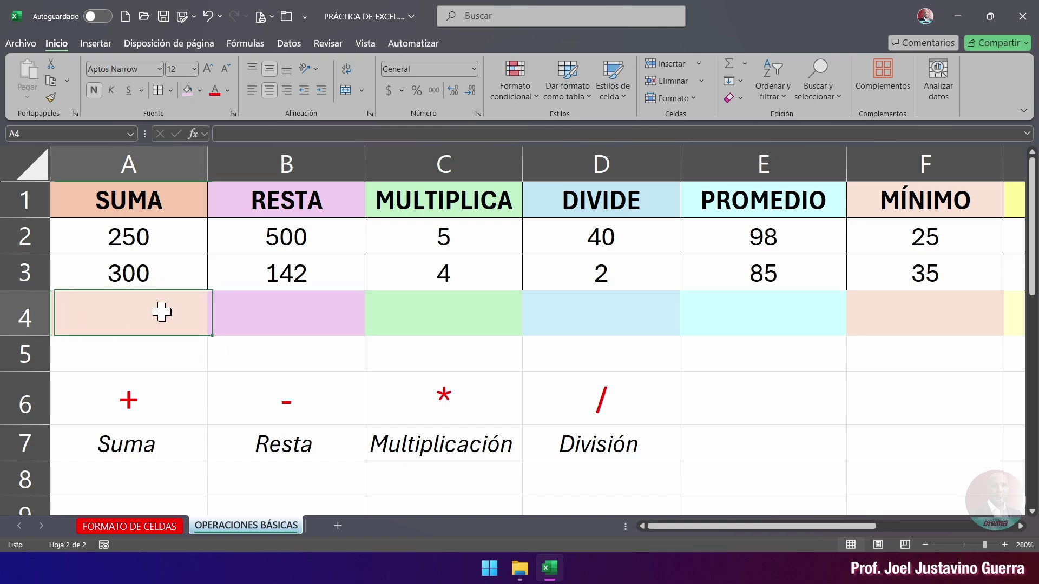
pyautogui.click(282, 312)
pyautogui.press('Right')
pyautogui.press('Right')
pyautogui.press('Right')
pyautogui.press('Right')
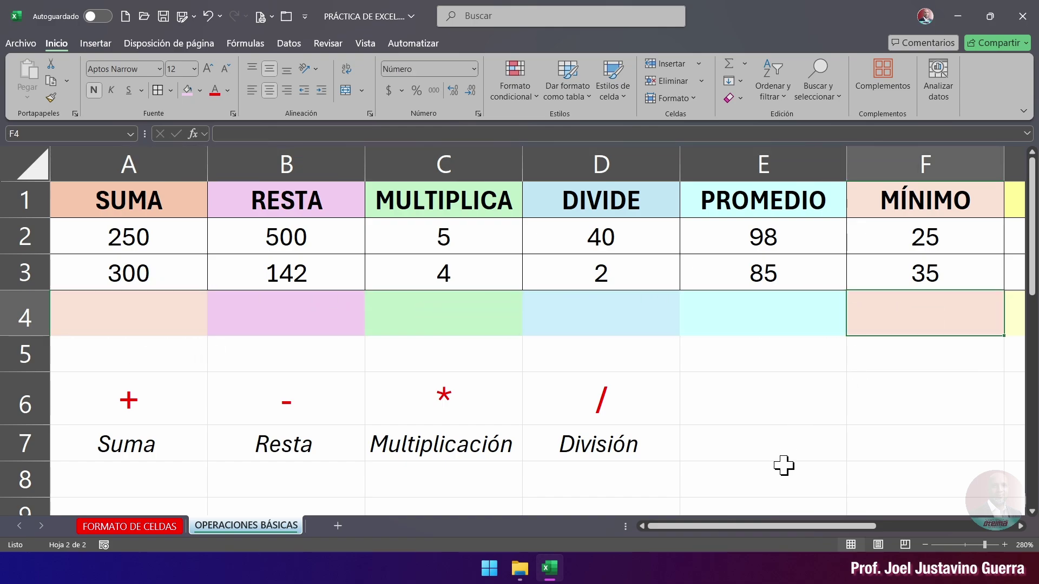
pyautogui.hscroll(3, 753, 529)
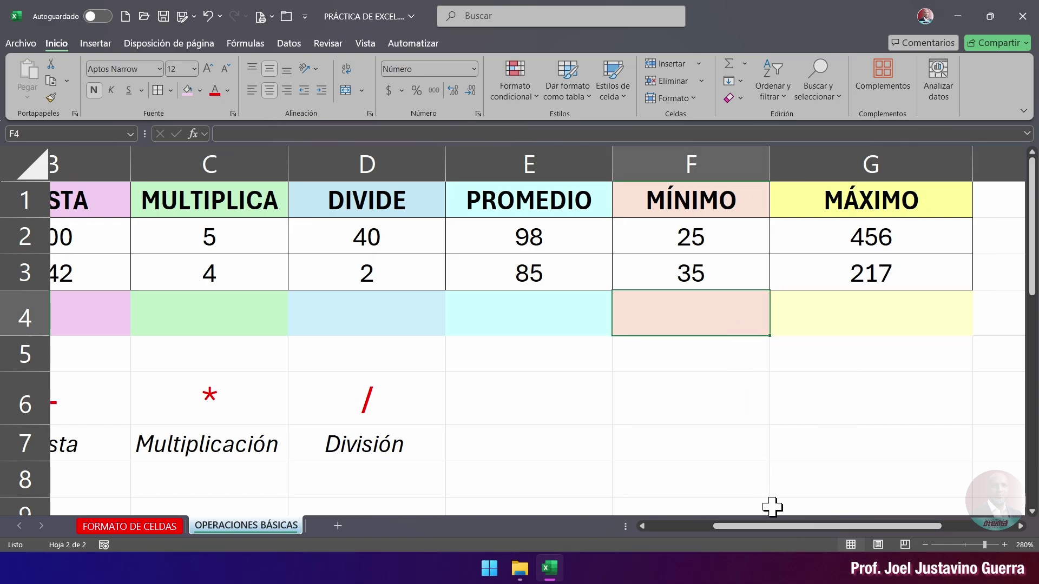
pyautogui.hscroll(-3, 787, 533)
# Step: Begin a formula with the SUMA function in cell A4, clearing the function name and entering it again
pyautogui.click(151, 322)
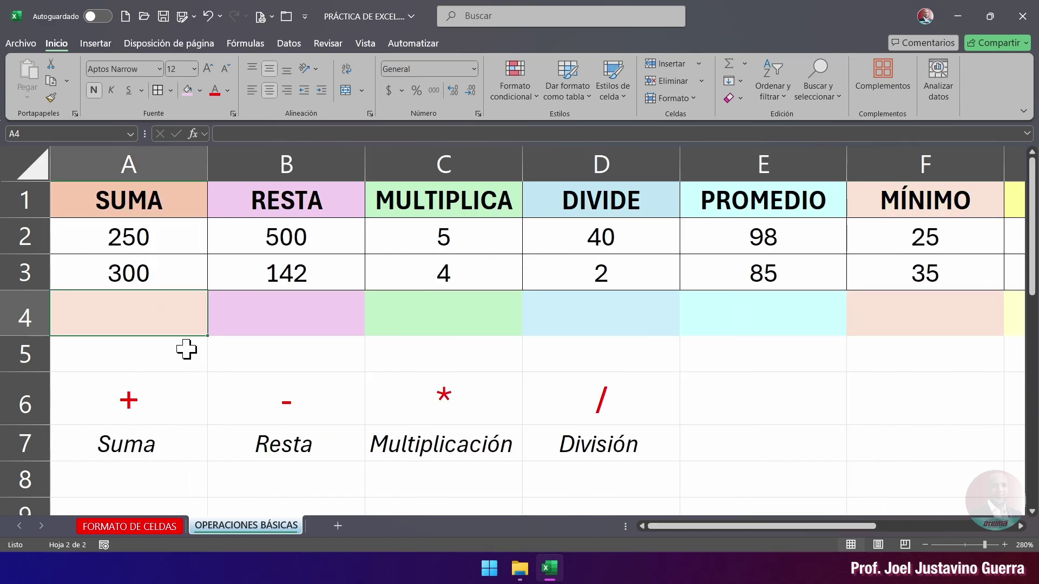
pyautogui.write('=')
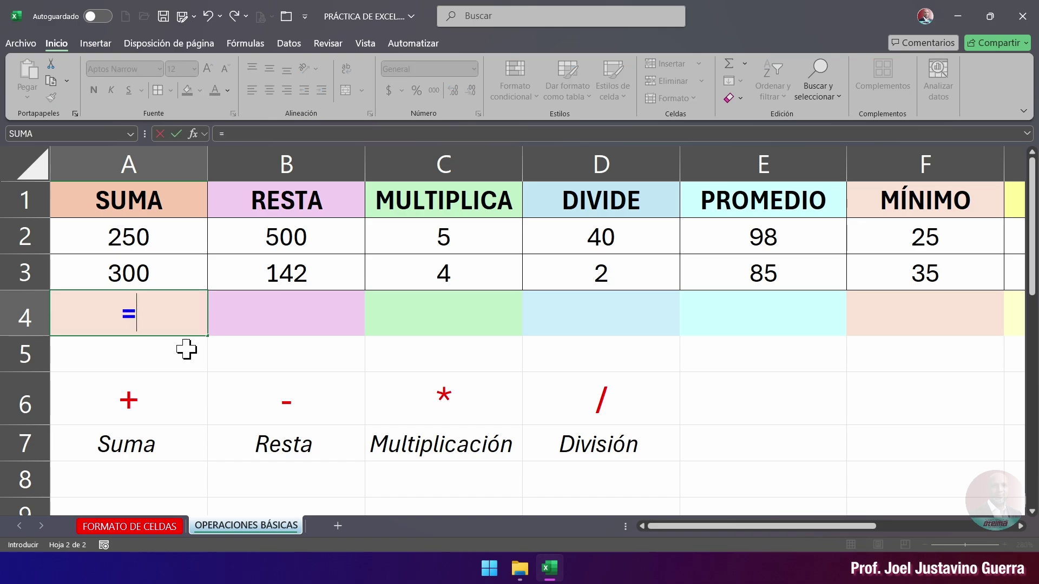
pyautogui.press('capslock')
pyautogui.write('SUMA')
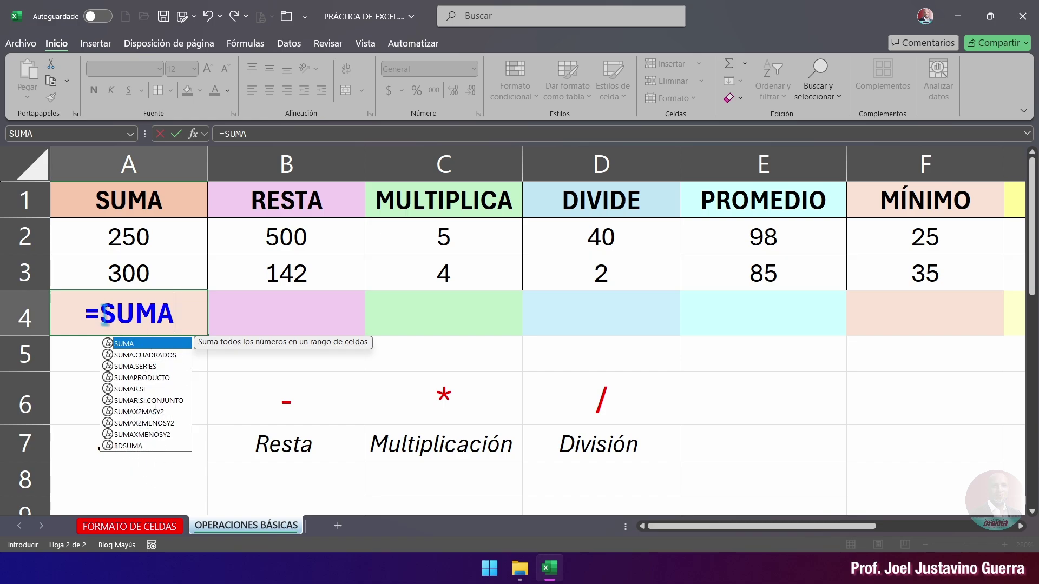
pyautogui.moveTo(105, 314); pyautogui.dragTo(182, 313)
pyautogui.click(183, 313)
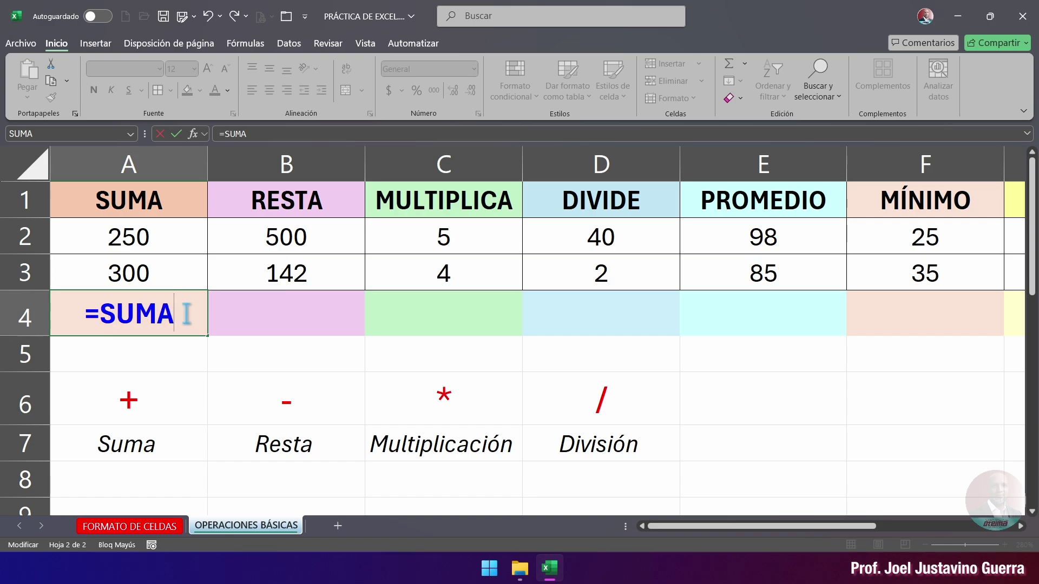
pyautogui.press('BackSpace')
pyautogui.press('BackSpace')
pyautogui.press('BackSpace')
pyautogui.press('BackSpace')
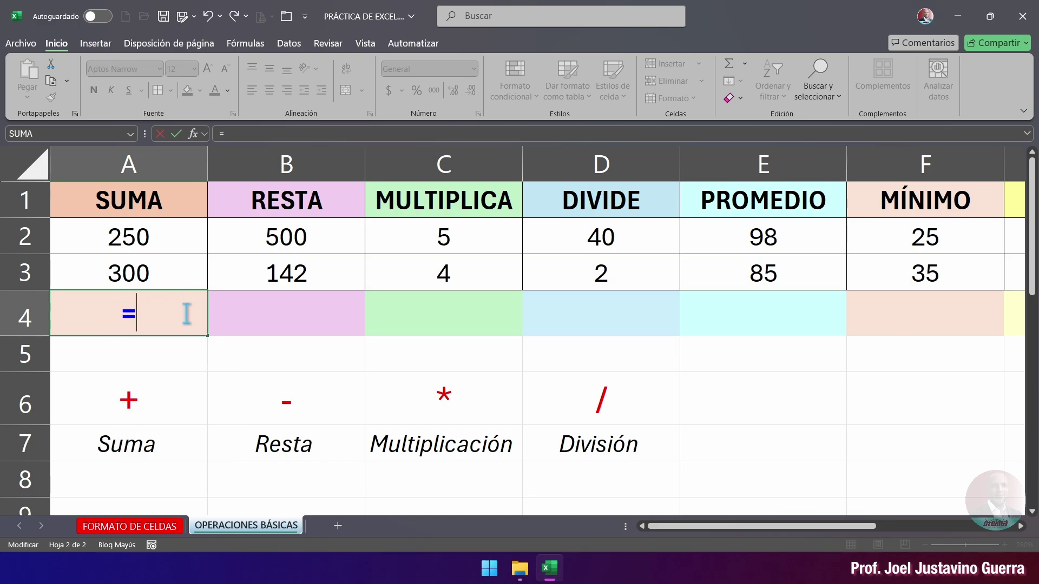
pyautogui.write('SUMA')
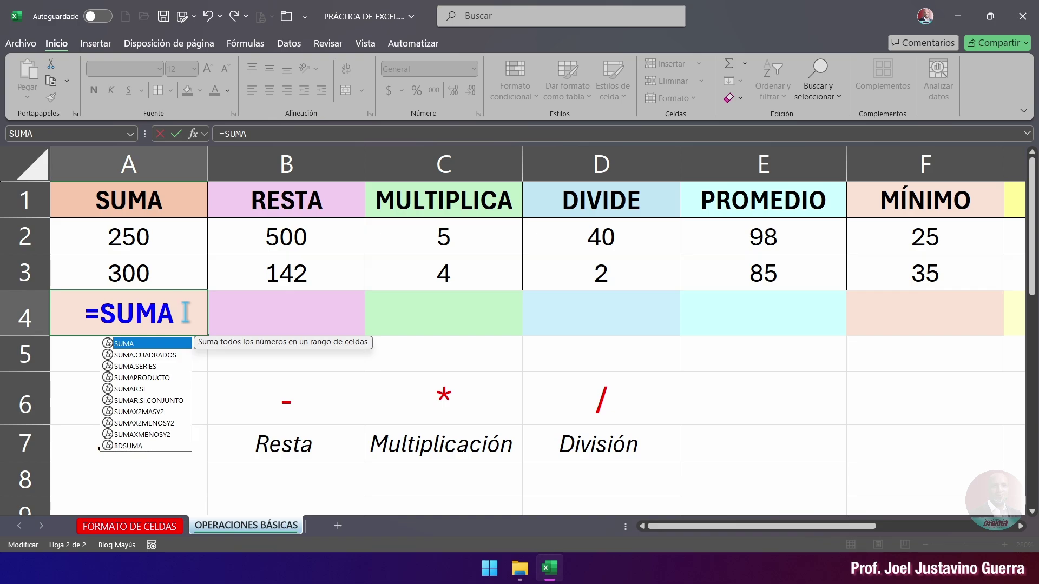
# Step: Complete the formula in A4 as =SUMA(A2:A3) and enter it
pyautogui.write('(')
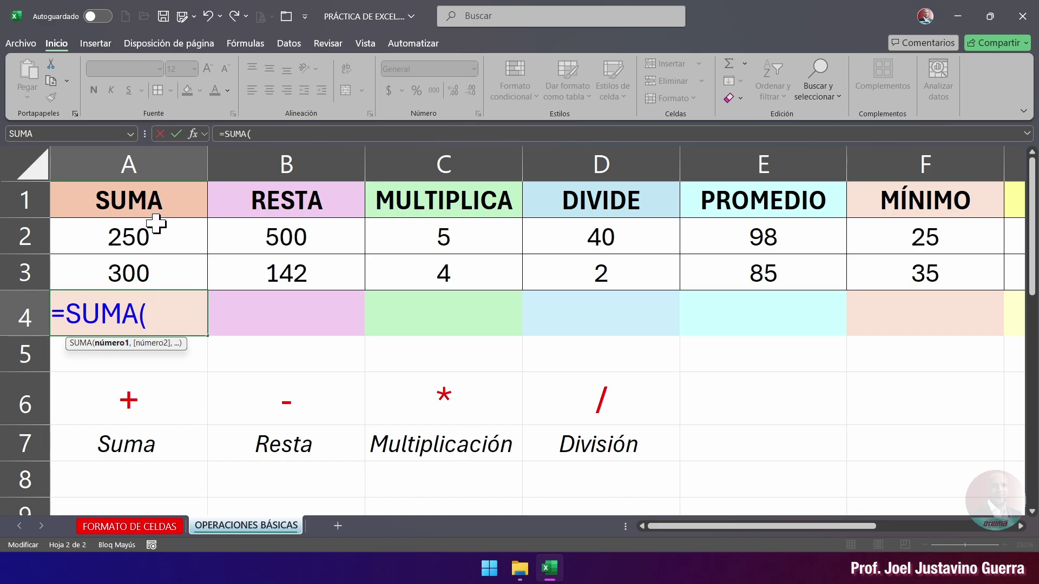
pyautogui.click(140, 238)
pyautogui.moveTo(142, 249); pyautogui.dragTo(141, 266)
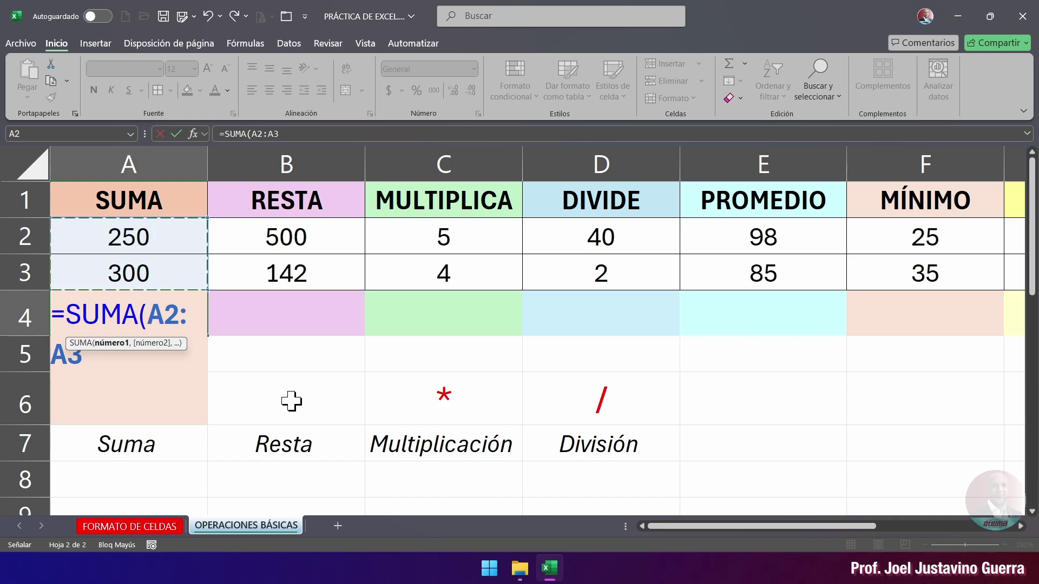
pyautogui.write(')')
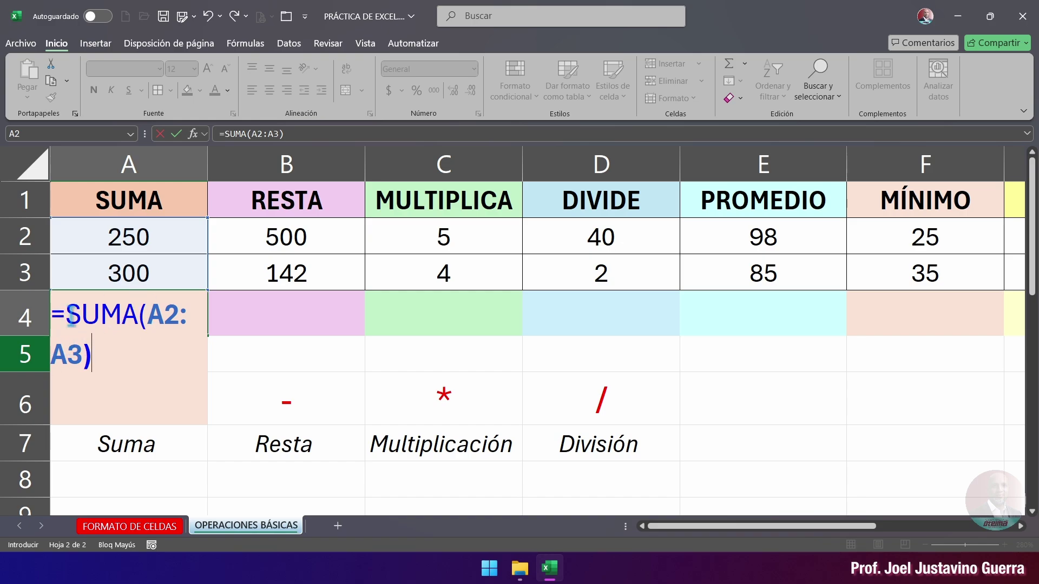
pyautogui.click(133, 320)
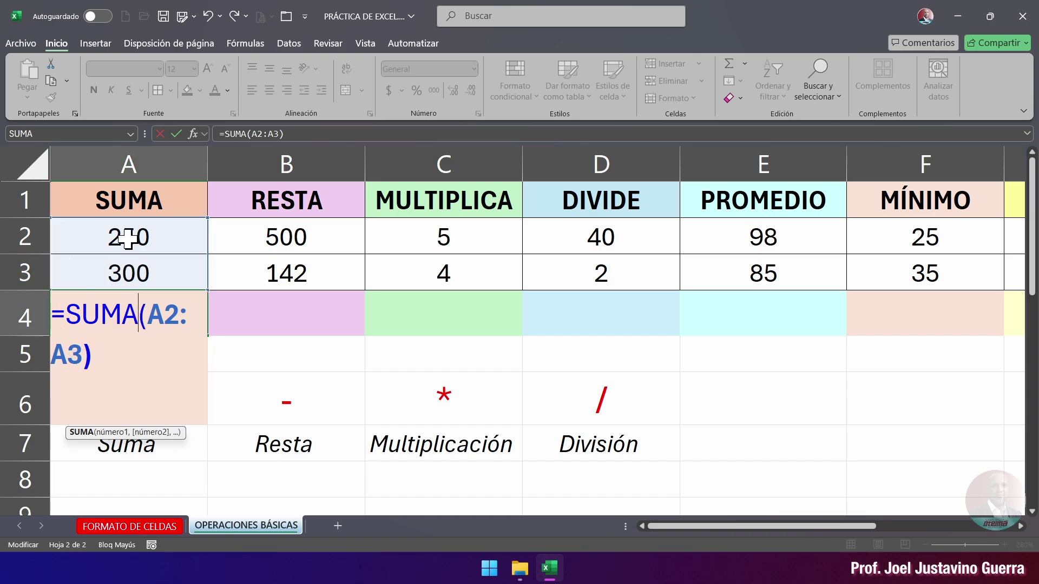
pyautogui.click(113, 353)
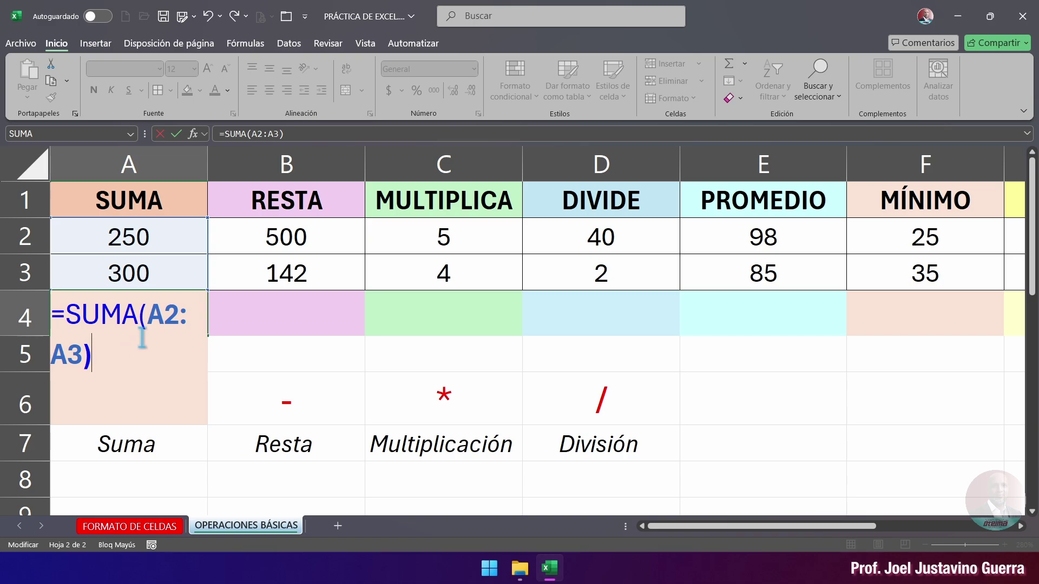
pyautogui.press('Return')
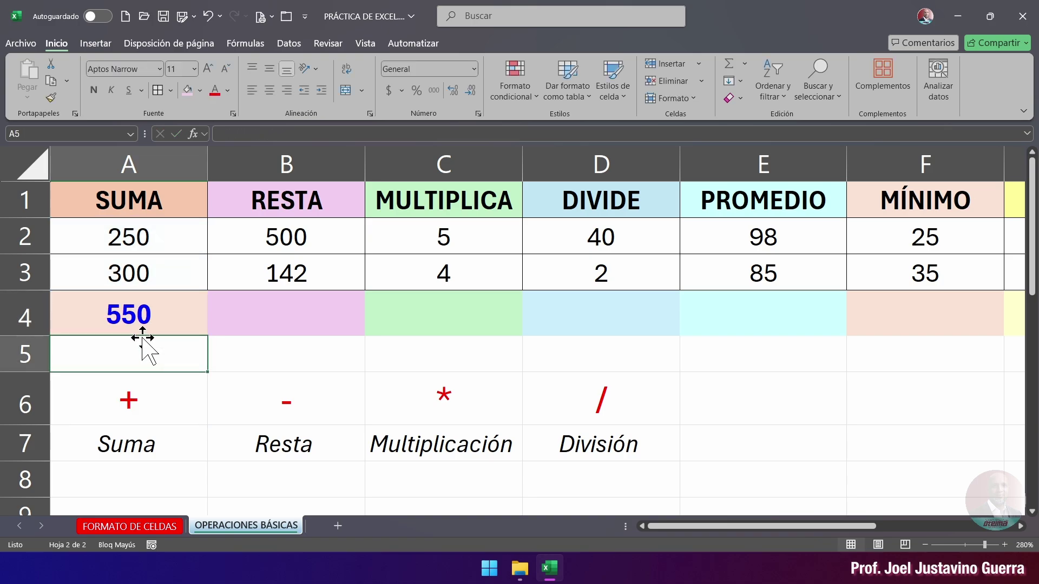
# Step: Inspect the formula stored in cell A4 and the range it refers to, leaving it as it is
pyautogui.click(166, 318)
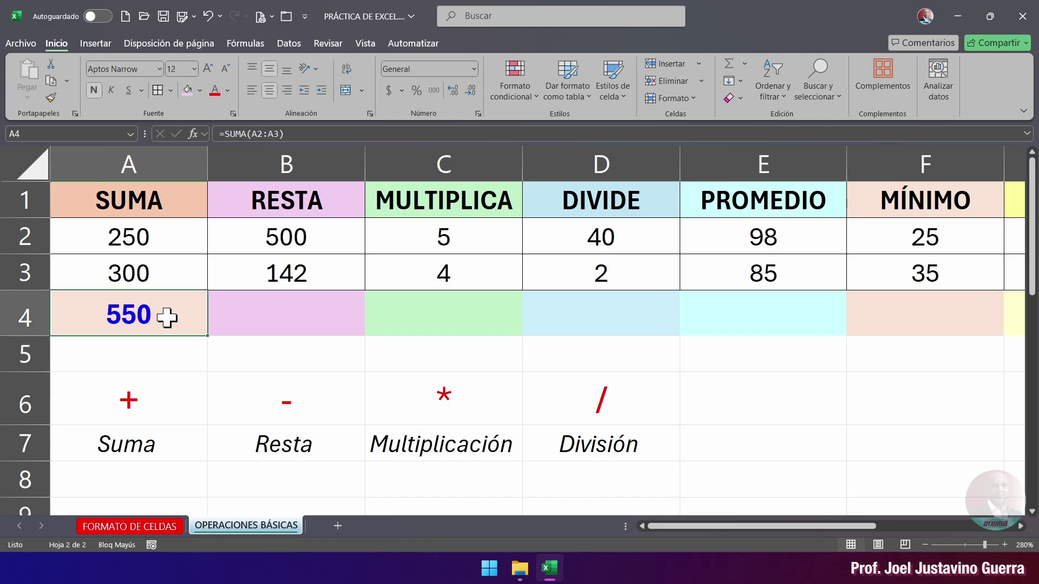
pyautogui.click(248, 133)
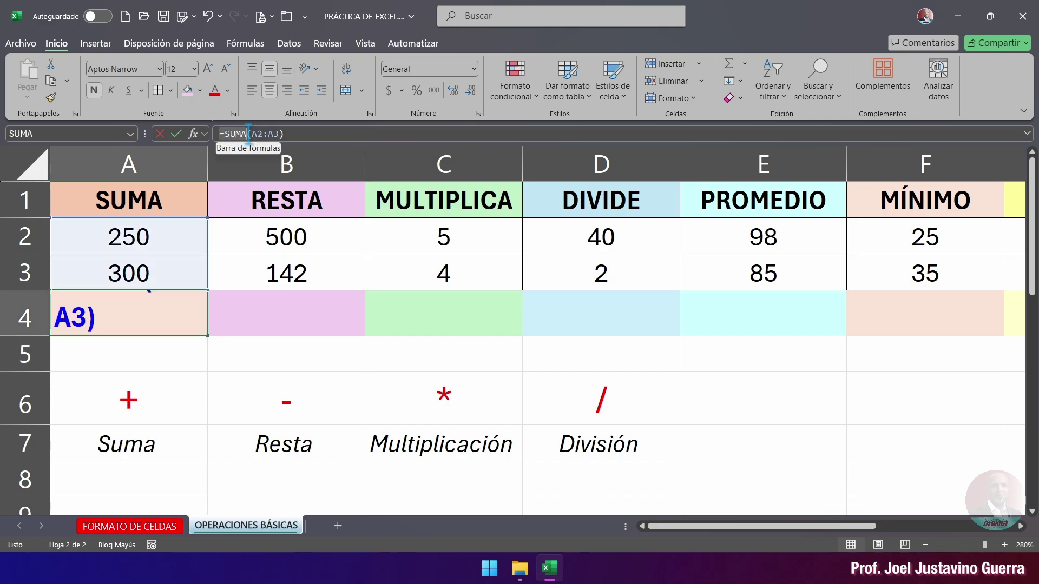
pyautogui.click(292, 133)
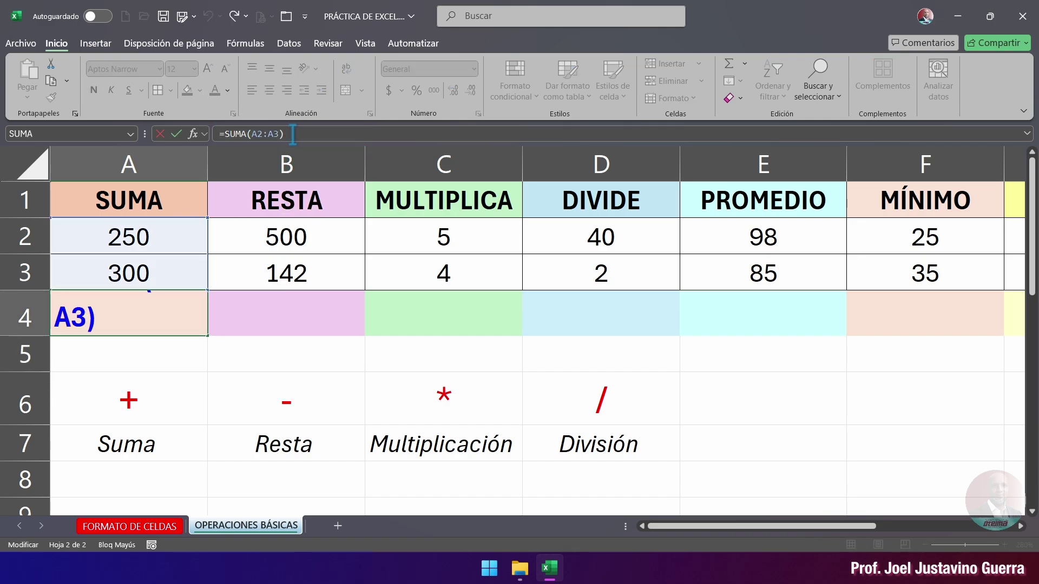
pyautogui.hotkey('ctrl', 'Return')
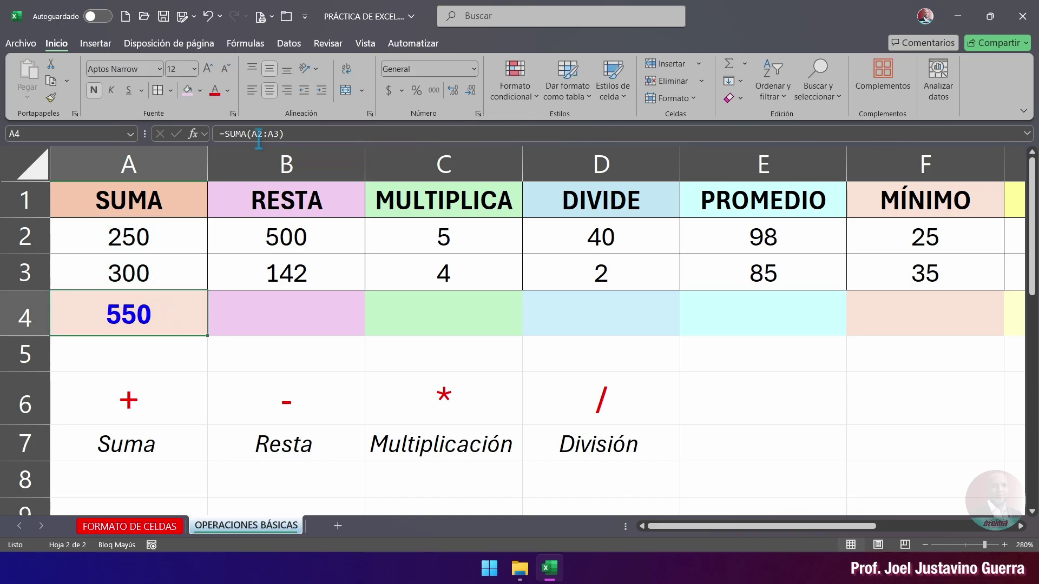
pyautogui.press('F2')
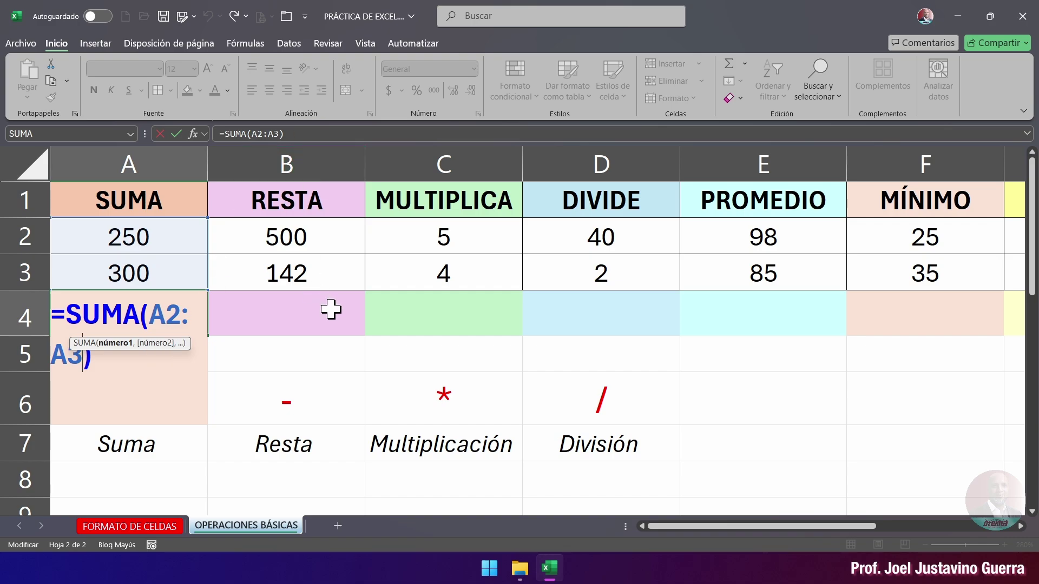
pyautogui.press('Escape')
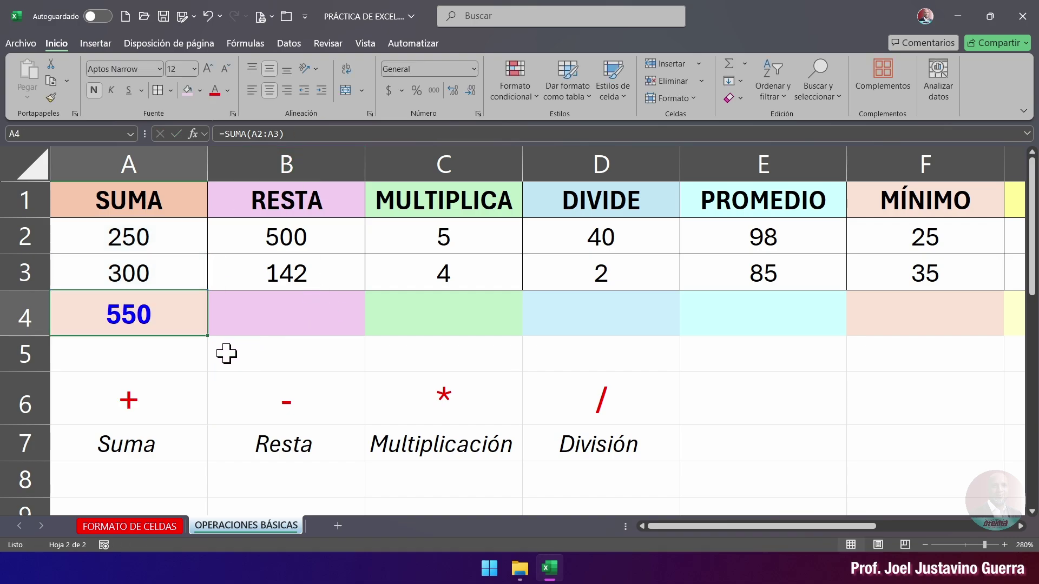
# Step: Delete the SUMA formula from cell A4
pyautogui.click(210, 353)
pyautogui.click(167, 316)
pyautogui.press('Delete')
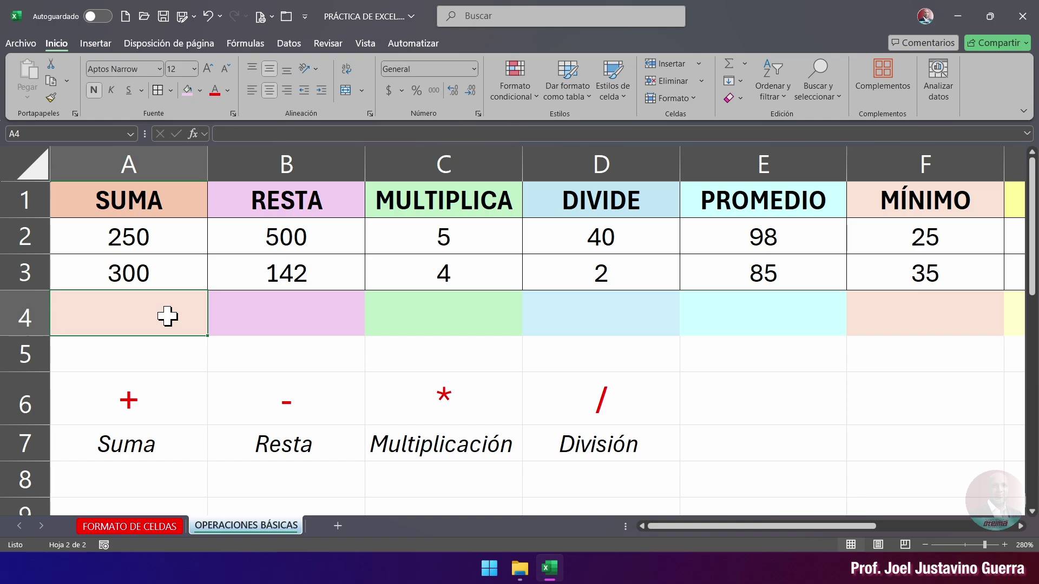
pyautogui.click(205, 352)
pyautogui.click(169, 312)
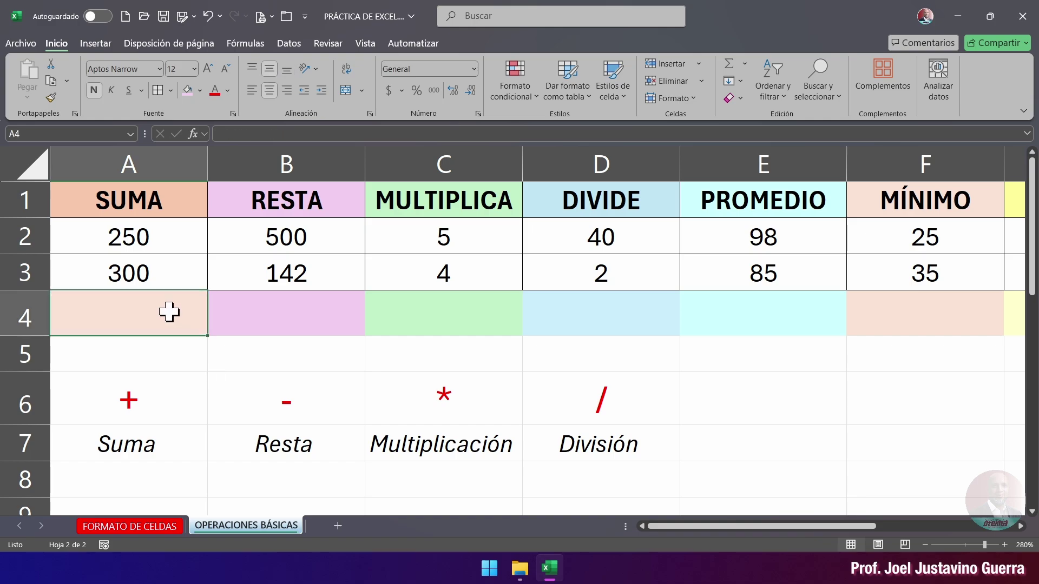
# Step: Examine the numbers in row 2 from SUMA to PROMEDIO and the pair to add in A2:A3
pyautogui.click(143, 239)
pyautogui.click(280, 235)
pyautogui.click(460, 238)
pyautogui.click(621, 234)
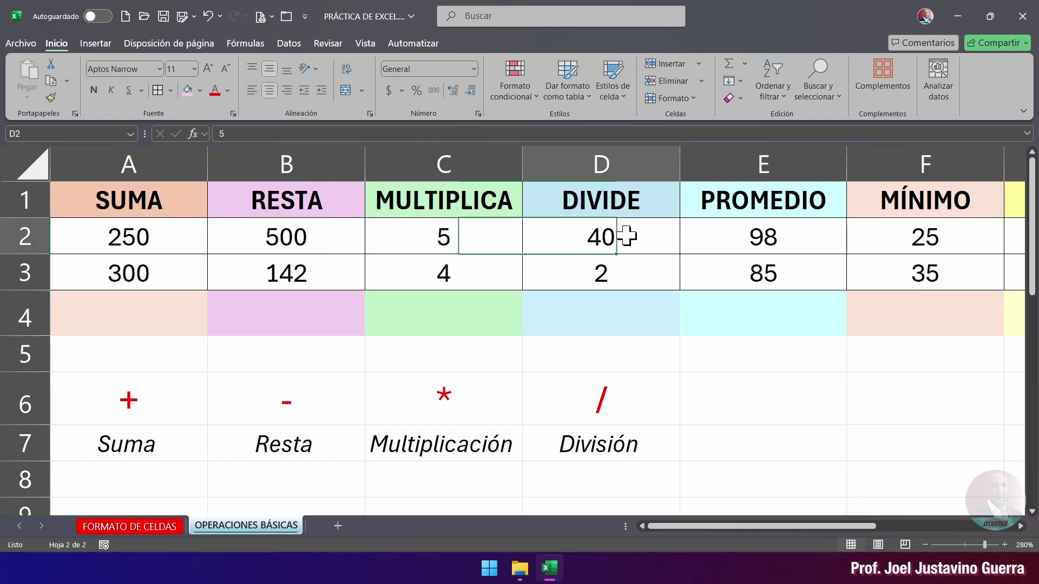
pyautogui.click(733, 234)
pyautogui.click(601, 238)
pyautogui.click(494, 239)
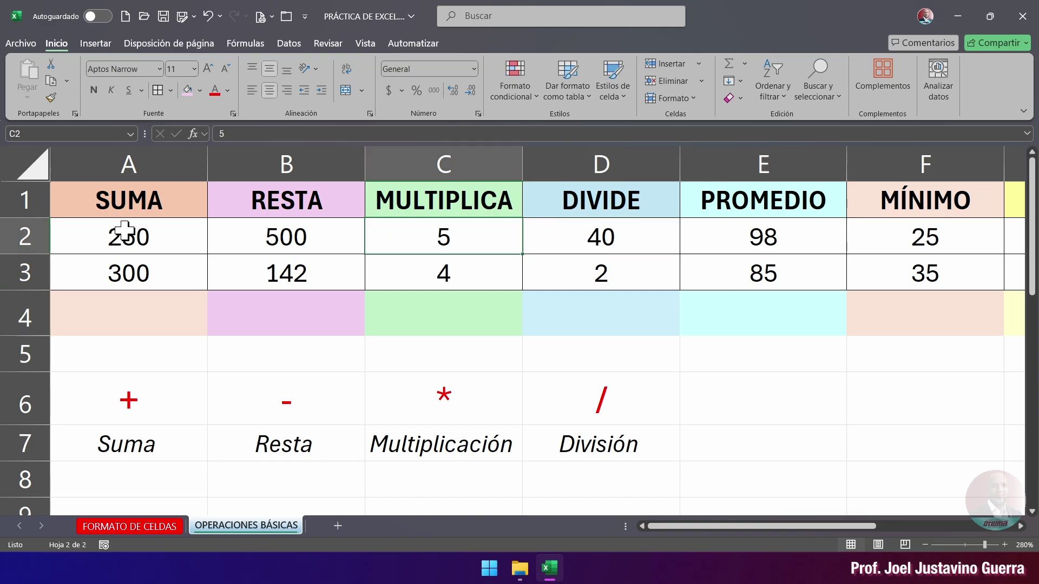
pyautogui.moveTo(142, 236); pyautogui.dragTo(146, 270)
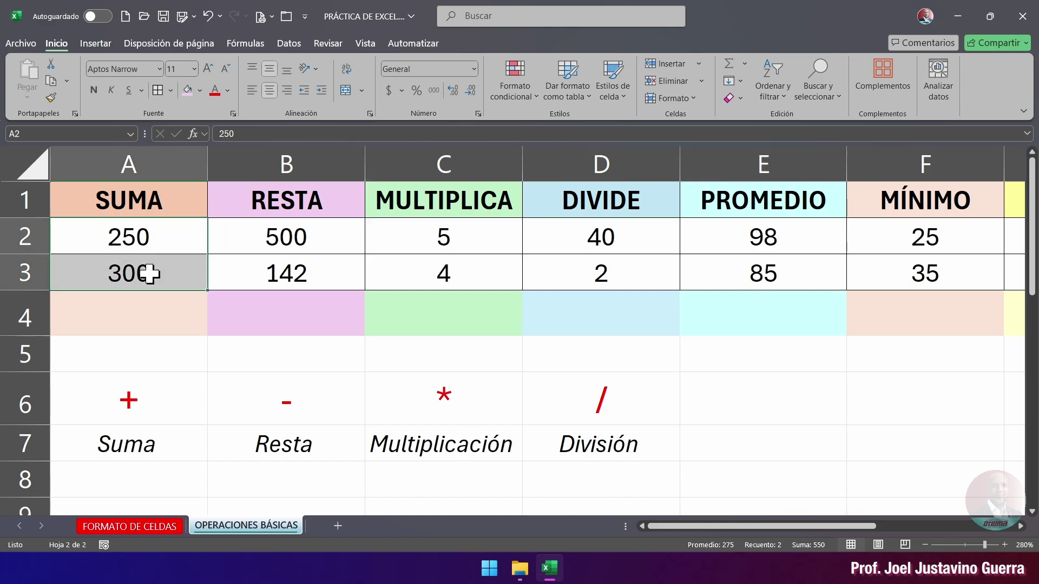
pyautogui.click(171, 329)
pyautogui.moveTo(174, 241); pyautogui.dragTo(181, 271)
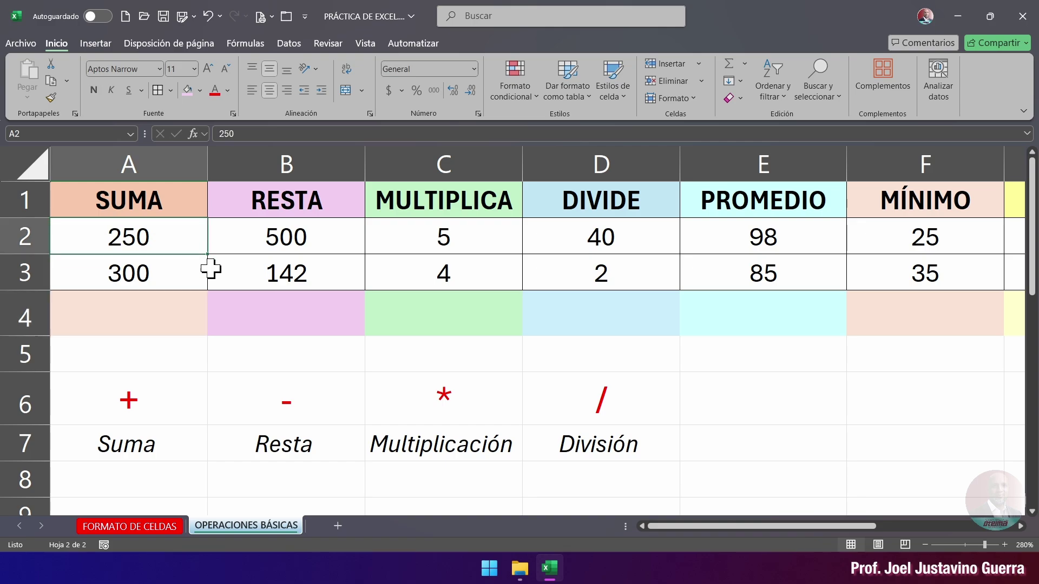
pyautogui.click(437, 238)
pyautogui.click(726, 250)
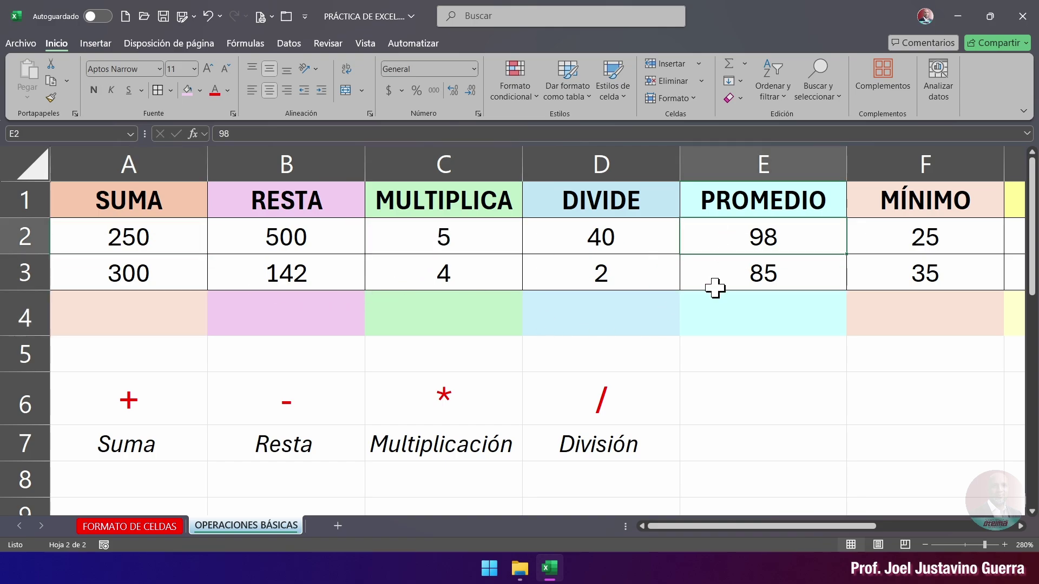
# Step: Enter the formula =SUMA(A2,C2,E2) in cell A4 to add the non-adjacent values from row 2
pyautogui.click(128, 326)
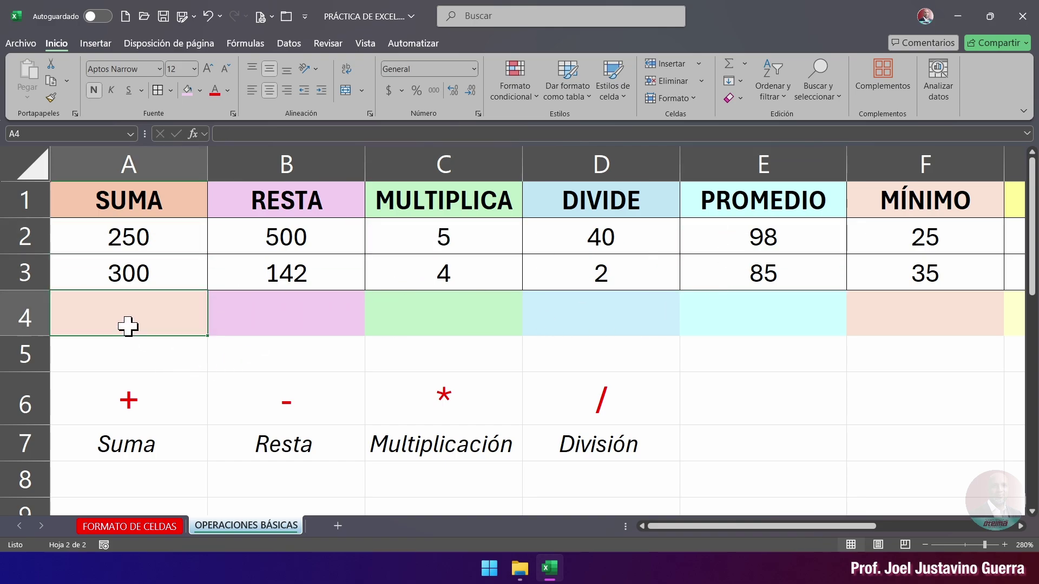
pyautogui.write('=')
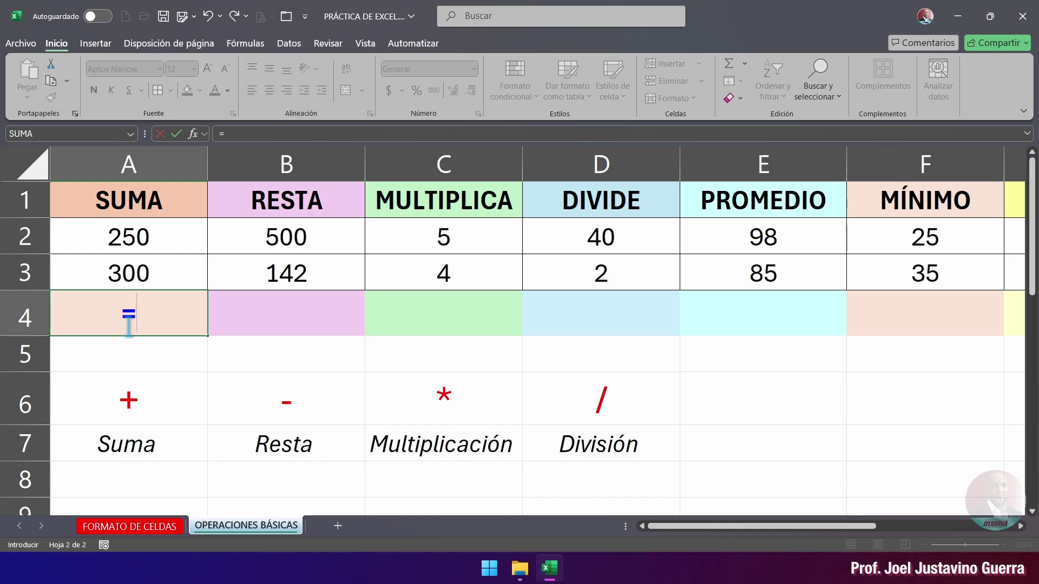
pyautogui.press('capslock')
pyautogui.write('SUMA')
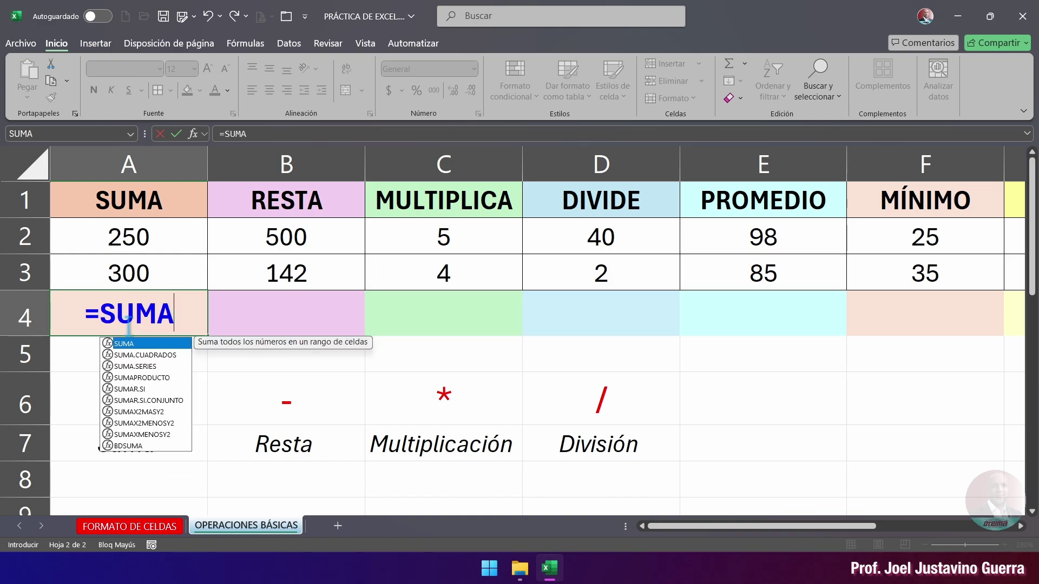
pyautogui.write('(')
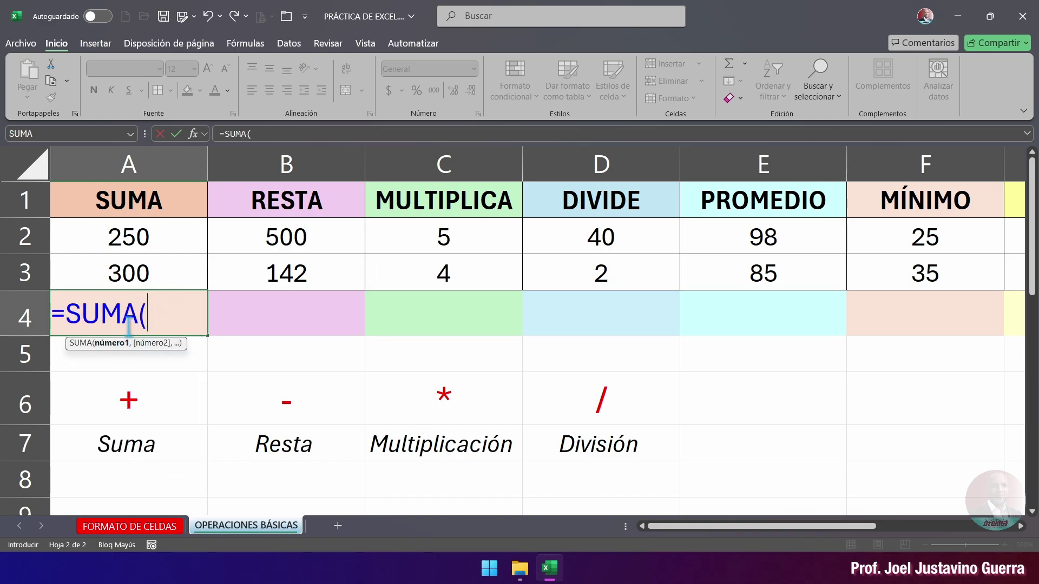
pyautogui.click(146, 237)
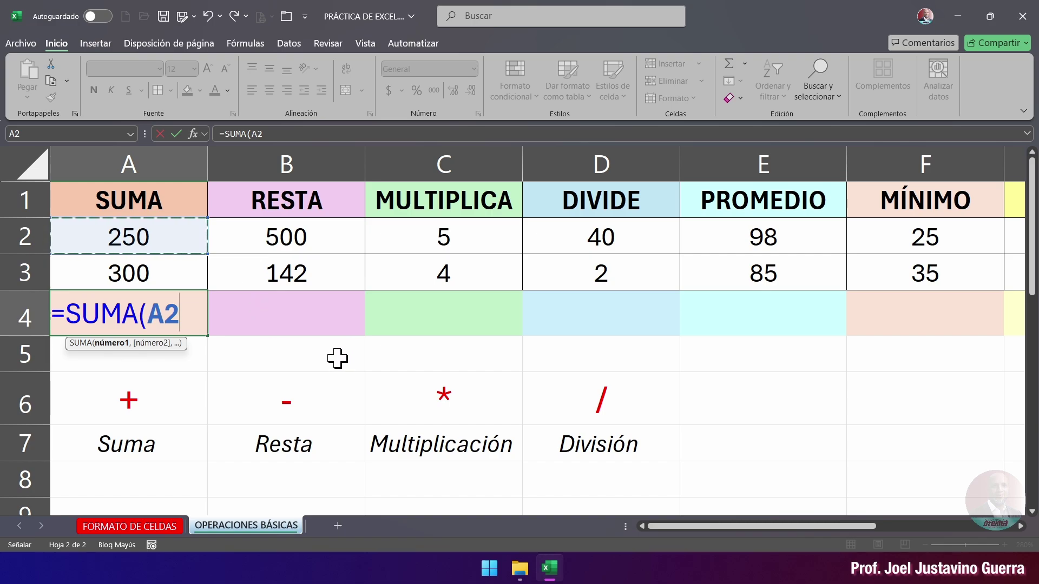
pyautogui.write(',')
pyautogui.click(446, 237)
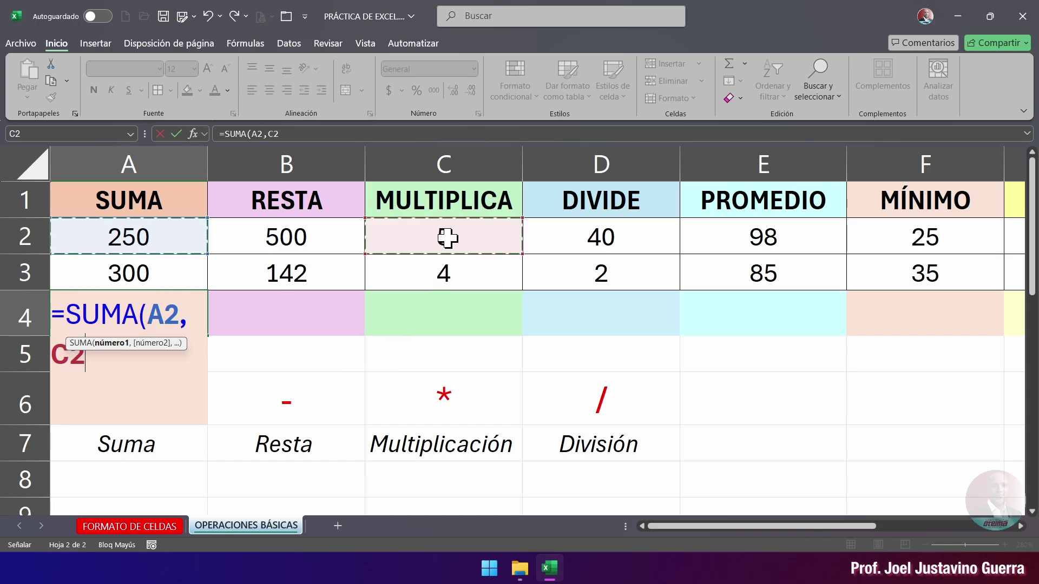
pyautogui.write(',')
pyautogui.click(742, 234)
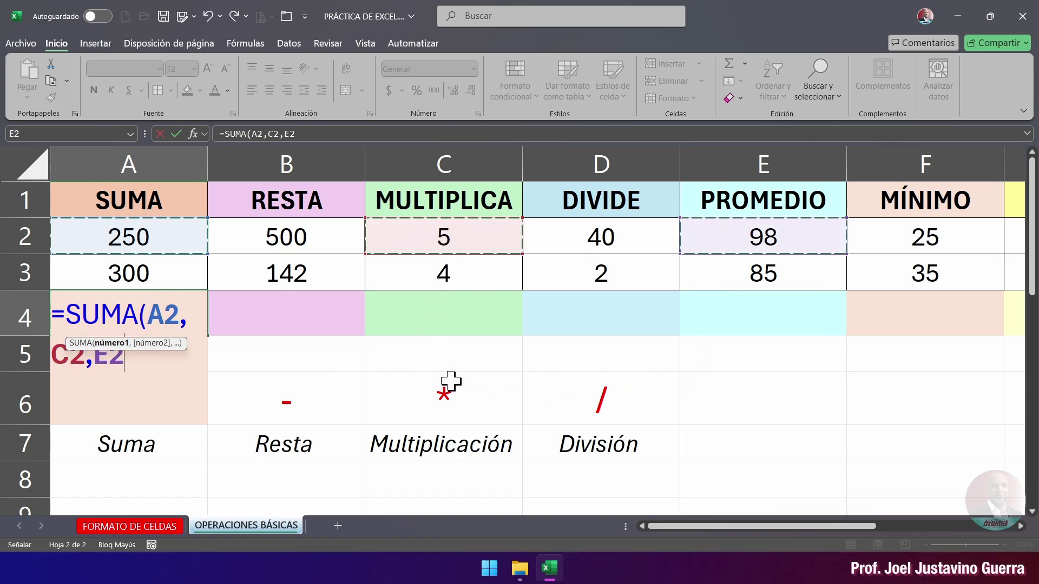
pyautogui.write(')')
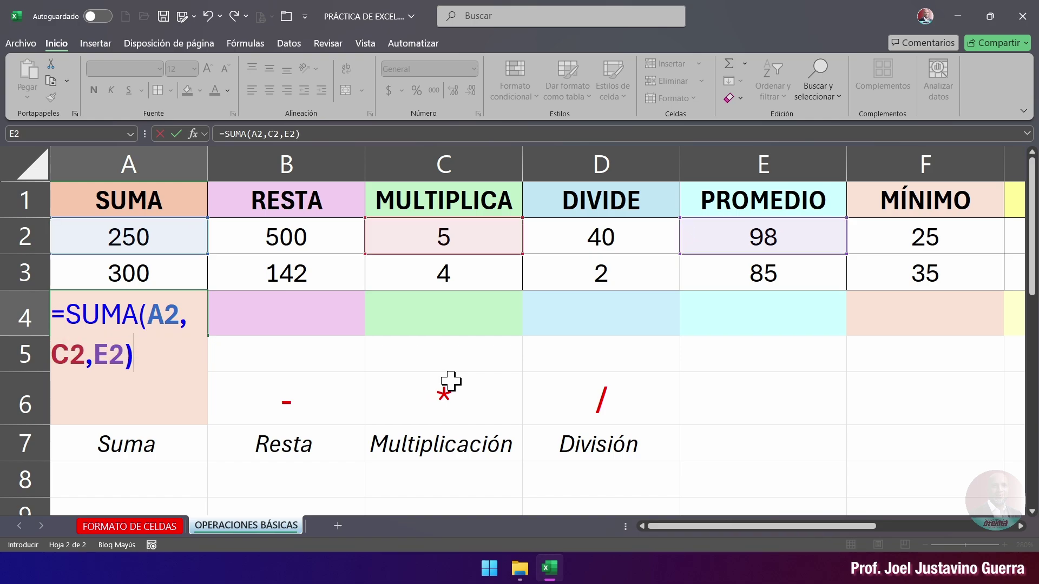
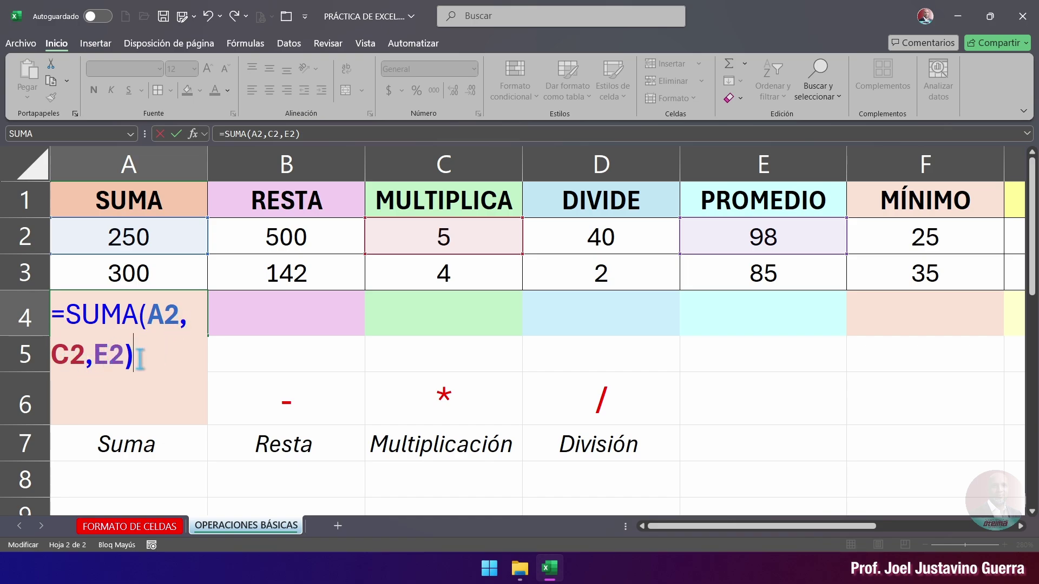
pyautogui.press('Return')
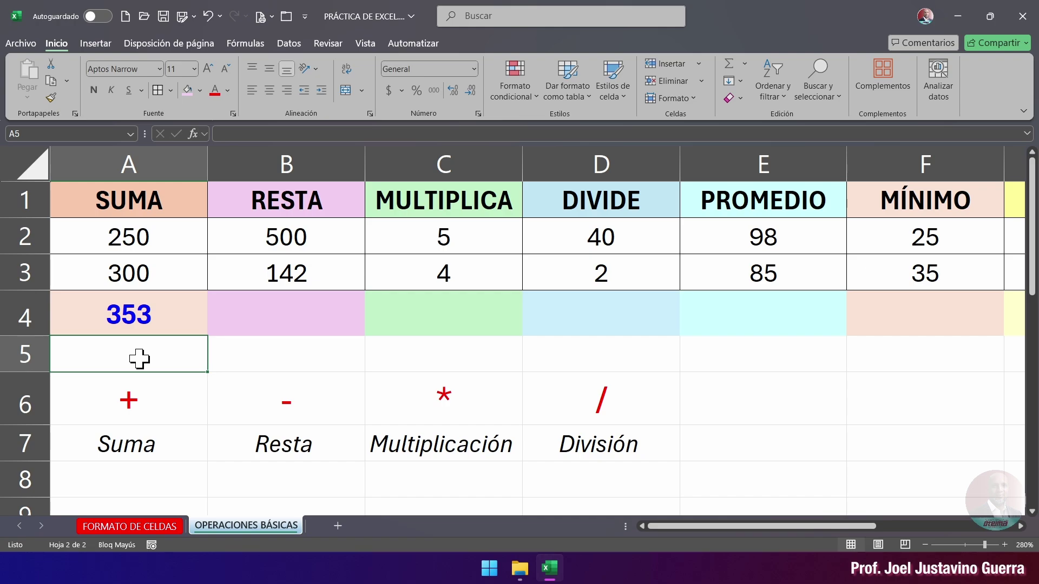
# Step: Clear cell A4 and enter the formula =SUMA(A2,B3,D3,F2) there to add scattered cells from rows 2 and 3
pyautogui.click(137, 305)
pyautogui.press('Delete')
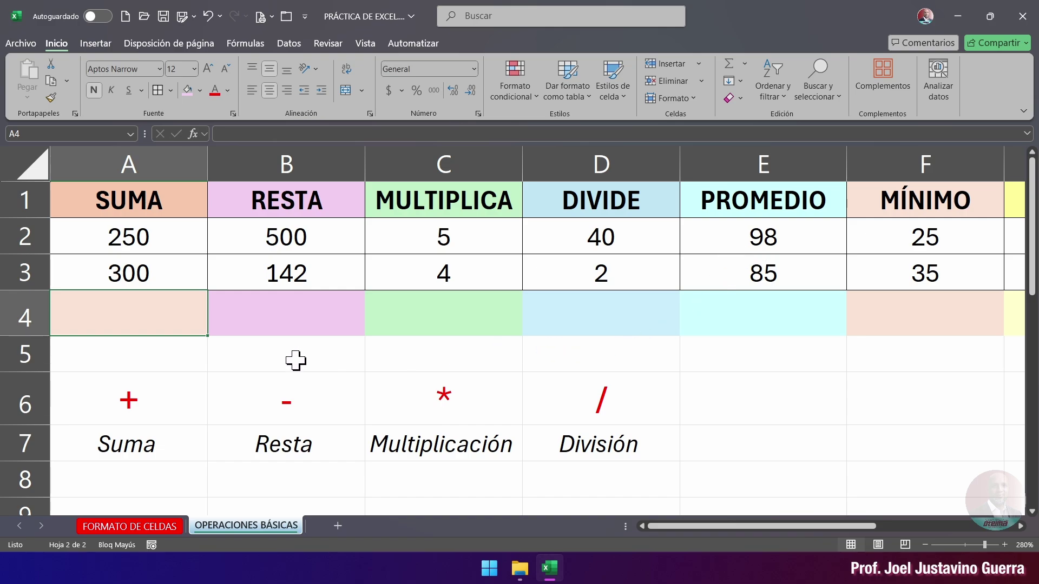
pyautogui.write('=SUMA')
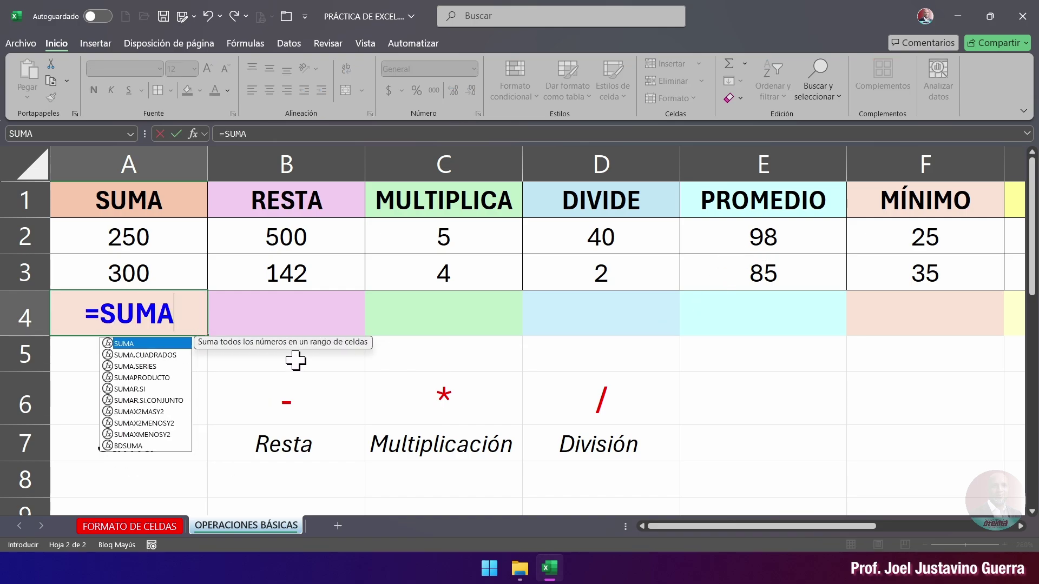
pyautogui.write('(')
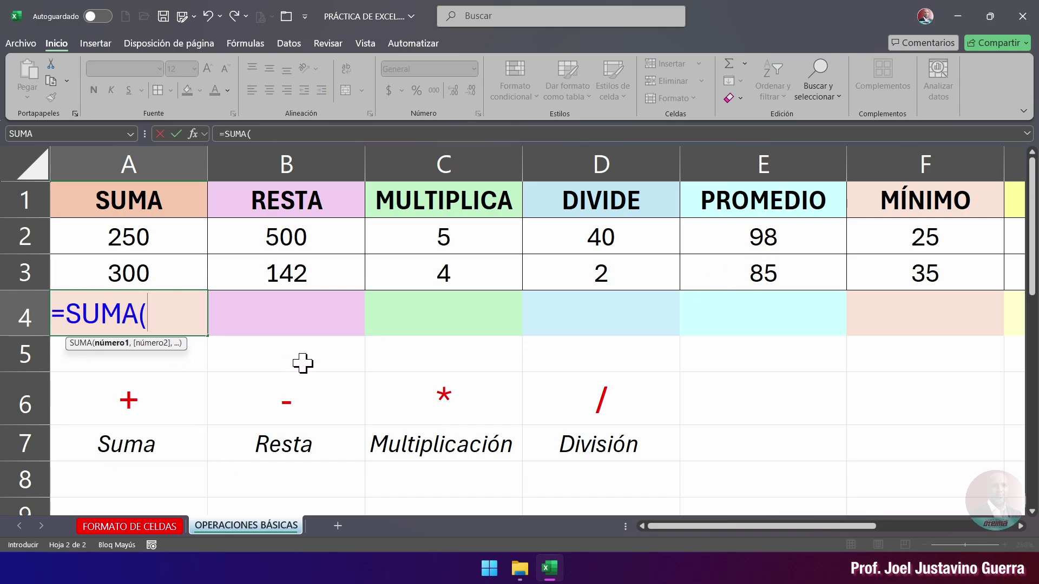
pyautogui.click(150, 238)
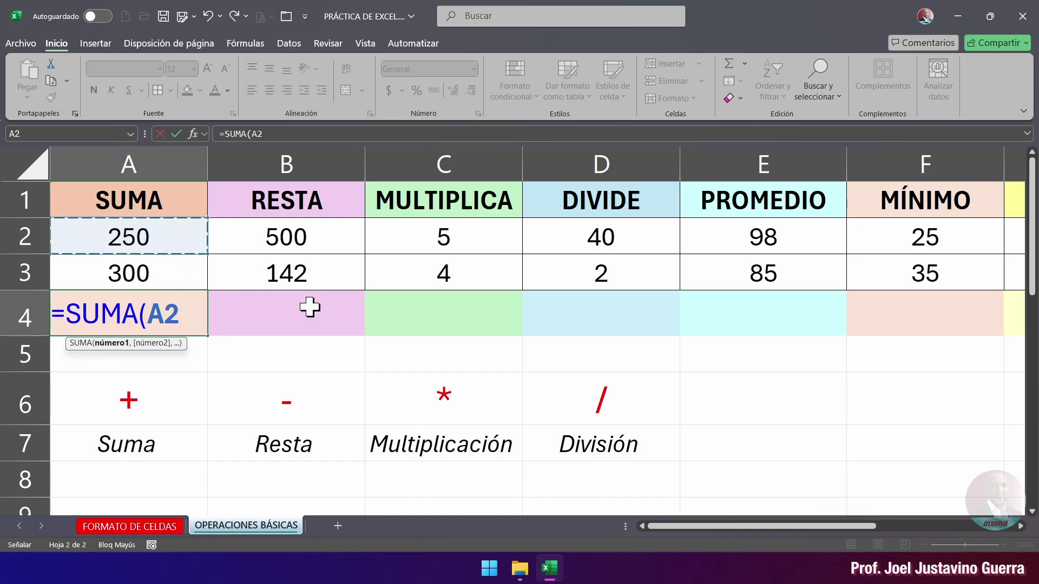
pyautogui.write(',')
pyautogui.click(308, 273)
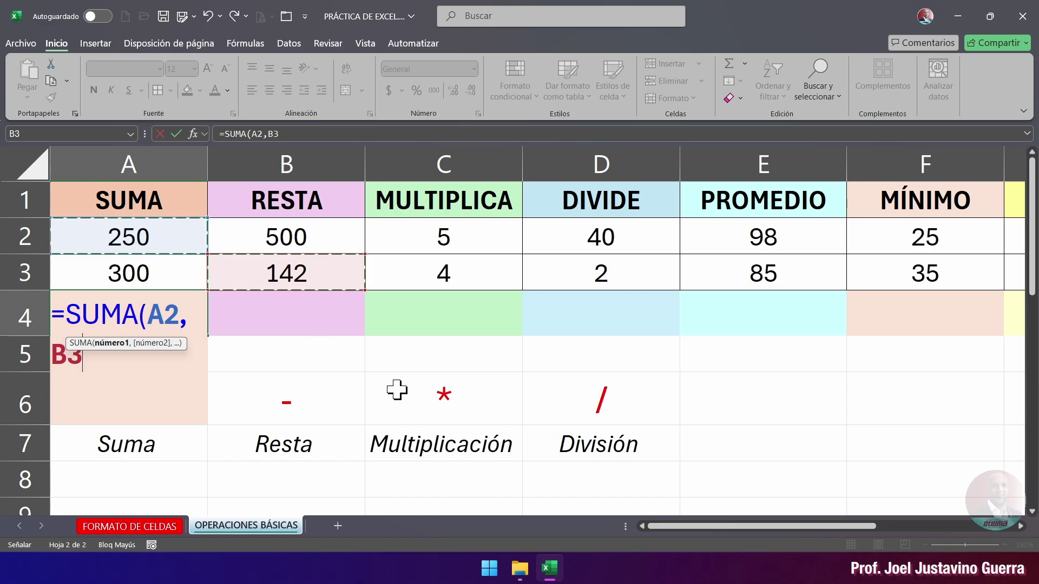
pyautogui.write(',')
pyautogui.click(595, 273)
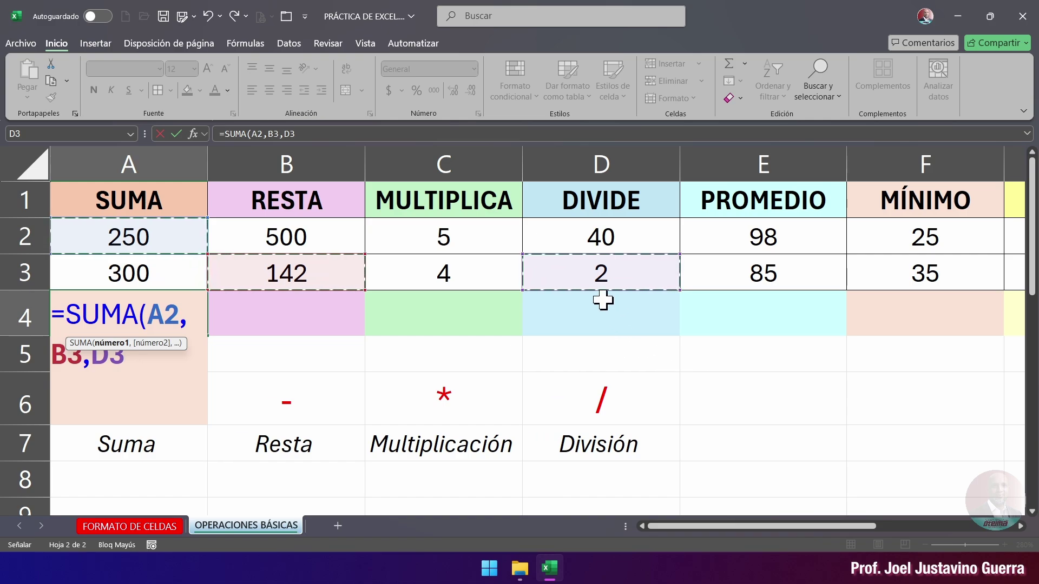
pyautogui.write(',')
pyautogui.click(939, 237)
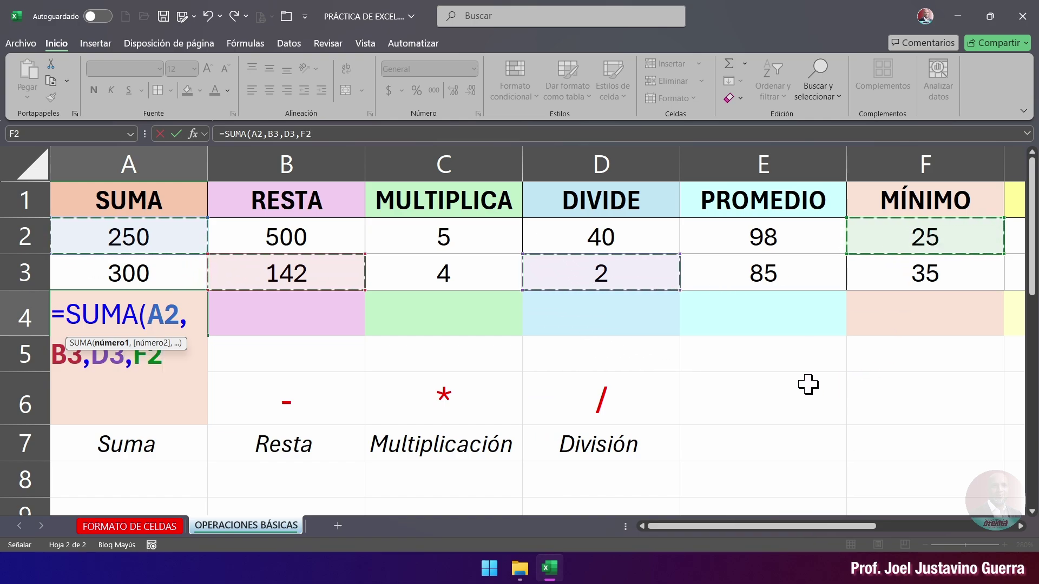
pyautogui.write(')')
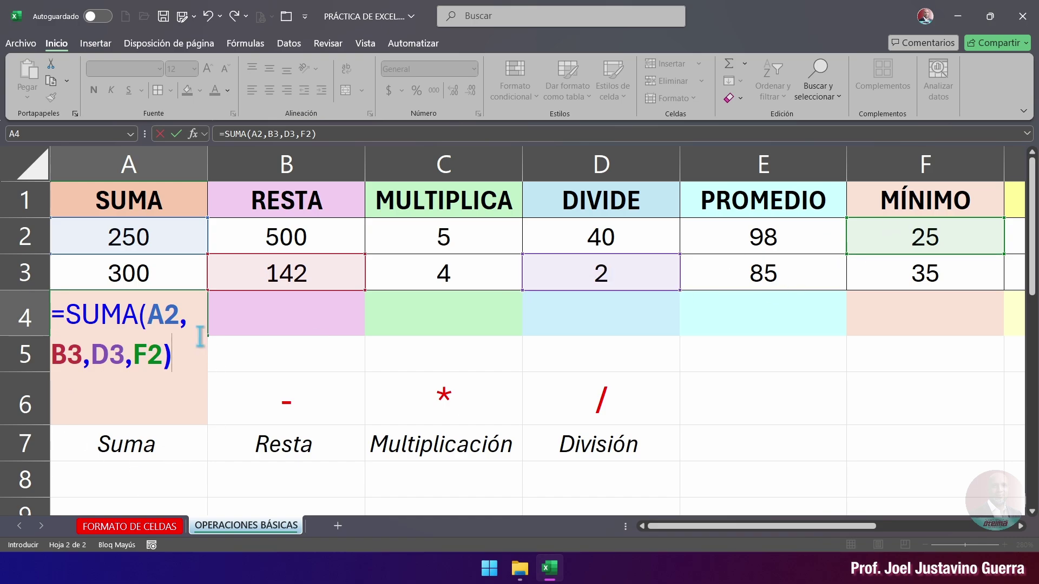
pyautogui.press('Return')
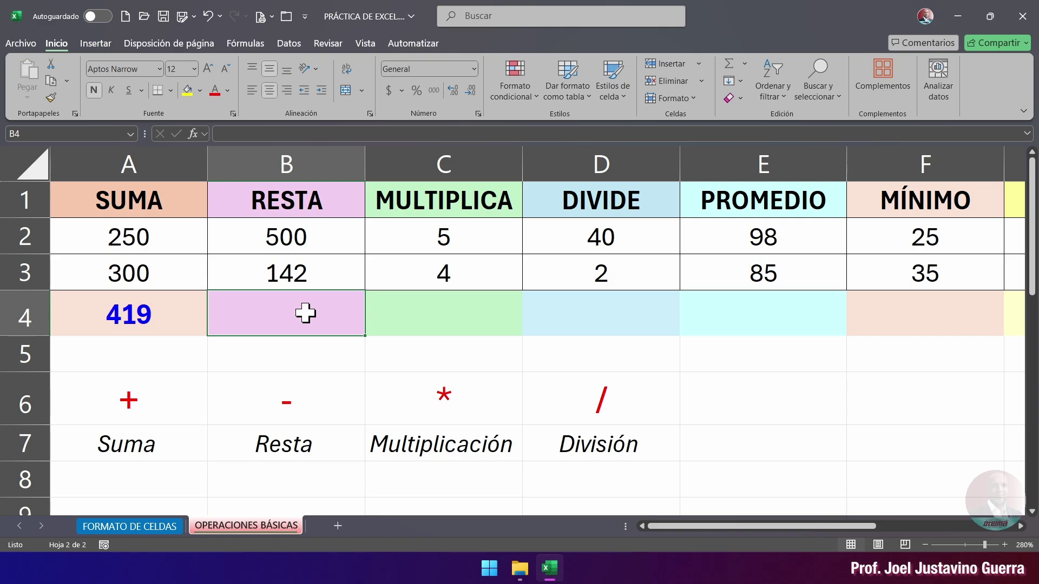
# Step: Try SUMA and RESTA as function names in a formula in cell B4, erasing both back to the equals sign
pyautogui.write('=')
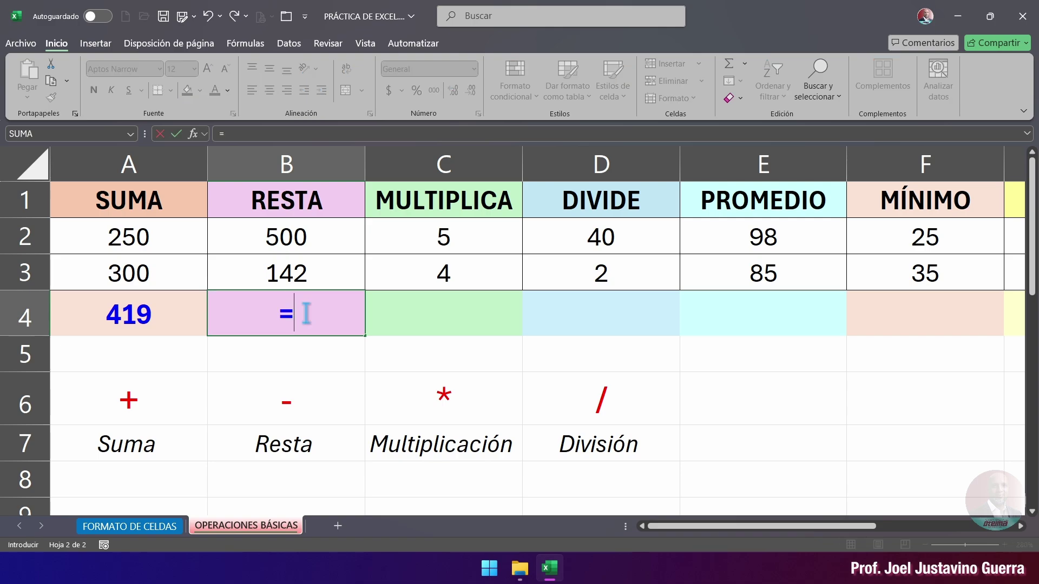
pyautogui.press('capslock')
pyautogui.write('SUA')
pyautogui.press('BackSpace')
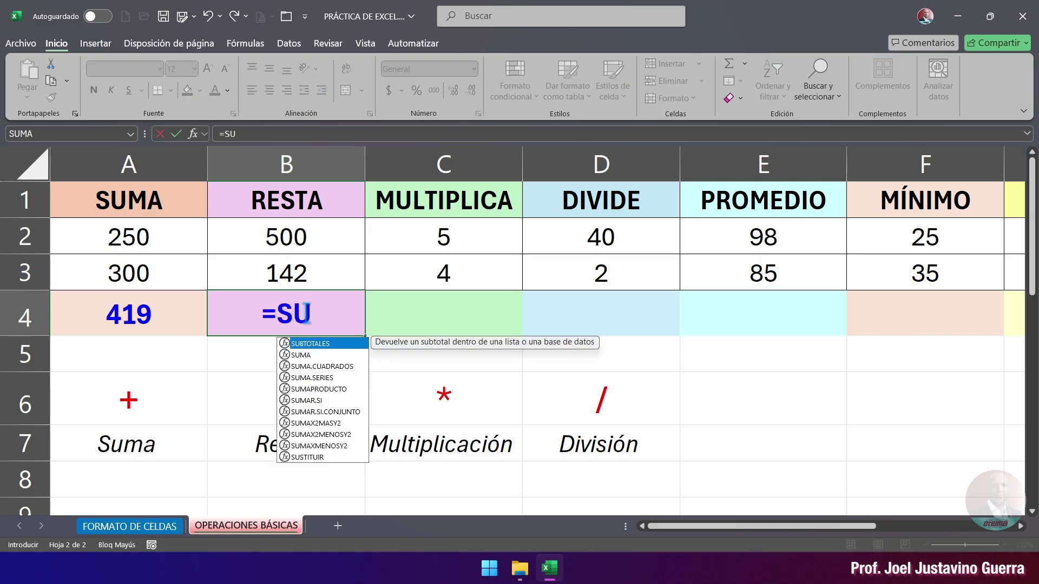
pyautogui.write('MA')
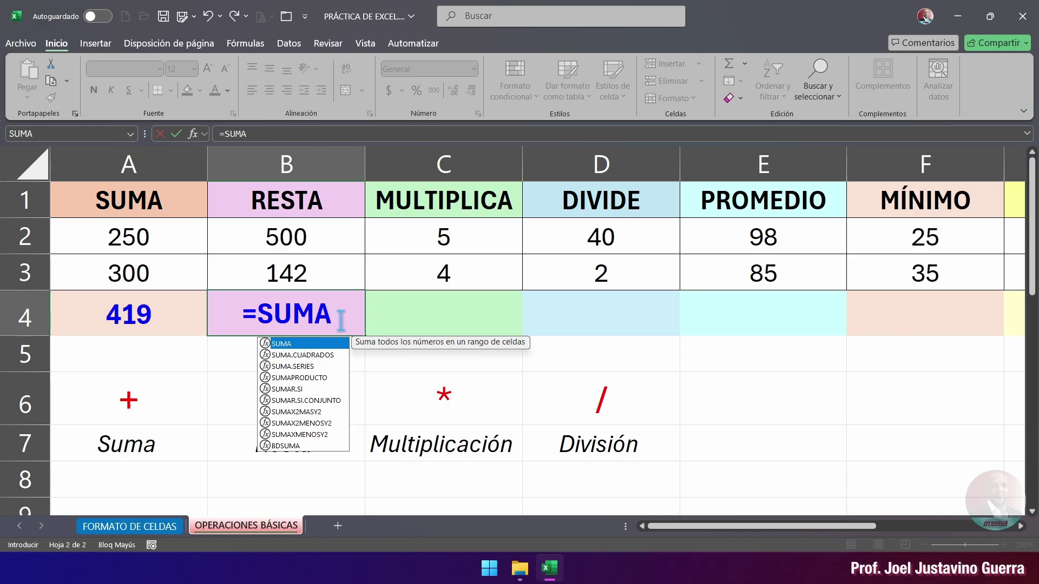
pyautogui.press('BackSpace')
pyautogui.press('BackSpace')
pyautogui.press('BackSpace')
pyautogui.press('BackSpace')
pyautogui.write('RESTA')
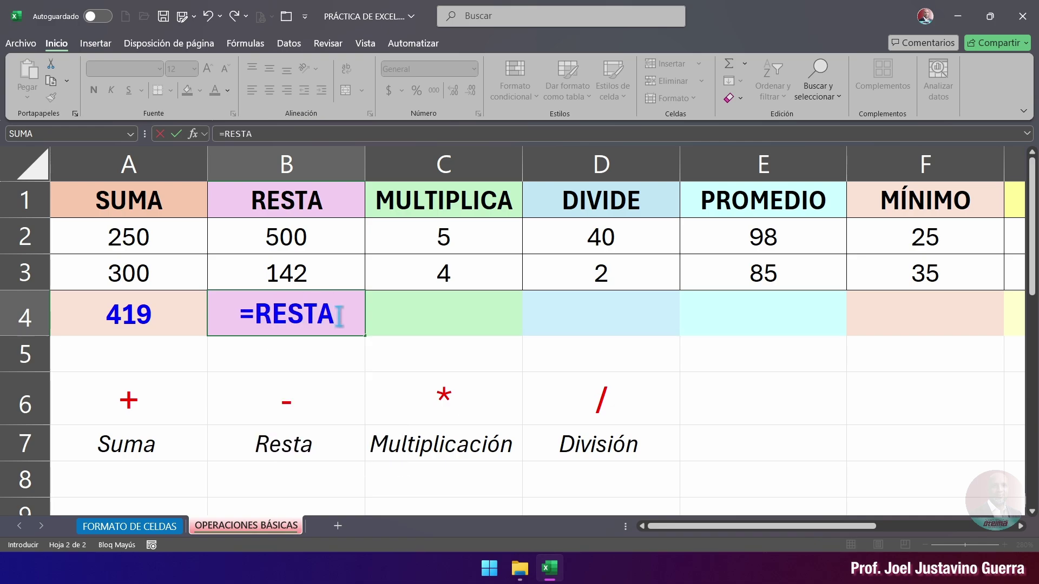
pyautogui.press('BackSpace')
pyautogui.press('BackSpace')
pyautogui.press('BackSpace')
pyautogui.press('BackSpace')
pyautogui.press('BackSpace')
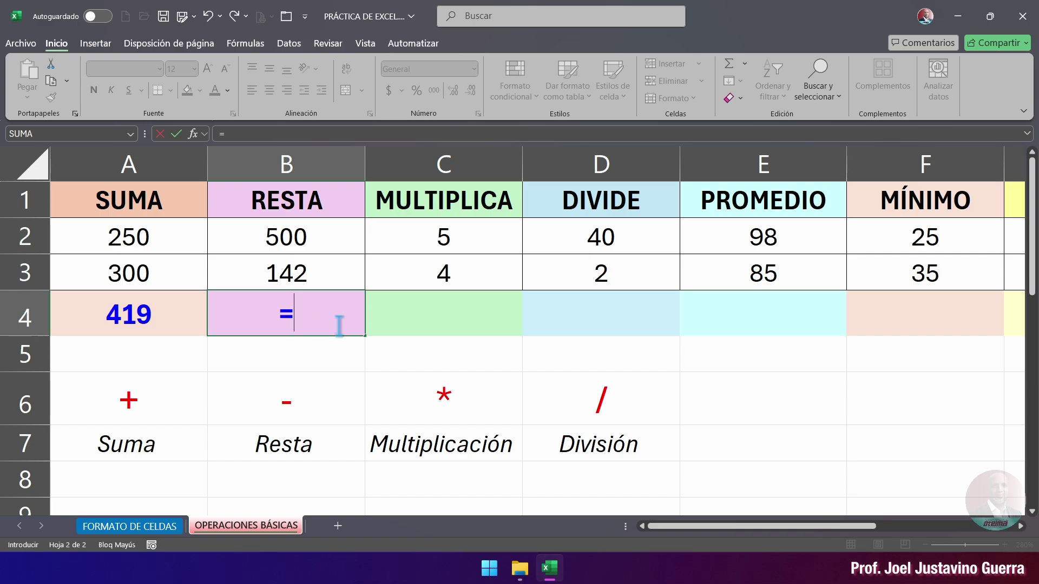
# Step: Complete the subtraction formula in cell B4 as =B2-B3 and enter it
pyautogui.click(297, 244)
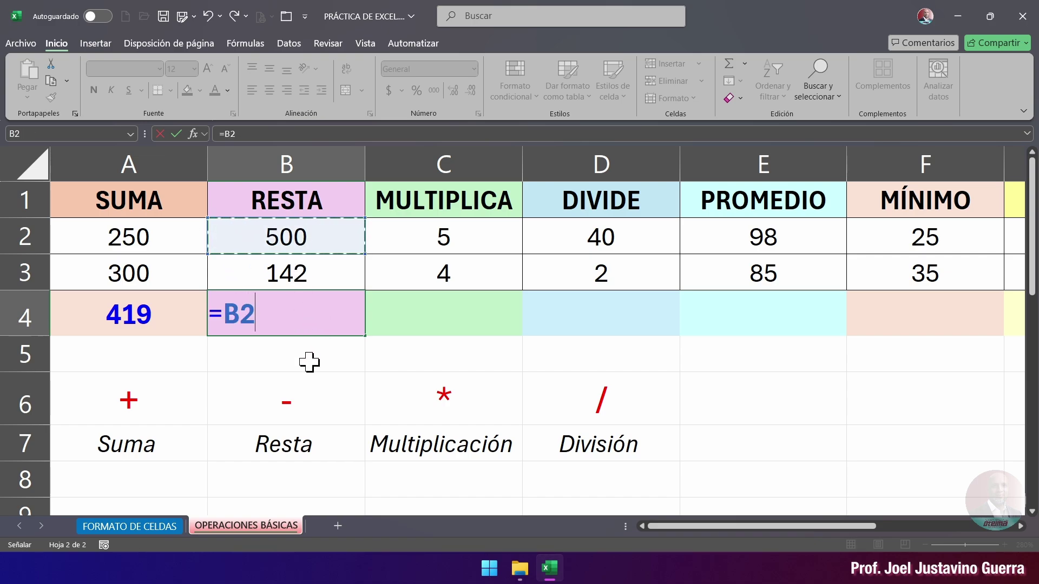
pyautogui.write('-')
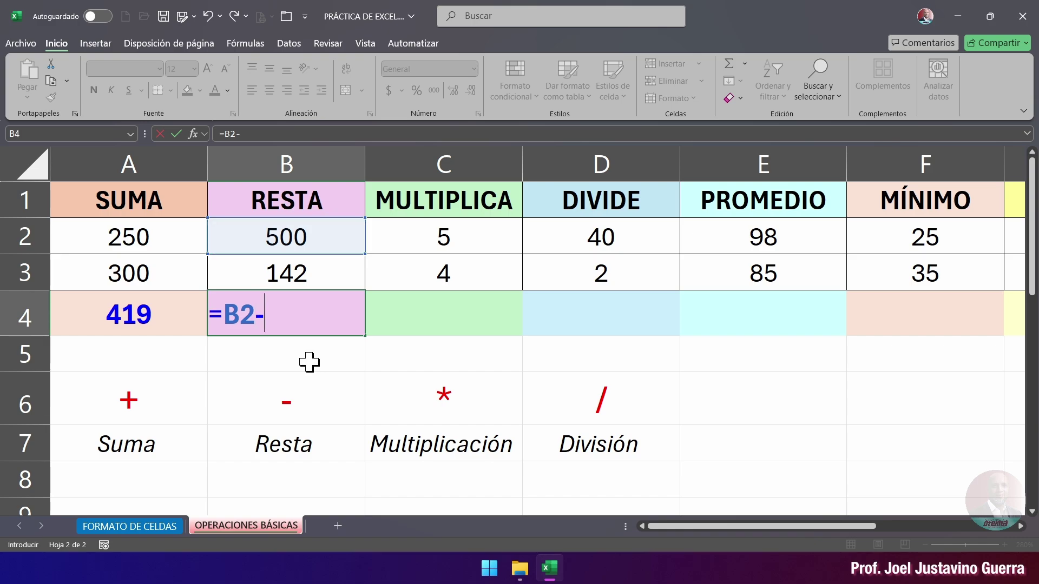
pyautogui.click(300, 276)
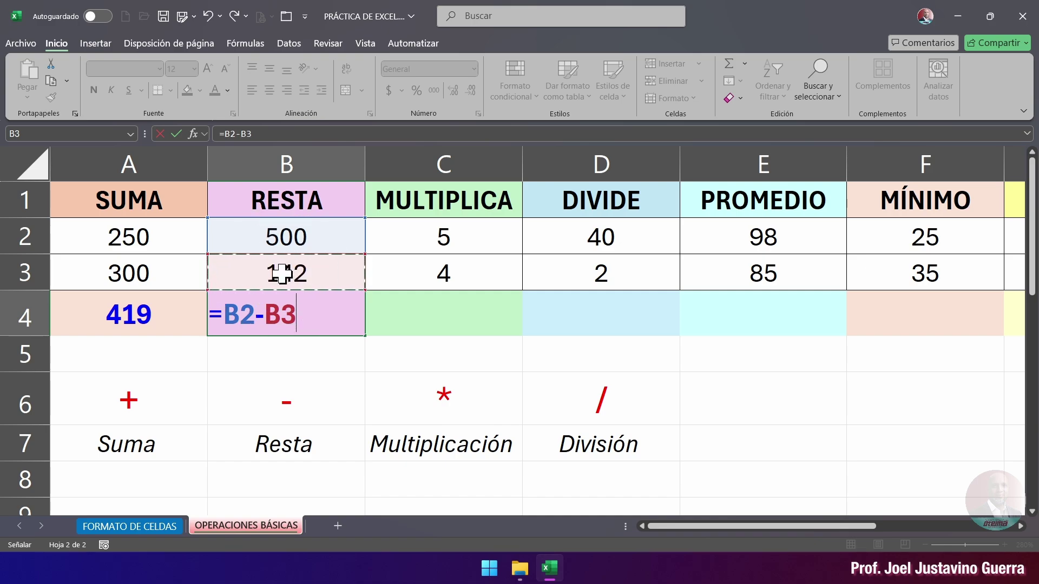
pyautogui.press('Return')
# Step: Clear cell B4 and enter the formula =B2-E2 there to subtract the non-adjacent value in E2
pyautogui.click(306, 319)
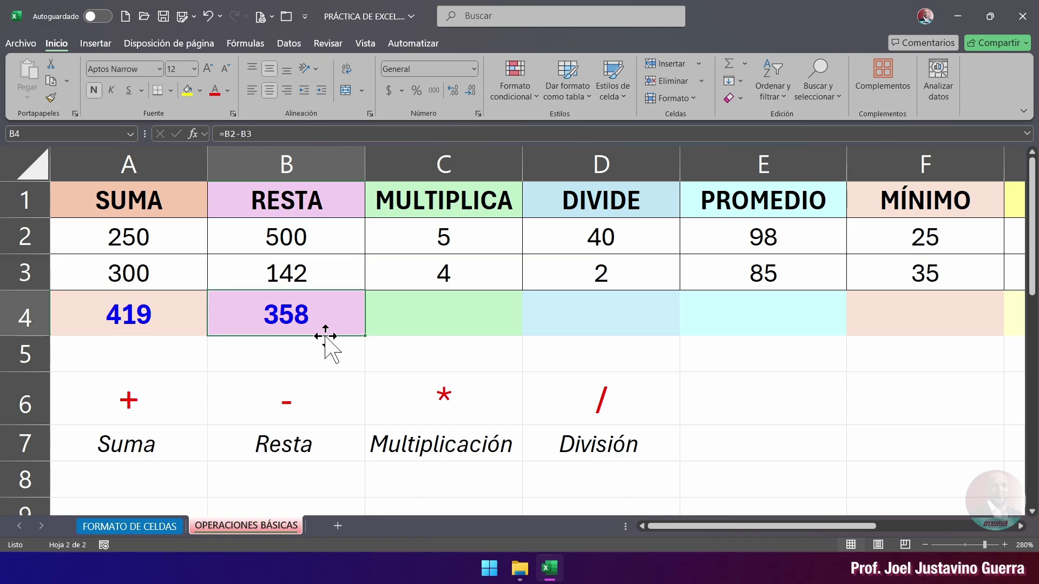
pyautogui.press('Delete')
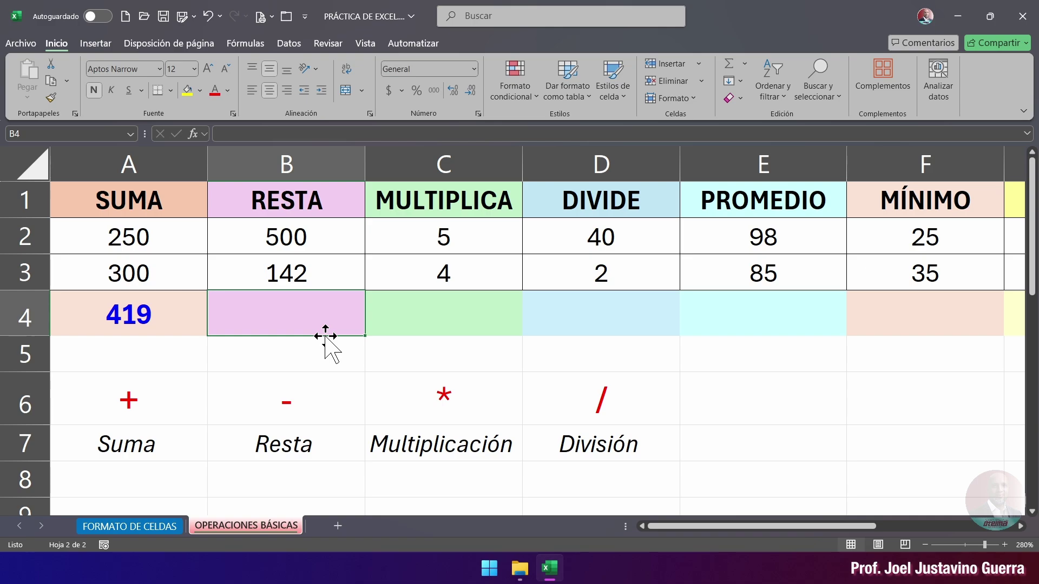
pyautogui.click(285, 240)
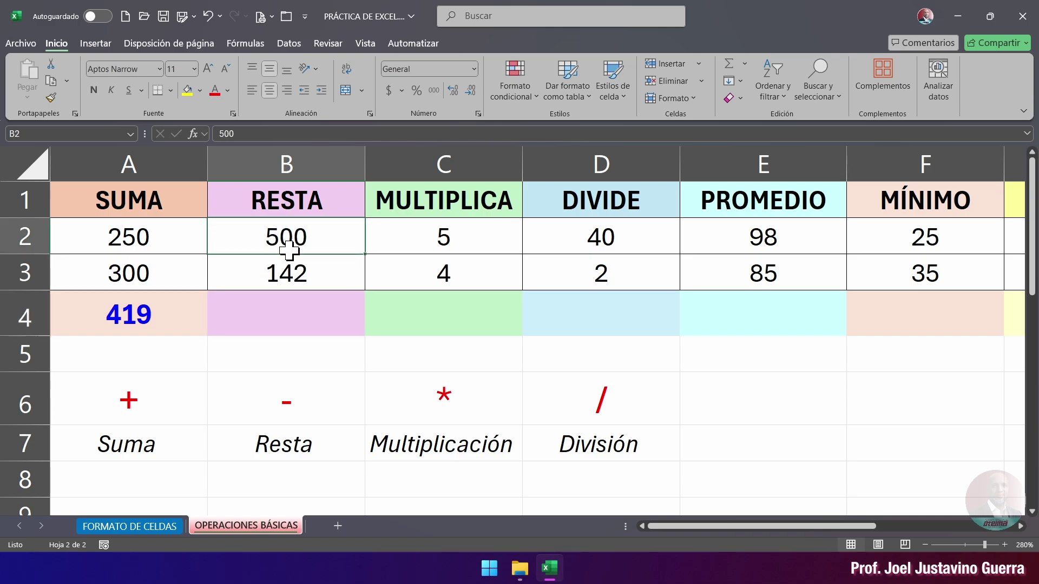
pyautogui.click(301, 323)
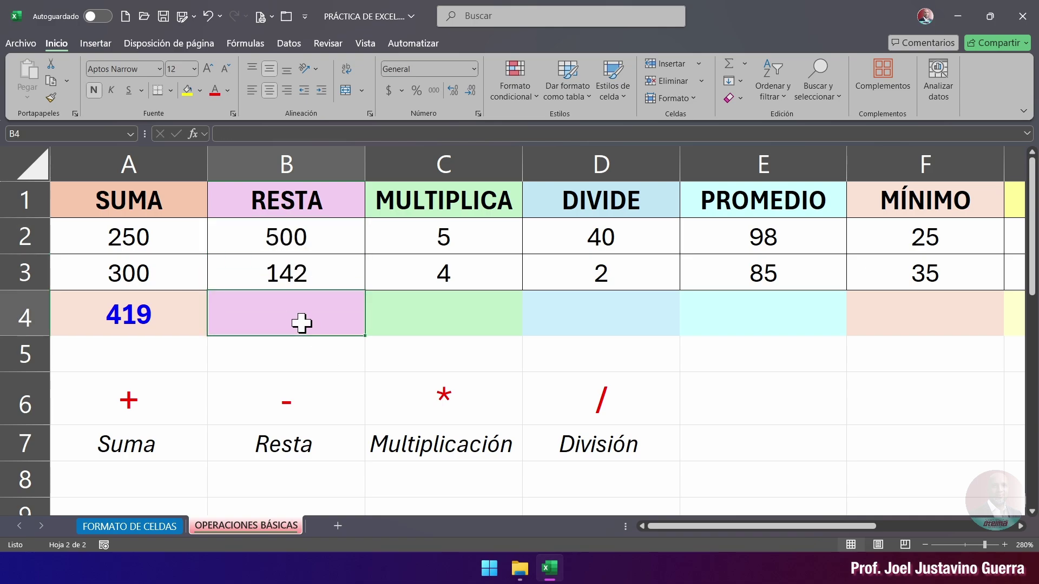
pyautogui.write('=')
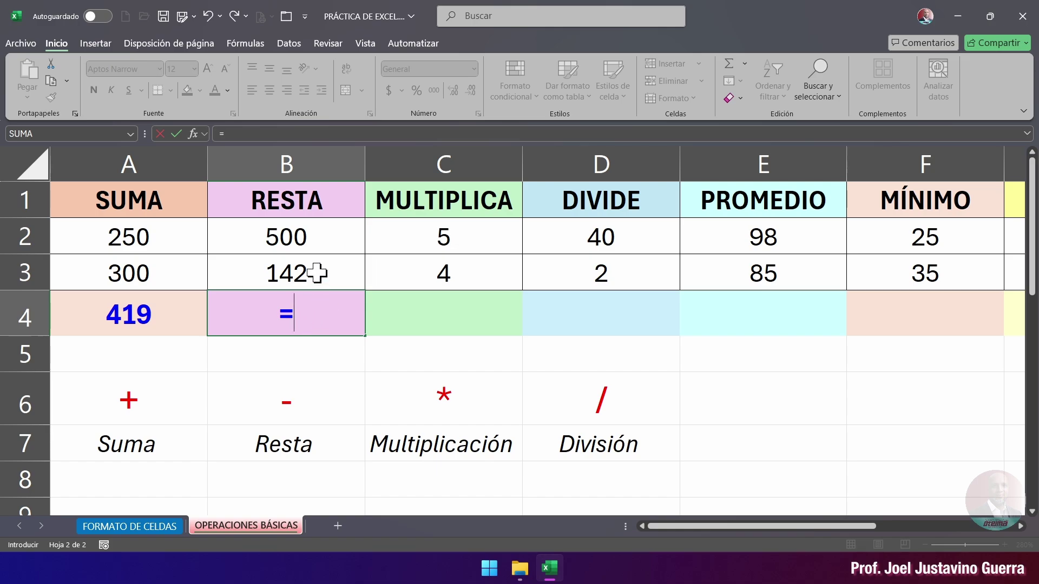
pyautogui.click(309, 236)
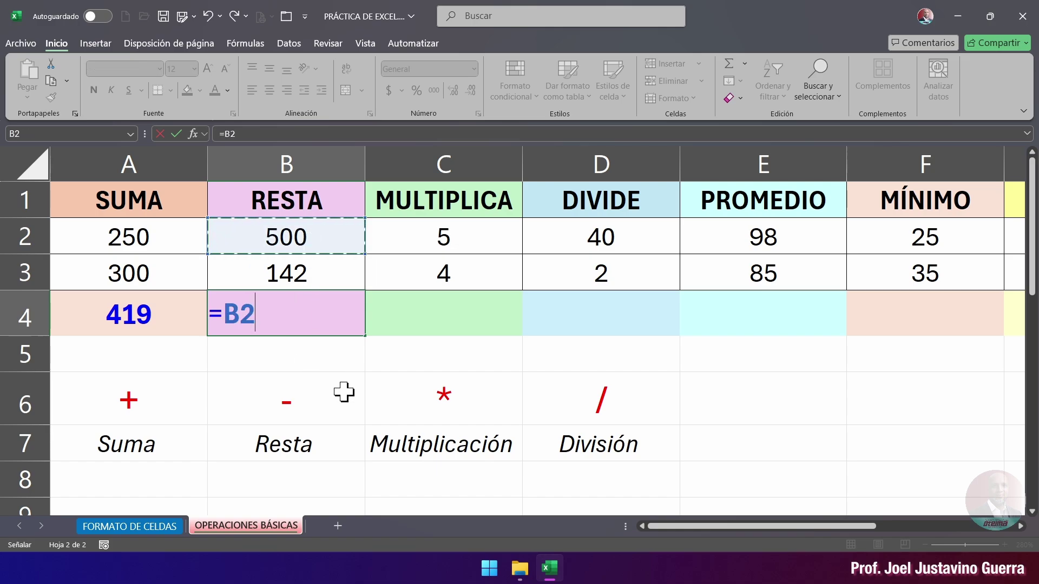
pyautogui.write('-')
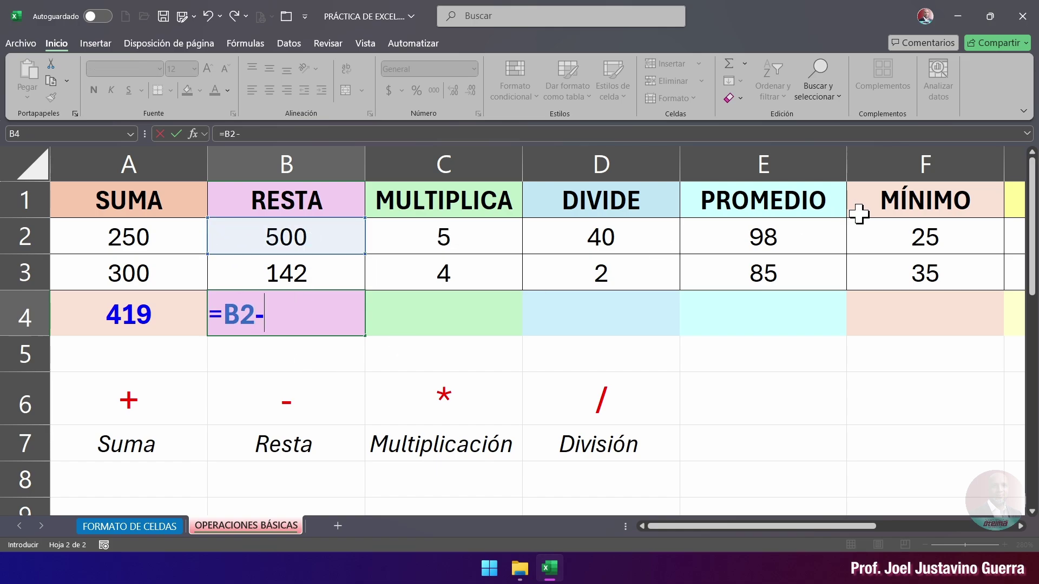
pyautogui.click(763, 242)
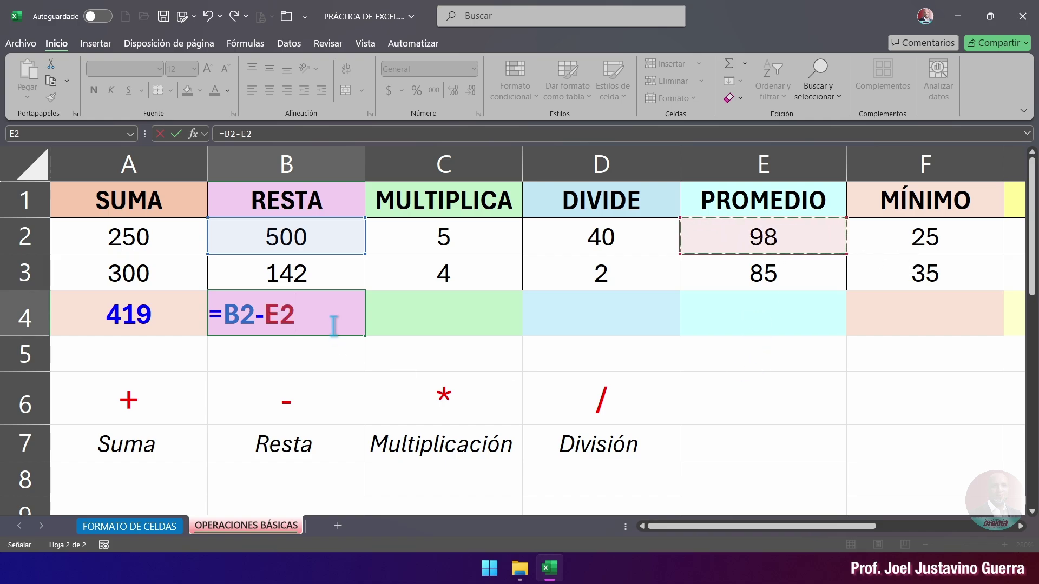
pyautogui.press('Return')
# Step: Clear cell B4 and enter the formula =B2-SUMA(C2:F2) to subtract the sum of a range from B2
pyautogui.click(302, 314)
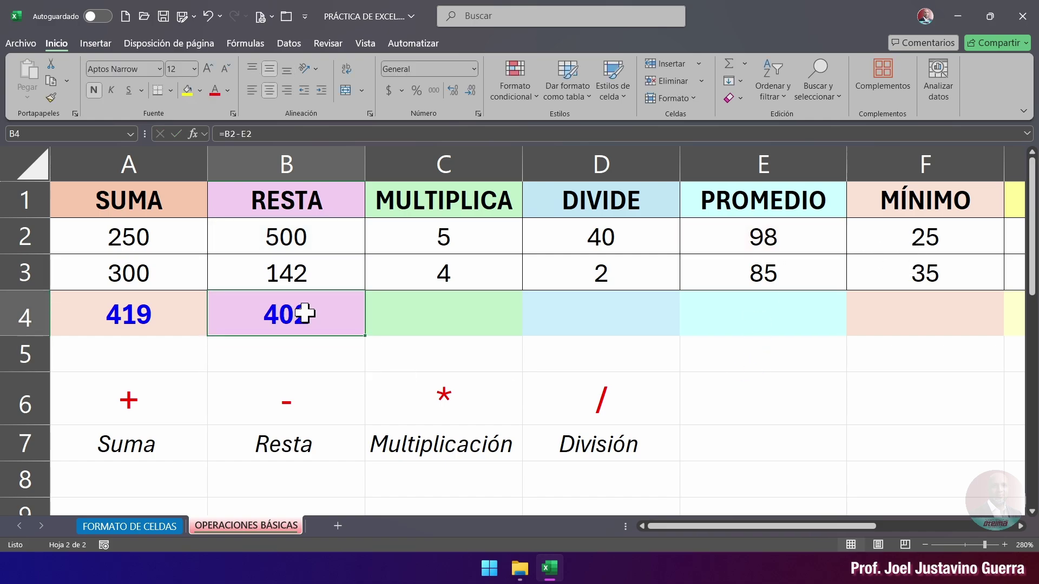
pyautogui.press('Delete')
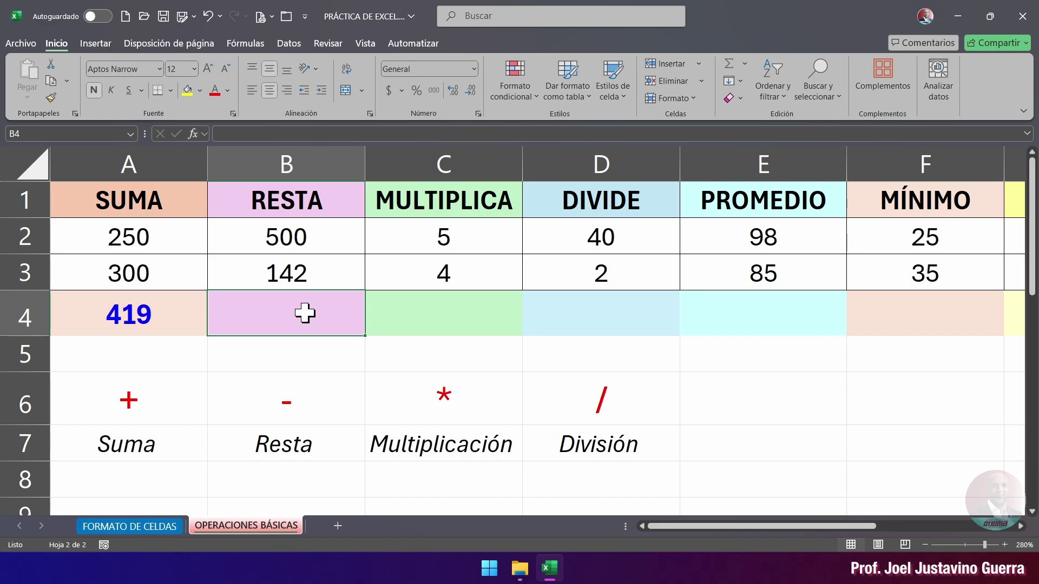
pyautogui.write('=')
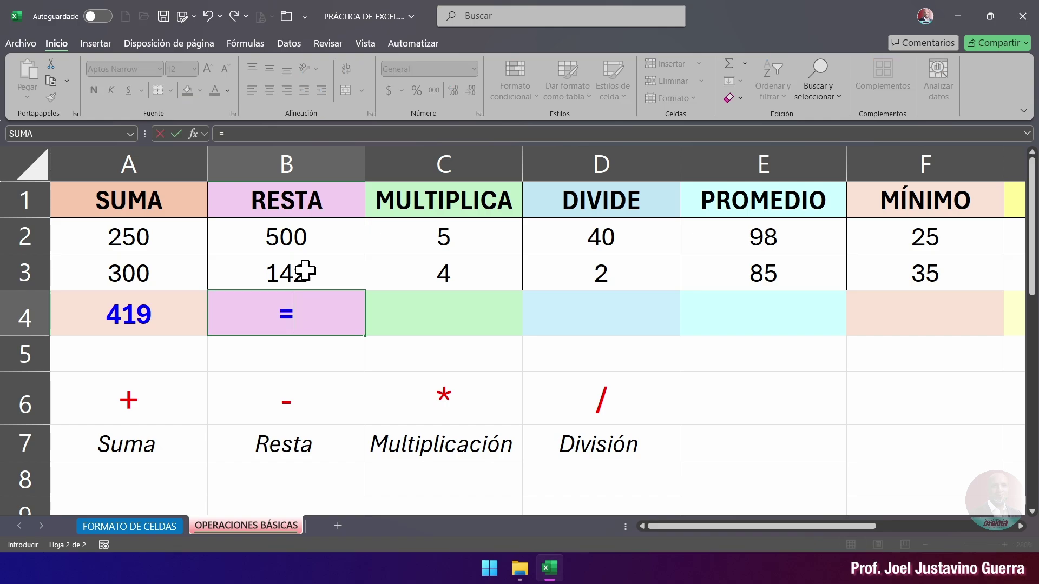
pyautogui.click(301, 235)
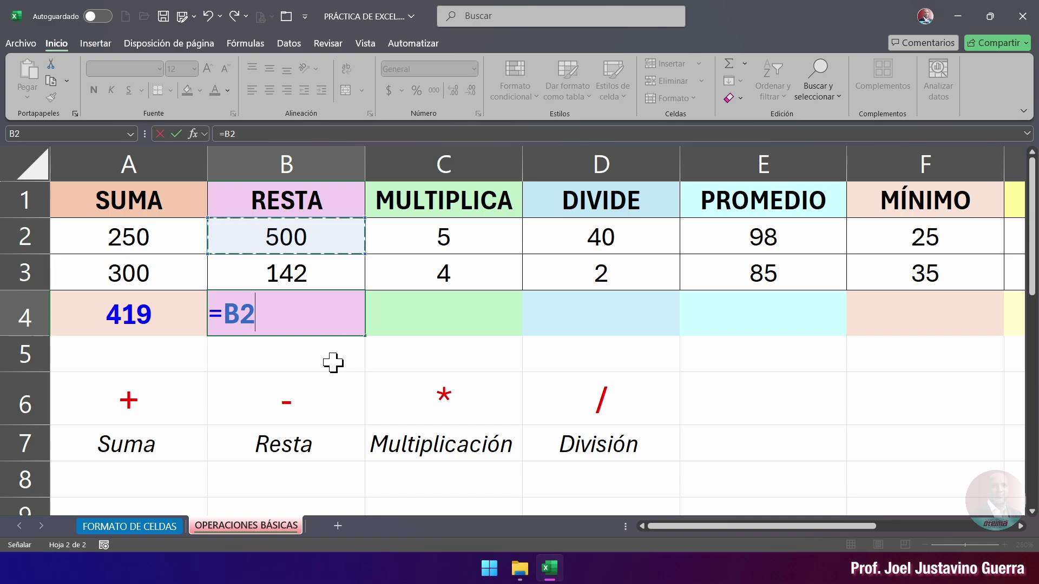
pyautogui.write('-')
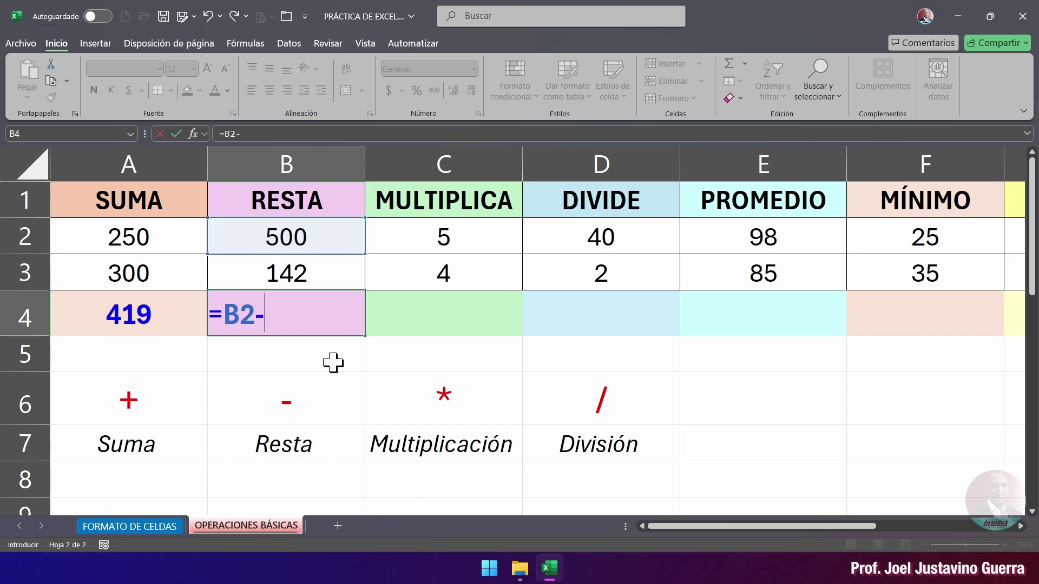
pyautogui.press('capslock')
pyautogui.write('SUMA')
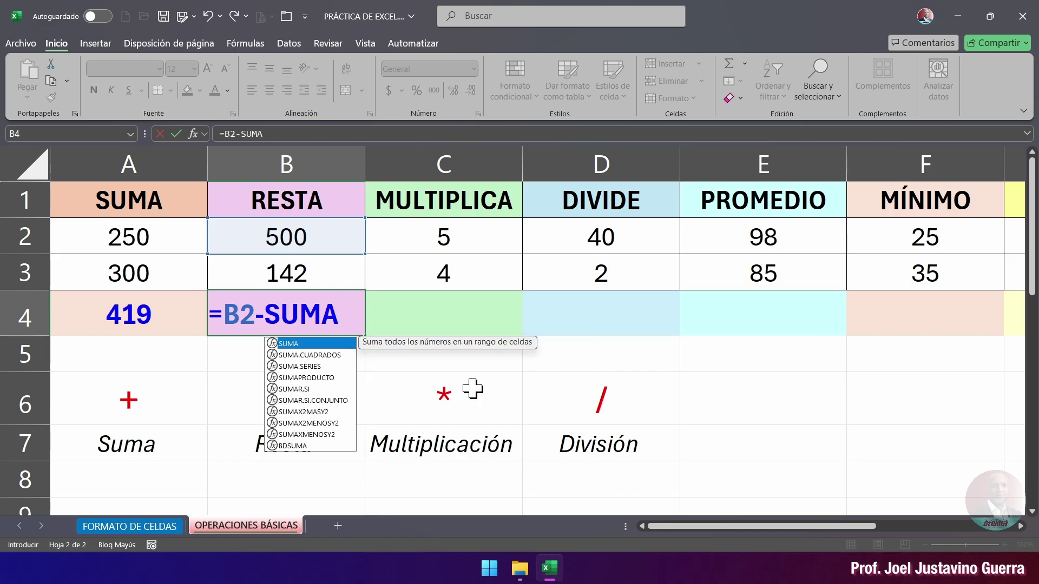
pyautogui.write('(')
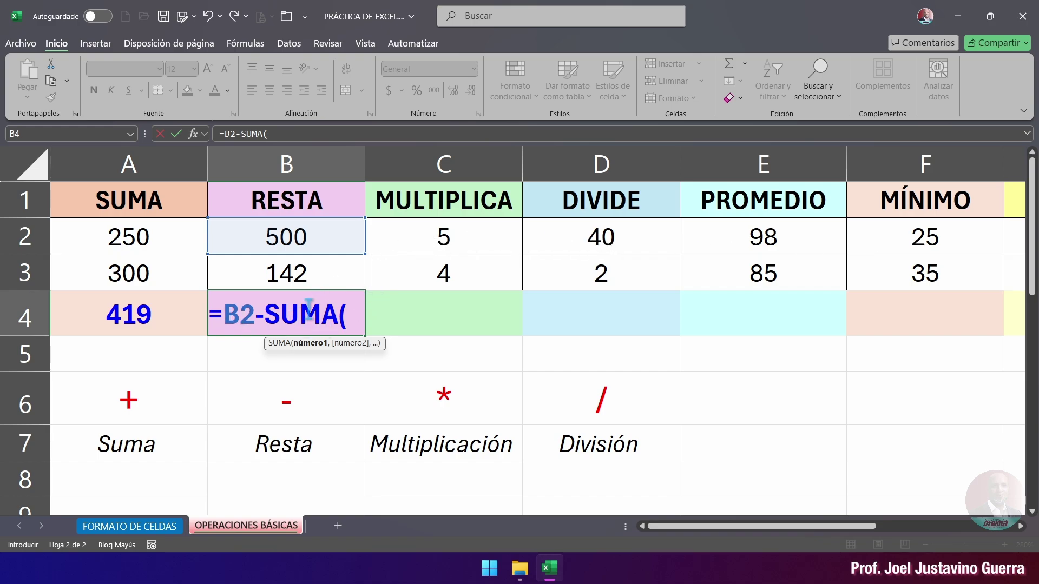
pyautogui.moveTo(431, 238); pyautogui.dragTo(869, 239)
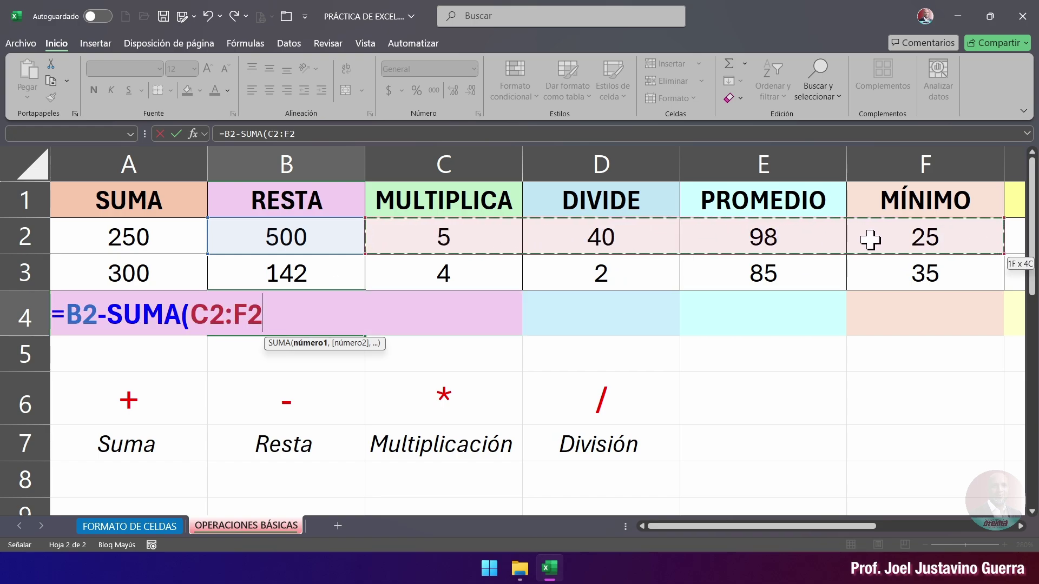
pyautogui.write(')')
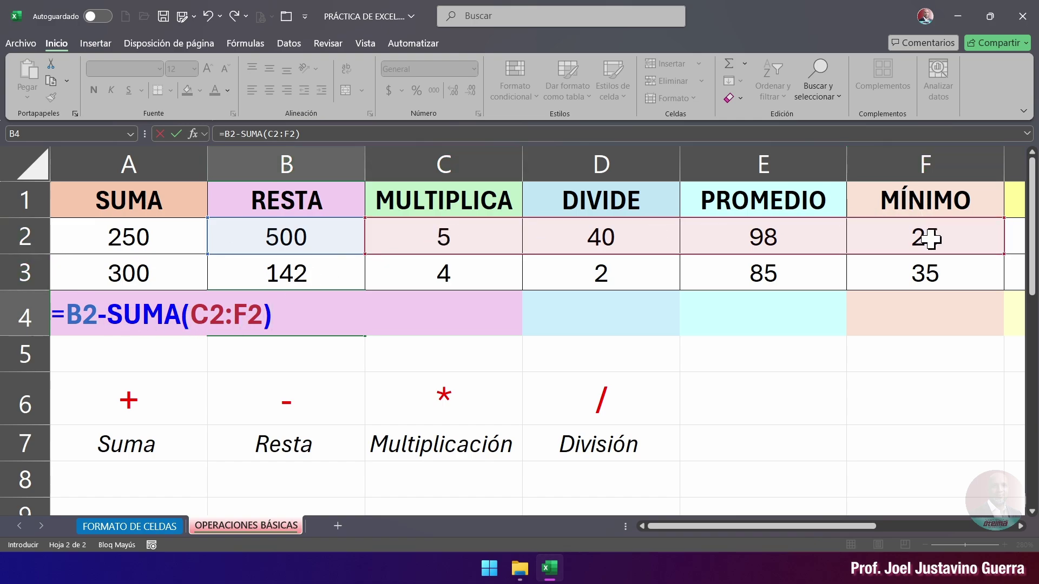
pyautogui.press('Return')
# Step: Replace the content of cell B4 with =B2-SUMA(C2,D3,F2) to subtract the sum of scattered cells
pyautogui.click(283, 313)
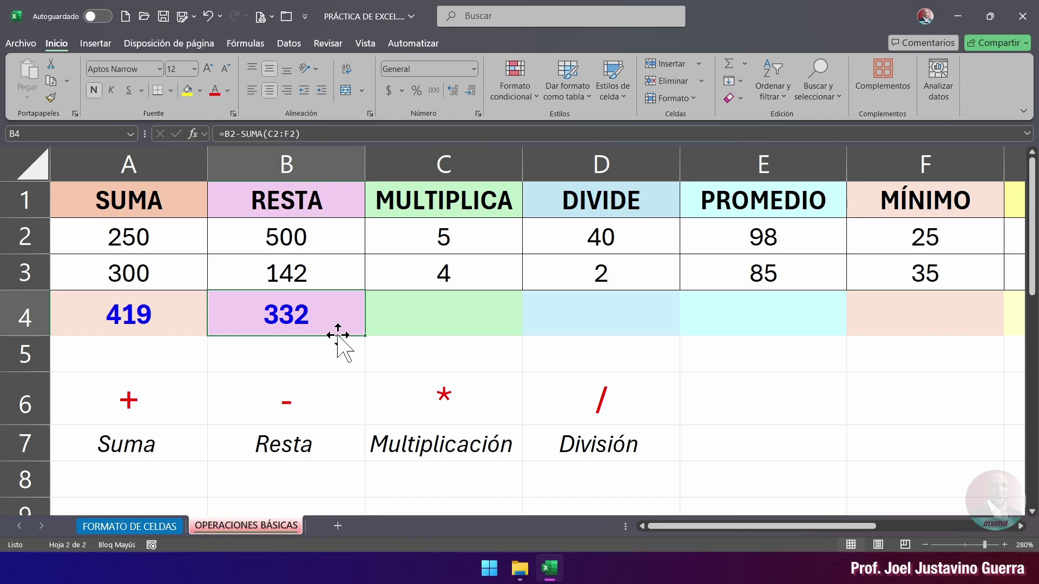
pyautogui.press('Delete')
pyautogui.write('=')
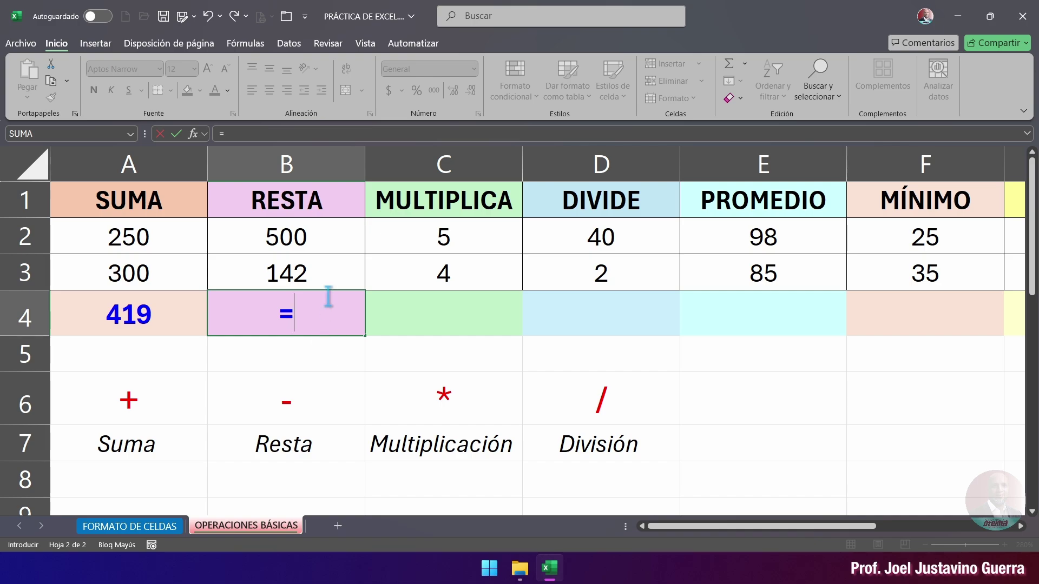
pyautogui.click(308, 245)
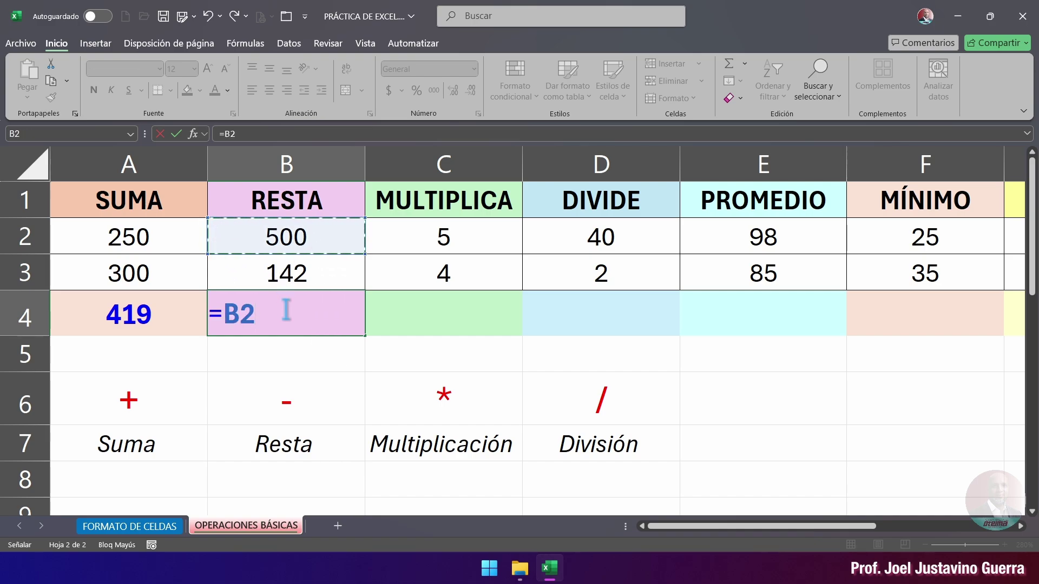
pyautogui.write('-SUMA(')
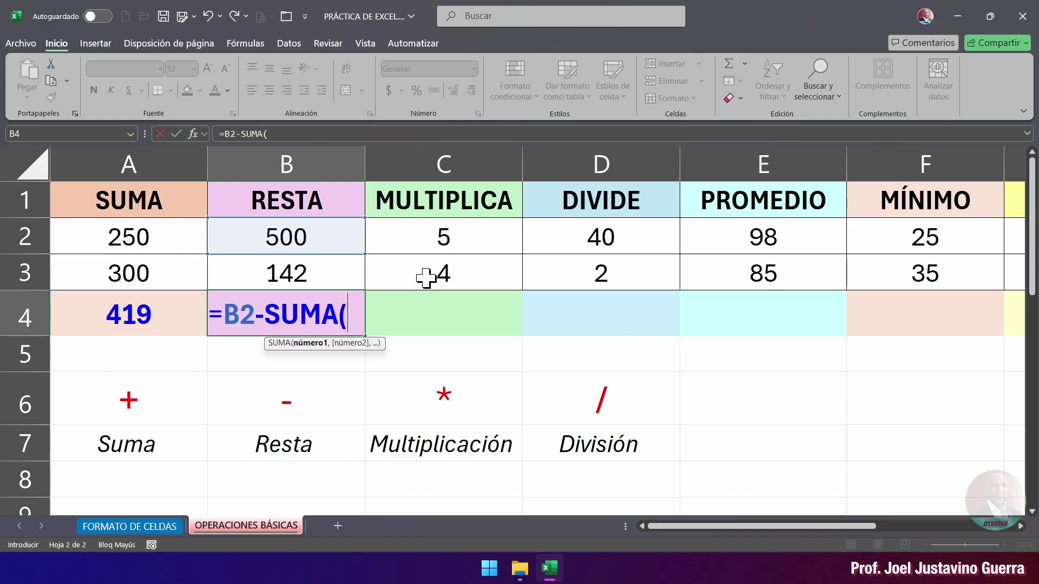
pyautogui.click(449, 242)
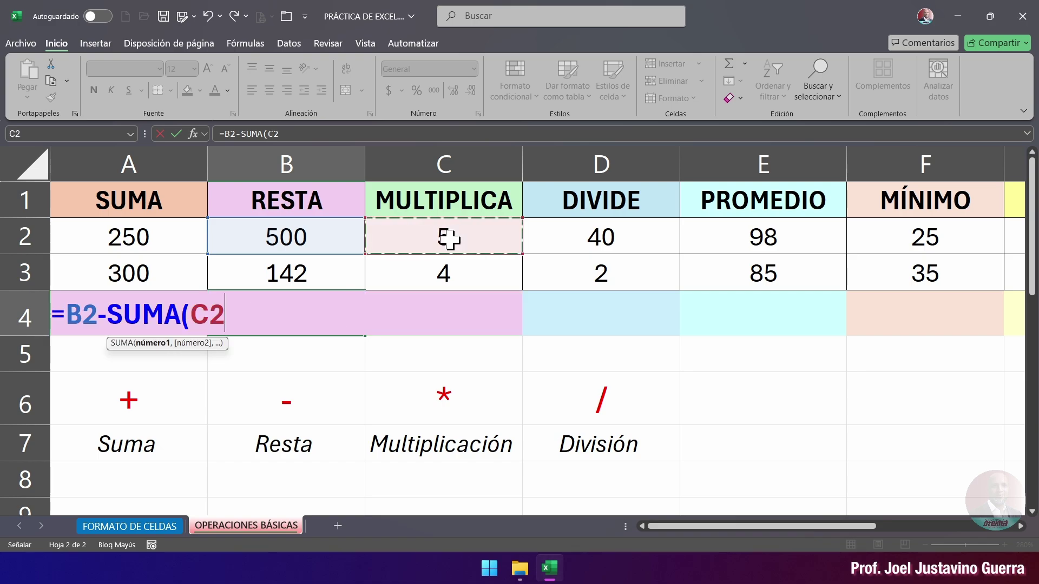
pyautogui.write(',')
pyautogui.click(610, 278)
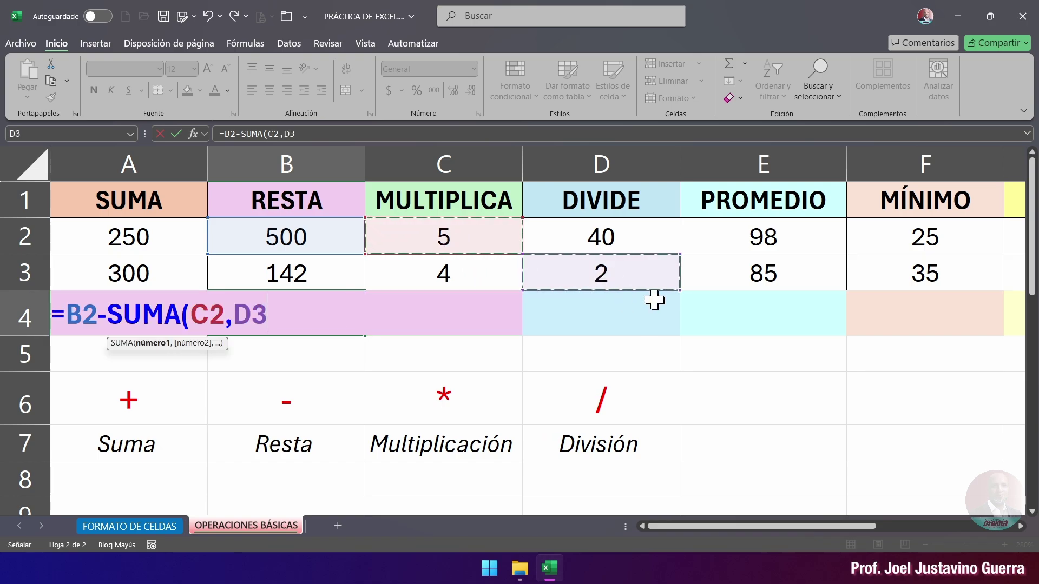
pyautogui.write(',')
pyautogui.click(903, 248)
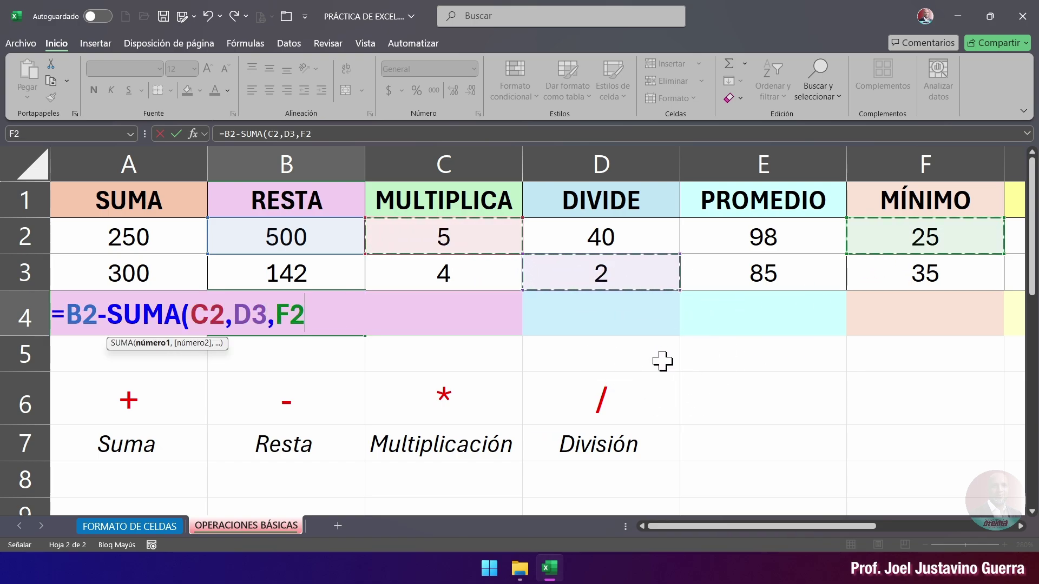
pyautogui.write(')')
pyautogui.press('capslock')
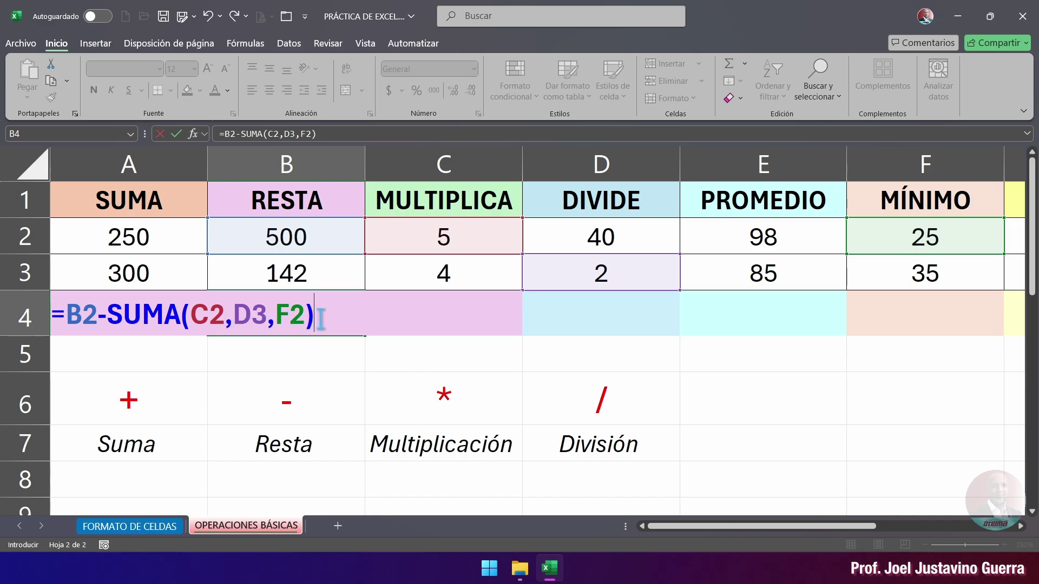
pyautogui.press('Return')
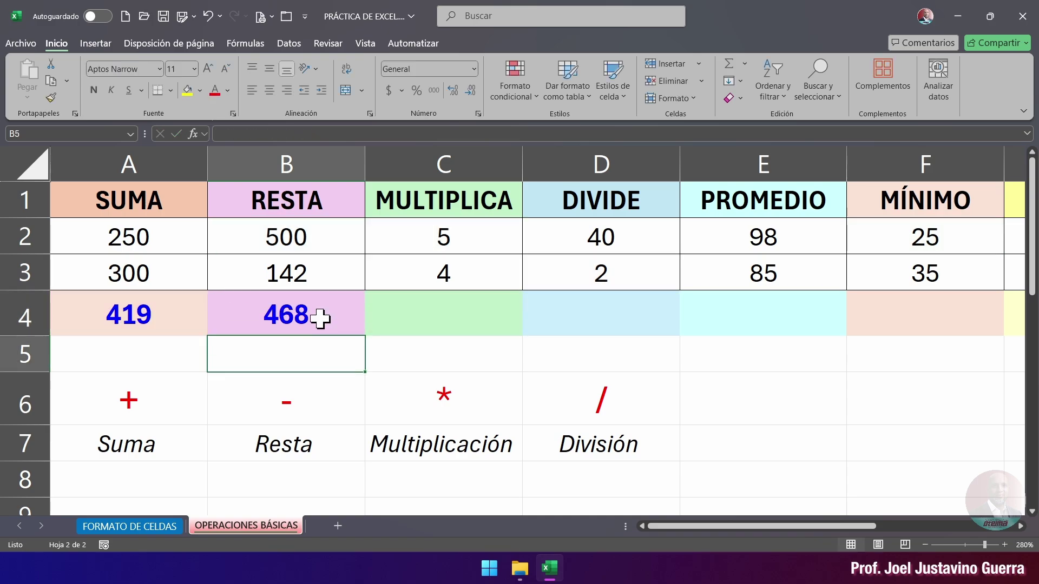
# Step: Clear cell B4 and enter the simple subtraction formula =B2-B3 in it
pyautogui.click(320, 320)
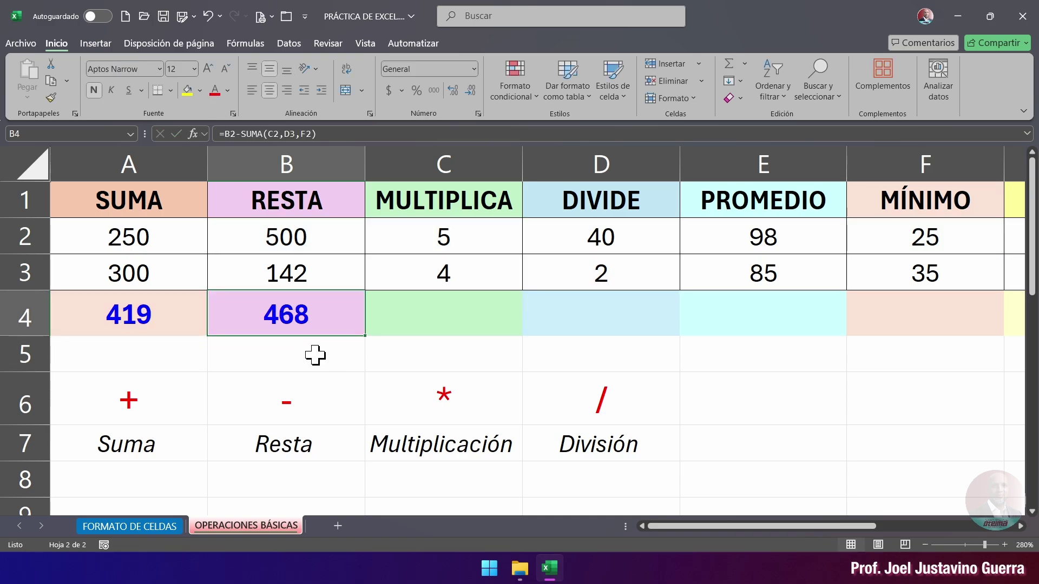
pyautogui.press('Delete')
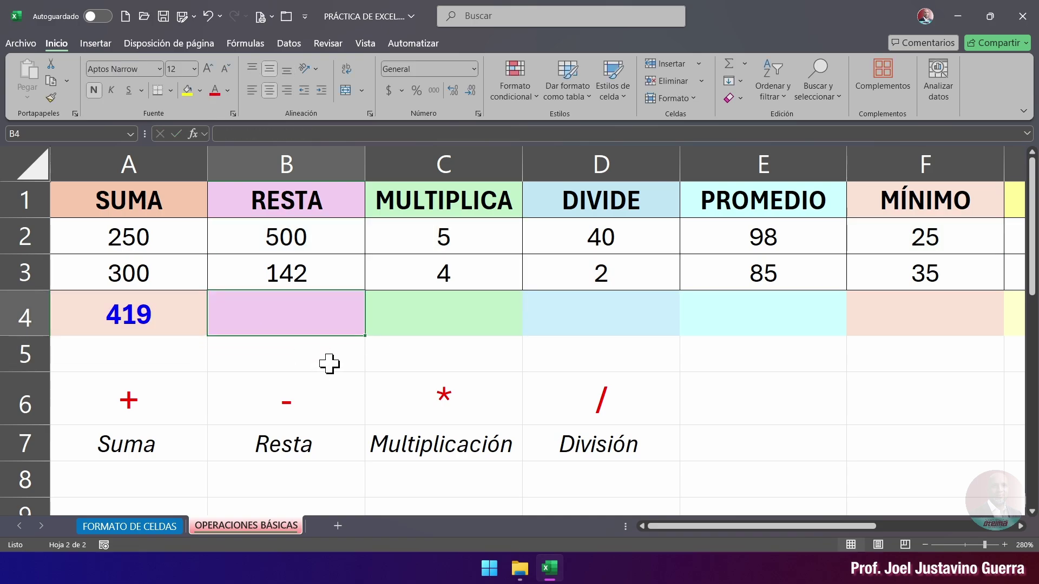
pyautogui.write('=')
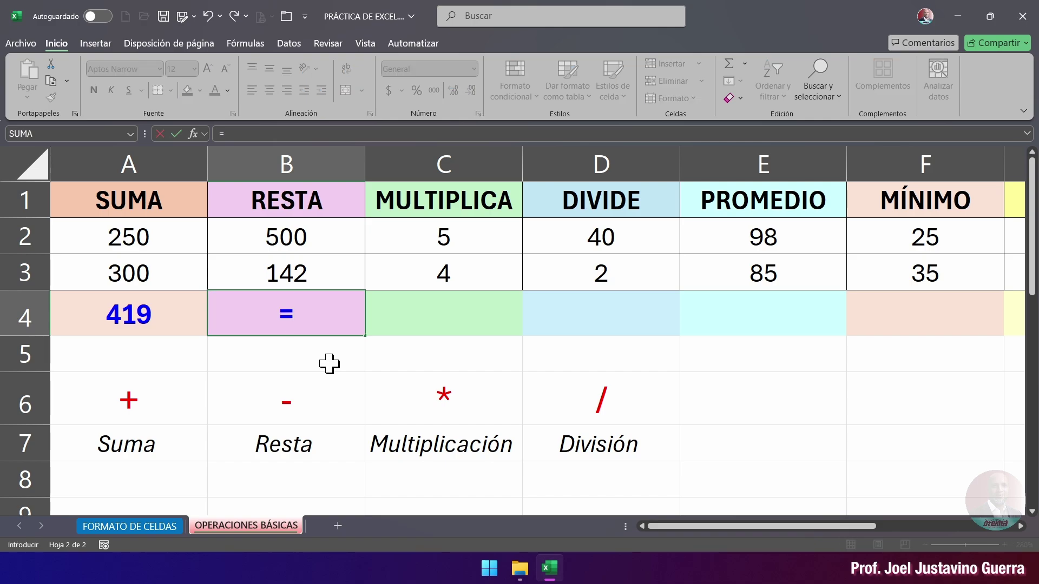
pyautogui.click(301, 243)
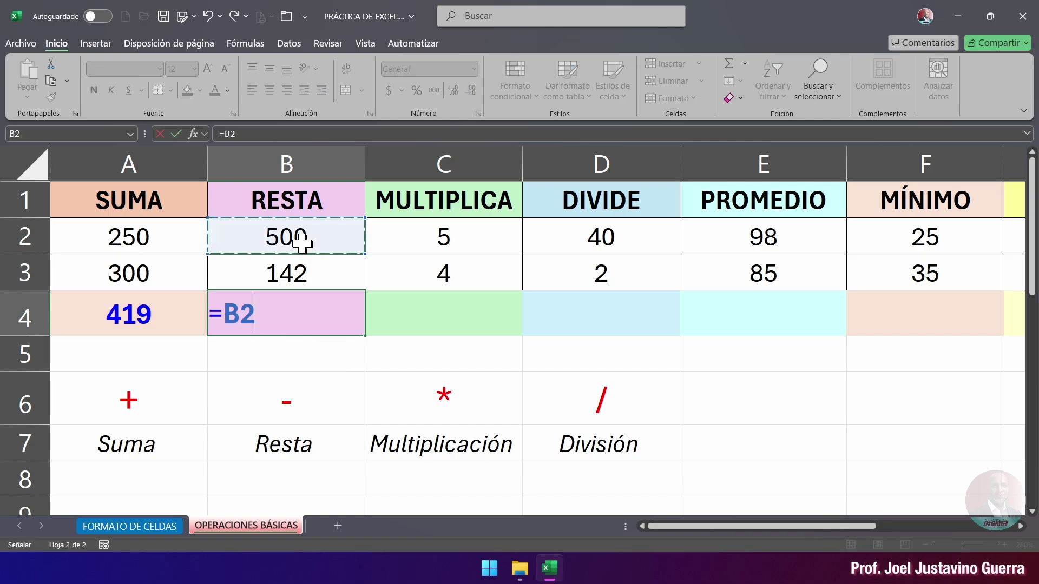
pyautogui.click(314, 273)
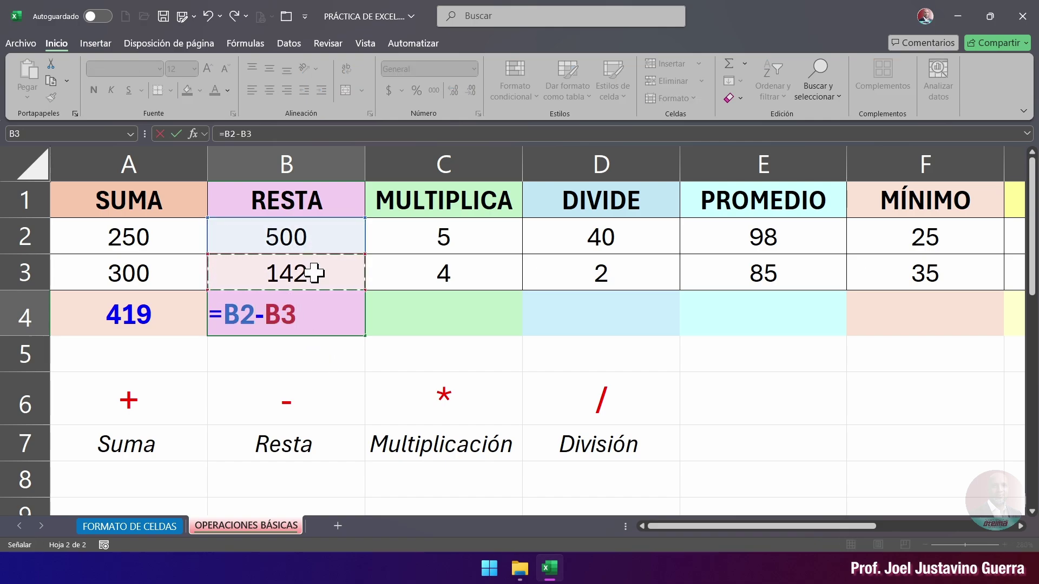
pyautogui.press('Return')
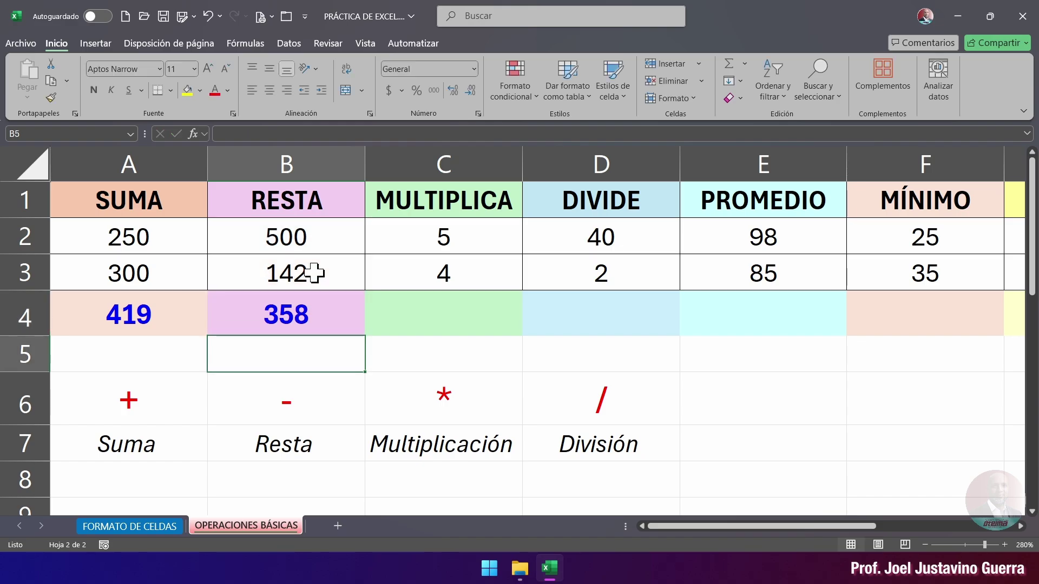
pyautogui.click(385, 348)
pyautogui.click(304, 358)
pyautogui.click(309, 317)
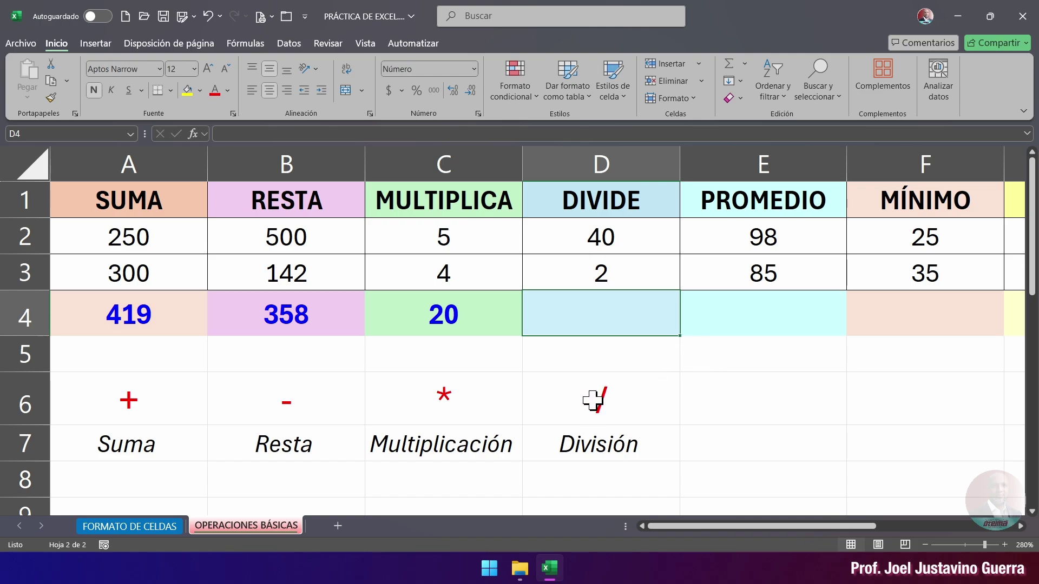
# Step: Enter the formula =D2/D3 in cell D4 to divide the two values above it
pyautogui.write('=')
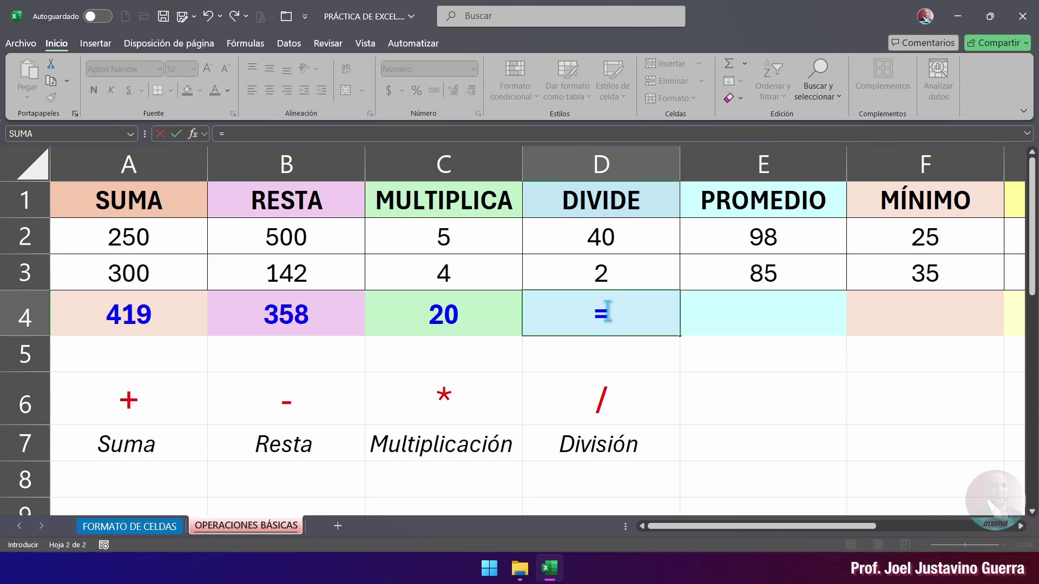
pyautogui.click(597, 237)
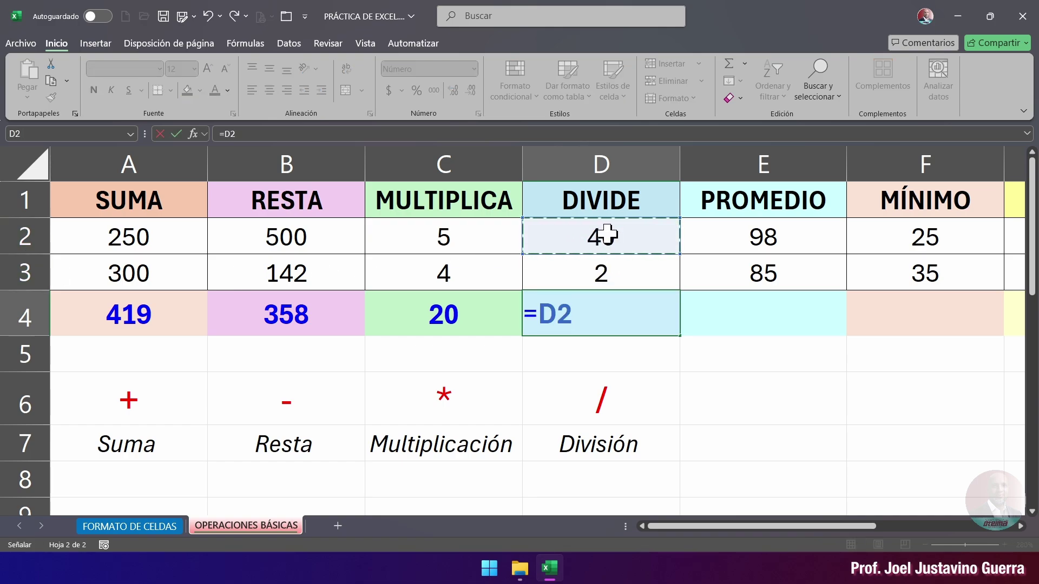
pyautogui.write('/')
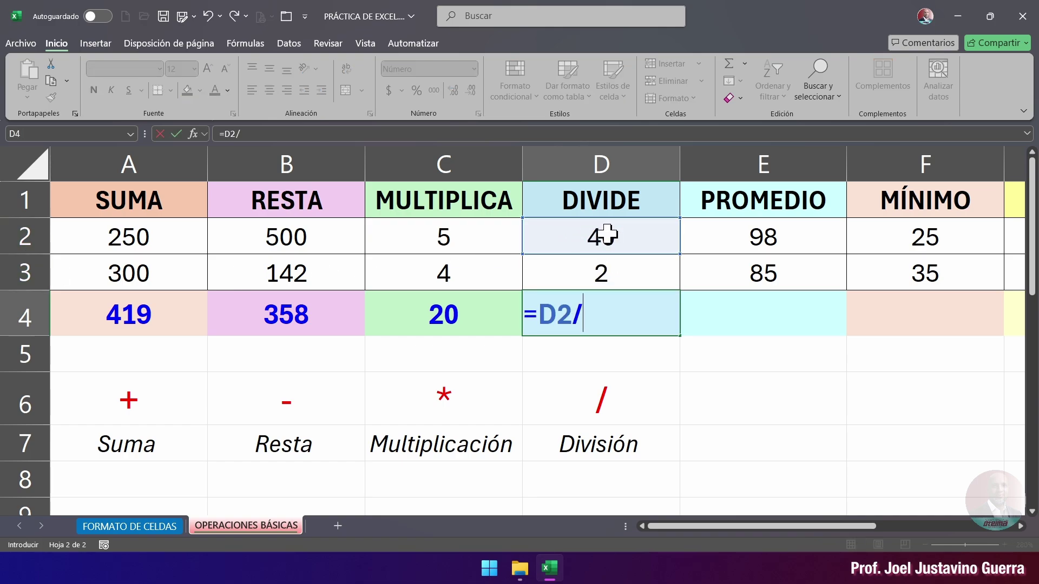
pyautogui.click(606, 274)
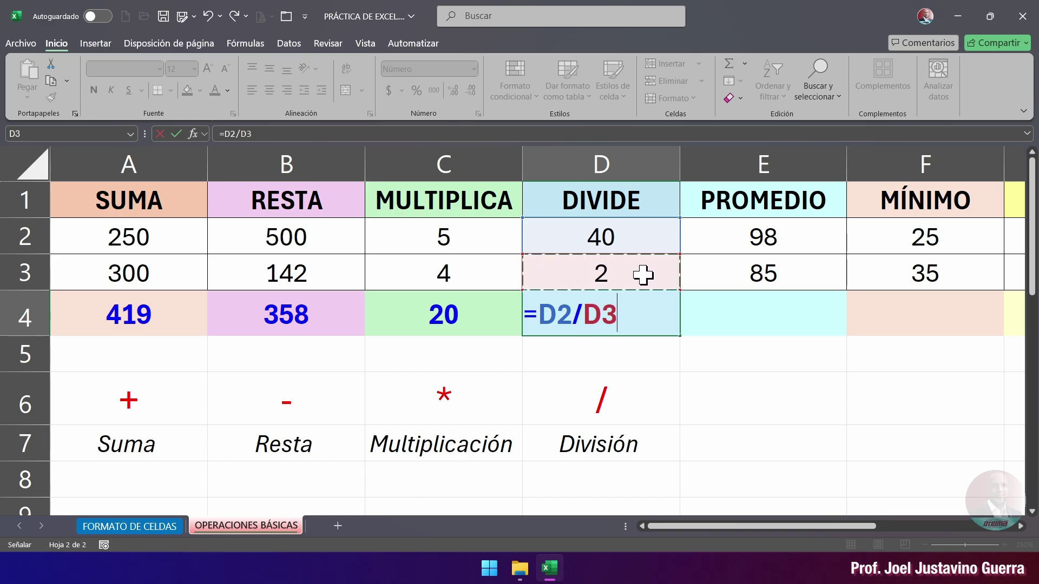
pyautogui.press('Return')
pyautogui.click(619, 306)
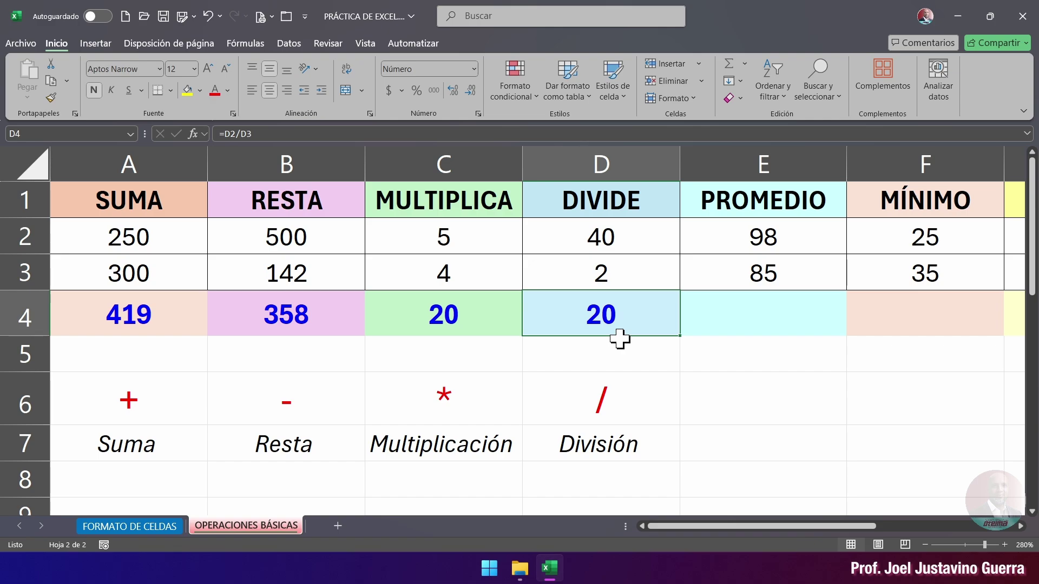
# Step: Clear cell D4 and enter =SUMA(A2:F2)/5 there to divide the sum of the range by 5
pyautogui.press('Delete')
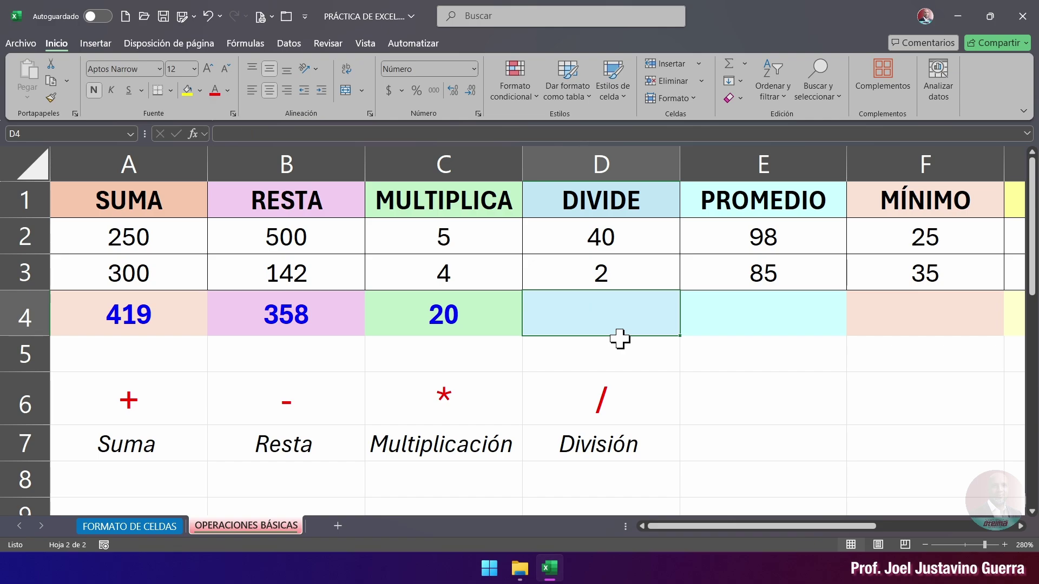
pyautogui.write('=')
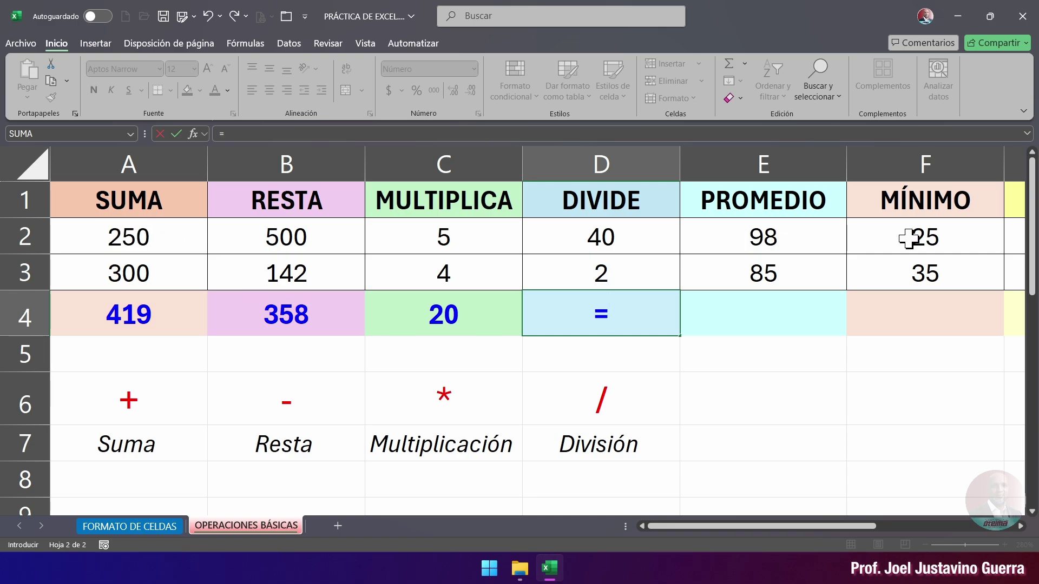
pyautogui.press('capslock')
pyautogui.write('SUMA')
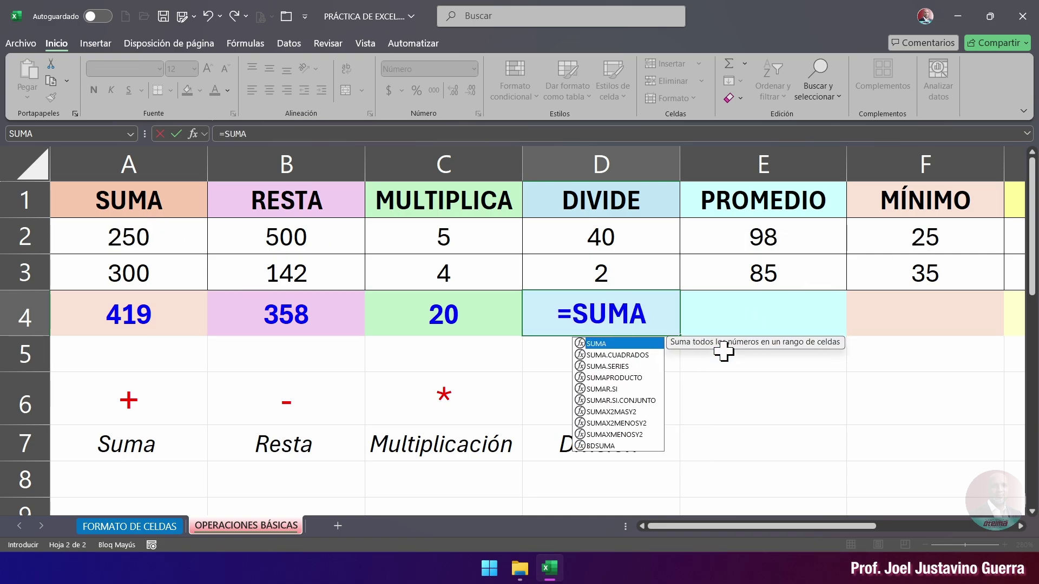
pyautogui.write('(')
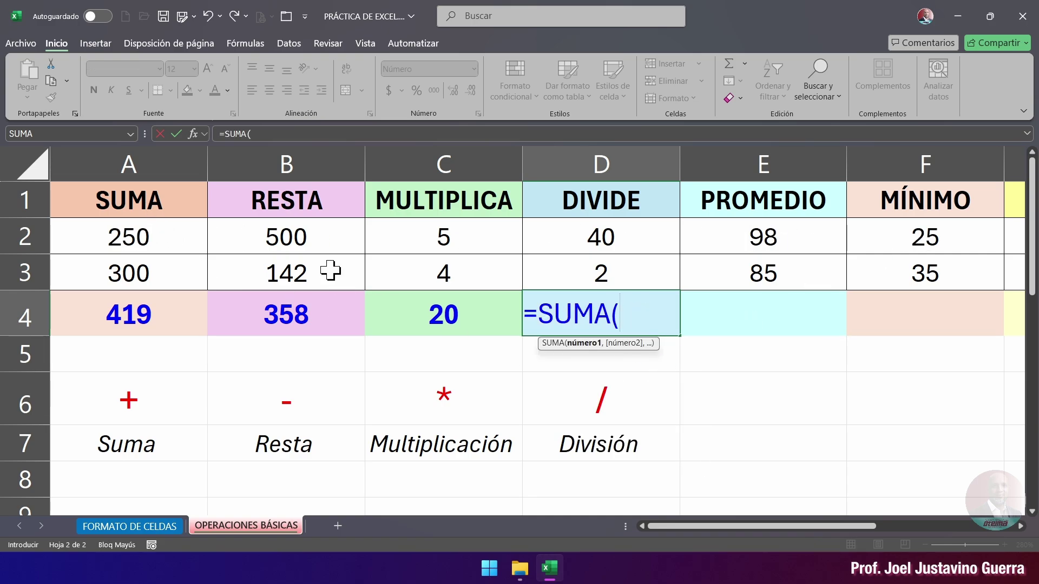
pyautogui.moveTo(120, 237); pyautogui.dragTo(860, 232)
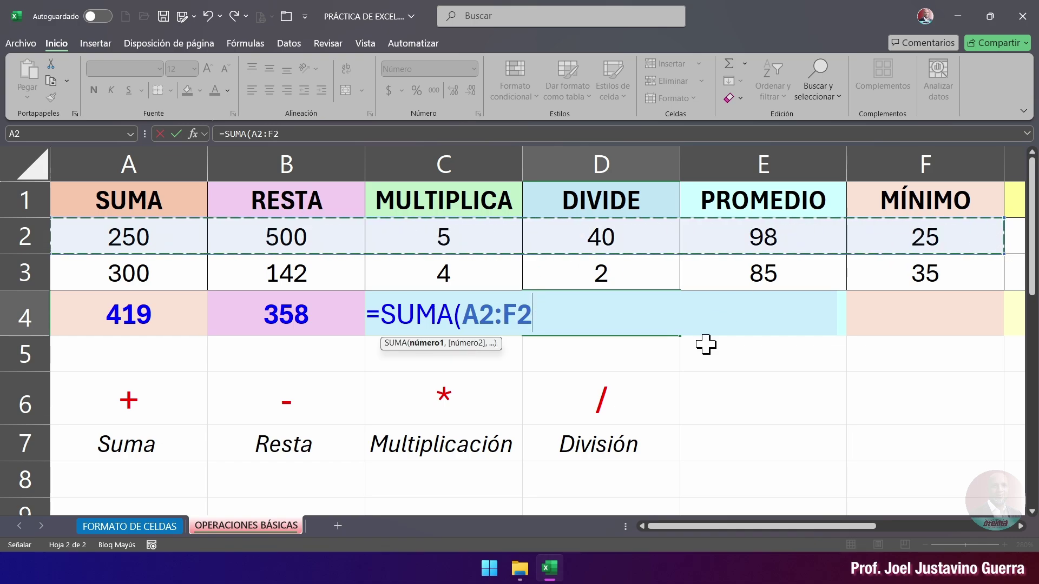
pyautogui.write(')/')
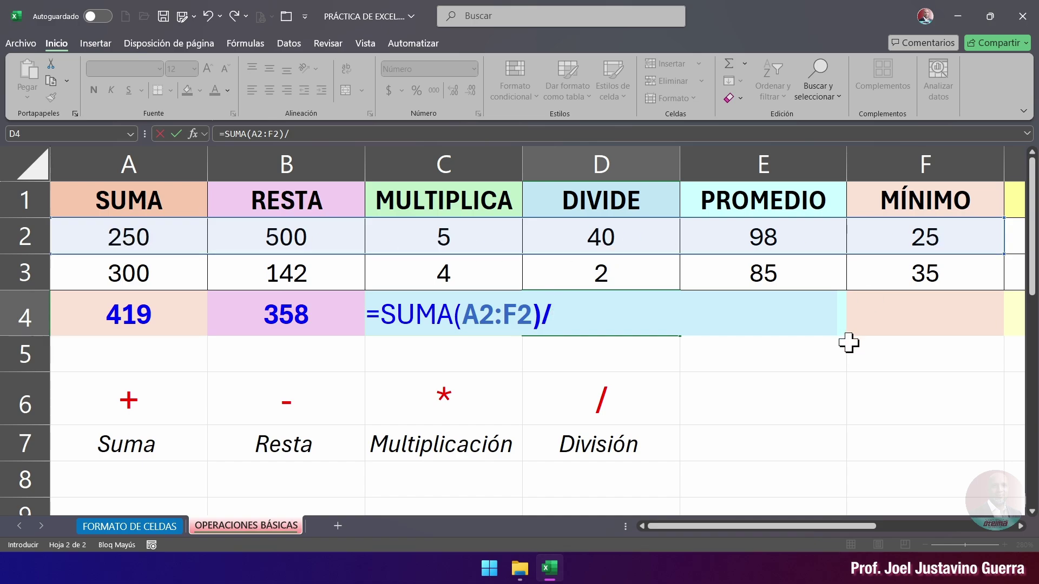
pyautogui.write('5')
pyautogui.press('Return')
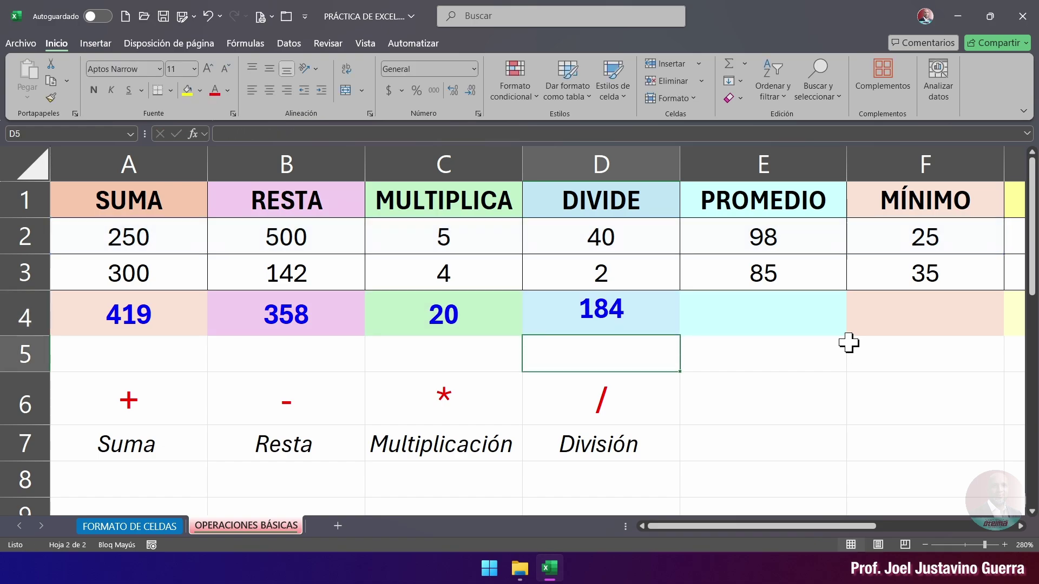
pyautogui.click(600, 310)
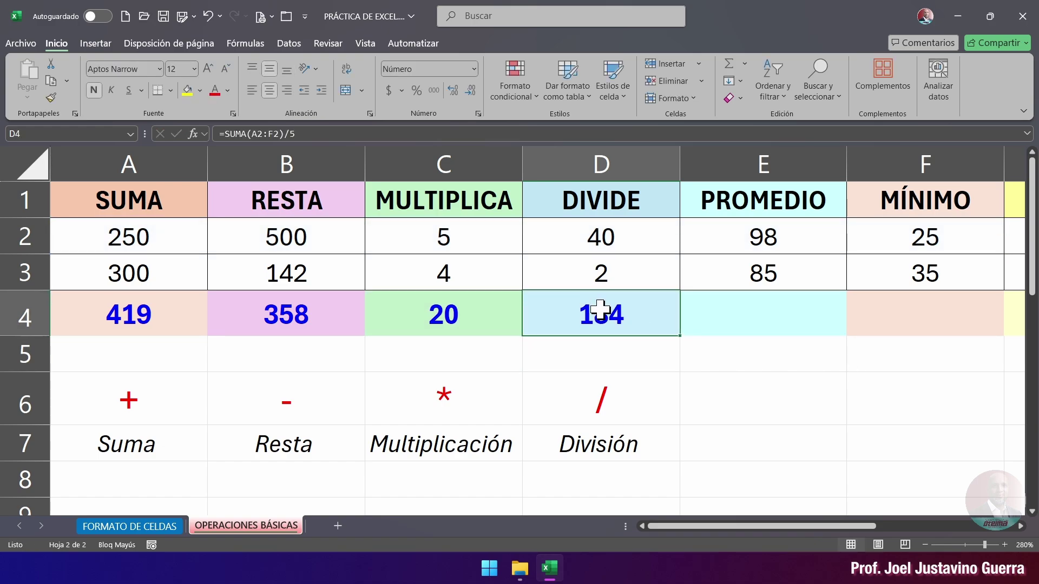
pyautogui.moveTo(144, 238); pyautogui.dragTo(845, 254)
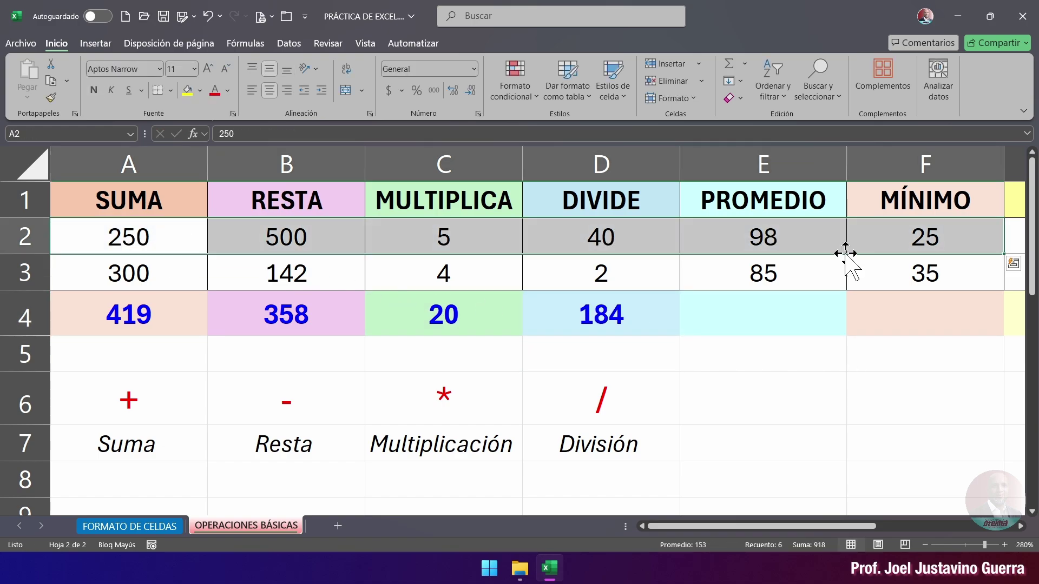
pyautogui.click(628, 310)
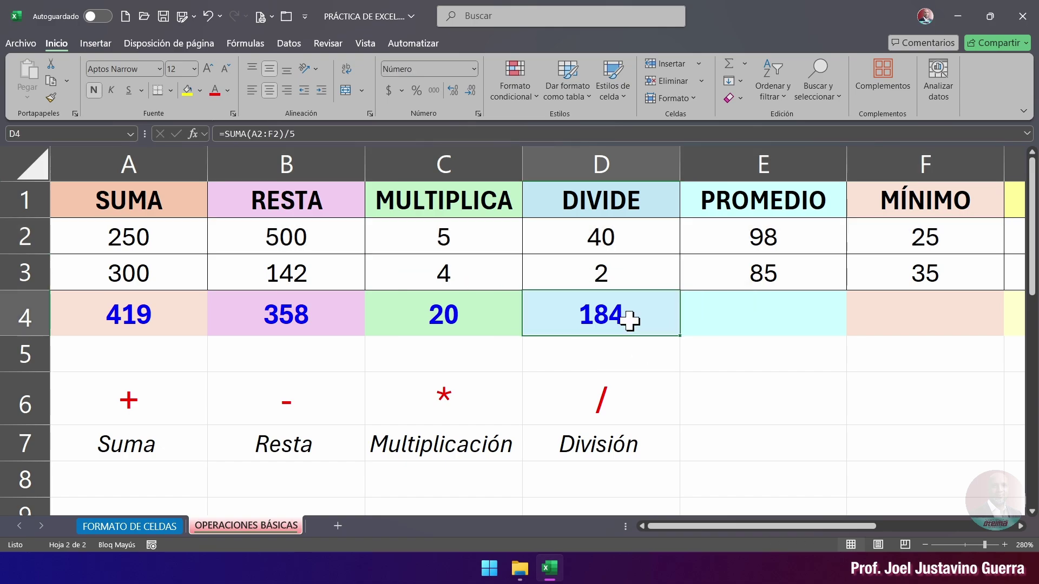
# Step: Replace the divisor in D4's formula with cell F3 so that it reads =SUMA(A2:F2)/F3
pyautogui.click(306, 140)
pyautogui.click(622, 318)
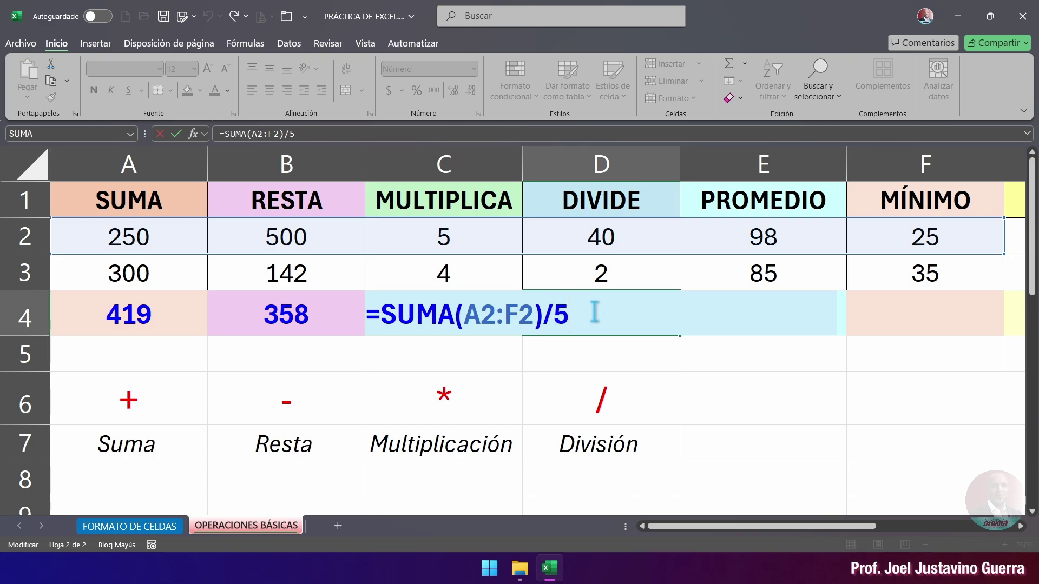
pyautogui.press('BackSpace')
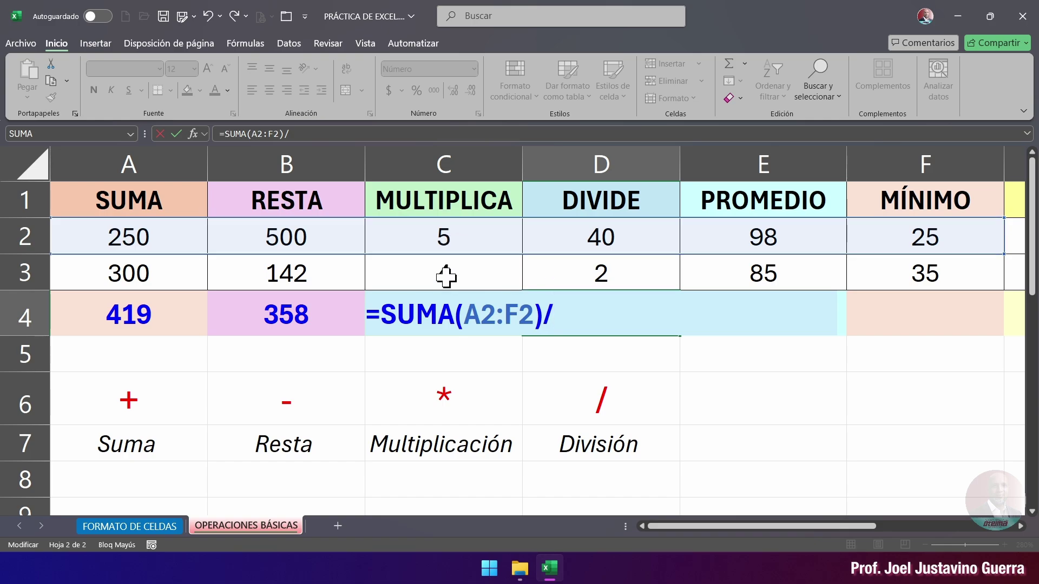
pyautogui.click(865, 279)
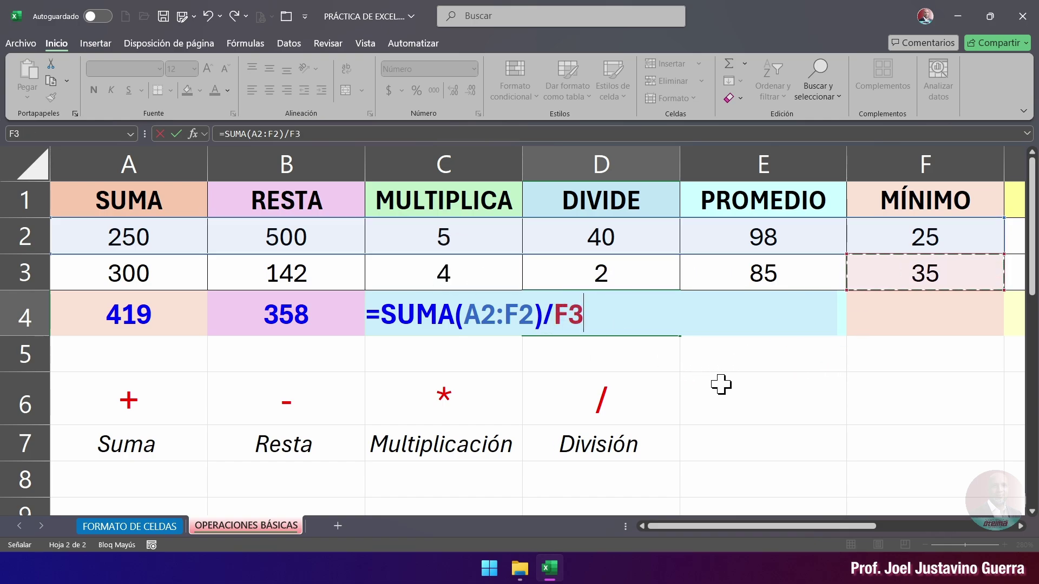
pyautogui.press('Return')
pyautogui.click(626, 322)
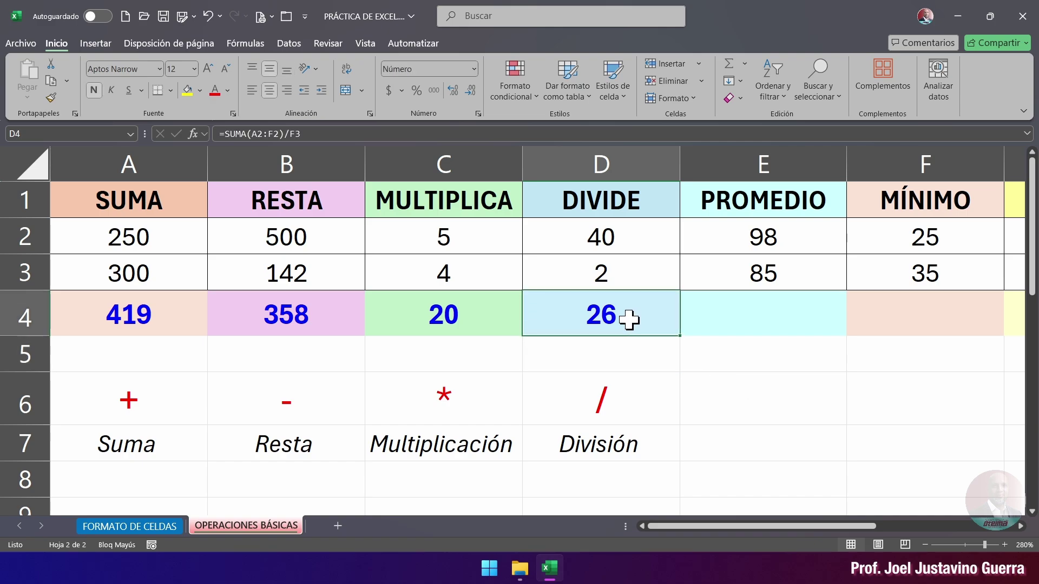
# Step: Examine the division formula in D4 together with its referenced range A2:F2 and divisor cell F3
pyautogui.moveTo(139, 233); pyautogui.dragTo(923, 232)
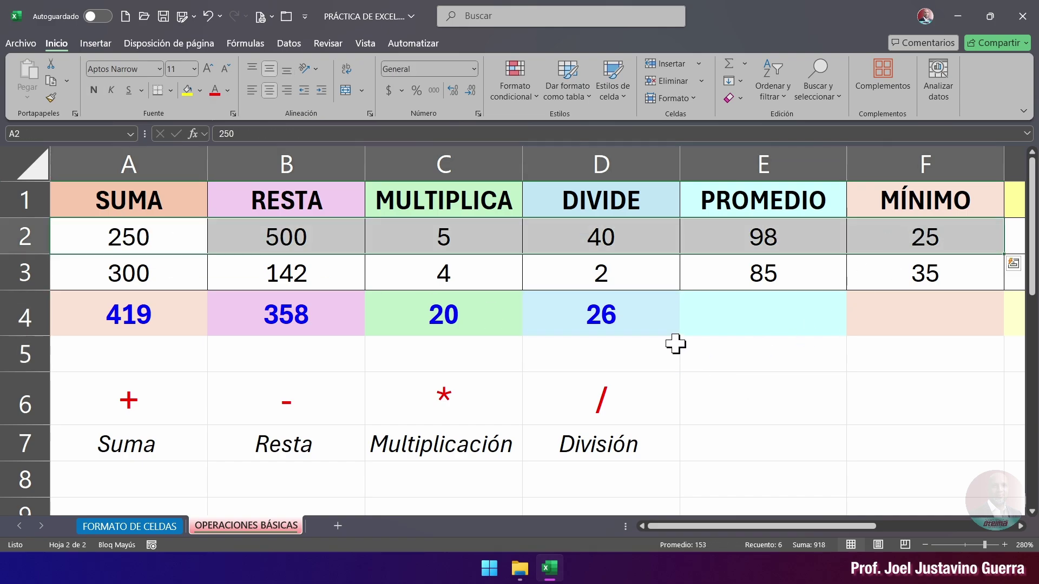
pyautogui.click(926, 274)
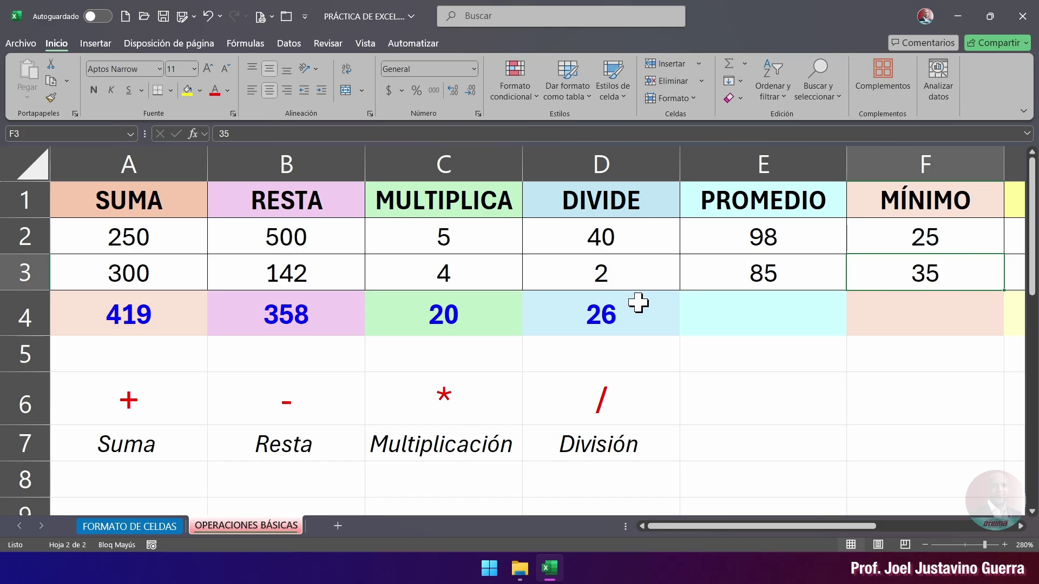
pyautogui.click(638, 301)
pyautogui.doubleClick(561, 298)
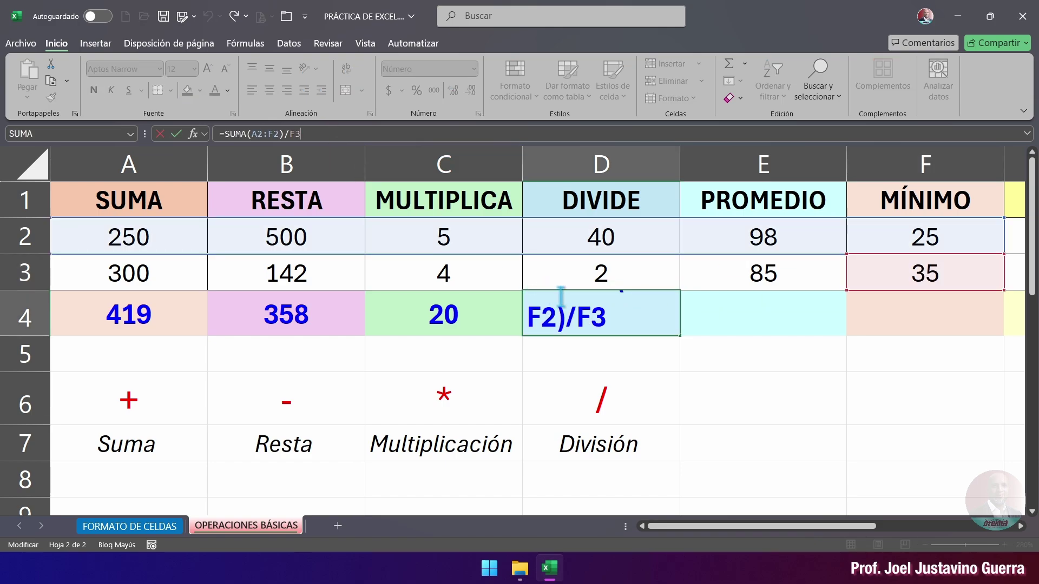
pyautogui.press('Return')
pyautogui.click(622, 317)
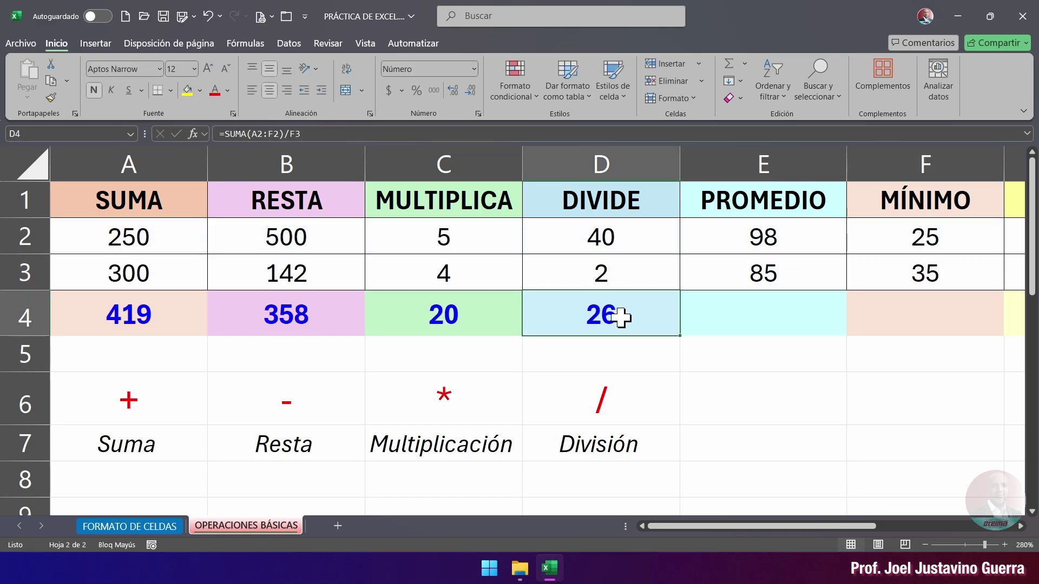
pyautogui.press('F2')
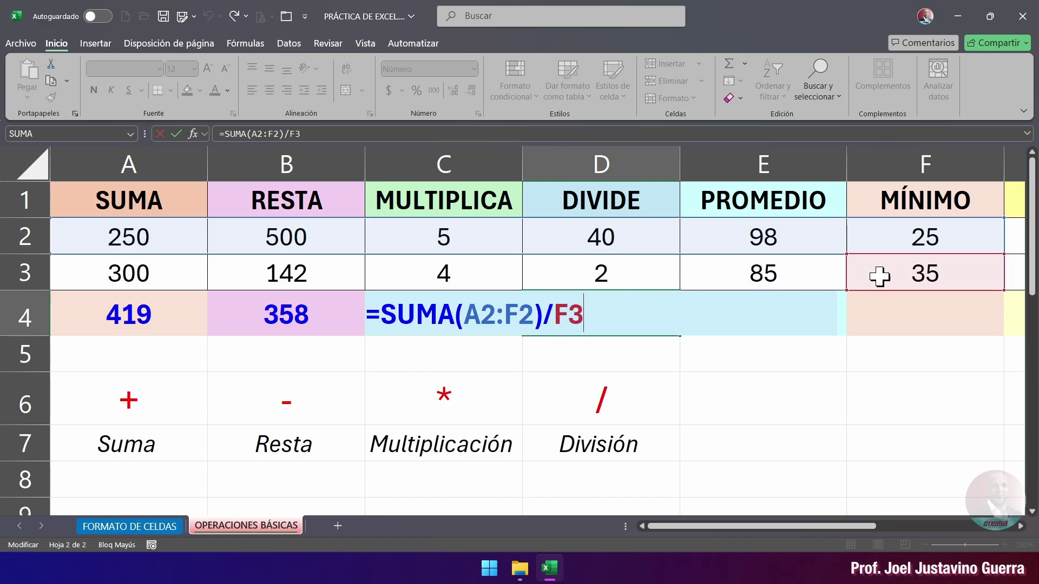
pyautogui.hotkey('ctrl', 'Return')
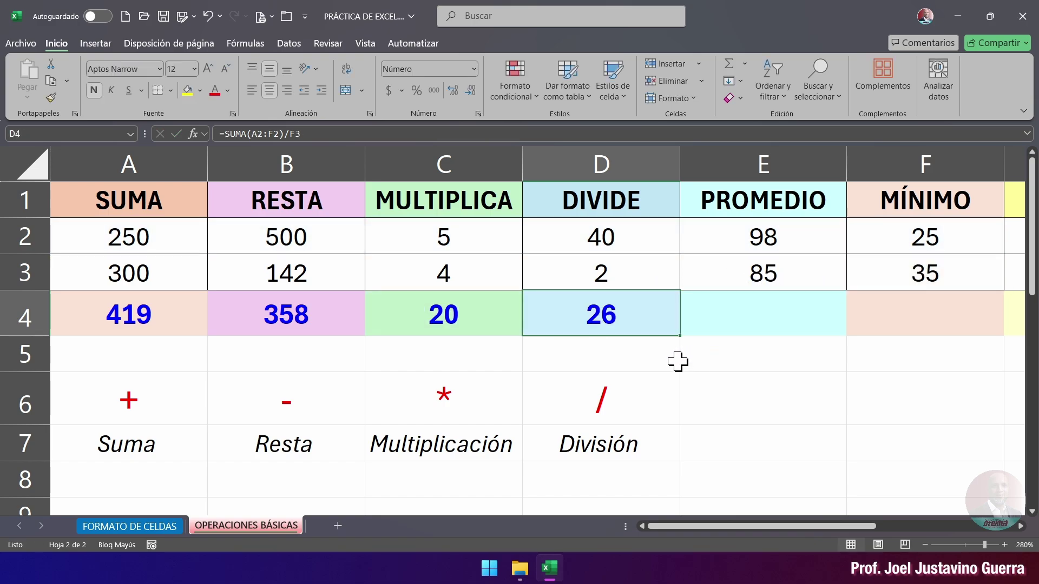
pyautogui.click(717, 364)
pyautogui.click(626, 318)
# Step: Change the value in cell F3 to 25
pyautogui.click(918, 281)
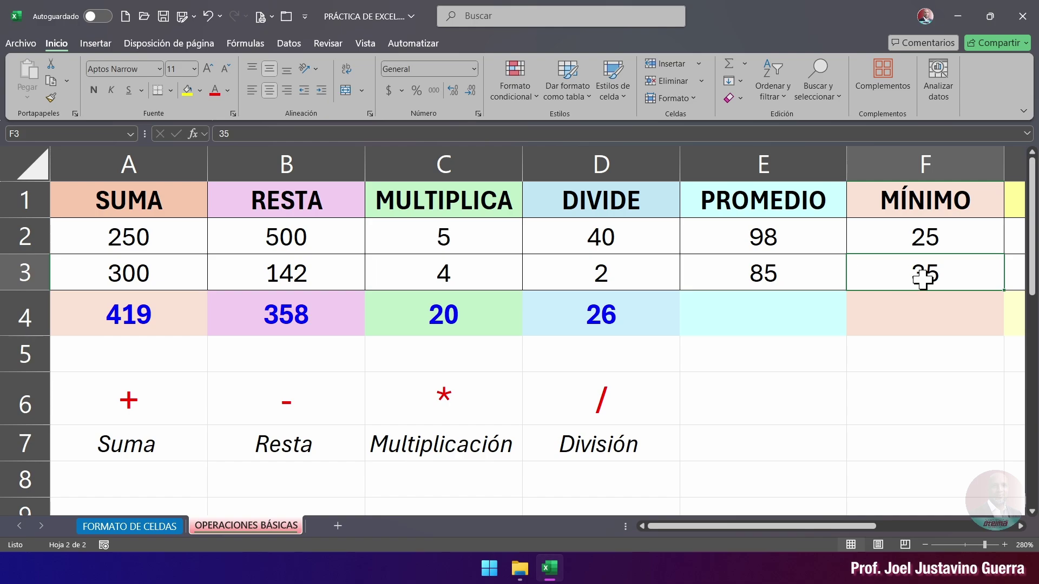
pyautogui.write('25')
pyautogui.press('Return')
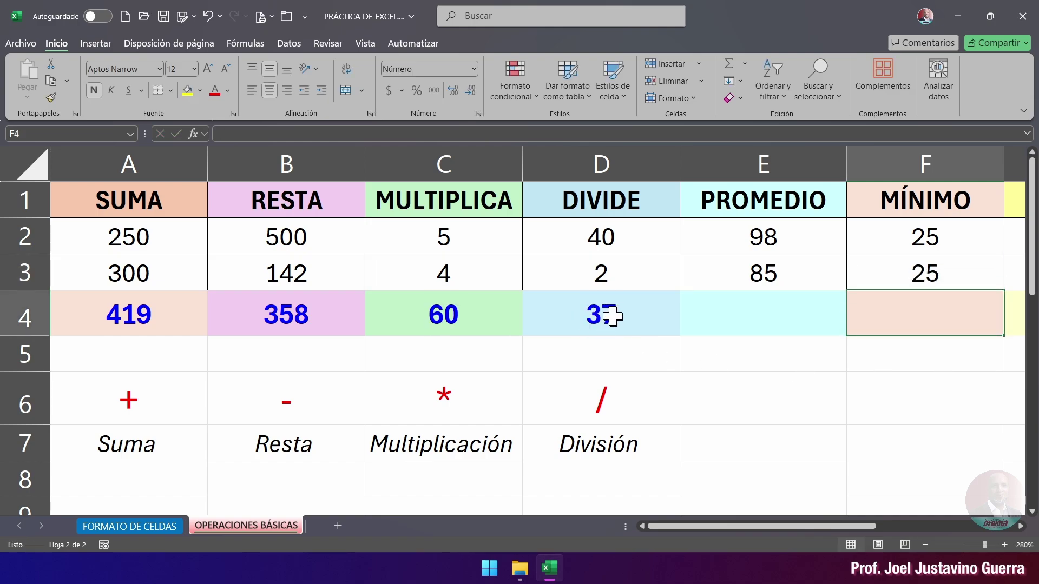
# Step: Examine the multiplication formula in C4 and its cell references, and compare it with the neighbouring formulas in row 4
pyautogui.click(449, 318)
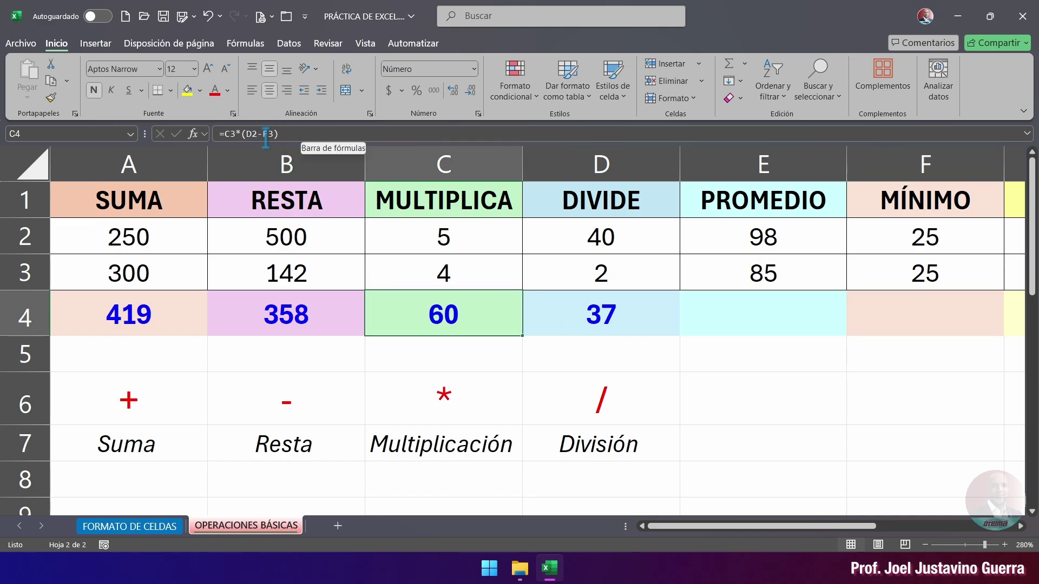
pyautogui.doubleClick(428, 297)
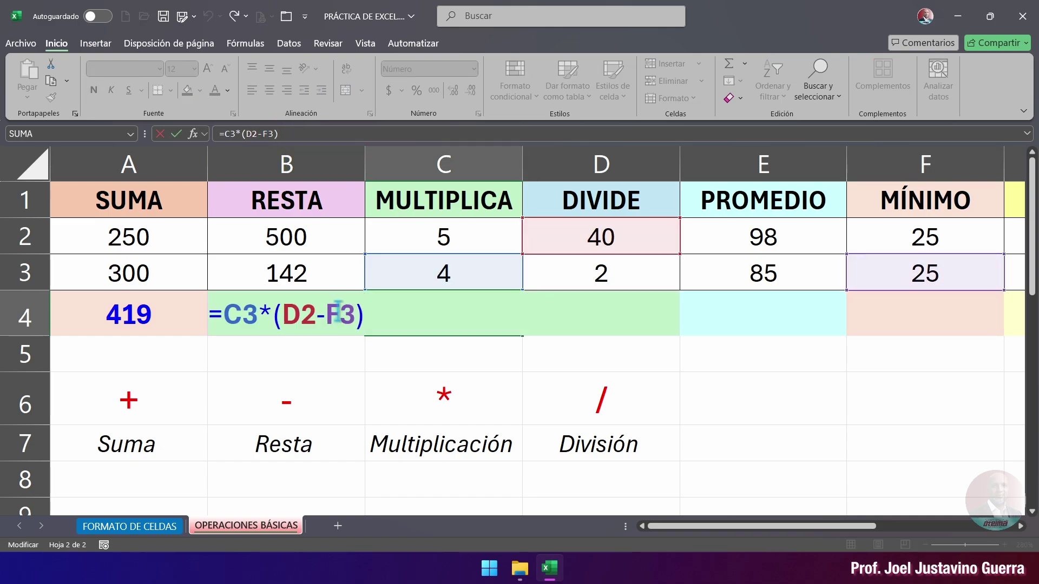
pyautogui.hotkey('ctrl', 'Return')
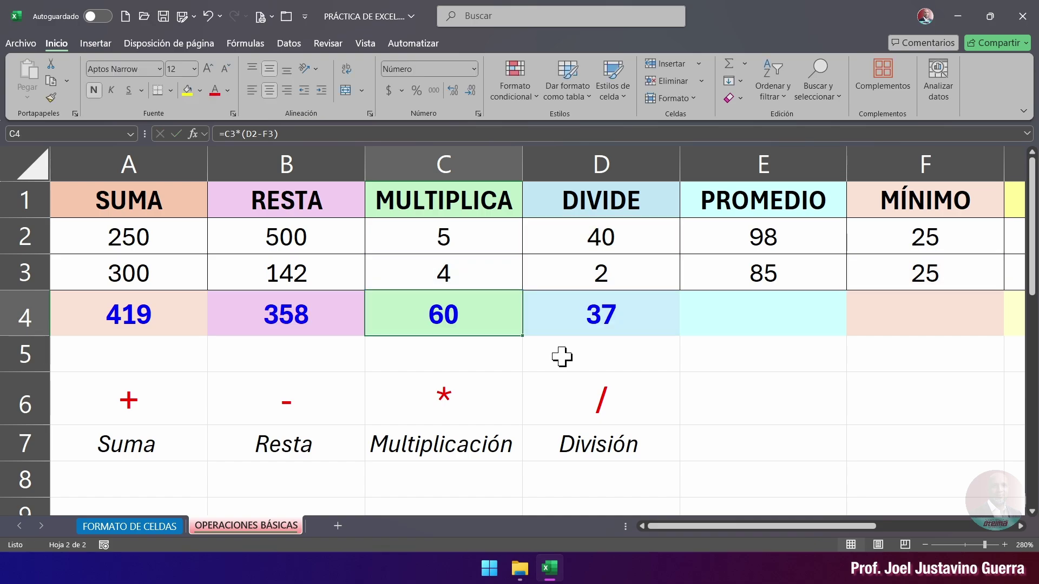
pyautogui.click(576, 303)
pyautogui.click(457, 314)
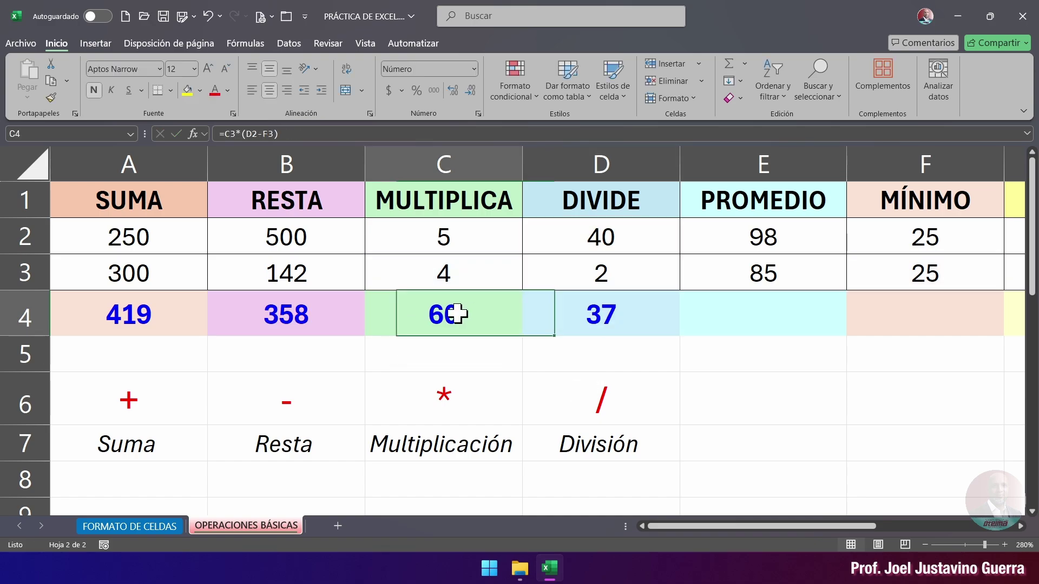
pyautogui.click(297, 309)
pyautogui.click(424, 317)
# Step: Replace the formula in D4 with a division of D2 by D3, =D2/D3
pyautogui.click(571, 315)
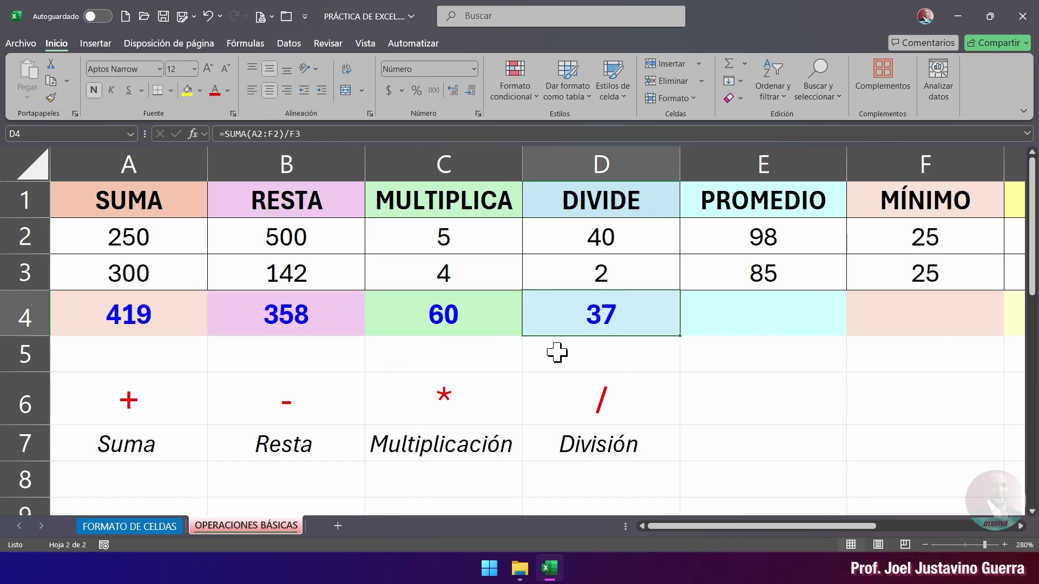
pyautogui.press('Delete')
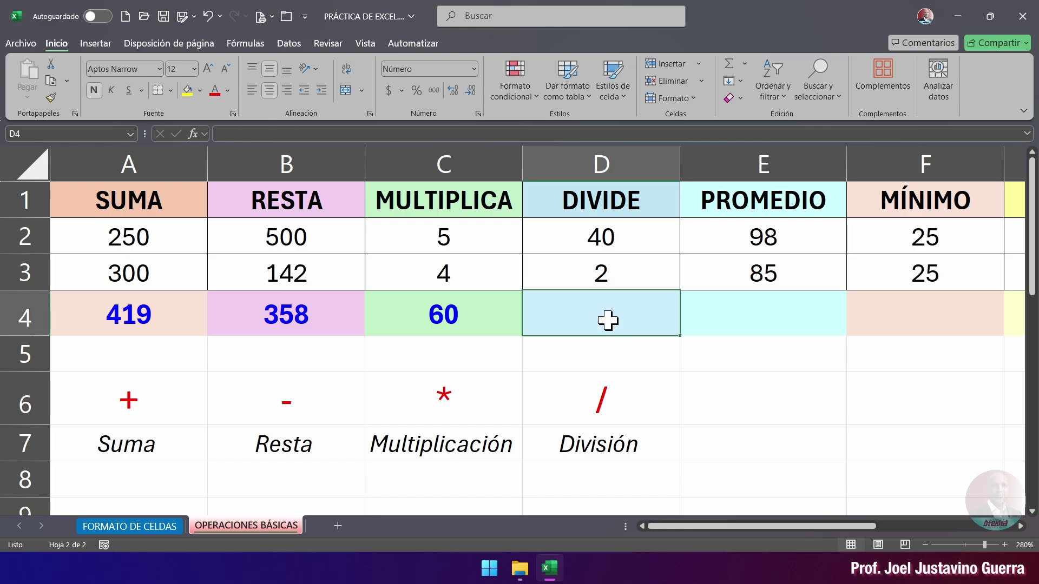
pyautogui.write('=')
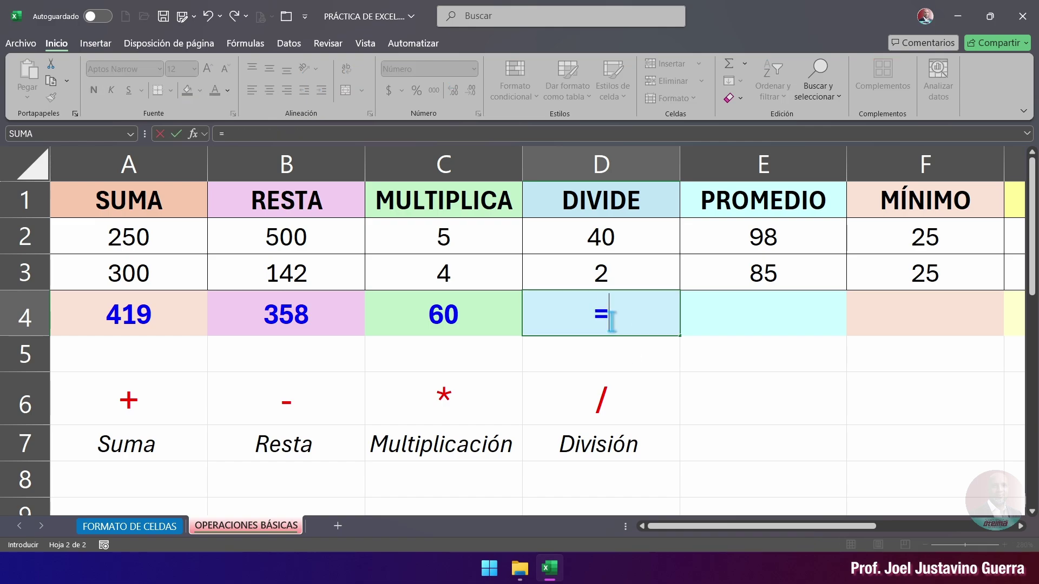
pyautogui.click(597, 234)
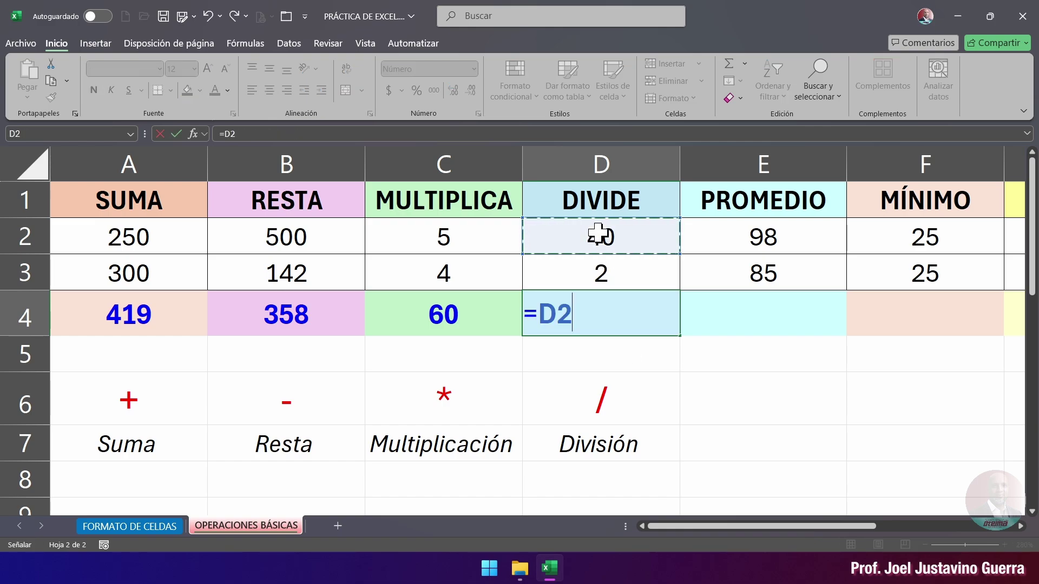
pyautogui.write('/')
pyautogui.click(605, 275)
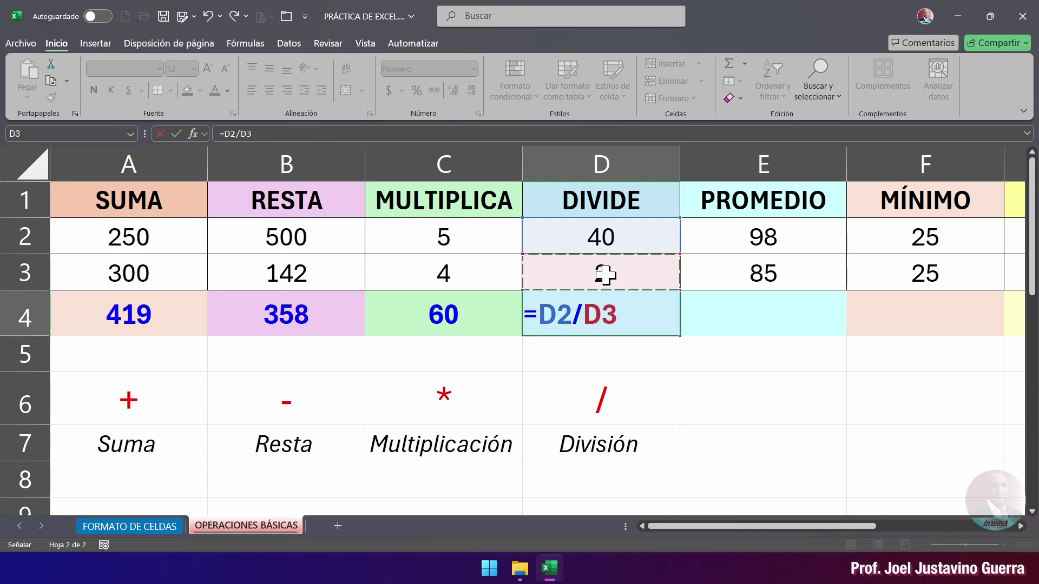
pyautogui.press('Return')
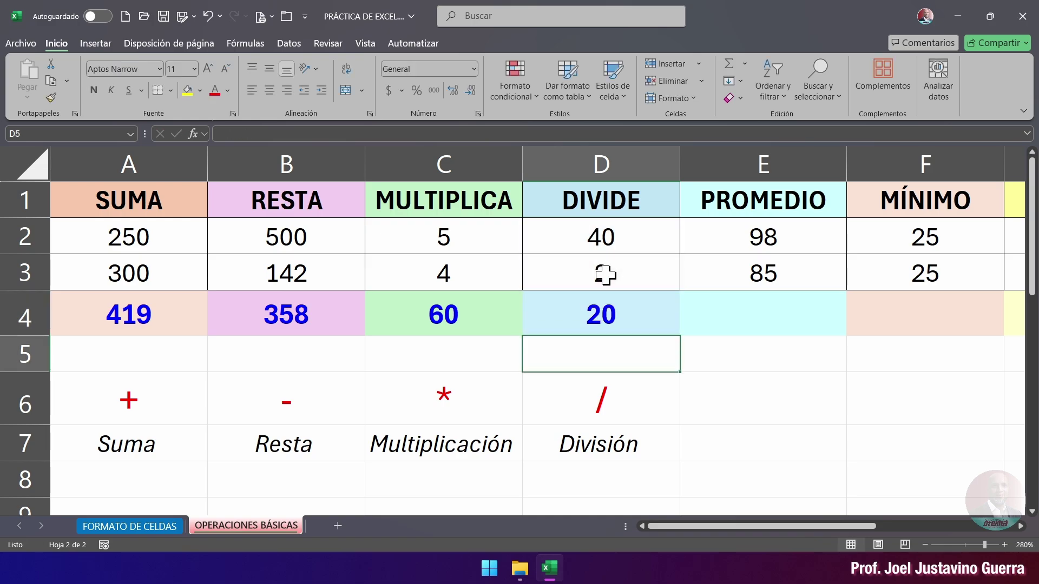
# Step: Clear D4 and start a new formula there that subtracts A2 from B2, =B2-A2
pyautogui.click(599, 319)
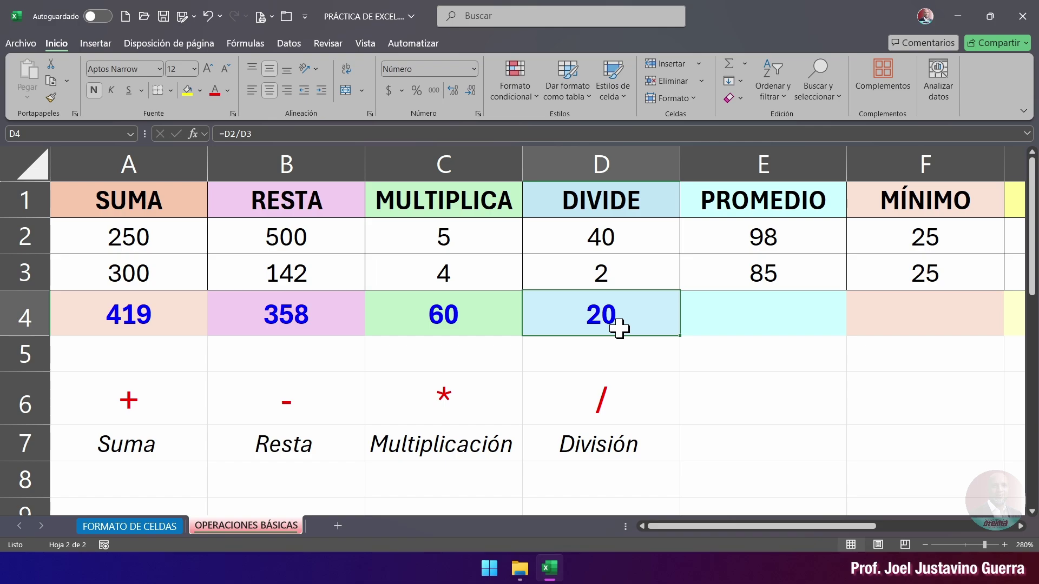
pyautogui.press('Delete')
pyautogui.write('=')
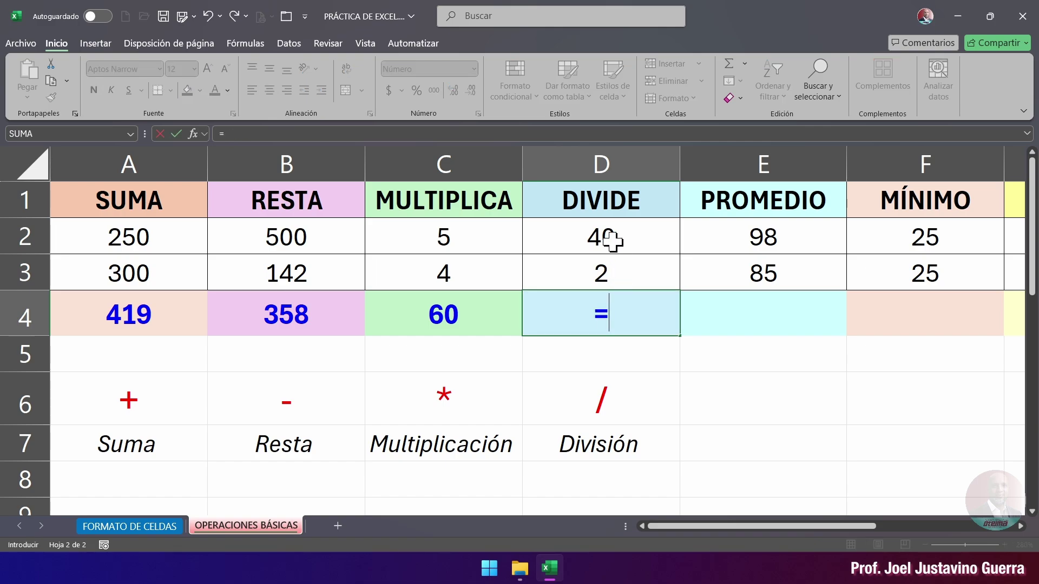
pyautogui.click(292, 238)
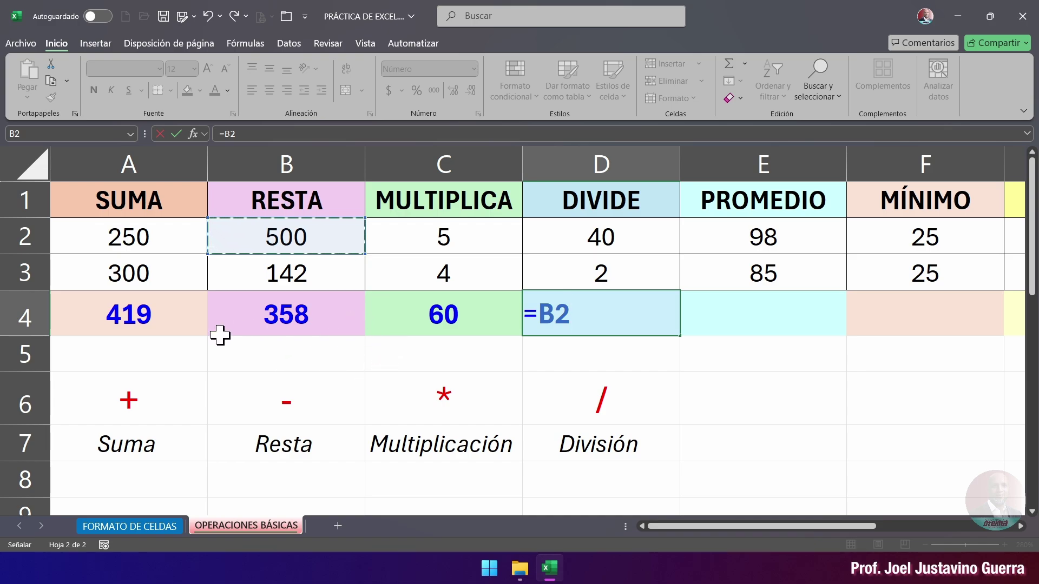
pyautogui.write(',')
pyautogui.click(157, 238)
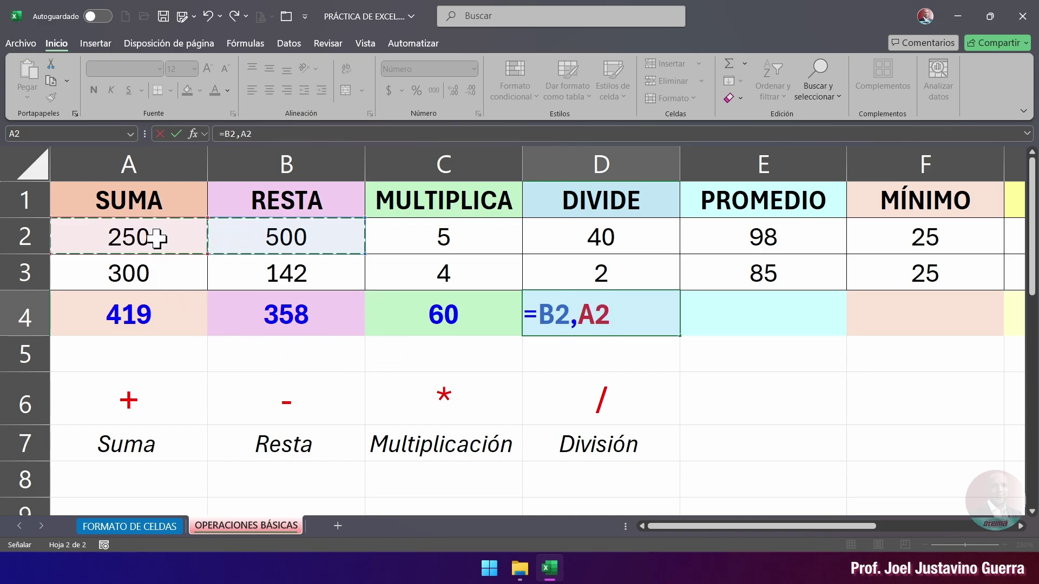
pyautogui.click(578, 315)
pyautogui.press('BackSpace')
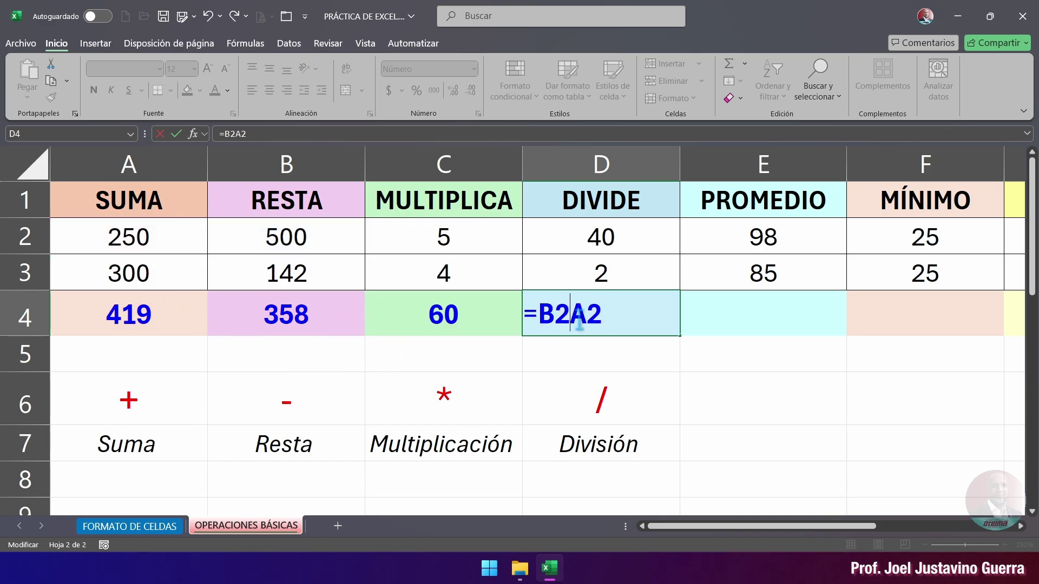
pyautogui.write('-')
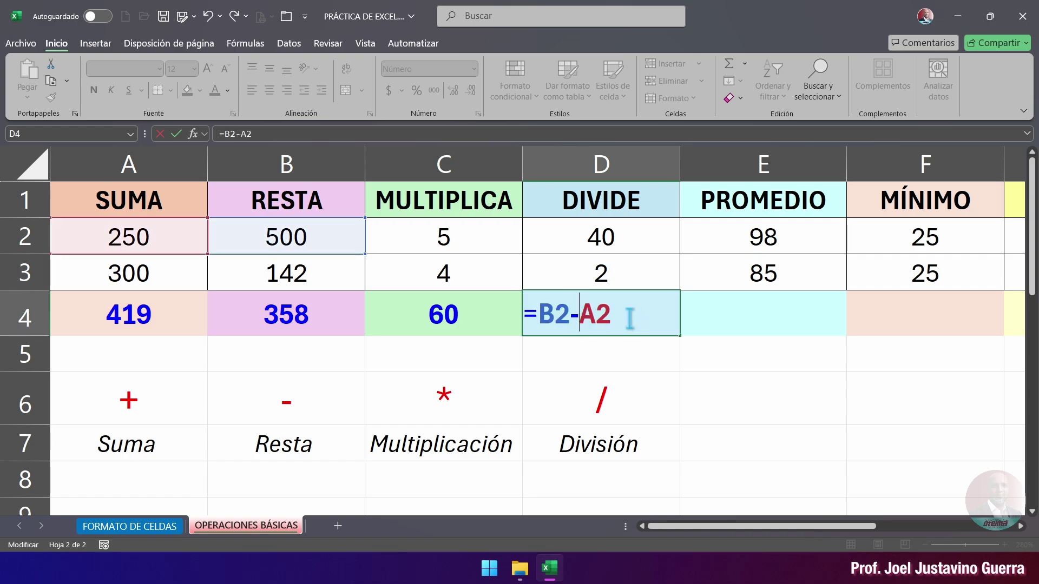
# Step: Enclose the subtraction in D4 in parentheses and divide it by D2, so the formula reads =(B2-A2)/D2
pyautogui.press('End')
pyautogui.write(')')
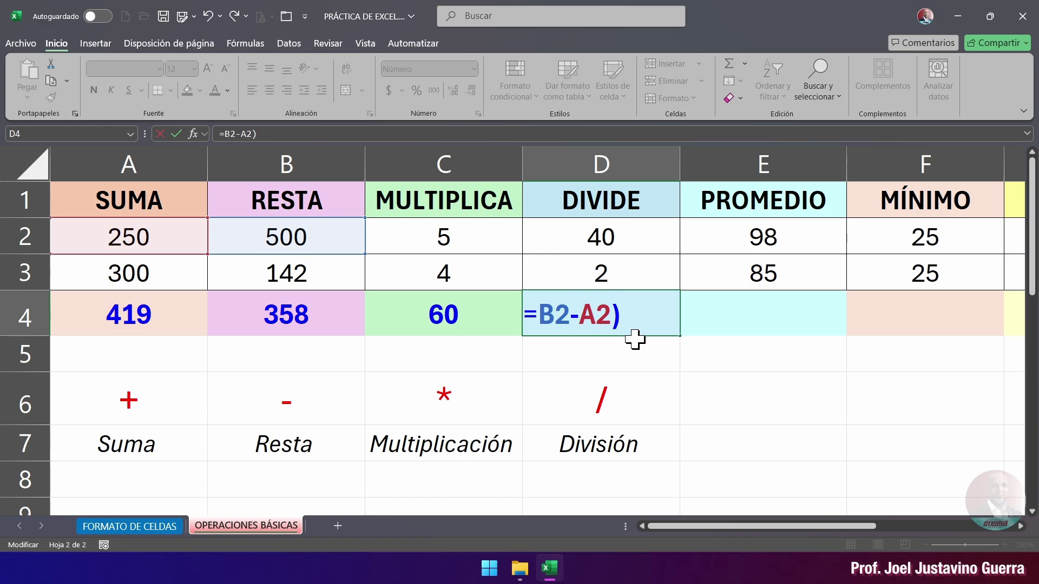
pyautogui.write('(')
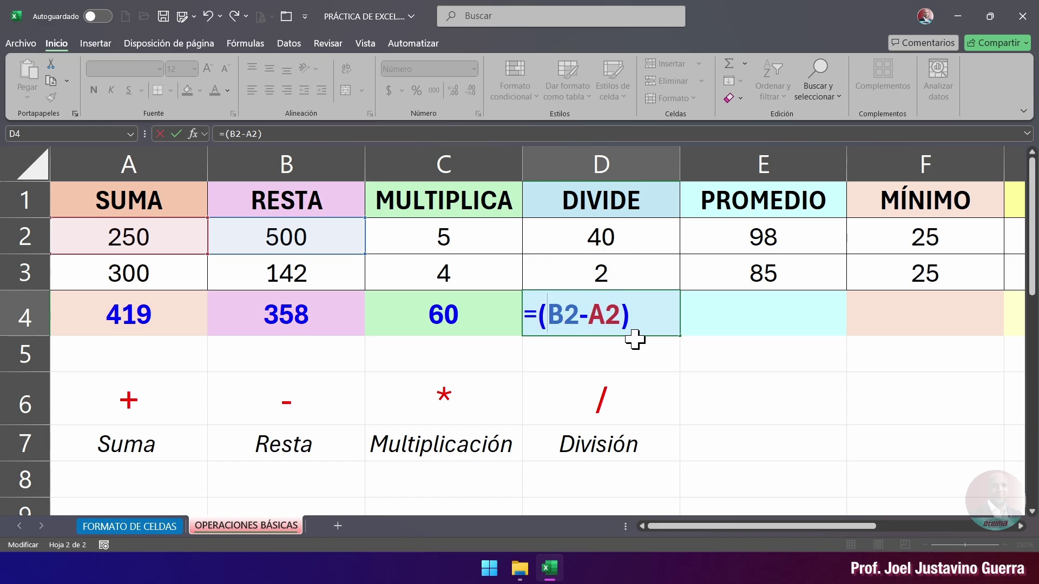
pyautogui.click(651, 316)
pyautogui.click(618, 239)
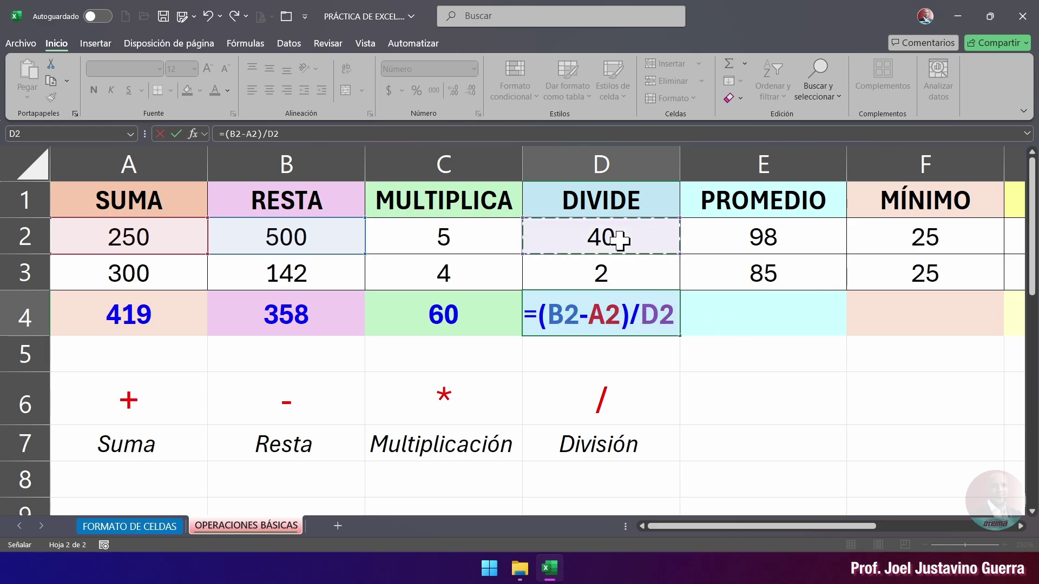
pyautogui.press('Return')
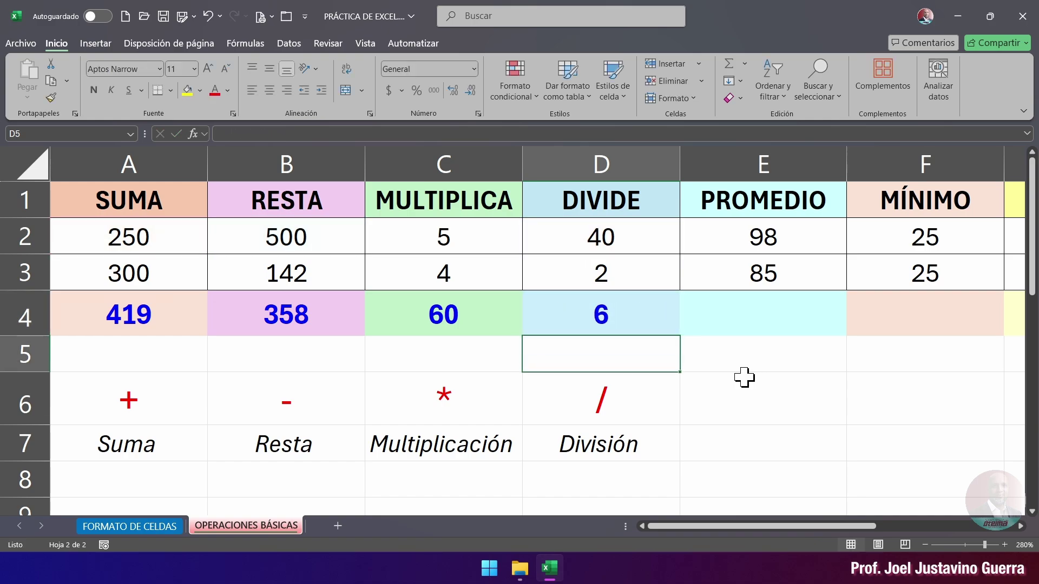
# Step: Examine the division formula in D4 with its parentheses and its referenced cells B2, A2 and D2
pyautogui.click(607, 311)
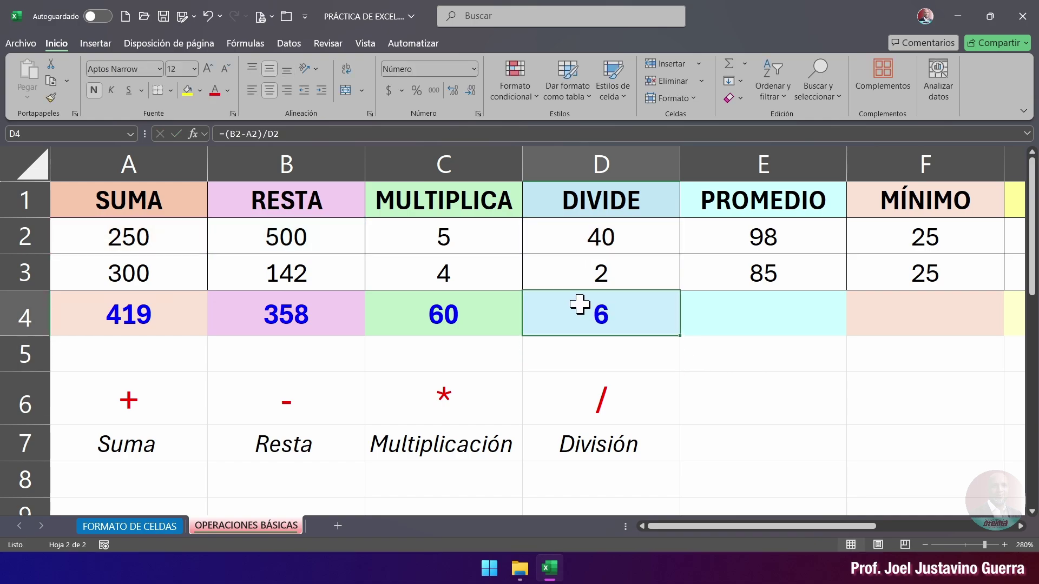
pyautogui.doubleClick(606, 313)
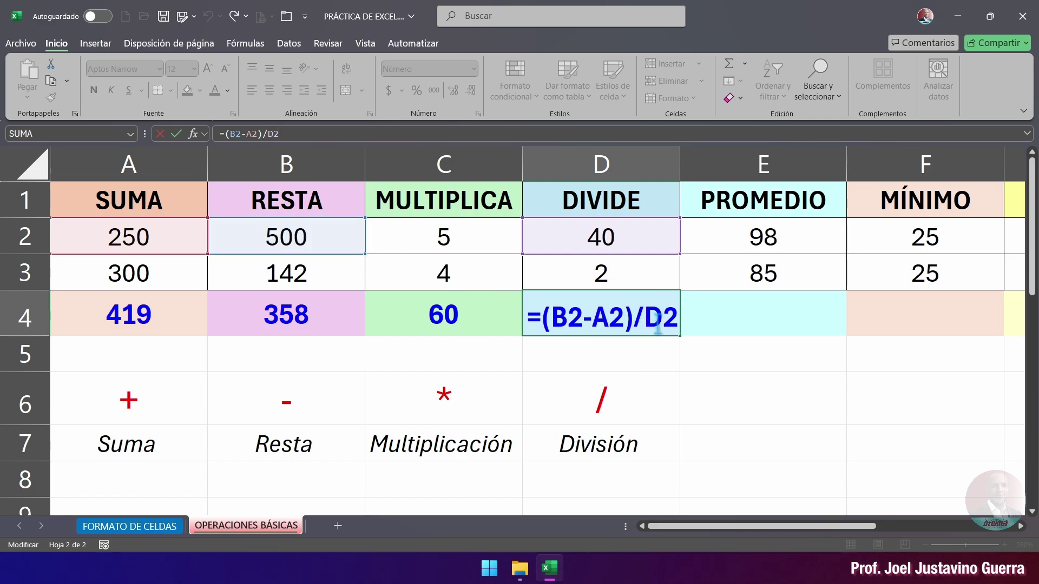
pyautogui.hotkey('ctrl', 'Return')
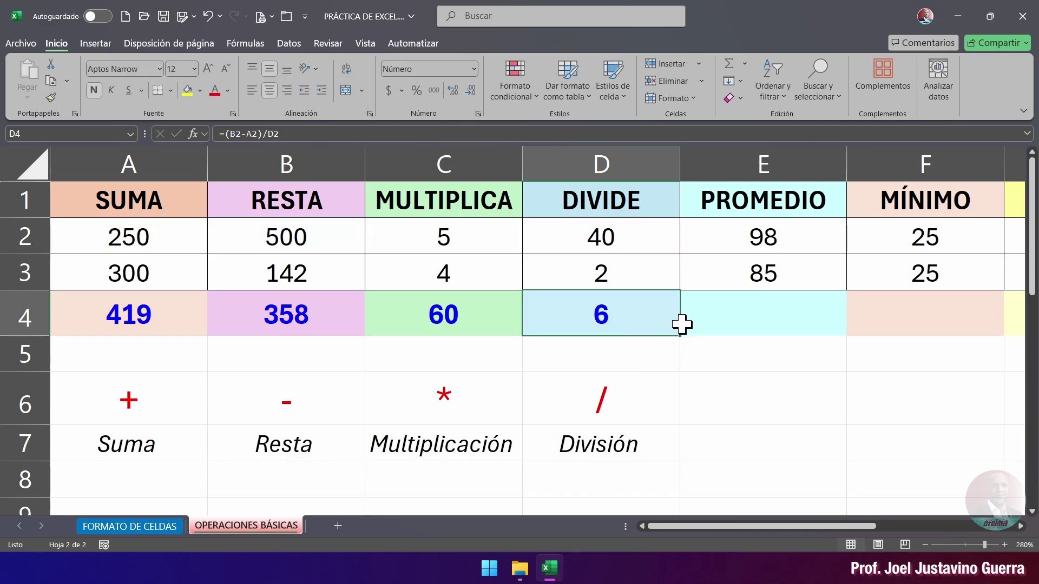
pyautogui.click(449, 321)
pyautogui.click(610, 323)
pyautogui.click(414, 134)
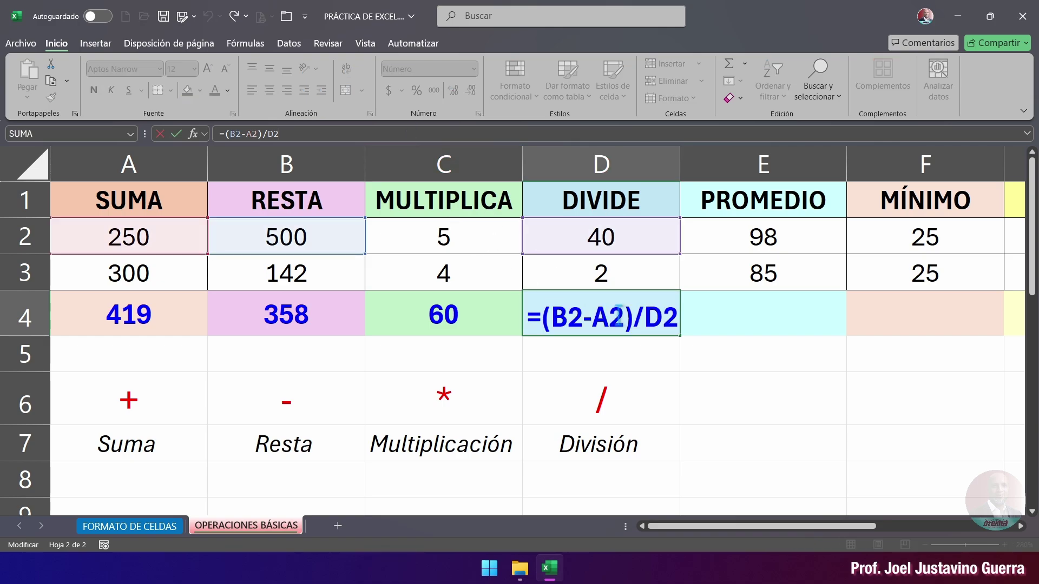
pyautogui.doubleClick(640, 319)
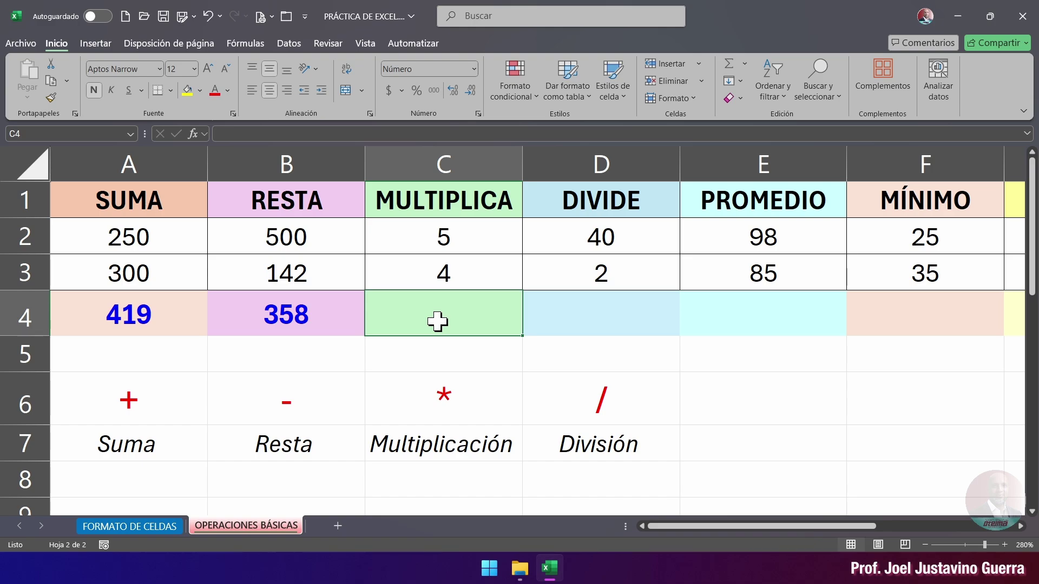
# Step: Enter the multiplication formula =C2*C3 in cell C4 and check its operand cells
pyautogui.write('=')
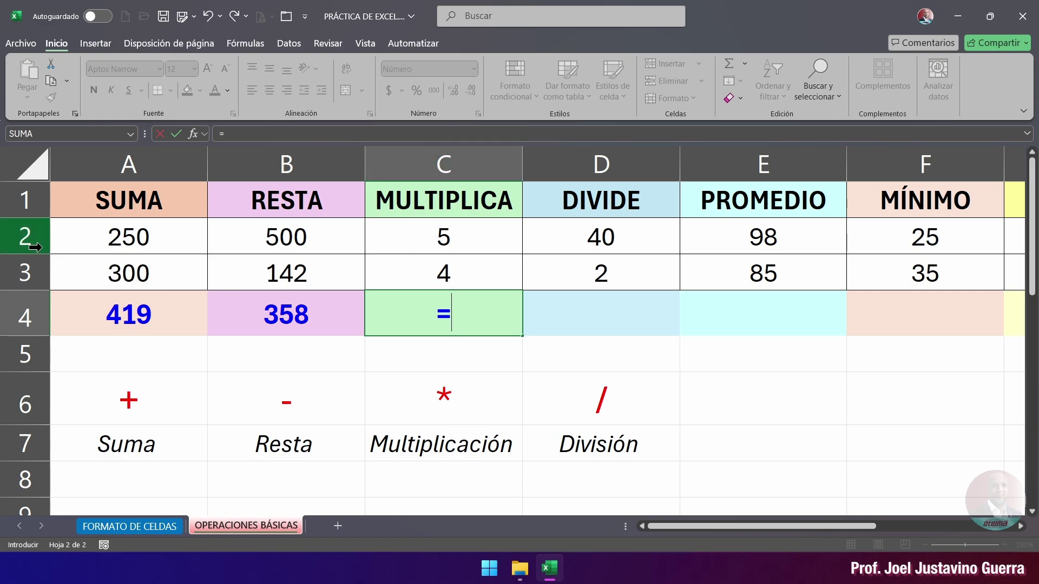
pyautogui.click(466, 232)
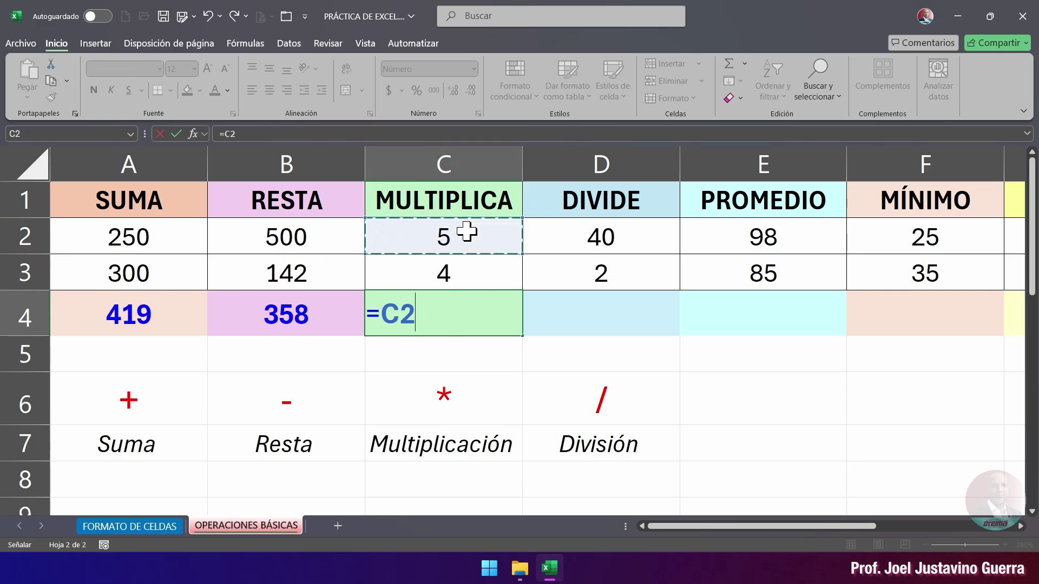
pyautogui.write('*')
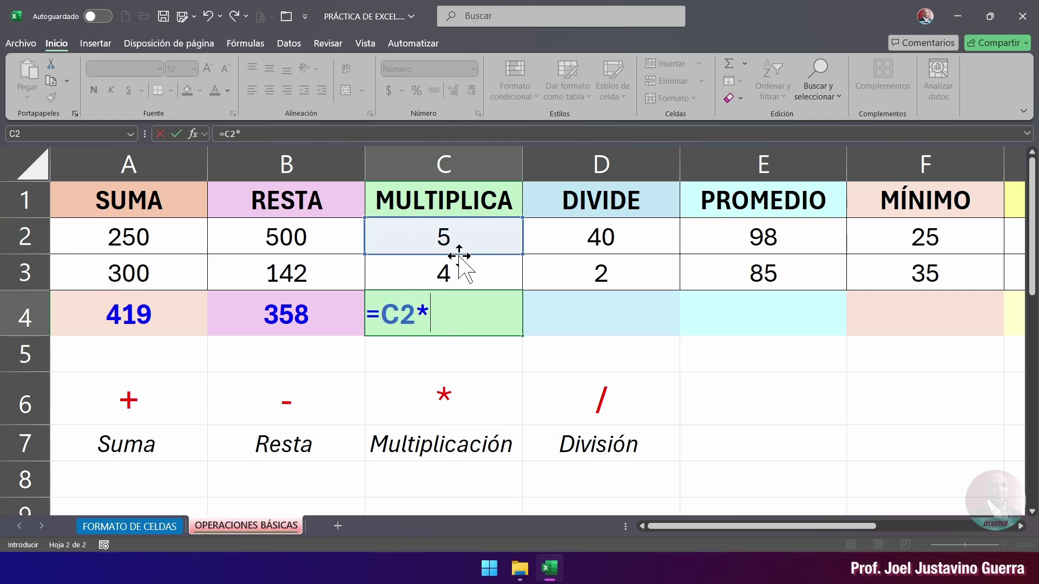
pyautogui.click(467, 277)
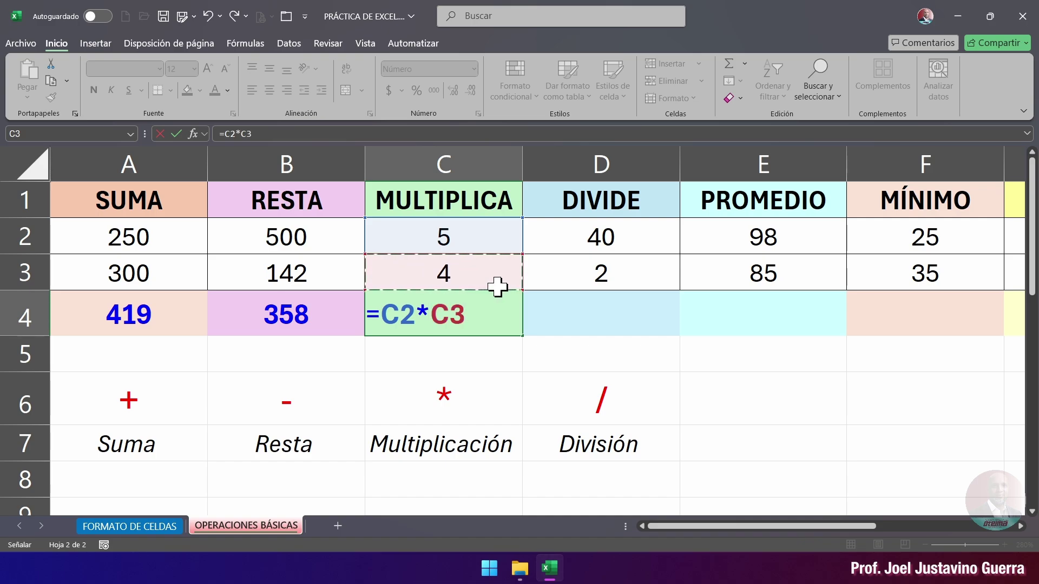
pyautogui.press('Return')
pyautogui.click(476, 316)
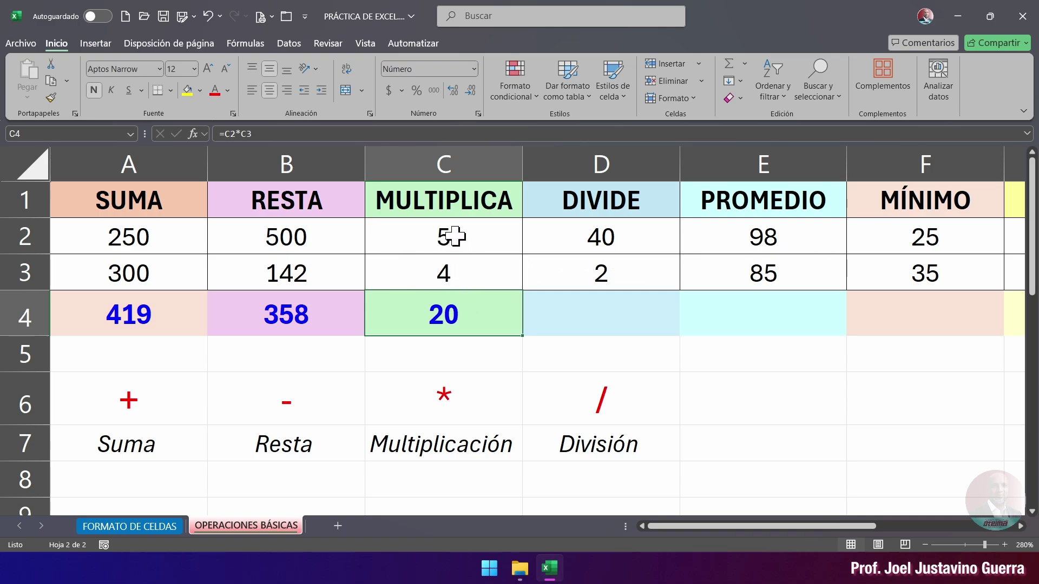
pyautogui.moveTo(453, 271); pyautogui.dragTo(456, 234)
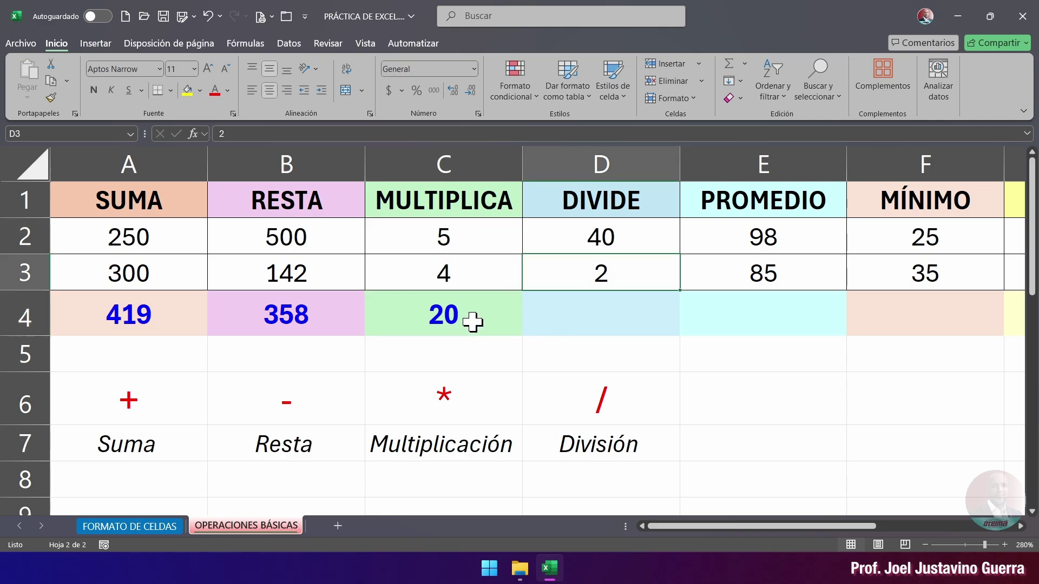
pyautogui.click(454, 271)
# Step: Replace the formula in C4 with the product of C2 and D3, =C2*D3
pyautogui.click(456, 315)
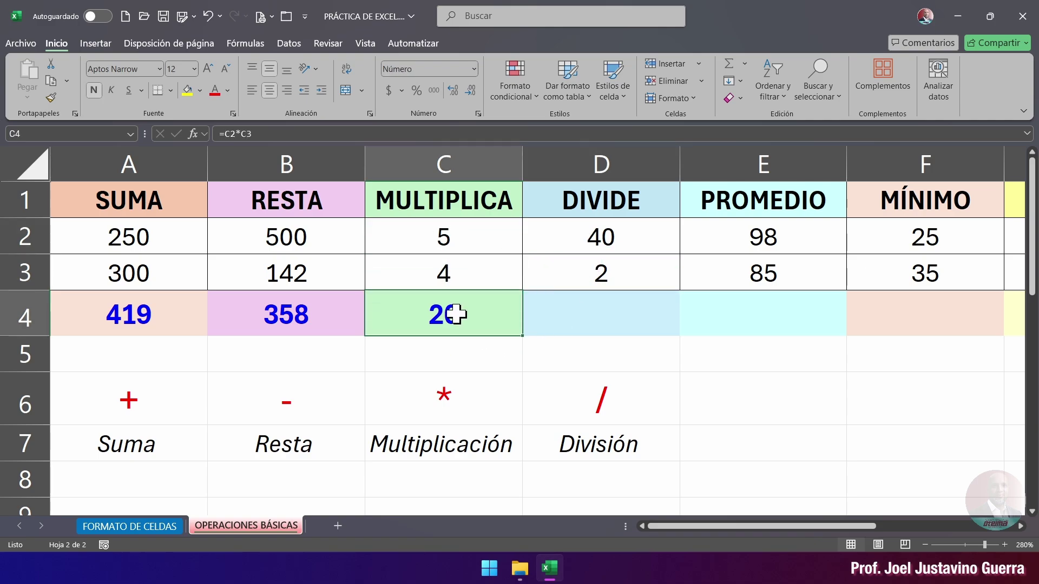
pyautogui.press('Delete')
pyautogui.write('=')
pyautogui.click(447, 238)
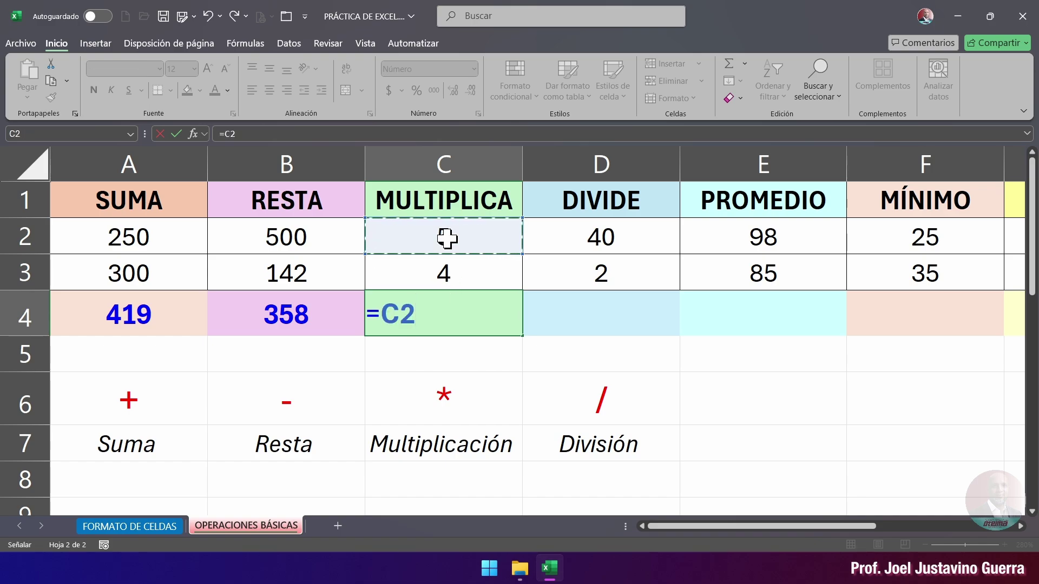
pyautogui.write('*')
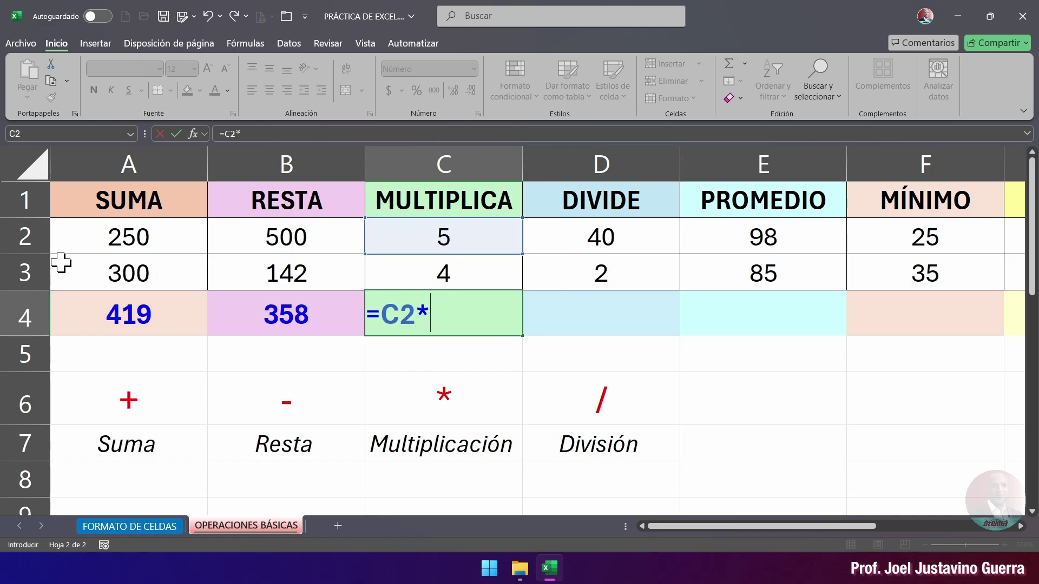
pyautogui.click(606, 272)
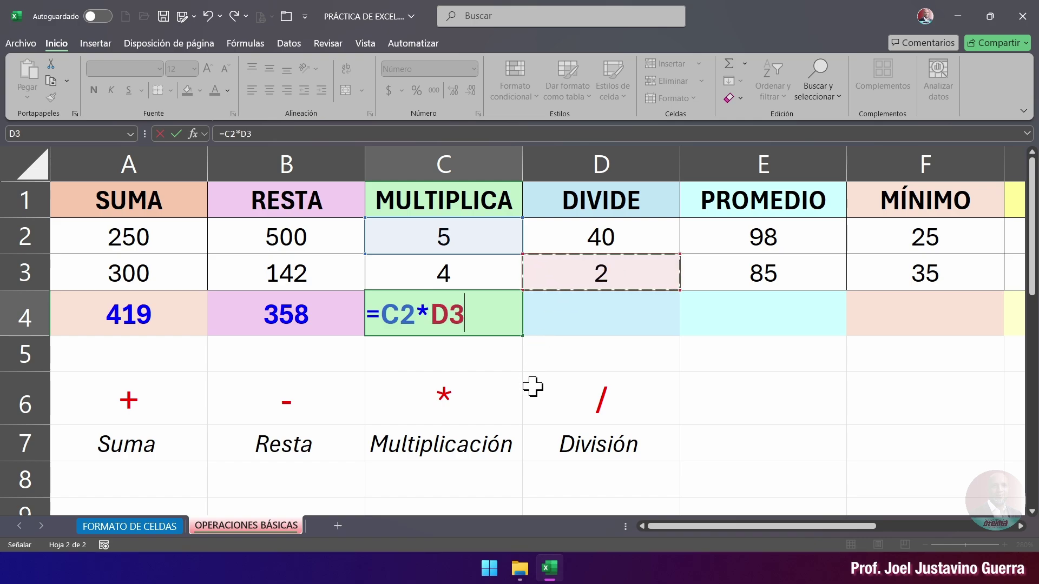
pyautogui.press('Return')
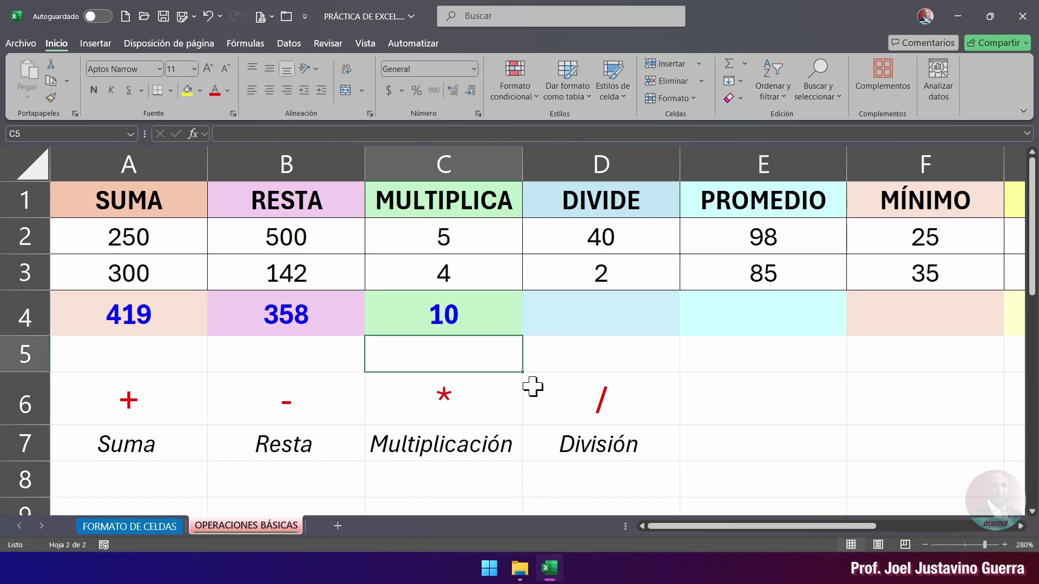
# Step: Review the operand cells C2 and D3, and clear the multiplication formula from C4
pyautogui.click(443, 238)
pyautogui.click(599, 273)
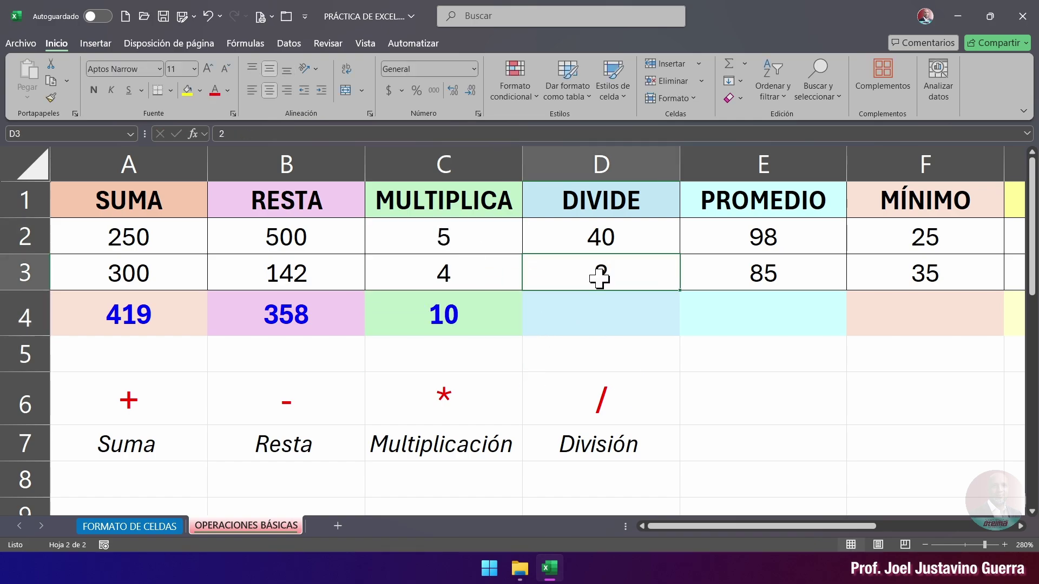
pyautogui.click(411, 313)
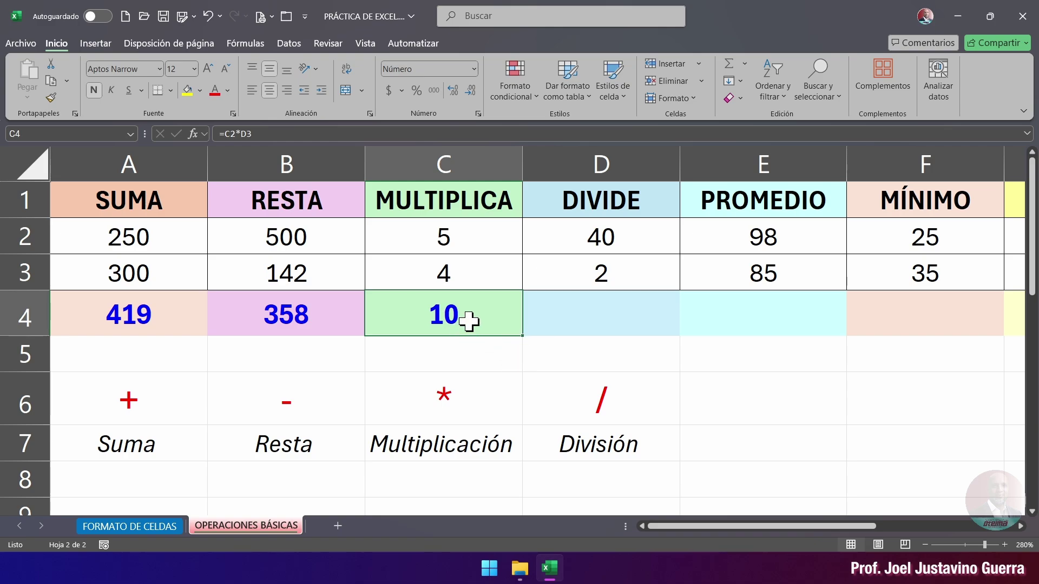
pyautogui.press('Delete')
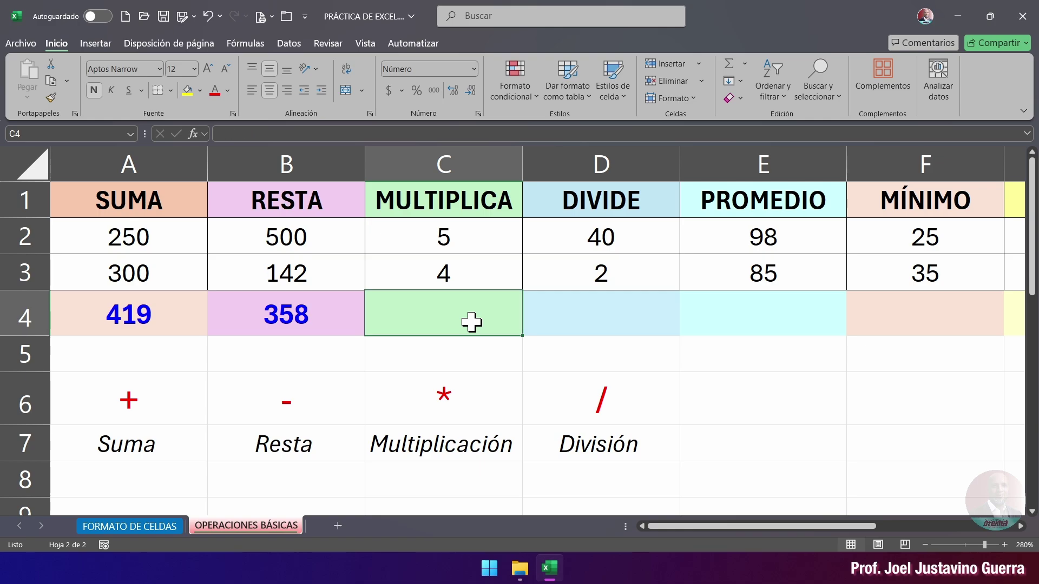
# Step: Enter the multiplication formula =C2*D3*F2 in cell C4
pyautogui.write('=')
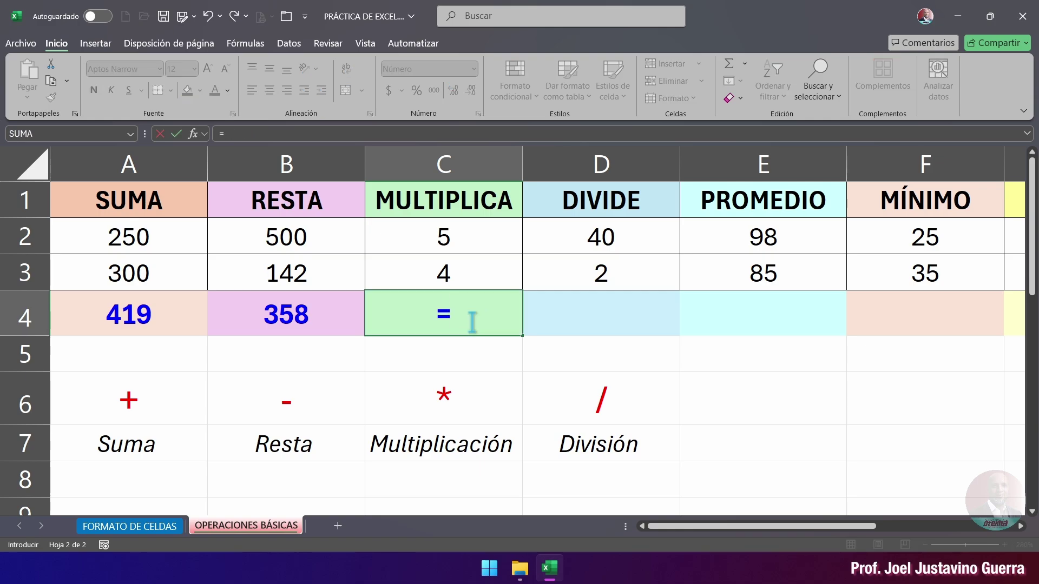
pyautogui.click(464, 246)
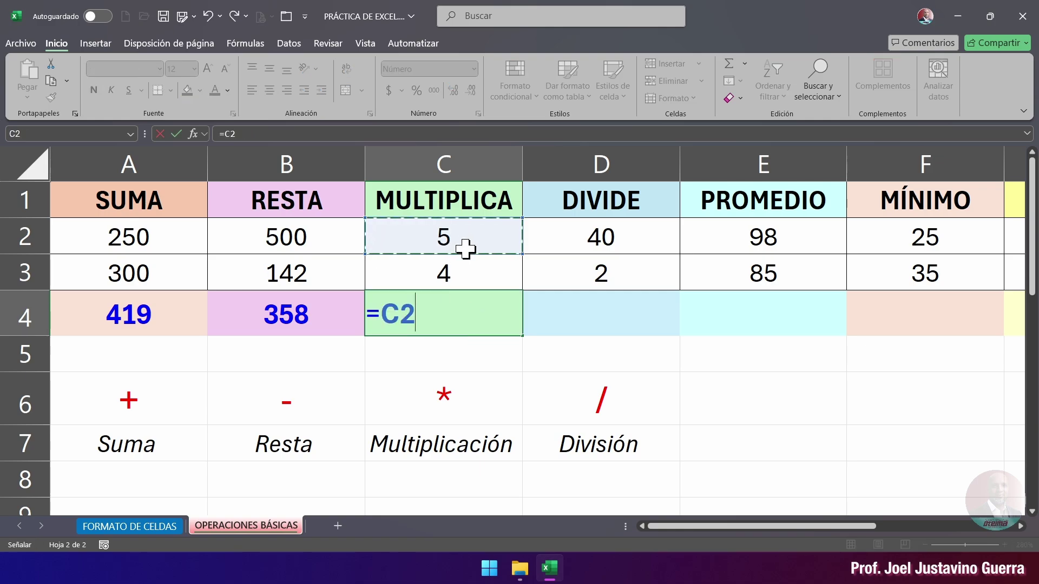
pyautogui.write('*')
pyautogui.click(605, 277)
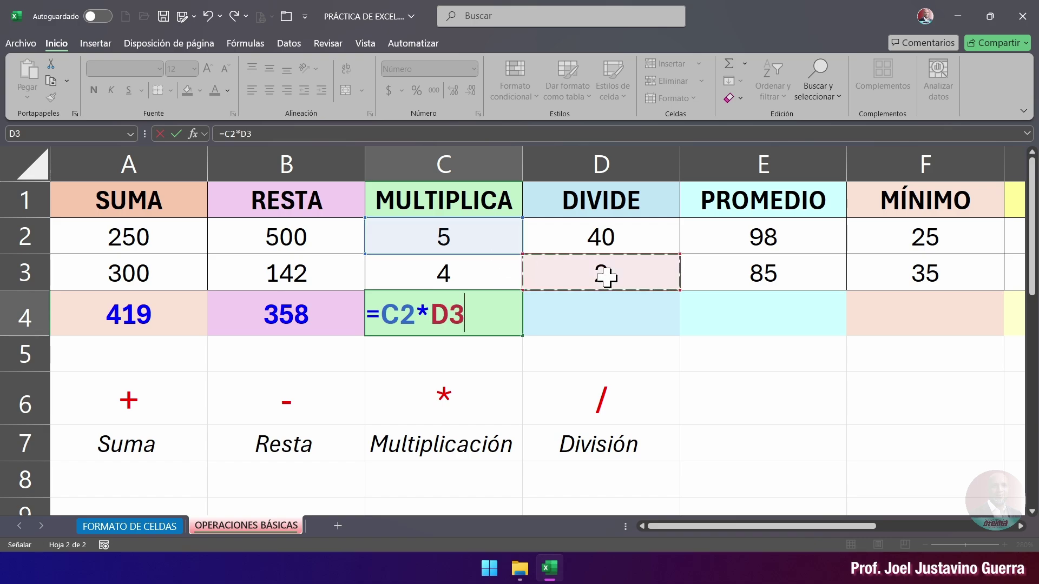
pyautogui.write('*')
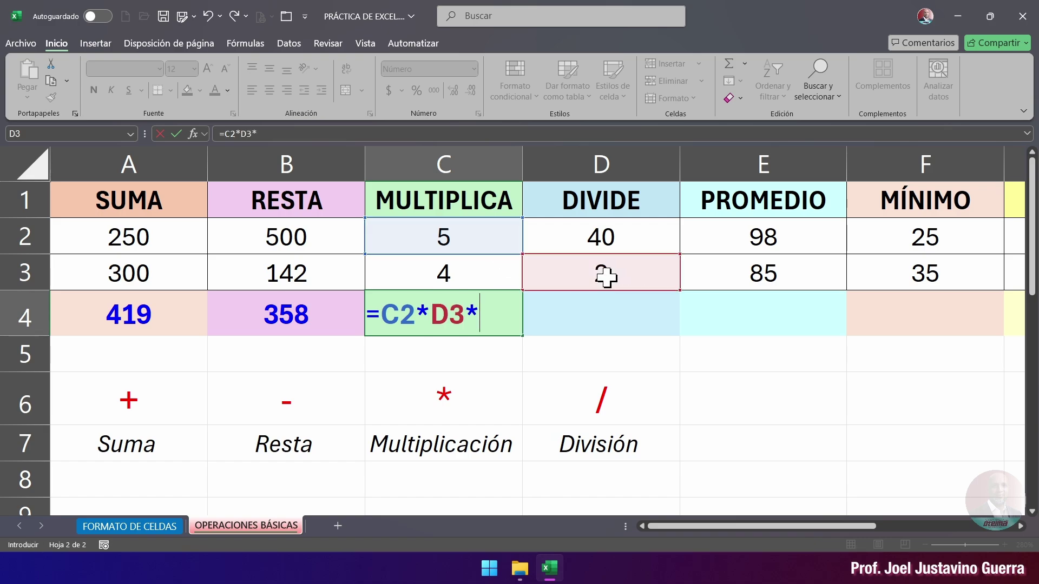
pyautogui.click(919, 236)
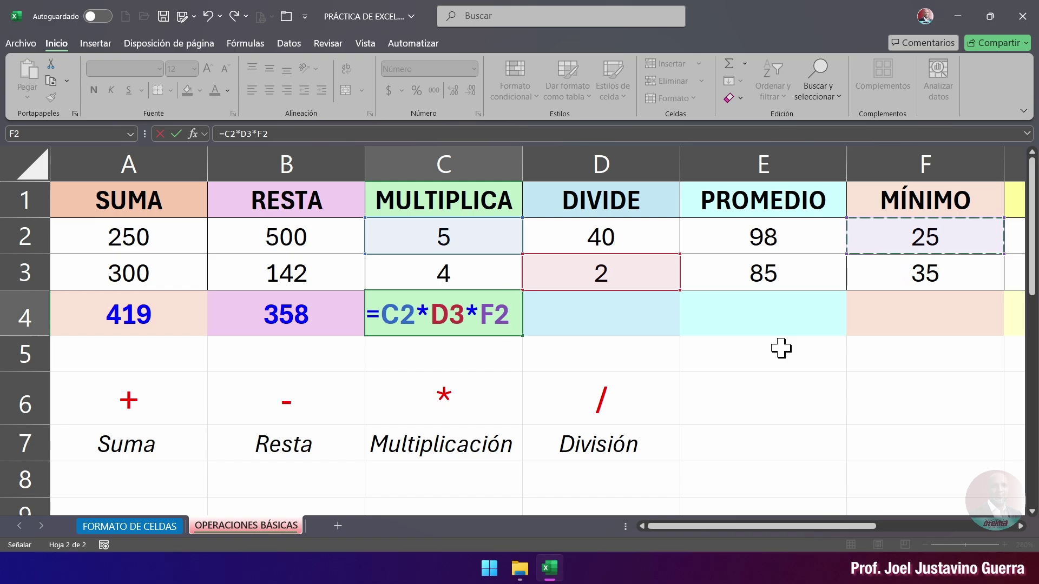
pyautogui.press('Return')
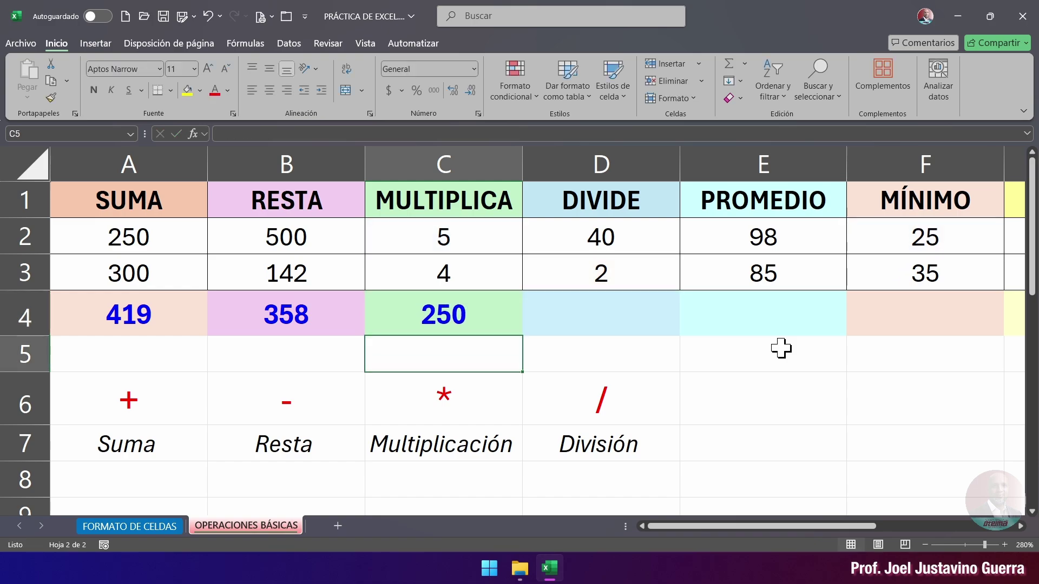
# Step: Review the three cell references in the C4 multiplication formula, and clear the cell
pyautogui.click(468, 319)
pyautogui.click(298, 135)
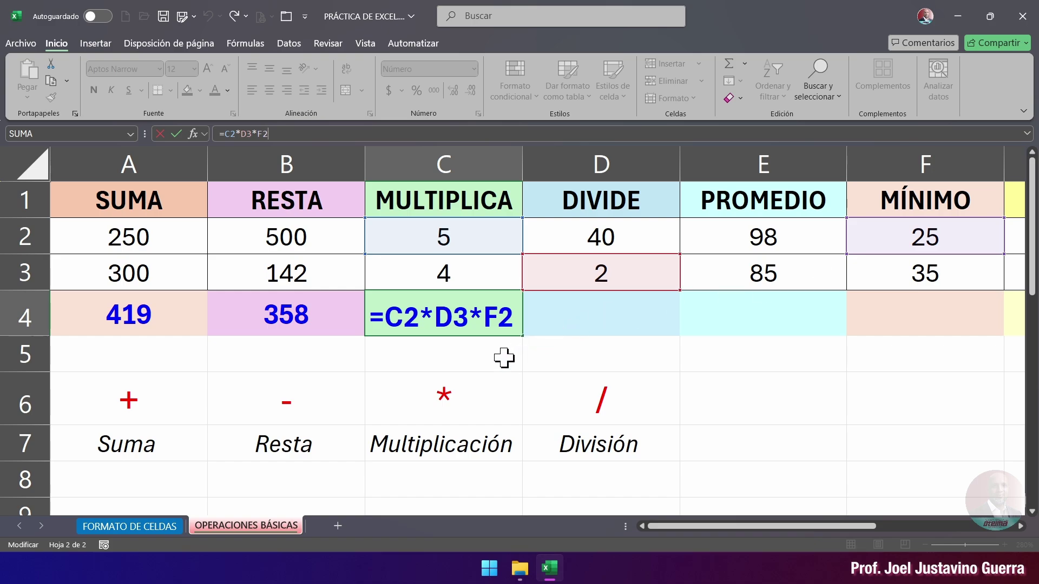
pyautogui.press('Return')
pyautogui.click(476, 322)
pyautogui.press('Delete')
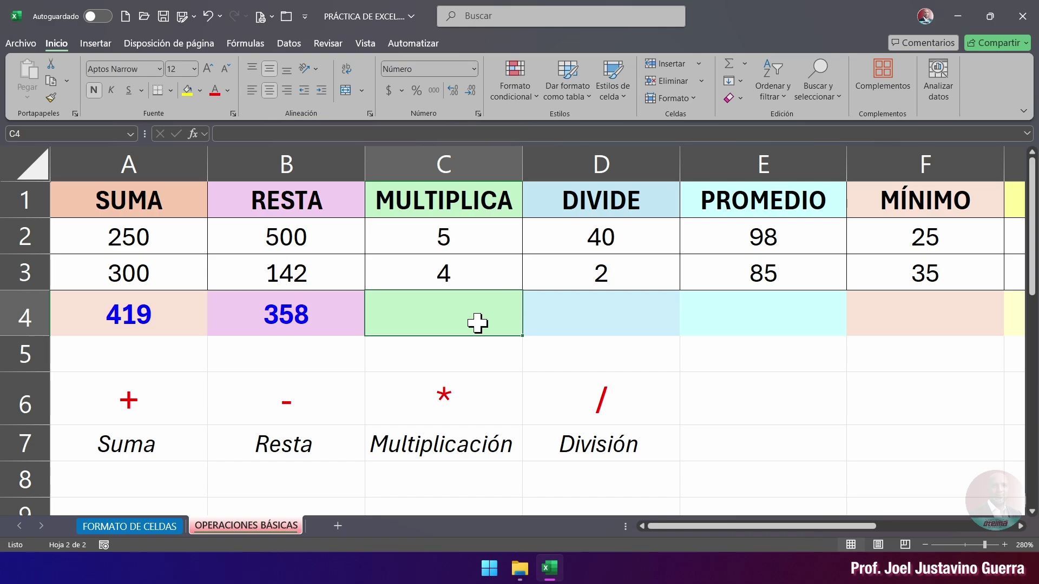
# Step: Enter =C2*SUMA(D2:F2) in cell C4 to multiply C2 by the sum of D2 through F2
pyautogui.write('=')
pyautogui.click(452, 238)
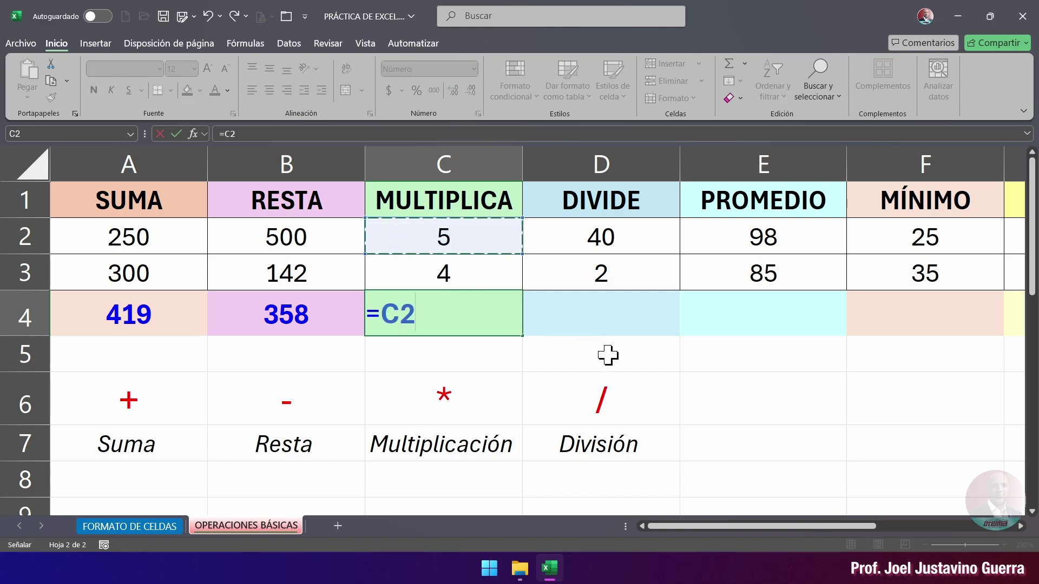
pyautogui.write('*')
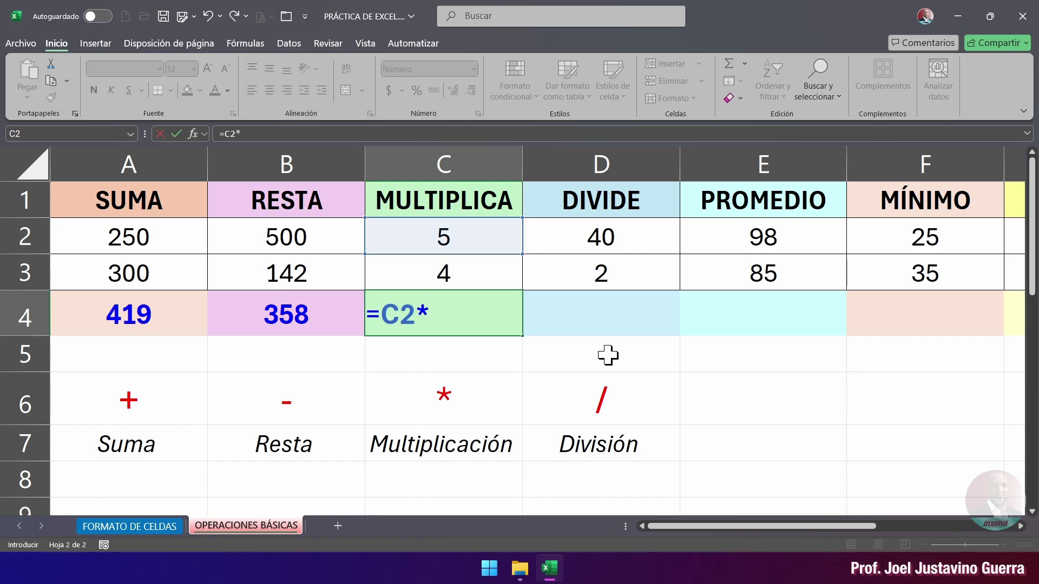
pyautogui.write('suma')
pyautogui.press('Tab')
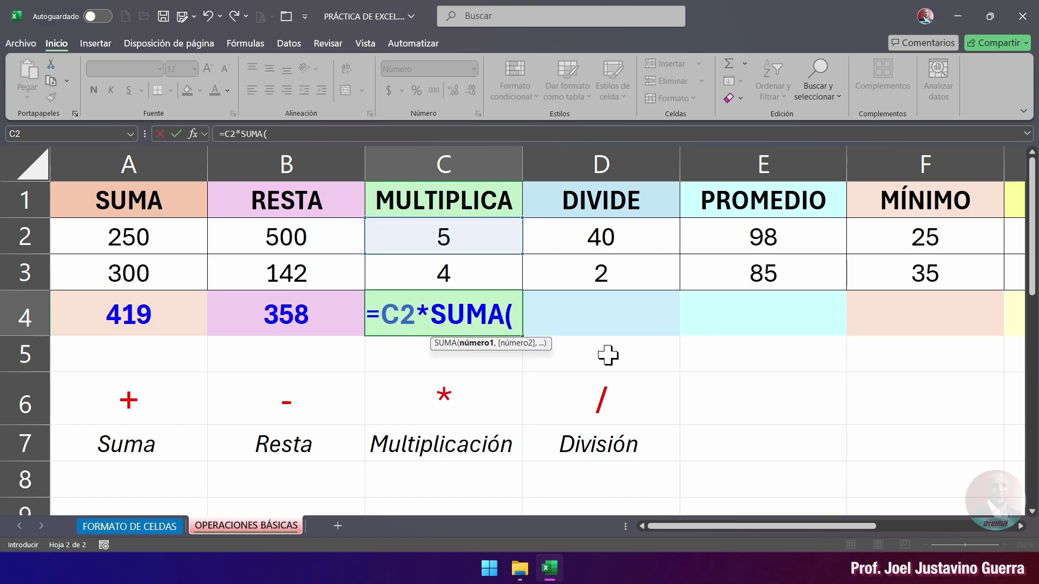
pyautogui.moveTo(592, 243); pyautogui.dragTo(879, 245)
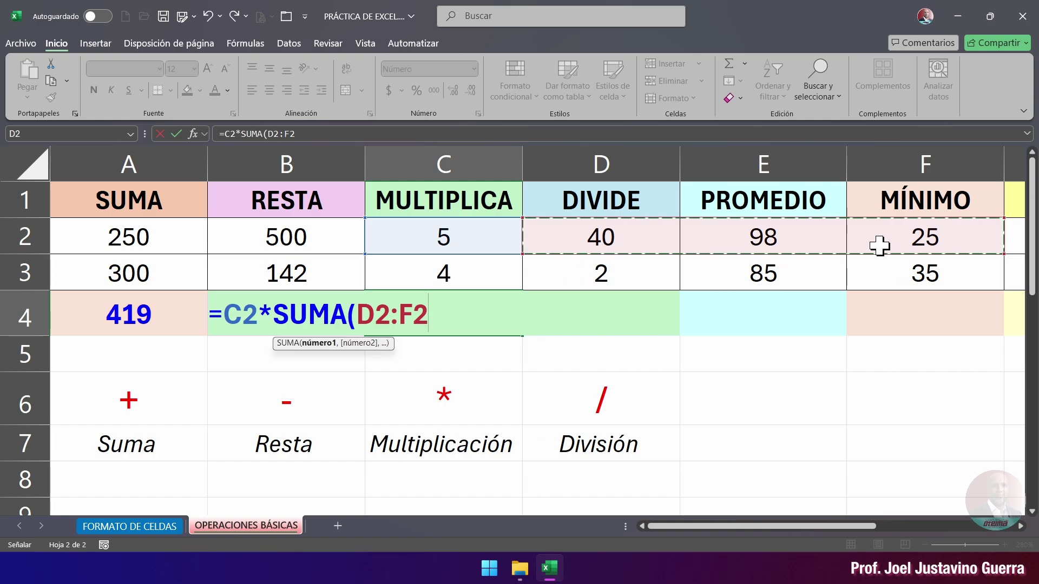
pyautogui.write(')')
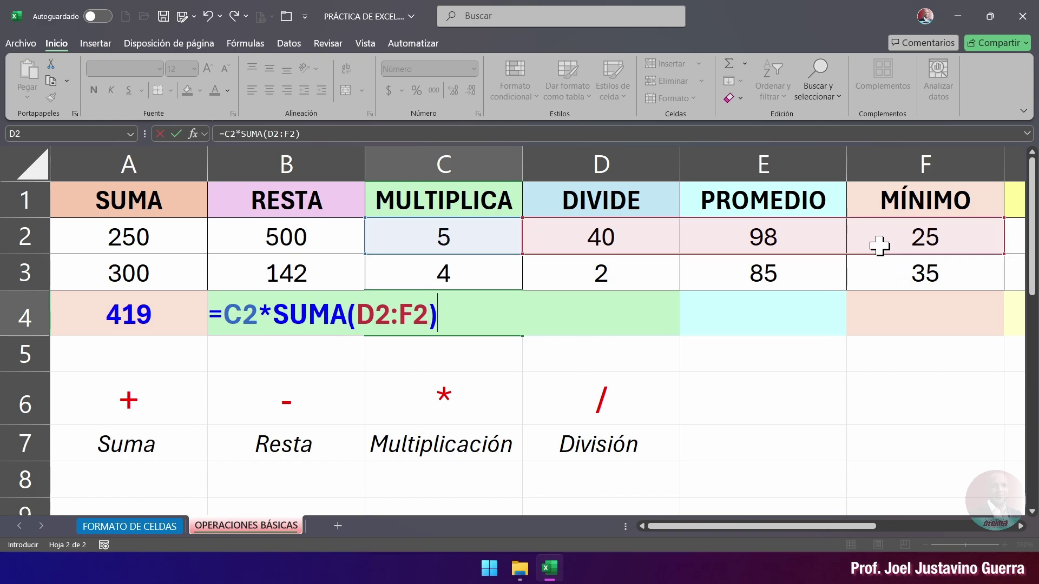
pyautogui.press('Return')
# Step: Check the C4 formula against its source cells C2 through F2, and clear C4
pyautogui.click(458, 316)
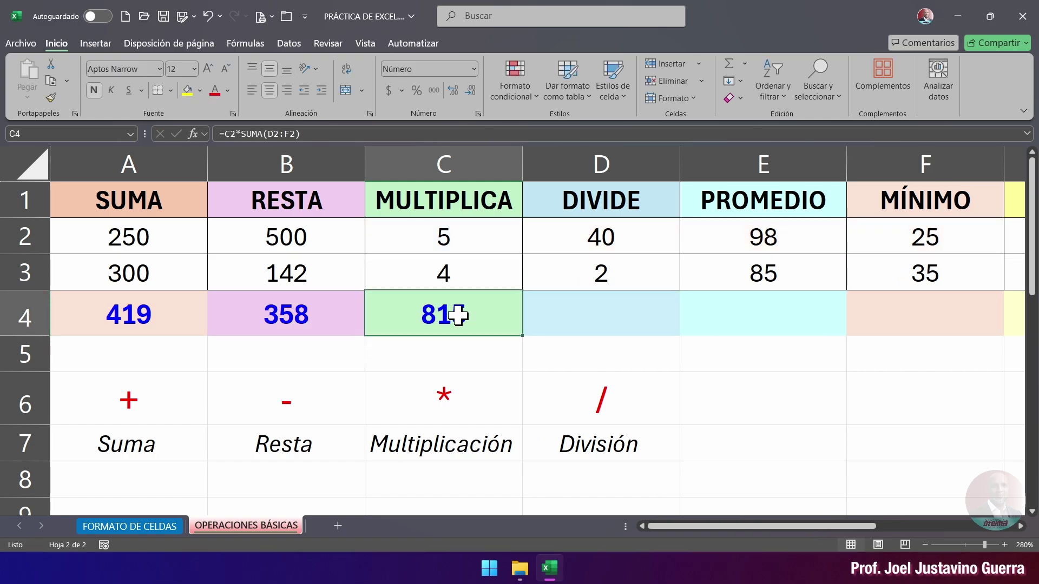
pyautogui.click(445, 236)
pyautogui.moveTo(445, 236); pyautogui.dragTo(855, 236)
pyautogui.click(454, 313)
pyautogui.doubleClick(442, 311)
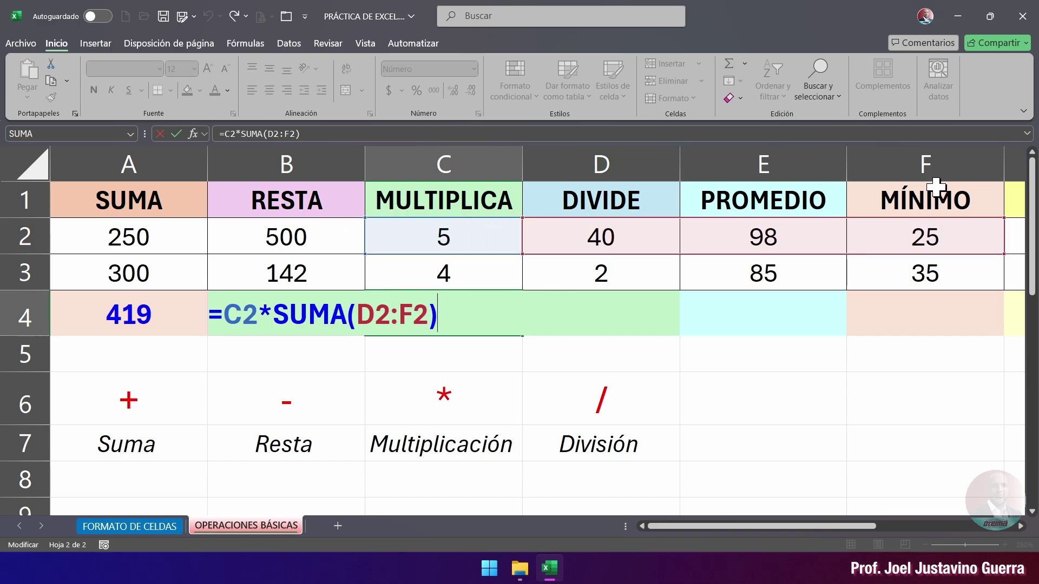
pyautogui.press('Return')
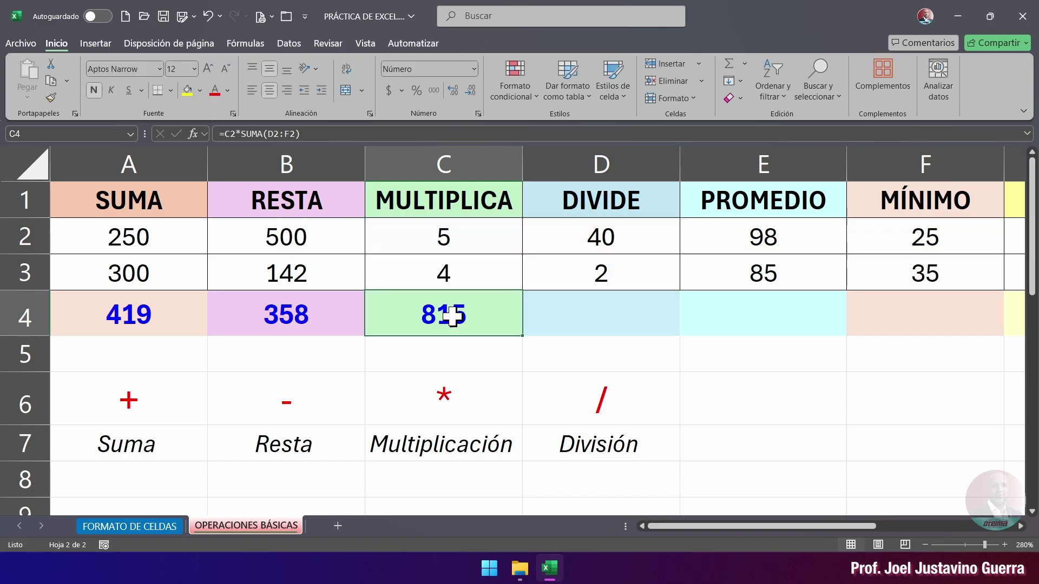
pyautogui.click(449, 319)
pyautogui.press('Delete')
# Step: Enter =C3*(D2-F3) in cell C4 to multiply C3 by the difference between D2 and F3
pyautogui.write('-')
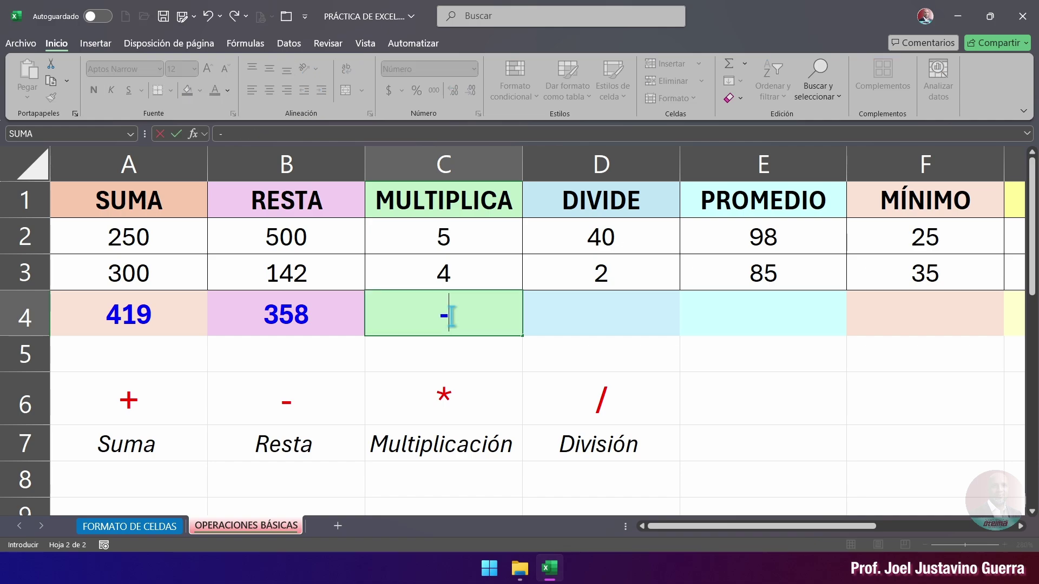
pyautogui.press('BackSpace')
pyautogui.write('=')
pyautogui.click(443, 272)
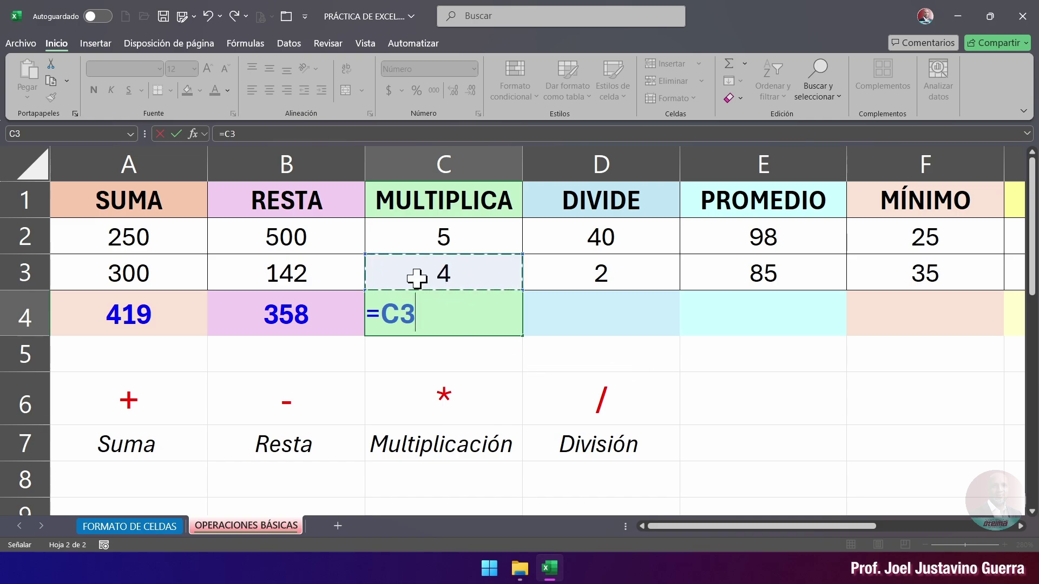
pyautogui.write('*')
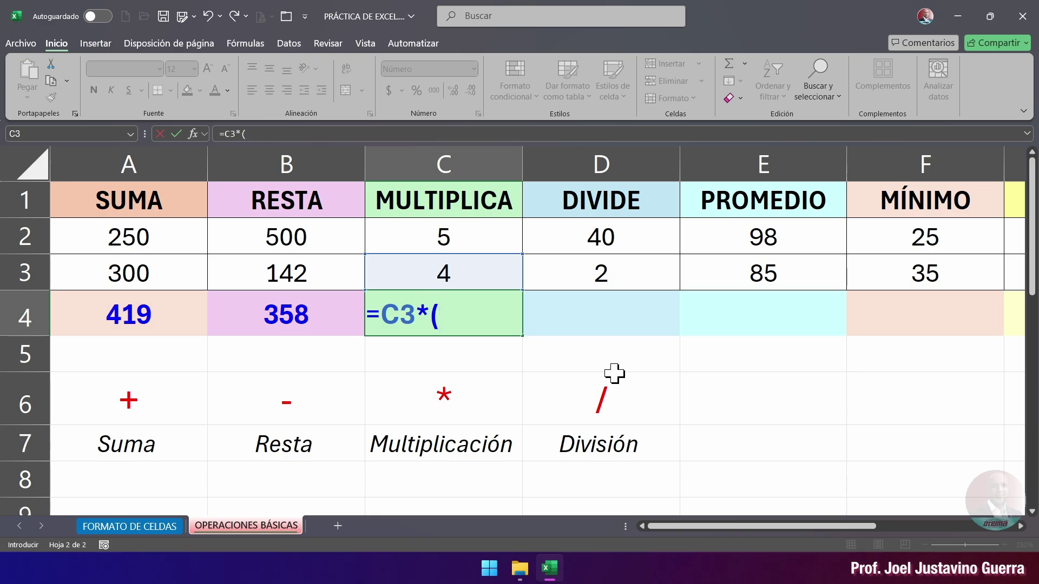
pyautogui.click(609, 245)
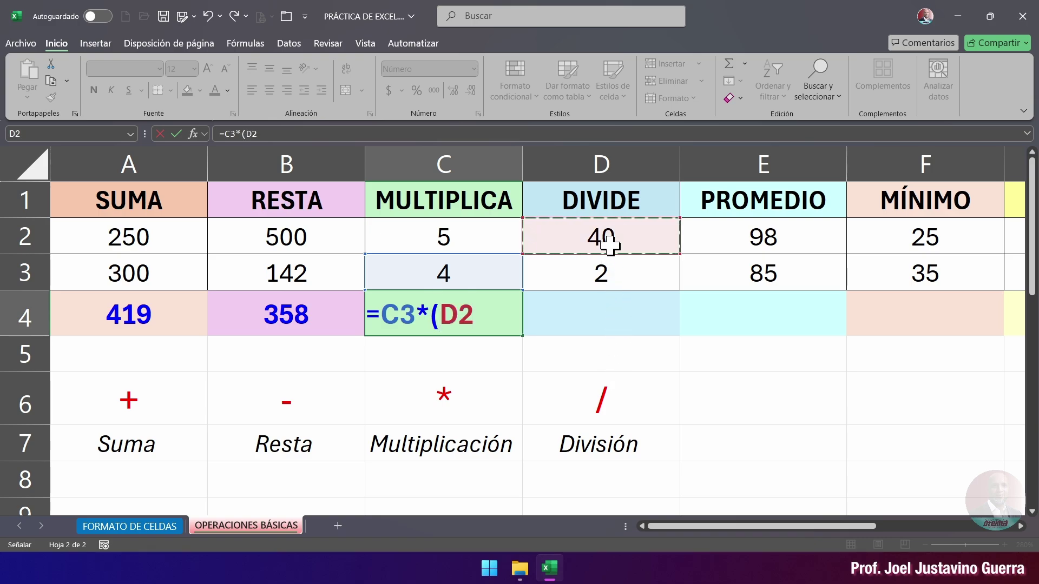
pyautogui.write('-')
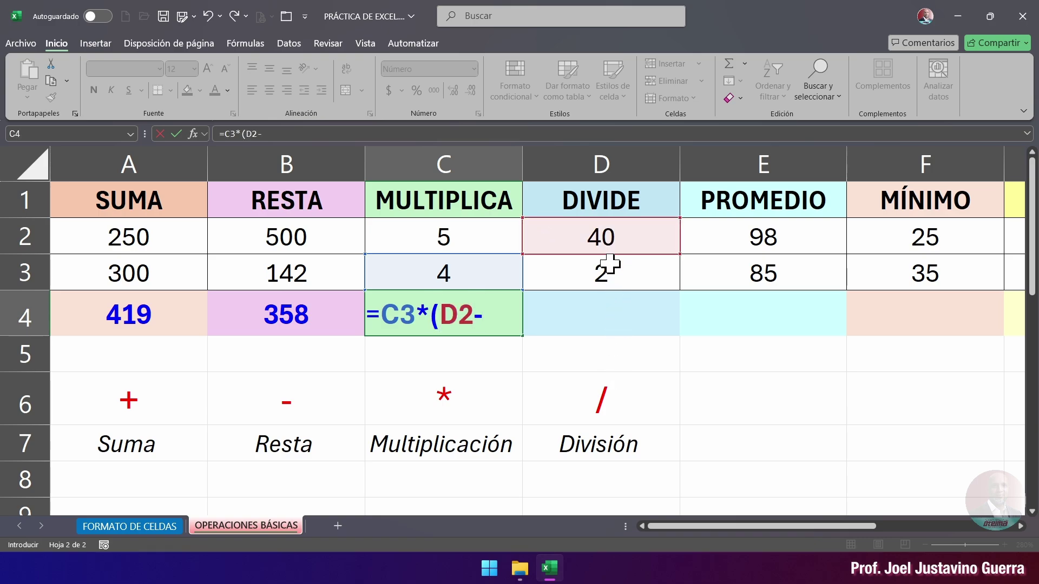
pyautogui.click(866, 279)
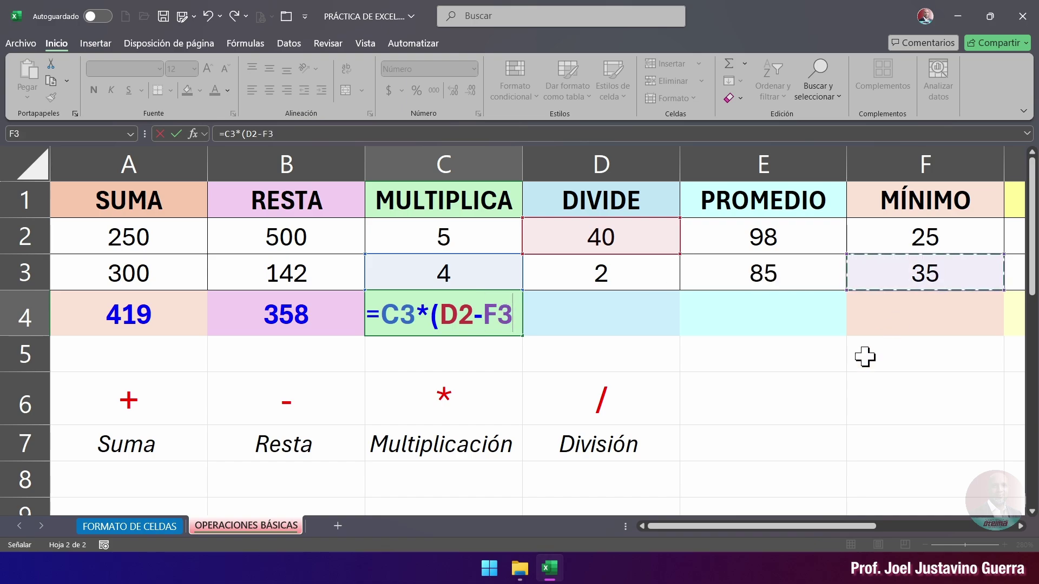
pyautogui.write(')')
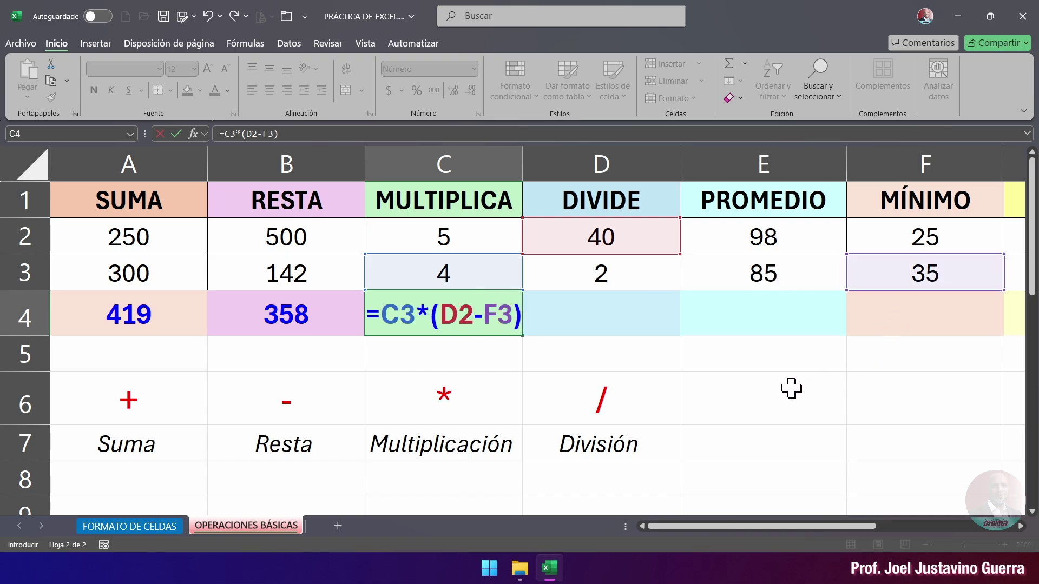
pyautogui.press('Return')
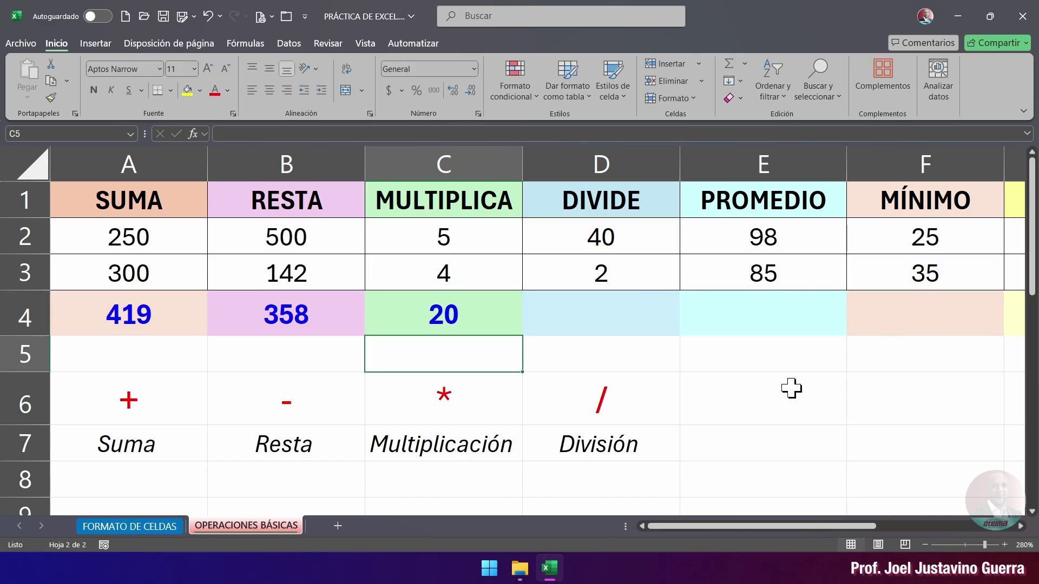
# Step: Examine the parenthesised multiplication formula in C4 and its referenced cells, and revisit the formulas in A4 and B4
pyautogui.click(465, 315)
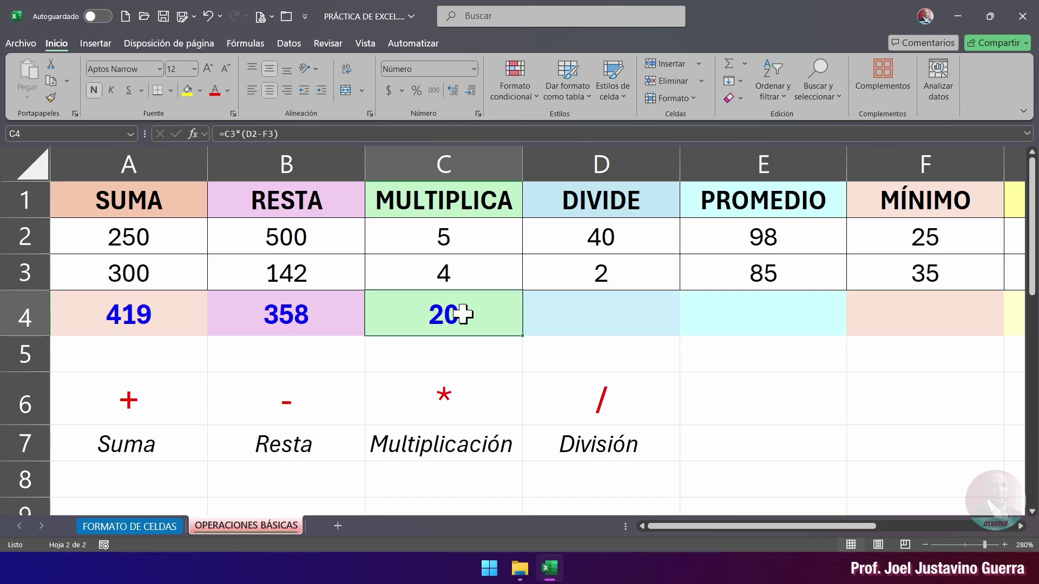
pyautogui.click(416, 130)
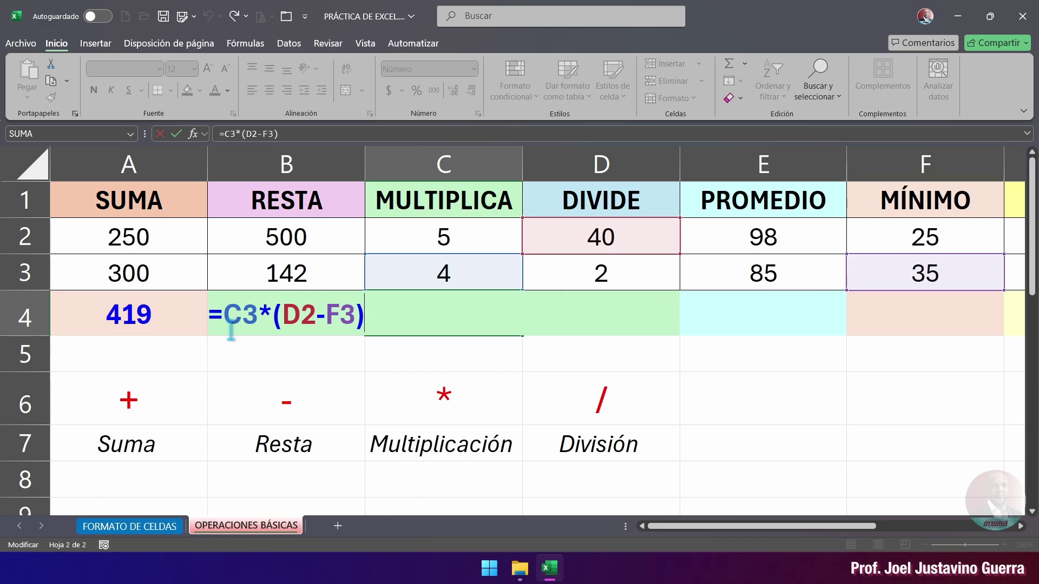
pyautogui.press('Return')
pyautogui.click(464, 313)
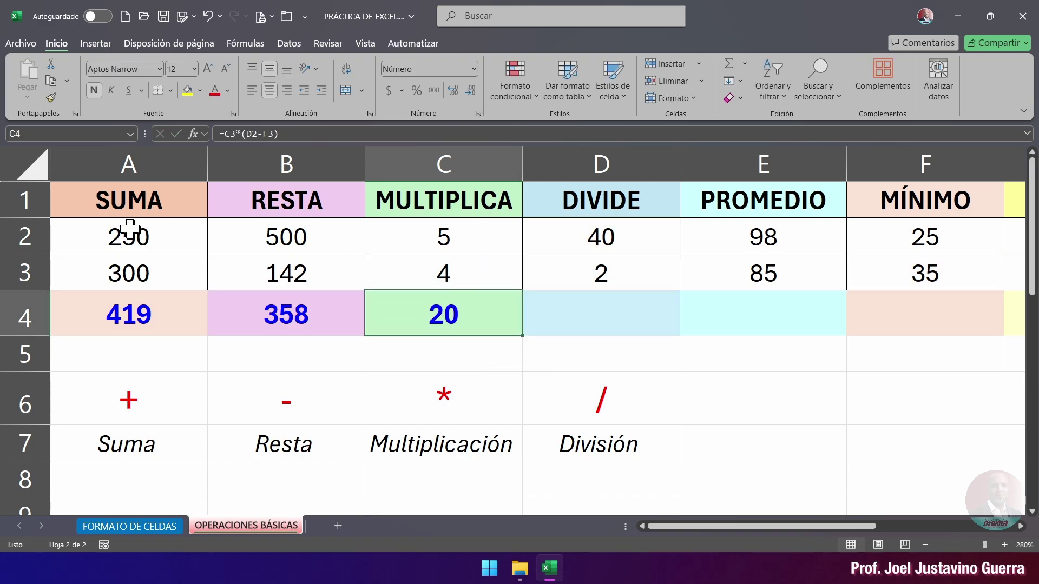
pyautogui.click(146, 317)
pyautogui.click(299, 318)
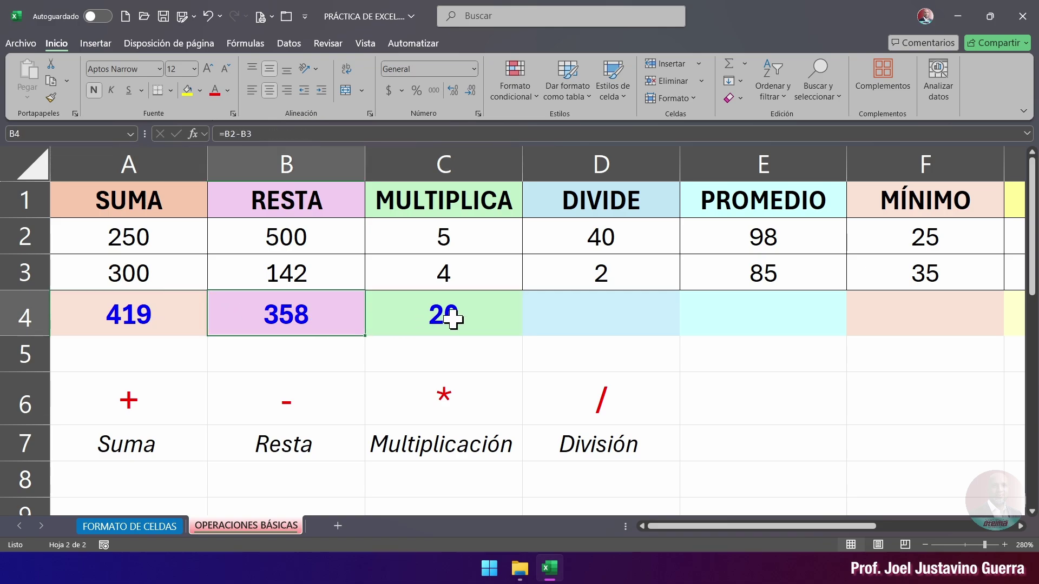
pyautogui.click(452, 319)
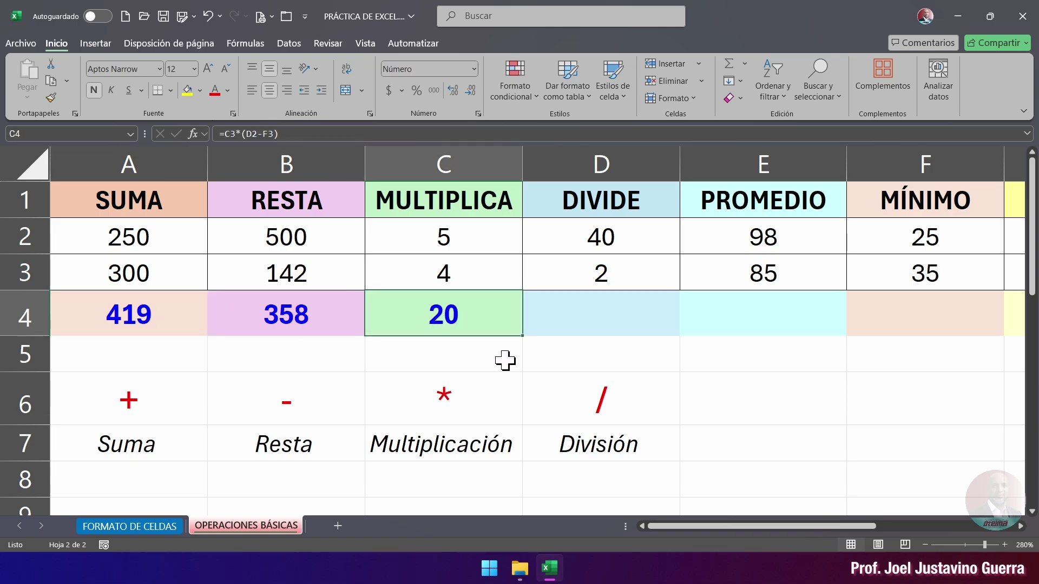
pyautogui.doubleClick(459, 329)
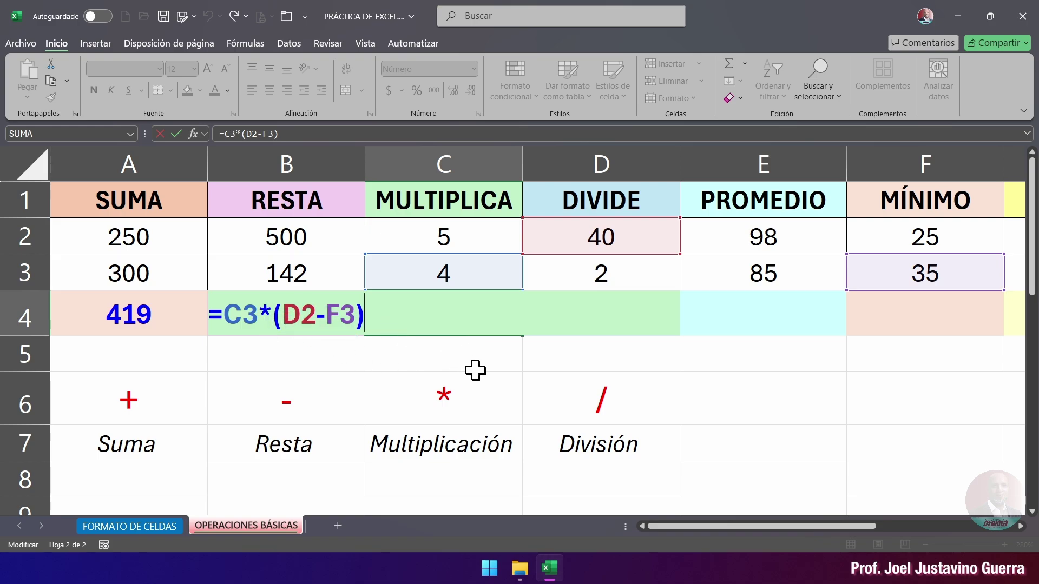
pyautogui.press('Escape')
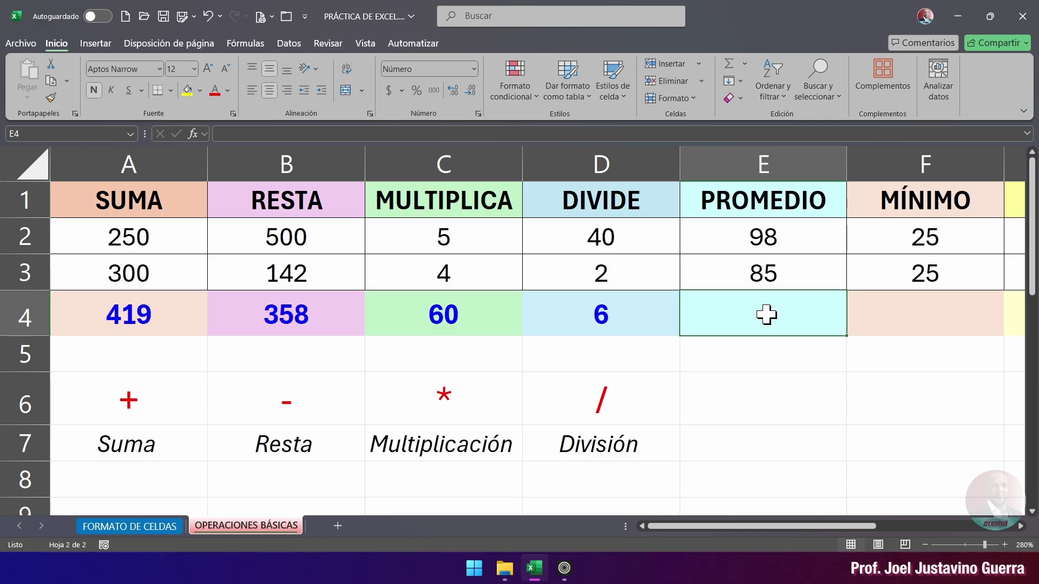
# Step: Enter =PROMEDIO(E2:E3) in cell E4 to average the two values above it
pyautogui.click(753, 241)
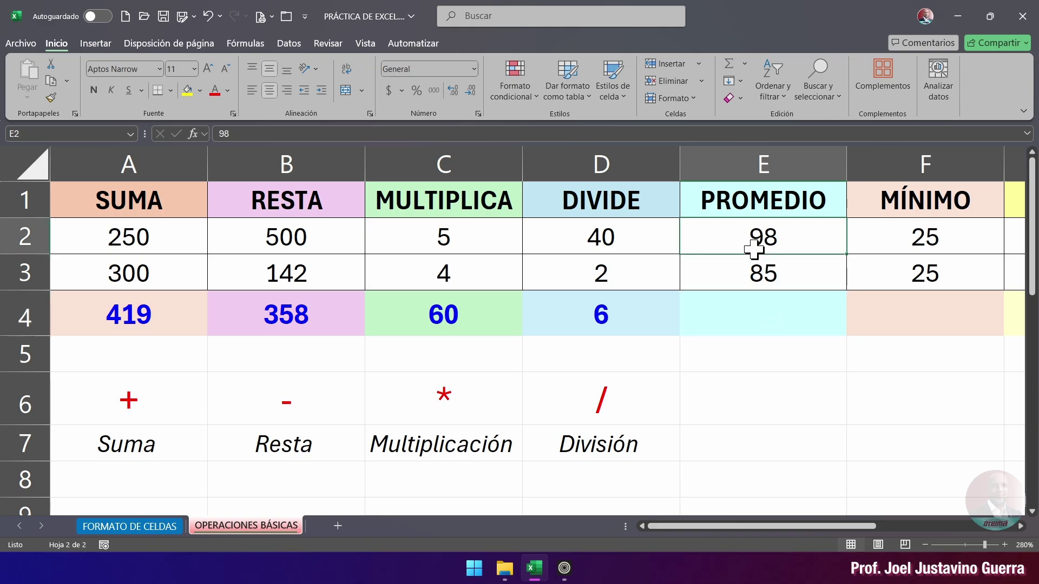
pyautogui.click(762, 269)
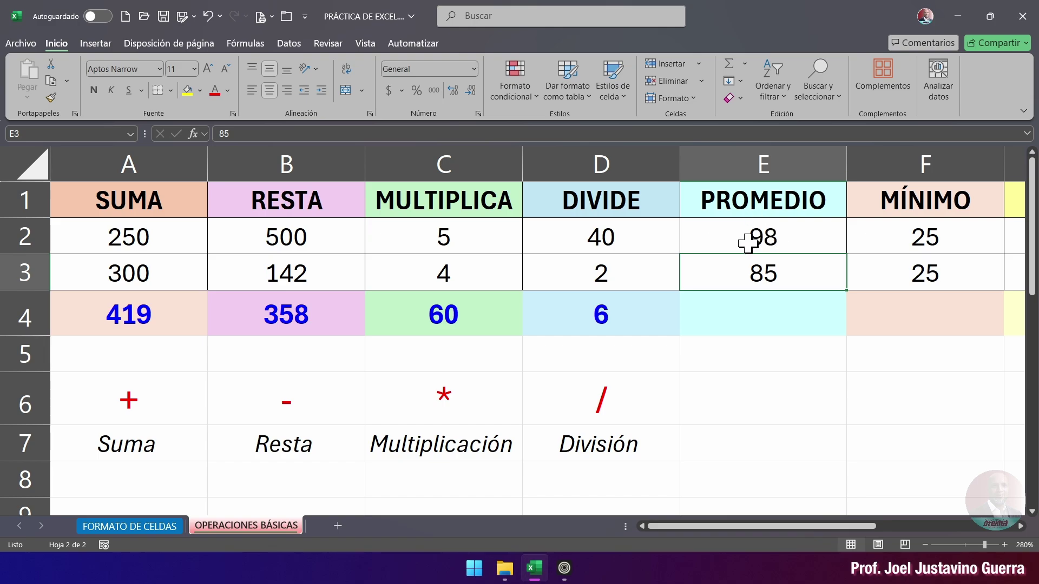
pyautogui.click(768, 238)
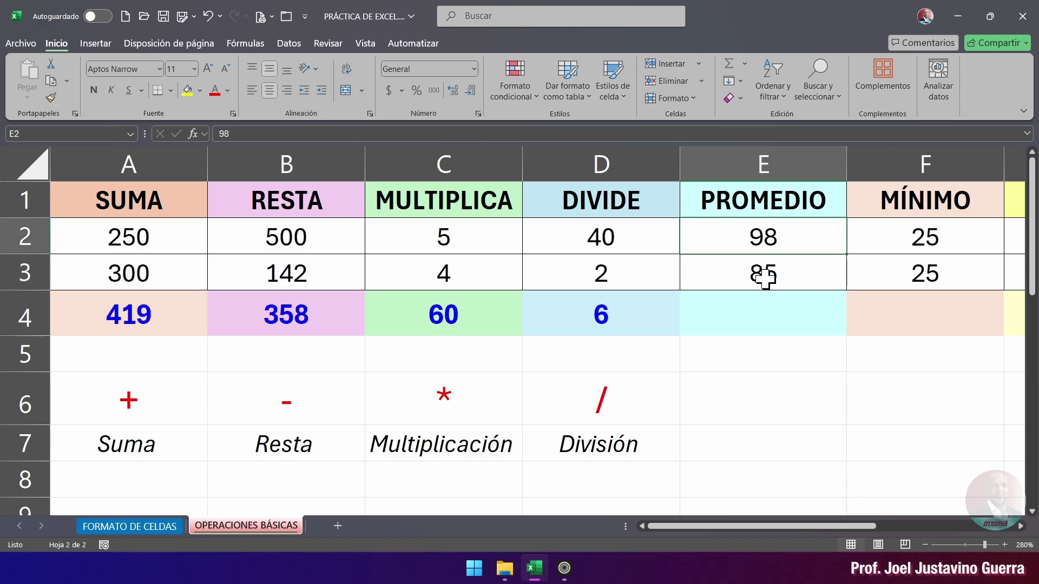
pyautogui.click(762, 311)
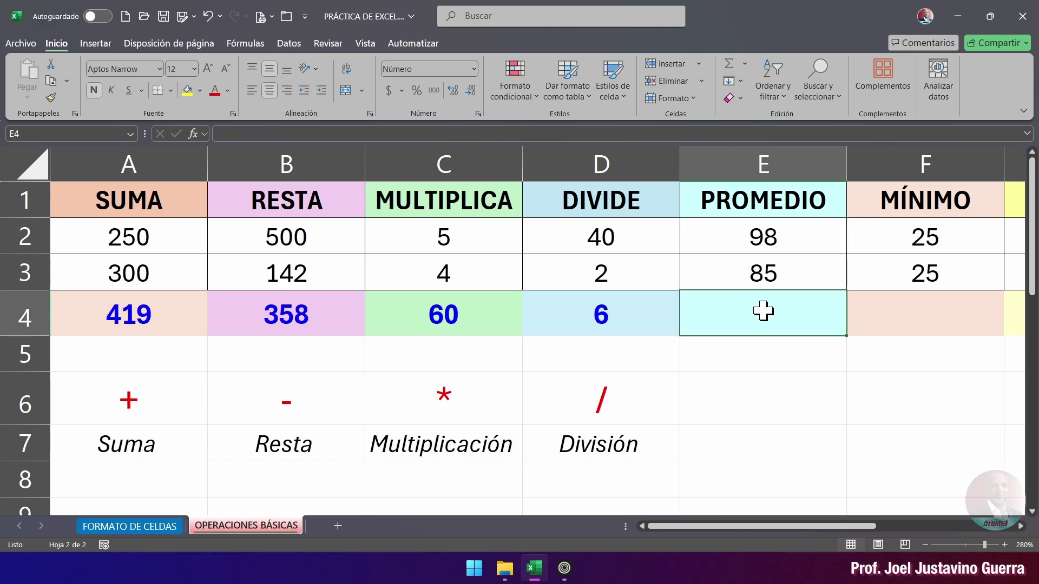
pyautogui.write('=')
pyautogui.press('capslock')
pyautogui.write('PROME')
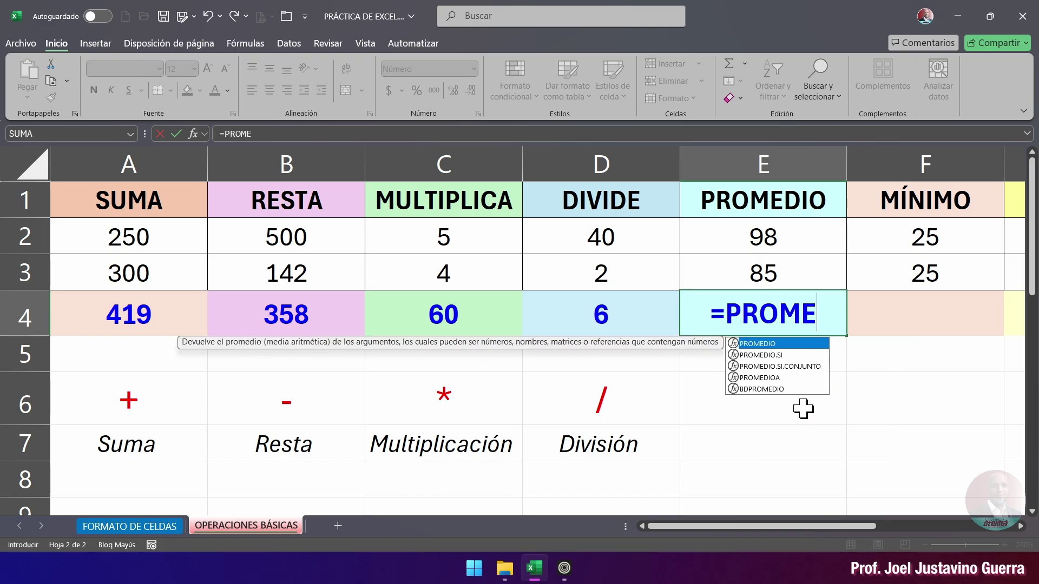
pyautogui.press('Tab')
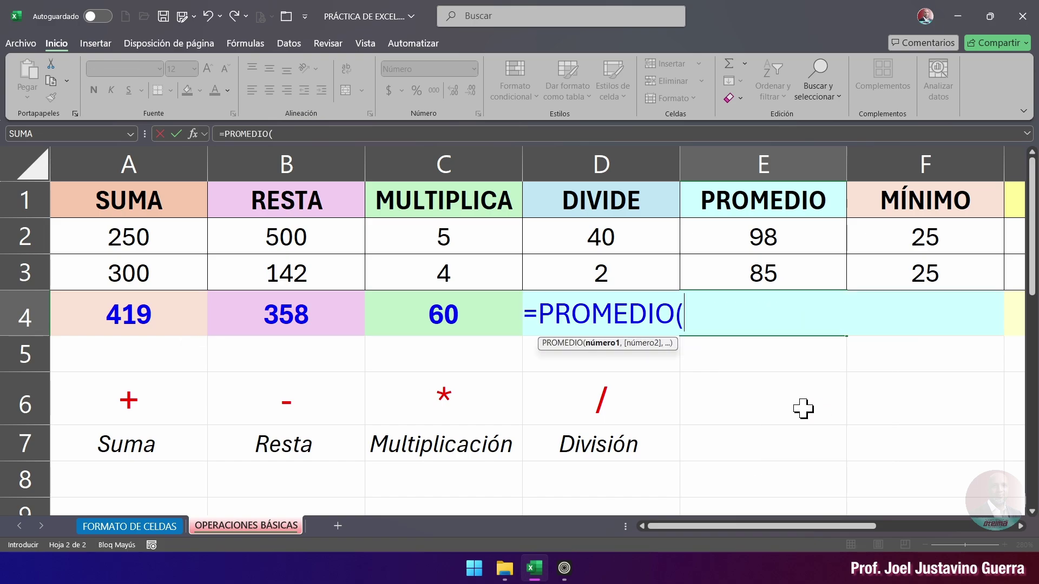
pyautogui.moveTo(768, 238); pyautogui.dragTo(763, 263)
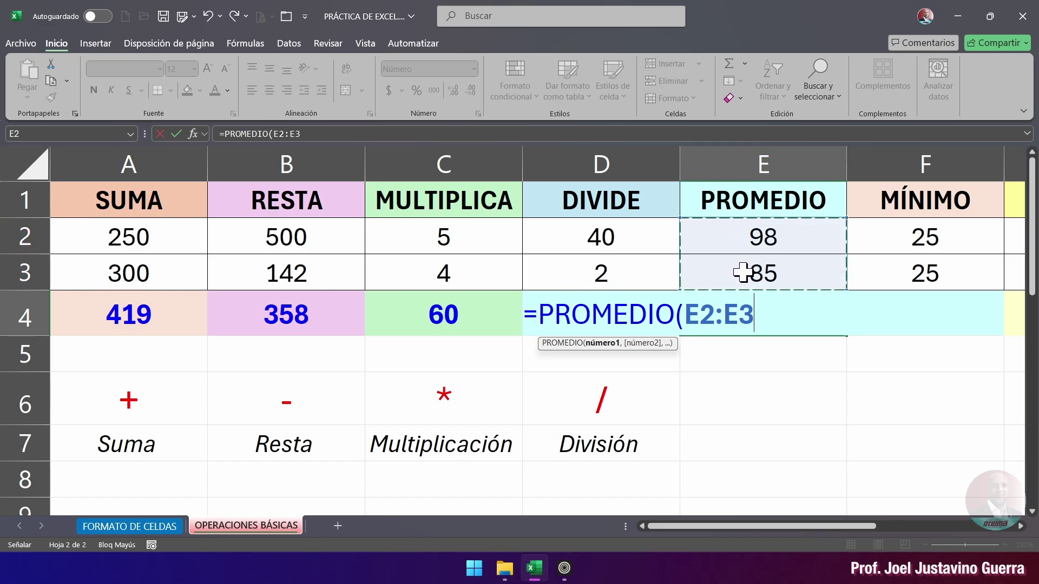
pyautogui.write(')')
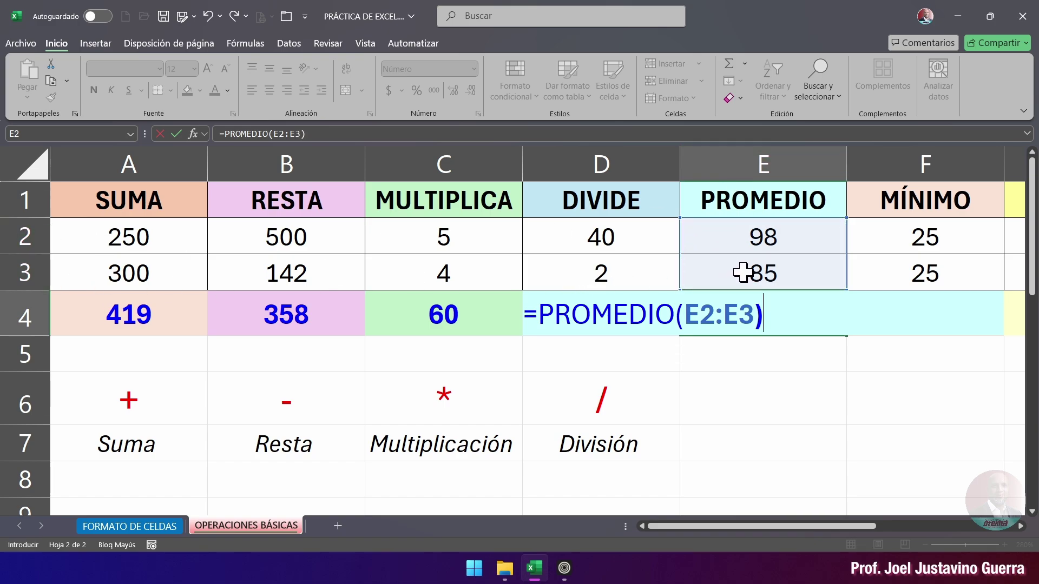
pyautogui.press('Return')
# Step: Clear cell E4 and enter =PROMEDIO(A2:F2) there to average the row 2 values from A through F
pyautogui.click(771, 316)
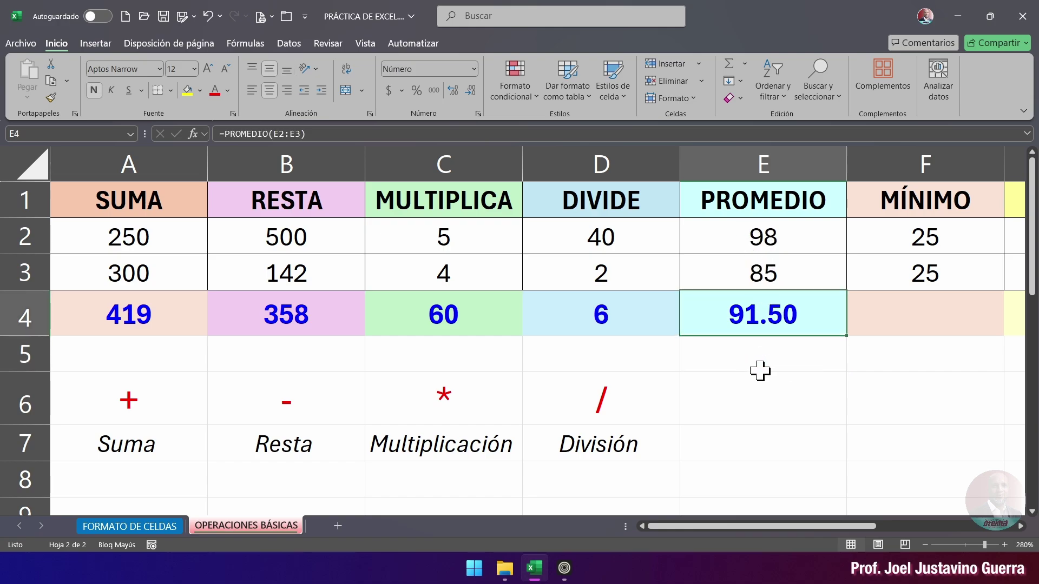
pyautogui.press('Delete')
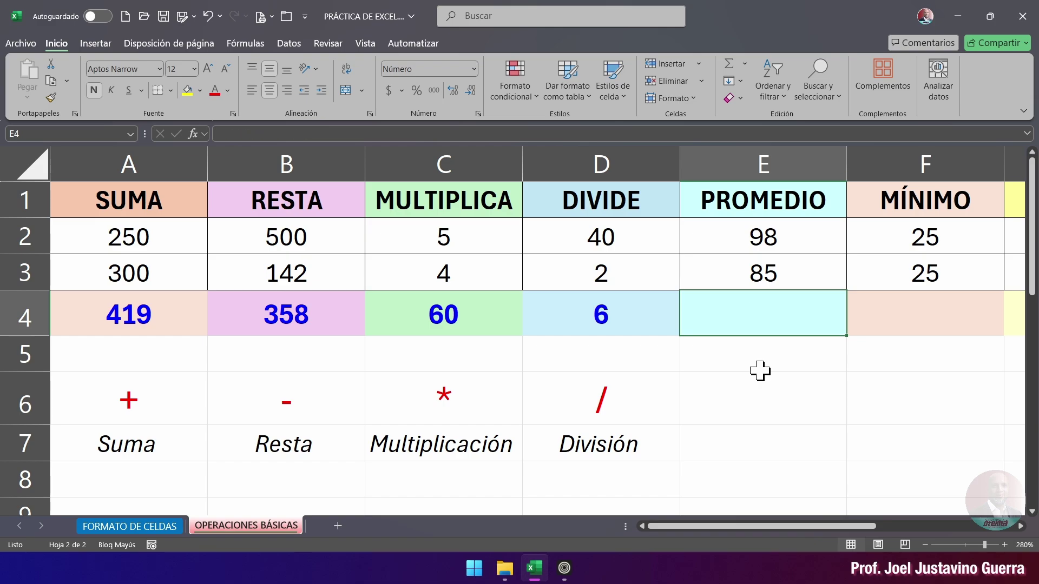
pyautogui.write('=')
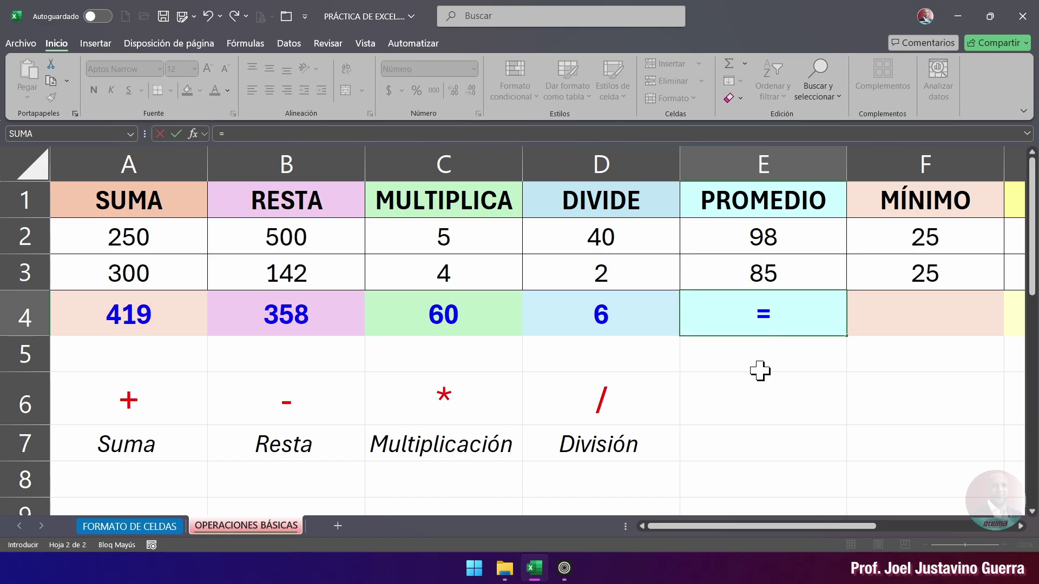
pyautogui.write('PROMEDIO(')
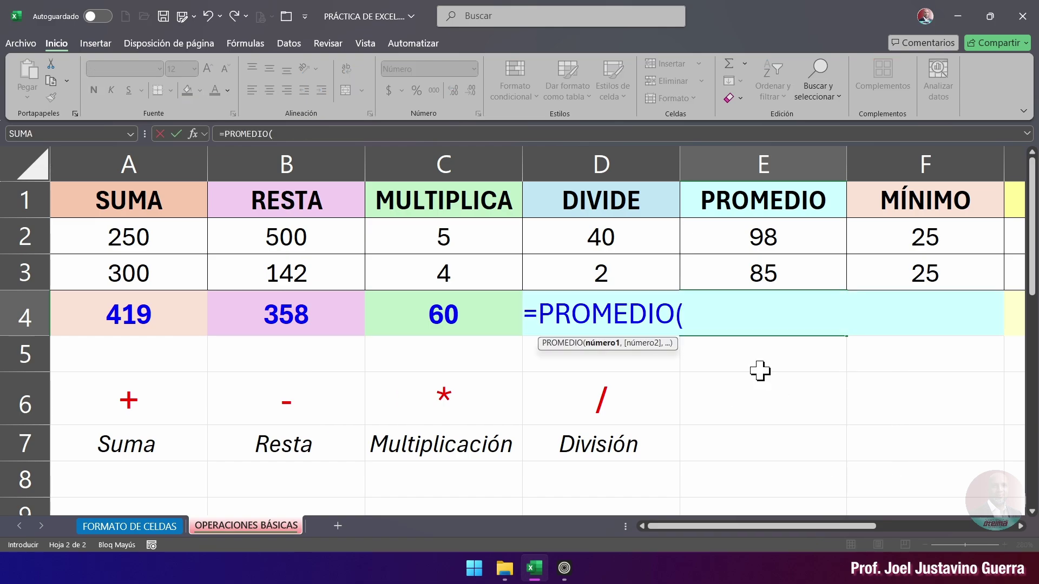
pyautogui.moveTo(135, 238); pyautogui.dragTo(894, 250)
pyautogui.write(')')
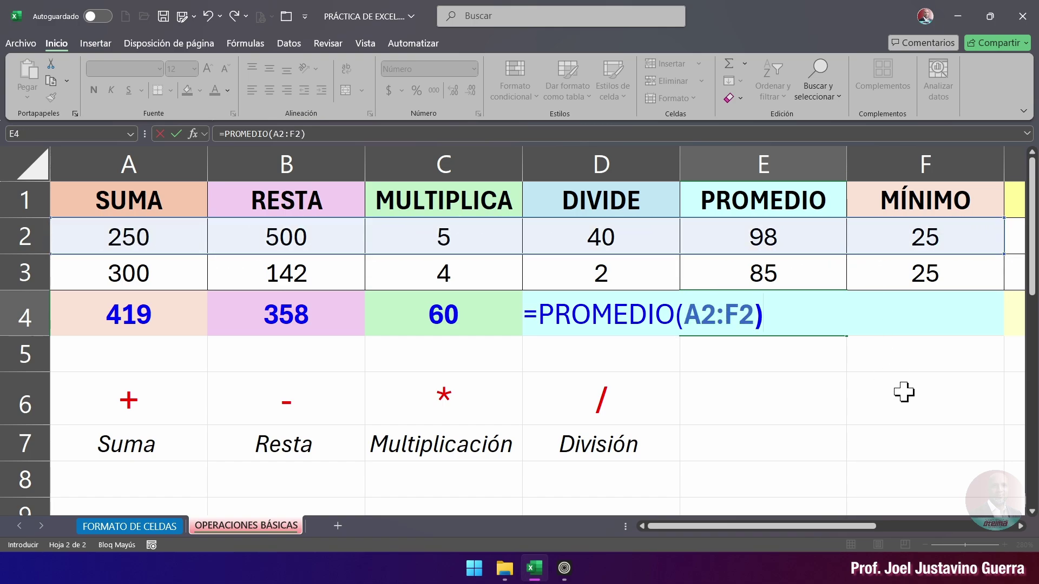
pyautogui.press('Return')
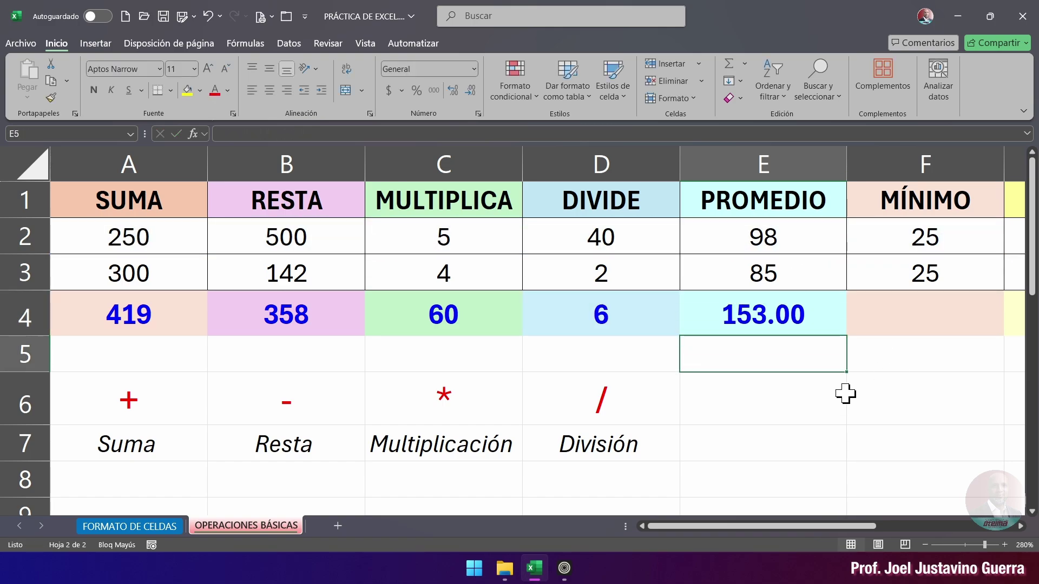
# Step: Replace the E4 formula with =PROMEDIO(A2,C2,E2) to average only the separate cells A2, C2 and E2
pyautogui.click(760, 326)
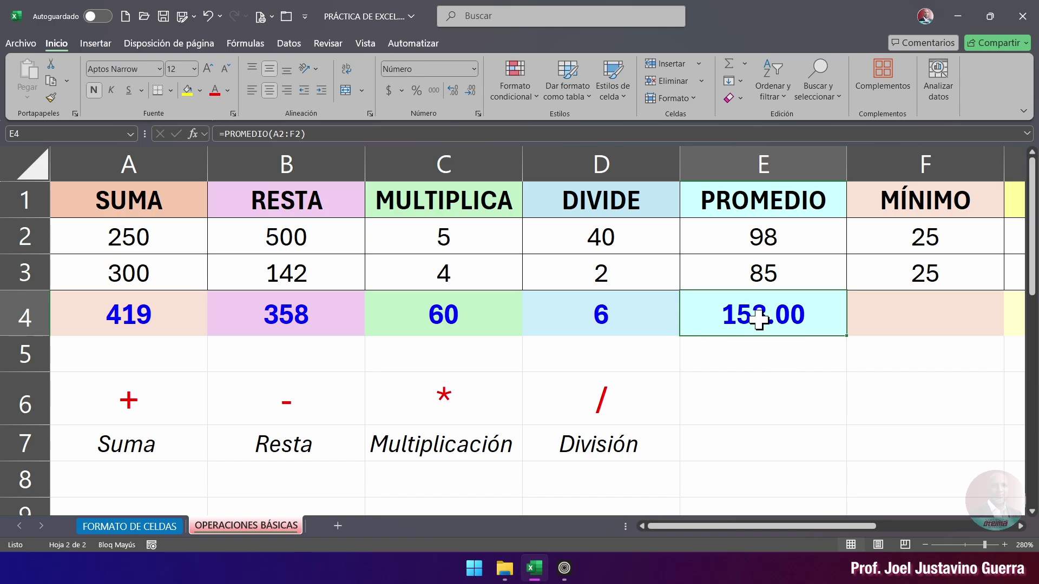
pyautogui.press('Delete')
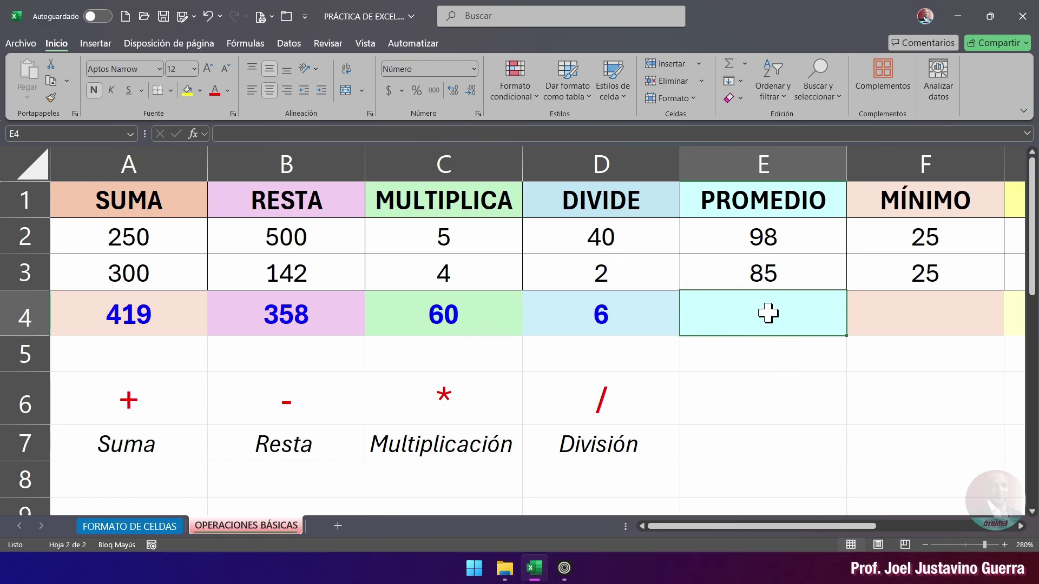
pyautogui.write('=PROME')
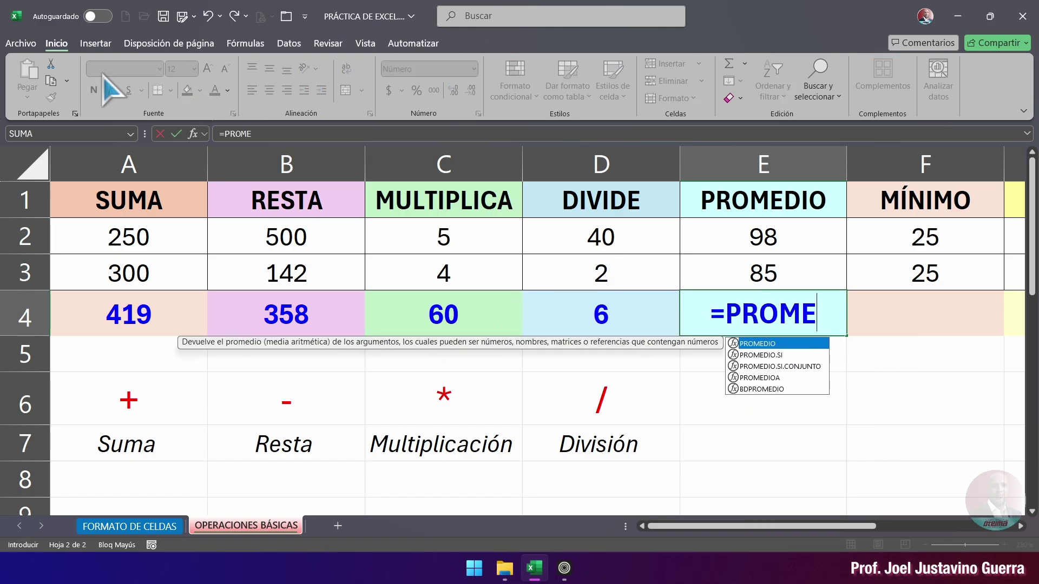
pyautogui.press('Tab')
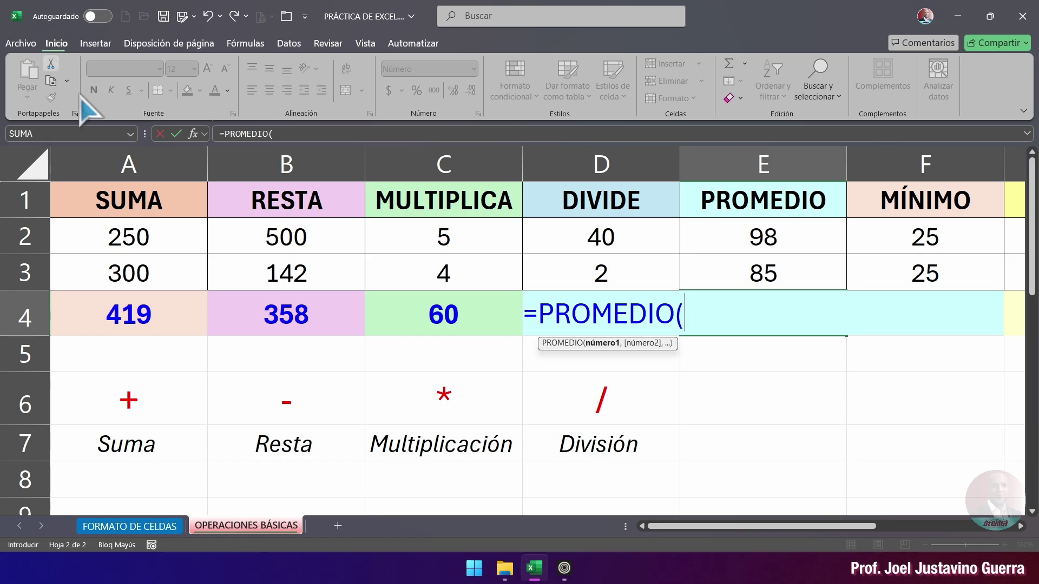
pyautogui.click(158, 238)
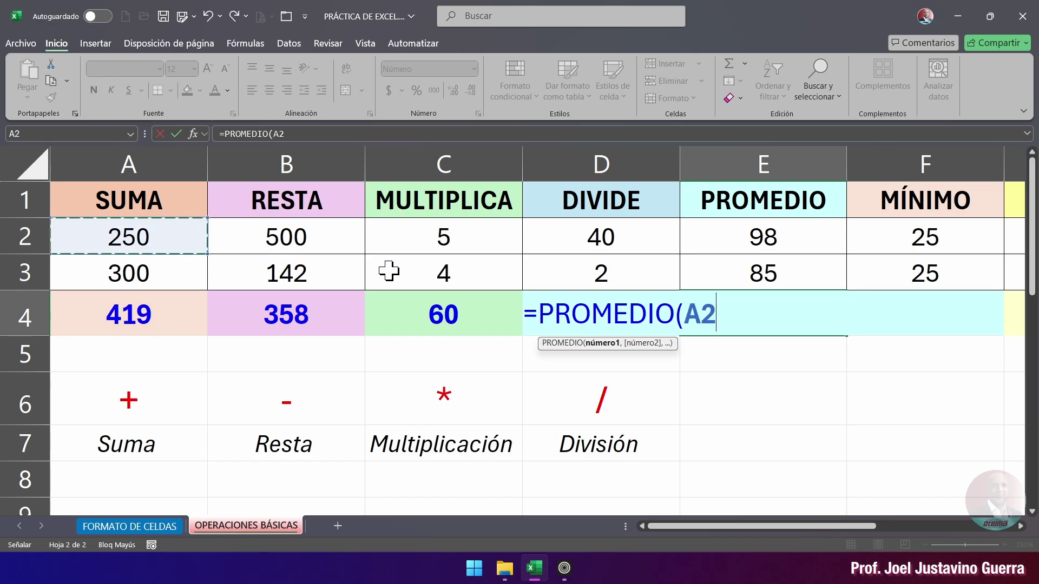
pyautogui.write(',')
pyautogui.click(448, 238)
pyautogui.write(',')
pyautogui.click(756, 237)
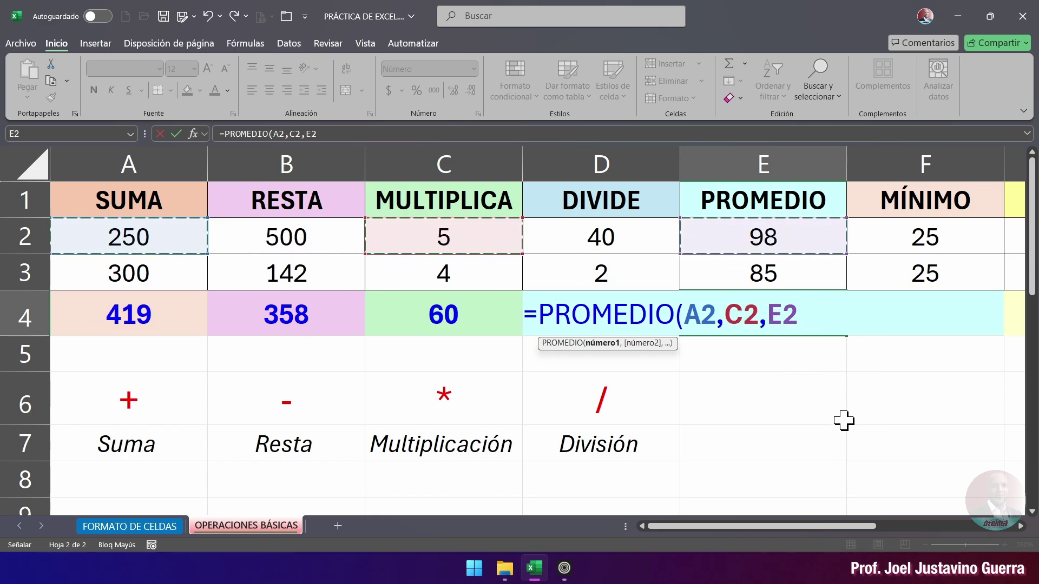
pyautogui.write(')')
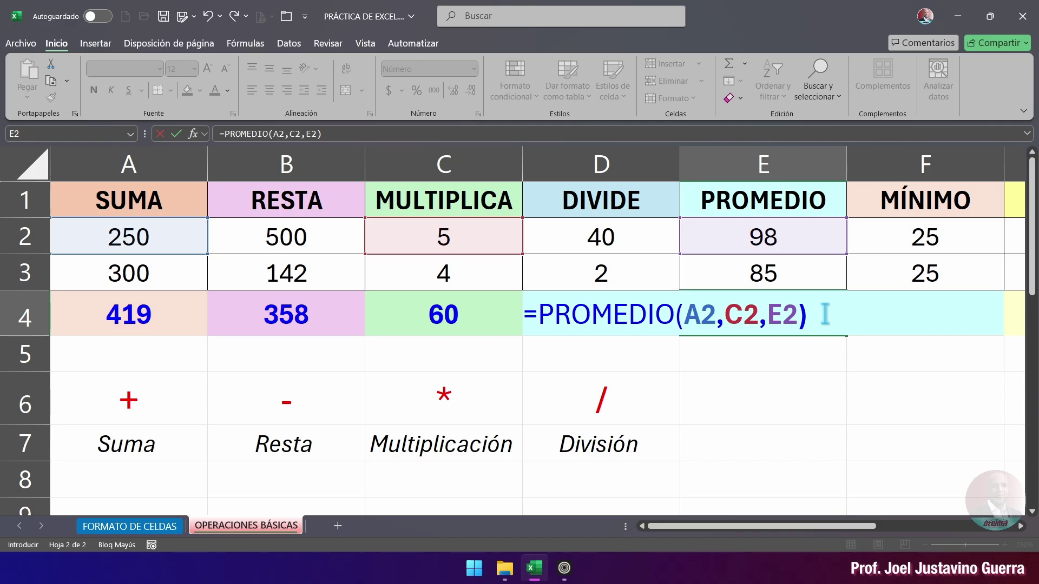
pyautogui.press('Return')
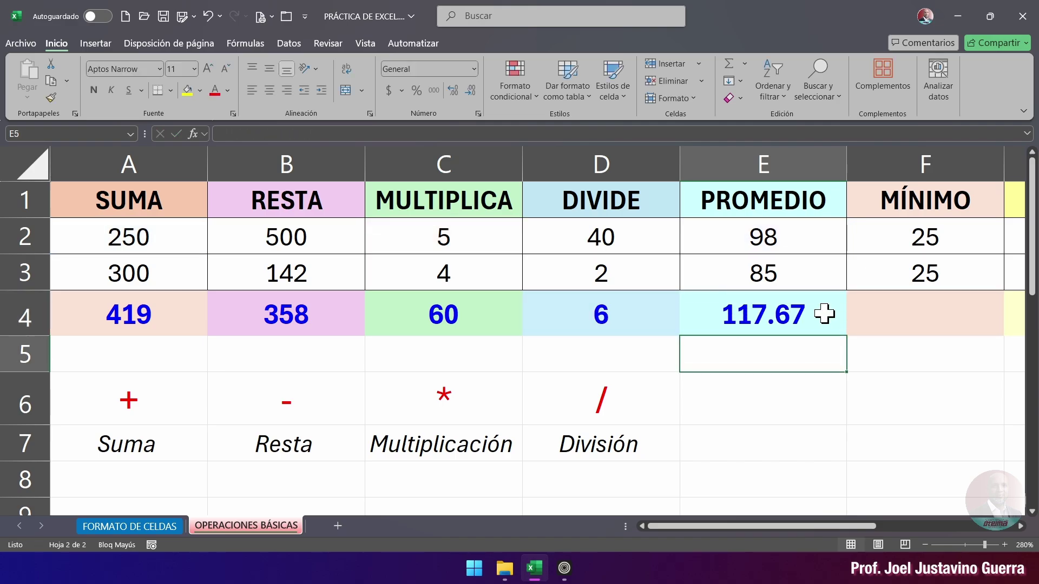
pyautogui.click(758, 317)
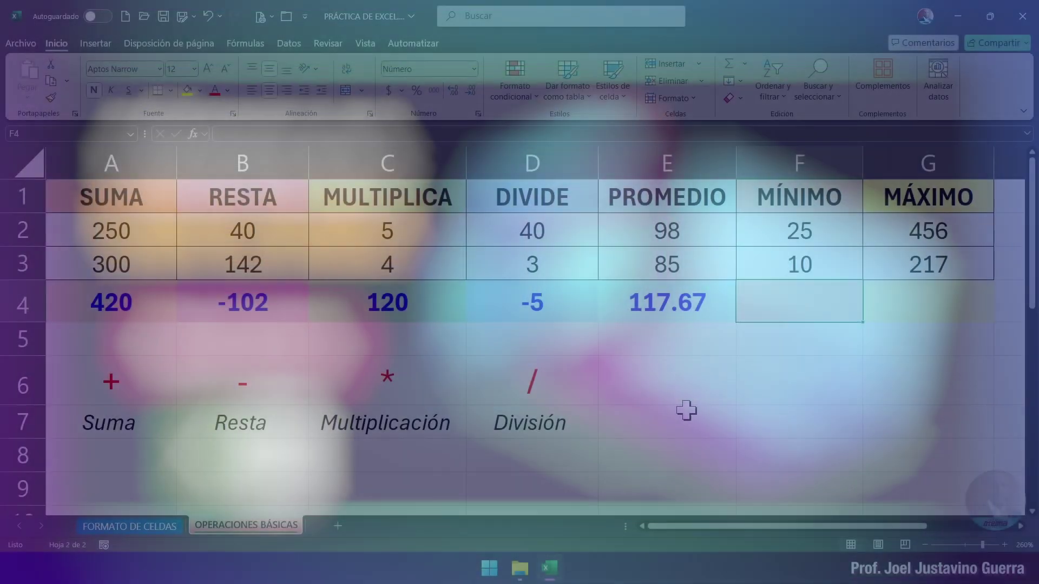
pyautogui.click(750, 319)
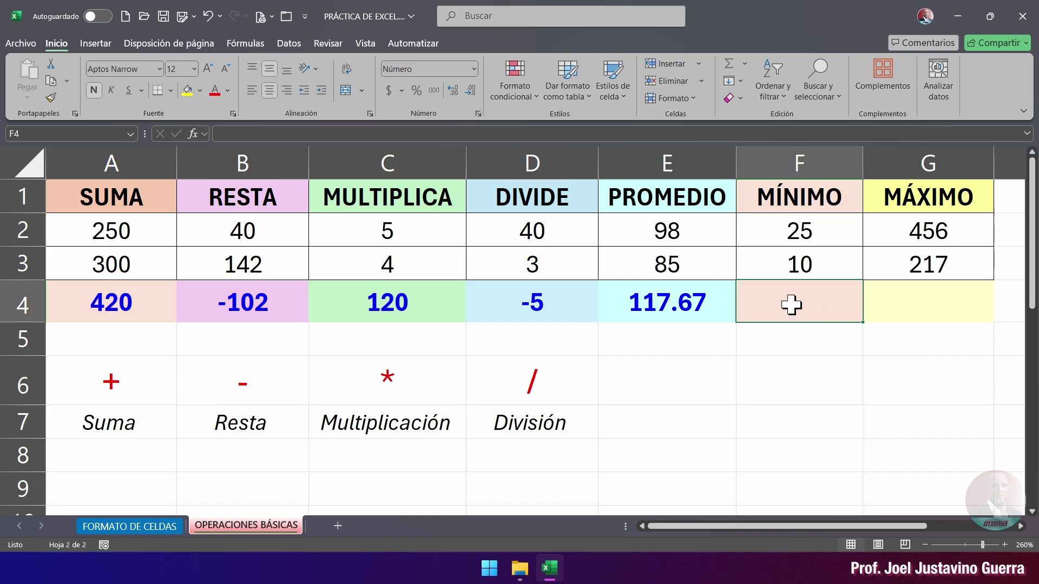
pyautogui.write('=')
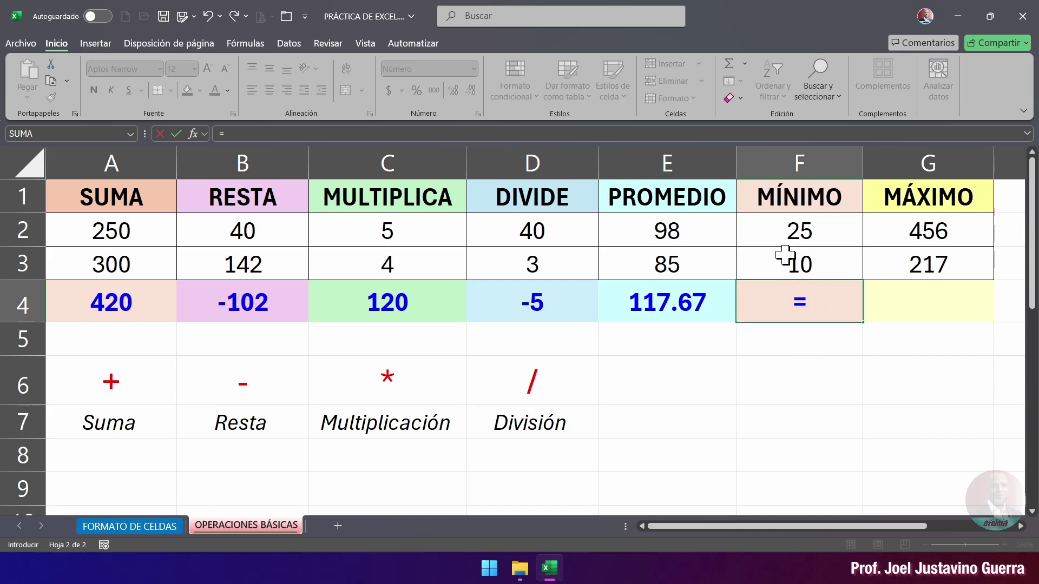
pyautogui.press('capslock')
pyautogui.write('MIN')
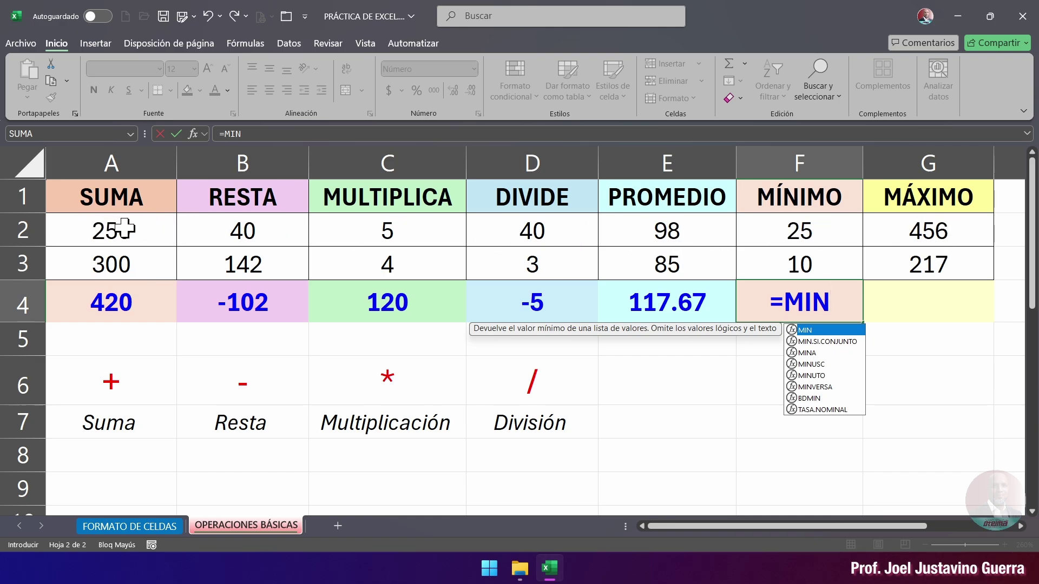
pyautogui.moveTo(118, 229); pyautogui.dragTo(903, 250)
pyautogui.click(801, 313)
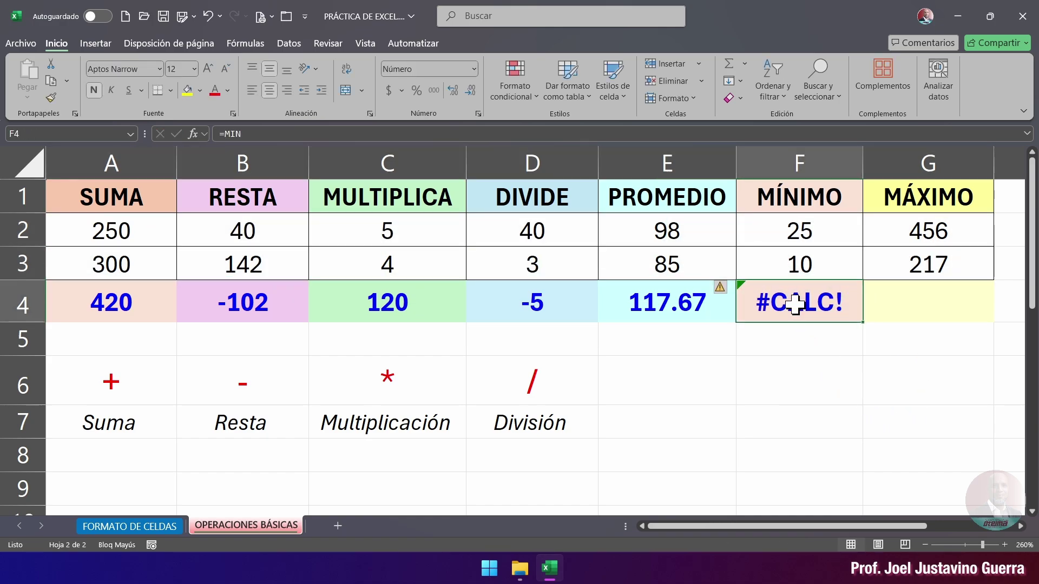
pyautogui.press('Delete')
# Step: Enter =MIN(A2:G3) in cell F4 to find the lowest value in rows 2 and 3, and check it against D3
pyautogui.write('=MINI')
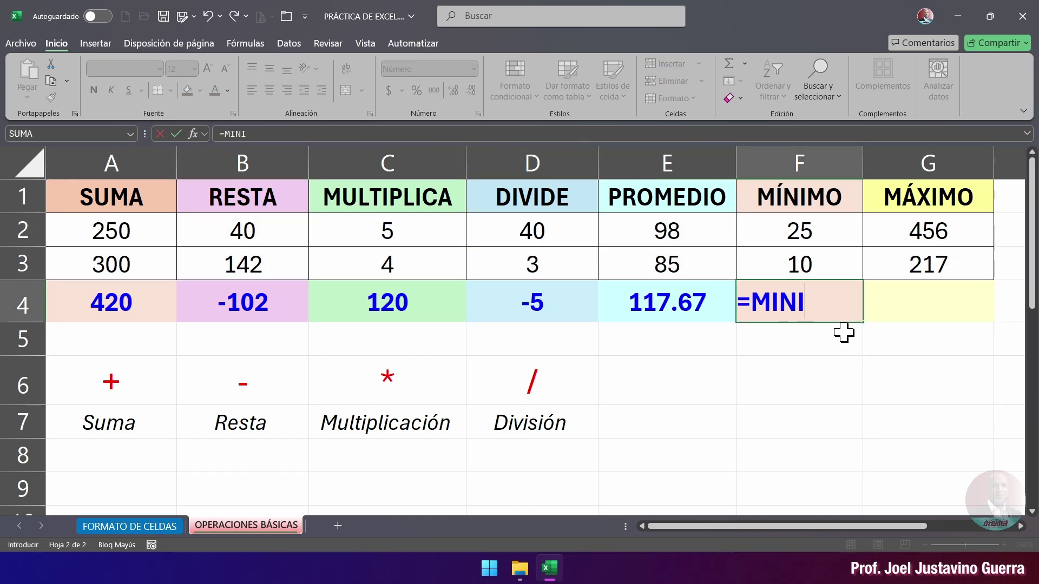
pyautogui.press('BackSpace')
pyautogui.write('(')
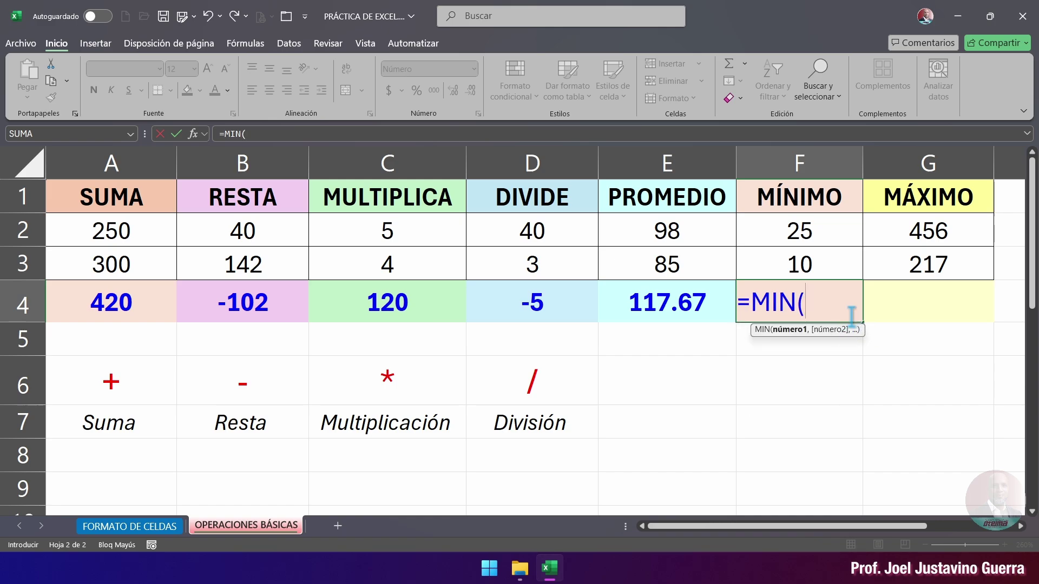
pyautogui.moveTo(144, 232); pyautogui.dragTo(921, 265)
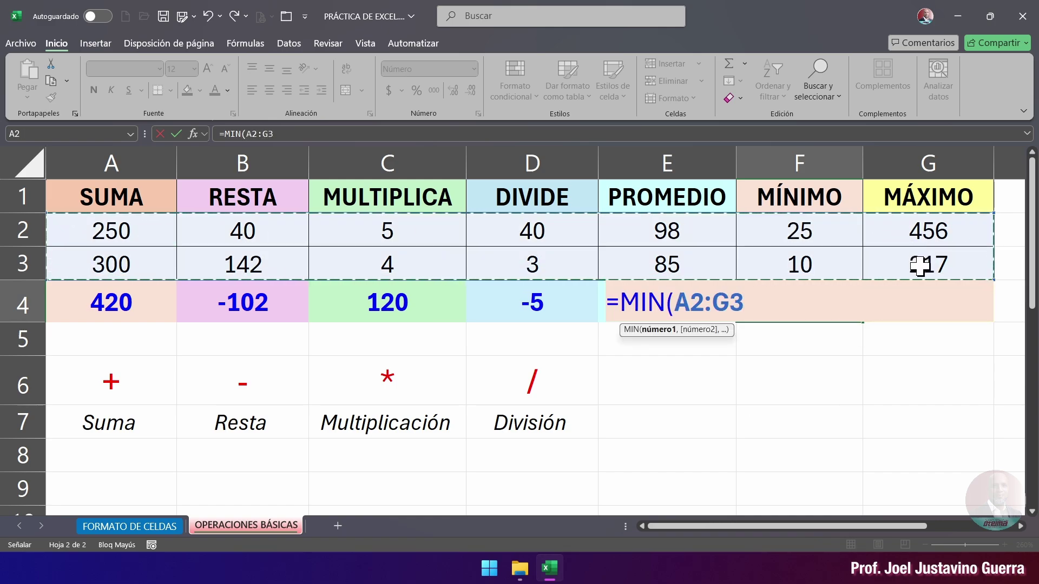
pyautogui.write(')')
pyautogui.press('Return')
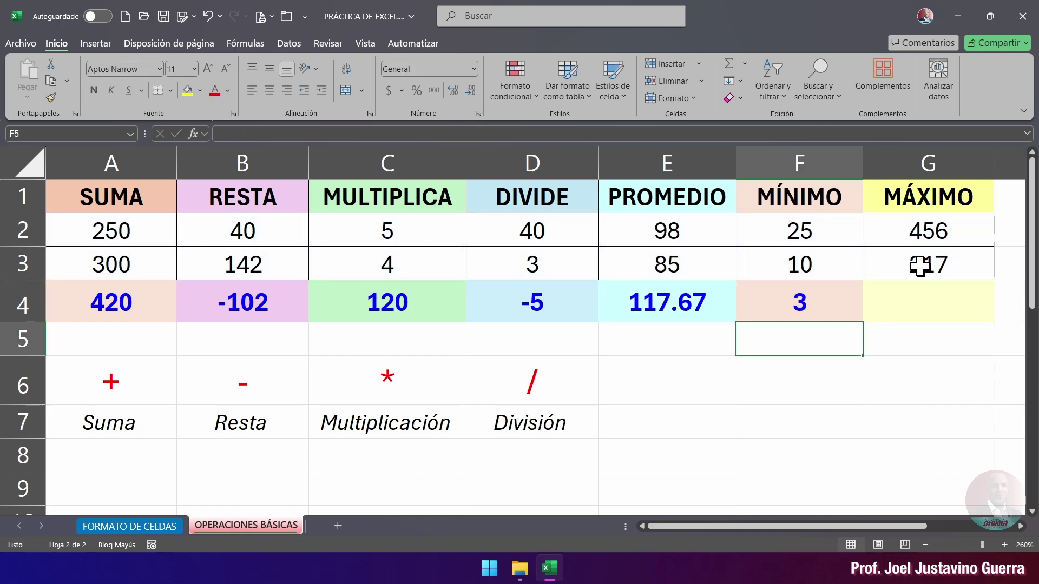
pyautogui.click(784, 307)
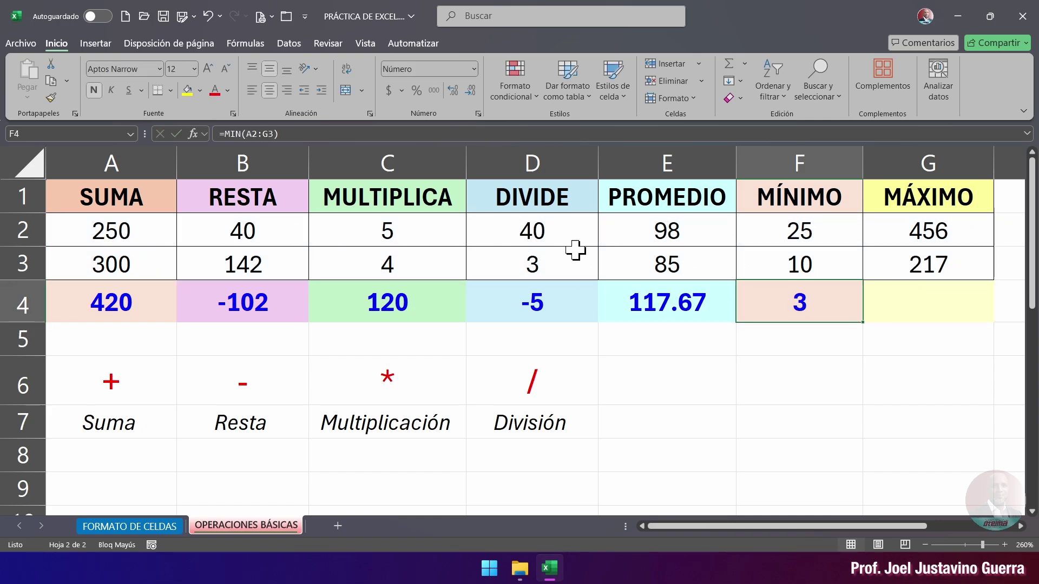
pyautogui.click(532, 263)
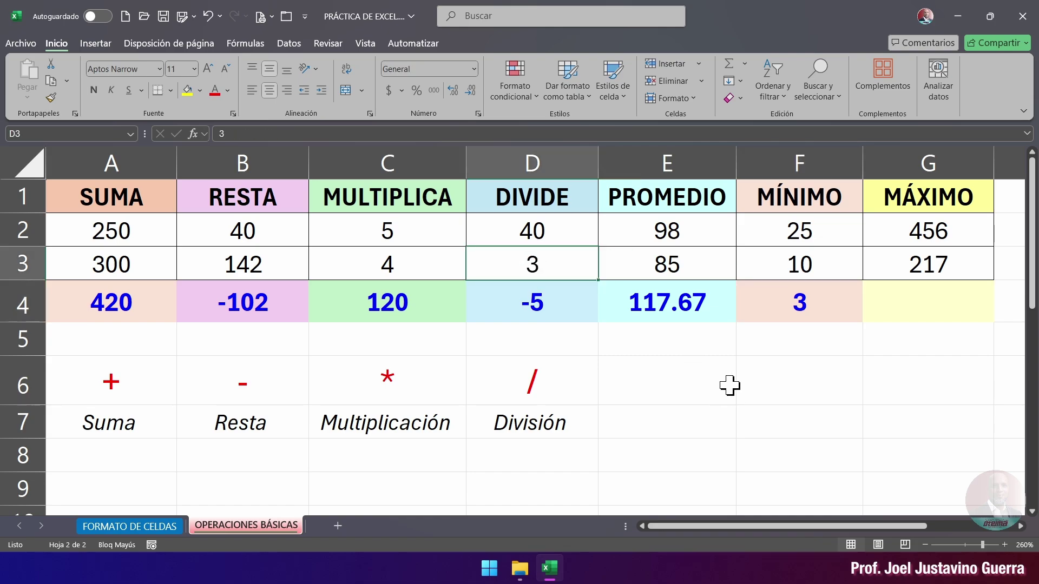
# Step: Change cell C2 to 1 and check that the F4 minimum formula follows the values in A2:G3
pyautogui.click(396, 233)
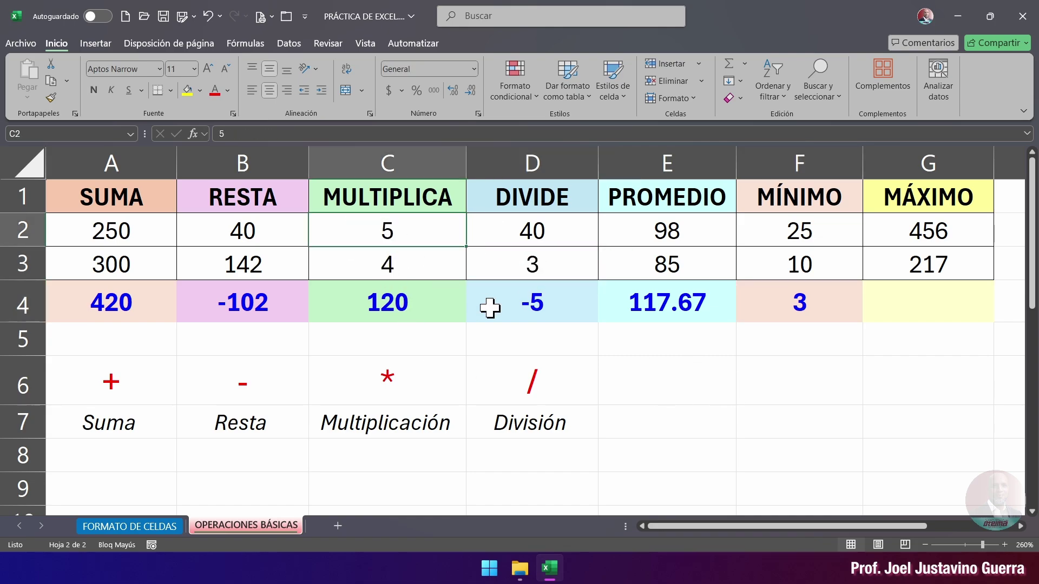
pyautogui.write('1')
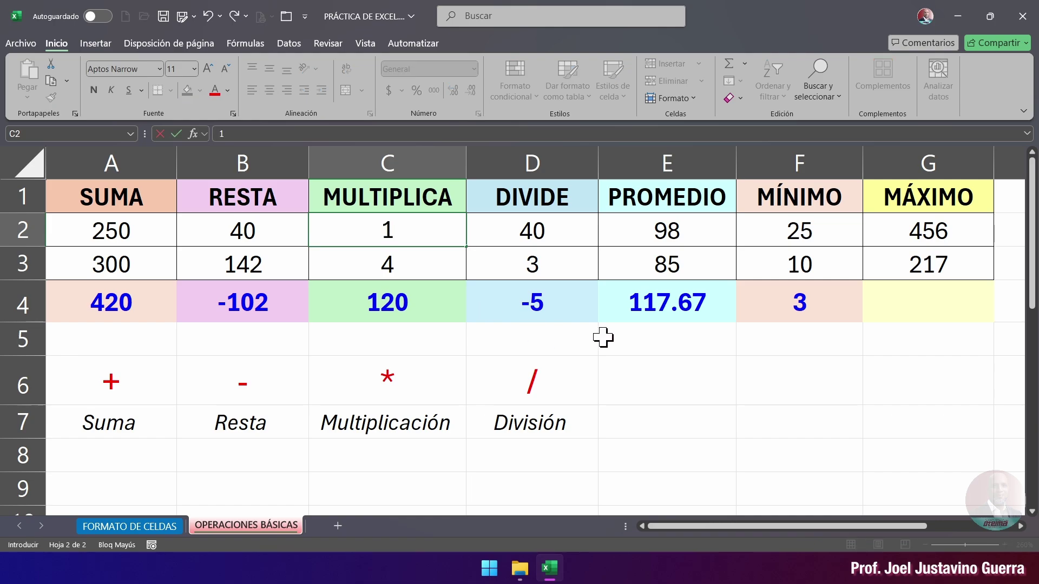
pyautogui.click(635, 371)
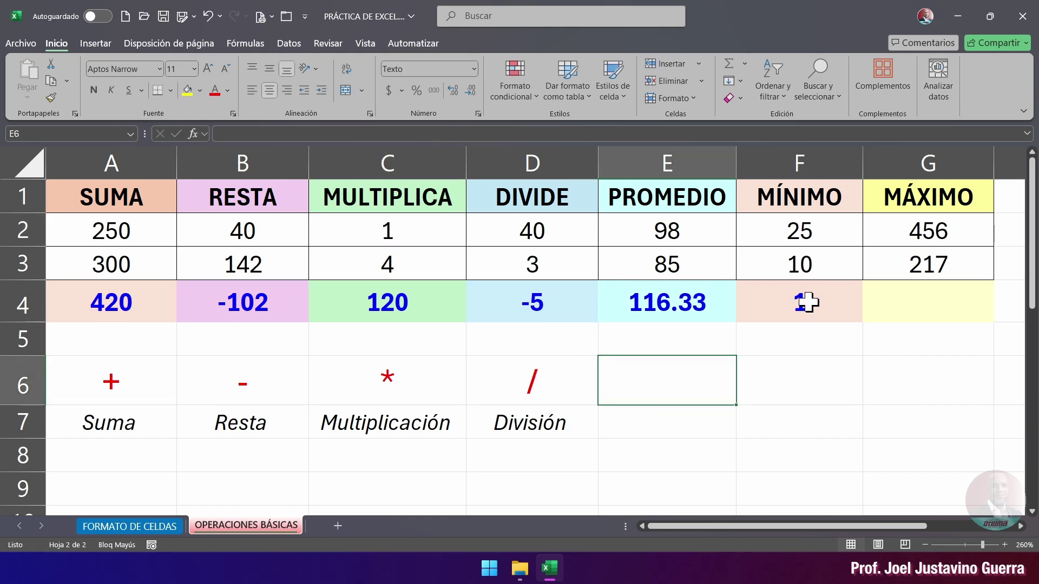
pyautogui.click(782, 309)
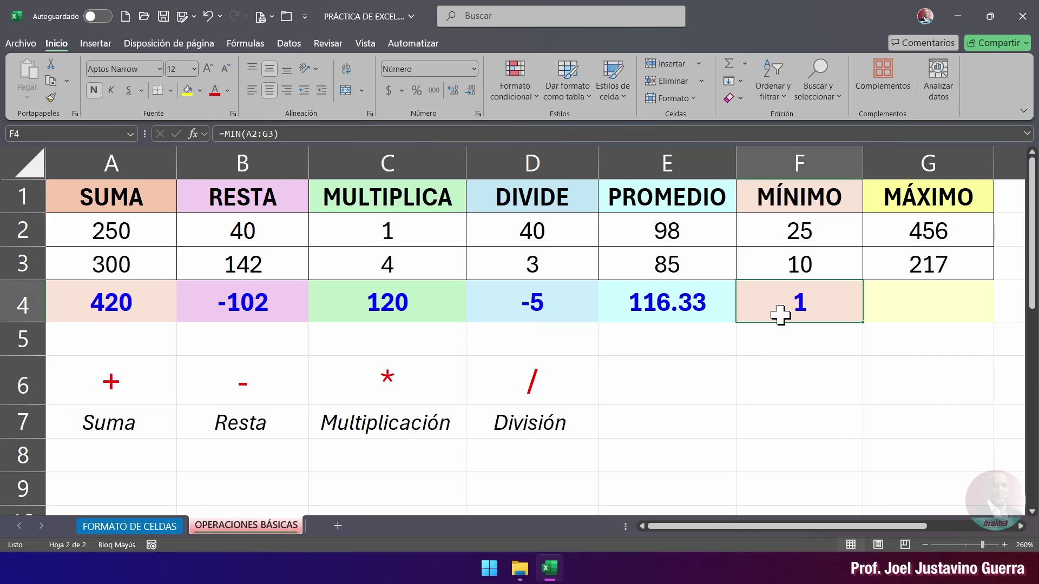
pyautogui.moveTo(111, 236); pyautogui.dragTo(869, 258)
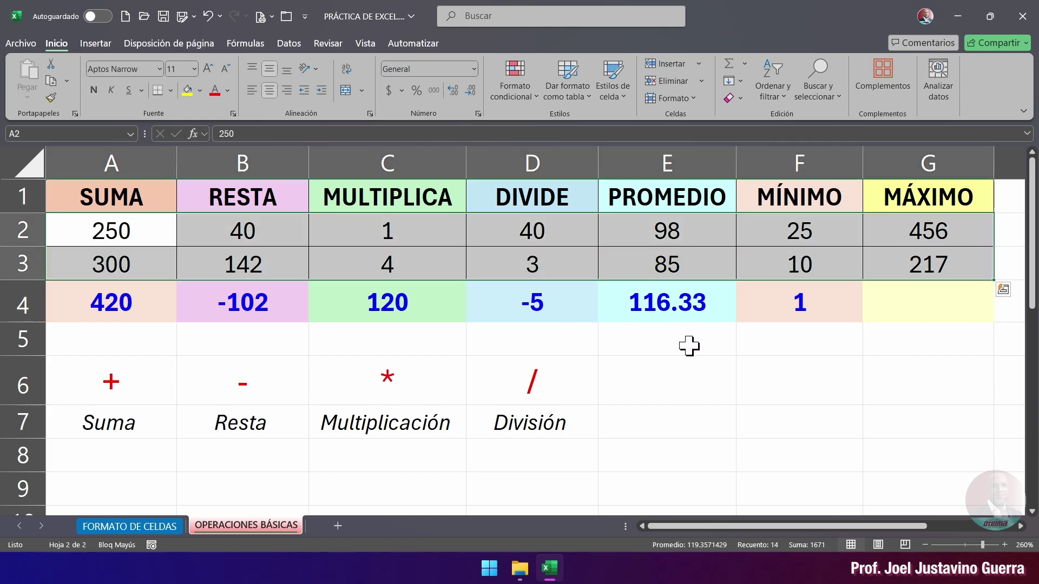
pyautogui.click(773, 363)
pyautogui.click(384, 228)
# Step: Enter =MAX(A2:G3) in cell G4 to find the highest value in rows 2 and 3, and check it against G2
pyautogui.click(897, 297)
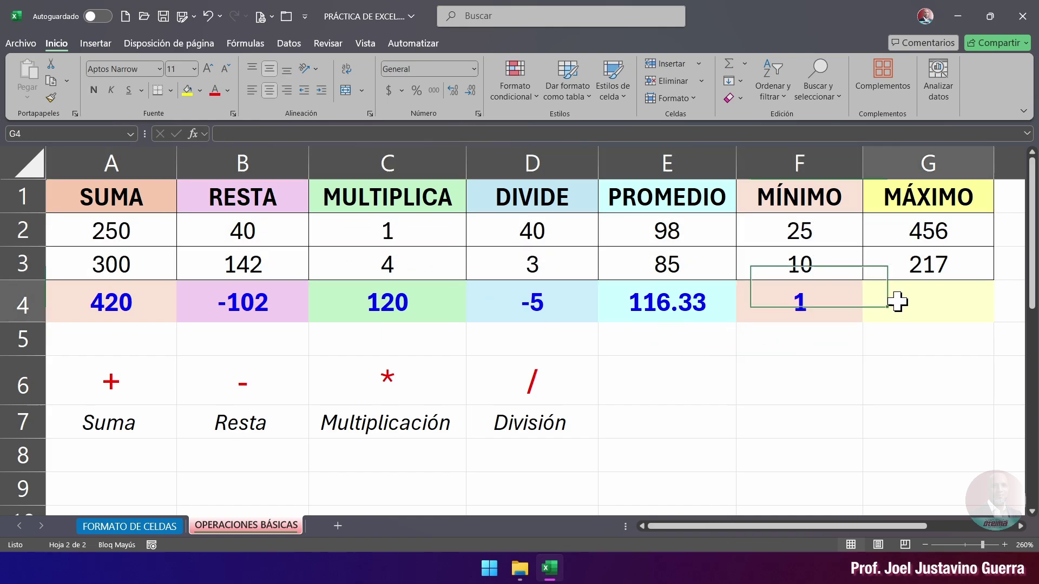
pyautogui.write('=')
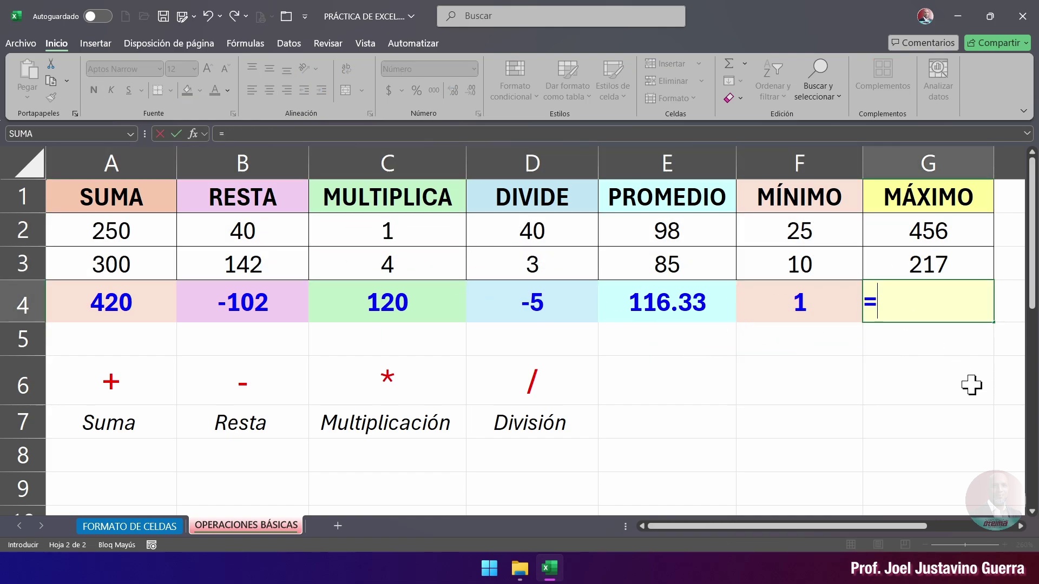
pyautogui.write('MAX(')
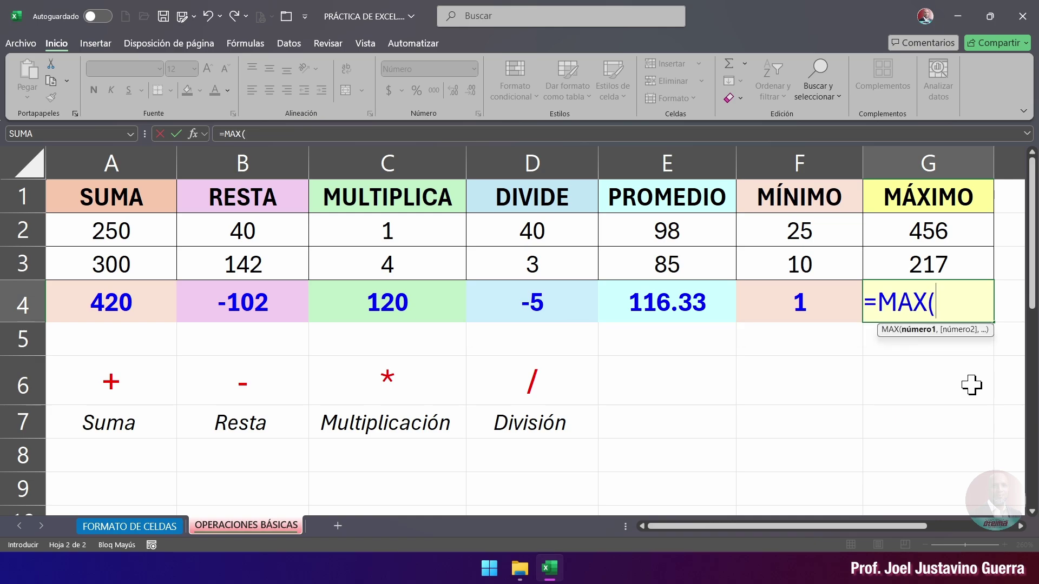
pyautogui.moveTo(121, 225); pyautogui.dragTo(929, 263)
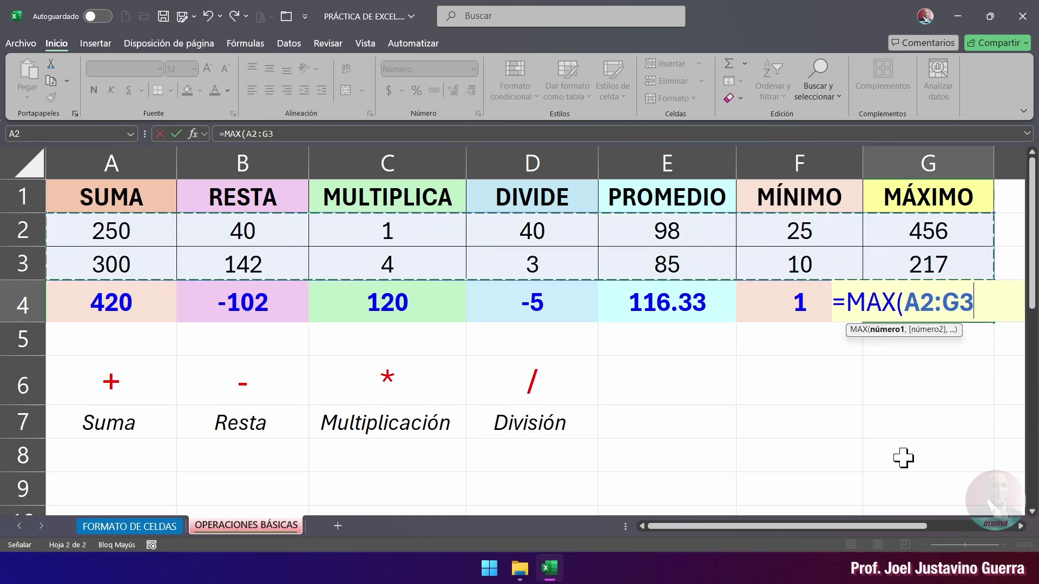
pyautogui.write(')')
pyautogui.press('Return')
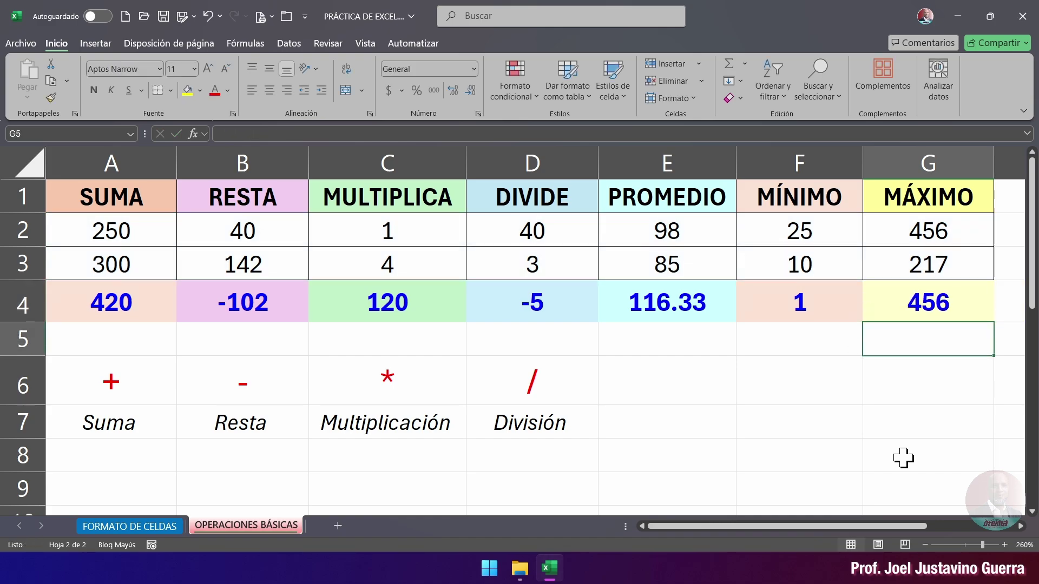
pyautogui.click(926, 301)
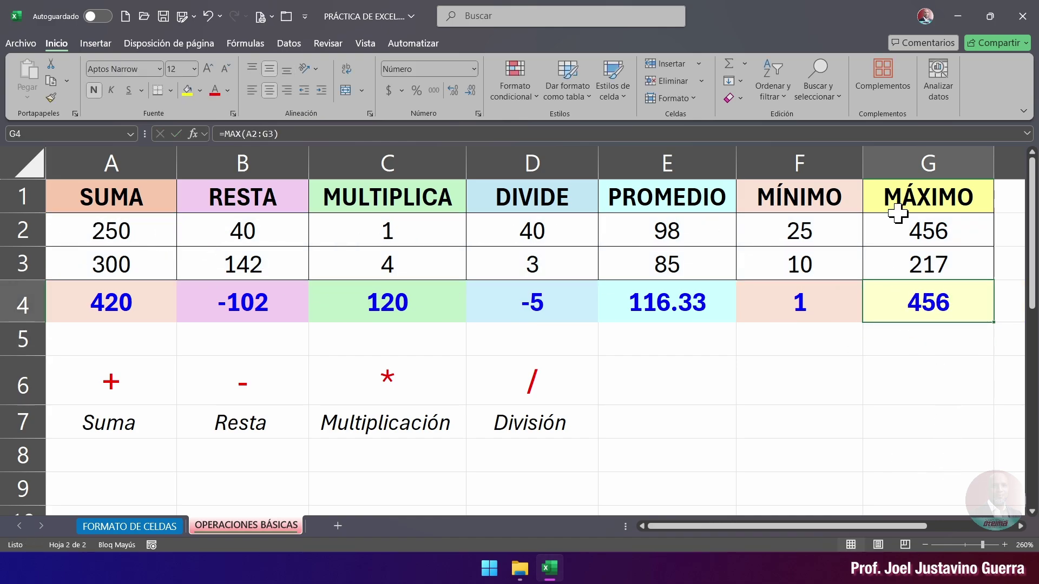
pyautogui.click(956, 219)
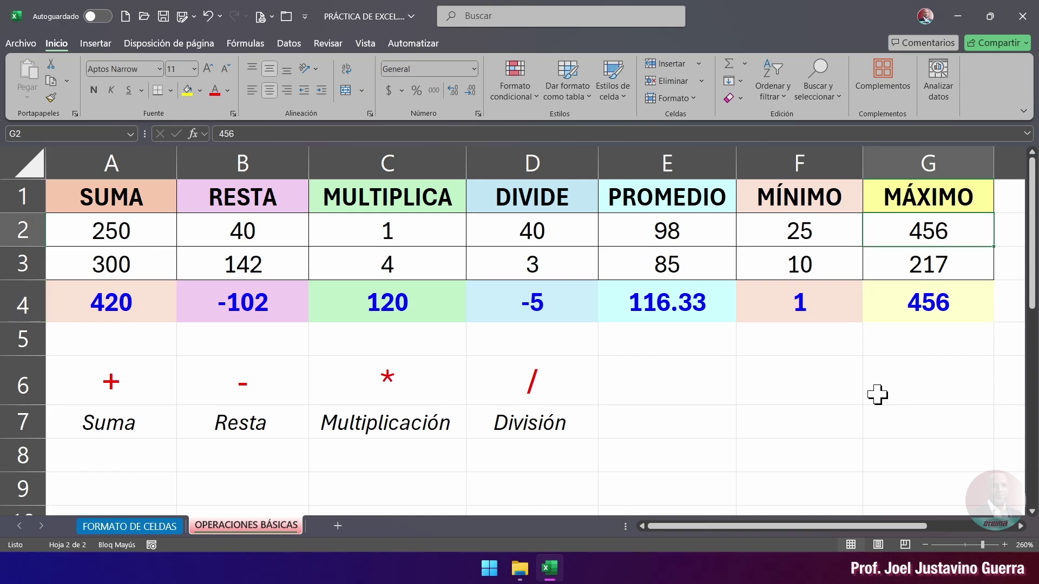
# Step: Change cell B2 to 500 to test the maximum formula in G4
pyautogui.click(211, 238)
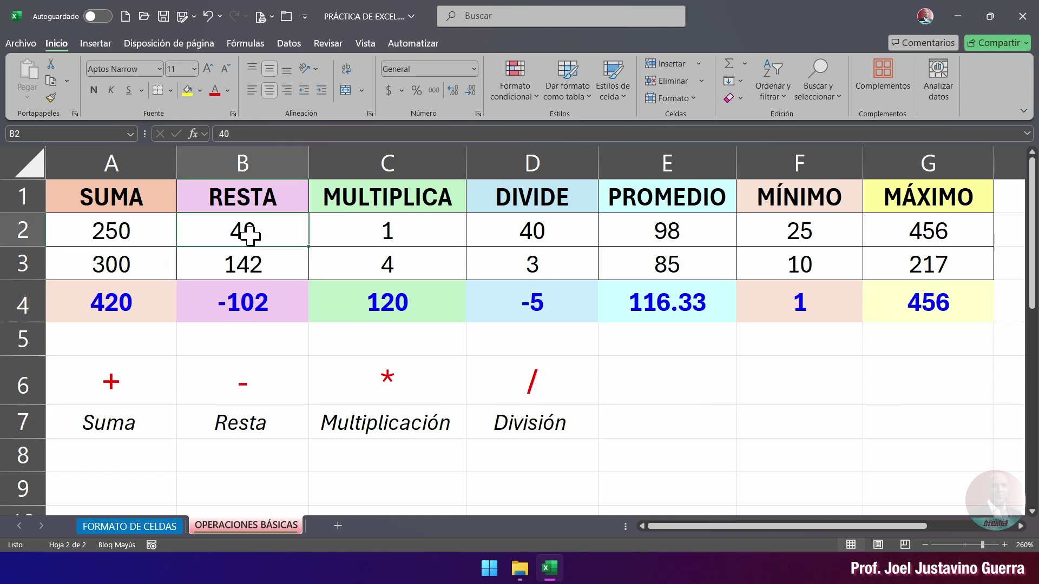
pyautogui.write('500')
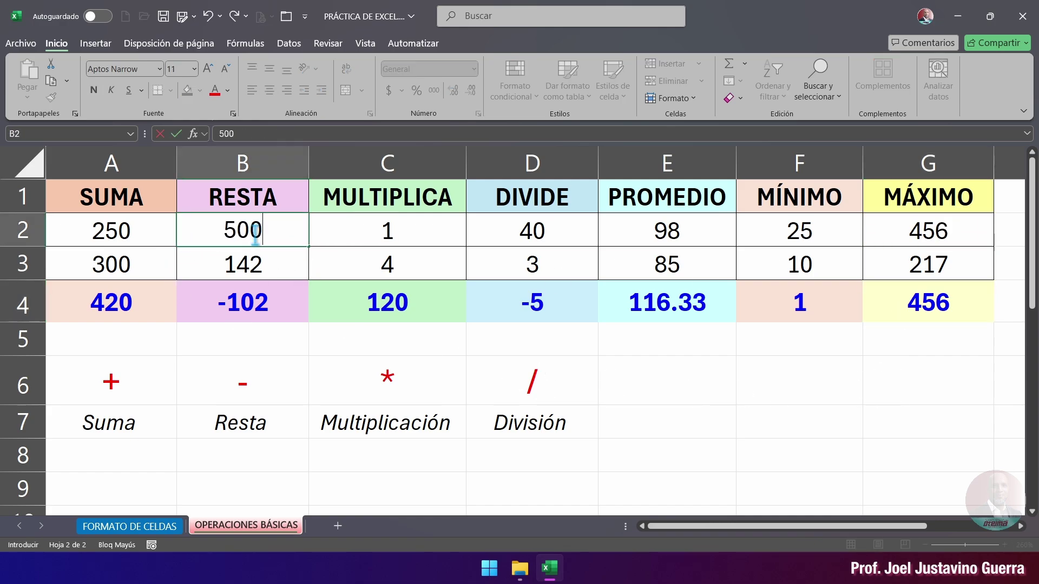
pyautogui.press('Return')
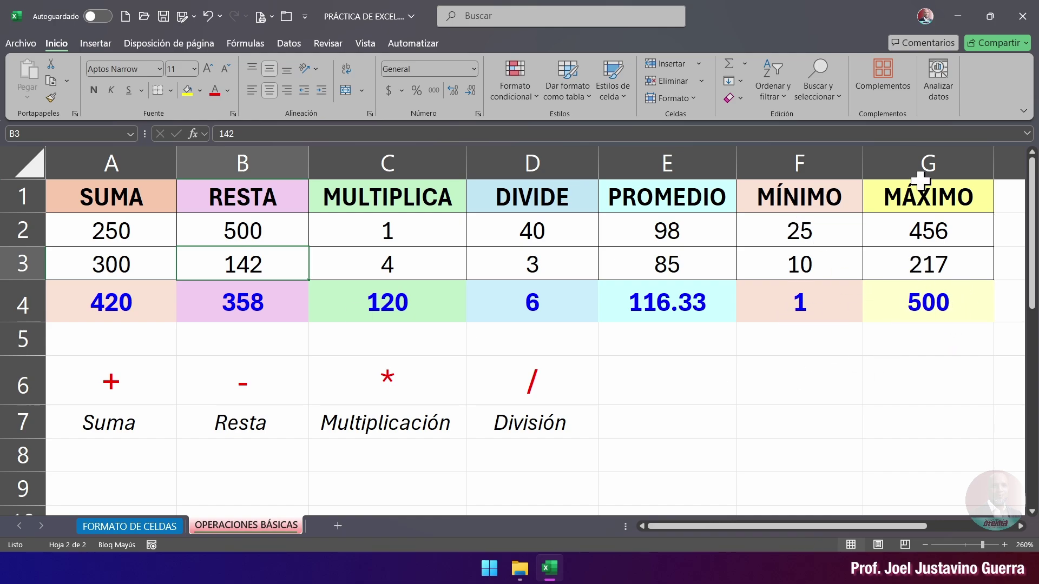
pyautogui.click(837, 374)
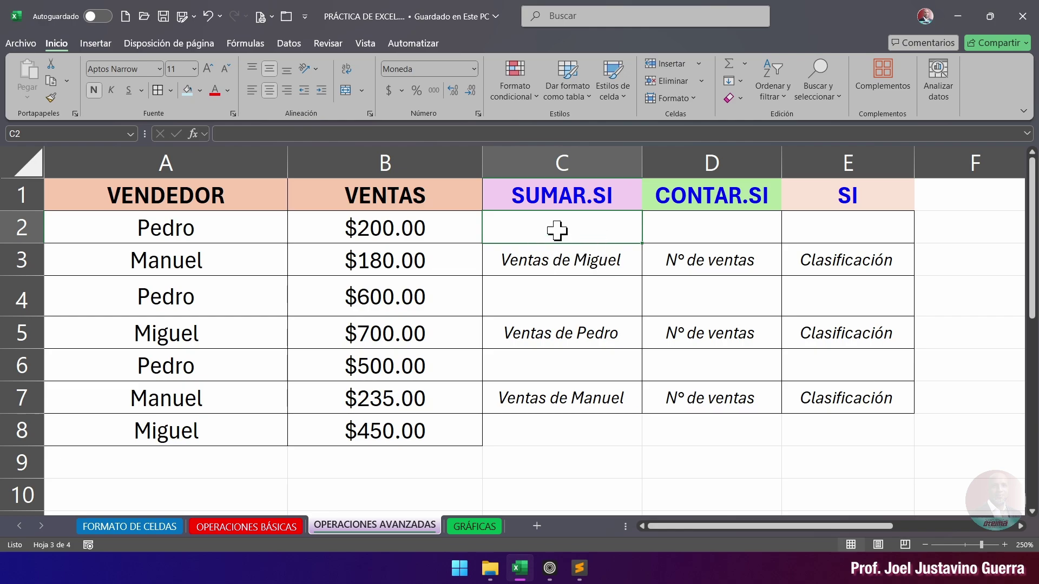
# Step: Examine the seller list in A2:A8 and the empty SUMAR.SI result cells C2, C4 and C6 in the OPERACIONES AVANZADAS sheet
pyautogui.click(561, 296)
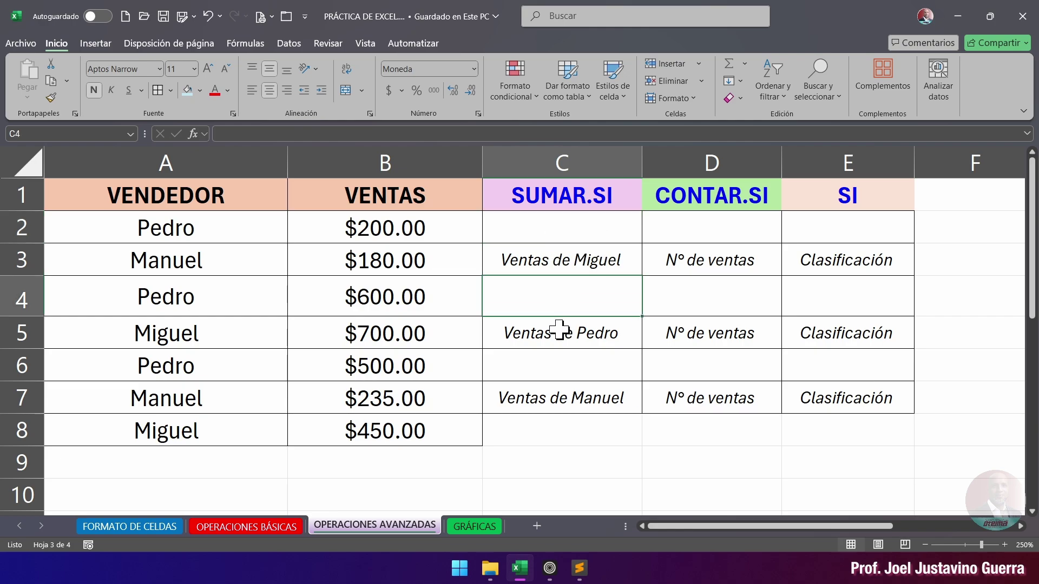
pyautogui.click(556, 364)
pyautogui.click(555, 302)
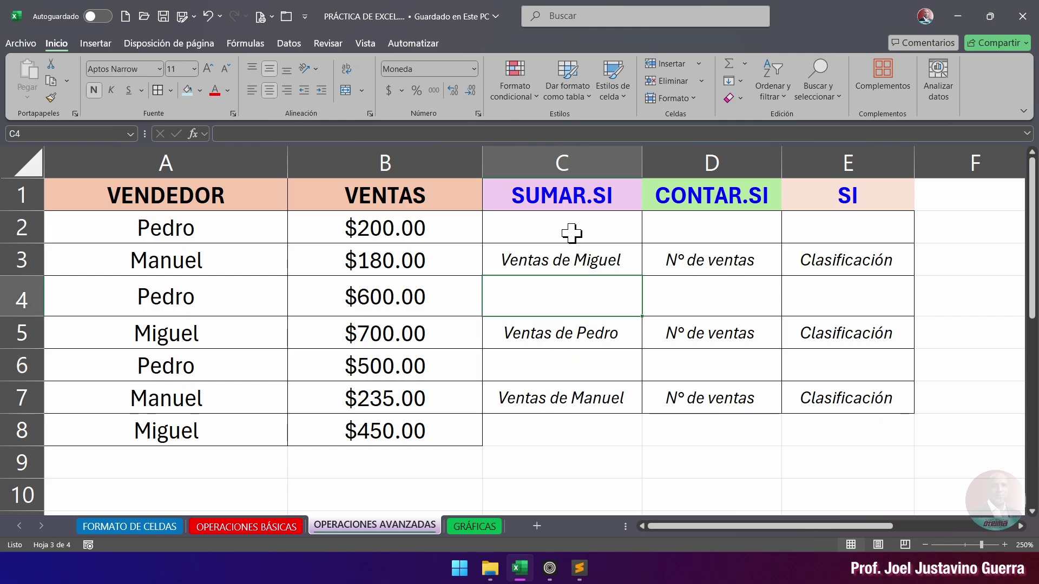
pyautogui.click(570, 232)
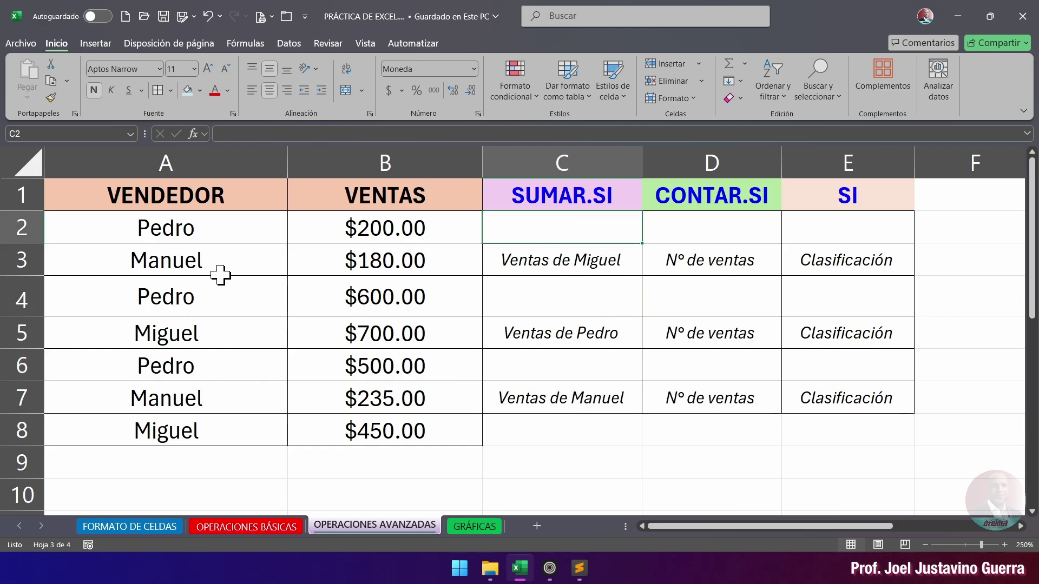
pyautogui.moveTo(190, 226); pyautogui.dragTo(181, 431)
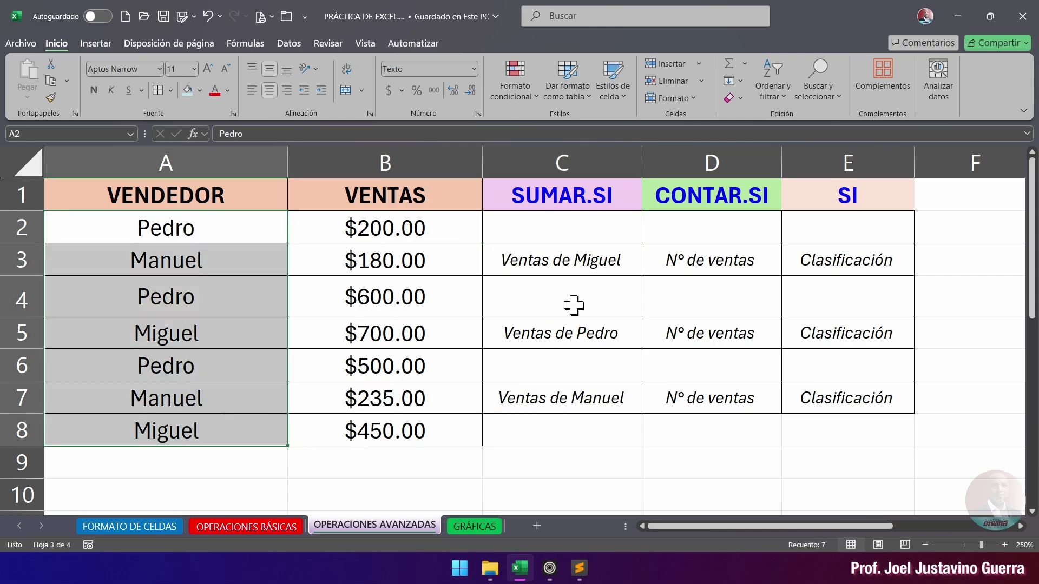
pyautogui.click(559, 226)
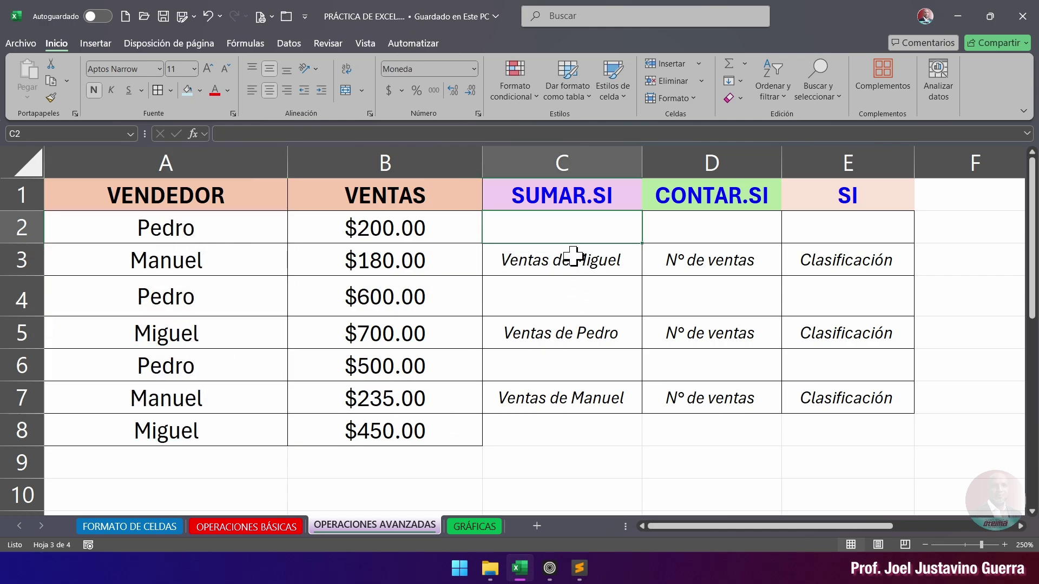
pyautogui.click(567, 298)
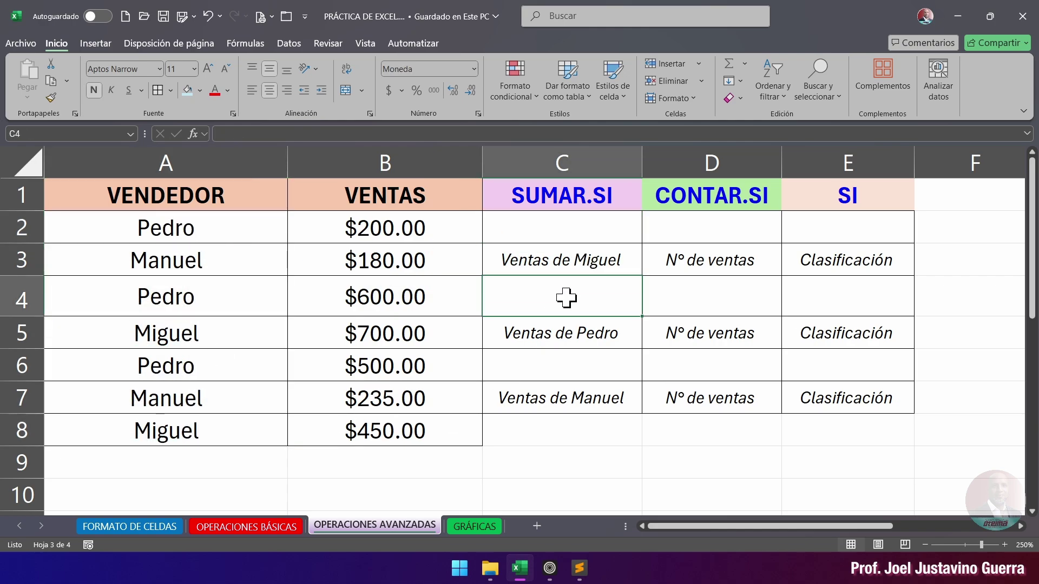
pyautogui.click(574, 365)
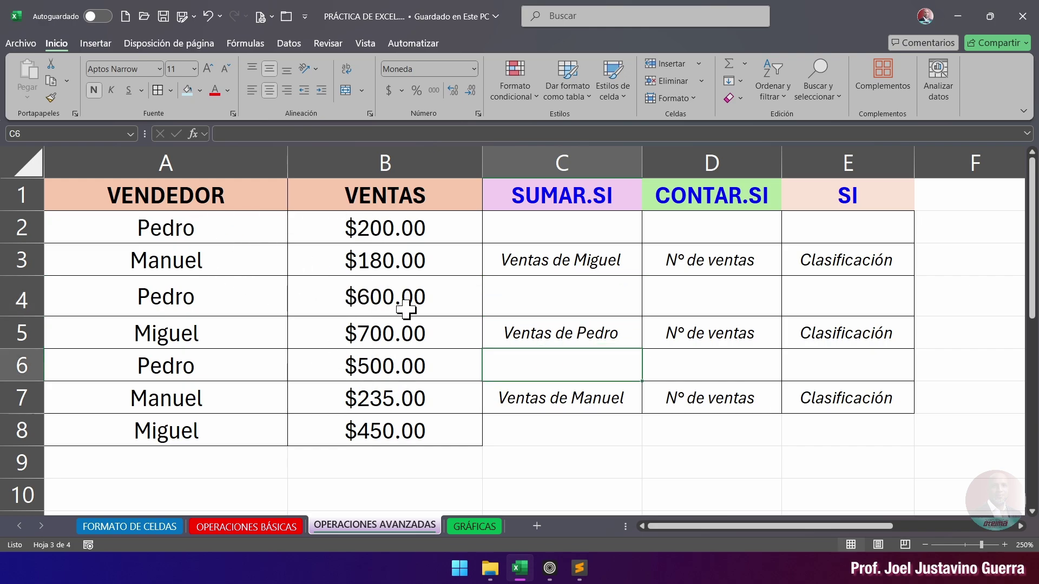
# Step: Try adding one seller's sales in cell C2 with =SUMA(B2,B4,B6), and clear the cell again
pyautogui.click(559, 238)
pyautogui.write('=SUMA(')
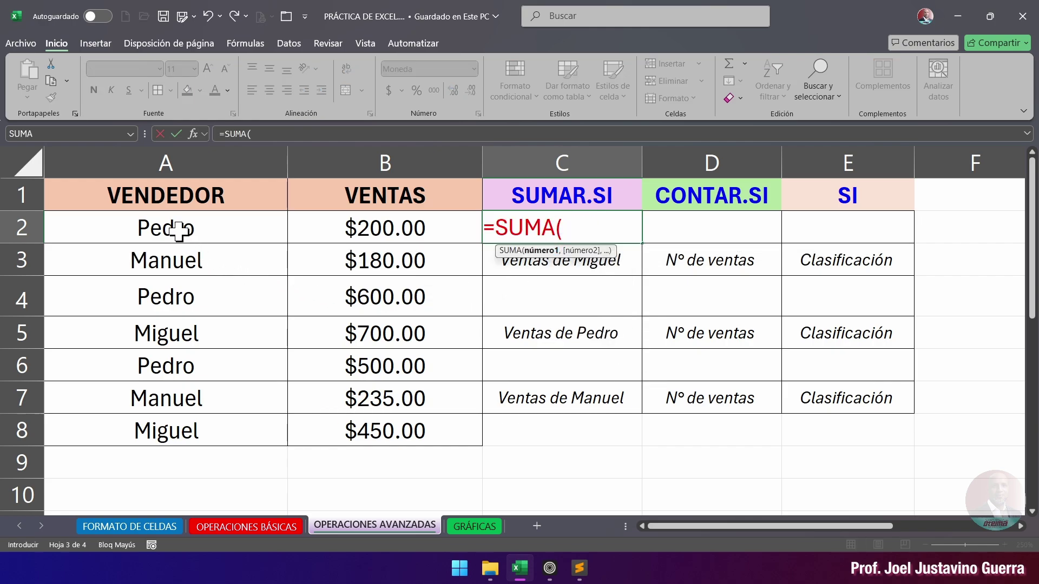
pyautogui.click(399, 233)
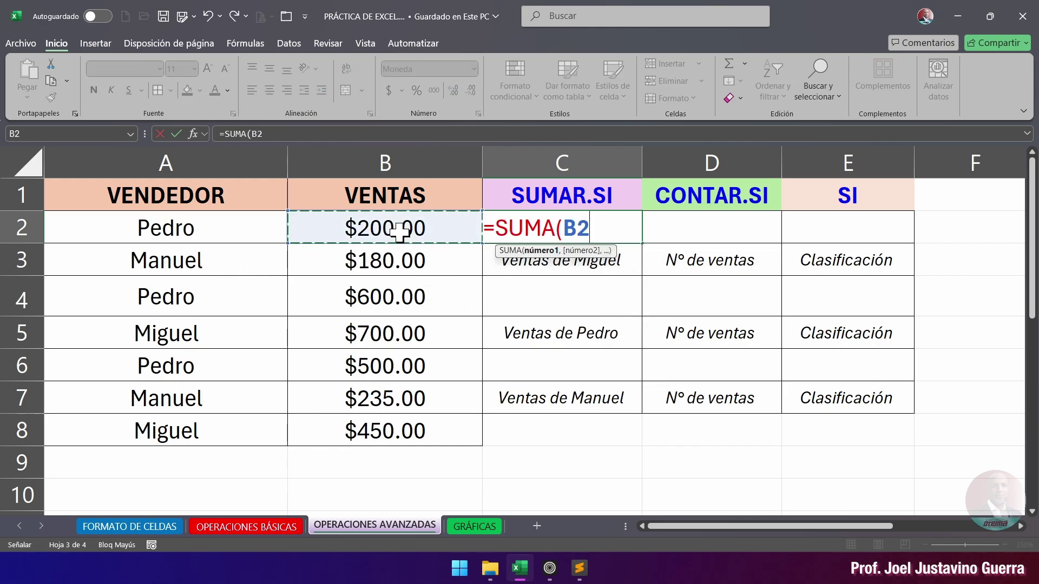
pyautogui.write(',')
pyautogui.click(386, 303)
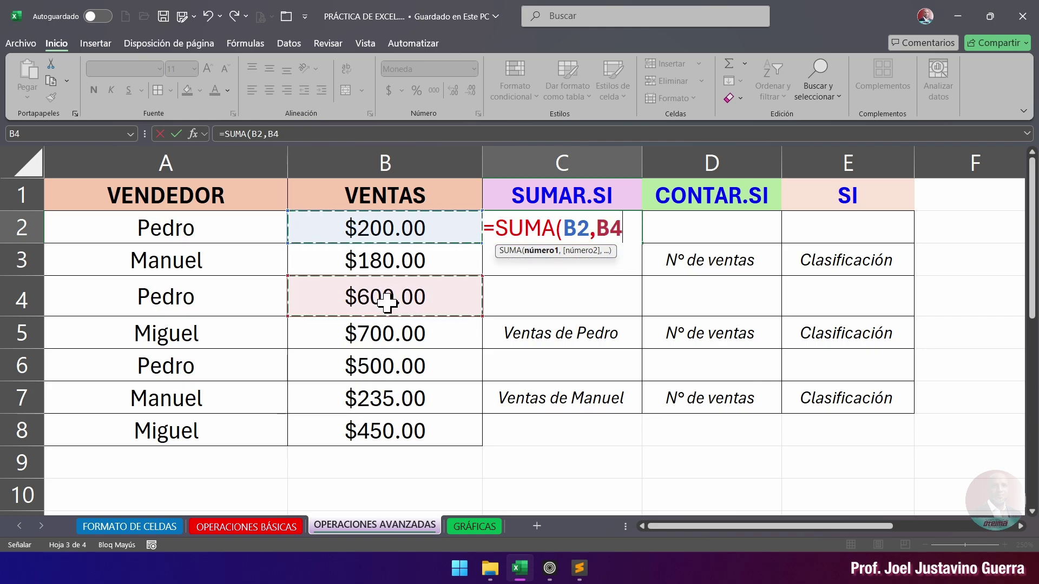
pyautogui.write(',')
pyautogui.click(387, 362)
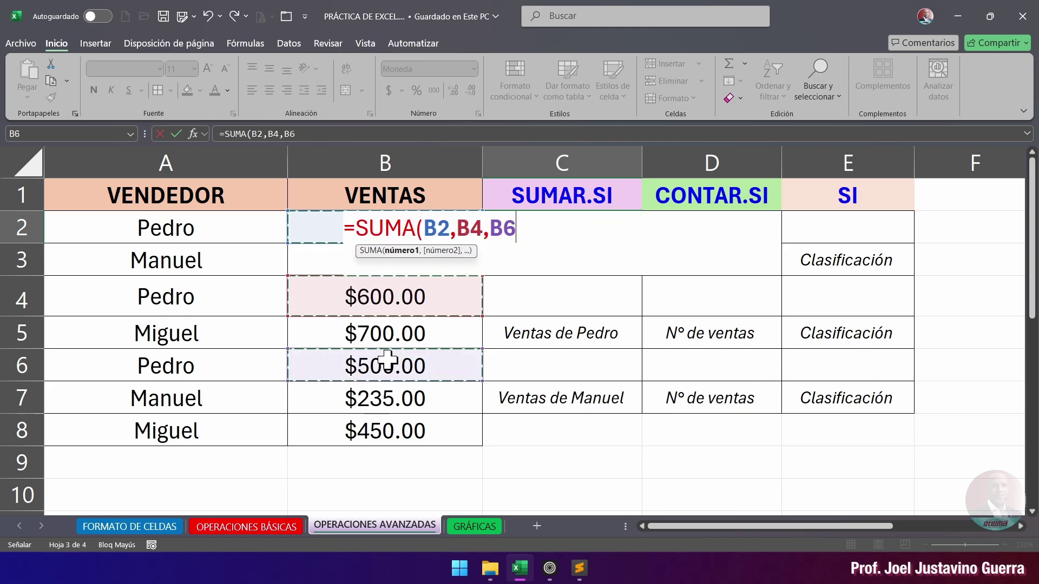
pyautogui.write(')')
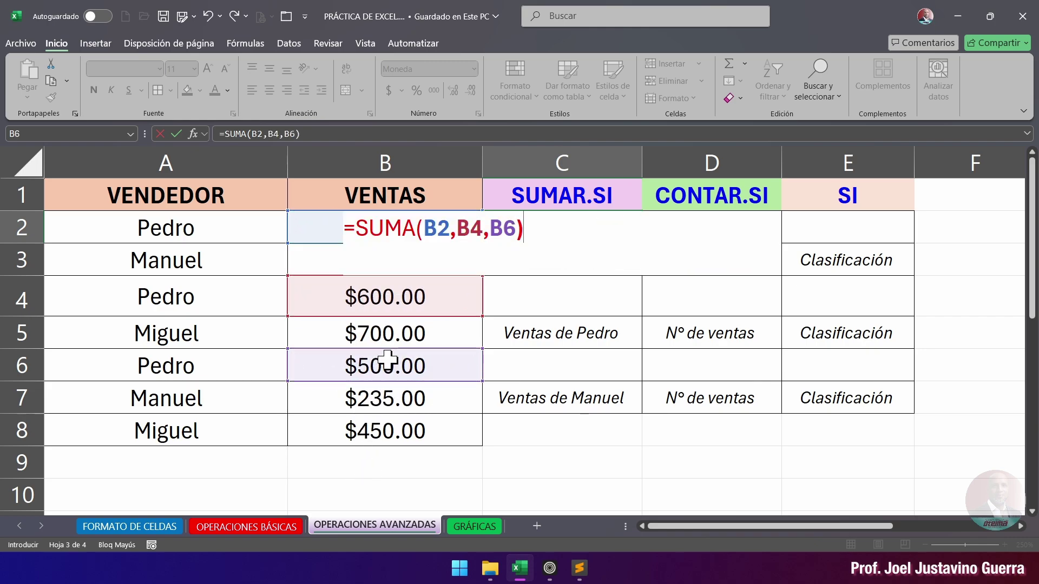
pyautogui.press('Return')
pyautogui.click(562, 233)
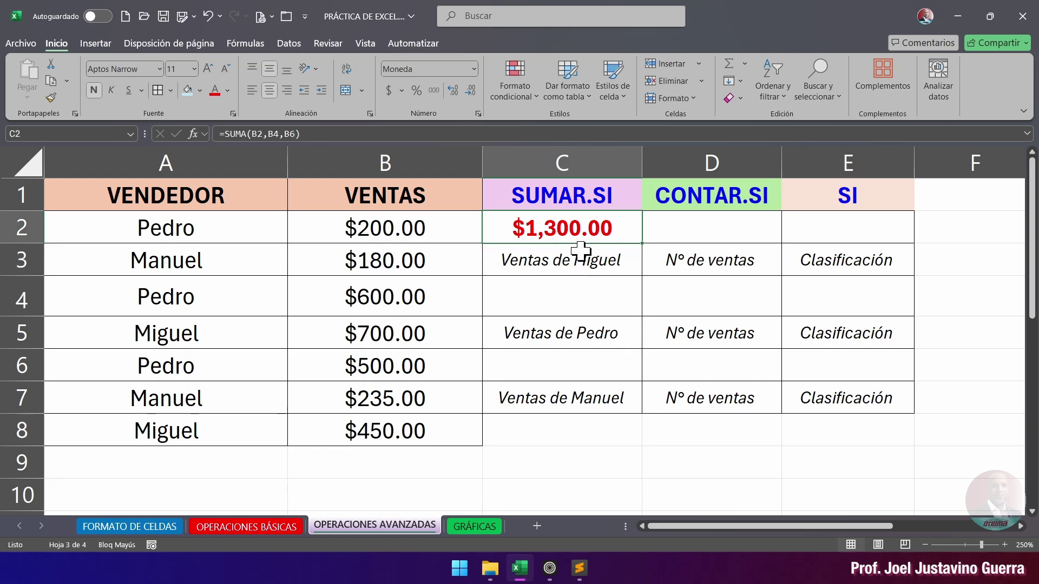
pyautogui.press('Delete')
pyautogui.click(559, 290)
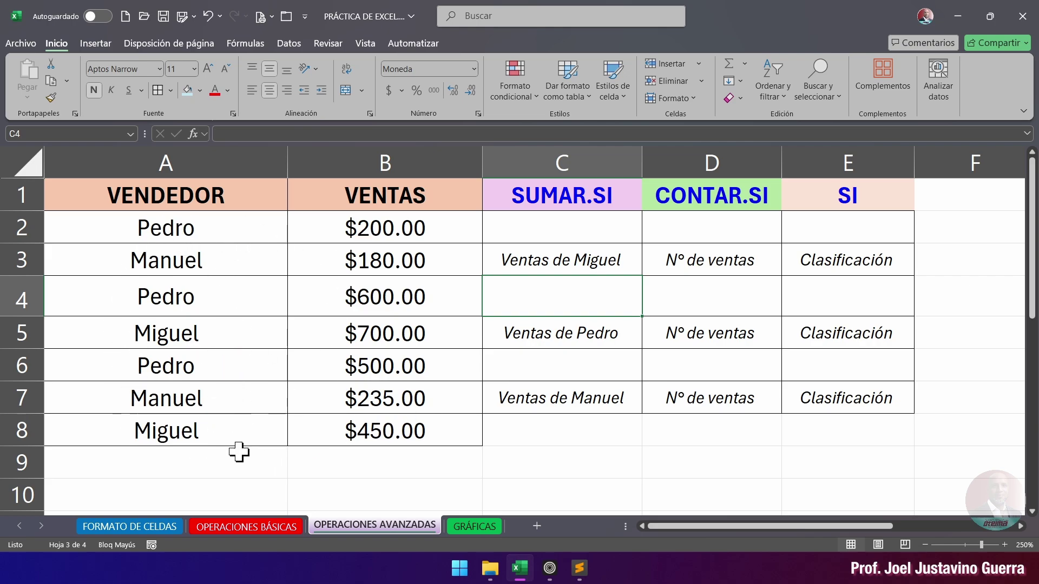
# Step: Start a conditional sum formula in cell C2 with =SUMA.SI in capital letters
pyautogui.click(567, 234)
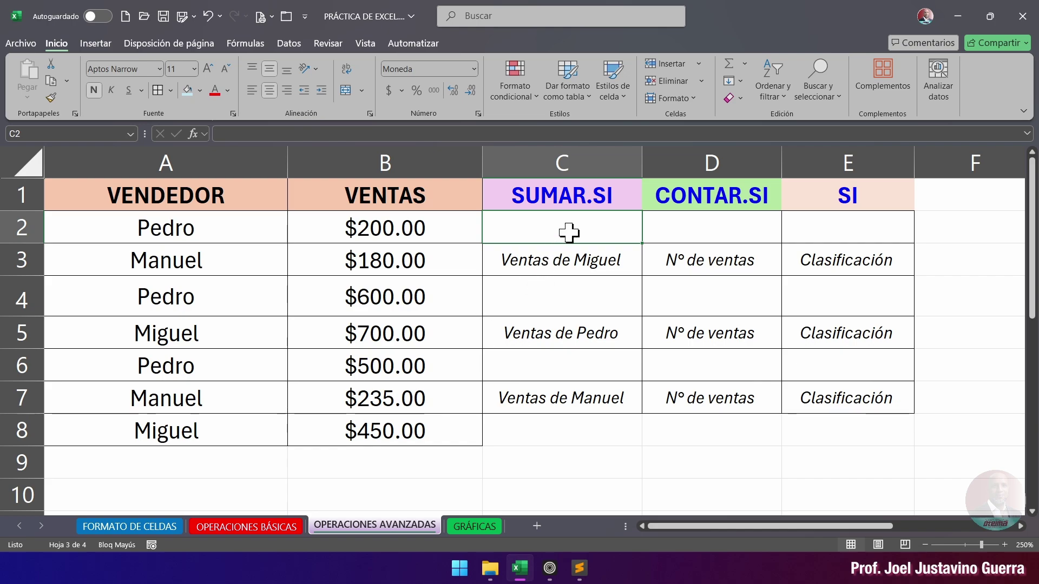
pyautogui.write('=suma')
pyautogui.press('BackSpace')
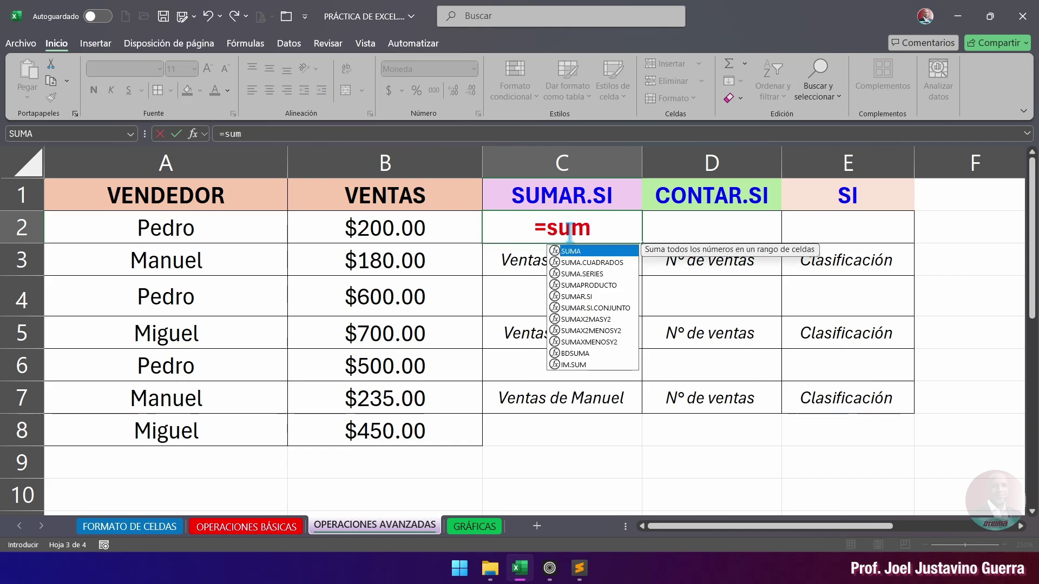
pyautogui.press('BackSpace')
pyautogui.press('BackSpace')
pyautogui.press('BackSpace')
pyautogui.press('capslock')
pyautogui.write('SUMA.')
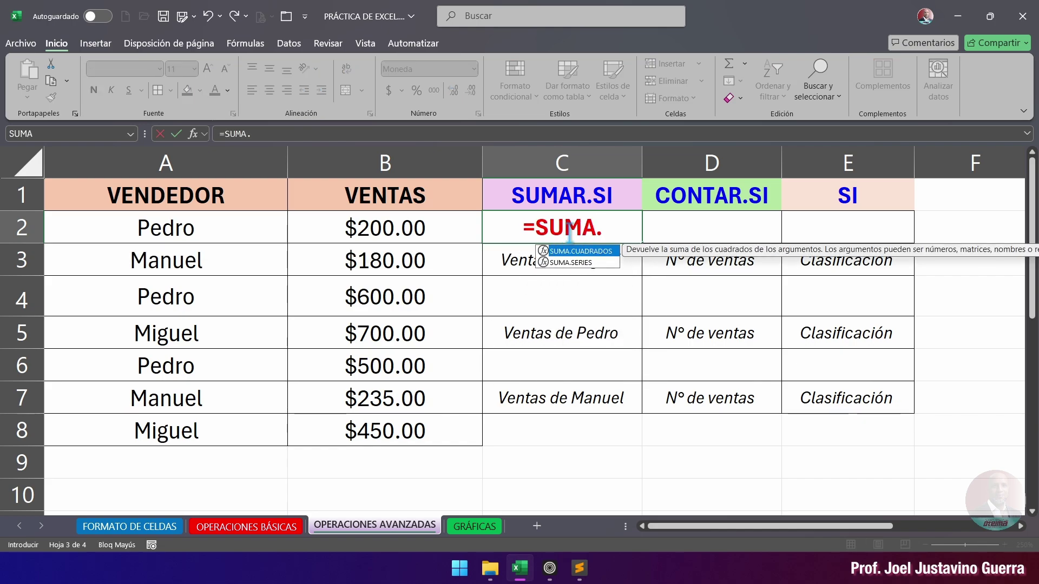
pyautogui.press('BackSpace')
pyautogui.write('.SI')
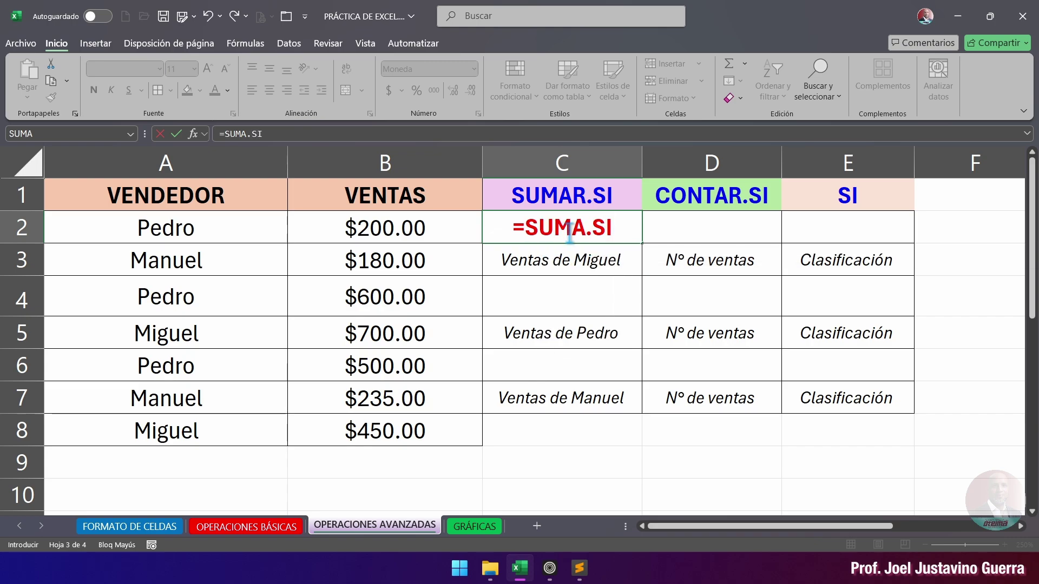
# Step: Correct the function name in C2 to SUMAR.SI and set its range argument to A2:A8
pyautogui.press('BackSpace')
pyautogui.press('BackSpace')
pyautogui.press('BackSpace')
pyautogui.write('R.SI')
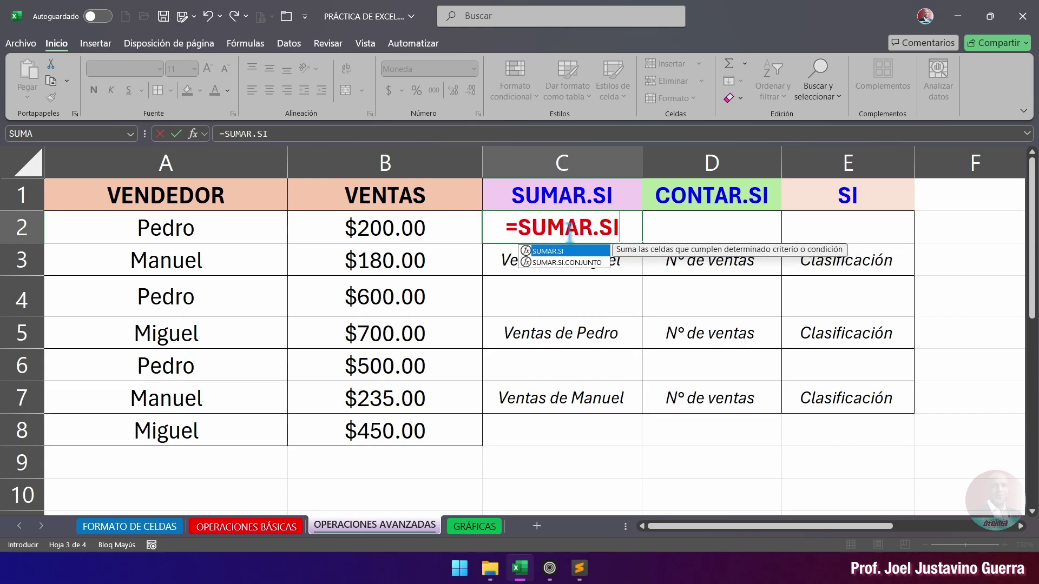
pyautogui.write('(')
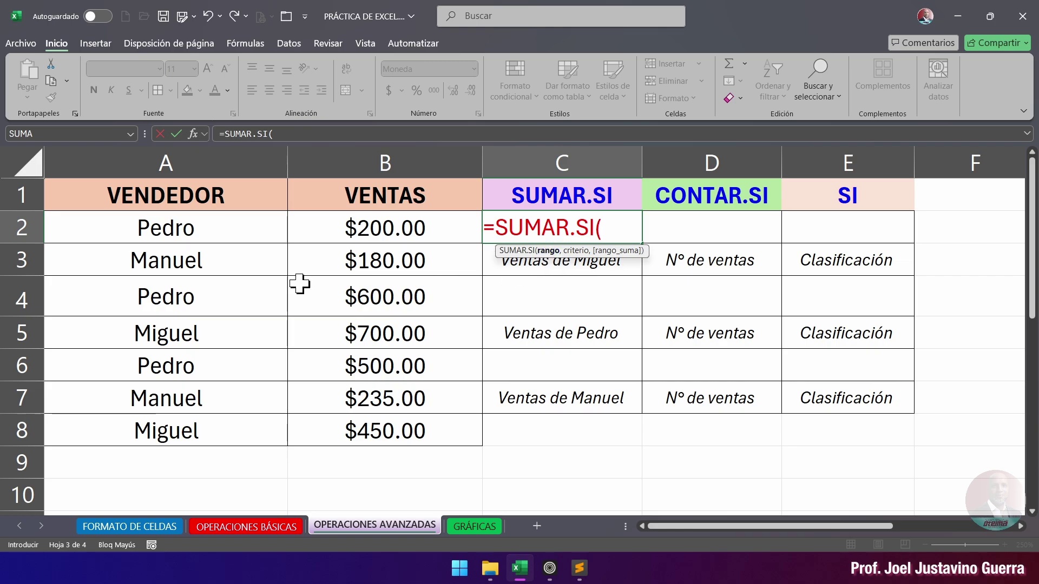
pyautogui.moveTo(188, 230); pyautogui.dragTo(187, 431)
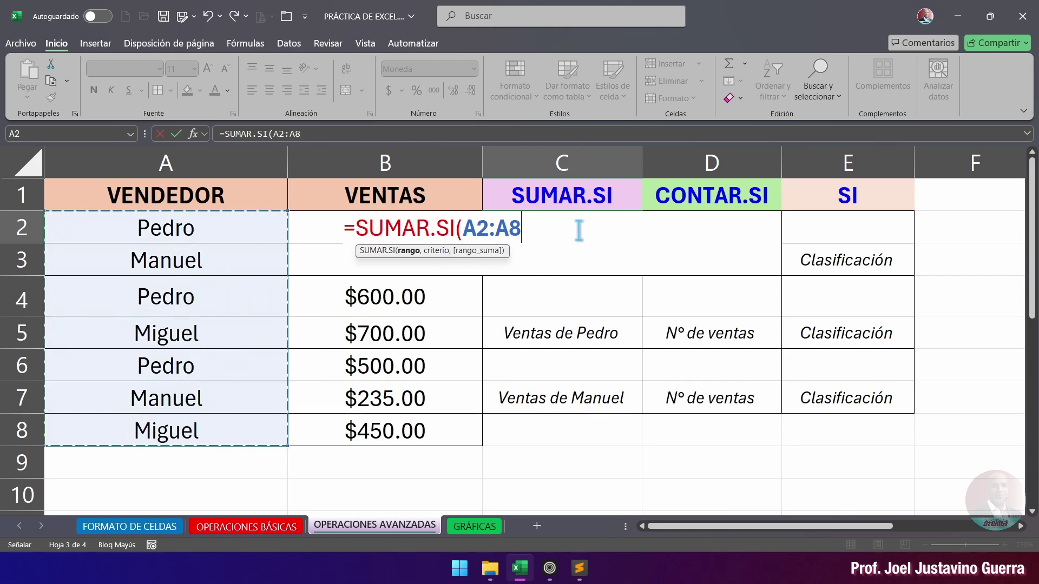
# Step: Add the seller named in C3's label, in quotation marks, as the criterion of the C2 formula
pyautogui.write(',')
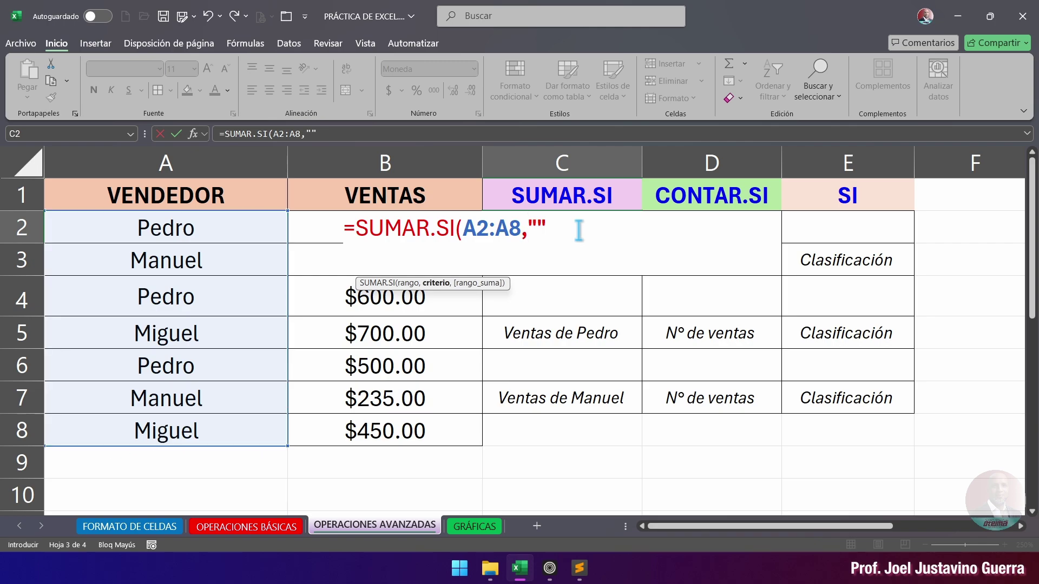
pyautogui.click(537, 227)
pyautogui.write('mi')
pyautogui.press('BackSpace')
pyautogui.press('BackSpace')
pyautogui.write('Migu')
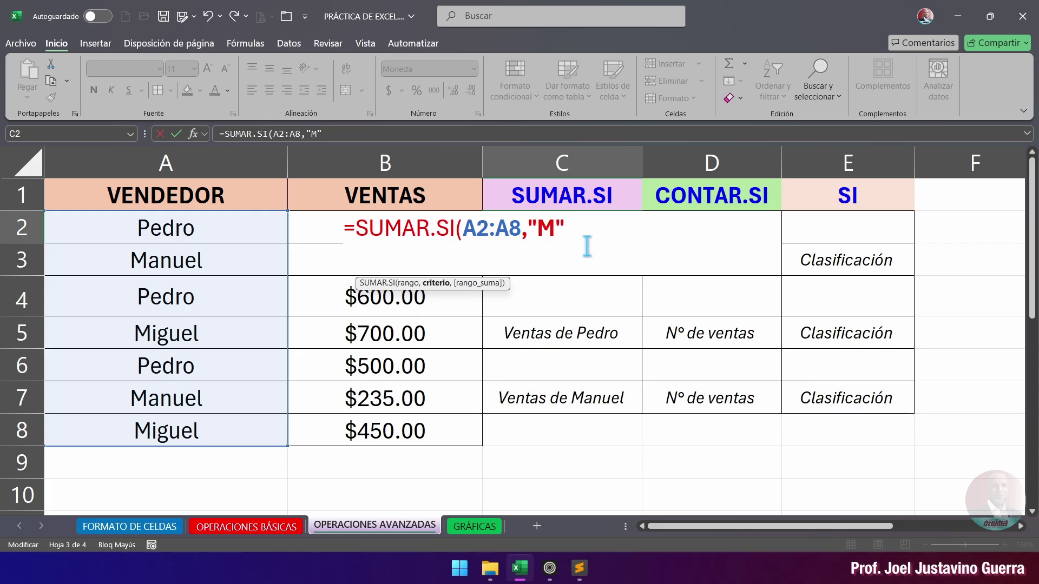
pyautogui.write('el"')
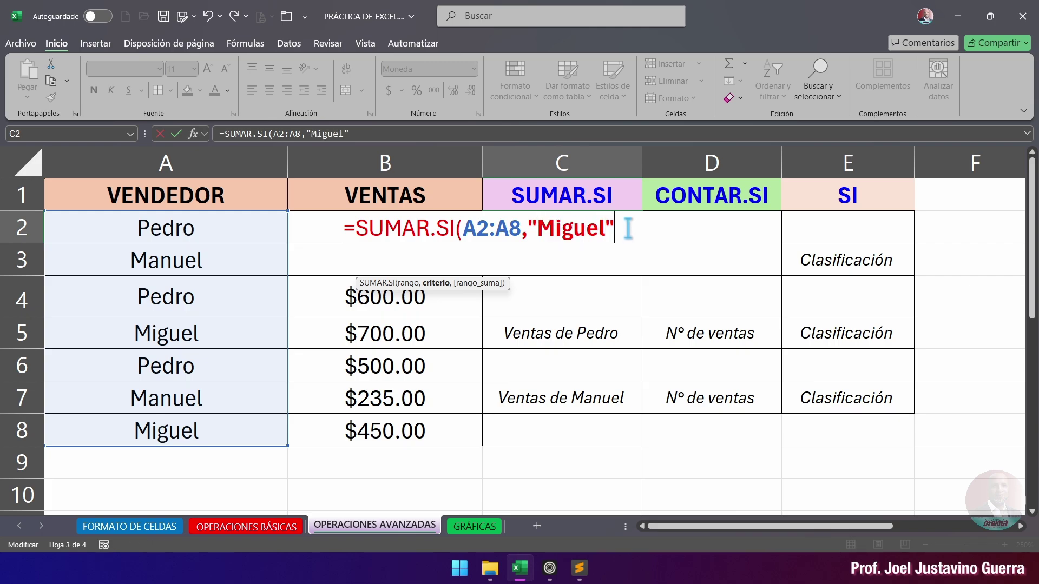
# Step: Set the sum range of the C2 formula to B2:B8 and enter the completed formula
pyautogui.write(',')
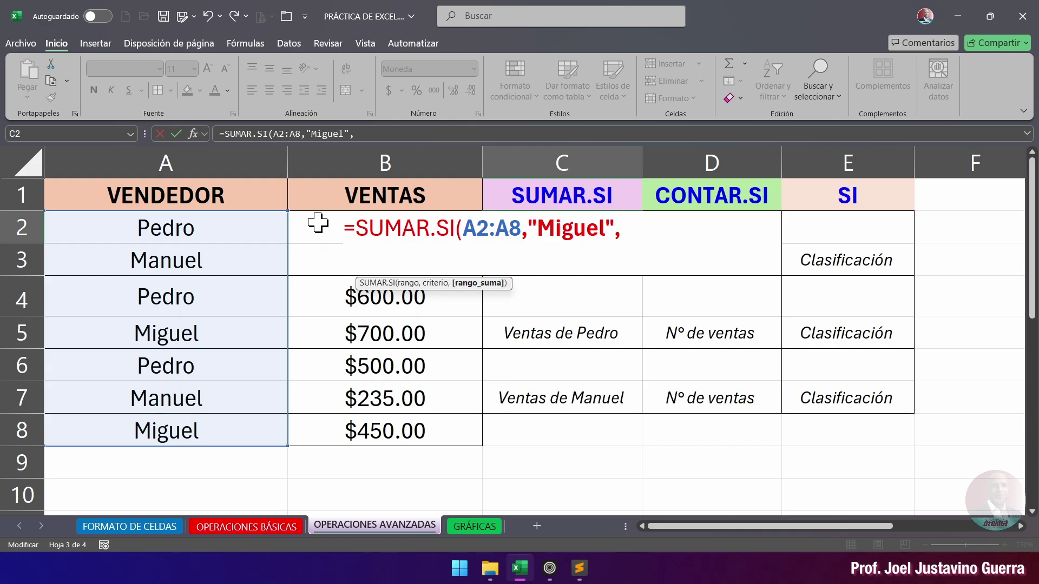
pyautogui.moveTo(318, 222); pyautogui.dragTo(348, 419)
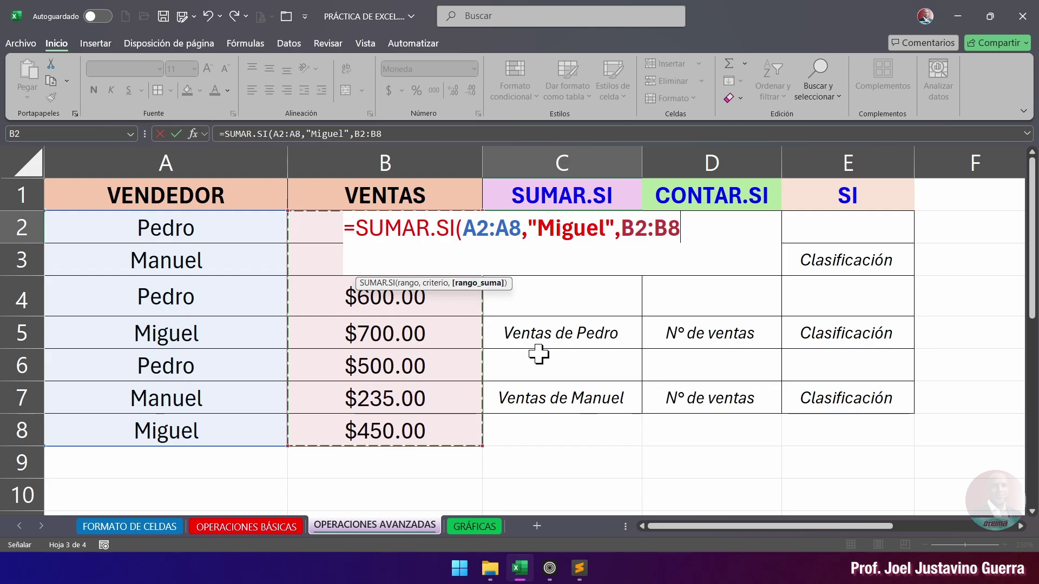
pyautogui.write(')')
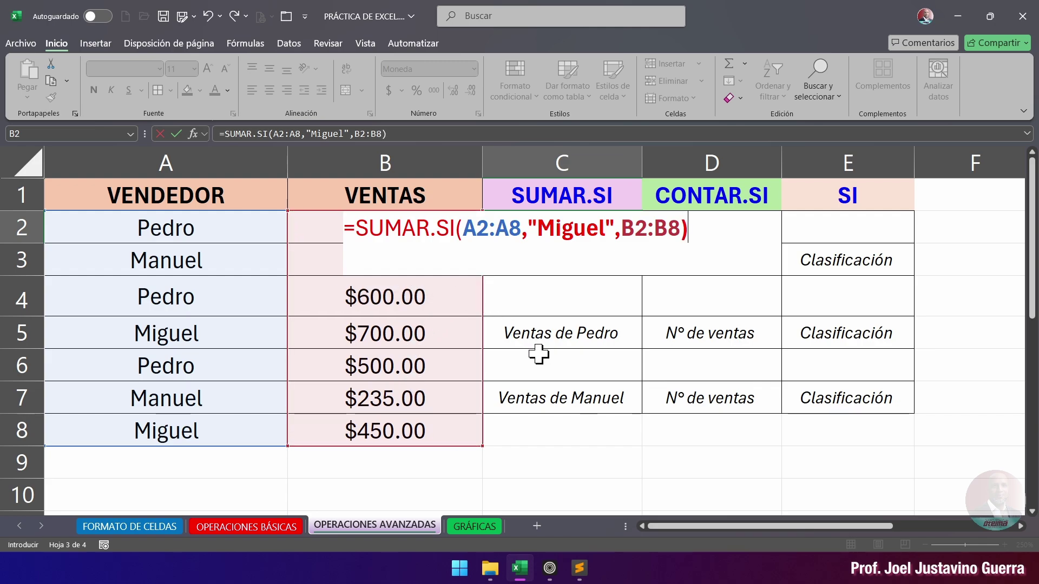
pyautogui.press('Return')
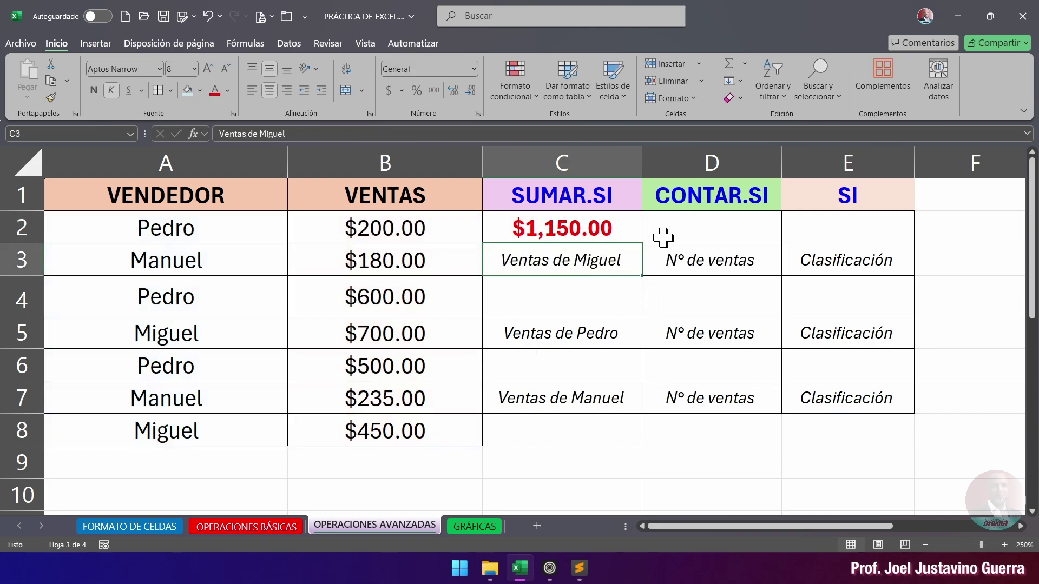
# Step: Review the arguments of the C2 formula and check its total against that seller's entries in rows 5 and 8
pyautogui.click(565, 224)
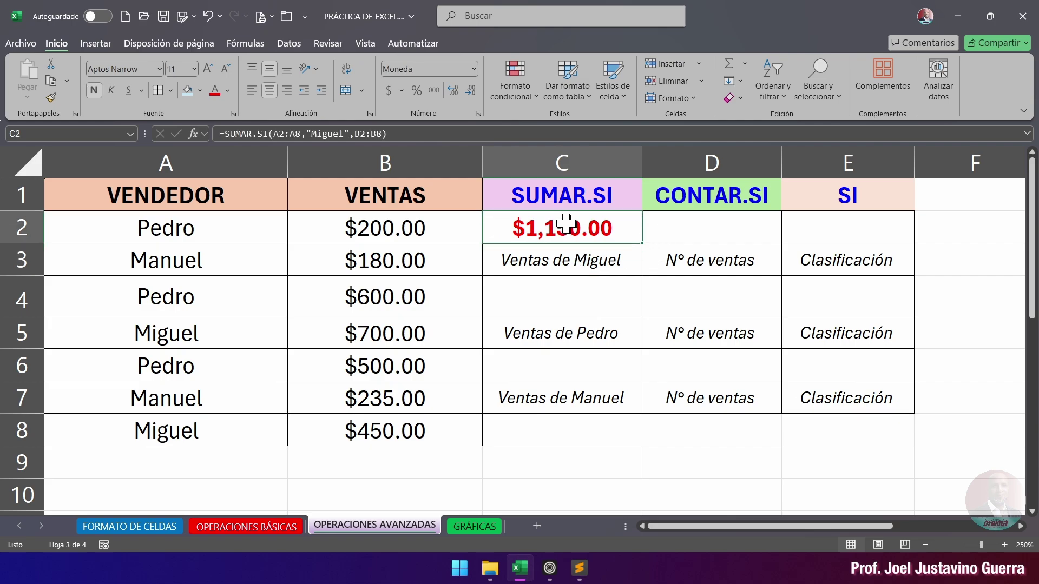
pyautogui.click(420, 135)
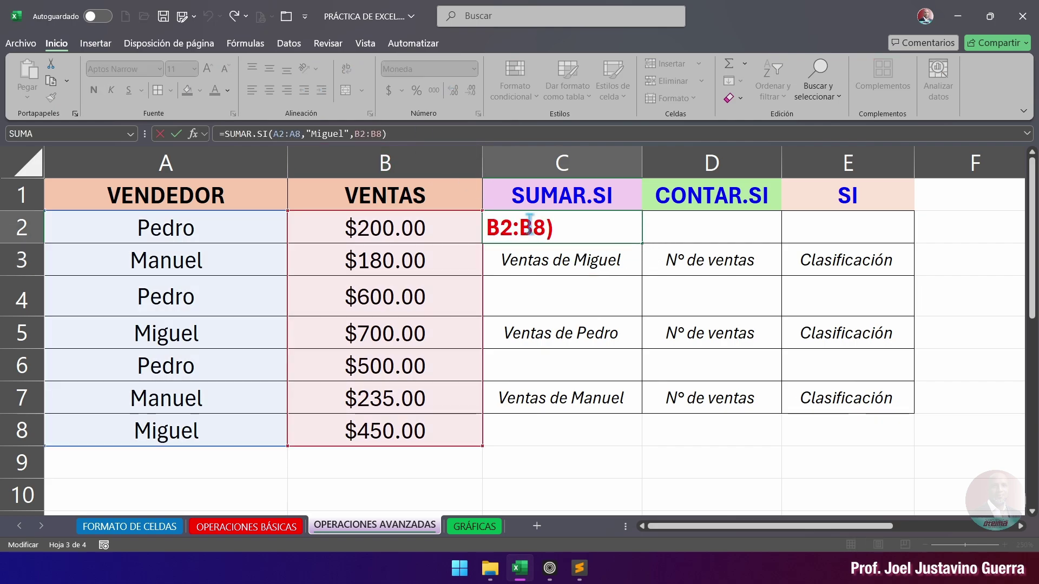
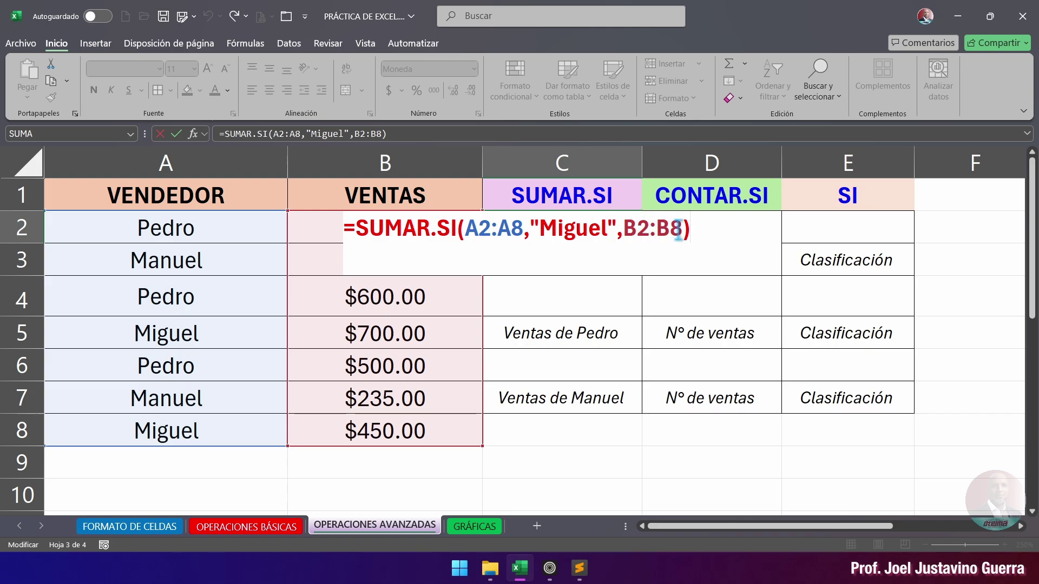
pyautogui.click(740, 284)
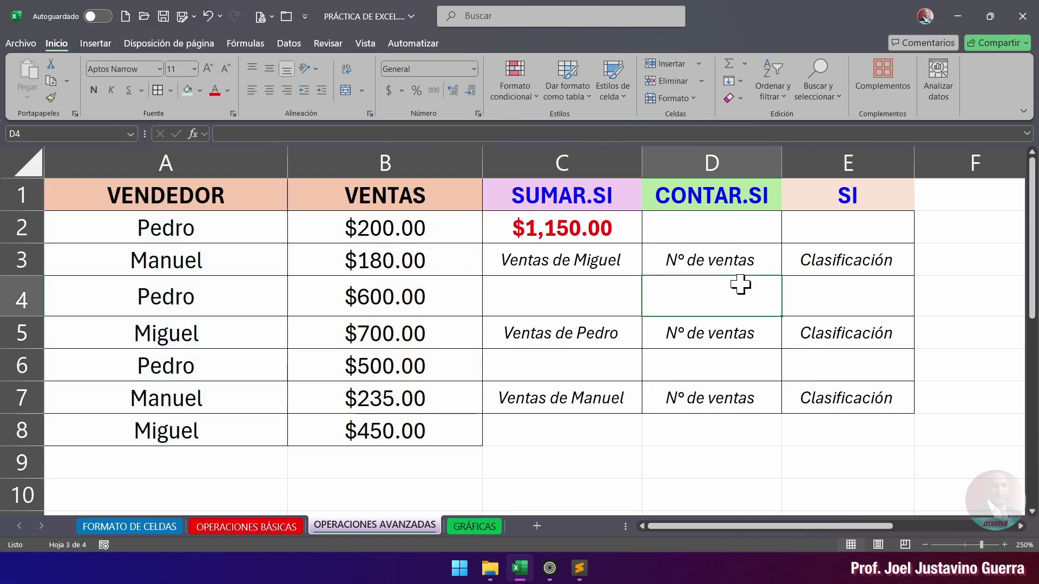
pyautogui.click(580, 234)
pyautogui.click(375, 331)
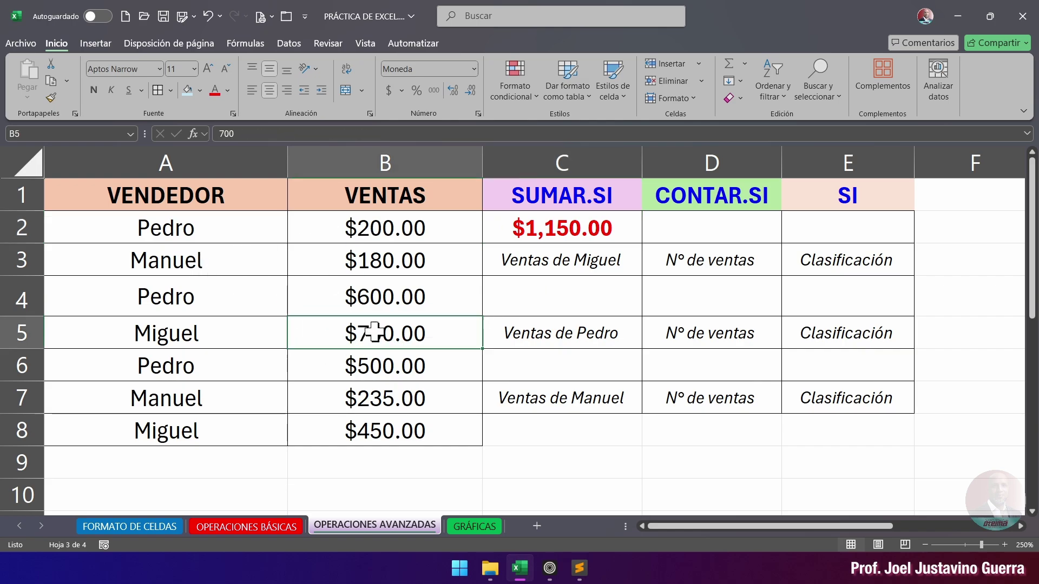
pyautogui.click(398, 432)
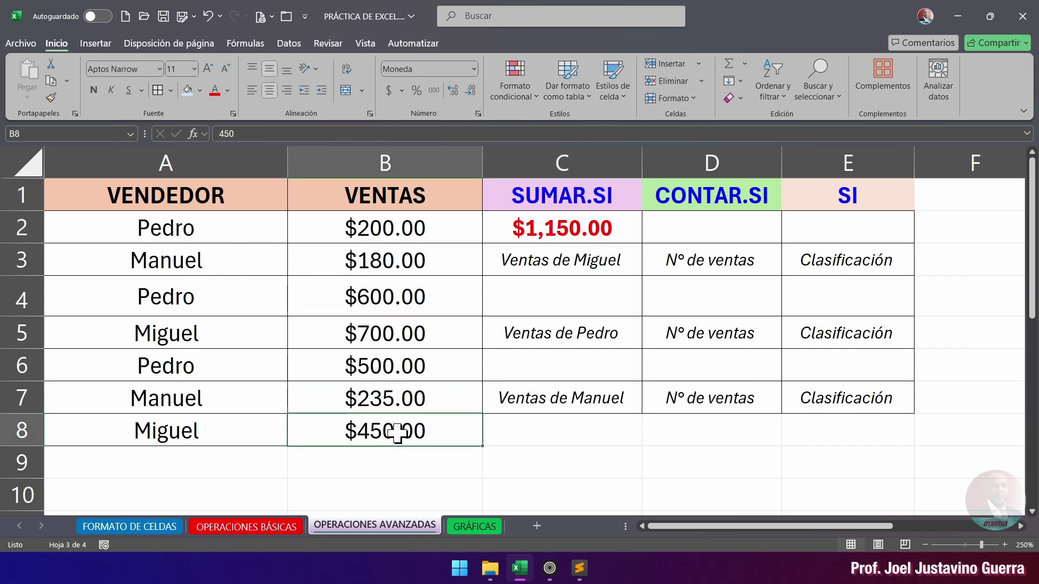
pyautogui.click(184, 341)
pyautogui.click(186, 429)
# Step: Start a SUMAR.SI formula in C4 with A2:A8 as its range
pyautogui.click(562, 292)
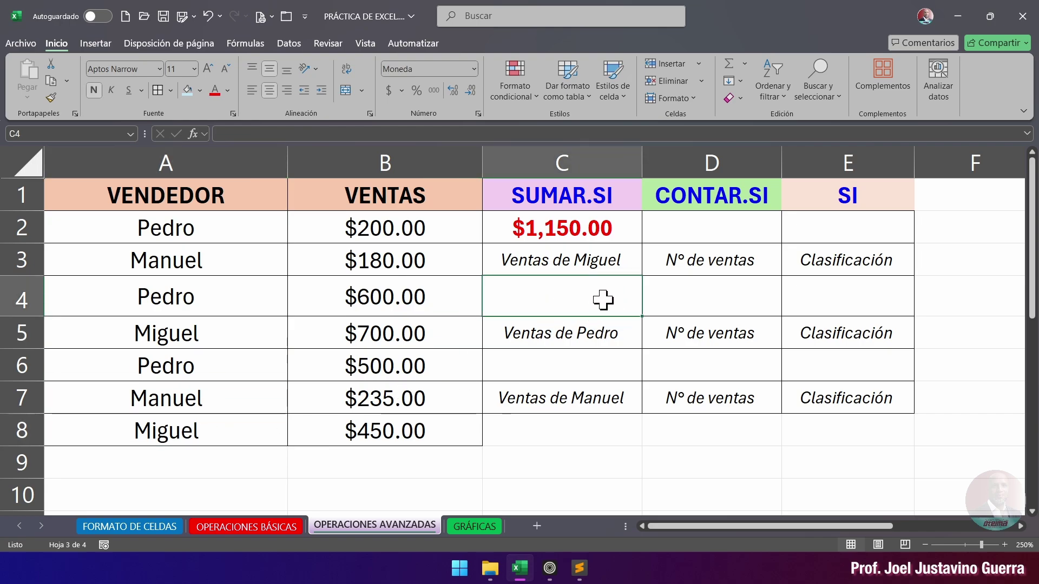
pyautogui.write('=')
pyautogui.press('capslock')
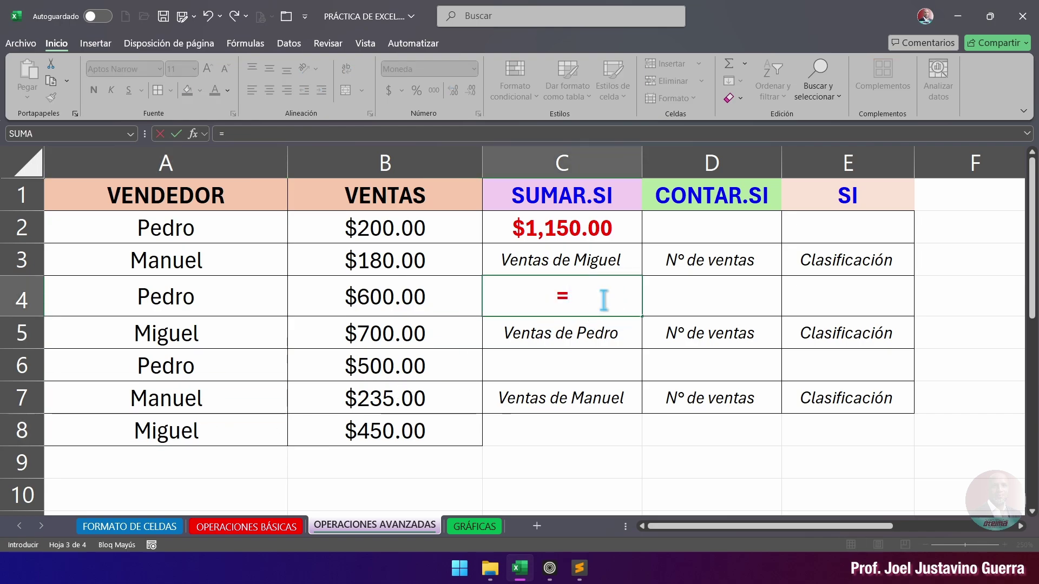
pyautogui.write('SUMAR.SI')
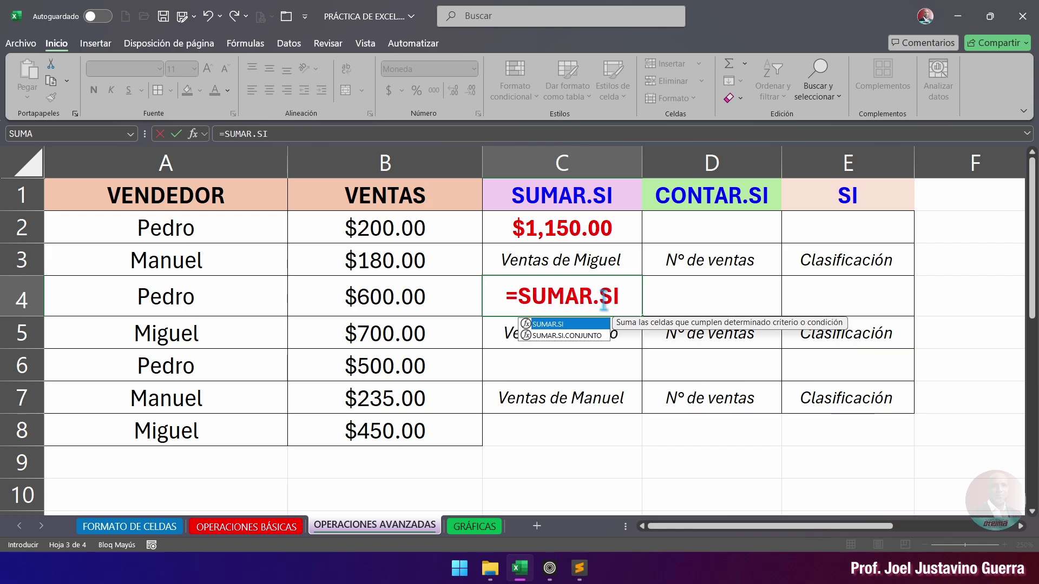
pyautogui.write('(')
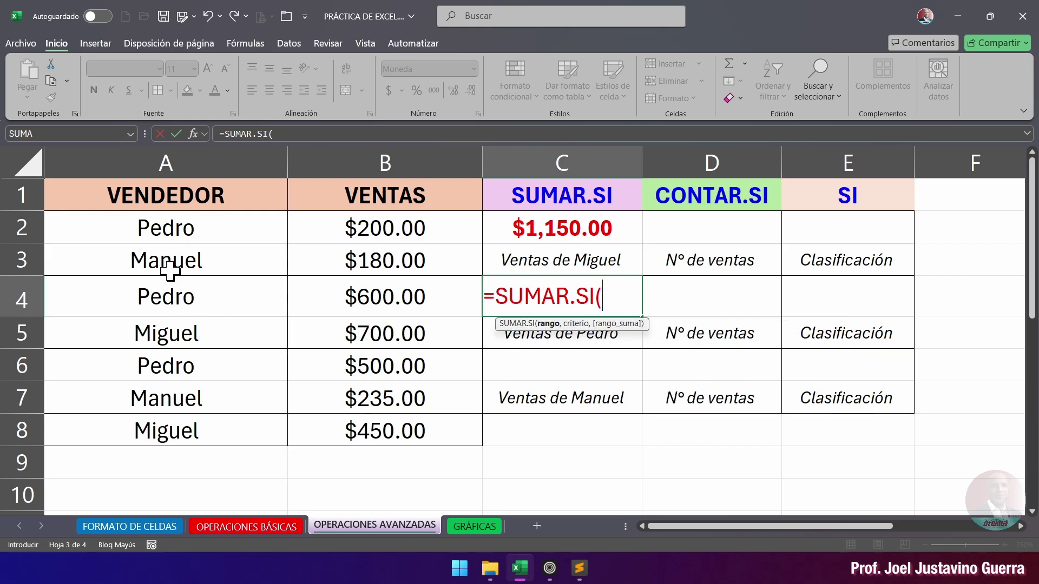
pyautogui.moveTo(162, 227); pyautogui.dragTo(163, 431)
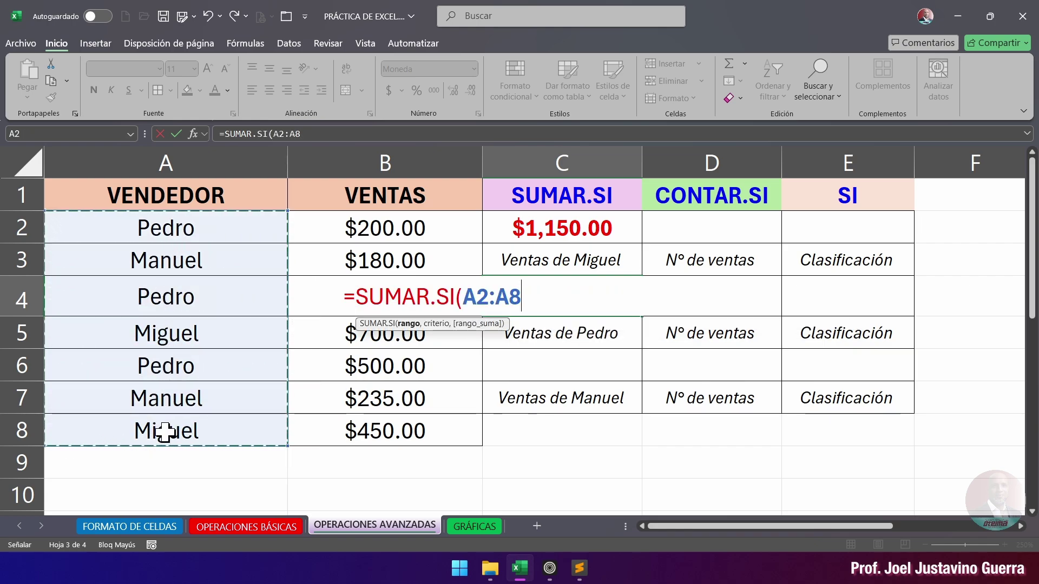
# Step: Complete the C4 formula with the seller named in C5's label as the quoted criterion and B2:B8 as the sum range
pyautogui.write(',')
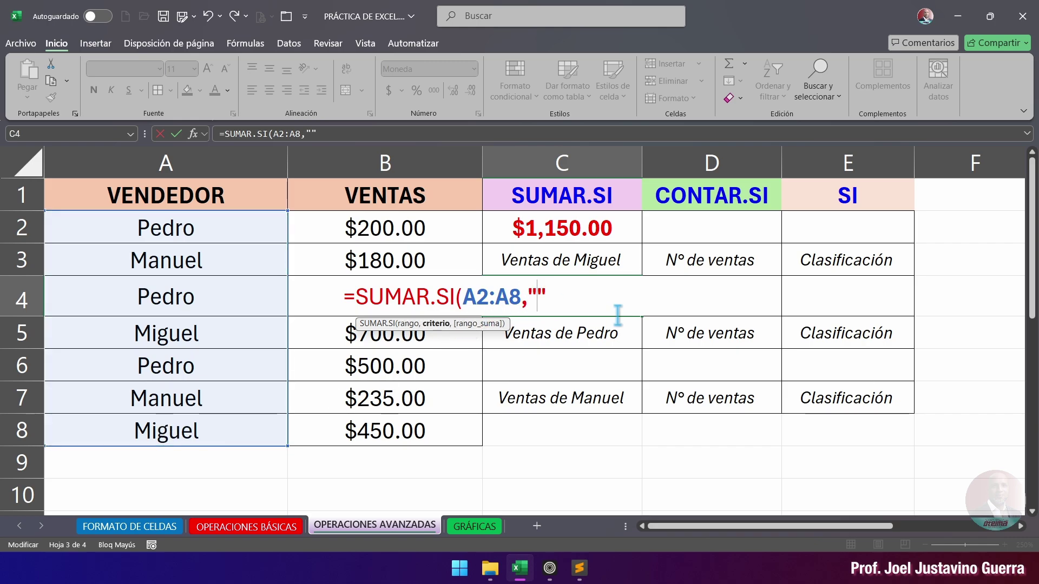
pyautogui.write('Pedro')
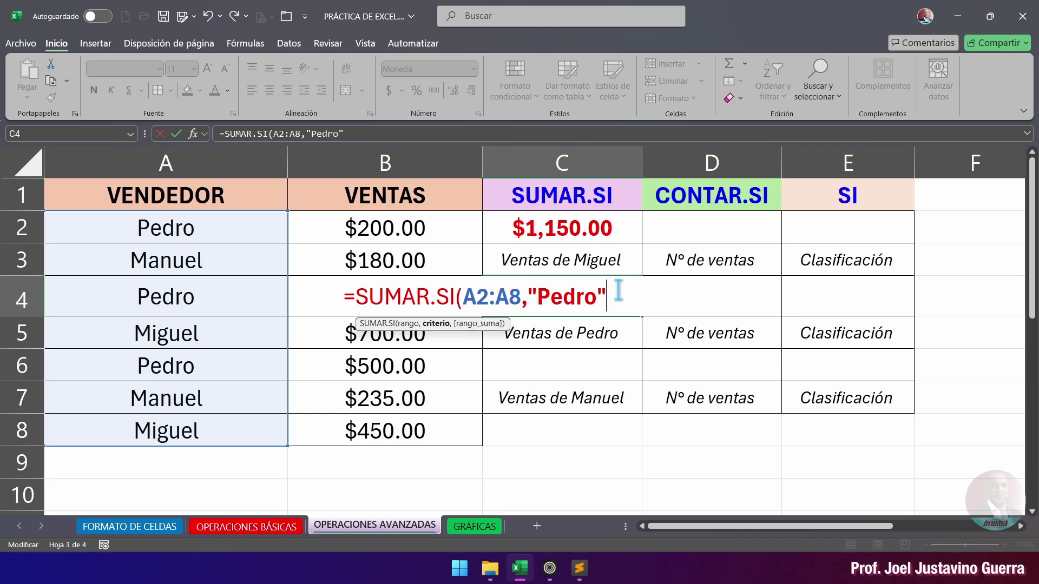
pyautogui.write(',')
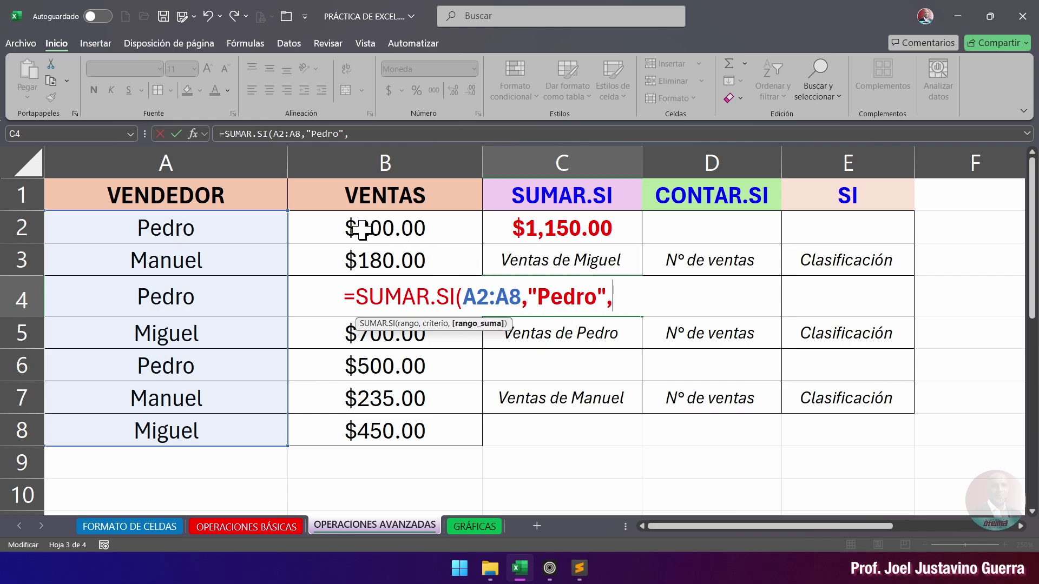
pyautogui.moveTo(359, 231); pyautogui.dragTo(355, 430)
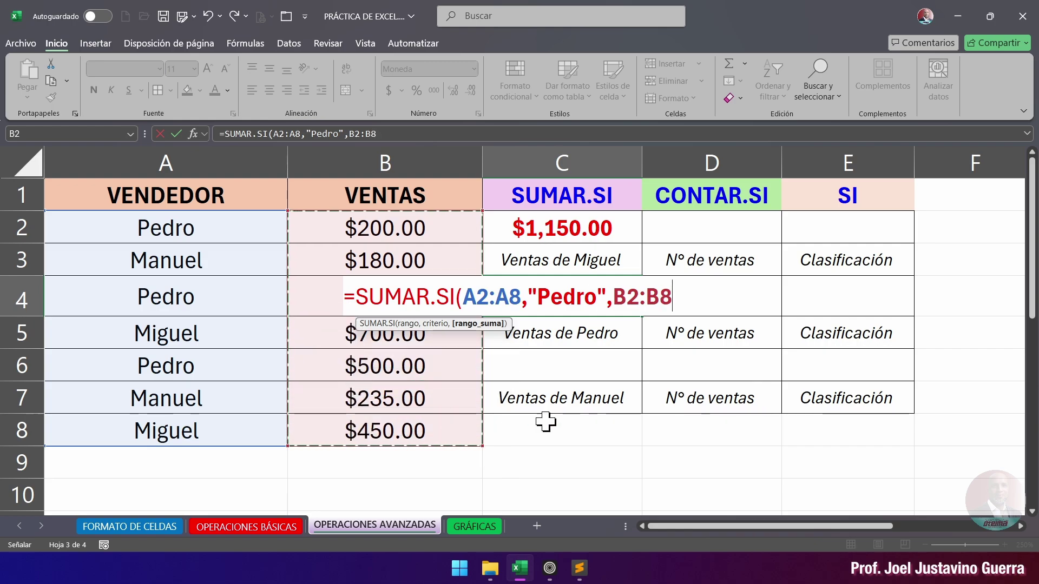
pyautogui.write(')')
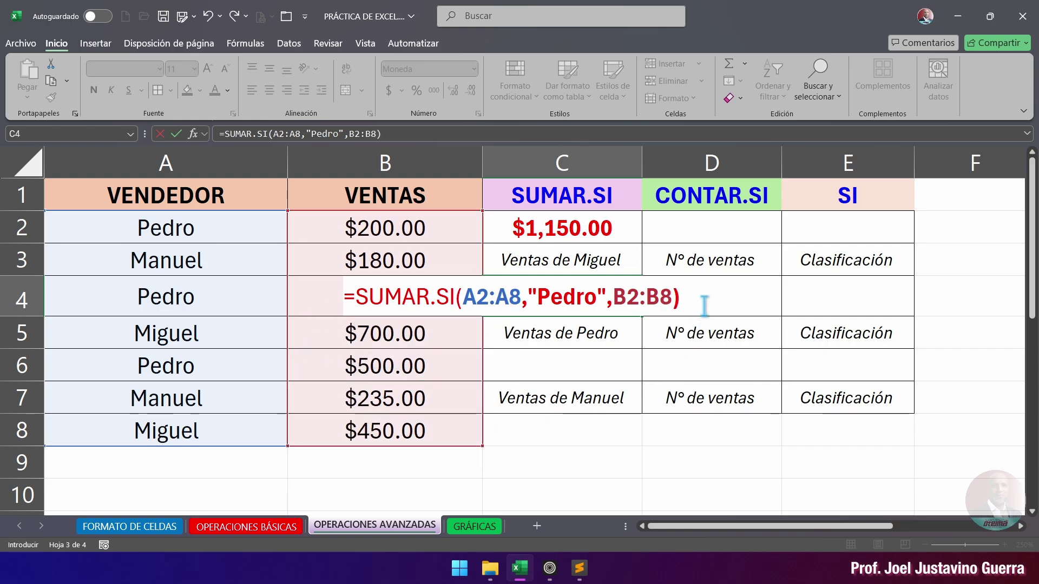
pyautogui.press('Return')
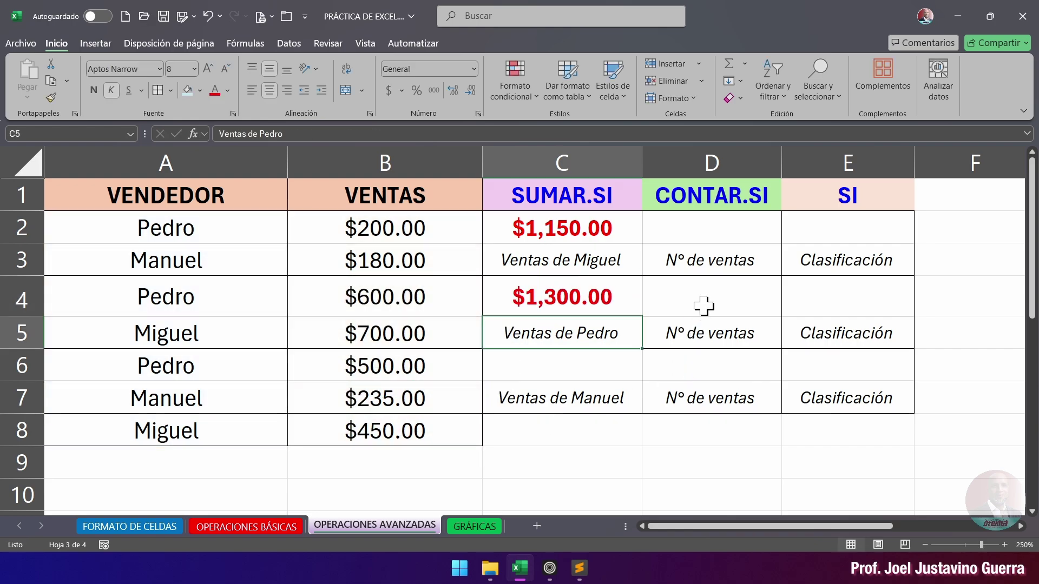
# Step: Check the C4 total against that seller's sales in B2, B4 and B6
pyautogui.click(555, 296)
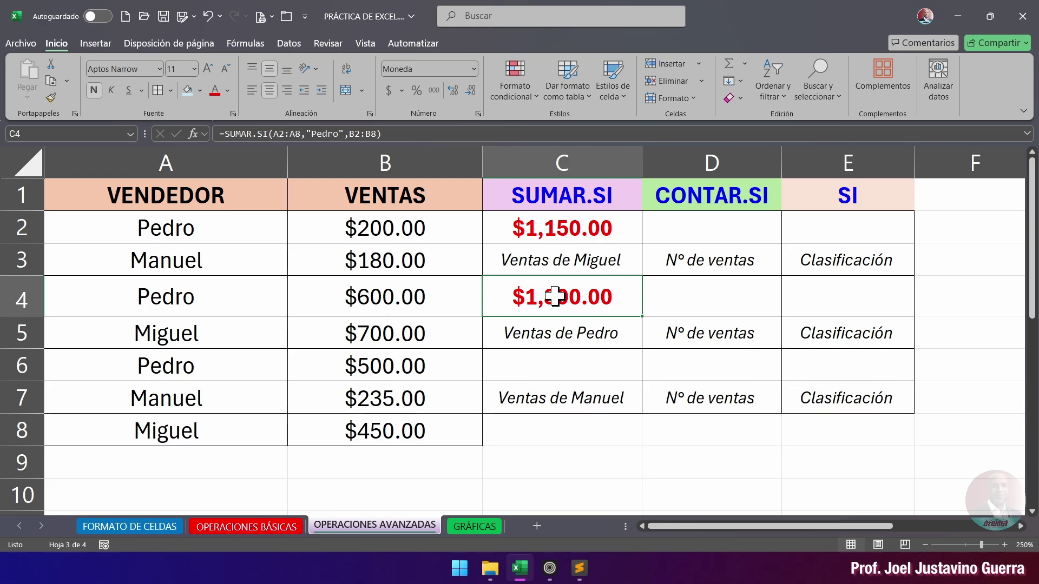
pyautogui.click(379, 230)
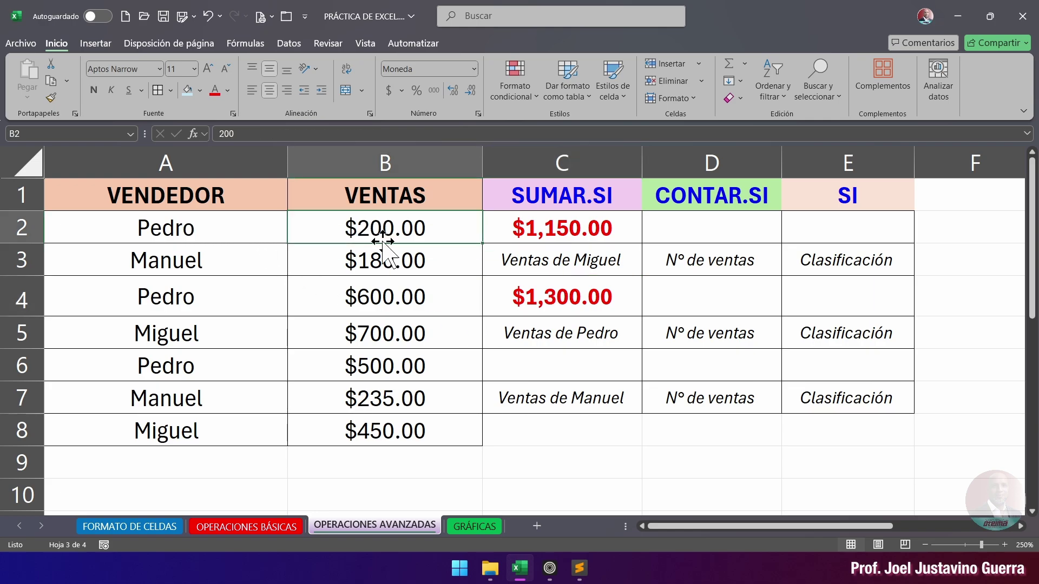
pyautogui.click(378, 295)
pyautogui.click(384, 359)
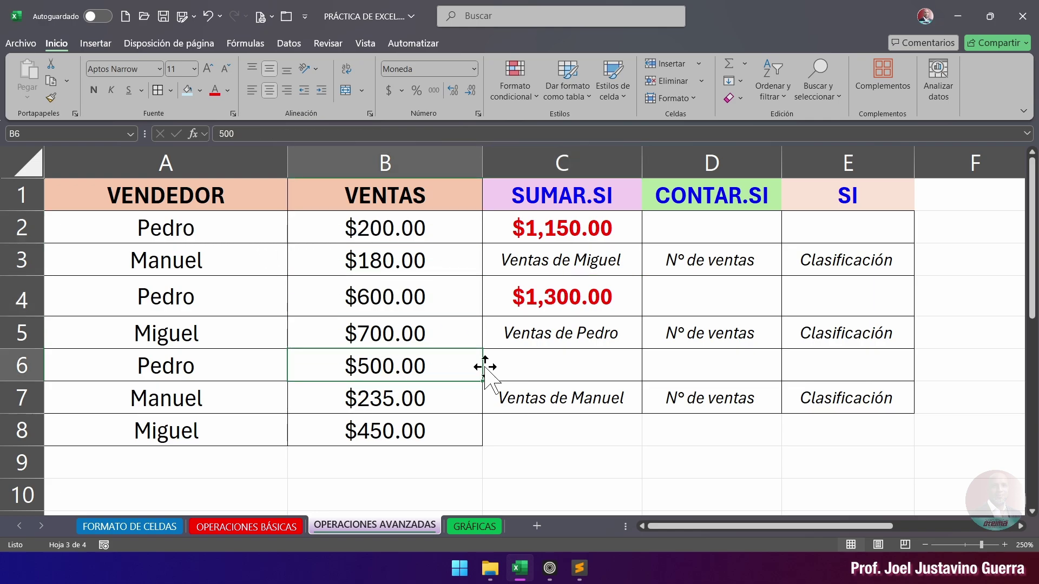
pyautogui.click(588, 297)
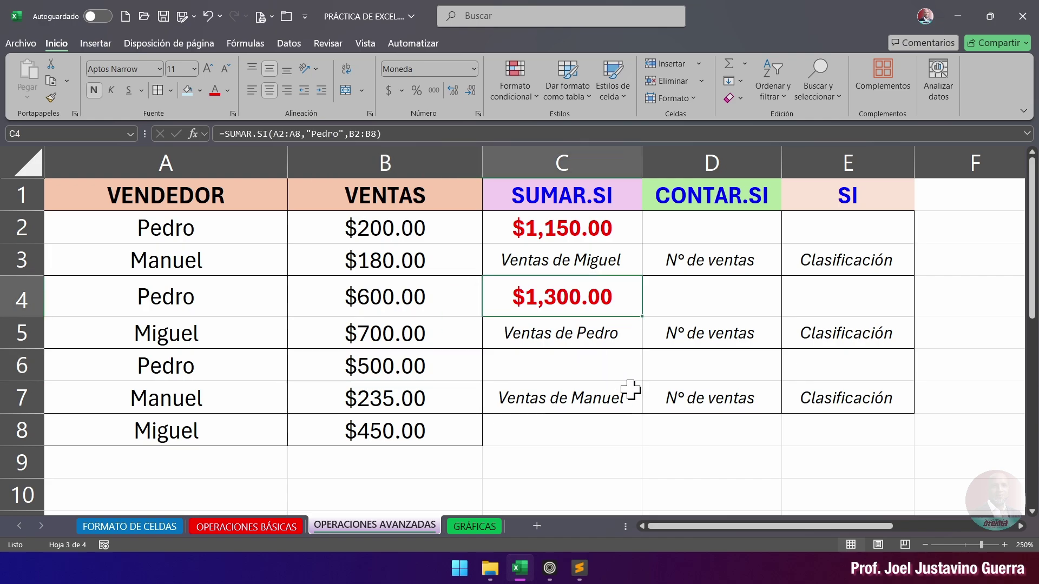
# Step: Start a SUMAR.SI formula in C6 with A2:A8 as its range
pyautogui.click(552, 364)
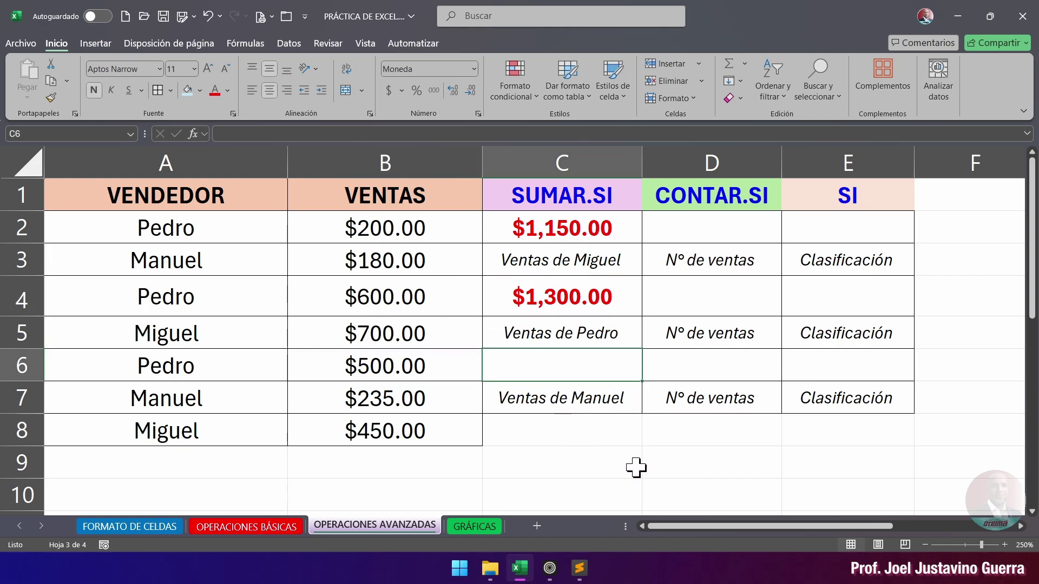
pyautogui.write('=')
pyautogui.press('capslock')
pyautogui.write('SUMAR.SI')
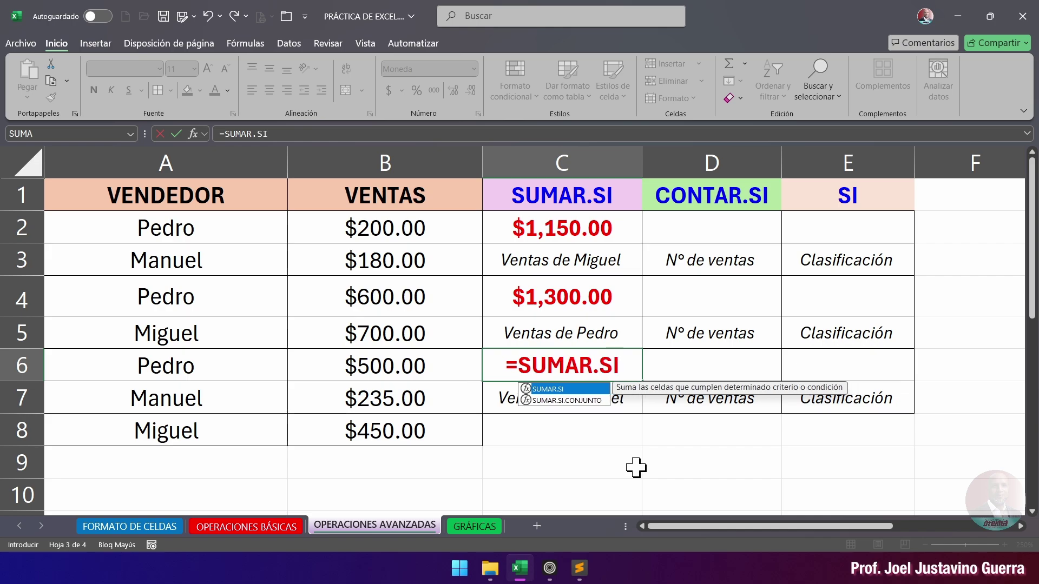
pyautogui.write('(')
pyautogui.click(209, 228)
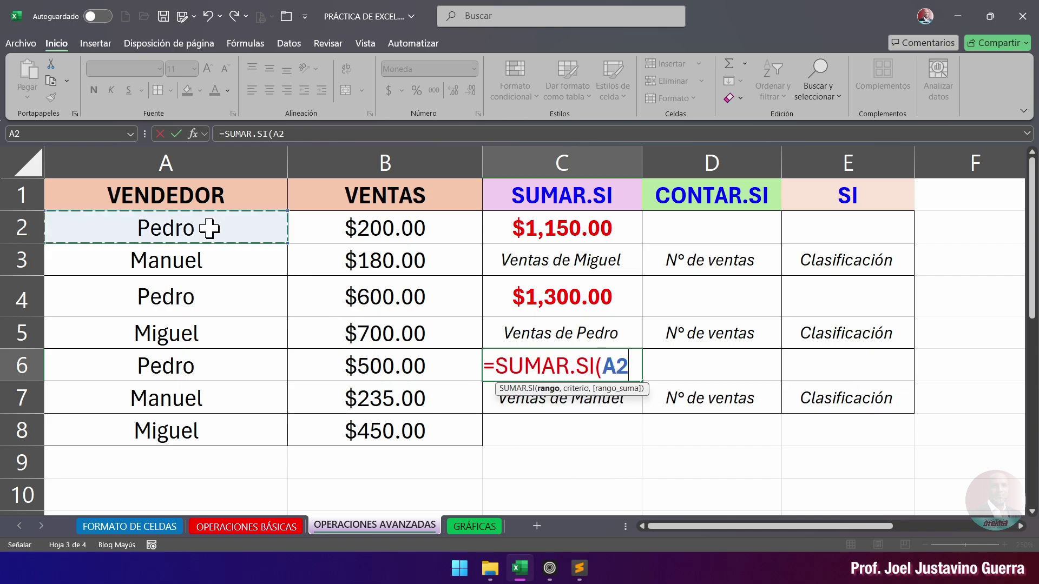
pyautogui.moveTo(209, 228); pyautogui.dragTo(222, 427)
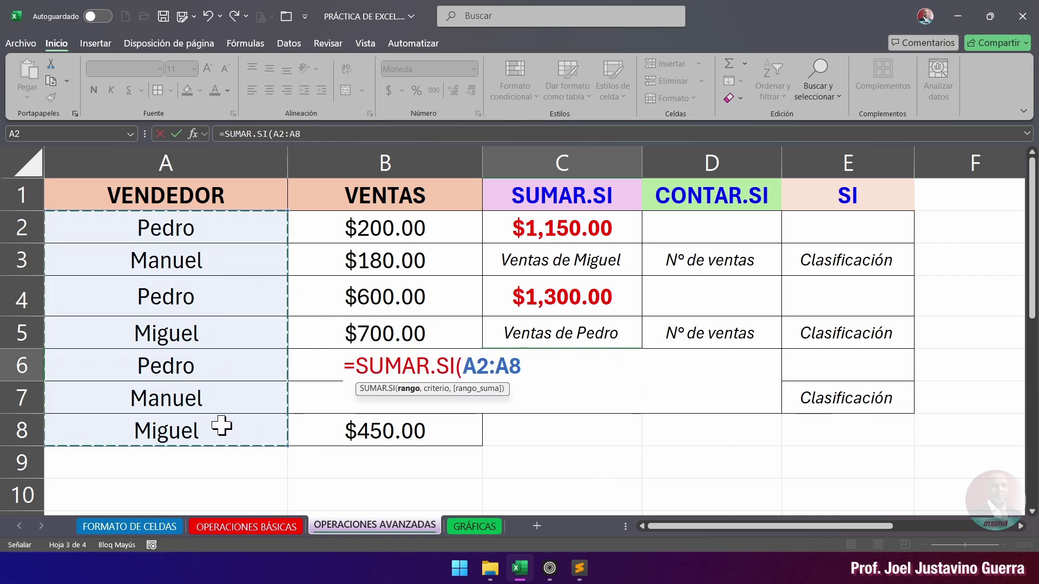
pyautogui.write(',')
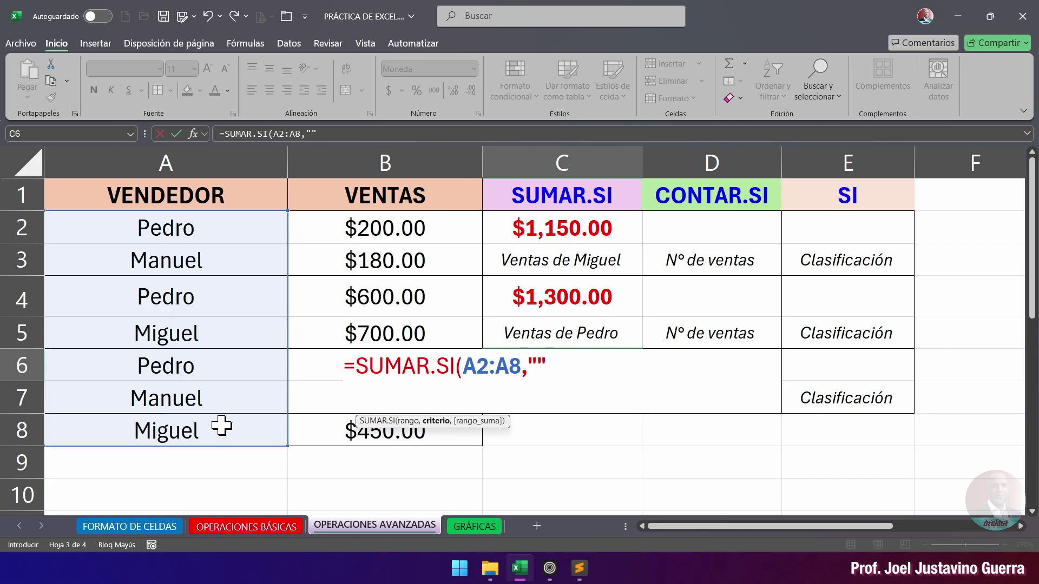
# Step: Complete the C6 formula with the seller named in C7's label as the quoted criterion and B2:B8 as the sum range
pyautogui.click(547, 364)
pyautogui.write('mA')
pyautogui.press('BackSpace')
pyautogui.press('BackSpace')
pyautogui.press('capslock')
pyautogui.write('Manuel')
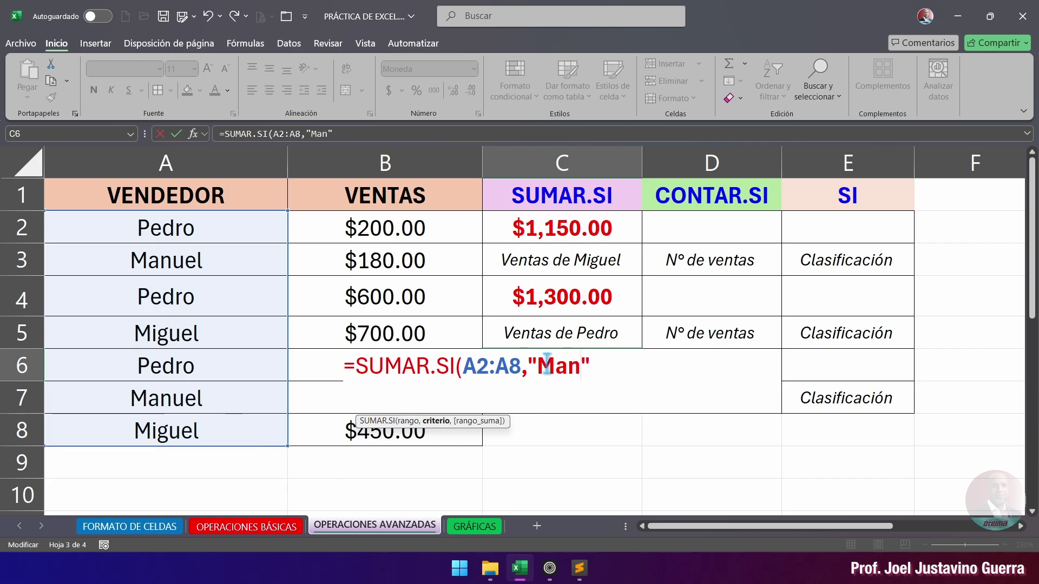
pyautogui.click(629, 364)
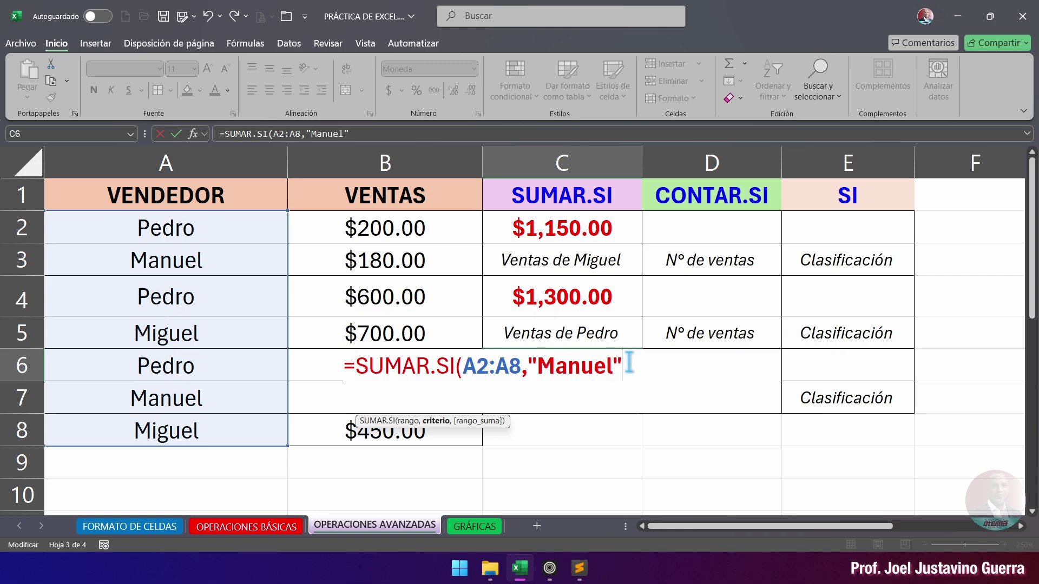
pyautogui.write(',')
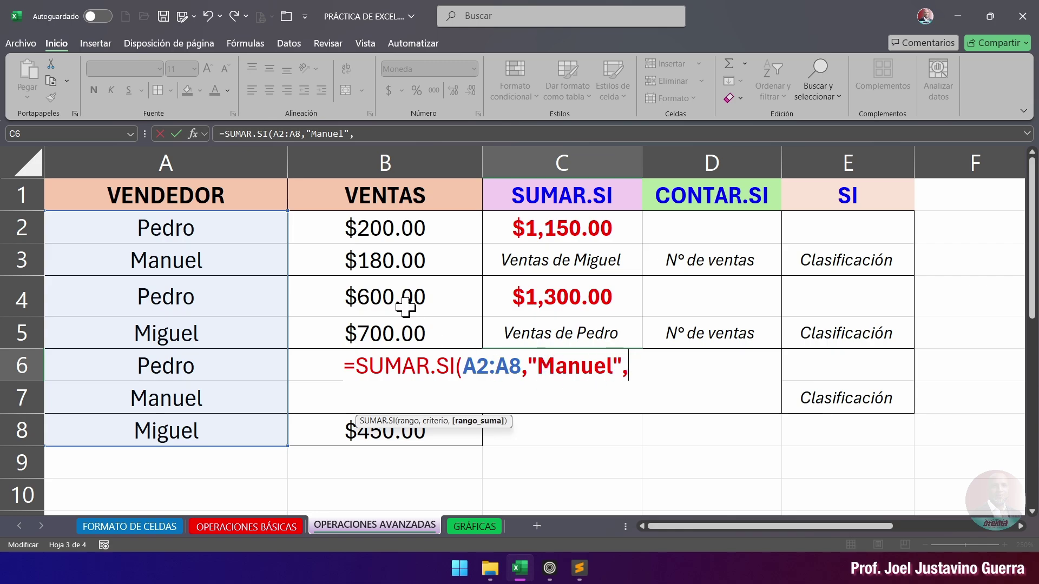
pyautogui.moveTo(343, 226); pyautogui.dragTo(340, 430)
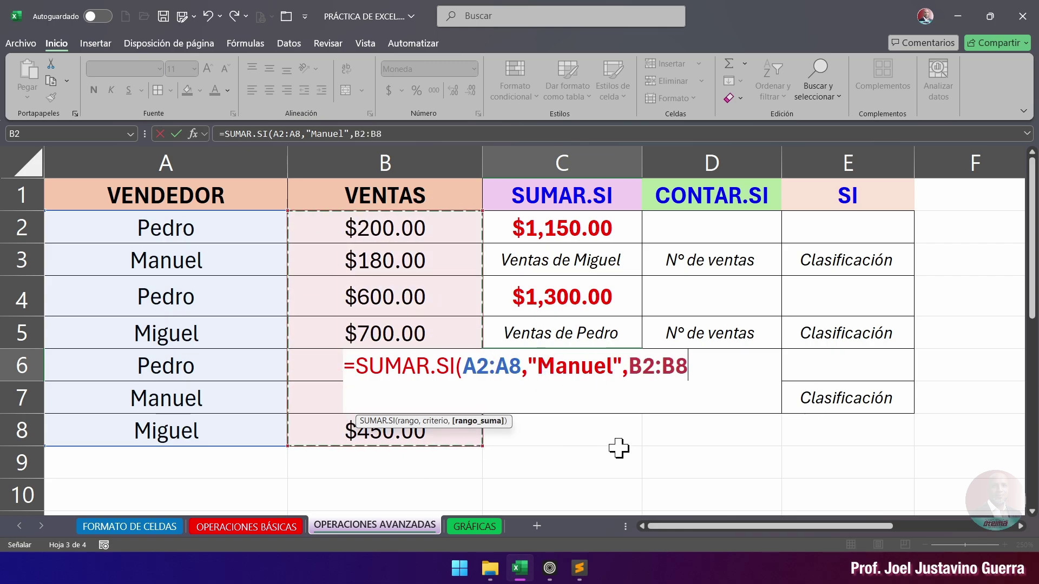
pyautogui.write(')')
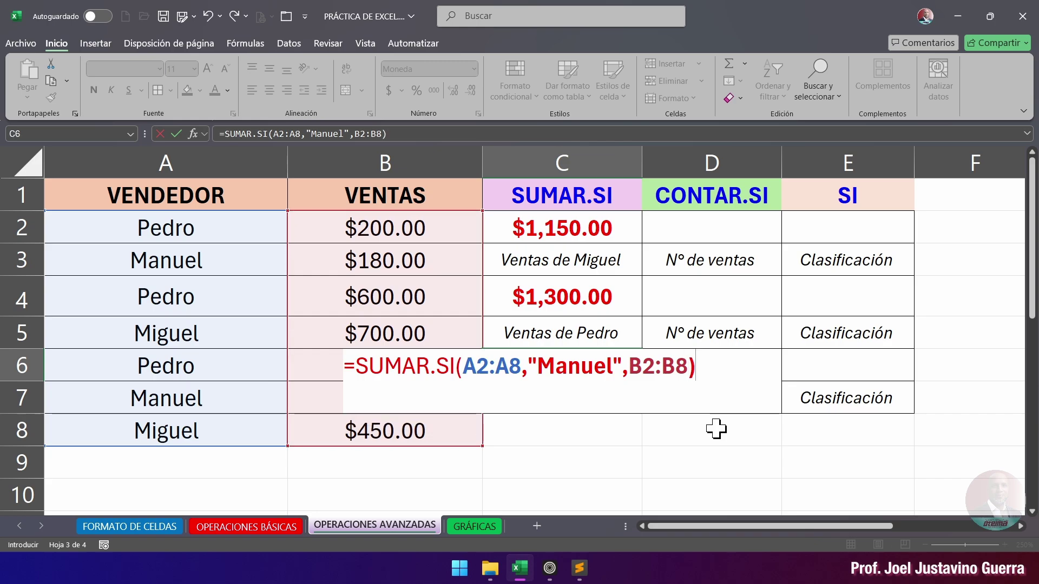
pyautogui.press('Return')
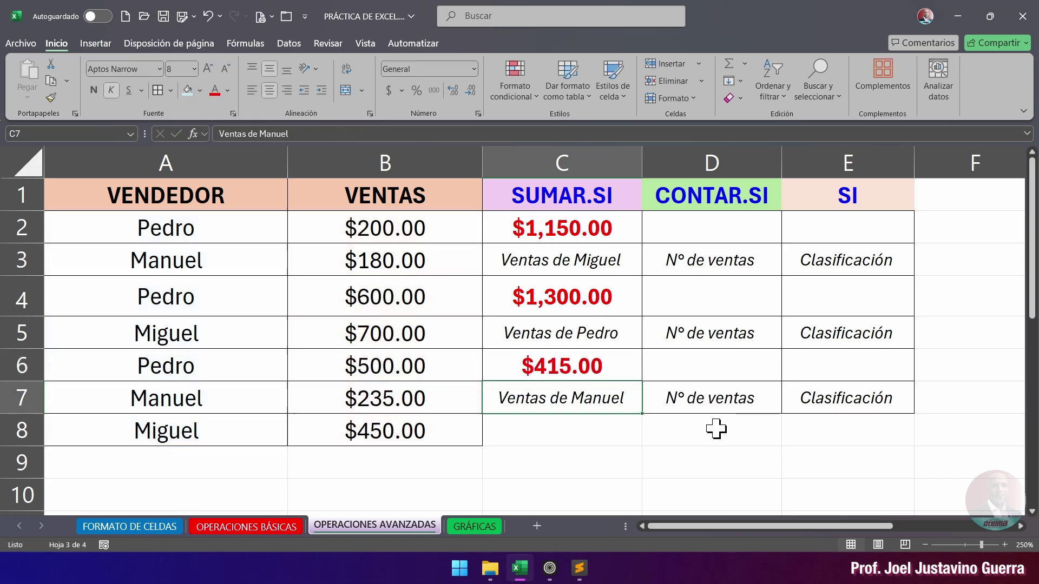
# Step: Compare the SUMAR.SI formulas in C6, C4 and C2, checking the seller criterion used in each
pyautogui.click(590, 361)
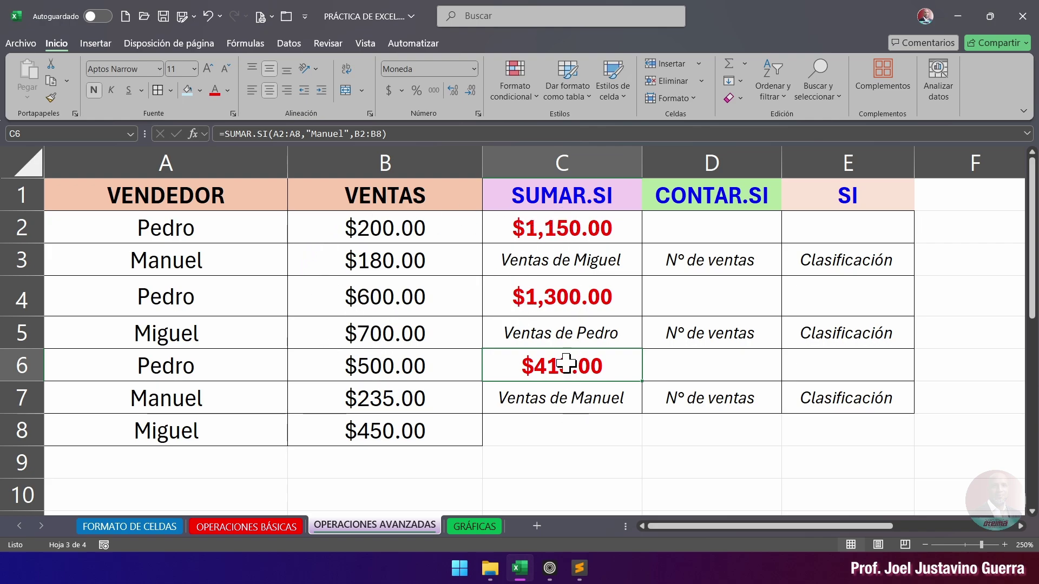
pyautogui.click(573, 295)
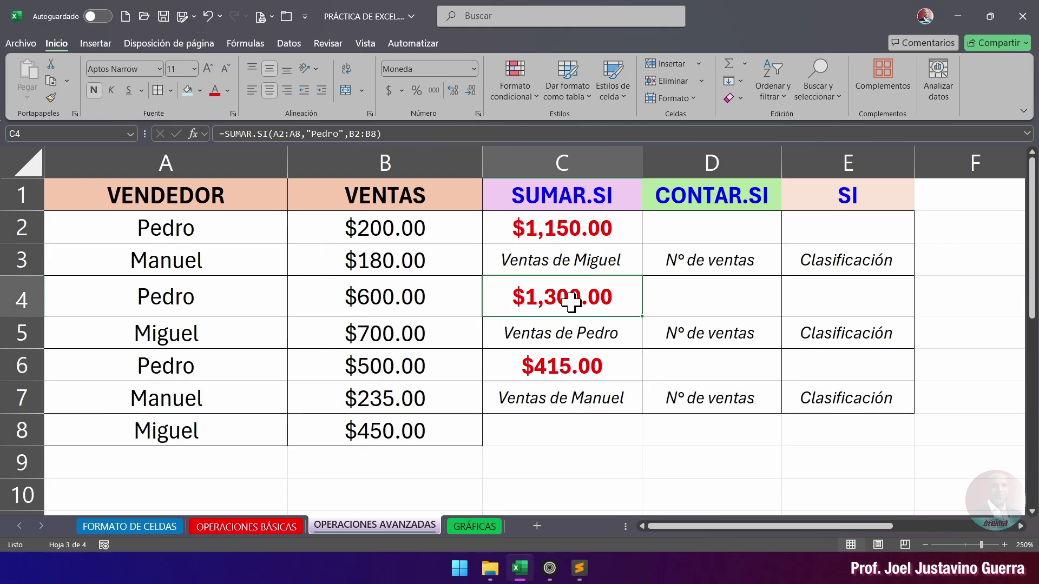
pyautogui.click(572, 227)
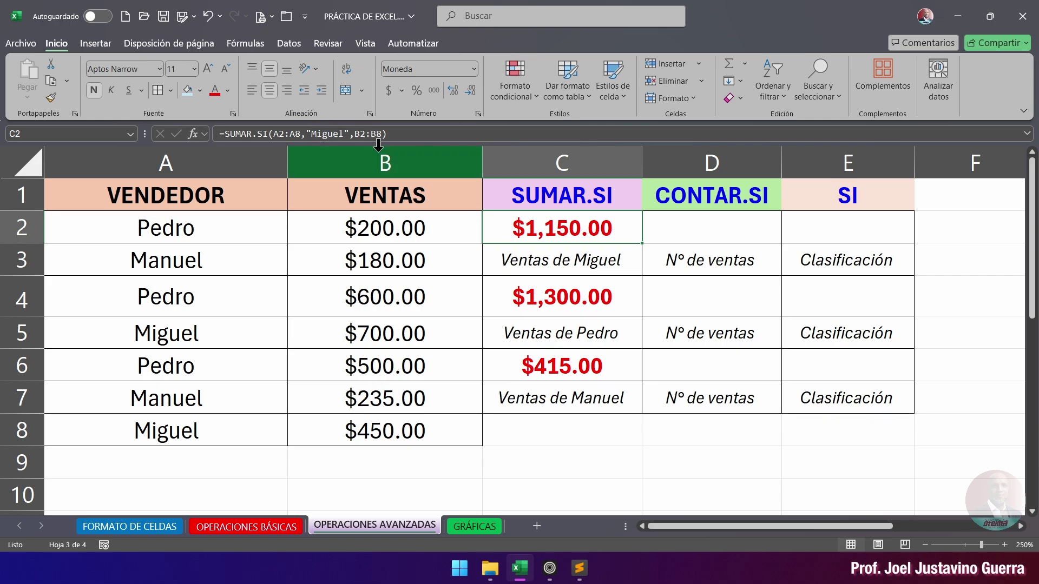
pyautogui.click(571, 298)
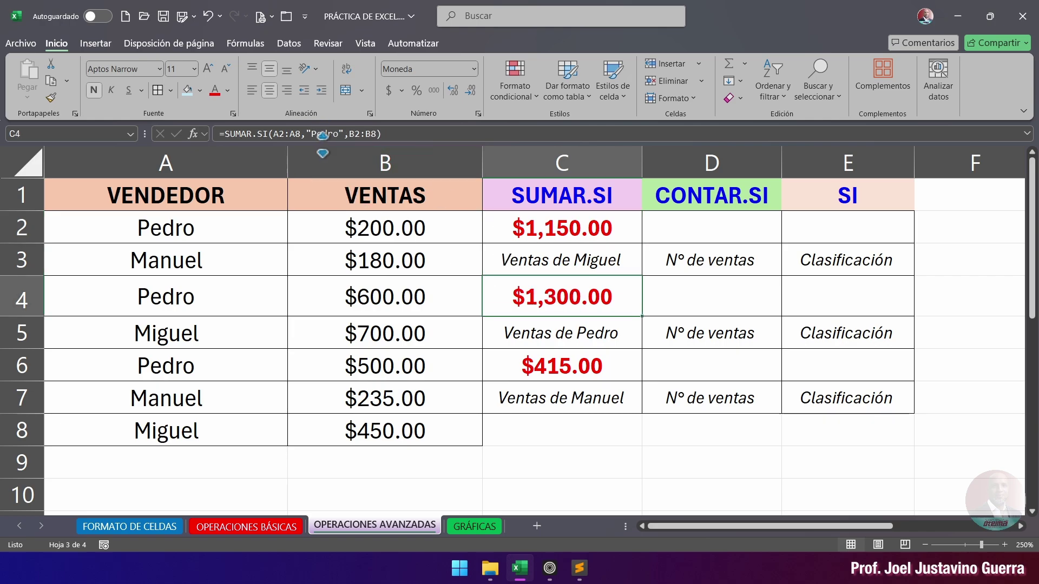
pyautogui.click(597, 359)
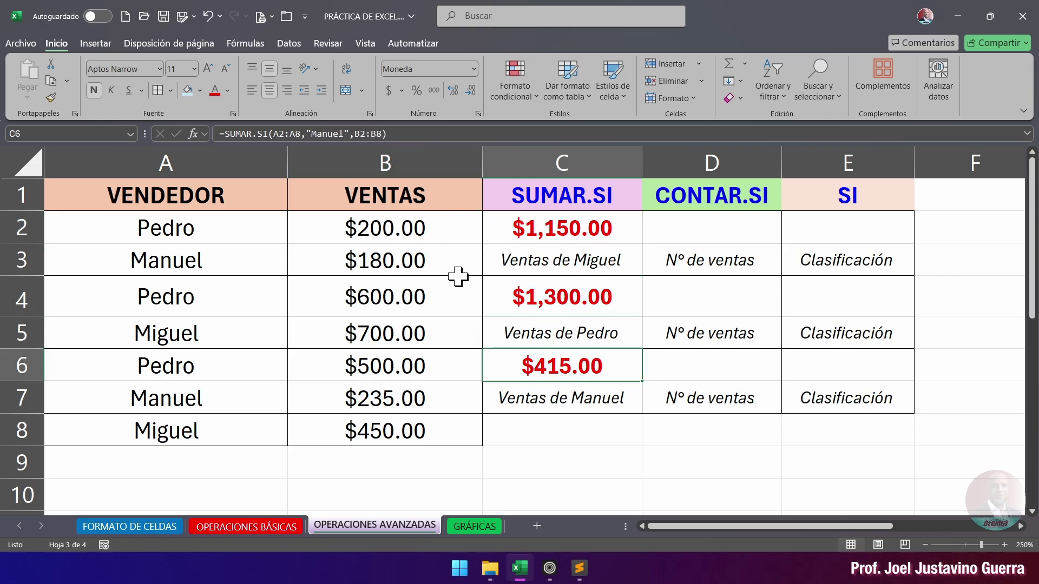
# Step: Set the sale in B7 to 240 and check how the total in C6 responds
pyautogui.click(382, 399)
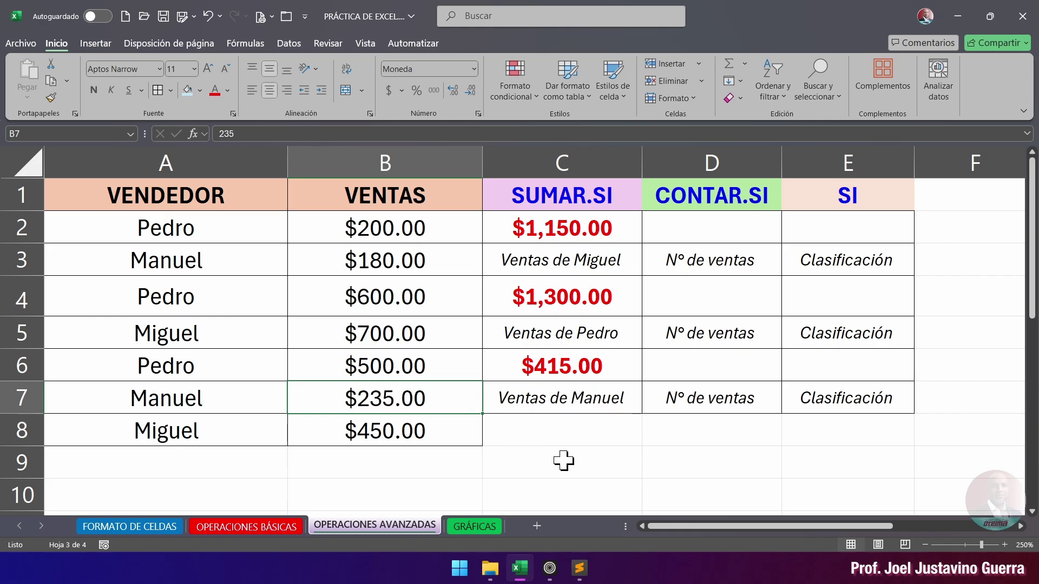
pyautogui.write('240')
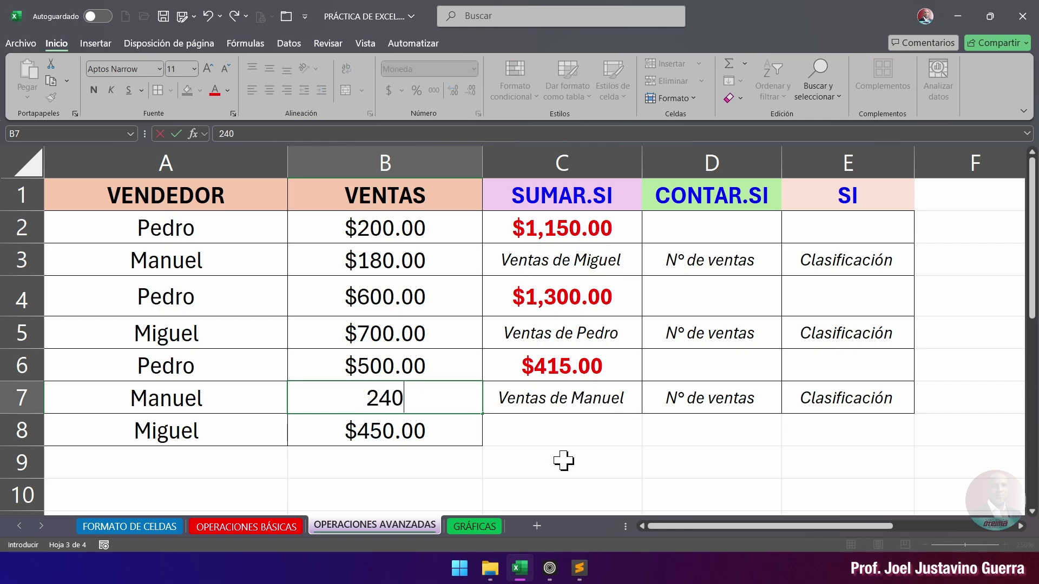
pyautogui.press('Return')
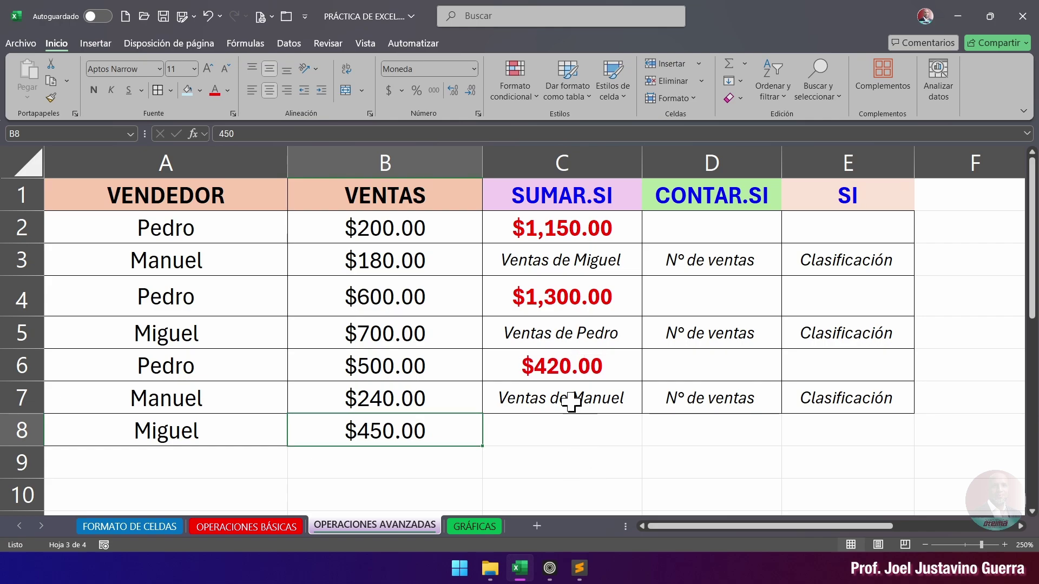
pyautogui.click(383, 400)
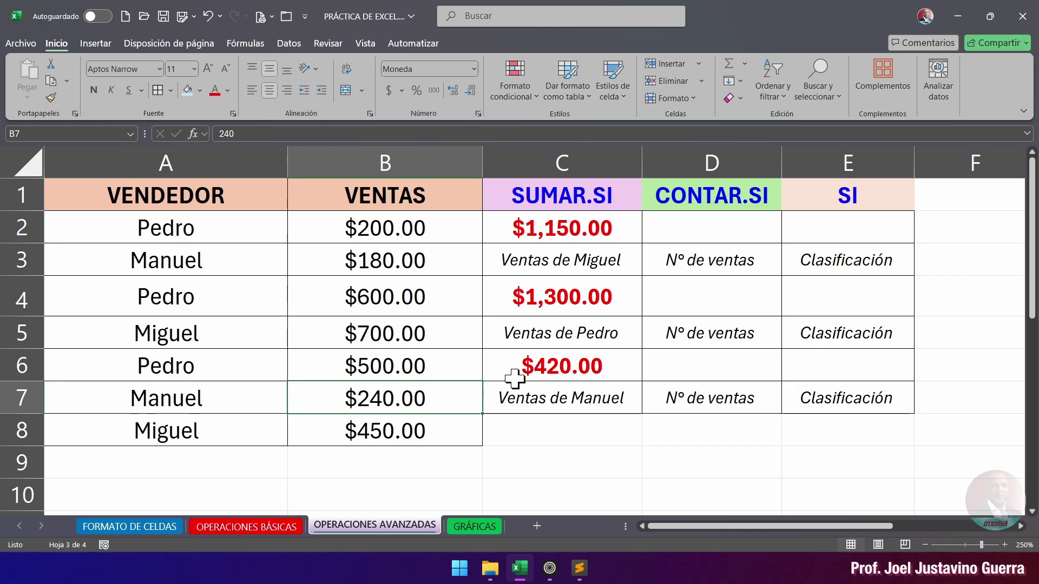
pyautogui.click(569, 370)
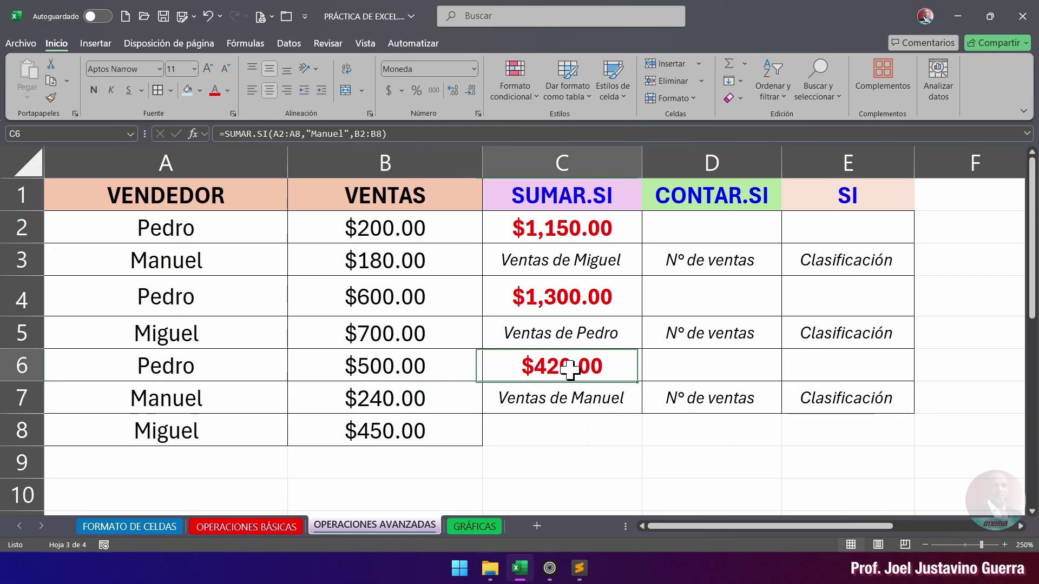
pyautogui.click(367, 397)
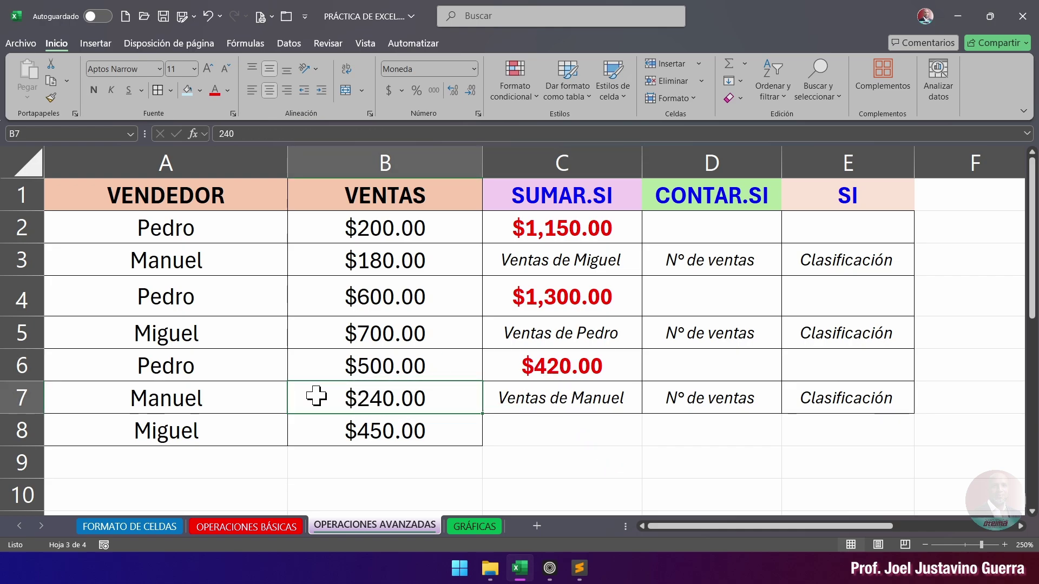
# Step: Set the sale in B6 to 550
pyautogui.click(367, 371)
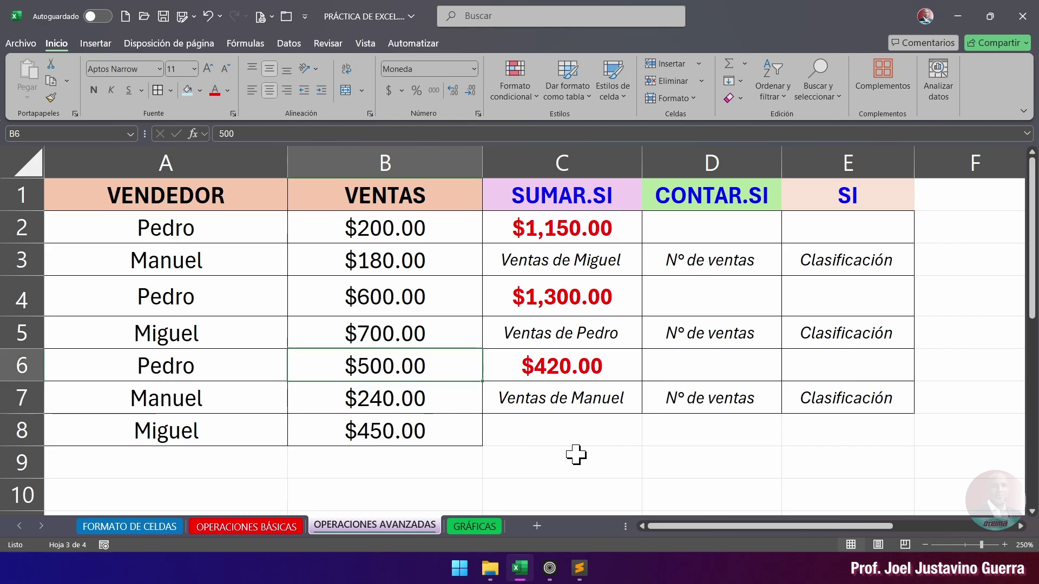
pyautogui.write('550')
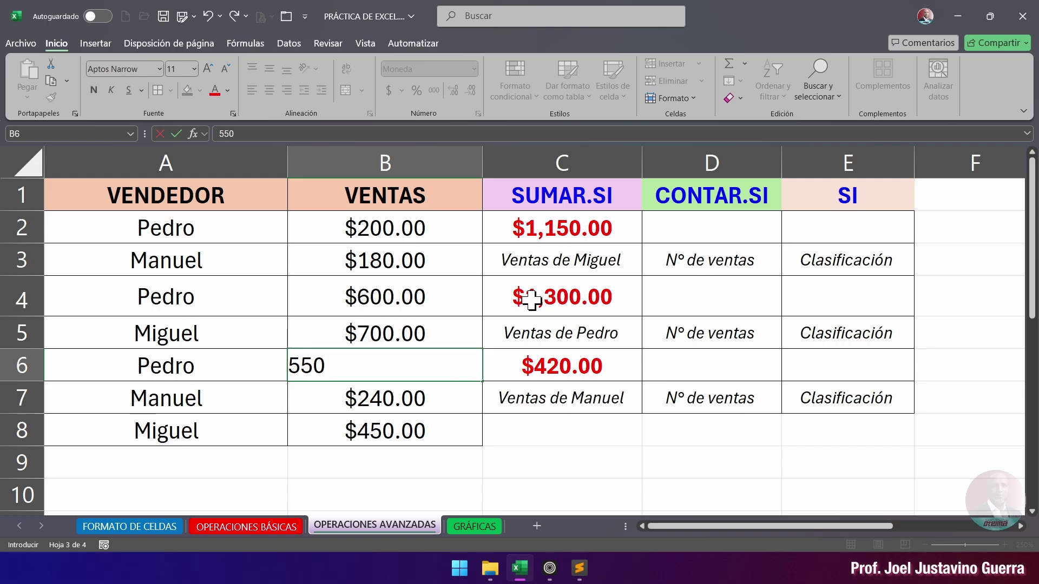
pyautogui.press('Return')
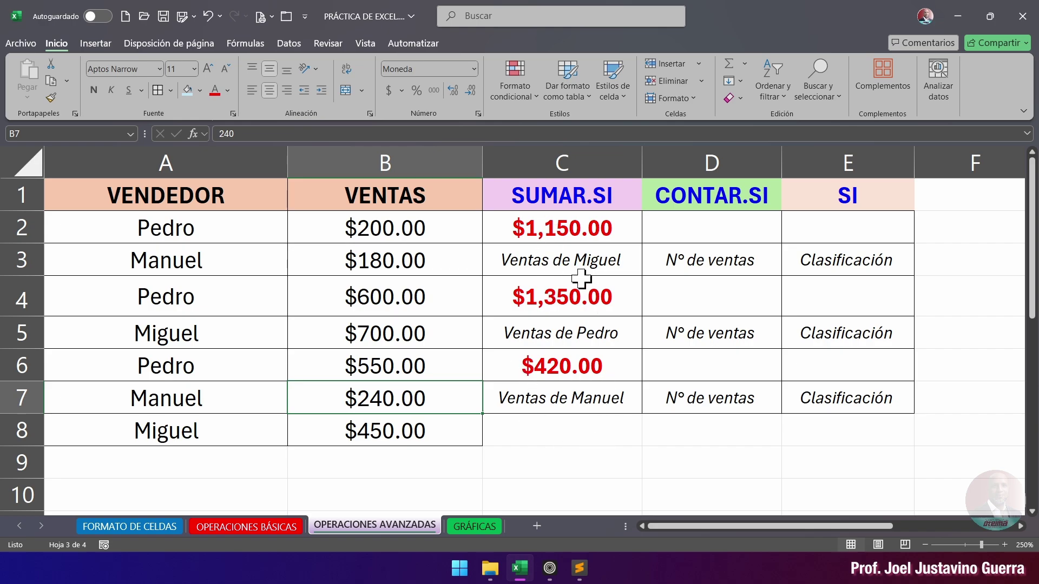
# Step: Review the range, criterion and sum range of the SUMAR.SI formula in C2, leaving it as it is
pyautogui.click(567, 228)
pyautogui.click(412, 136)
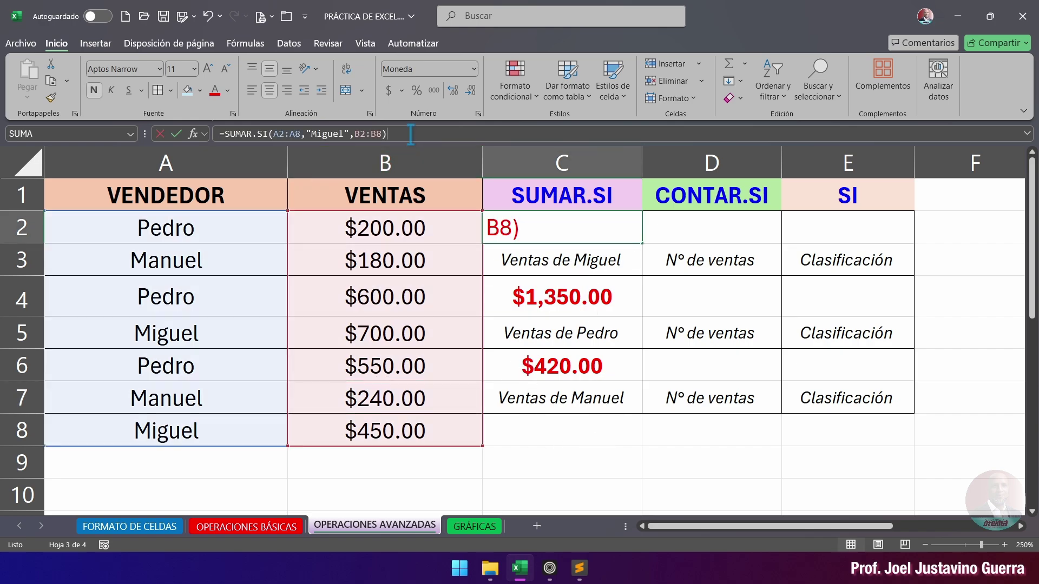
pyautogui.click(547, 227)
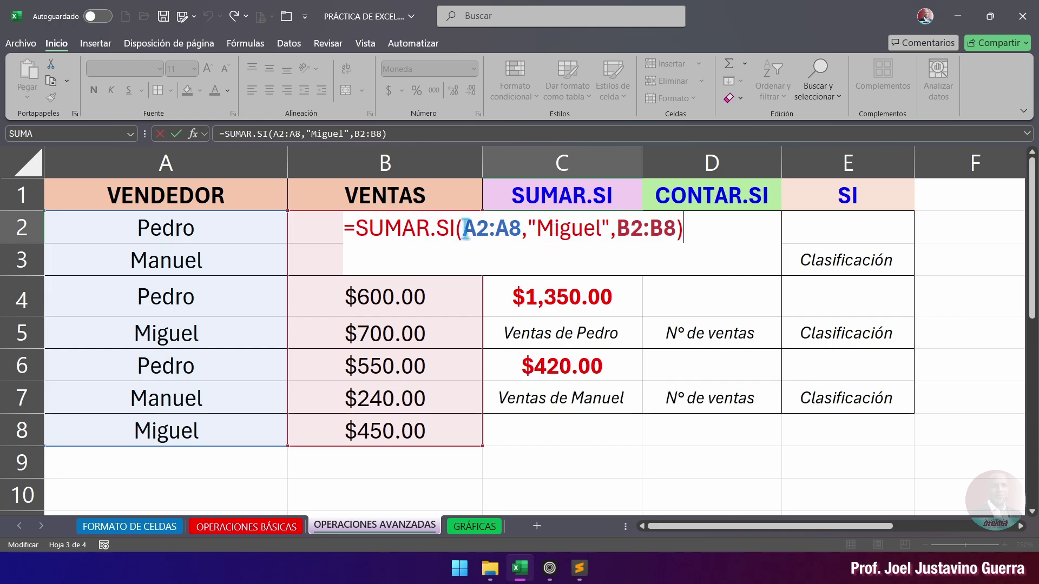
pyautogui.click(520, 228)
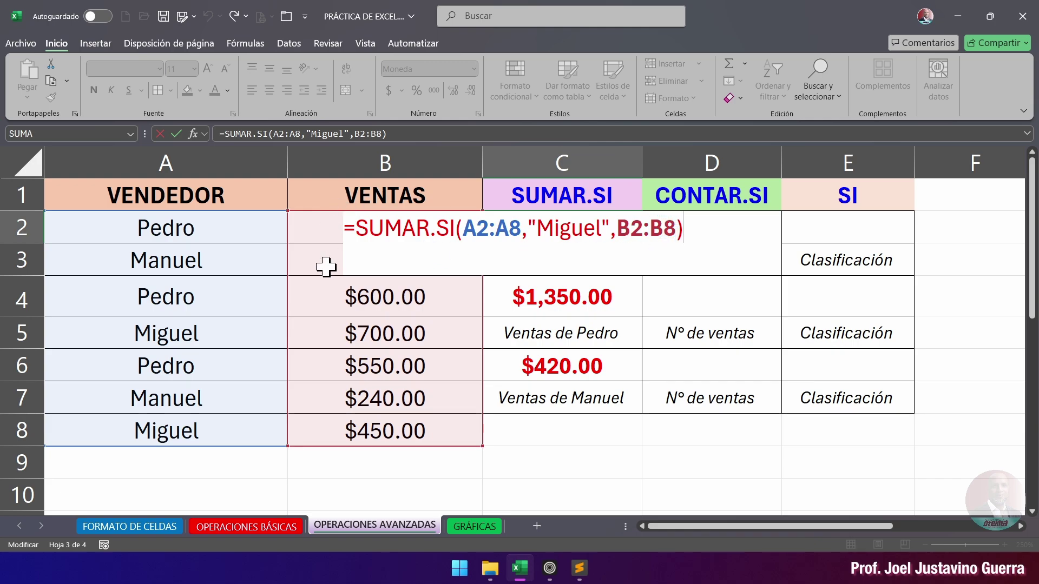
pyautogui.click(595, 438)
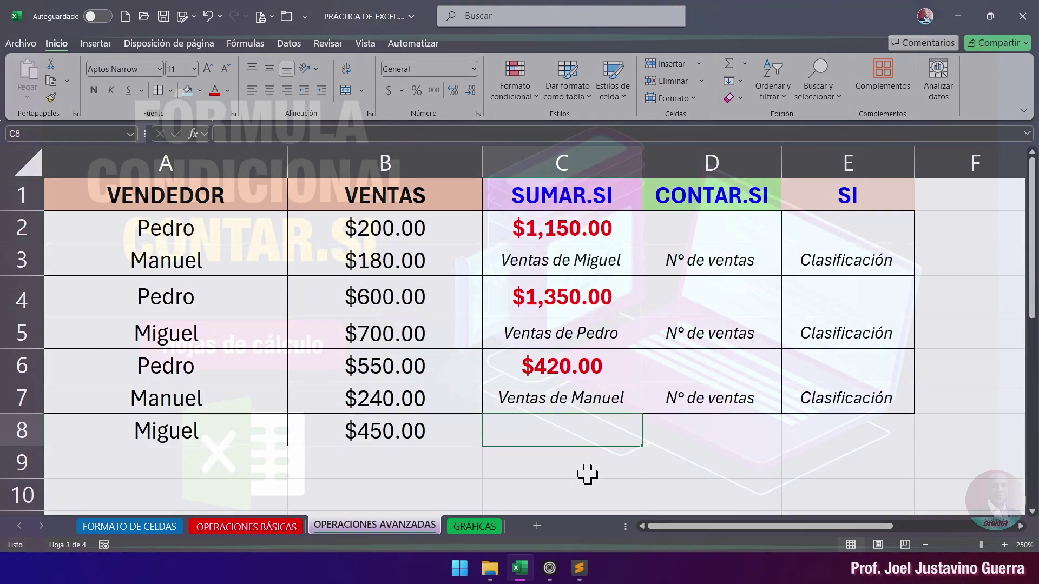
# Step: Review the seller totals in C2, C4 and C6 together with the sales amounts in B2:B8
pyautogui.click(573, 461)
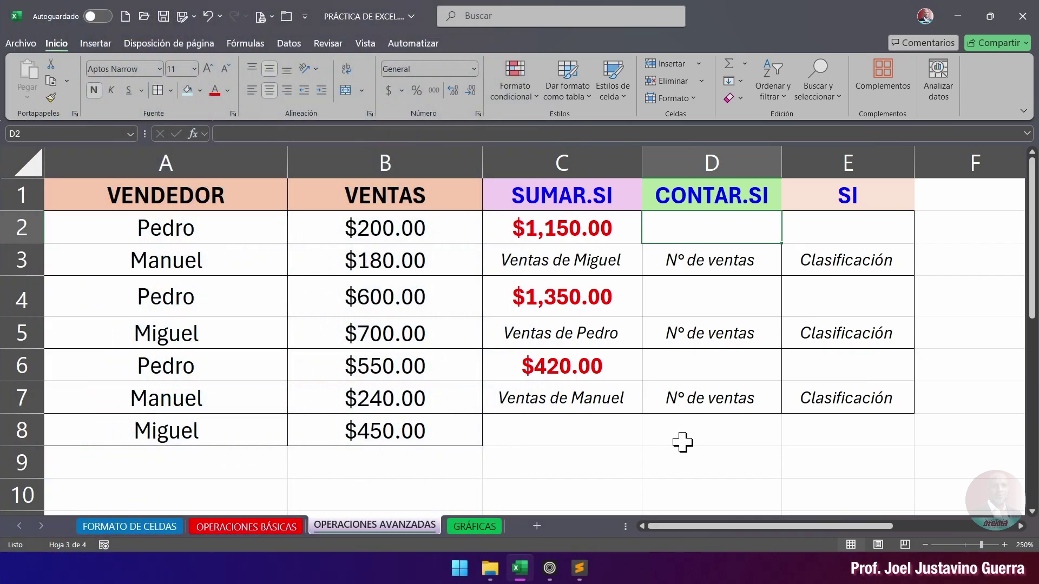
pyautogui.click(552, 225)
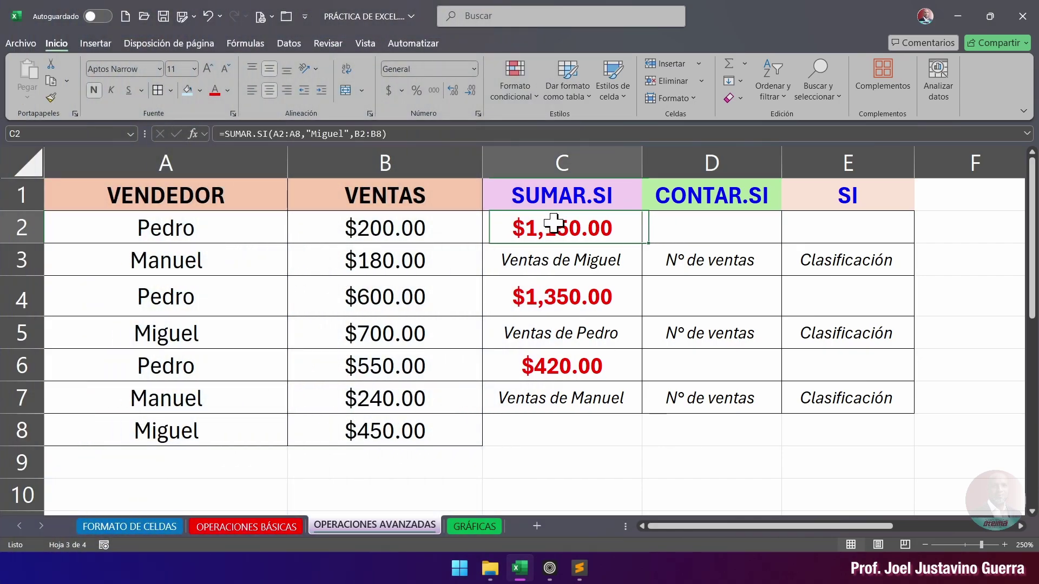
pyautogui.click(568, 297)
pyautogui.click(574, 360)
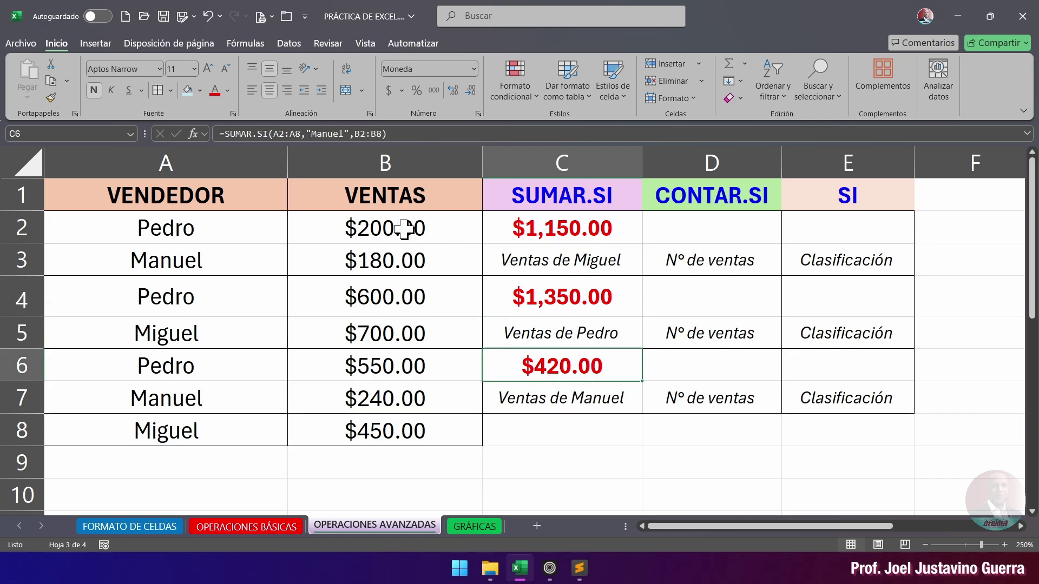
pyautogui.moveTo(406, 227); pyautogui.dragTo(406, 436)
pyautogui.click(584, 434)
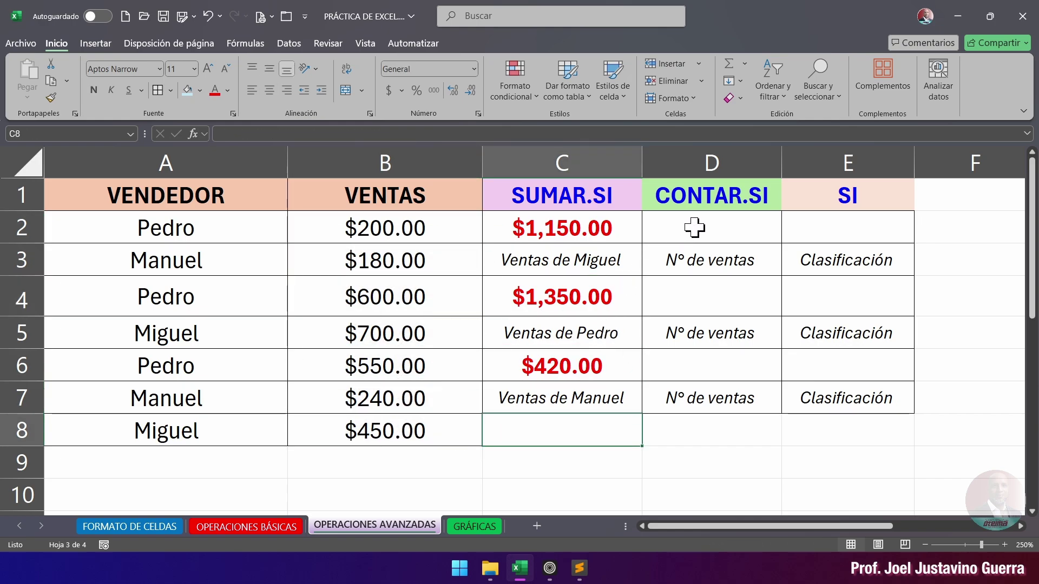
# Step: Select D2, the CONTAR.SI cell for the number of sales beside the C2 total
pyautogui.click(694, 227)
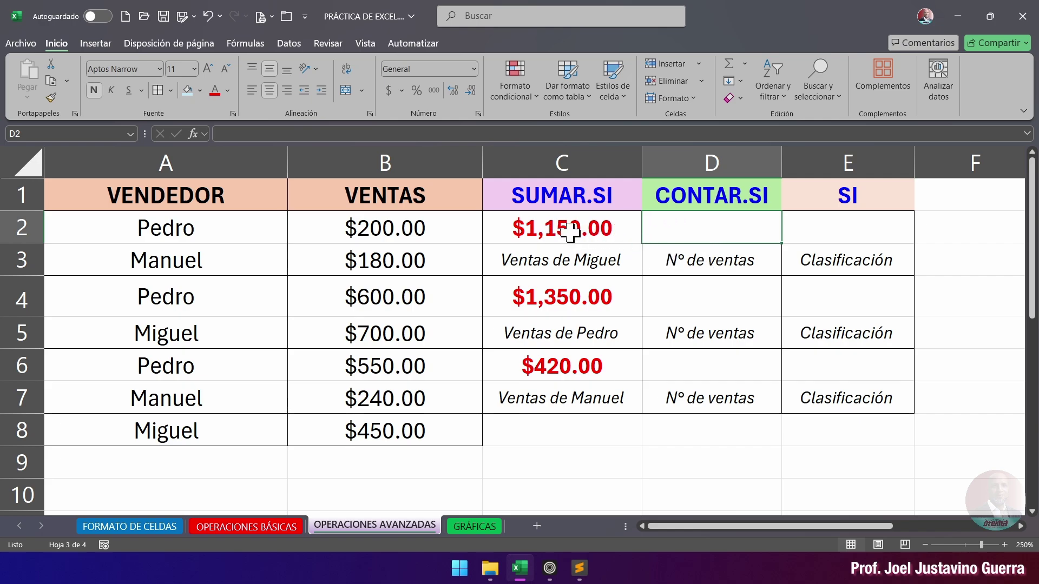
pyautogui.click(598, 238)
pyautogui.click(691, 238)
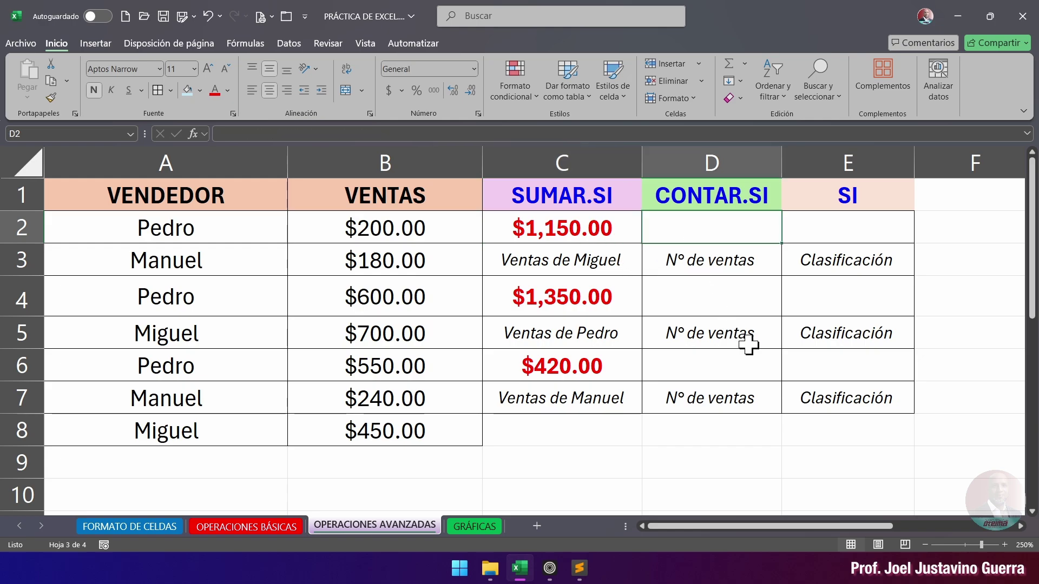
# Step: Enter a CONTAR.SI formula in D2 over the range A2:A8, with the seller named in C3 as the criterion
pyautogui.write('=CONTAR.')
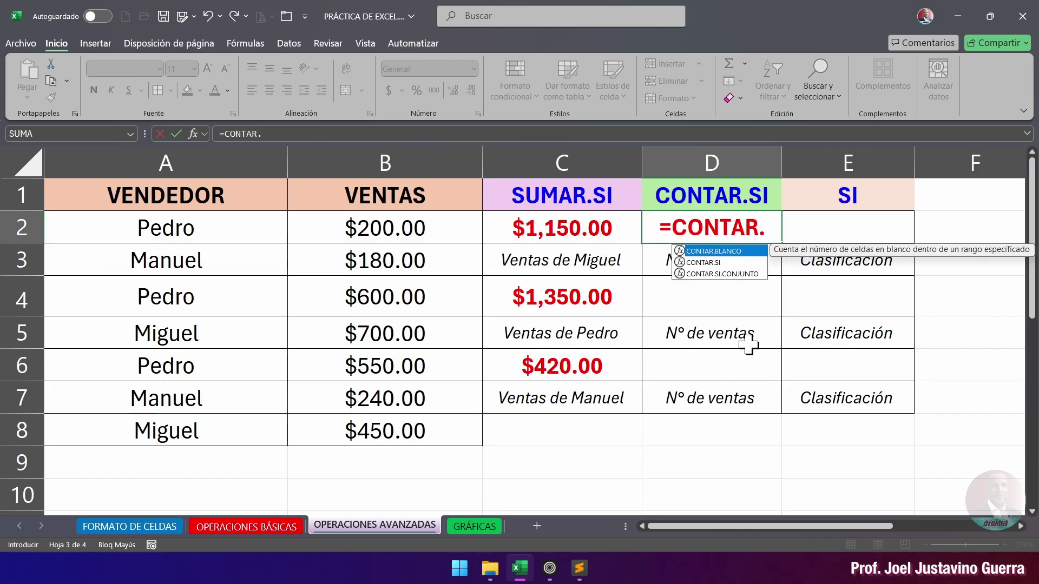
pyautogui.write('SI(')
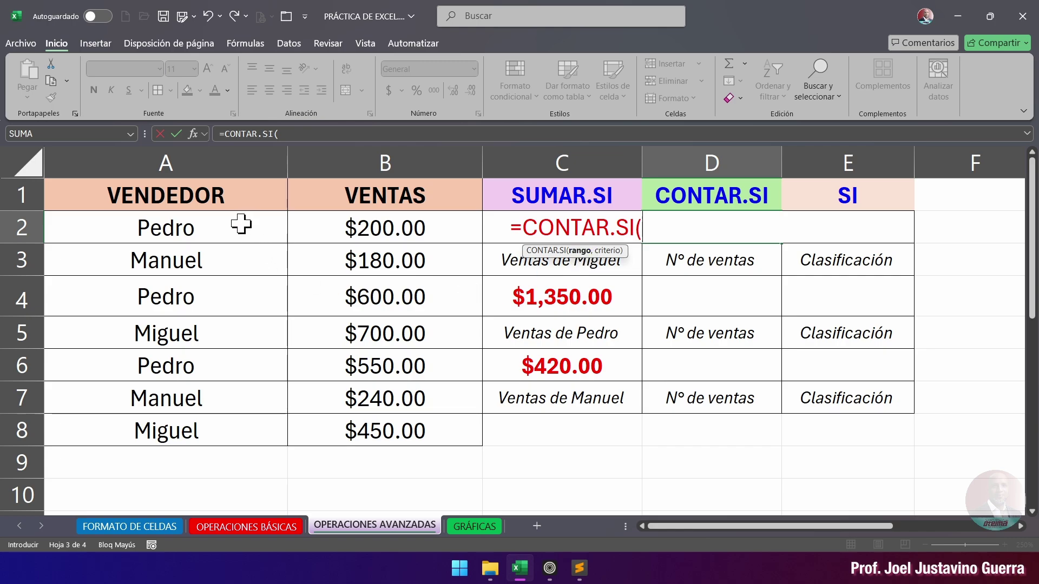
pyautogui.moveTo(241, 224); pyautogui.dragTo(249, 431)
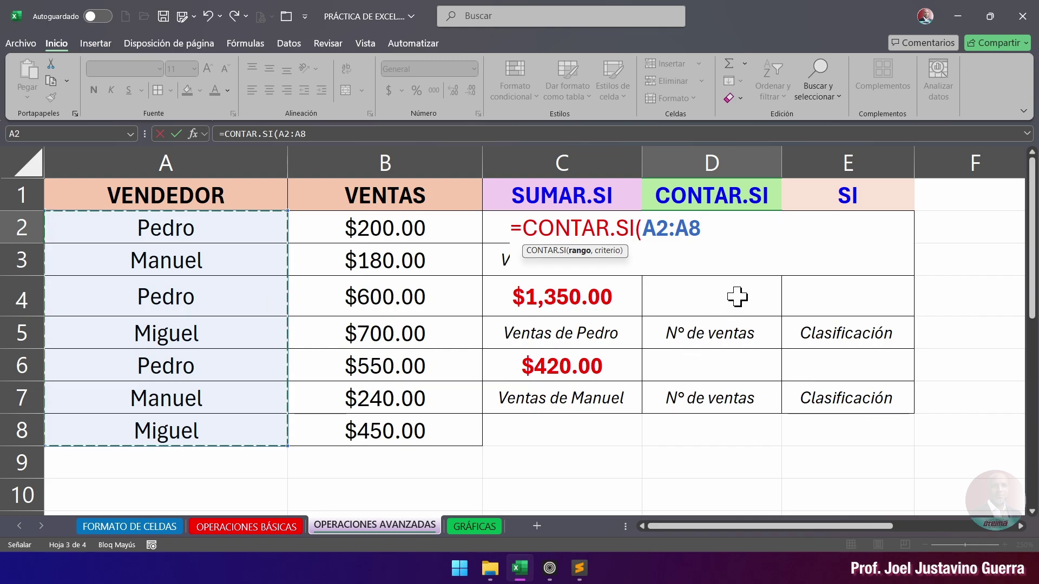
pyautogui.write(',"L')
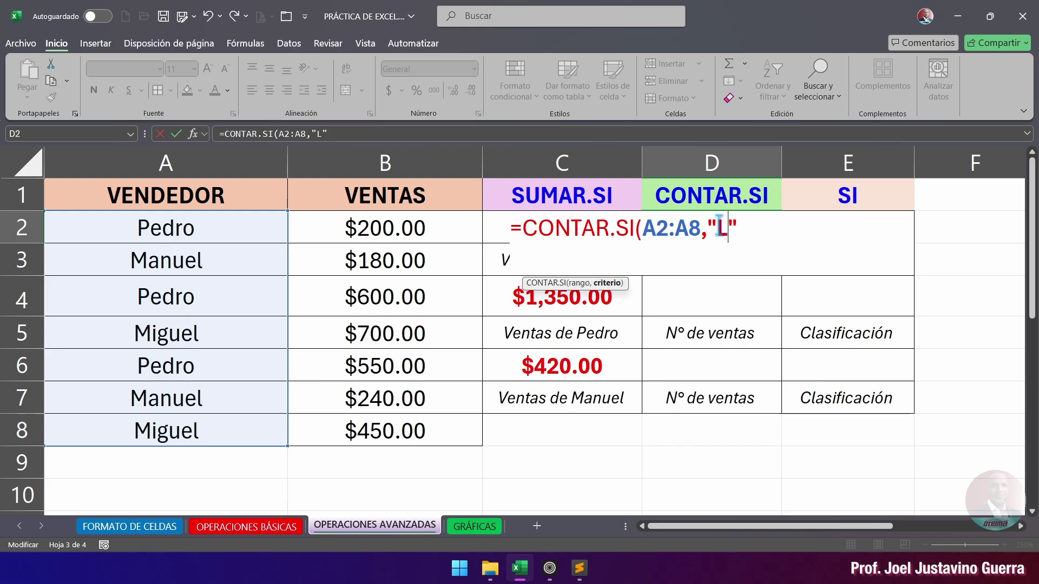
pyautogui.press('BackSpace')
pyautogui.write('m')
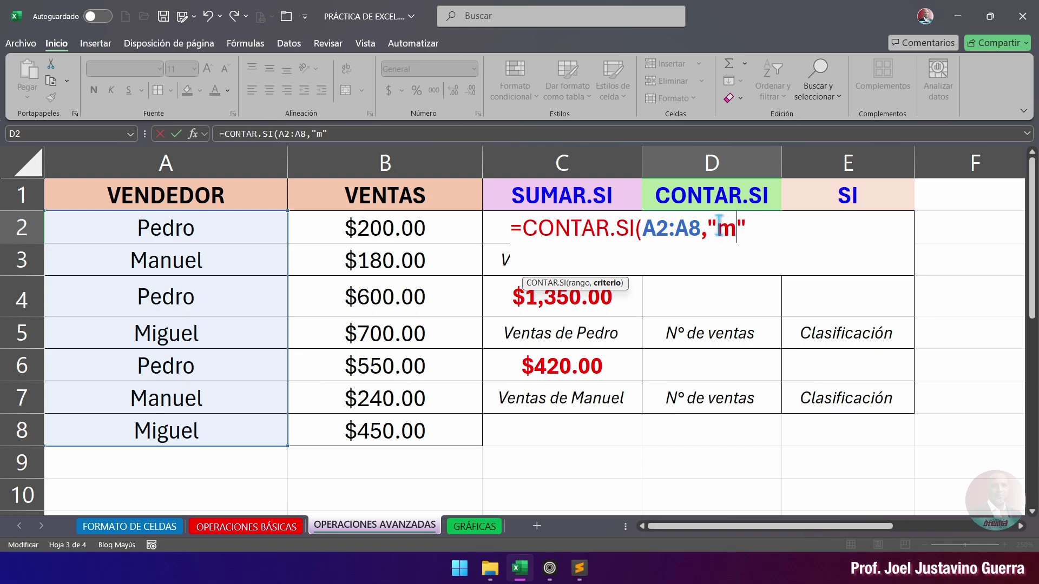
pyautogui.press('BackSpace')
pyautogui.write('Miguel')
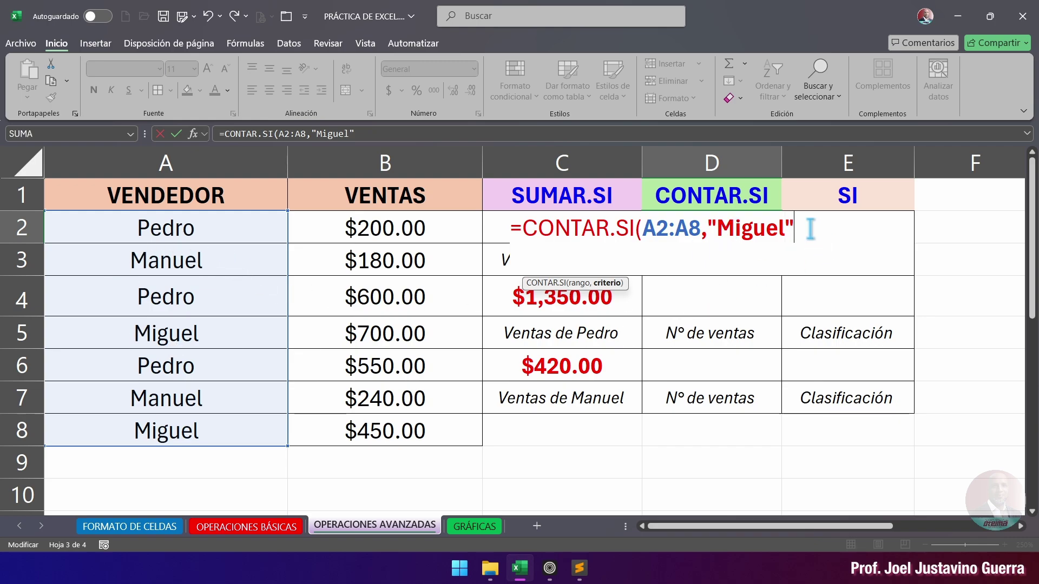
pyautogui.write(')')
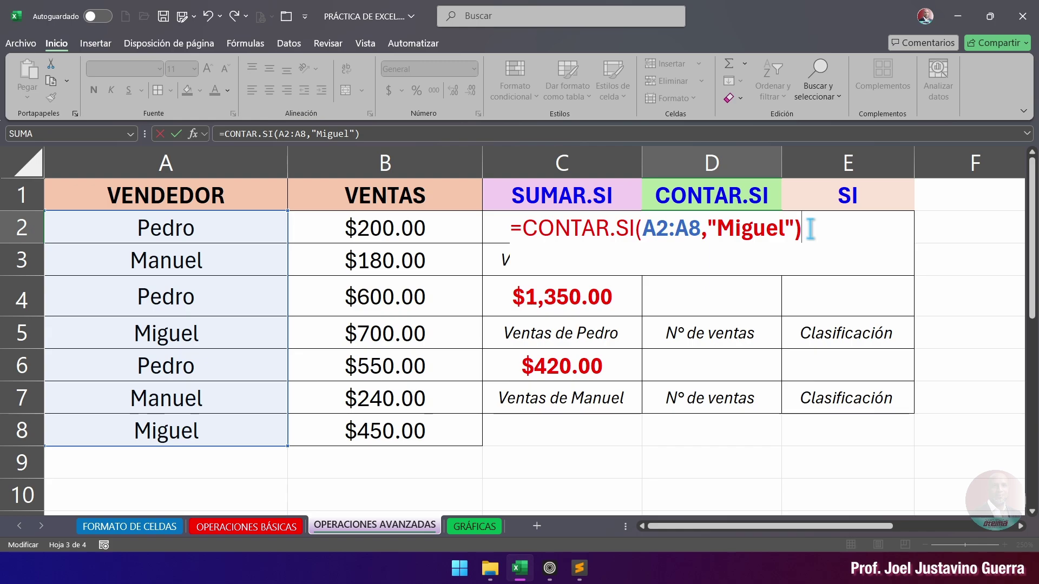
pyautogui.press('Return')
# Step: Check the number of sales in D2 against that seller's entries in A5 and A8
pyautogui.click(731, 234)
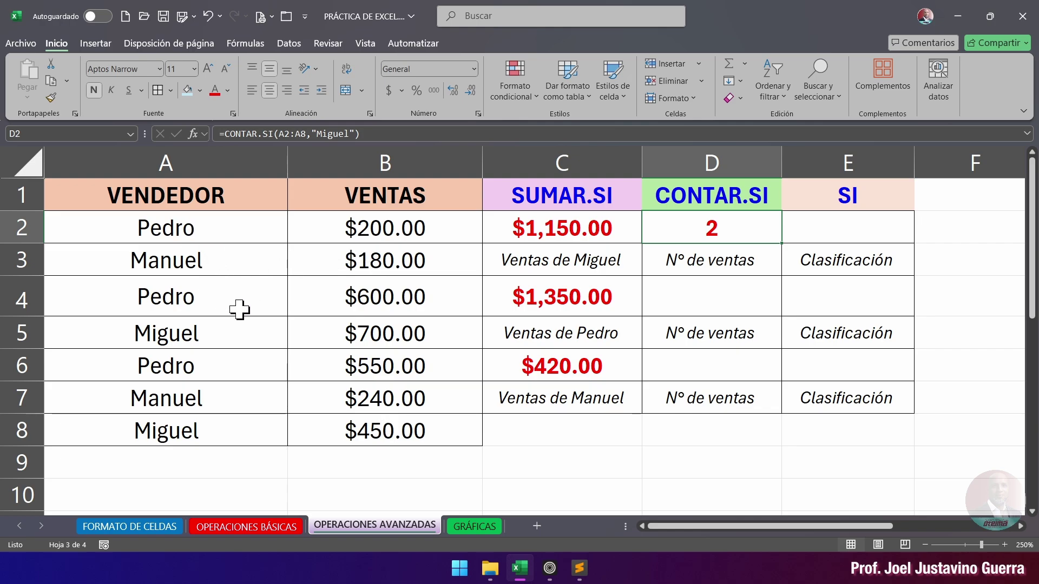
pyautogui.click(181, 338)
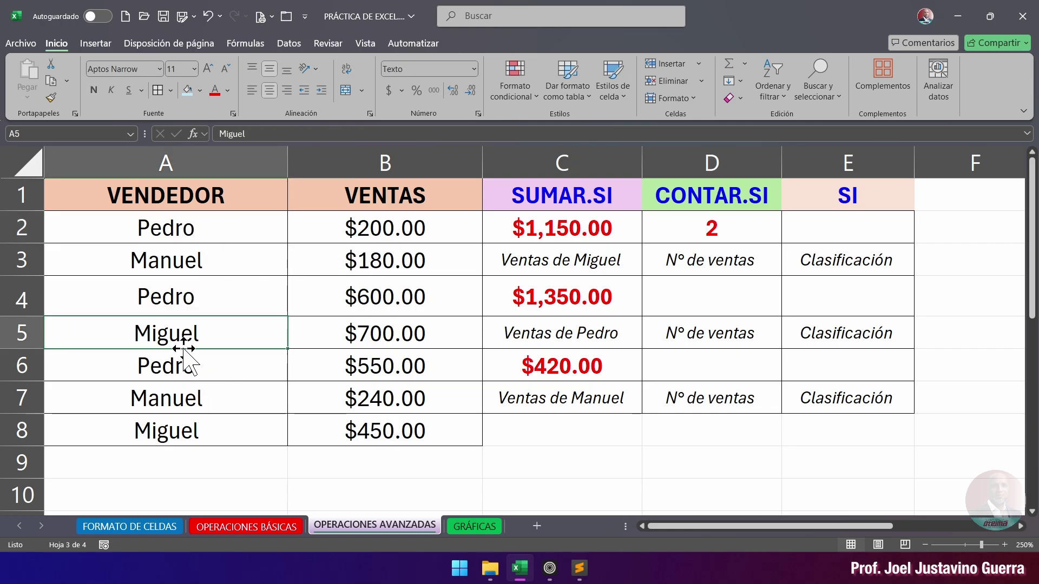
pyautogui.click(167, 434)
pyautogui.click(713, 239)
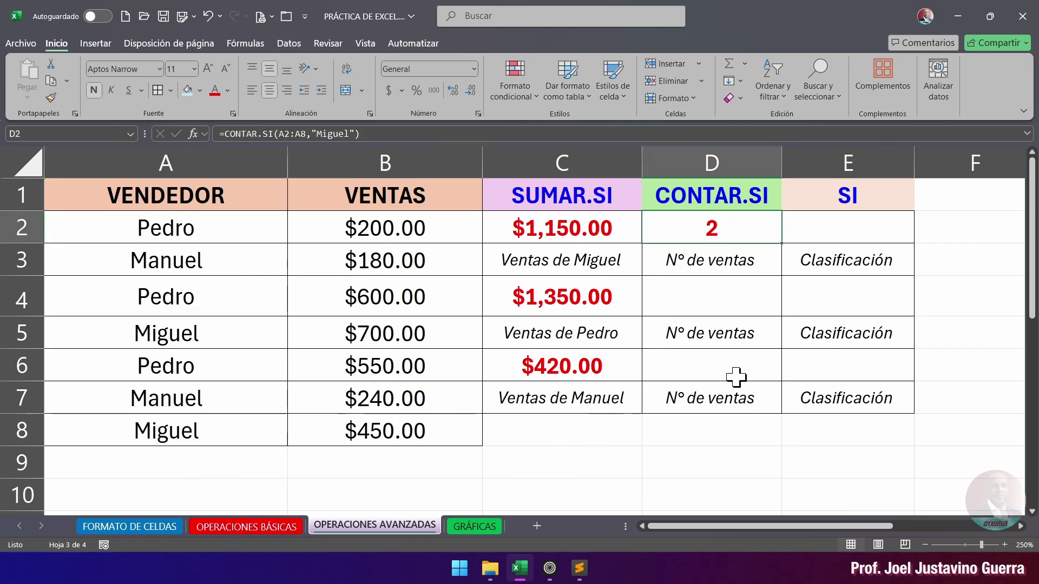
# Step: Enter a CONTAR.SI formula in D4 over the range A2:A8, with the seller named in C5 as the criterion
pyautogui.click(717, 297)
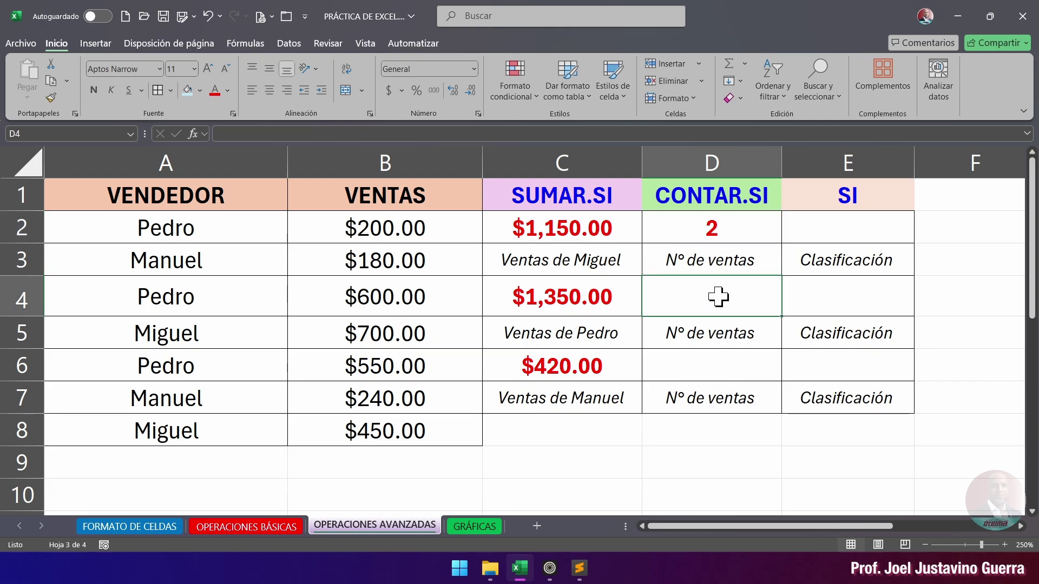
pyautogui.write('=')
pyautogui.press('capslock')
pyautogui.write('CONTAR')
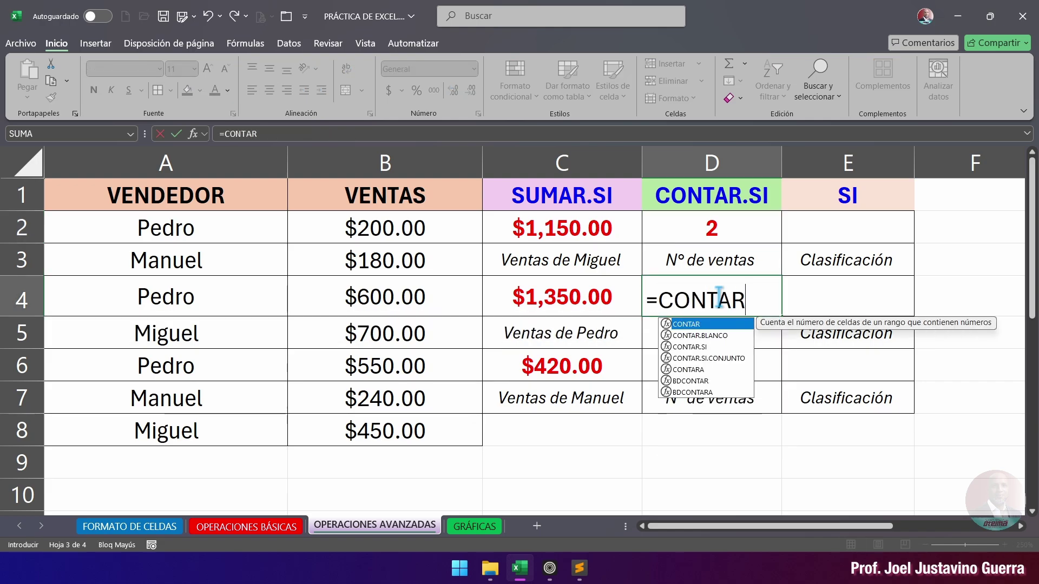
pyautogui.write('.SI(')
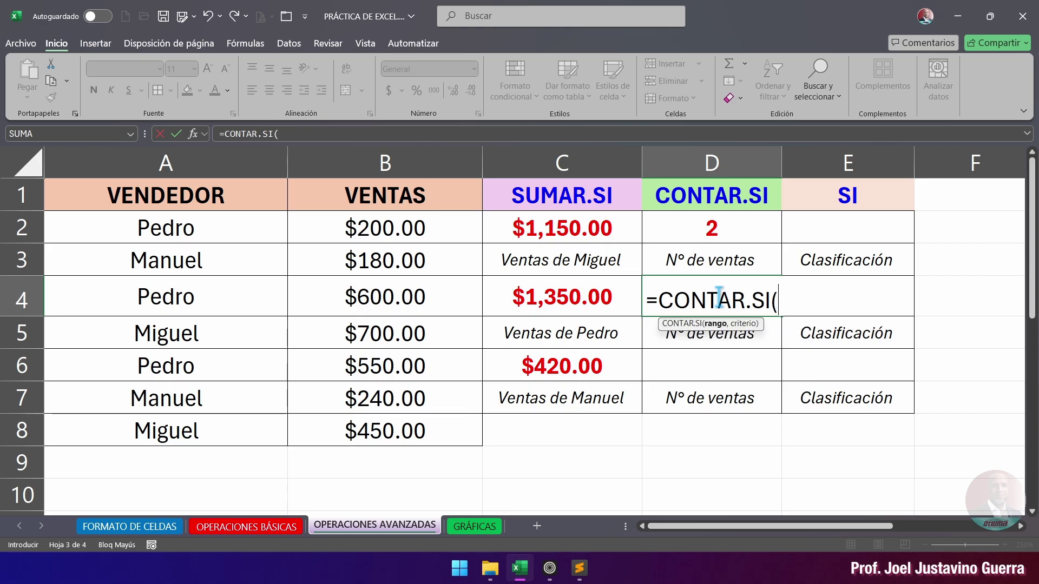
pyautogui.moveTo(213, 219); pyautogui.dragTo(210, 428)
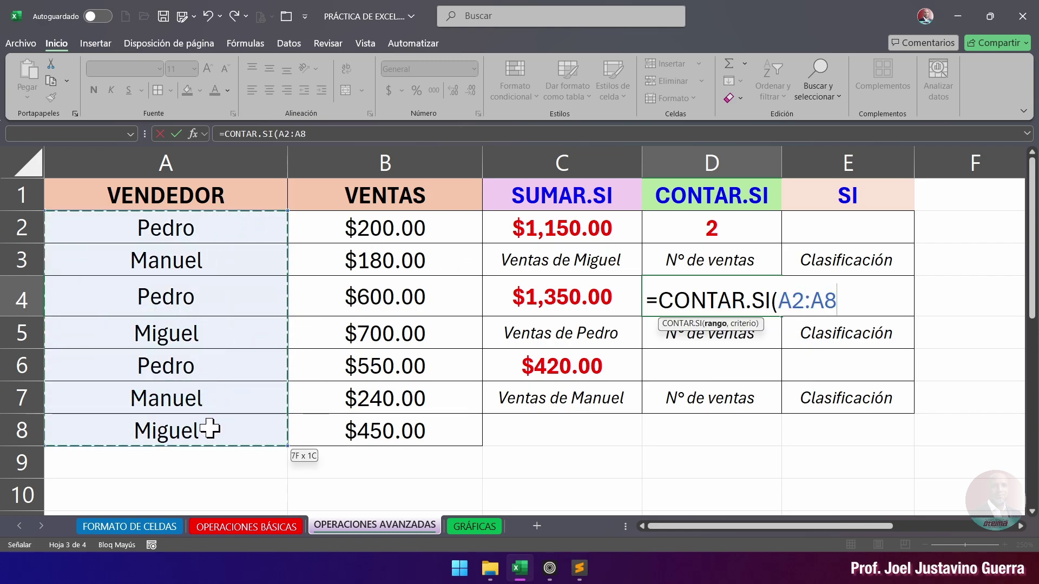
pyautogui.write(',"')
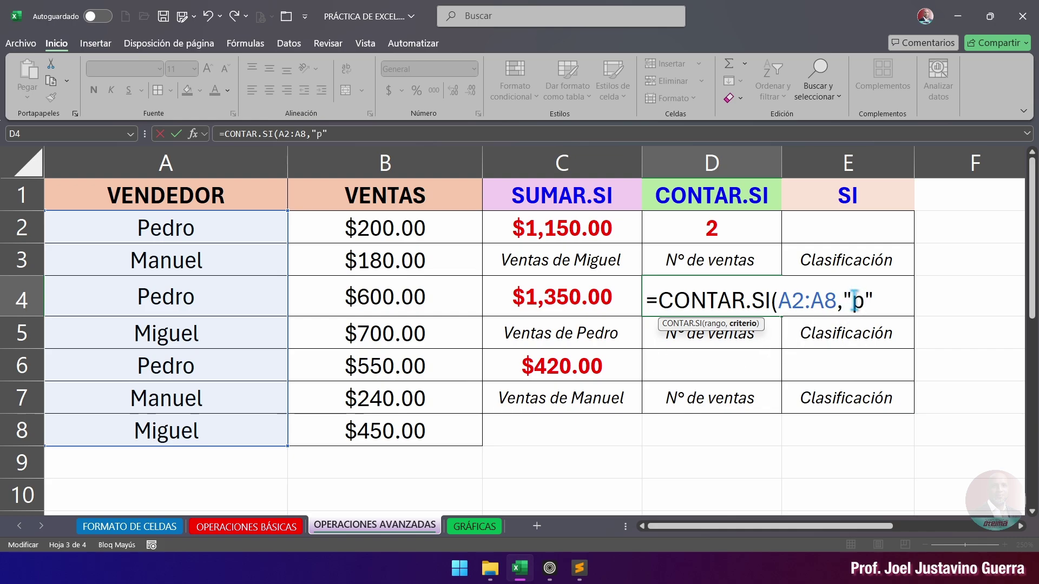
pyautogui.write('Pedro"')
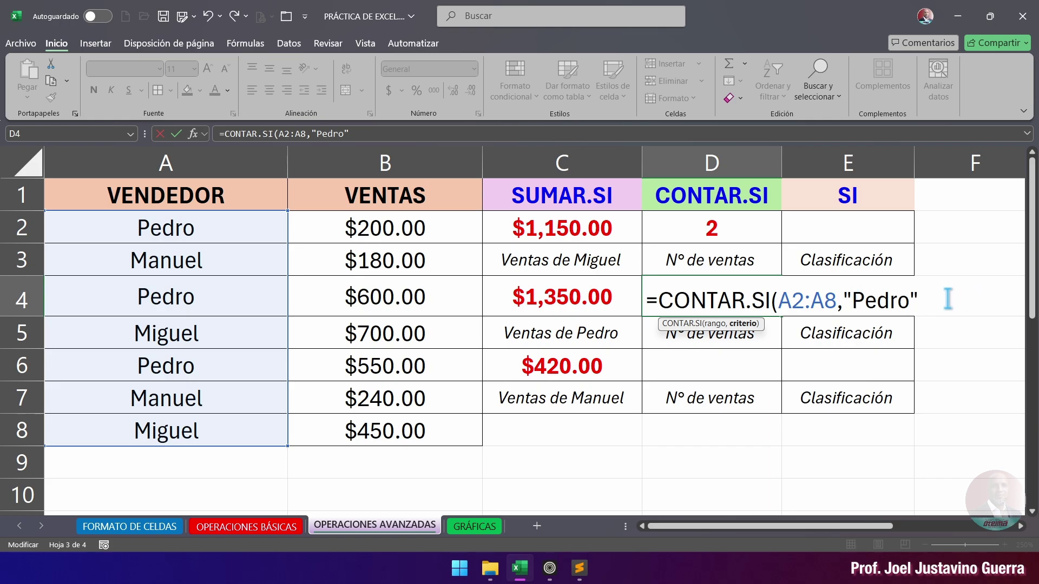
pyautogui.write(')')
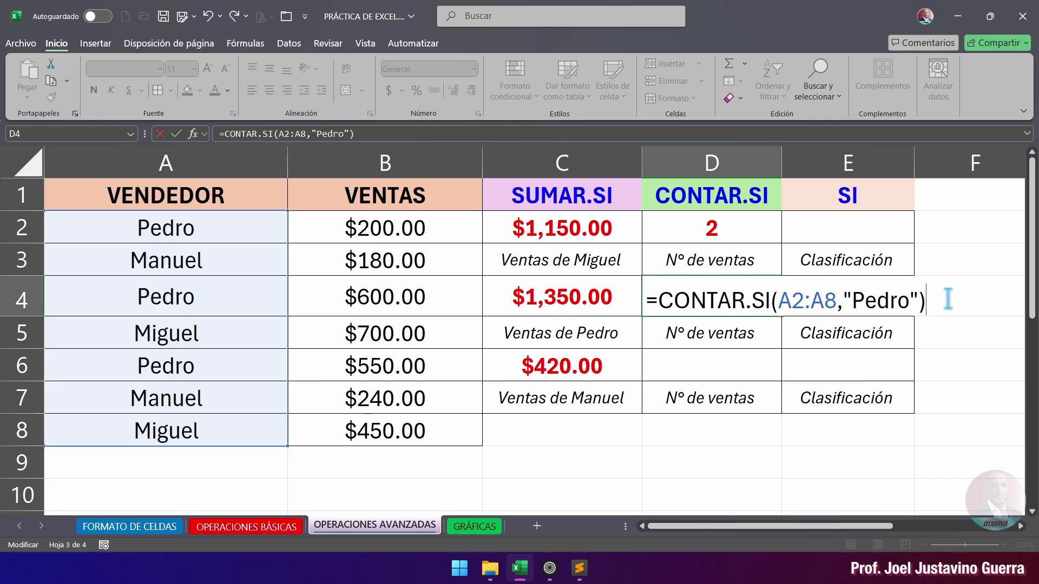
pyautogui.press('Return')
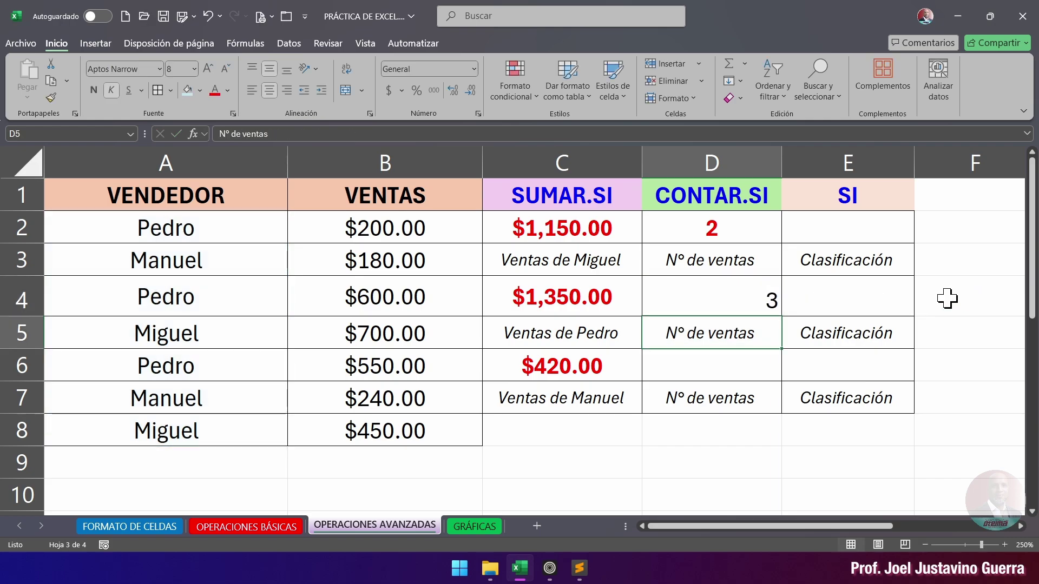
# Step: Copy the cell formatting of D2 to D4, and from D4 to the empty cell D6
pyautogui.click(714, 228)
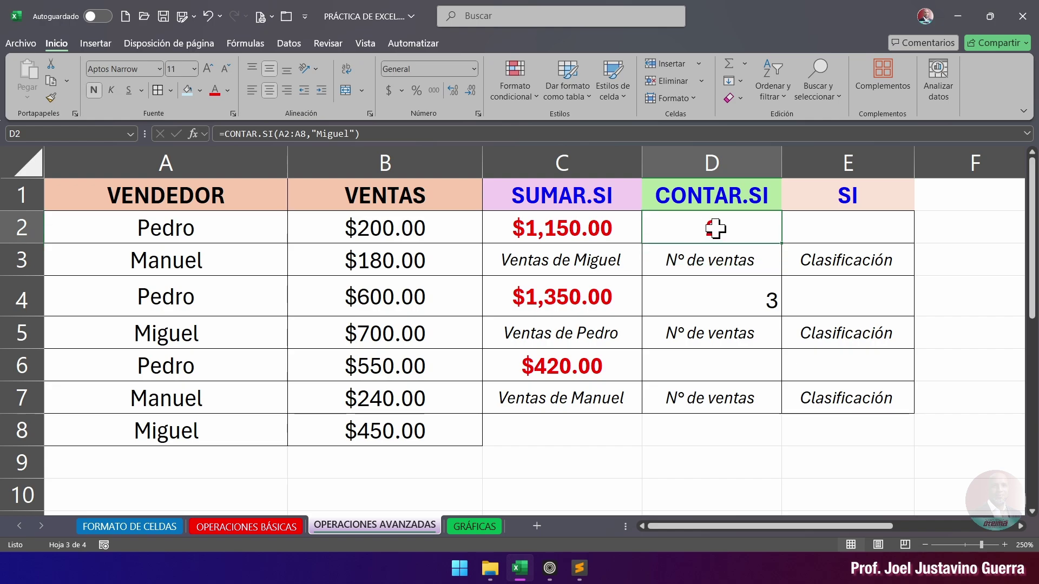
pyautogui.click(51, 97)
pyautogui.click(771, 303)
pyautogui.click(725, 367)
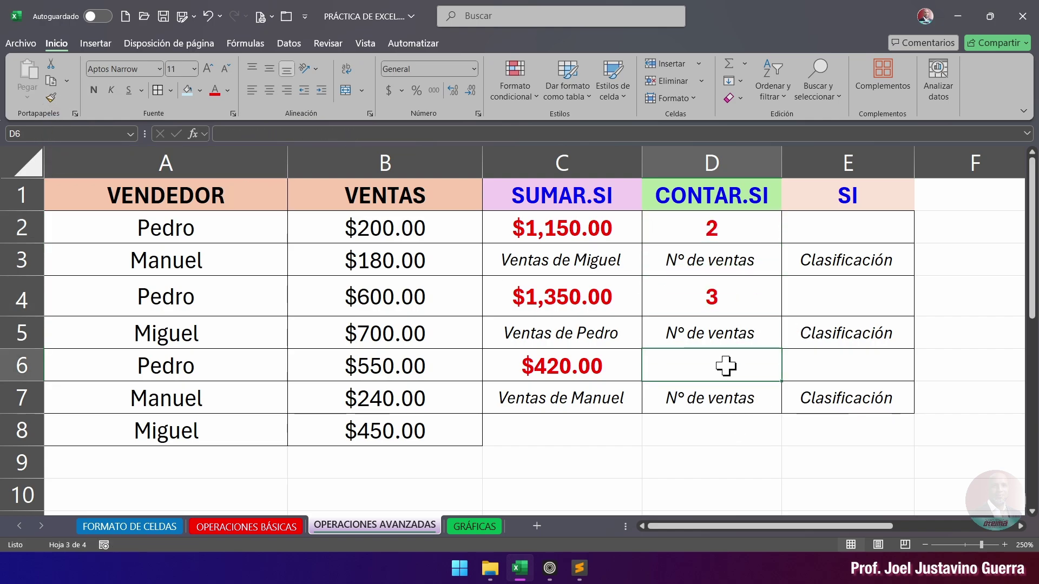
pyautogui.click(726, 308)
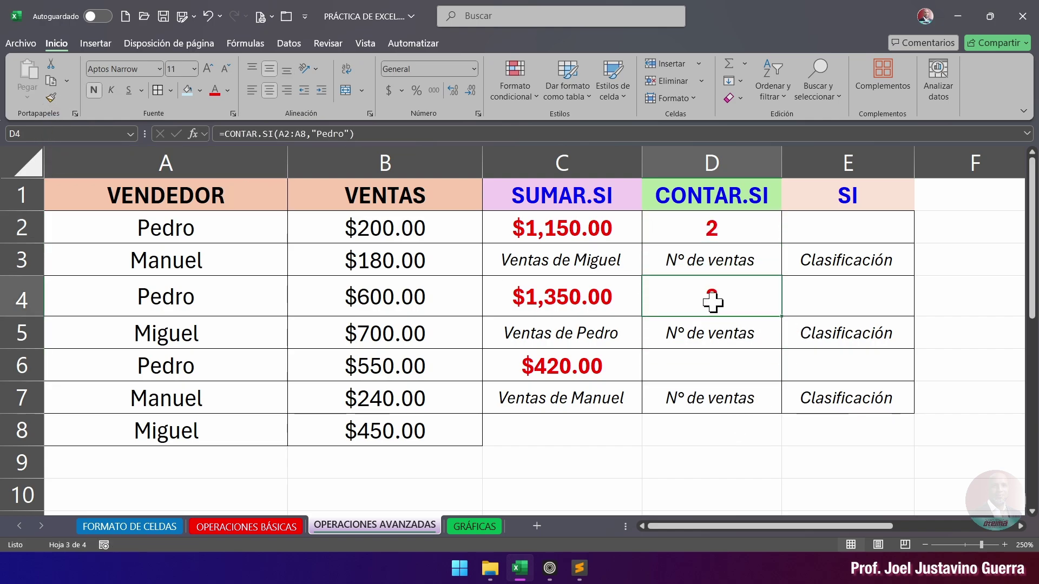
pyautogui.click(51, 98)
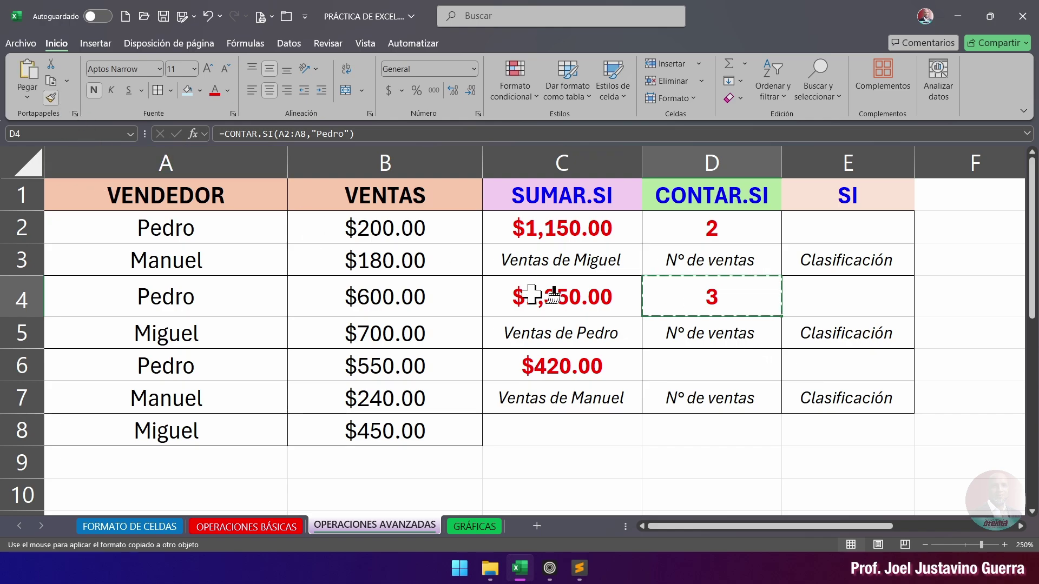
pyautogui.click(711, 366)
pyautogui.click(714, 460)
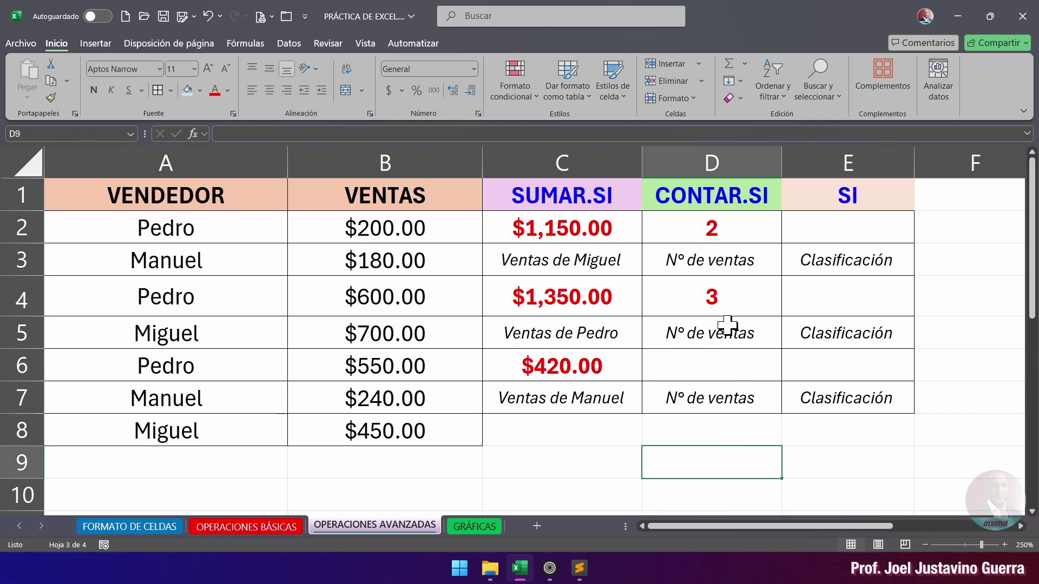
# Step: Check the number of sales in D4 against that seller's entries in A6 and A2
pyautogui.click(186, 365)
pyautogui.click(178, 227)
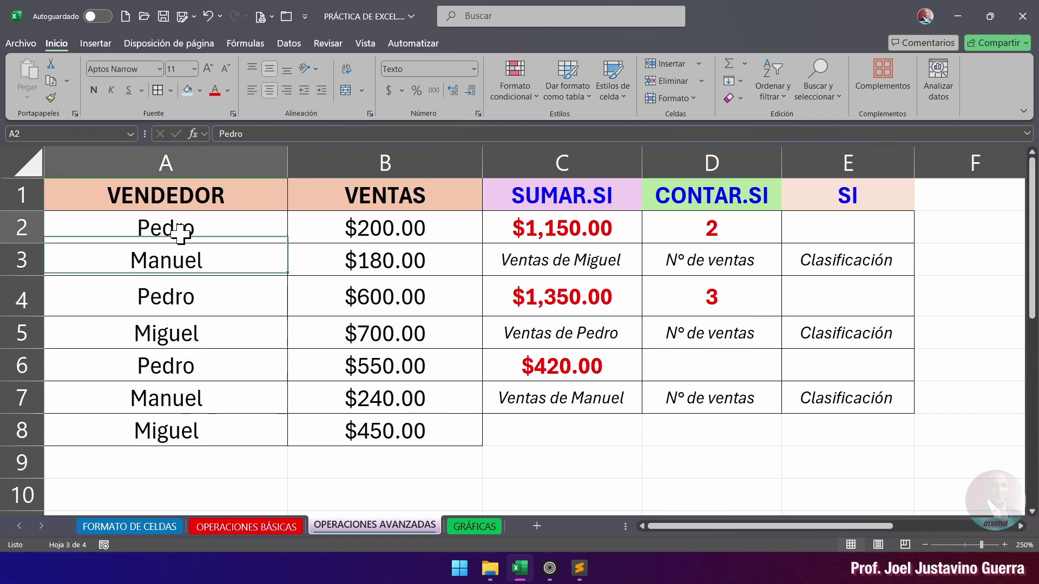
pyautogui.click(705, 302)
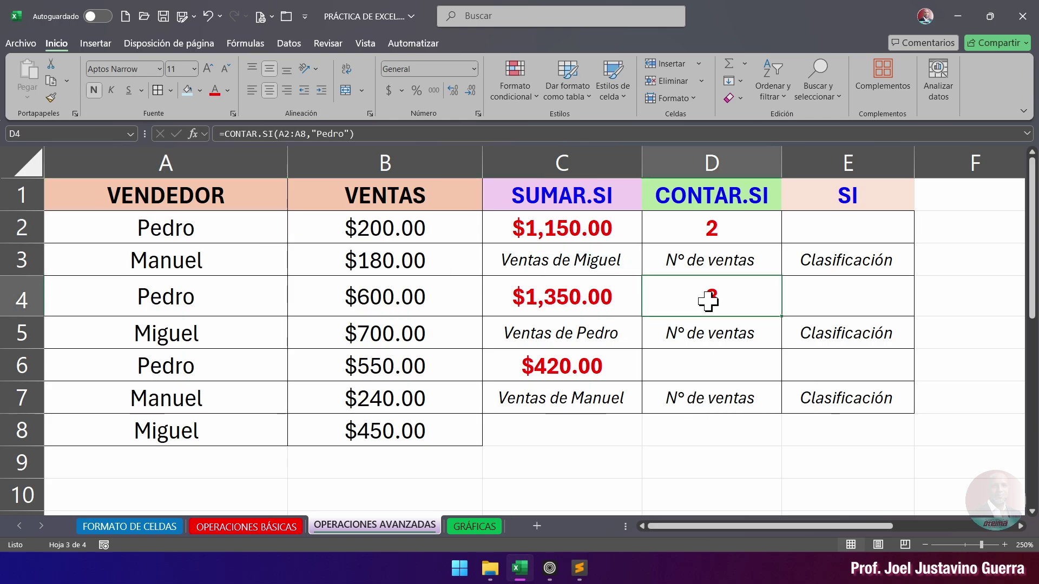
# Step: Enter a CONTAR.SI formula in D6 over the range A2:A8, with the seller named in C7 as the criterion
pyautogui.click(705, 366)
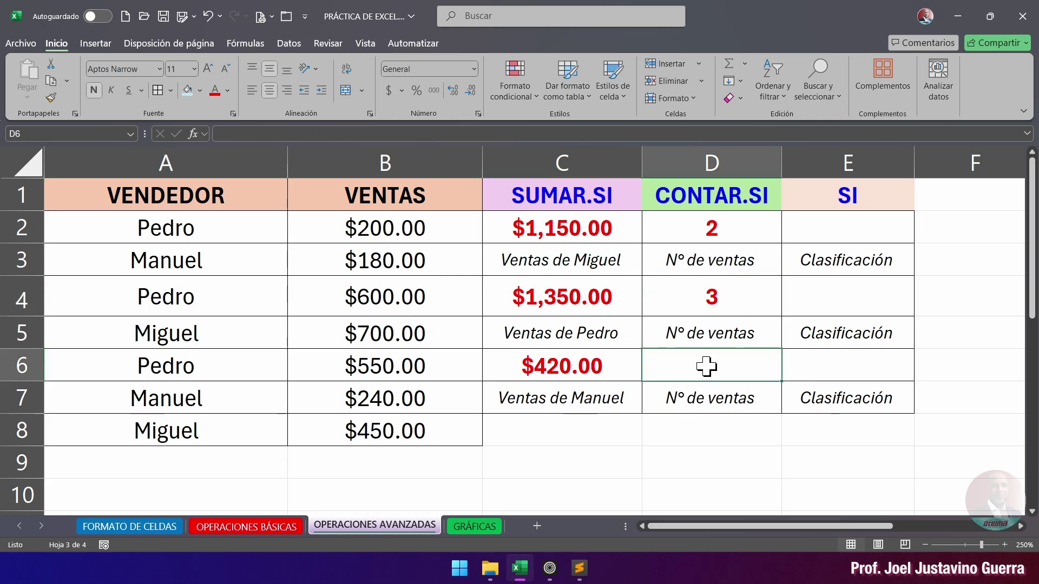
pyautogui.write('=')
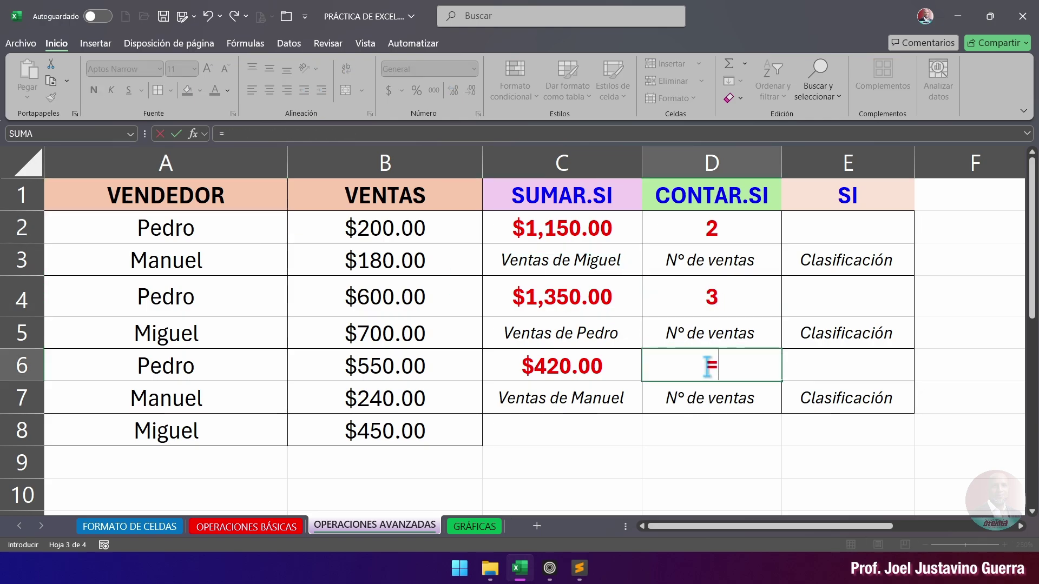
pyautogui.press('capslock')
pyautogui.write('CONTAR.SI')
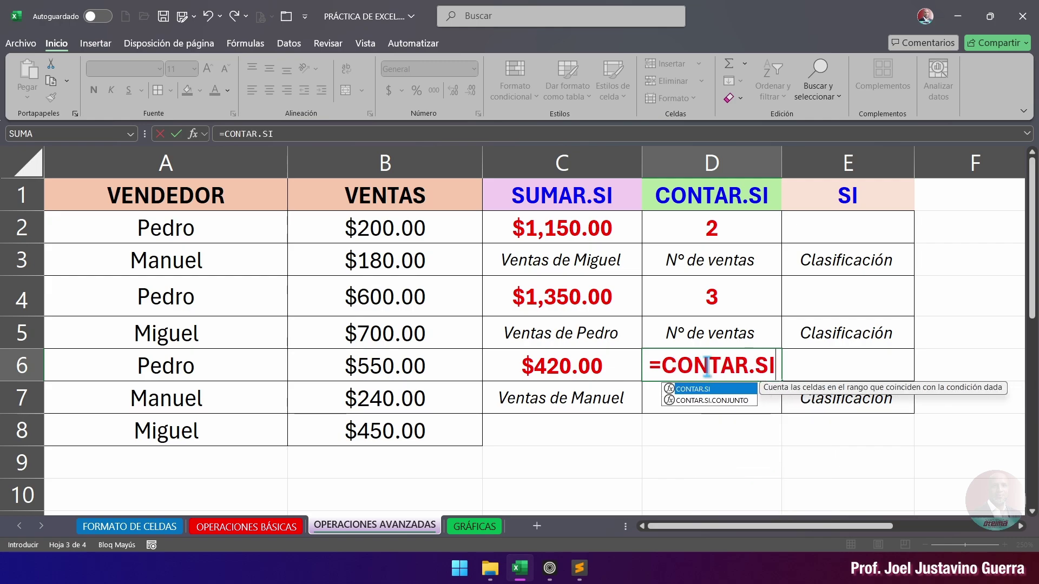
pyautogui.write('(')
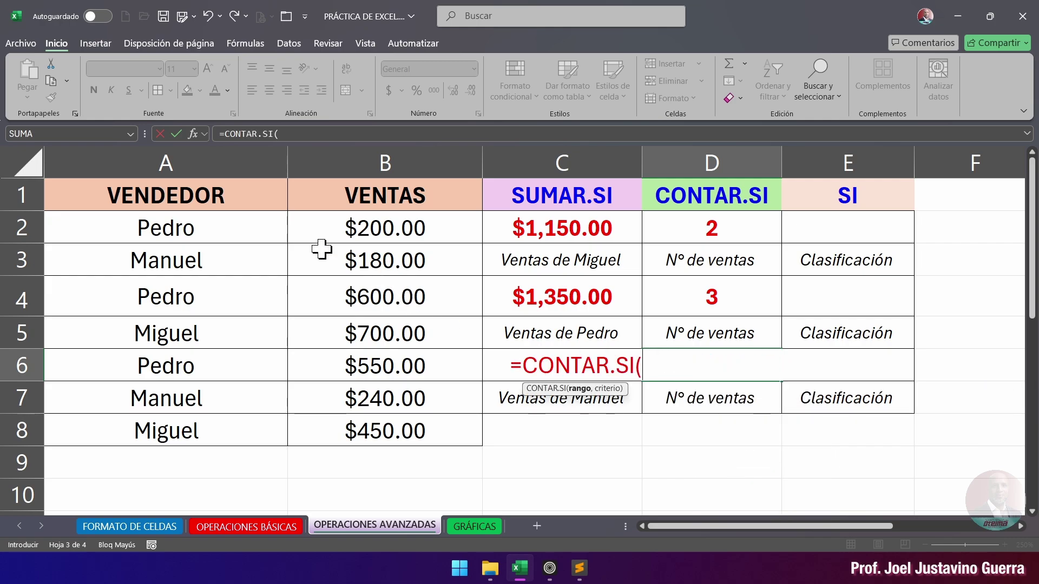
pyautogui.moveTo(204, 227); pyautogui.dragTo(227, 418)
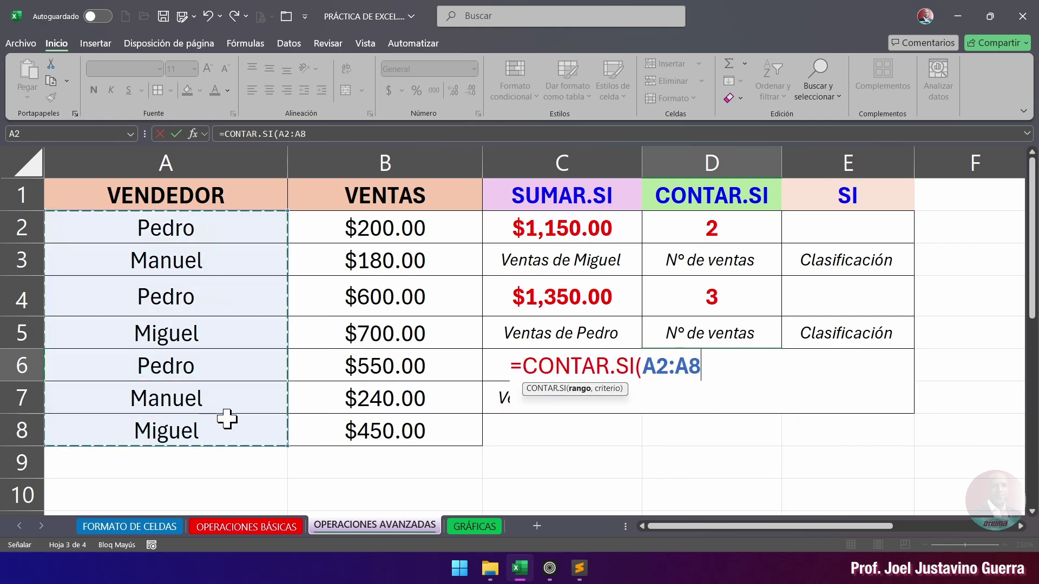
pyautogui.write(',')
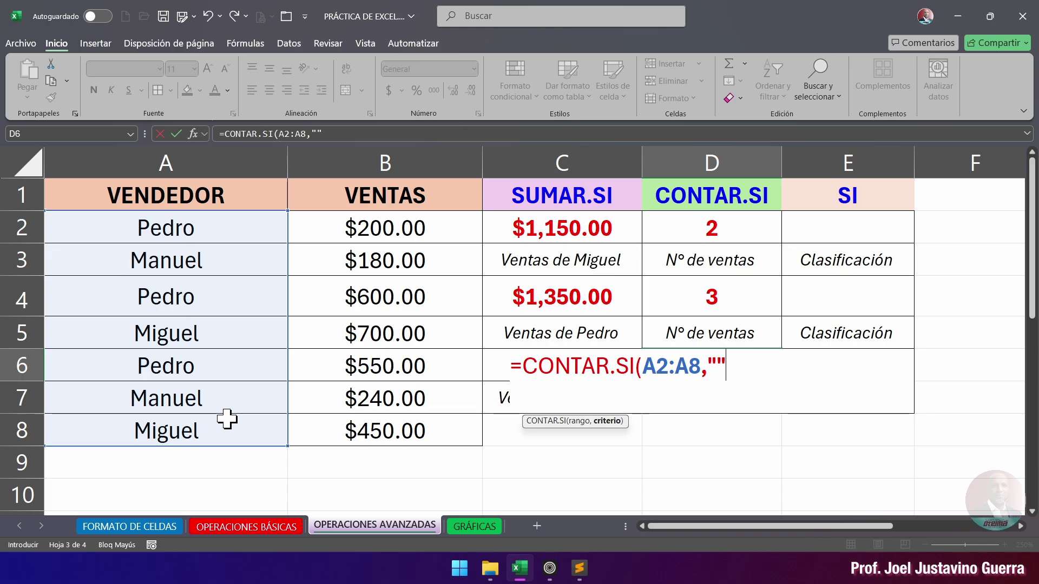
pyautogui.click(718, 365)
pyautogui.write('M')
pyautogui.press('capslock')
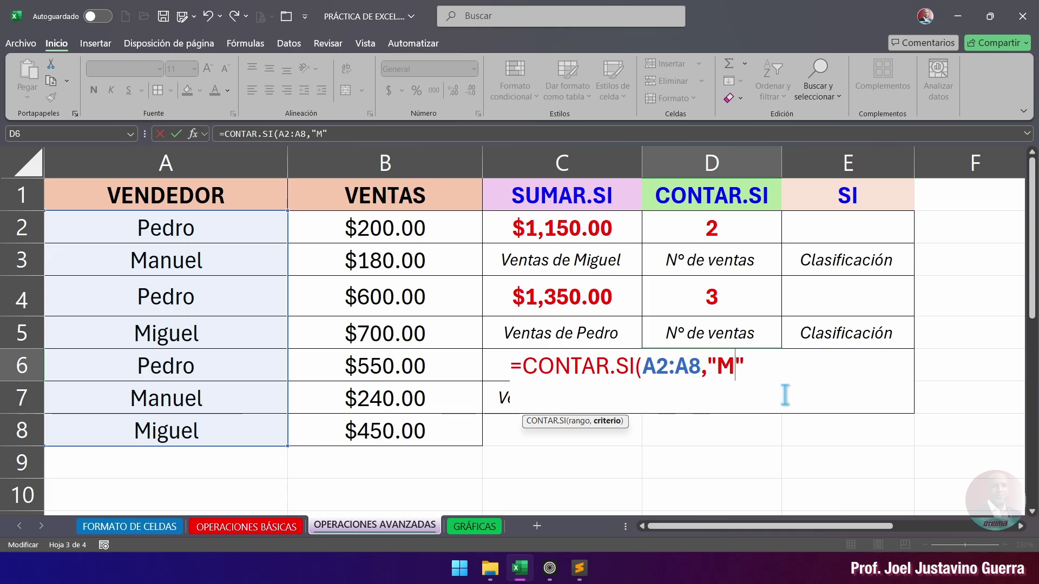
pyautogui.write('anuel"')
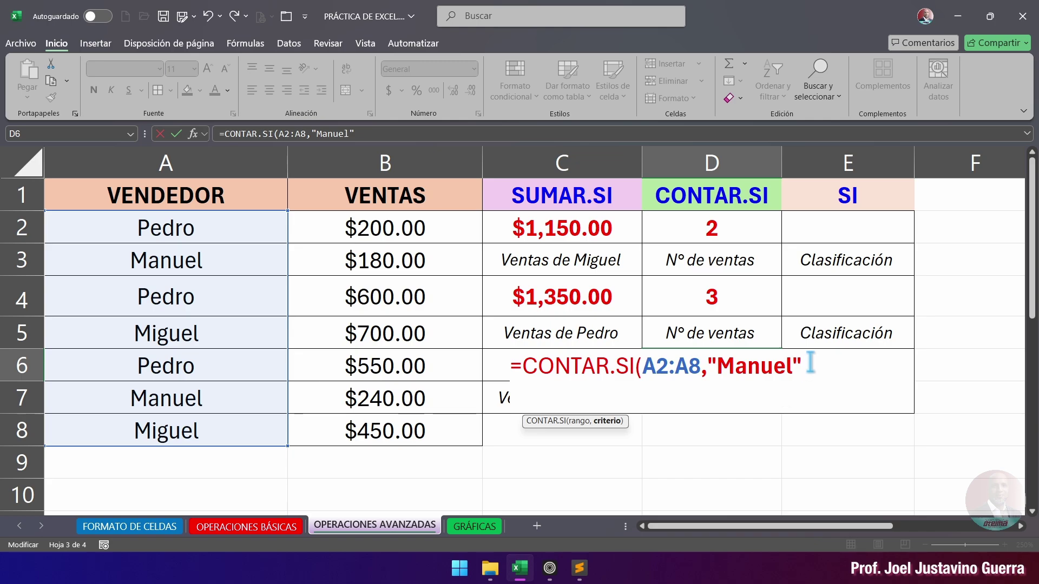
pyautogui.write(')')
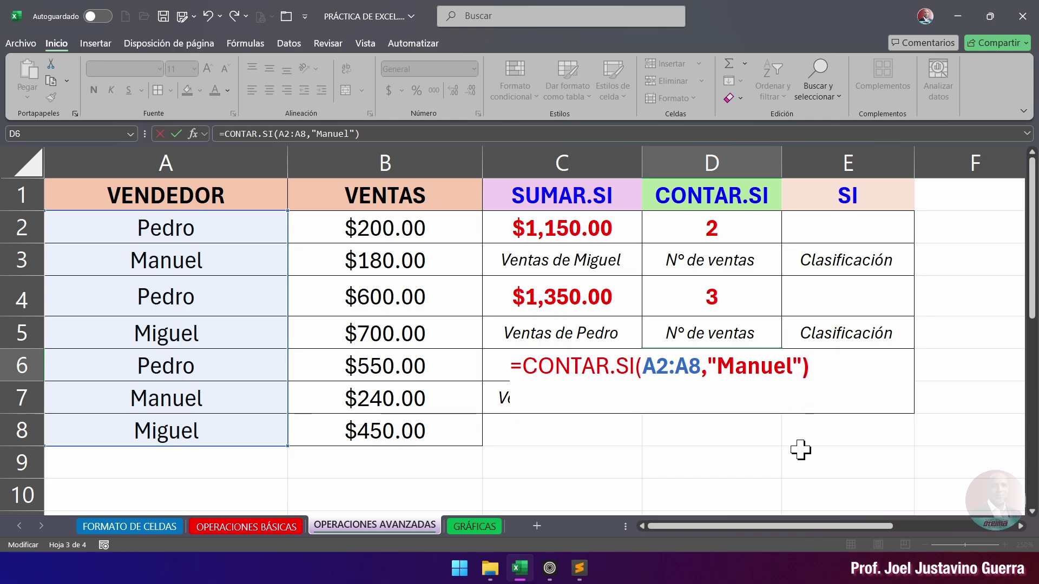
pyautogui.press('Return')
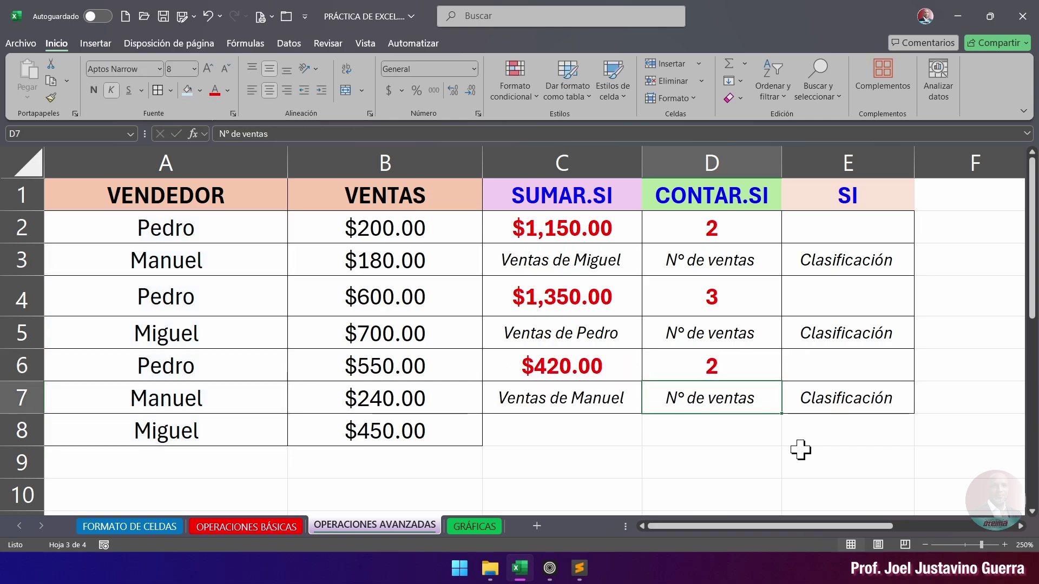
# Step: Check the number of sales in D6 against that seller's entries in A7 and A3, and review the counts in D2 and D4
pyautogui.click(718, 365)
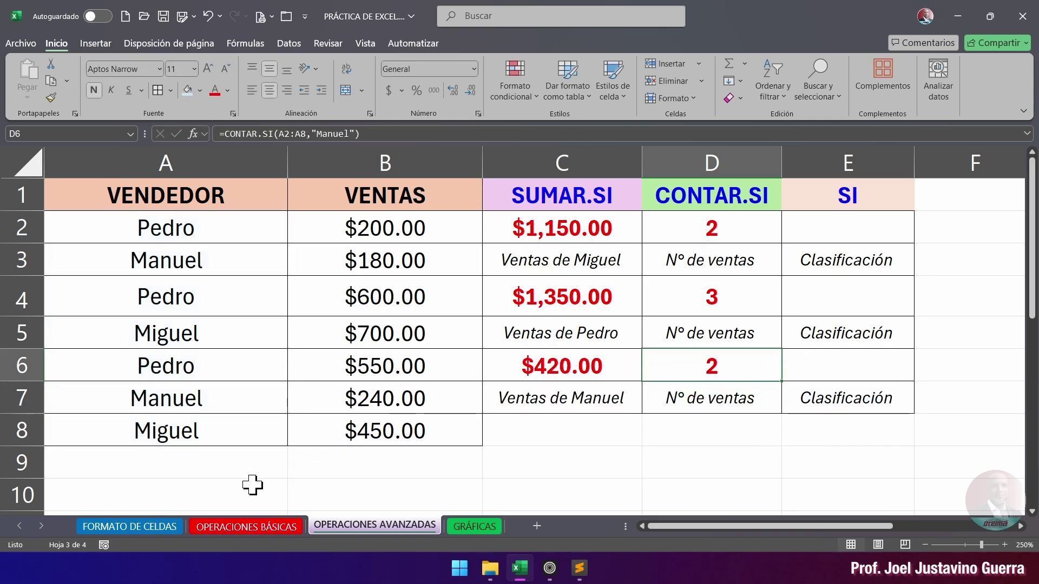
pyautogui.click(182, 400)
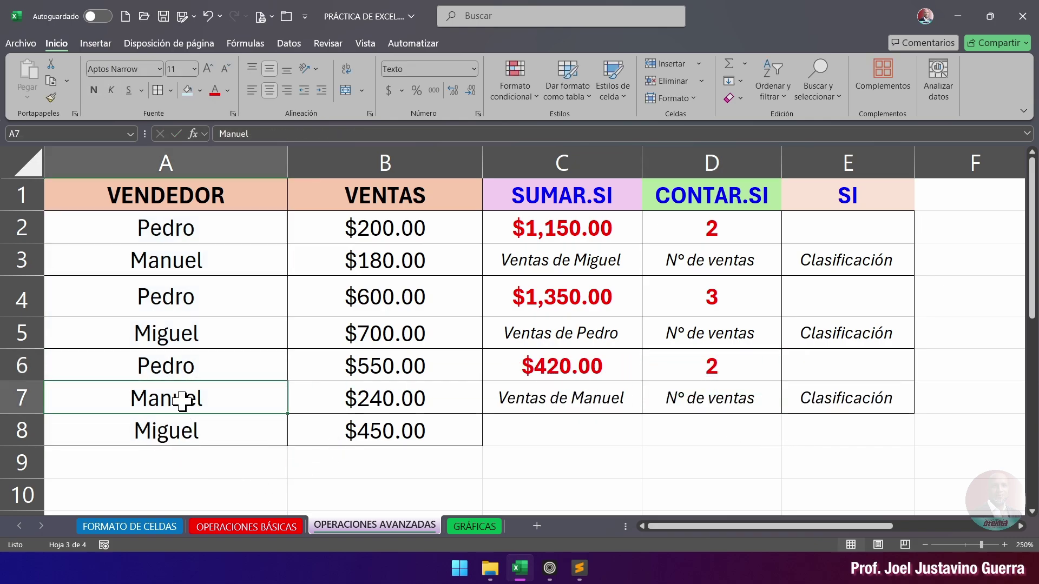
pyautogui.click(186, 265)
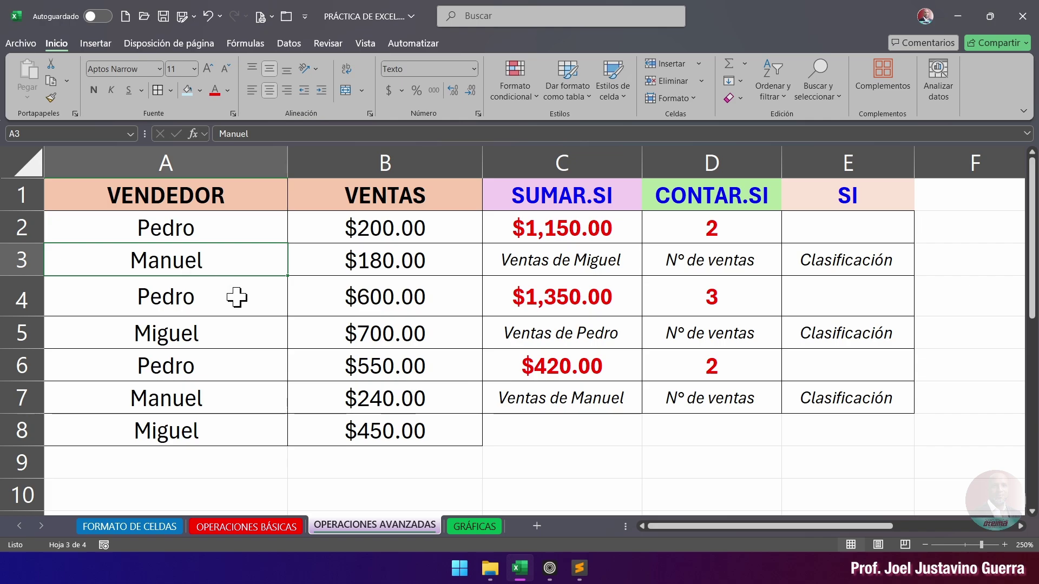
pyautogui.click(593, 443)
pyautogui.click(713, 232)
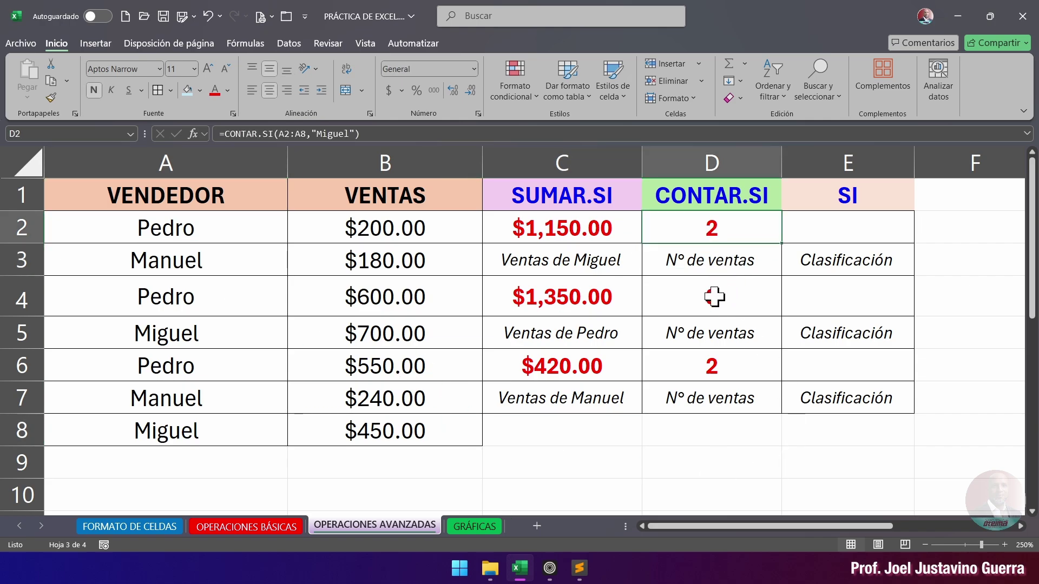
pyautogui.click(714, 296)
pyautogui.click(716, 365)
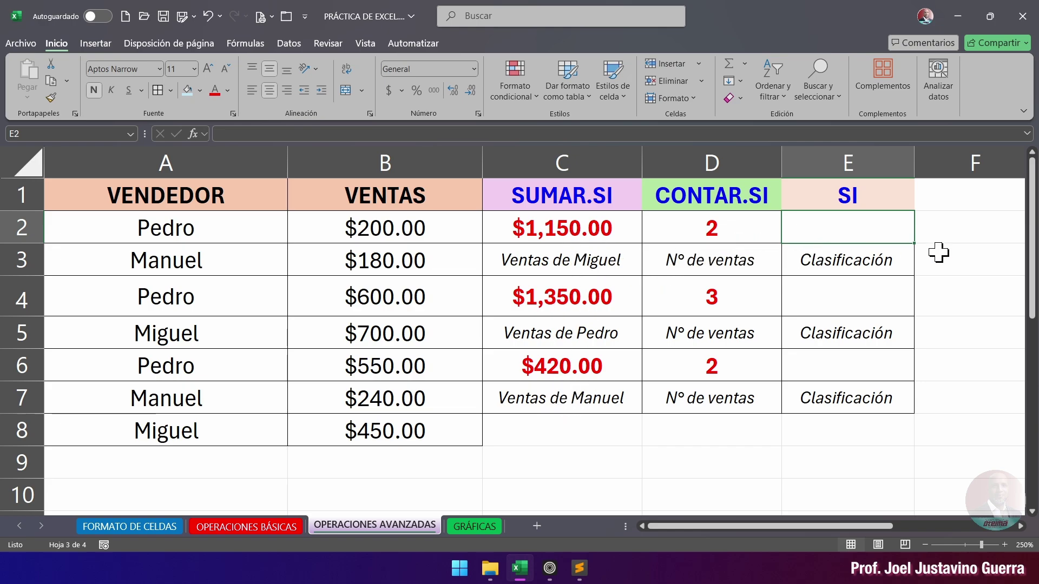
# Step: Begin an SI formula in E2 with the logical test C2>=500
pyautogui.write('=SI.')
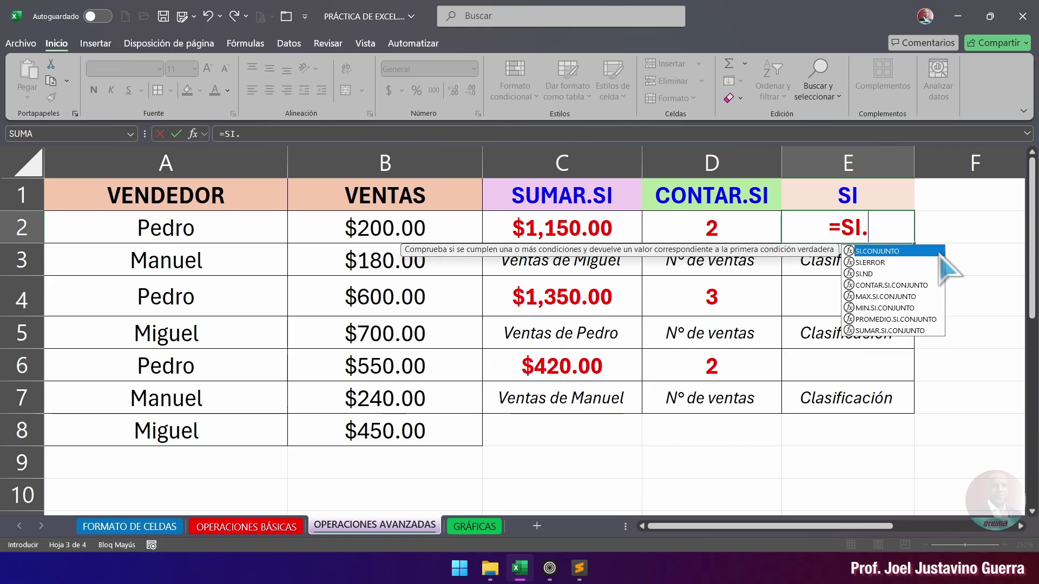
pyautogui.press('BackSpace')
pyautogui.write('(')
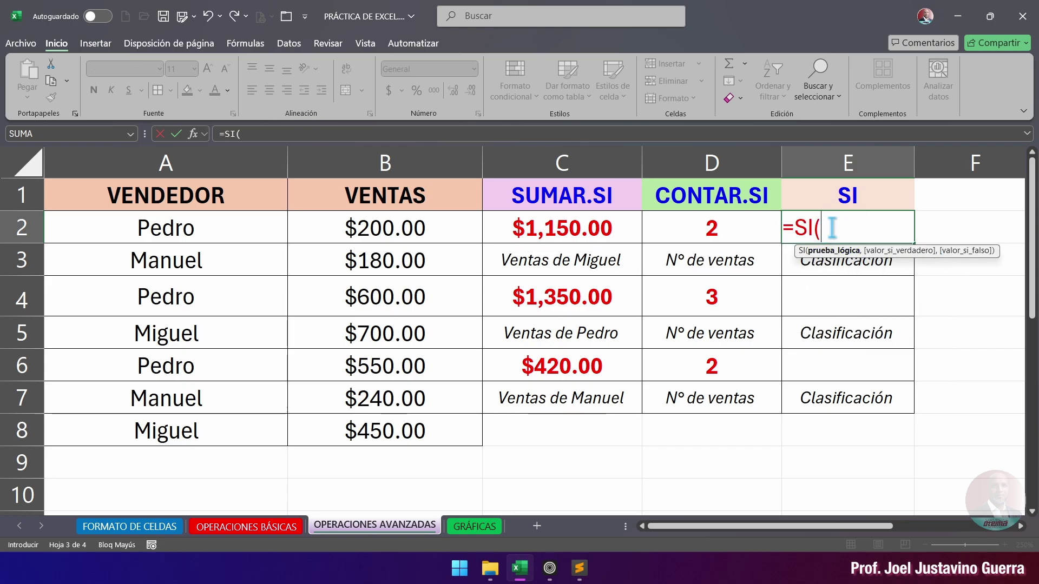
pyautogui.click(563, 232)
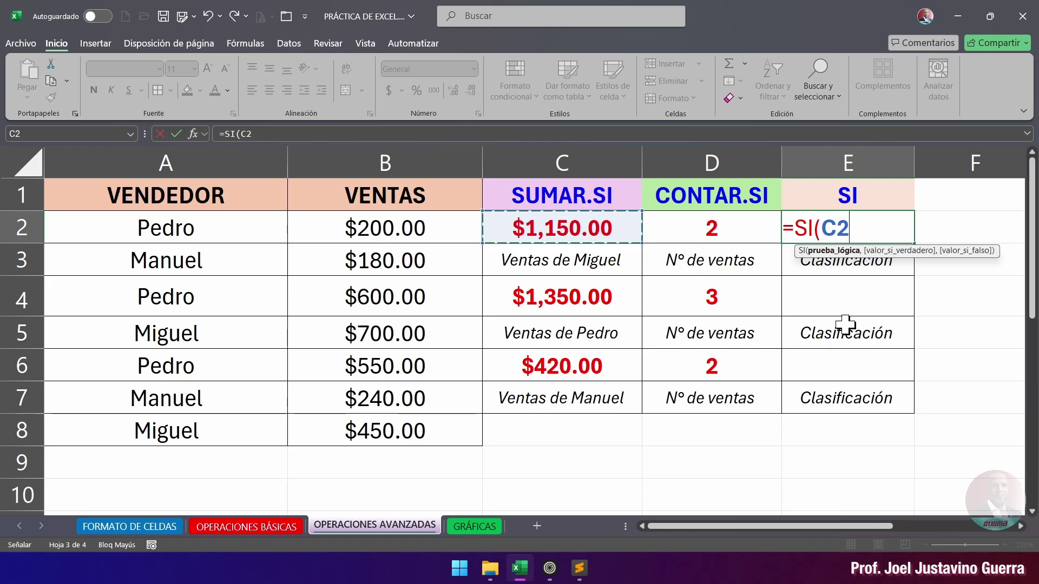
pyautogui.write('>=500')
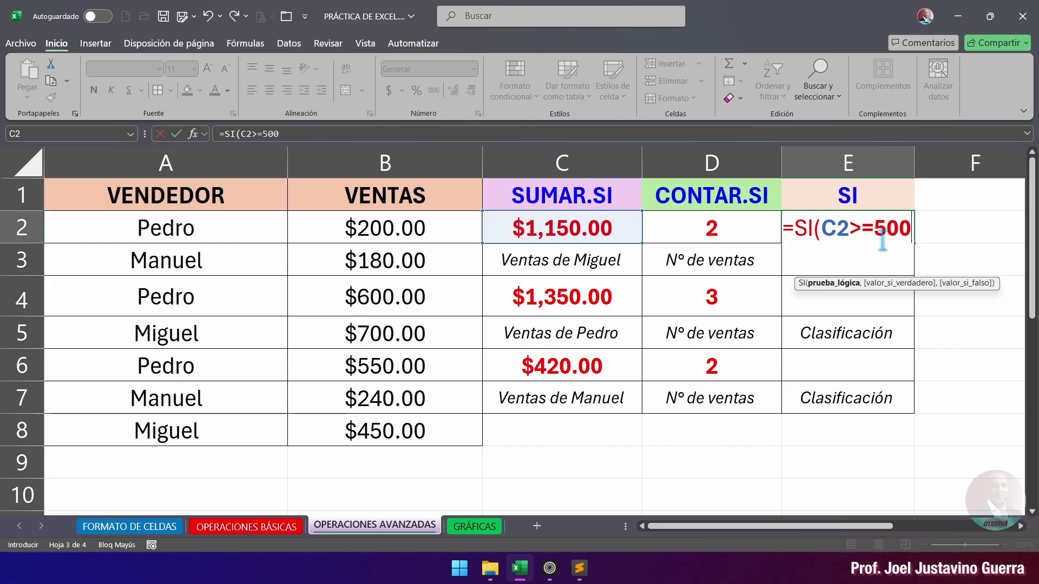
pyautogui.write(',')
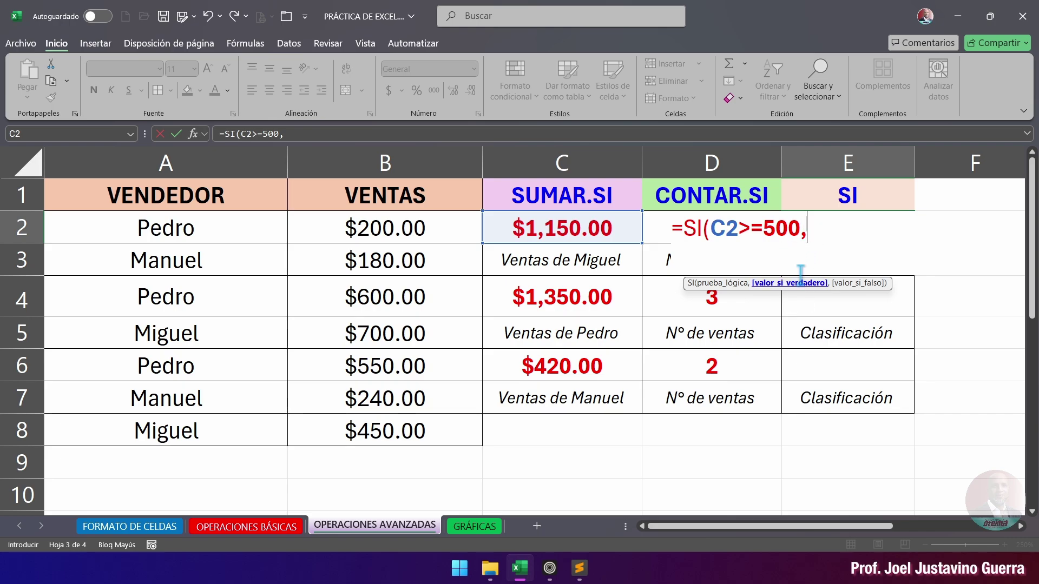
# Step: Add "Bueno" as the value if true in the SI formula in E2
pyautogui.write('"bU"')
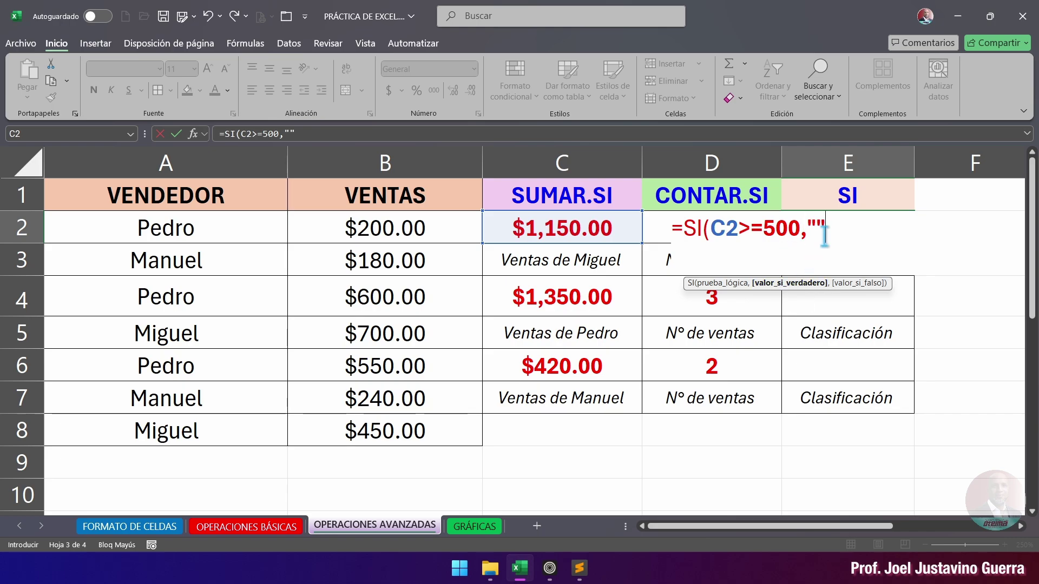
pyautogui.click(816, 227)
pyautogui.write('bU')
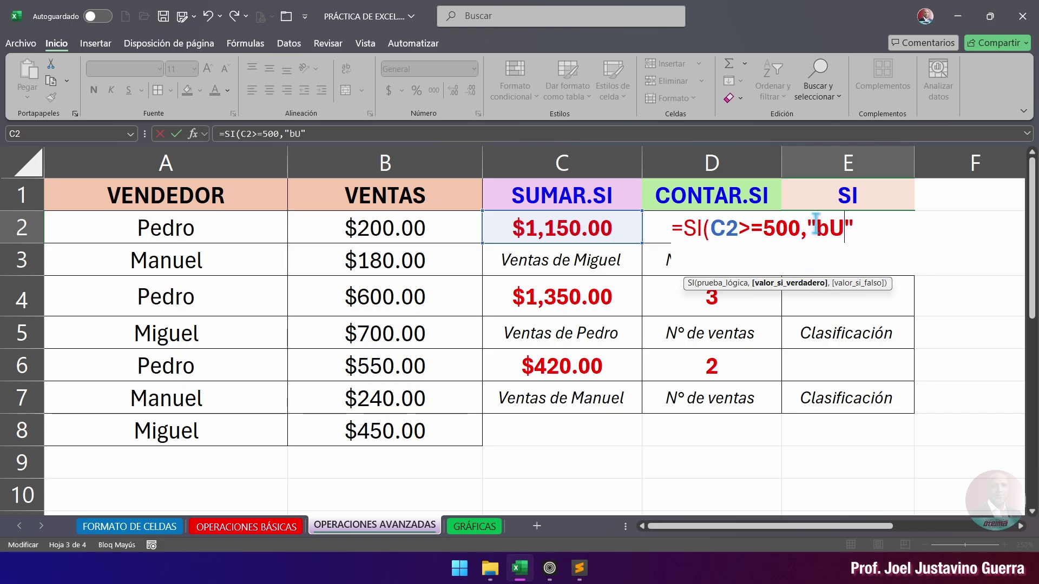
pyautogui.press('BackSpace')
pyautogui.press('BackSpace')
pyautogui.write('Bueno')
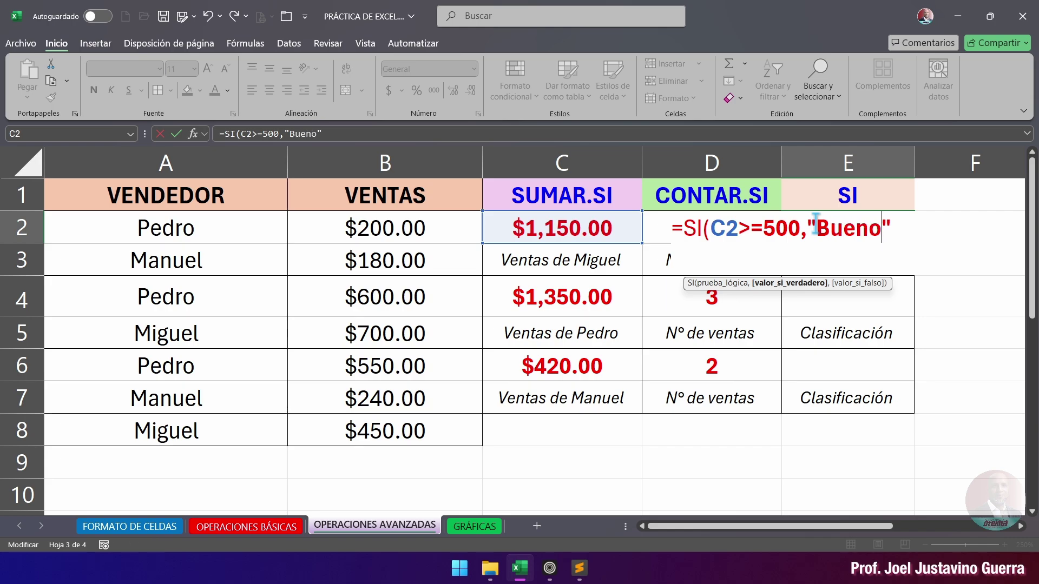
pyautogui.click(899, 227)
# Step: Add "Malo" as the value if false and complete the SI formula in E2
pyautogui.write(',')
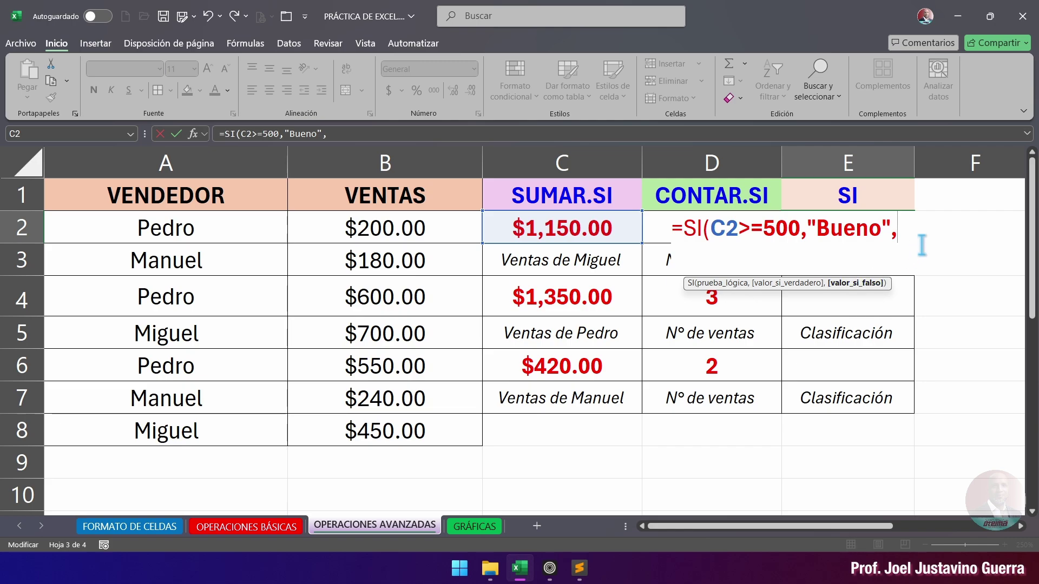
pyautogui.write('""')
pyautogui.click(907, 227)
pyautogui.write('Malo')
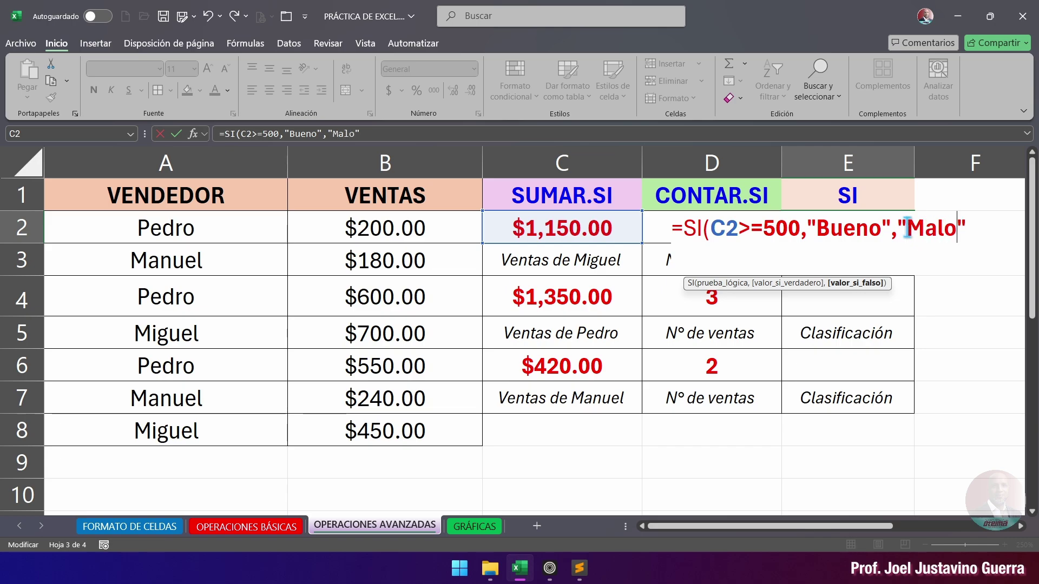
pyautogui.click(972, 228)
pyautogui.write(')')
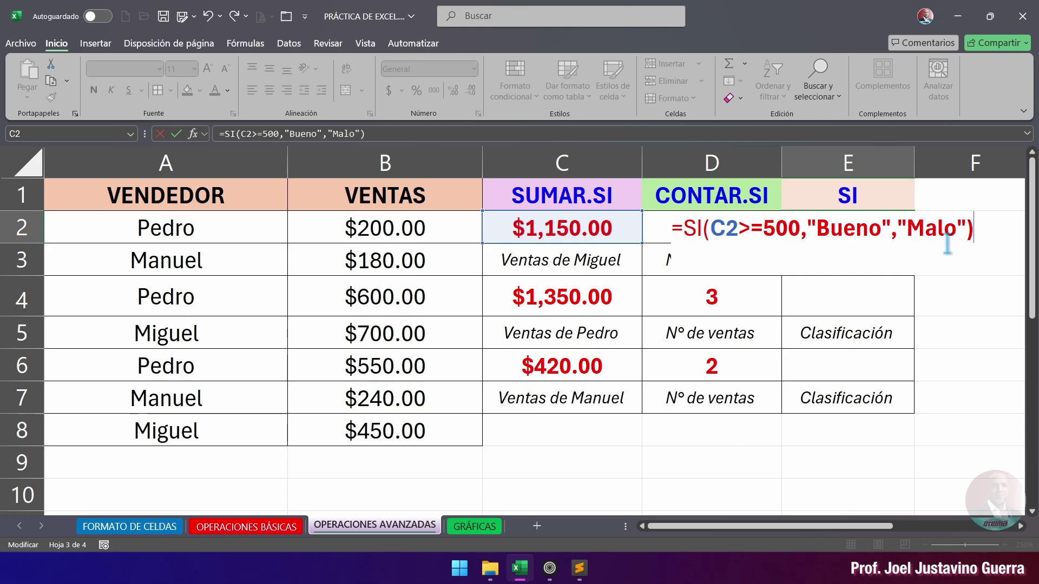
pyautogui.press('Return')
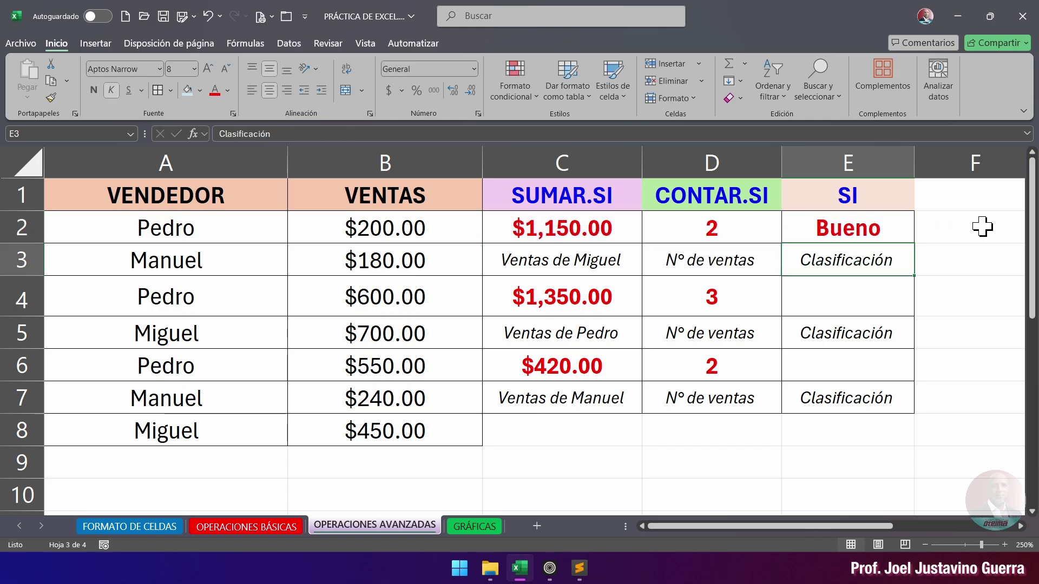
pyautogui.click(852, 231)
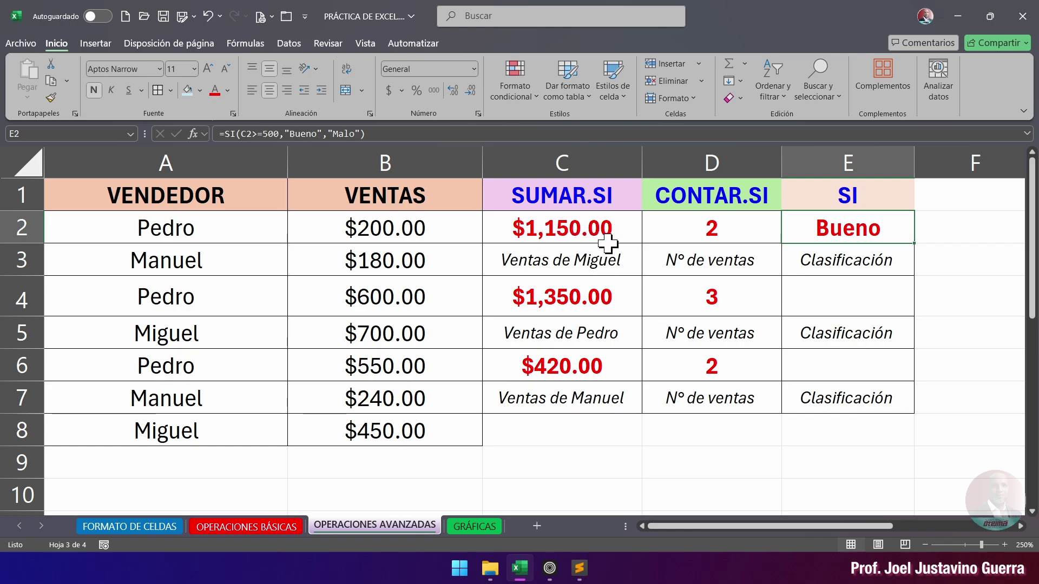
pyautogui.click(865, 304)
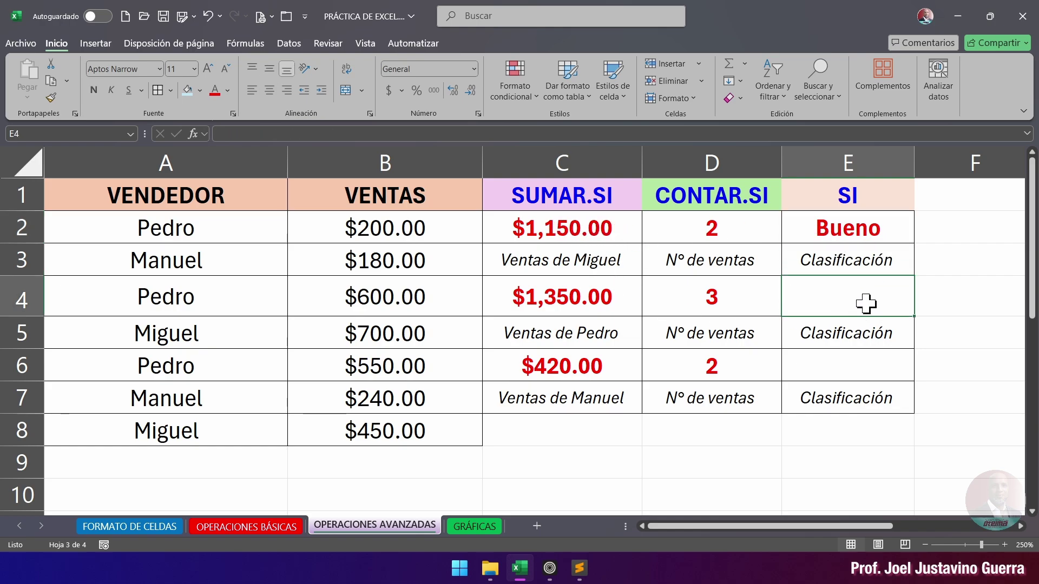
pyautogui.write('=')
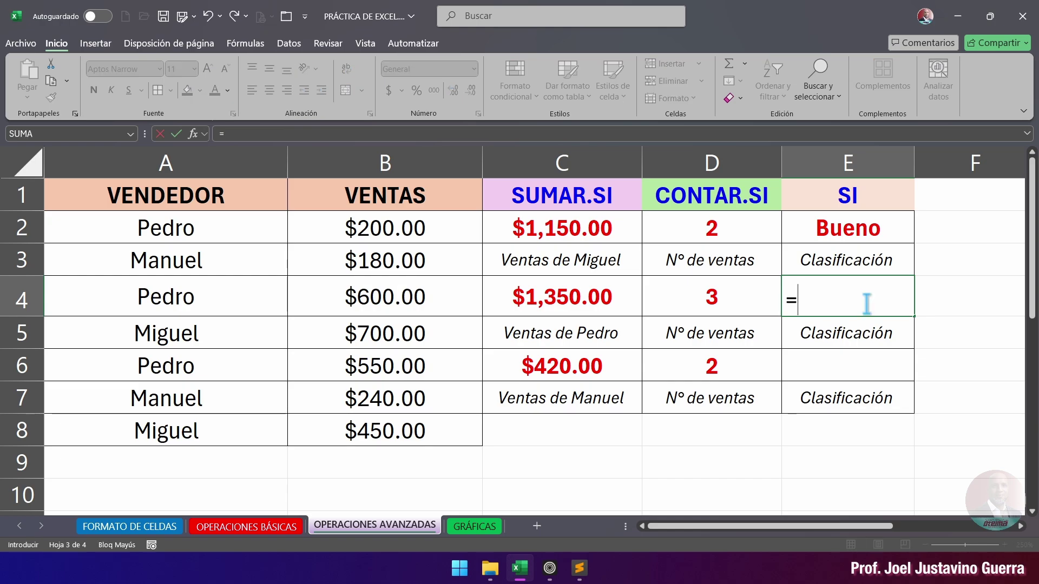
pyautogui.write('SI')
pyautogui.press('Escape')
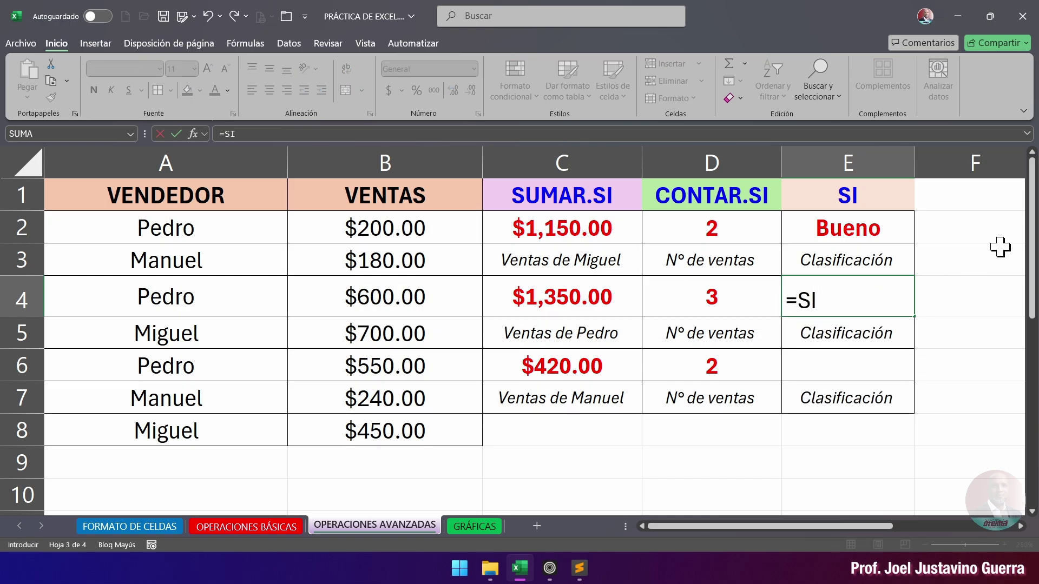
pyautogui.press('Escape')
# Step: Copy the cell formatting of E2 to the empty cell E4
pyautogui.click(848, 234)
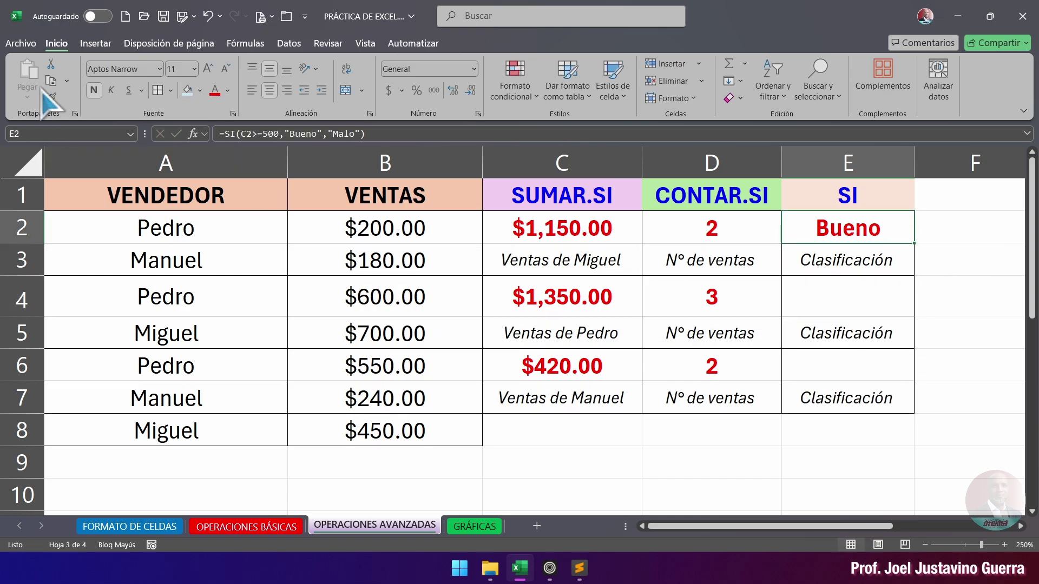
pyautogui.click(50, 80)
pyautogui.click(828, 298)
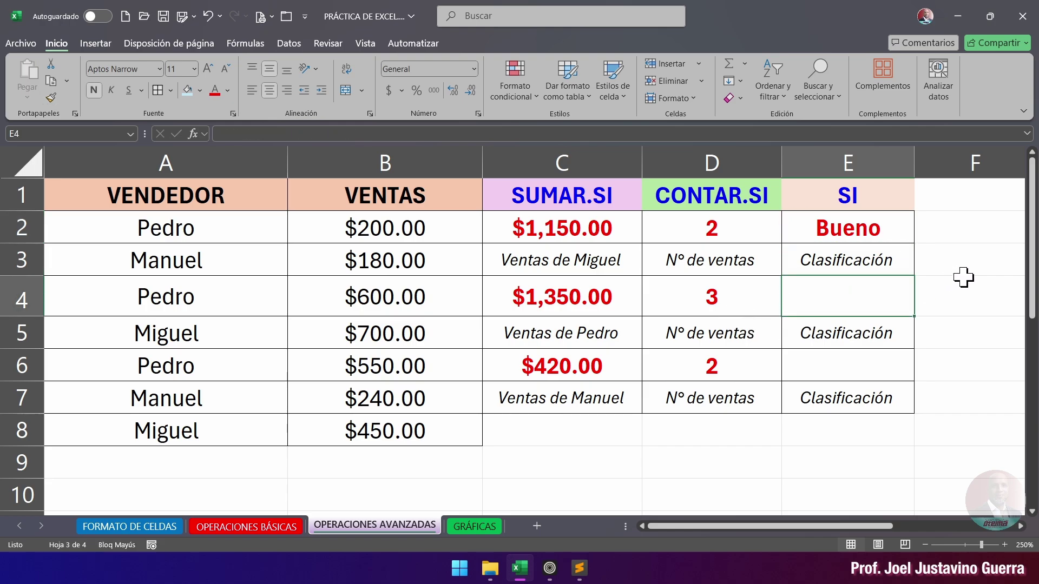
# Step: Begin an SI formula in E4 with the logical test C4>=500
pyautogui.write('=')
pyautogui.press('BackSpace')
pyautogui.press('BackSpace')
pyautogui.press('capslock')
pyautogui.write('SI.')
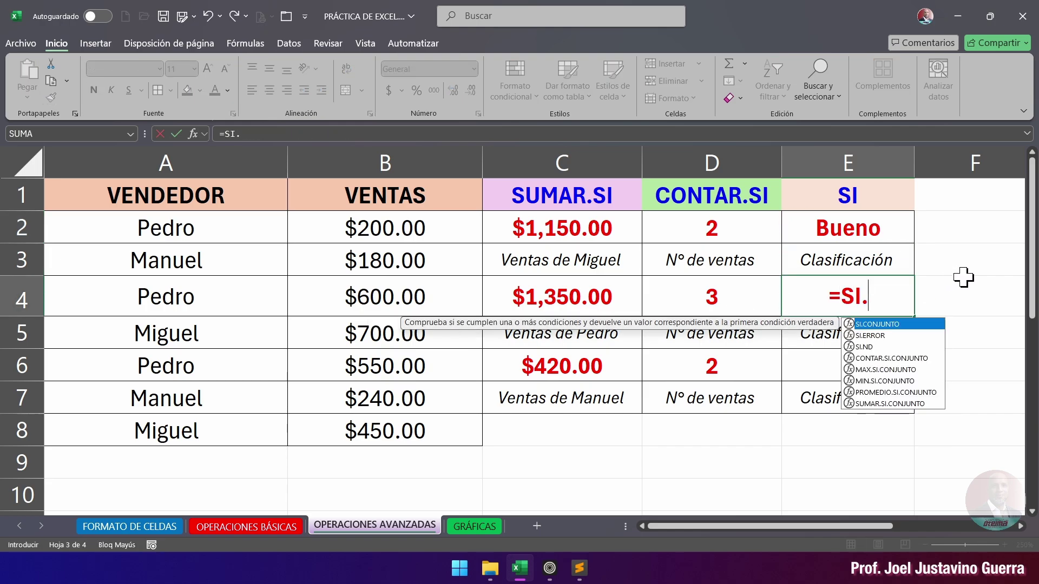
pyautogui.press('BackSpace')
pyautogui.write('(')
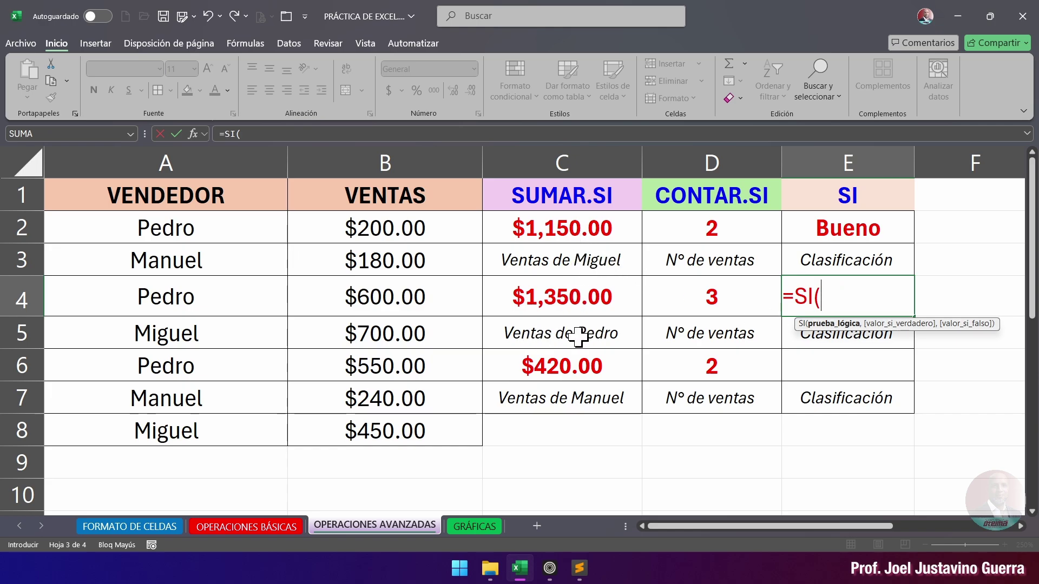
pyautogui.click(573, 297)
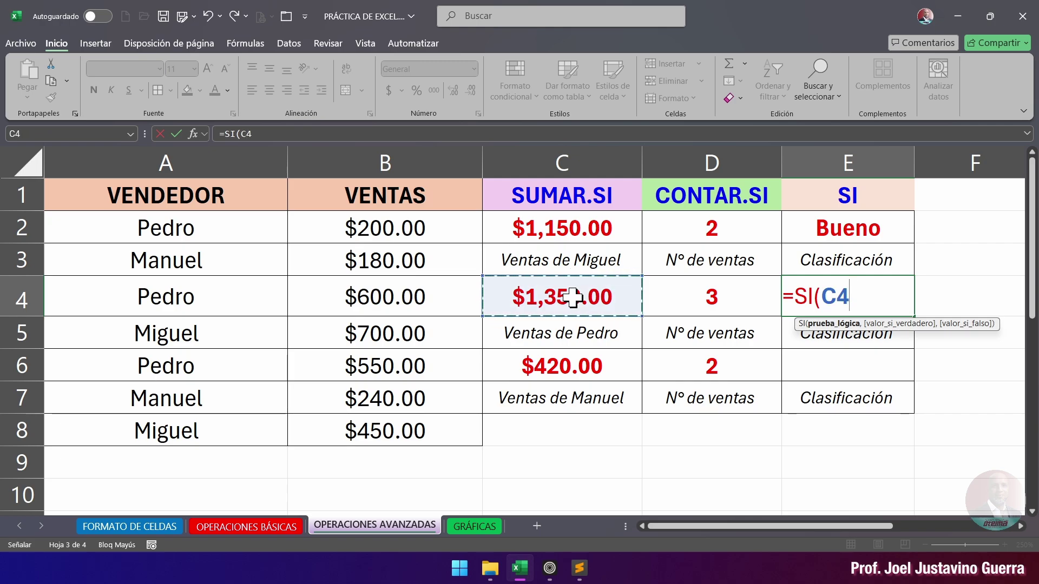
pyautogui.write('>')
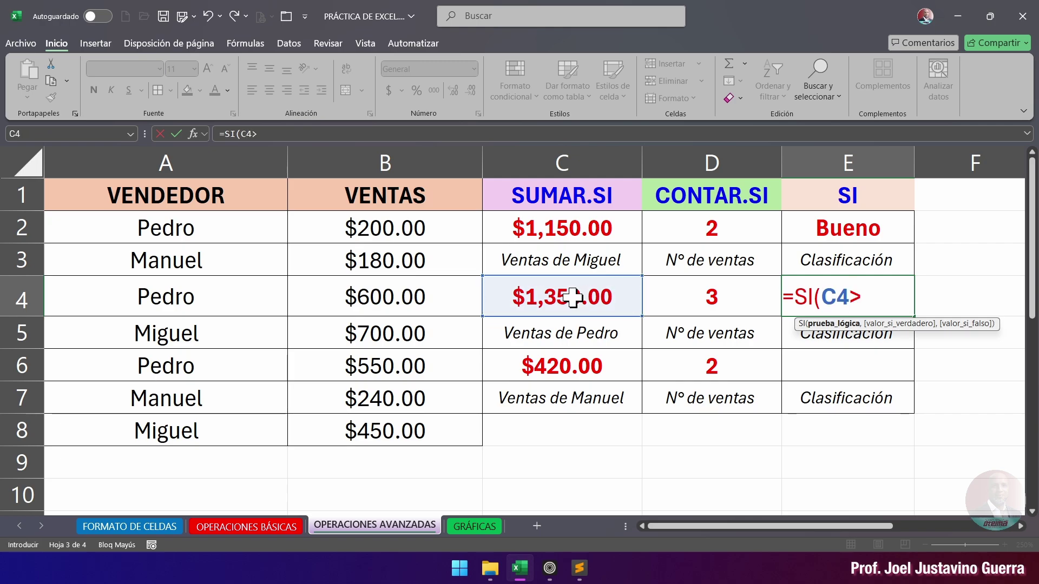
pyautogui.write('=500,')
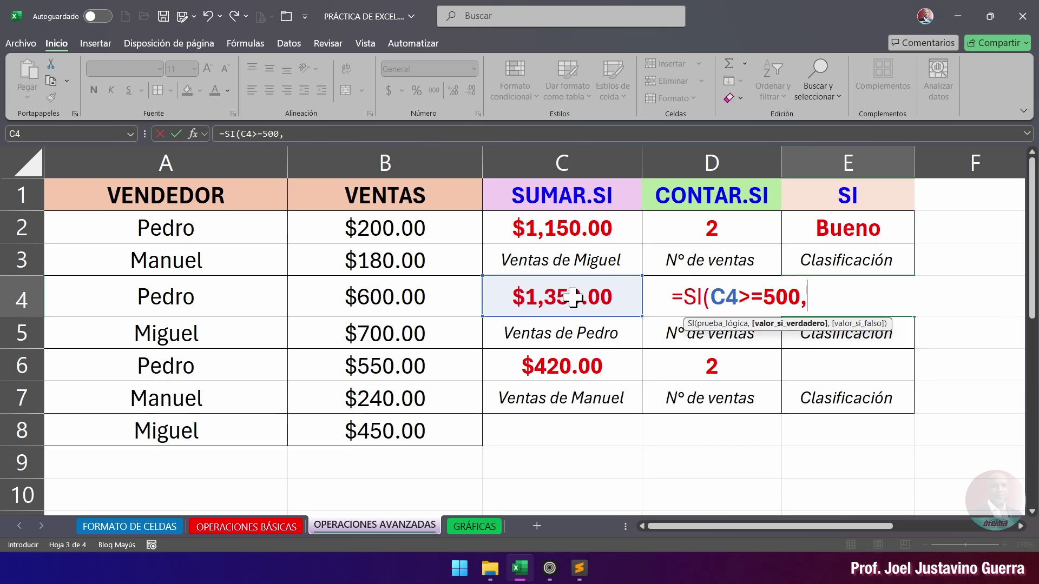
# Step: Add "Bueno" as the value if true in the SI formula in E4
pyautogui.write('"b"')
pyautogui.click(817, 298)
pyautogui.write('b')
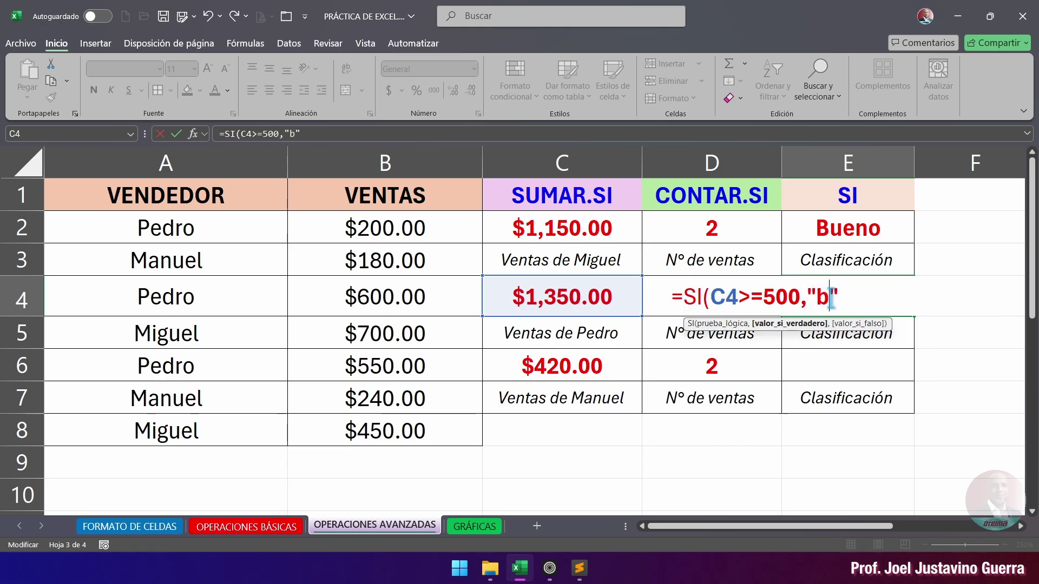
pyautogui.press('BackSpace')
pyautogui.write('Bueno')
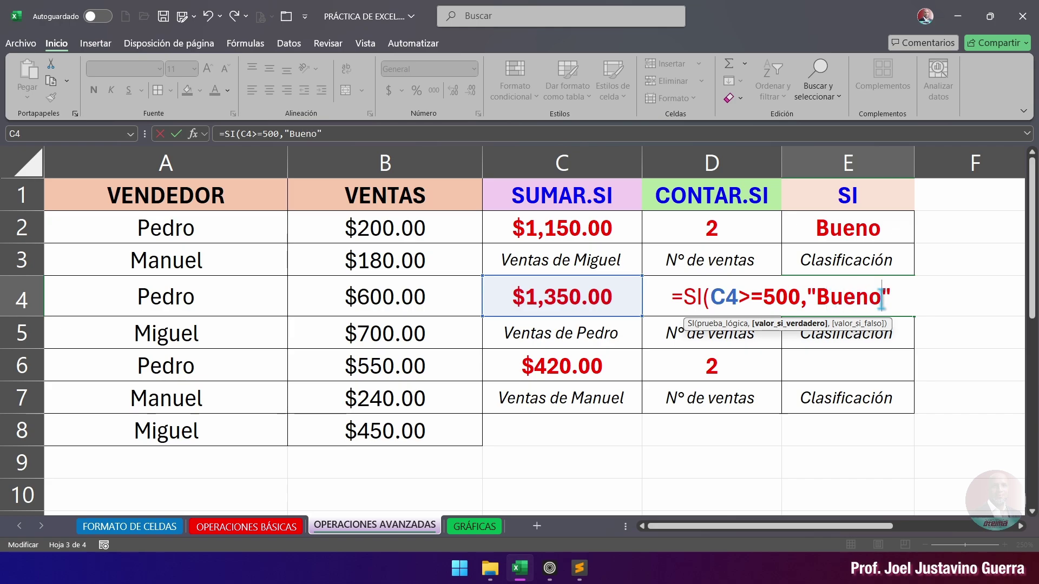
pyautogui.click(916, 299)
# Step: Add "Malo" as the value if false and complete the SI formula in E4
pyautogui.write(',')
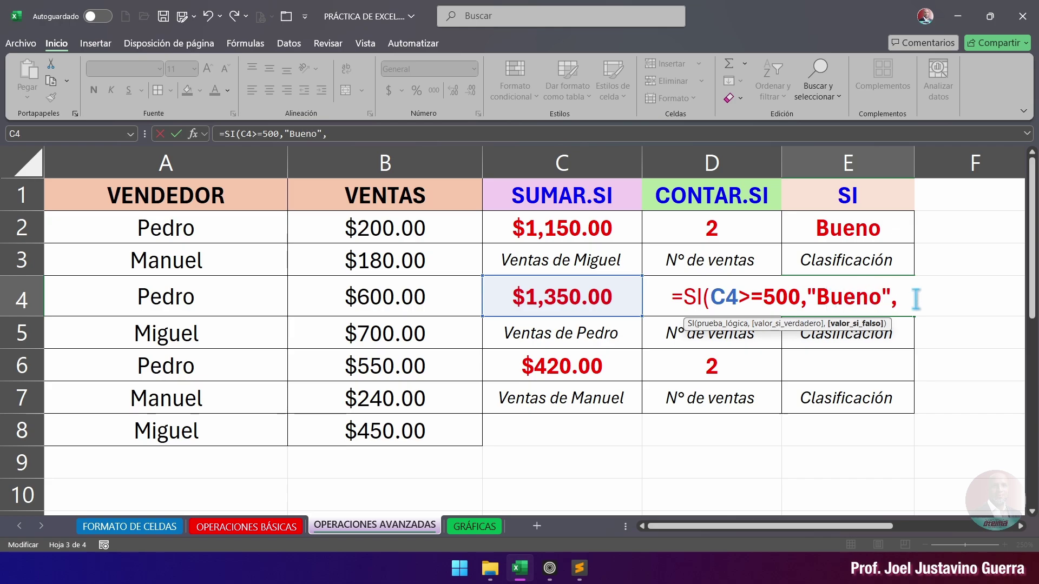
pyautogui.write('""')
pyautogui.press('Left')
pyautogui.write('Malo"')
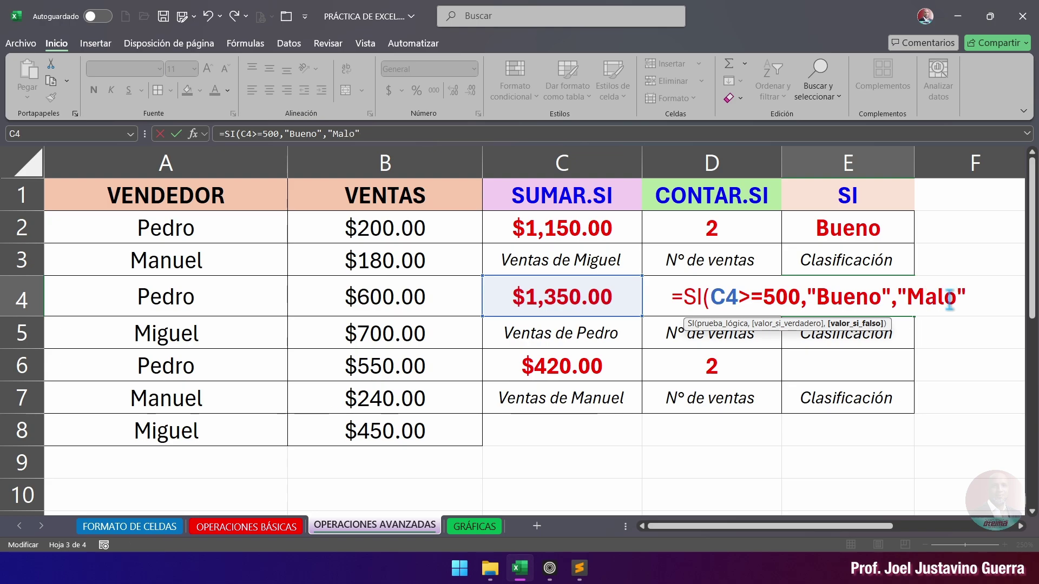
pyautogui.write(')')
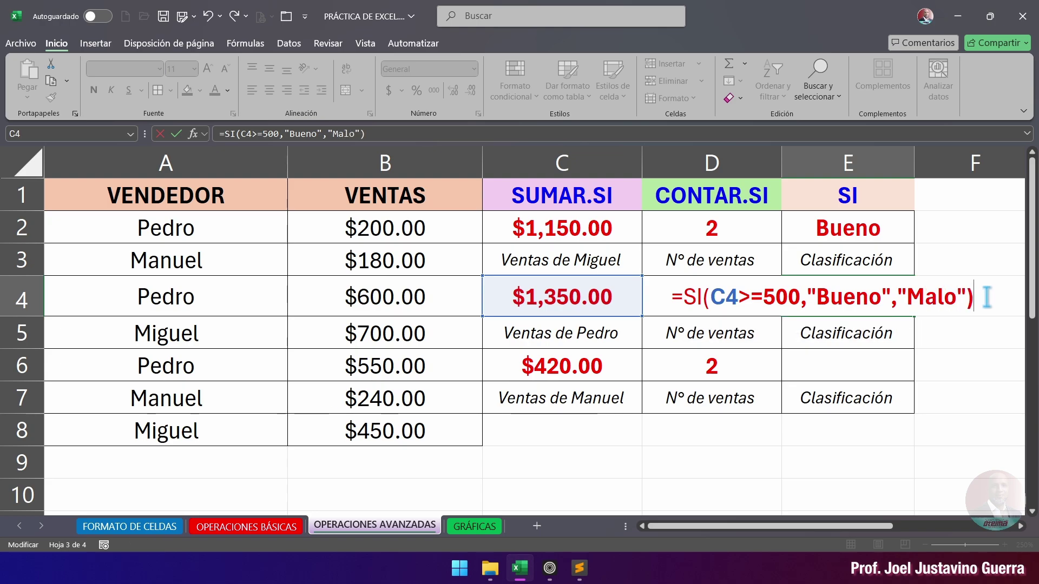
pyautogui.press('Return')
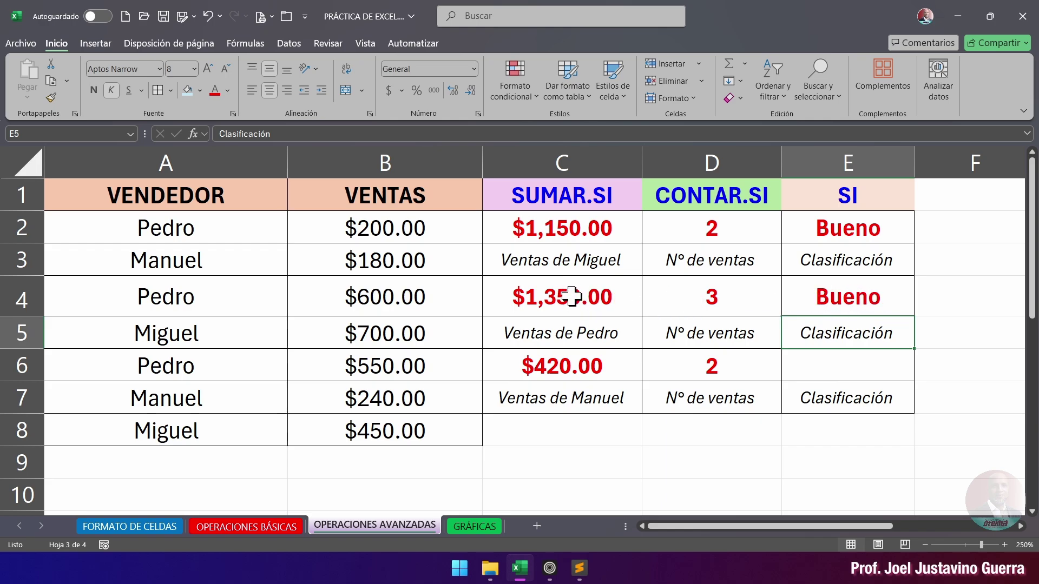
pyautogui.click(848, 357)
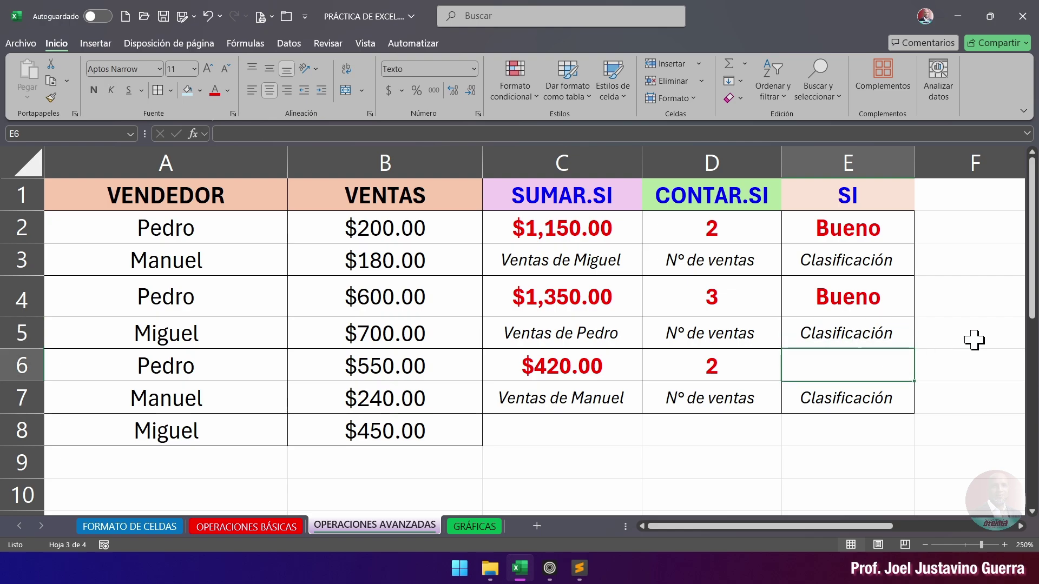
pyautogui.write('=')
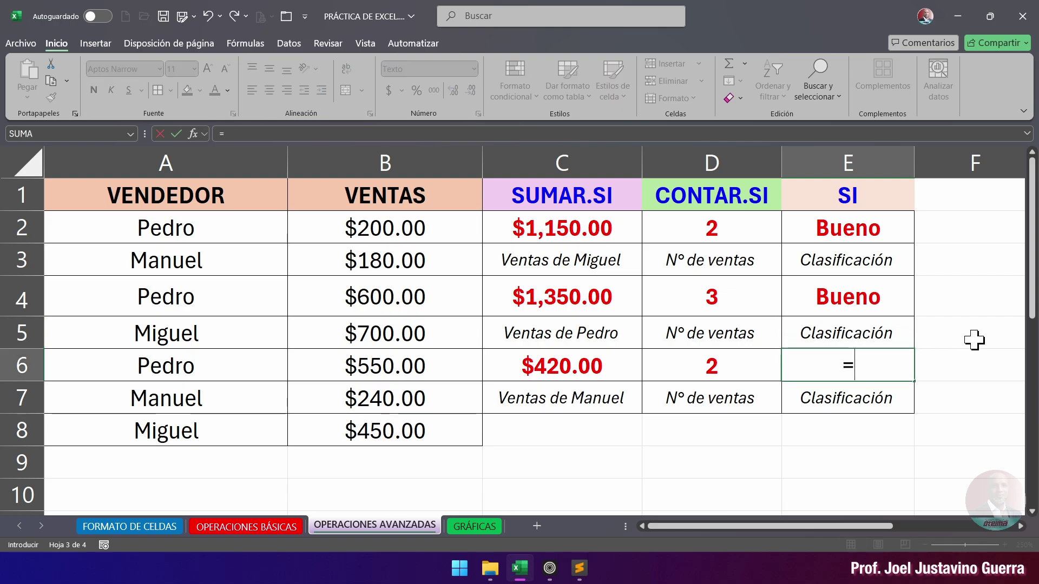
pyautogui.press('Escape')
pyautogui.click(918, 308)
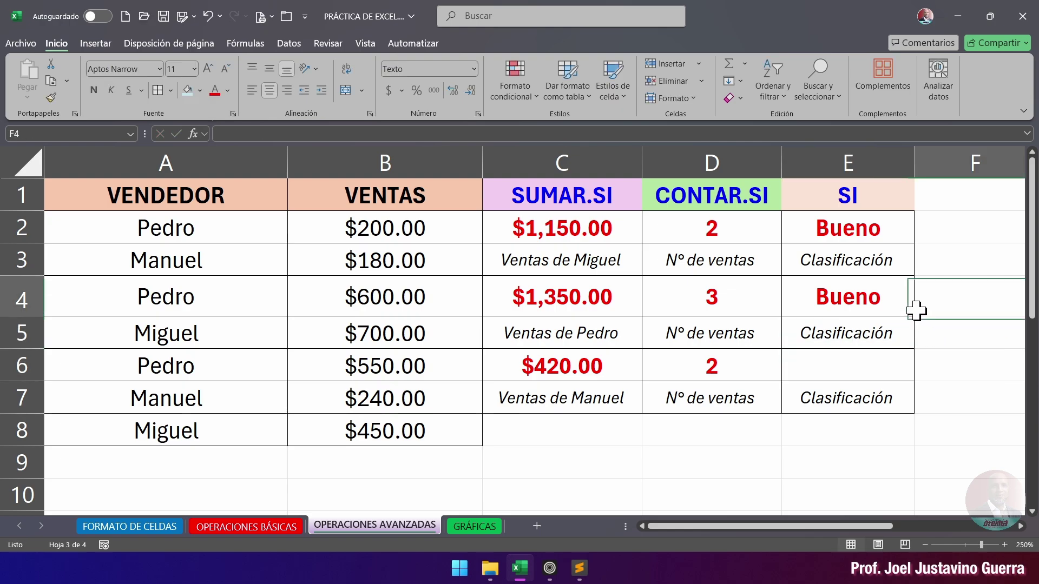
# Step: Copy the cell formatting of E4 to the empty cell E6
pyautogui.click(790, 302)
pyautogui.click(51, 98)
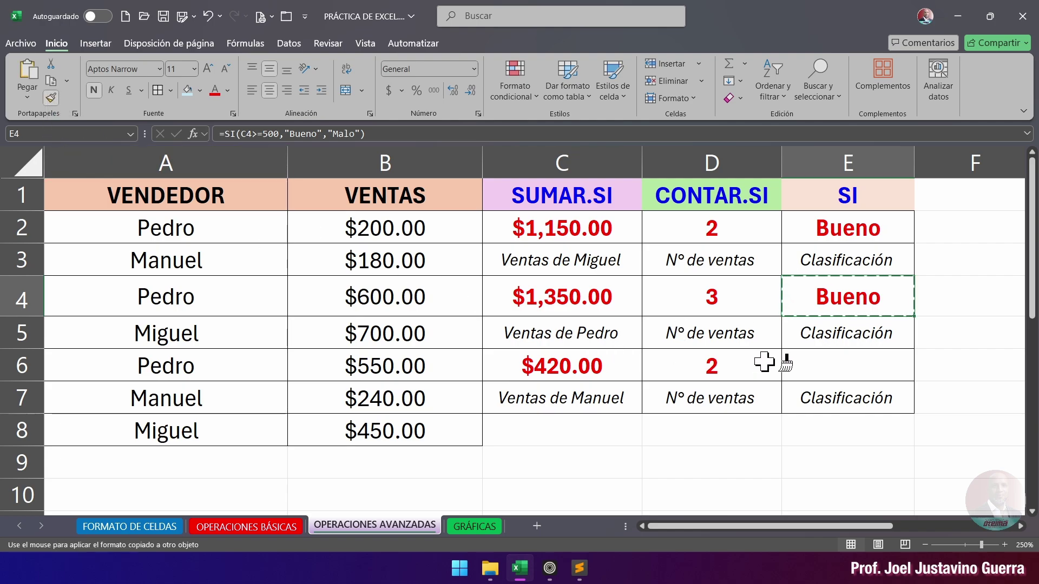
pyautogui.click(861, 366)
# Step: Begin an SI formula in E6 with the logical test C6>=500
pyautogui.write('=')
pyautogui.press('capslock')
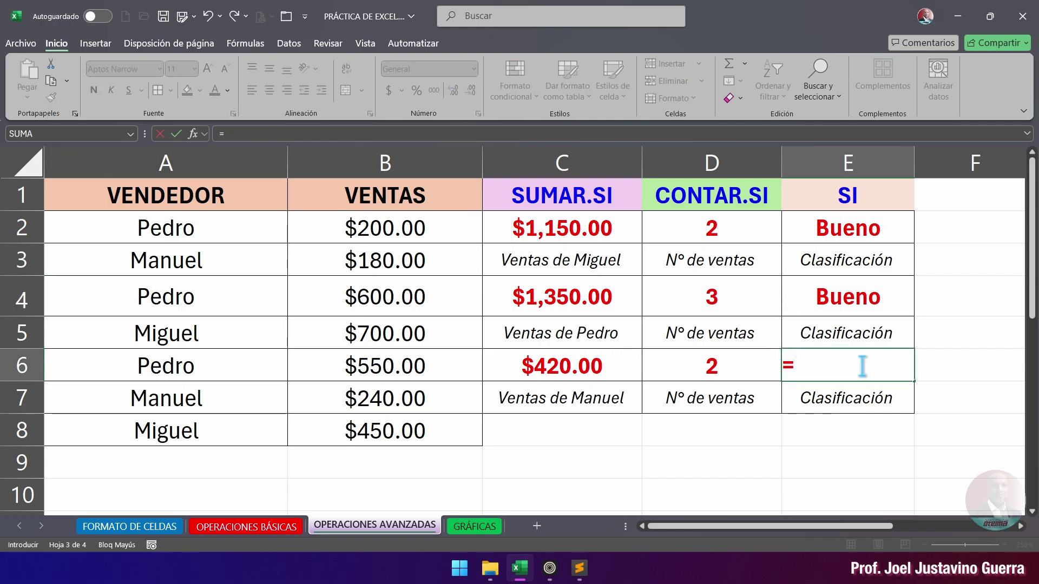
pyautogui.write('SI(')
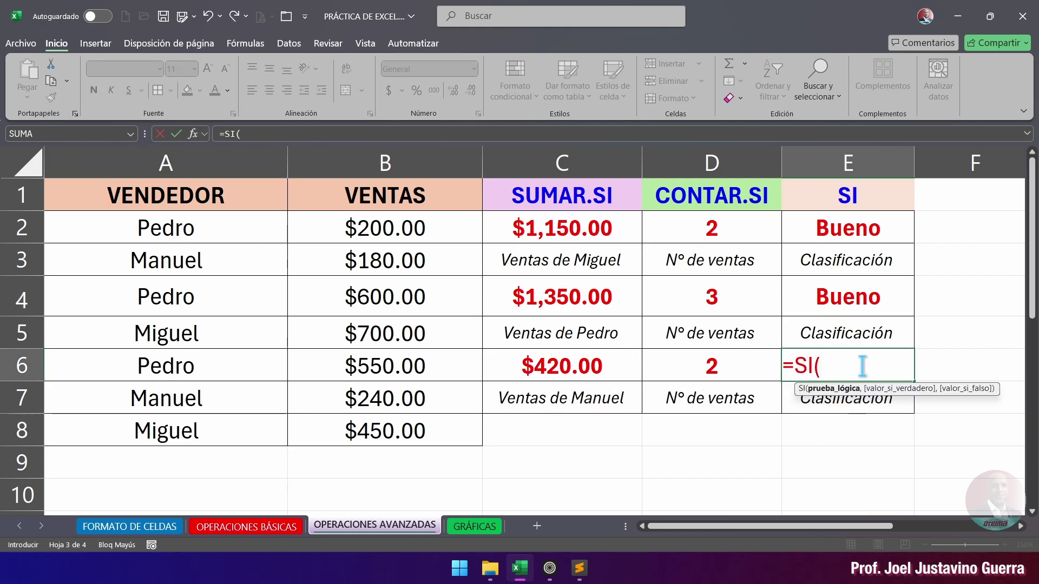
pyautogui.click(567, 371)
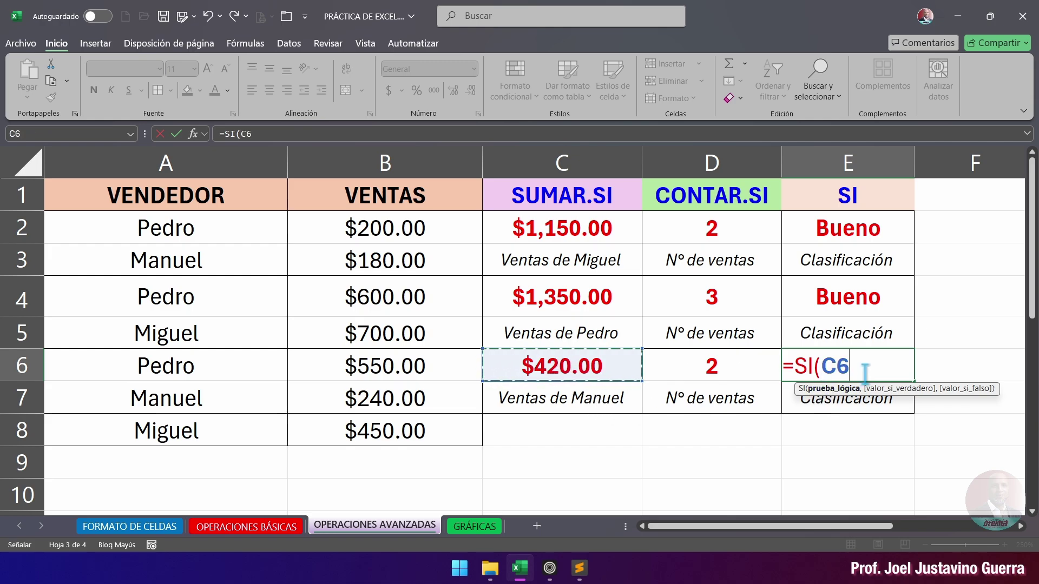
pyautogui.write('>')
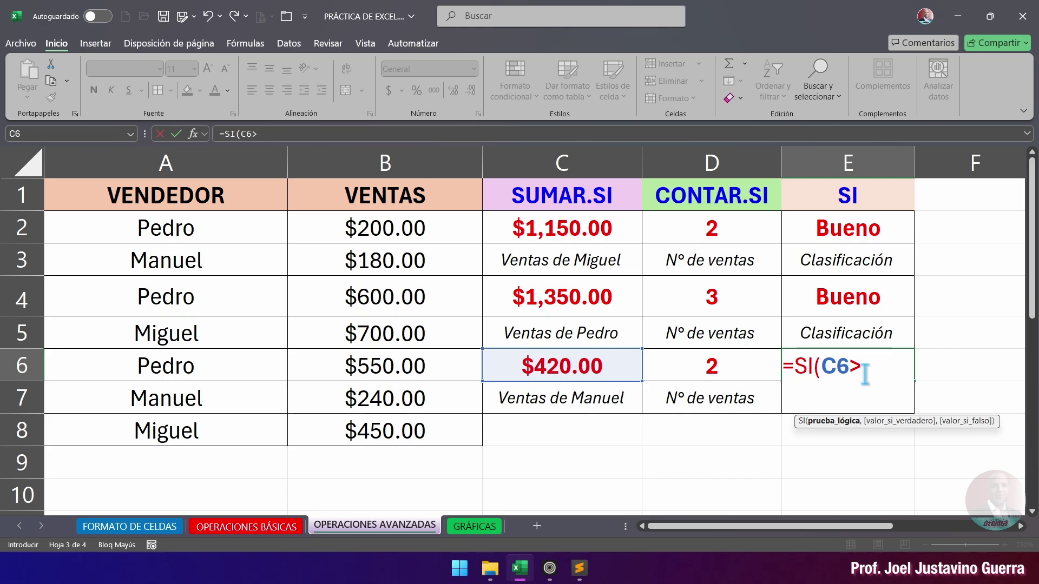
pyautogui.write('=500')
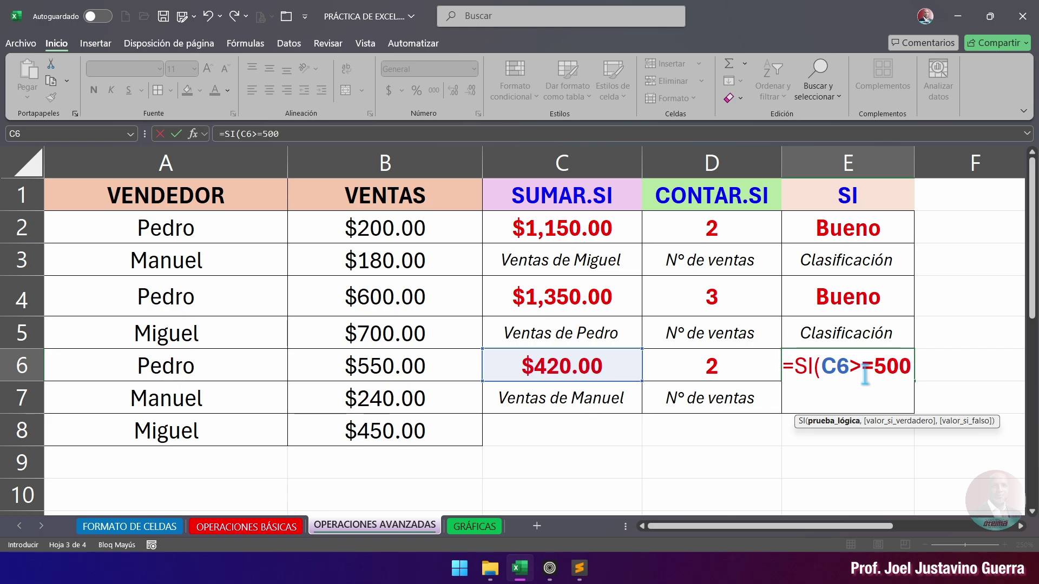
pyautogui.write(',')
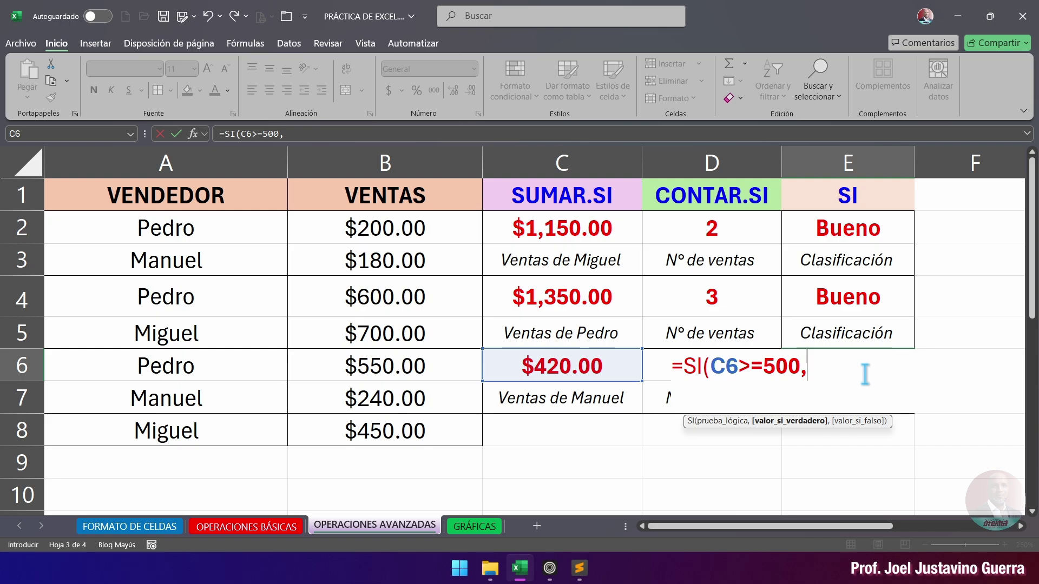
# Step: Add "Bueno" as the value if true in the SI formula in E6
pyautogui.write('"b"')
pyautogui.click(819, 368)
pyautogui.write('bU')
pyautogui.press('BackSpace')
pyautogui.press('BackSpace')
pyautogui.press('capslock')
pyautogui.write('B')
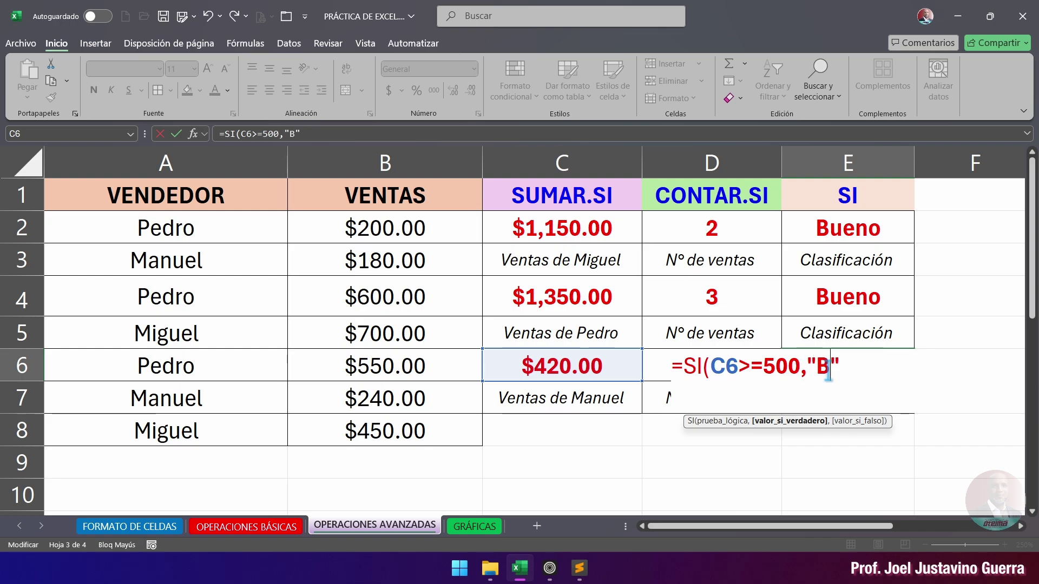
pyautogui.write('ueno')
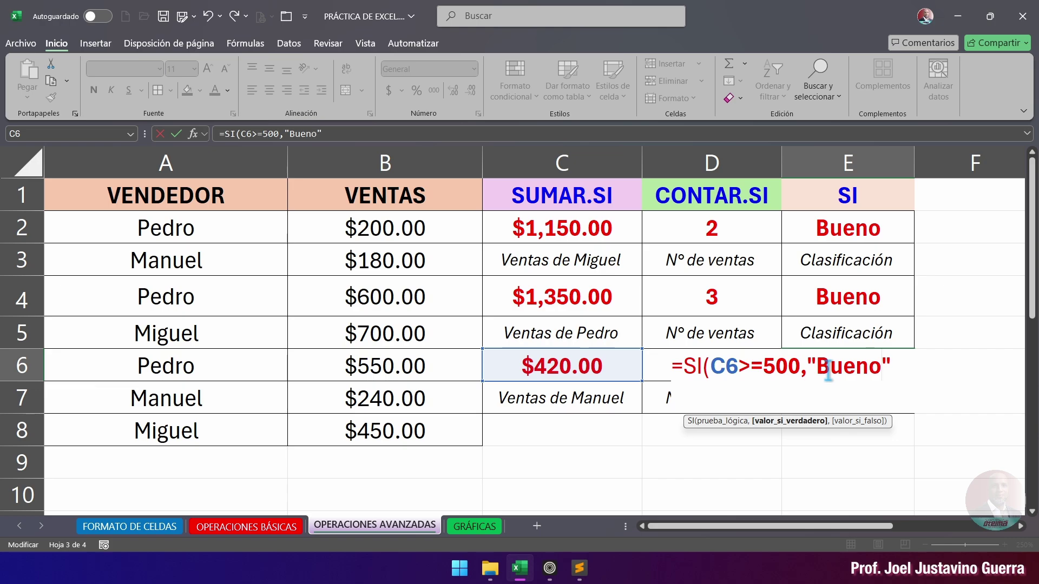
# Step: Add "Malo" as the value if false and complete the SI formula in E6
pyautogui.write(',')
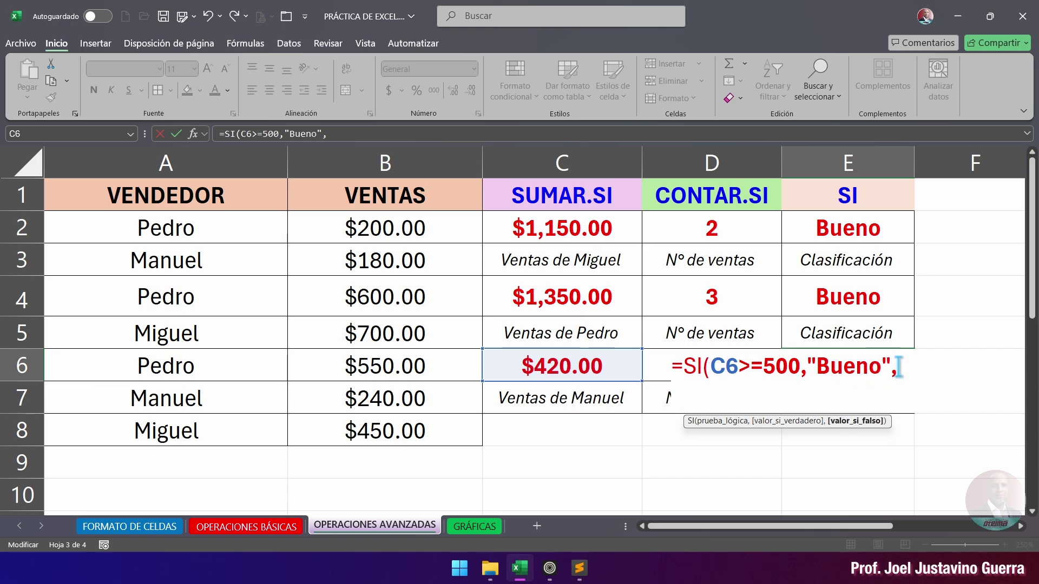
pyautogui.write('""Malo')
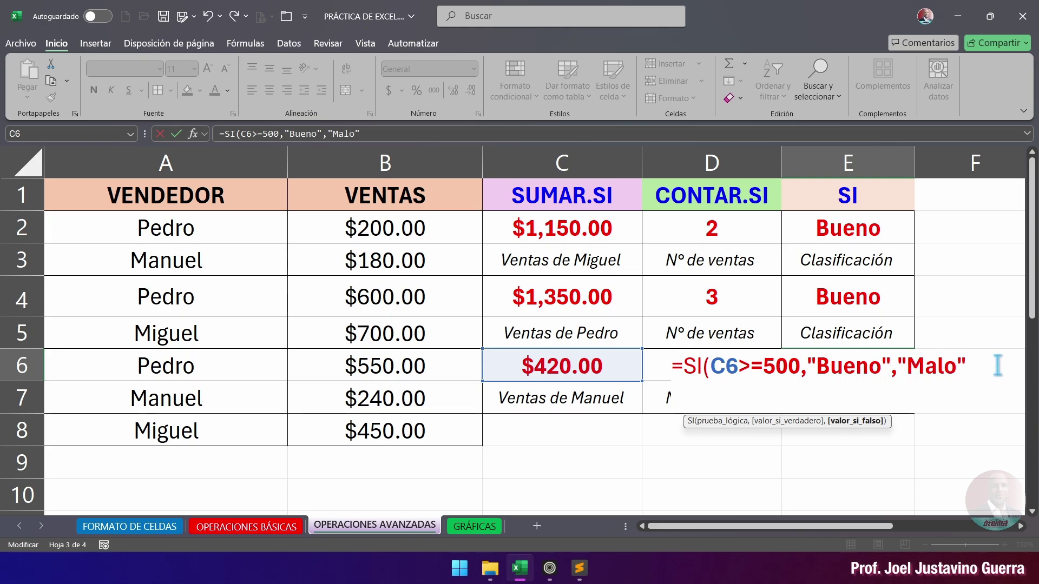
pyautogui.write(')')
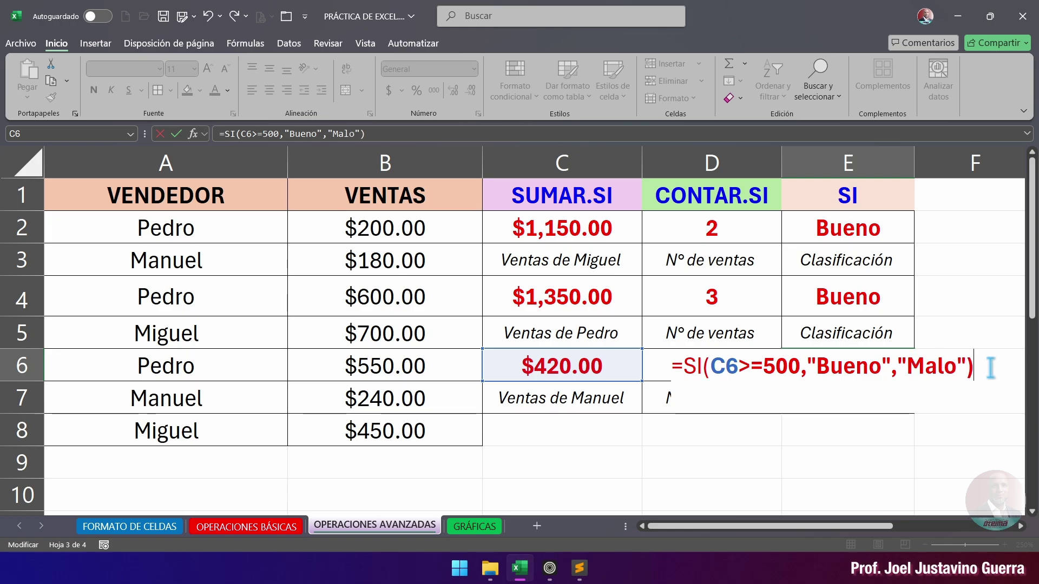
pyautogui.press('Return')
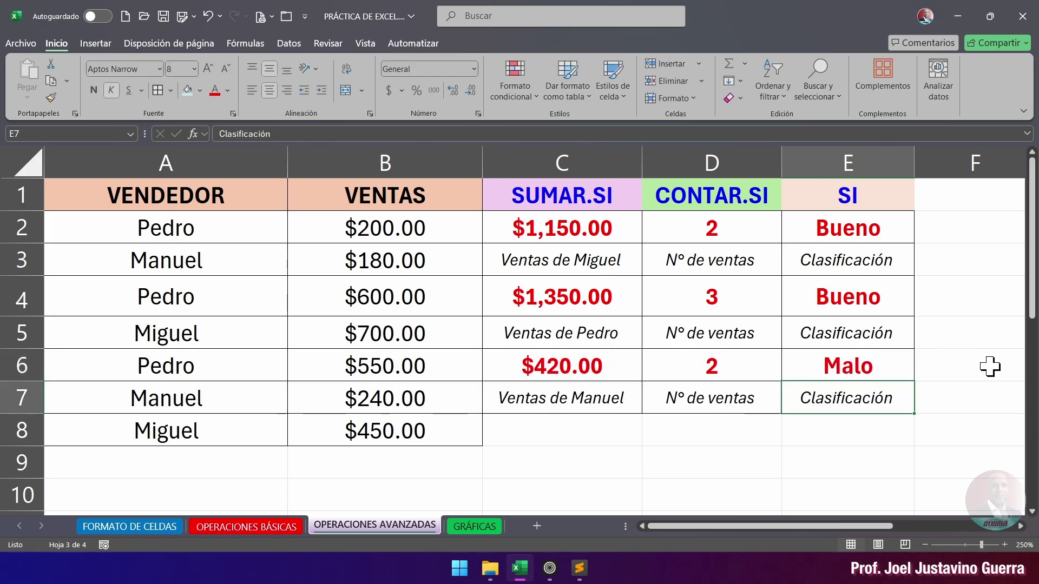
# Step: Review the logical test and the value if false of the SI formula in E6 against the sales total in C6
pyautogui.click(862, 364)
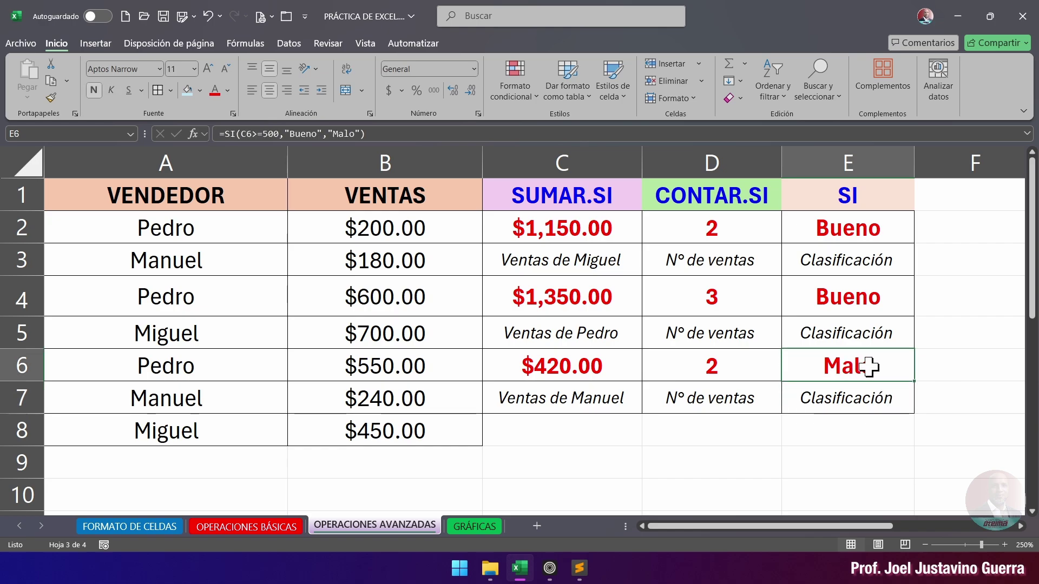
pyautogui.click(566, 359)
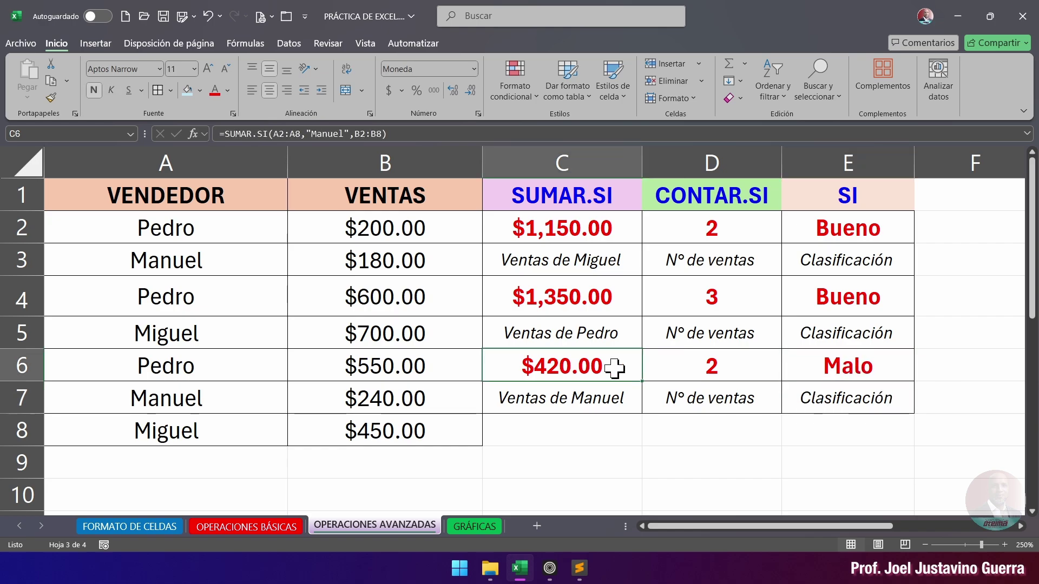
pyautogui.click(829, 362)
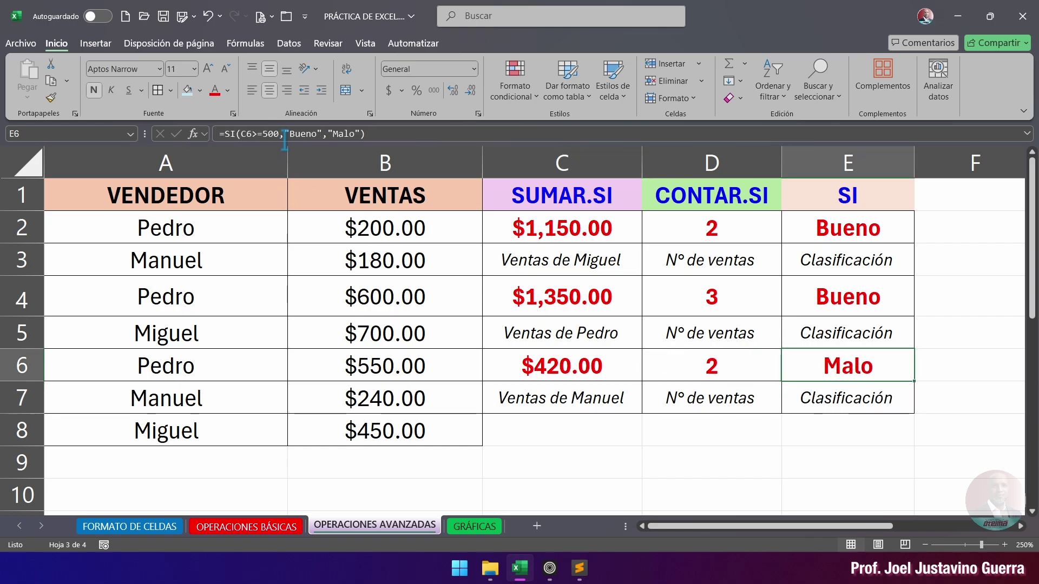
pyautogui.click(413, 135)
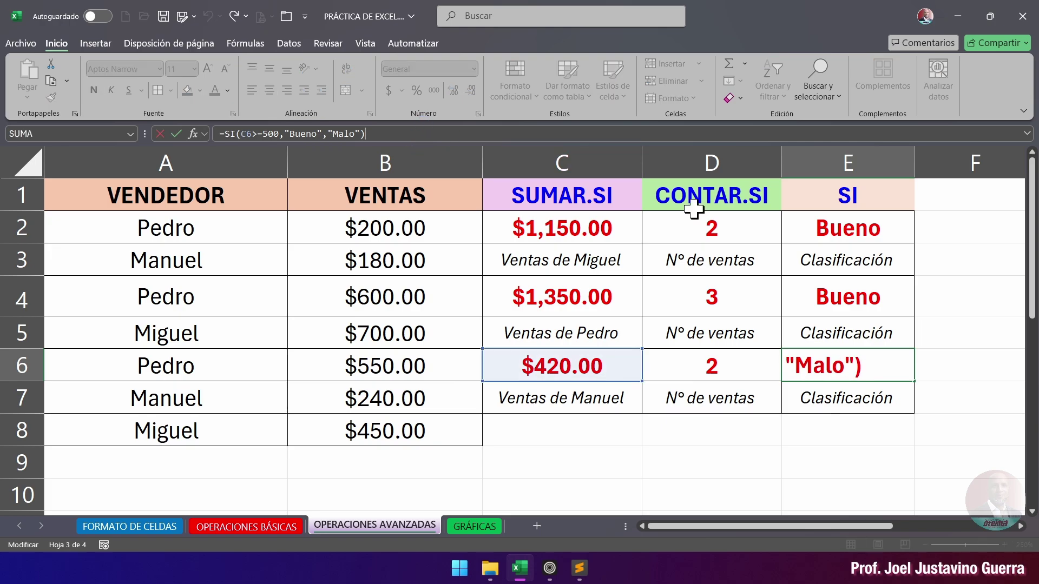
pyautogui.click(908, 366)
pyautogui.moveTo(711, 366); pyautogui.dragTo(800, 367)
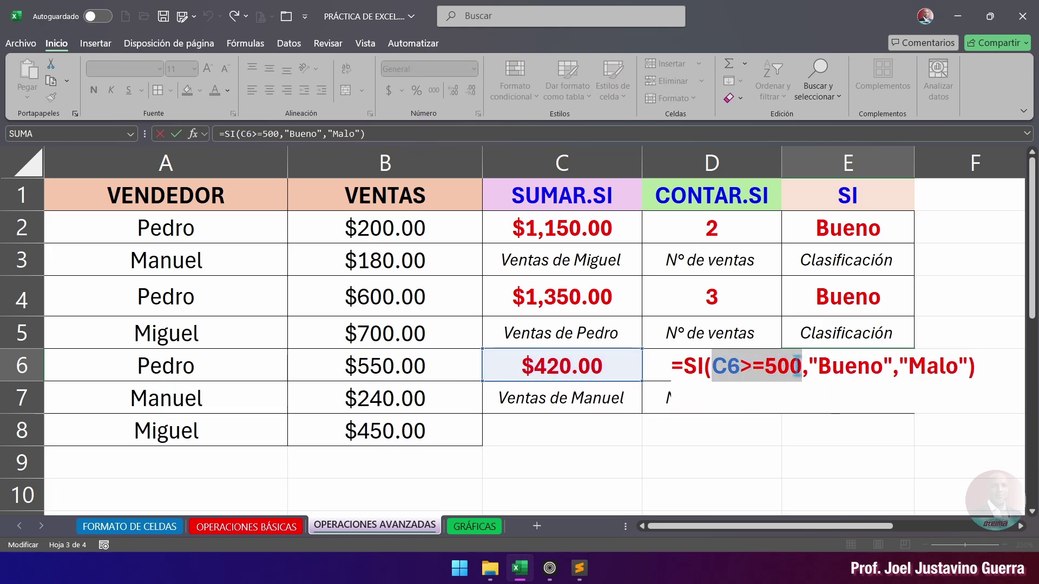
pyautogui.moveTo(899, 367); pyautogui.dragTo(960, 368)
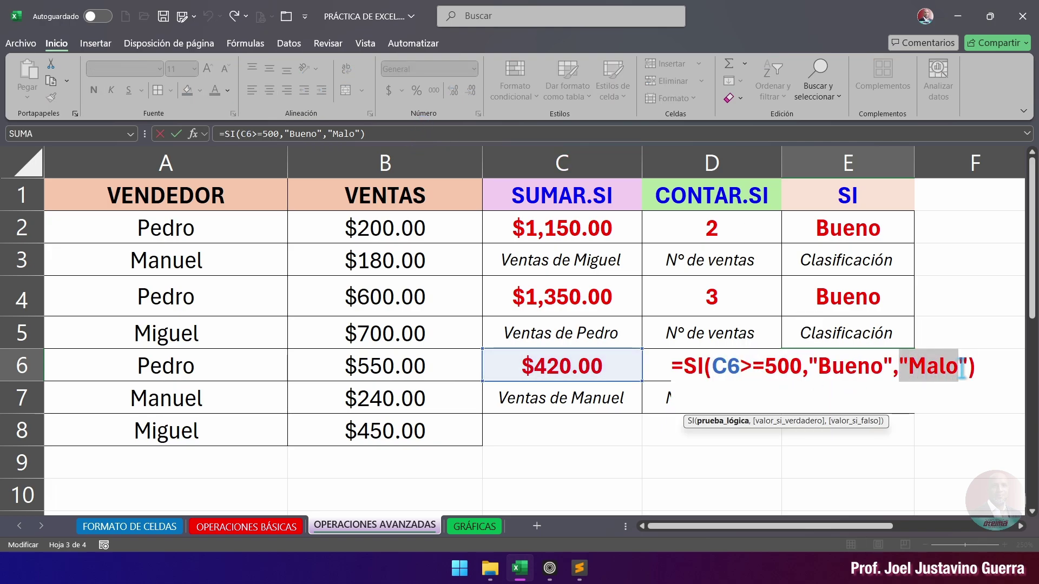
pyautogui.press('Escape')
pyautogui.press('Down')
pyautogui.press('Down')
pyautogui.press('Down')
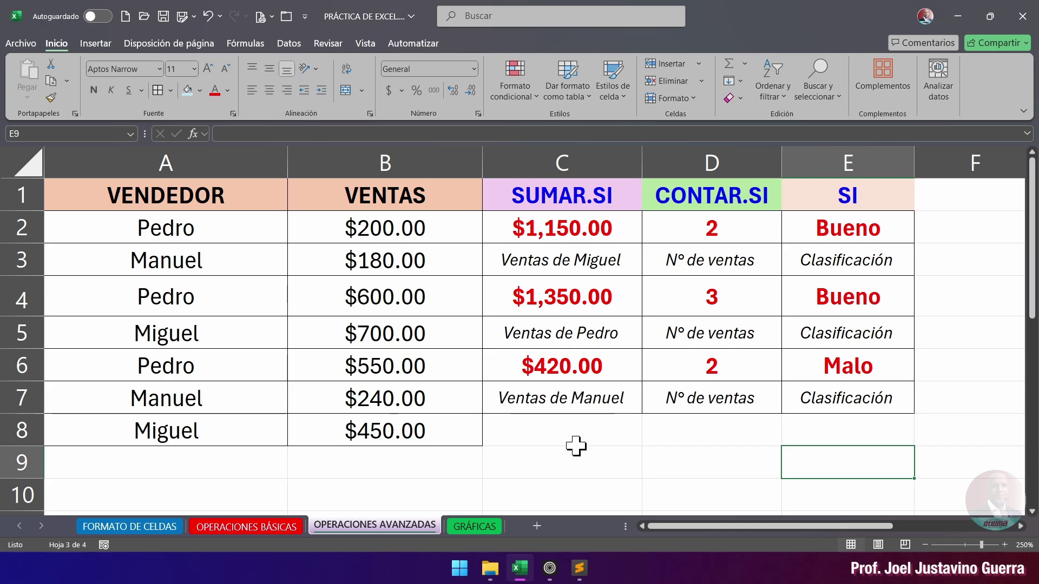
pyautogui.click(563, 226)
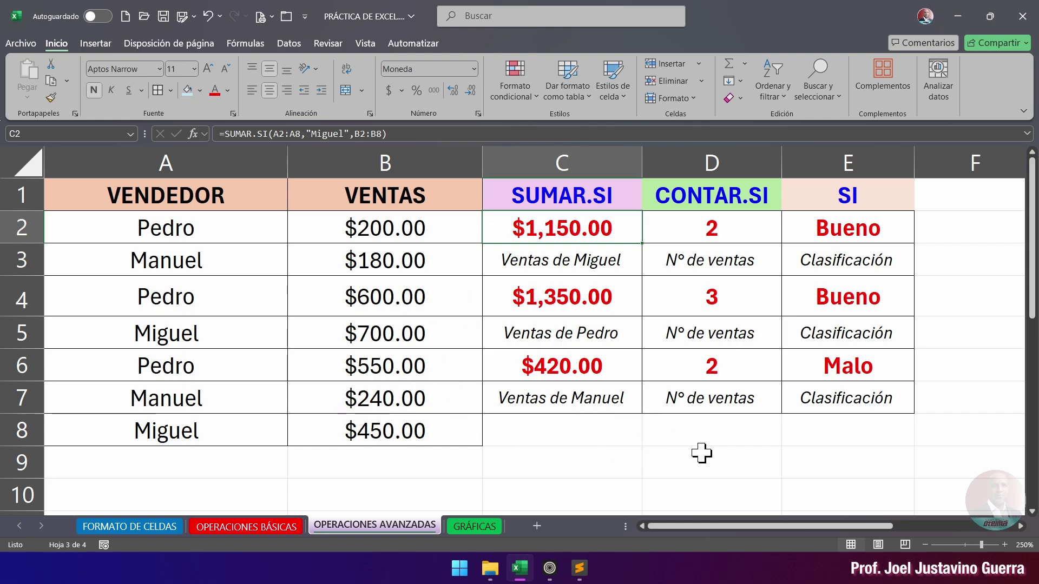
pyautogui.click(568, 460)
pyautogui.click(714, 460)
pyautogui.click(822, 460)
pyautogui.click(650, 465)
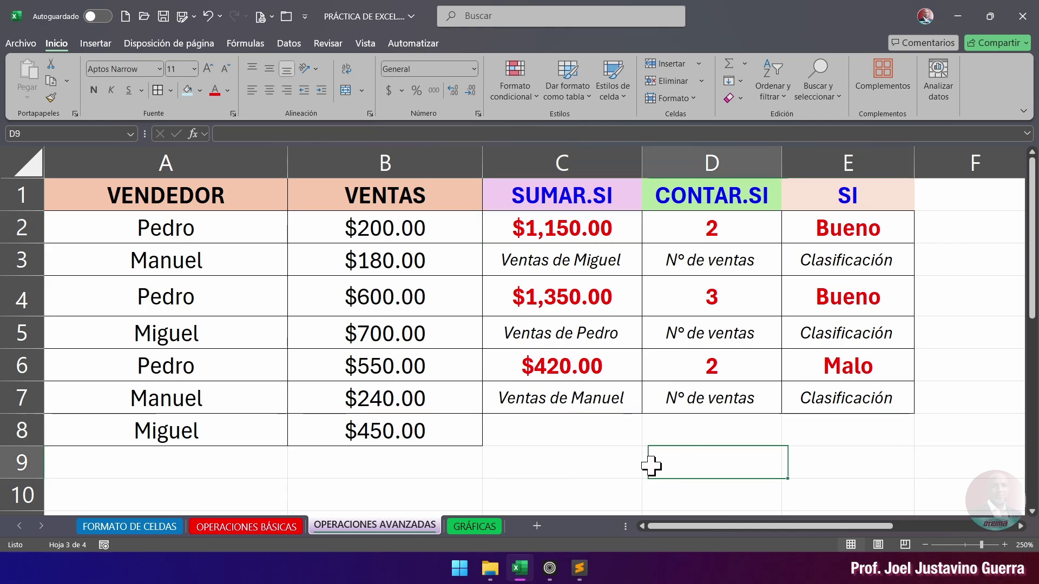
pyautogui.click(582, 466)
pyautogui.click(433, 467)
pyautogui.click(689, 459)
pyautogui.click(865, 461)
pyautogui.click(983, 463)
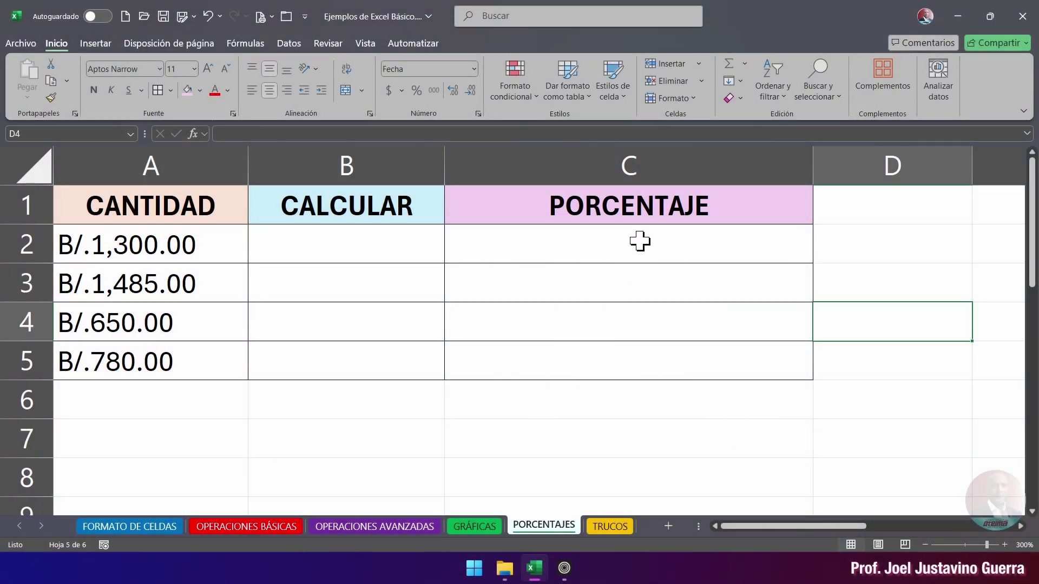
# Step: Fill the CALCULAR cells B2 to B5 of the PORCENTAJES sheet with 15%, 20%, 45% and 63%
pyautogui.click(634, 207)
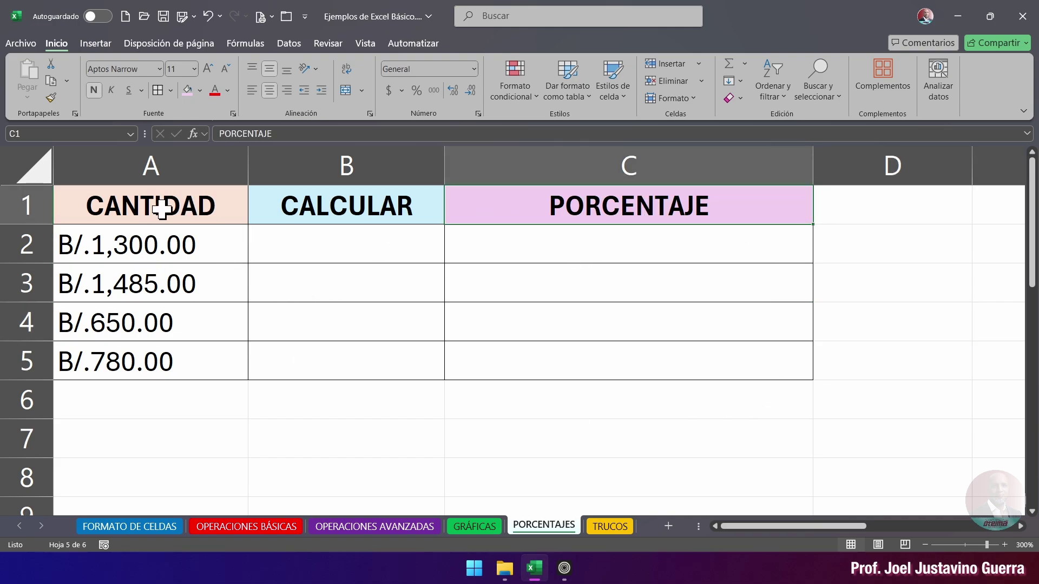
pyautogui.moveTo(174, 241); pyautogui.dragTo(170, 358)
pyautogui.click(347, 252)
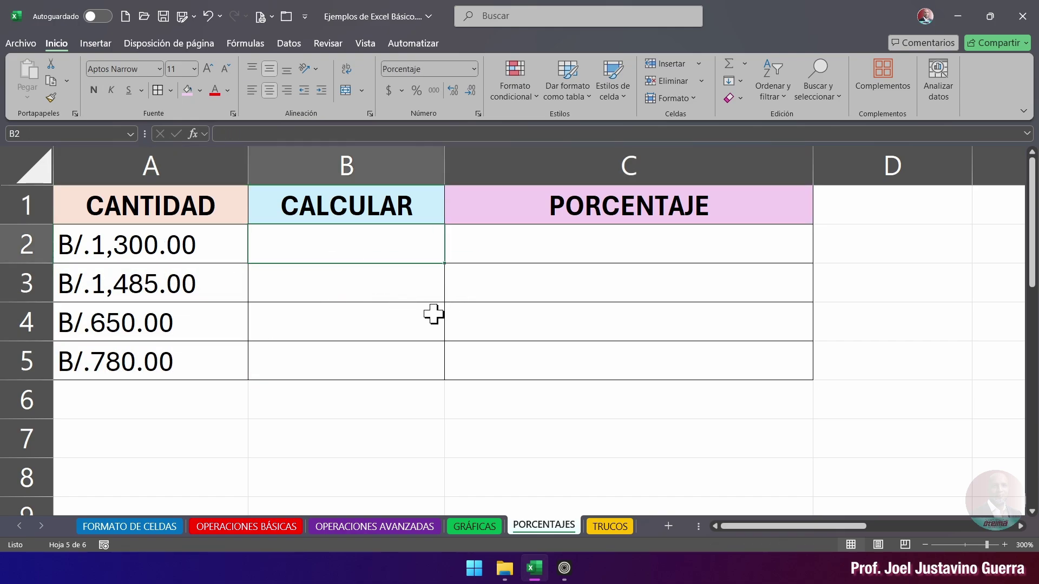
pyautogui.write('15')
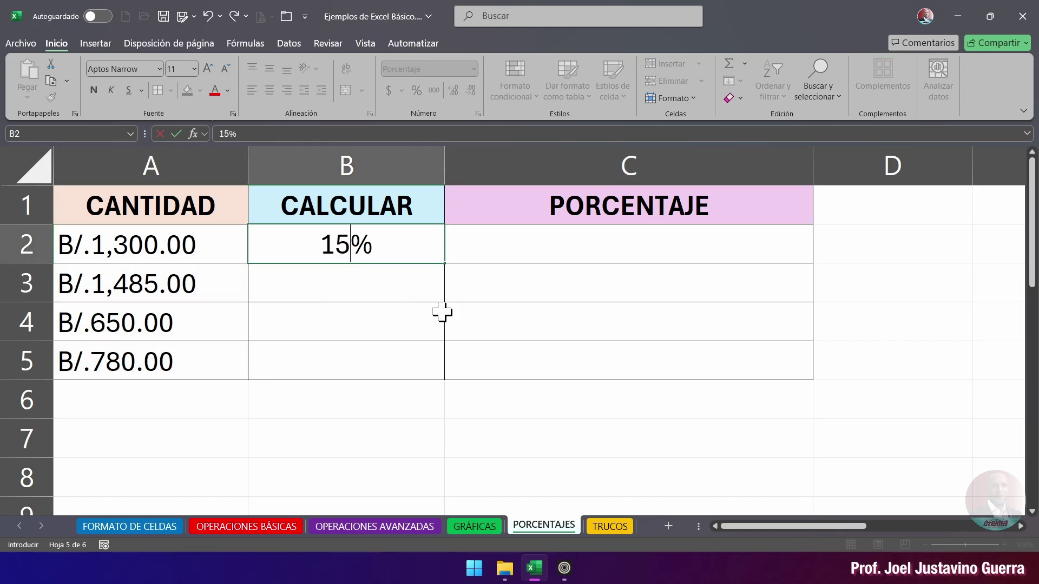
pyautogui.click(388, 285)
pyautogui.write('20')
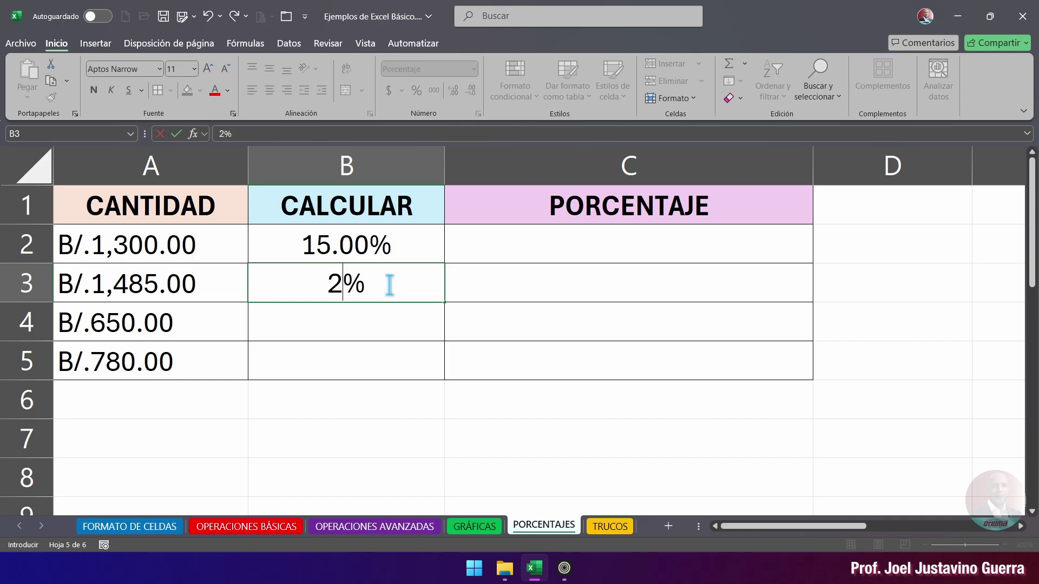
pyautogui.press('Return')
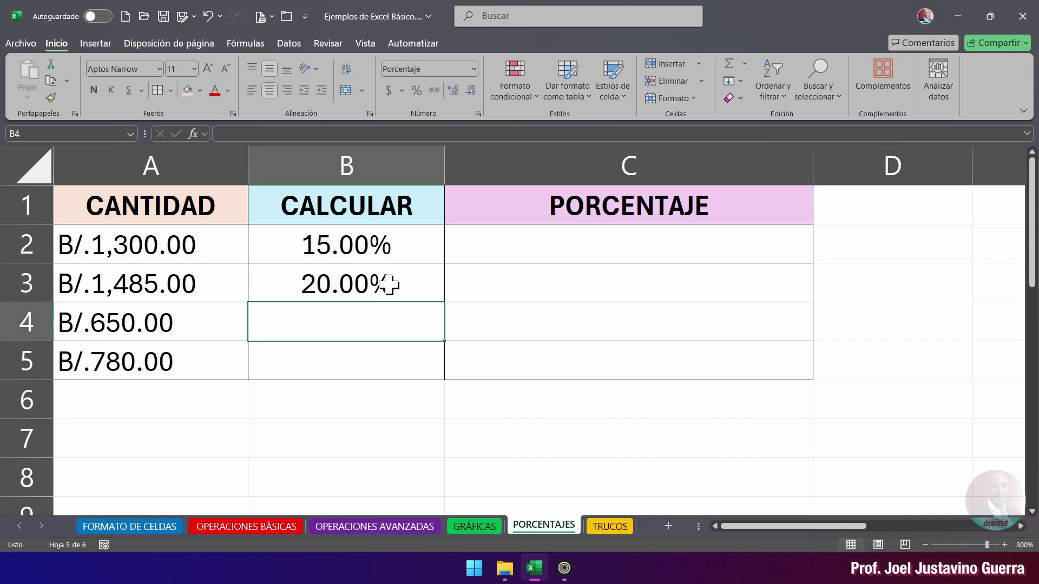
pyautogui.write('45')
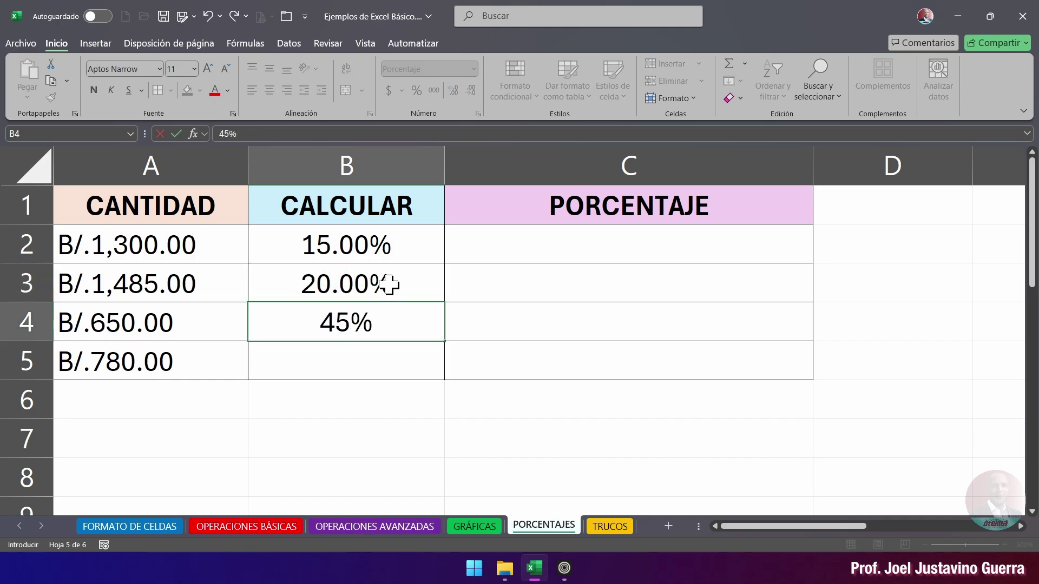
pyautogui.press('Return')
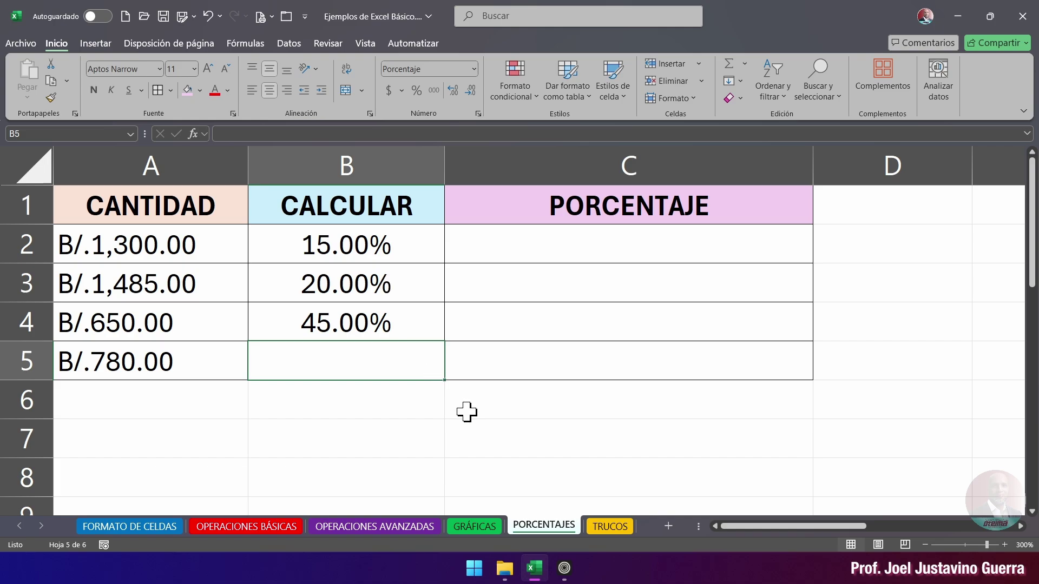
pyautogui.write('63')
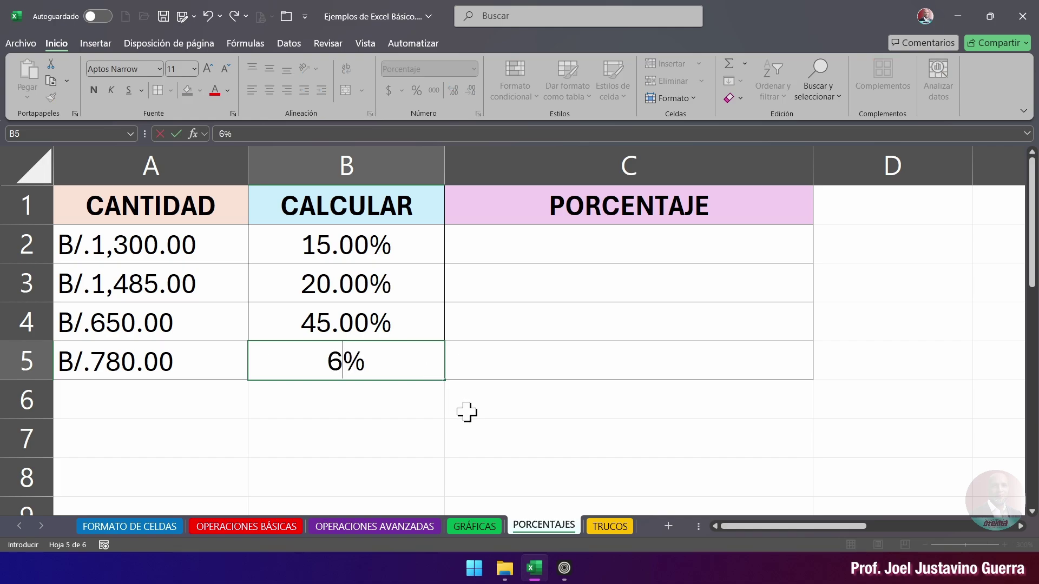
pyautogui.press('Return')
pyautogui.click(377, 251)
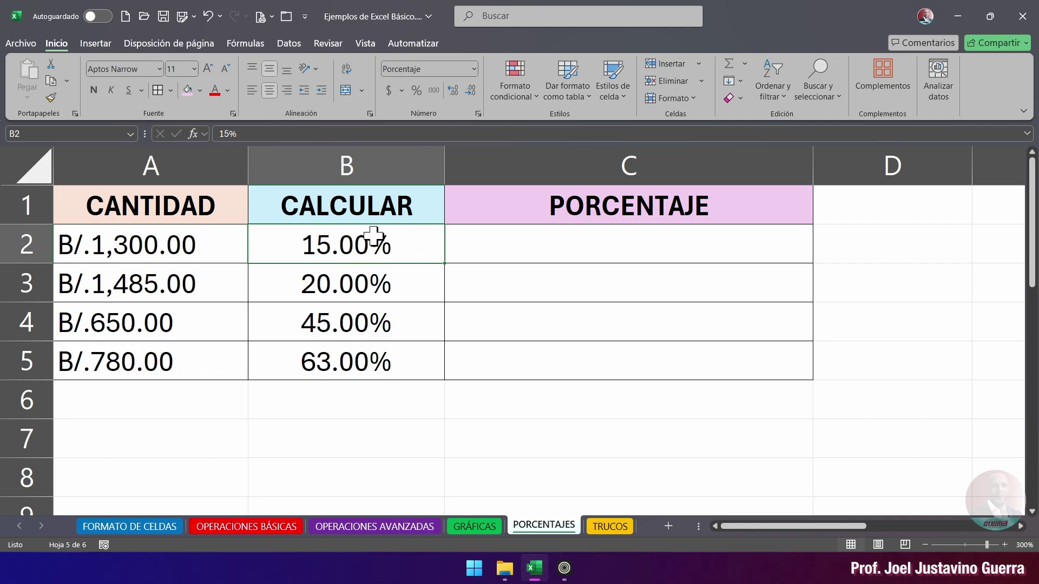
# Step: Show the CALCULAR percentages in B2 to B5 without decimals
pyautogui.moveTo(354, 246); pyautogui.dragTo(364, 359)
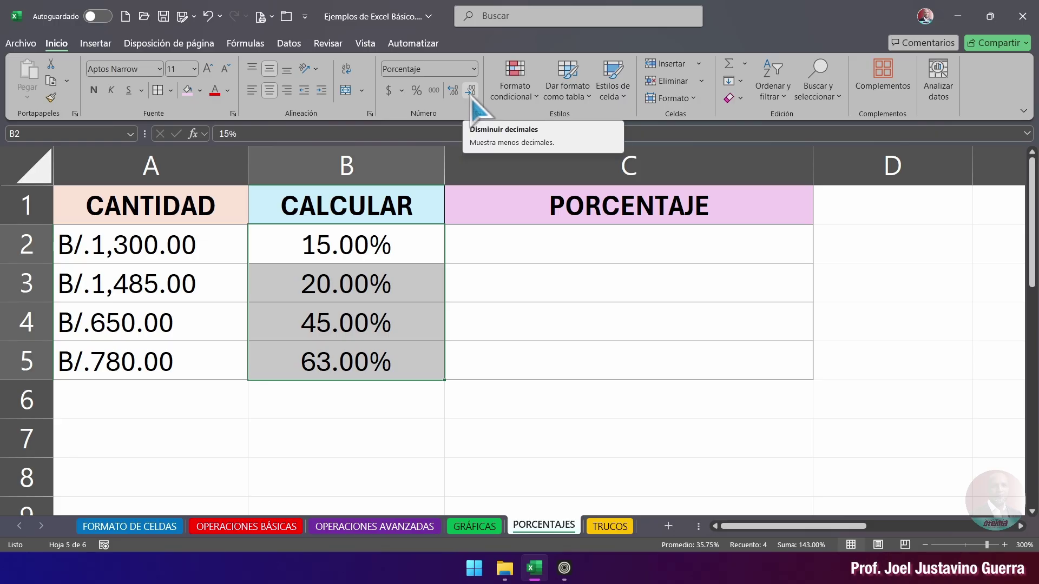
pyautogui.click(470, 91)
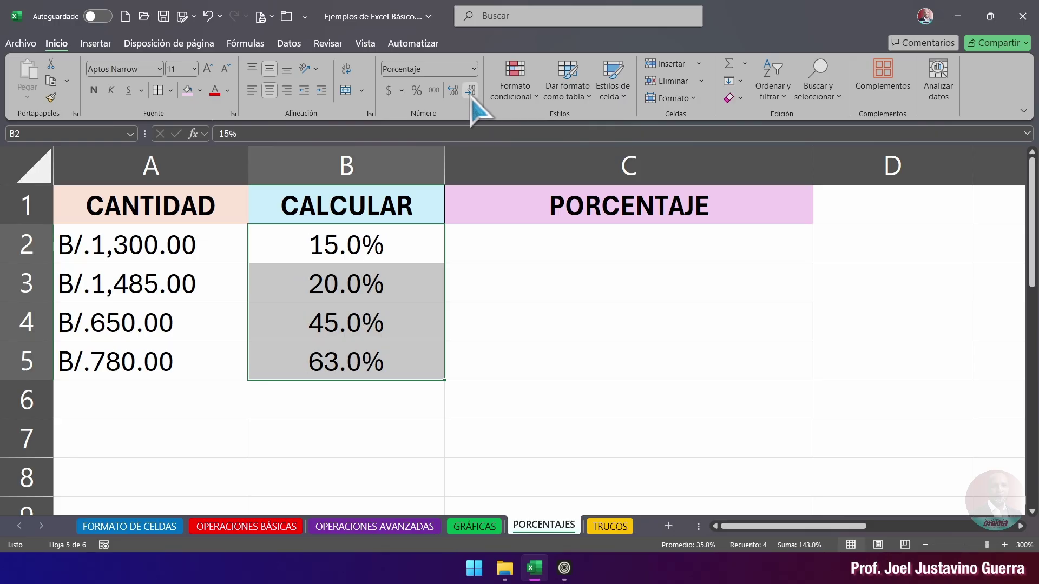
pyautogui.click(471, 91)
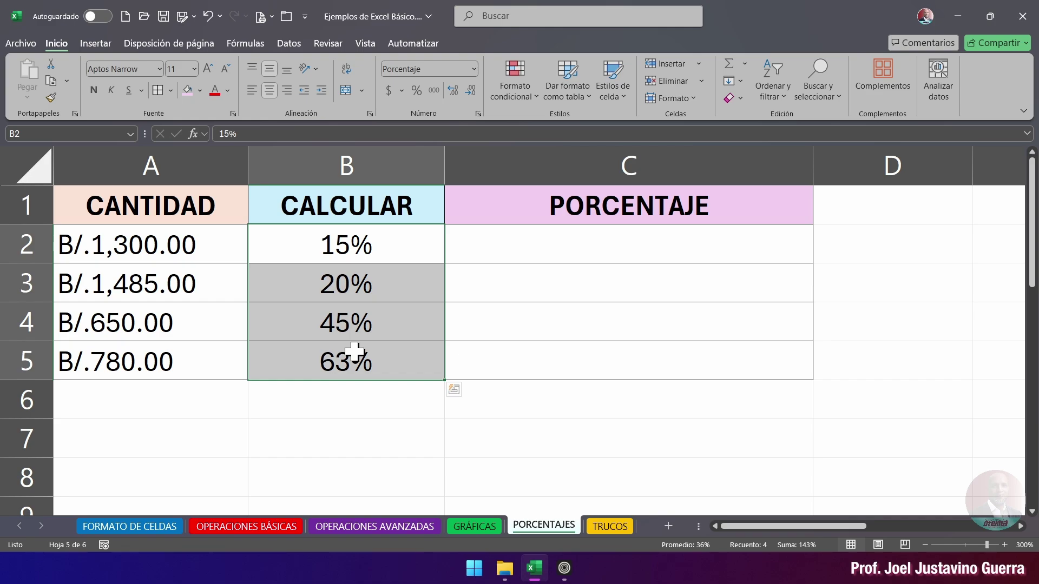
pyautogui.click(453, 92)
pyautogui.click(454, 93)
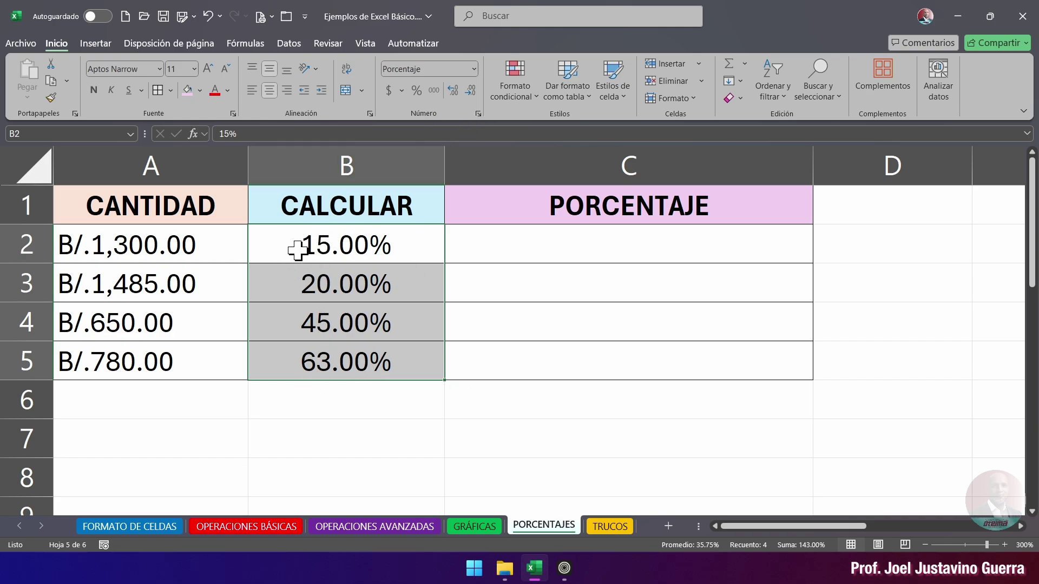
pyautogui.click(471, 90)
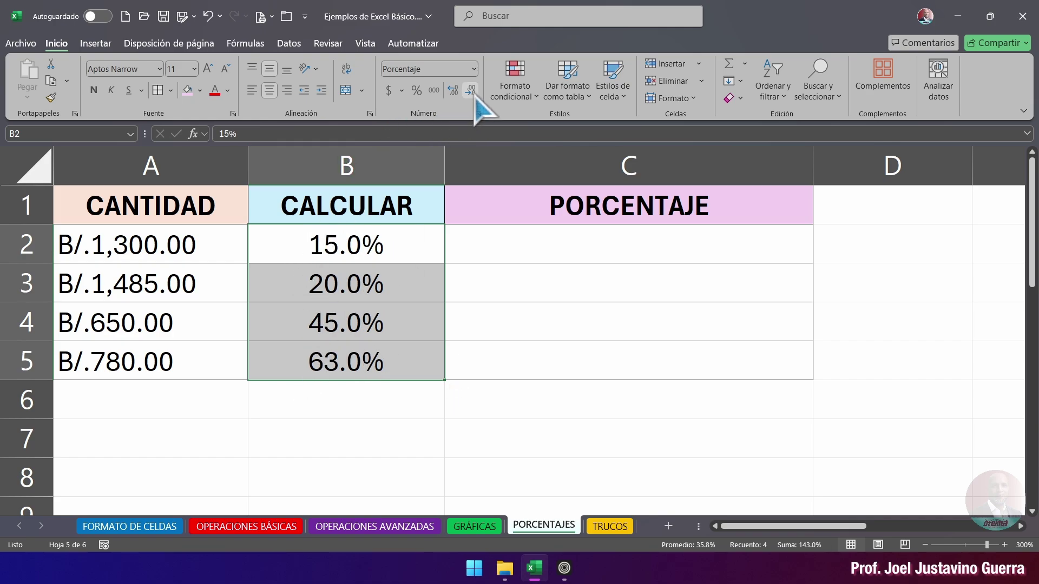
pyautogui.click(473, 93)
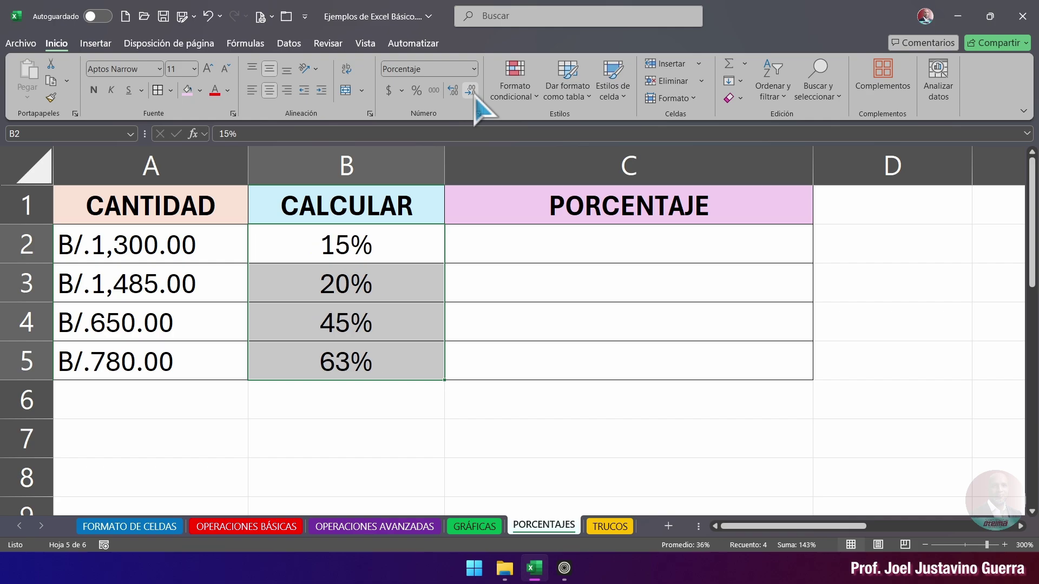
# Step: Review each percentage in the CALCULAR column against the amount beside it in the CANTIDAD column
pyautogui.click(615, 245)
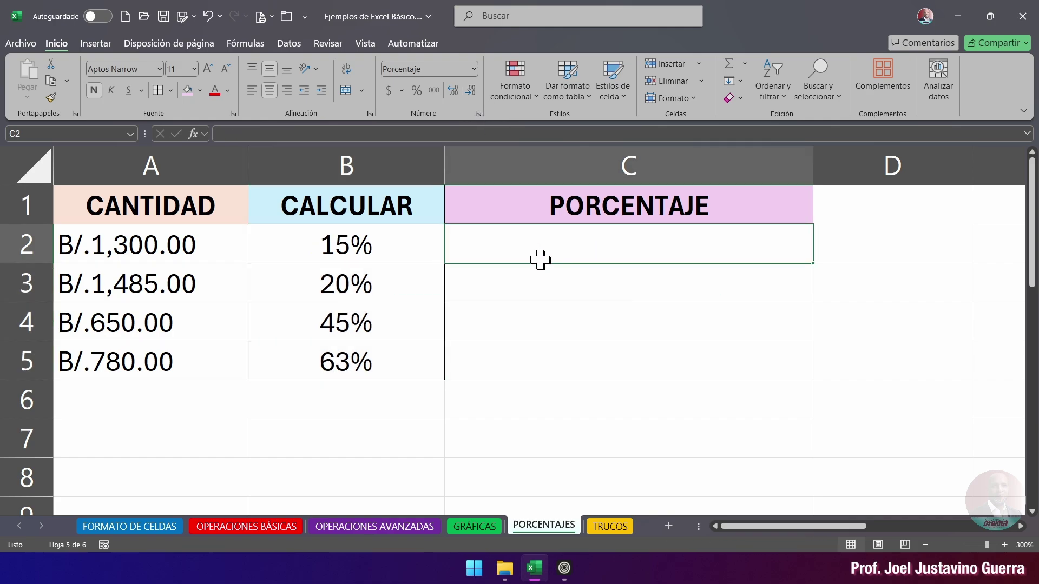
pyautogui.click(353, 248)
pyautogui.click(163, 247)
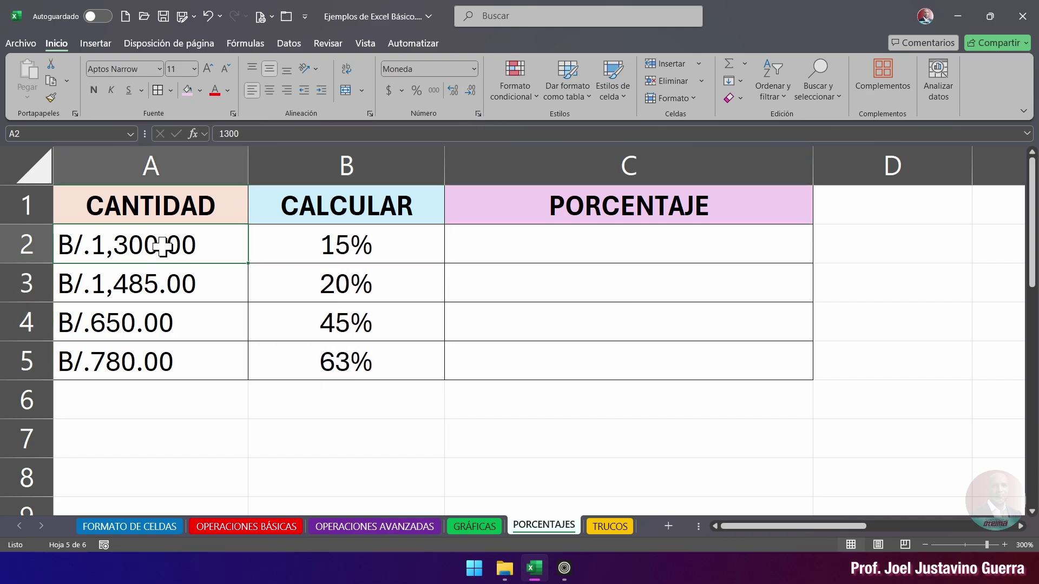
pyautogui.click(334, 274)
pyautogui.click(143, 285)
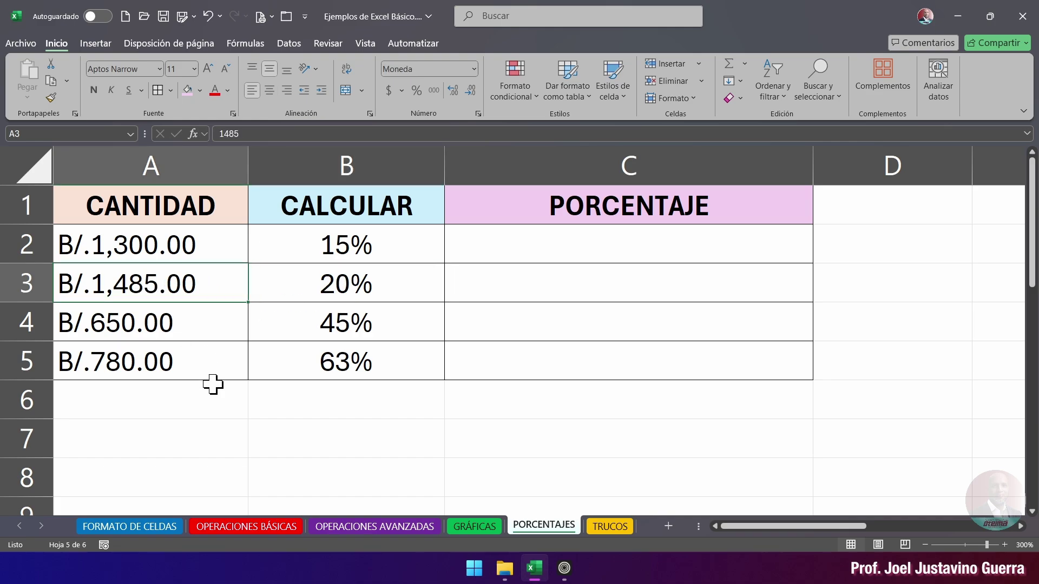
pyautogui.click(366, 319)
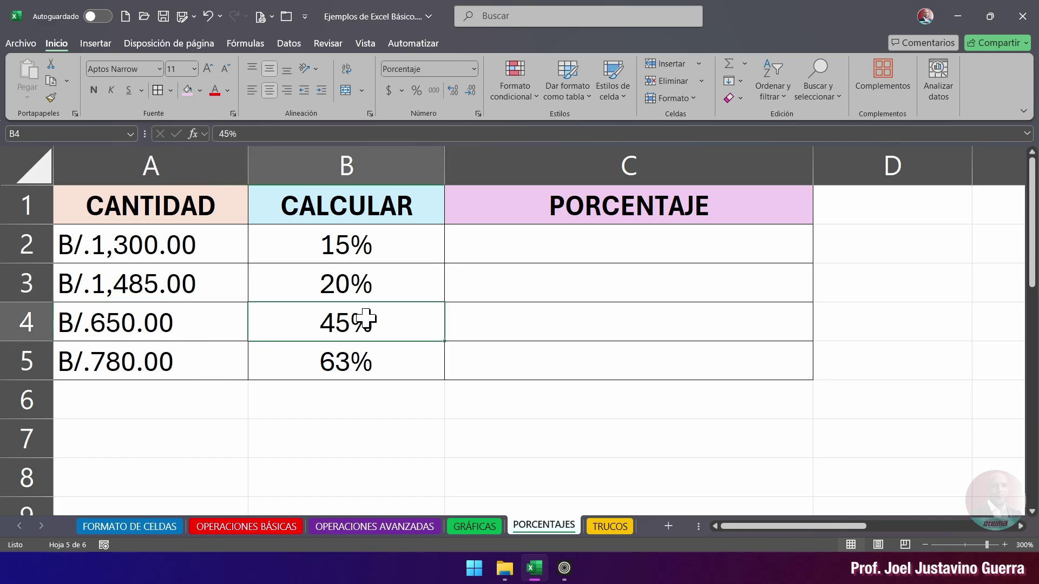
pyautogui.click(134, 324)
pyautogui.click(343, 361)
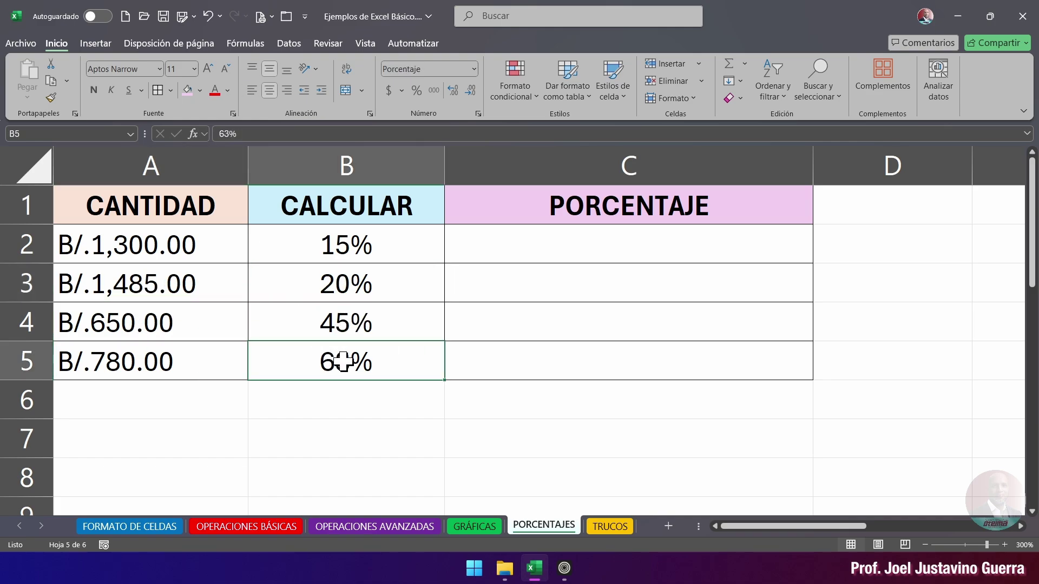
pyautogui.click(154, 360)
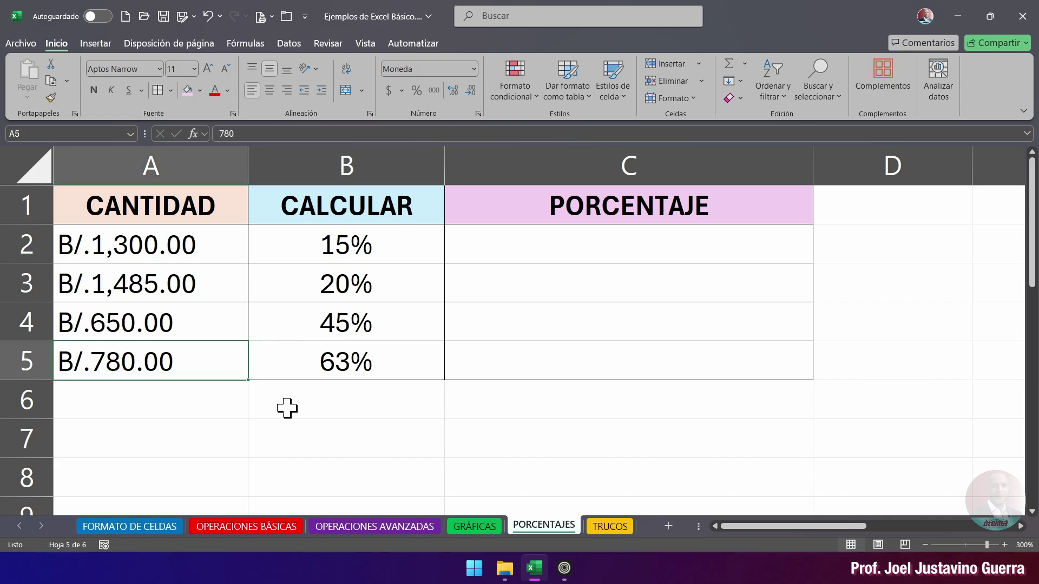
pyautogui.click(662, 247)
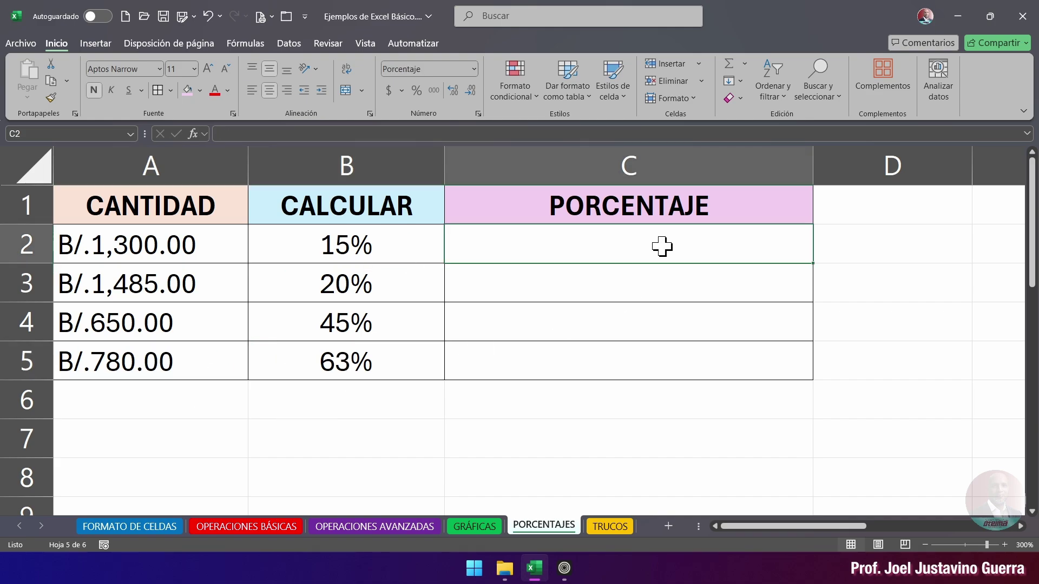
pyautogui.moveTo(361, 251); pyautogui.dragTo(360, 357)
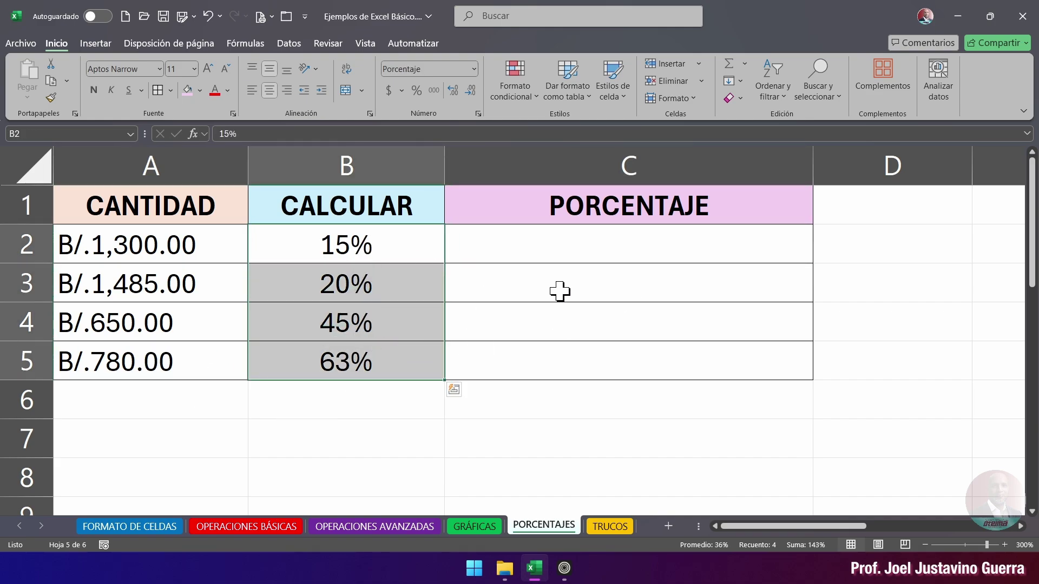
# Step: Enter 5% in C2 and 6 in C3 of the PORCENTAJE column
pyautogui.click(560, 256)
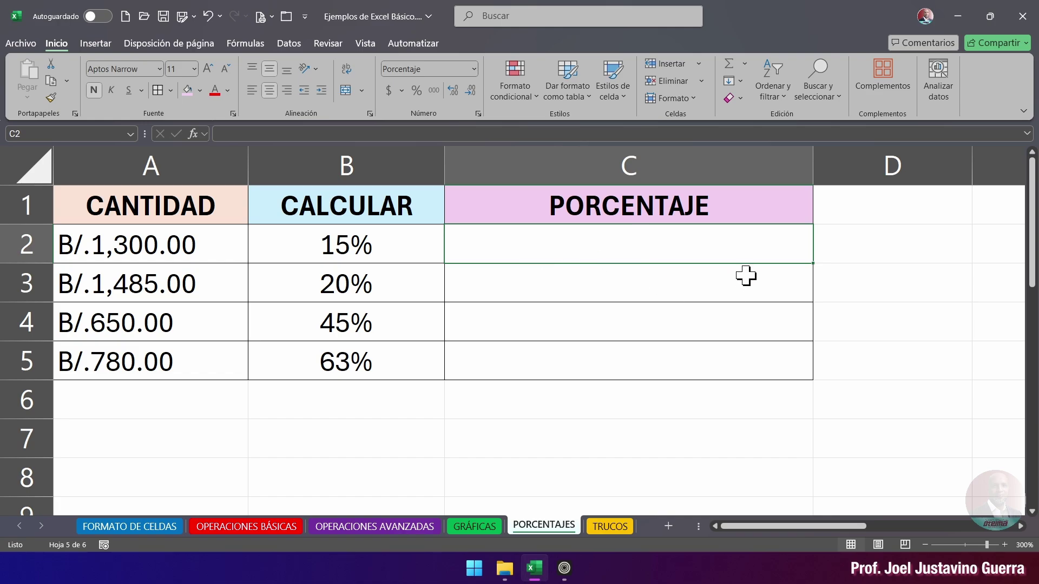
pyautogui.write('5%')
pyautogui.press('Return')
pyautogui.click(648, 248)
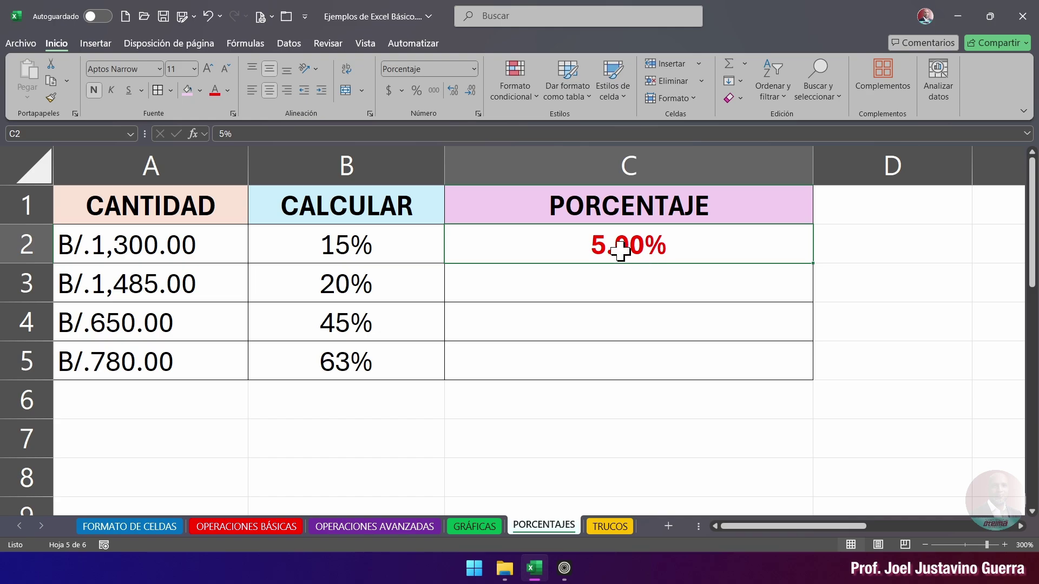
pyautogui.click(645, 285)
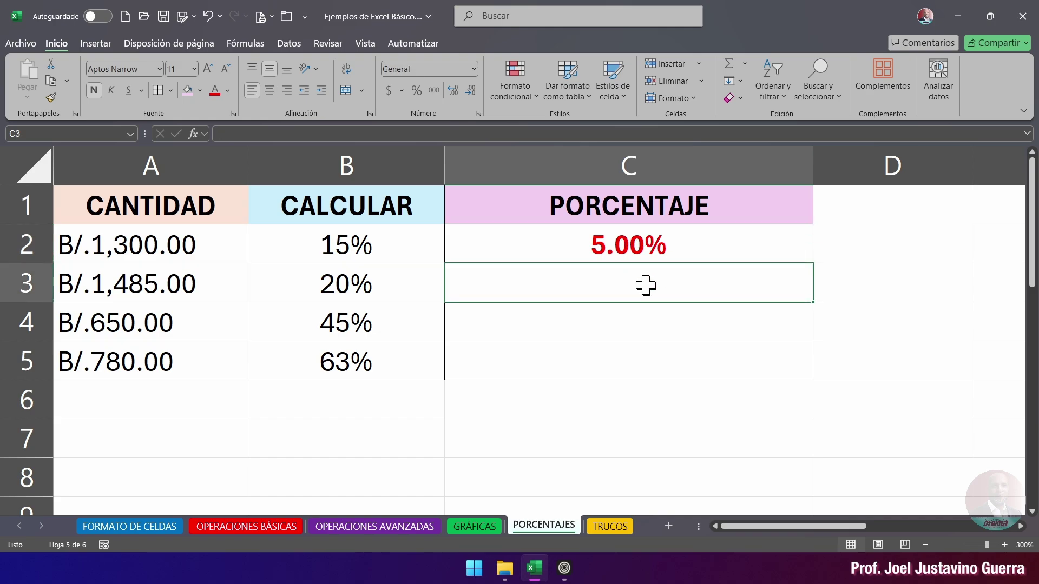
pyautogui.write('6')
pyautogui.press('Return')
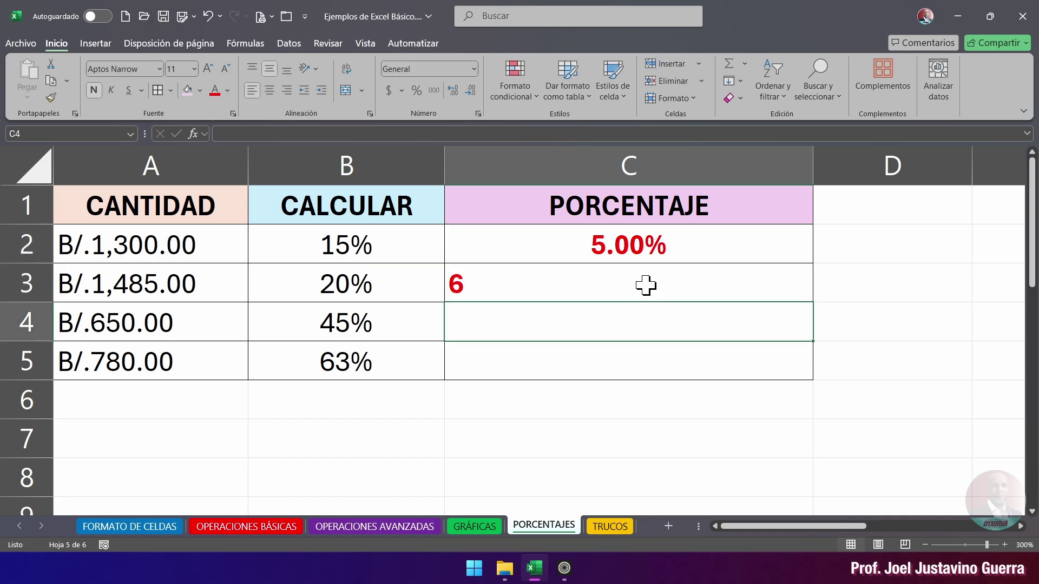
pyautogui.press('Up')
# Step: Reset the number format of C2 to C5 to General and clear the values in C2 and C3
pyautogui.moveTo(627, 243); pyautogui.dragTo(642, 364)
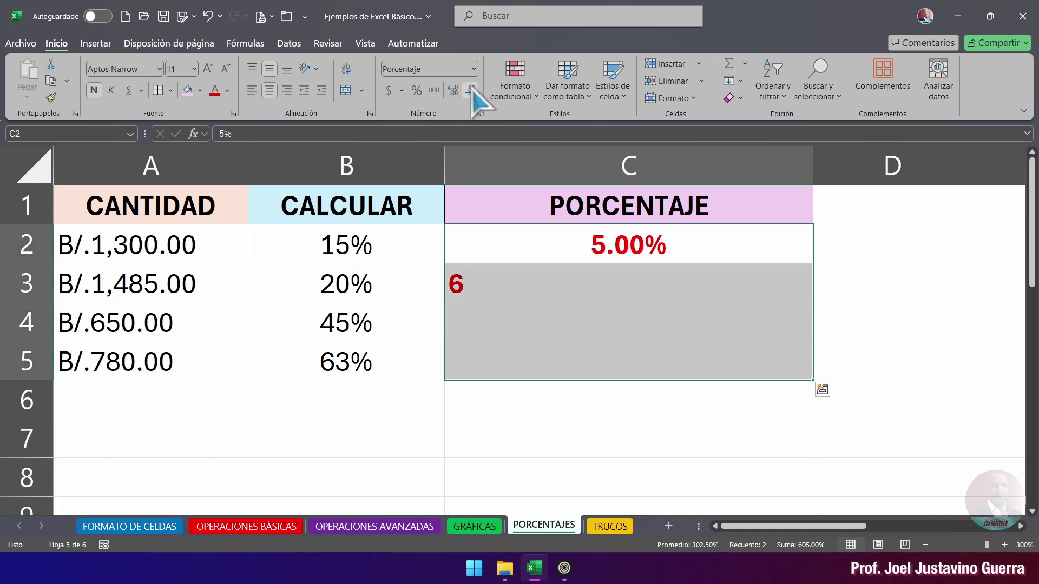
pyautogui.click(474, 69)
pyautogui.click(453, 103)
pyautogui.click(612, 285)
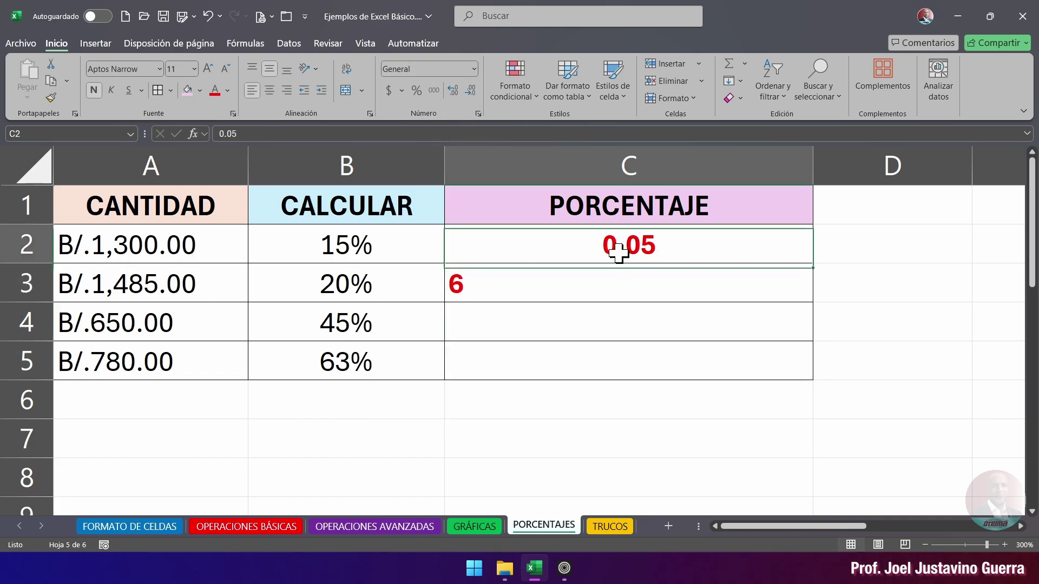
pyautogui.click(622, 248)
pyautogui.moveTo(622, 248); pyautogui.dragTo(622, 278)
pyautogui.press('Delete')
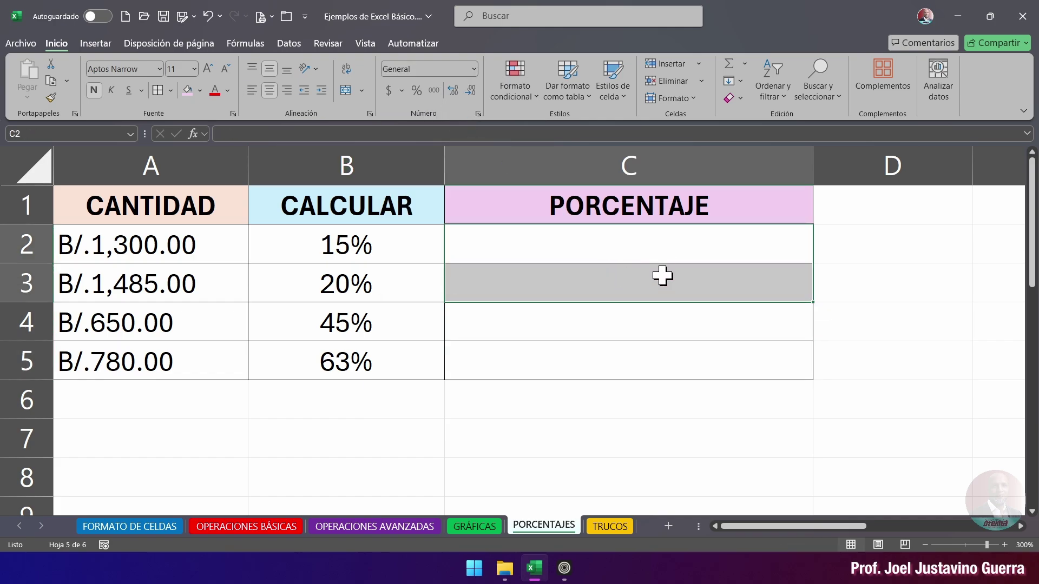
# Step: Enter 5 in C2 and apply the Porcentaje number format to it
pyautogui.click(663, 252)
pyautogui.write('5')
pyautogui.press('Return')
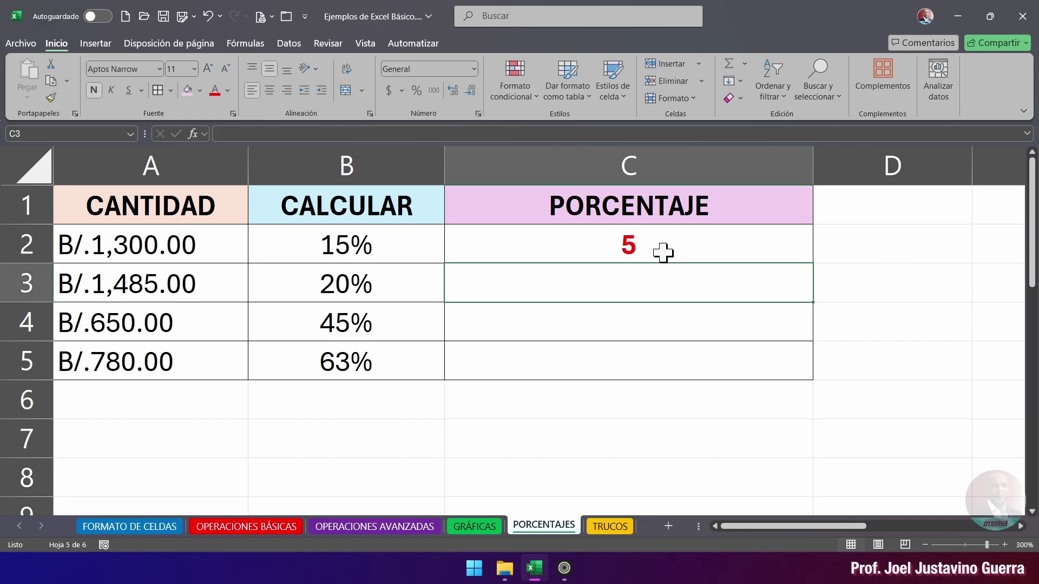
pyautogui.click(617, 247)
pyautogui.click(474, 69)
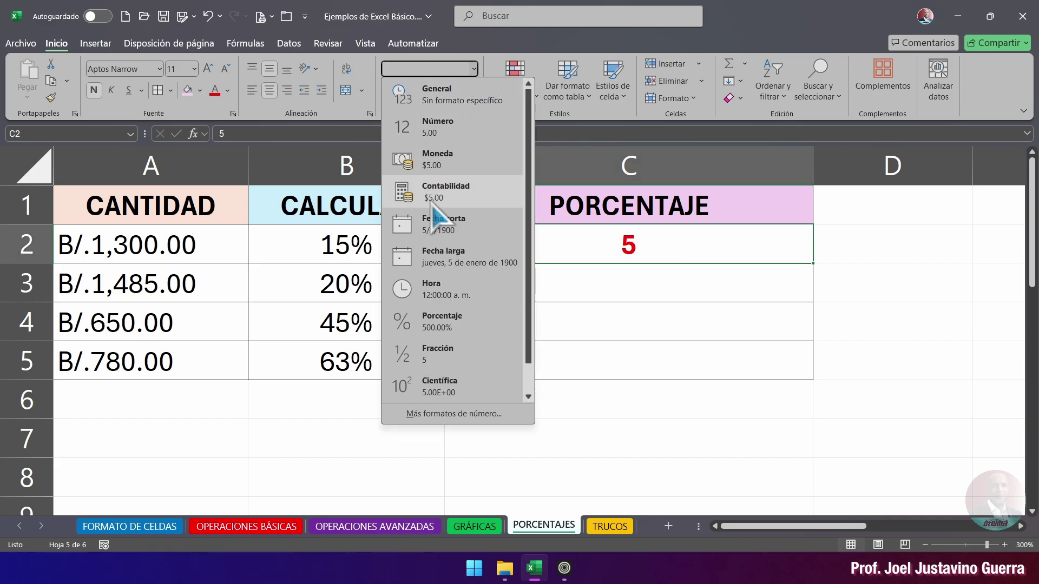
pyautogui.click(452, 324)
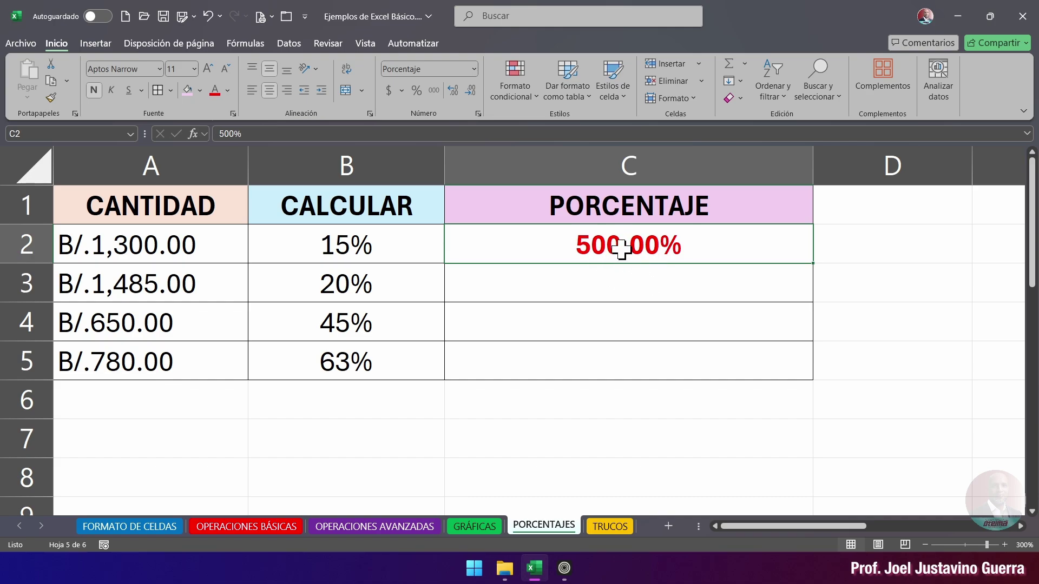
# Step: Enter 6 in C3 and apply the Porcentaje number format to it
pyautogui.click(622, 282)
pyautogui.click(629, 250)
pyautogui.click(636, 288)
pyautogui.click(643, 248)
pyautogui.click(636, 281)
pyautogui.write('5')
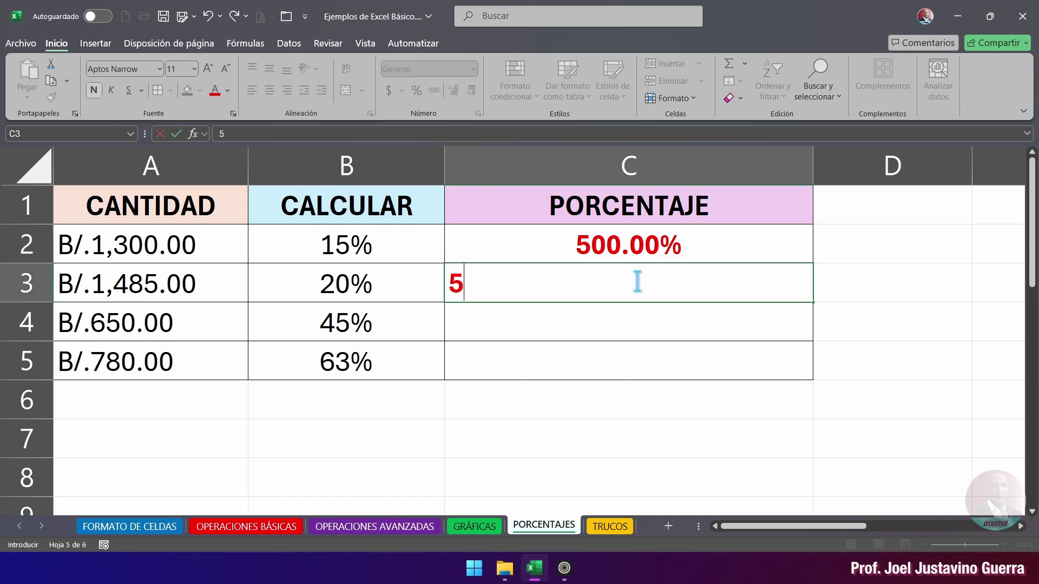
pyautogui.write('6')
pyautogui.press('Return')
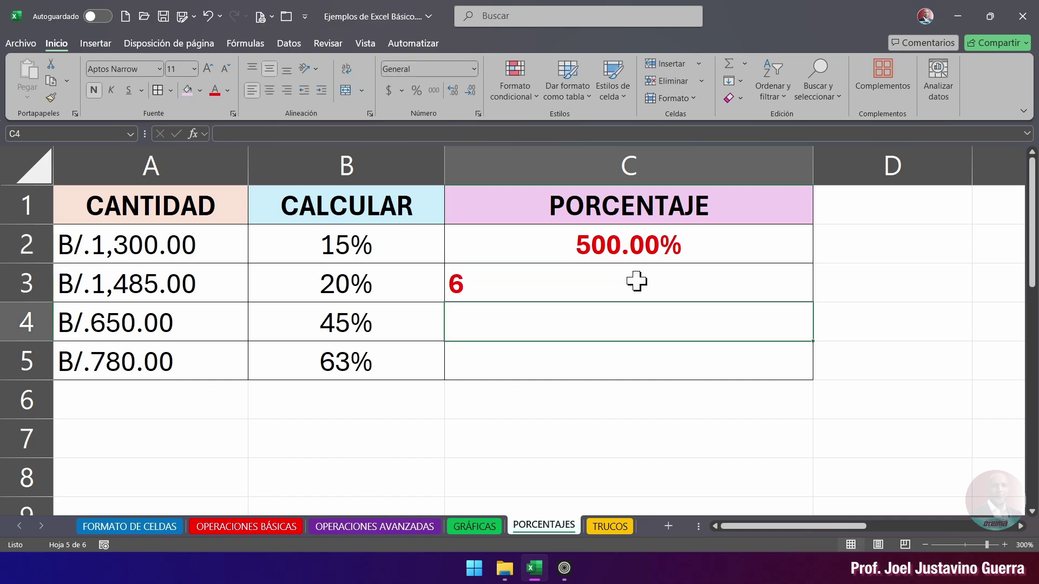
pyautogui.click(635, 280)
pyautogui.click(474, 68)
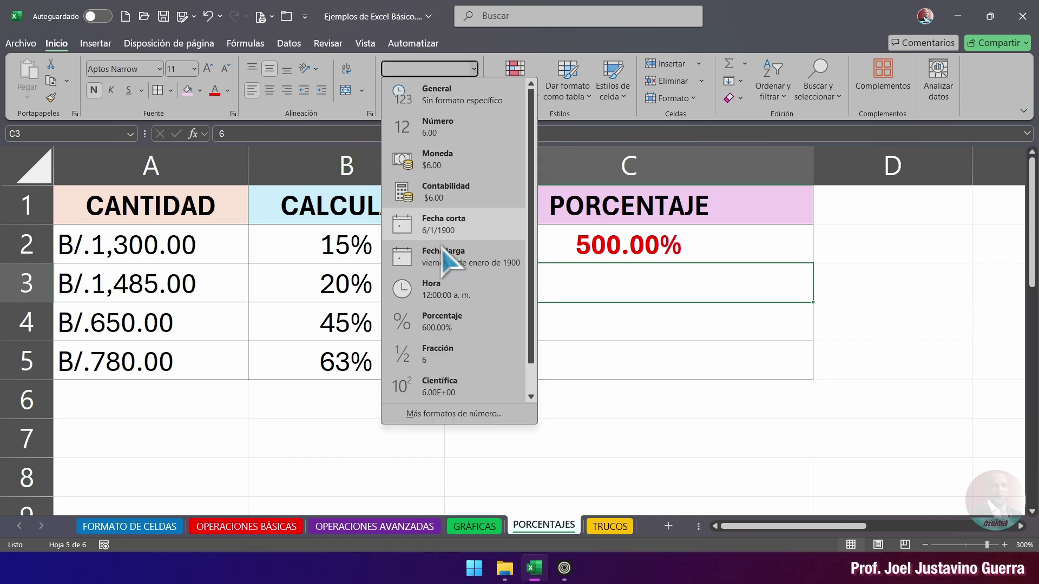
pyautogui.click(454, 323)
# Step: Centre the contents of the PORCENTAJE cells C2 to C5 horizontally
pyautogui.click(269, 90)
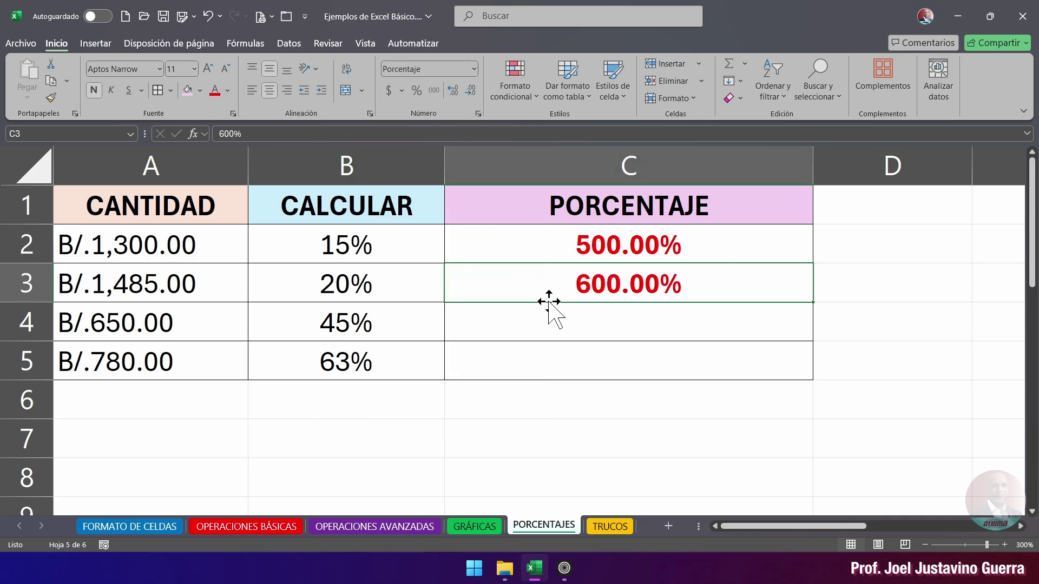
pyautogui.click(636, 248)
pyautogui.moveTo(636, 248); pyautogui.dragTo(622, 362)
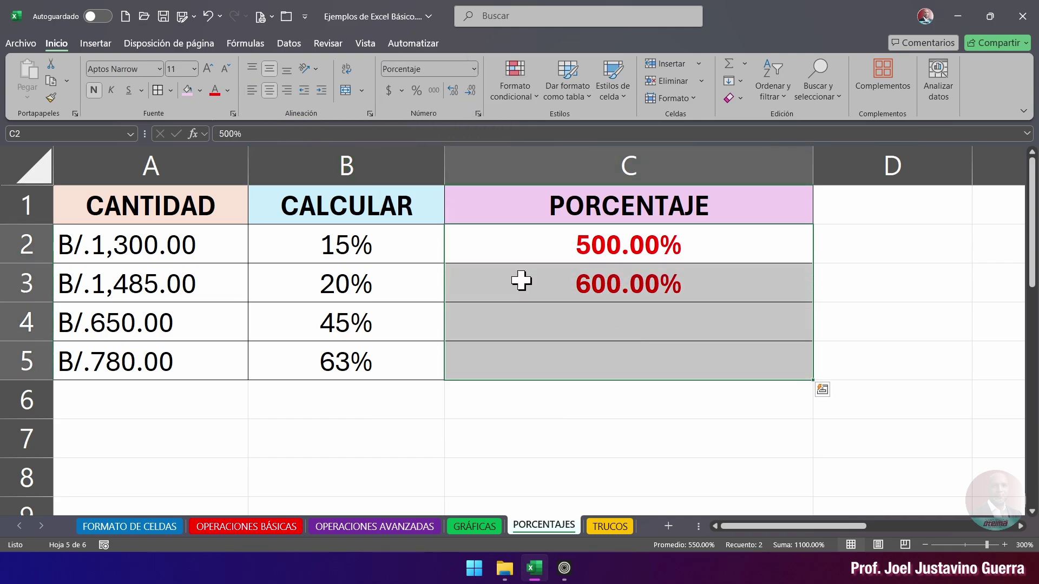
pyautogui.click(269, 90)
pyautogui.click(269, 90)
# Step: Enter 8 in C4 and 10 in C5, and apply the Porcentaje number format to C2 to C5
pyautogui.click(659, 326)
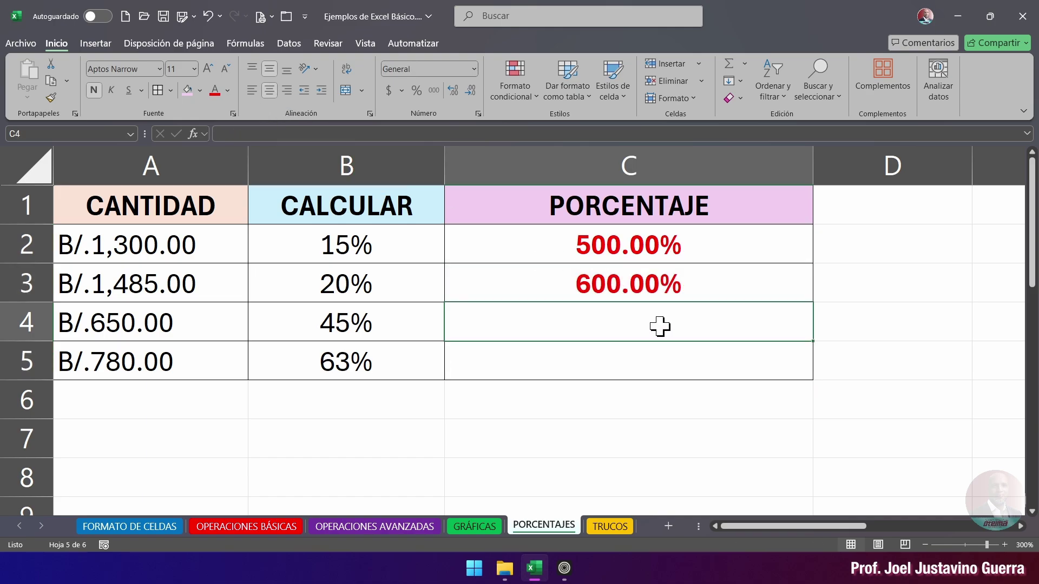
pyautogui.write('8')
pyautogui.press('Return')
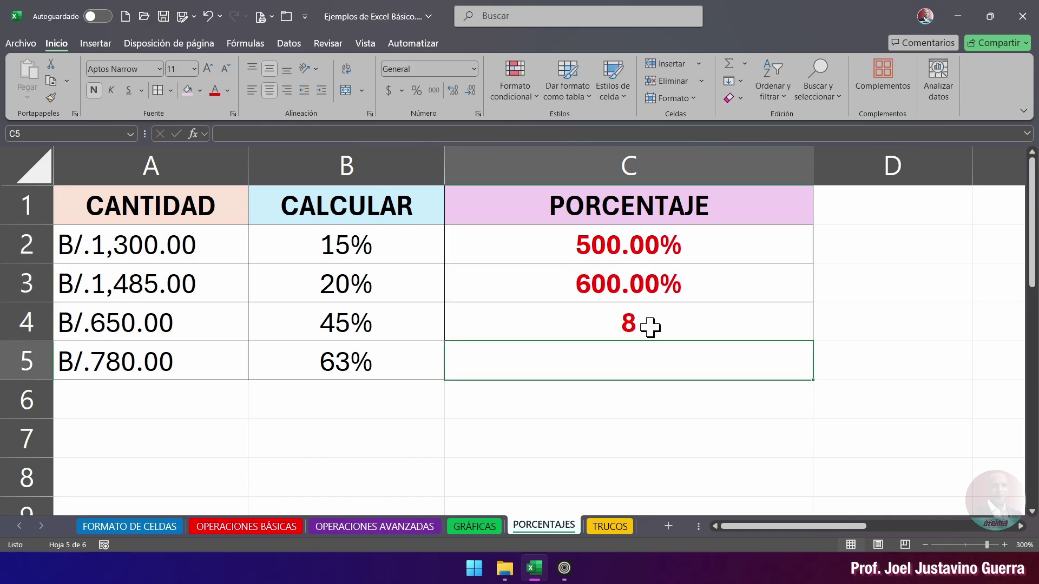
pyautogui.write('10')
pyautogui.press('Return')
pyautogui.moveTo(636, 244); pyautogui.dragTo(625, 373)
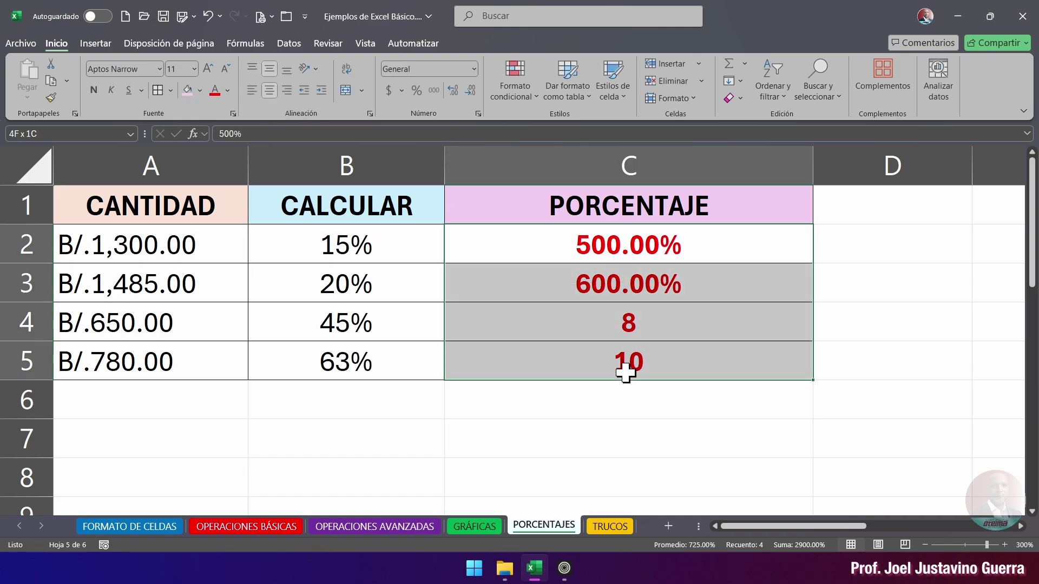
pyautogui.click(474, 68)
pyautogui.click(469, 324)
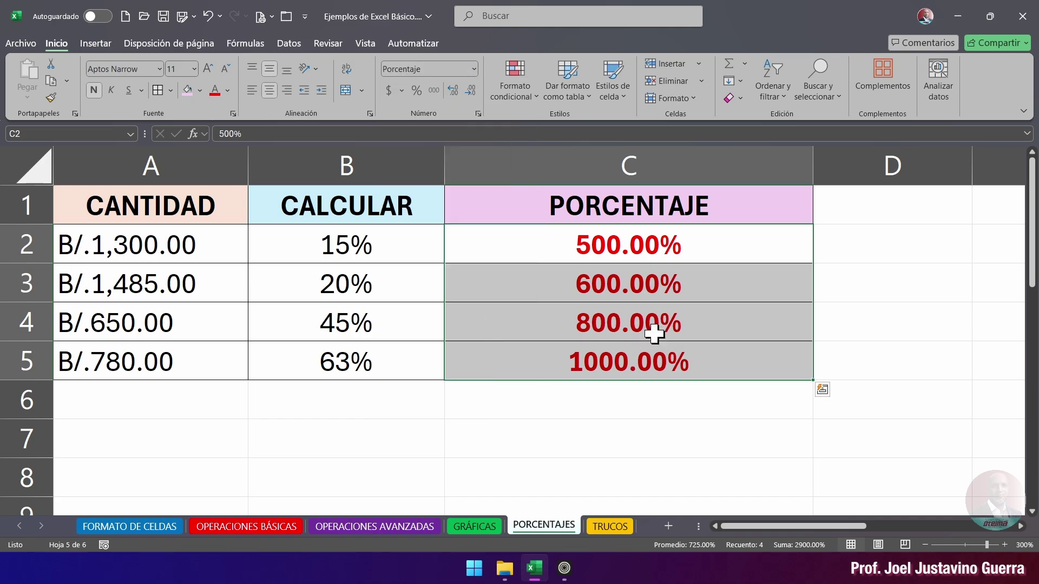
# Step: Open the number format settings for cells C2 to C5 and switch to the Personalizada category
pyautogui.click(669, 374)
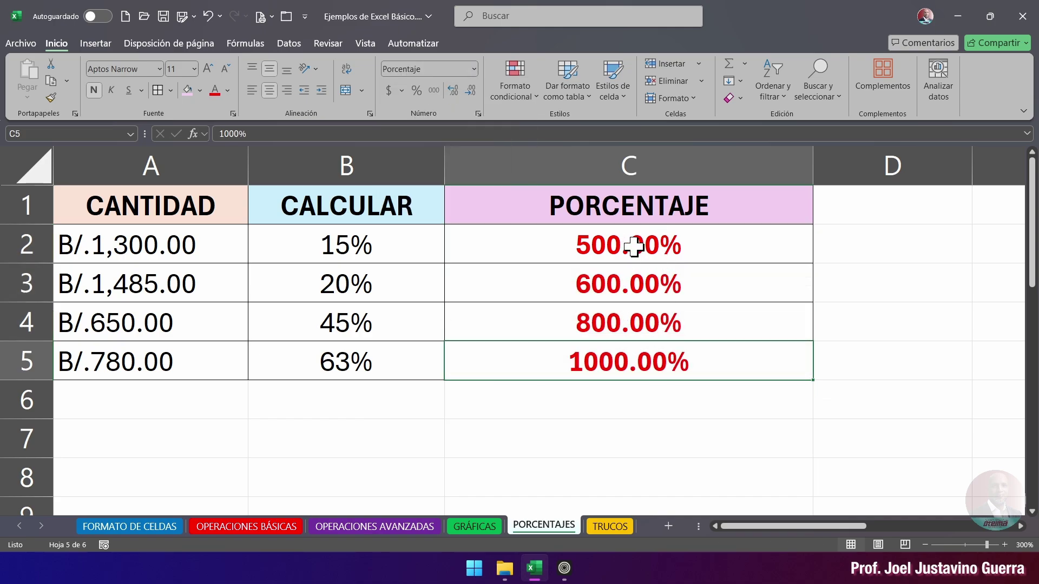
pyautogui.click(675, 266)
pyautogui.moveTo(696, 244); pyautogui.dragTo(623, 366)
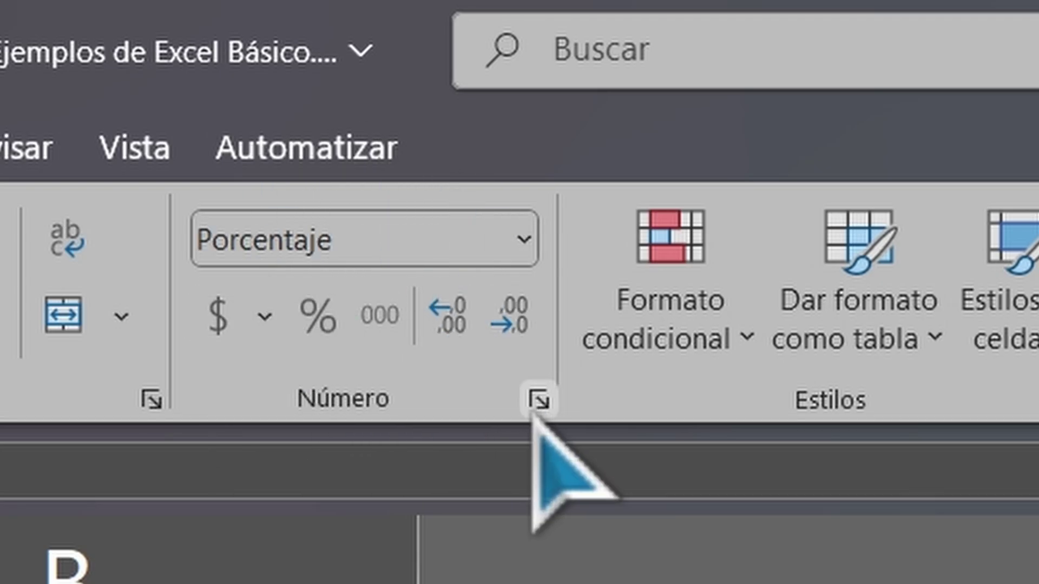
pyautogui.click(537, 399)
pyautogui.moveTo(672, 118); pyautogui.dragTo(163, 96)
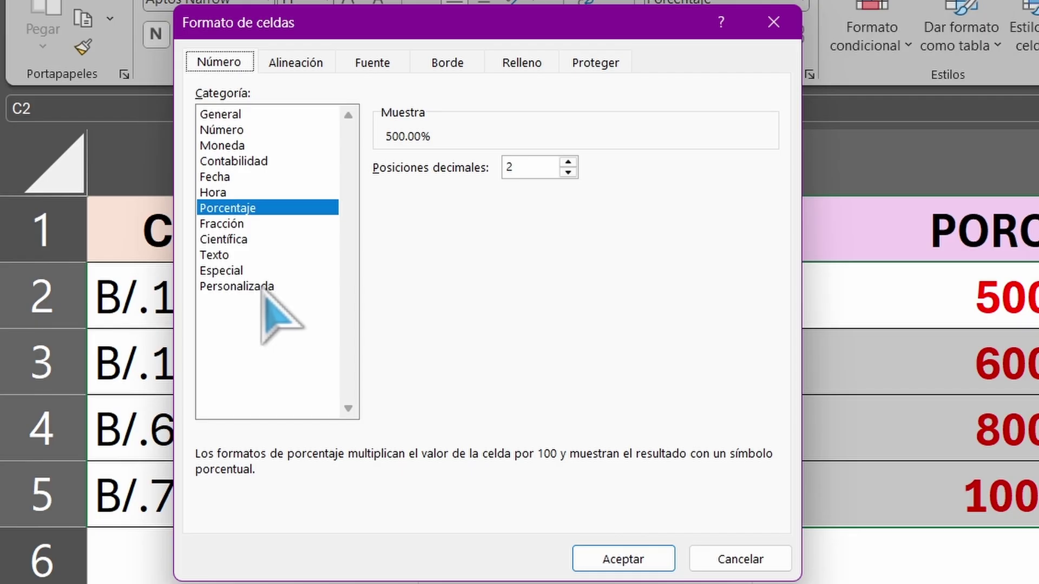
pyautogui.click(259, 287)
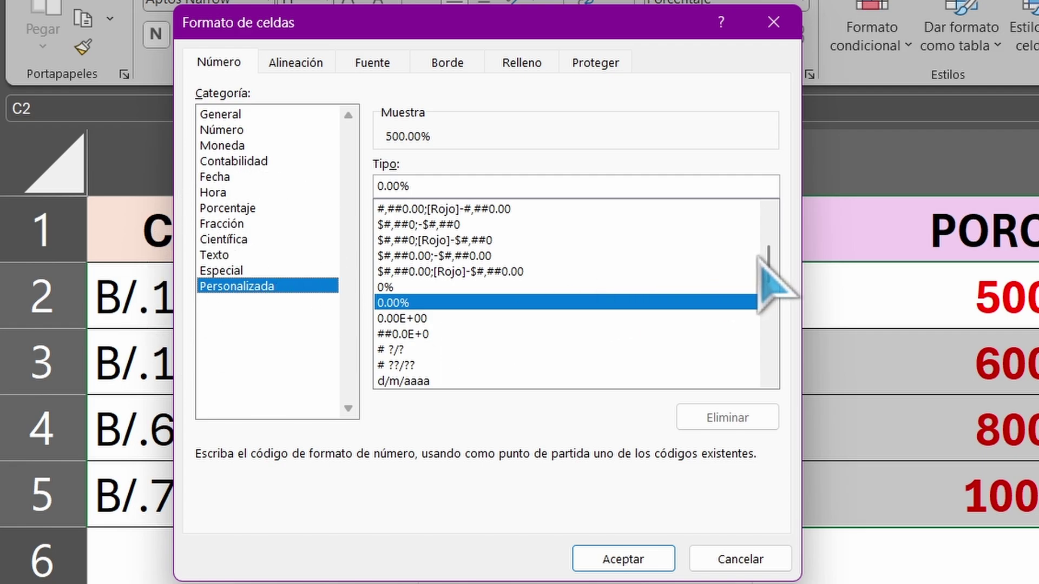
# Step: Try the custom format codes 0.0, 0.0\%, 0.0% and 0\% for C2 to C5, and return to the Porcentaje category
pyautogui.moveTo(768, 265); pyautogui.dragTo(770, 346)
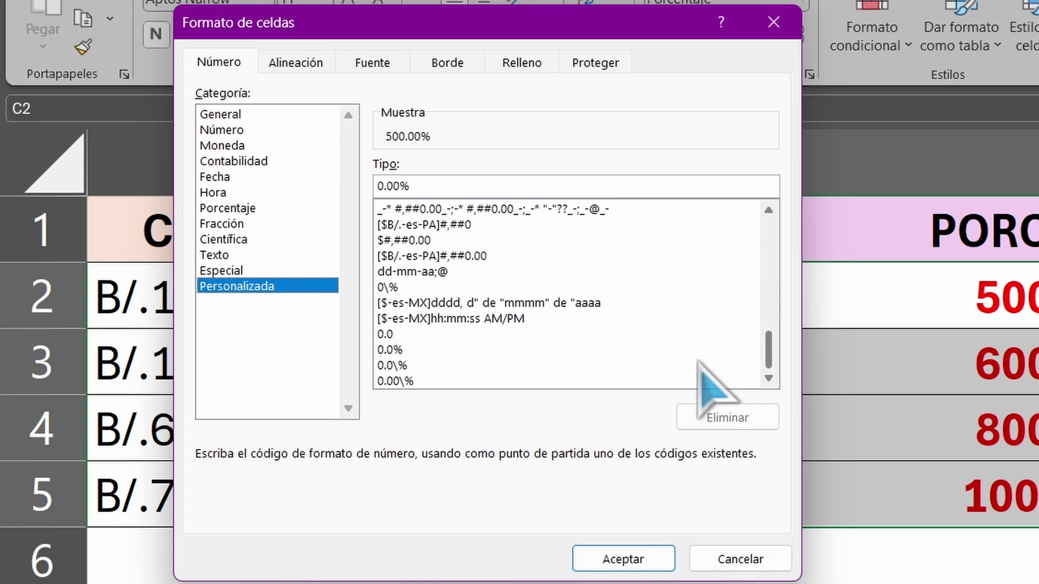
pyautogui.click(400, 335)
pyautogui.click(414, 363)
pyautogui.click(417, 349)
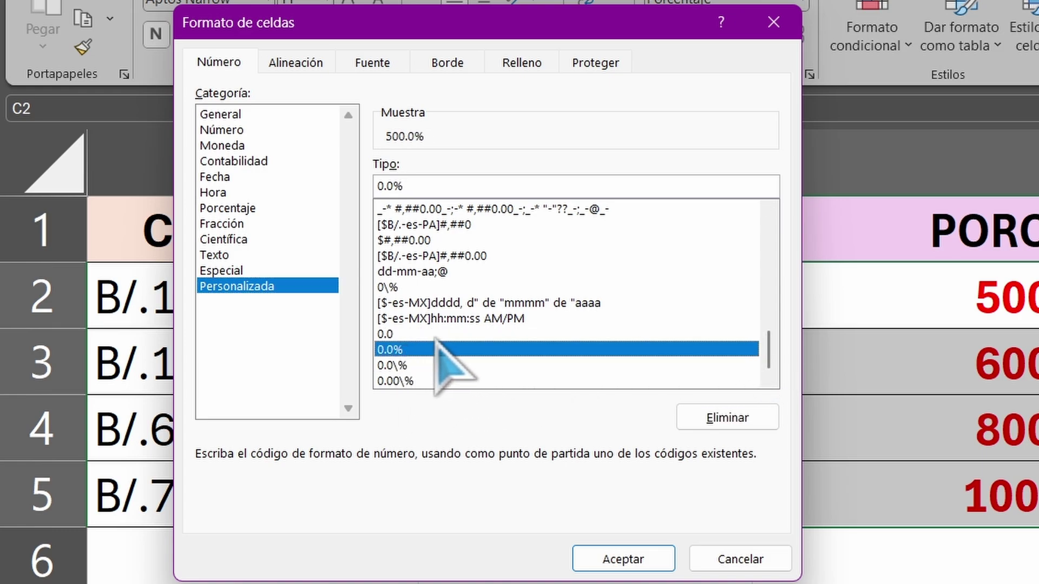
pyautogui.scroll(1, 437, 344)
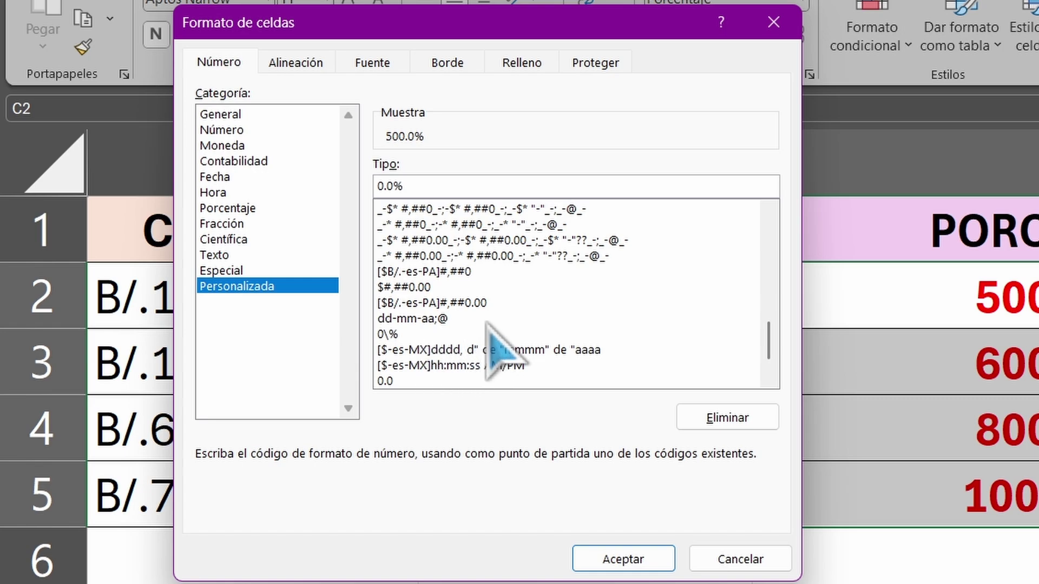
pyautogui.scroll(4, 494, 343)
pyautogui.scroll(-2, 494, 346)
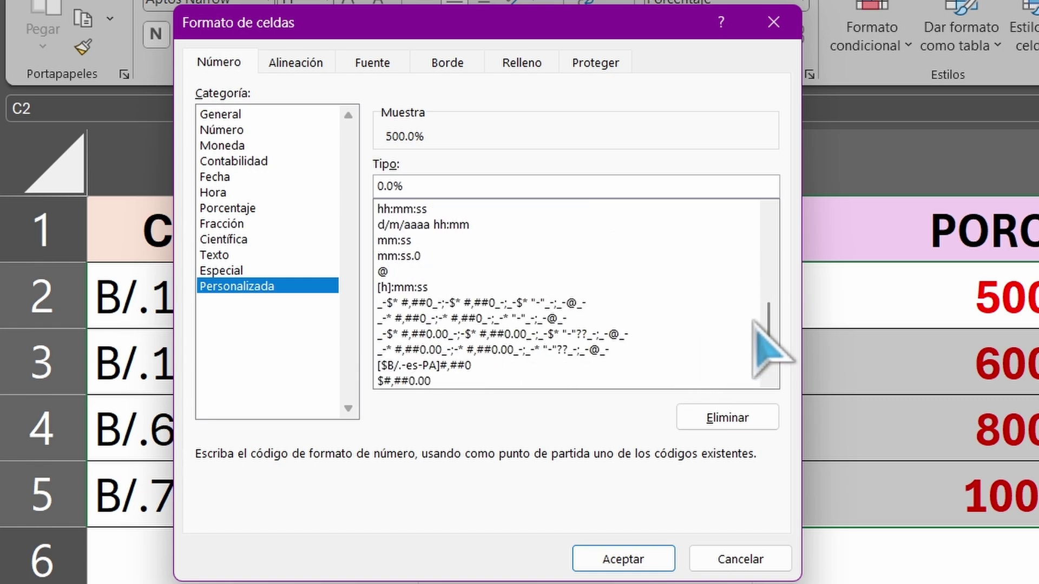
pyautogui.scroll(-3, 771, 343)
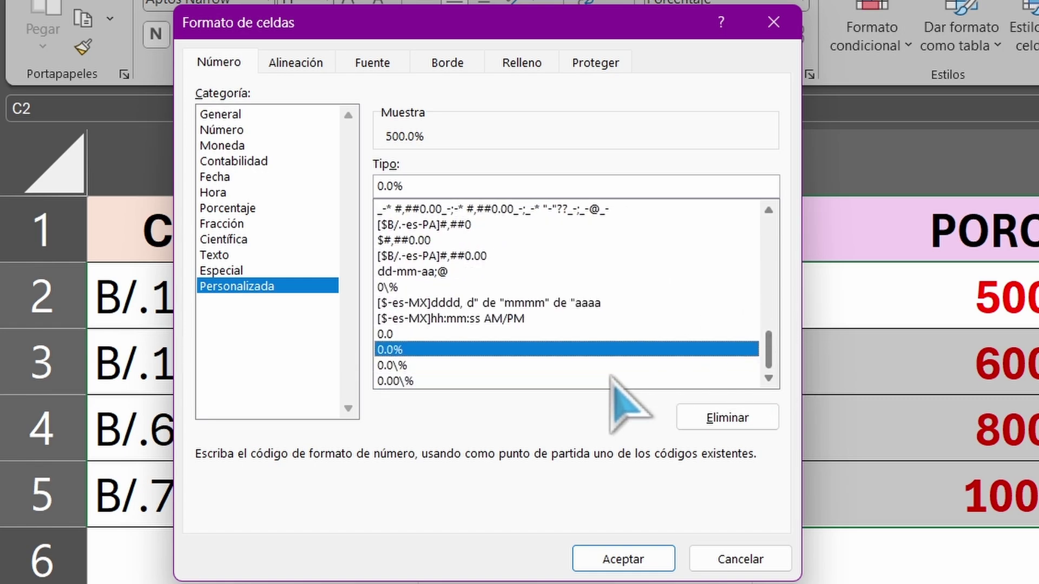
pyautogui.click(403, 287)
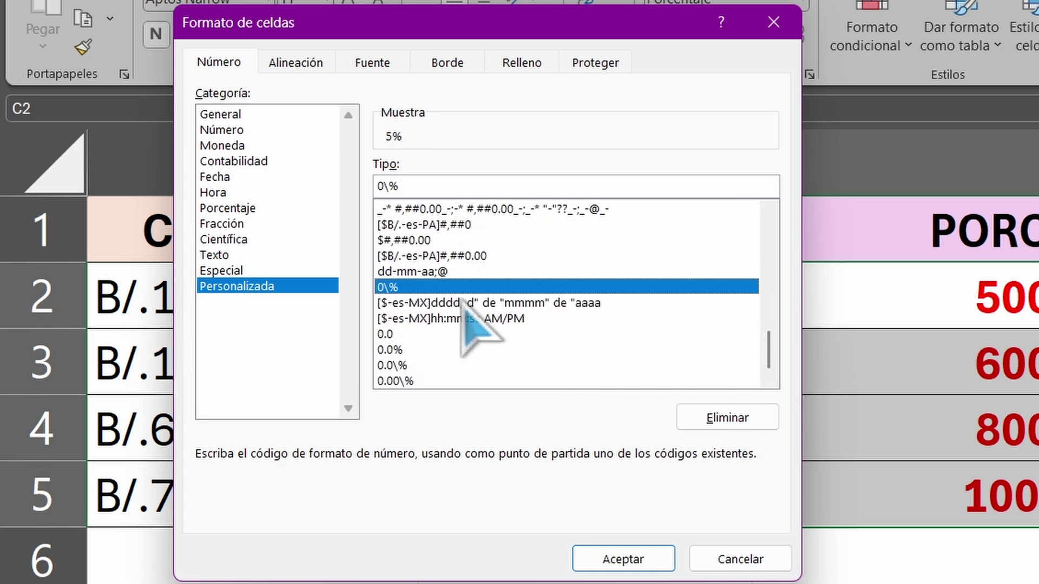
pyautogui.click(243, 210)
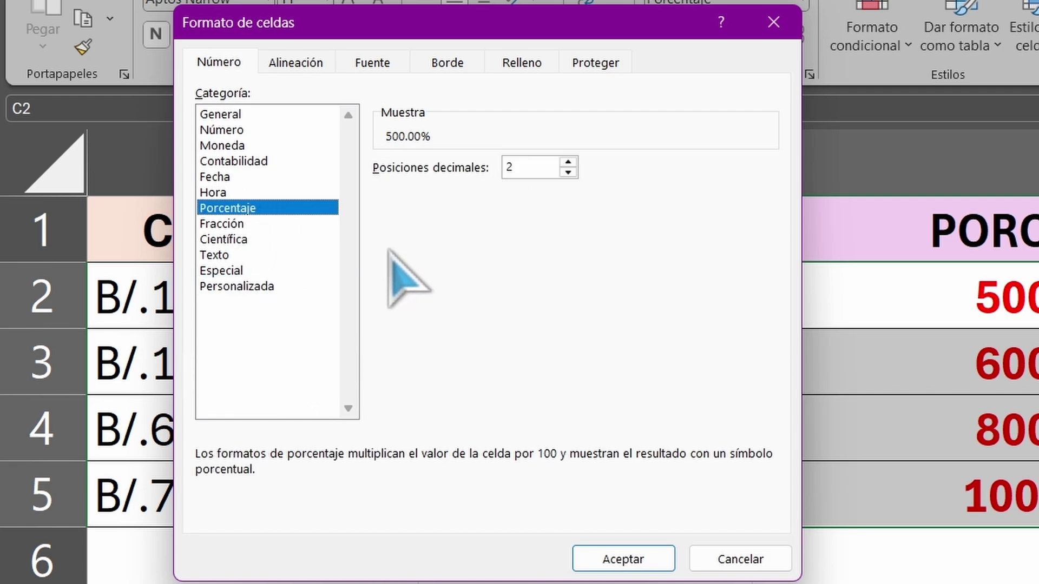
# Step: Apply the custom number format 0\% to the PORCENTAJE cells C2 to C5
pyautogui.click(246, 287)
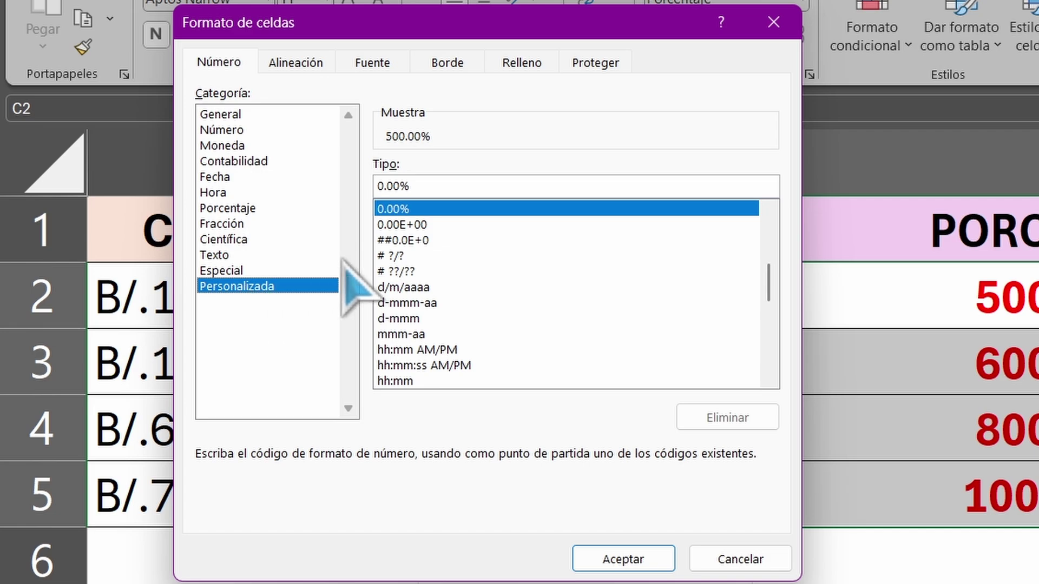
pyautogui.moveTo(767, 274); pyautogui.dragTo(767, 351)
pyautogui.click(421, 289)
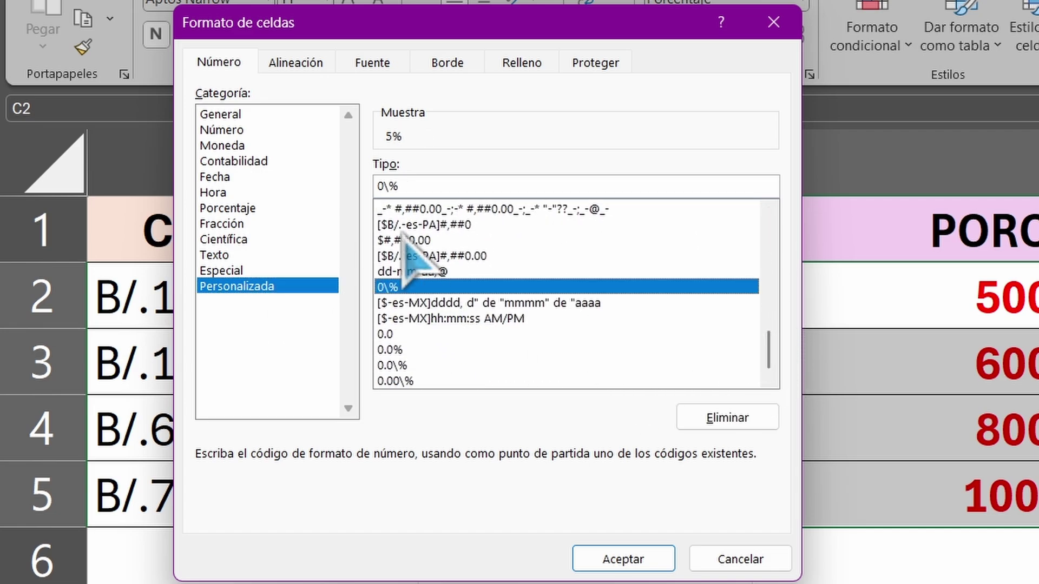
pyautogui.click(389, 185)
pyautogui.press('BackSpace')
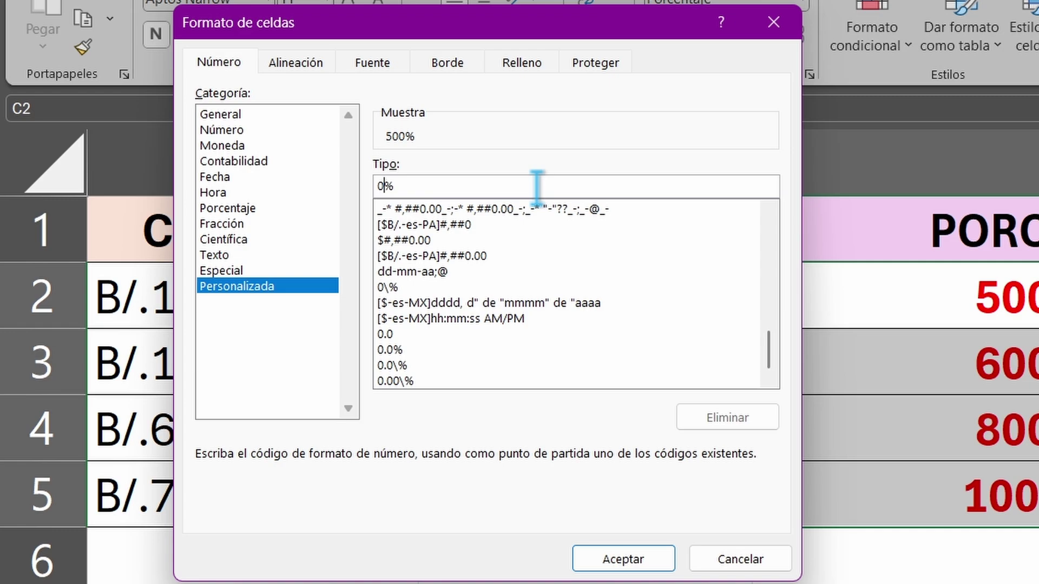
pyautogui.write('\\')
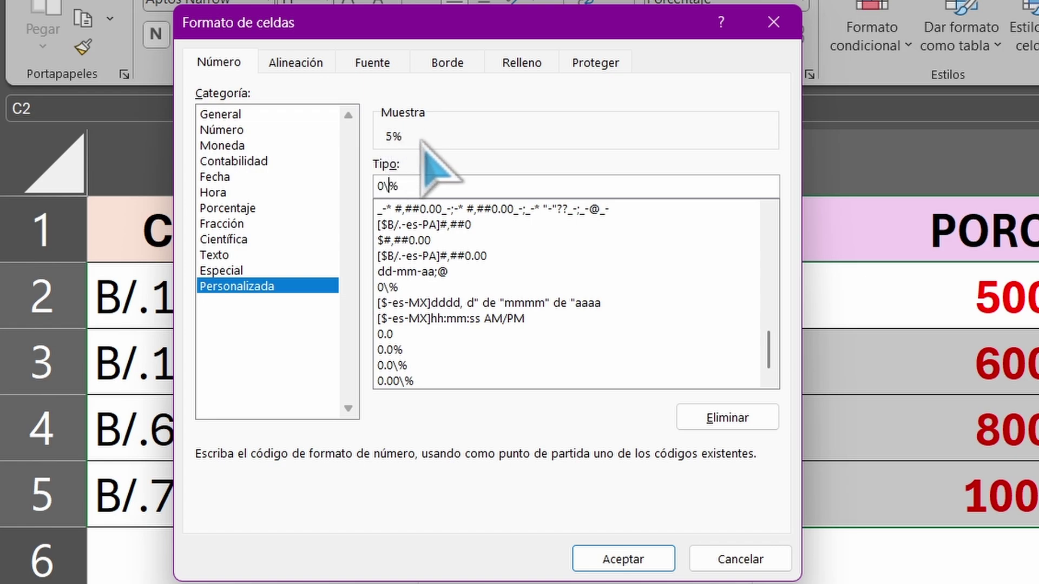
pyautogui.press('BackSpace')
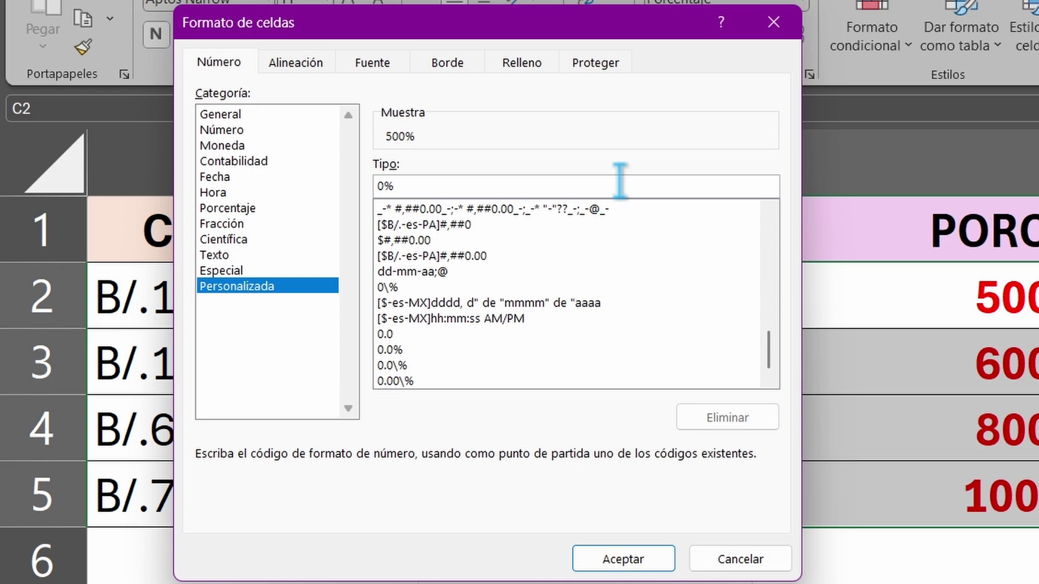
pyautogui.write('\\')
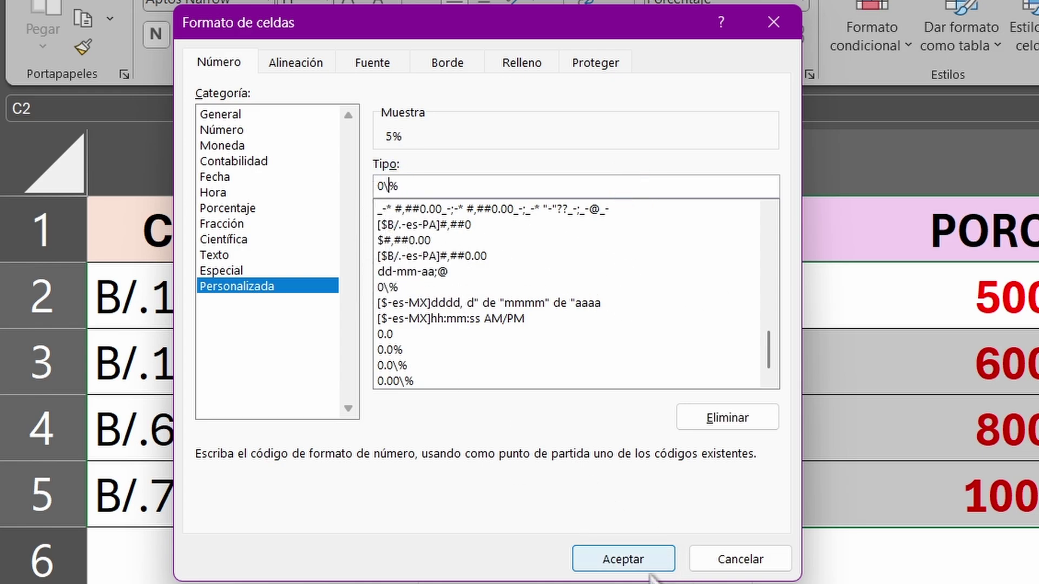
pyautogui.click(622, 560)
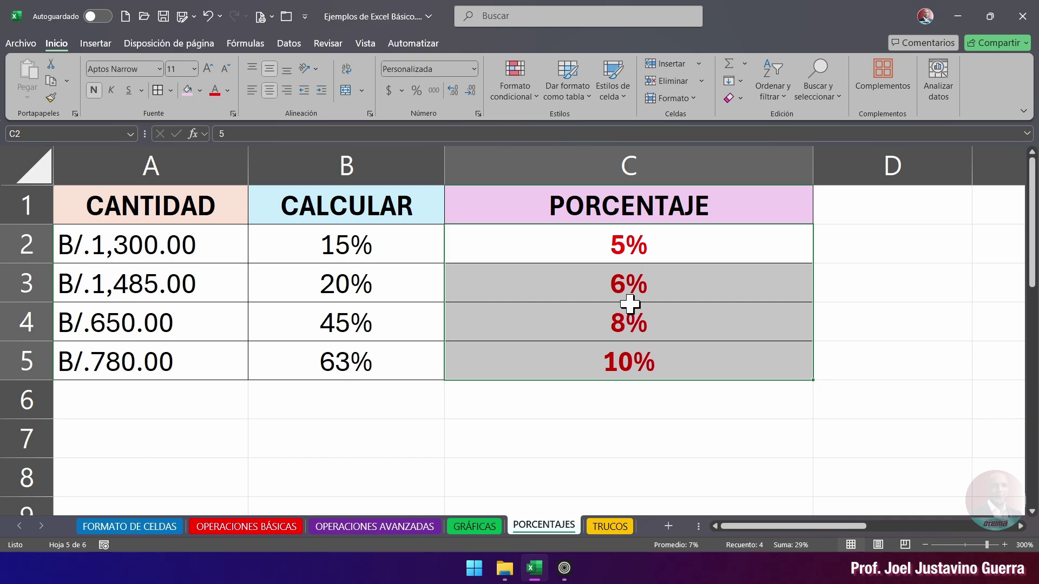
# Step: Clear the contents of the PORCENTAJE cells C2 to C5
pyautogui.click(883, 285)
pyautogui.moveTo(700, 258); pyautogui.dragTo(676, 357)
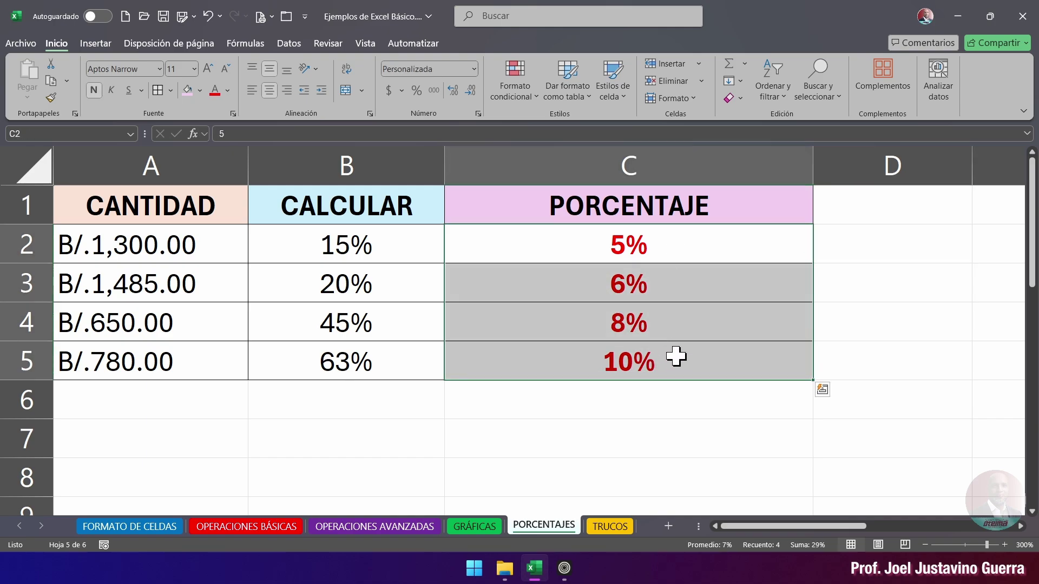
pyautogui.press('Delete')
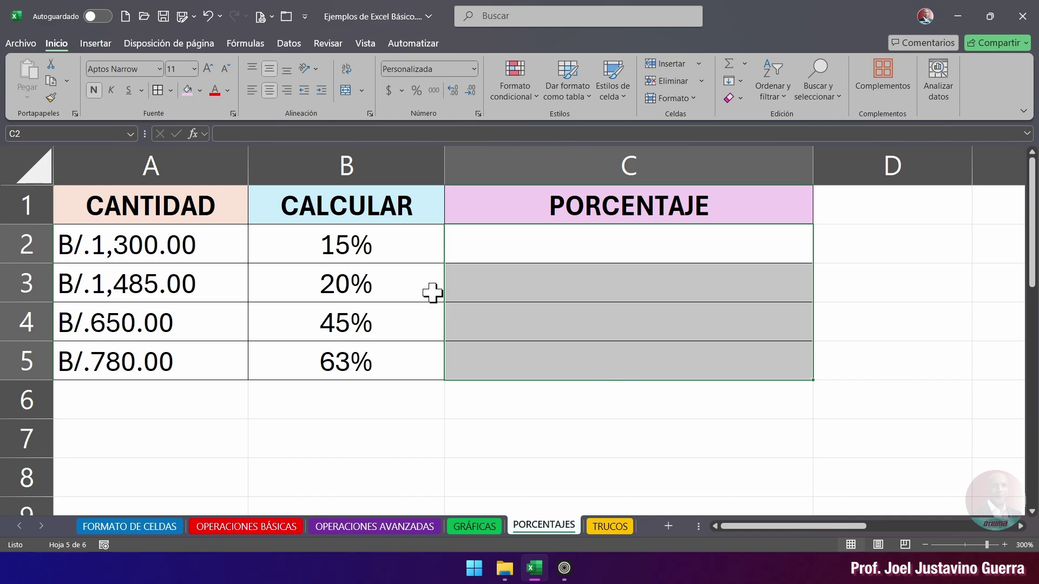
# Step: Apply the Número format to the empty cells C2 to C5
pyautogui.click(474, 69)
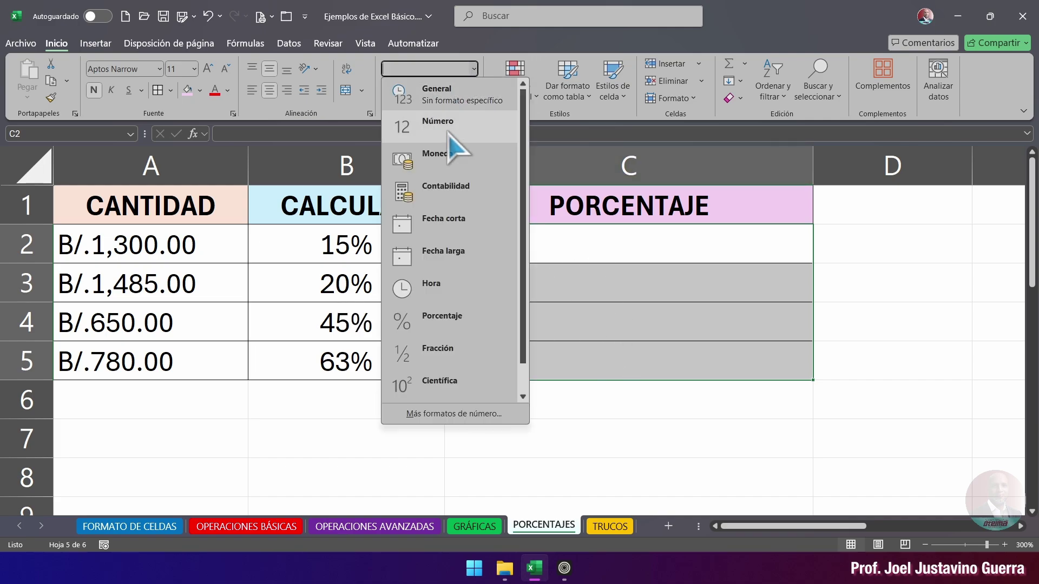
pyautogui.click(453, 140)
pyautogui.click(608, 260)
pyautogui.moveTo(608, 260); pyautogui.dragTo(602, 346)
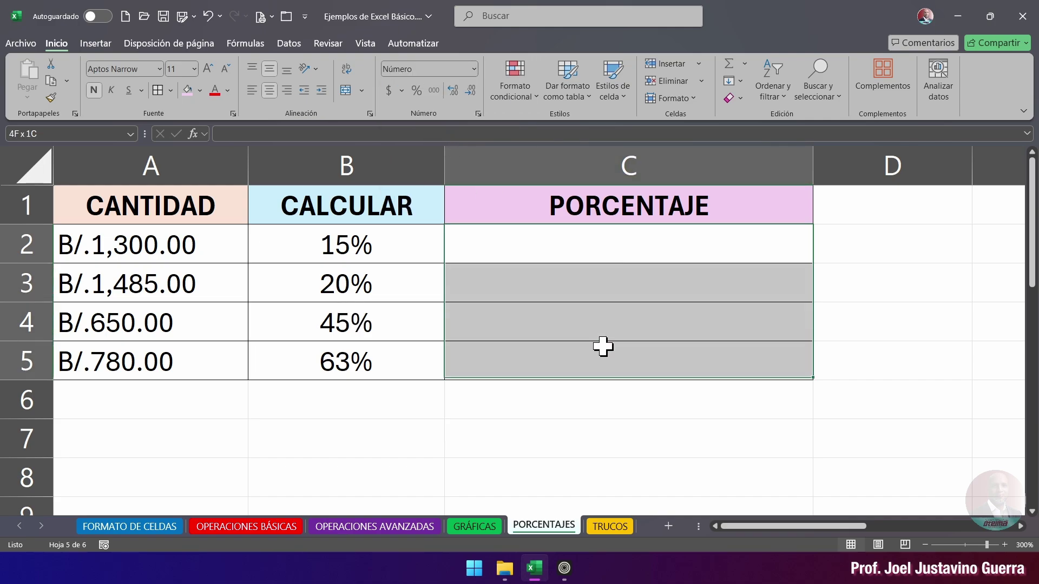
pyautogui.click(474, 69)
pyautogui.click(458, 124)
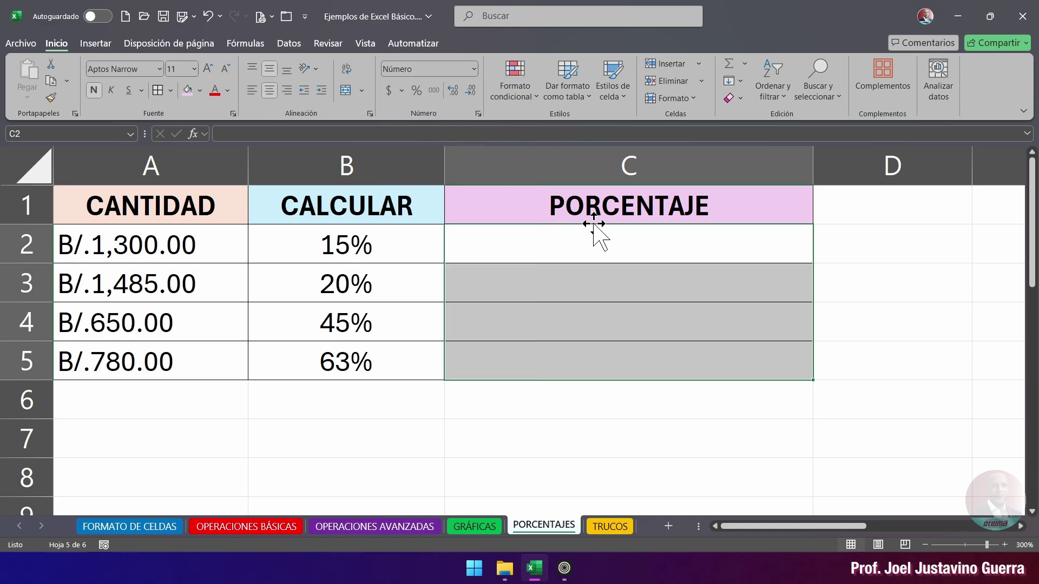
pyautogui.click(642, 243)
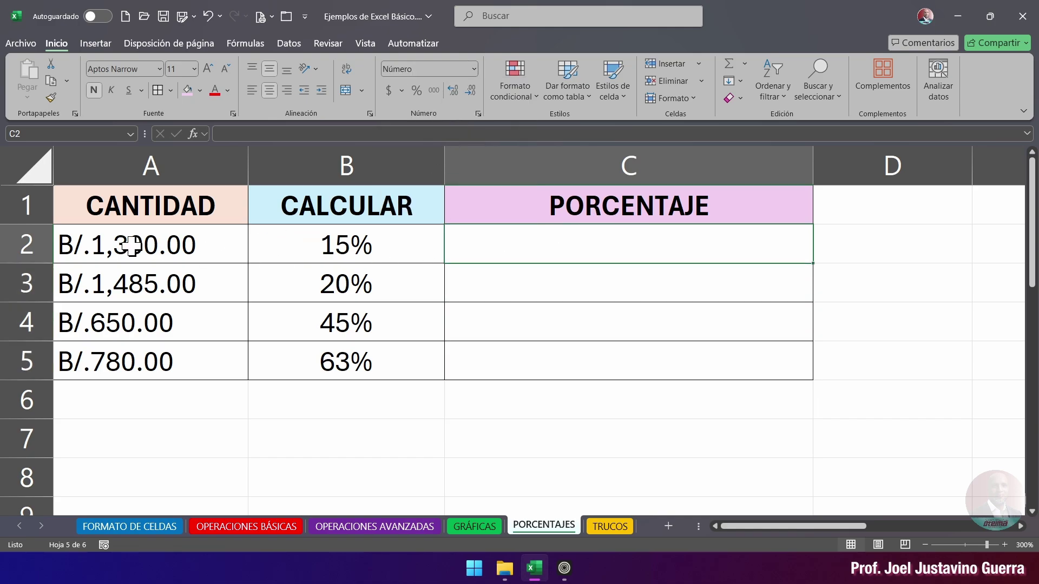
# Step: Apply the Moneda number format to cells C2 to C5
pyautogui.moveTo(570, 245)
pyautogui.mouseDown()
pyautogui.moveTo(598, 329)
pyautogui.moveTo(595, 360)
pyautogui.mouseUp()
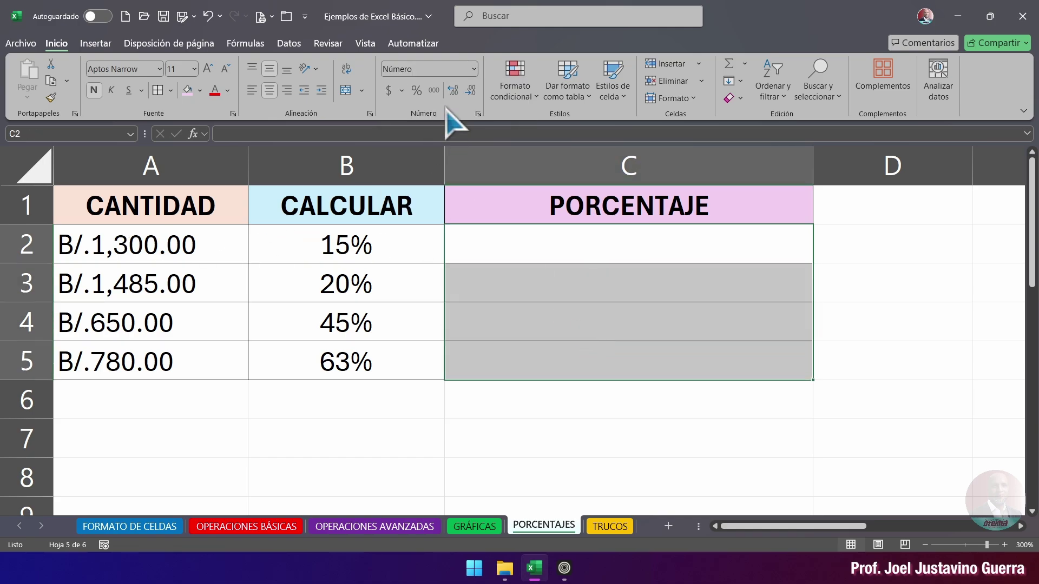
pyautogui.click(474, 68)
pyautogui.click(427, 151)
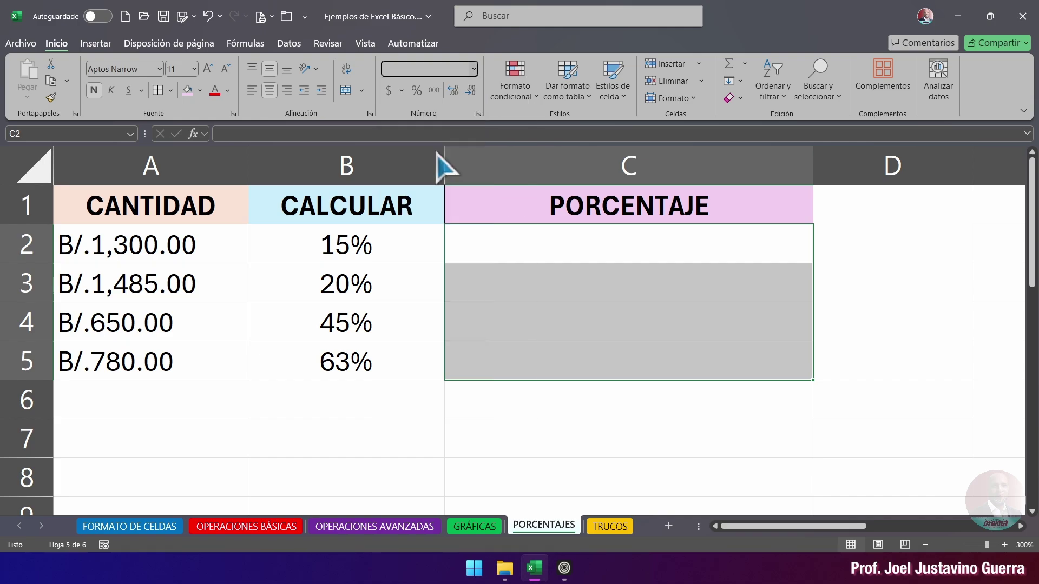
# Step: Set the Moneda currency symbol of cells C2 to C5 to B/. Español (Panamá)
pyautogui.click(478, 114)
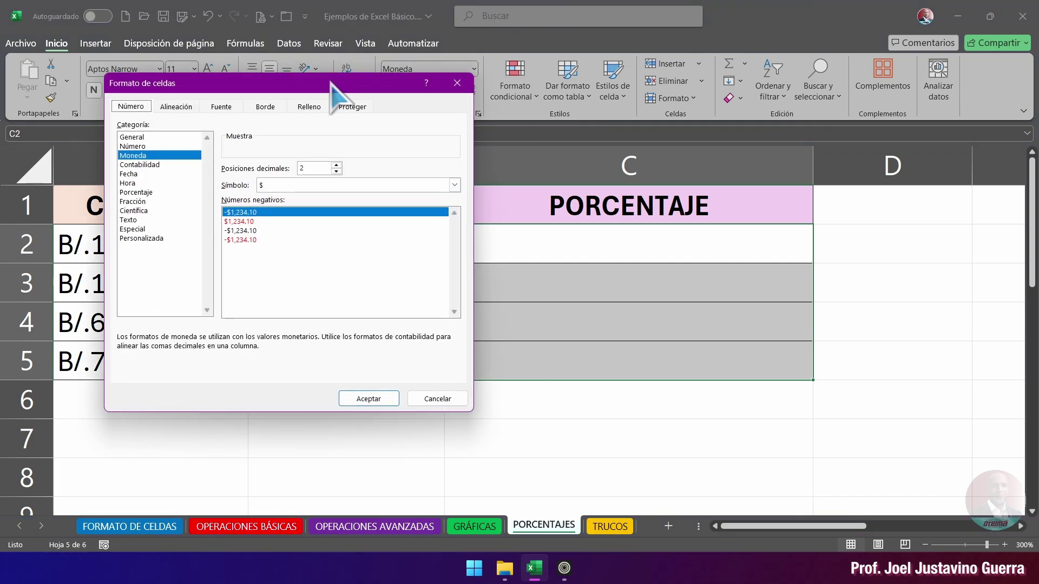
pyautogui.moveTo(332, 88); pyautogui.dragTo(622, 80)
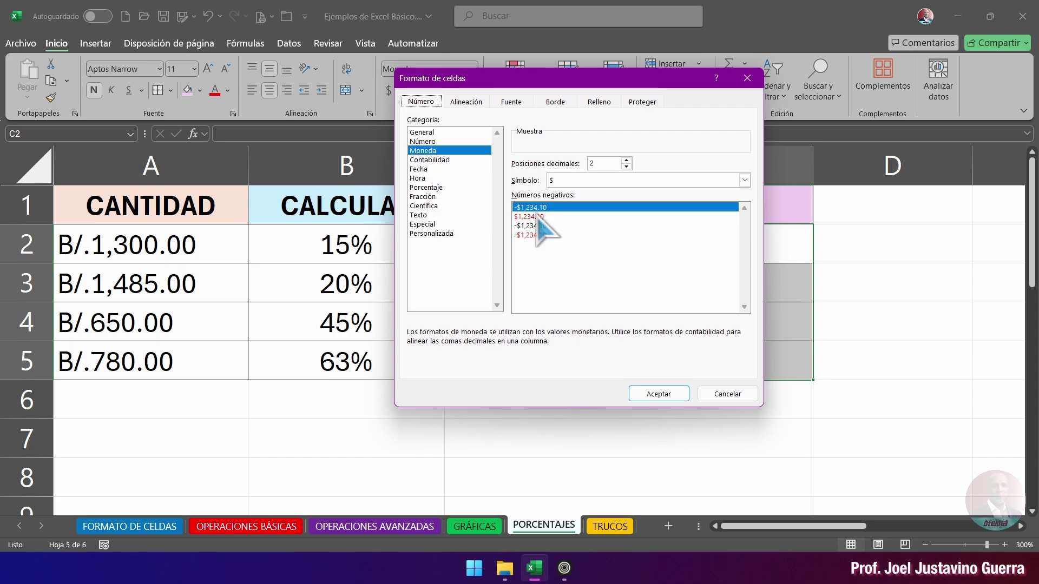
pyautogui.click(692, 182)
pyautogui.scroll(-5, 656, 302)
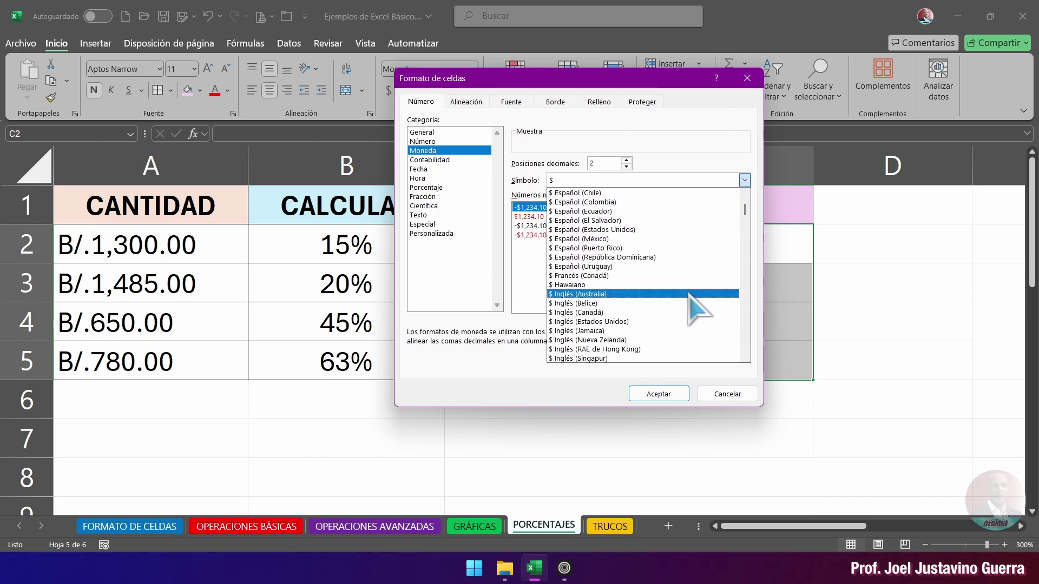
pyautogui.moveTo(745, 211); pyautogui.dragTo(745, 245)
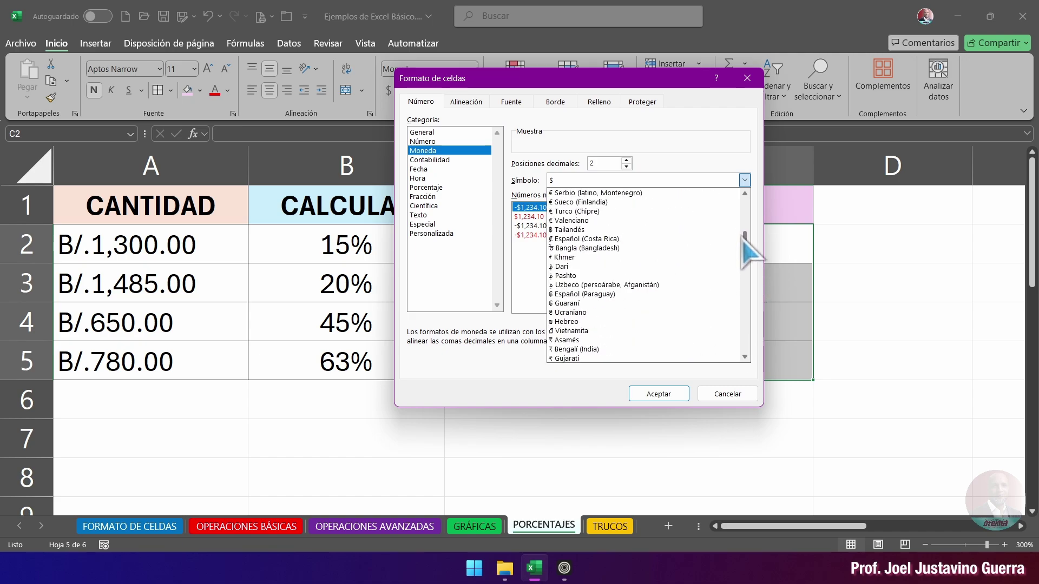
pyautogui.scroll(-1, 644, 284)
pyautogui.scroll(-5, 642, 284)
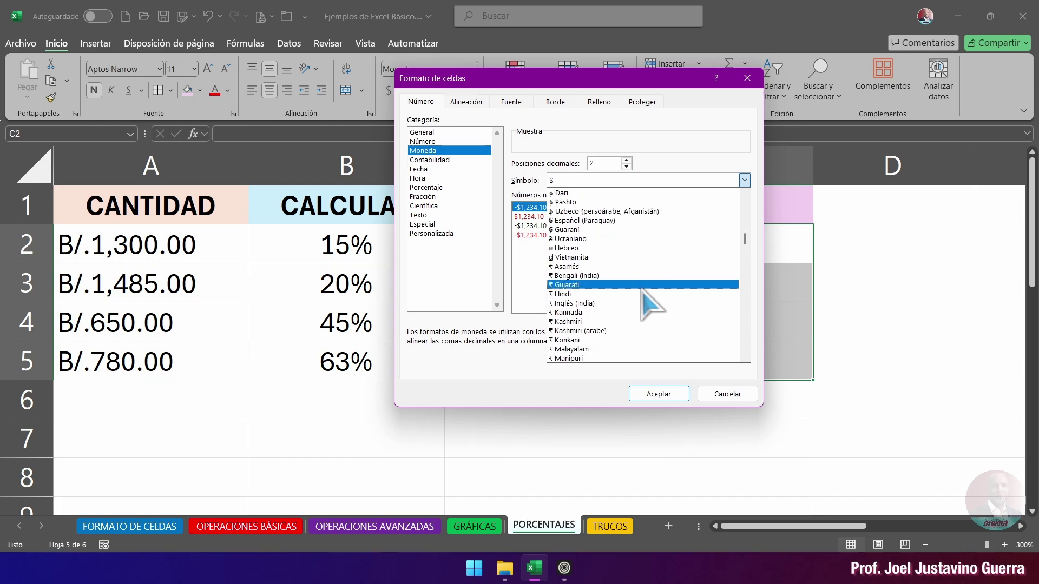
pyautogui.scroll(-5, 645, 303)
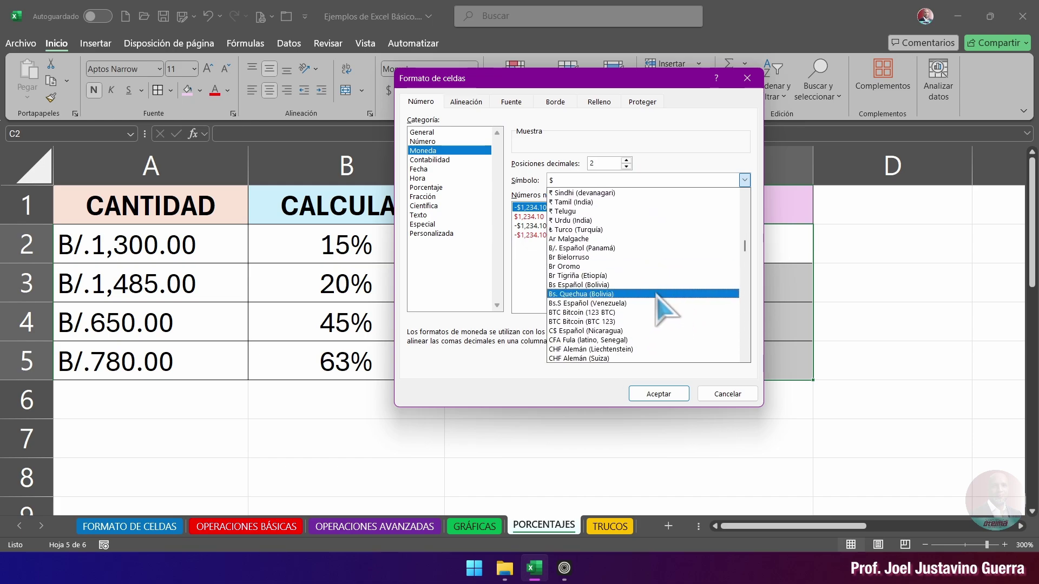
pyautogui.scroll(-10, 647, 311)
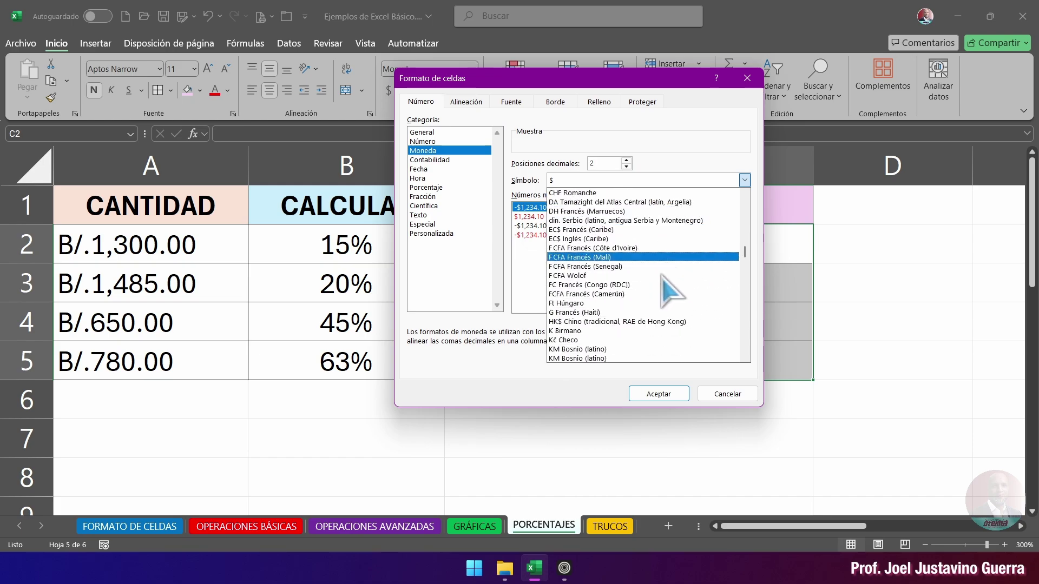
pyautogui.scroll(-20, 657, 285)
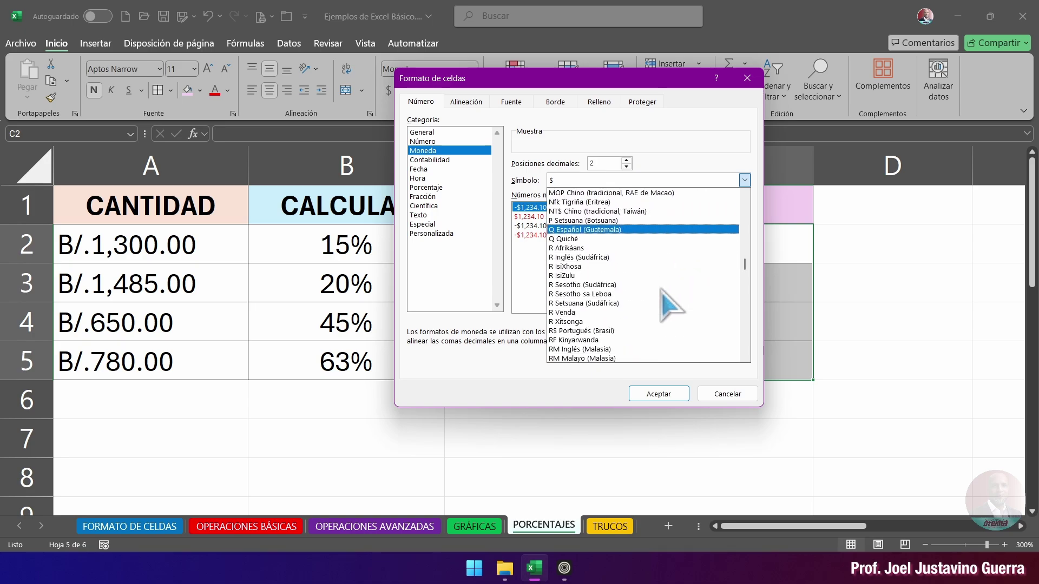
pyautogui.scroll(-15, 661, 291)
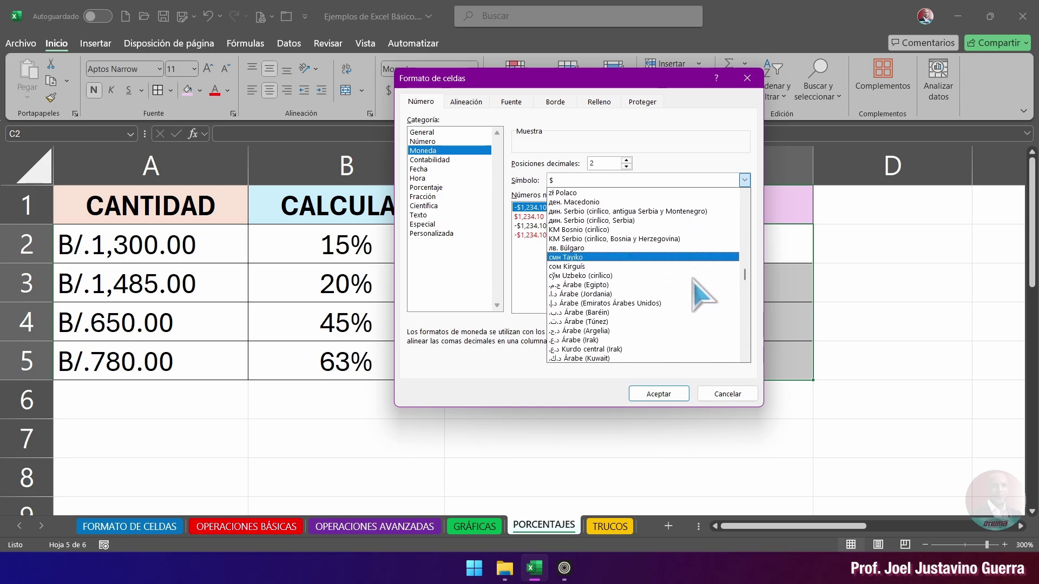
pyautogui.moveTo(744, 279); pyautogui.dragTo(749, 194)
pyautogui.scroll(-9, 725, 319)
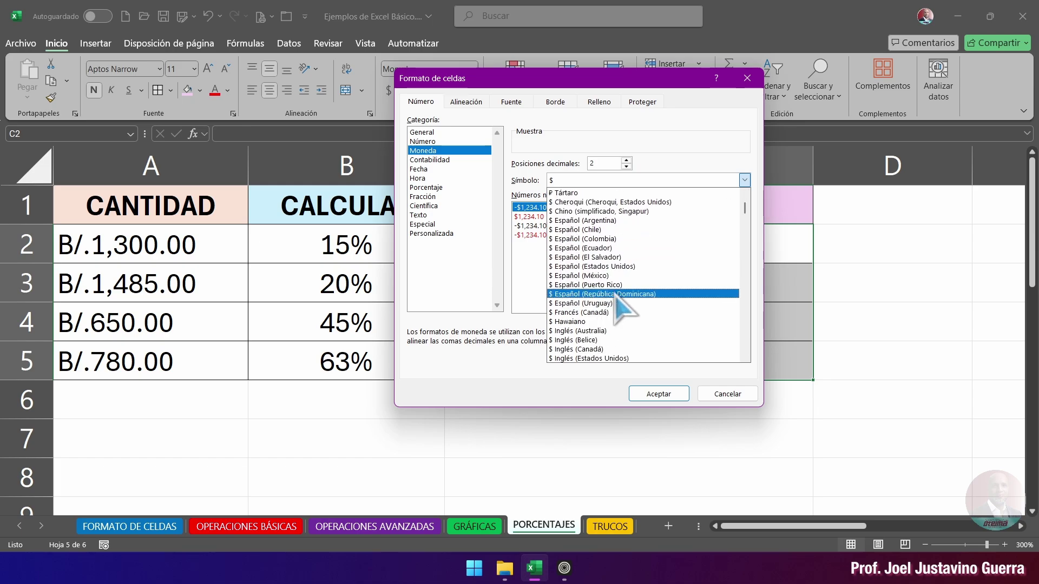
pyautogui.scroll(-12, 647, 281)
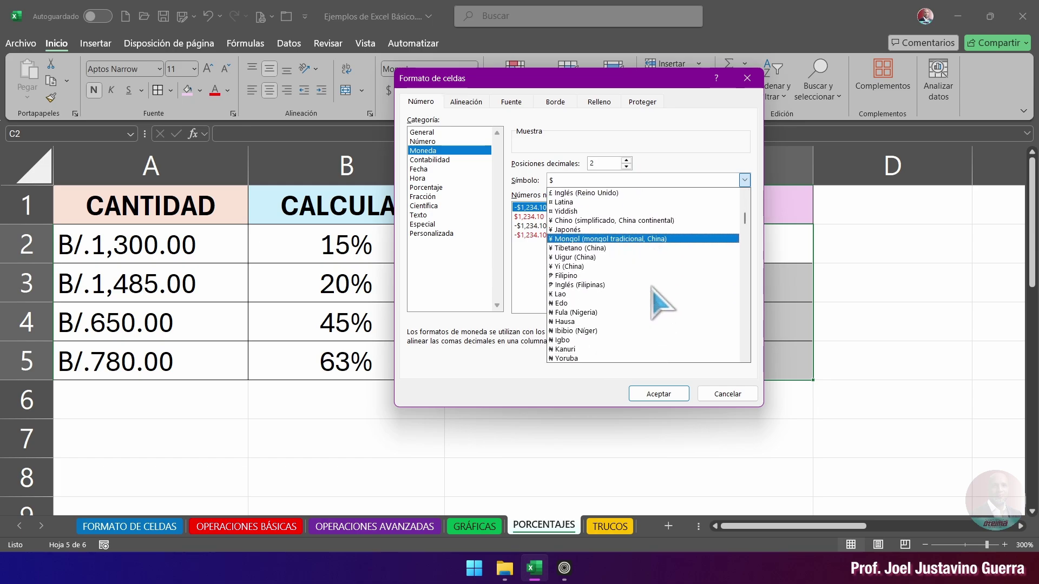
pyautogui.scroll(-4, 652, 293)
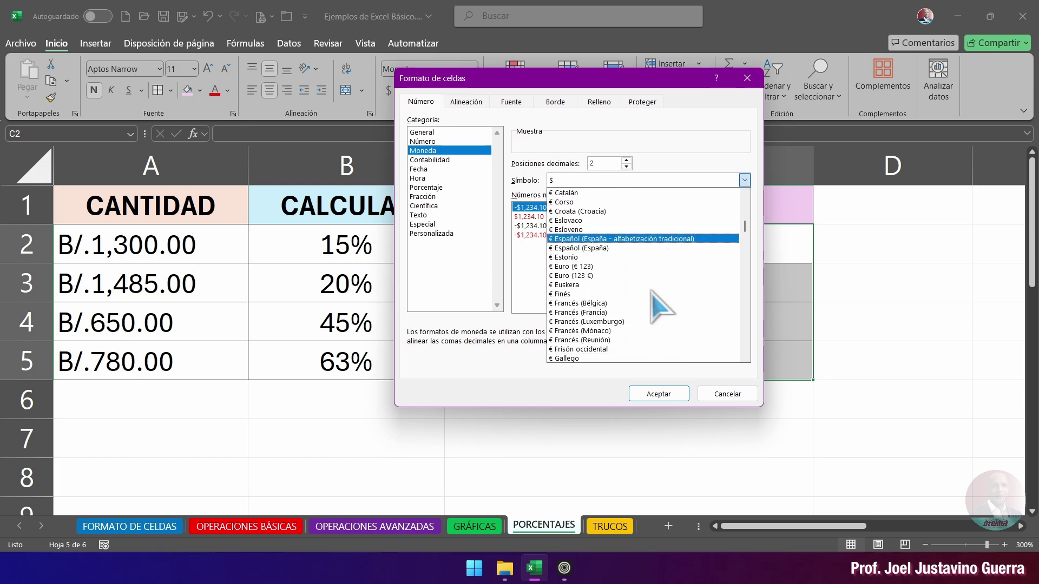
pyautogui.scroll(-11, 654, 291)
pyautogui.scroll(-15, 657, 288)
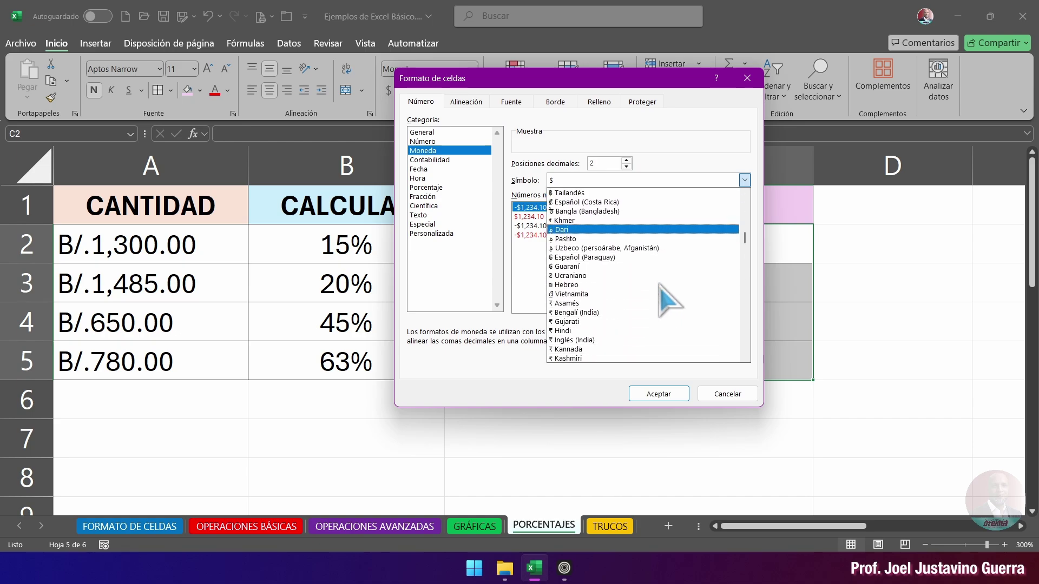
pyautogui.scroll(-3, 660, 286)
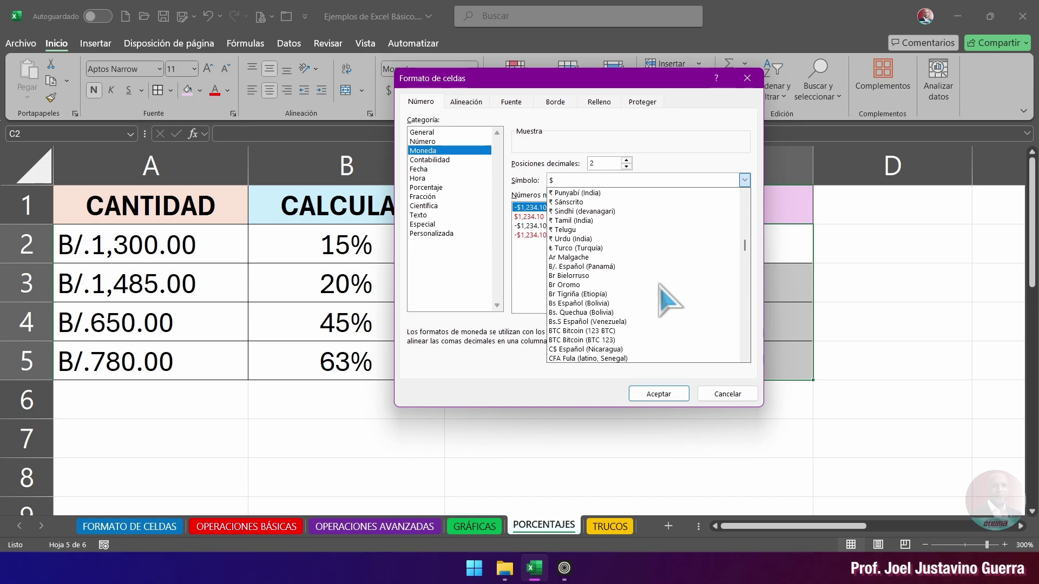
pyautogui.click(619, 266)
pyautogui.click(654, 394)
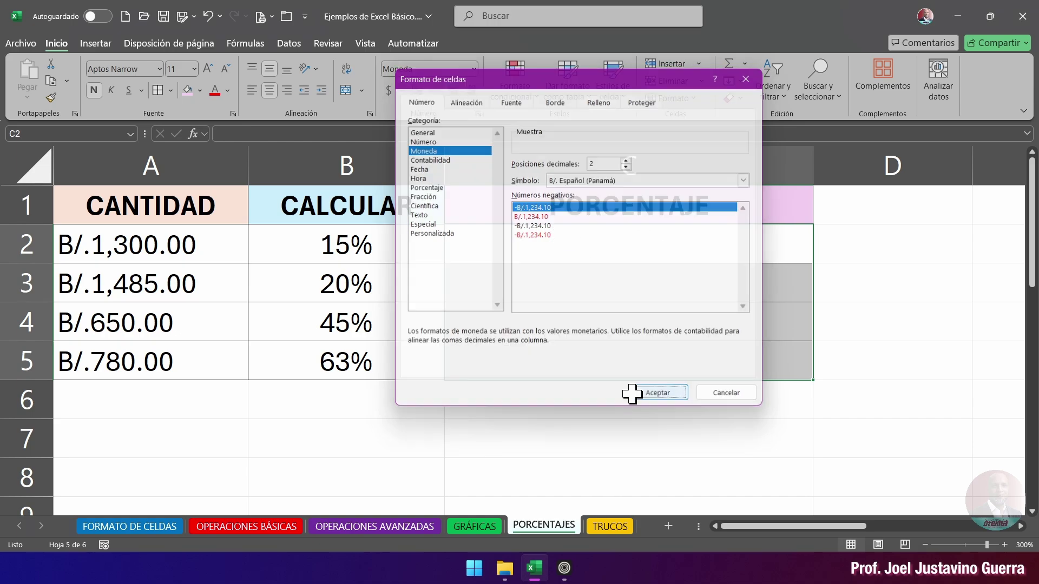
pyautogui.moveTo(557, 244); pyautogui.dragTo(609, 360)
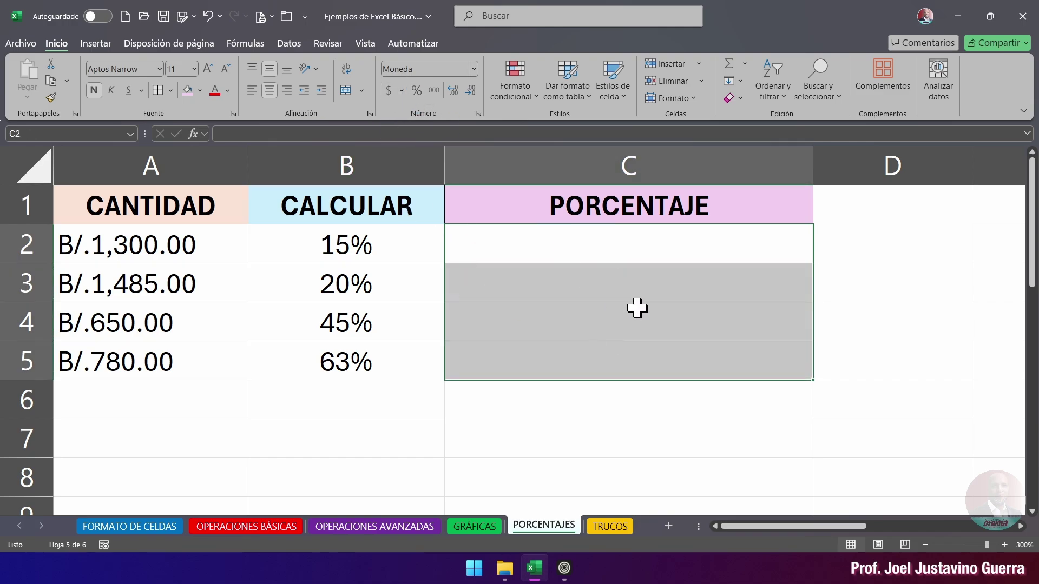
# Step: Enter the test value 25 in C2 and apply the $ accounting format to that cell
pyautogui.click(621, 254)
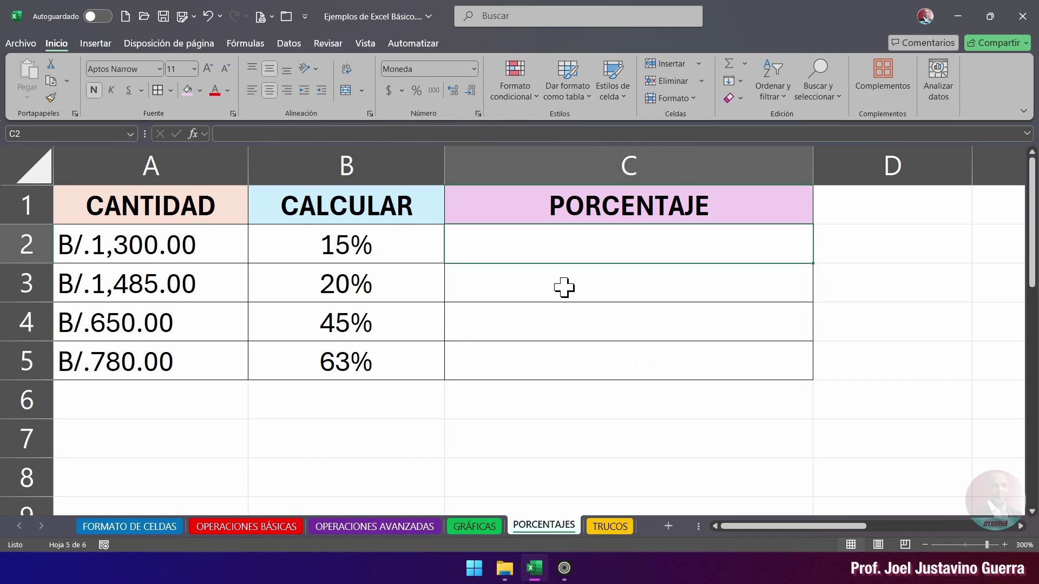
pyautogui.write('25')
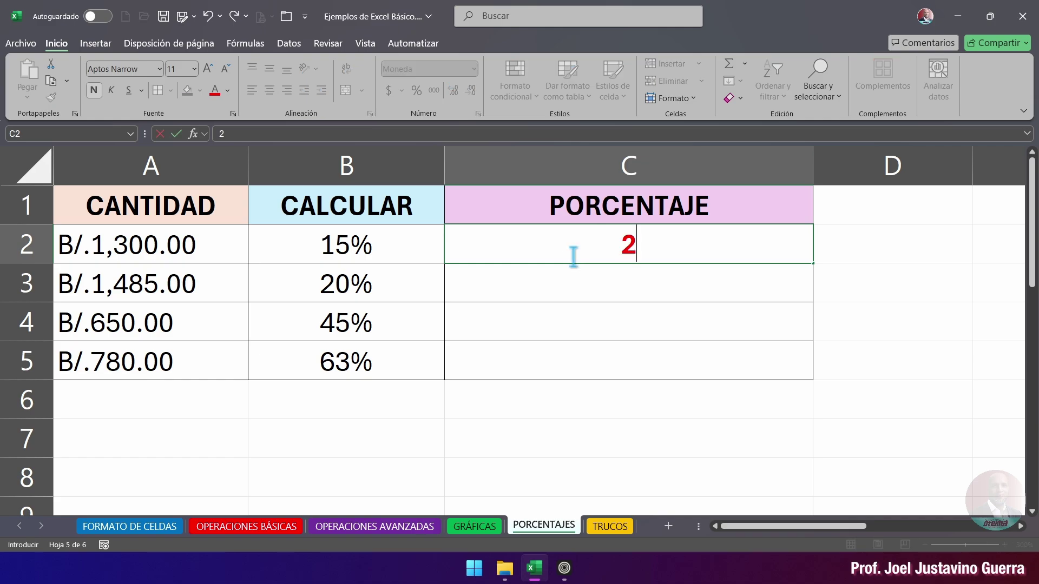
pyautogui.press('Return')
pyautogui.click(644, 244)
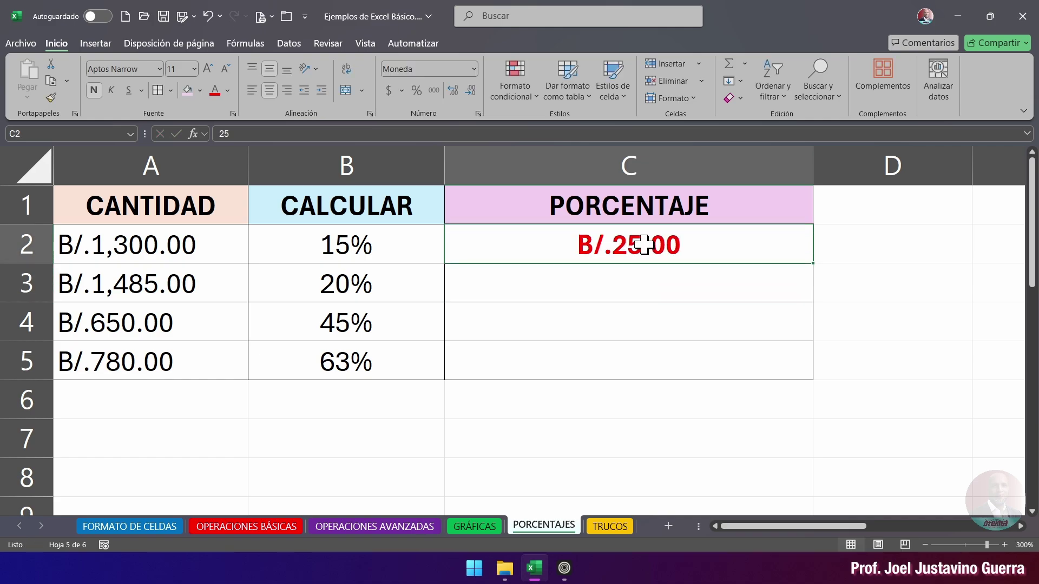
pyautogui.click(388, 90)
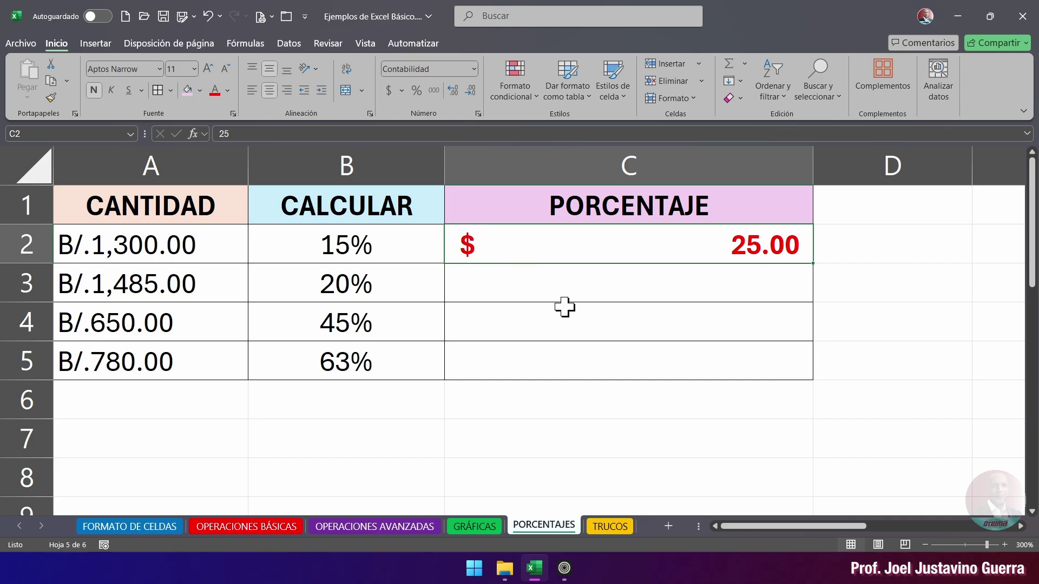
# Step: Copy the cell format of A2 onto cells C2 to C5
pyautogui.click(153, 240)
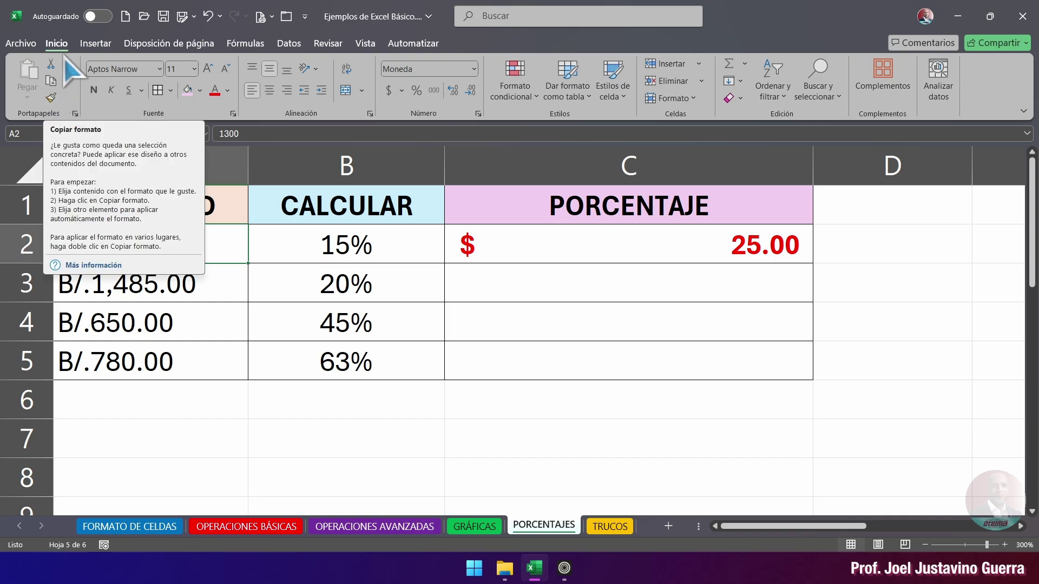
pyautogui.click(52, 99)
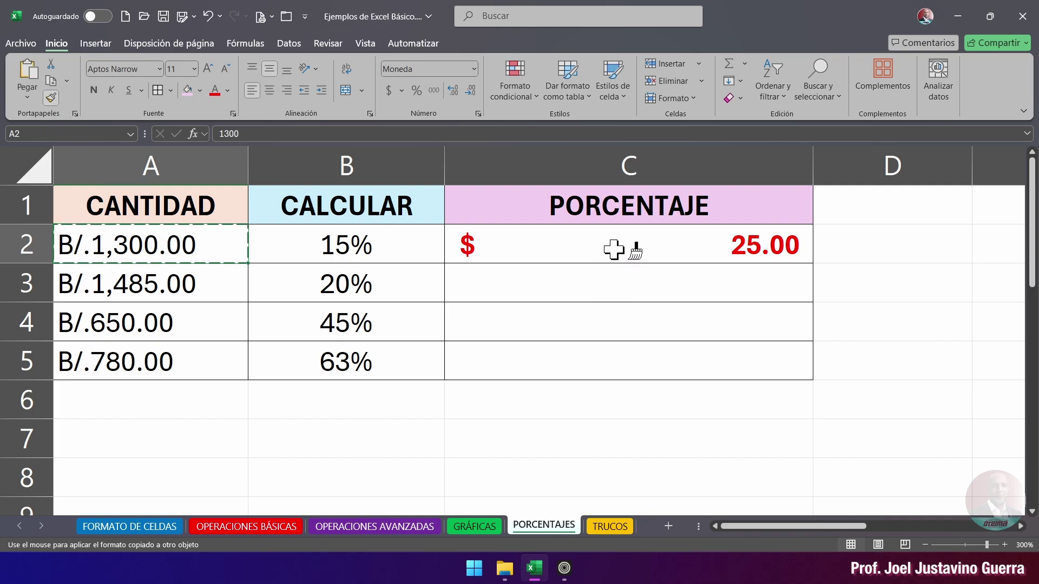
pyautogui.click(612, 249)
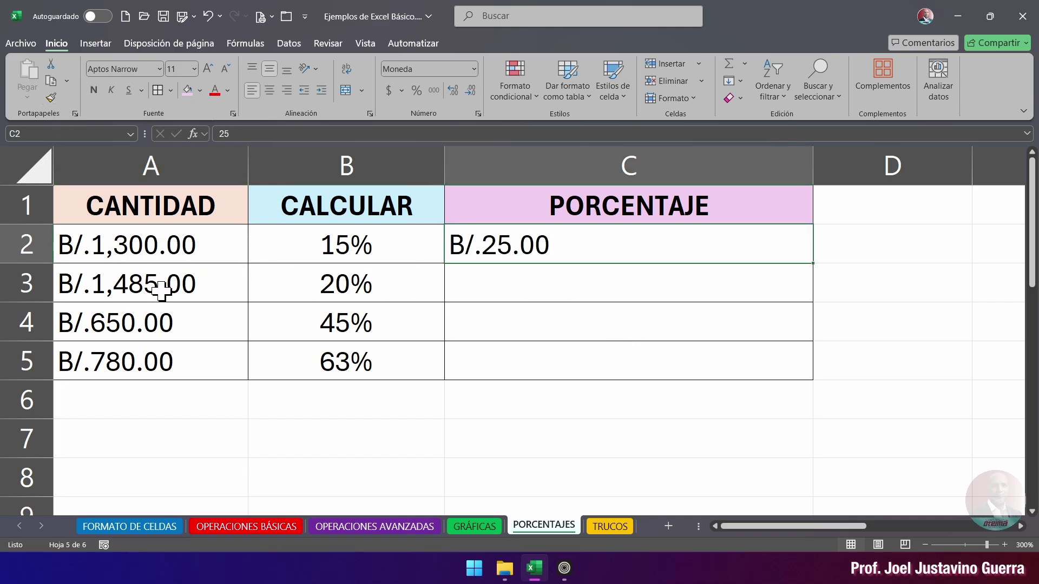
pyautogui.click(149, 257)
pyautogui.click(51, 98)
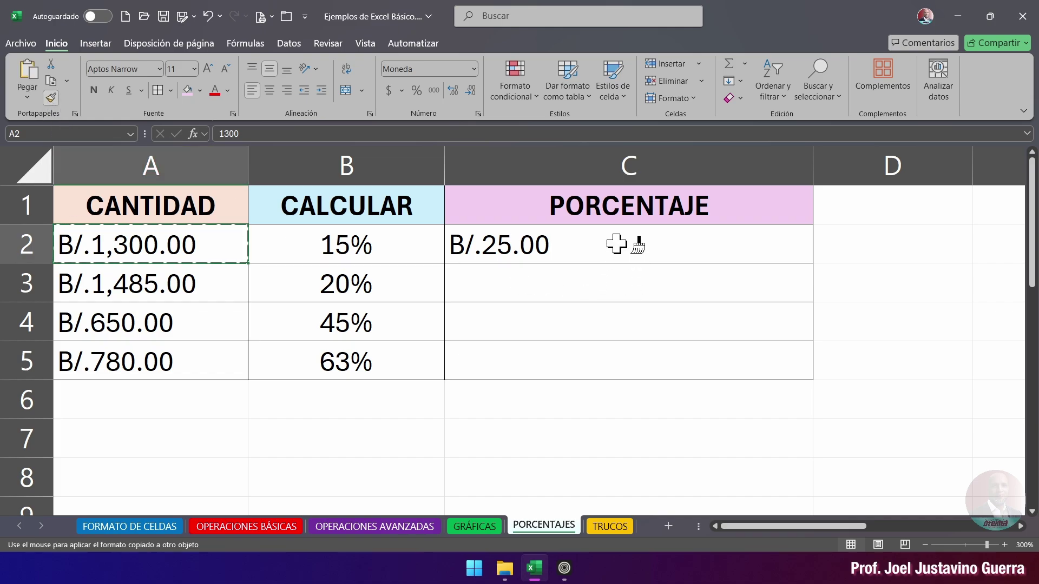
pyautogui.moveTo(616, 244); pyautogui.dragTo(599, 359)
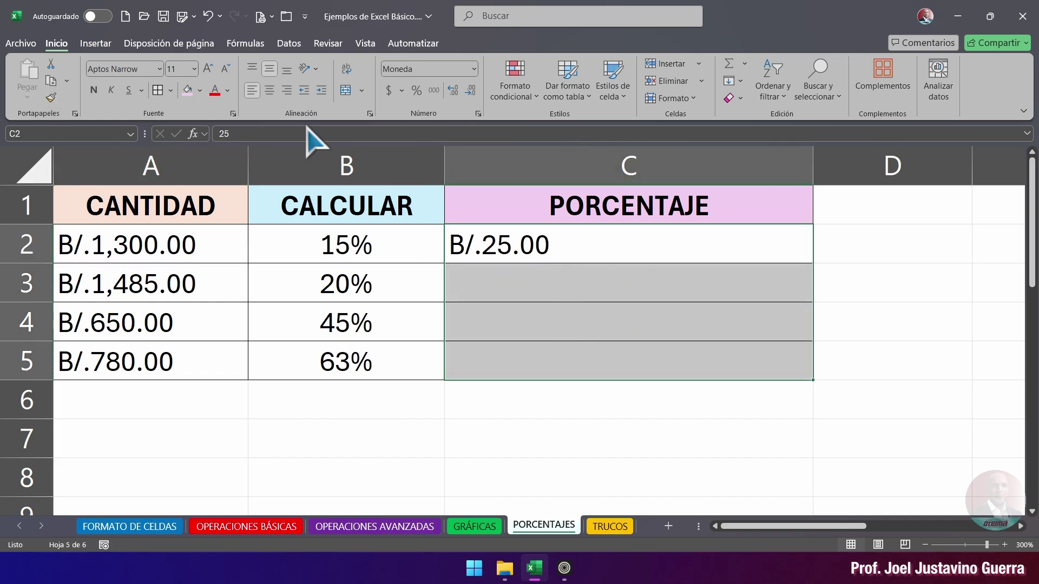
# Step: Centre the contents of C2 to C5 and make their text red and bold
pyautogui.click(269, 90)
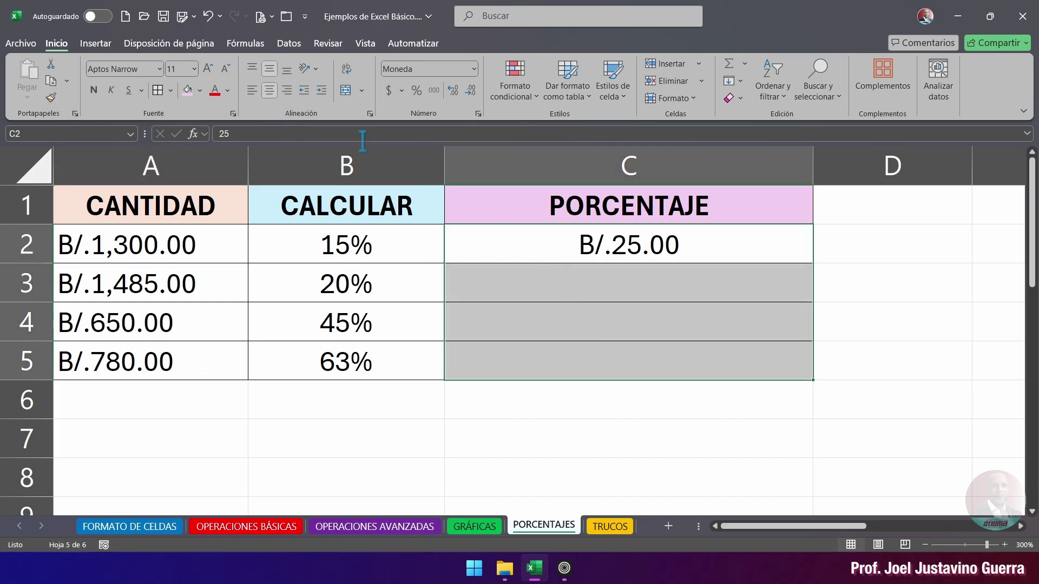
pyautogui.click(215, 89)
pyautogui.click(94, 90)
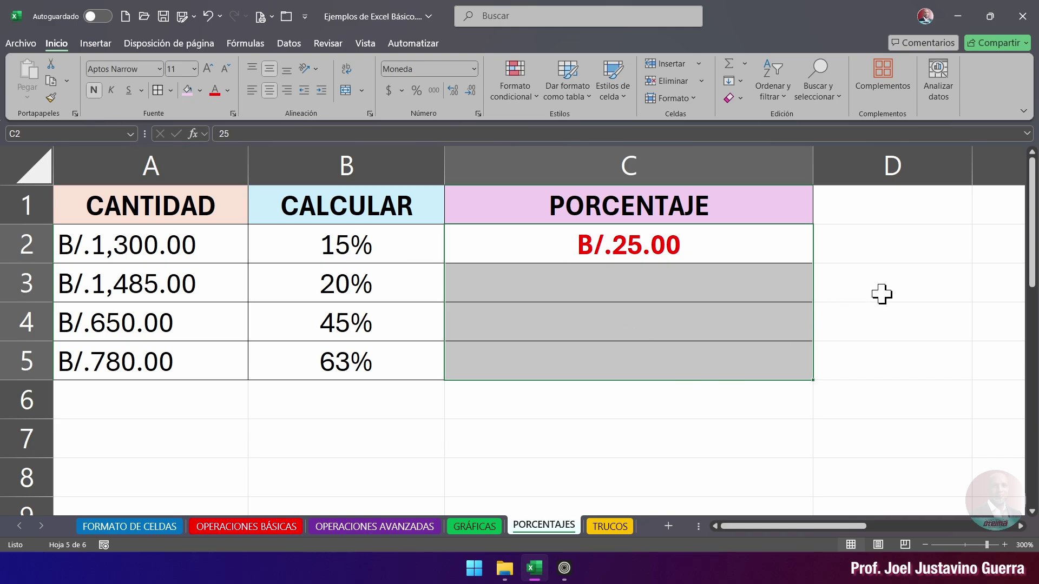
# Step: Clear the test value from cell C2
pyautogui.click(656, 235)
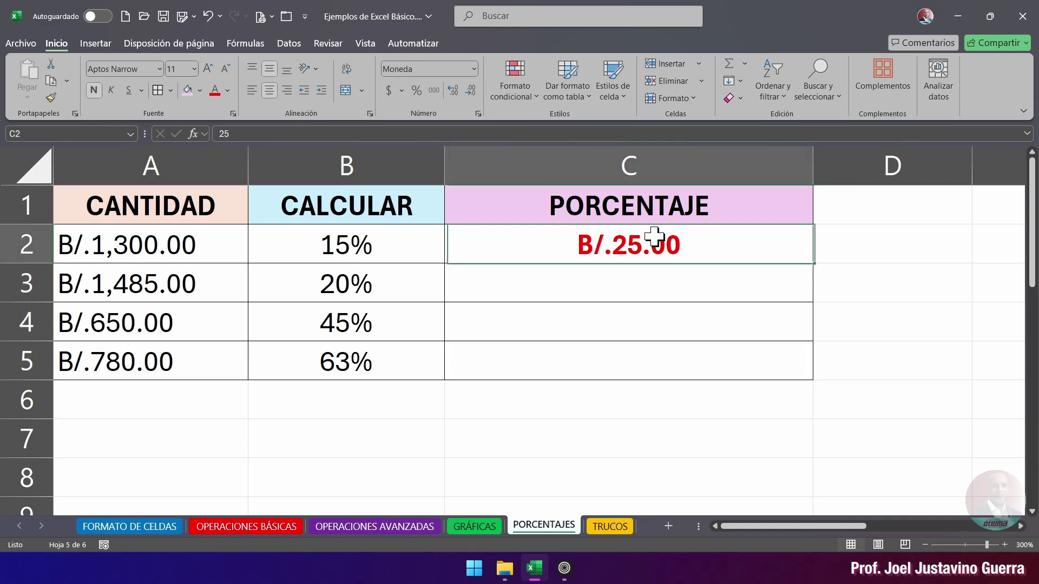
pyautogui.click(377, 248)
pyautogui.click(667, 254)
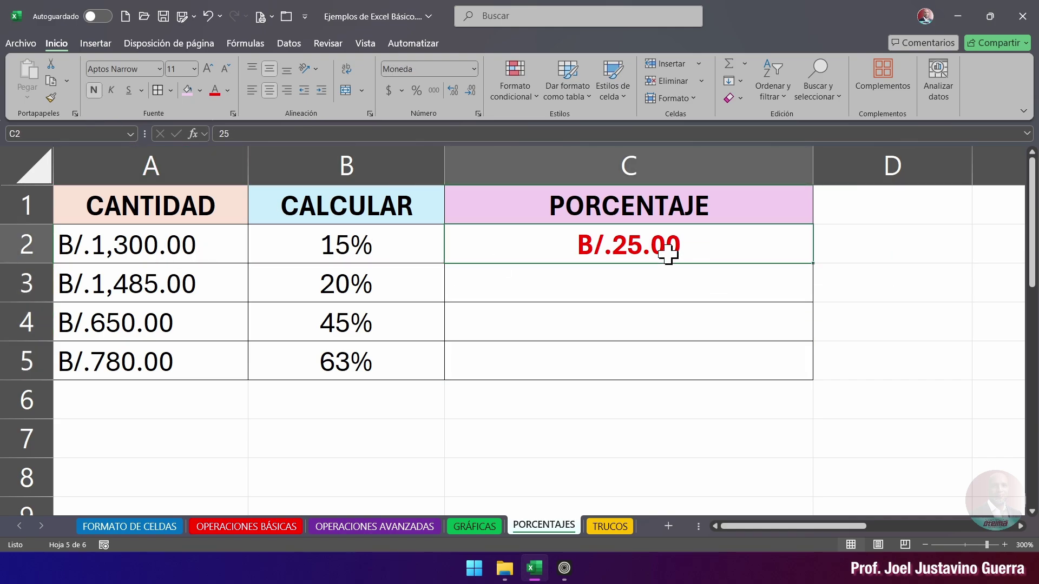
pyautogui.press('Delete')
pyautogui.click(398, 258)
pyautogui.click(182, 246)
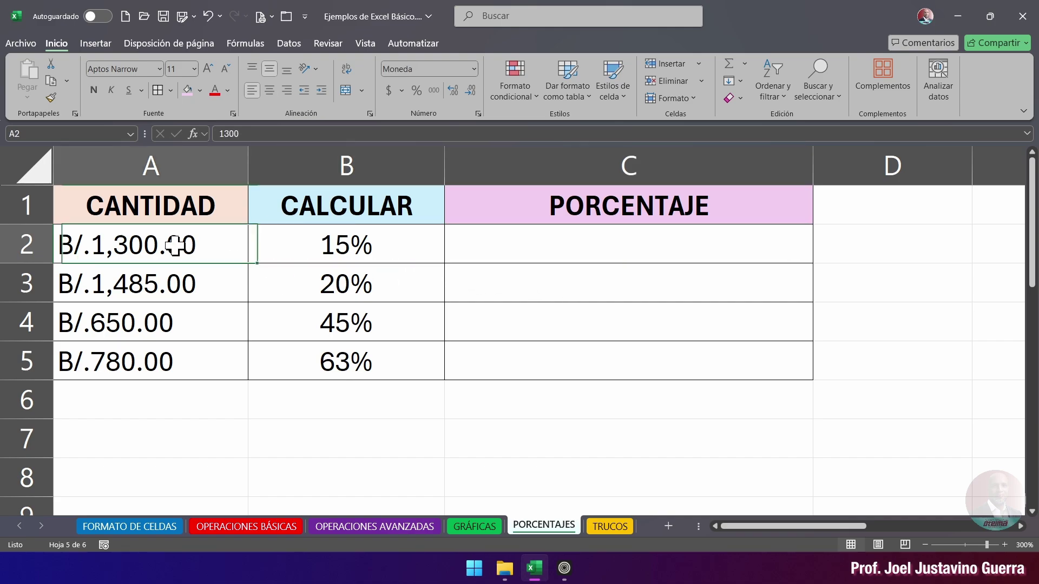
pyautogui.click(564, 252)
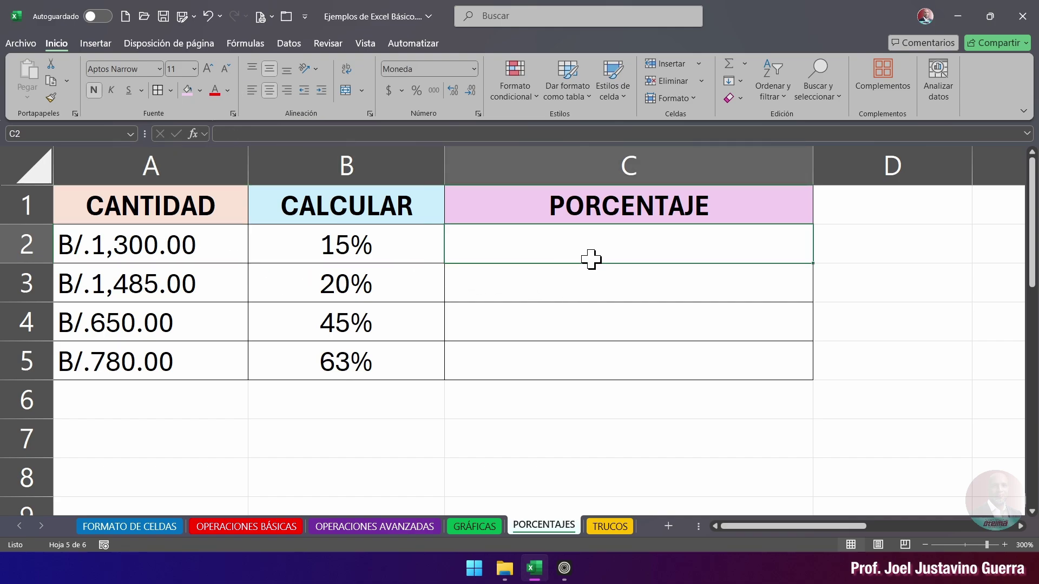
pyautogui.write('=')
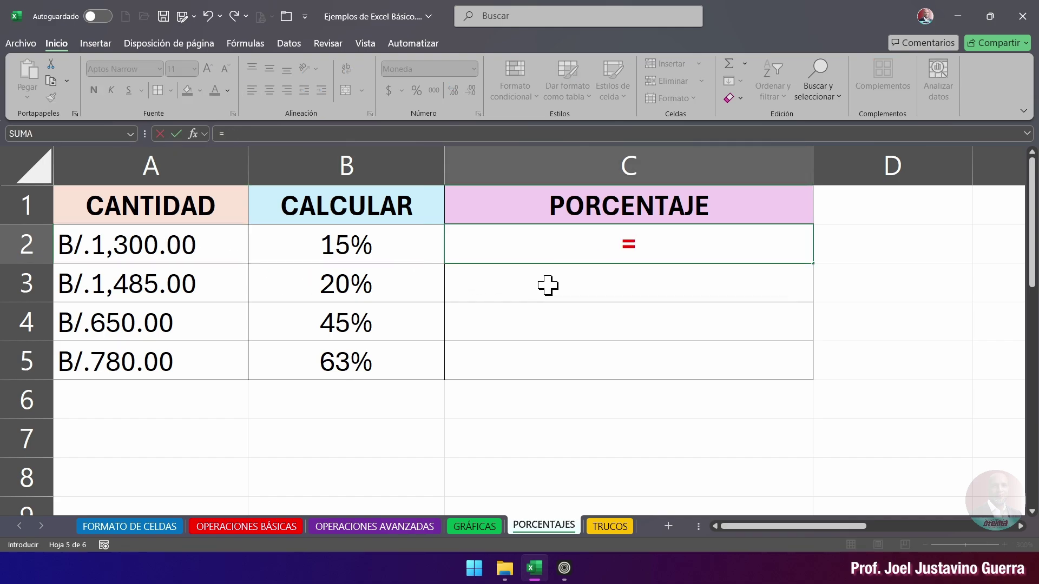
pyautogui.click(162, 247)
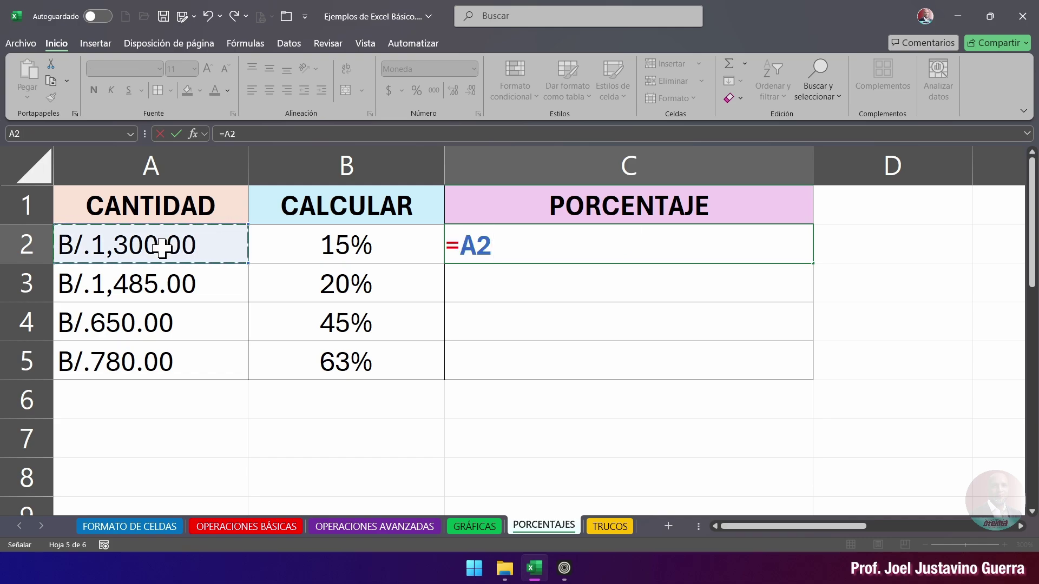
pyautogui.write('*')
pyautogui.click(344, 245)
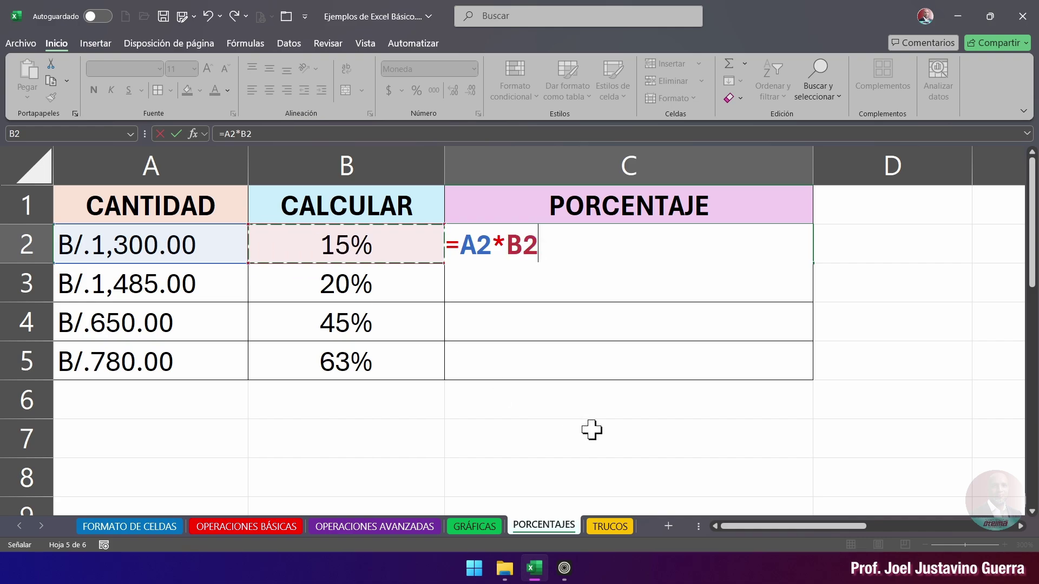
pyautogui.write('%')
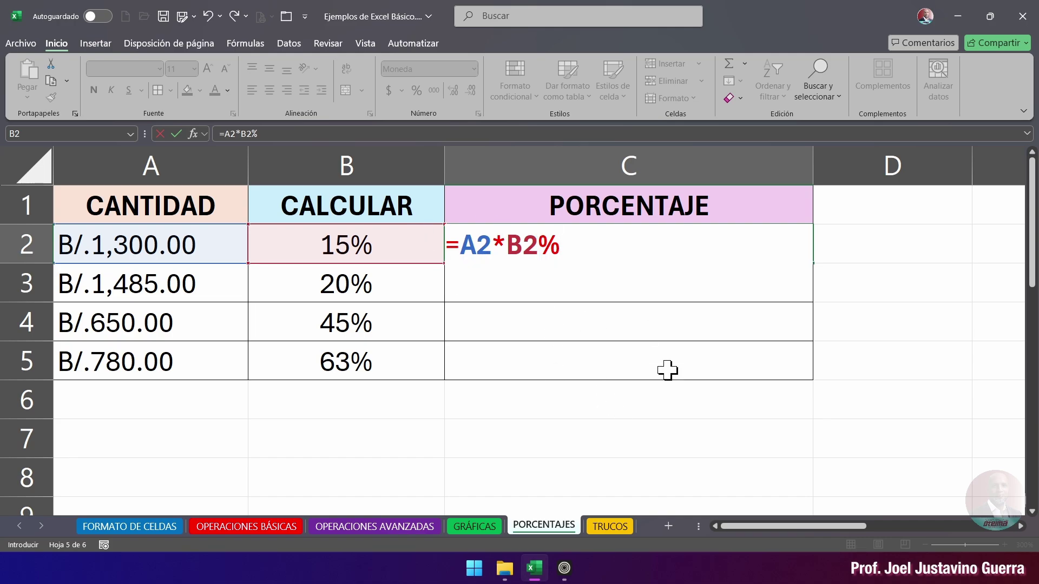
pyautogui.press('Escape')
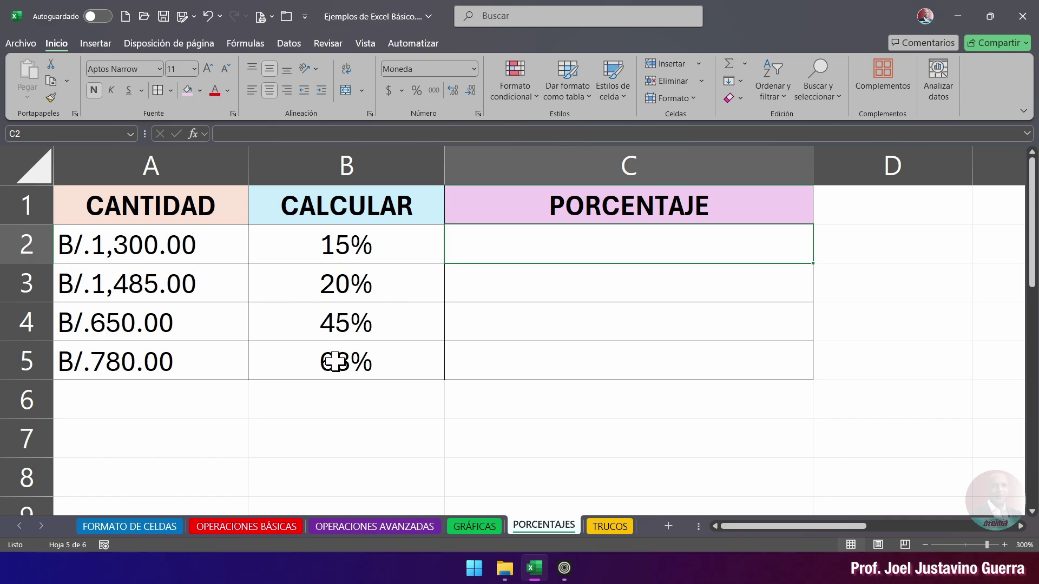
# Step: Calculate the percentage of the first amount in C2 with the formula =A2*B2
pyautogui.moveTo(595, 254)
pyautogui.mouseDown()
pyautogui.moveTo(603, 278)
pyautogui.moveTo(613, 249)
pyautogui.mouseUp()
pyautogui.write('=')
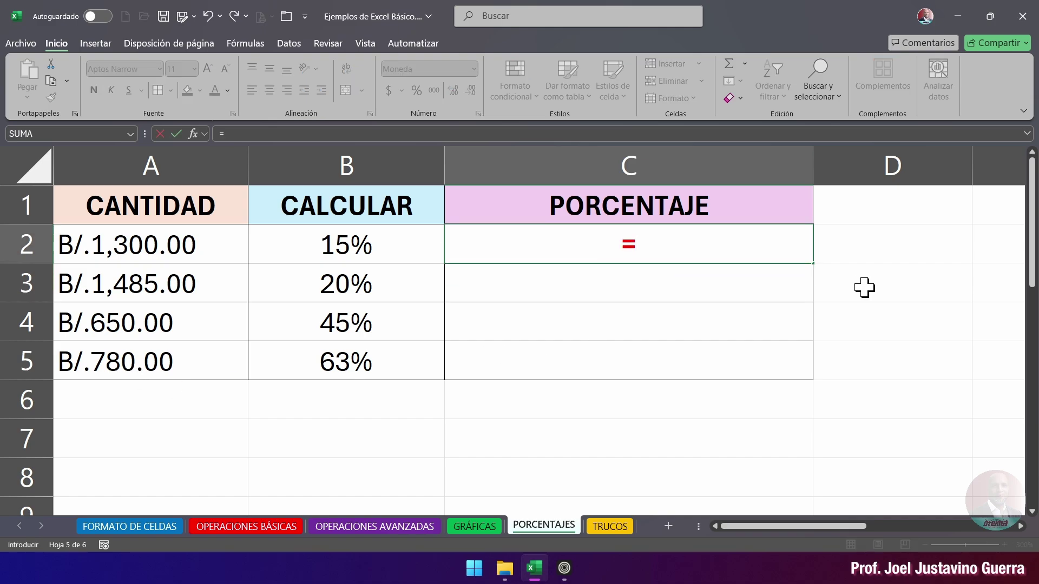
pyautogui.click(178, 247)
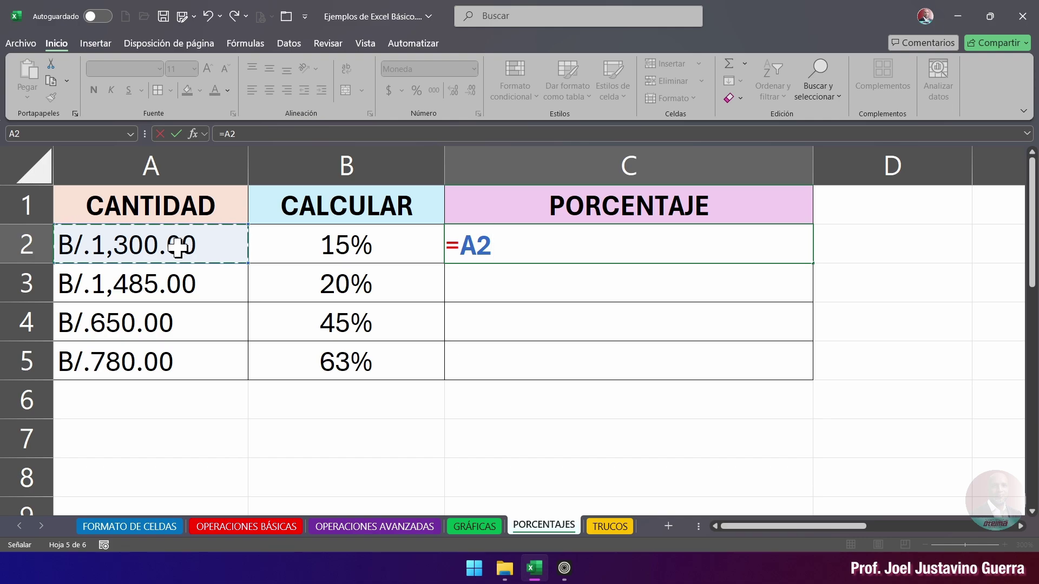
pyautogui.write('*')
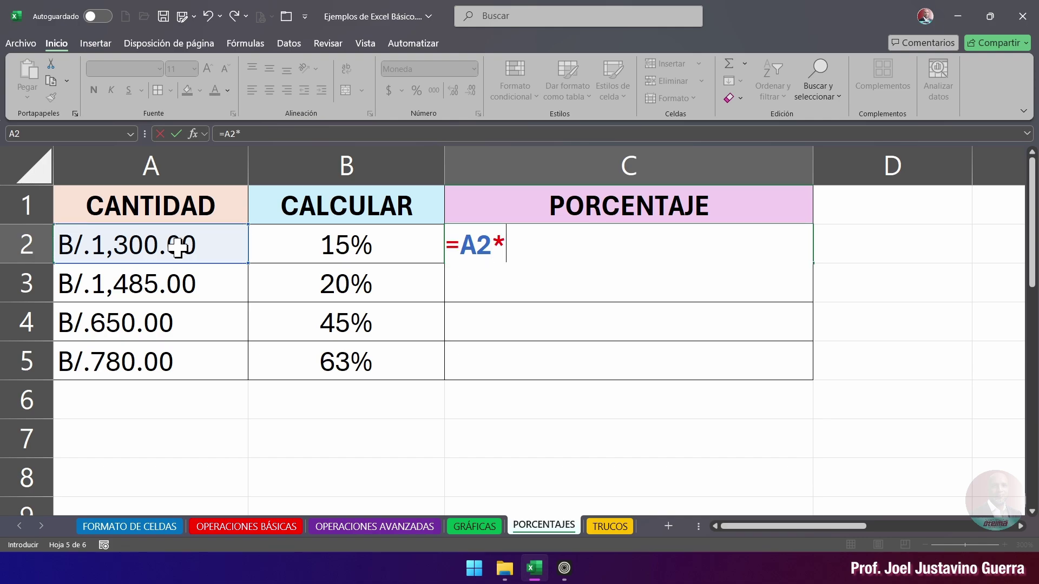
pyautogui.click(380, 248)
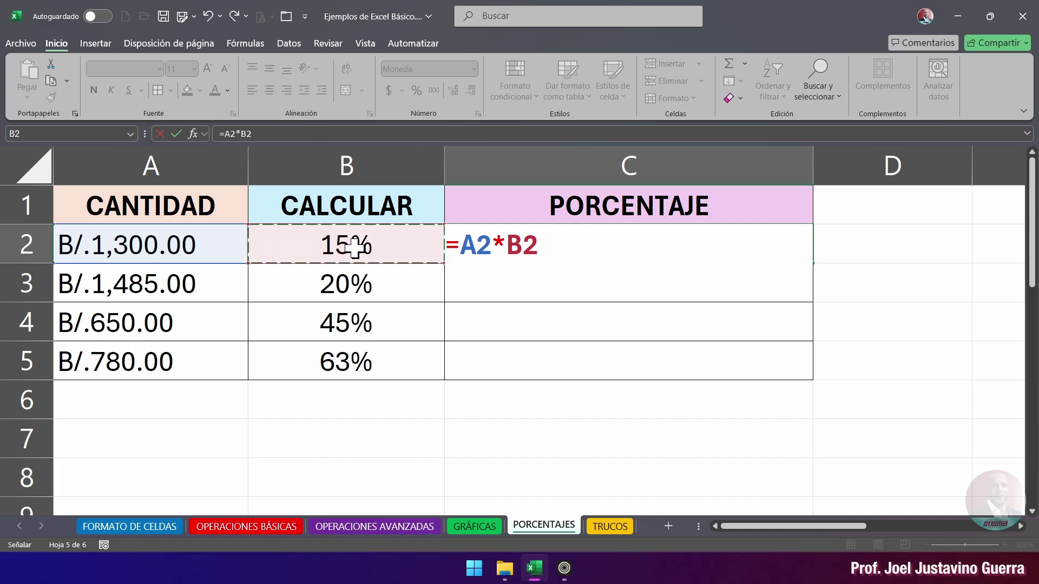
pyautogui.press('Return')
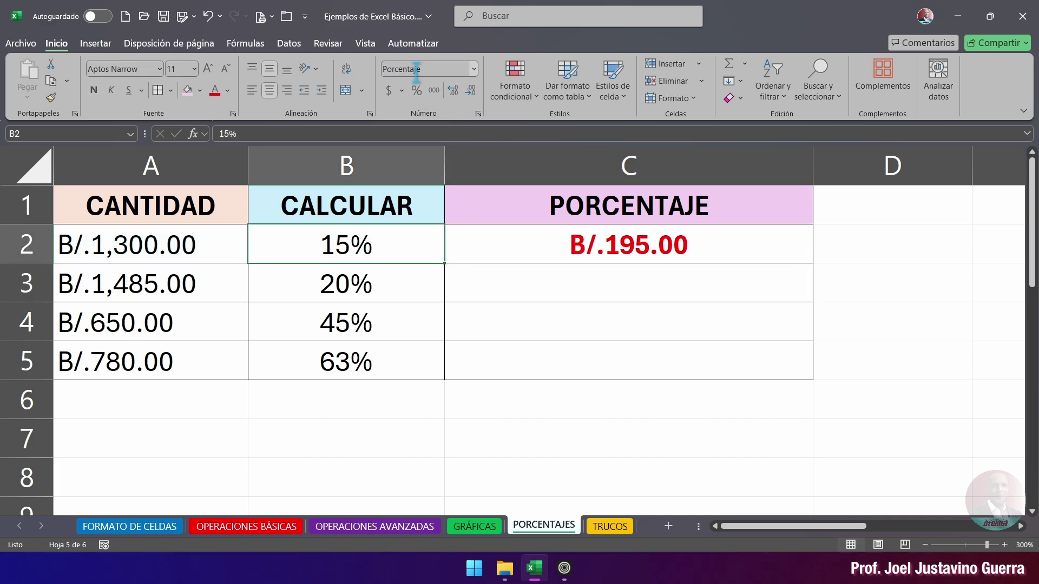
# Step: Examine the number format of the percentages in B2 to B5 and the cell references in the C2 formula
pyautogui.click(364, 285)
pyautogui.click(355, 324)
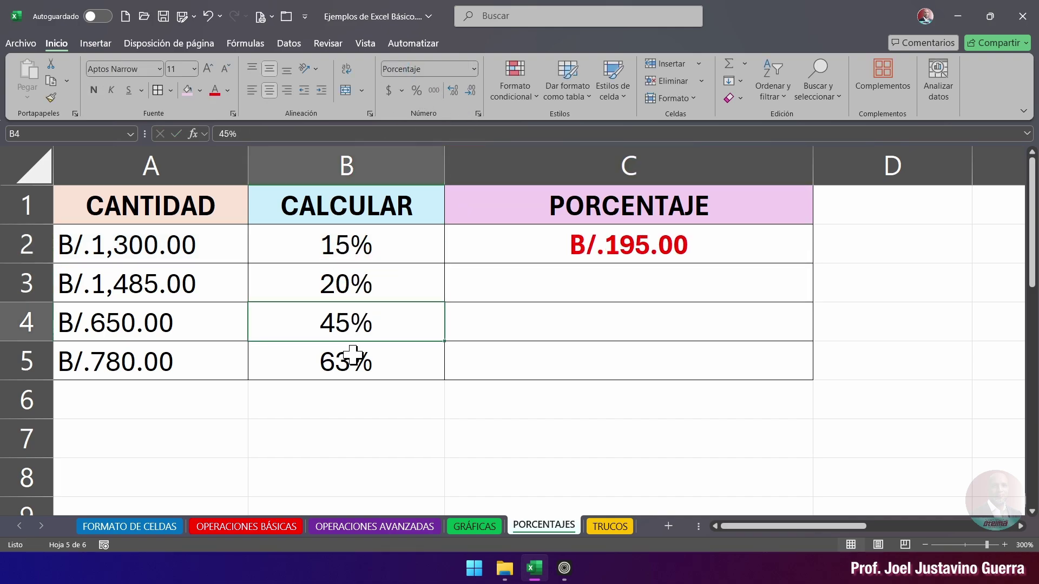
pyautogui.click(349, 357)
pyautogui.click(358, 253)
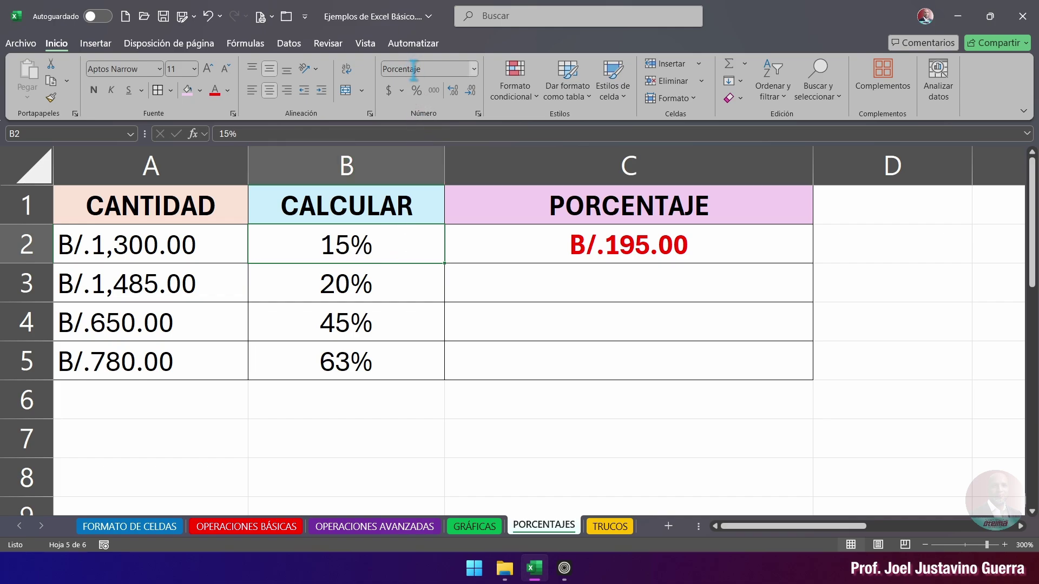
pyautogui.click(638, 251)
pyautogui.click(410, 134)
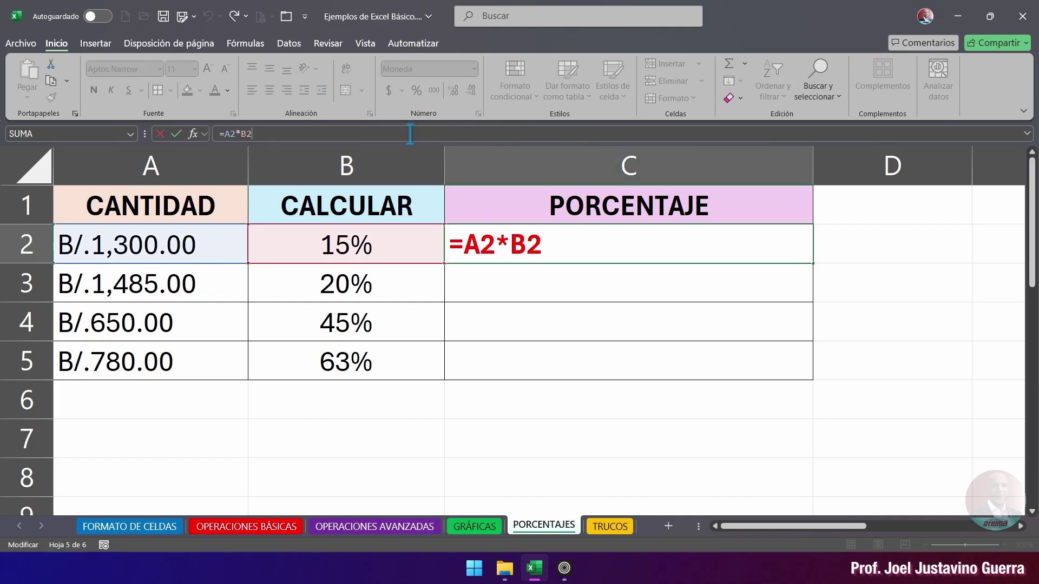
pyautogui.doubleClick(512, 243)
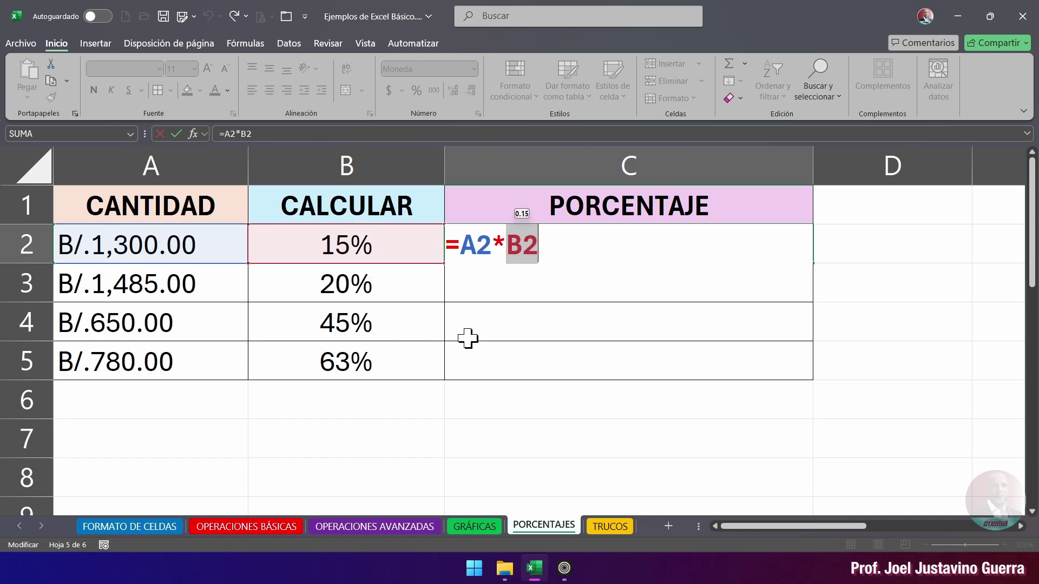
pyautogui.hotkey('ctrl', 'Return')
pyautogui.click(600, 281)
pyautogui.click(614, 255)
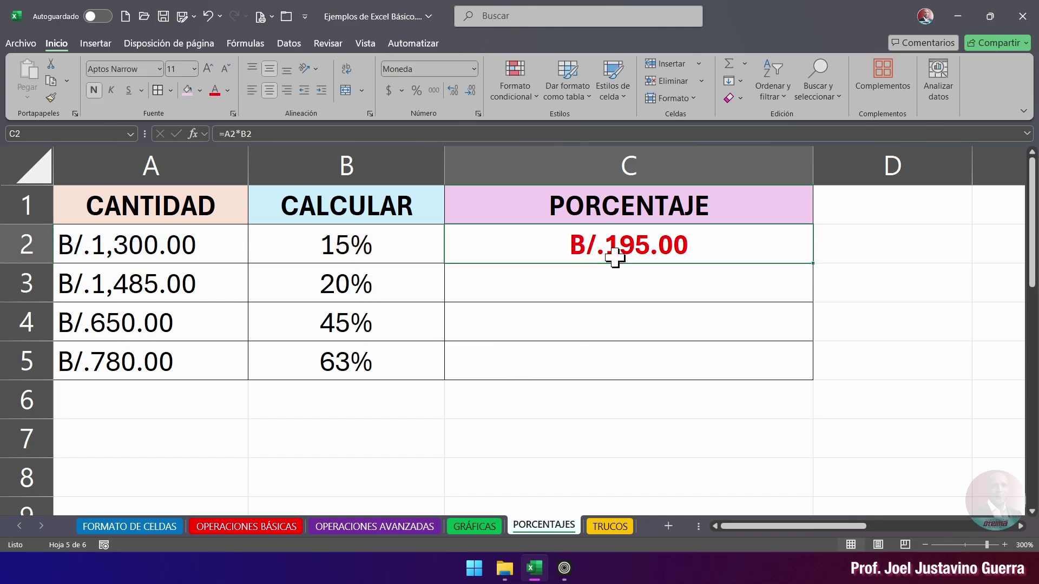
# Step: Clear the formula from C2 and set that cell's number format to Número
pyautogui.press('Delete')
pyautogui.click(475, 70)
pyautogui.click(444, 130)
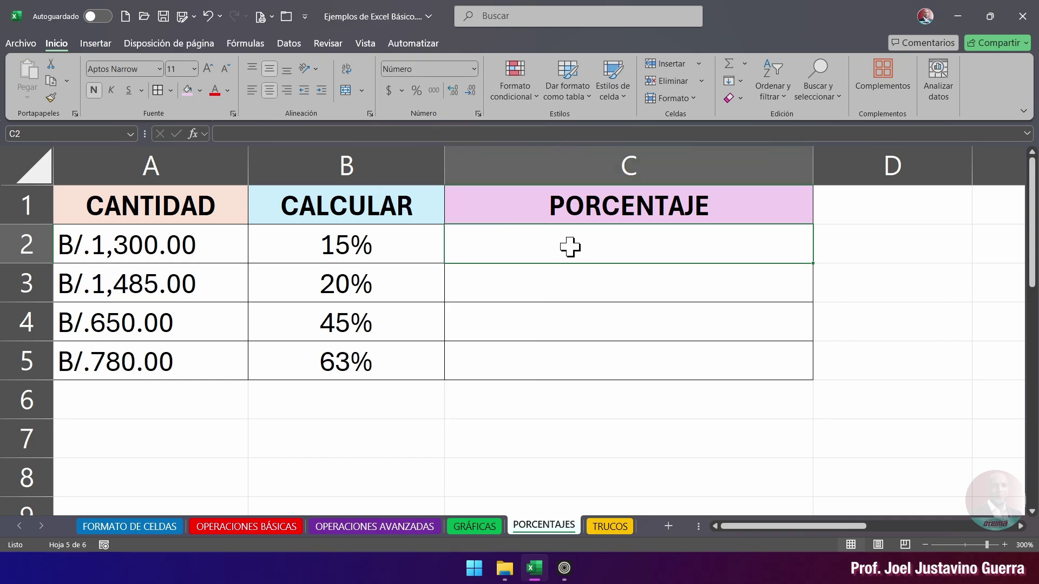
pyautogui.write('+')
pyautogui.press('Escape')
pyautogui.write('=')
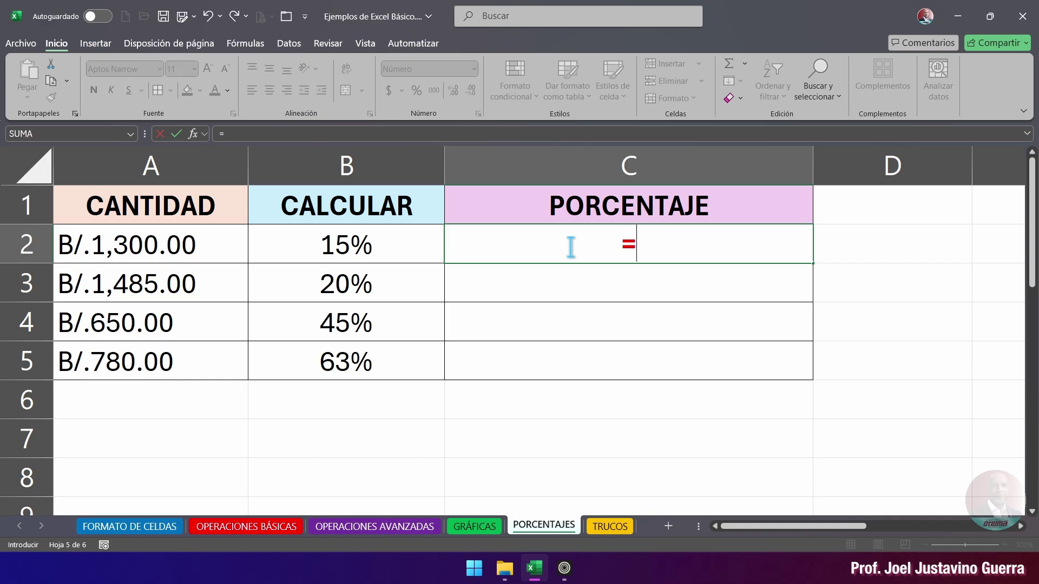
pyautogui.click(159, 258)
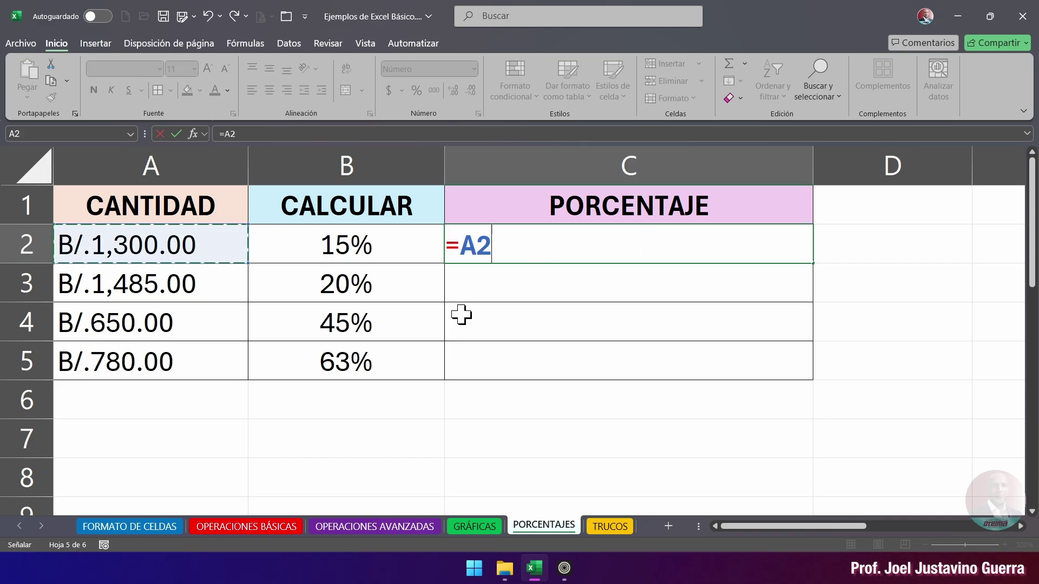
pyautogui.press('Escape')
pyautogui.click(557, 285)
pyautogui.click(560, 252)
# Step: Change B2's number format to Número and enter 15 as its value
pyautogui.click(419, 255)
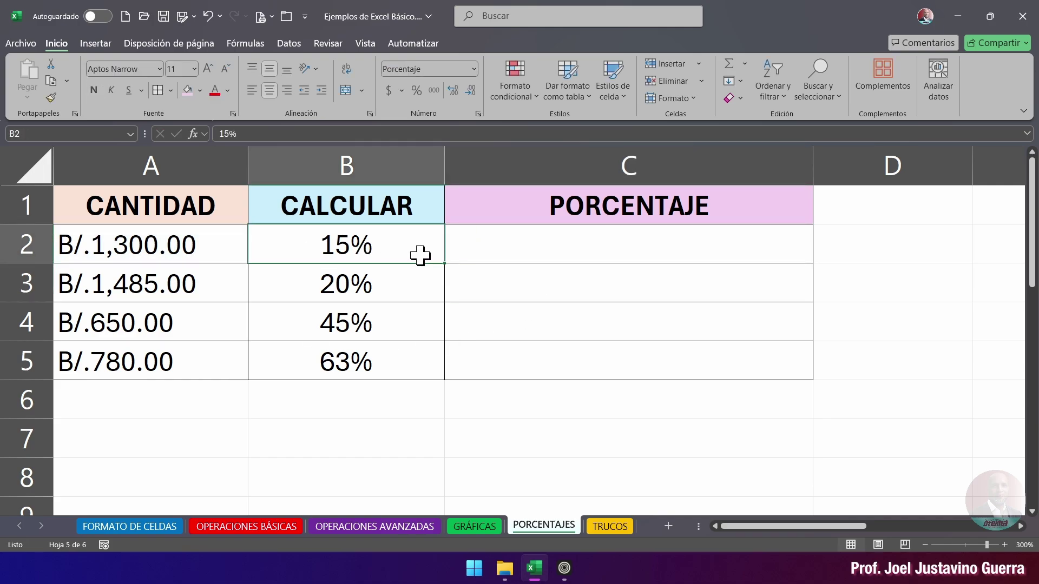
pyautogui.click(474, 69)
pyautogui.click(456, 141)
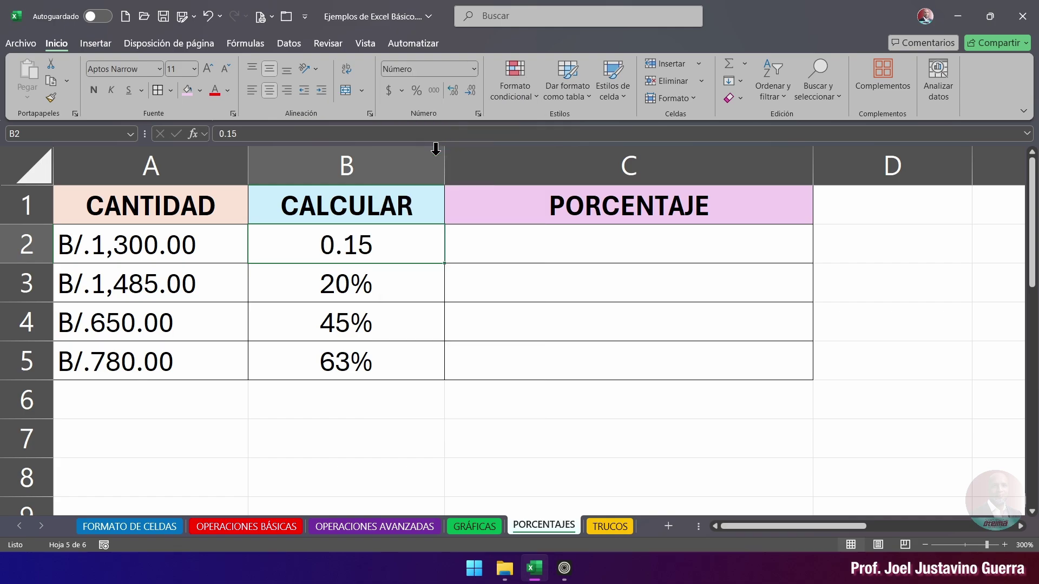
pyautogui.write('15')
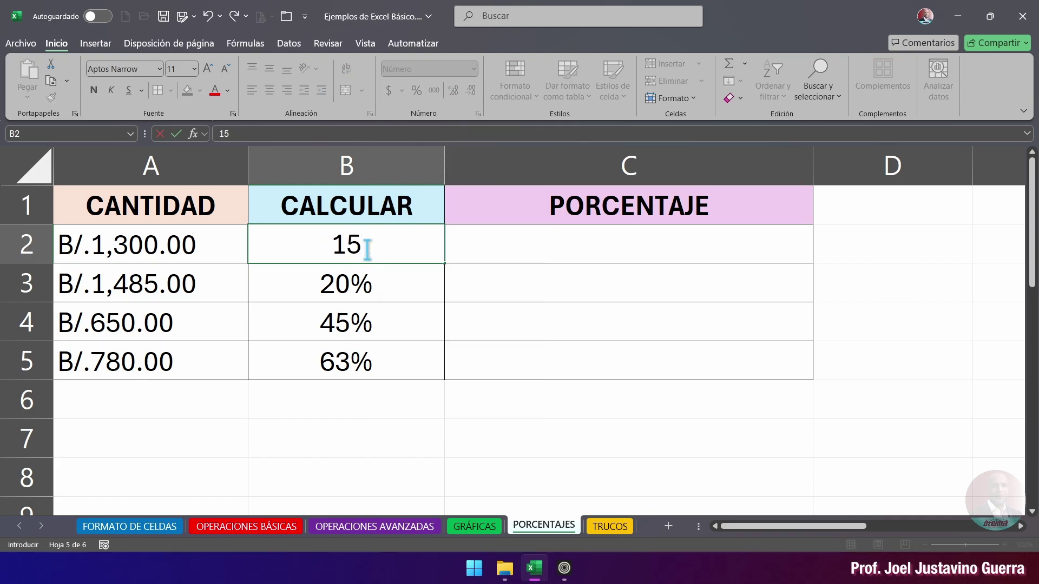
pyautogui.press('Return')
pyautogui.click(393, 249)
# Step: Multiply the amount by the plain number in B2 by entering =A2*B2 in C2
pyautogui.click(551, 238)
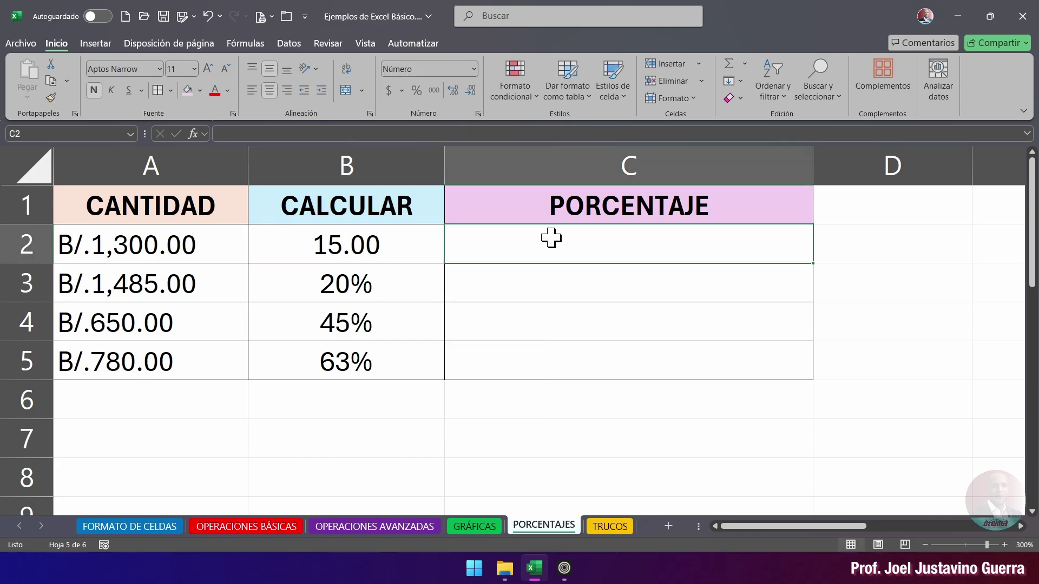
pyautogui.write('=')
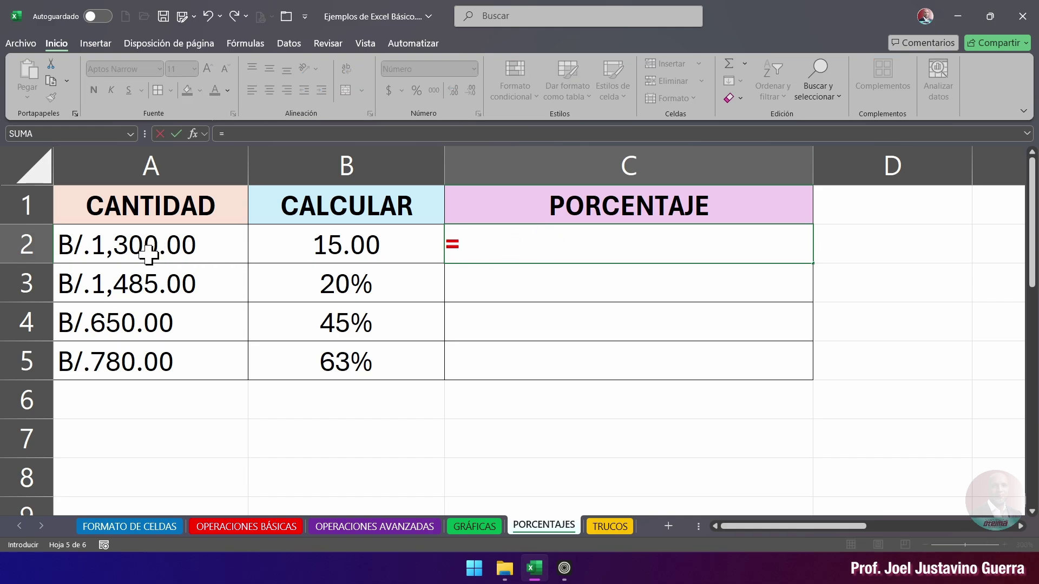
pyautogui.click(127, 250)
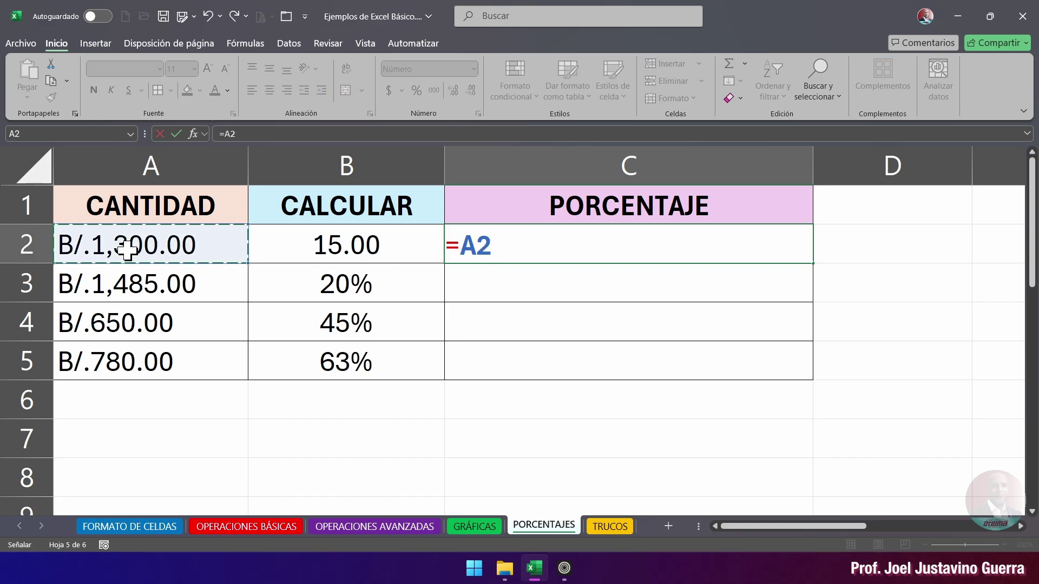
pyautogui.write('*')
pyautogui.click(346, 242)
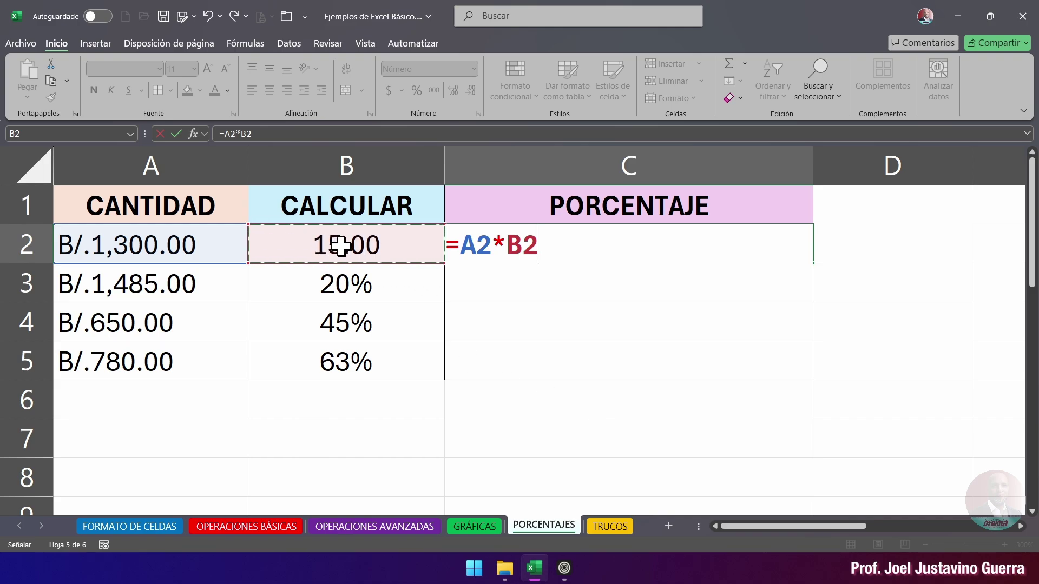
pyautogui.press('Return')
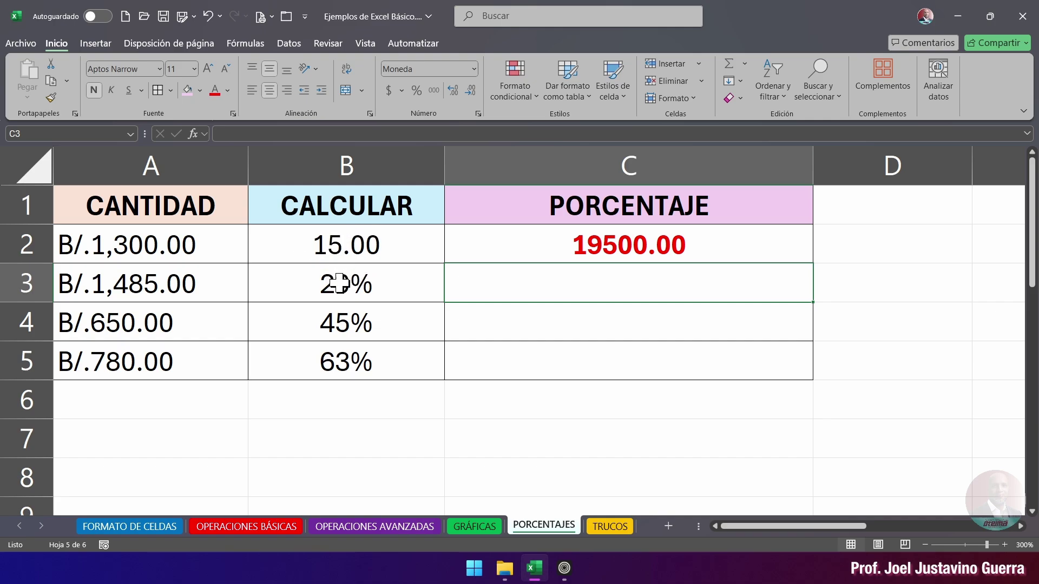
# Step: Undo the formula in C2 and the value and number format changes made to B2
pyautogui.hotkey('ctrl', 'z')
pyautogui.hotkey('ctrl', 'z')
pyautogui.hotkey('ctrl', 'z')
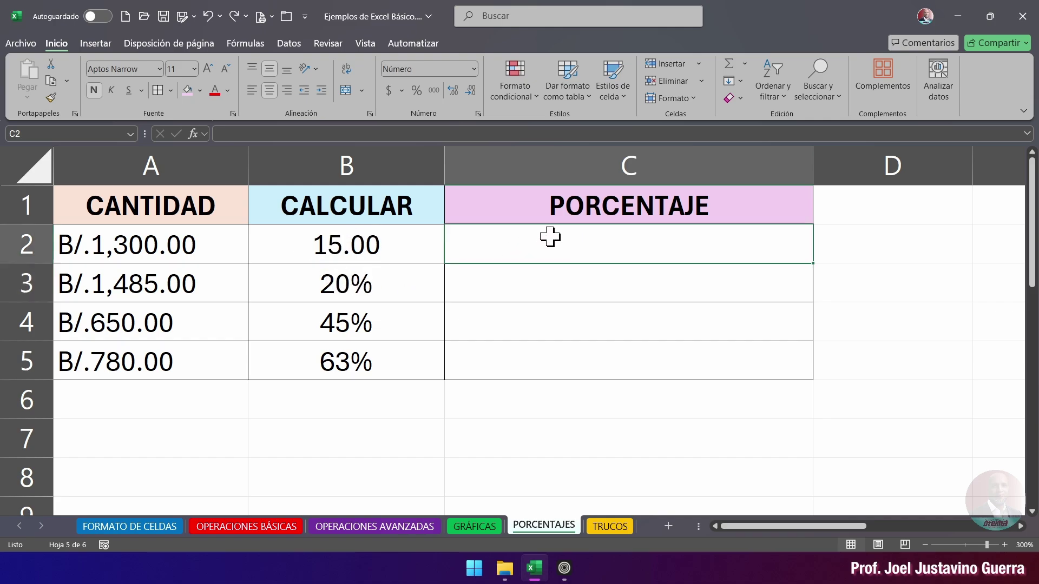
# Step: Check the number format applied to the percentages in B2 to B5
pyautogui.click(384, 287)
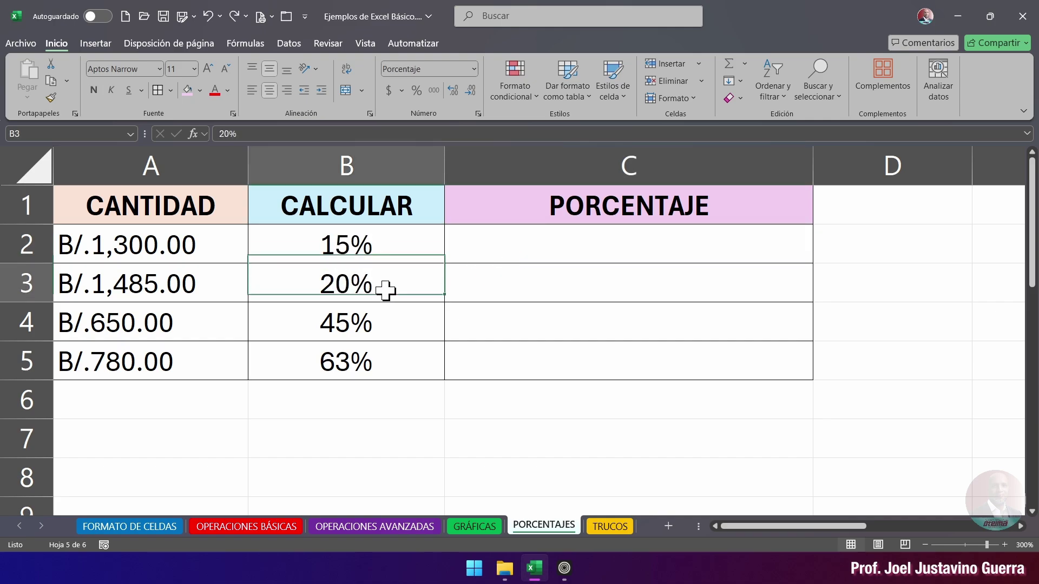
pyautogui.click(371, 245)
pyautogui.moveTo(368, 245); pyautogui.dragTo(371, 354)
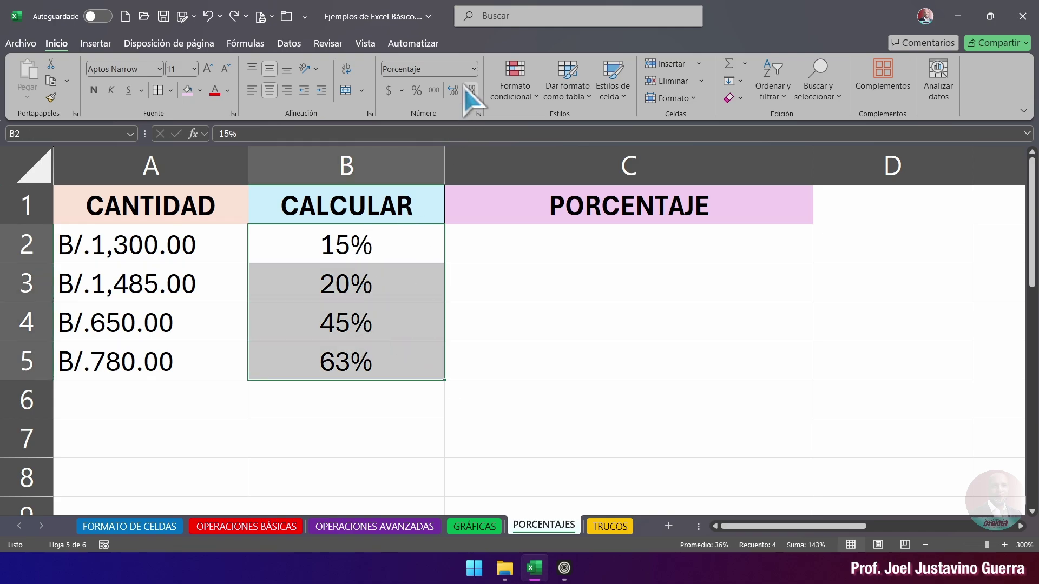
pyautogui.click(474, 69)
pyautogui.click(609, 236)
# Step: Copy the currency format of C3 onto cell C2
pyautogui.click(616, 249)
pyautogui.click(474, 68)
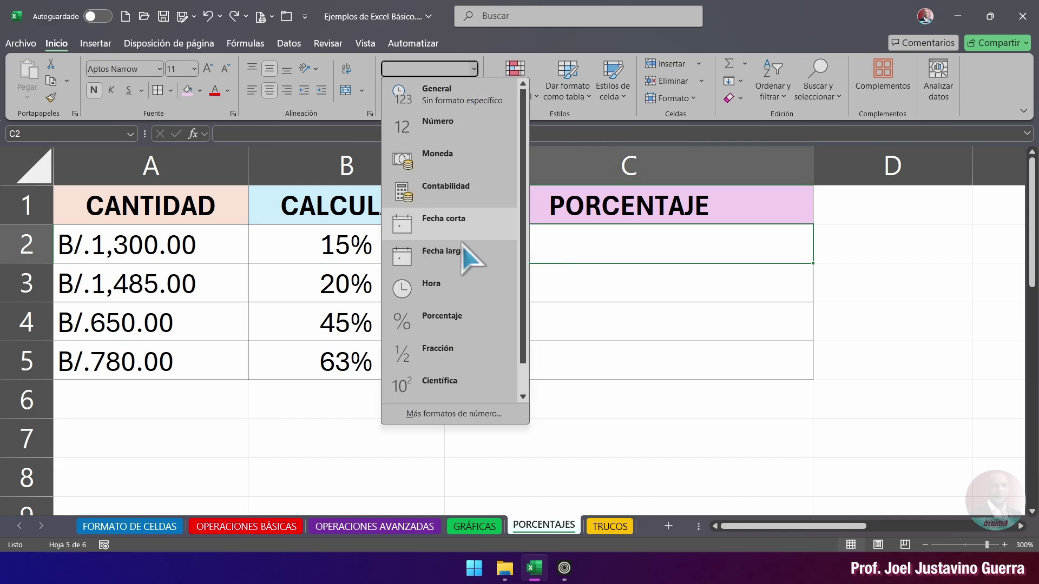
pyautogui.click(599, 288)
pyautogui.click(51, 98)
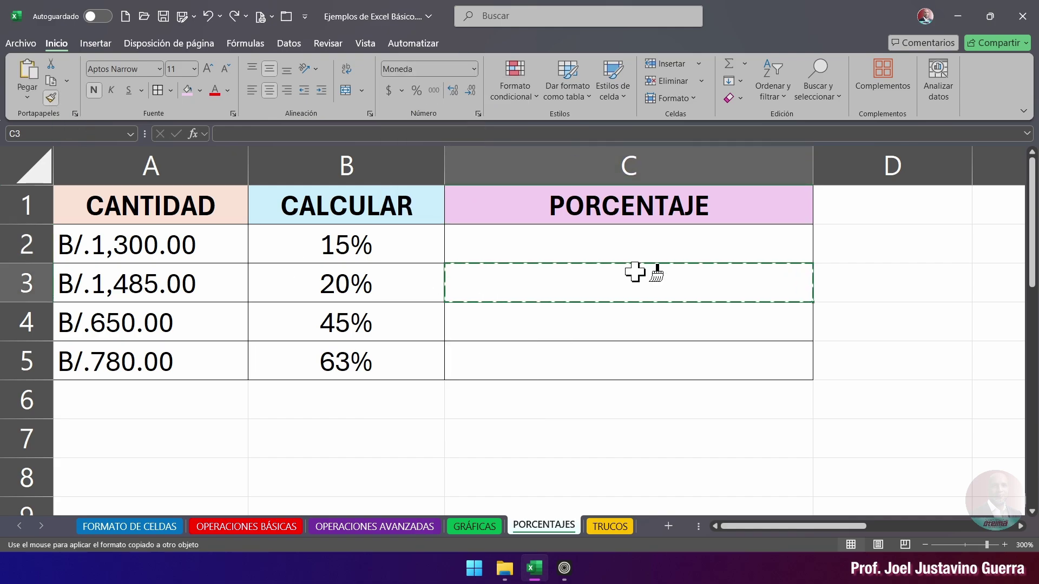
pyautogui.click(622, 246)
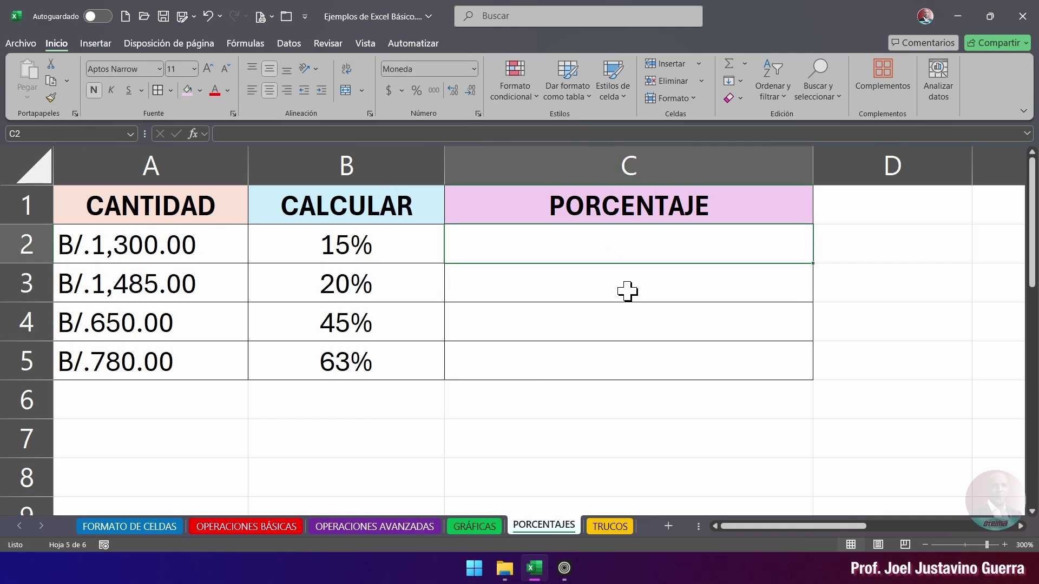
# Step: Calculate 15% of the amount in A2 by entering =A2*15% in cell C2
pyautogui.click(562, 285)
pyautogui.click(573, 246)
pyautogui.moveTo(621, 266); pyautogui.dragTo(591, 248)
pyautogui.click(591, 248)
pyautogui.write('=')
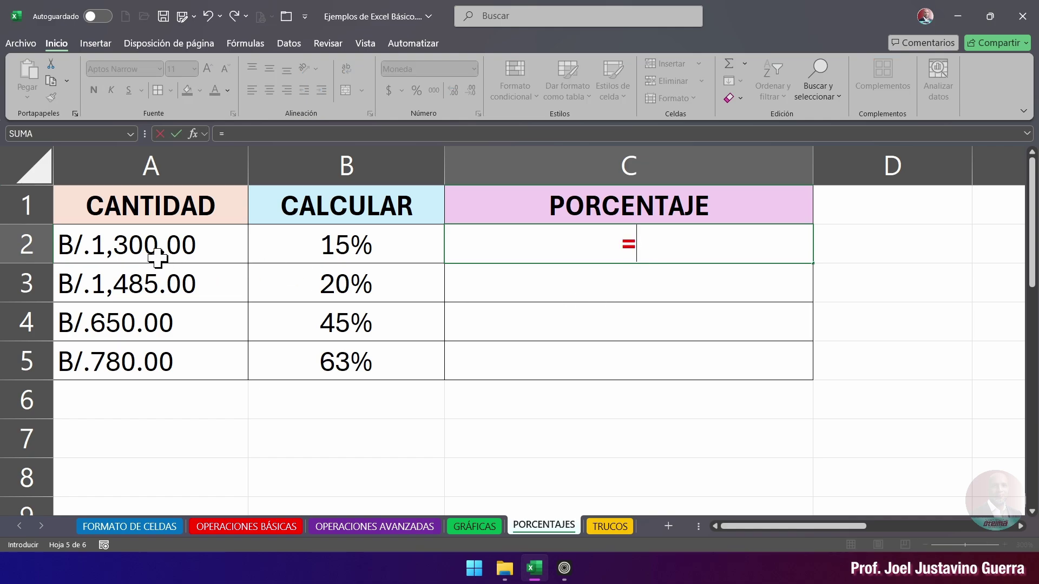
pyautogui.click(143, 247)
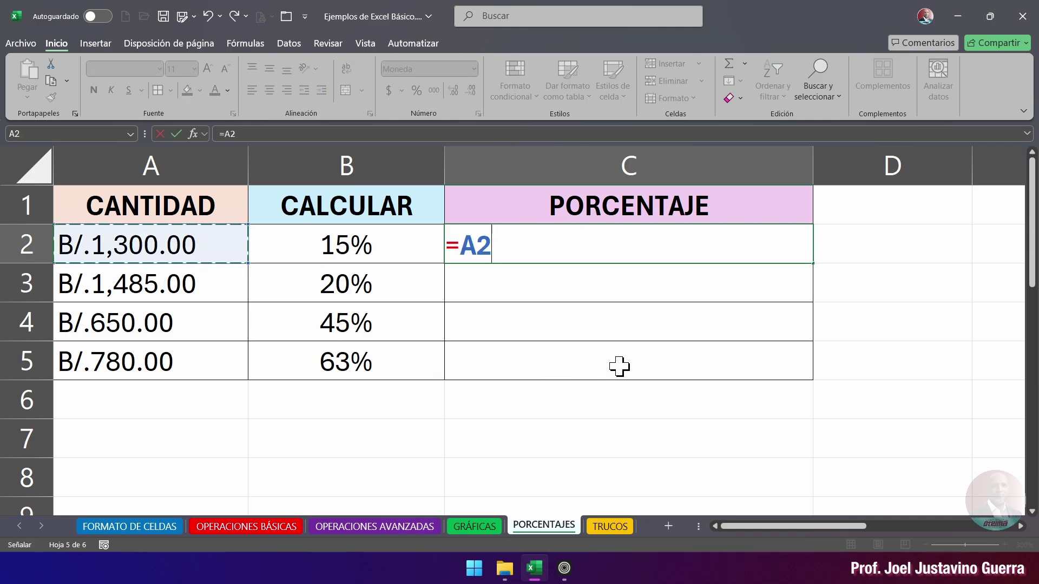
pyautogui.write('*15')
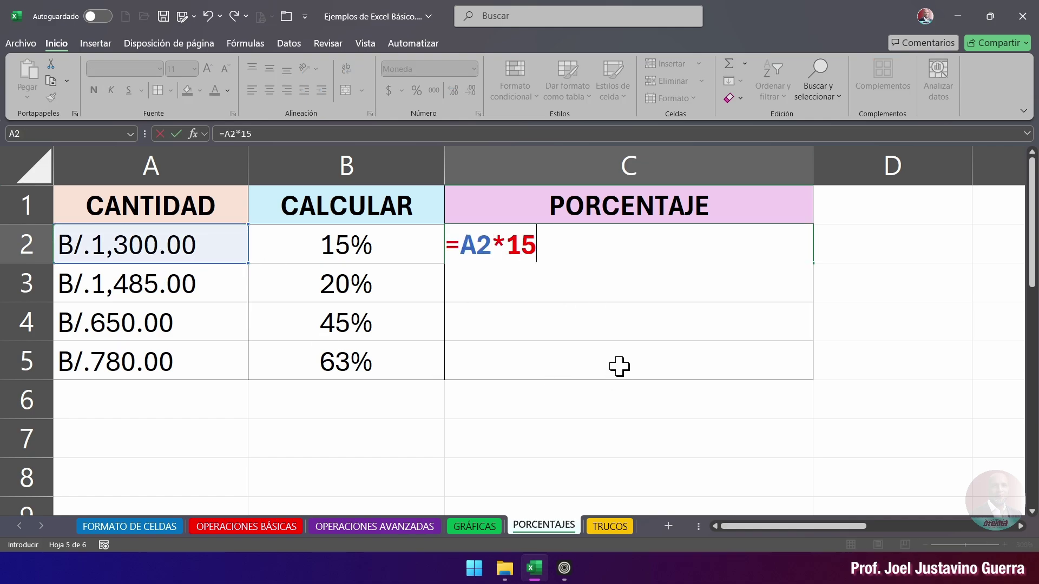
pyautogui.write('%')
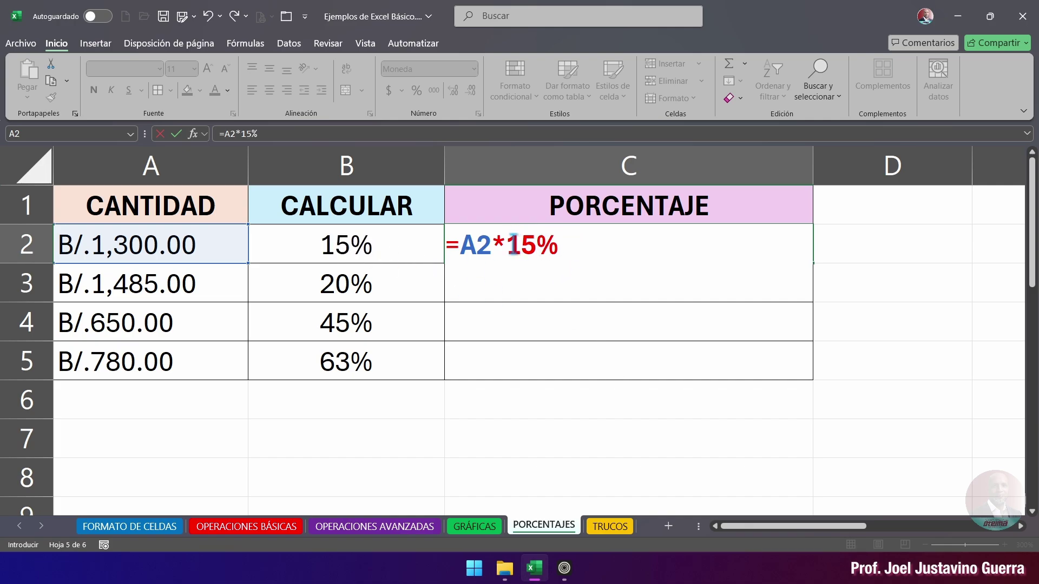
pyautogui.moveTo(513, 245); pyautogui.dragTo(560, 246)
pyautogui.click(588, 245)
pyautogui.press('Return')
pyautogui.click(587, 244)
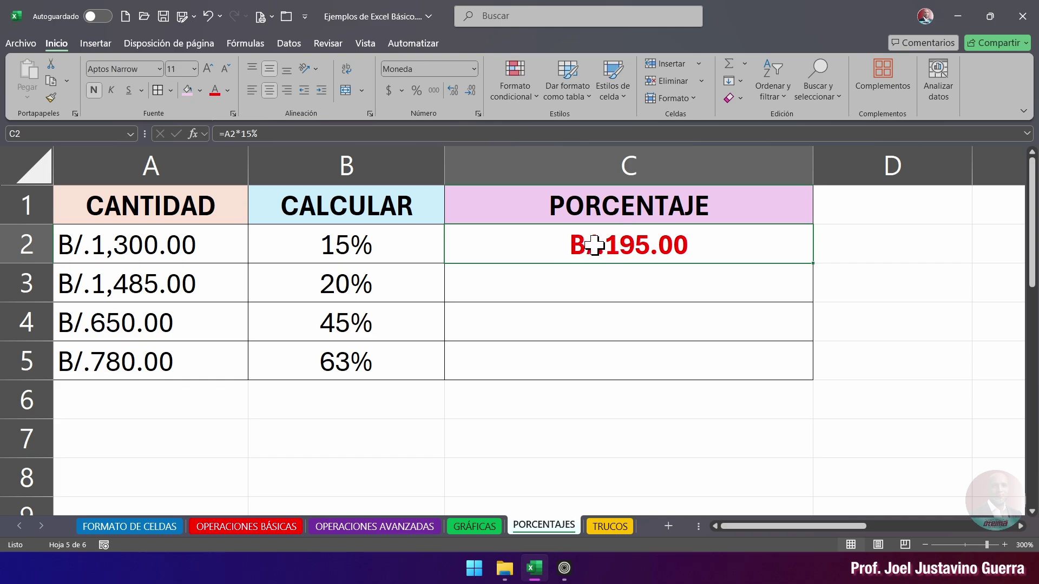
# Step: Replace the fixed 15% in C2's formula with a reference to B2, giving =A2*B2
pyautogui.click(244, 134)
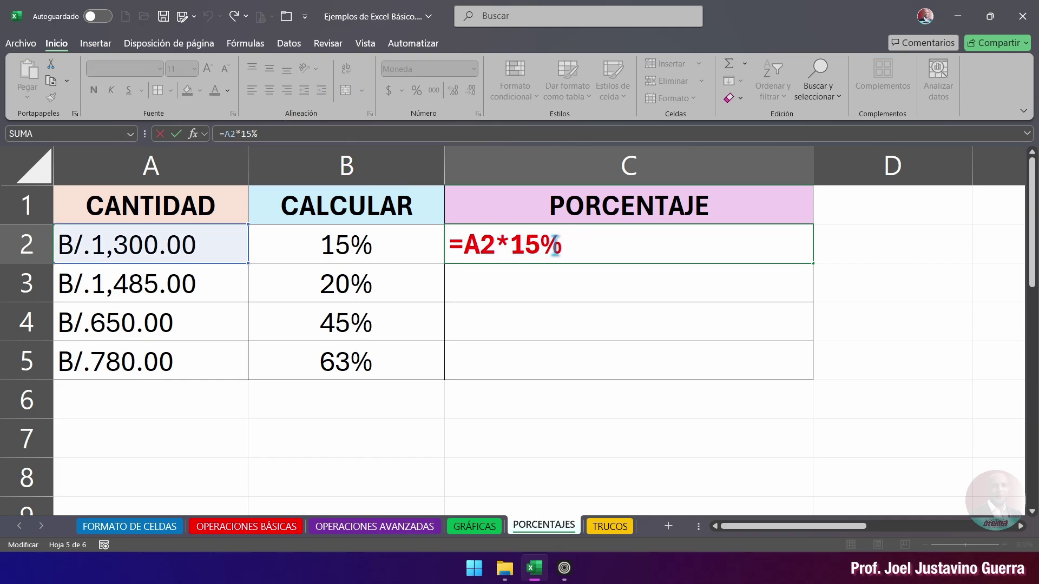
pyautogui.press('BackSpace')
pyautogui.press('BackSpace')
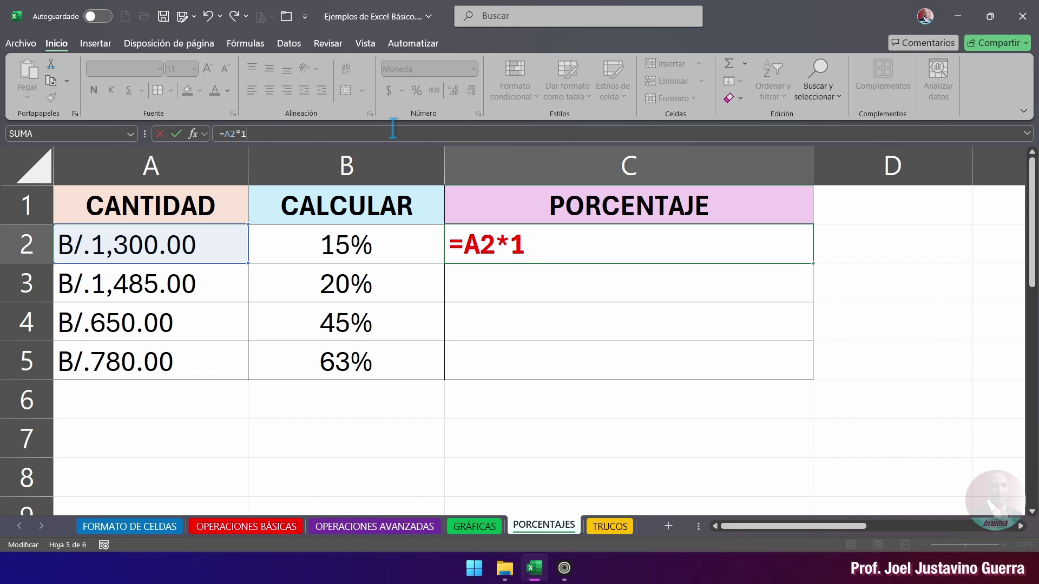
pyautogui.click(400, 230)
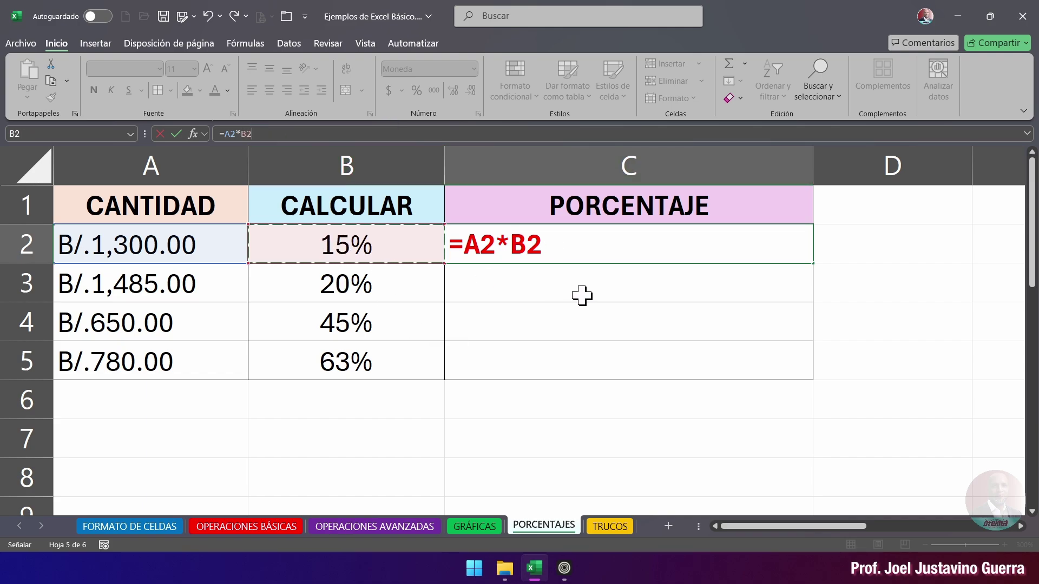
pyautogui.press('Return')
# Step: Set the percentage in B2 to 17% and inspect the formula and result in C2
pyautogui.click(351, 261)
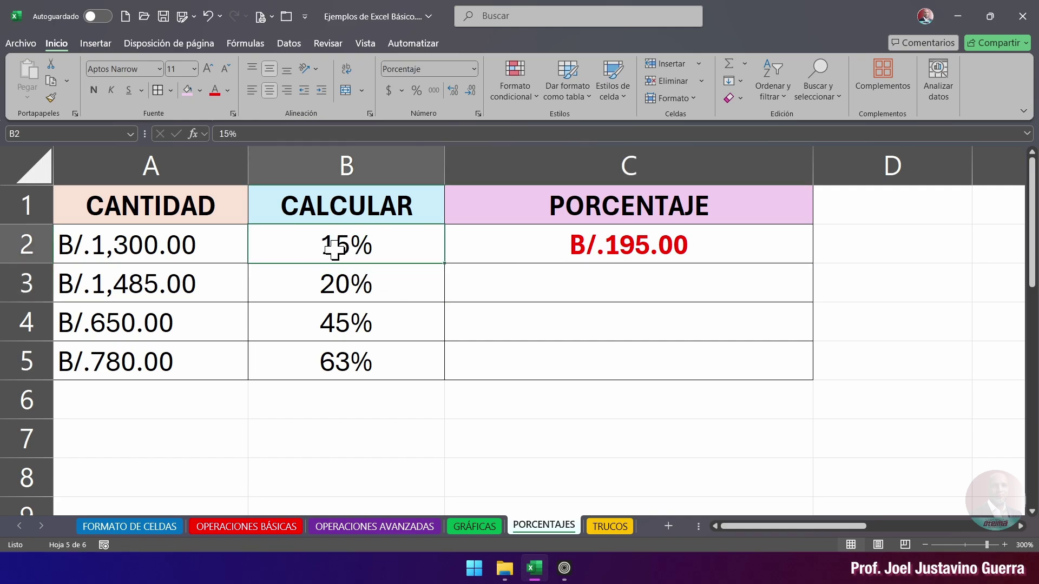
pyautogui.write('17')
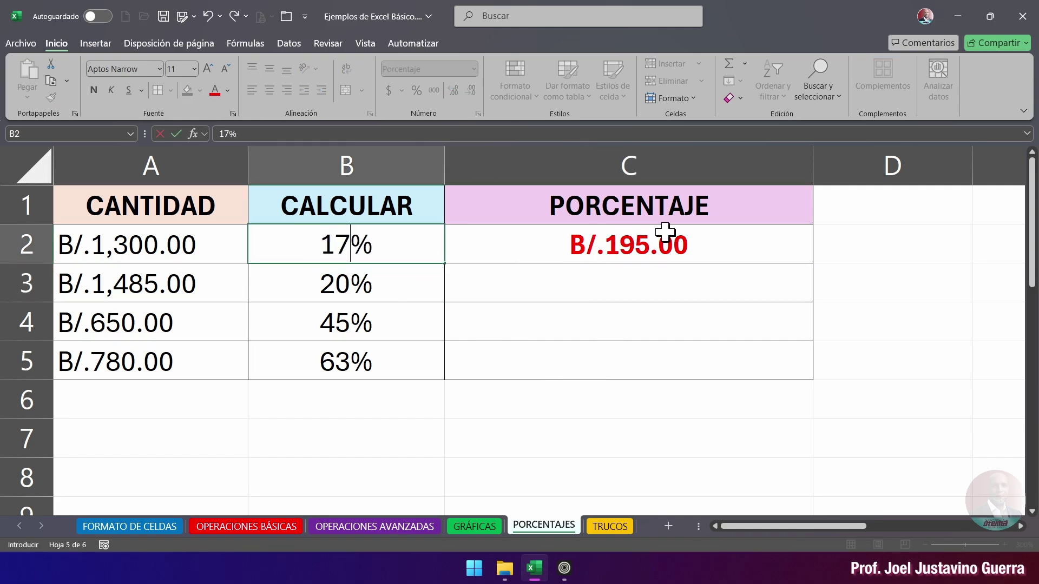
pyautogui.click(411, 281)
pyautogui.click(611, 249)
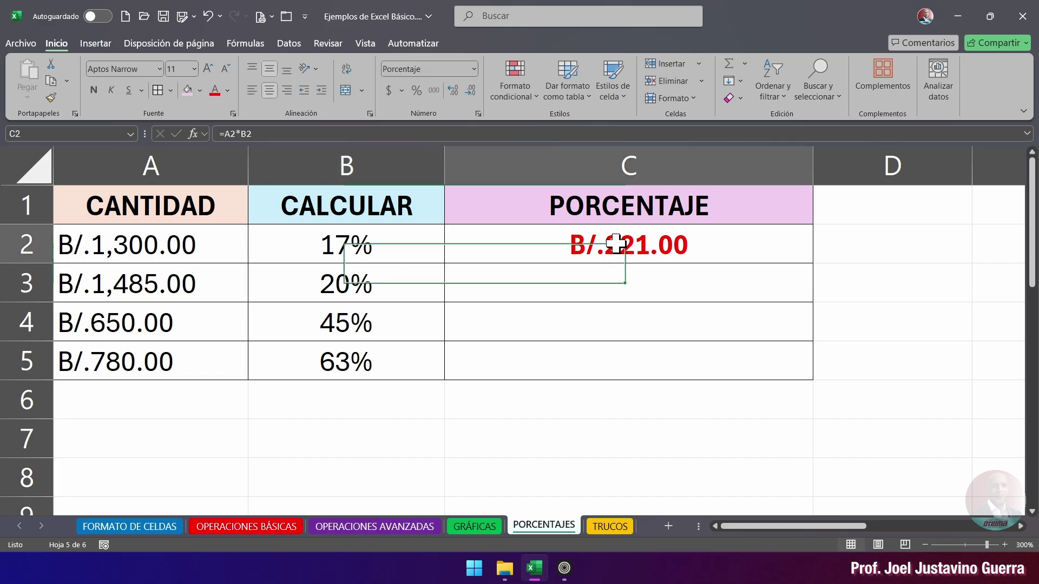
pyautogui.click(281, 136)
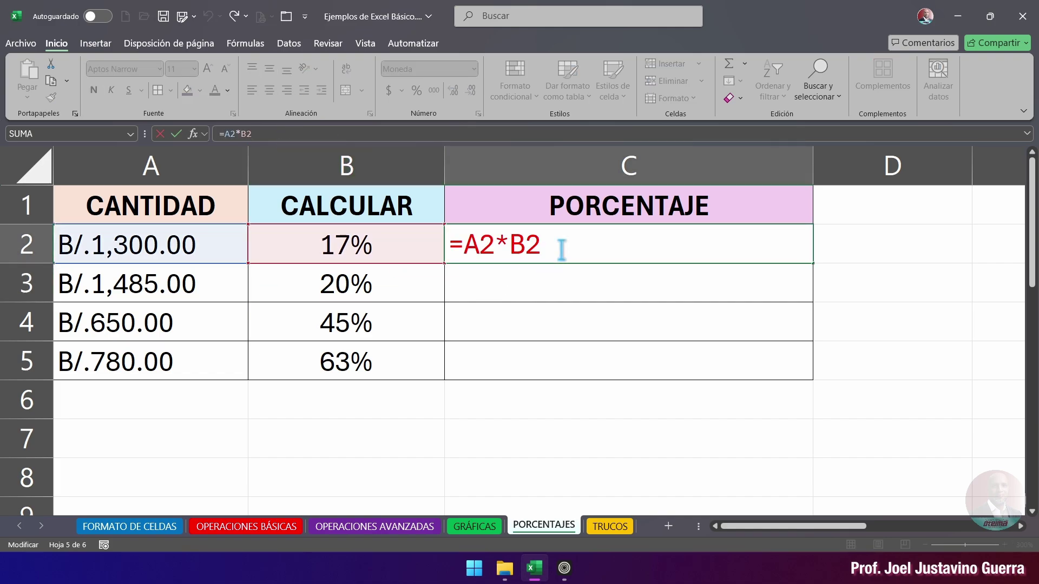
pyautogui.doubleClick(527, 246)
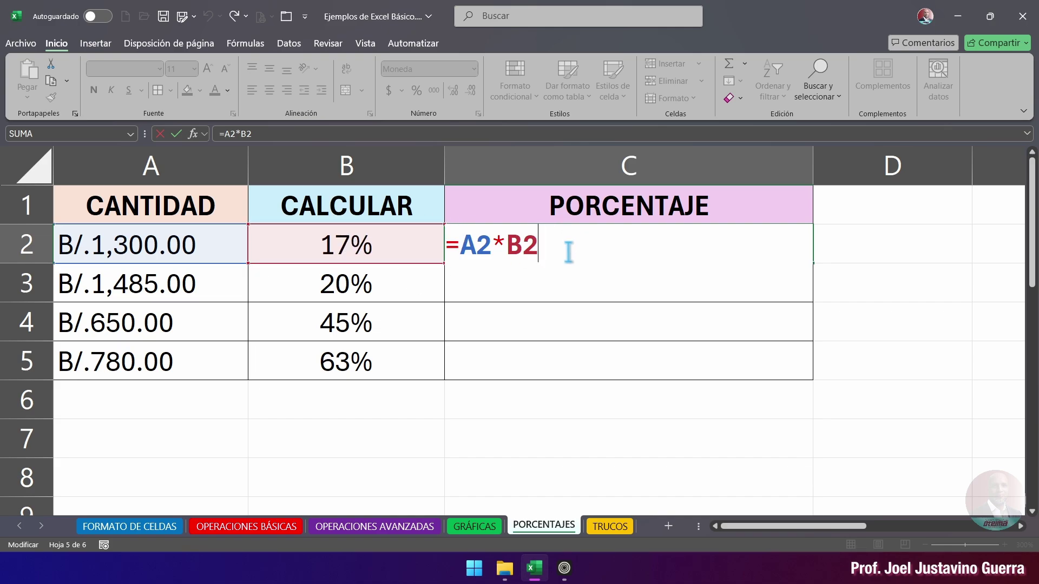
pyautogui.hotkey('ctrl', 'Return')
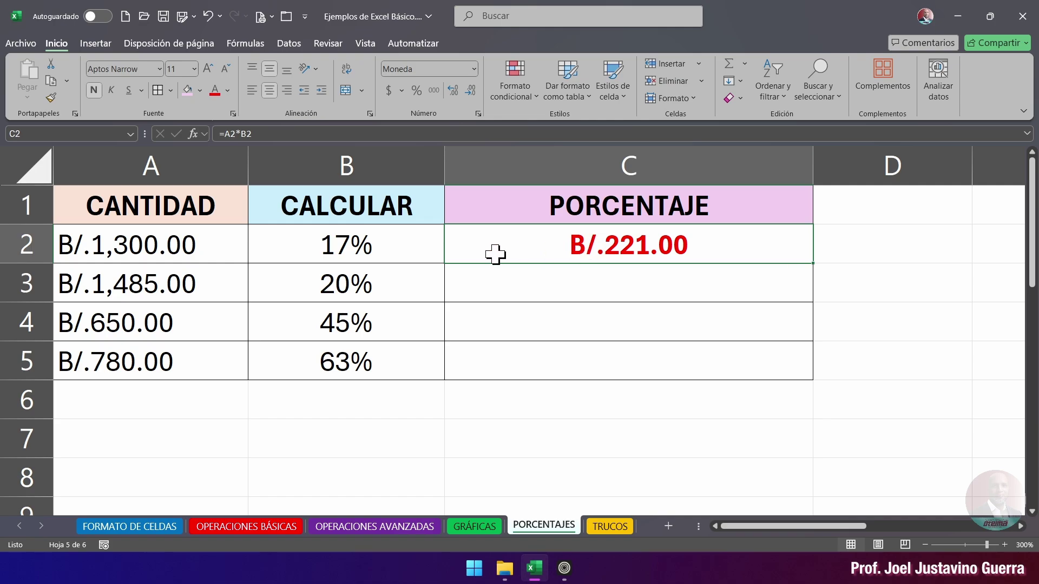
# Step: Replace the B2 reference in C2's formula with the fixed value 17%, giving =A2*17%
pyautogui.click(310, 134)
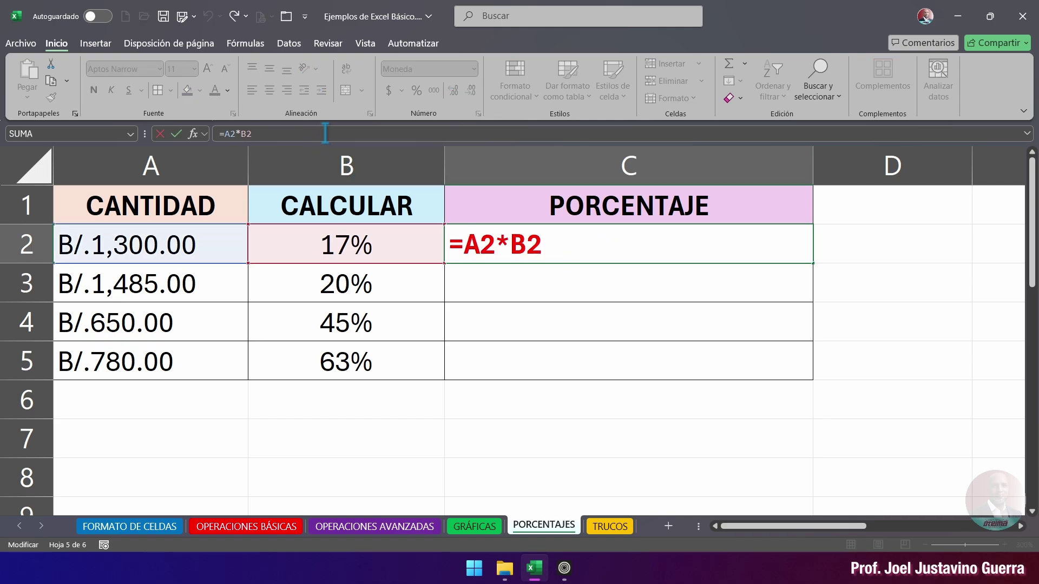
pyautogui.doubleClick(525, 240)
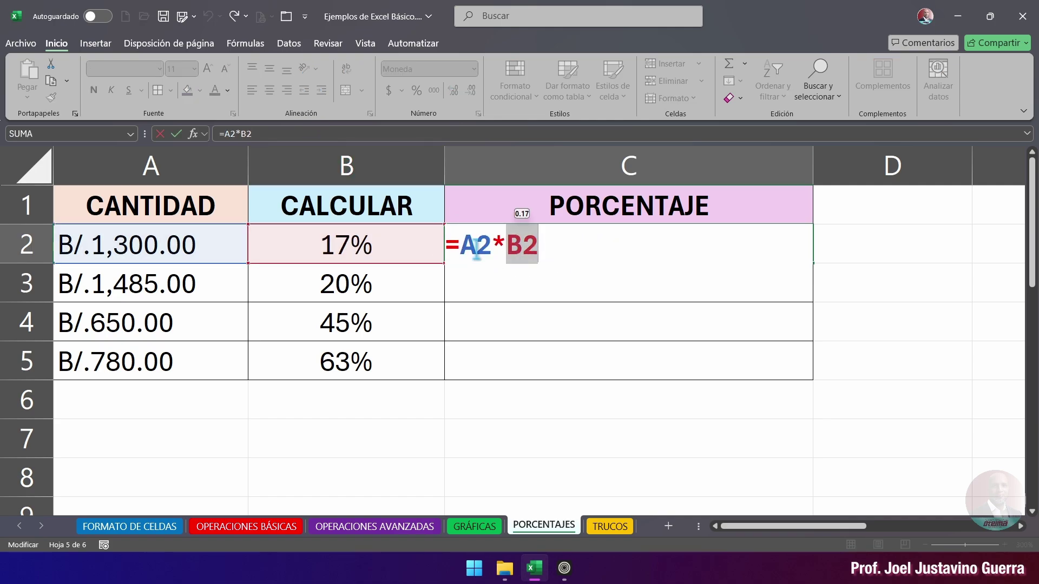
pyautogui.write('17')
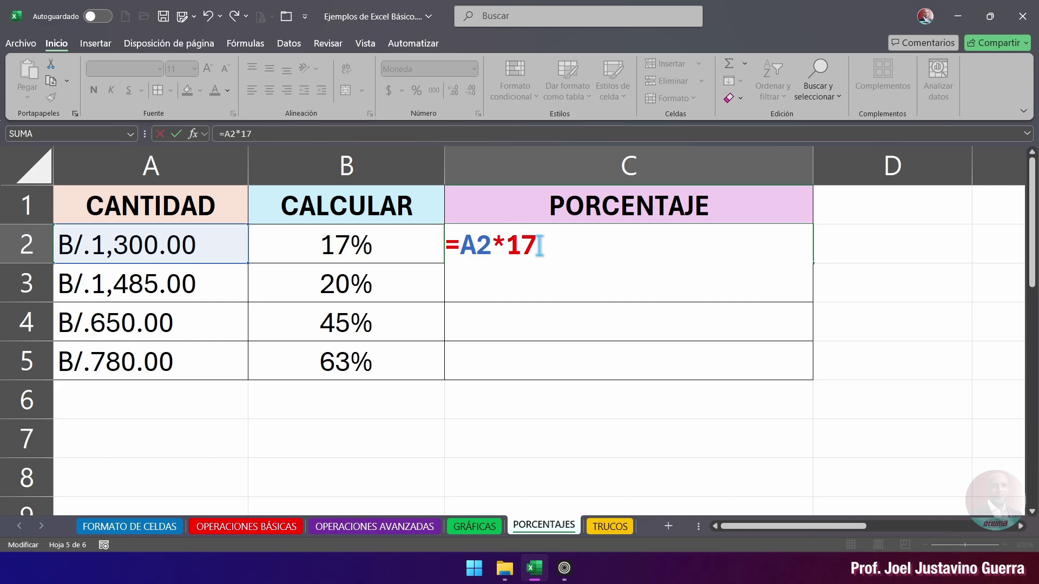
pyautogui.write('%')
pyautogui.press('Return')
pyautogui.click(593, 248)
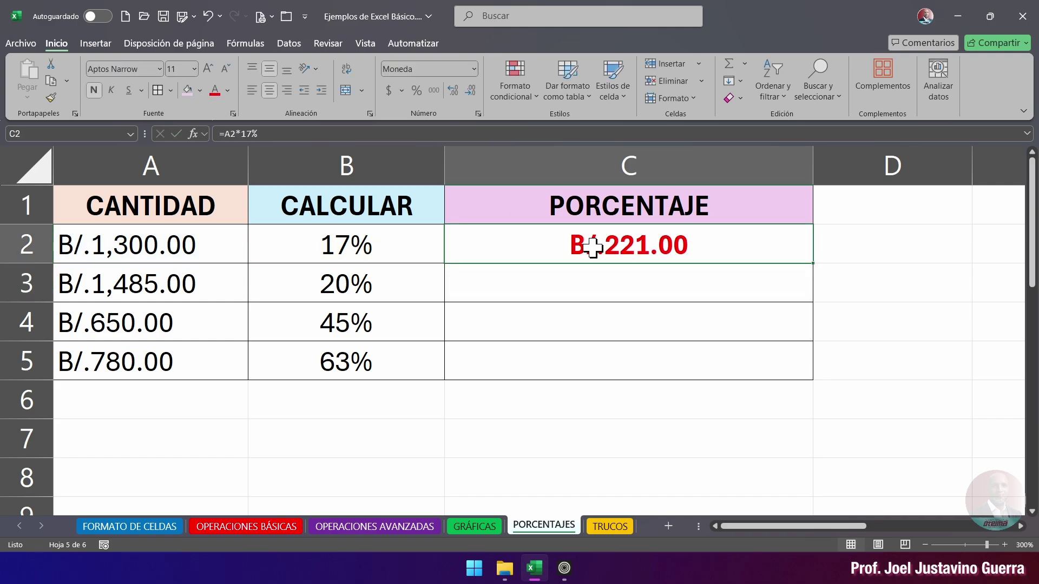
# Step: Swap the fixed 17% in C2's formula for the cell reference B2, giving =A2*B2
pyautogui.click(247, 134)
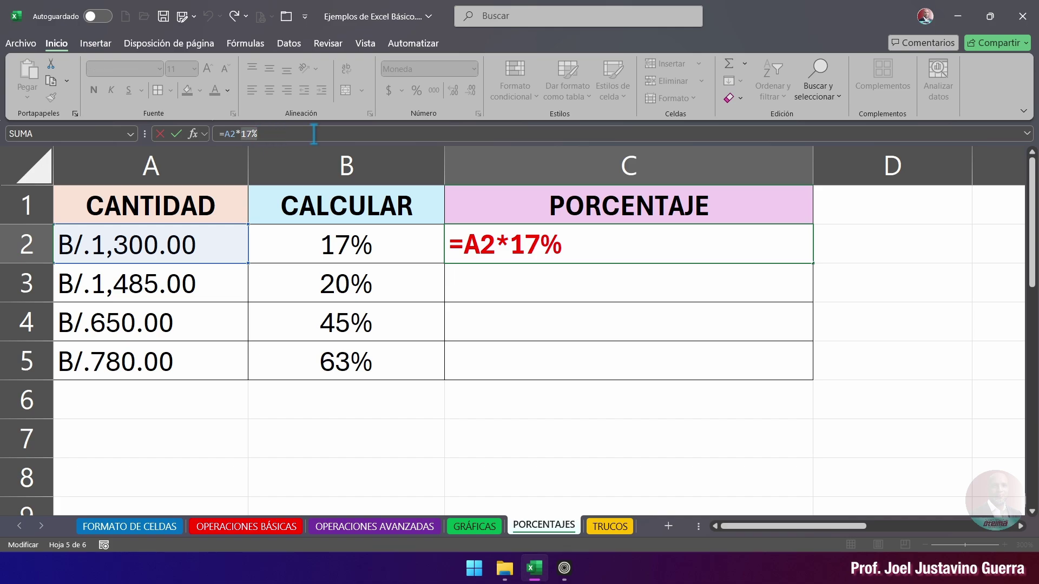
pyautogui.press('BackSpace')
pyautogui.press('BackSpace')
pyautogui.press('BackSpace')
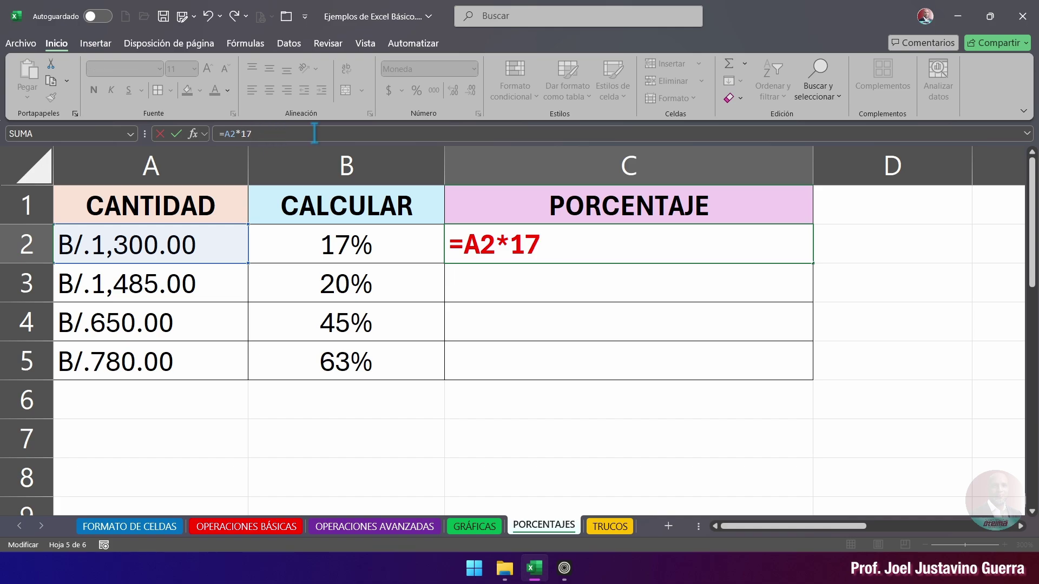
pyautogui.click(354, 238)
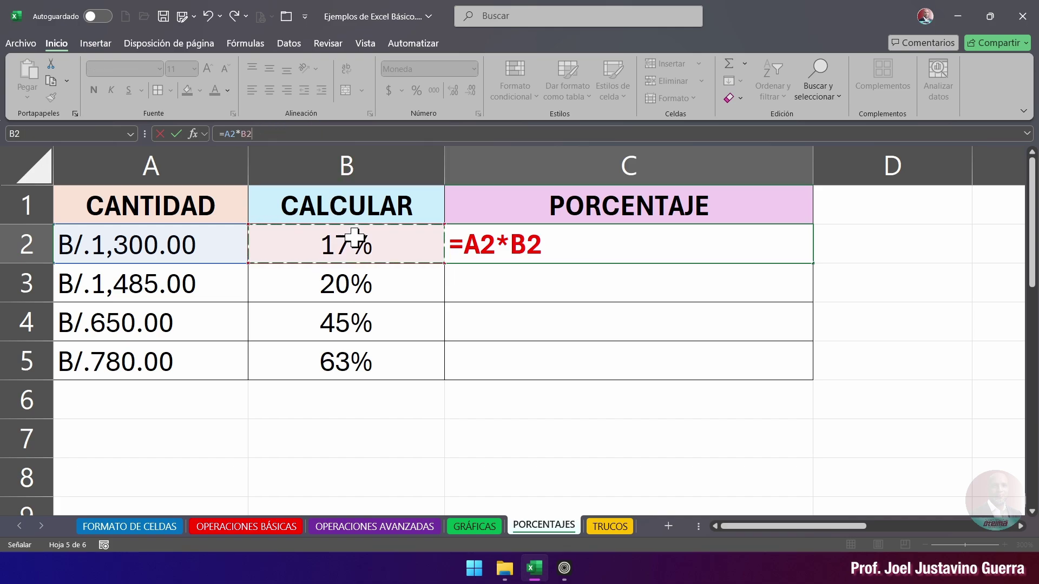
pyautogui.press('Return')
# Step: Set the percentage in B2 to 15% and check the result in C2
pyautogui.click(354, 238)
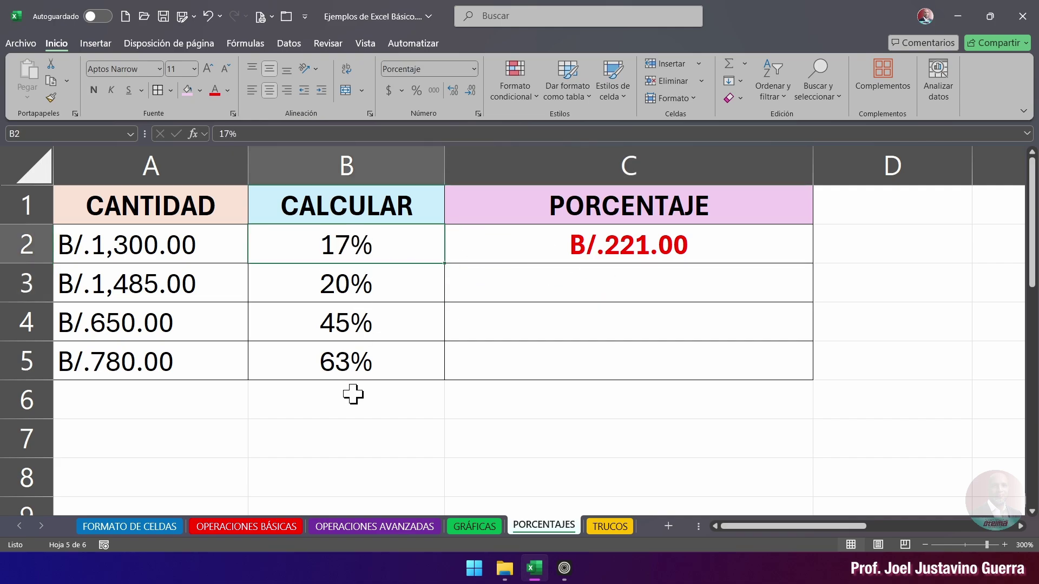
pyautogui.write('15')
pyautogui.press('Return')
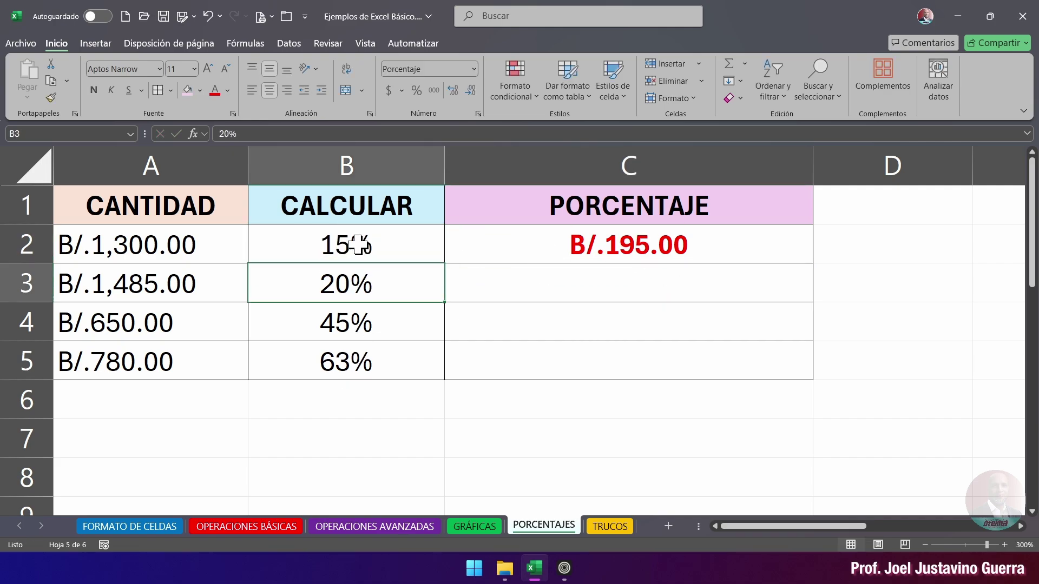
pyautogui.click(568, 289)
pyautogui.click(580, 246)
# Step: Calculate the percentage of the second amount by entering =A3*B3 in C3
pyautogui.click(599, 282)
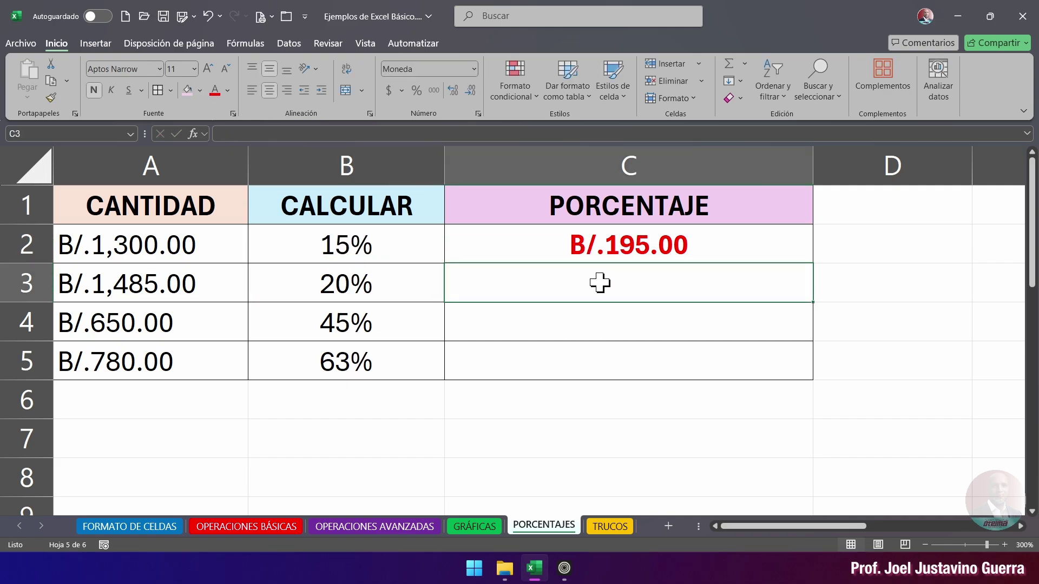
pyautogui.write('=')
pyautogui.click(181, 293)
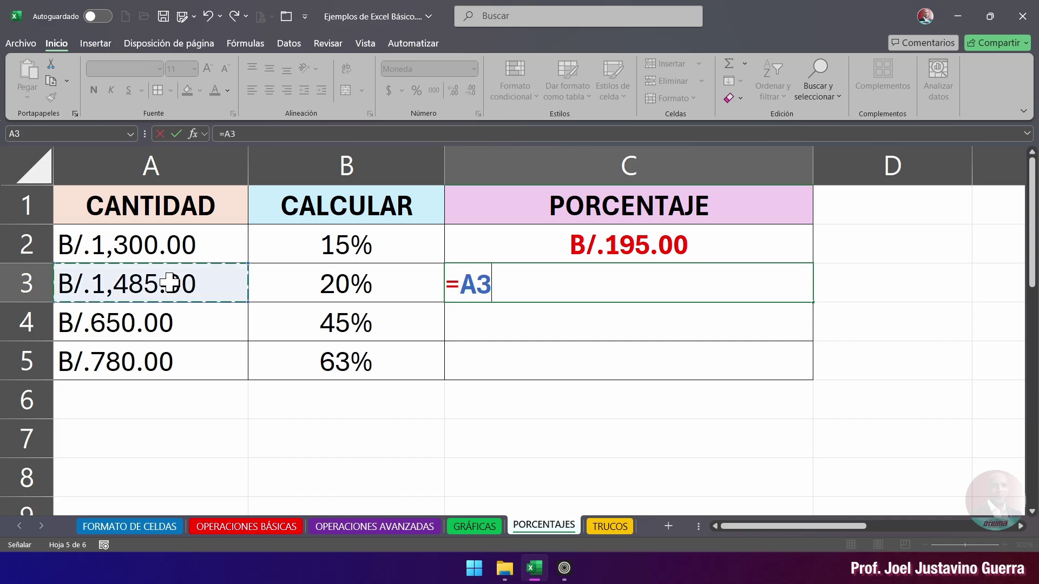
pyautogui.write('*')
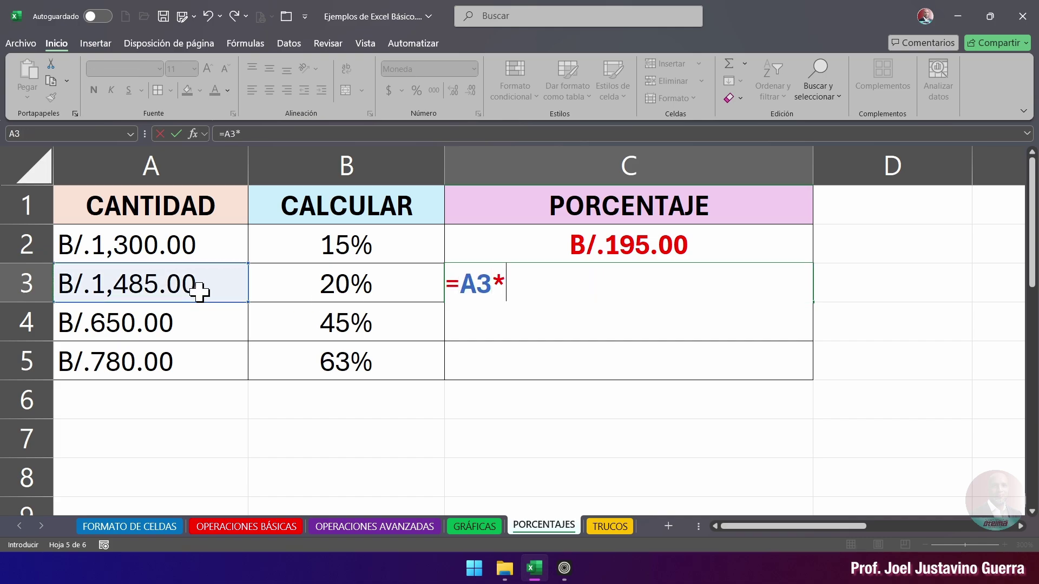
pyautogui.click(333, 297)
pyautogui.press('Return')
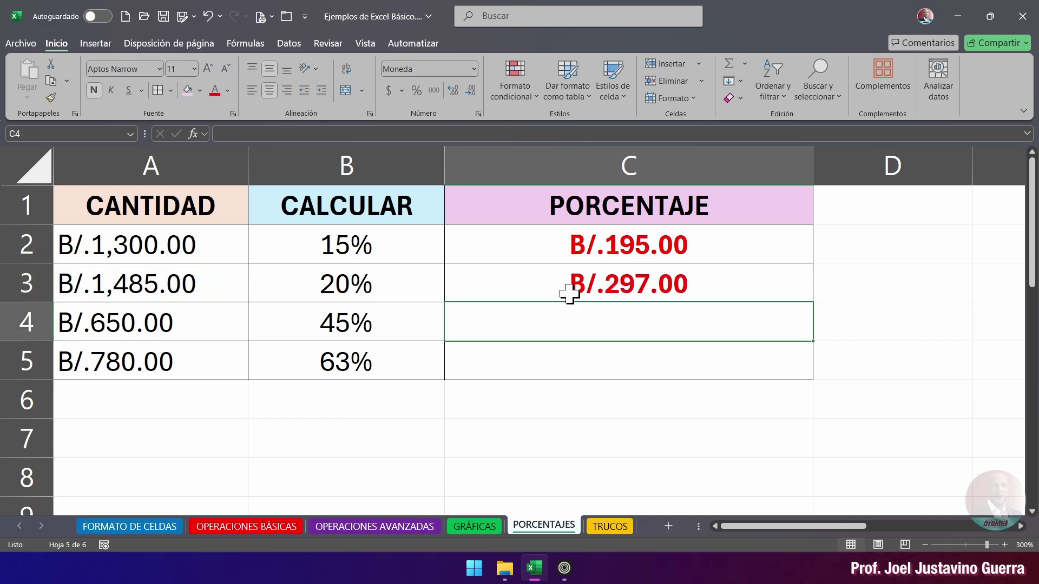
pyautogui.click(610, 288)
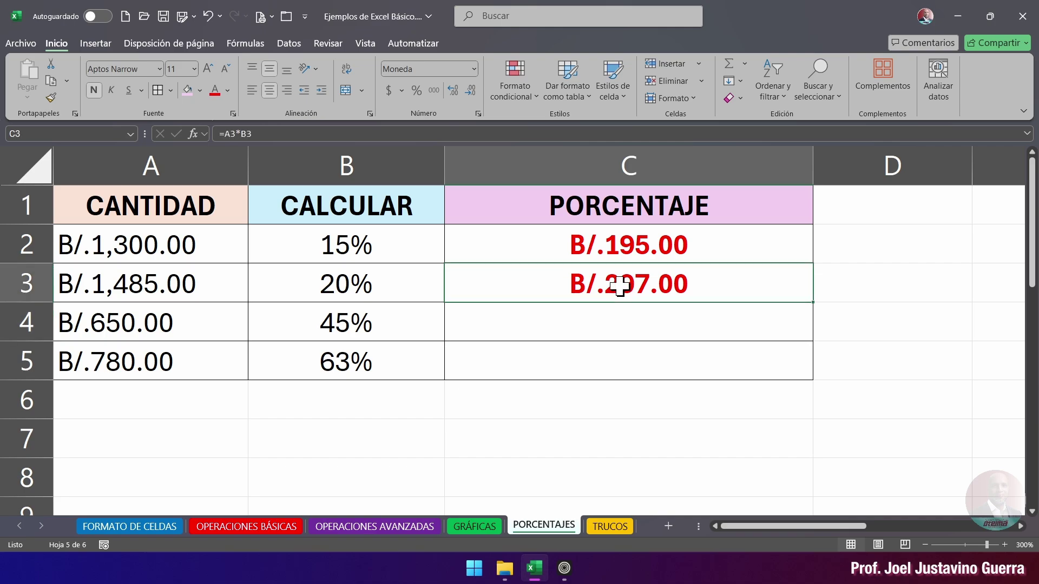
# Step: Calculate the percentage of the third amount by entering =A4*B4 in C4
pyautogui.click(609, 331)
pyautogui.write('=')
pyautogui.click(163, 325)
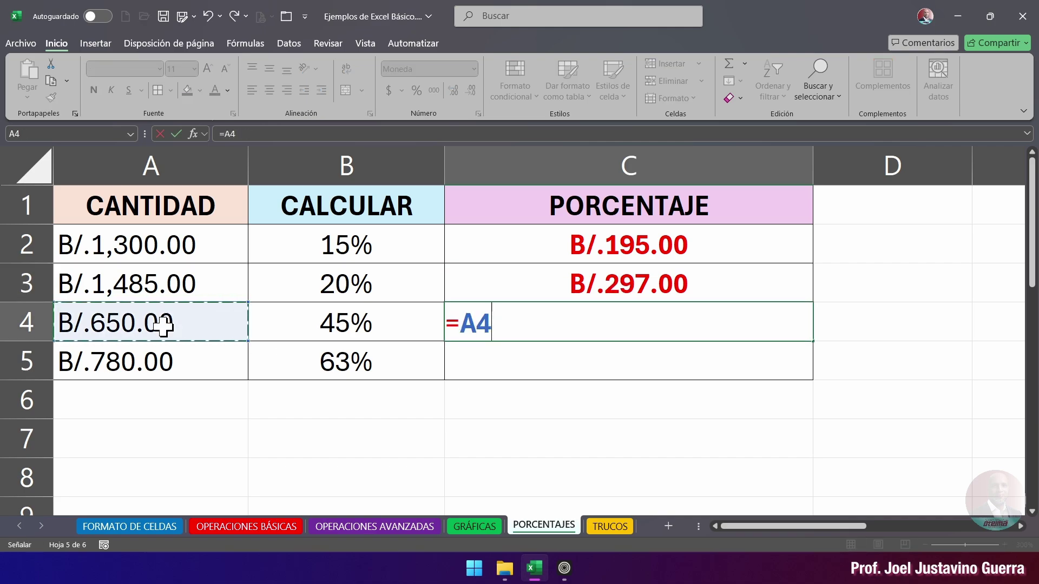
pyautogui.write('*')
pyautogui.click(340, 325)
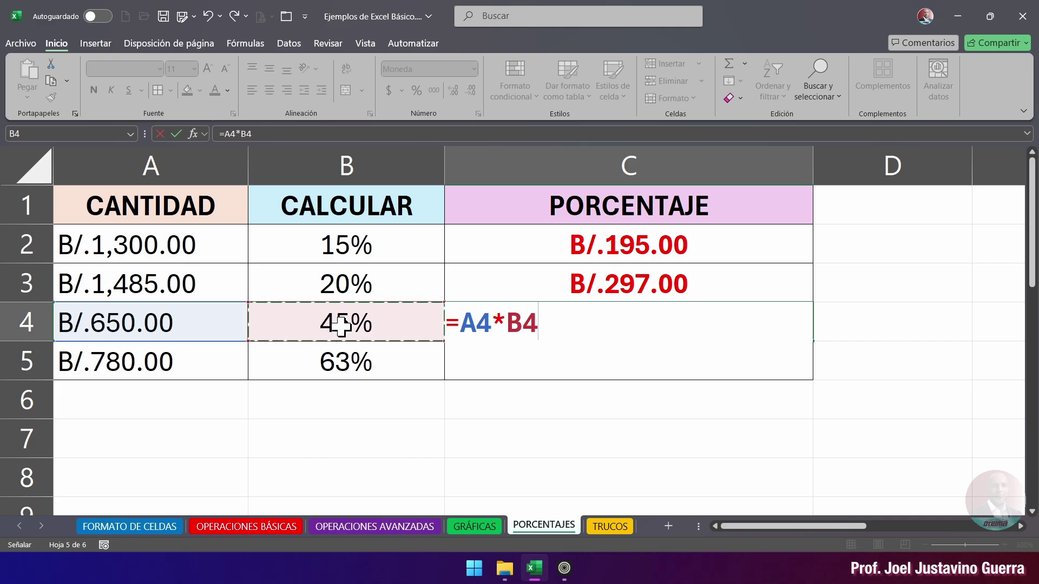
pyautogui.press('Return')
# Step: Calculate the percentage of the fourth amount by entering =A5*B5 in C5
pyautogui.write('=')
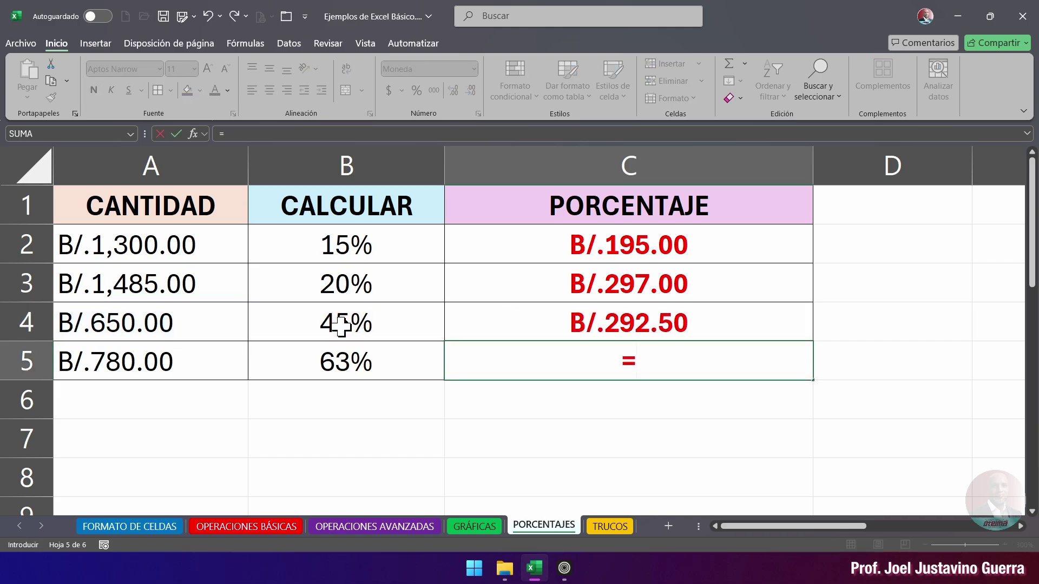
pyautogui.click(154, 364)
pyautogui.write('*')
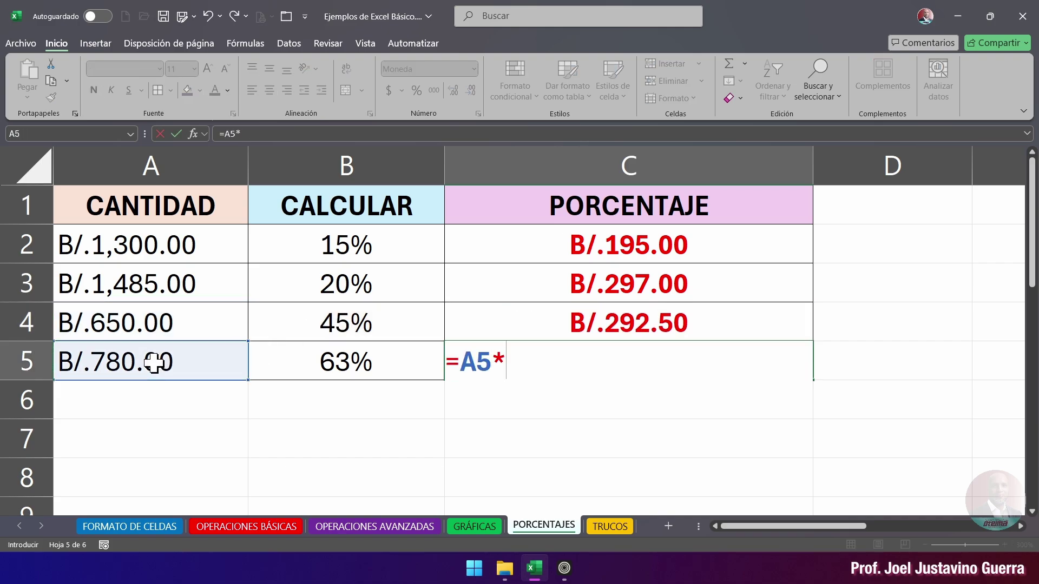
pyautogui.click(319, 365)
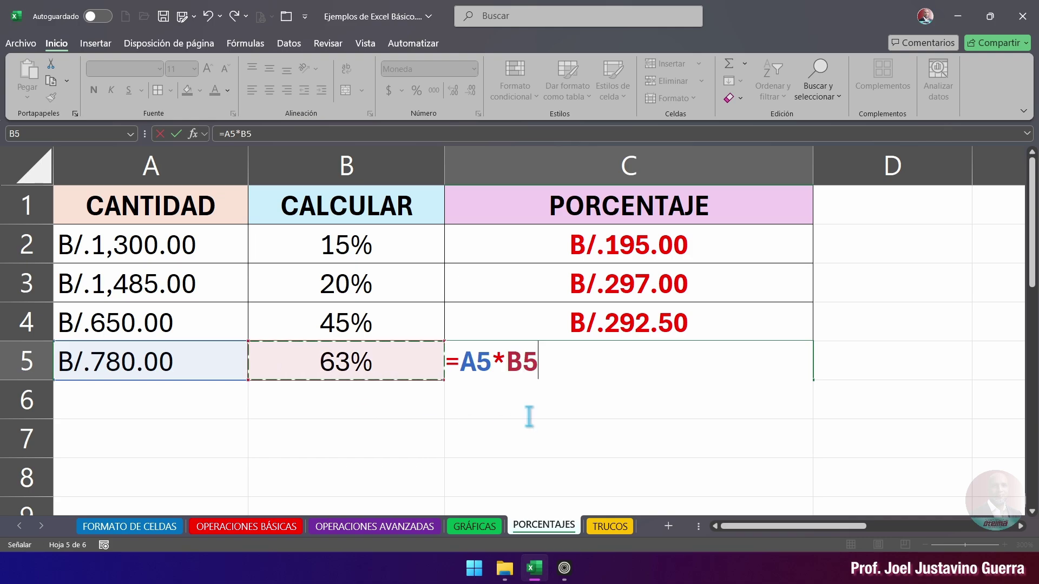
pyautogui.press('Return')
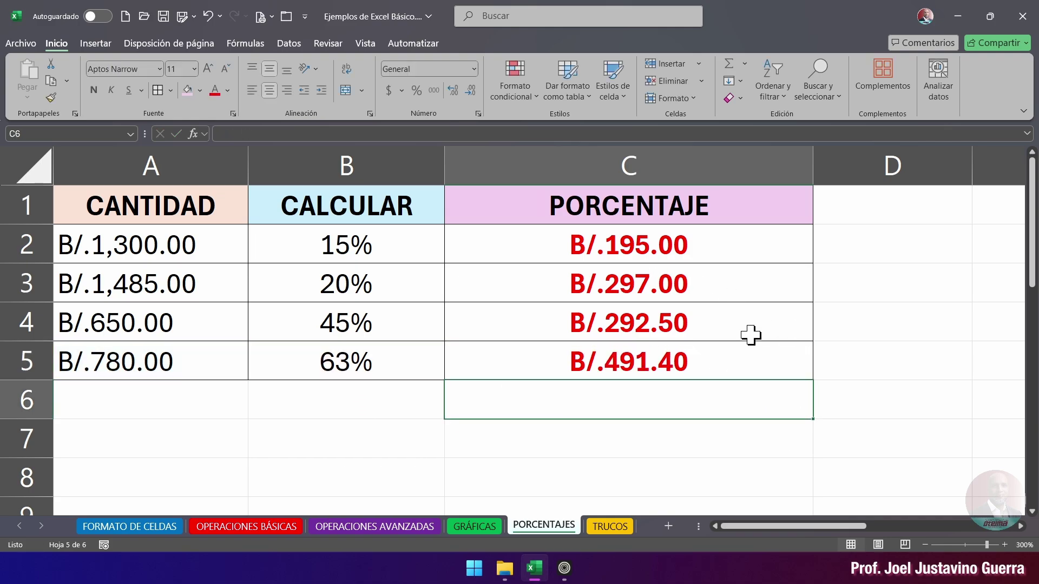
pyautogui.click(908, 277)
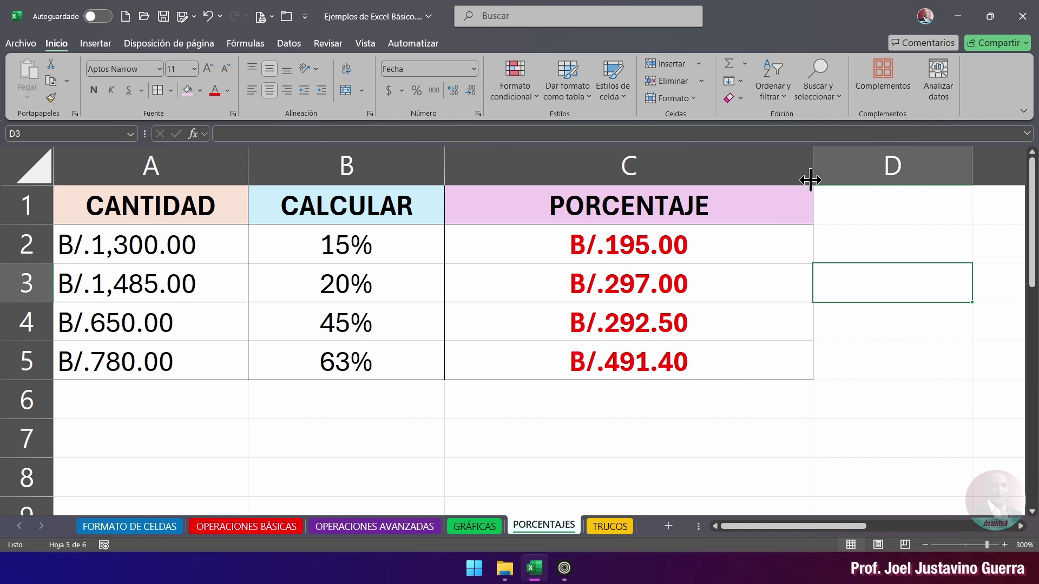
# Step: Narrow the PORCENTAJE column C so it fits its contents more closely
pyautogui.moveTo(812, 181); pyautogui.dragTo(720, 181)
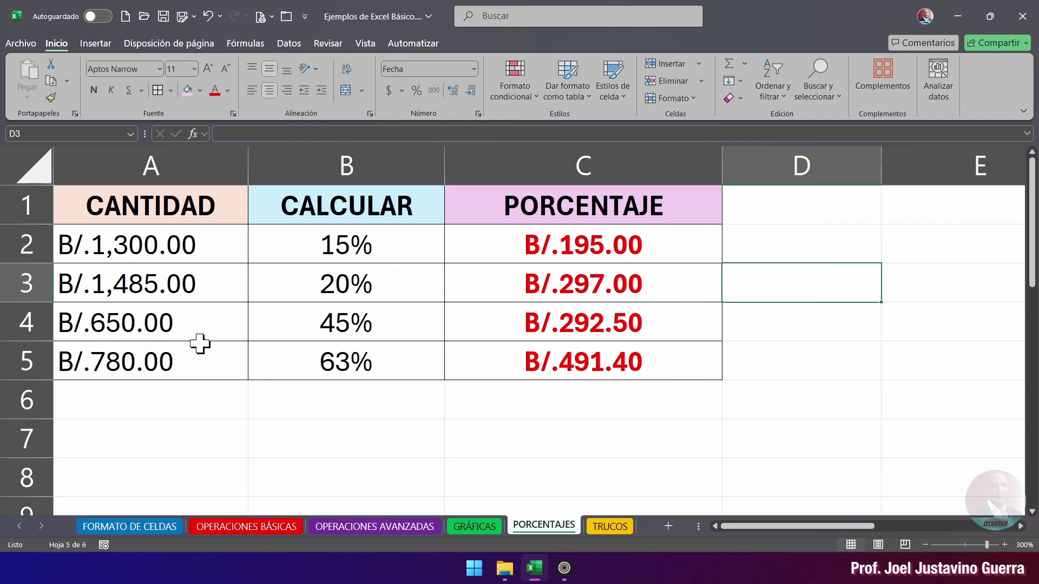
pyautogui.click(809, 387)
pyautogui.click(911, 375)
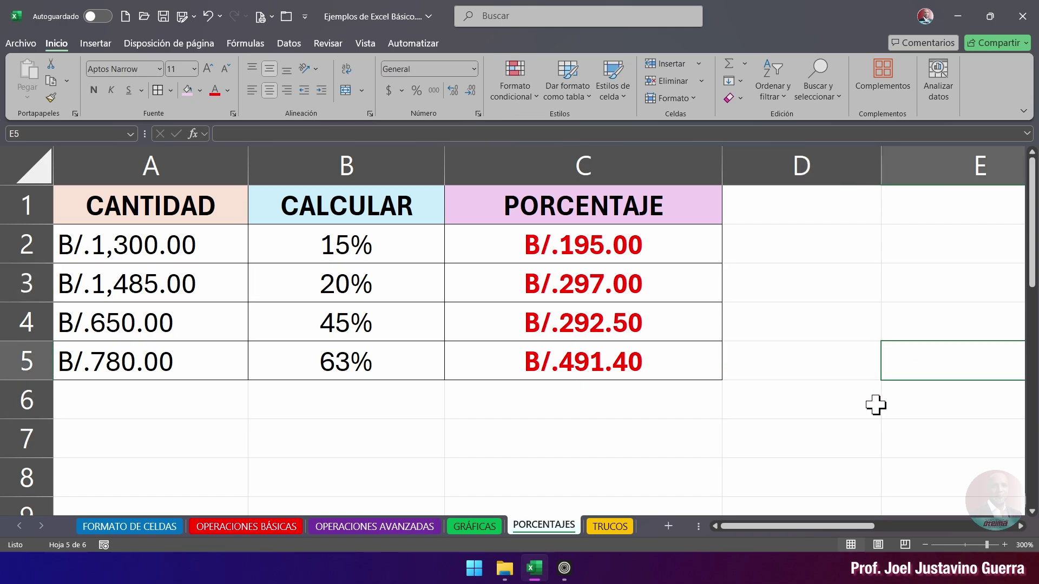
pyautogui.click(670, 448)
pyautogui.click(757, 428)
pyautogui.click(643, 435)
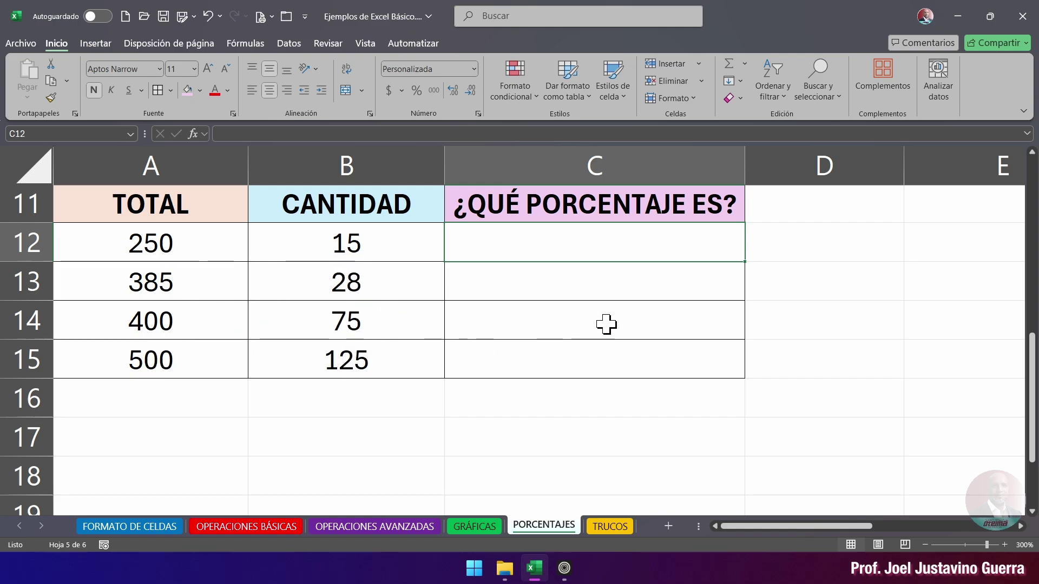
# Step: Calculate what percentage the first quantity is of its total by entering =(B12*100)/A12 in C12
pyautogui.click(595, 286)
pyautogui.click(579, 249)
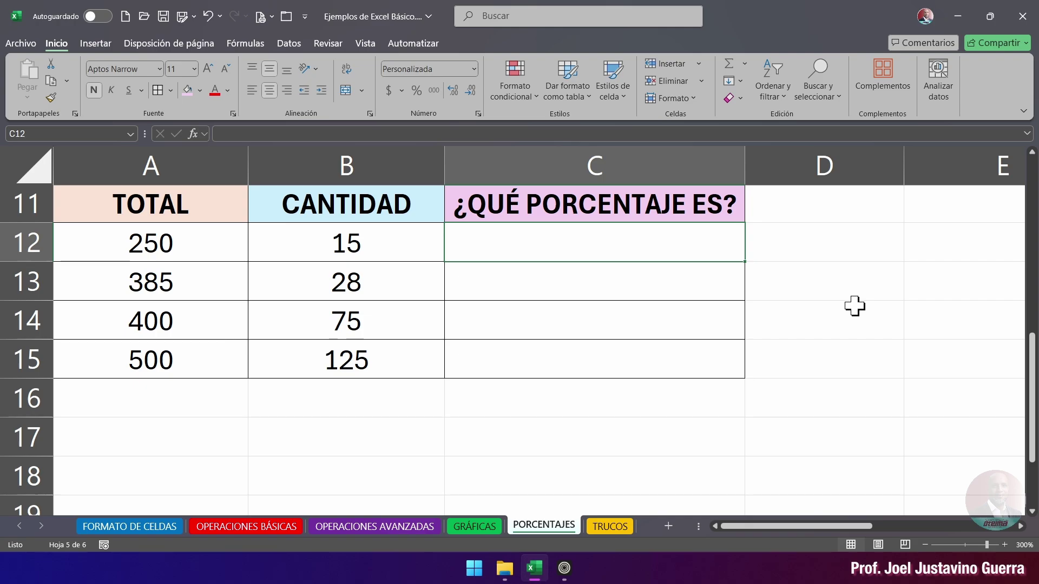
pyautogui.write('=')
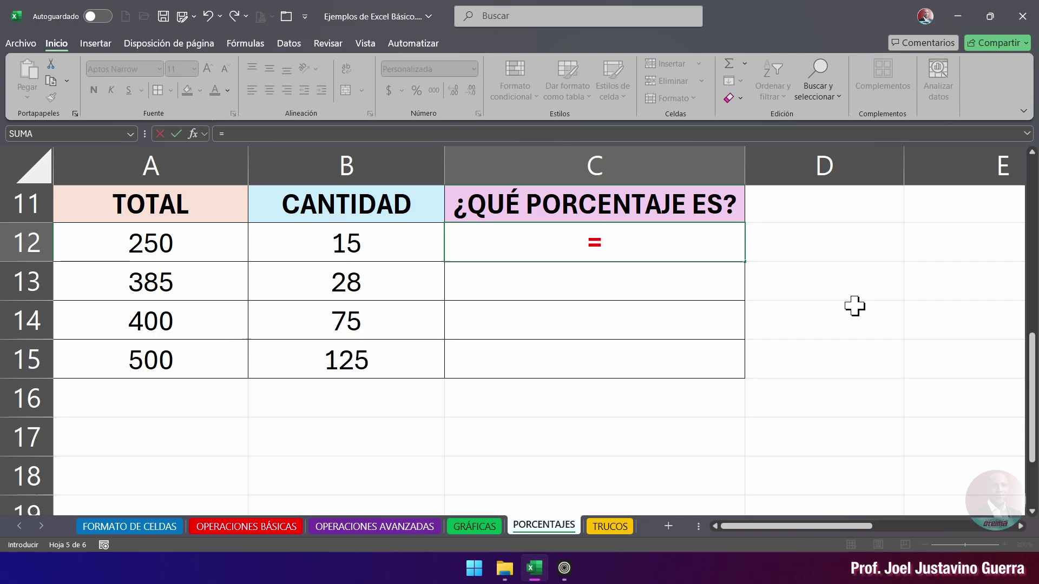
pyautogui.click(347, 244)
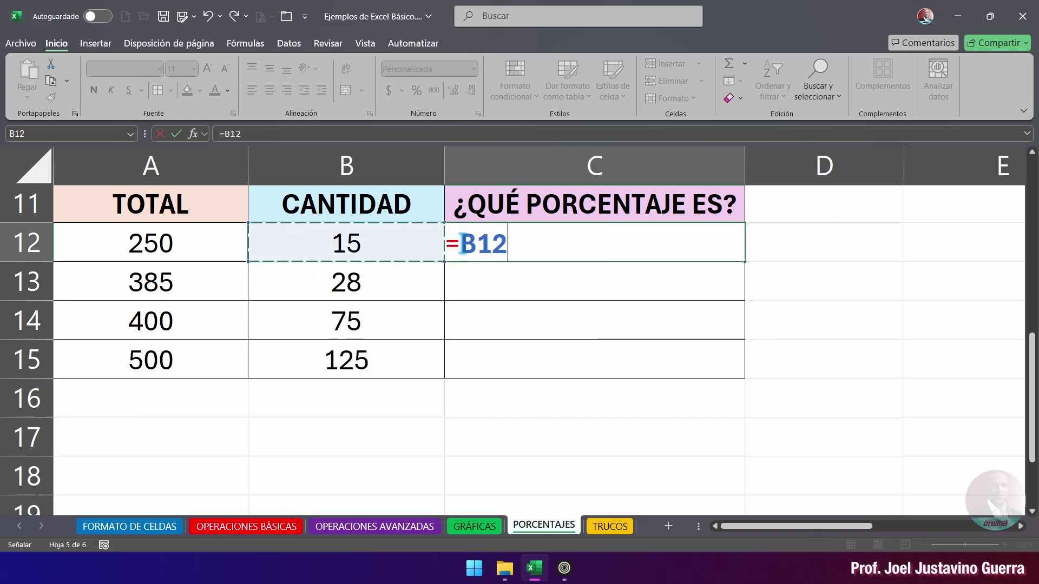
pyautogui.press('BackSpace')
pyautogui.press('BackSpace')
pyautogui.press('BackSpace')
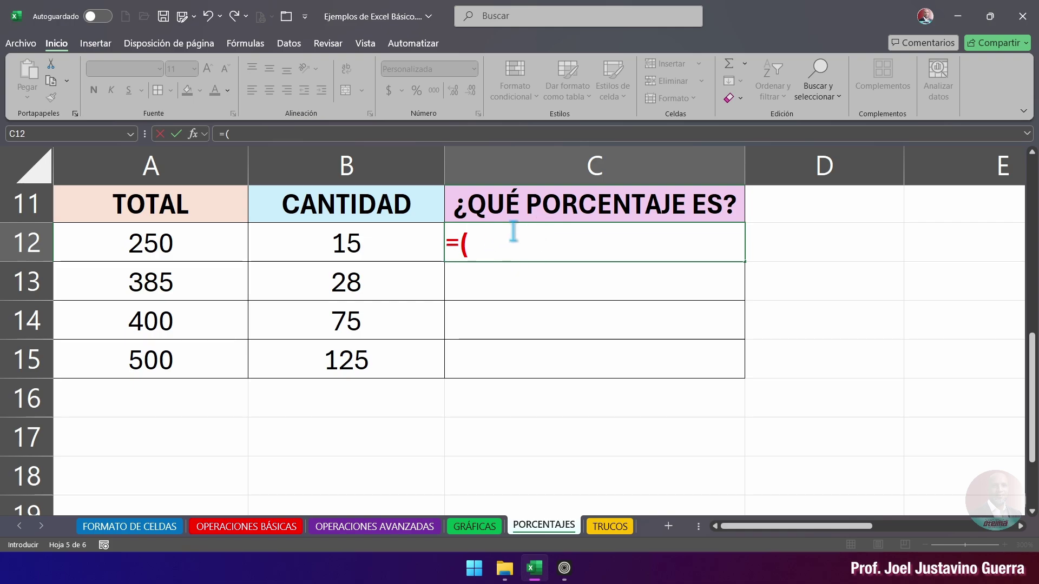
pyautogui.click(355, 245)
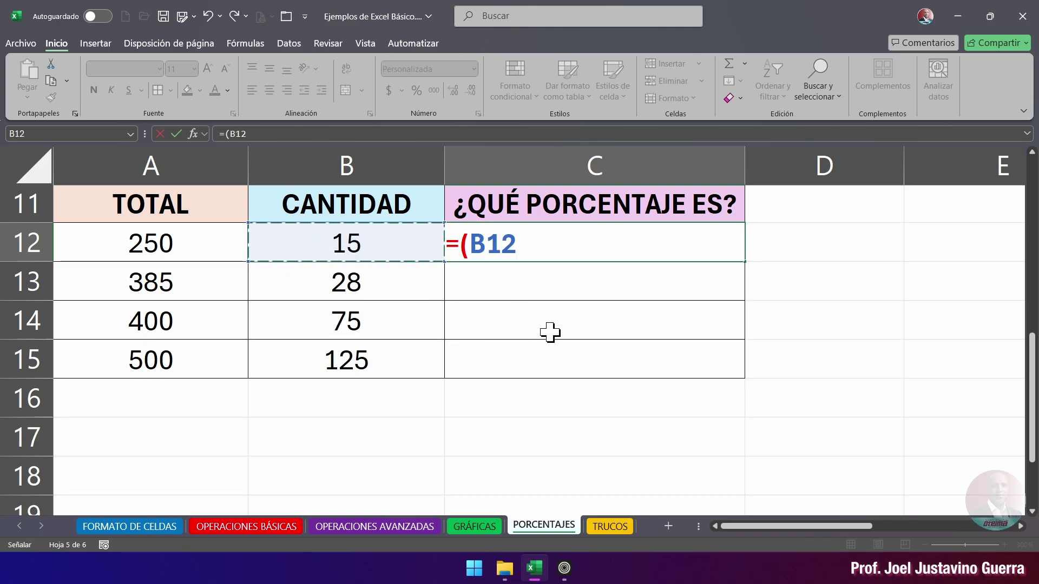
pyautogui.write('*100')
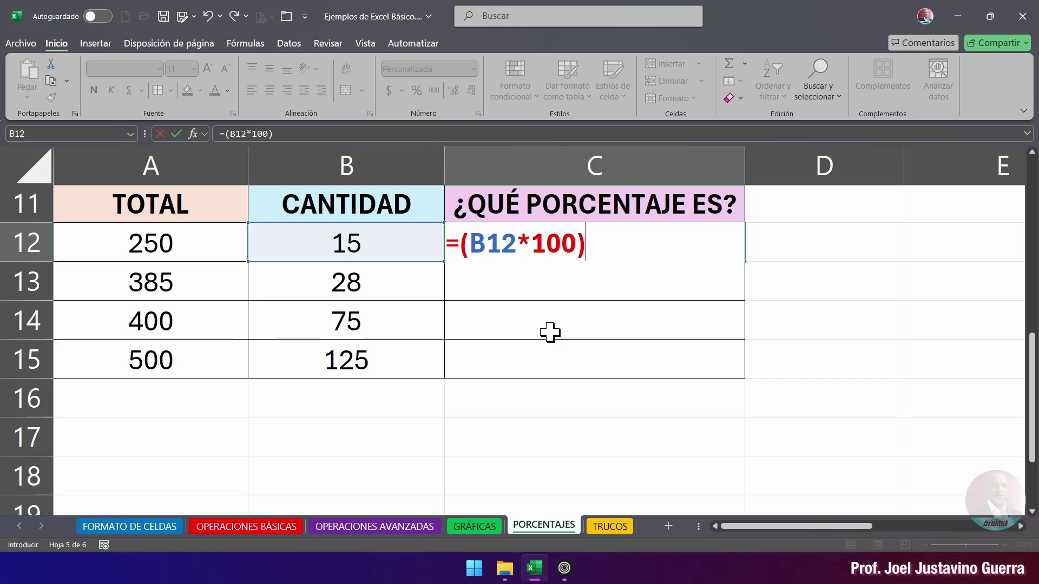
pyautogui.moveTo(533, 244); pyautogui.dragTo(578, 243)
pyautogui.click(576, 244)
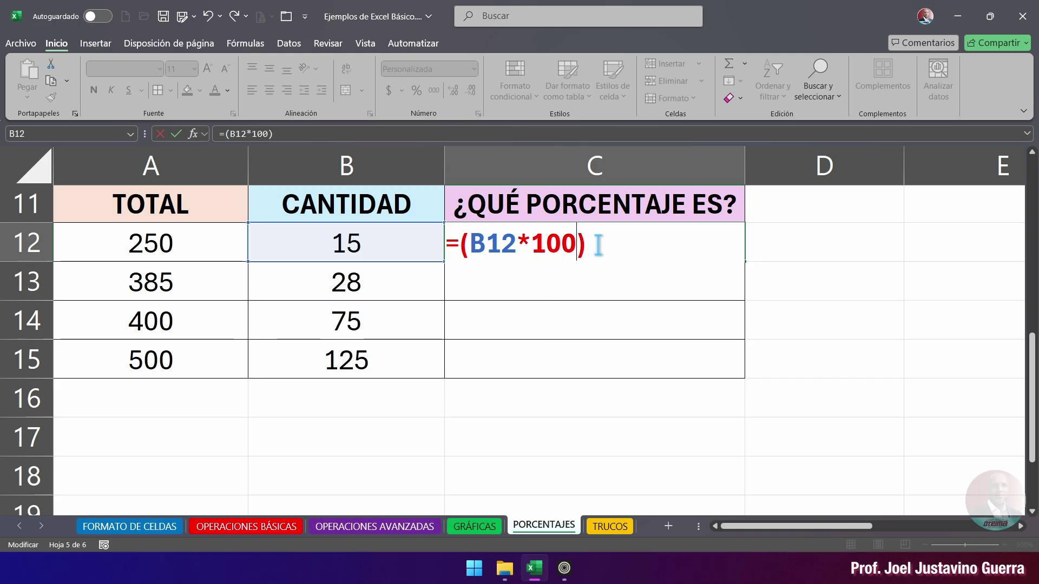
pyautogui.press('Right')
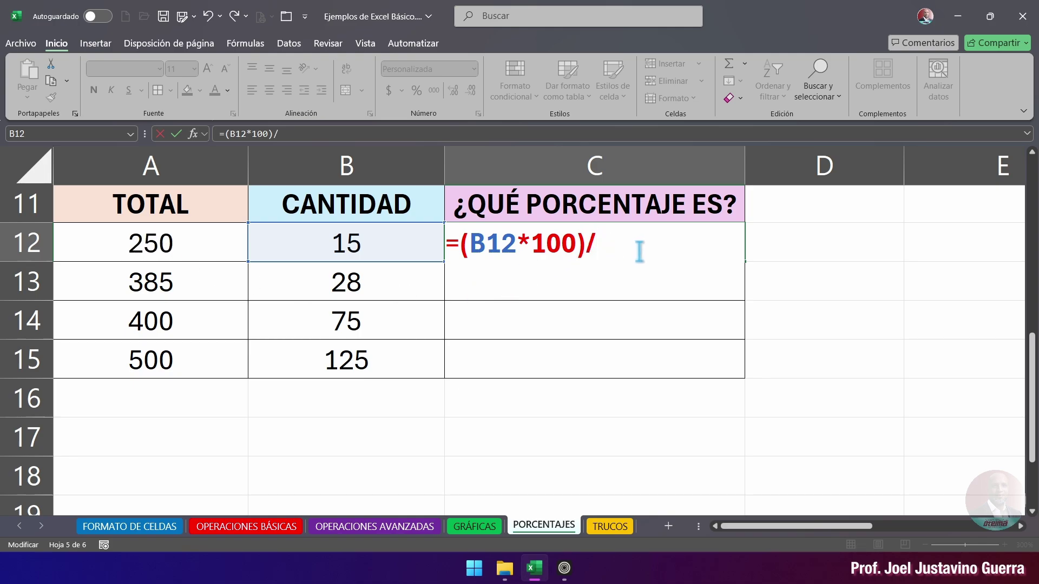
pyautogui.click(168, 238)
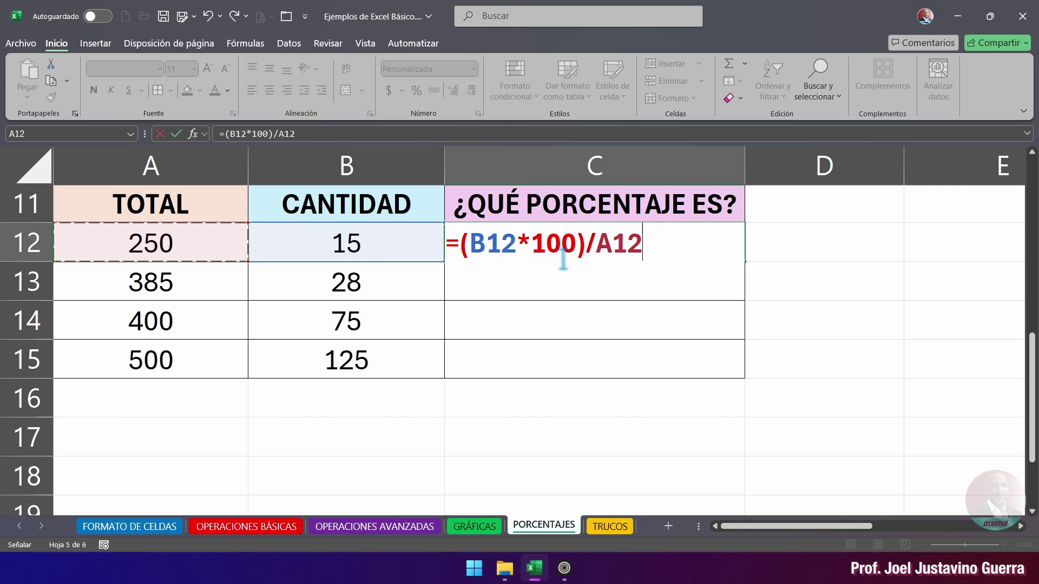
pyautogui.press('Return')
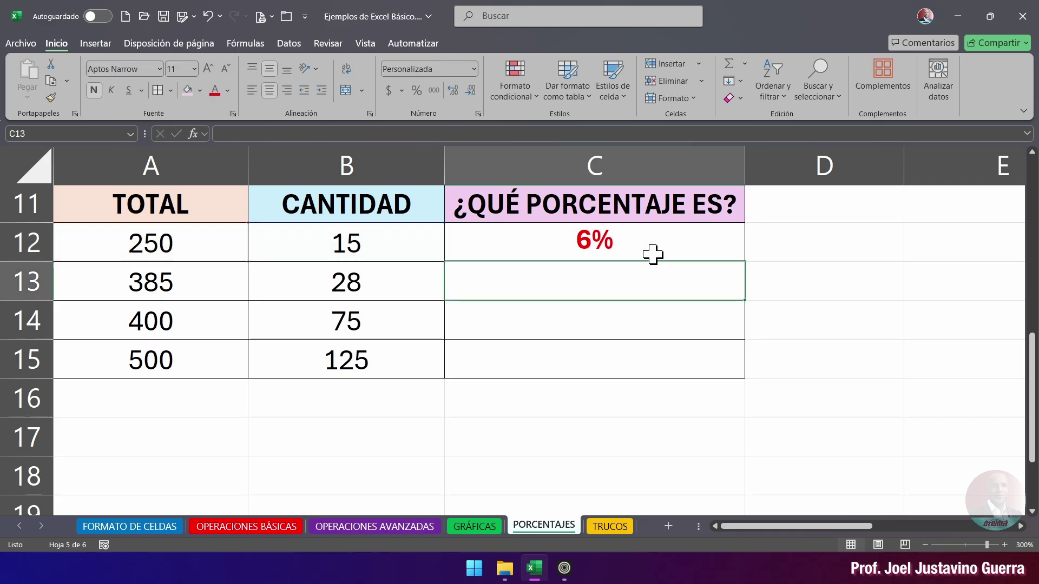
pyautogui.click(654, 252)
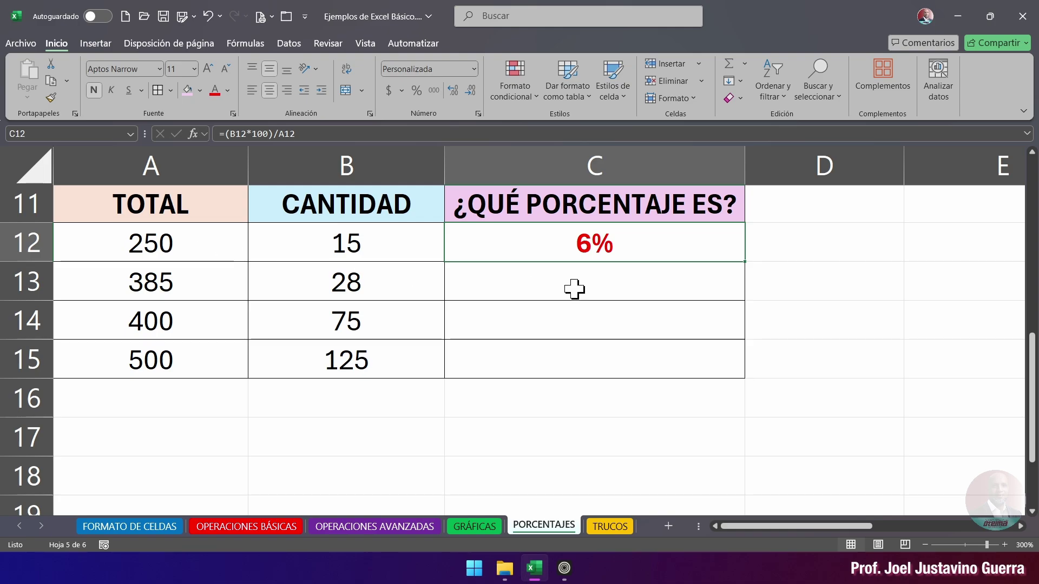
# Step: Calculate what percentage the second quantity is of its total by entering =(B13*100)/A13 in C13
pyautogui.click(609, 287)
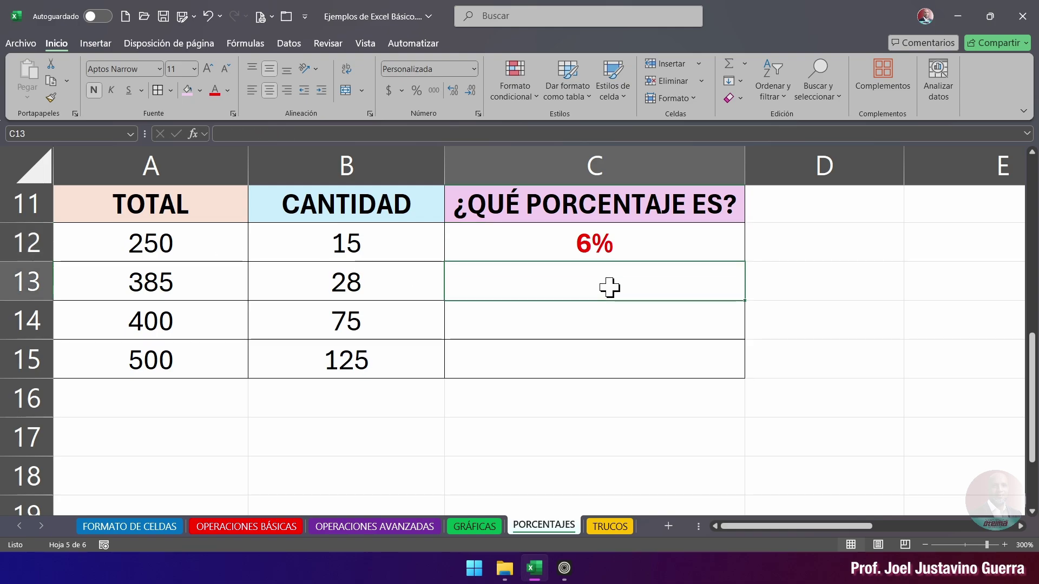
pyautogui.write('=(')
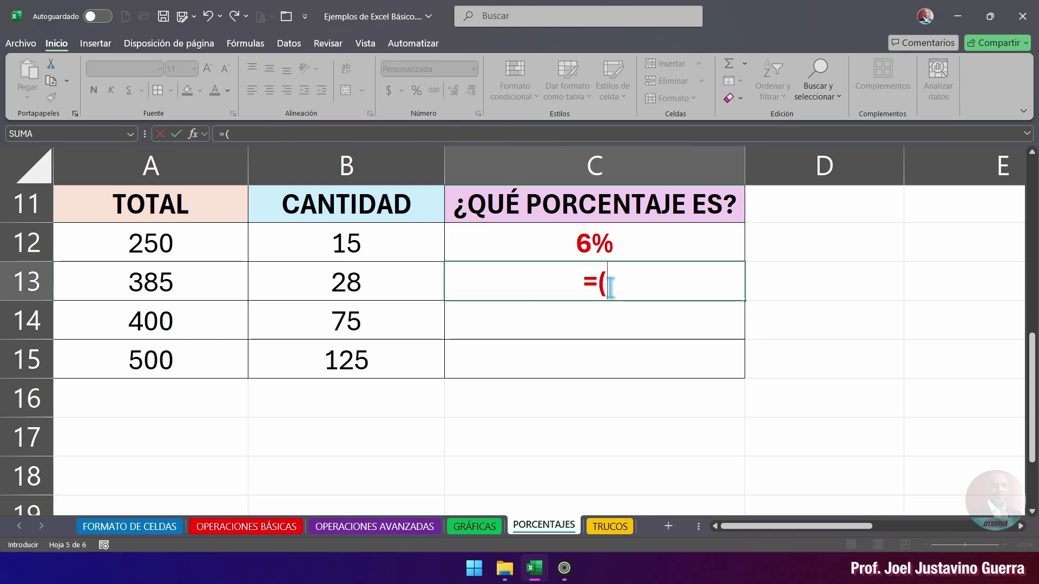
pyautogui.click(385, 287)
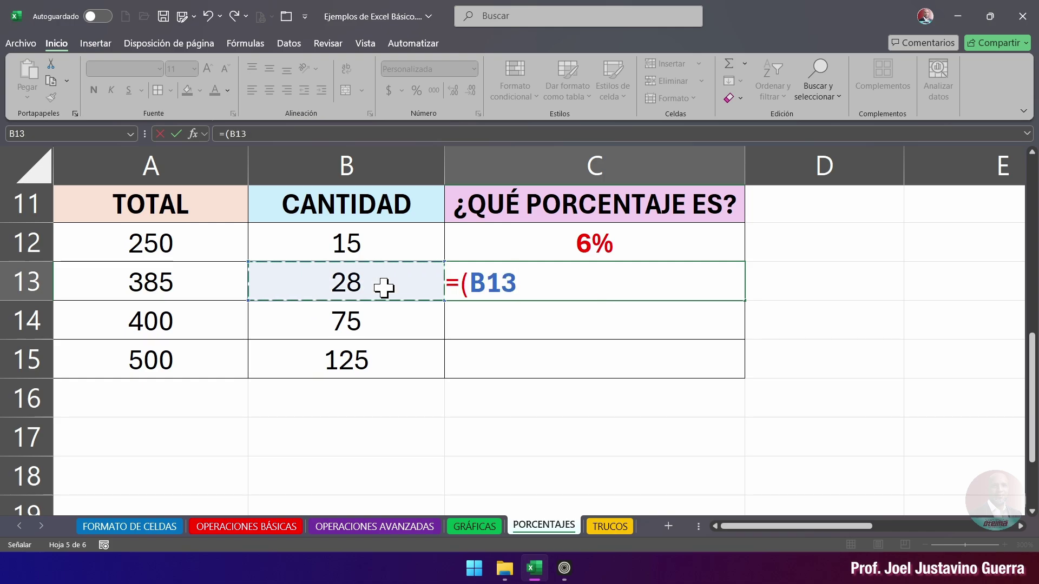
pyautogui.write('*100')
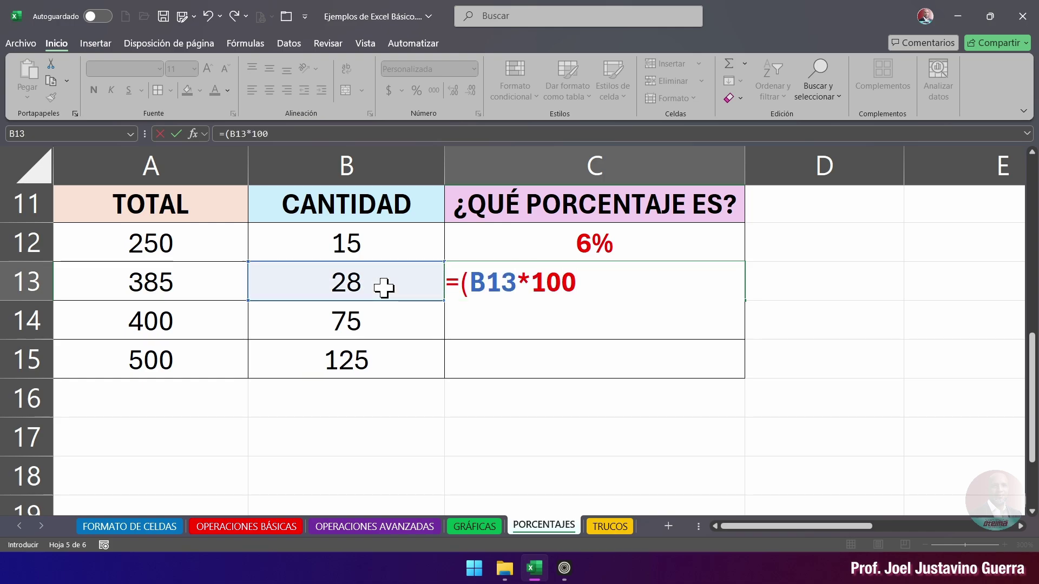
pyautogui.write(')/')
pyautogui.click(152, 284)
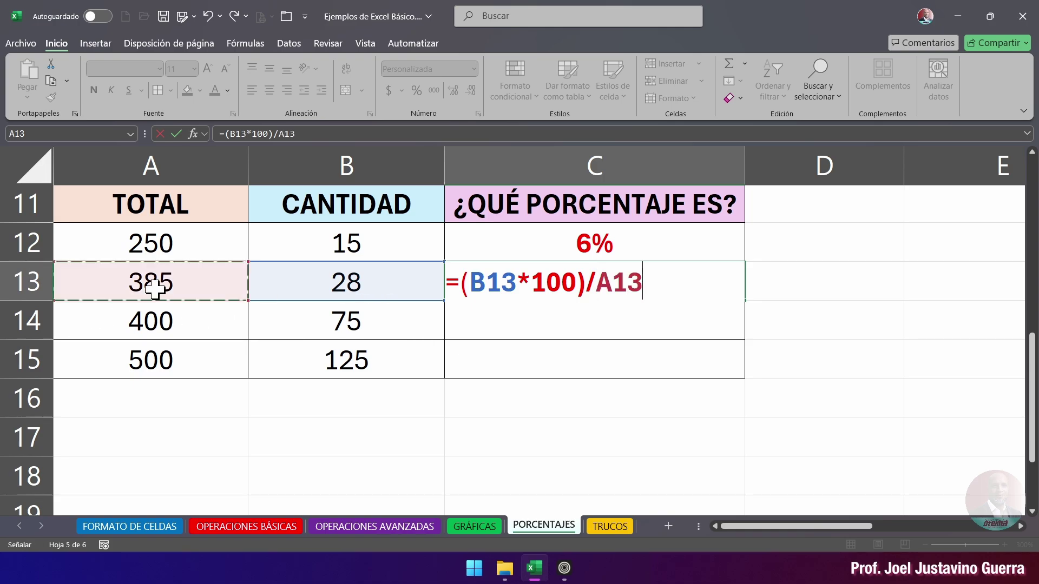
pyautogui.press('Return')
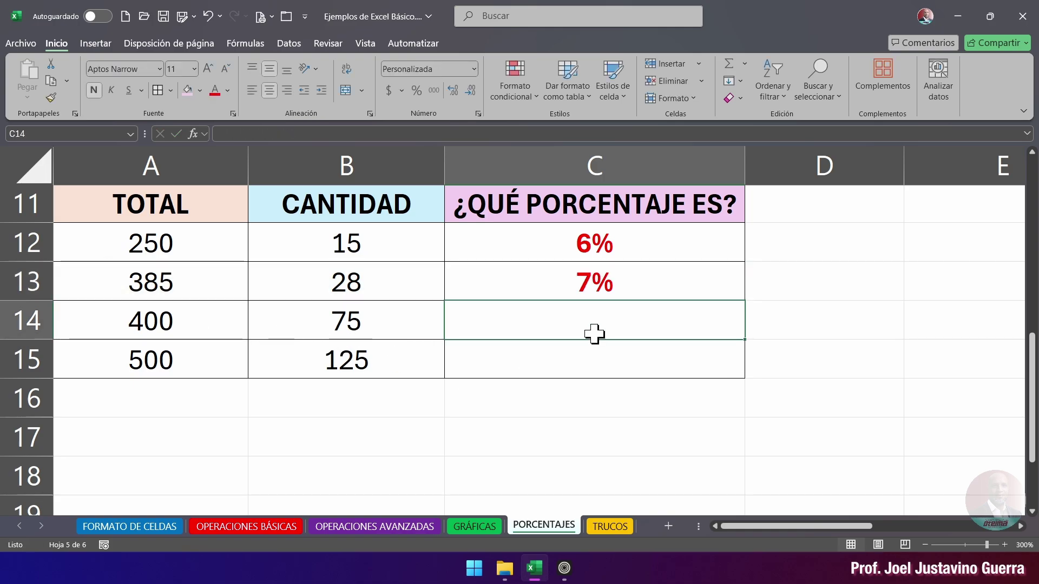
# Step: Start the formula in C14 for the third quantity's percentage of its total with =(B14*100)/
pyautogui.write('=')
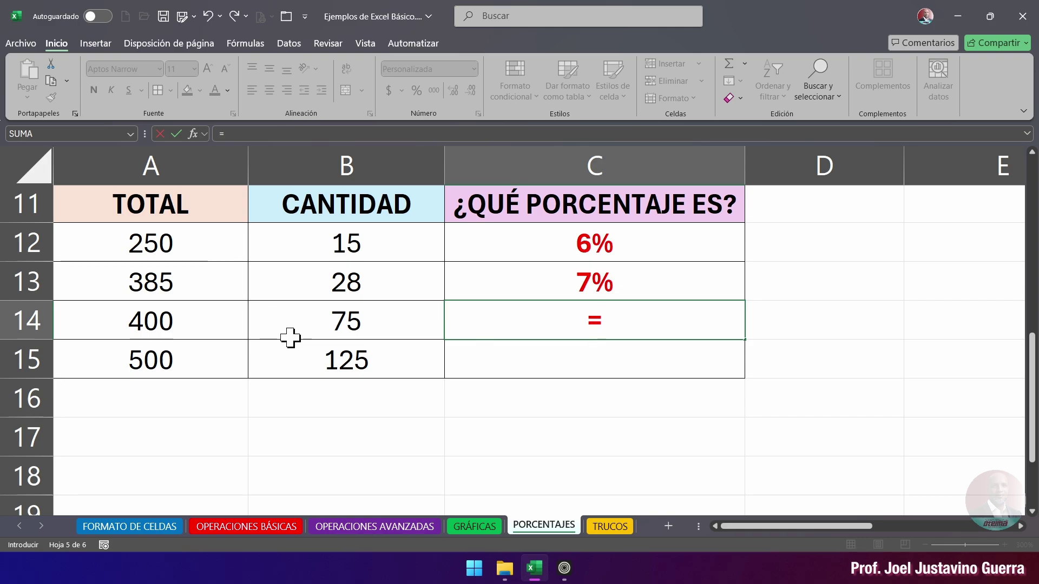
pyautogui.write('(')
pyautogui.click(361, 323)
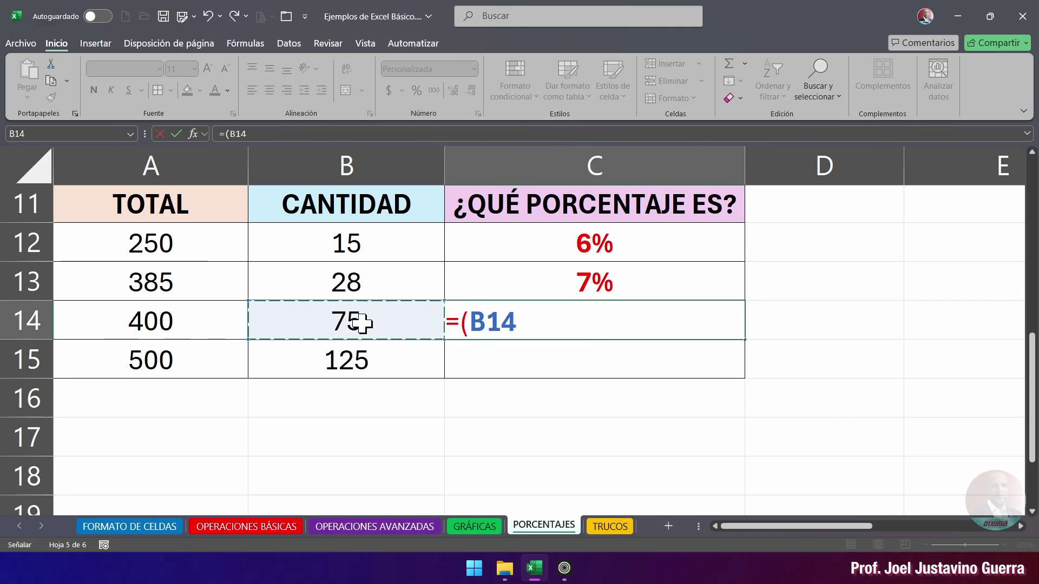
pyautogui.write('*1')
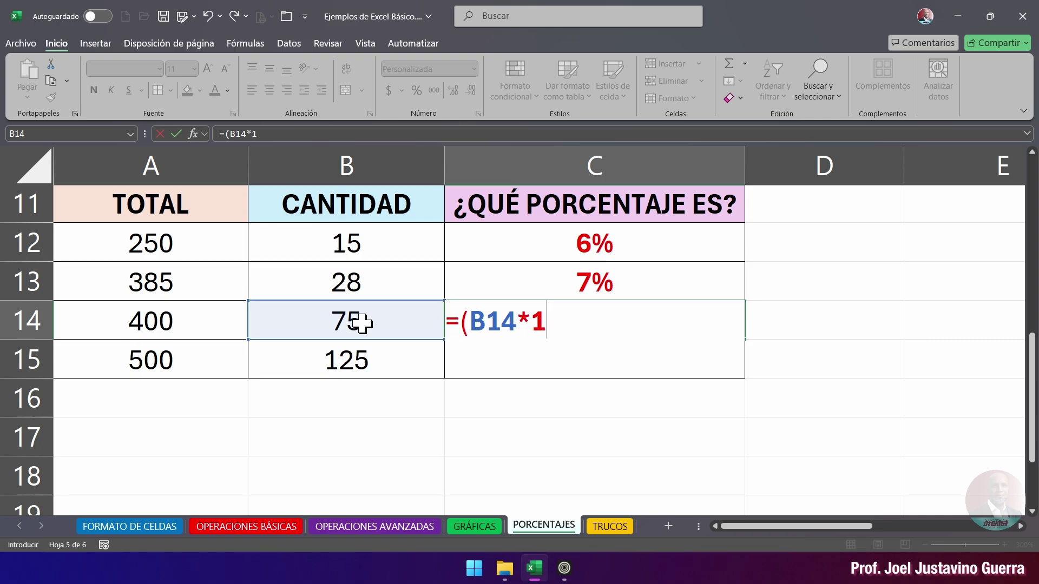
pyautogui.write('00)/')
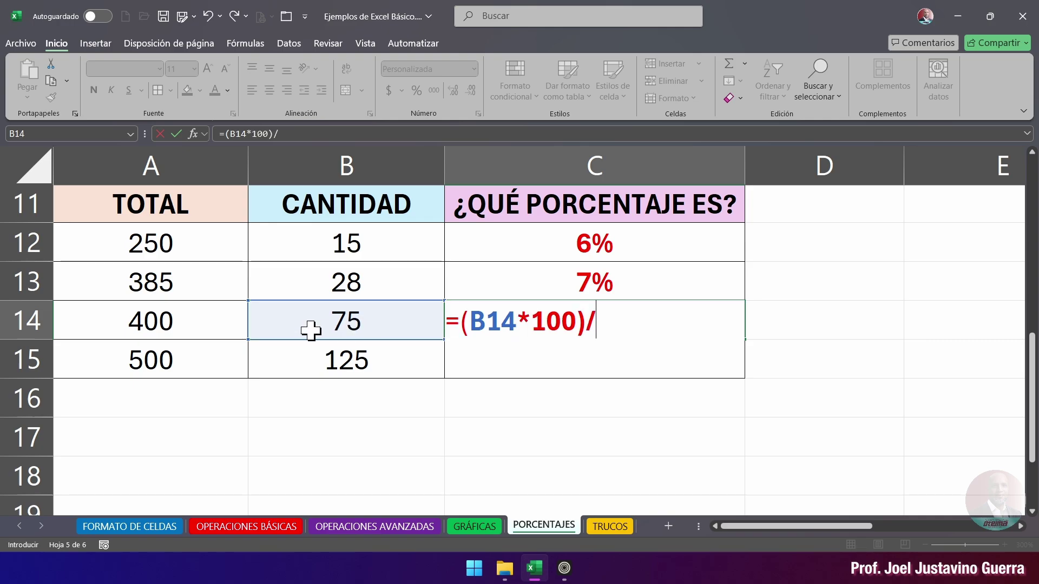
# Step: Complete C14's percentage formula as =(B14*100)/A14 and enter =(B15*100)/A15 in C15
pyautogui.click(198, 315)
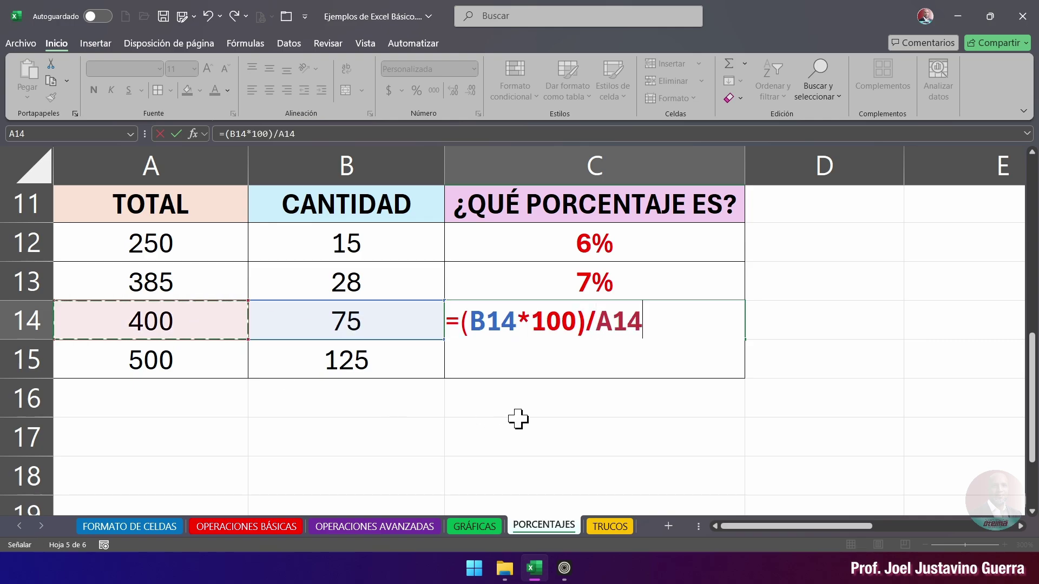
pyautogui.press('Return')
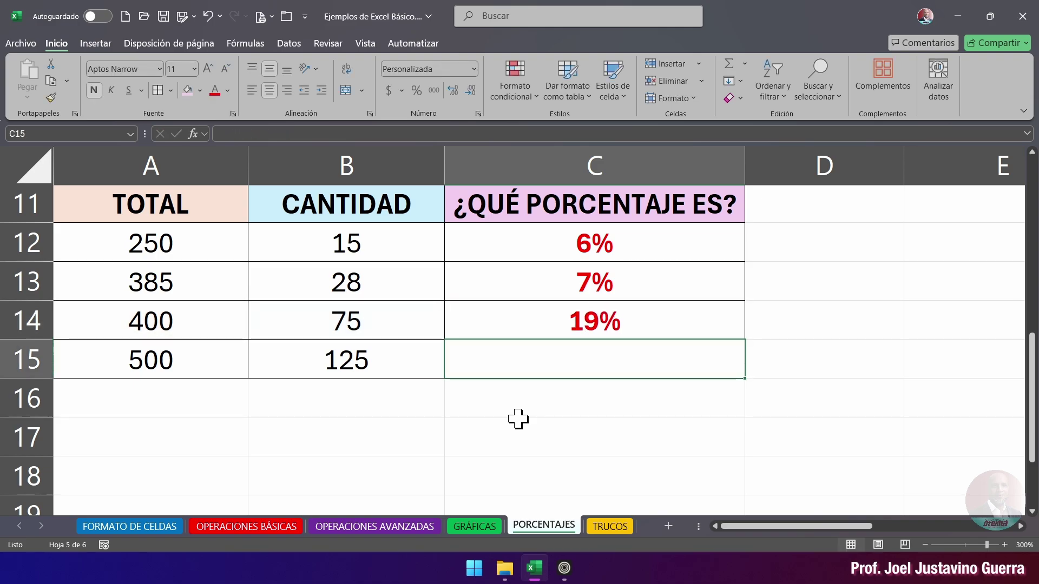
pyautogui.write('=')
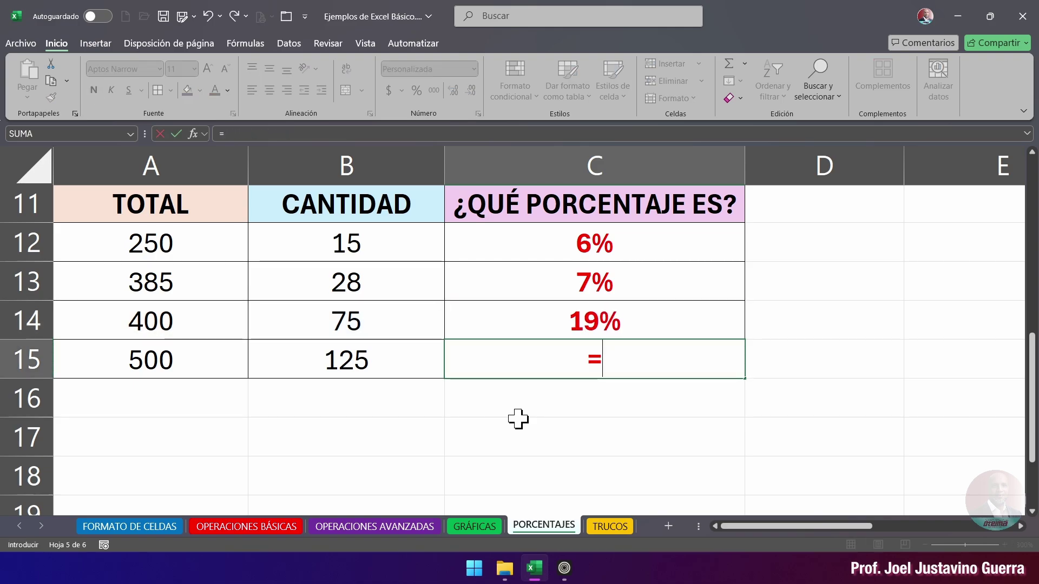
pyautogui.write('(')
pyautogui.click(401, 361)
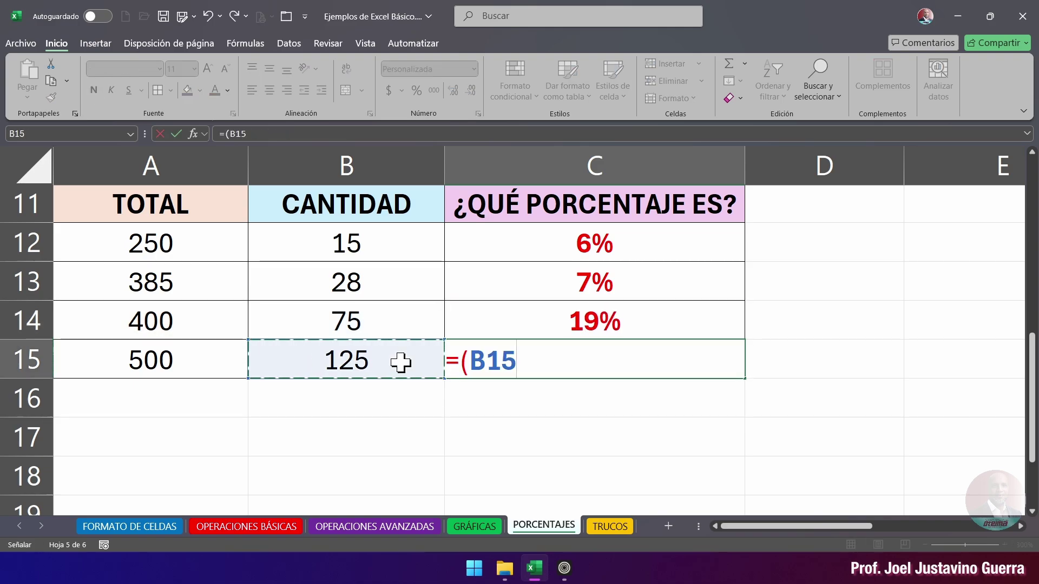
pyautogui.write('*100')
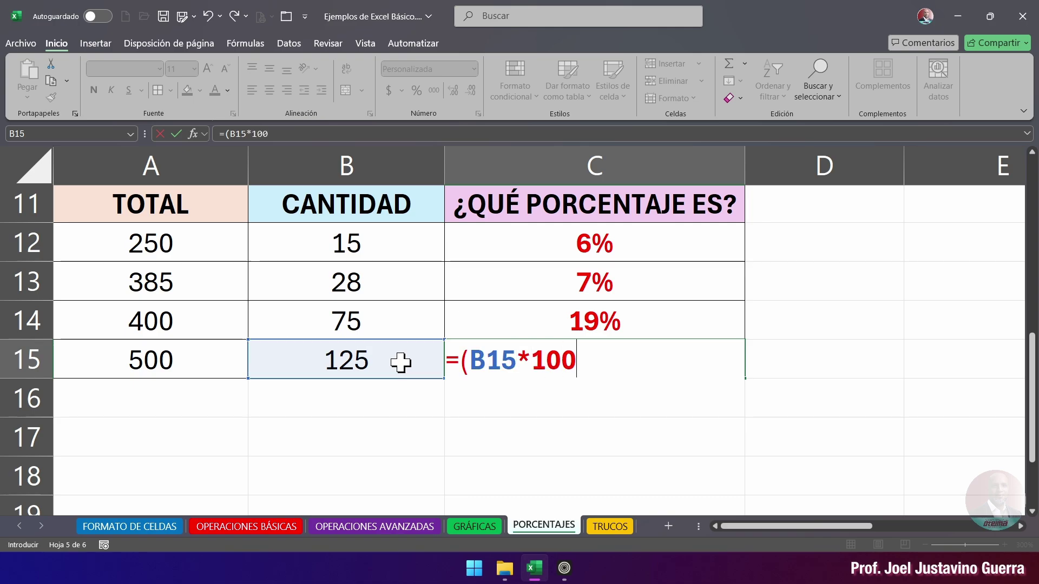
pyautogui.write(')/')
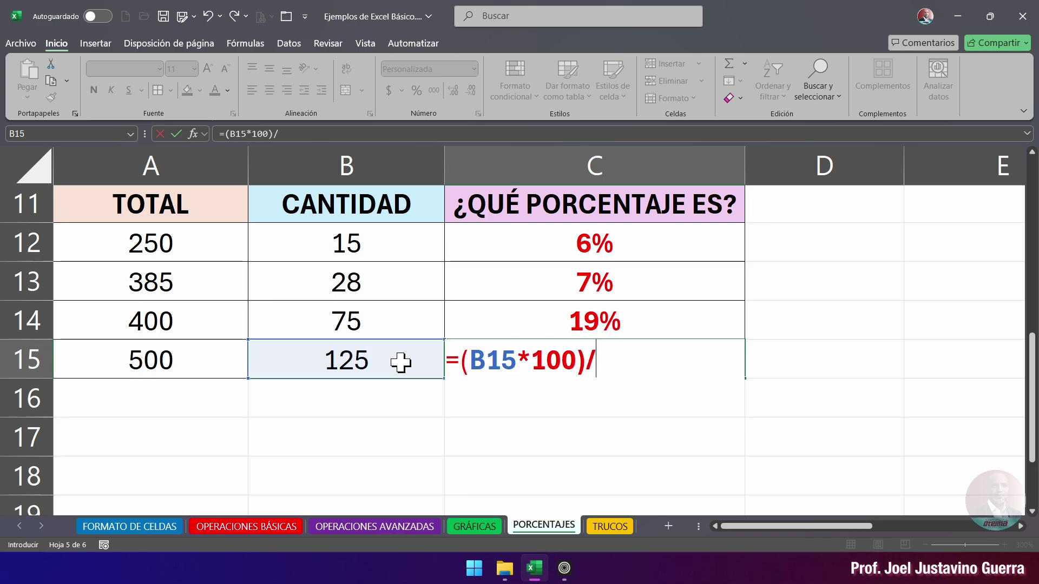
pyautogui.click(189, 373)
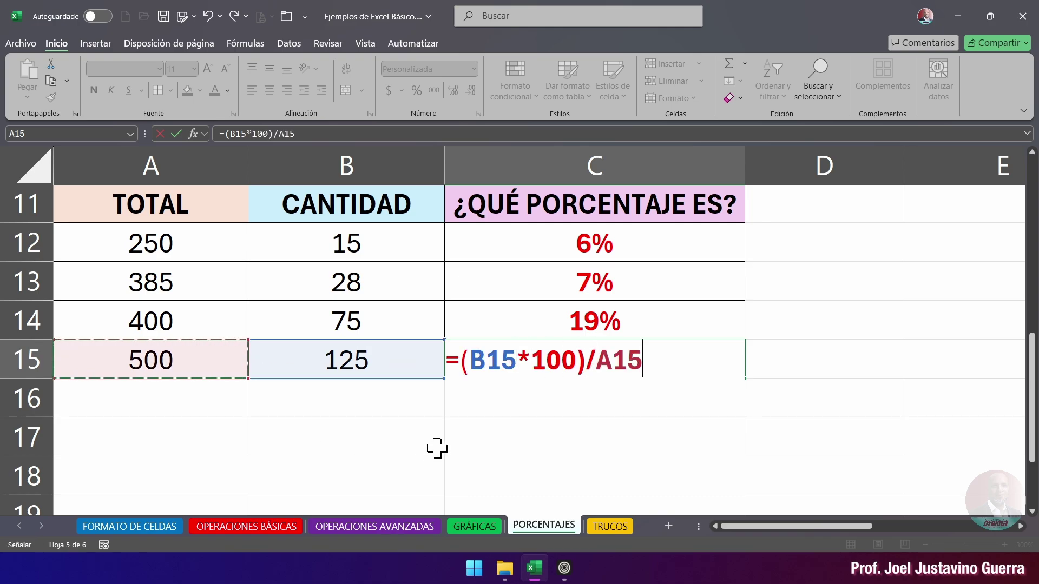
pyautogui.press('Return')
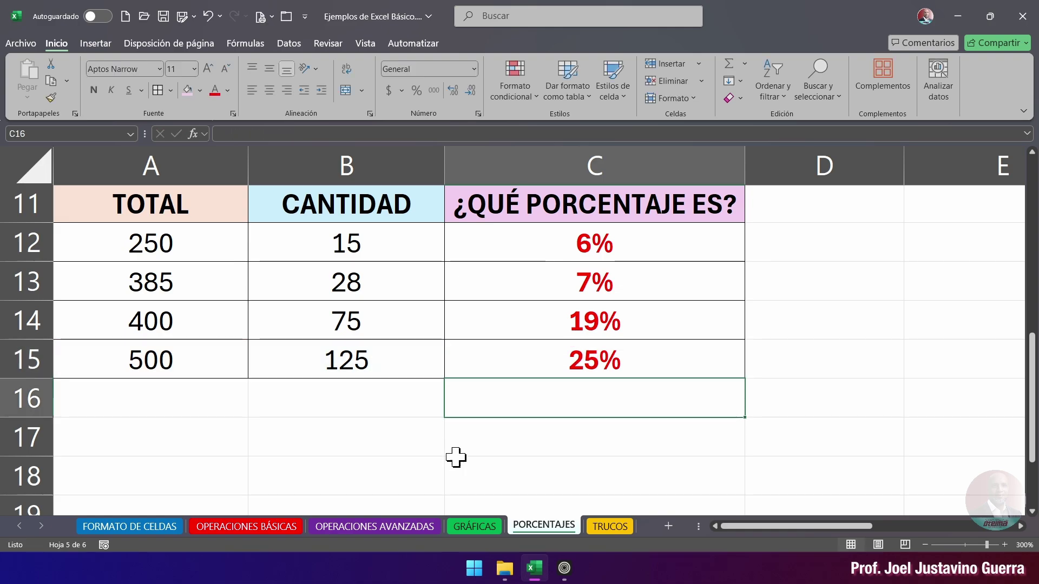
pyautogui.click(635, 445)
pyautogui.moveTo(422, 241); pyautogui.dragTo(357, 362)
pyautogui.click(404, 248)
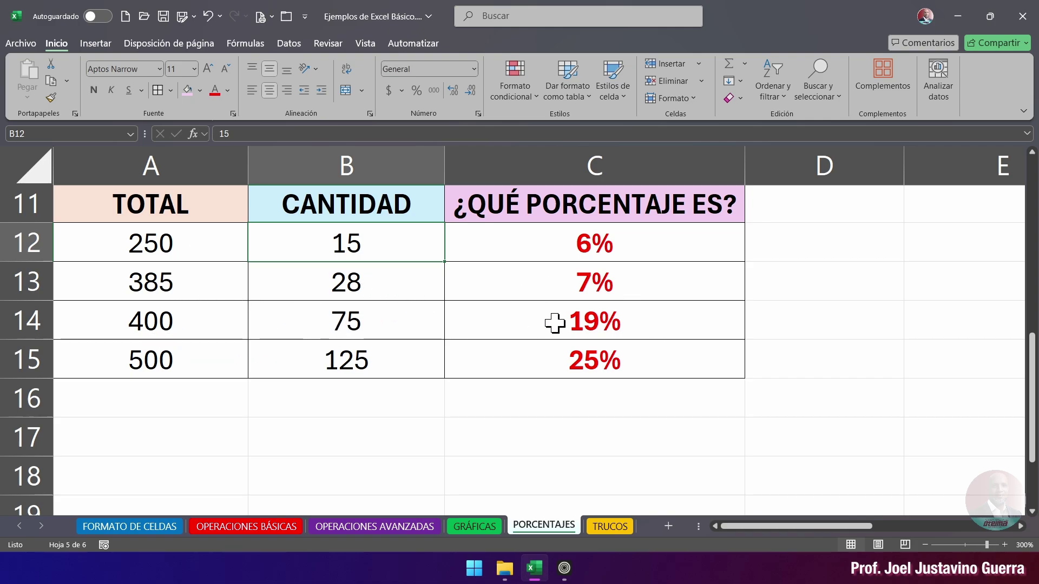
pyautogui.click(169, 324)
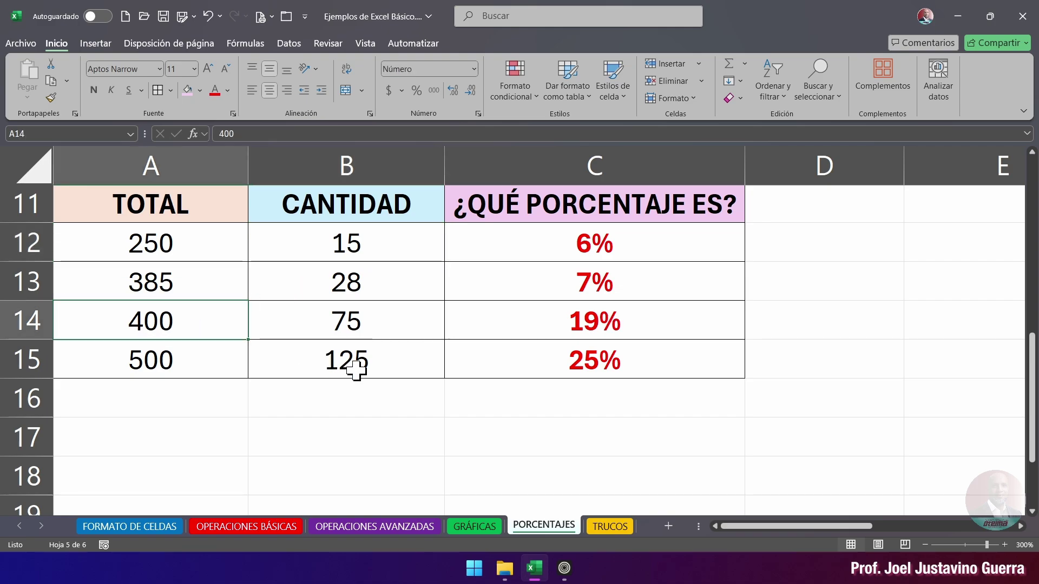
pyautogui.click(352, 370)
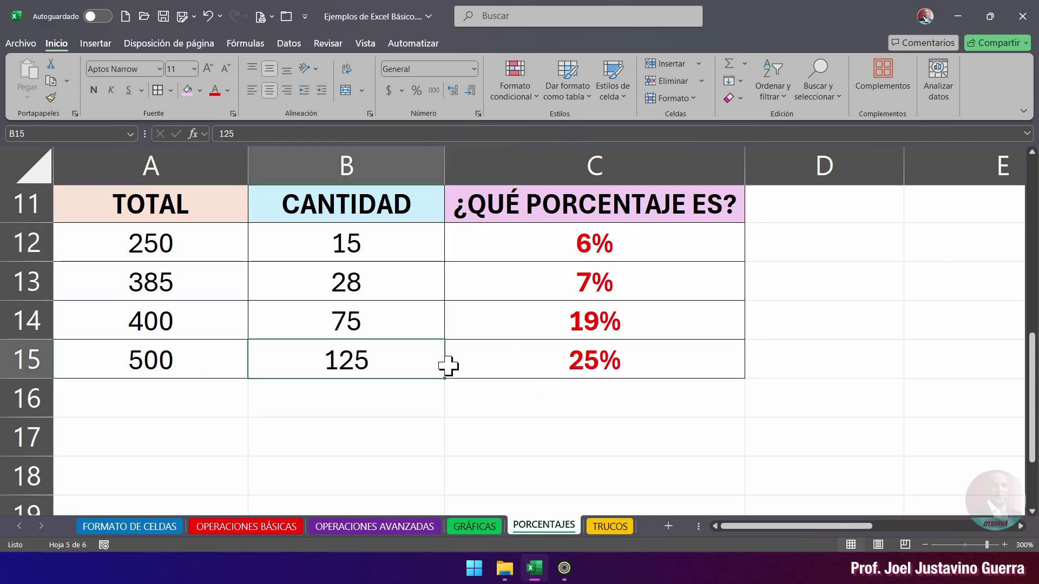
pyautogui.click(516, 419)
pyautogui.click(823, 315)
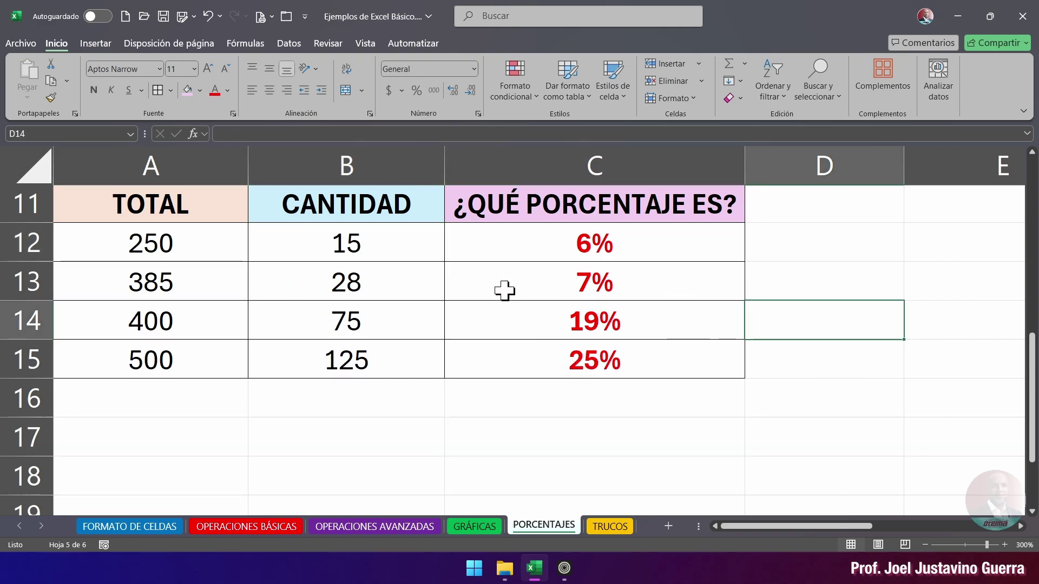
pyautogui.moveTo(359, 242); pyautogui.dragTo(364, 355)
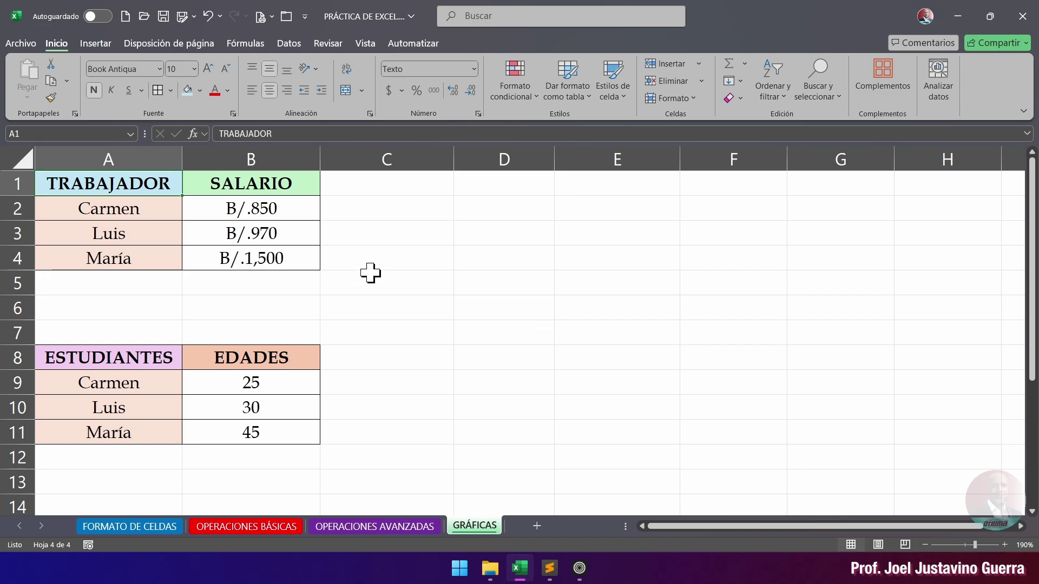
pyautogui.moveTo(76, 185); pyautogui.dragTo(249, 257)
pyautogui.click(394, 250)
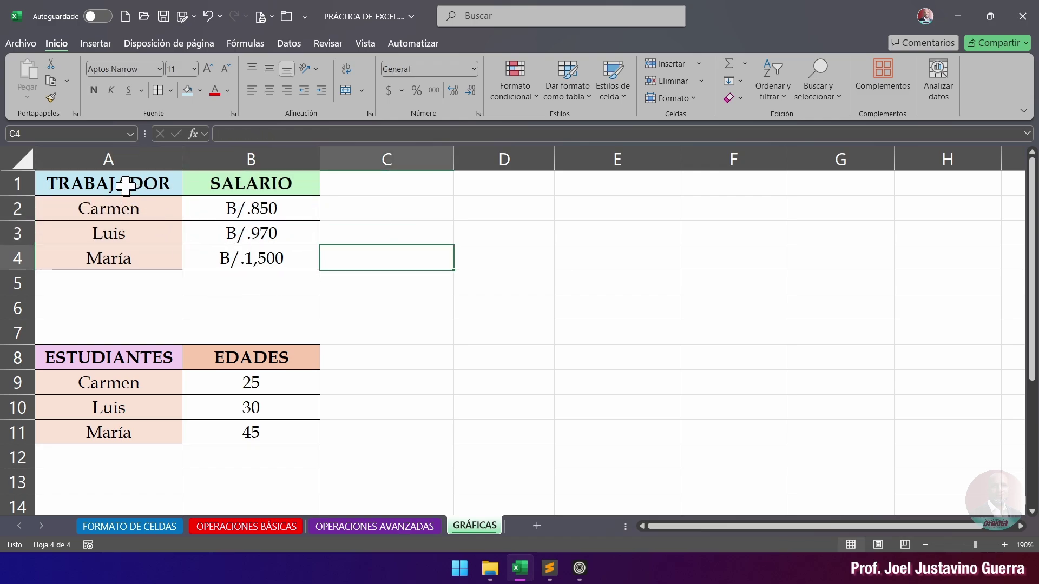
pyautogui.moveTo(127, 181); pyautogui.dragTo(119, 251)
pyautogui.moveTo(241, 190); pyautogui.dragTo(250, 259)
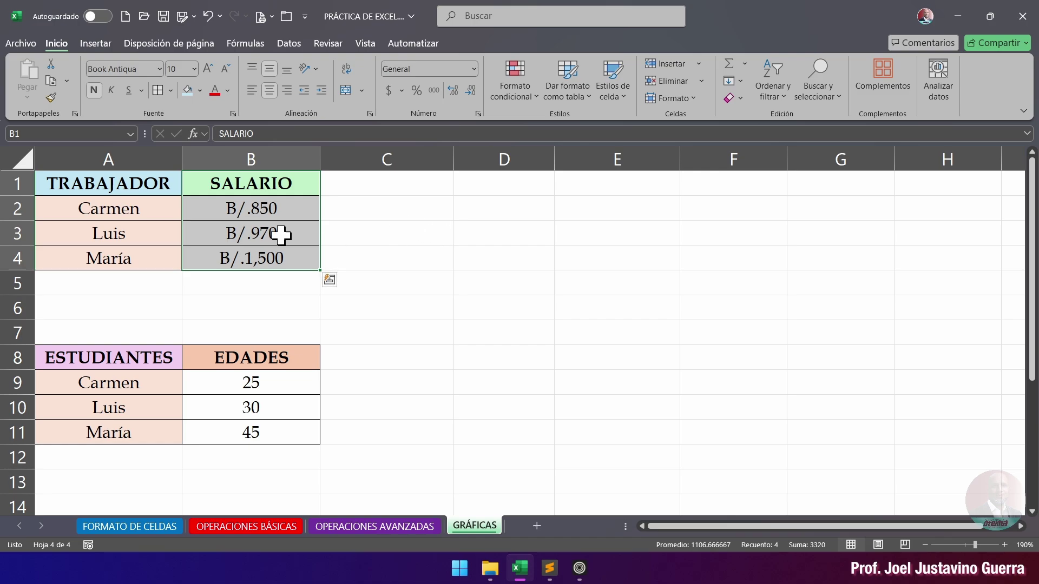
pyautogui.click(114, 187)
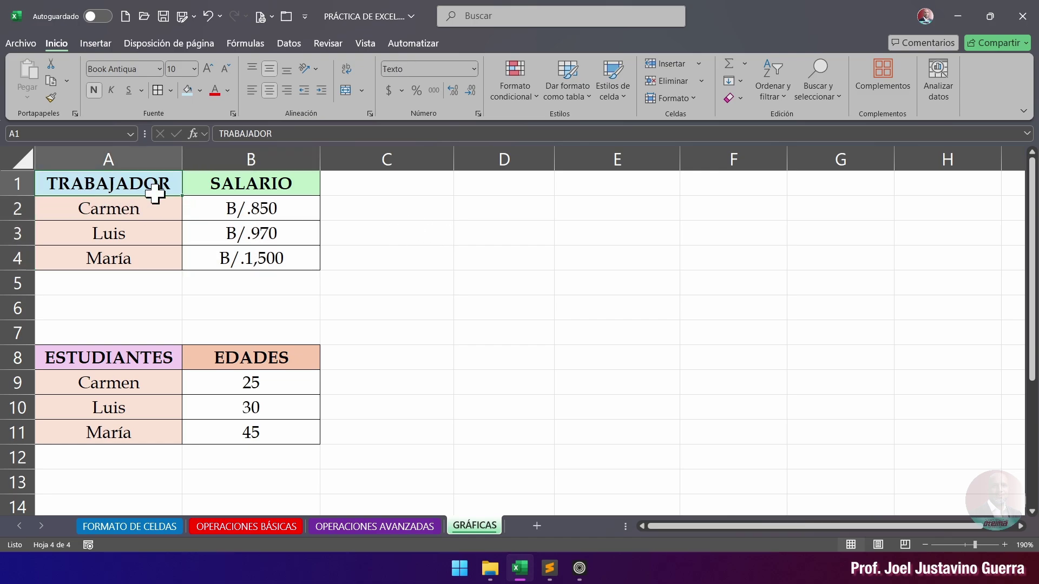
# Step: Select the worker and salary table A1:B4 and open the recommended charts for it
pyautogui.moveTo(153, 189); pyautogui.dragTo(244, 259)
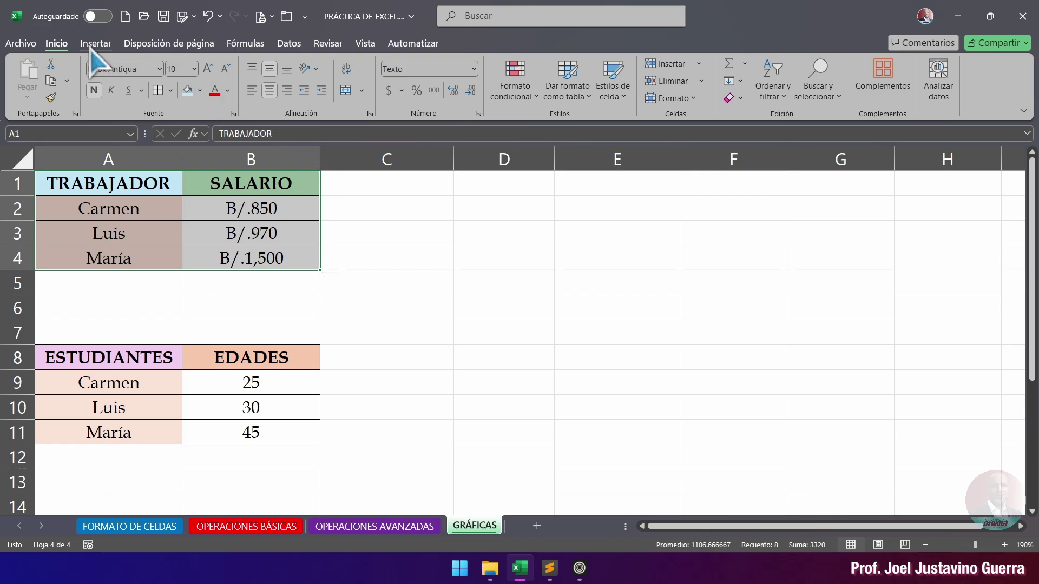
pyautogui.hotkey('ctrl', 'q')
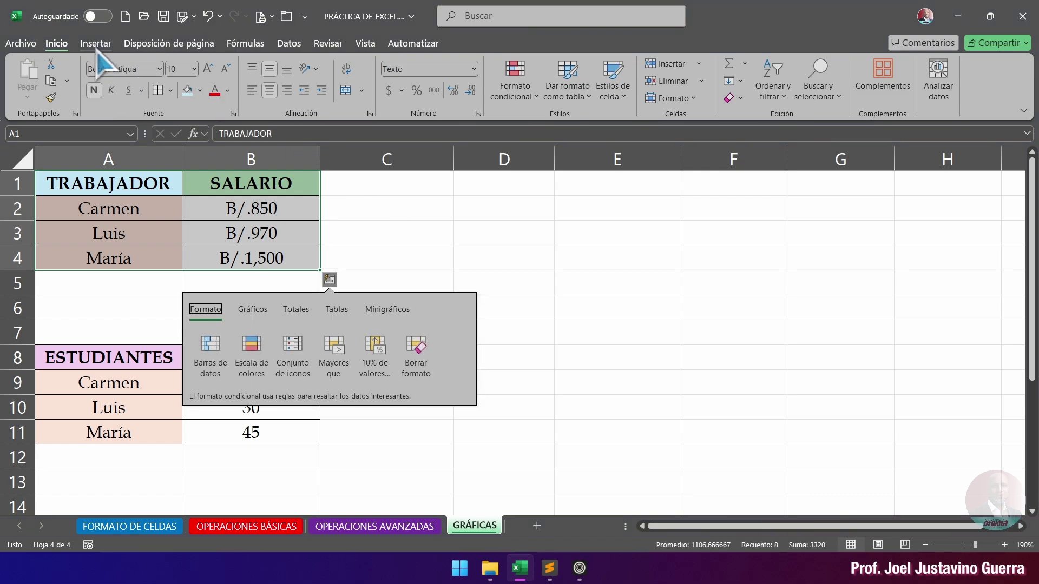
pyautogui.click(96, 43)
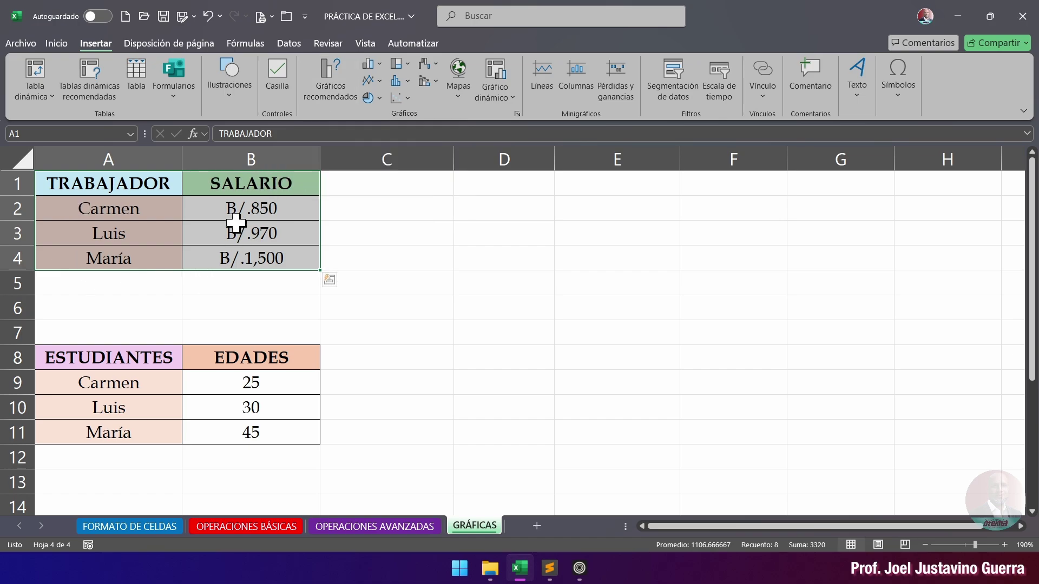
pyautogui.click(339, 92)
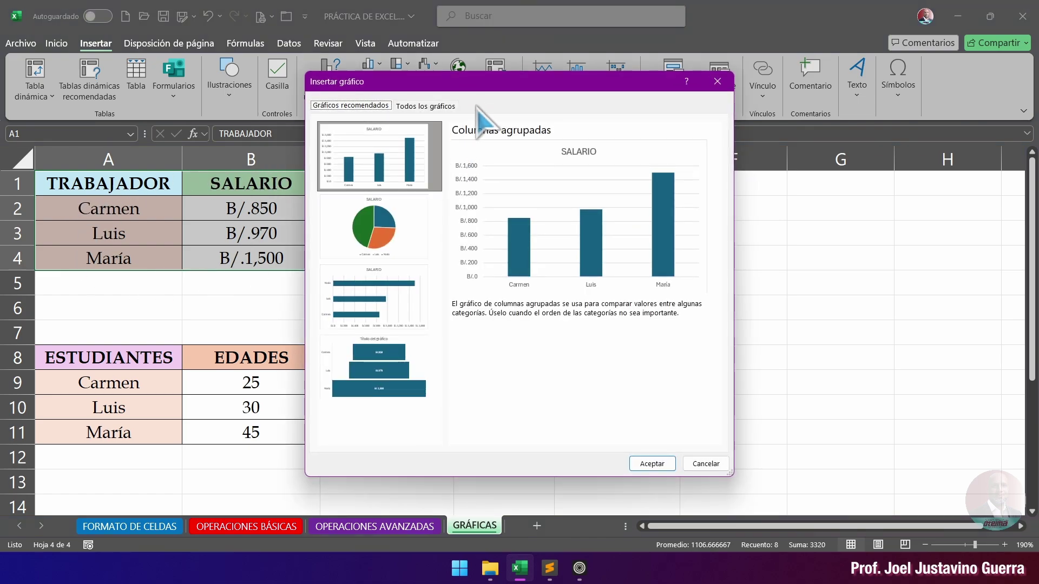
pyautogui.moveTo(486, 90); pyautogui.dragTo(635, 98)
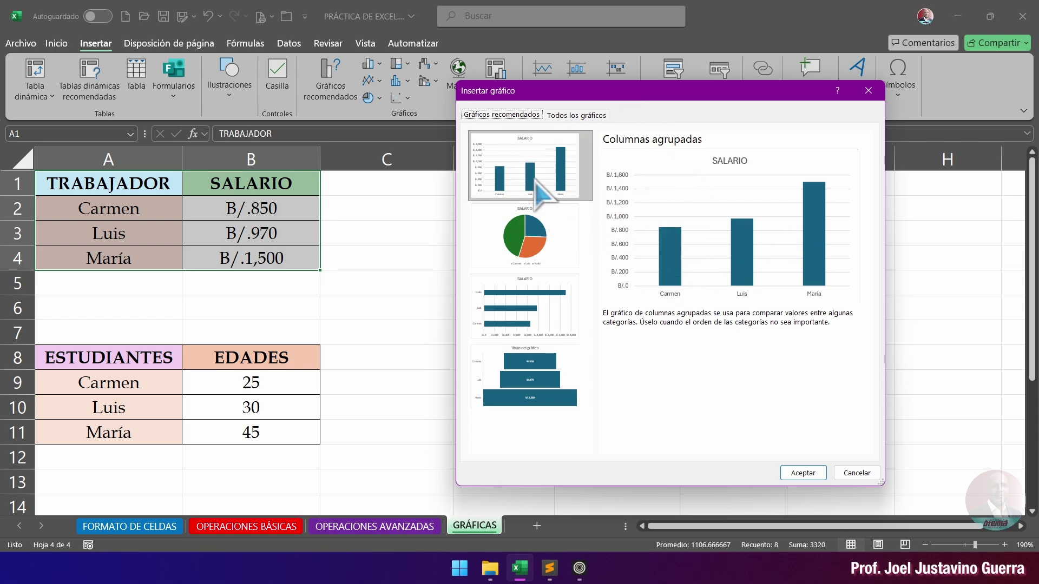
# Step: Examine the previews of all available chart types, including column, line, pie, bar and area charts
pyautogui.click(576, 115)
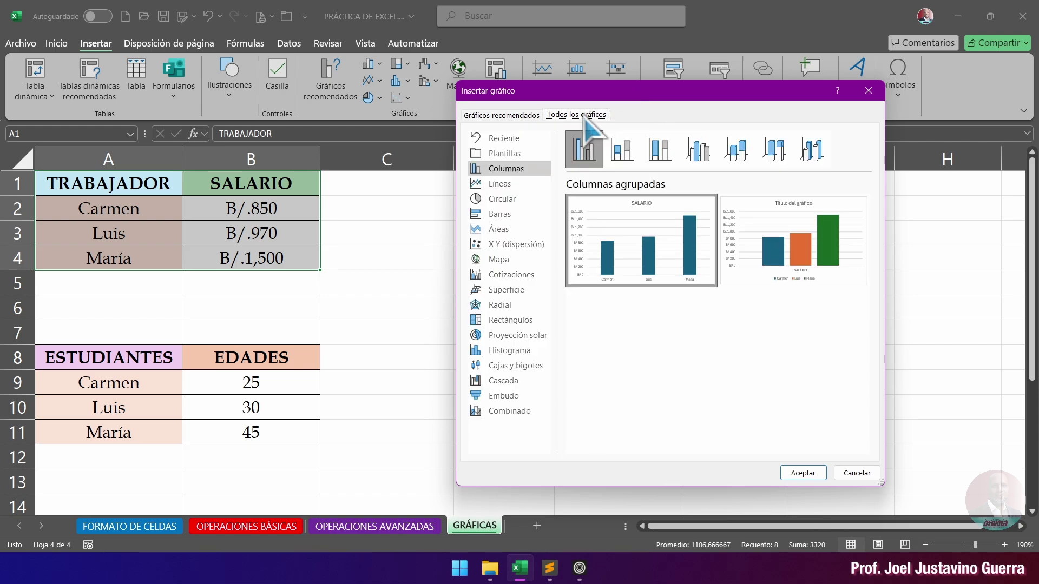
pyautogui.click(516, 115)
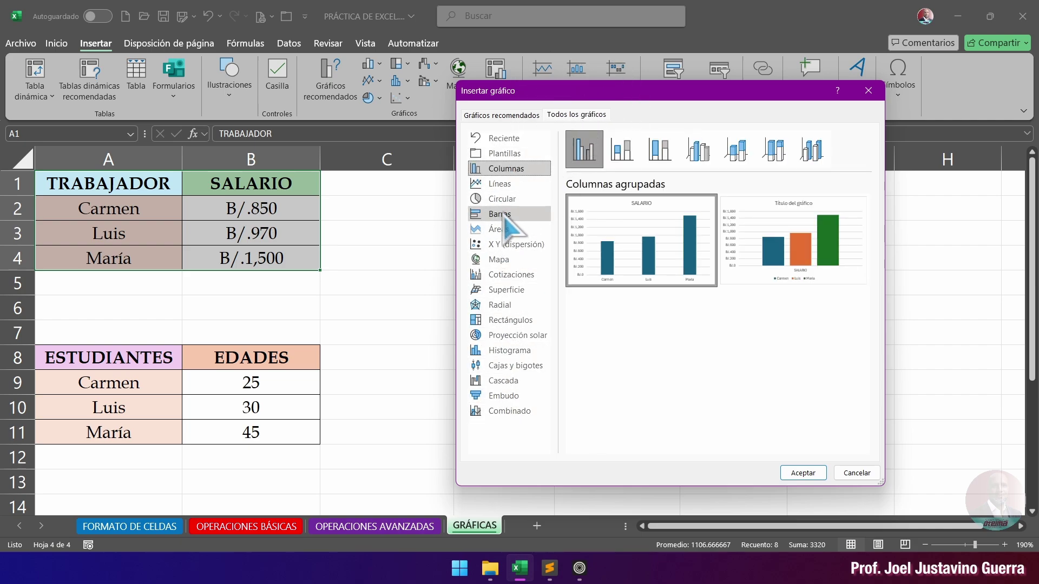
pyautogui.click(499, 214)
pyautogui.click(506, 200)
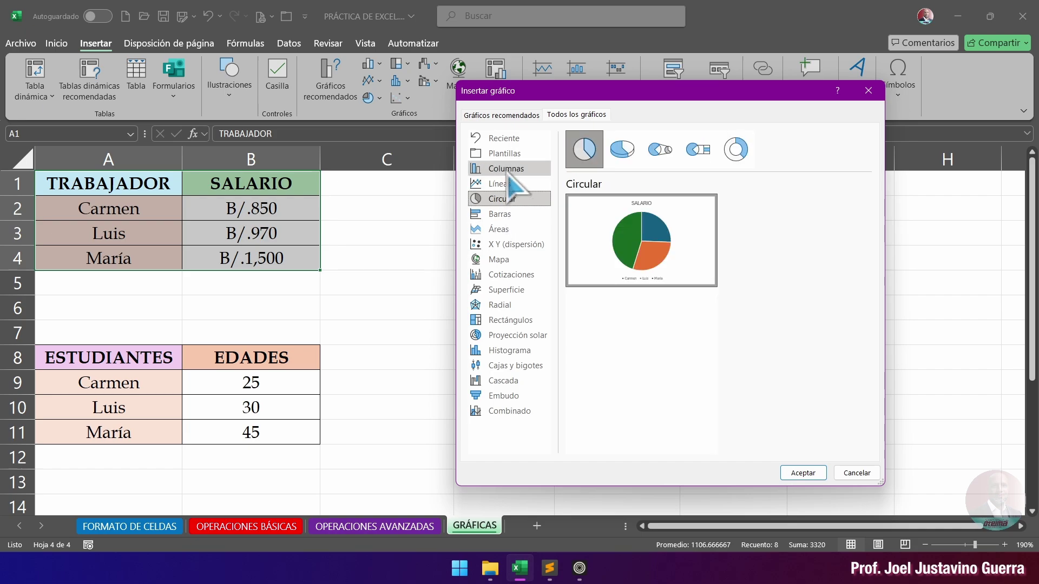
pyautogui.click(506, 170)
pyautogui.click(506, 183)
pyautogui.click(508, 200)
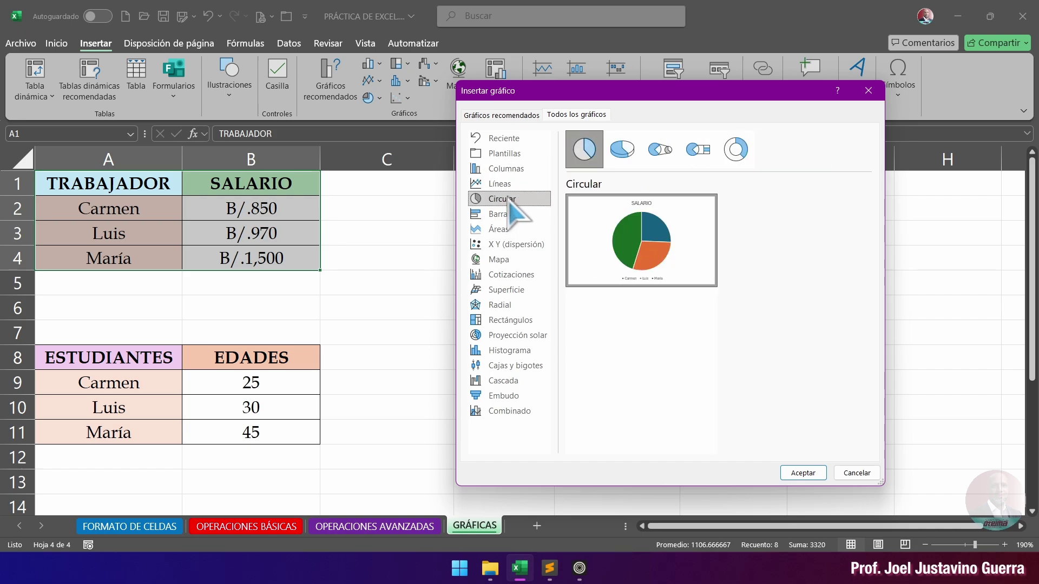
pyautogui.click(514, 215)
pyautogui.click(511, 230)
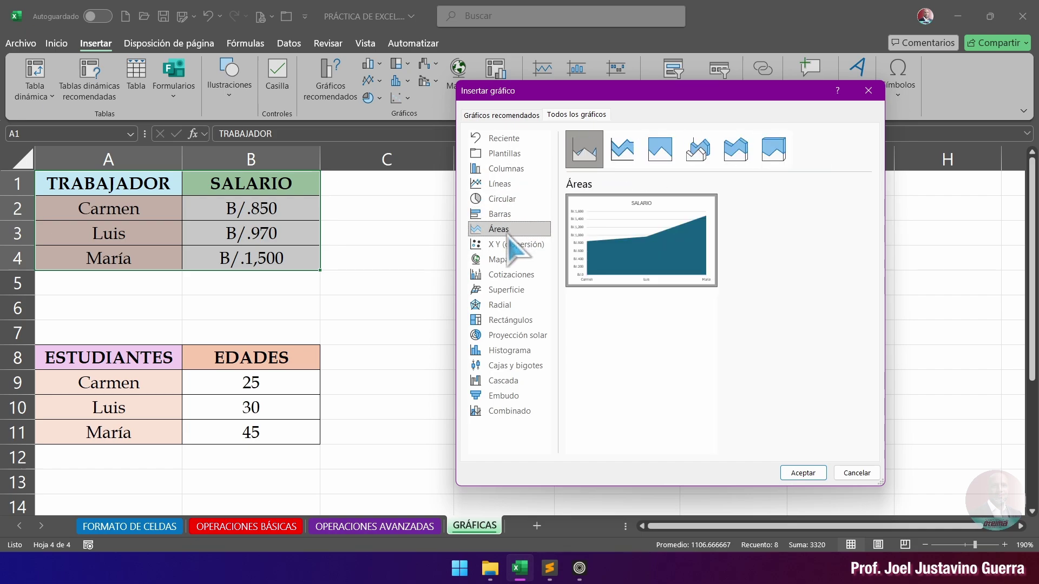
# Step: Insert the recommended clustered column chart for the salary data
pyautogui.click(501, 115)
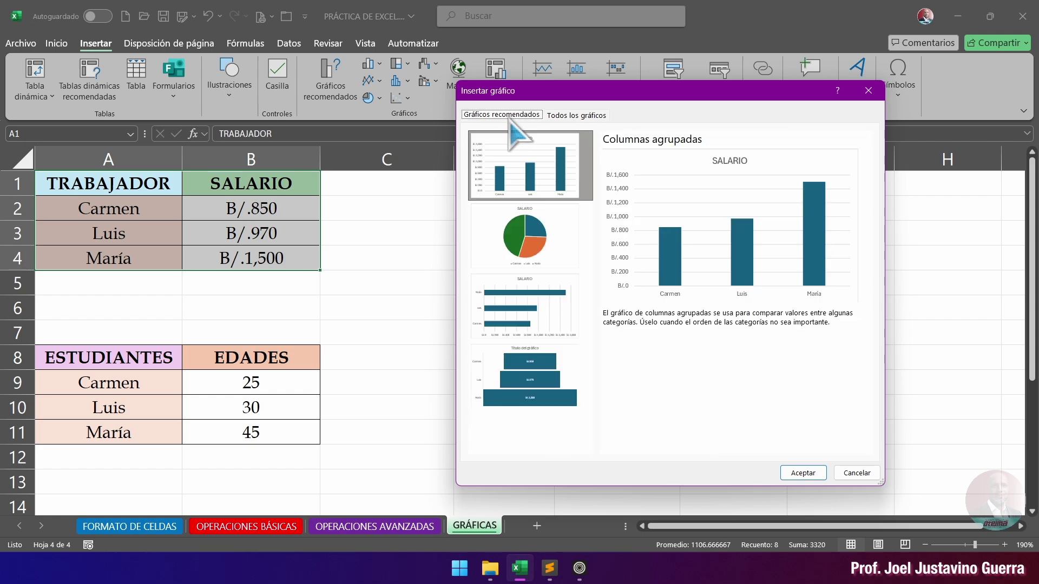
pyautogui.moveTo(582, 93); pyautogui.dragTo(543, 97)
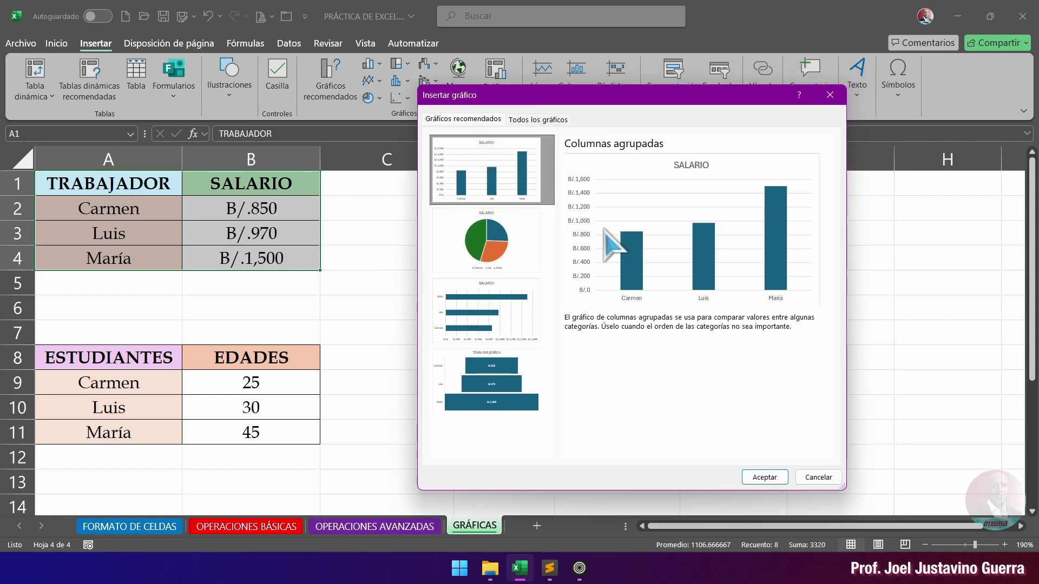
pyautogui.click(764, 477)
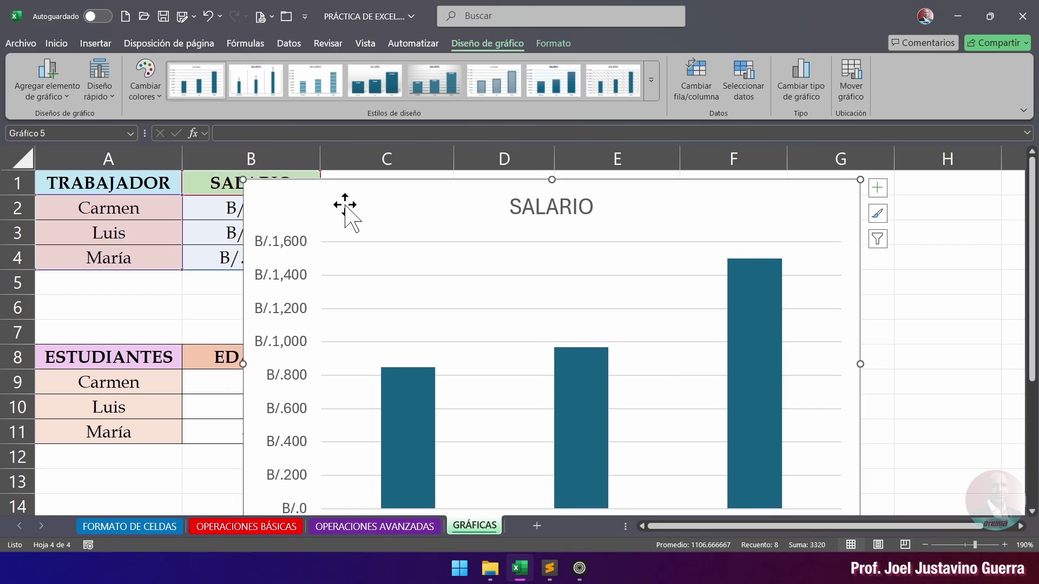
# Step: Shrink the salary chart and place it beside the two tables, over columns C to G from row 1, then deselect it
pyautogui.moveTo(243, 181); pyautogui.dragTo(406, 284)
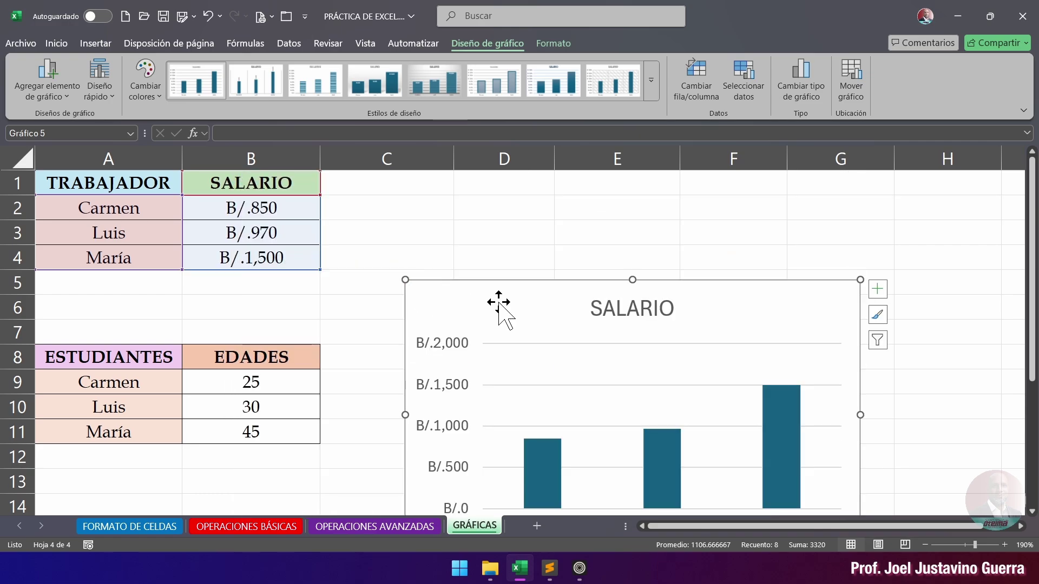
pyautogui.moveTo(496, 302); pyautogui.dragTo(458, 195)
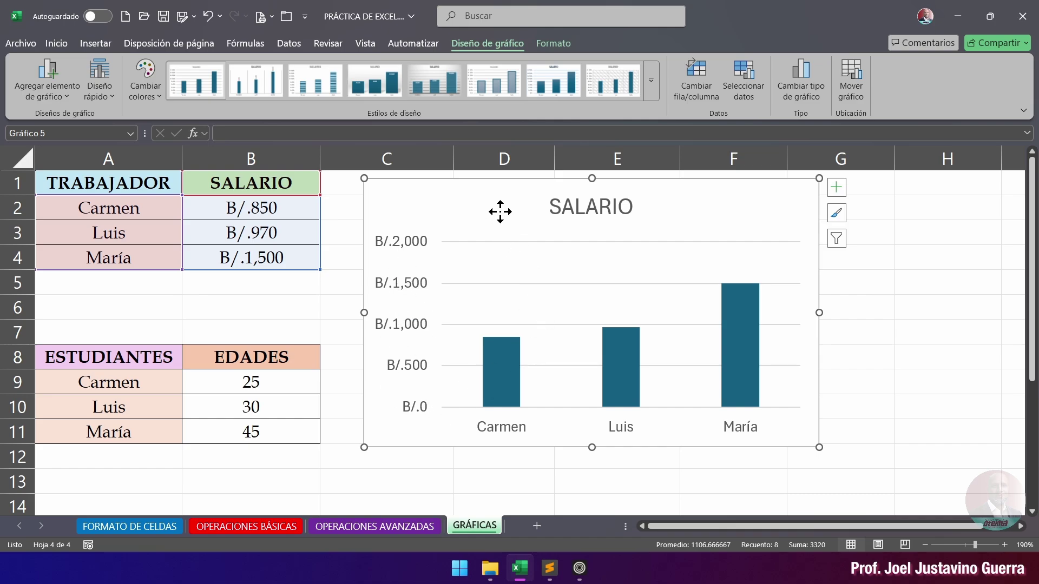
pyautogui.moveTo(499, 211)
pyautogui.mouseDown()
pyautogui.moveTo(487, 211)
pyautogui.moveTo(495, 214)
pyautogui.mouseUp()
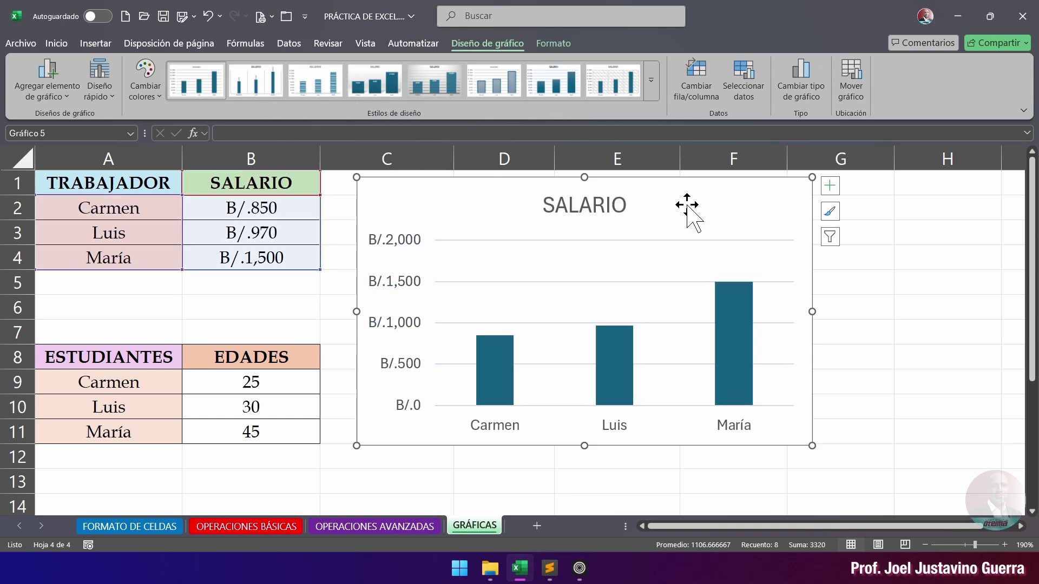
pyautogui.click(899, 332)
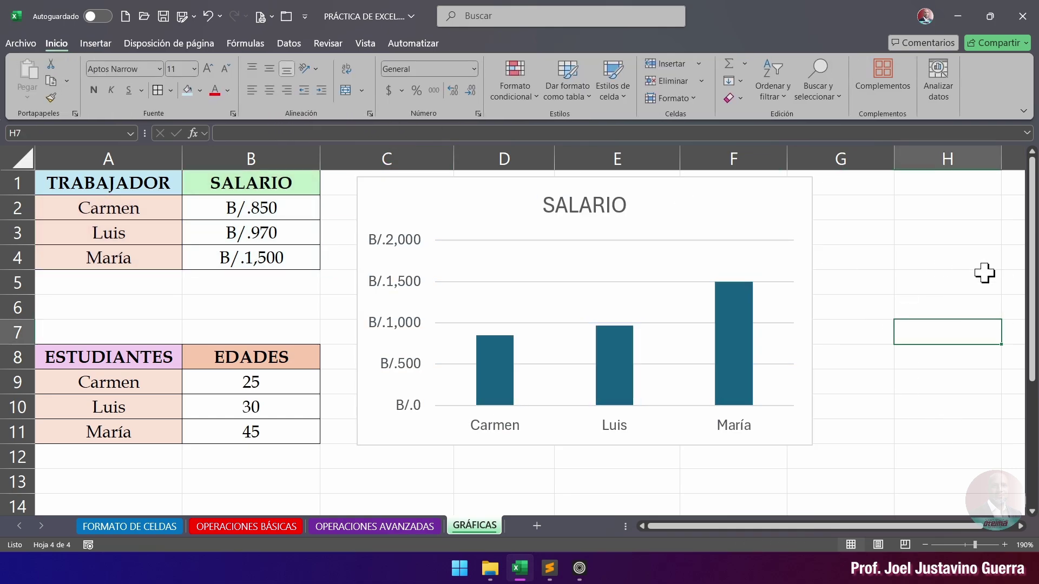
pyautogui.click(944, 304)
pyautogui.click(936, 352)
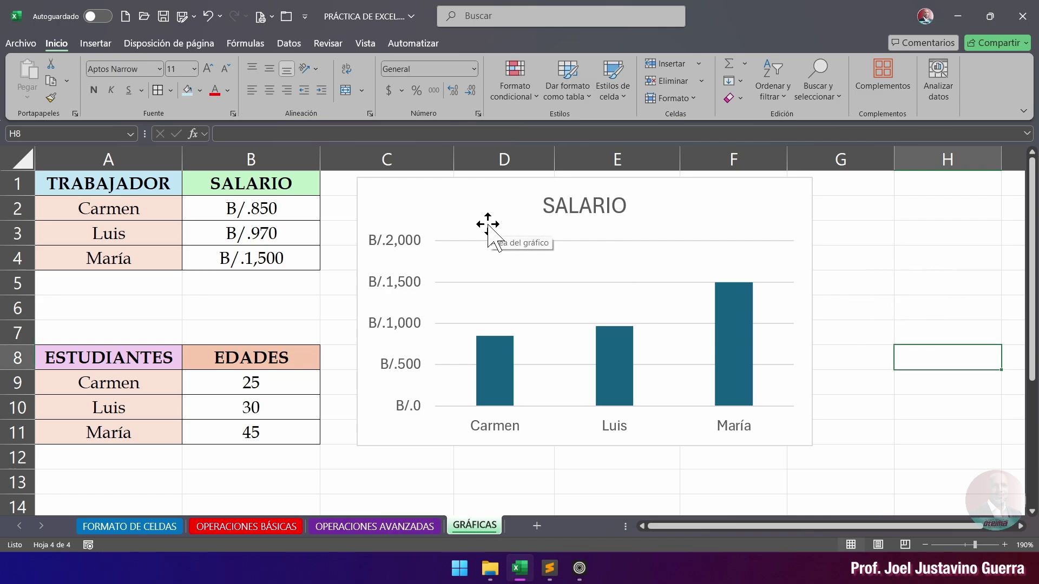
# Step: Fill the background of the salary chart with the lightest tint of the dark blue theme colour
pyautogui.click(472, 193)
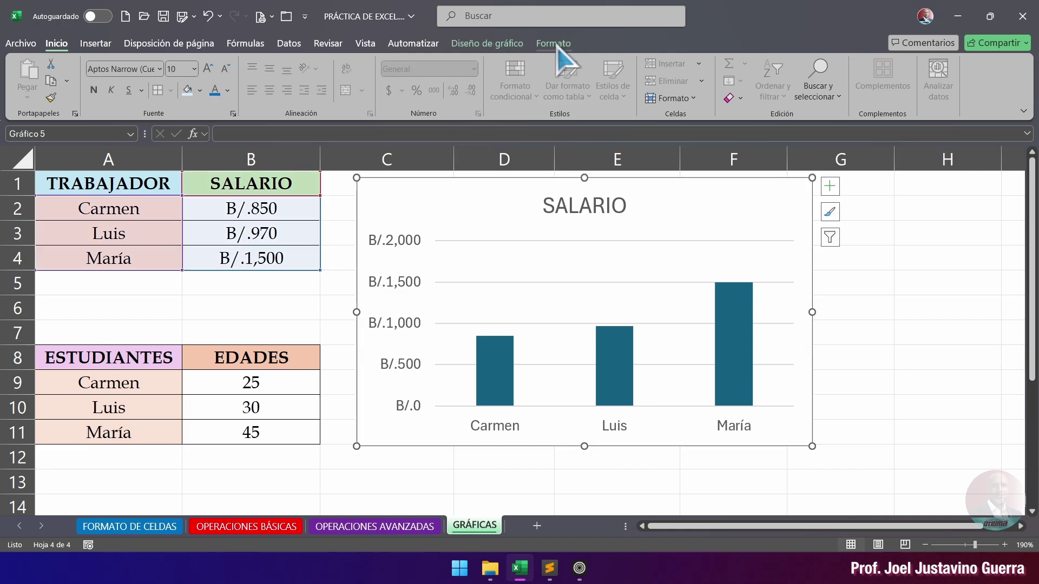
pyautogui.click(484, 44)
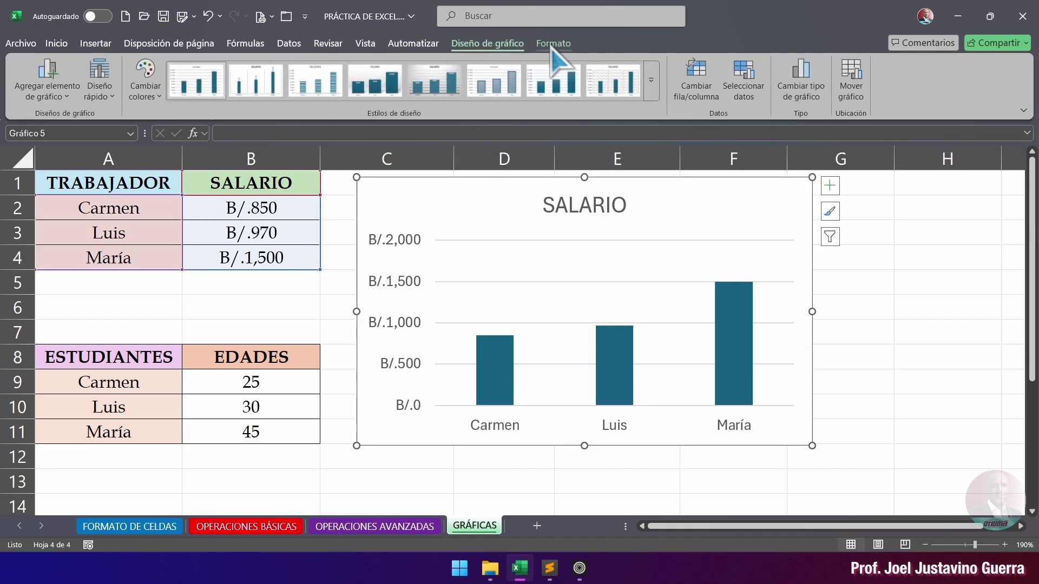
pyautogui.click(551, 45)
pyautogui.click(486, 44)
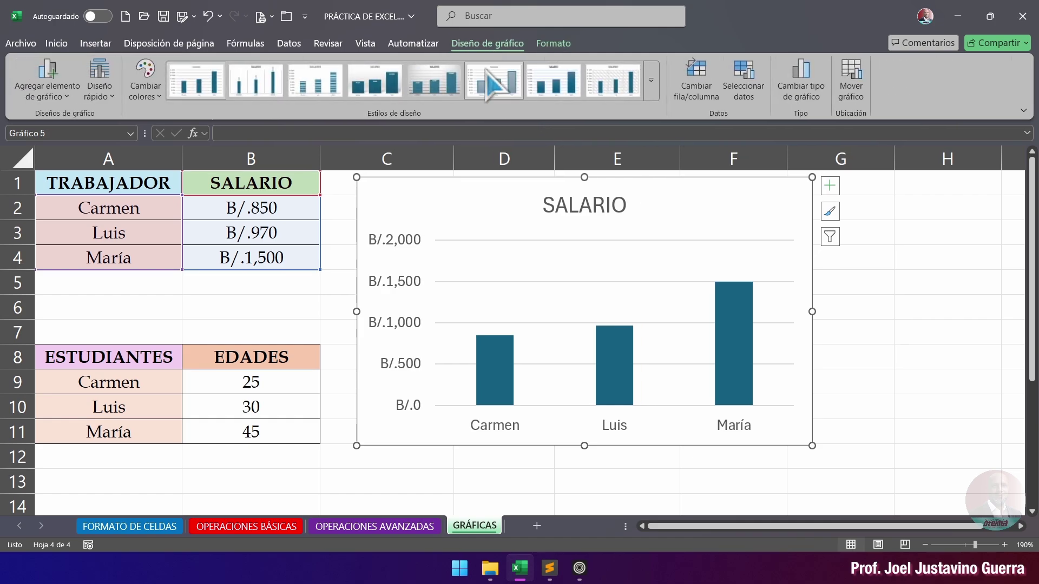
pyautogui.click(651, 95)
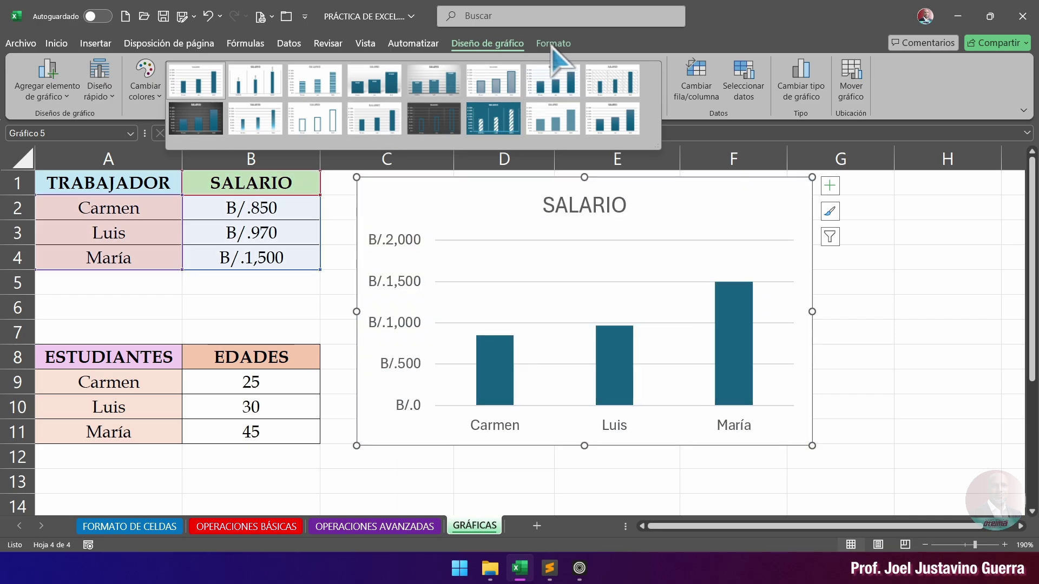
pyautogui.click(552, 46)
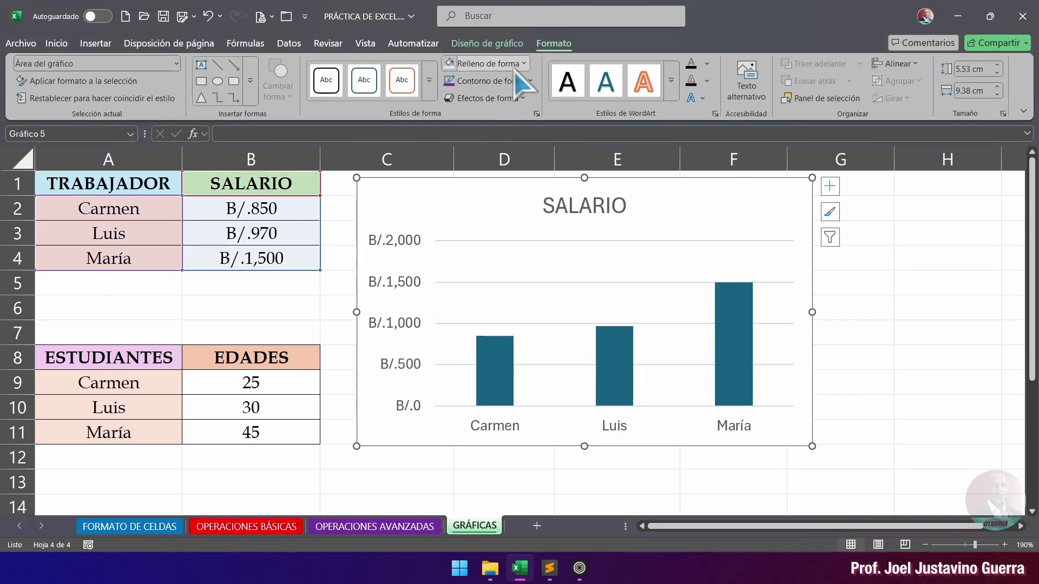
pyautogui.click(518, 62)
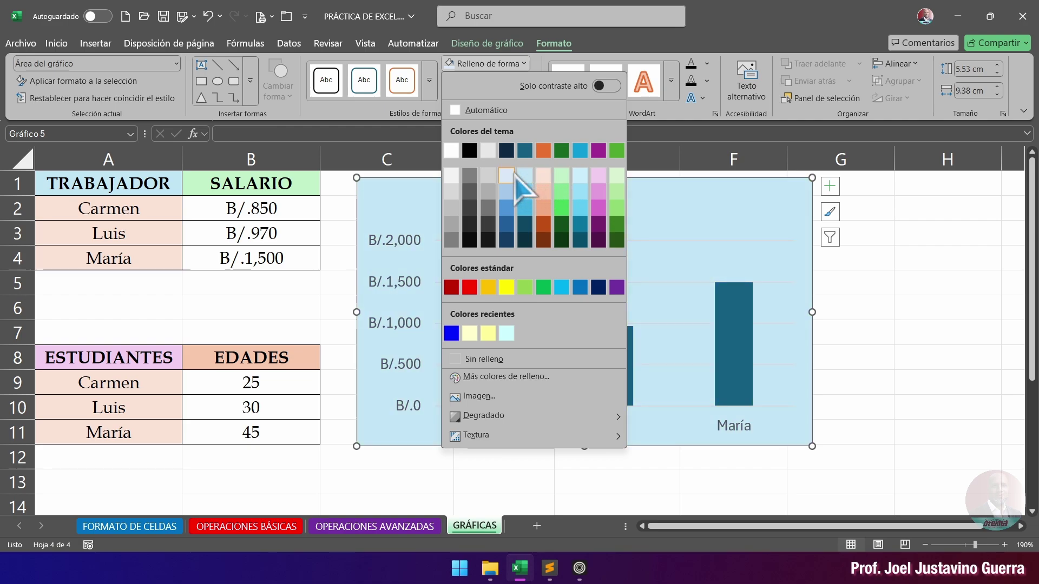
pyautogui.click(512, 174)
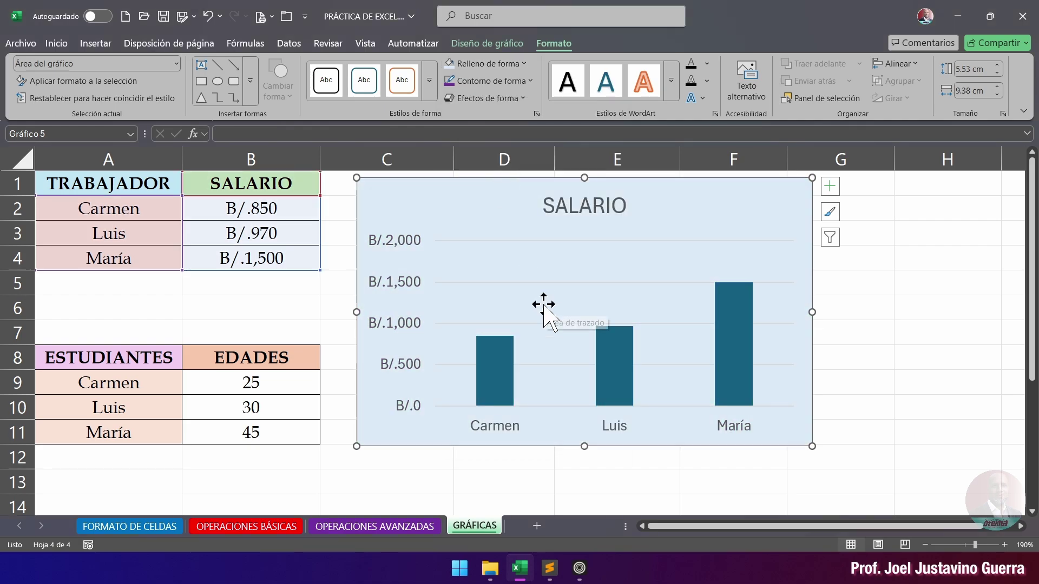
# Step: Give the salary chart area a red outline from the standard colours and deselect the chart
pyautogui.click(517, 81)
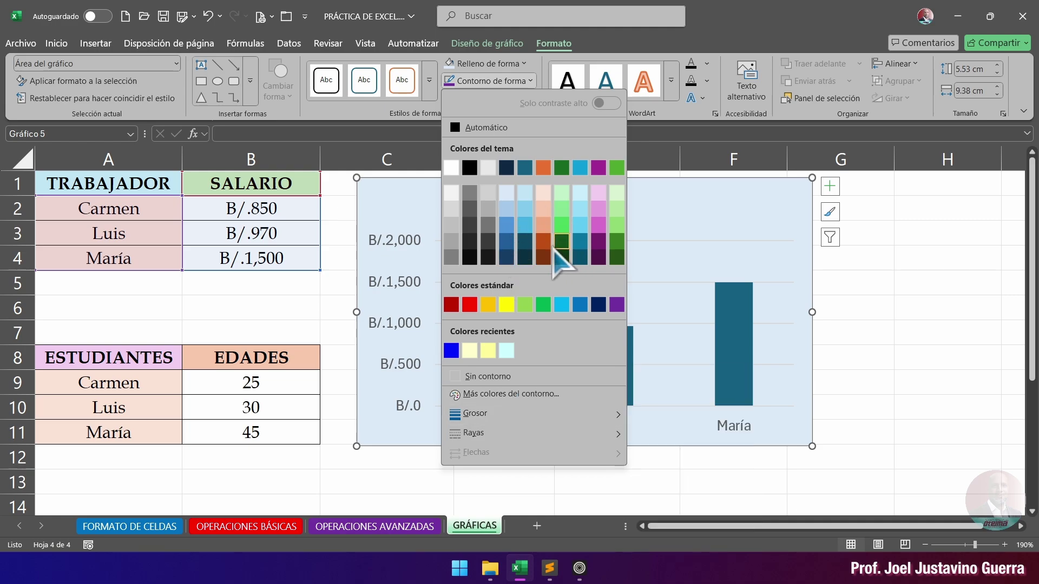
pyautogui.click(469, 305)
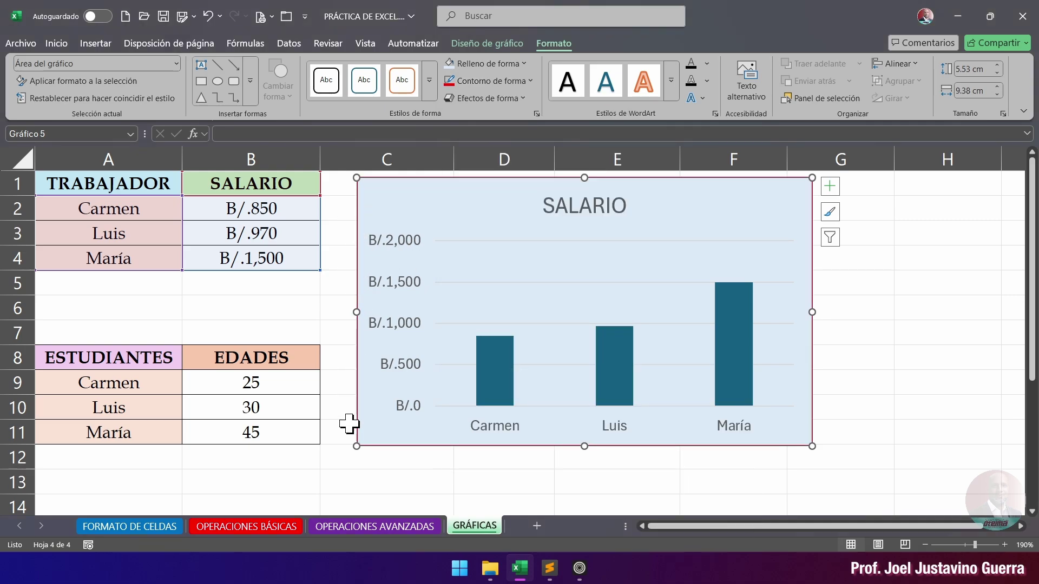
pyautogui.click(930, 311)
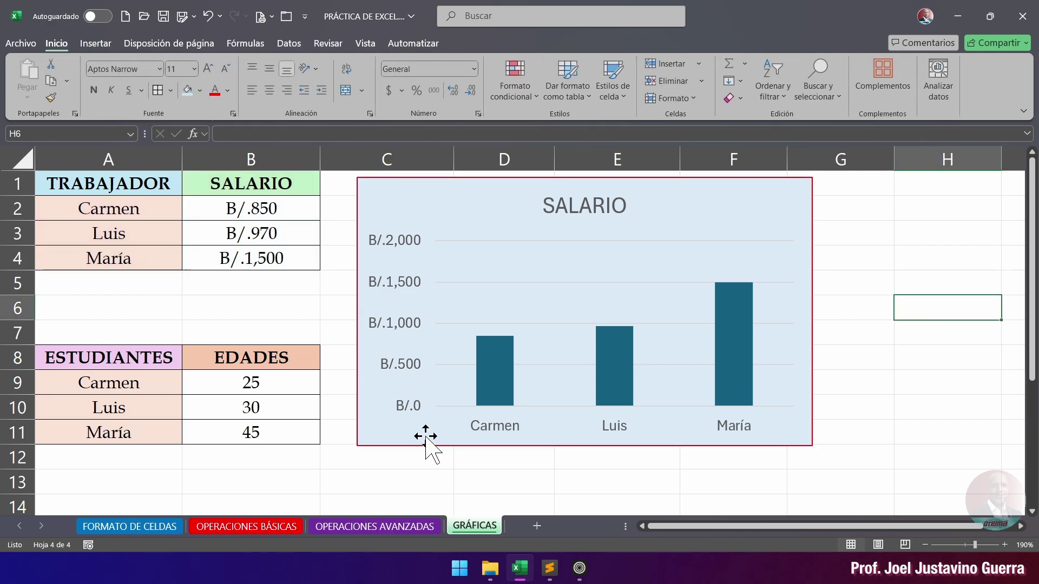
# Step: Set the thickness of the salary chart's outline to 3 pt and deselect the chart
pyautogui.click(460, 187)
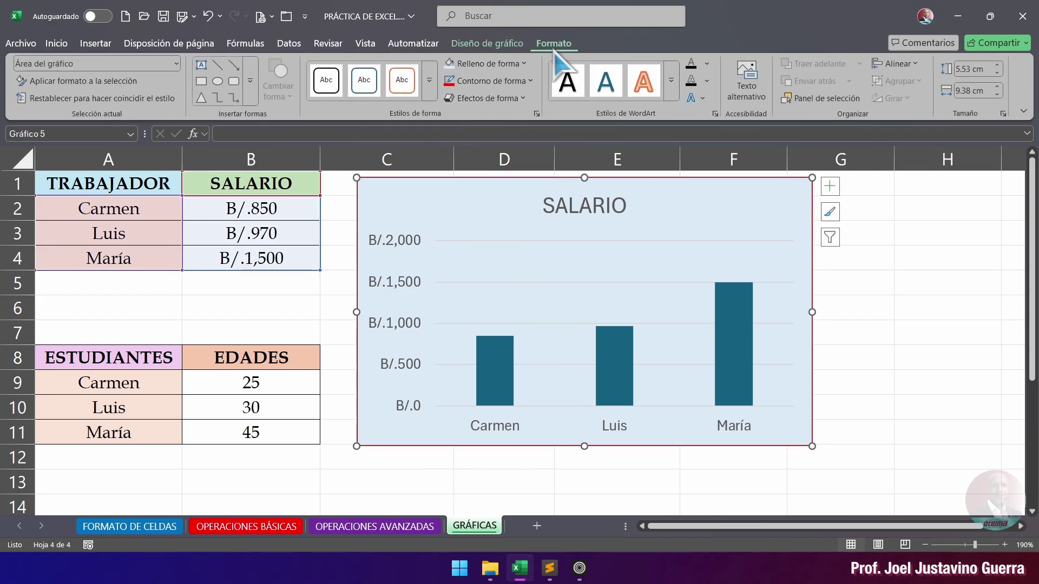
pyautogui.click(501, 82)
pyautogui.moveTo(511, 420)
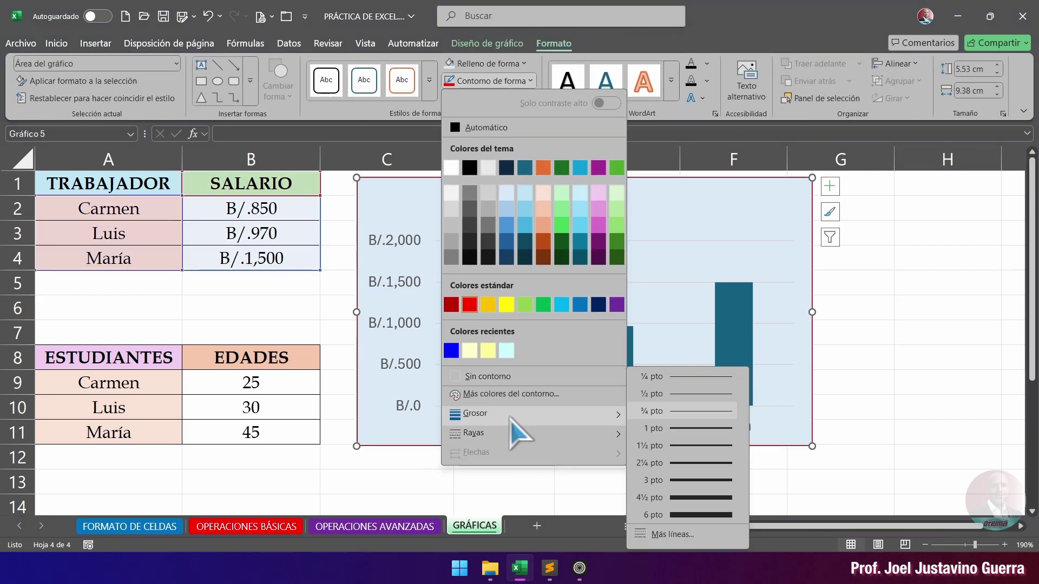
pyautogui.click(695, 476)
pyautogui.click(950, 338)
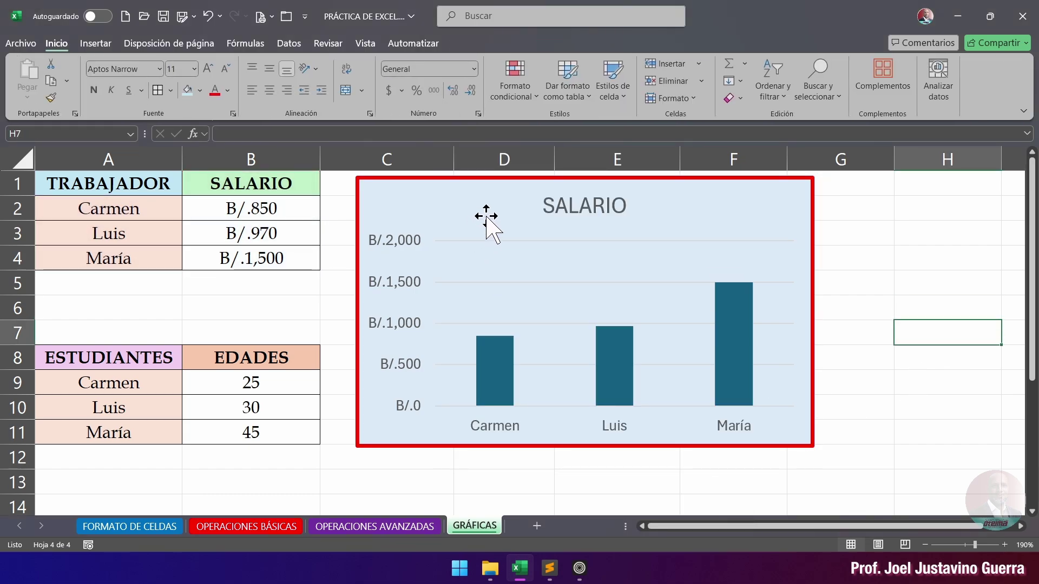
# Step: Make all the text in the salary chart black and bold
pyautogui.click(479, 203)
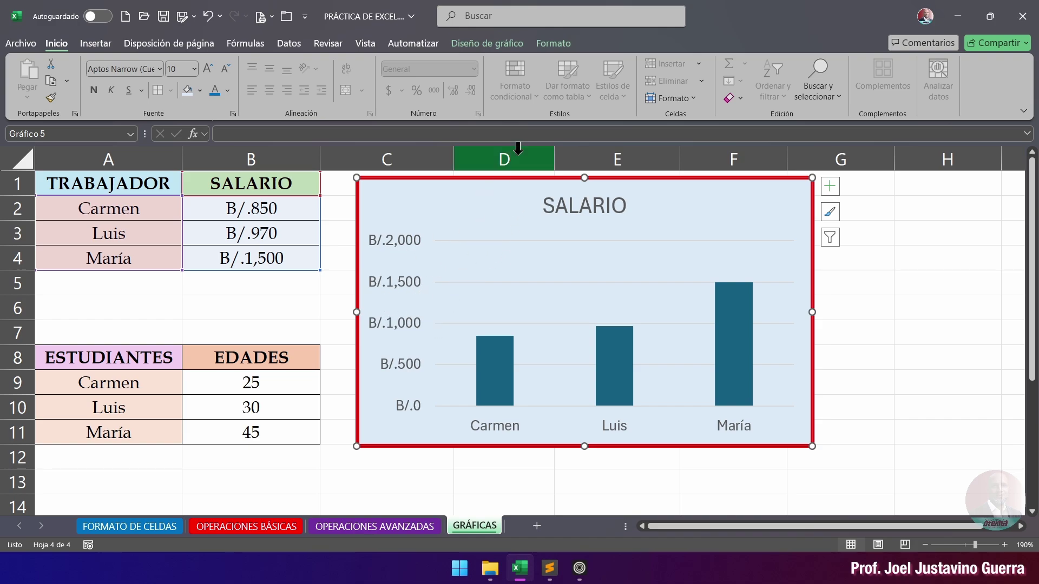
pyautogui.click(554, 47)
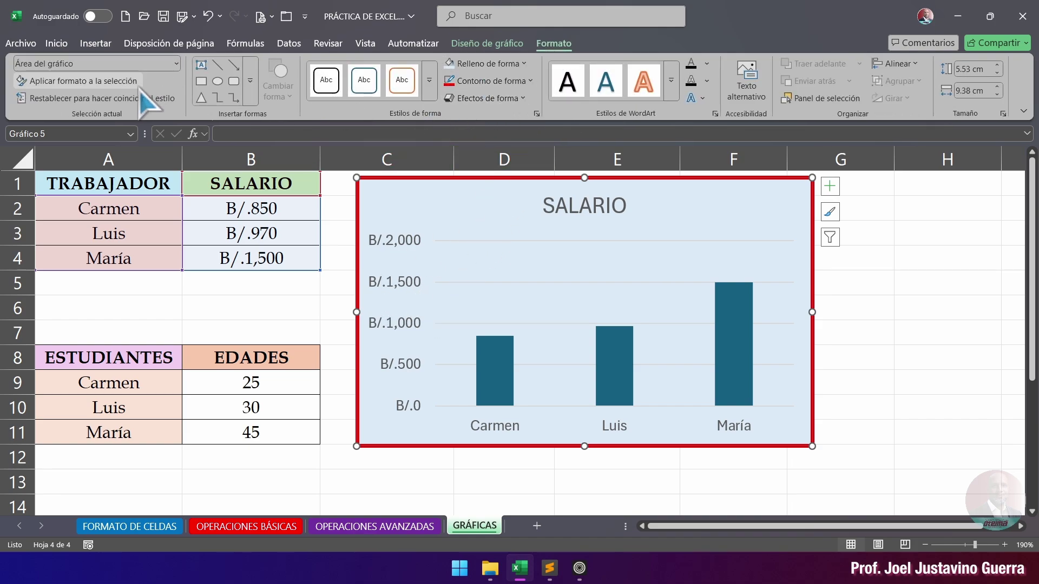
pyautogui.click(57, 45)
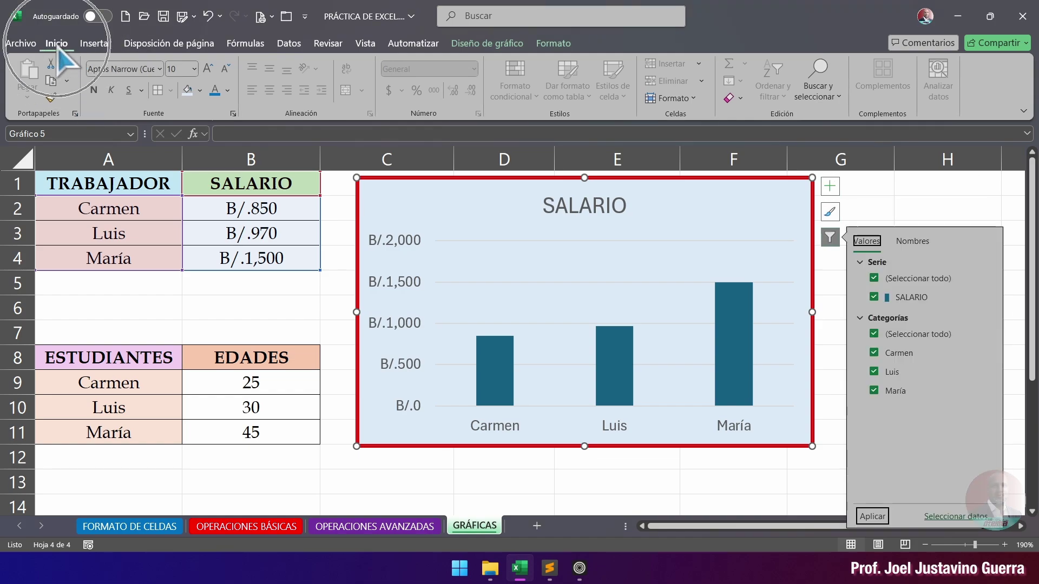
pyautogui.click(228, 91)
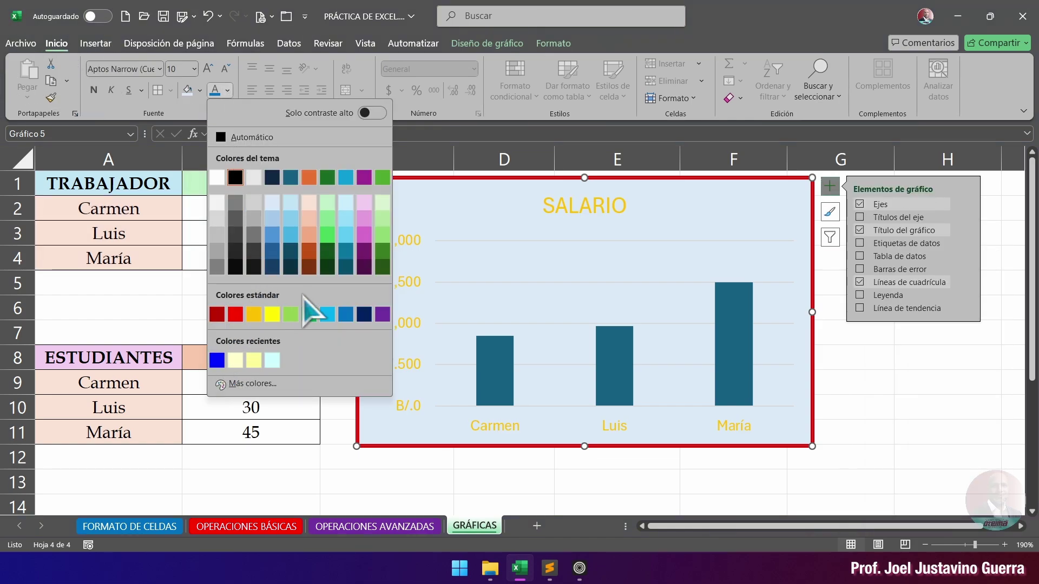
pyautogui.click(236, 177)
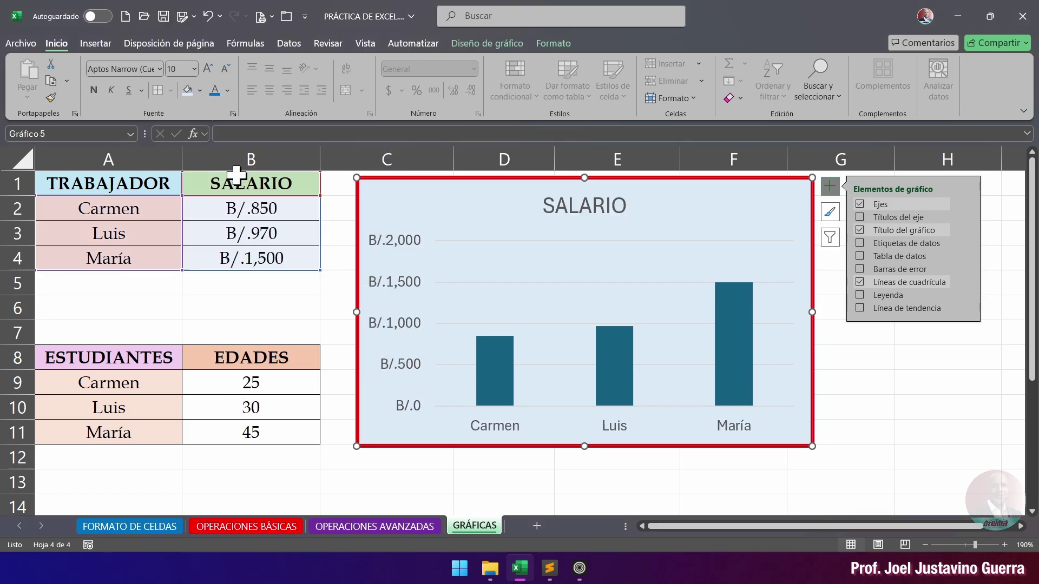
pyautogui.click(94, 90)
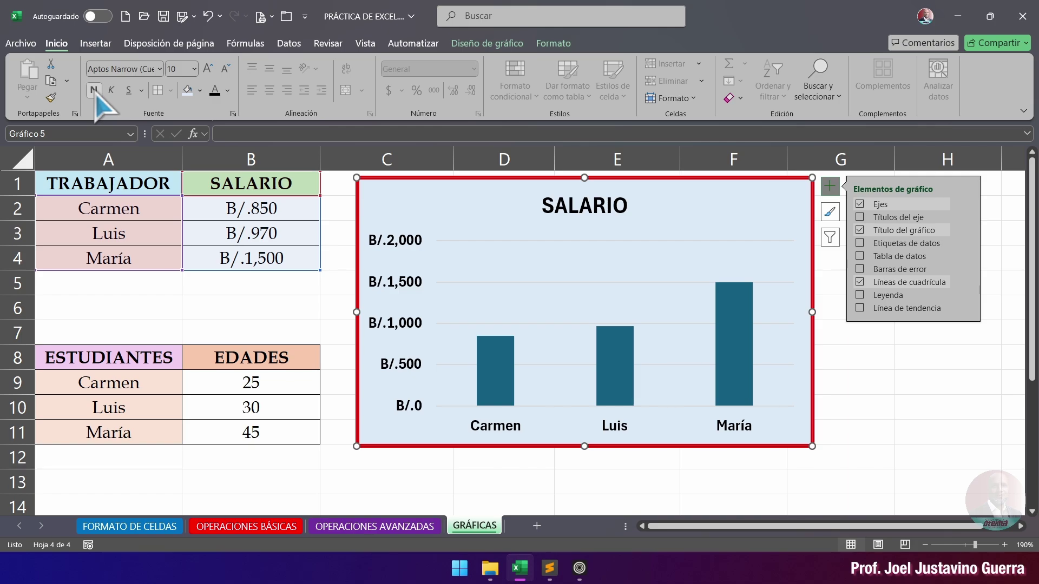
# Step: Change the font of all the salary chart's text to Cambria
pyautogui.click(160, 70)
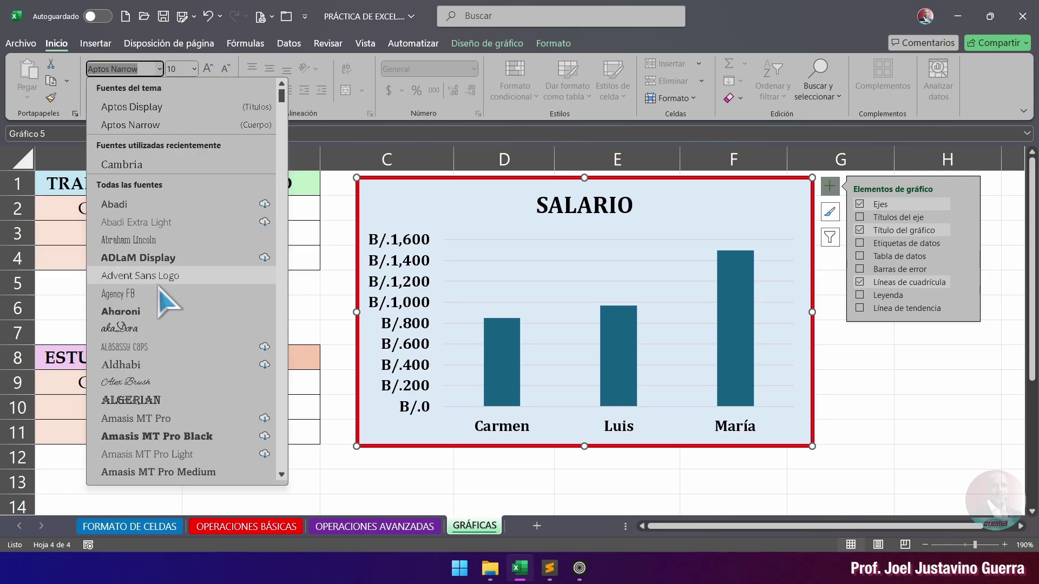
pyautogui.scroll(-6, 148, 313)
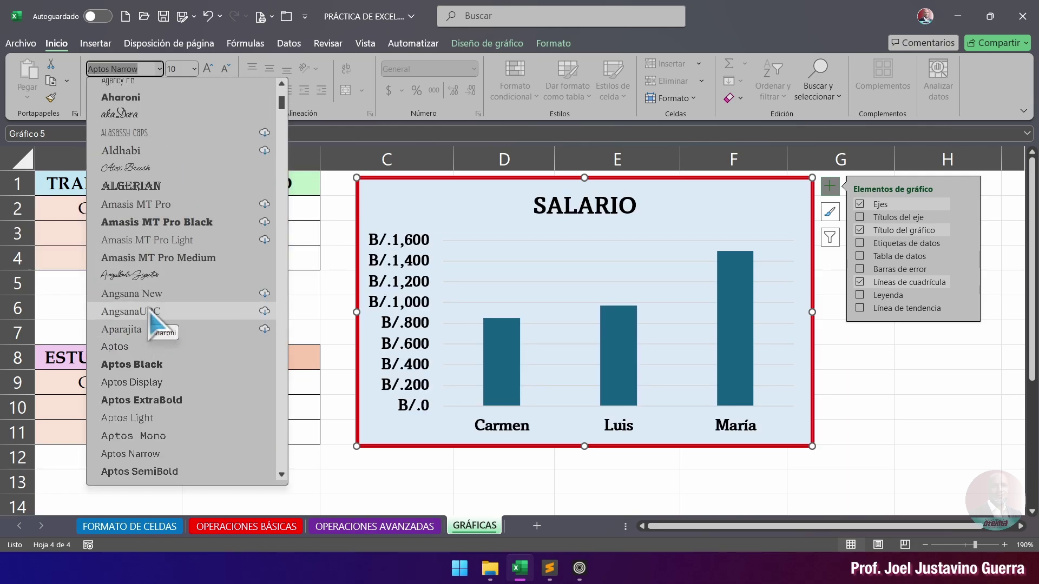
pyautogui.scroll(-1, 148, 314)
pyautogui.scroll(-10, 150, 317)
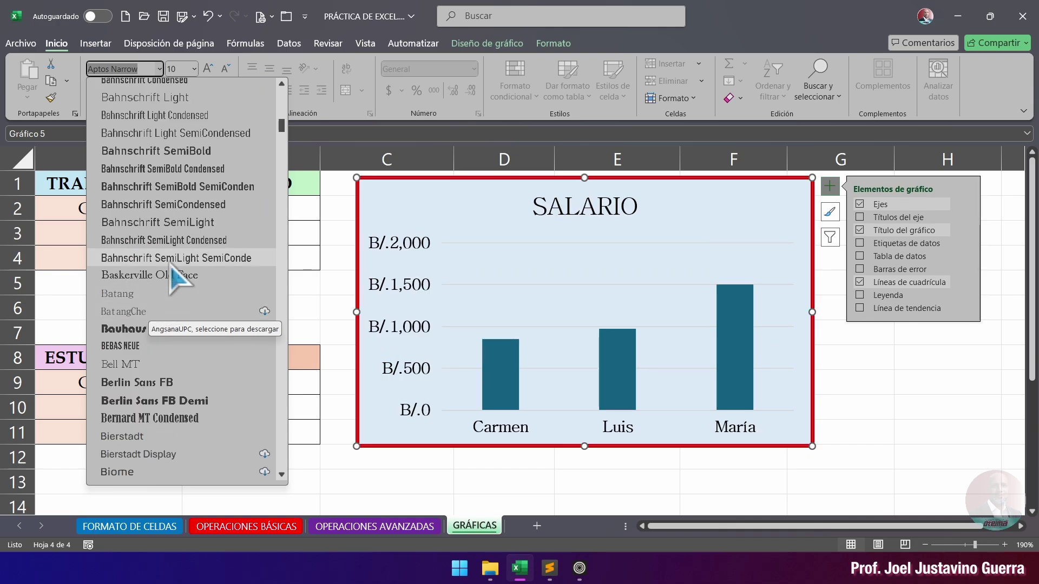
pyautogui.scroll(-10, 172, 254)
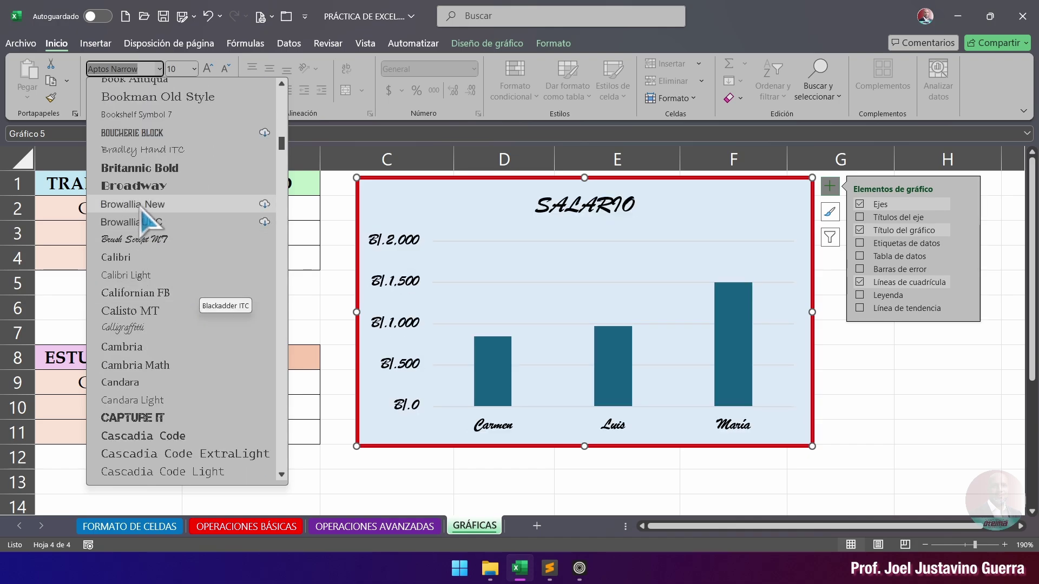
pyautogui.click(146, 348)
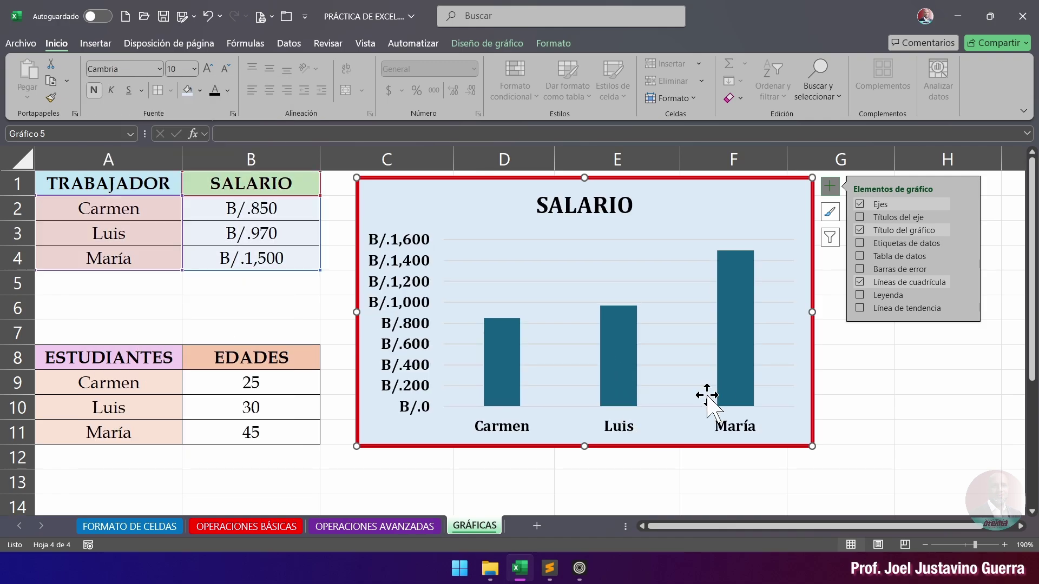
pyautogui.click(846, 373)
# Step: Open the chart type options for the salary chart and preview the pie, 3D pie and pie-of-pie variants
pyautogui.click(484, 214)
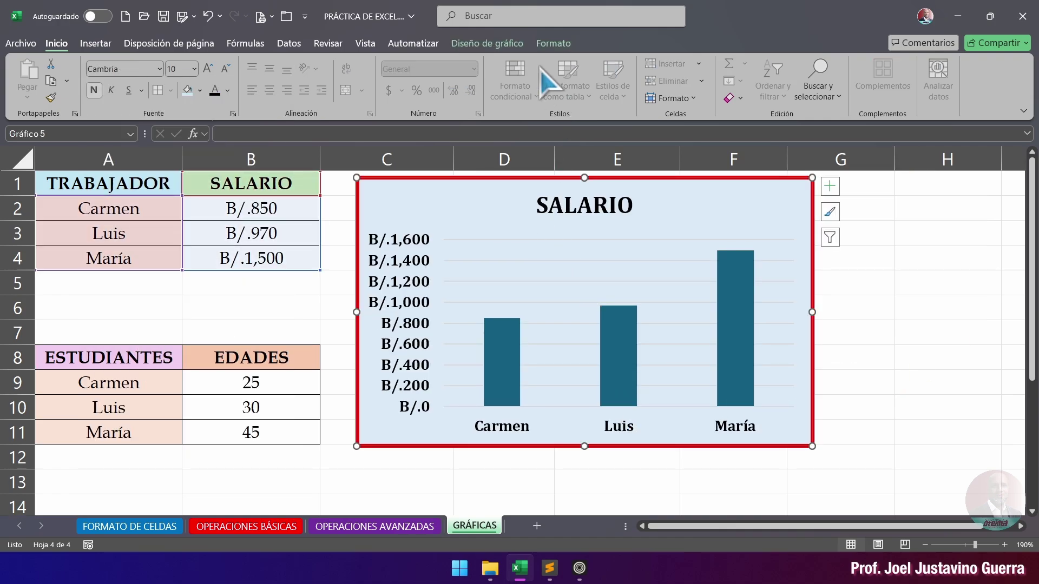
pyautogui.click(495, 48)
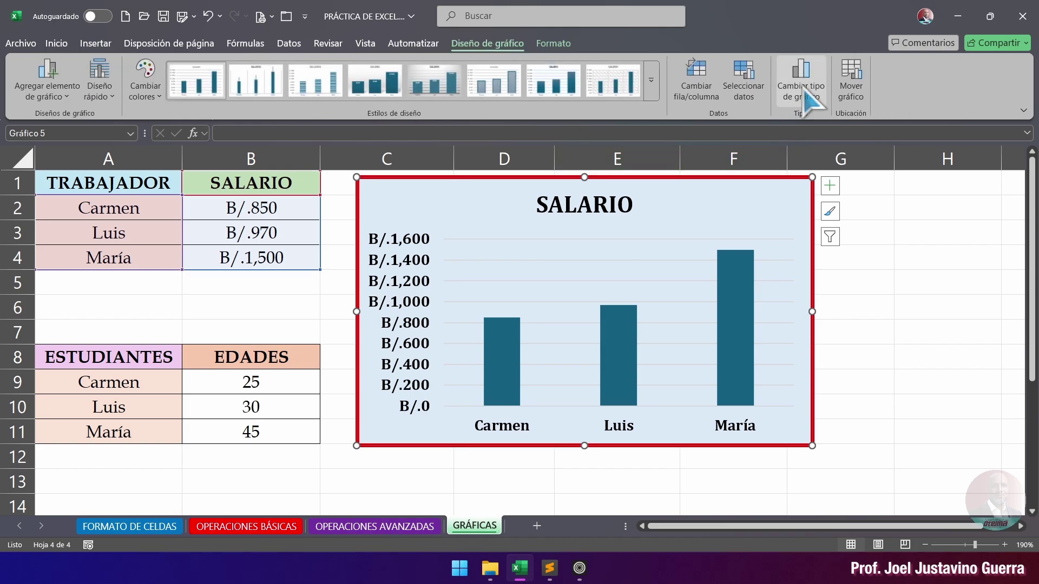
pyautogui.click(829, 185)
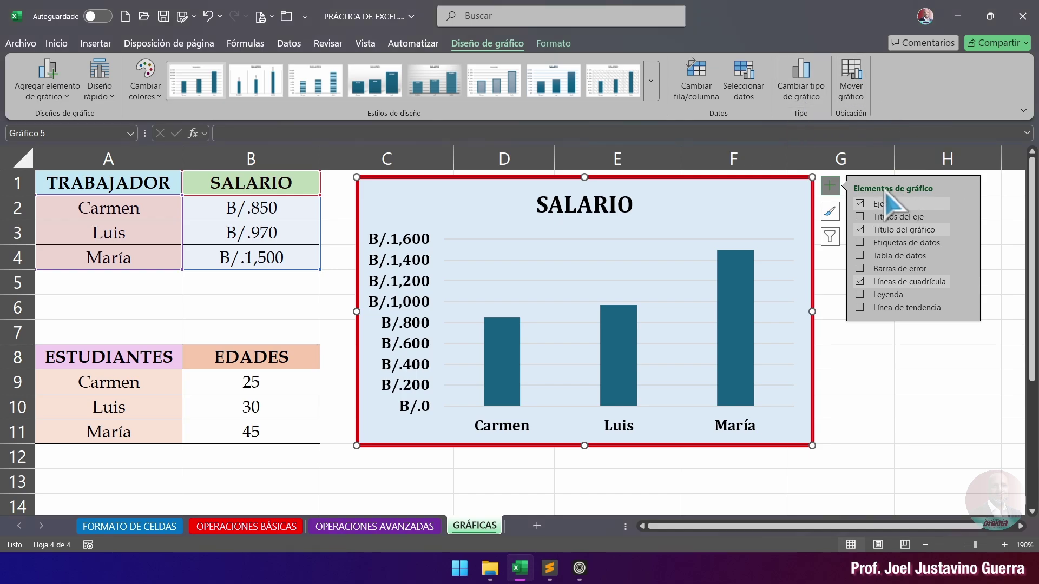
pyautogui.click(805, 99)
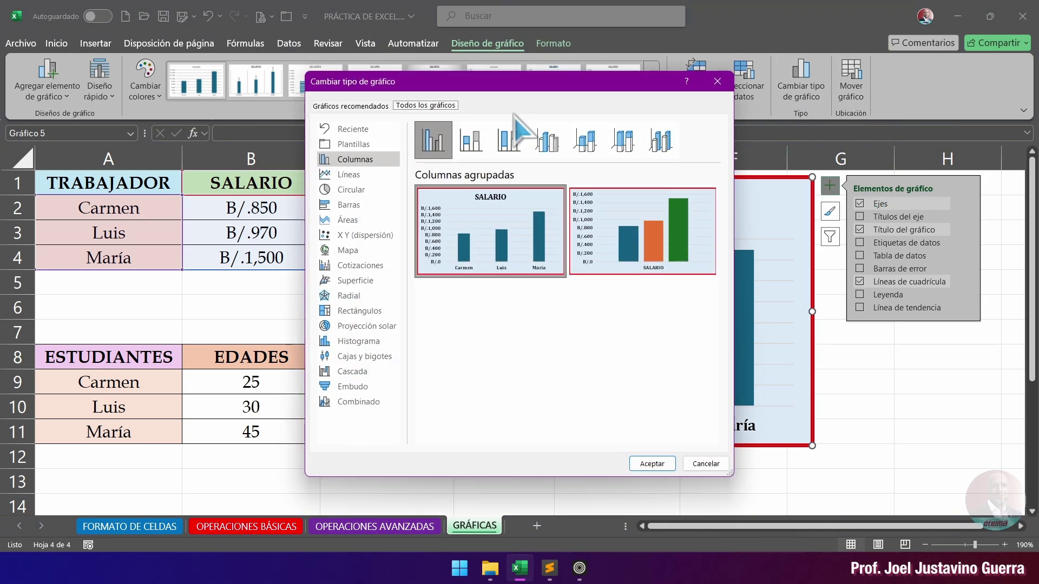
pyautogui.click(431, 196)
pyautogui.moveTo(567, 230)
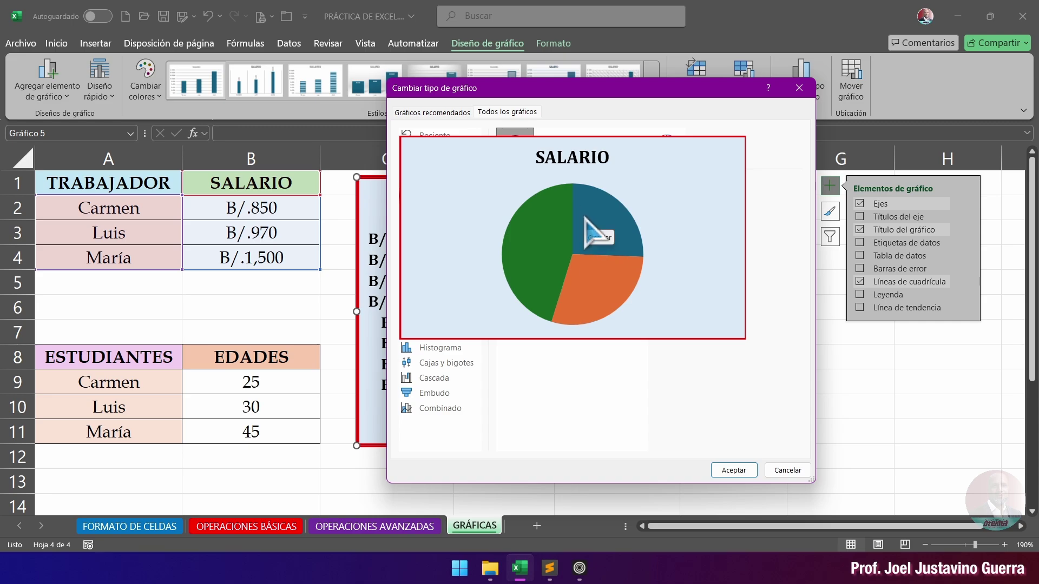
pyautogui.click(555, 143)
pyautogui.moveTo(565, 236)
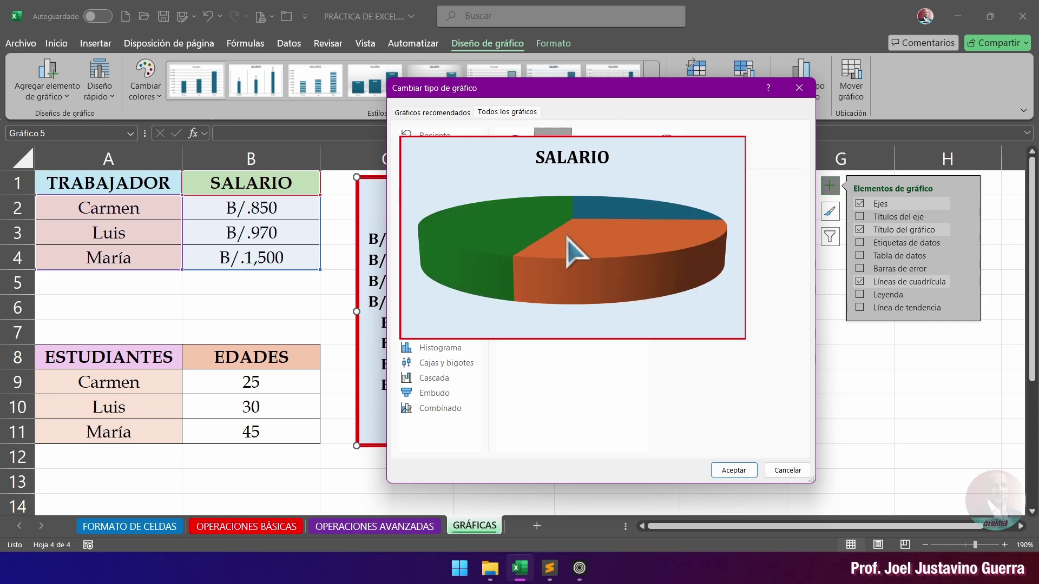
pyautogui.click(592, 139)
pyautogui.moveTo(593, 140)
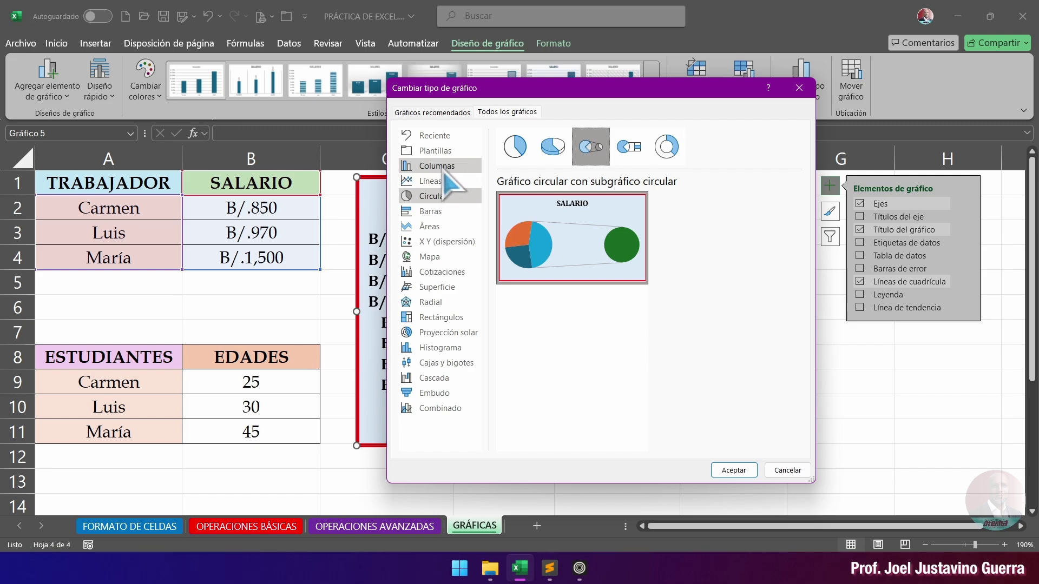
# Step: Preview the bar chart variants for the salary data, including 100% stacked, 3D stacked and 3D 100% stacked bars
pyautogui.click(442, 212)
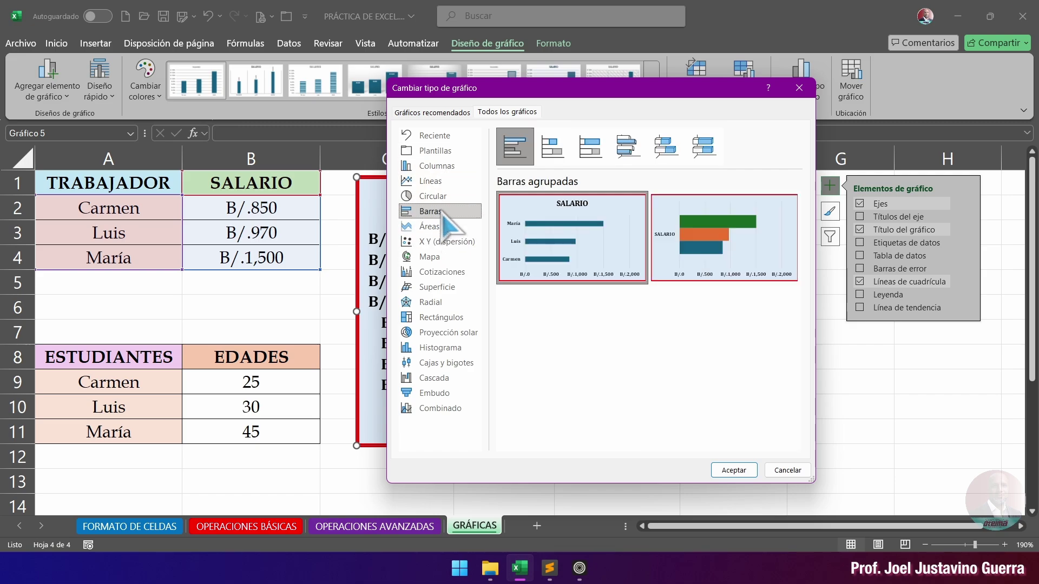
pyautogui.click(563, 148)
pyautogui.click(587, 152)
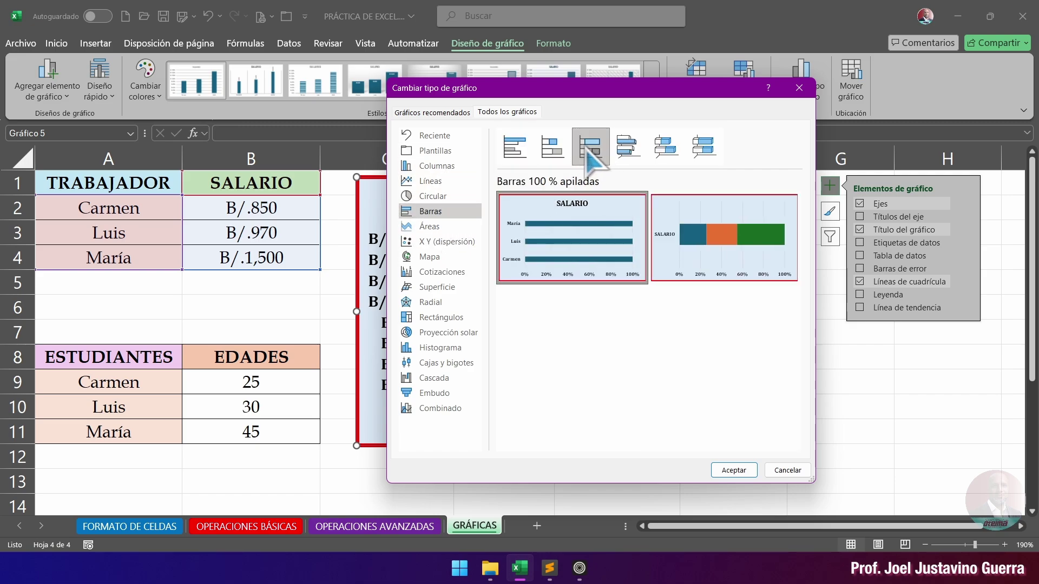
pyautogui.click(621, 148)
pyautogui.click(677, 143)
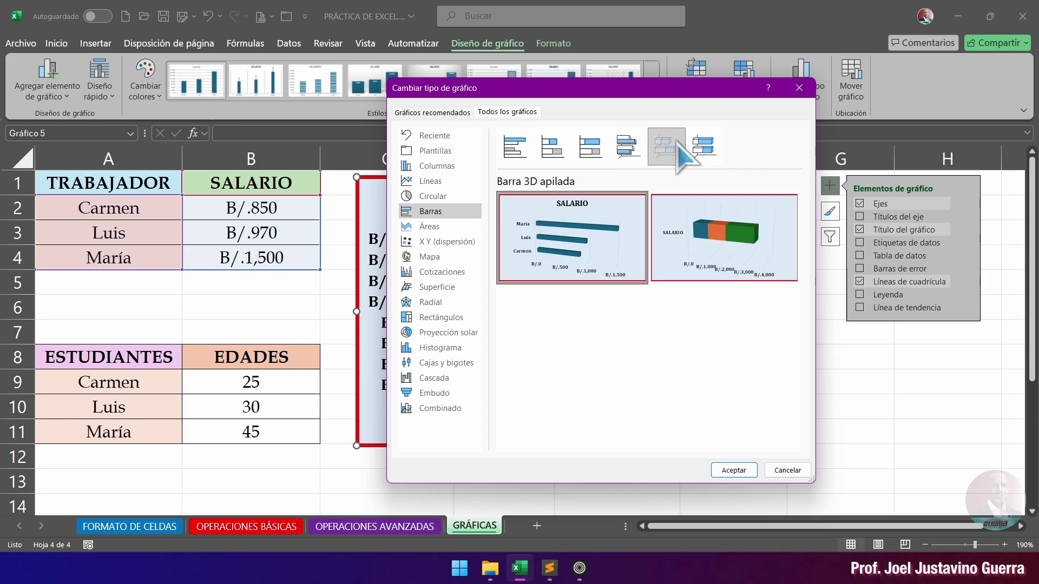
pyautogui.click(709, 145)
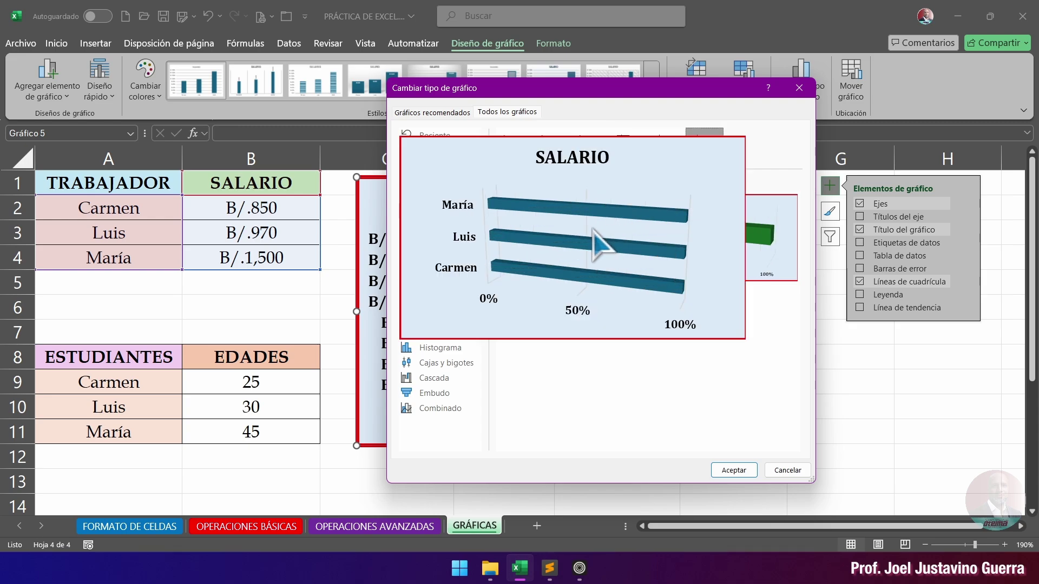
# Step: Preview the flat 100% stacked bar and 3D clustered bar variants for the salary chart
pyautogui.click(603, 155)
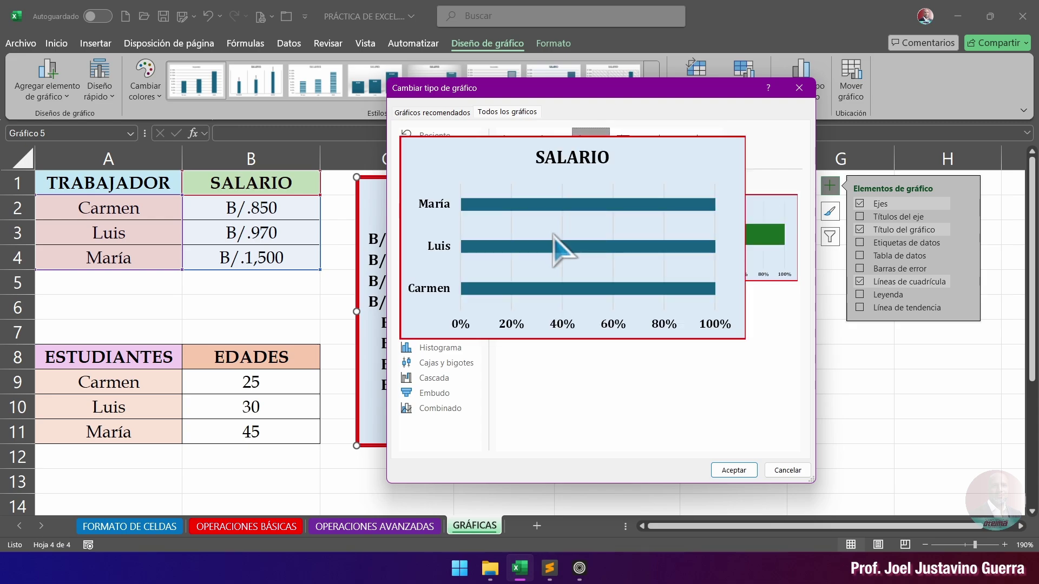
pyautogui.moveTo(733, 217)
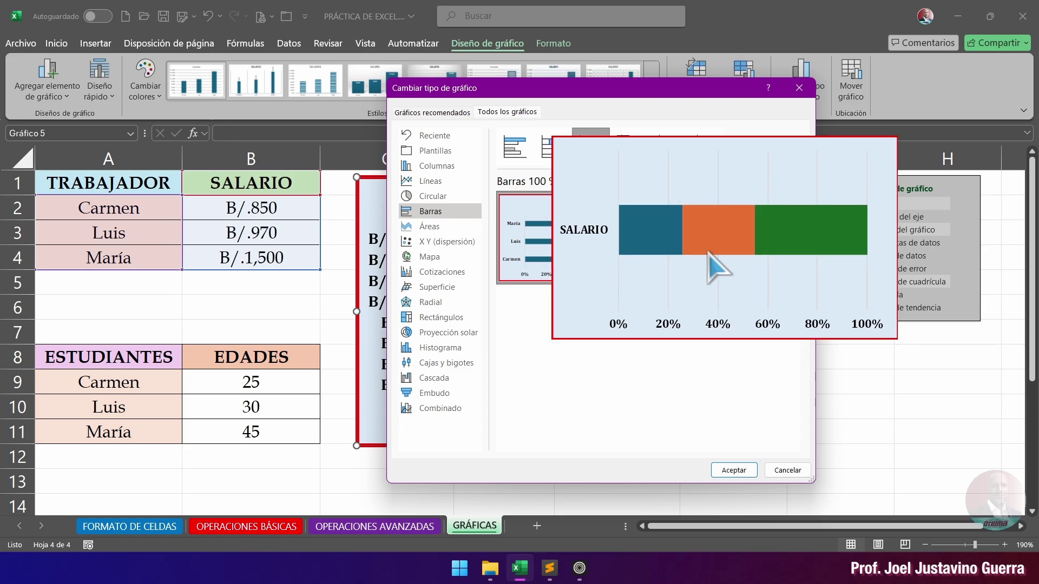
pyautogui.click(631, 154)
pyautogui.moveTo(577, 259)
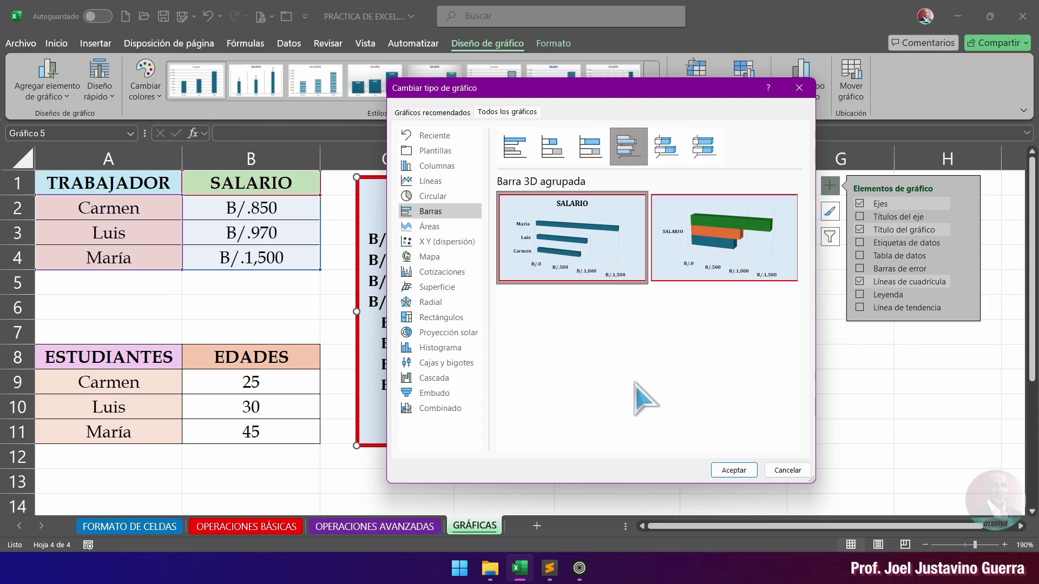
# Step: Change the salary chart to a 3D 100% stacked column chart with one column per worker
pyautogui.click(460, 166)
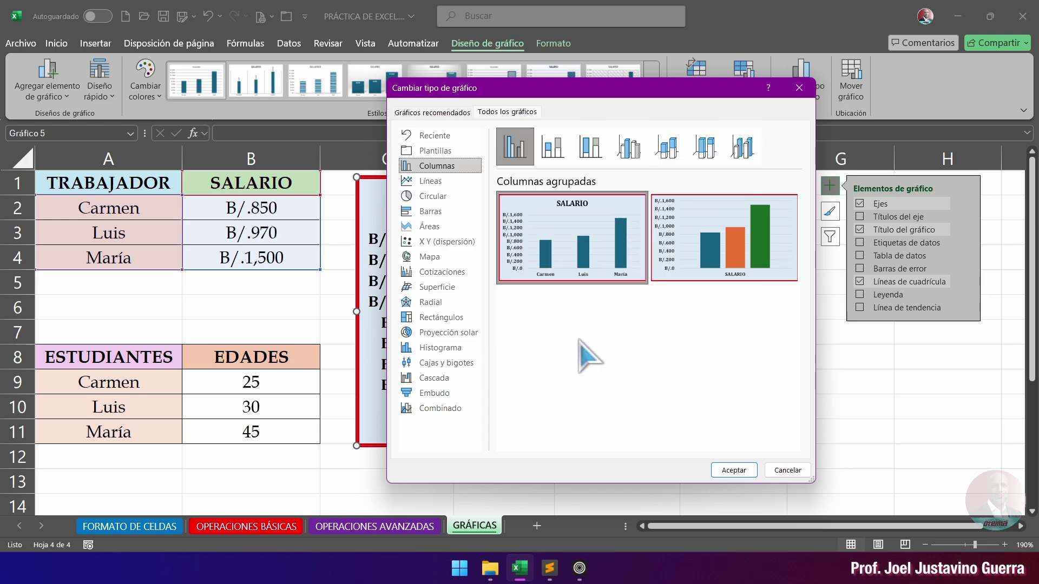
pyautogui.click(626, 148)
pyautogui.moveTo(580, 249)
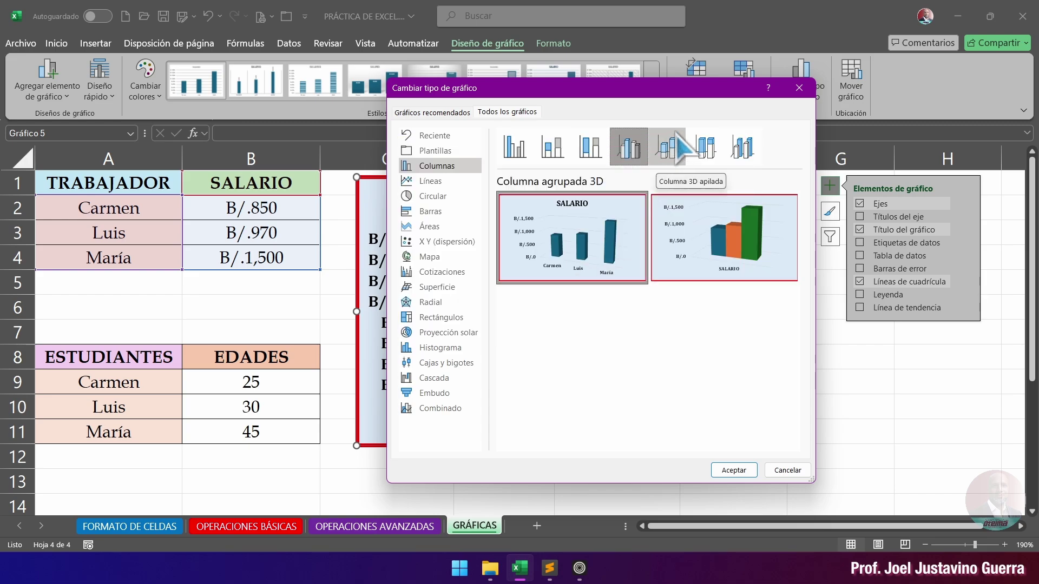
pyautogui.click(674, 147)
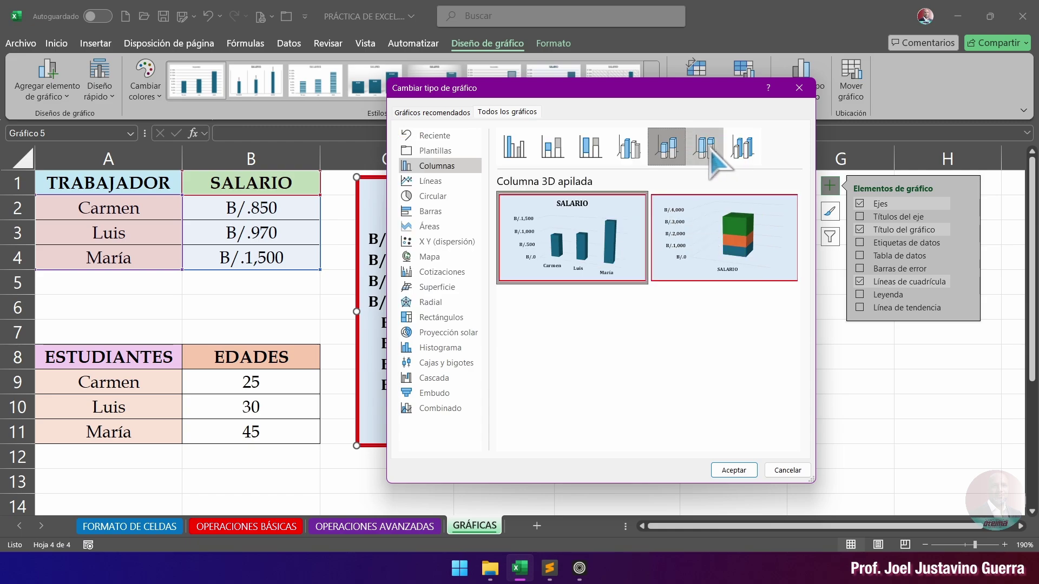
pyautogui.click(710, 150)
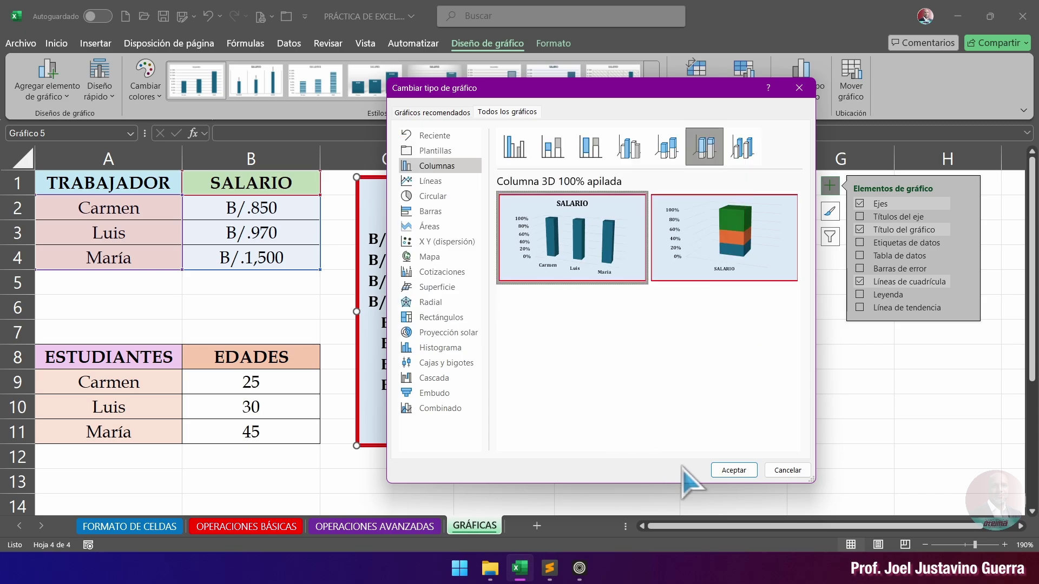
pyautogui.click(725, 469)
pyautogui.click(896, 279)
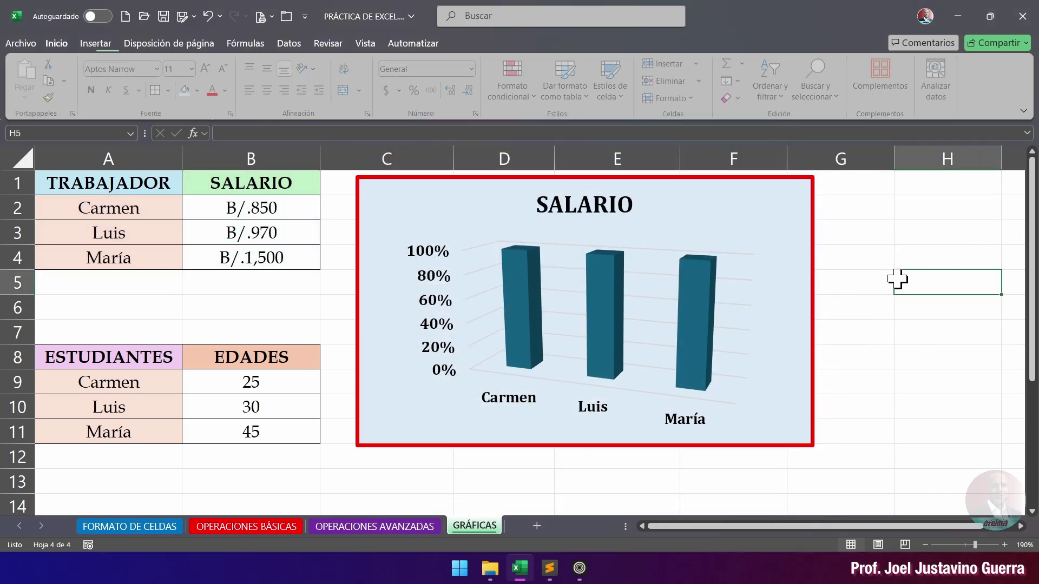
# Step: Apply the chart style with gradient columns, soft shadows and a bold title to the salary chart
pyautogui.click(466, 204)
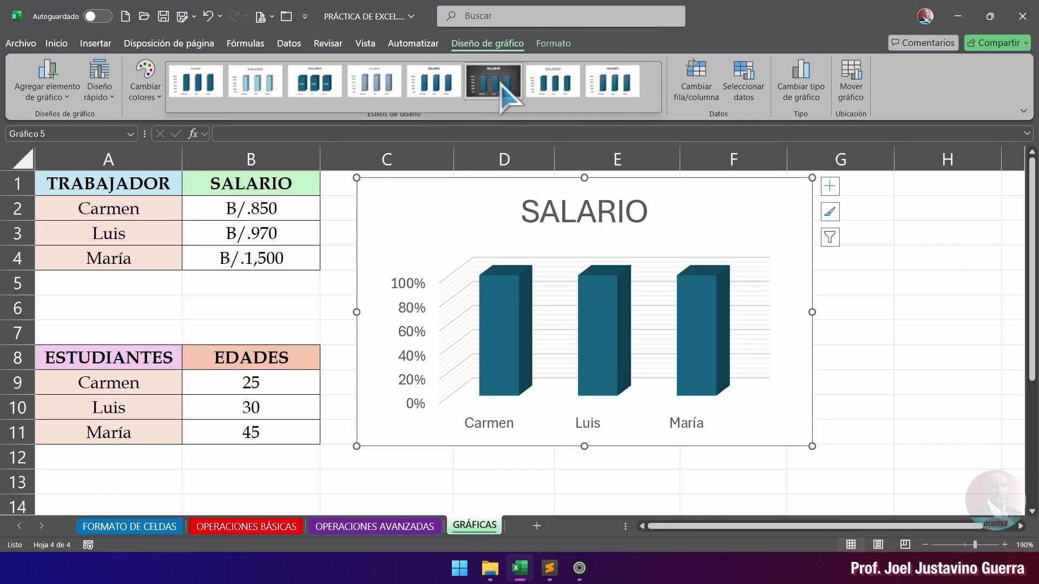
pyautogui.click(614, 89)
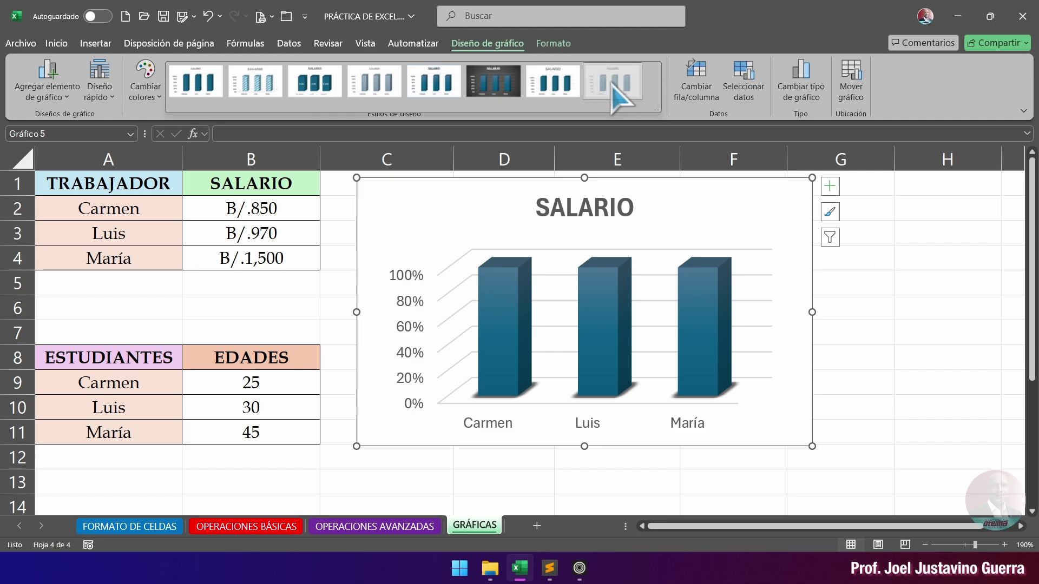
pyautogui.click(949, 296)
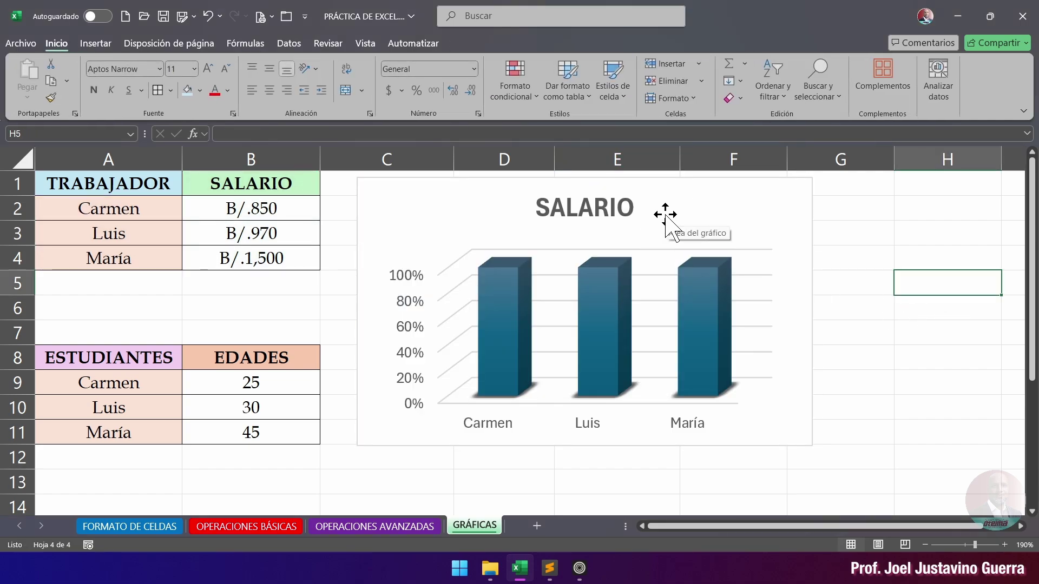
# Step: Toggle the salary chart's axes off and back on, and add titles to both axes
pyautogui.click(702, 207)
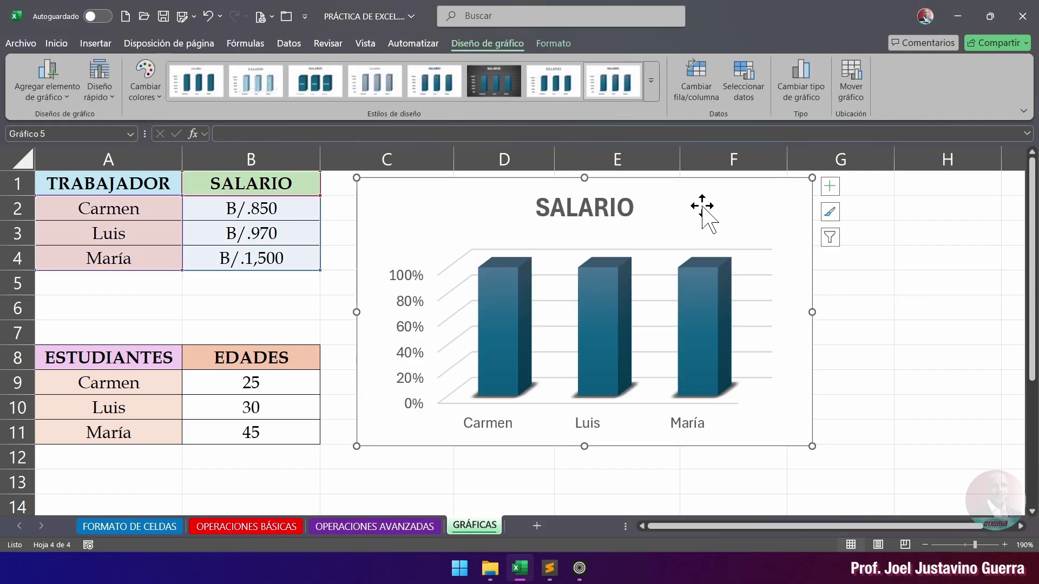
pyautogui.click(830, 187)
pyautogui.click(859, 204)
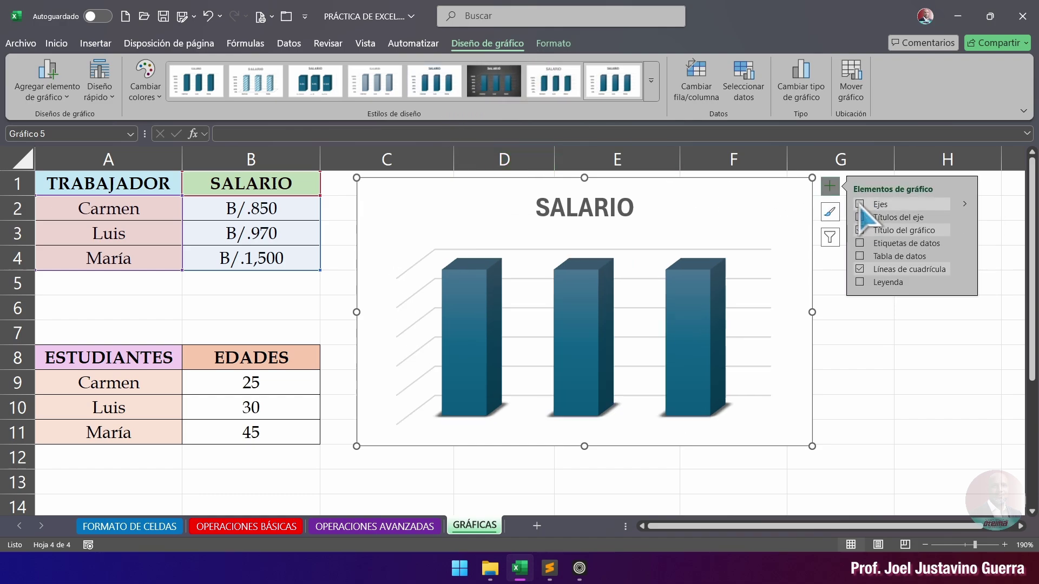
pyautogui.click(859, 204)
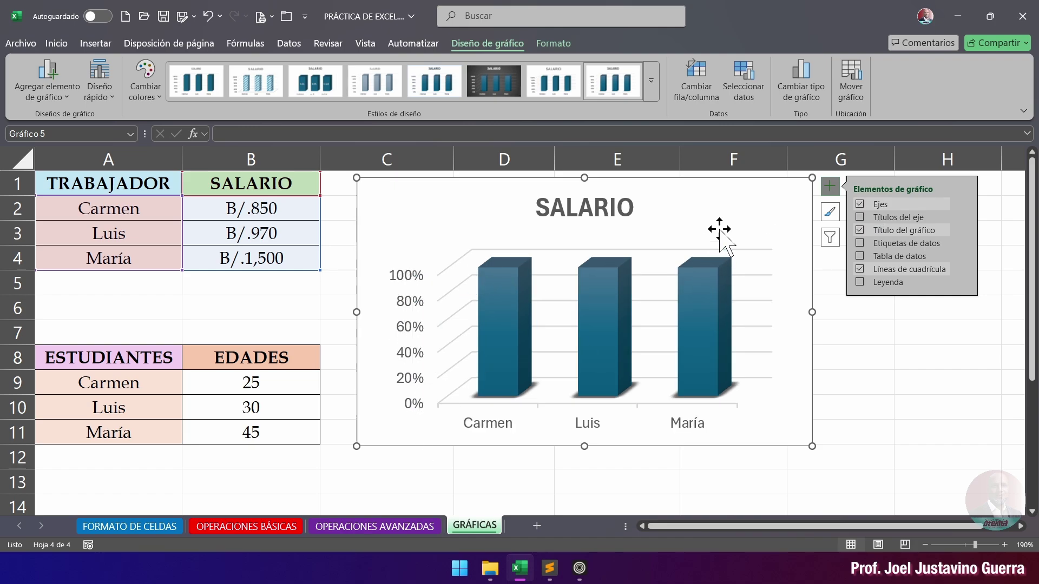
pyautogui.click(860, 205)
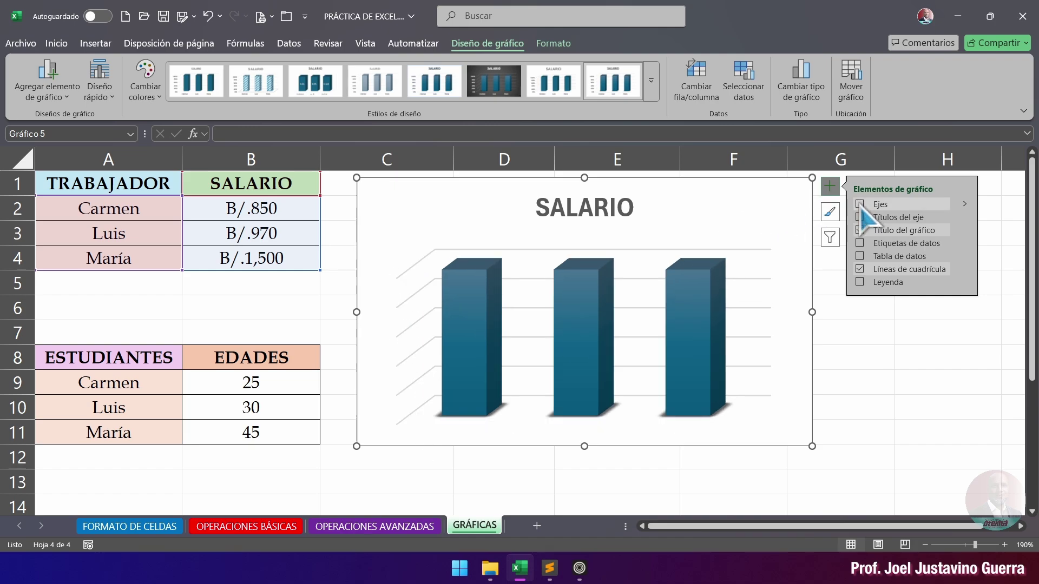
pyautogui.click(859, 217)
pyautogui.click(859, 204)
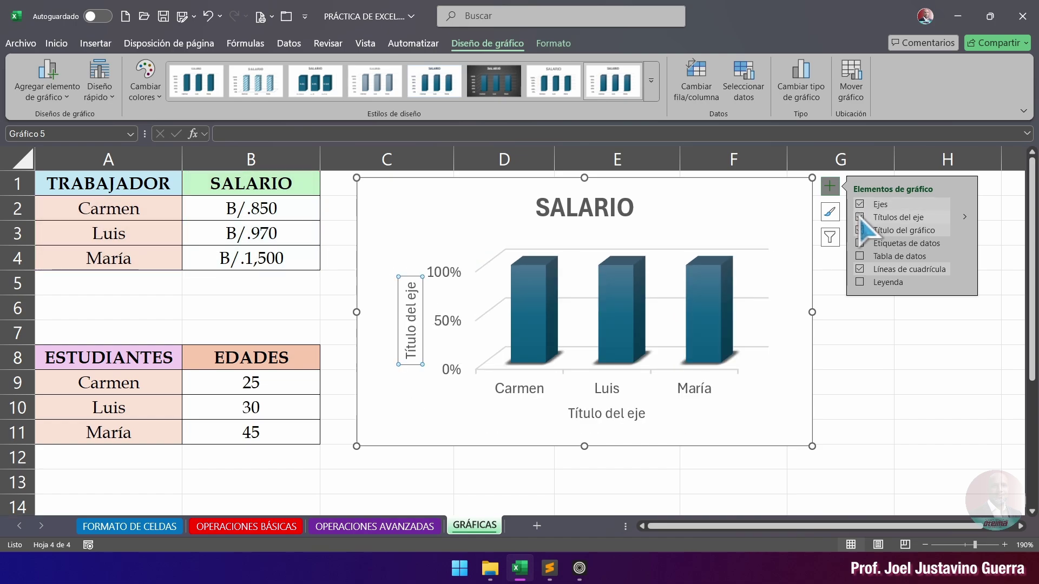
# Step: Replace the vertical axis title of the salary chart with SALARIOS
pyautogui.click(415, 355)
pyautogui.doubleClick(411, 290)
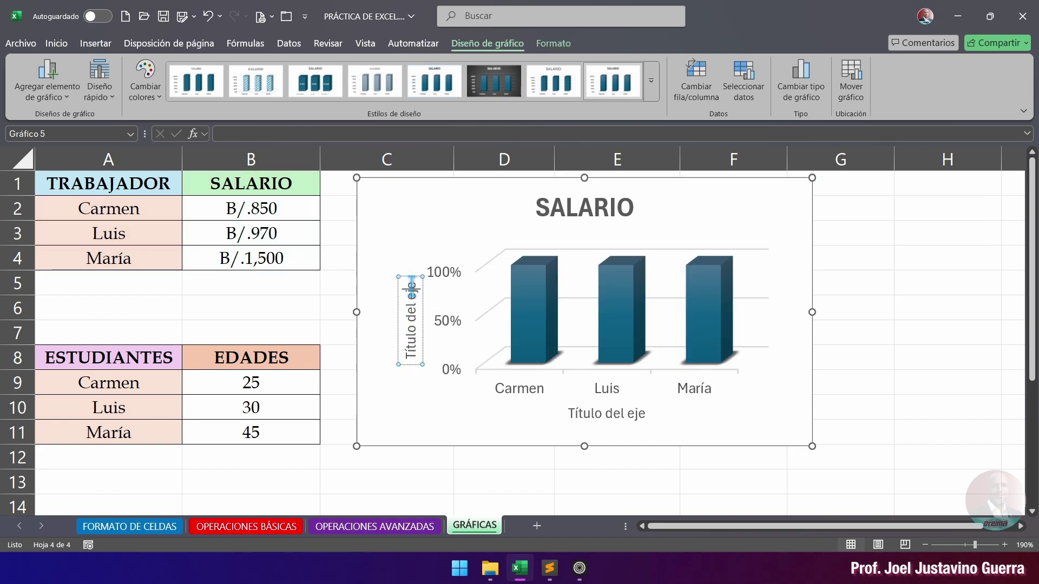
pyautogui.moveTo(412, 286); pyautogui.dragTo(406, 364)
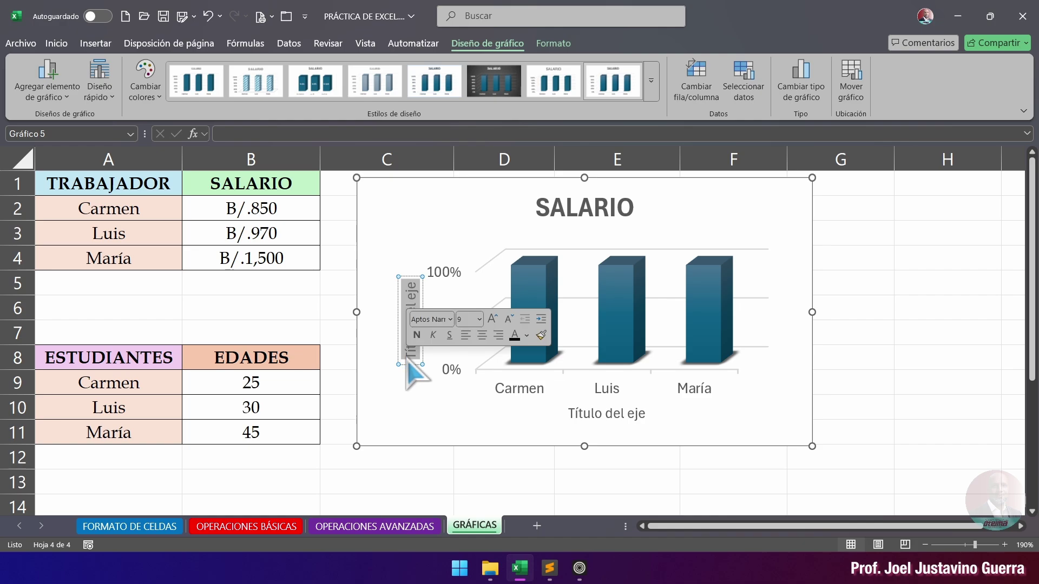
pyautogui.press('capslock')
pyautogui.write('SALARIOS')
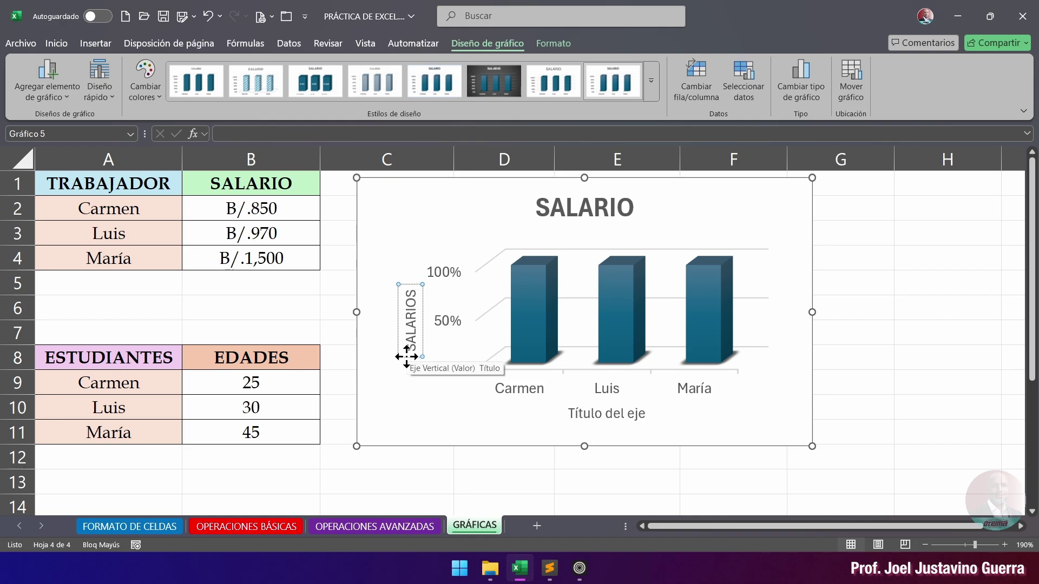
pyautogui.click(919, 306)
# Step: Change the salary chart to a clustered column chart with one column per worker
pyautogui.click(445, 208)
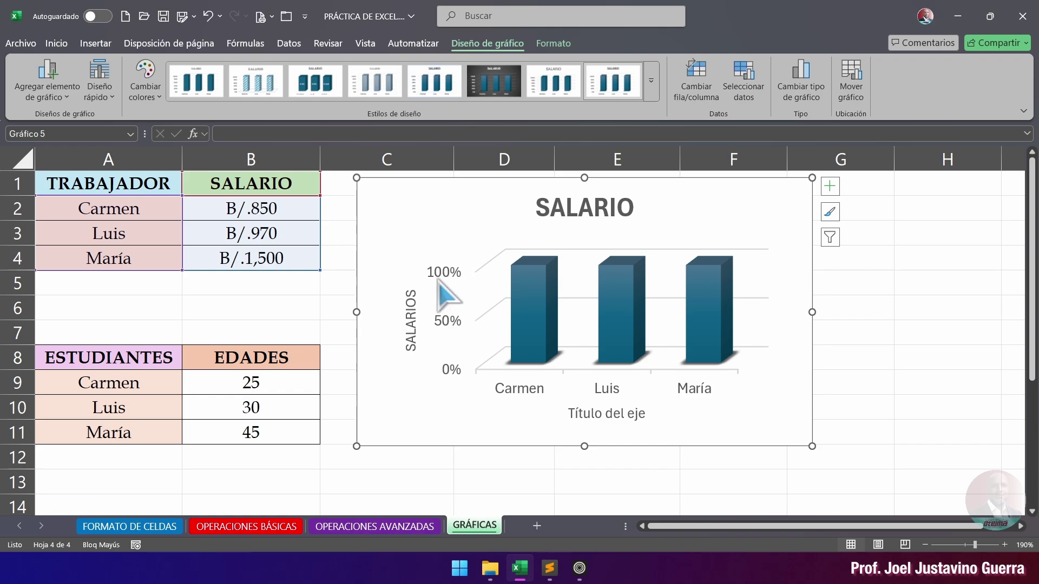
pyautogui.click(379, 87)
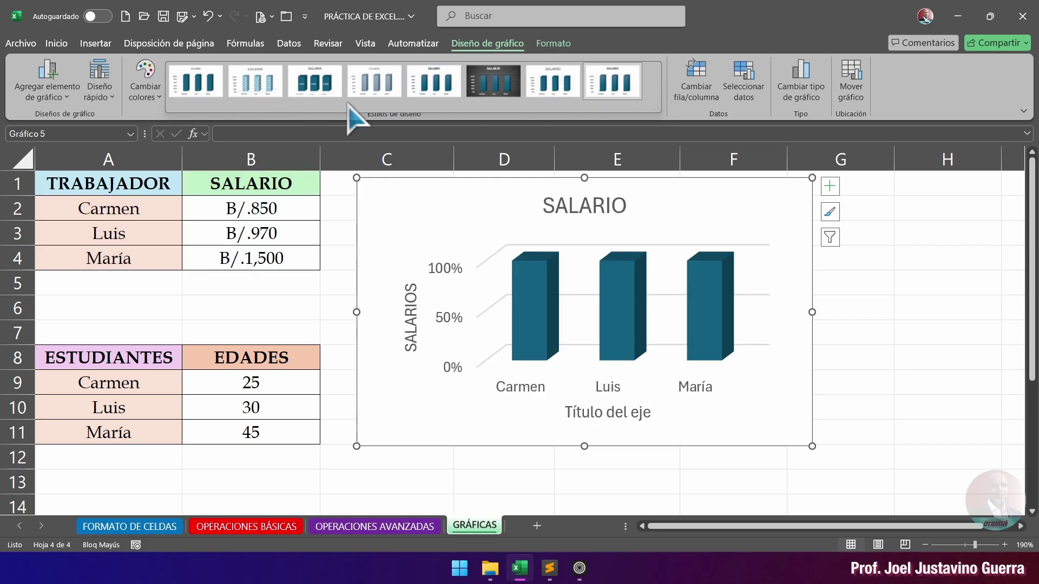
pyautogui.click(805, 92)
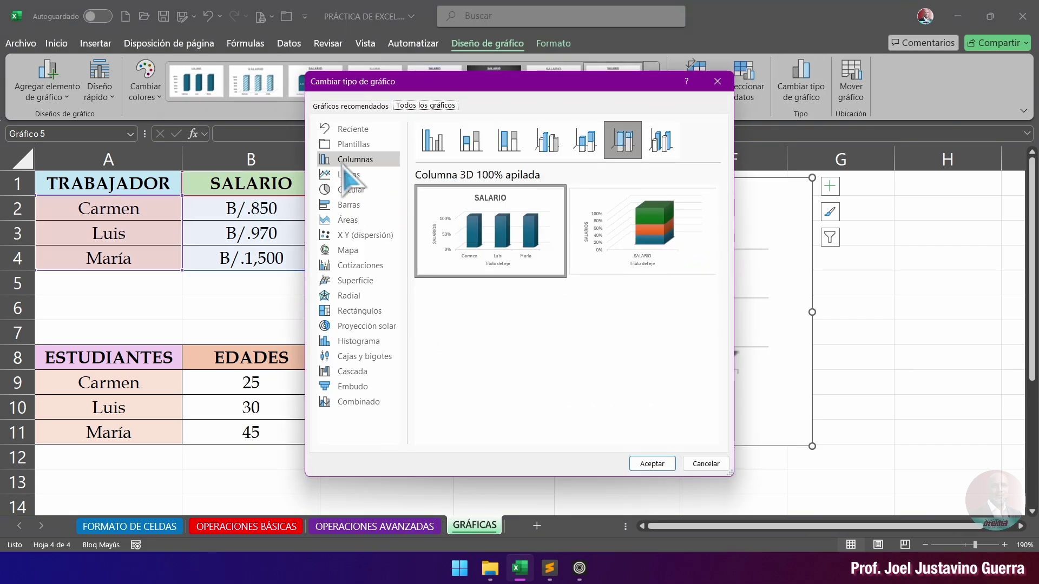
pyautogui.click(436, 151)
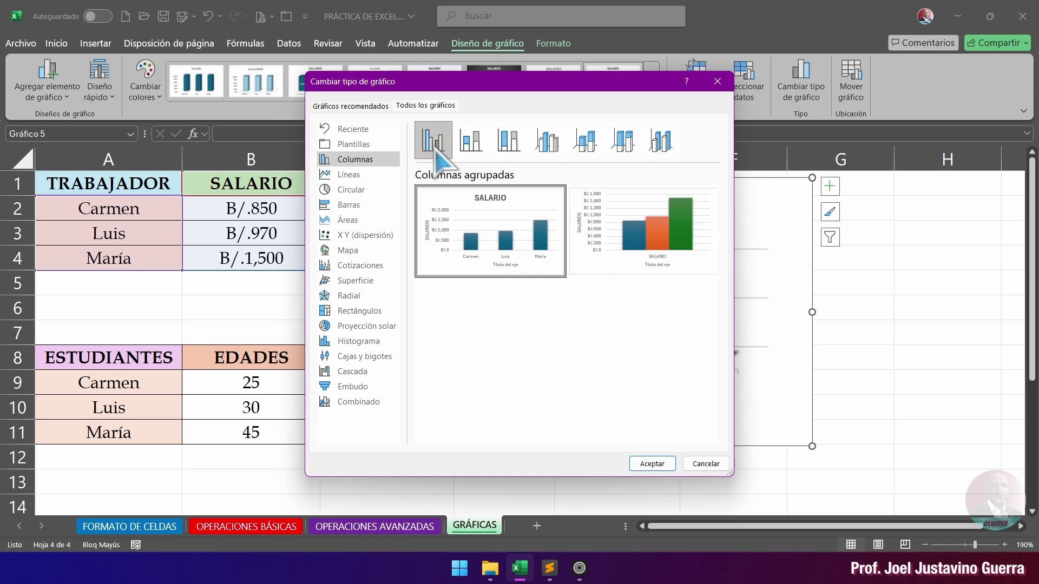
pyautogui.click(472, 138)
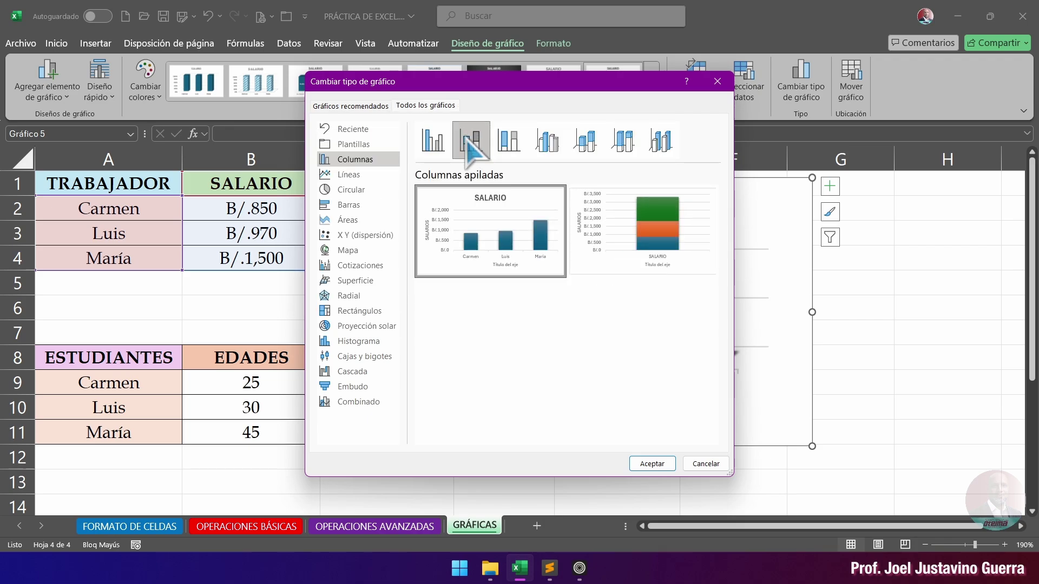
pyautogui.click(433, 141)
pyautogui.click(652, 464)
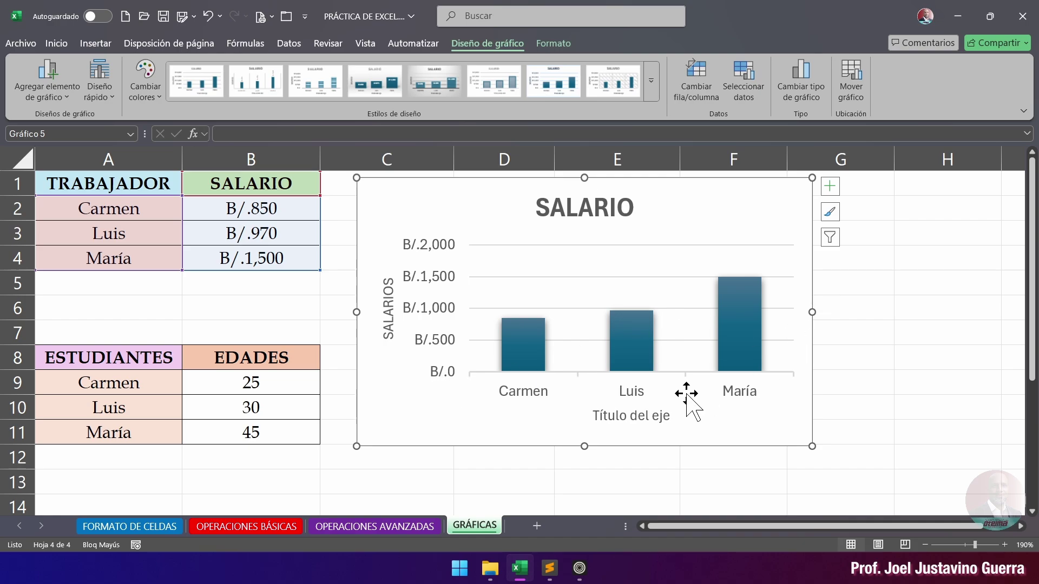
# Step: Replace the horizontal axis title of the salary chart with TRABAJADORES
pyautogui.click(630, 417)
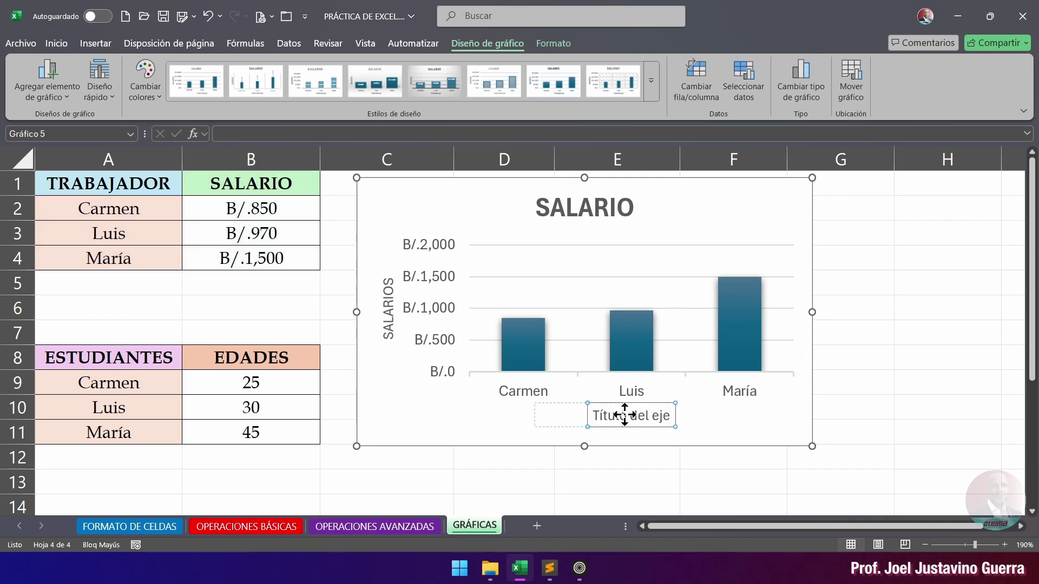
pyautogui.click(665, 416)
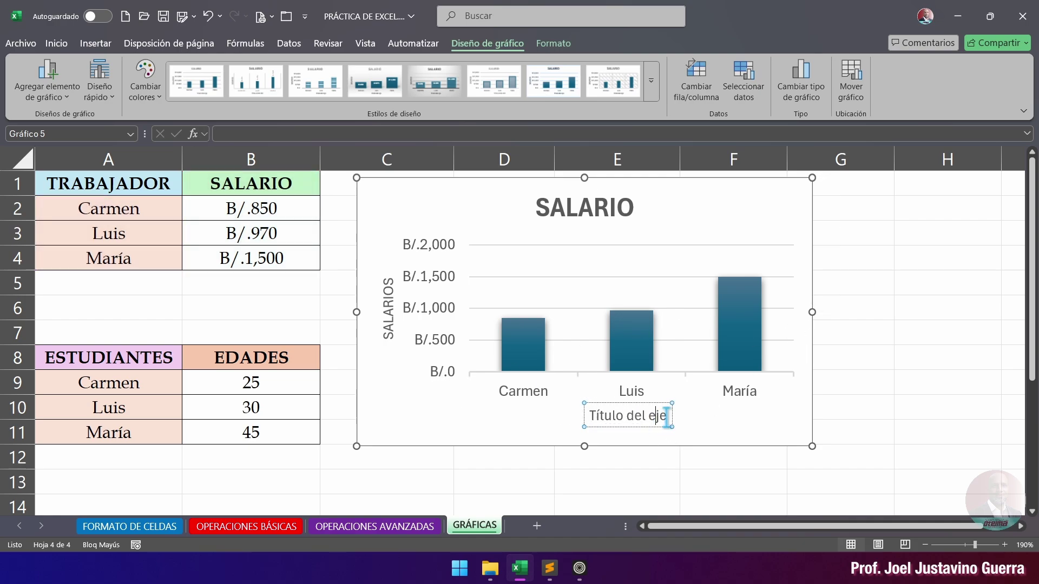
pyautogui.moveTo(666, 417); pyautogui.dragTo(574, 417)
pyautogui.write('t')
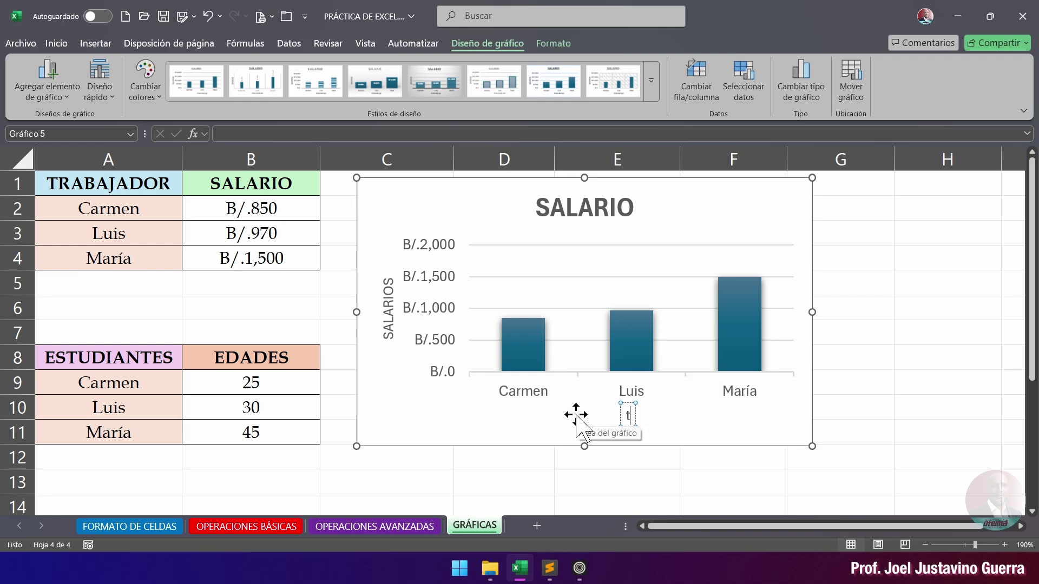
pyautogui.write('RABAJADORES')
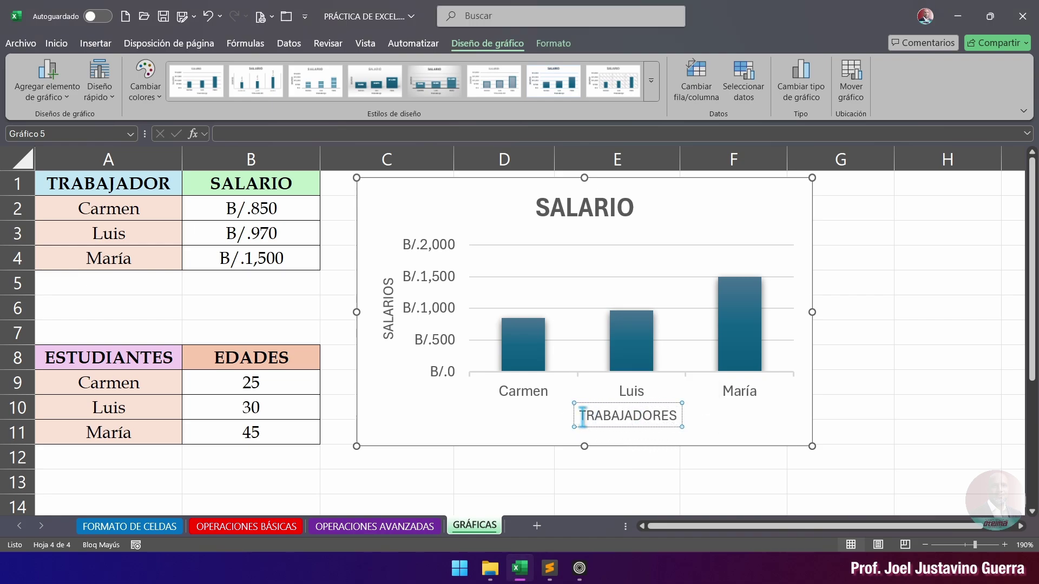
# Step: Make the horizontal axis title TRABAJADORES bold and red
pyautogui.moveTo(582, 416); pyautogui.dragTo(681, 416)
pyautogui.click(54, 44)
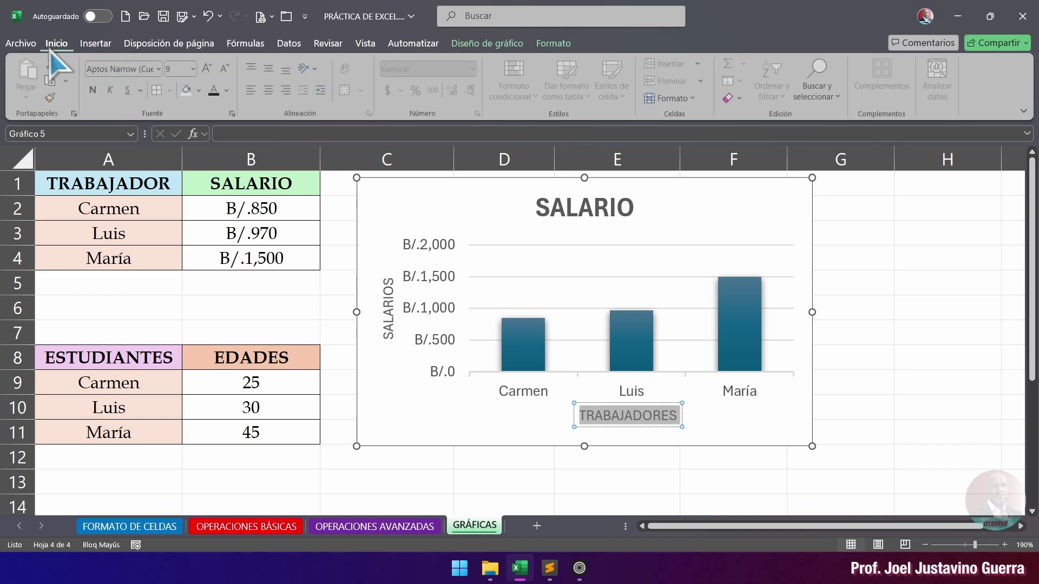
pyautogui.click(92, 90)
pyautogui.click(227, 90)
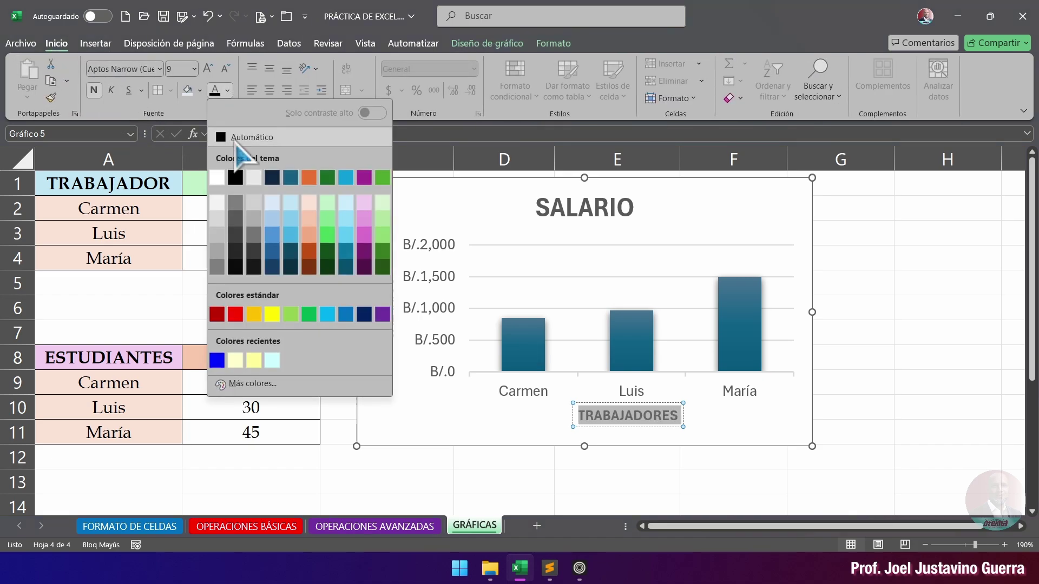
pyautogui.click(235, 314)
# Step: Make the vertical axis title SALARIOS bold and red
pyautogui.click(388, 303)
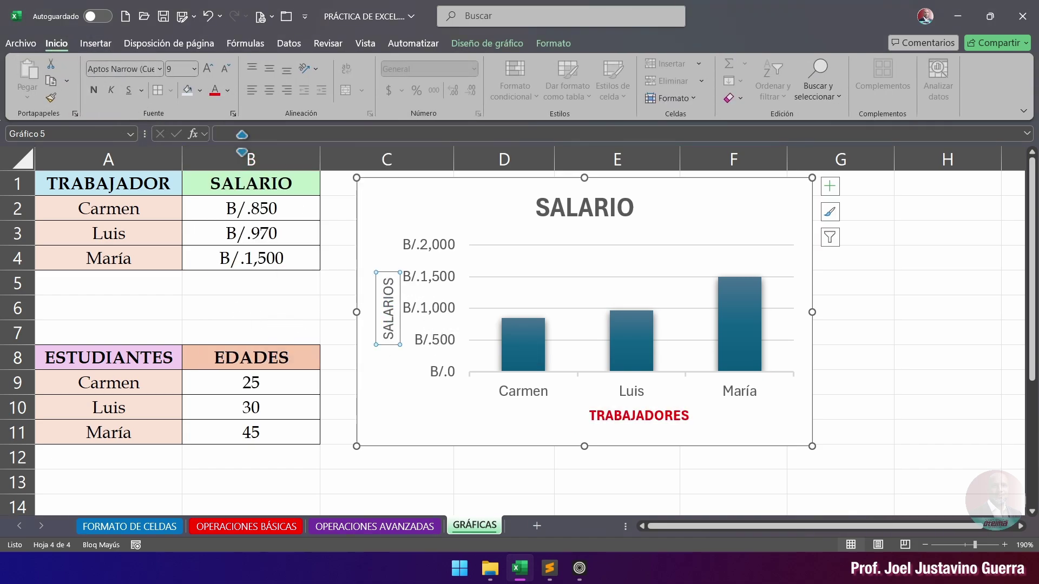
pyautogui.click(214, 90)
pyautogui.click(93, 90)
pyautogui.click(951, 330)
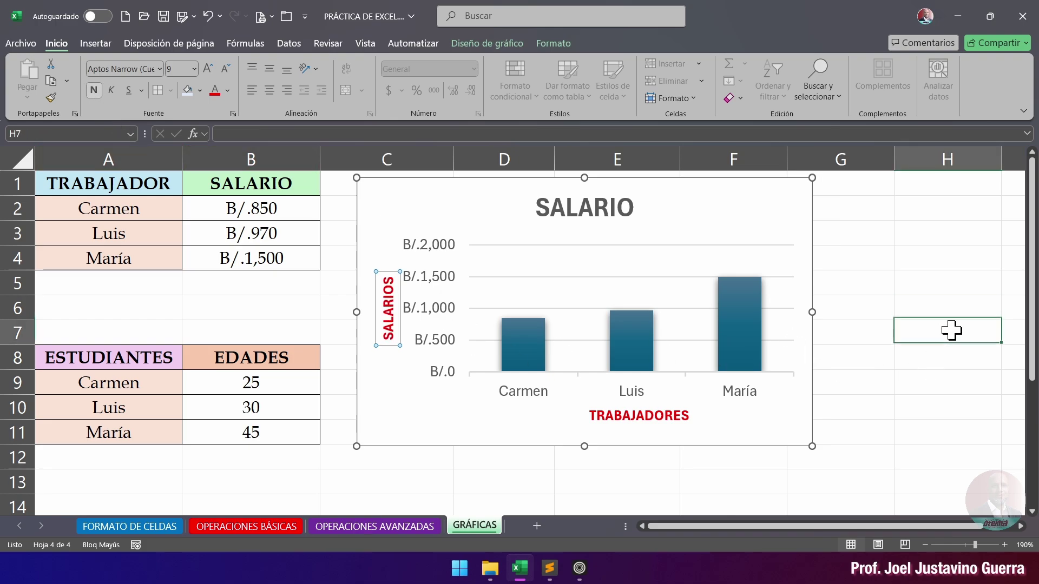
# Step: Fill the salary chart's background with the lightest tint of the theme's dark blue
pyautogui.click(435, 205)
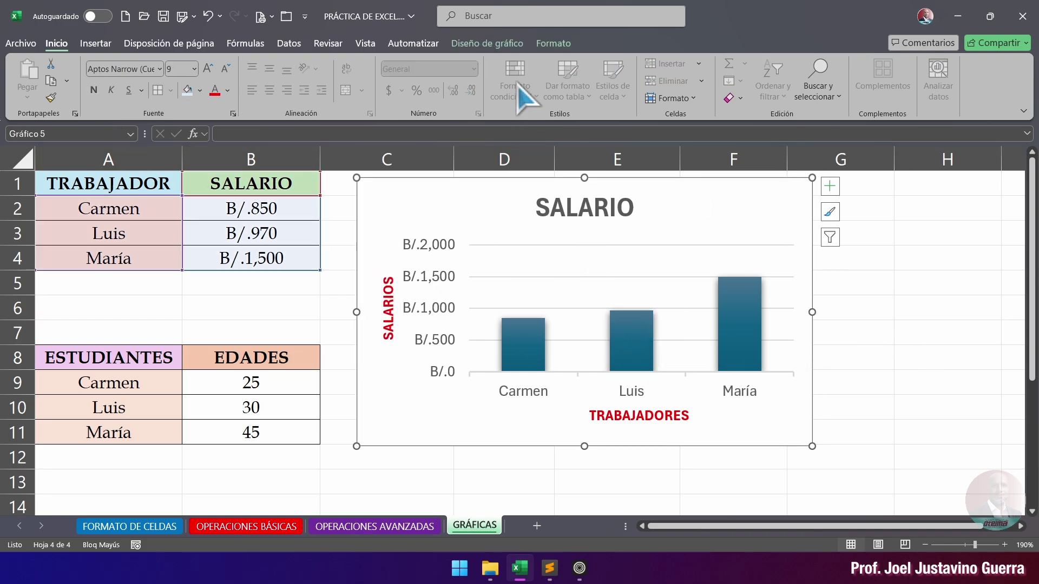
pyautogui.click(538, 46)
pyautogui.click(476, 64)
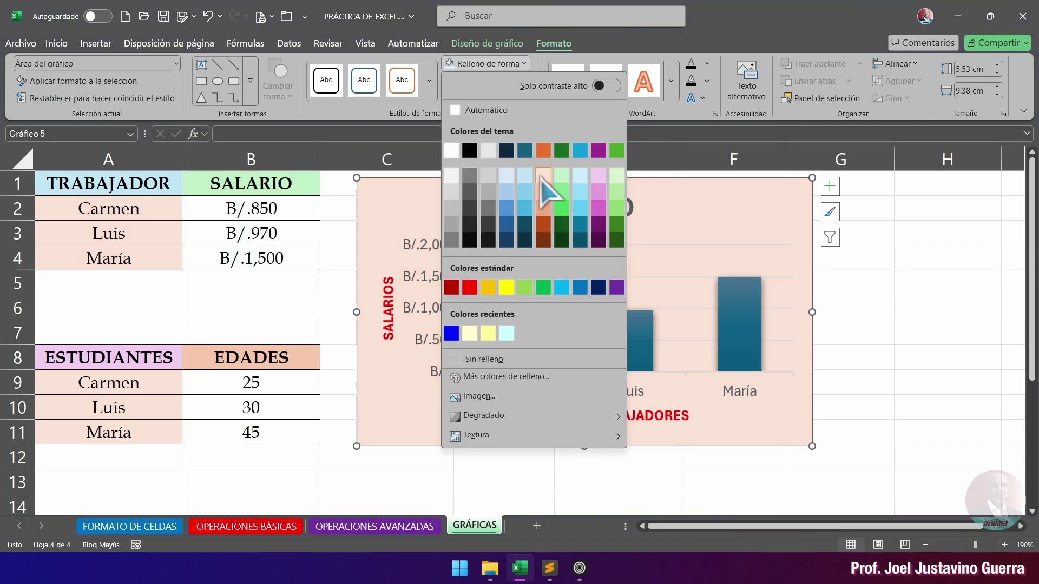
pyautogui.click(509, 176)
pyautogui.click(1009, 327)
# Step: Give the salary chart a red outline with a thickness of 2¼ pt
pyautogui.click(696, 206)
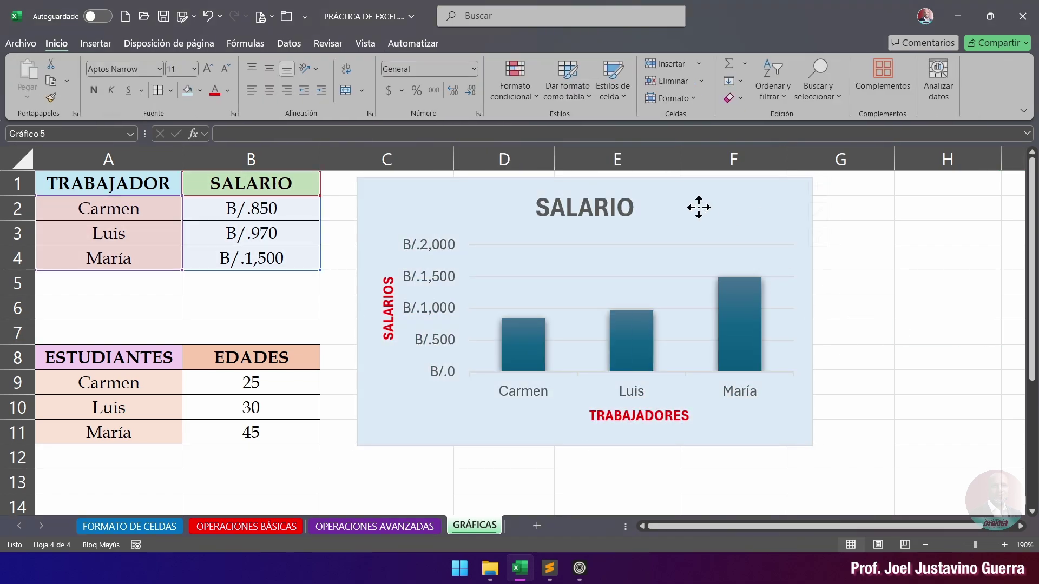
pyautogui.click(480, 83)
pyautogui.moveTo(494, 420)
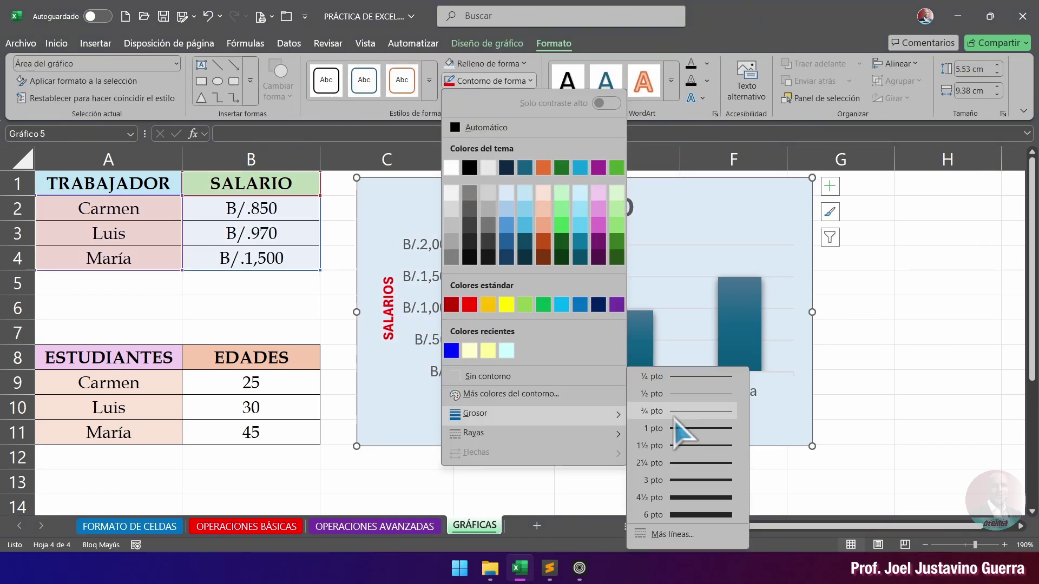
pyautogui.click(701, 463)
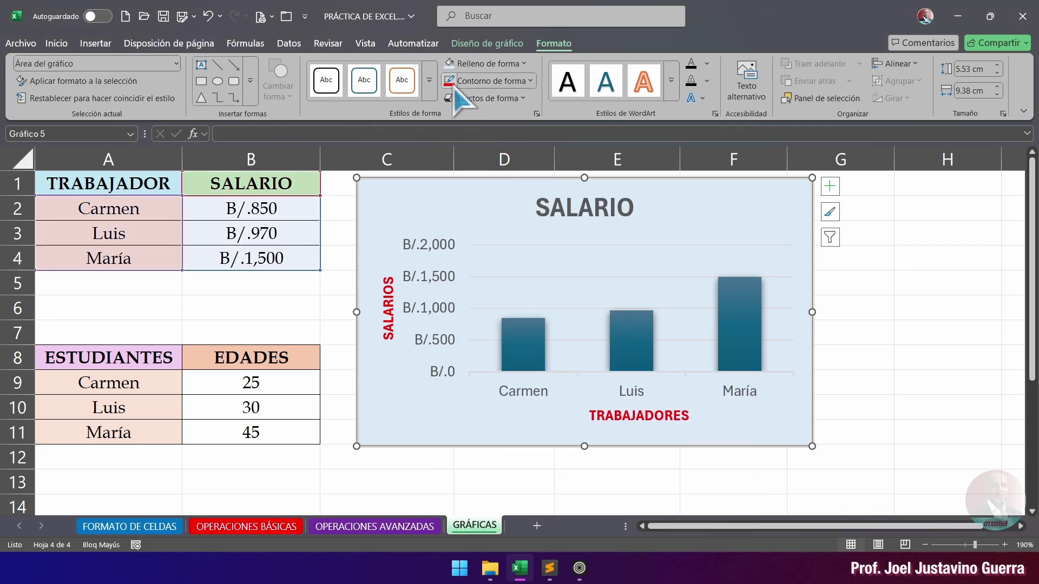
pyautogui.click(916, 326)
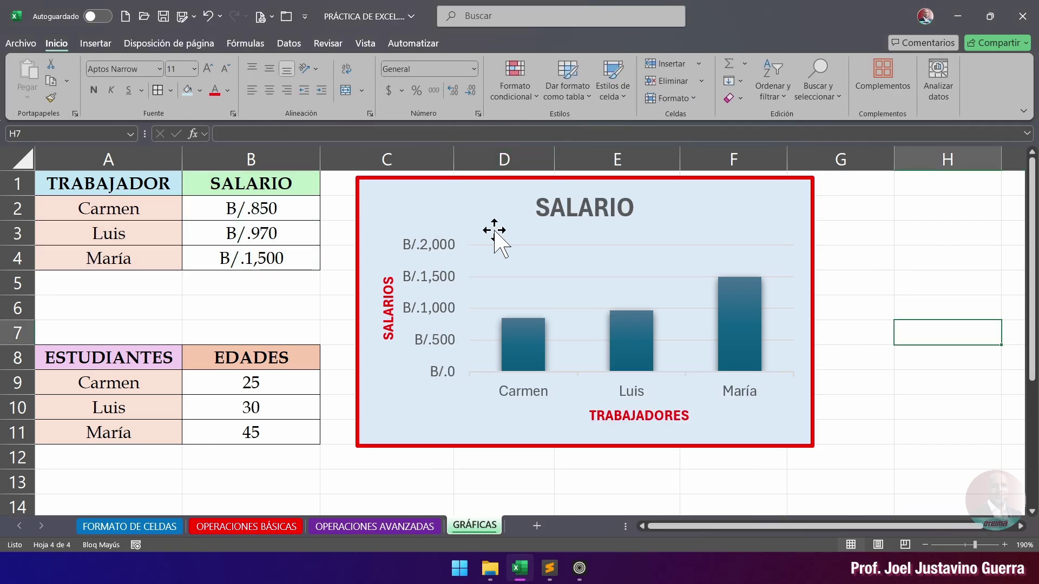
# Step: Change the salary chart's outline to a medium blue theme colour and shift the chart slightly down and to the right
pyautogui.click(494, 231)
pyautogui.click(485, 87)
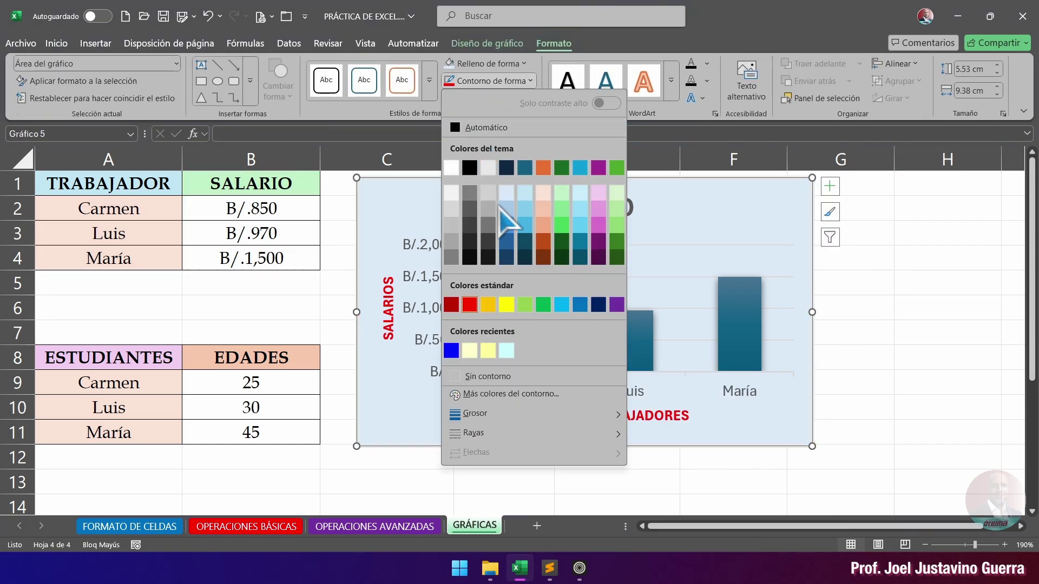
pyautogui.click(507, 237)
pyautogui.click(914, 303)
pyautogui.click(445, 216)
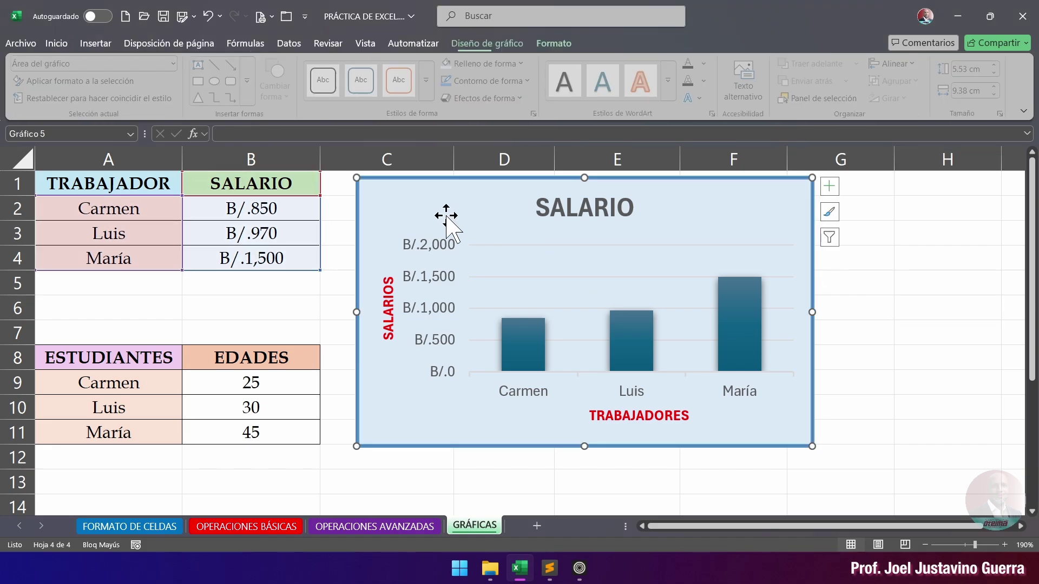
pyautogui.moveTo(445, 216)
pyautogui.mouseDown()
pyautogui.moveTo(464, 211)
pyautogui.moveTo(453, 213)
pyautogui.mouseUp()
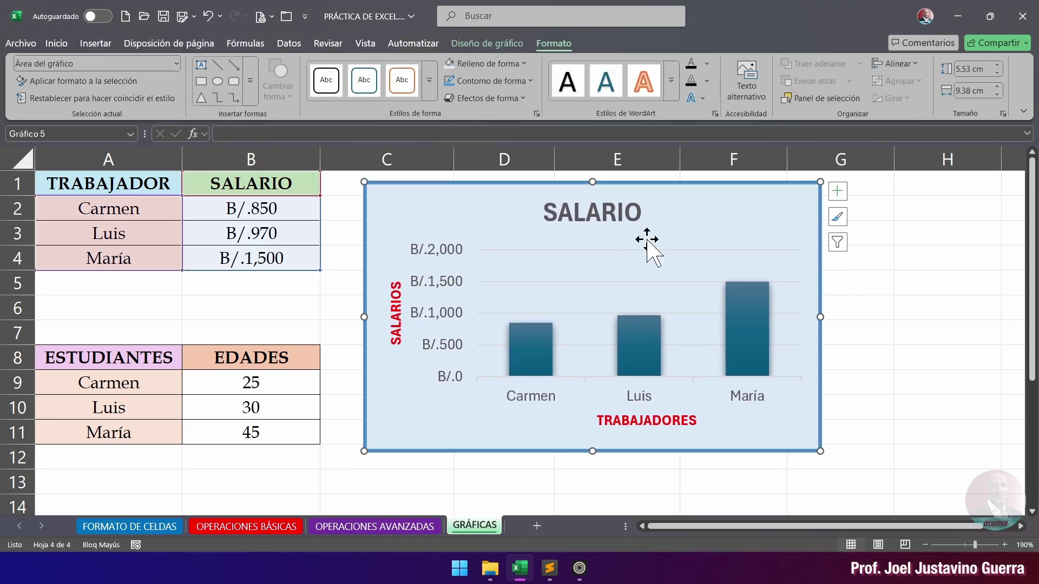
# Step: Try a data table under the salary chart, remove it, and add data labels to the columns
pyautogui.click(840, 195)
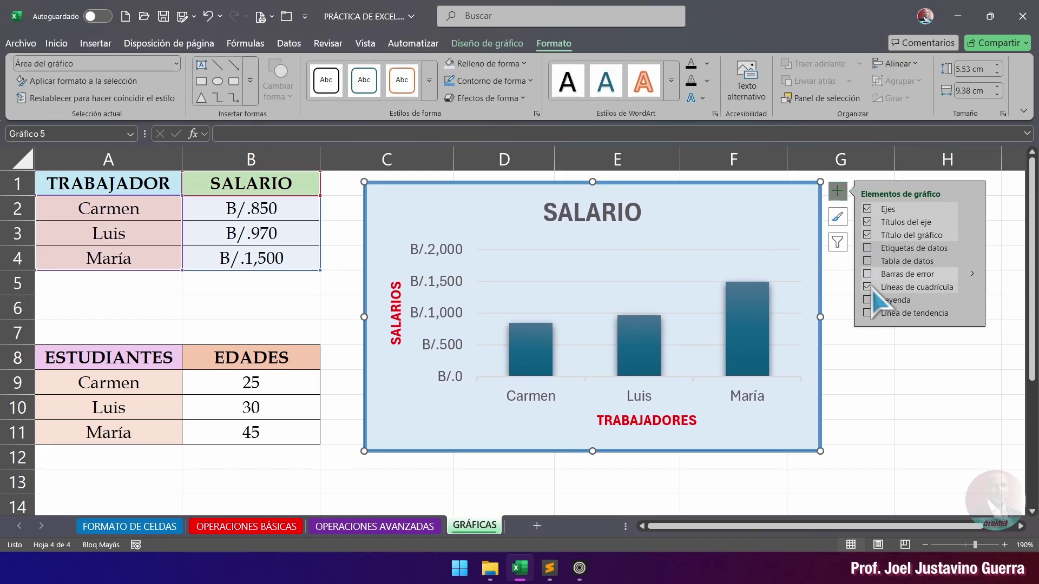
pyautogui.click(866, 262)
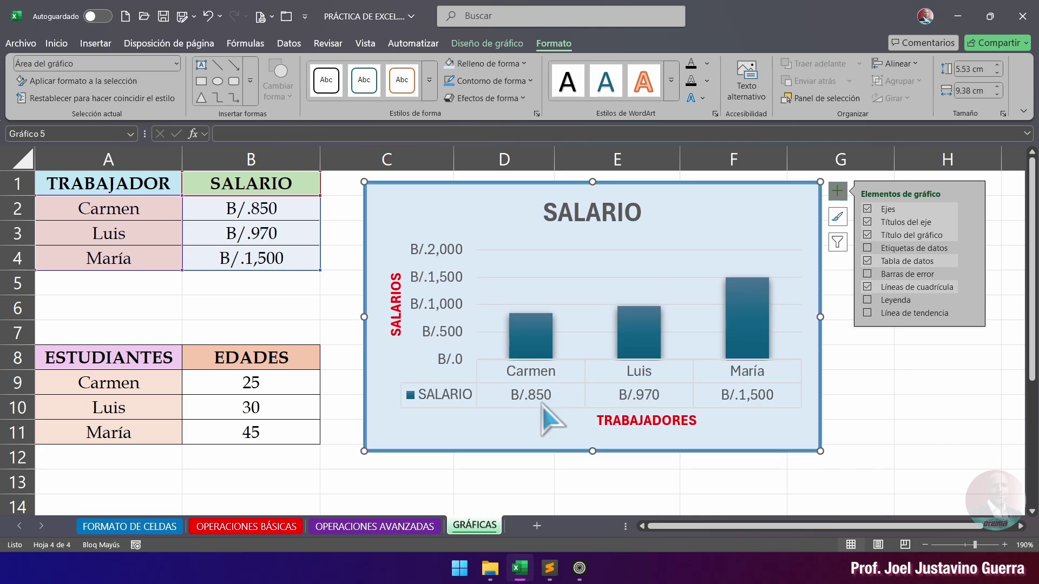
pyautogui.click(869, 262)
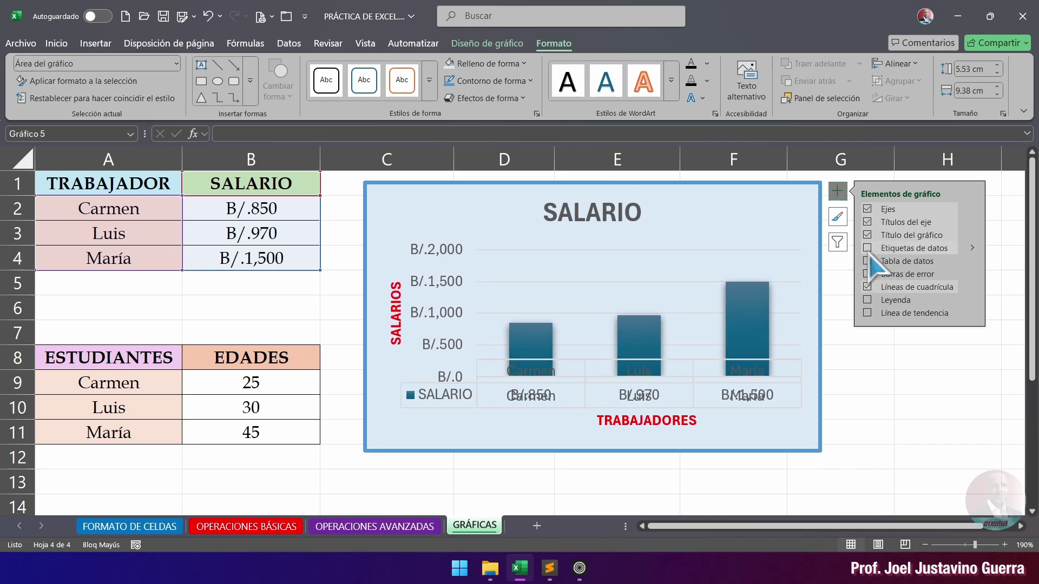
pyautogui.click(869, 252)
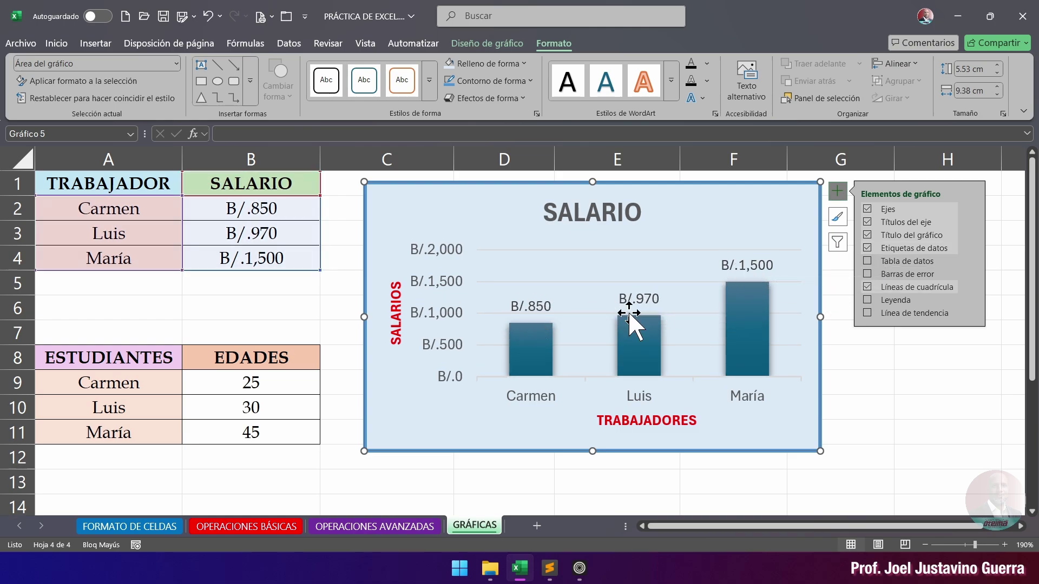
# Step: Try the legend, trendline, error bars and data table on the salary chart, removing each one again
pyautogui.click(867, 300)
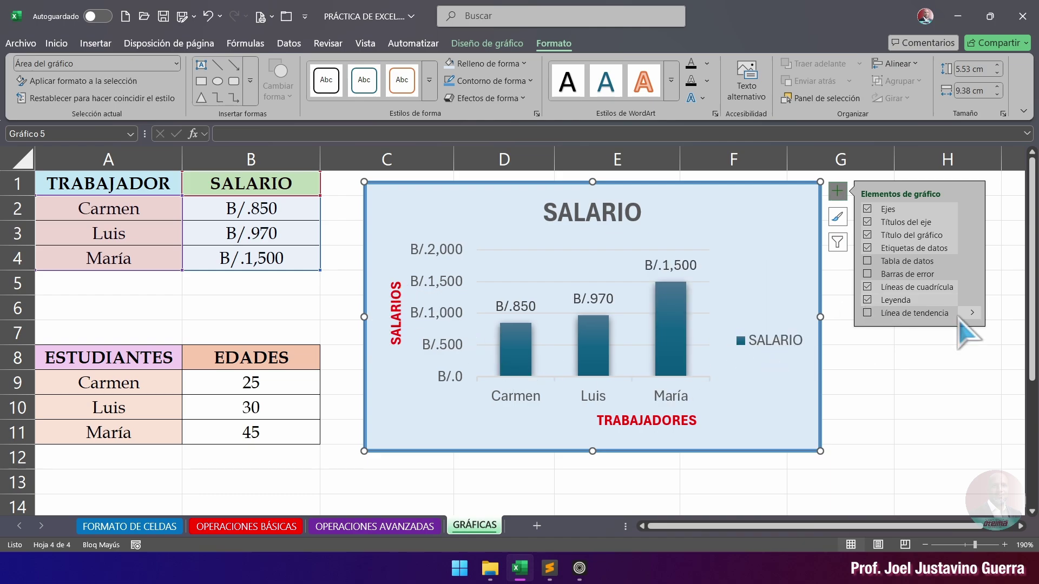
pyautogui.click(867, 300)
pyautogui.click(867, 313)
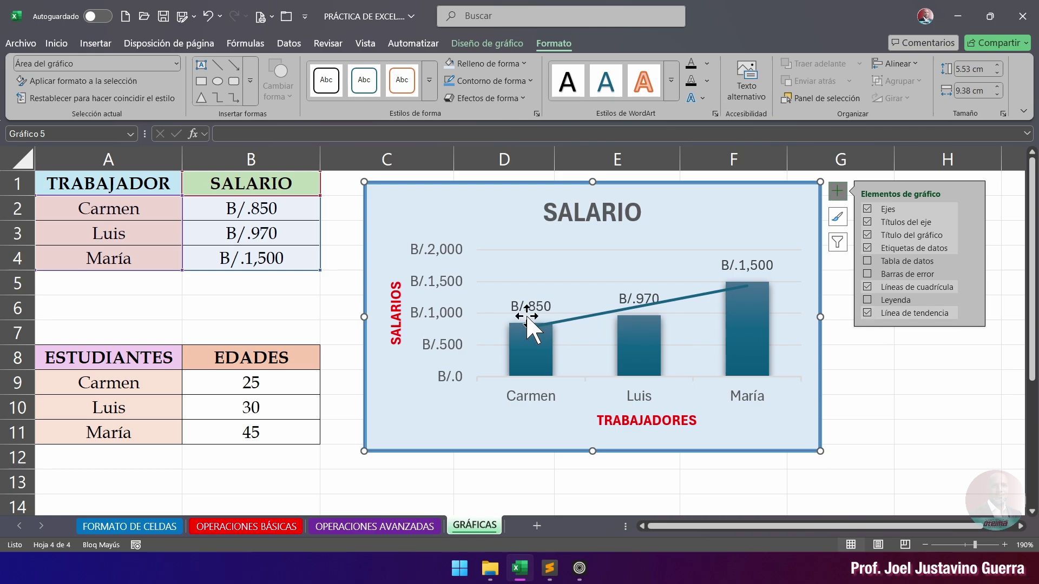
pyautogui.click(867, 313)
pyautogui.click(867, 275)
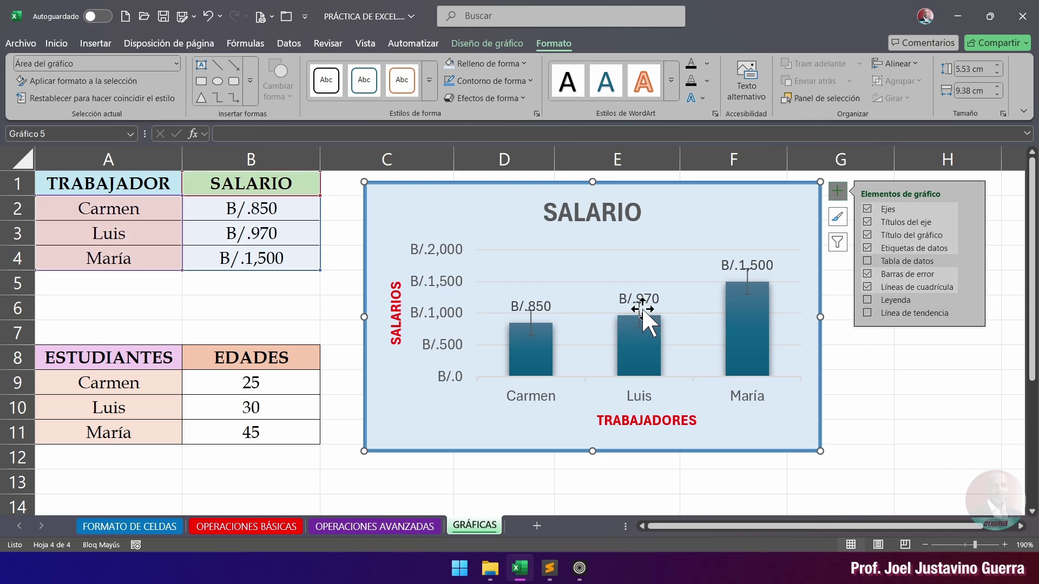
pyautogui.click(868, 275)
pyautogui.click(868, 262)
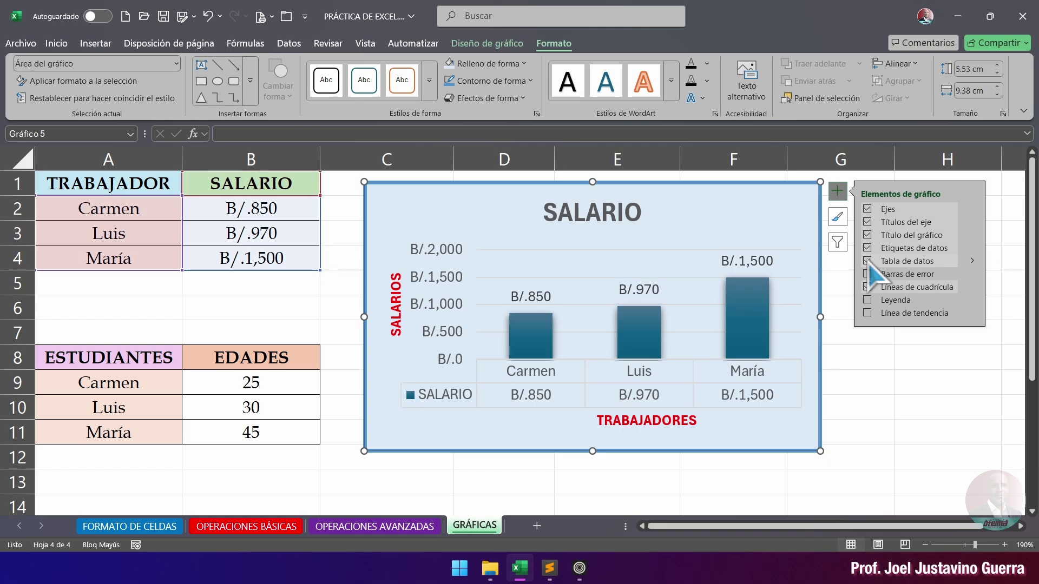
pyautogui.click(867, 262)
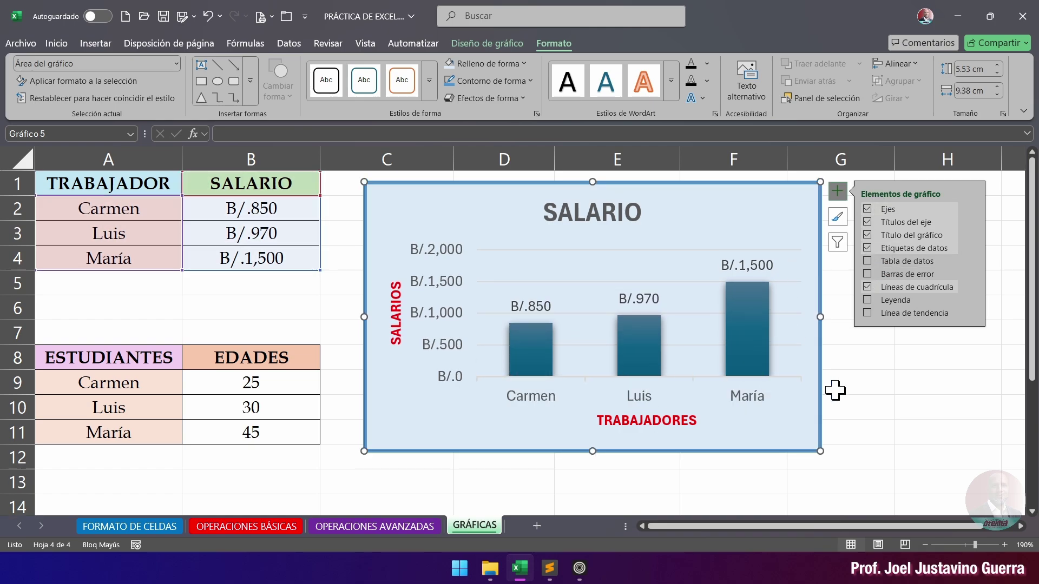
pyautogui.click(916, 371)
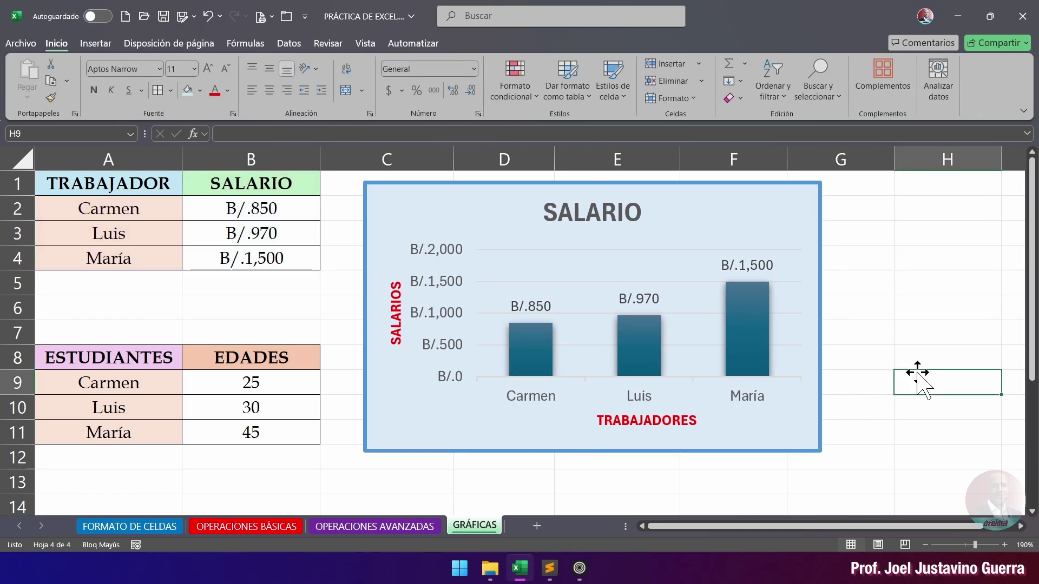
# Step: Filter the salary chart's categories to exclude the first worker
pyautogui.click(796, 241)
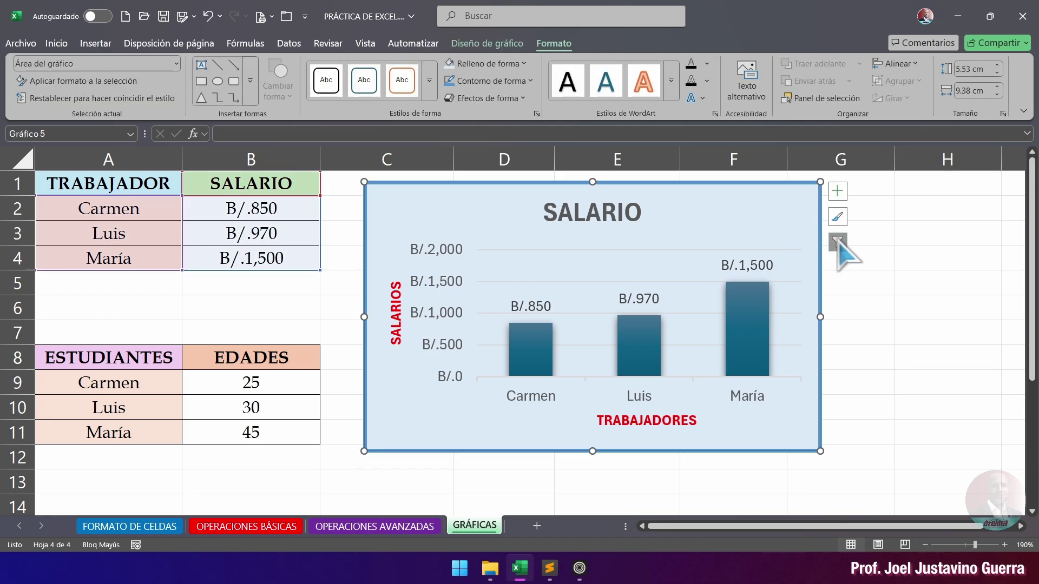
pyautogui.click(837, 242)
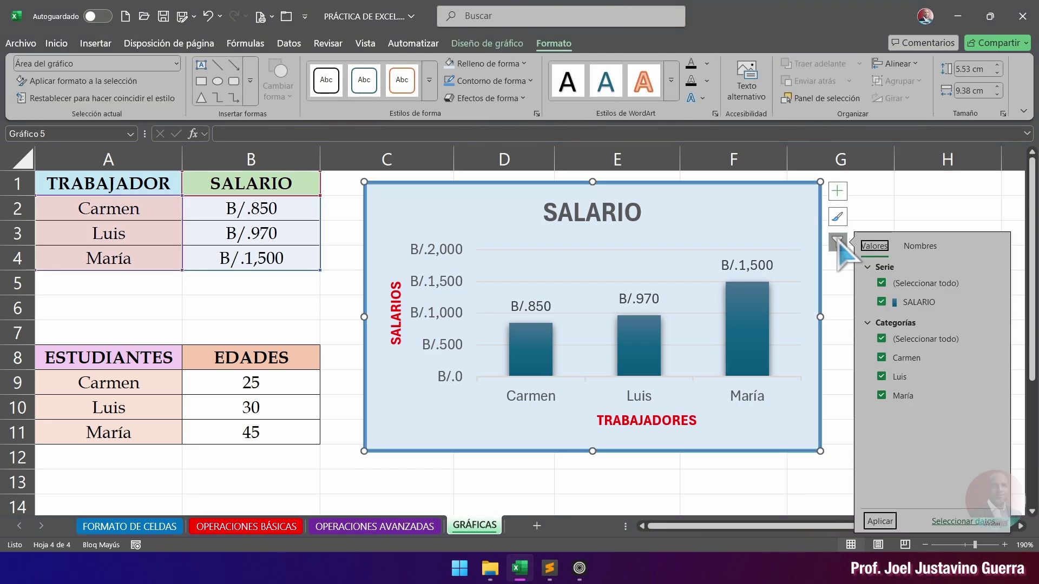
pyautogui.click(881, 359)
pyautogui.click(882, 358)
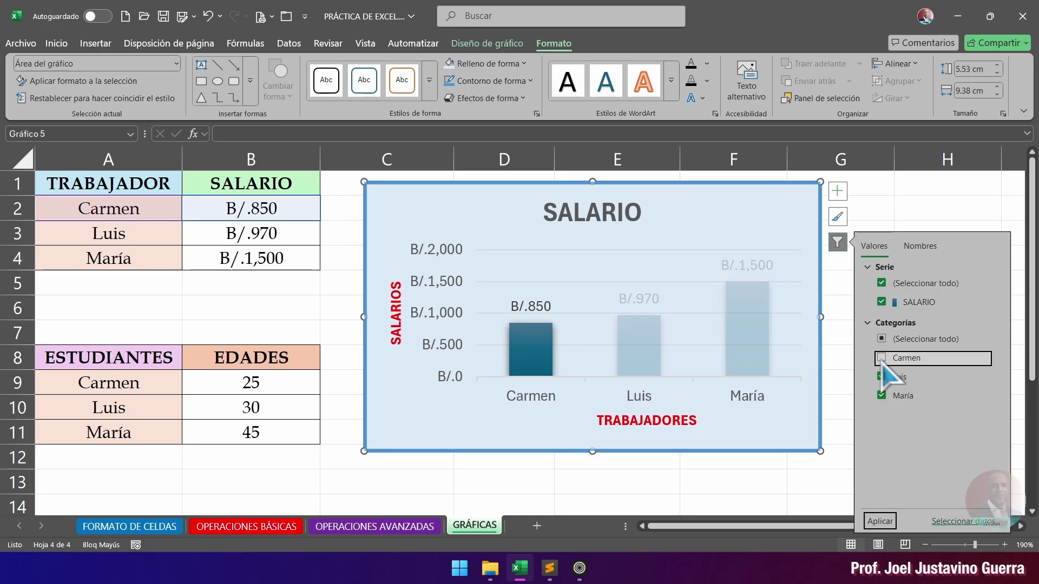
pyautogui.click(879, 520)
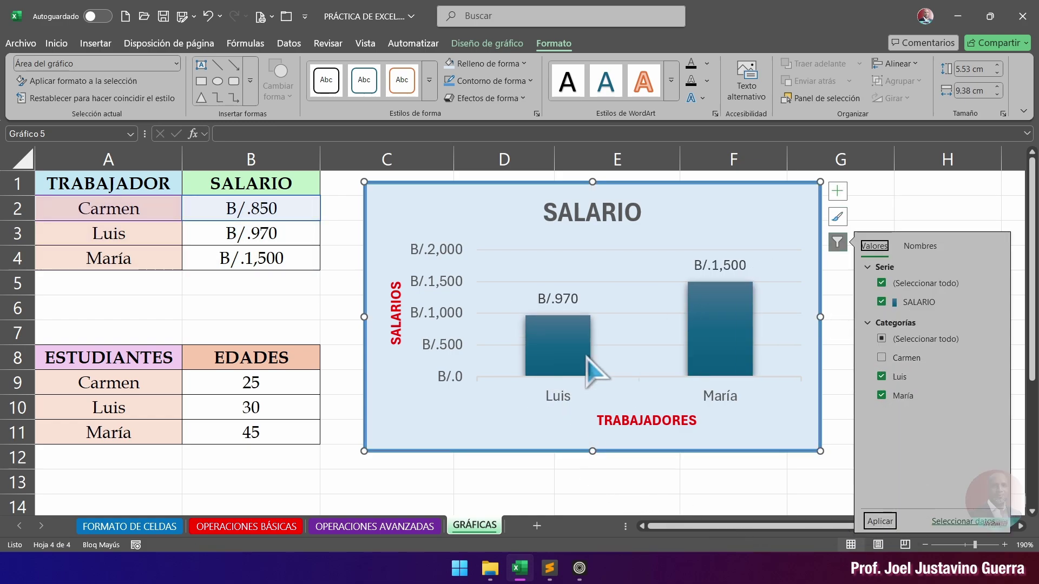
# Step: Include the first worker in the chart filter again and exclude the third worker instead
pyautogui.click(882, 358)
pyautogui.click(882, 396)
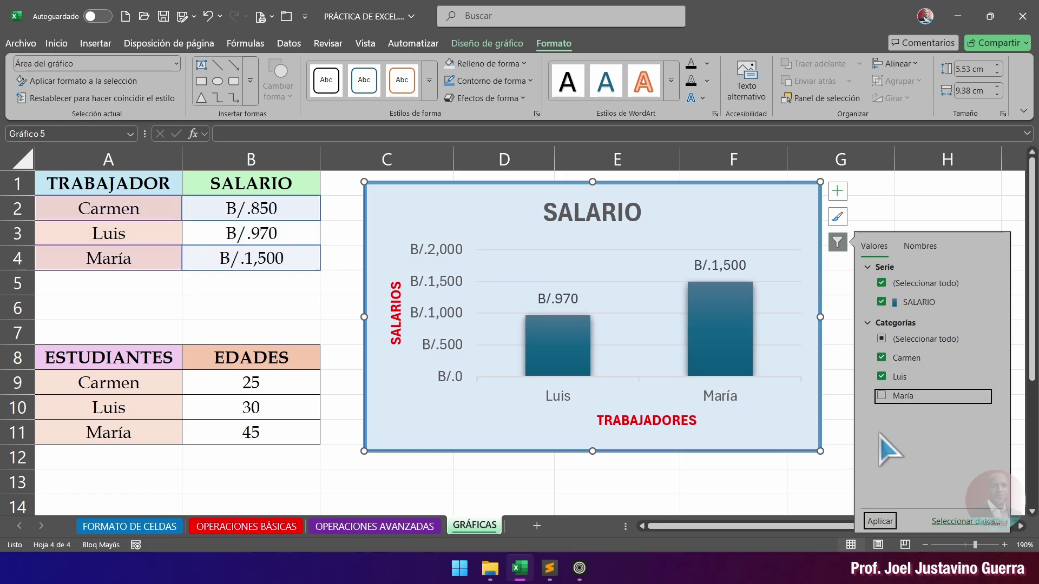
pyautogui.click(879, 521)
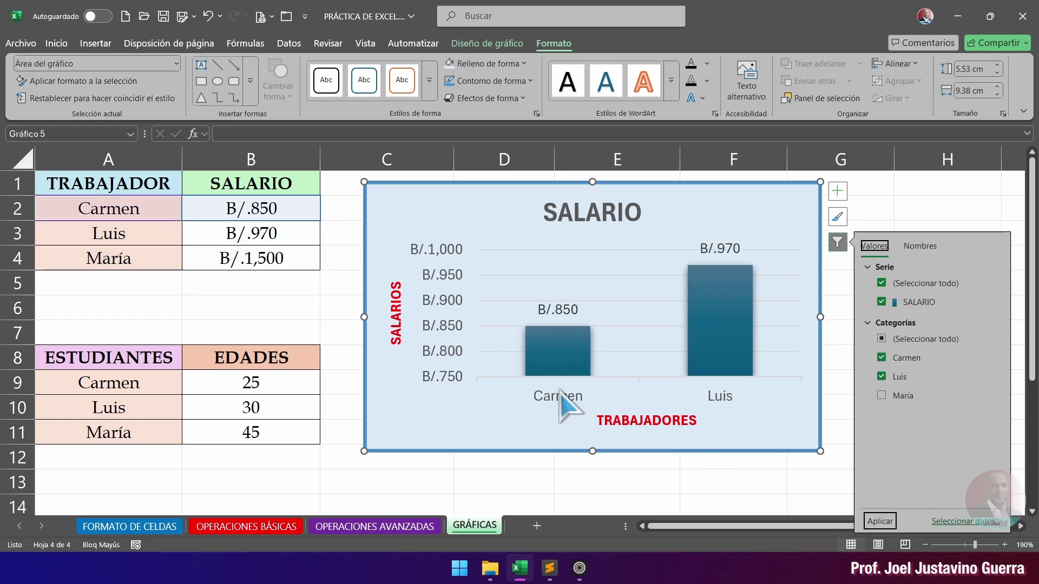
# Step: Restore the third worker in the chart filter so all categories are plotted
pyautogui.click(881, 396)
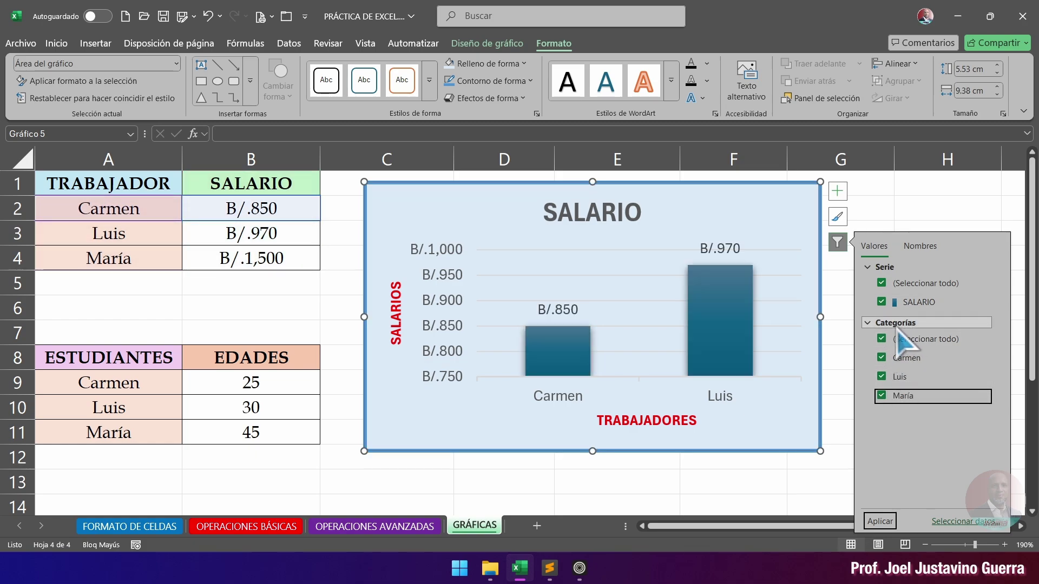
pyautogui.click(880, 521)
pyautogui.click(958, 199)
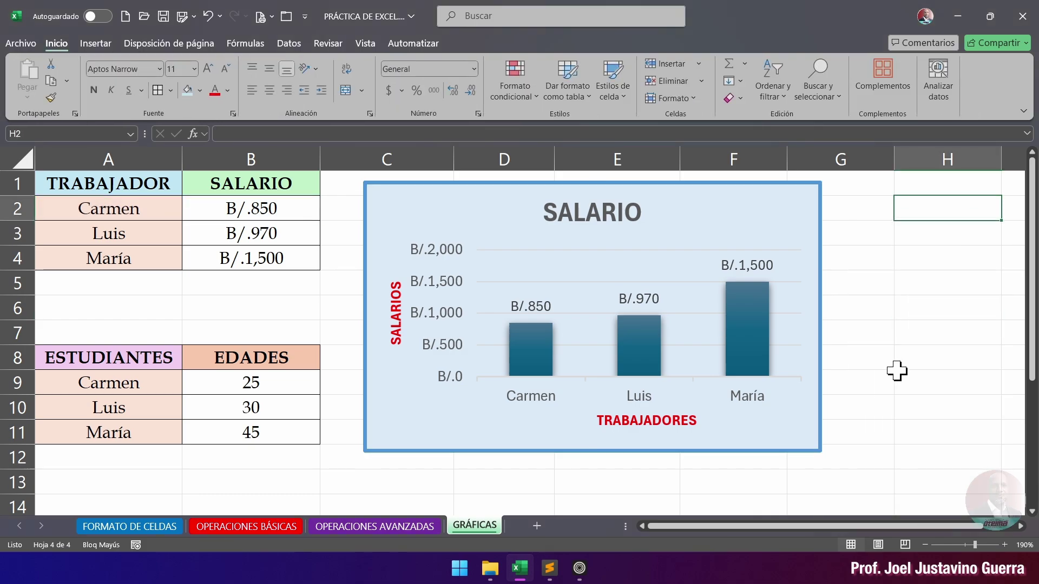
# Step: Preview shape fill colours for the salary chart's column series and select its columns individually
pyautogui.click(543, 354)
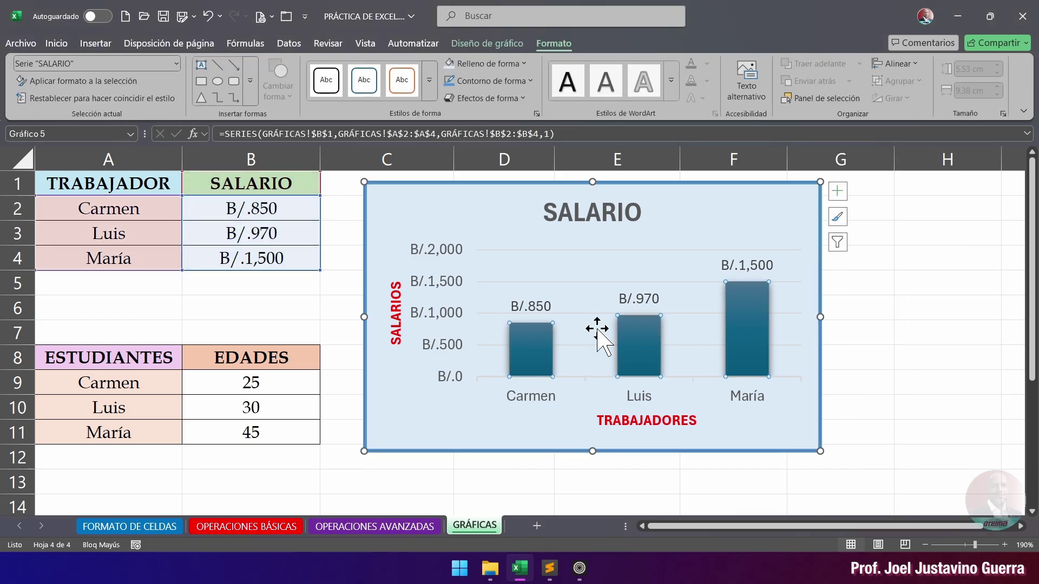
pyautogui.click(482, 63)
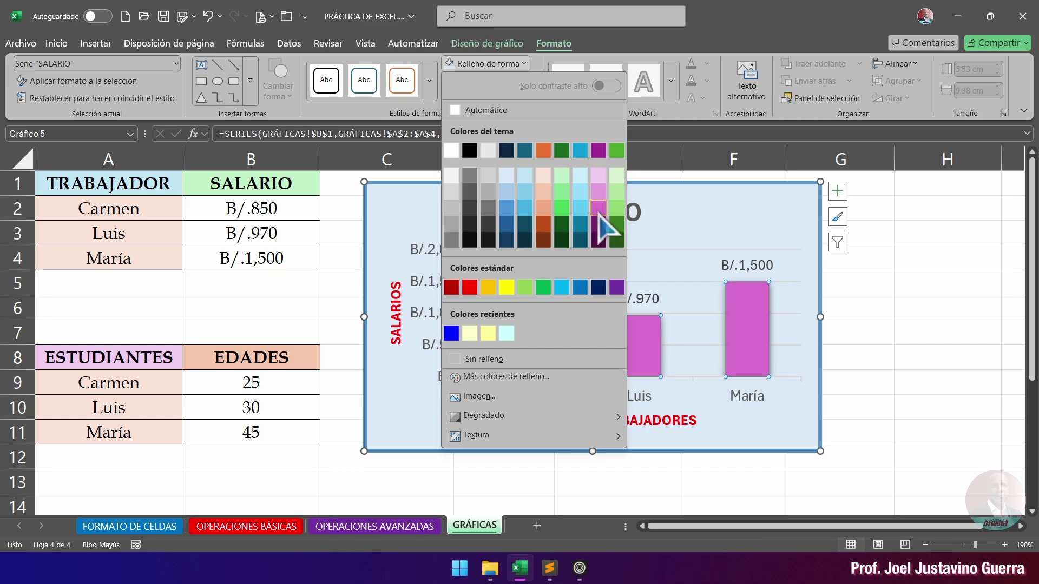
pyautogui.click(524, 151)
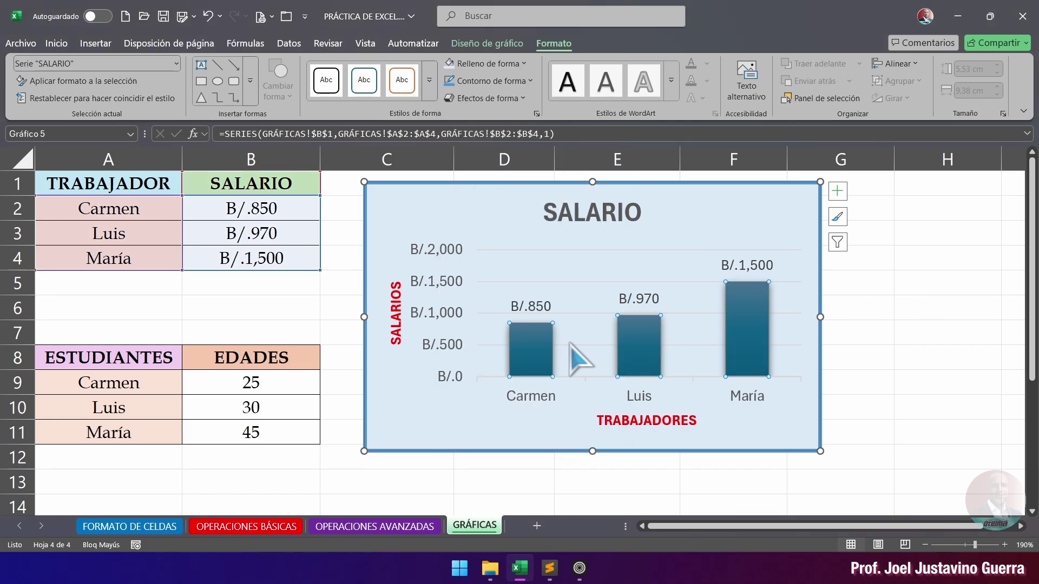
pyautogui.click(528, 348)
pyautogui.click(649, 349)
pyautogui.click(755, 342)
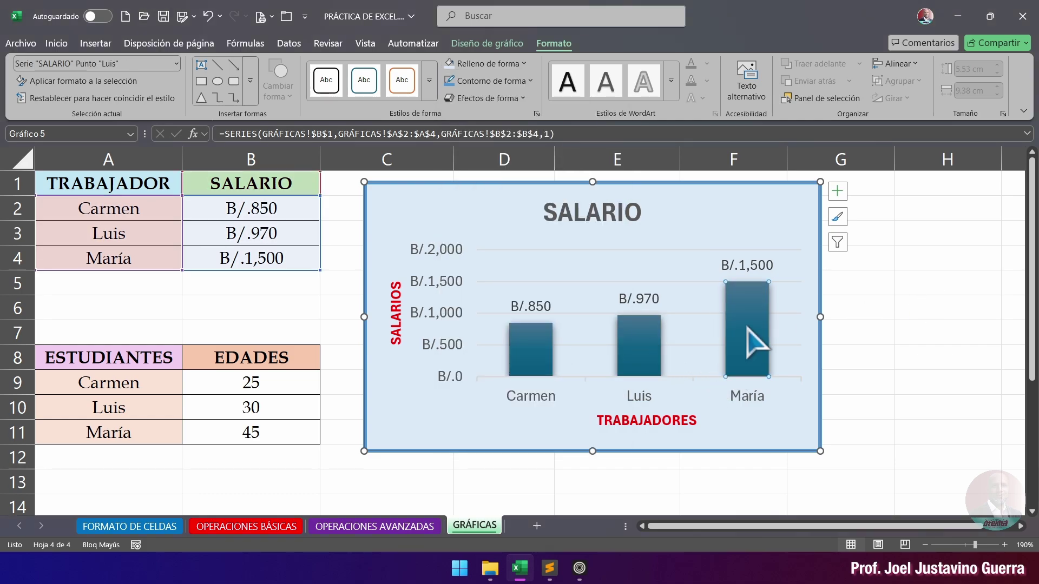
pyautogui.click(558, 358)
pyautogui.click(547, 358)
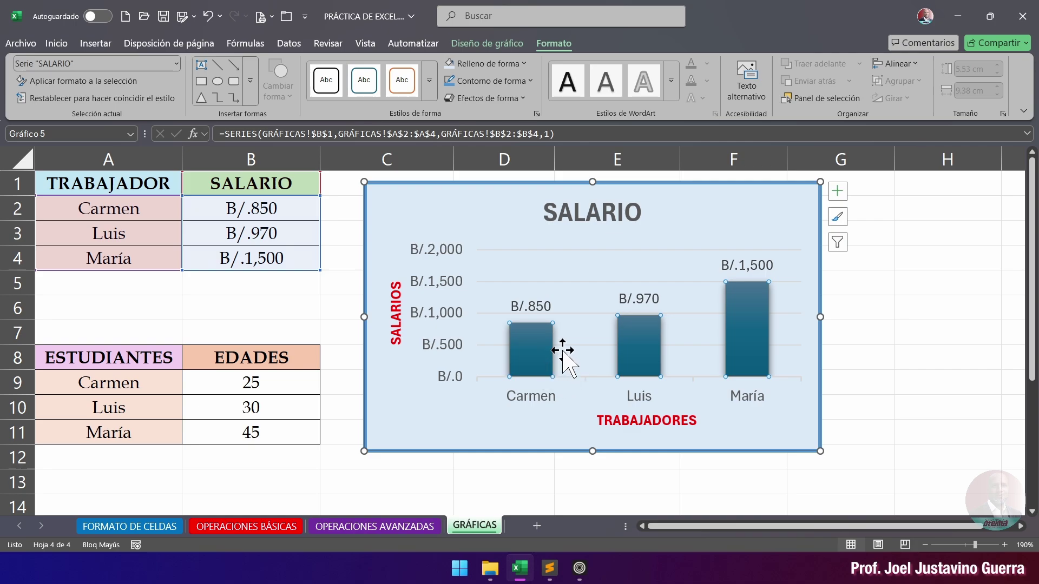
pyautogui.click(489, 65)
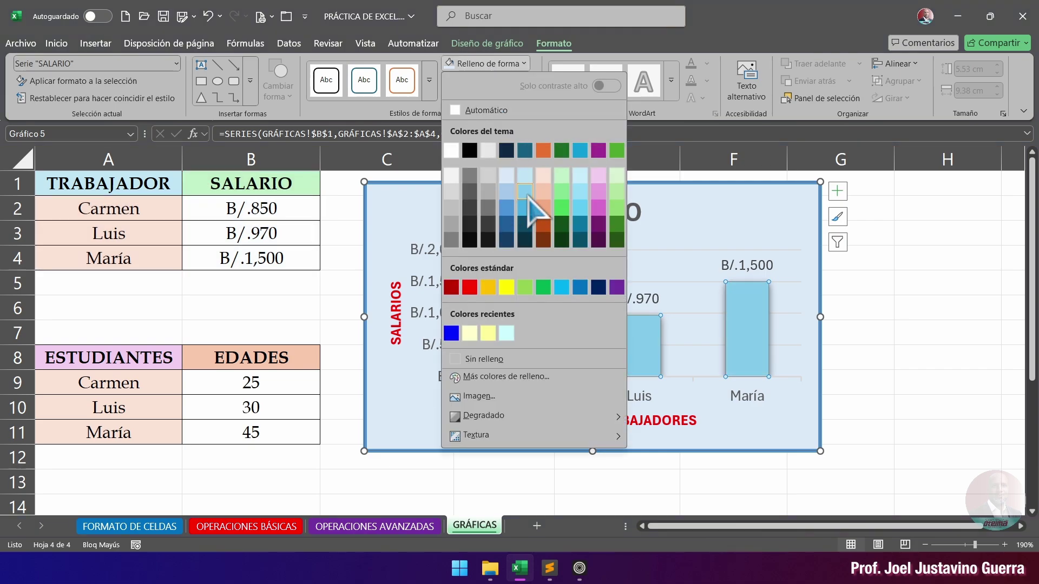
# Step: Apply the semi-transparent orange theme style to the salary chart's columns and shift the chart slightly to the right
pyautogui.click(429, 84)
pyautogui.click(429, 83)
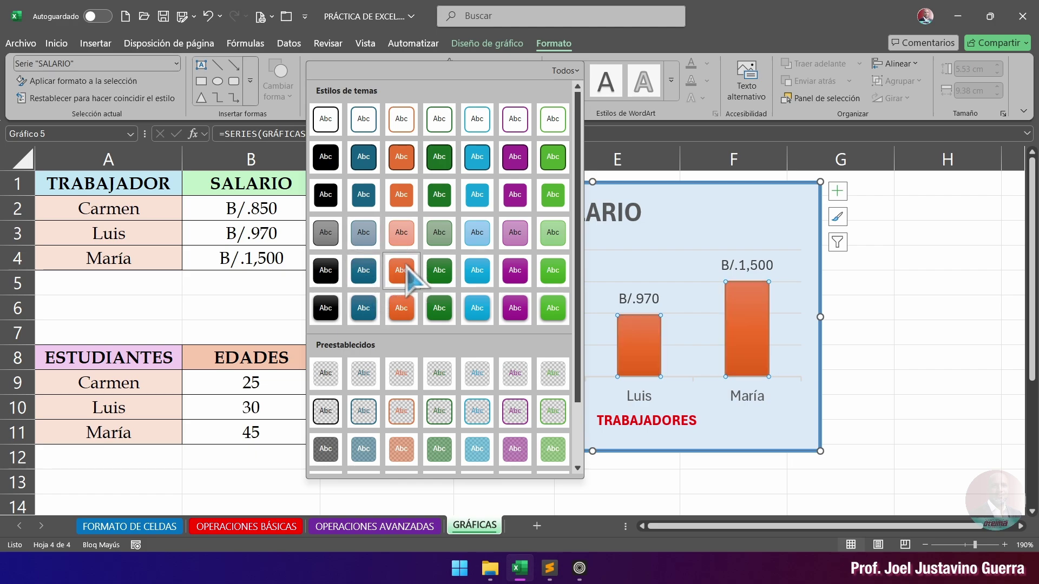
pyautogui.click(626, 47)
pyautogui.click(432, 101)
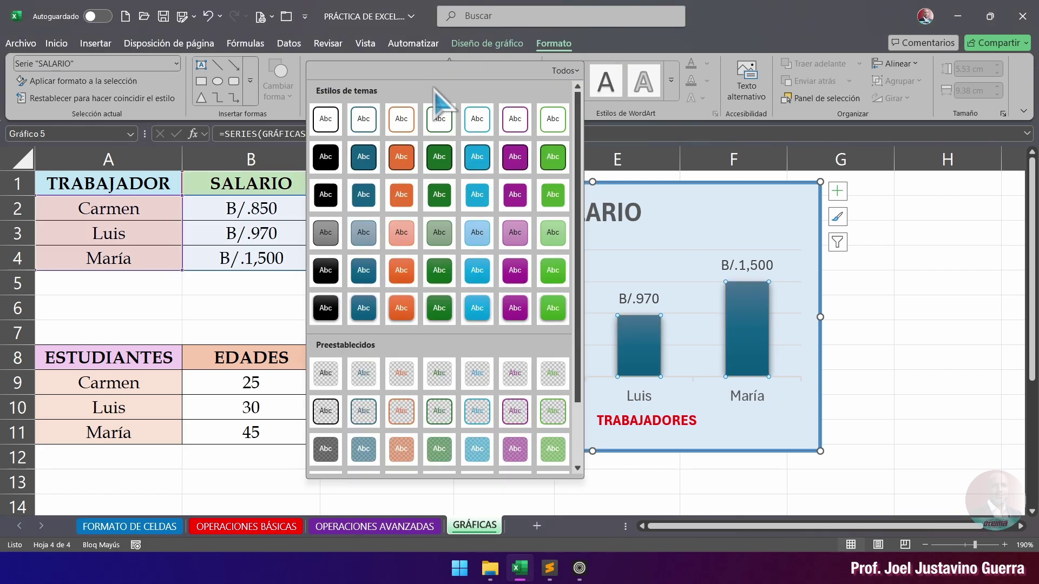
pyautogui.click(402, 243)
pyautogui.click(934, 275)
pyautogui.click(813, 215)
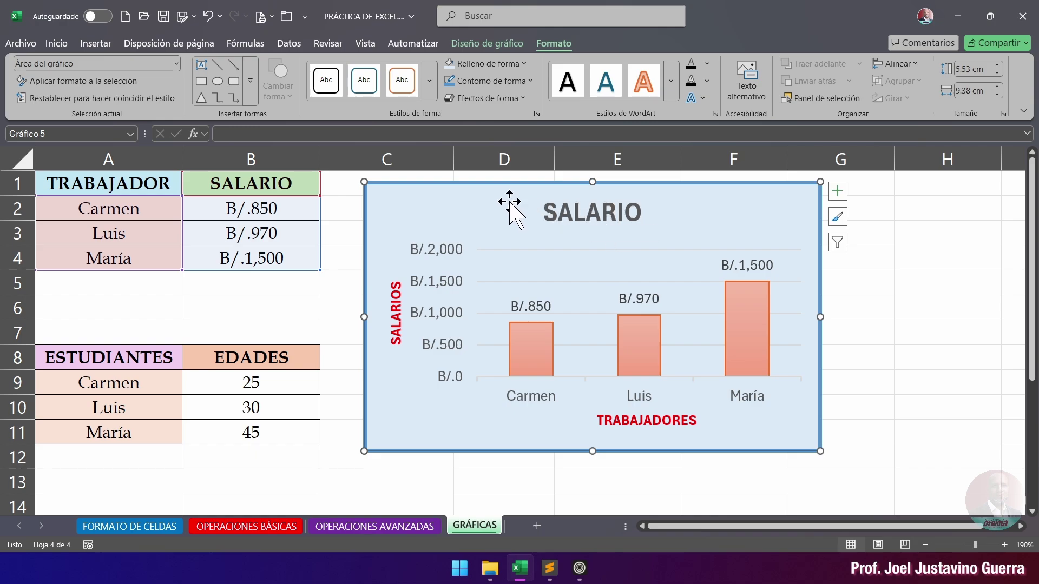
pyautogui.moveTo(509, 201); pyautogui.dragTo(519, 201)
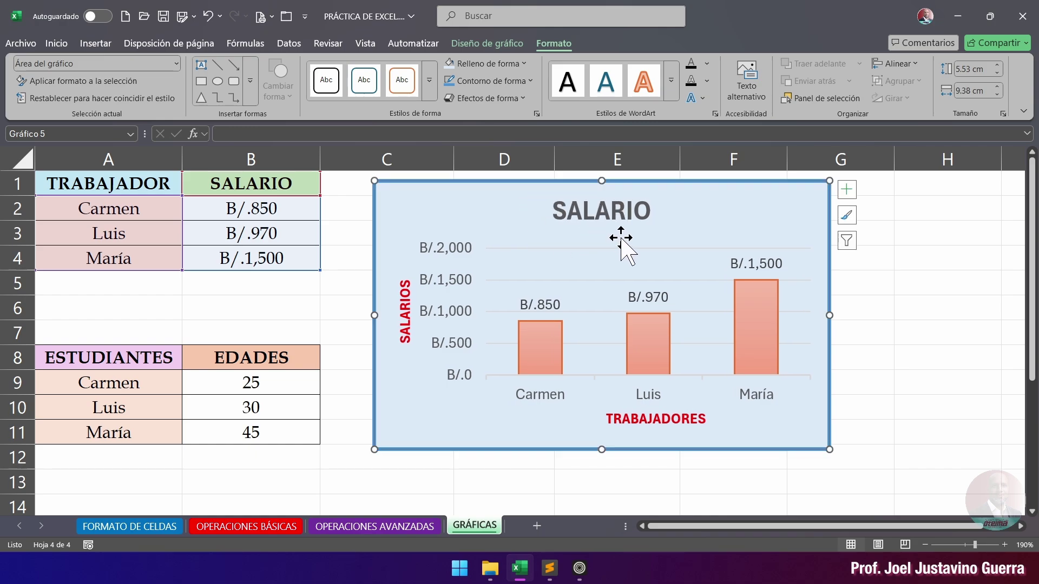
# Step: Set the first worker's salary in cell B2 to 950
pyautogui.click(240, 206)
pyautogui.click(256, 233)
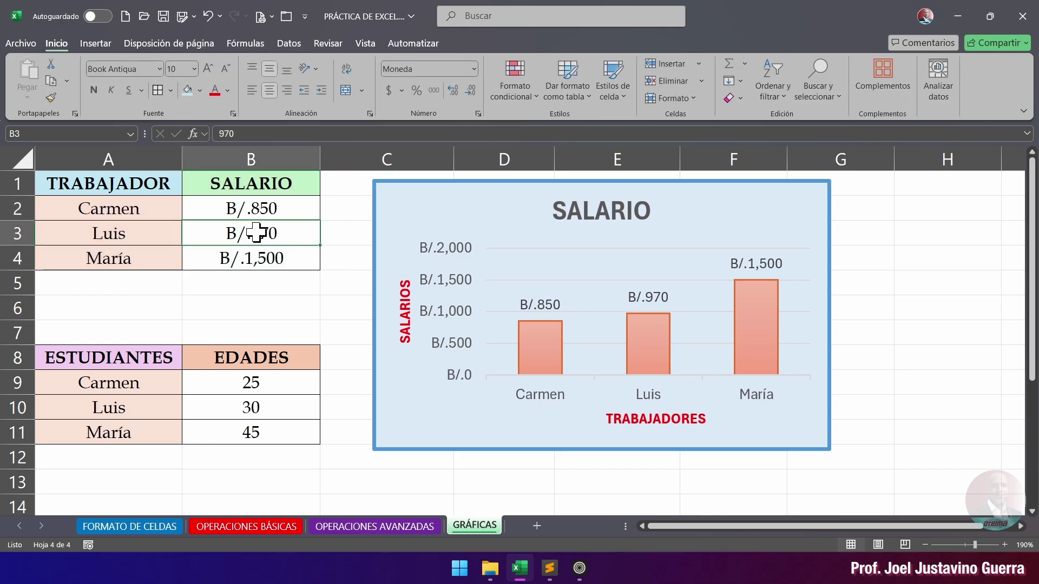
pyautogui.click(299, 216)
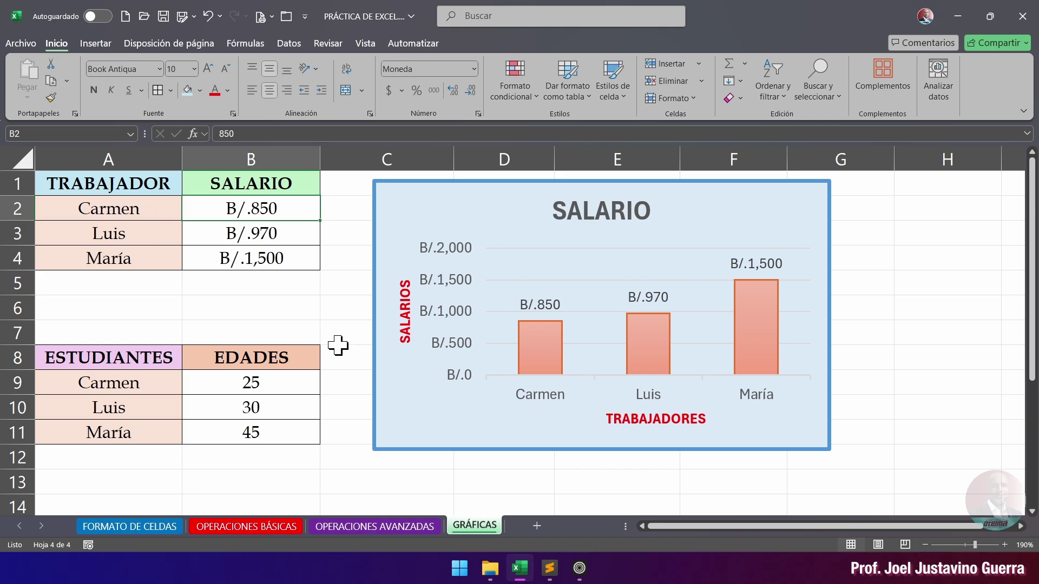
pyautogui.write('9')
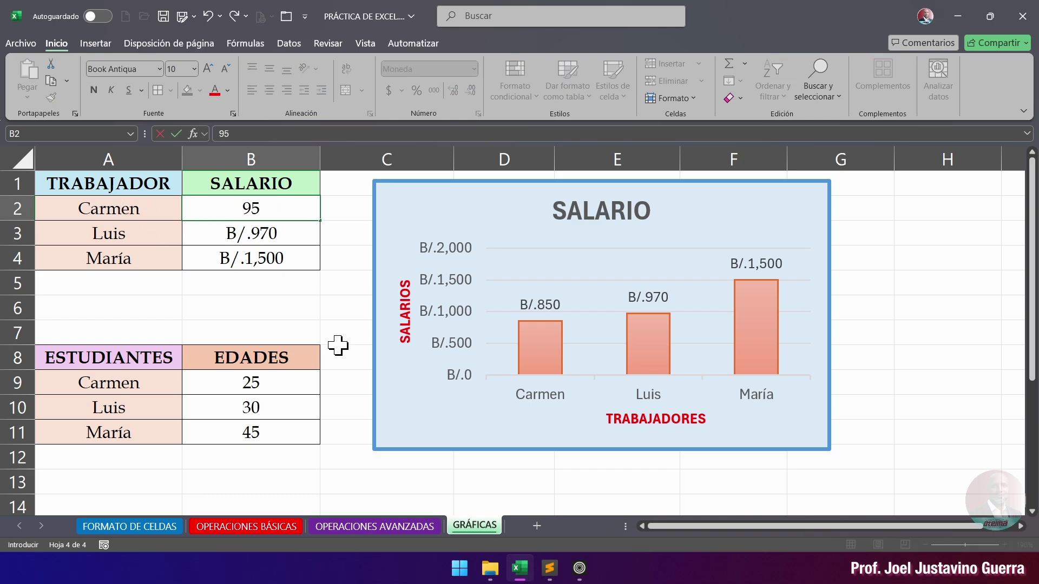
pyautogui.press('Return')
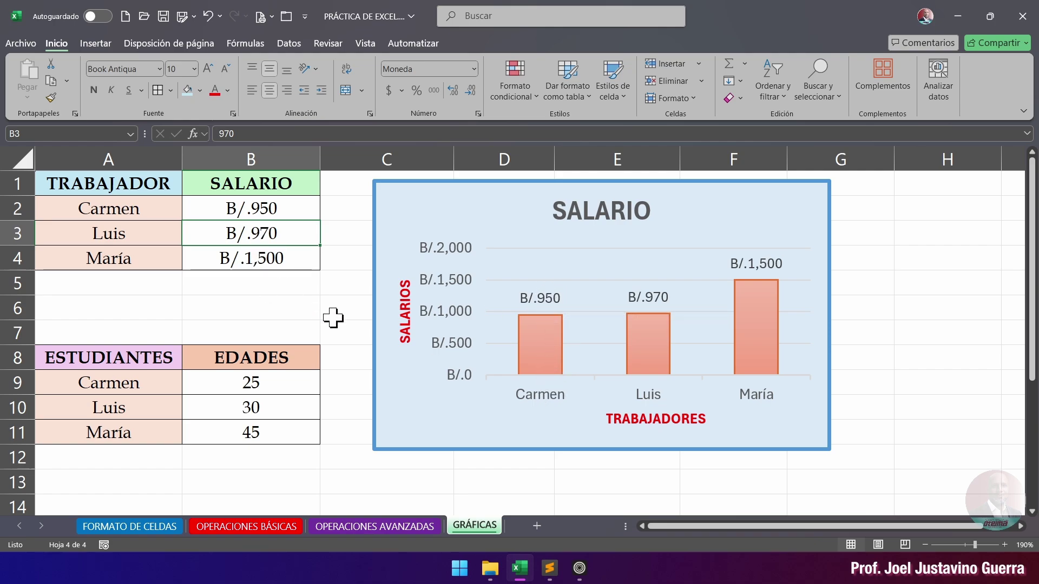
# Step: Set the second worker's salary in B3 to 1050 and the third worker's salary in B4 to 1200
pyautogui.write('1050')
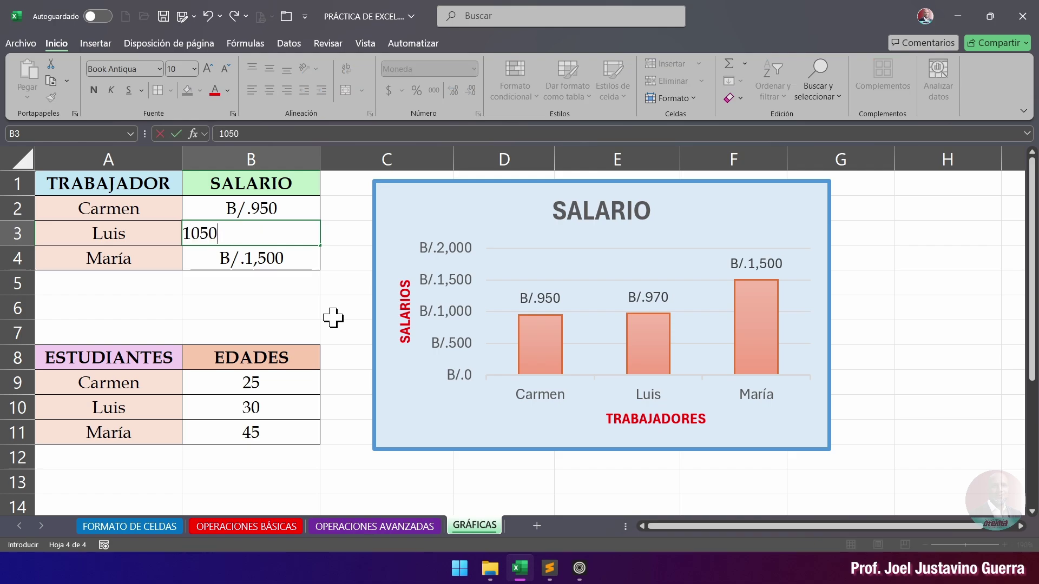
pyautogui.press('Return')
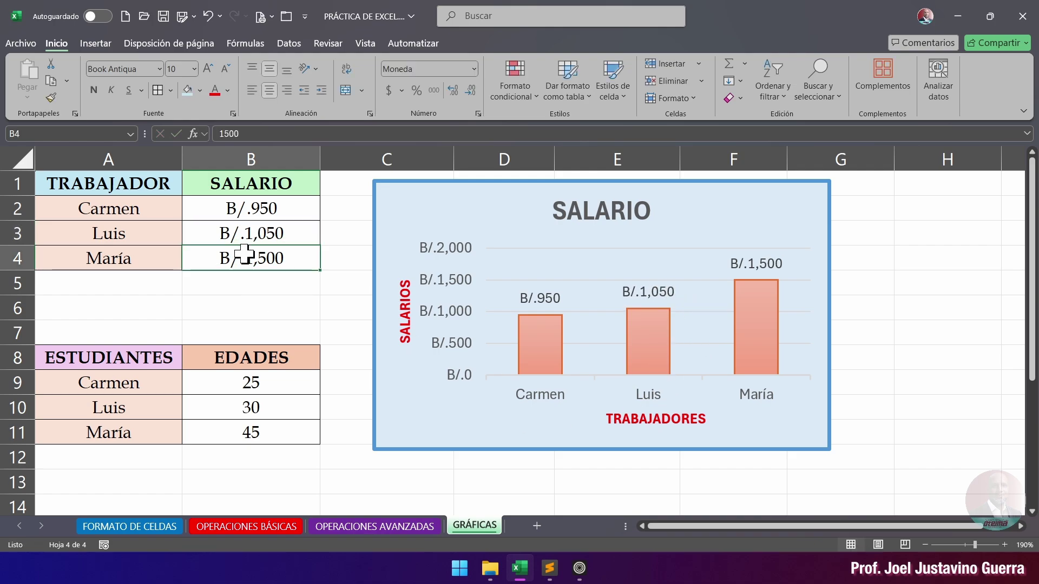
pyautogui.click(262, 232)
pyautogui.click(260, 263)
pyautogui.write('1')
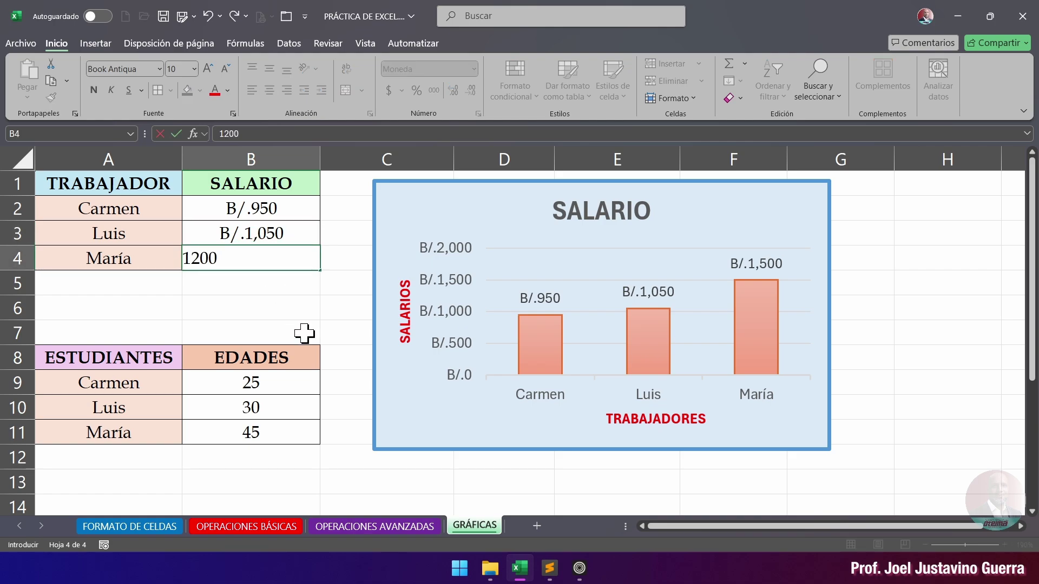
pyautogui.press('Return')
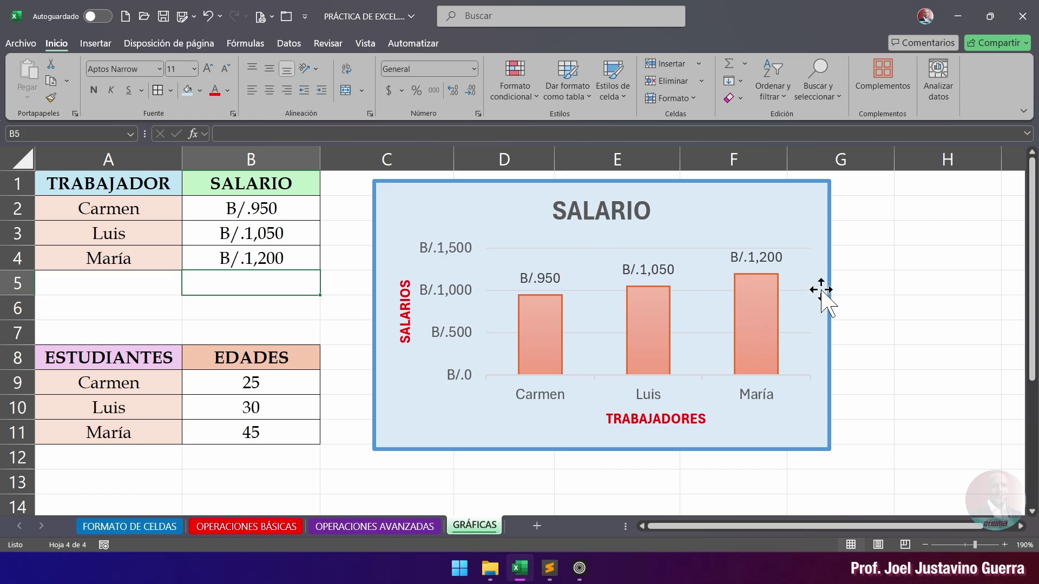
pyautogui.click(880, 277)
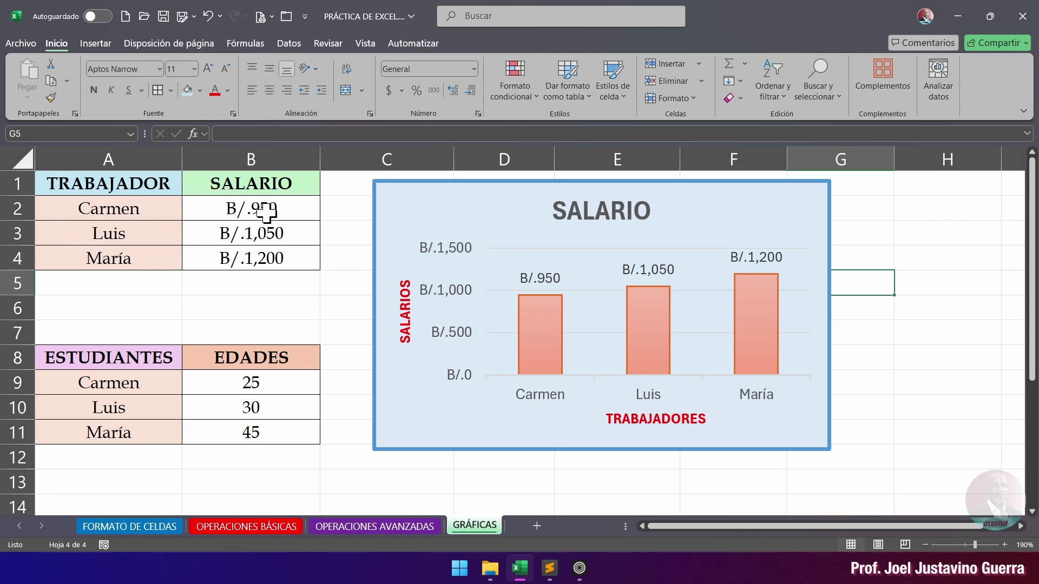
# Step: Add a fourth worker to the salary table by entering the name in A5 and the salary 1400 in B5
pyautogui.click(129, 214)
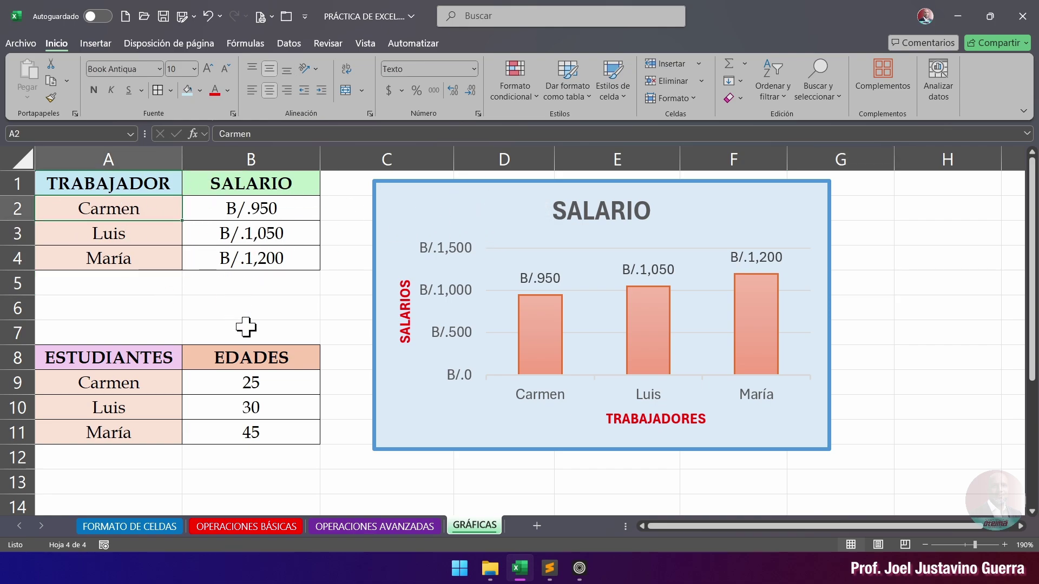
pyautogui.click(152, 258)
pyautogui.click(142, 293)
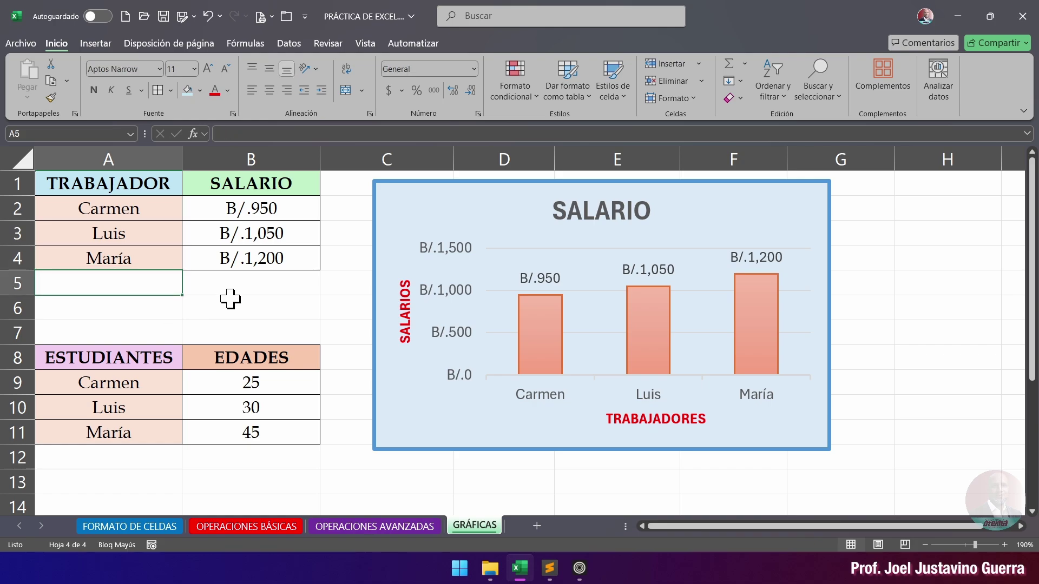
pyautogui.write('José')
pyautogui.press('Tab')
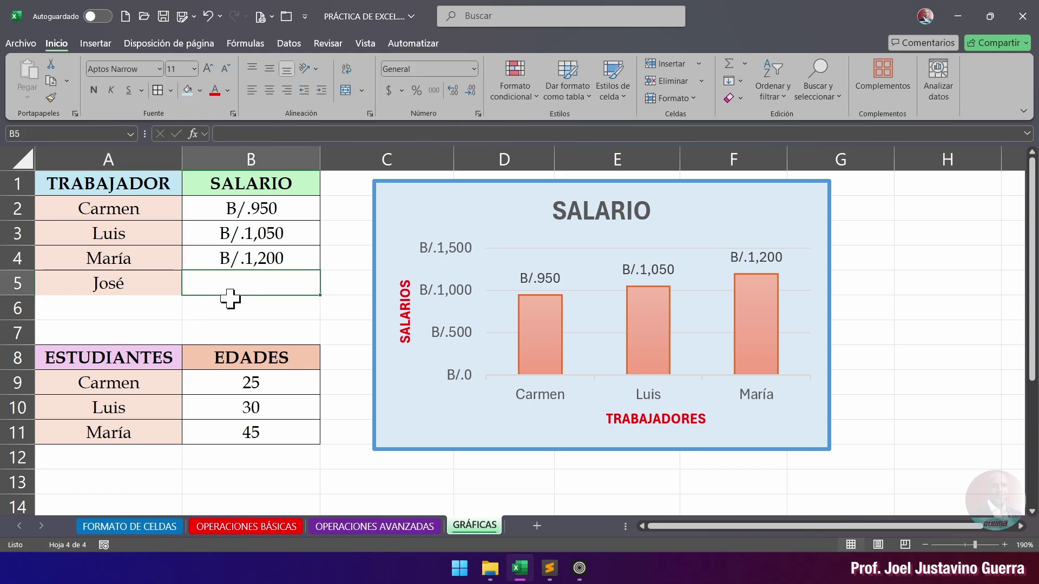
pyautogui.write('1400')
pyautogui.press('Tab')
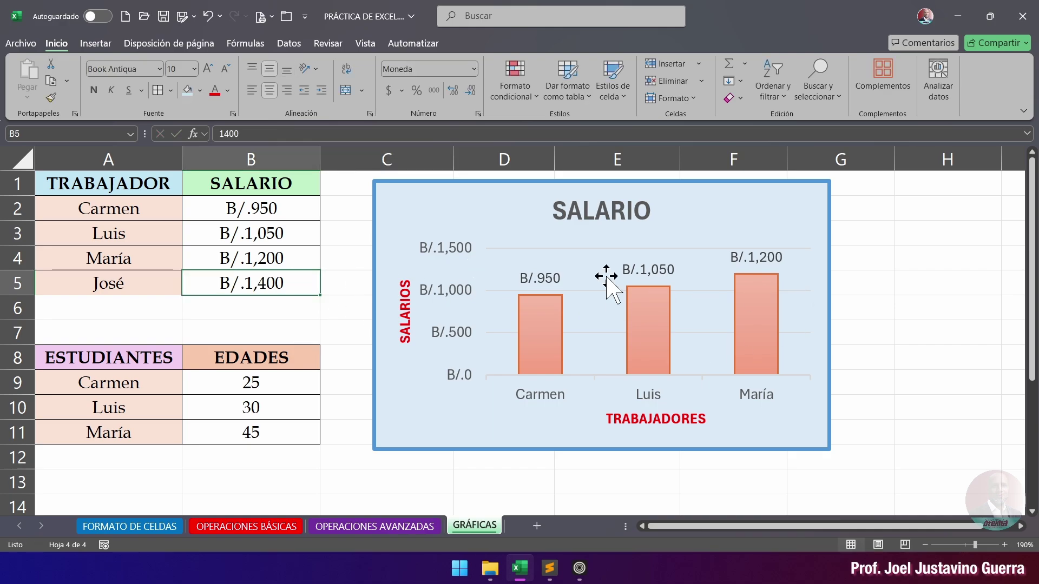
# Step: Move the salary chart a little further to the right of the salary table
pyautogui.click(502, 200)
pyautogui.moveTo(502, 201); pyautogui.dragTo(533, 202)
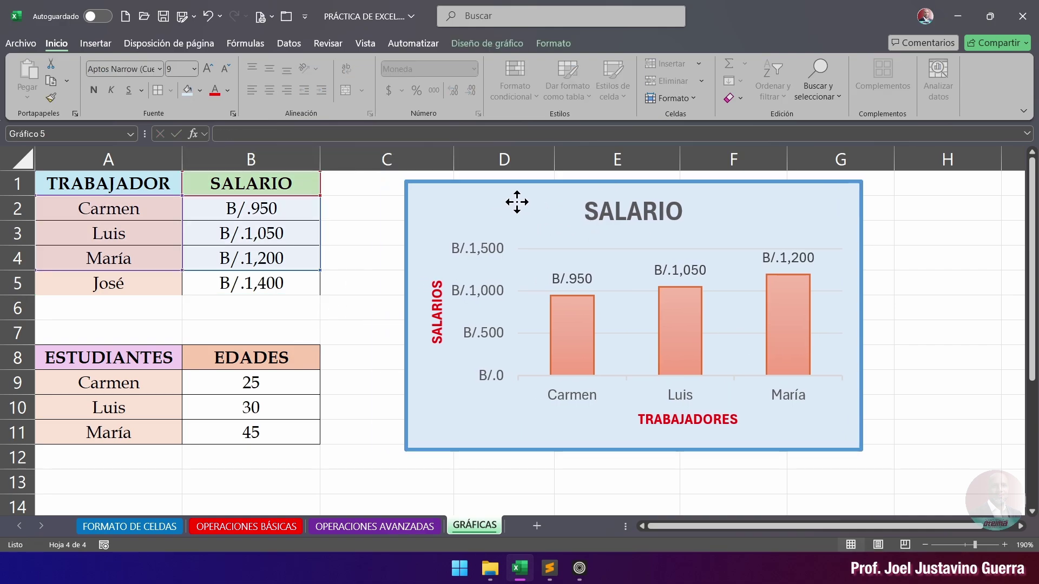
pyautogui.click(375, 225)
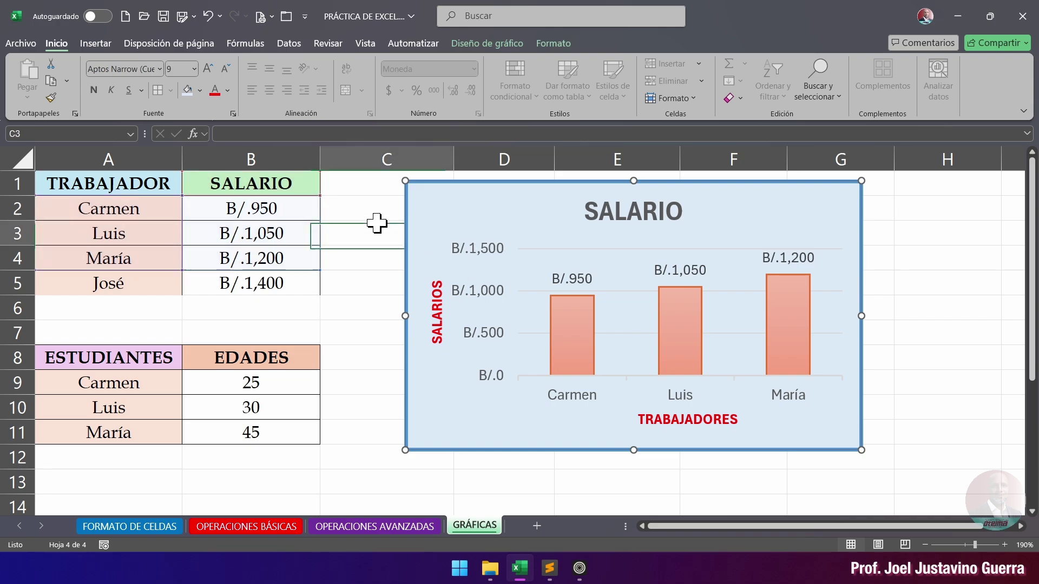
# Step: Extend the salary chart's source range down to row 5 and undo the extension
pyautogui.click(515, 192)
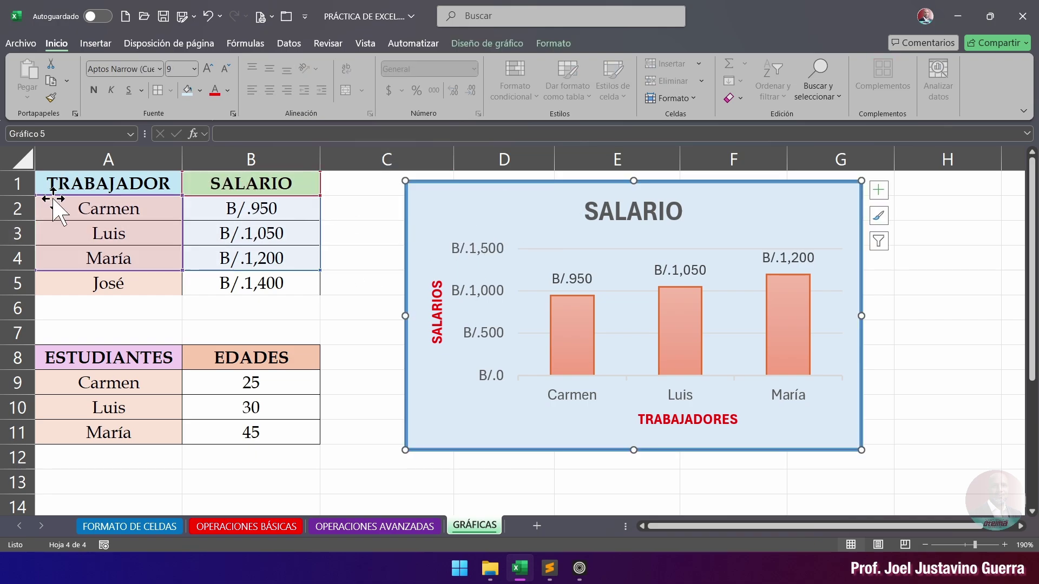
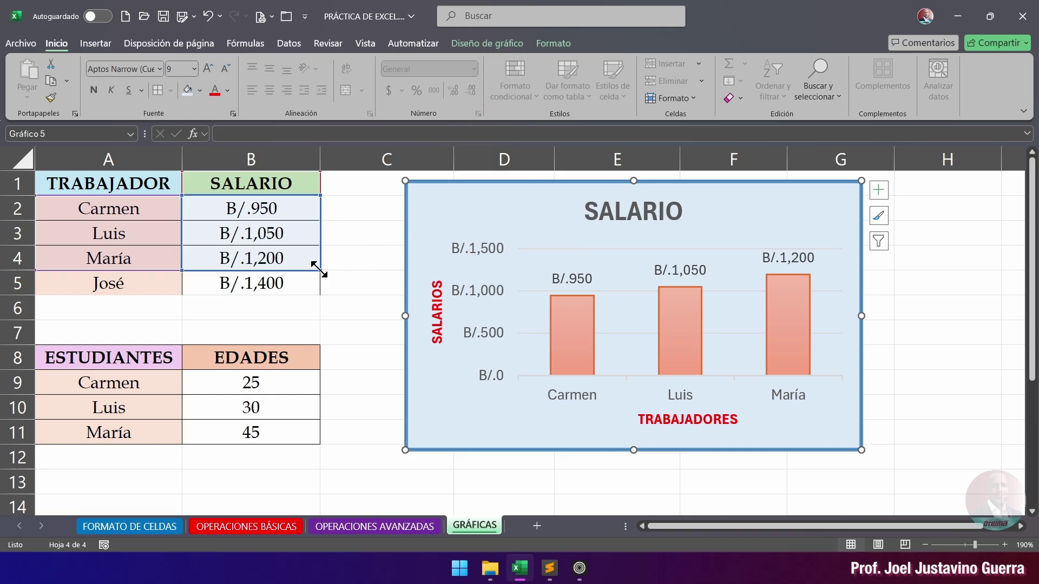
pyautogui.moveTo(319, 269); pyautogui.dragTo(322, 293)
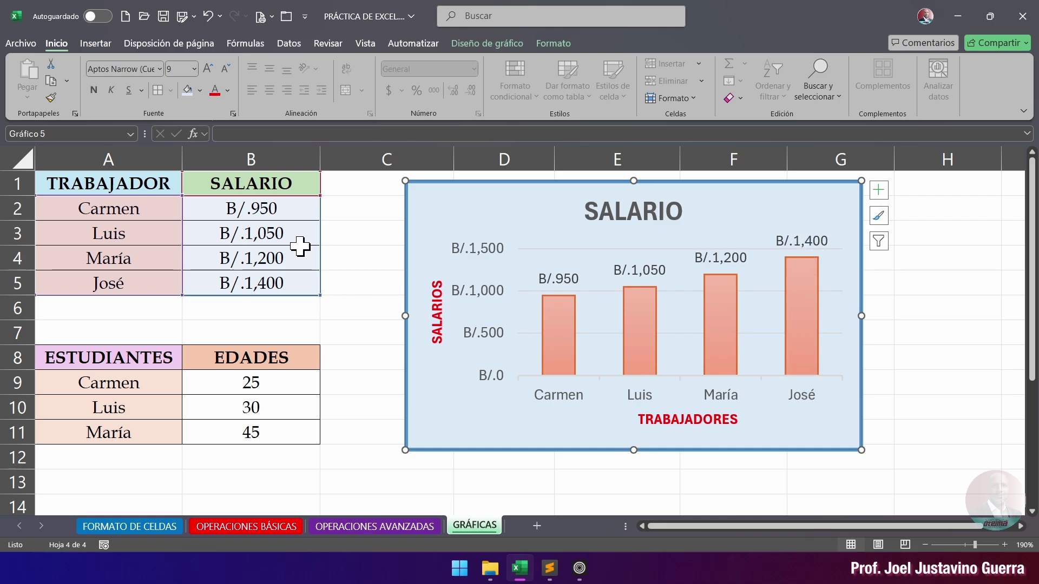
pyautogui.click(207, 17)
pyautogui.click(341, 261)
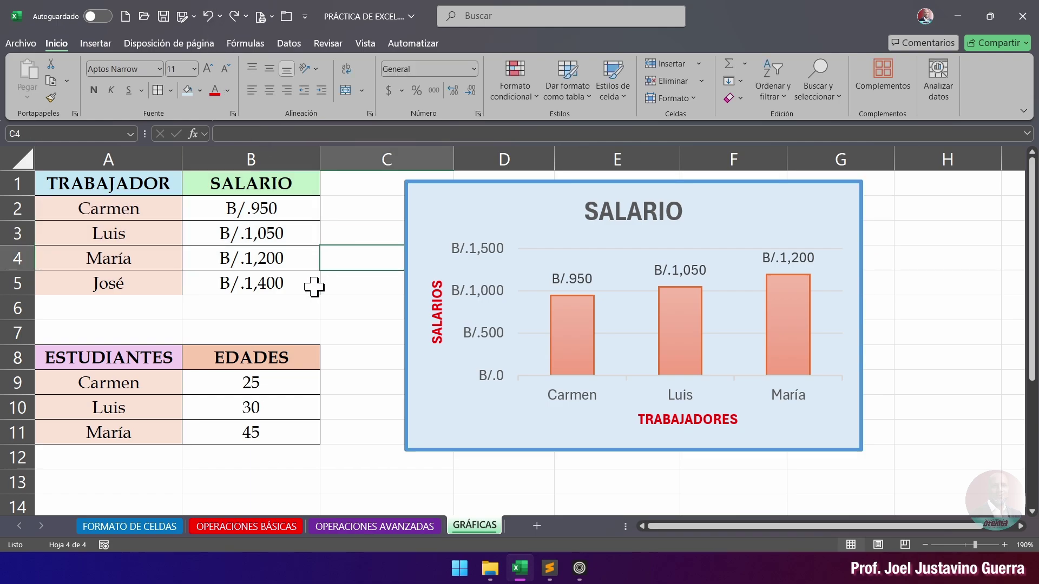
# Step: Extend the salary chart's data range to A2:B5 so it includes the fourth worker
pyautogui.click(513, 223)
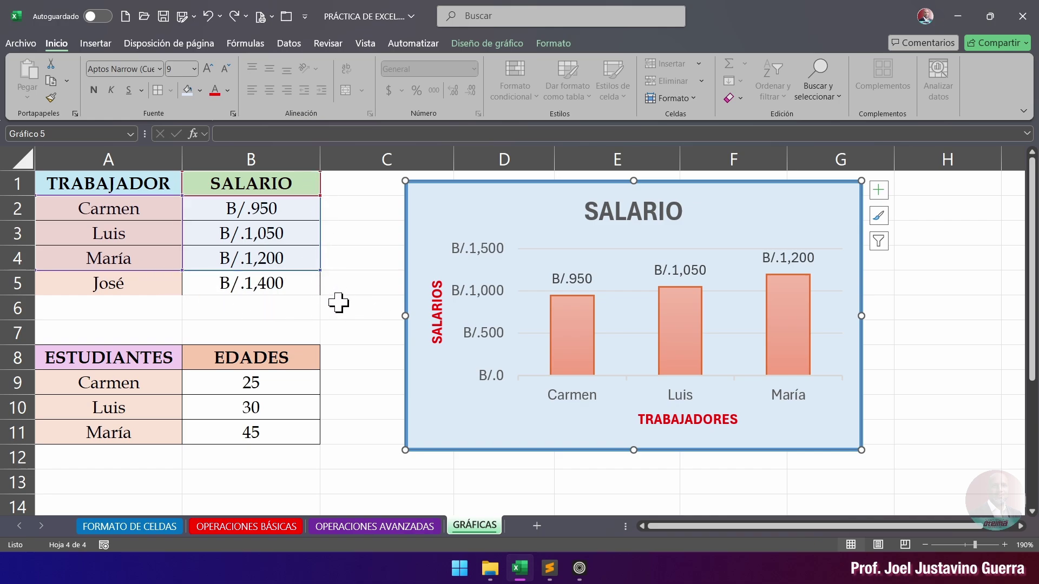
pyautogui.click(323, 272)
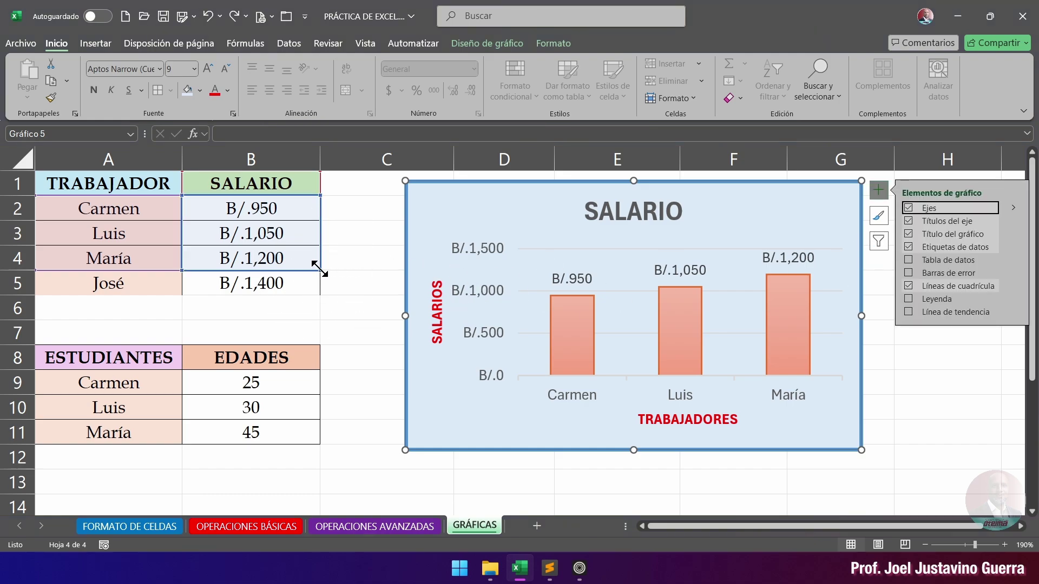
pyautogui.moveTo(313, 270); pyautogui.dragTo(319, 291)
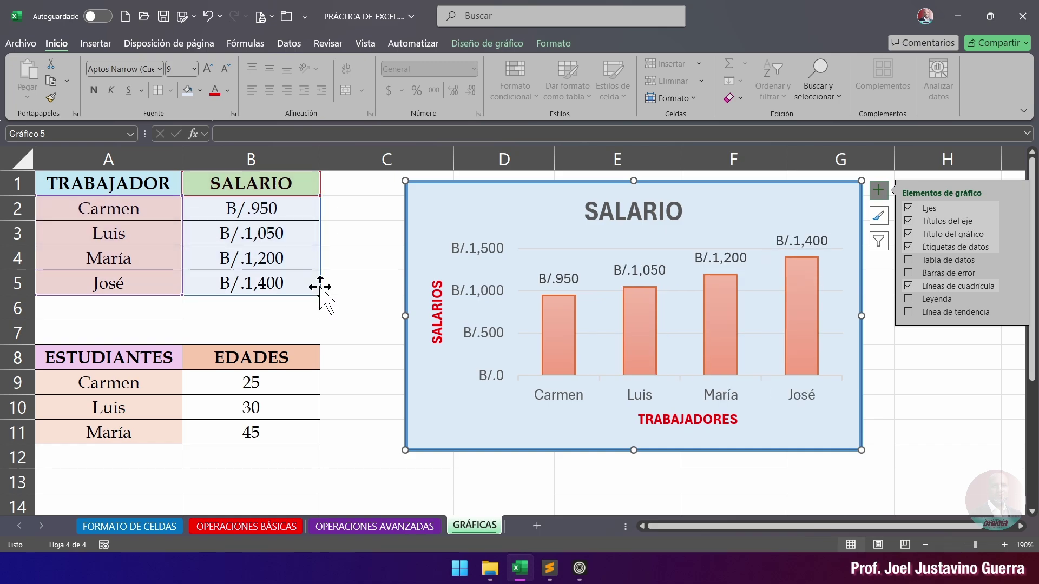
pyautogui.click(383, 233)
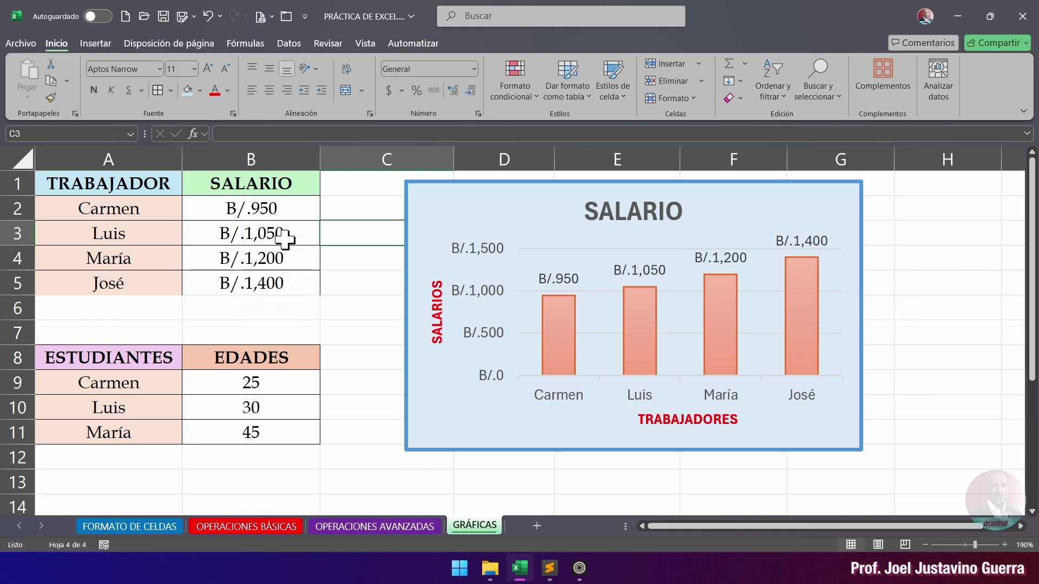
# Step: Set the first worker's salary in cell B2 to 1800 to update the chart
pyautogui.click(266, 211)
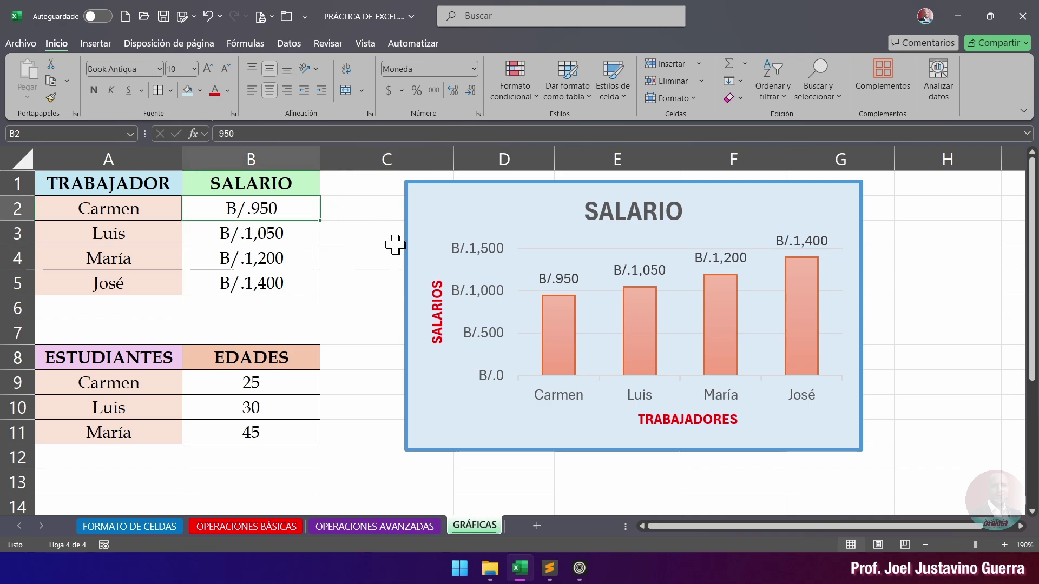
pyautogui.write('1800')
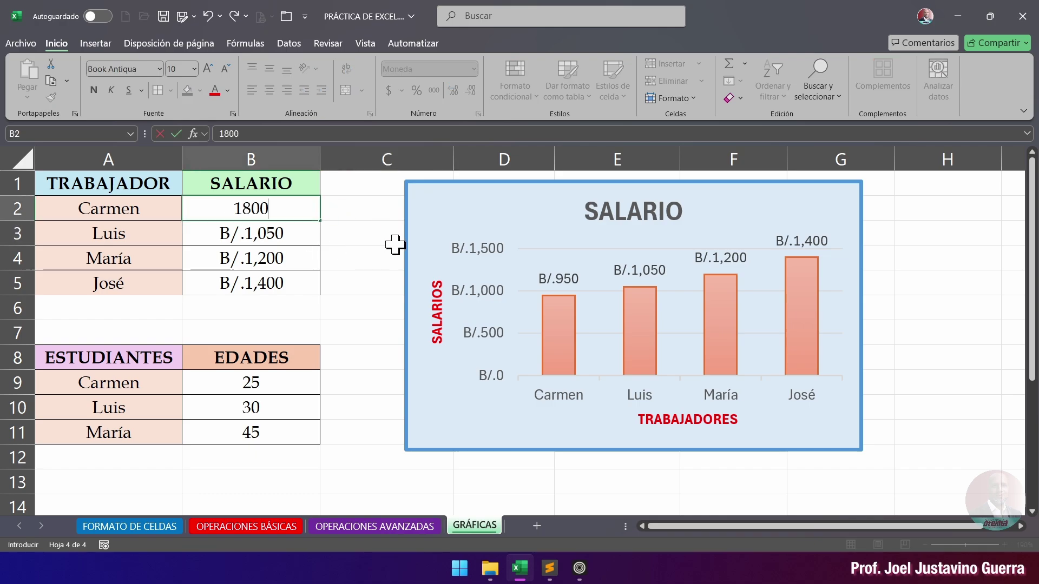
pyautogui.press('Return')
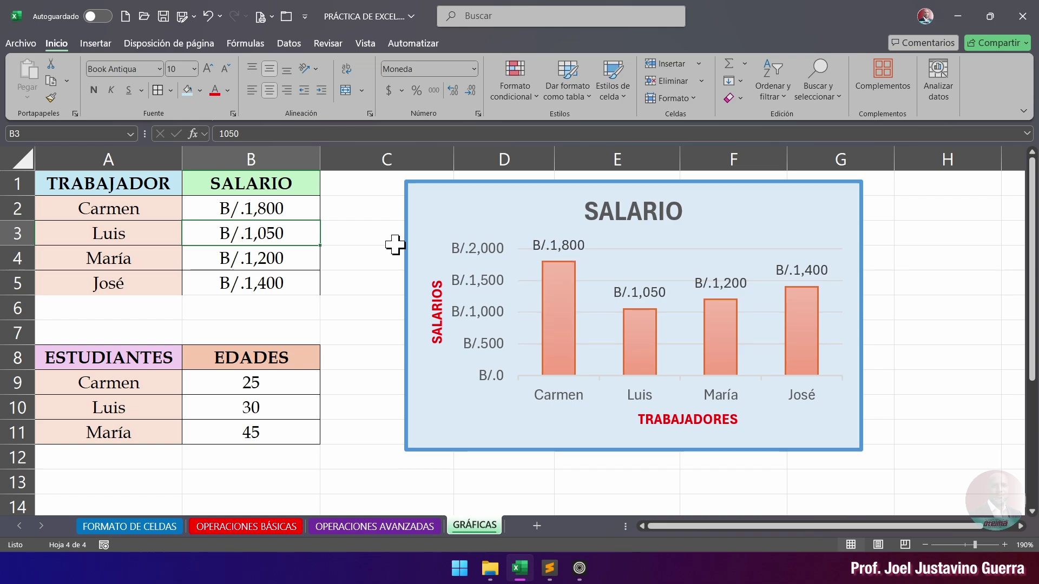
pyautogui.click(352, 225)
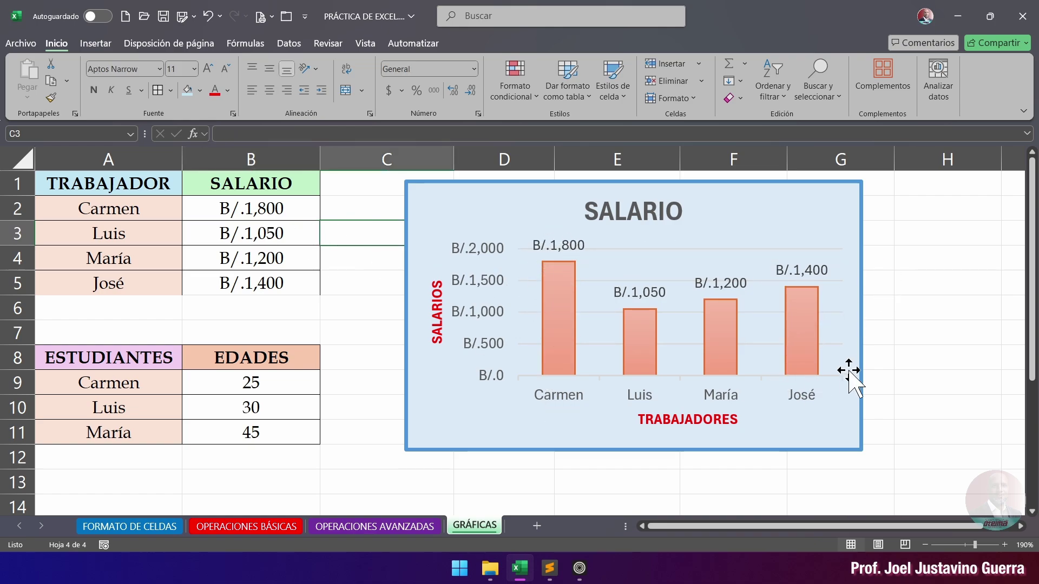
pyautogui.click(379, 281)
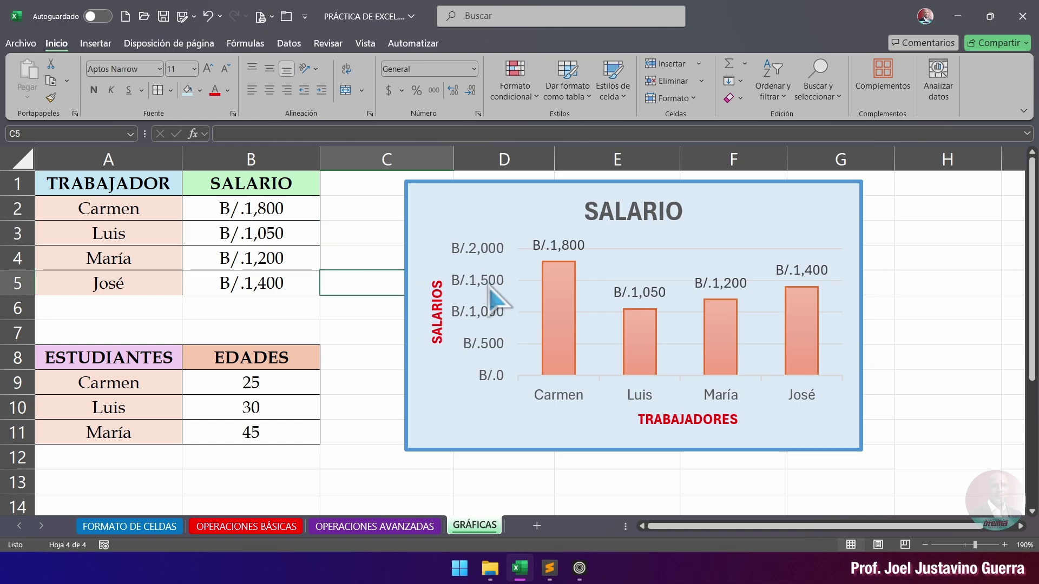
pyautogui.click(900, 257)
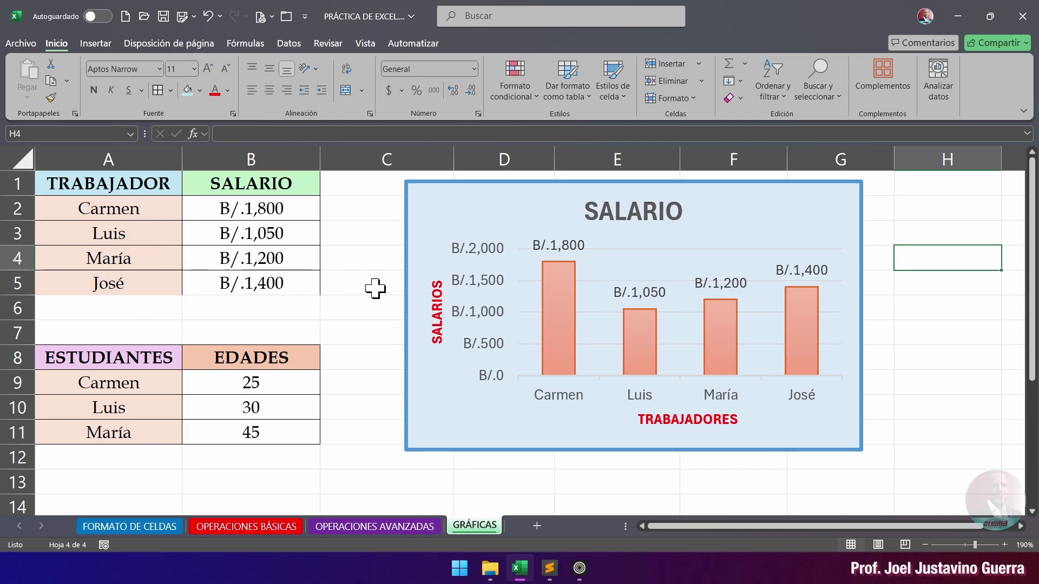
# Step: Move the students' ages table from A8:B11 down to start at cell A14
pyautogui.scroll(-2, 358, 329)
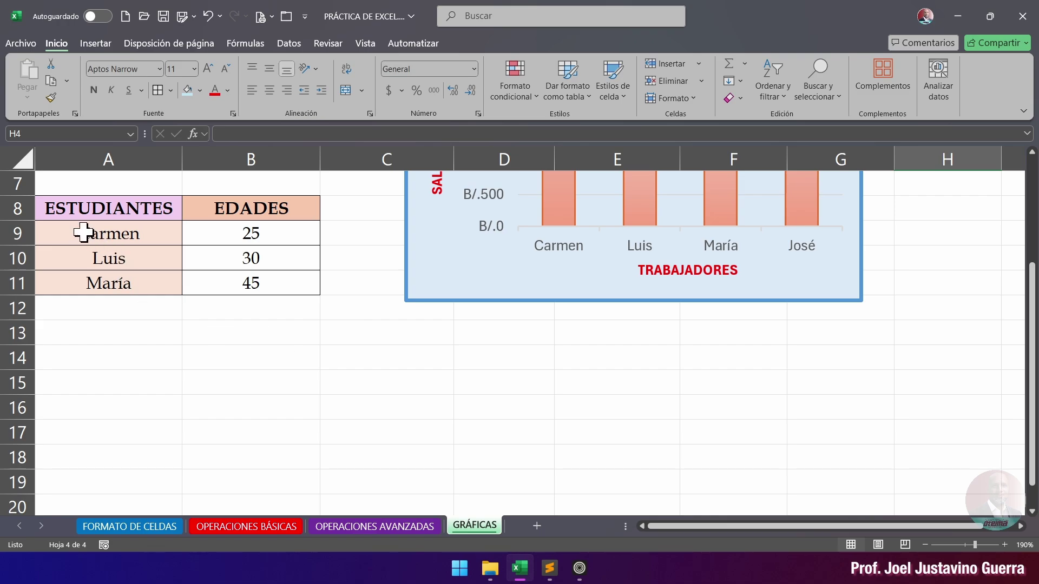
pyautogui.moveTo(56, 206); pyautogui.dragTo(246, 283)
pyautogui.hotkey('ctrl', 'x')
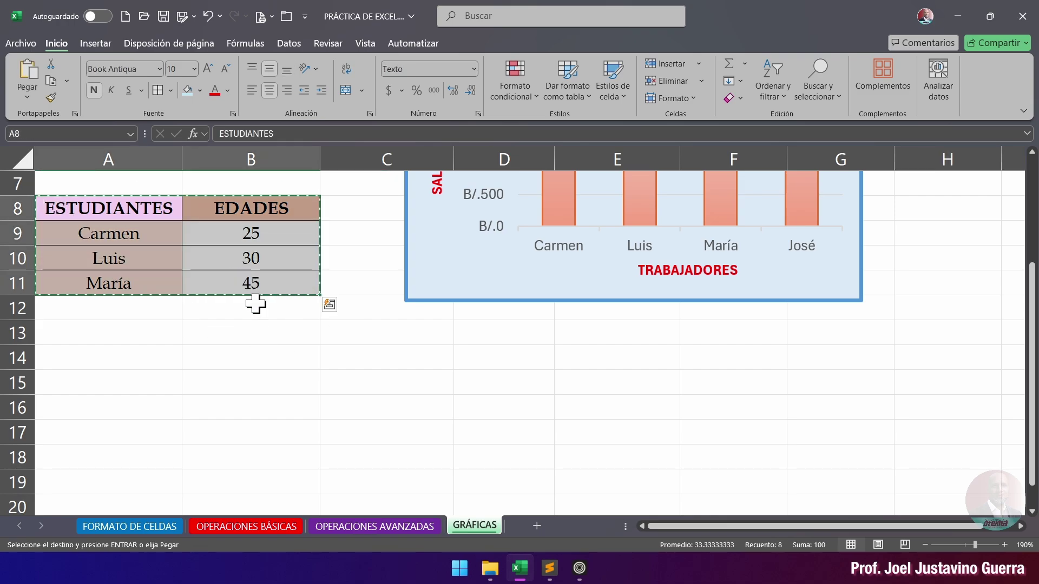
pyautogui.click(100, 359)
pyautogui.hotkey('ctrl', 'v')
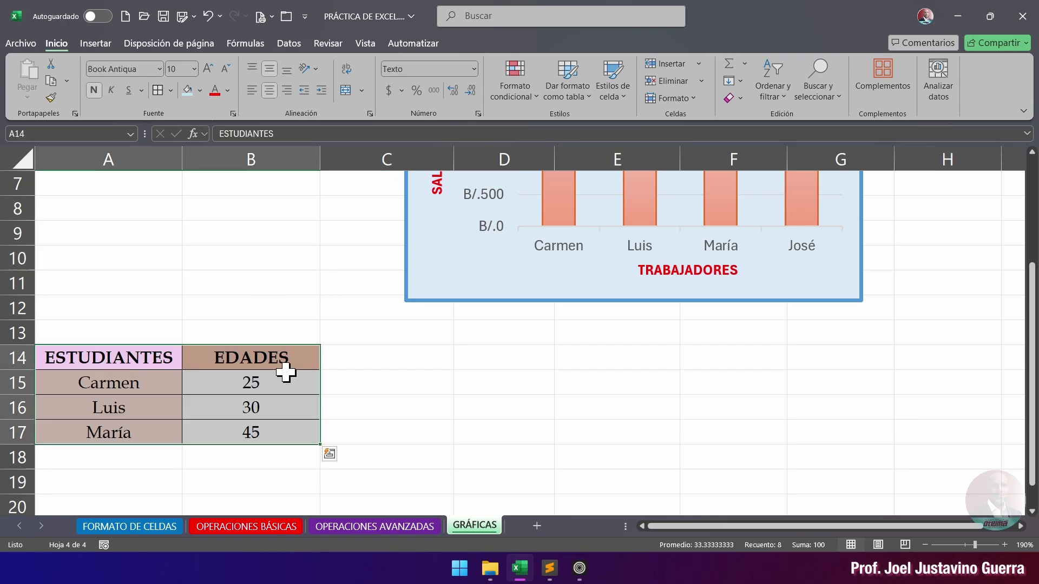
pyautogui.click(440, 352)
# Step: Insert a 2D pie chart of the ages in A14:B17 and fit it beside the table at a slightly larger size
pyautogui.scroll(-1, 444, 353)
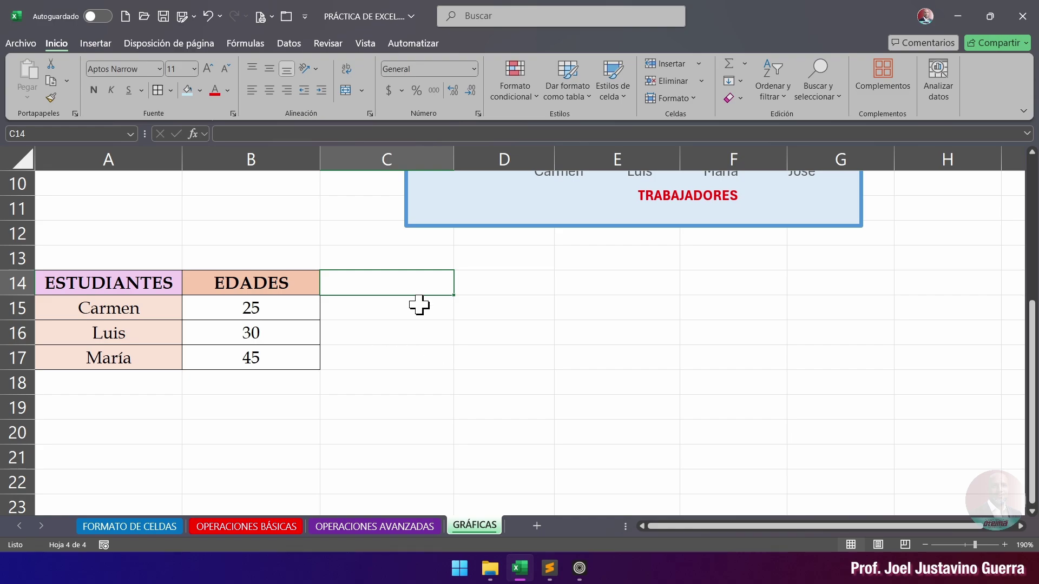
pyautogui.scroll(-1, 419, 306)
pyautogui.click(327, 258)
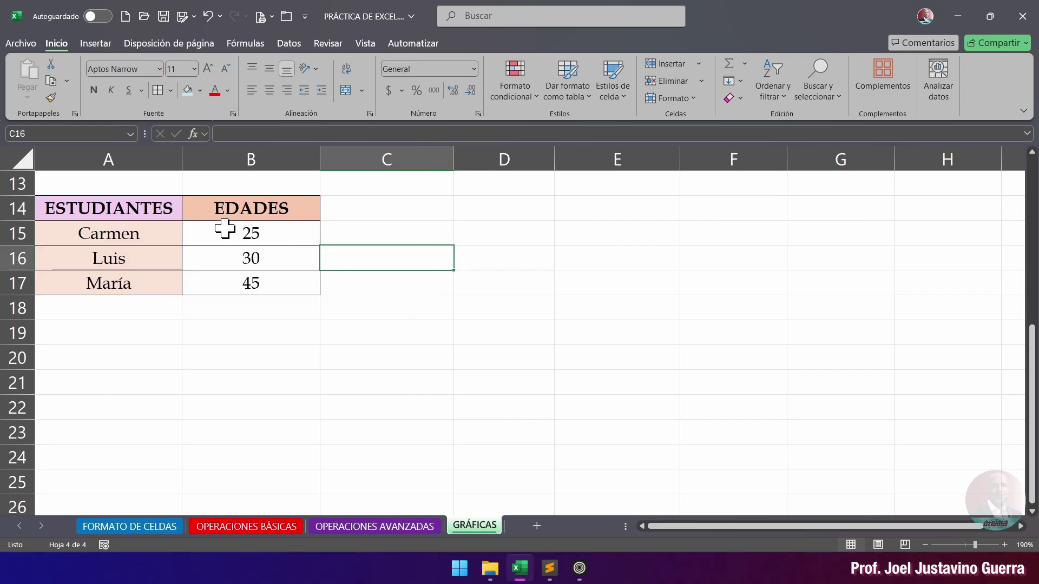
pyautogui.moveTo(70, 204); pyautogui.dragTo(267, 278)
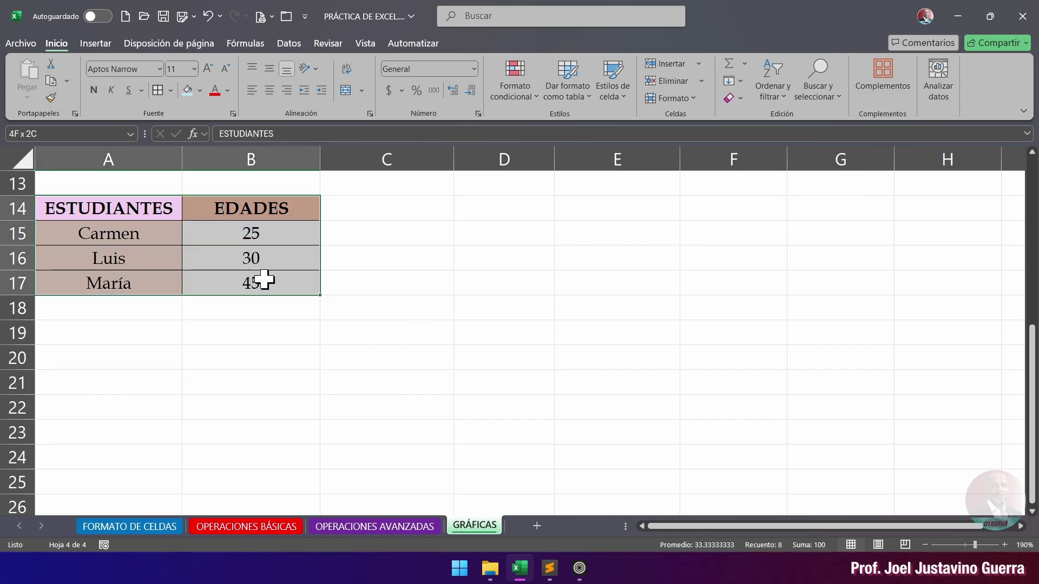
pyautogui.click(105, 43)
pyautogui.click(379, 99)
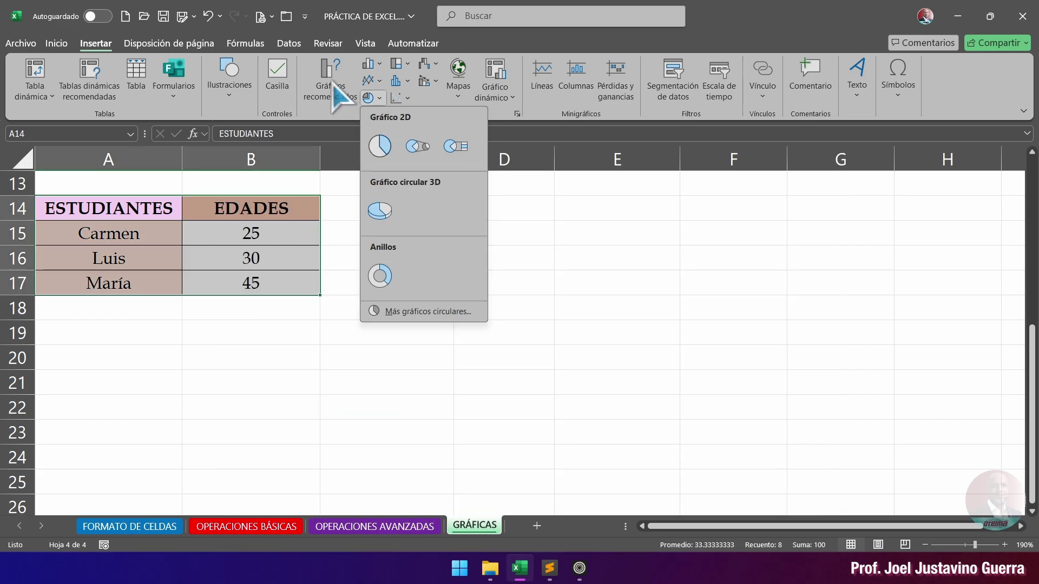
pyautogui.click(388, 147)
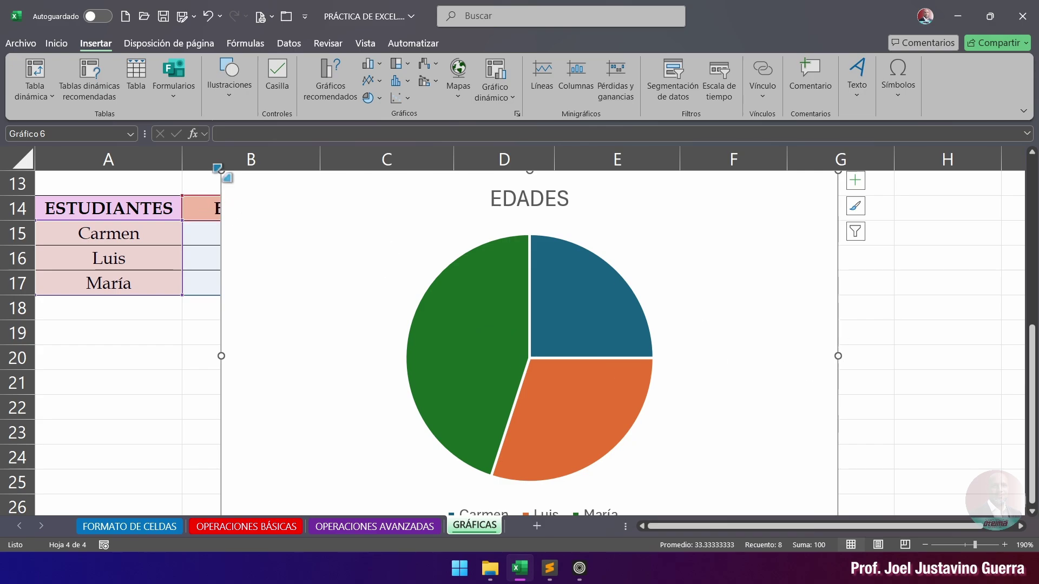
pyautogui.moveTo(461, 364); pyautogui.dragTo(411, 244)
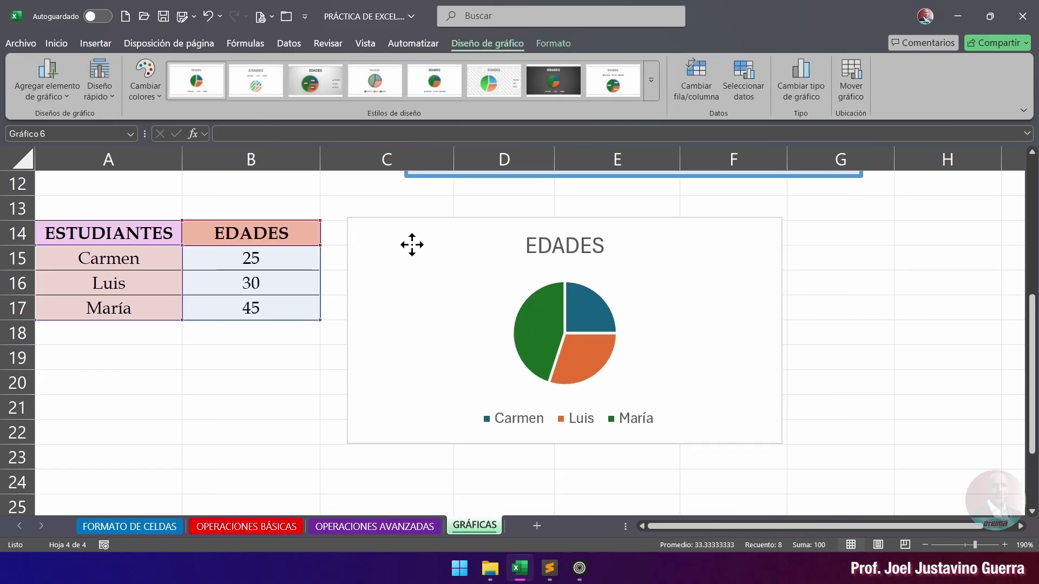
pyautogui.moveTo(780, 441); pyautogui.dragTo(873, 461)
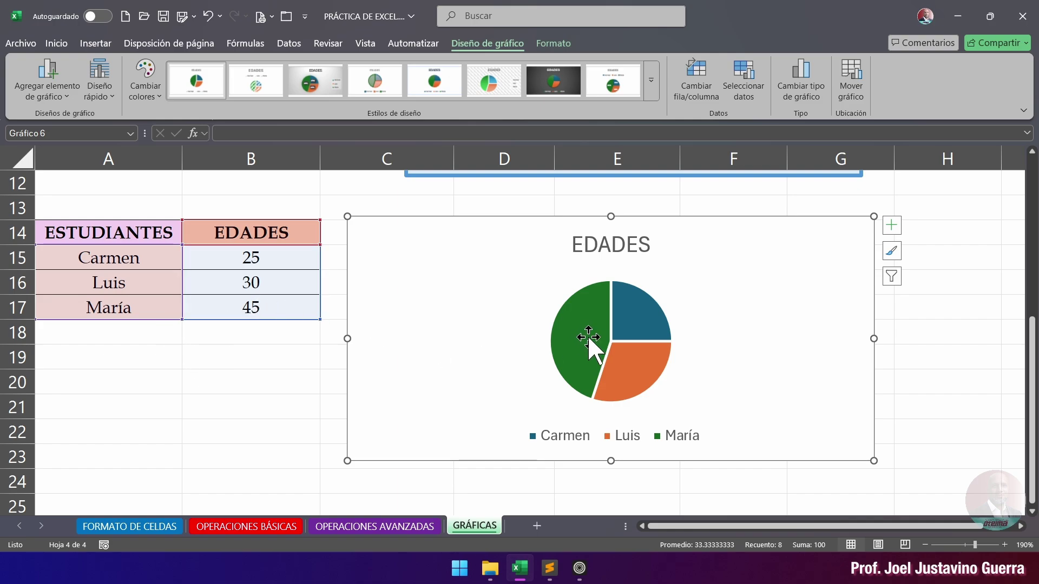
# Step: Set the third student's age in cell B17 to 70 to update the pie chart
pyautogui.click(262, 308)
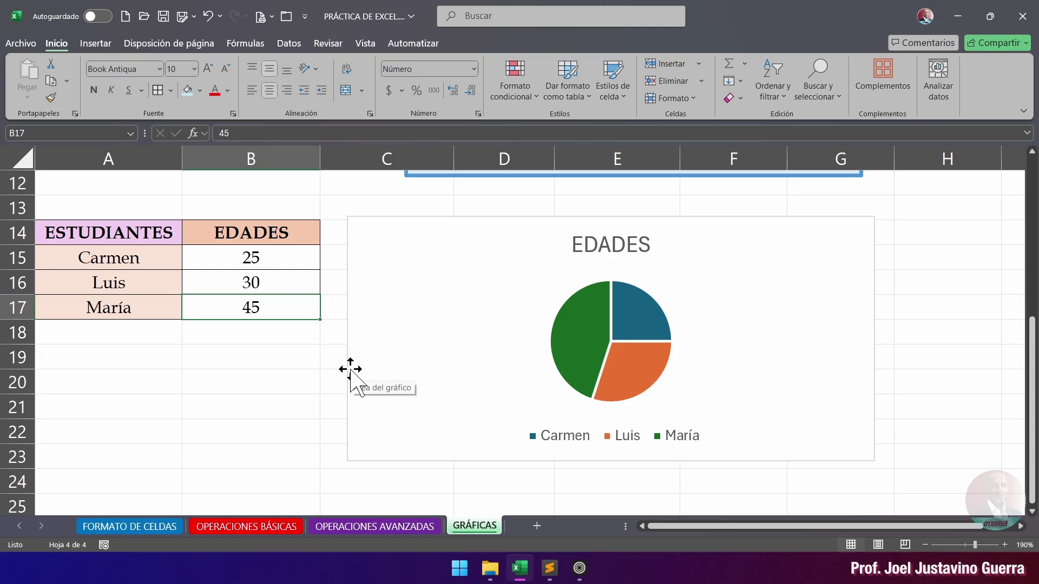
pyautogui.write('70')
pyautogui.press('Return')
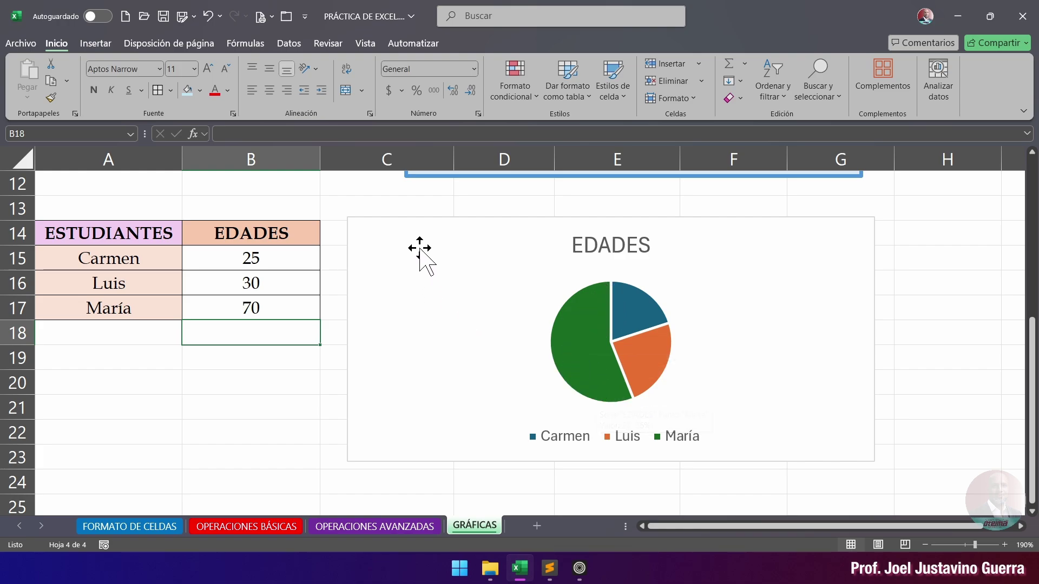
# Step: Add data labels to the ages pie chart, keeping their default placement
pyautogui.click(507, 245)
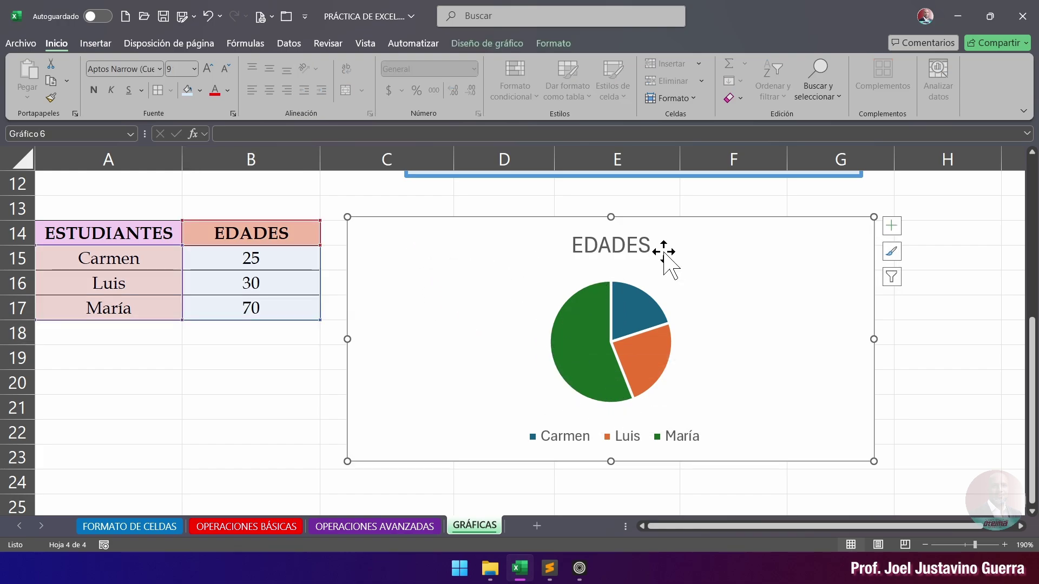
pyautogui.click(893, 230)
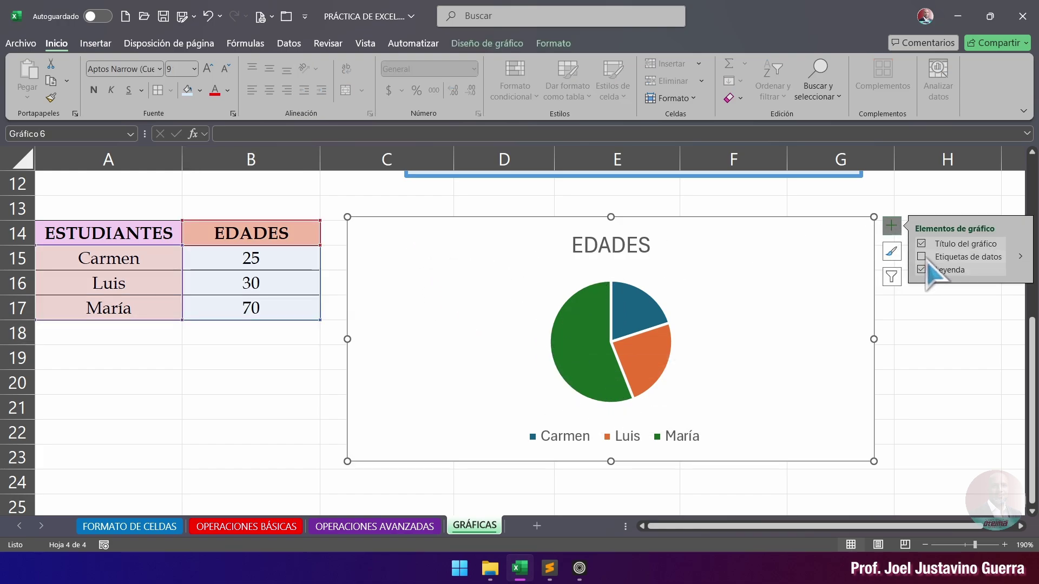
pyautogui.click(923, 258)
pyautogui.click(1021, 257)
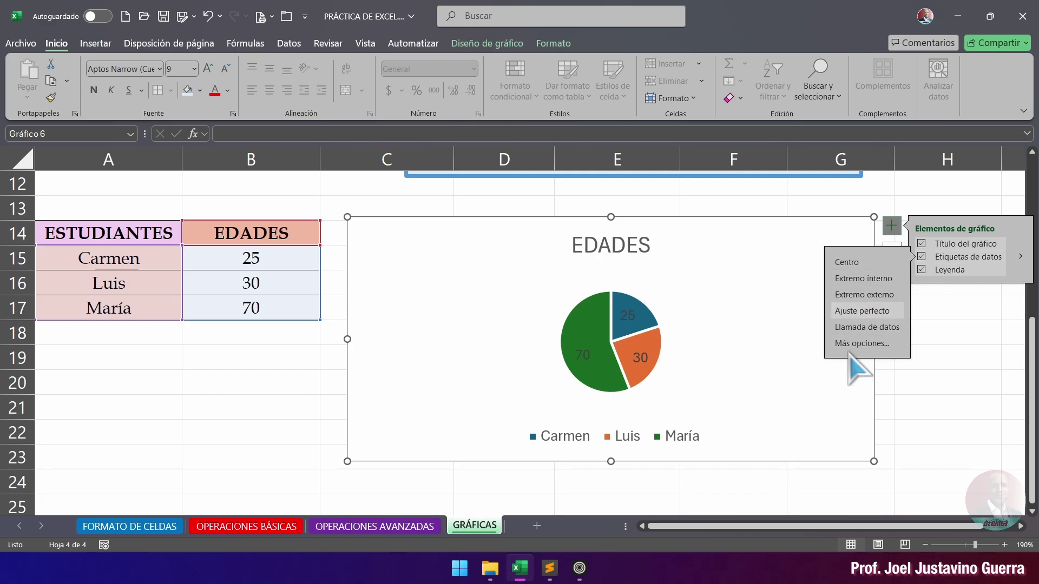
pyautogui.click(927, 363)
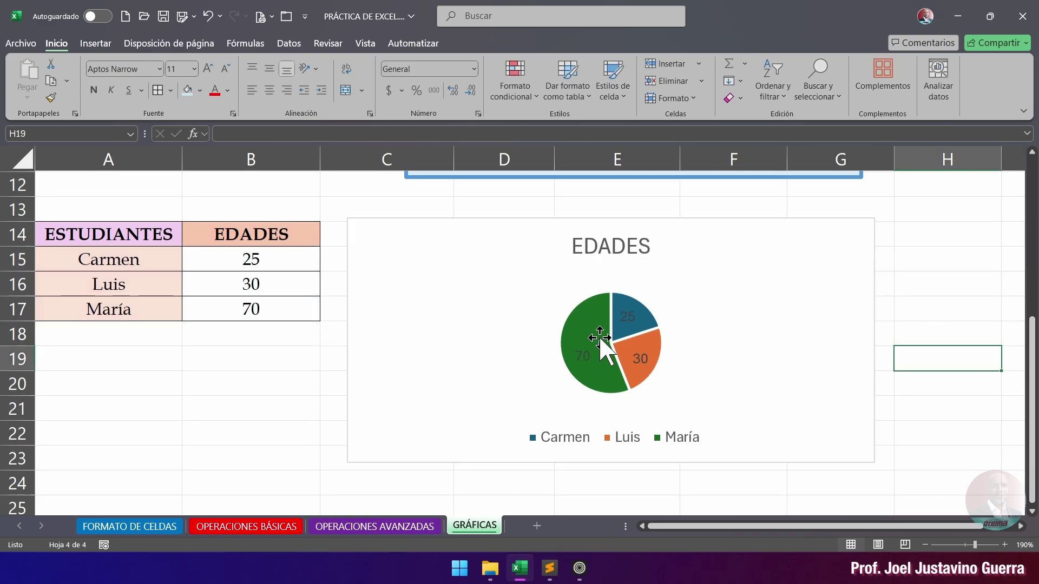
# Step: Make the pie chart's data labels bold with white font colour
pyautogui.click(612, 354)
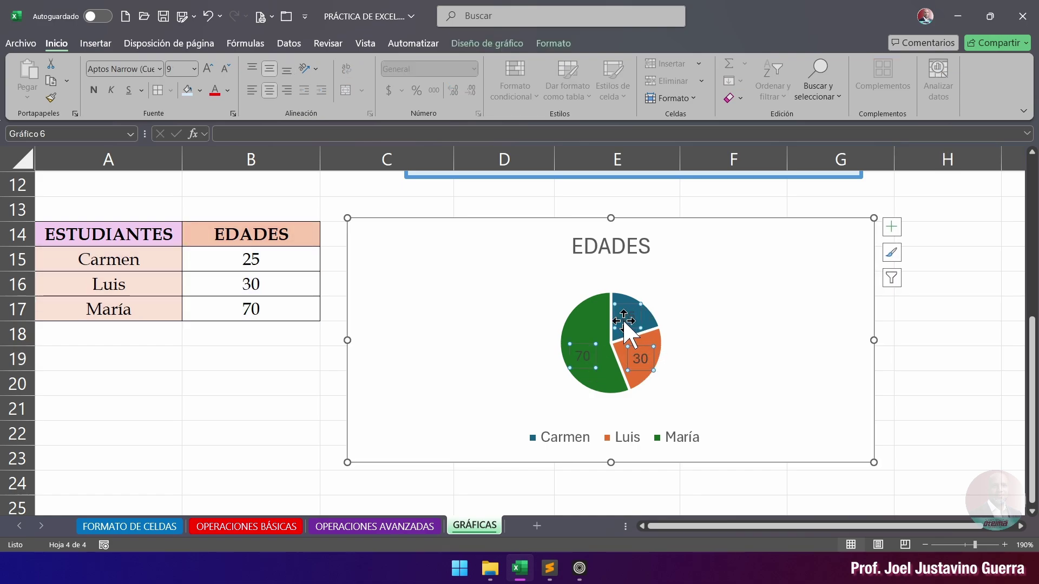
pyautogui.click(644, 366)
pyautogui.click(643, 367)
pyautogui.click(227, 90)
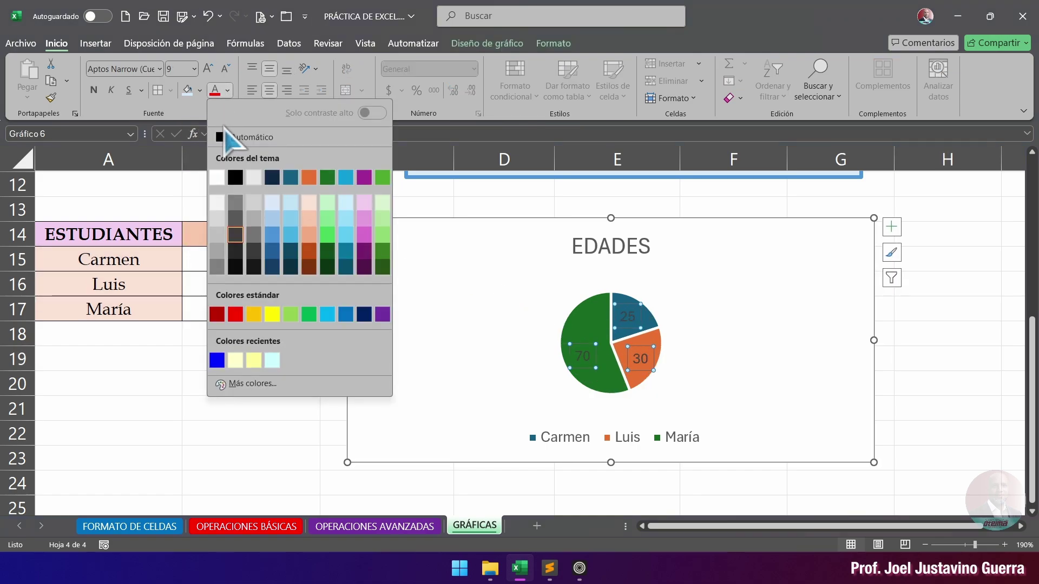
pyautogui.click(217, 178)
pyautogui.click(726, 298)
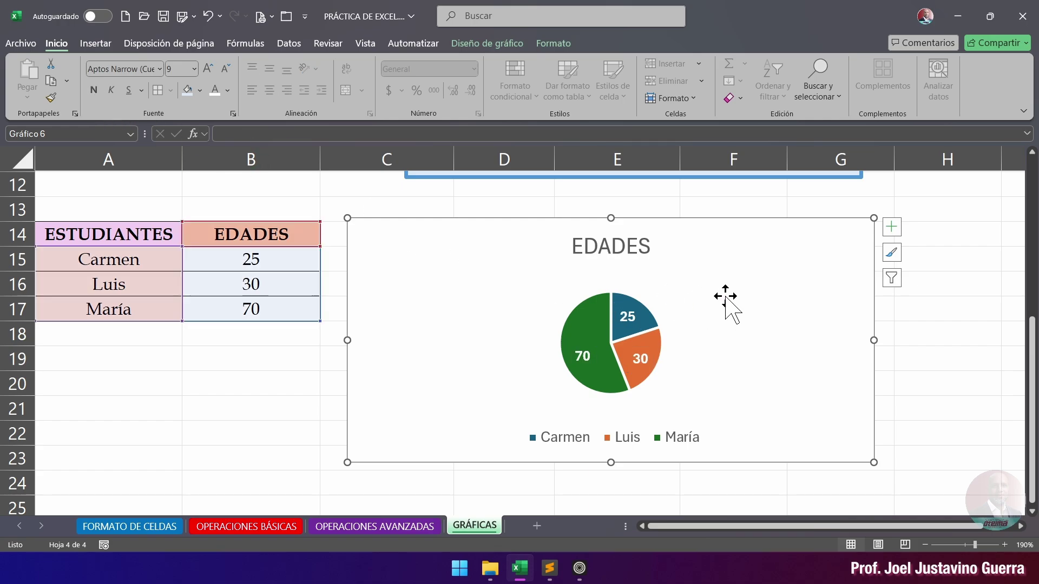
pyautogui.click(597, 312)
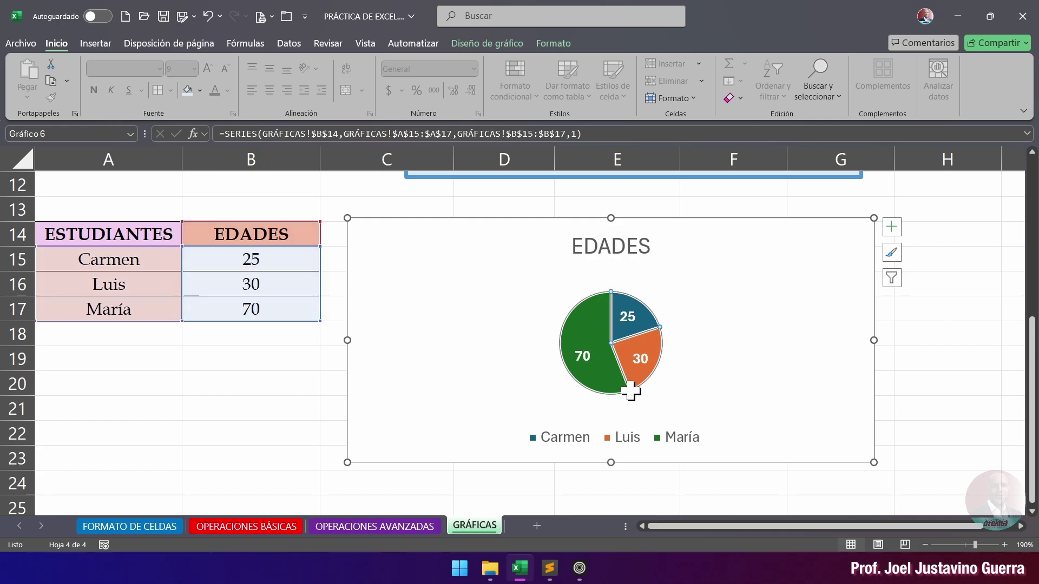
pyautogui.click(611, 352)
pyautogui.click(580, 323)
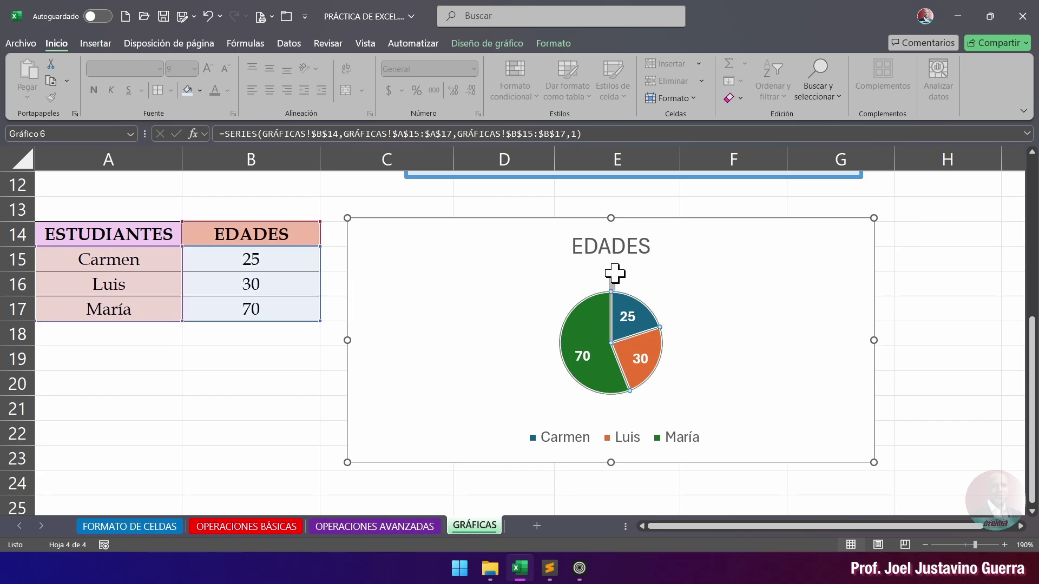
pyautogui.click(781, 295)
pyautogui.click(579, 324)
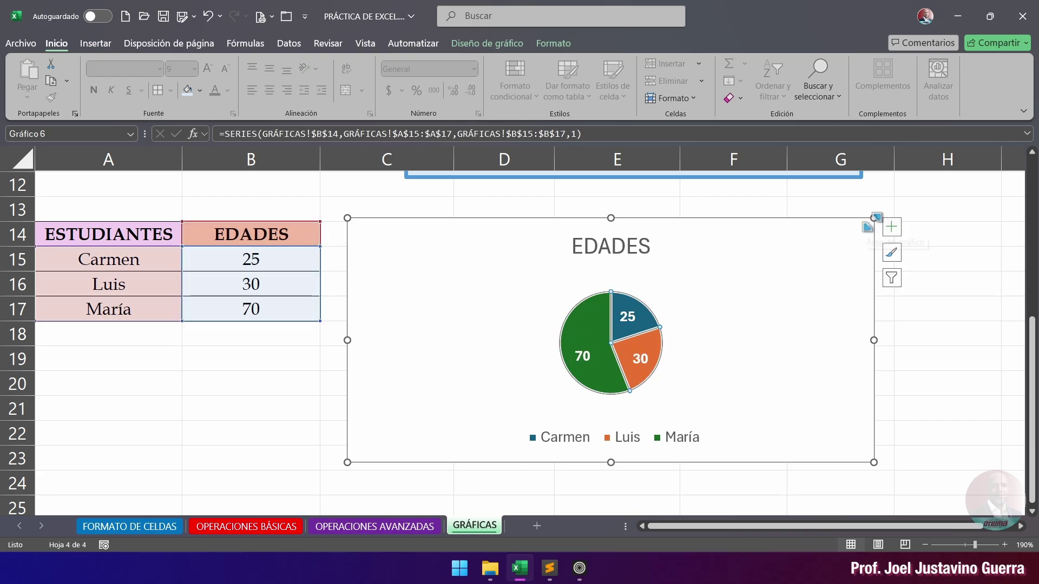
pyautogui.click(858, 248)
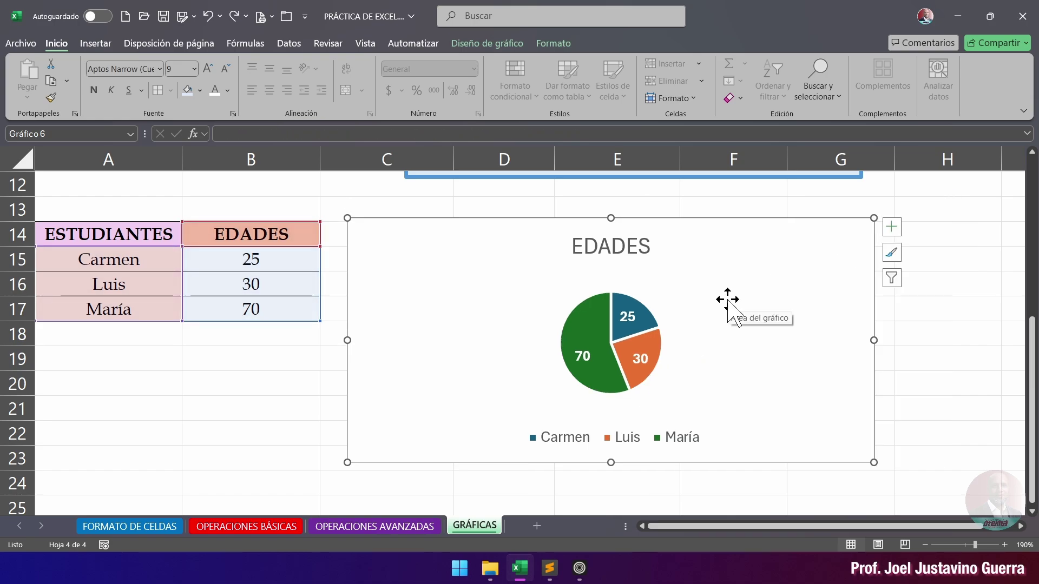
# Step: Resize the pie chart to span about columns C to G and rows 13 to 23 beside the ages table
pyautogui.moveTo(347, 340); pyautogui.dragTo(429, 262)
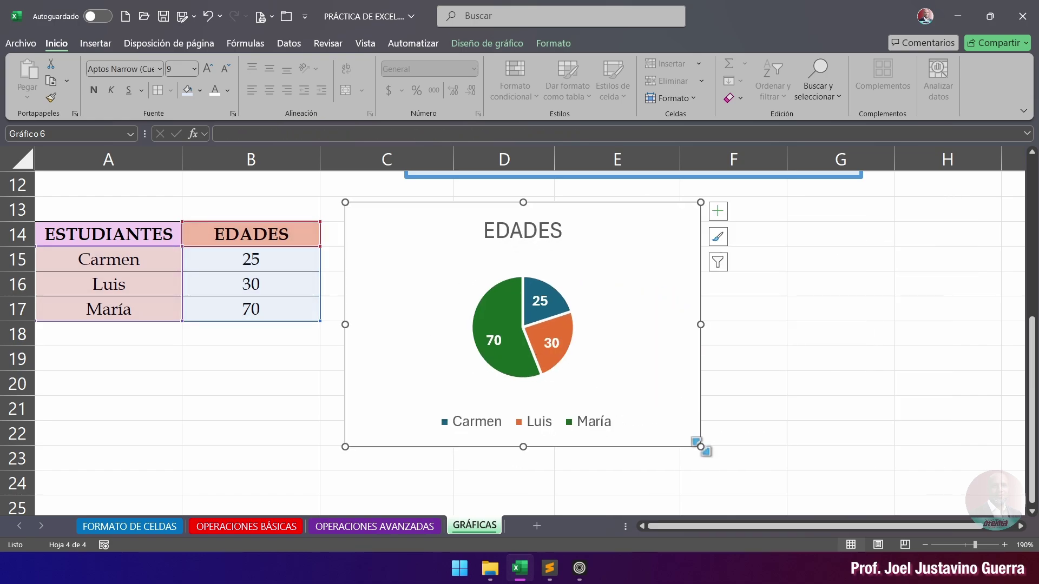
pyautogui.moveTo(700, 447); pyautogui.dragTo(813, 476)
pyautogui.moveTo(434, 250)
pyautogui.mouseDown()
pyautogui.moveTo(437, 264)
pyautogui.moveTo(429, 253)
pyautogui.mouseUp()
# Step: Apply the third chart style, with a grey gradient background and dark value-and-percentage labels, to the ages pie chart
pyautogui.click(504, 41)
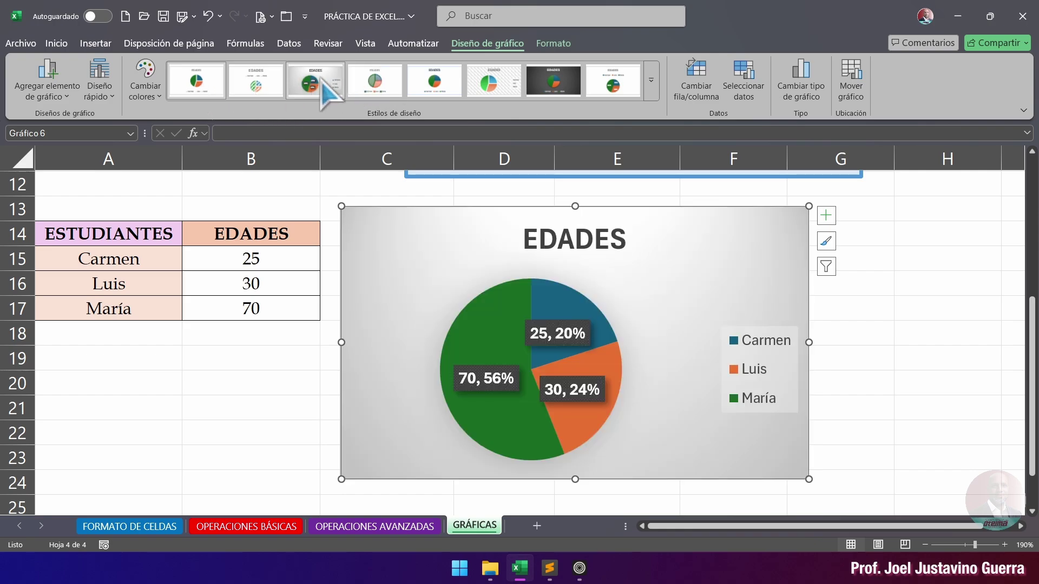
pyautogui.click(320, 81)
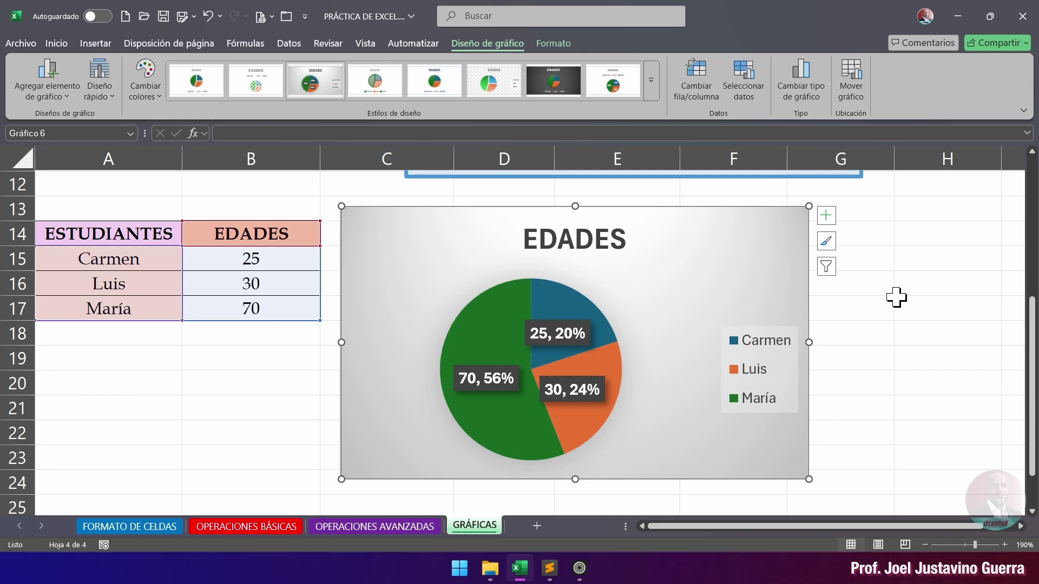
pyautogui.click(899, 298)
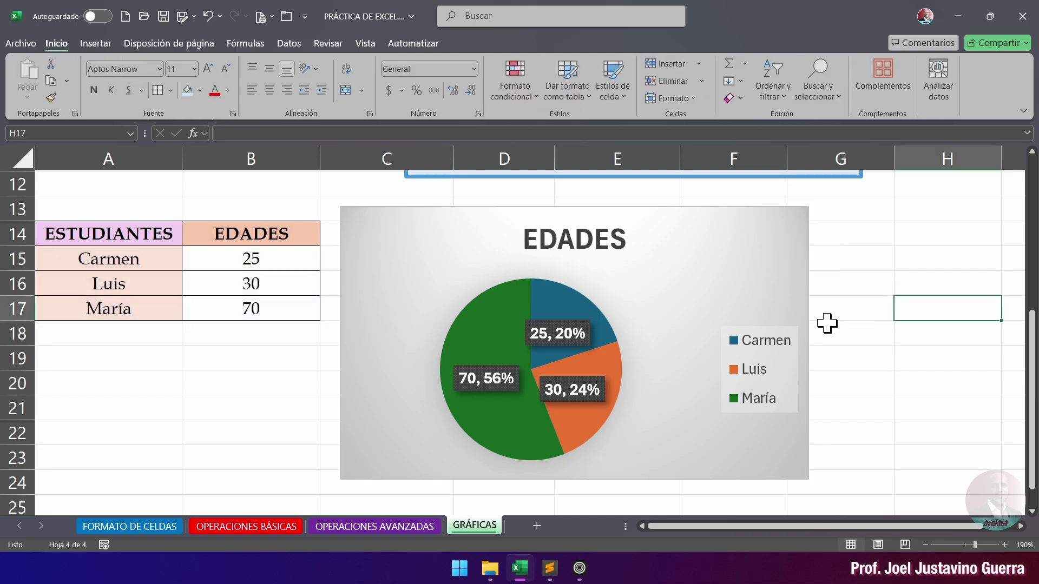
# Step: Preview the other pie chart styles, including the blue one with white slices, without applying any
pyautogui.click(418, 234)
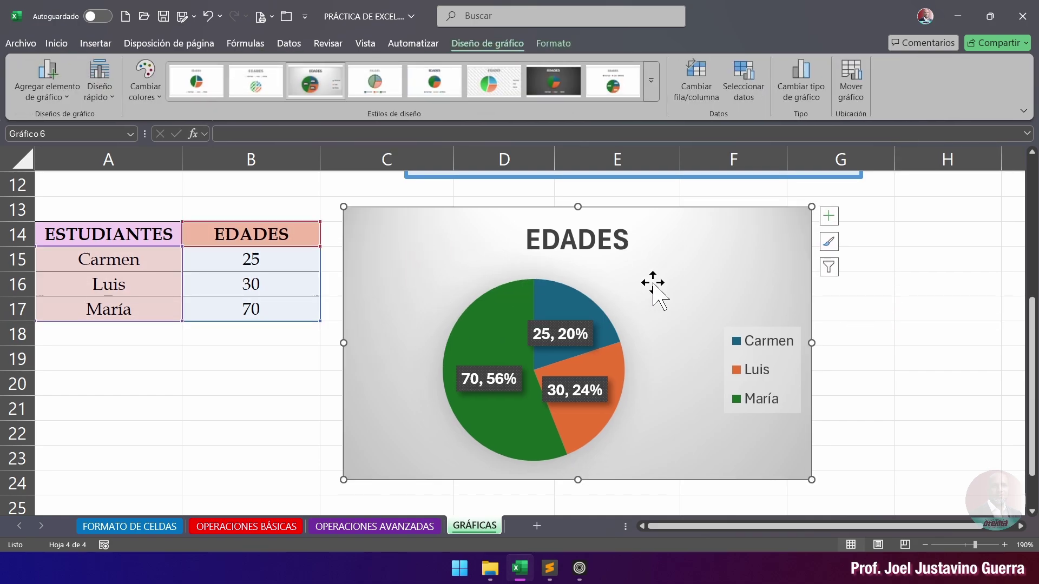
pyautogui.click(651, 81)
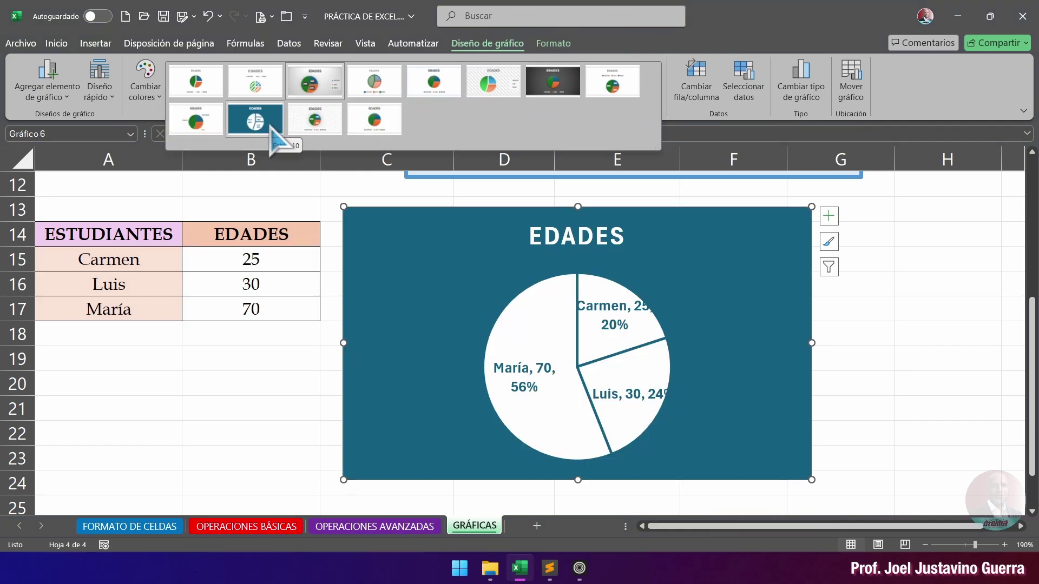
pyautogui.click(912, 248)
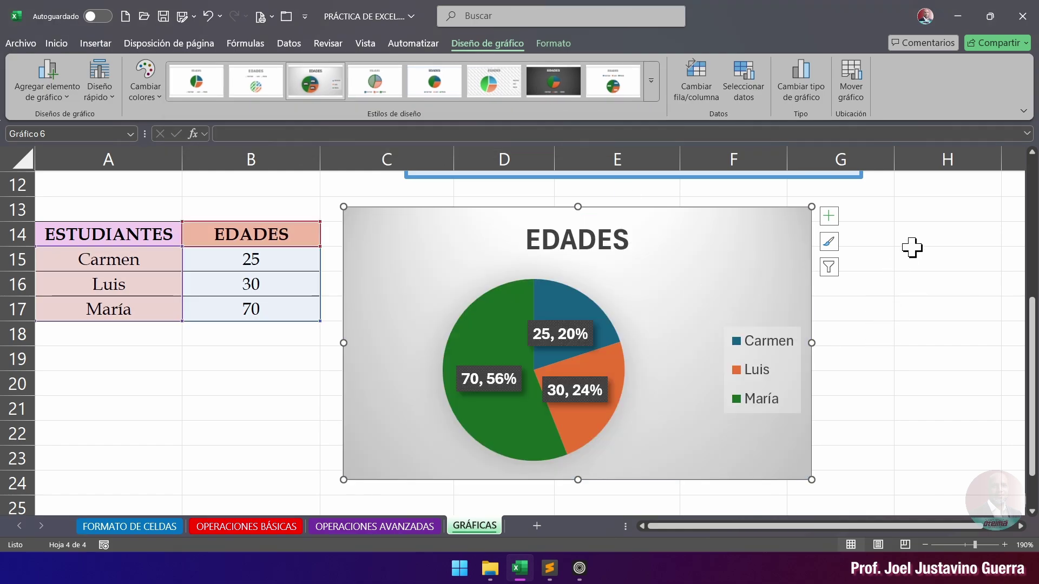
pyautogui.click(912, 248)
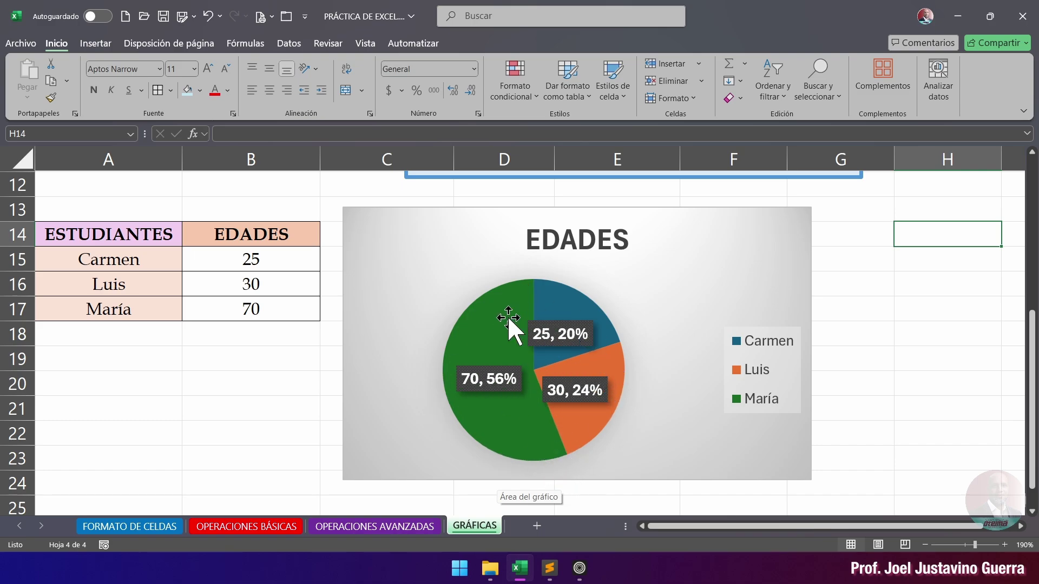
# Step: Examine the ages pie chart's filter and style options with its data labels selected
pyautogui.click(572, 335)
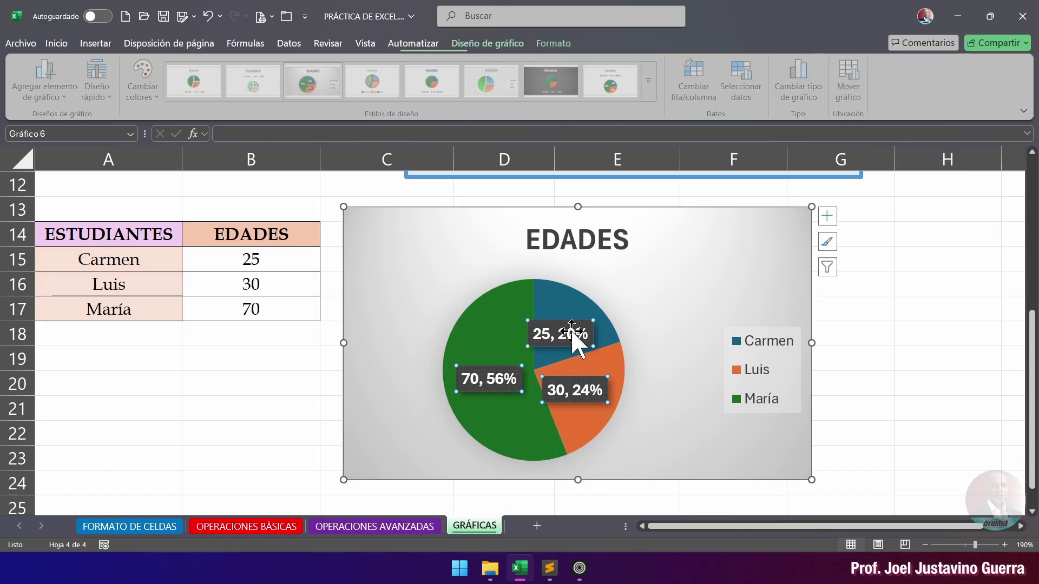
pyautogui.click(51, 45)
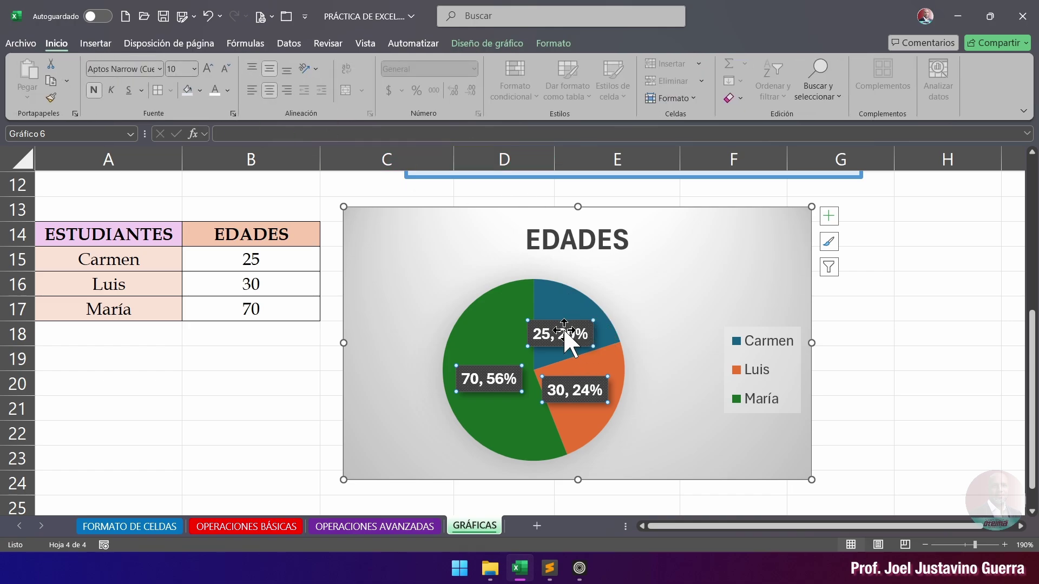
pyautogui.click(491, 46)
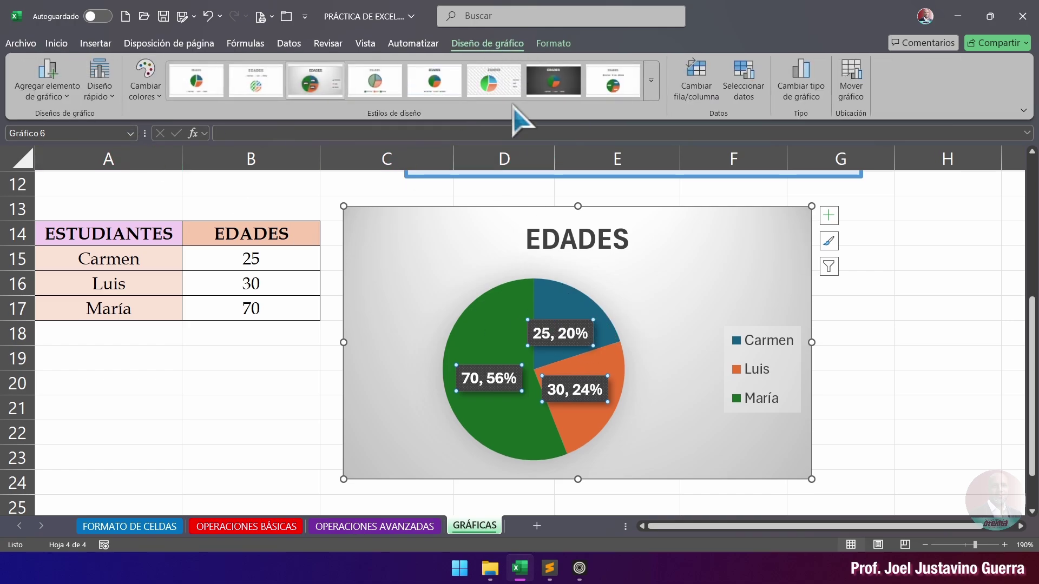
pyautogui.click(829, 266)
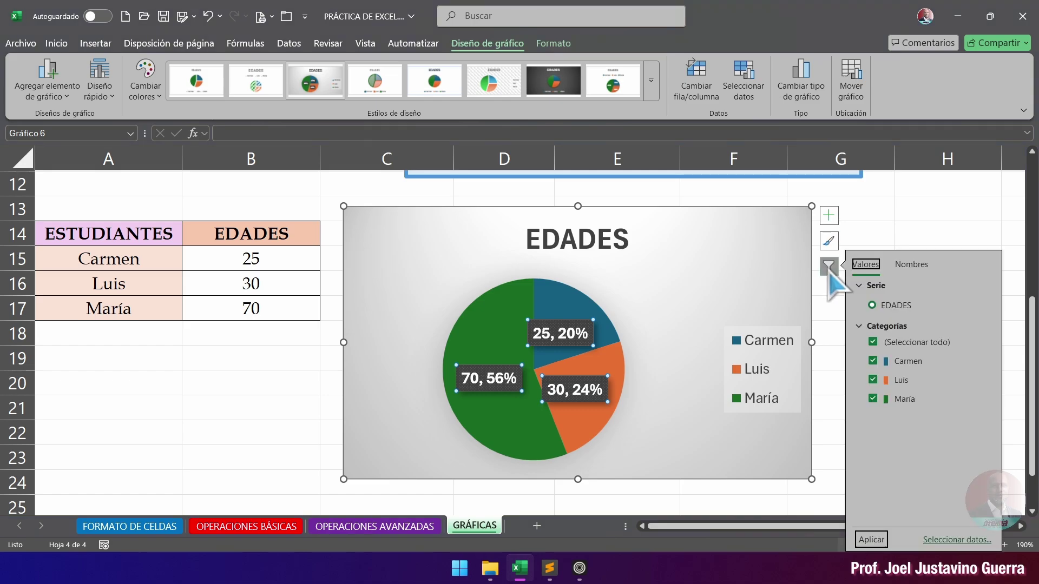
pyautogui.click(828, 241)
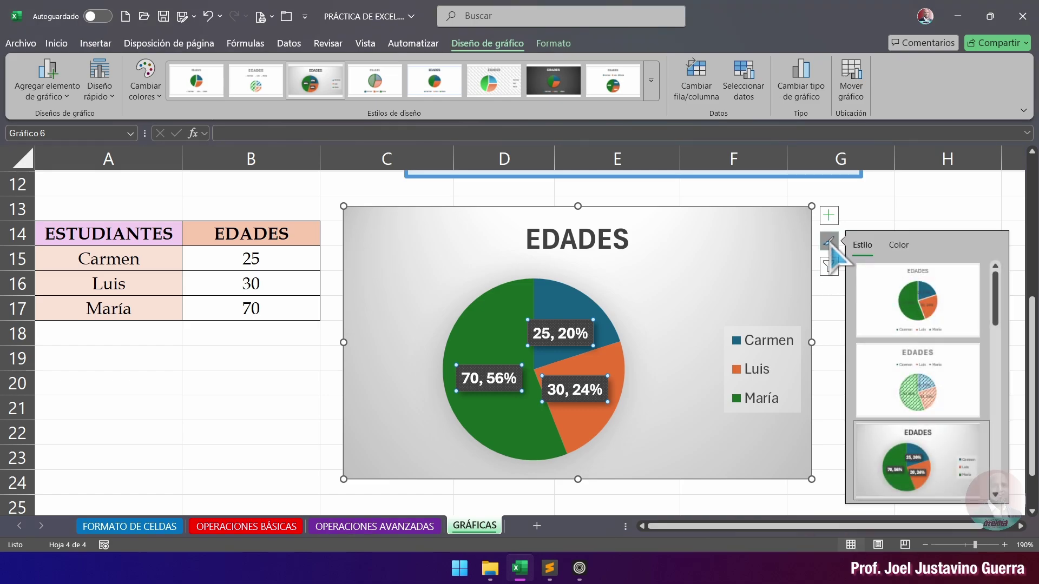
pyautogui.scroll(-3, 914, 398)
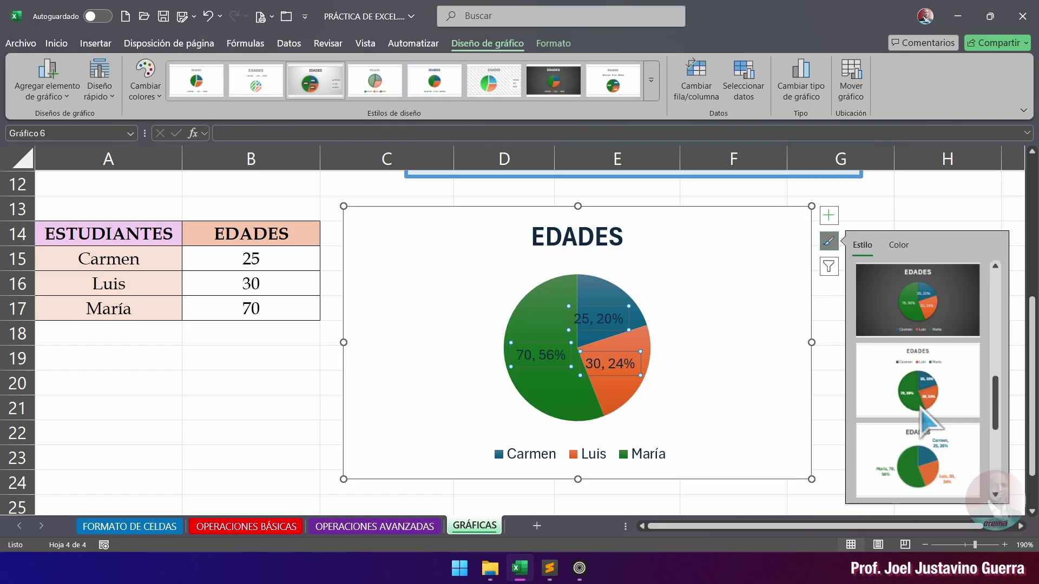
pyautogui.scroll(-2, 929, 416)
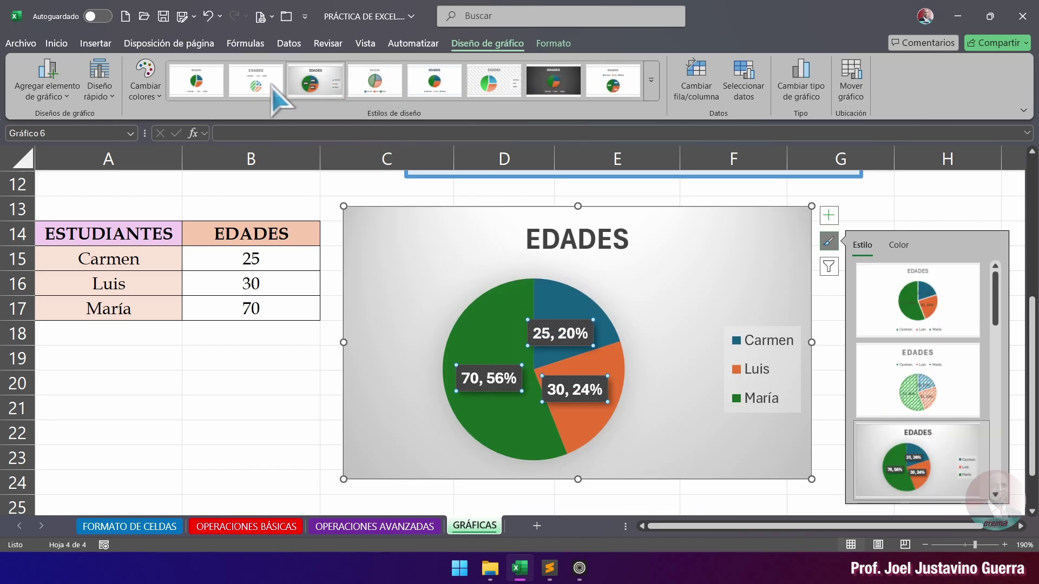
# Step: Apply the ninth chart style, with coloured category, value and percentage labels outside the slices, to the ages pie chart
pyautogui.click(207, 84)
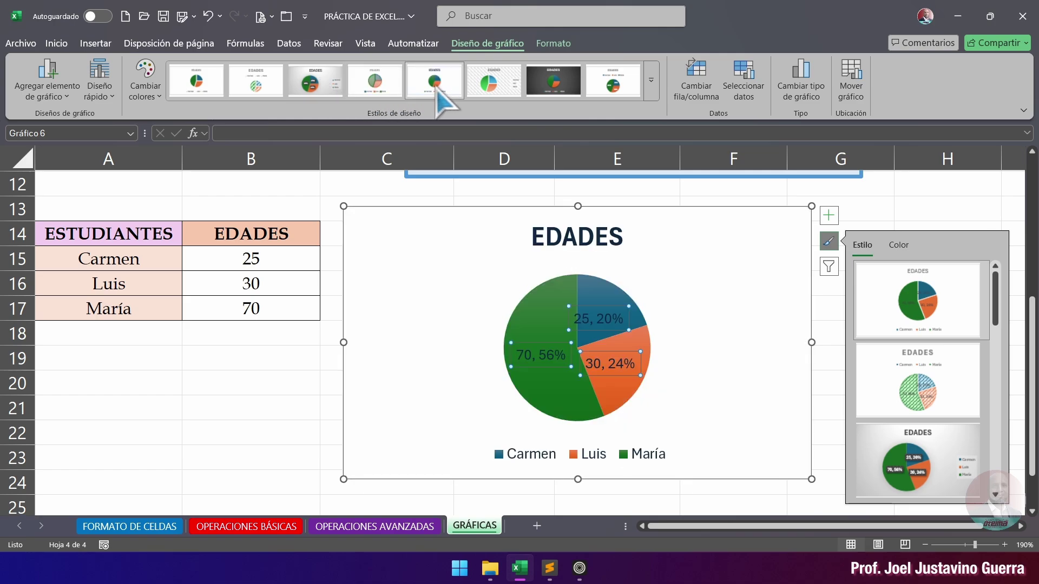
pyautogui.click(652, 90)
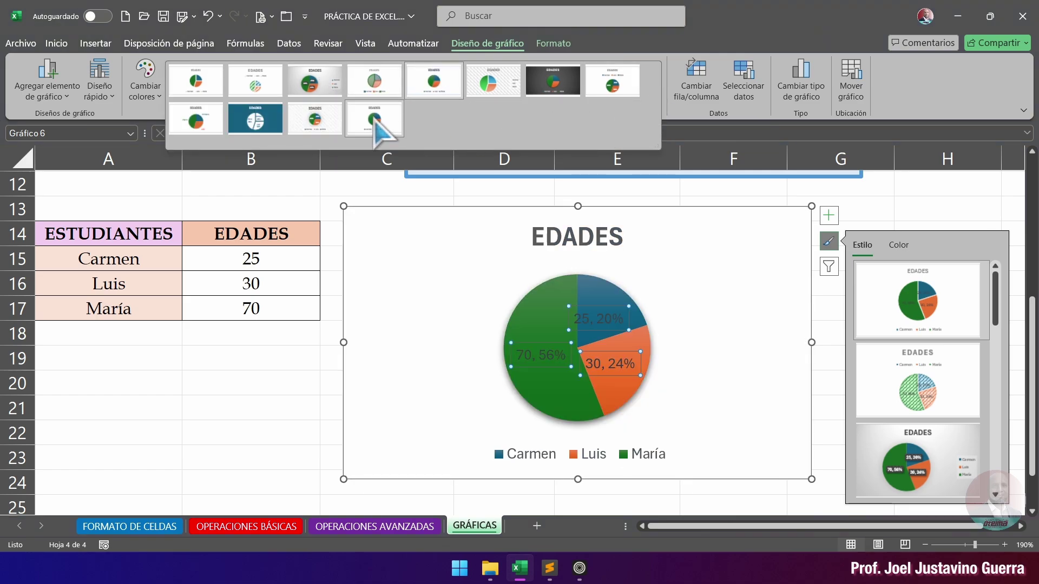
pyautogui.click(209, 130)
pyautogui.click(985, 209)
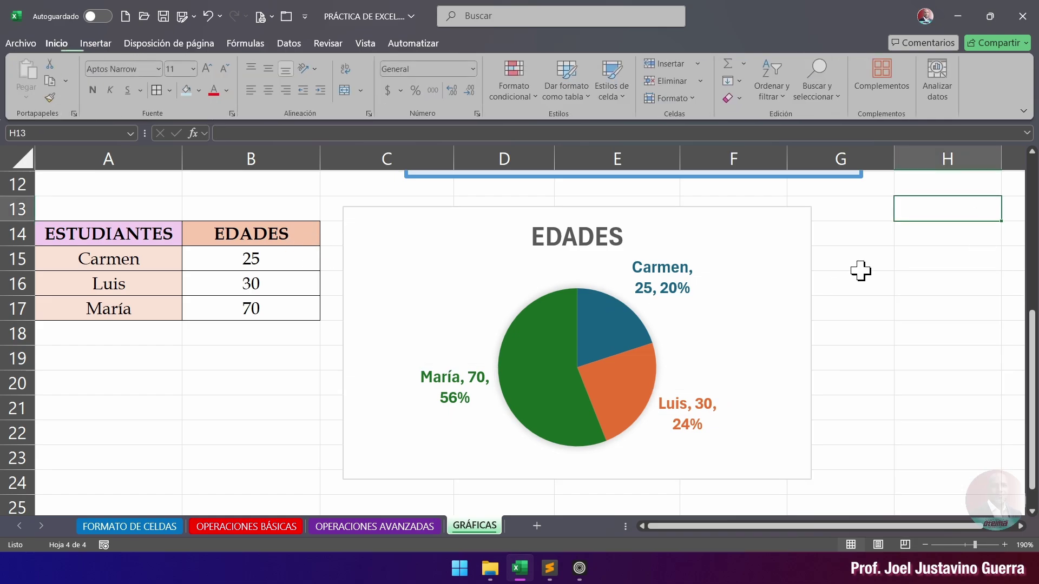
# Step: Select the ages pie chart's data labels and preview the multicolour and monochrome palettes without applying any
pyautogui.click(726, 274)
pyautogui.click(693, 424)
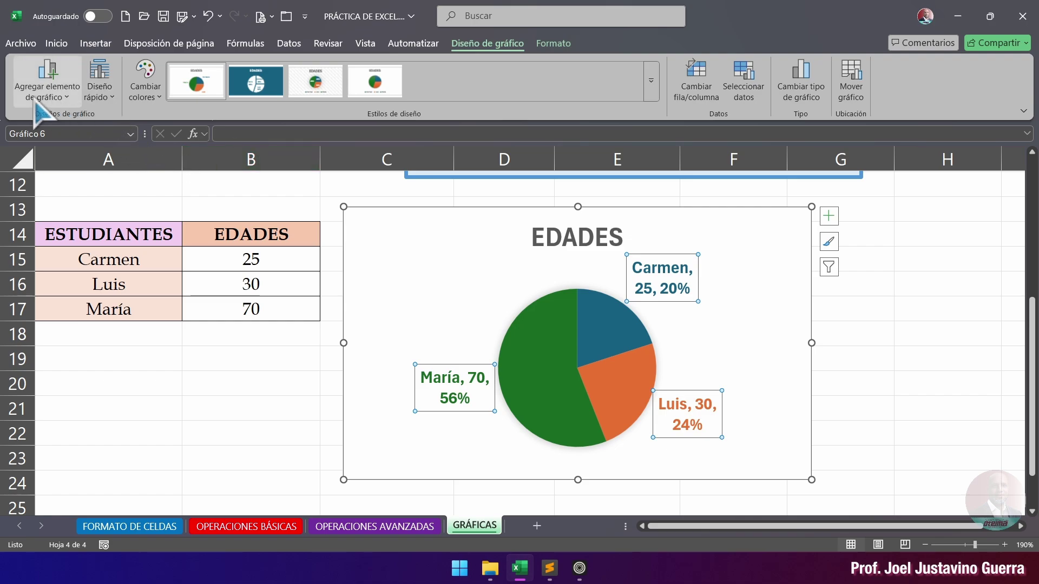
pyautogui.click(145, 89)
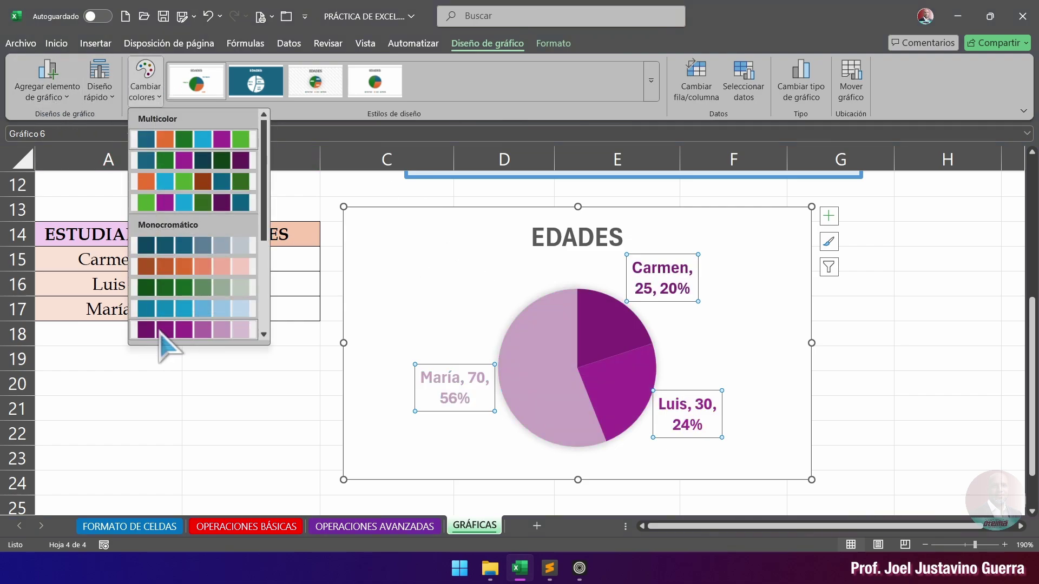
pyautogui.click(145, 97)
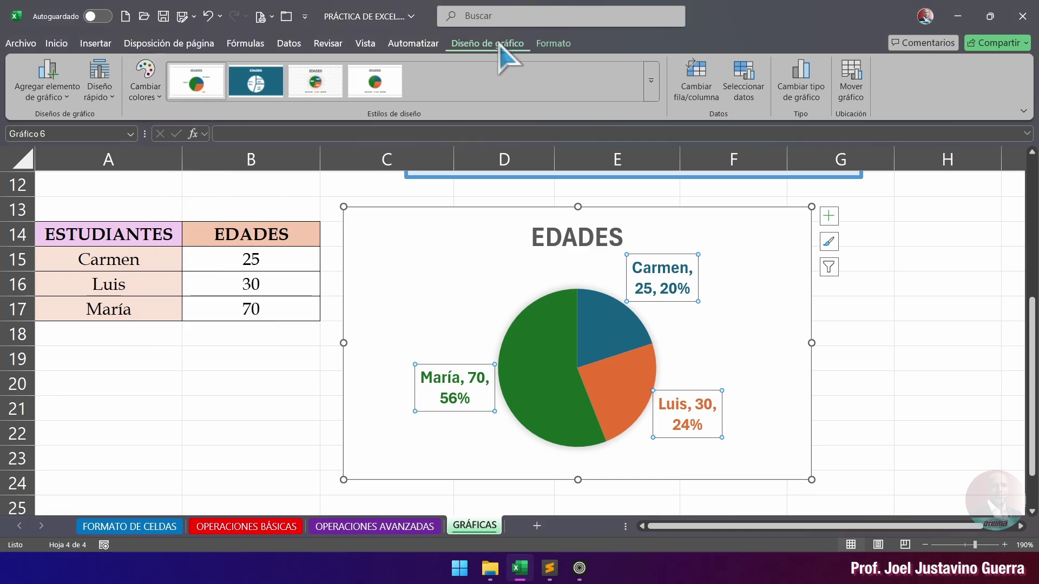
pyautogui.click(151, 96)
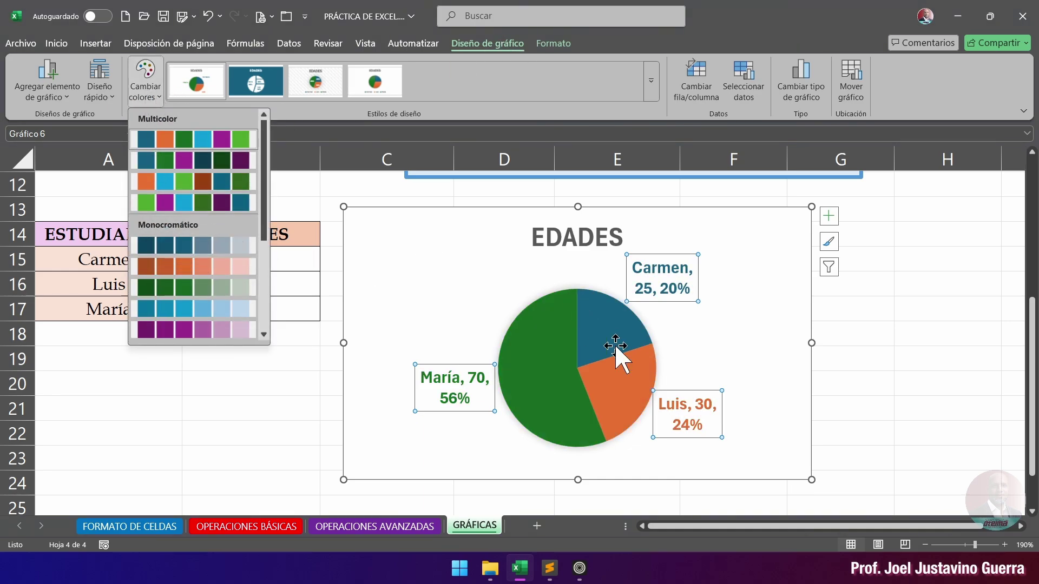
pyautogui.click(935, 306)
pyautogui.click(900, 331)
pyautogui.click(653, 288)
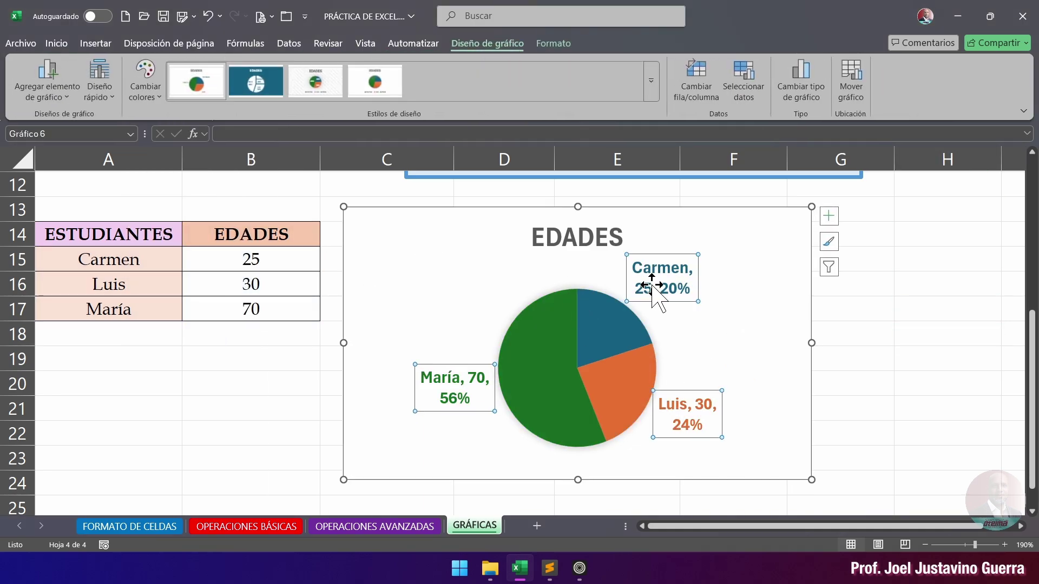
pyautogui.click(554, 43)
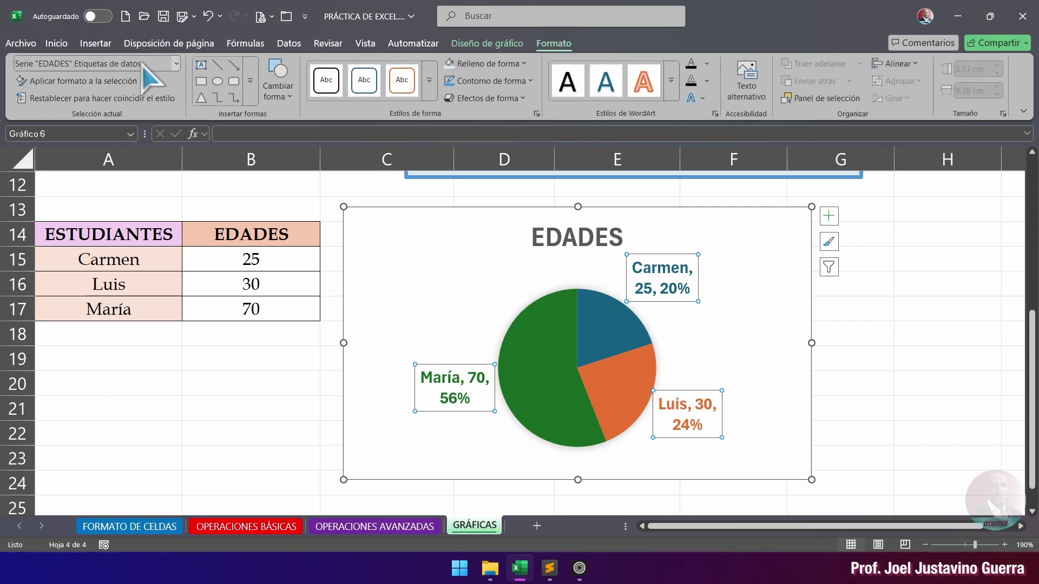
pyautogui.click(57, 45)
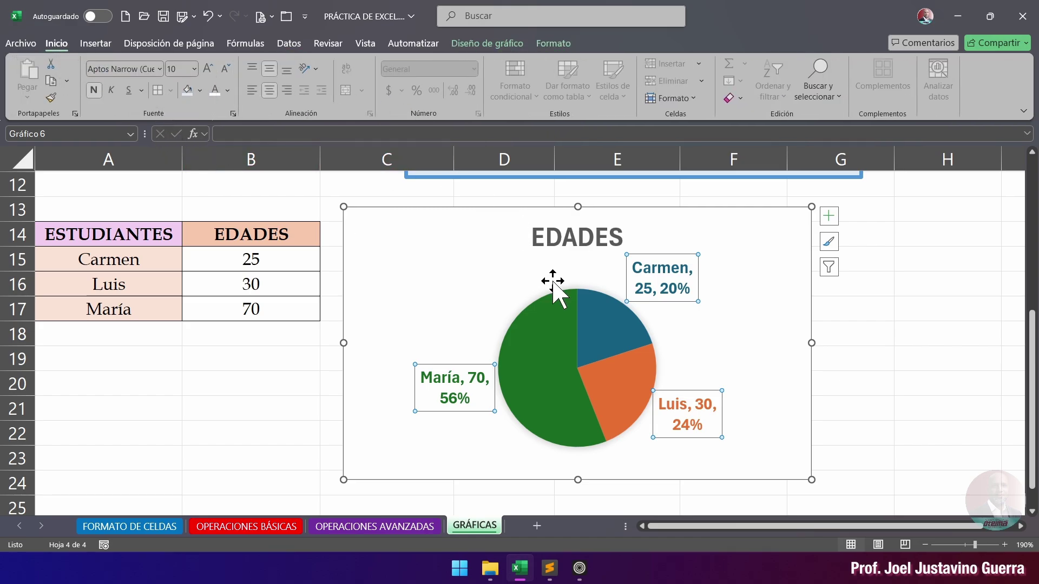
pyautogui.click(482, 232)
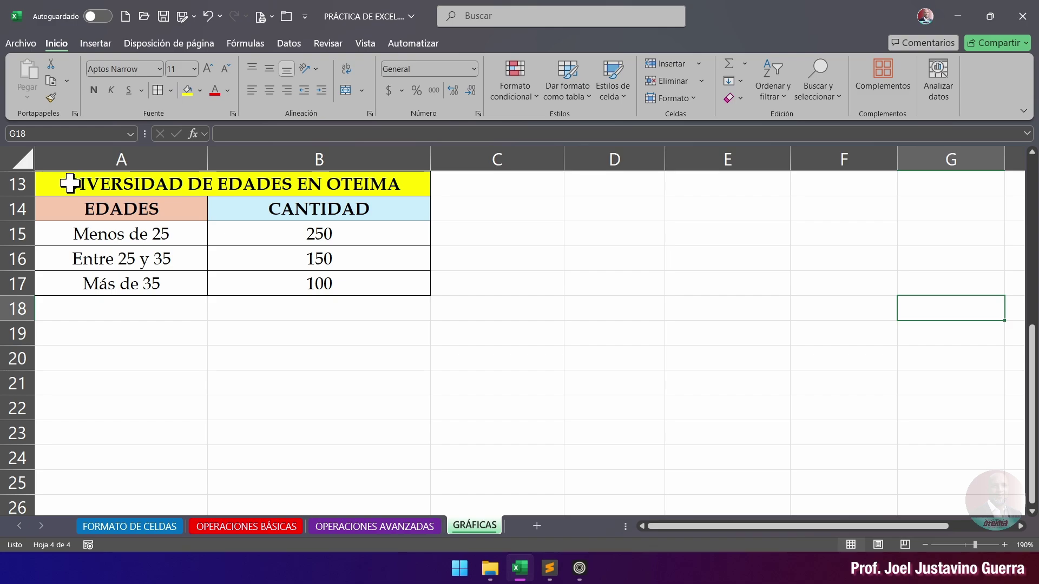
# Step: Insert the recommended pie chart from the DIVERSIDAD DE EDADES EN OTEIMA table in A13:B17
pyautogui.moveTo(71, 183); pyautogui.dragTo(303, 279)
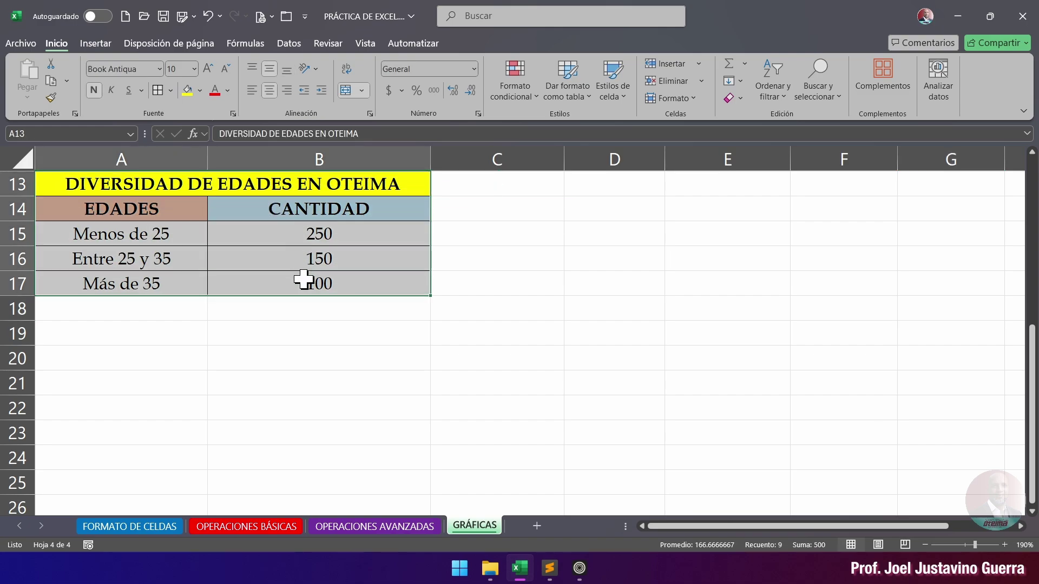
pyautogui.click(98, 44)
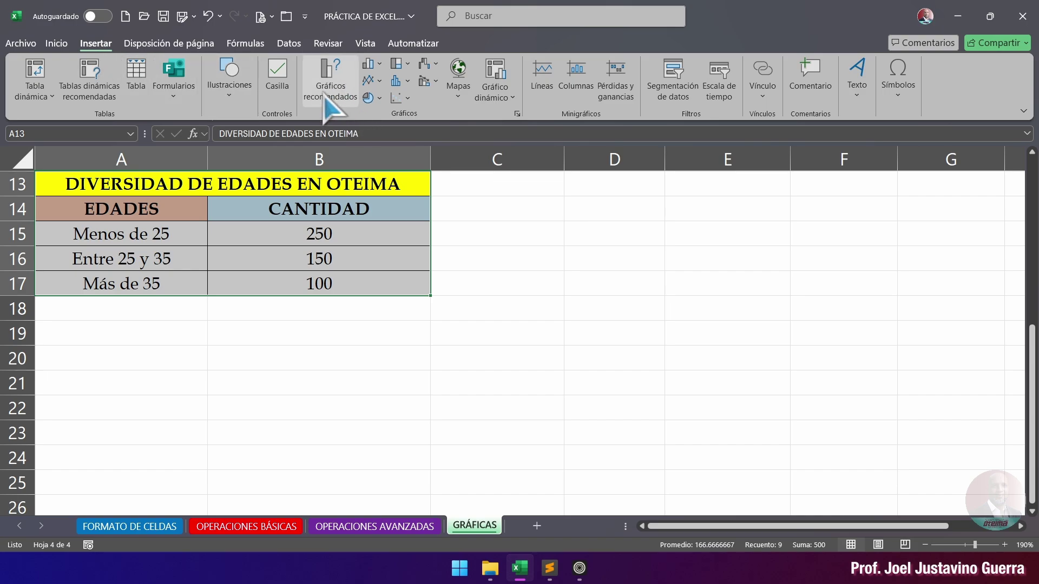
pyautogui.click(333, 81)
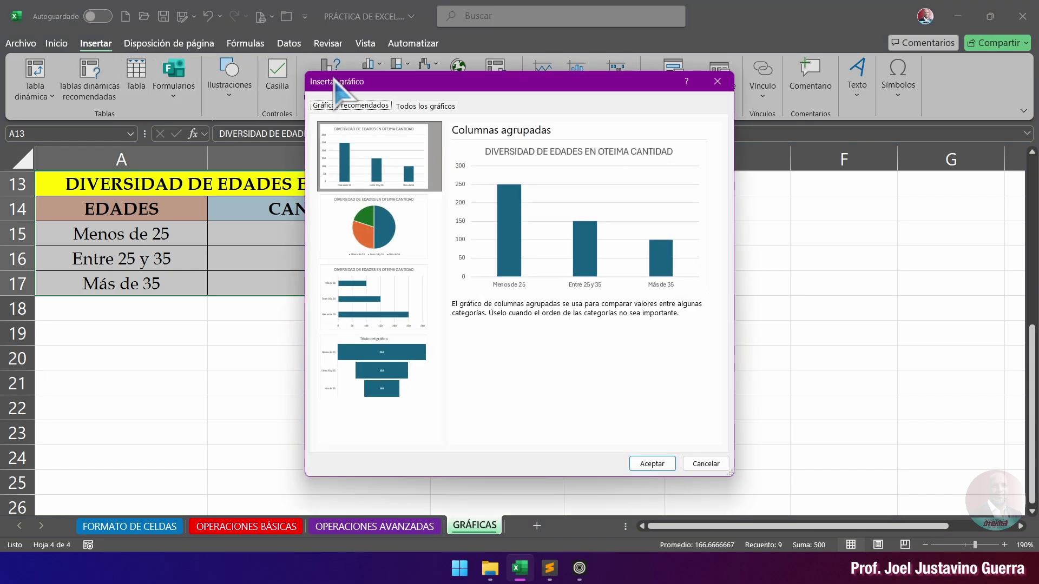
pyautogui.moveTo(415, 89); pyautogui.dragTo(613, 47)
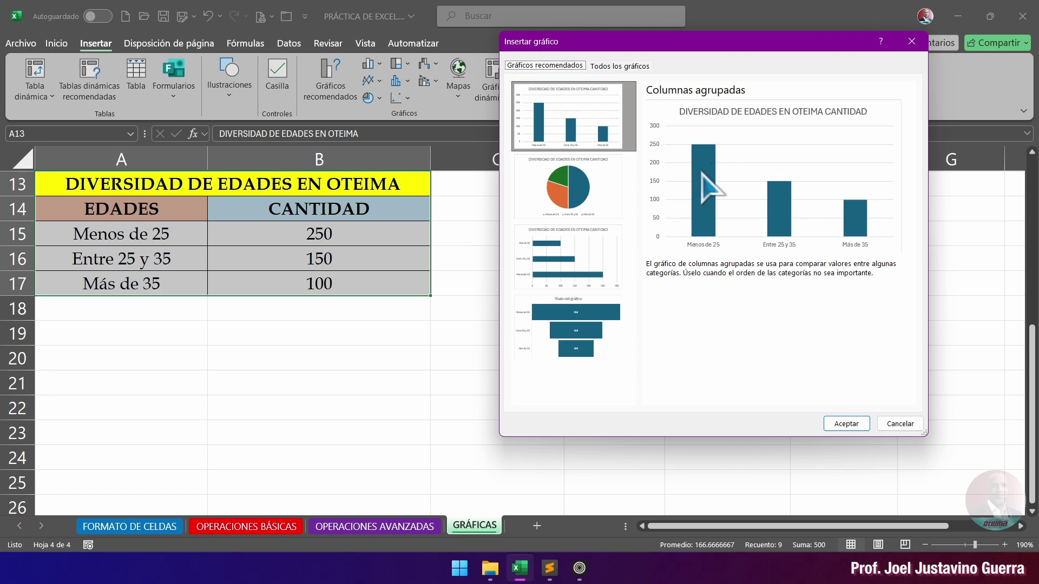
pyautogui.click(574, 195)
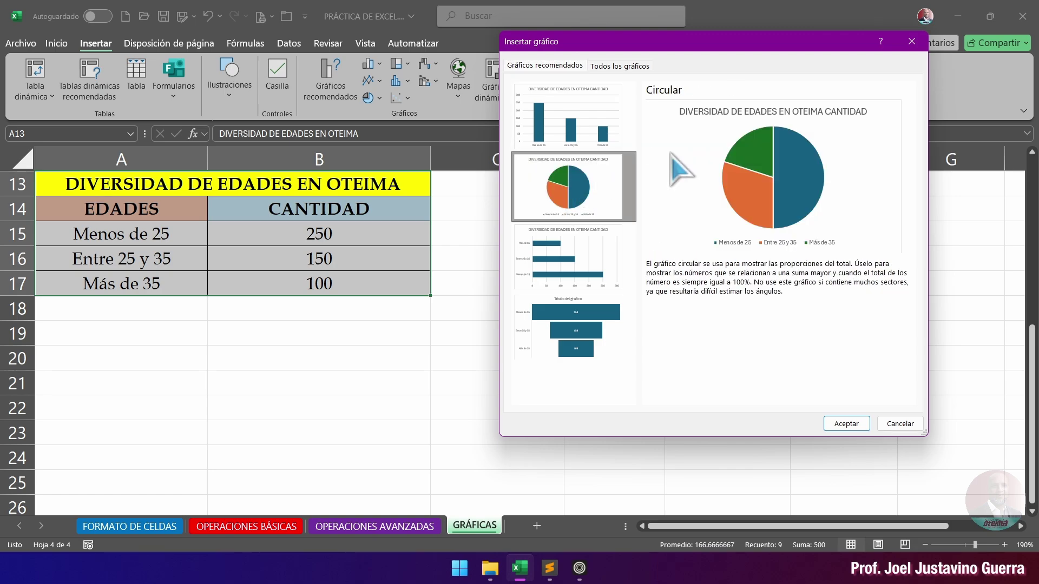
pyautogui.click(846, 424)
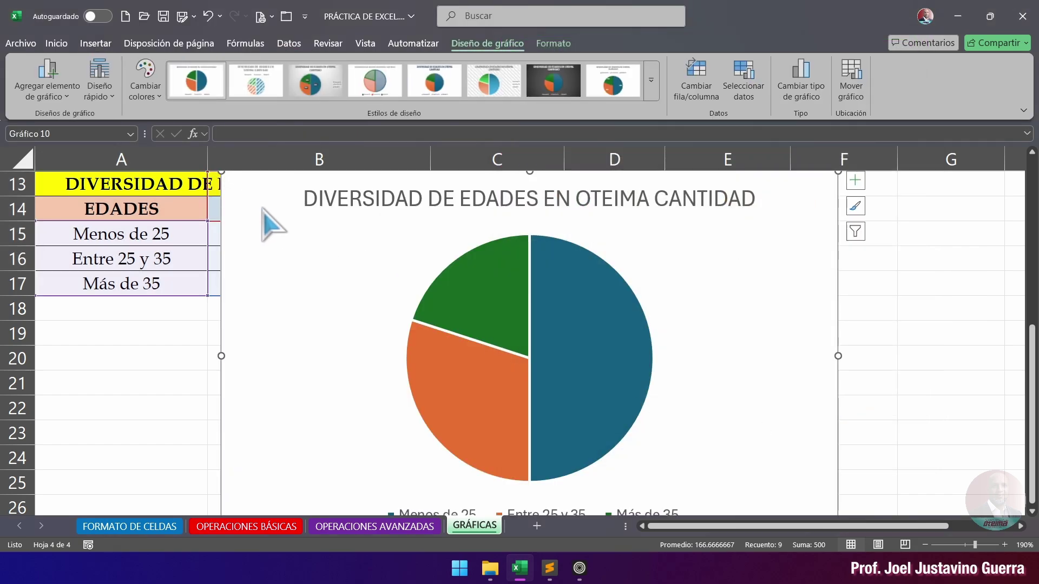
# Step: Resize and move the new pie chart beside the table, spanning about columns C to G and rows 13 to 23
pyautogui.scroll(-2, 371, 248)
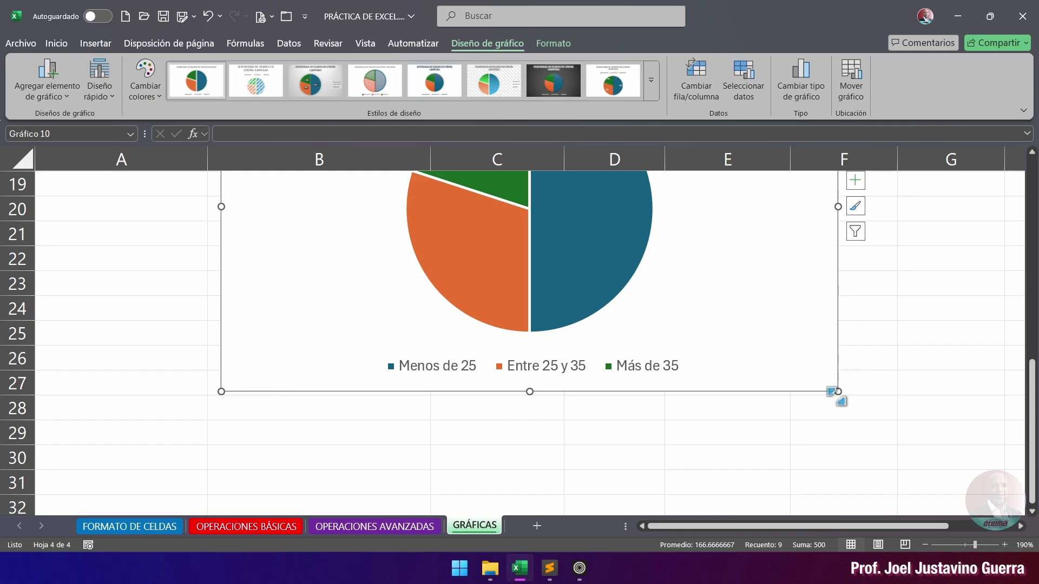
pyautogui.moveTo(837, 392); pyautogui.dragTo(617, 219)
pyautogui.scroll(3, 622, 241)
pyautogui.moveTo(273, 258); pyautogui.dragTo(508, 259)
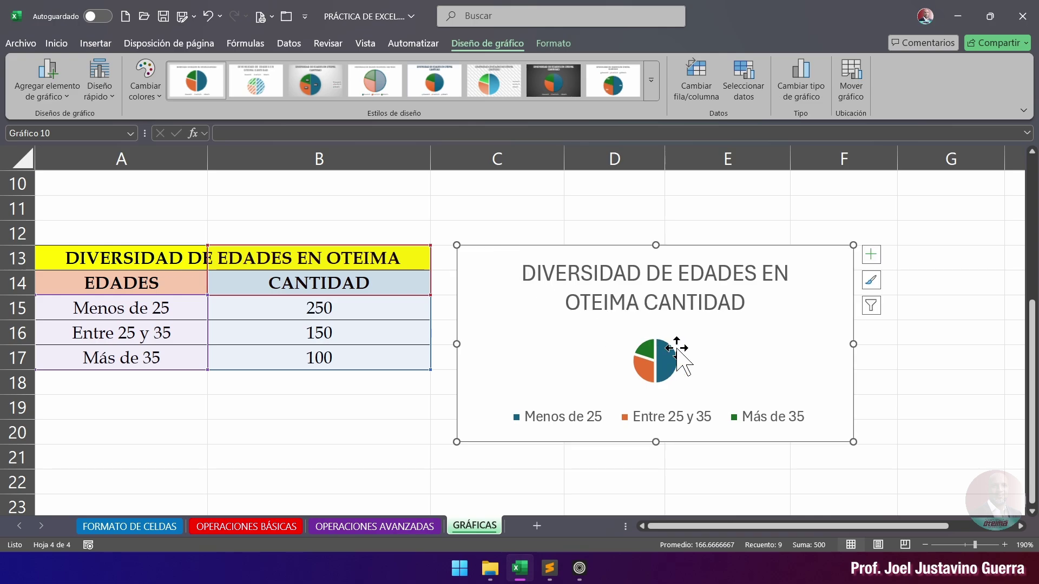
pyautogui.moveTo(854, 442); pyautogui.dragTo(975, 503)
pyautogui.moveTo(1031, 365); pyautogui.dragTo(1032, 369)
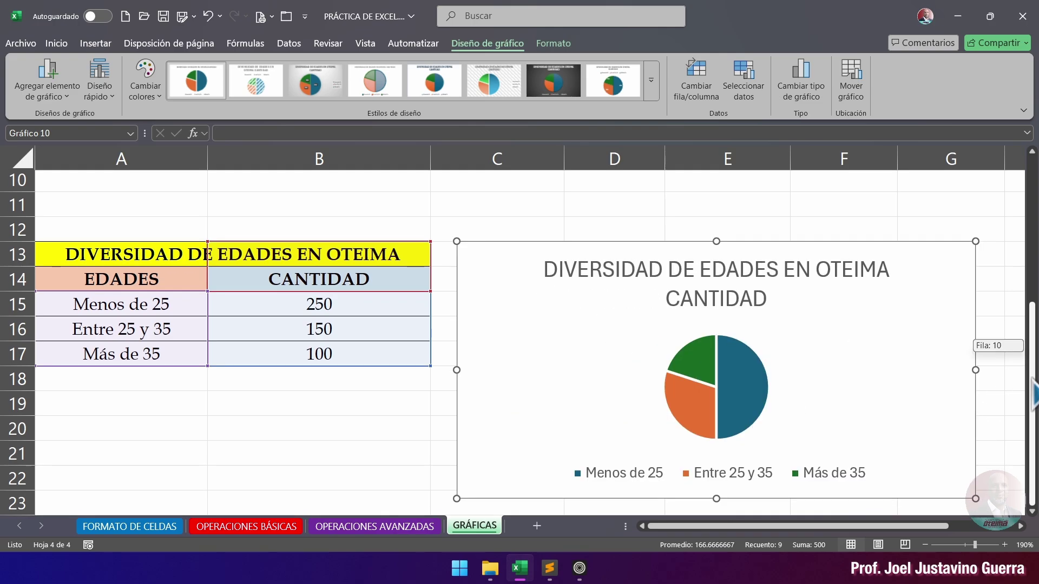
pyautogui.moveTo(1032, 408); pyautogui.dragTo(1032, 418)
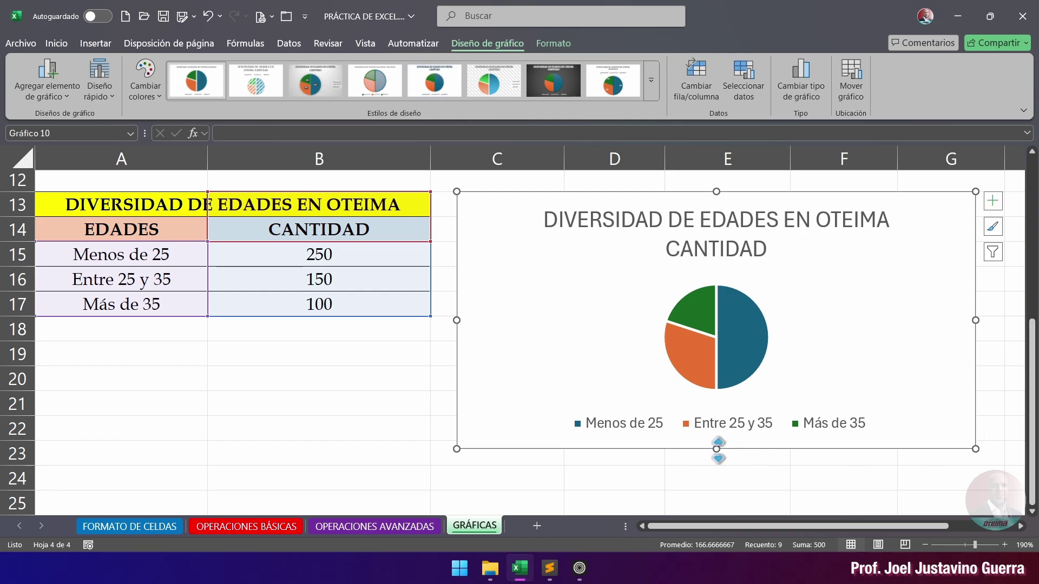
pyautogui.moveTo(717, 449); pyautogui.dragTo(721, 475)
pyautogui.moveTo(527, 258); pyautogui.dragTo(521, 260)
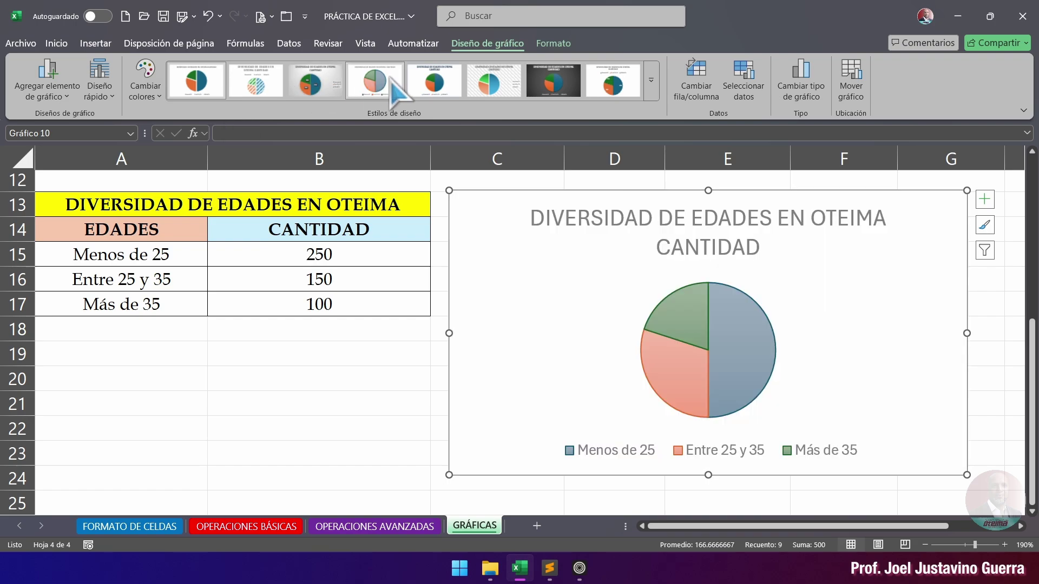
# Step: Apply the eighth chart style with white percentage labels and delete CANTIDAD from the chart title
pyautogui.click(614, 87)
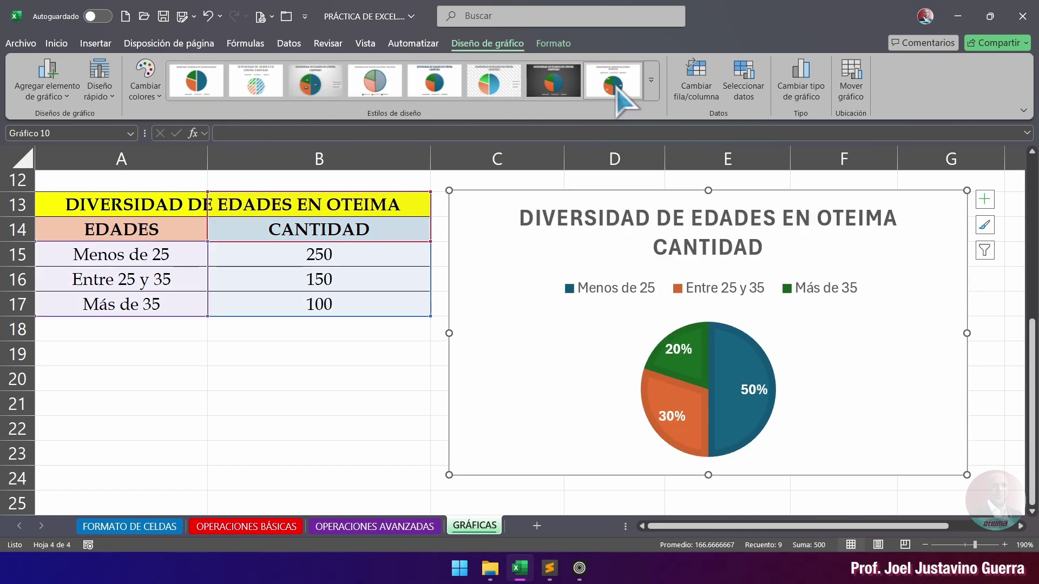
pyautogui.click(725, 239)
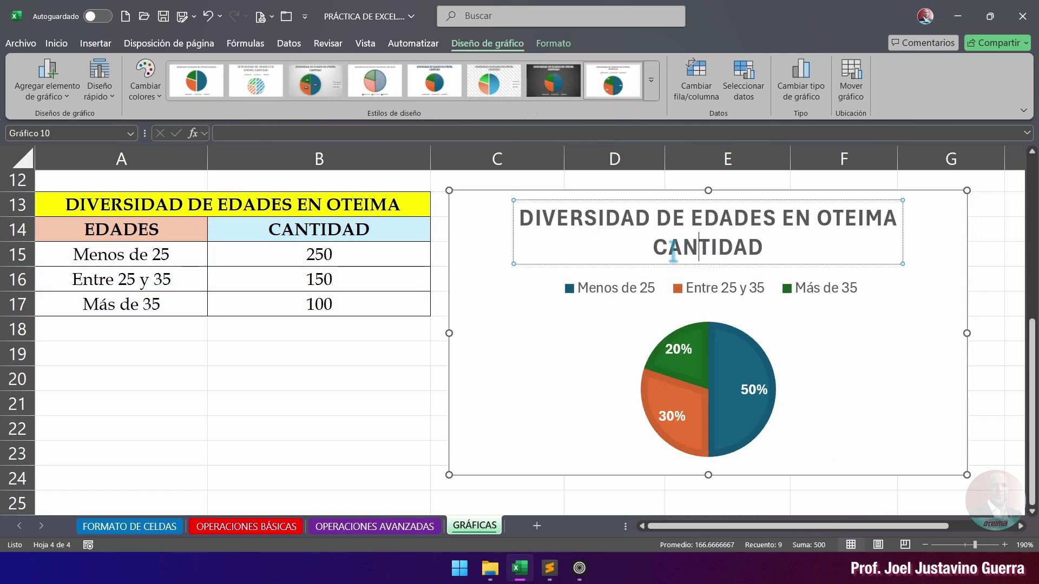
pyautogui.moveTo(654, 247); pyautogui.dragTo(759, 255)
pyautogui.press('BackSpace')
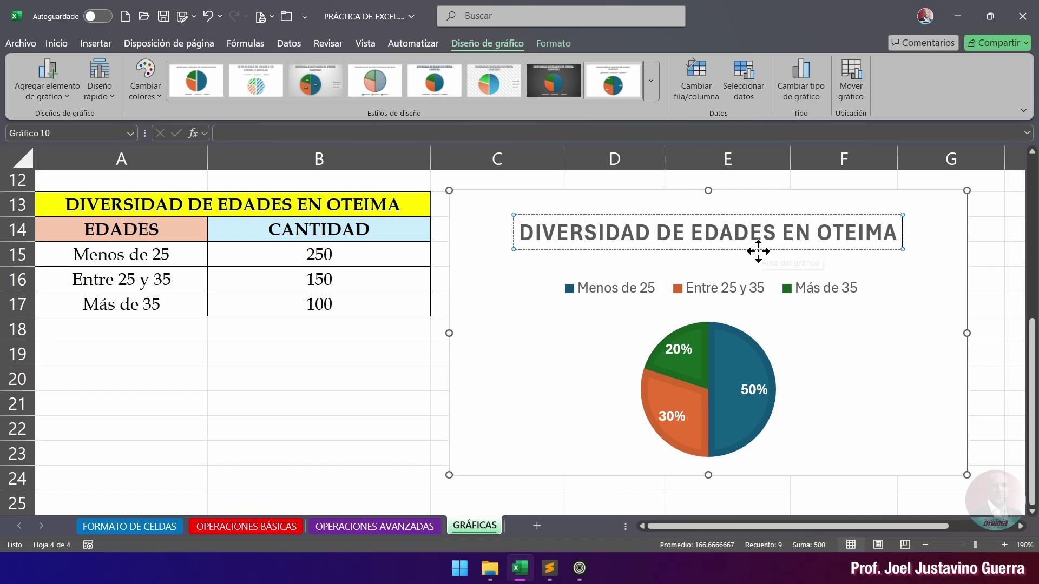
pyautogui.press('Escape')
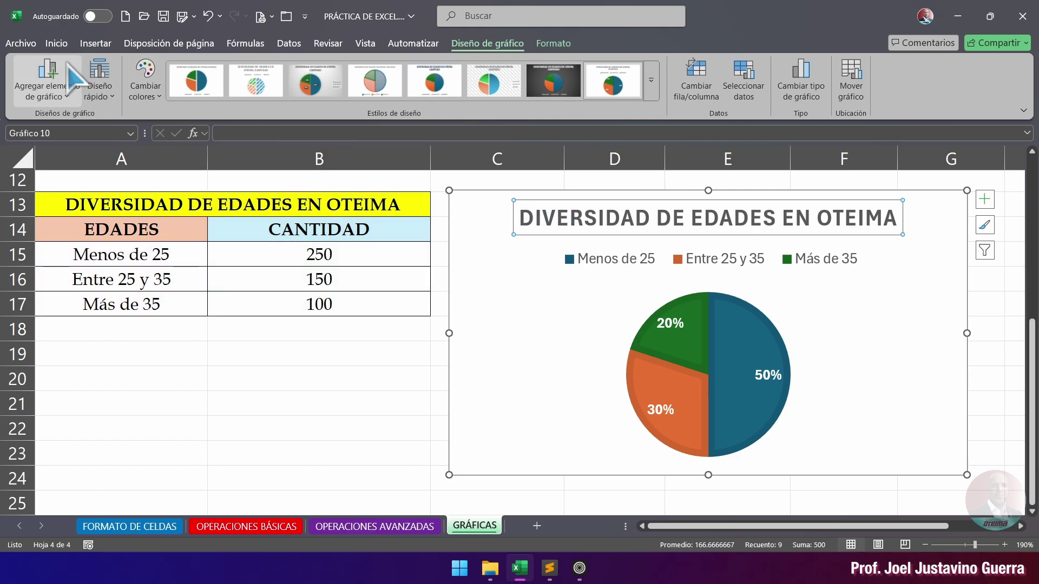
# Step: Review the font colour choices for the DIVERSIDAD DE EDADES EN OTEIMA chart title
pyautogui.click(57, 42)
pyautogui.click(227, 90)
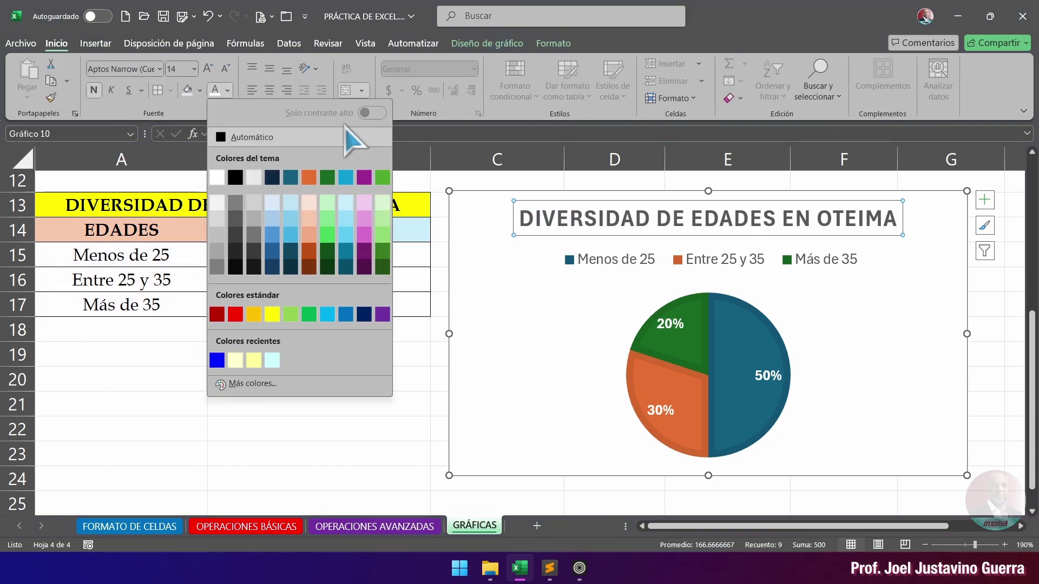
pyautogui.click(56, 44)
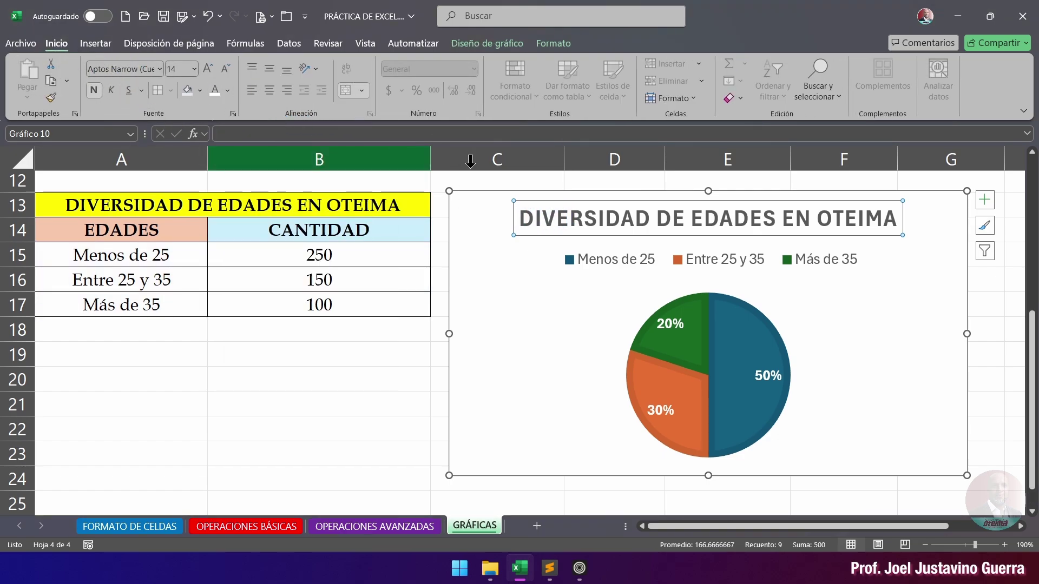
# Step: Colour the OTEIMA chart title dark red and fill the chart area with the lightest orange theme colour
pyautogui.click(215, 90)
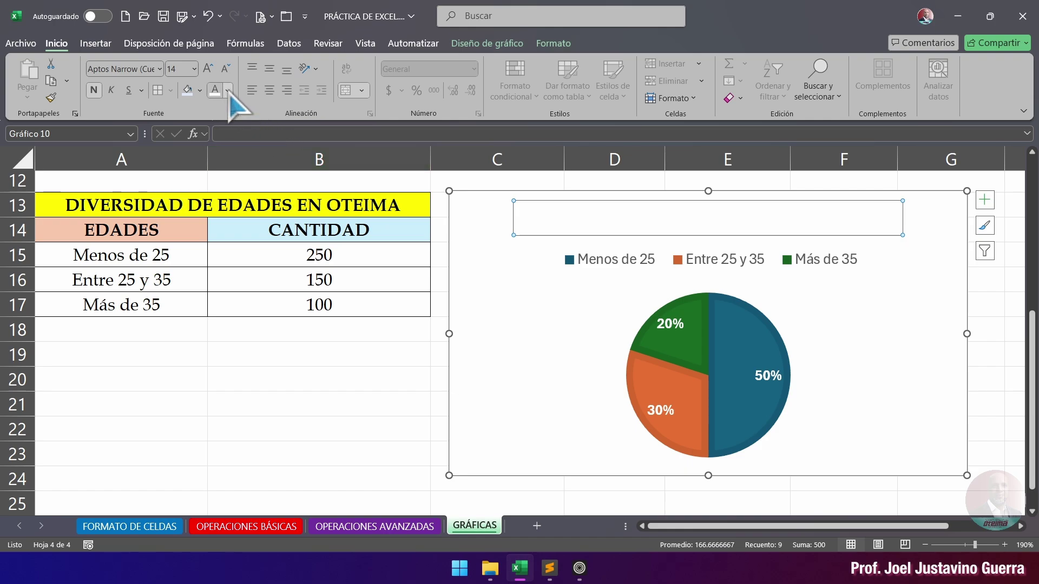
pyautogui.click(227, 90)
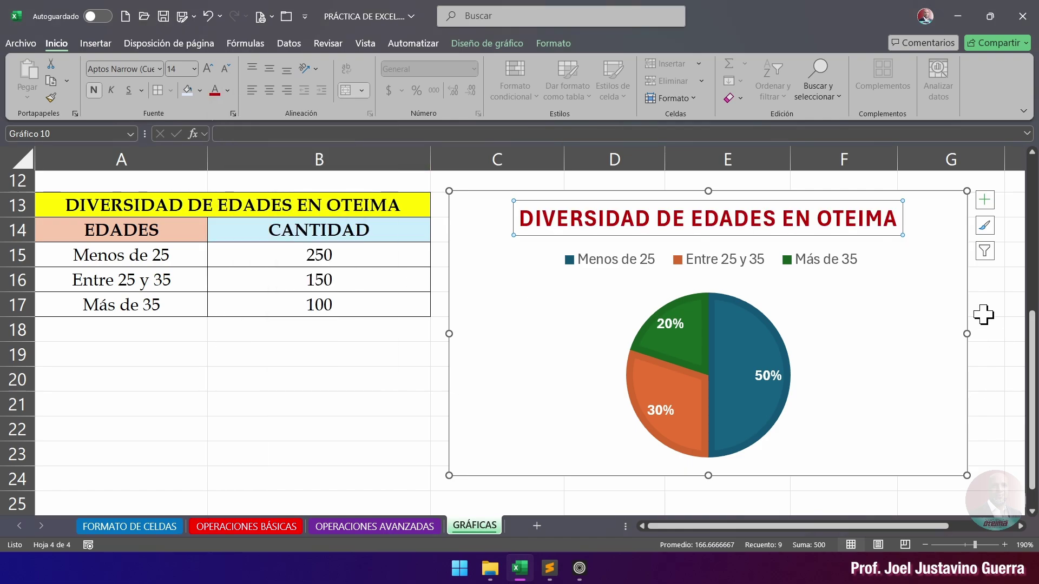
pyautogui.click(487, 220)
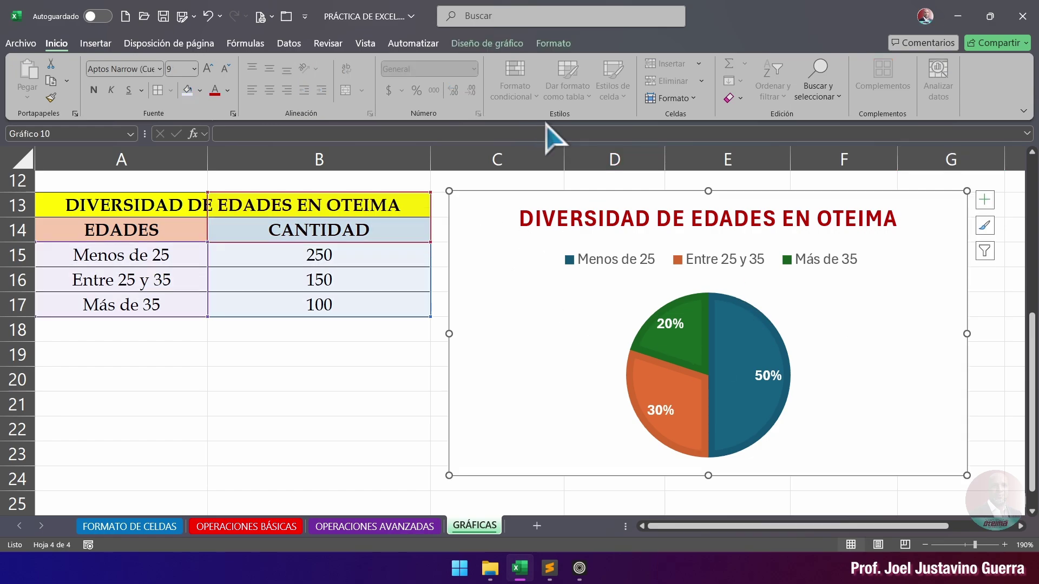
pyautogui.click(558, 43)
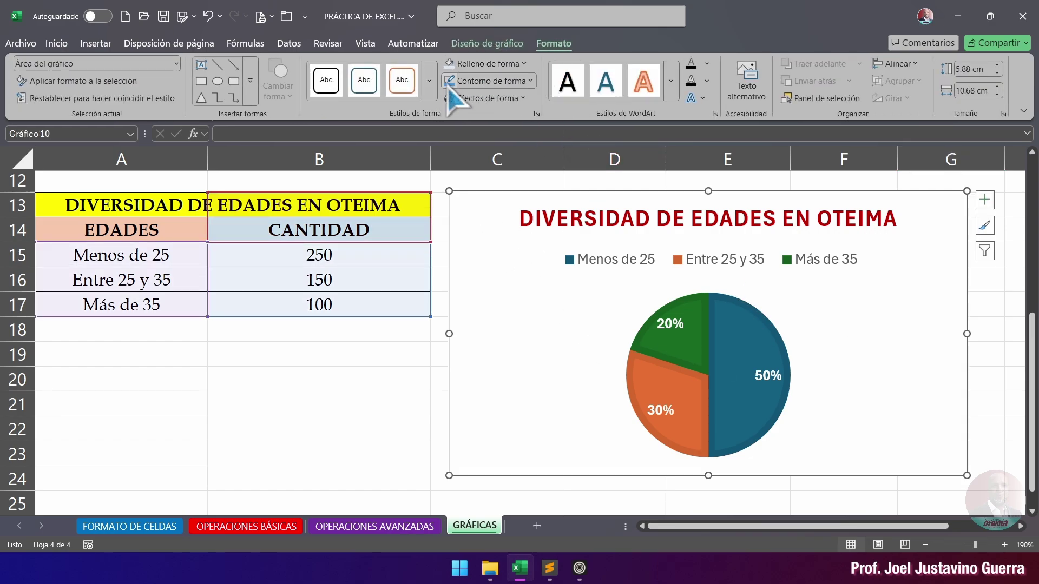
pyautogui.click(477, 64)
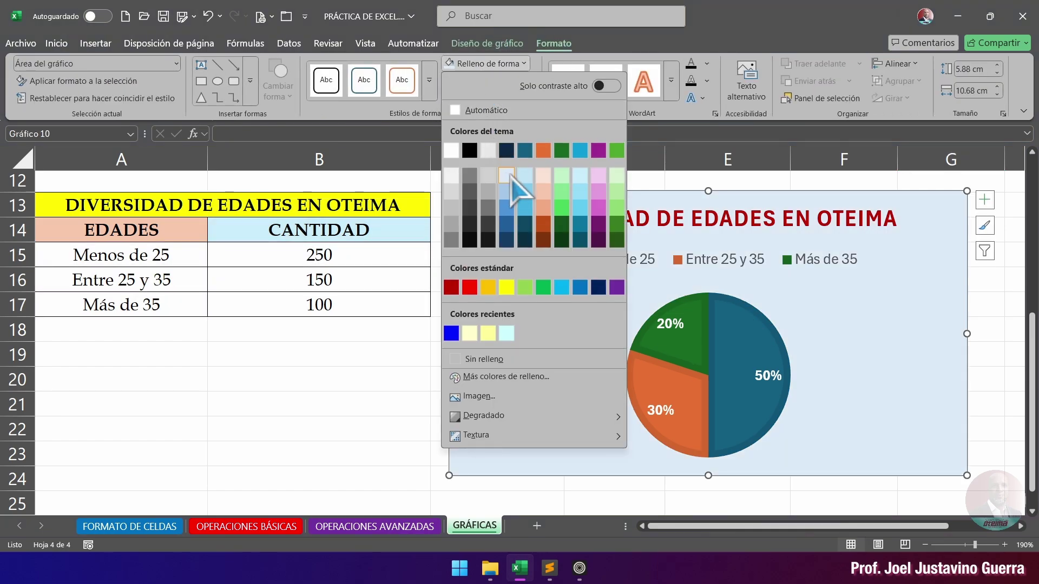
pyautogui.click(543, 175)
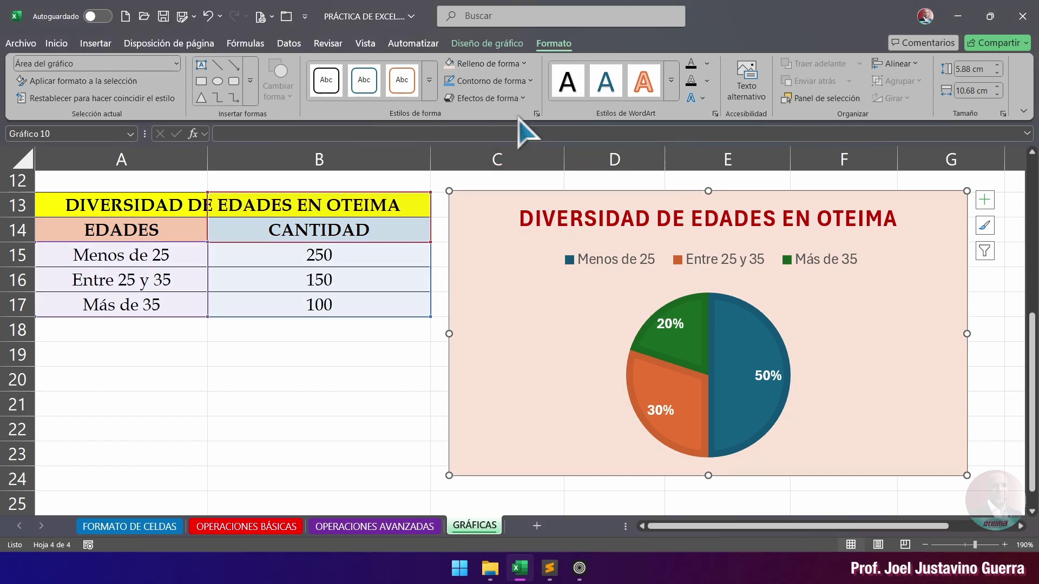
# Step: Give the OTEIMA chart area a standard blue outline with a thickness of 2¼ pto
pyautogui.click(487, 81)
pyautogui.moveTo(496, 413)
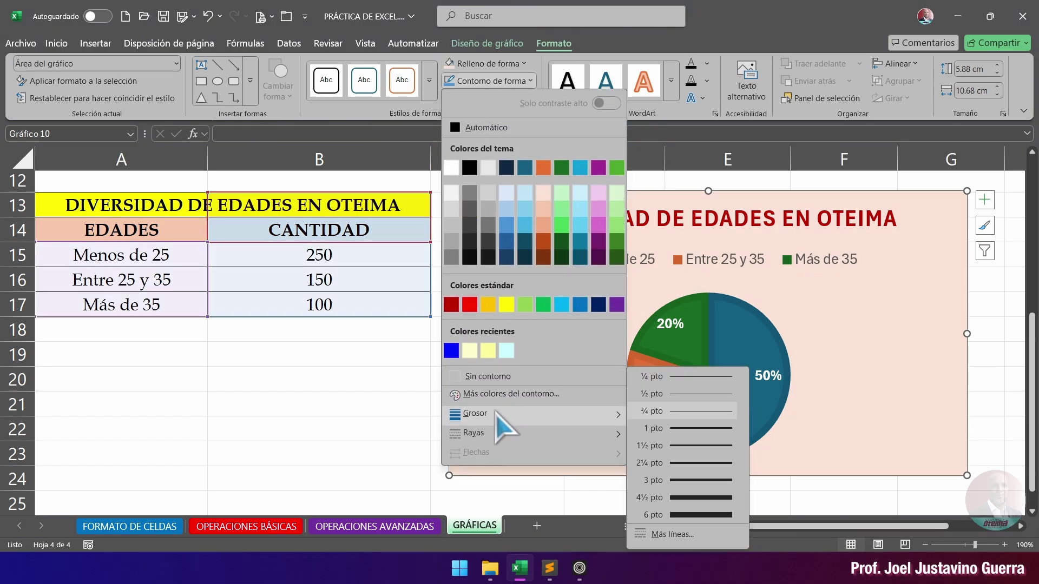
pyautogui.click(700, 463)
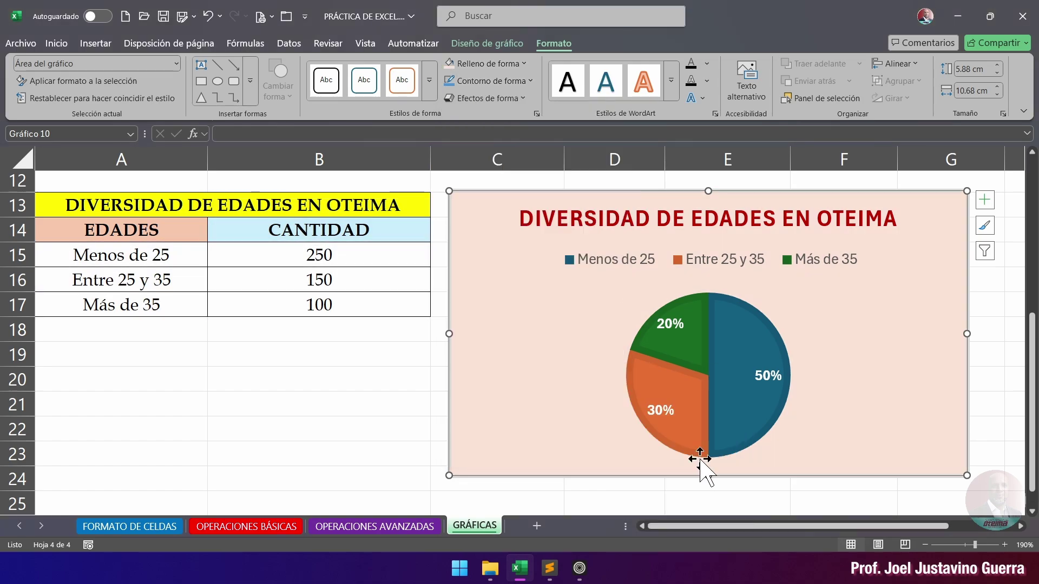
pyautogui.click(487, 80)
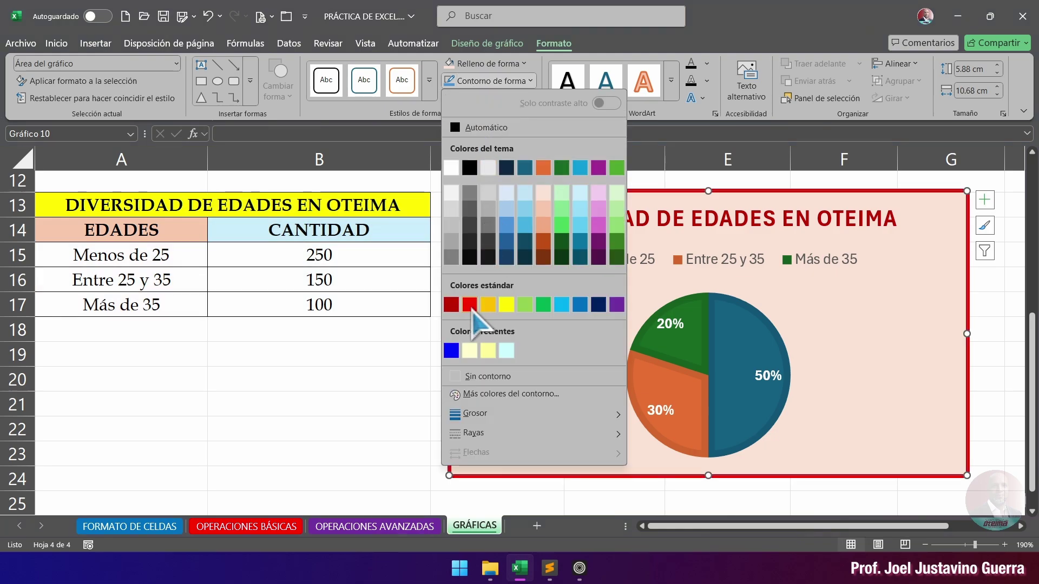
pyautogui.click(576, 308)
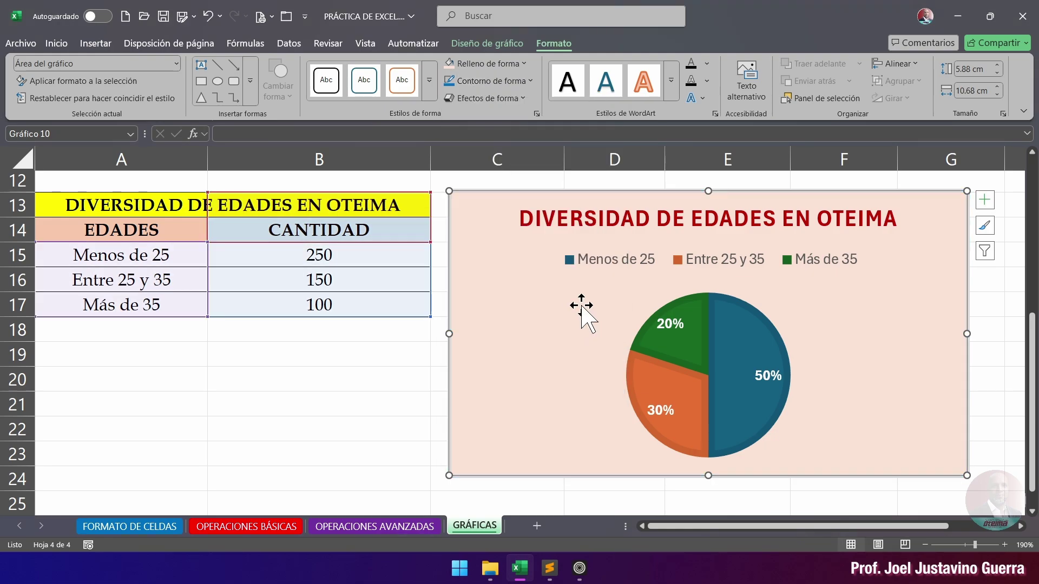
pyautogui.click(997, 281)
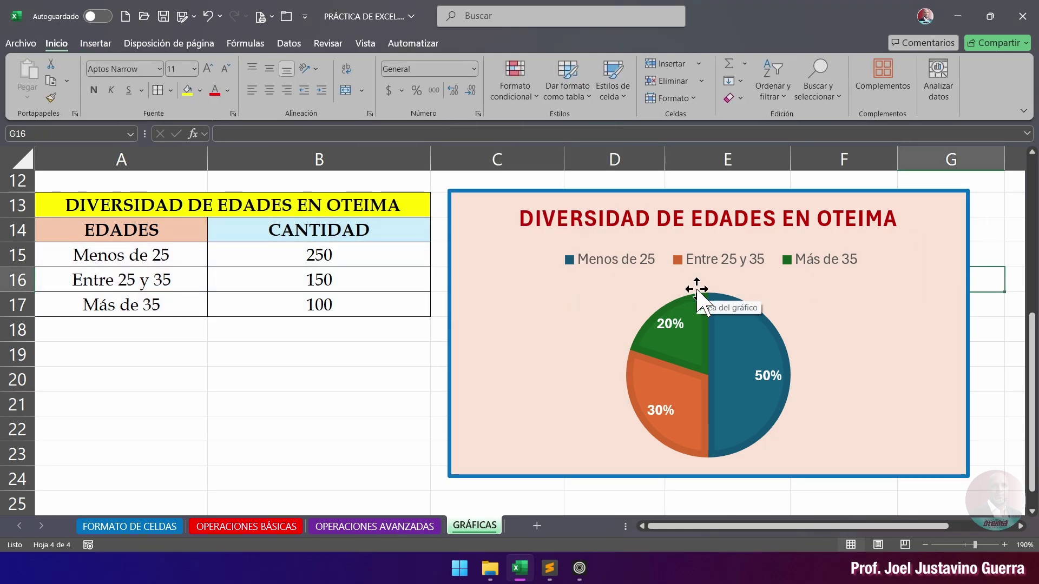
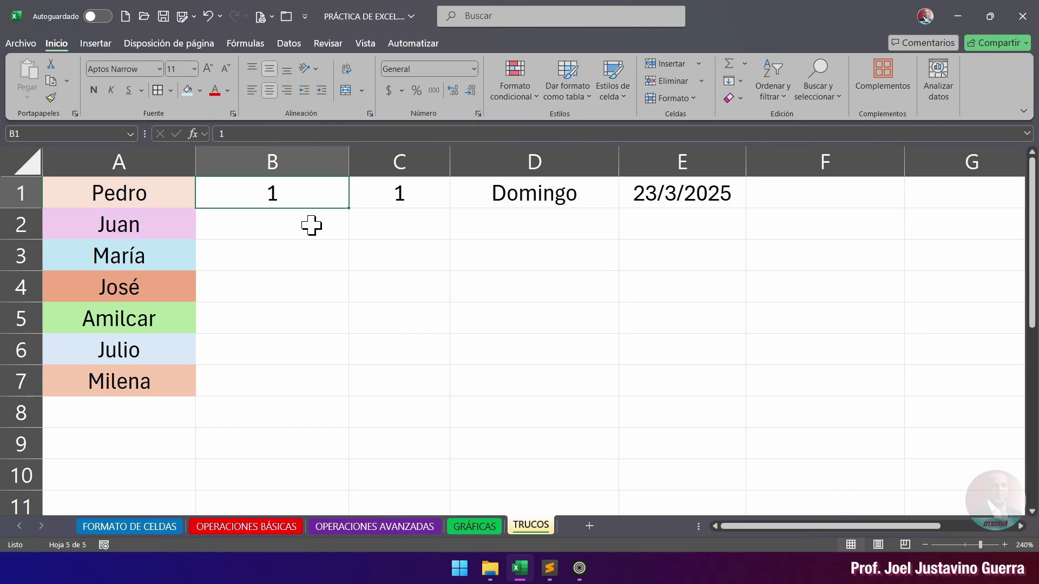
# Step: Enter the numbers 2 through 7 one by one in cells B2 to B7 of the TRUCOS sheet
pyautogui.click(312, 225)
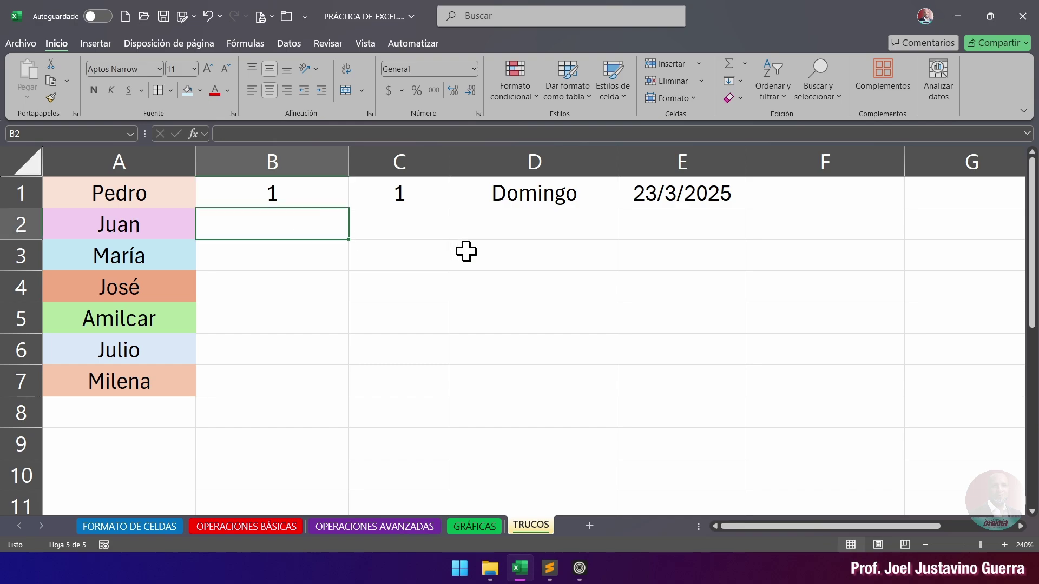
pyautogui.click(274, 197)
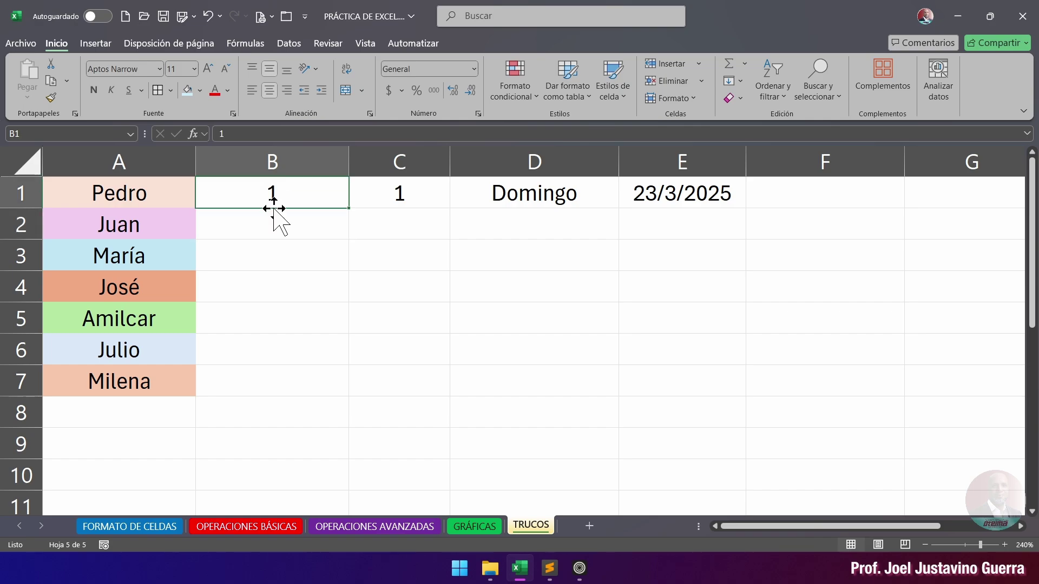
pyautogui.click(273, 379)
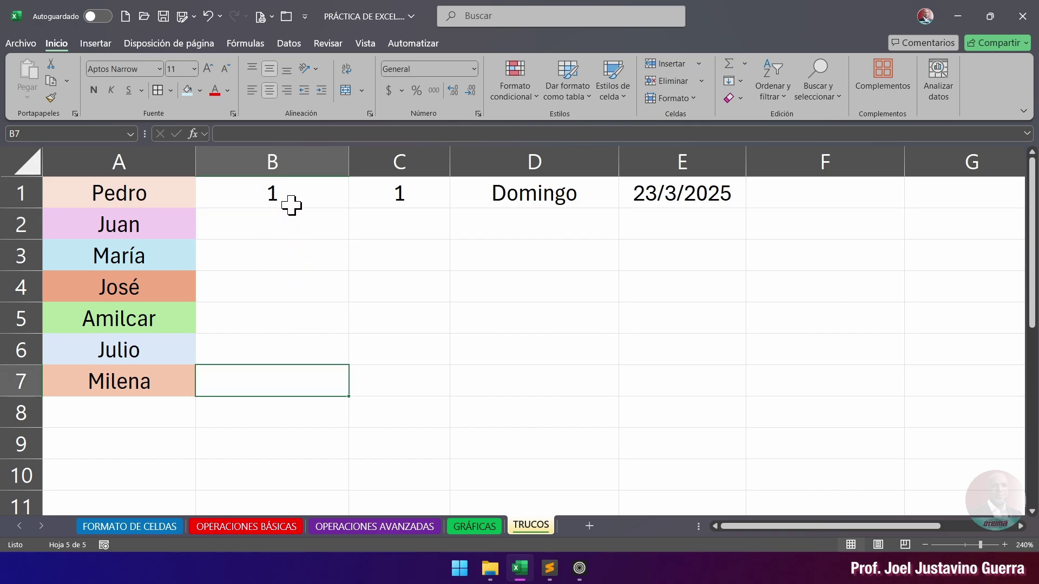
pyautogui.click(307, 225)
pyautogui.write('2')
pyautogui.press('Return')
pyautogui.write('3')
pyautogui.press('Return')
pyautogui.write('4')
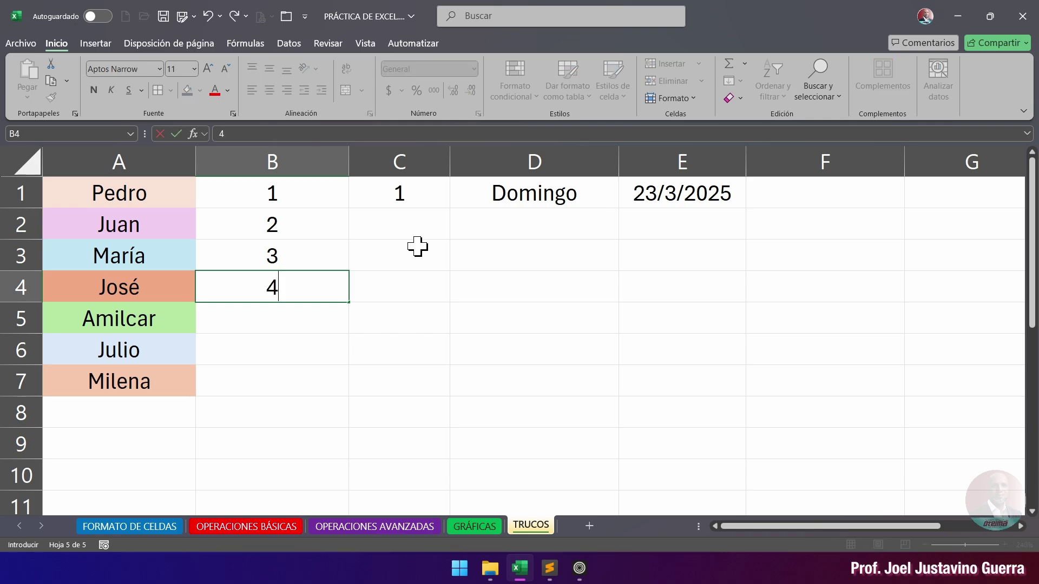
pyautogui.press('Return')
pyautogui.write('5')
pyautogui.press('Return')
pyautogui.write('6')
pyautogui.press('Return')
pyautogui.write('7')
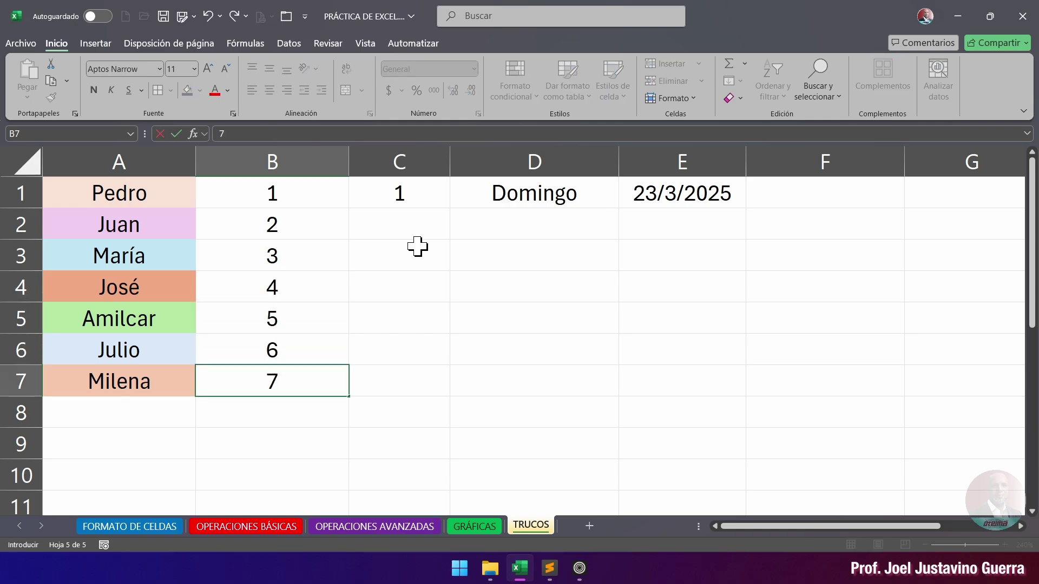
pyautogui.click(425, 254)
# Step: Clear the manually entered numbers from cells B2:B7
pyautogui.moveTo(289, 230); pyautogui.dragTo(295, 375)
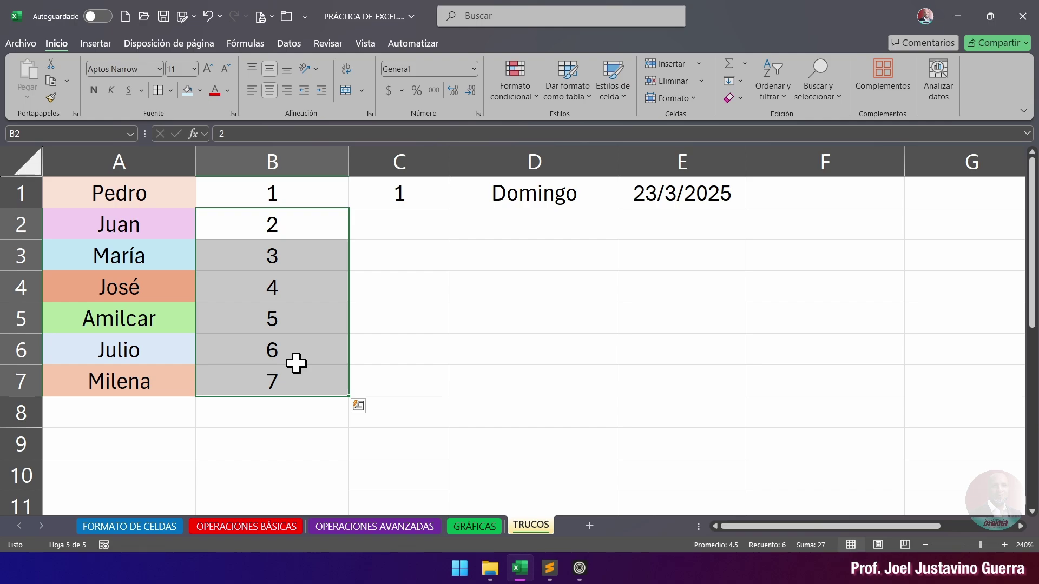
pyautogui.press('Delete')
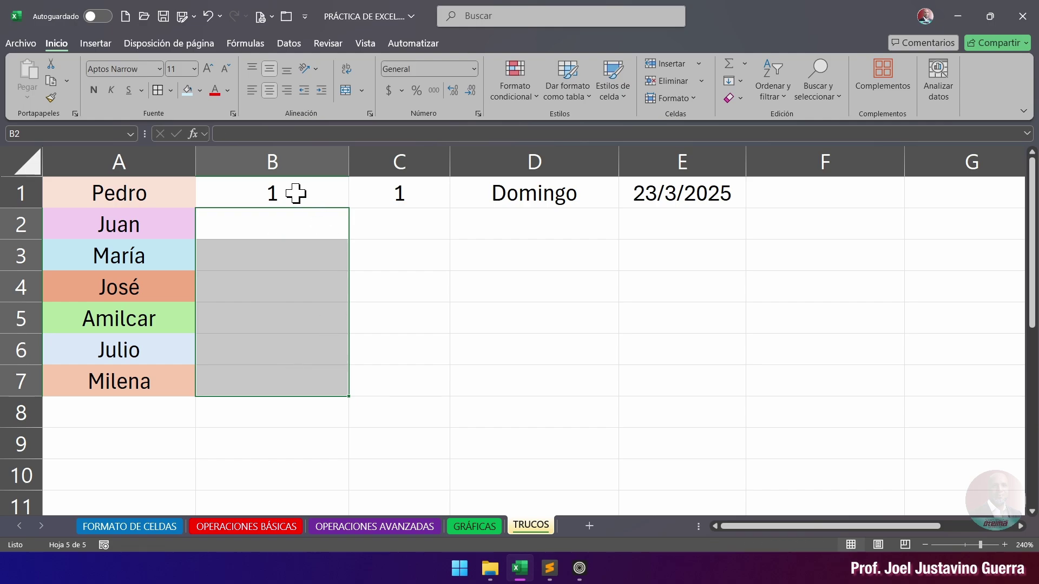
# Step: Autofill the 1 in B1 down to B7 and set the fill option to Serie de relleno
pyautogui.click(313, 194)
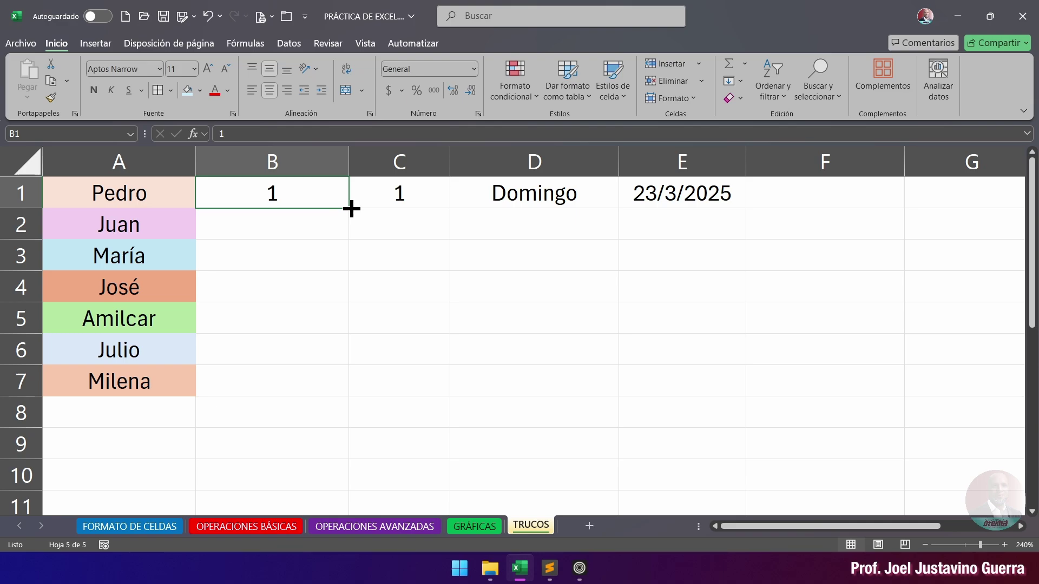
pyautogui.moveTo(351, 209); pyautogui.dragTo(341, 390)
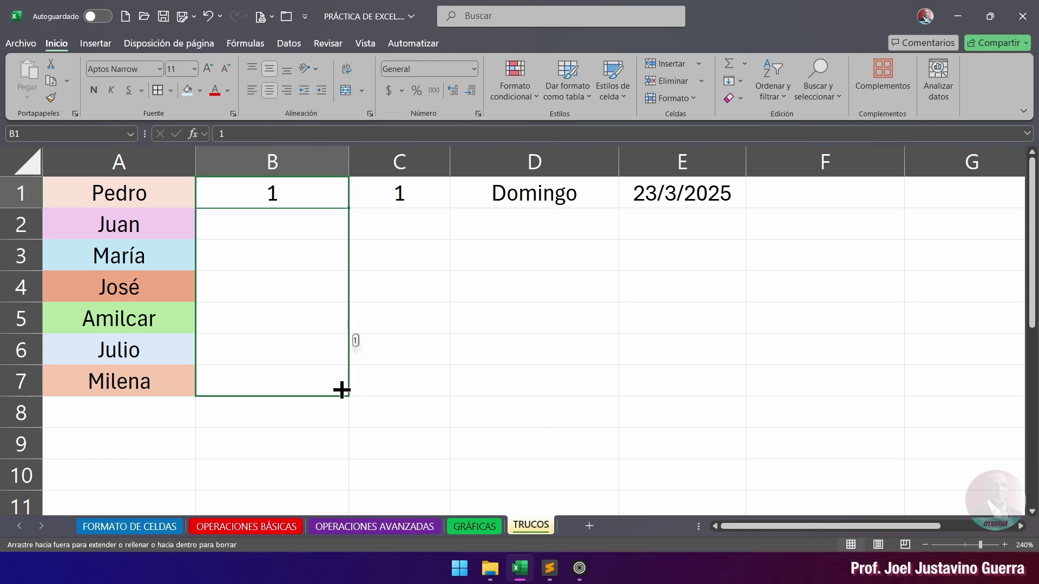
pyautogui.moveTo(342, 390); pyautogui.dragTo(342, 391)
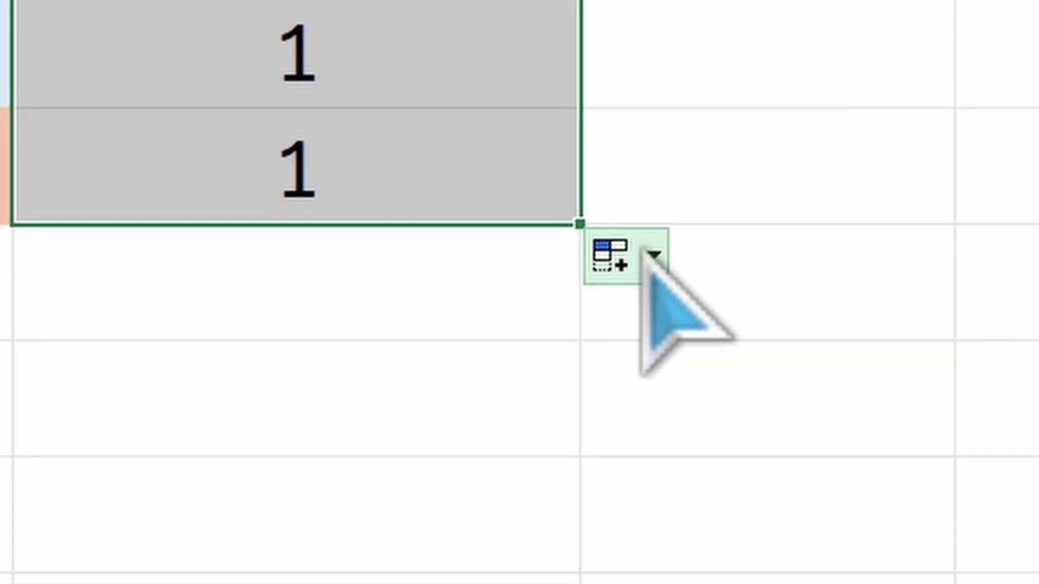
pyautogui.click(649, 255)
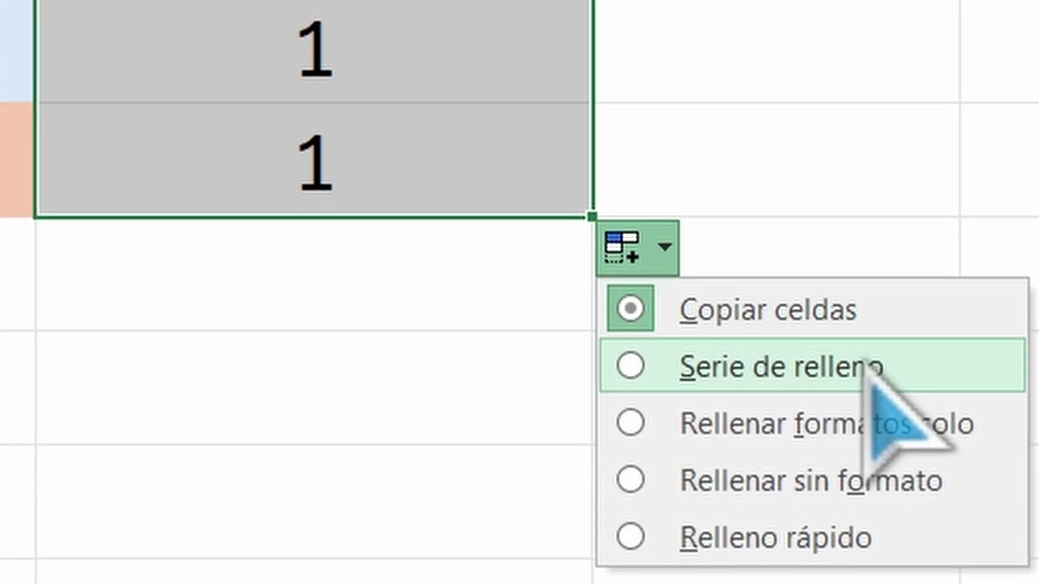
pyautogui.click(866, 370)
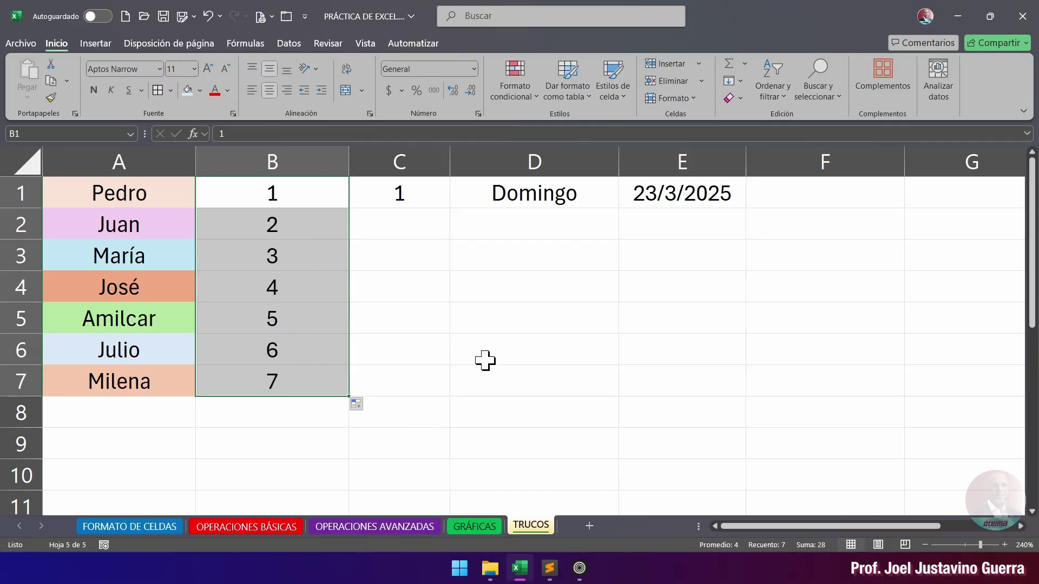
# Step: Examine the filled number series in cells B1 to B7
pyautogui.scroll(-1, 485, 360)
pyautogui.scroll(1, 484, 359)
pyautogui.click(279, 212)
pyautogui.click(293, 195)
pyautogui.click(289, 226)
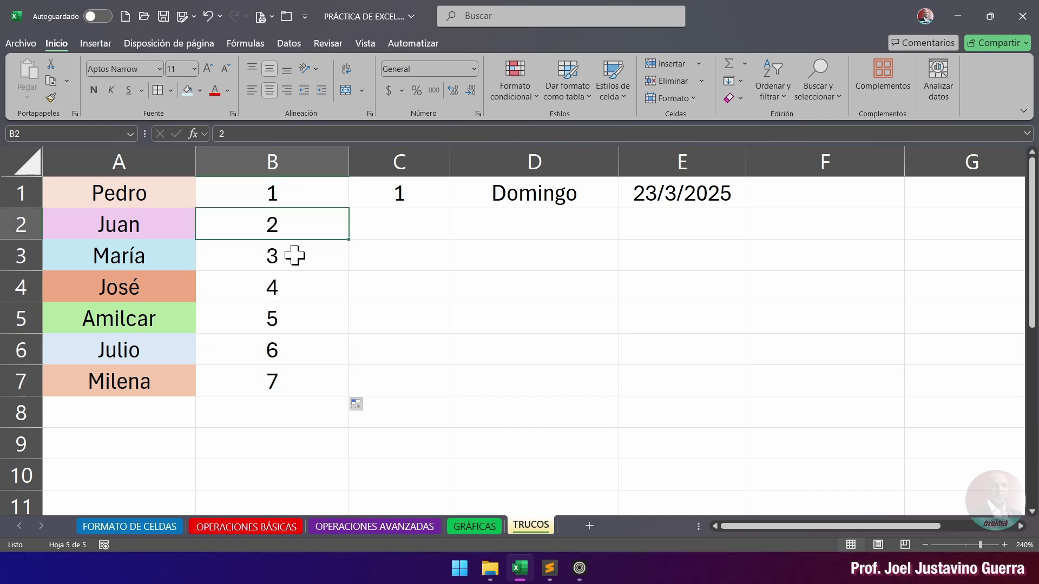
pyautogui.click(295, 255)
pyautogui.click(308, 374)
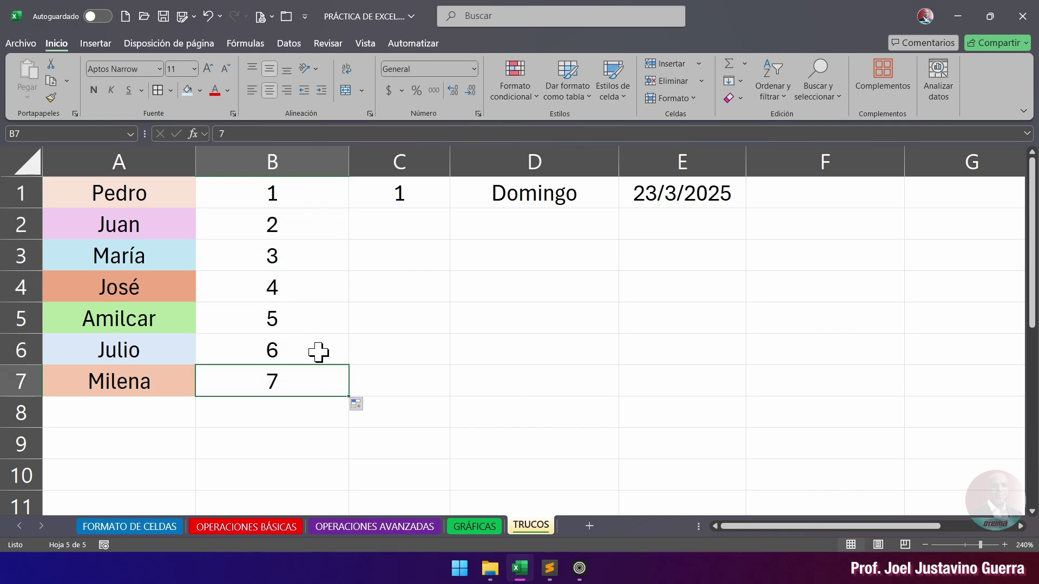
pyautogui.click(409, 350)
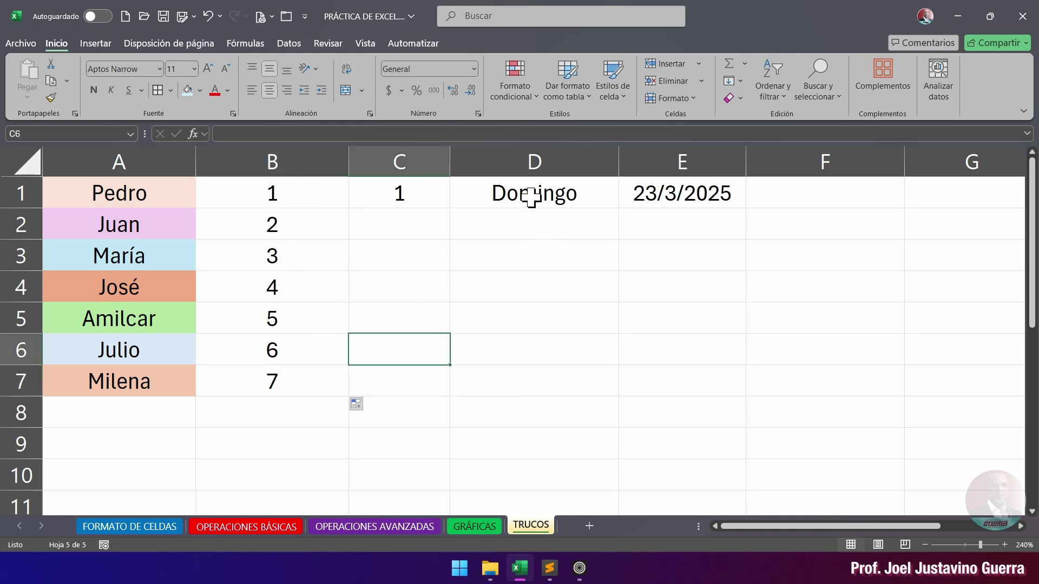
# Step: Autofill the weekdays from Domingo in D1 down to D7
pyautogui.click(548, 187)
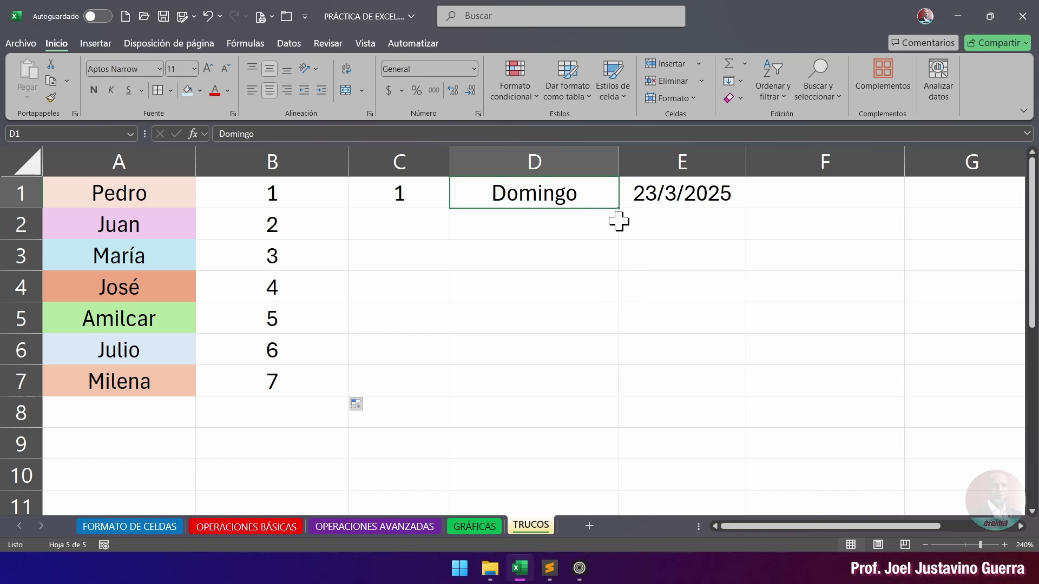
pyautogui.moveTo(618, 212); pyautogui.dragTo(612, 394)
pyautogui.click(582, 456)
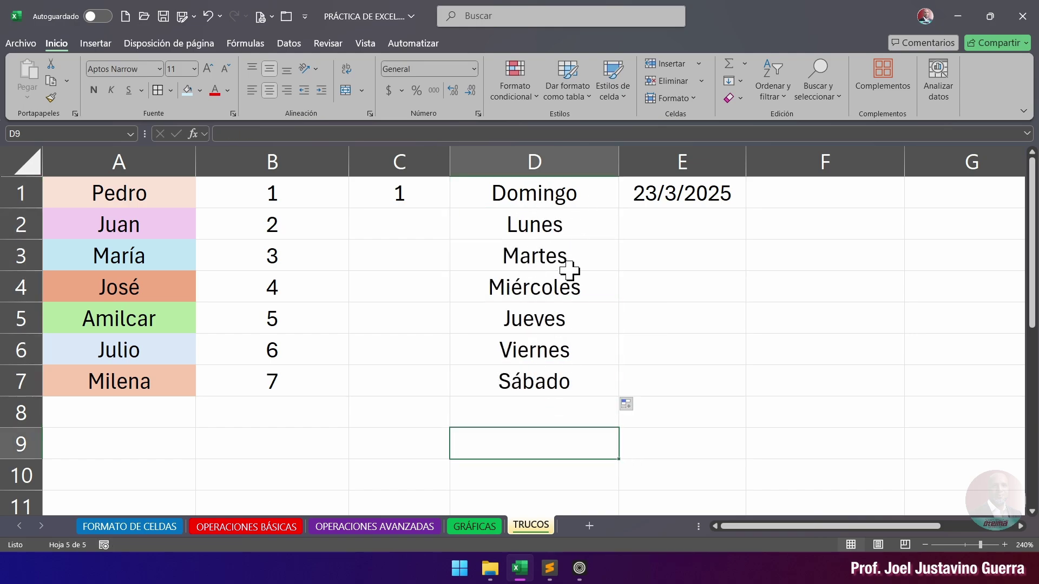
# Step: Enter Enero in cell F1, beside the date
pyautogui.click(800, 198)
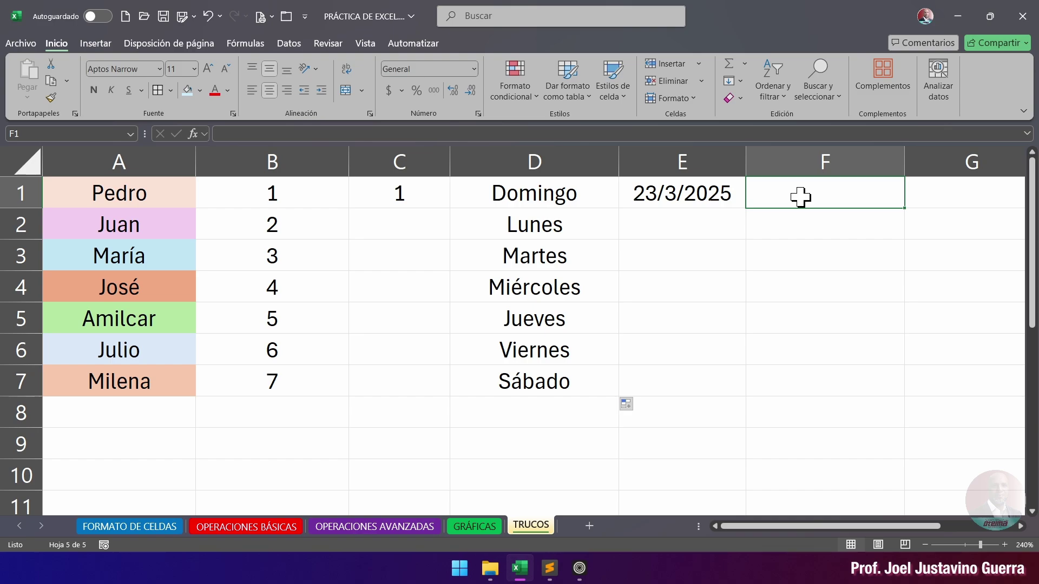
pyautogui.write('Energo')
pyautogui.press('BackSpace')
pyautogui.press('BackSpace')
pyautogui.write('o')
pyautogui.click(862, 215)
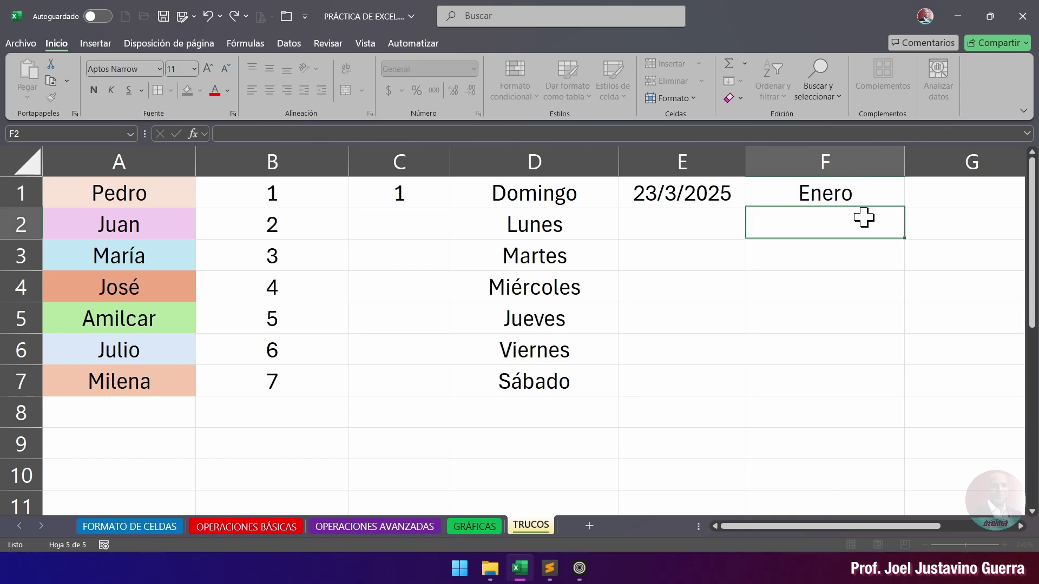
# Step: Autofill the months from Enero in F1 down to Diciembre in F12
pyautogui.click(862, 192)
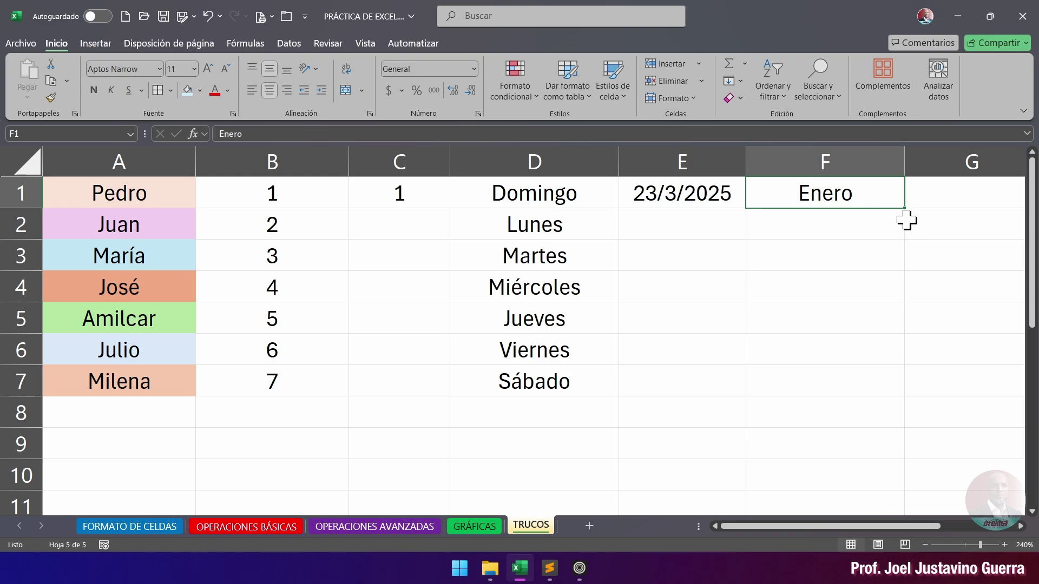
pyautogui.moveTo(905, 209); pyautogui.dragTo(891, 409)
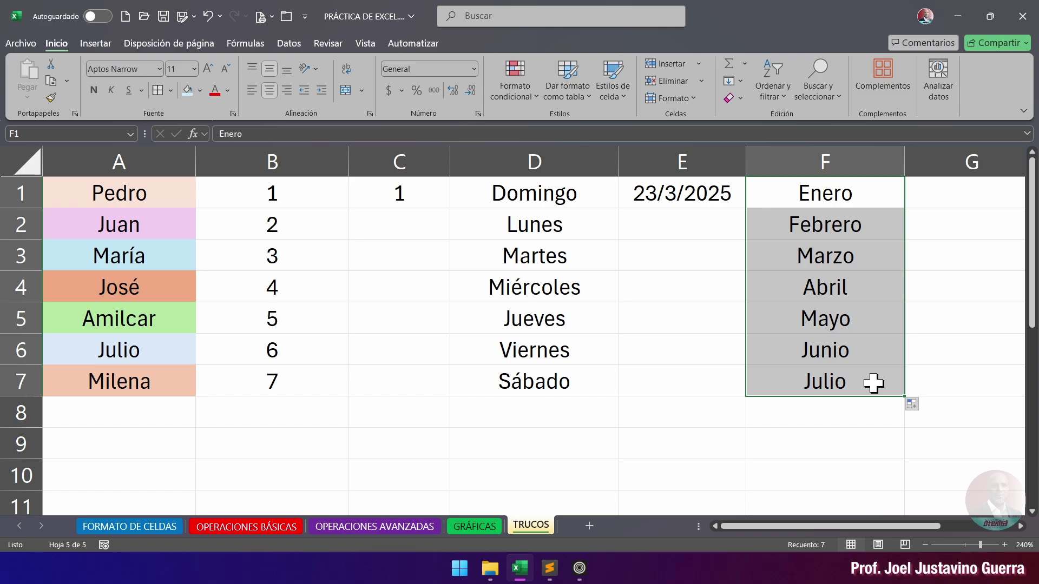
pyautogui.scroll(-1, 880, 375)
pyautogui.moveTo(904, 303); pyautogui.dragTo(908, 456)
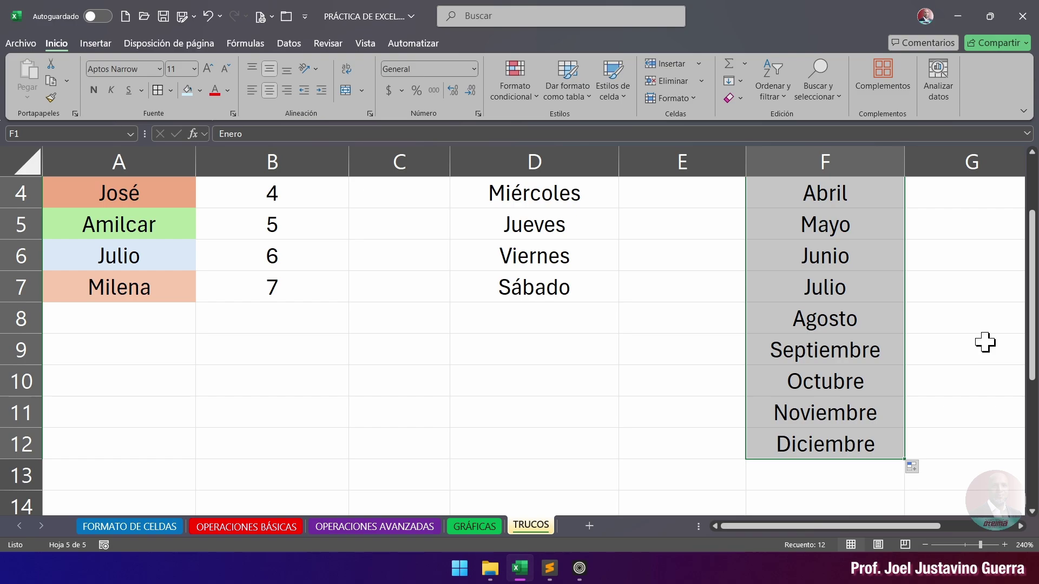
pyautogui.scroll(-2, 892, 338)
pyautogui.scroll(3, 908, 356)
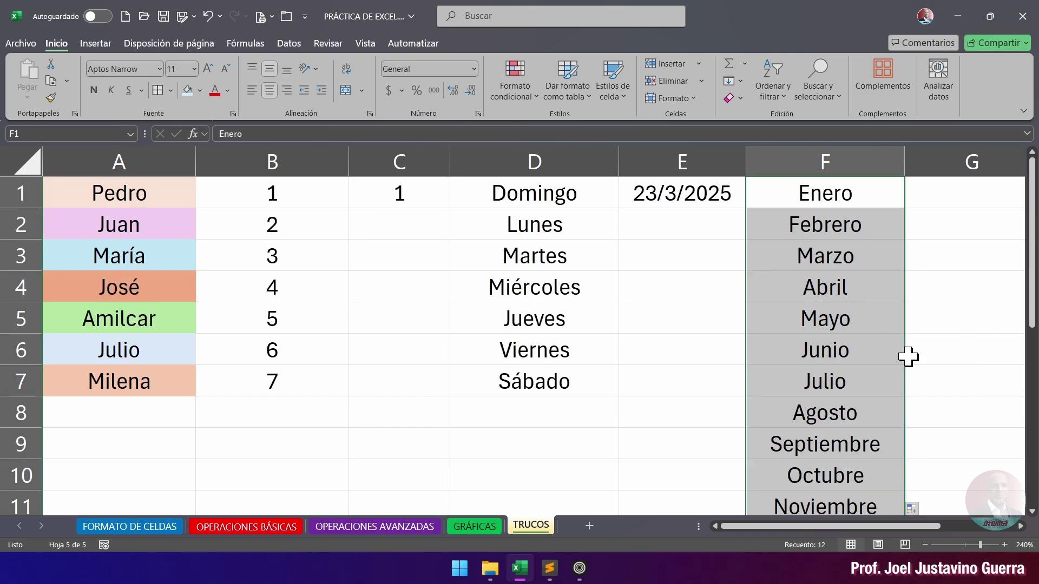
# Step: Examine the autofilled list of months in column F
pyautogui.scroll(-2, 916, 341)
pyautogui.scroll(2, 916, 341)
pyautogui.click(916, 311)
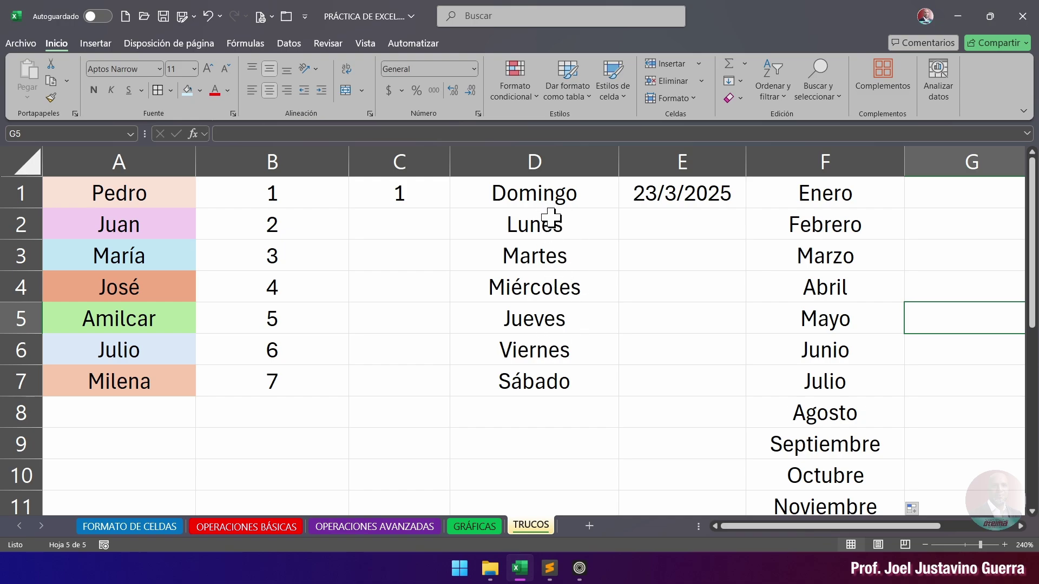
pyautogui.click(851, 226)
pyautogui.click(839, 258)
pyautogui.click(841, 290)
pyautogui.click(843, 310)
pyautogui.click(831, 374)
# Step: Autofill consecutive dates from 23/3/2025 in E1 down to E7
pyautogui.click(684, 201)
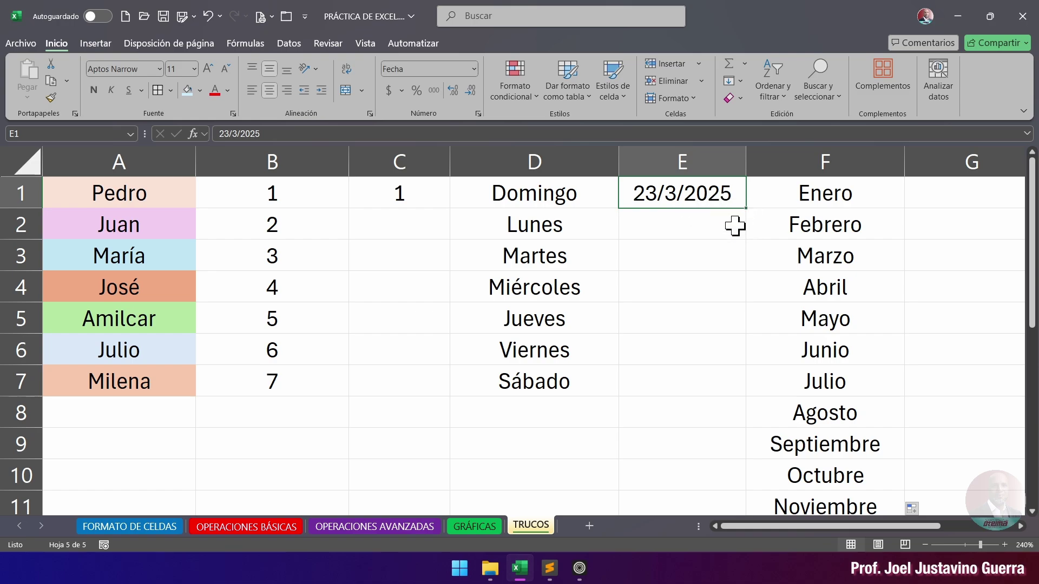
pyautogui.moveTo(745, 210); pyautogui.dragTo(743, 387)
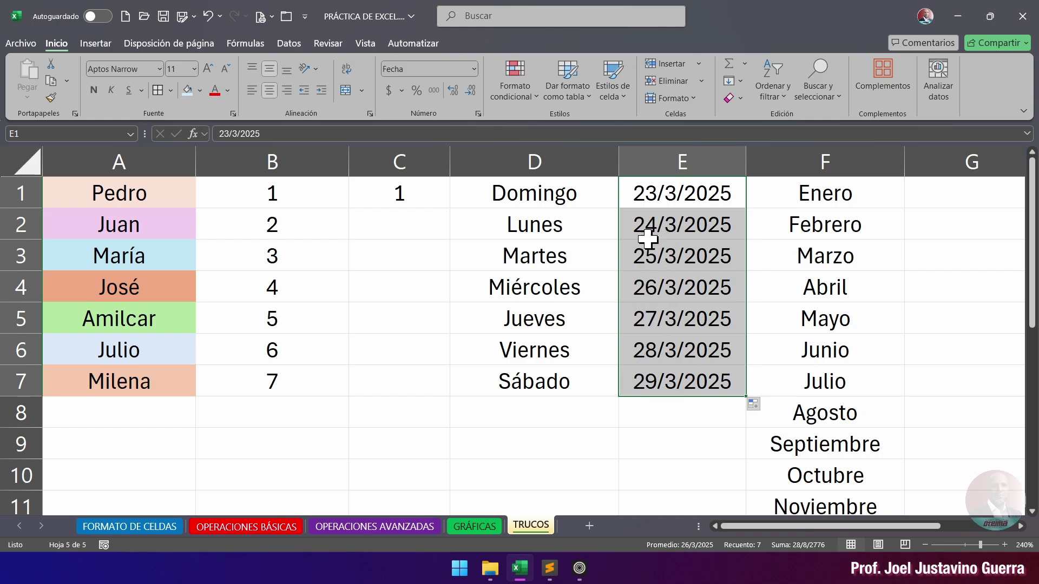
pyautogui.click(695, 424)
pyautogui.click(682, 232)
pyautogui.moveTo(515, 232); pyautogui.dragTo(611, 244)
pyautogui.click(698, 236)
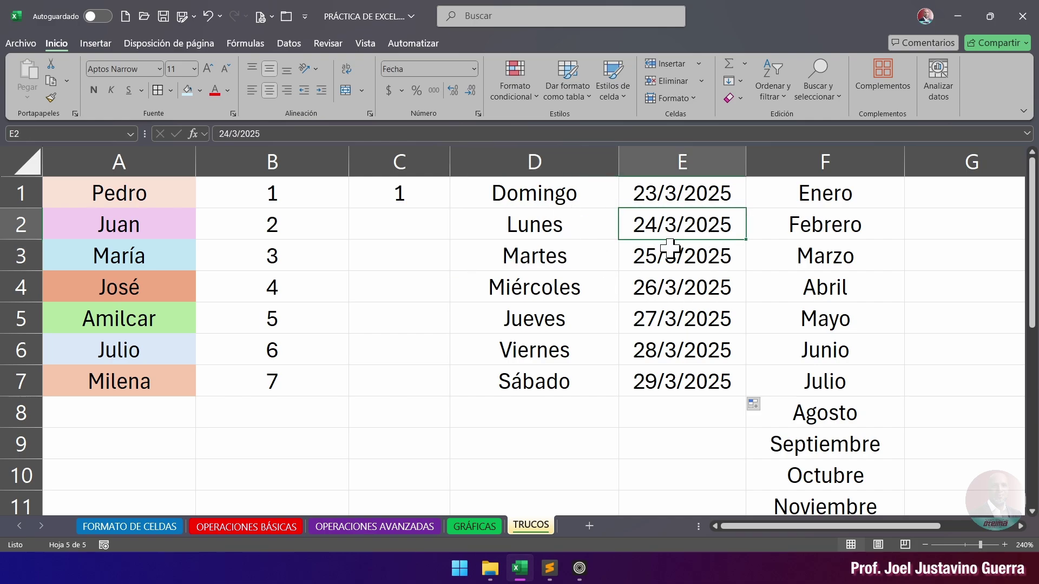
# Step: Clear the autofilled dates from E2 to E7, leaving only the starting date in E1
pyautogui.moveTo(685, 229); pyautogui.dragTo(680, 372)
pyautogui.press('Delete')
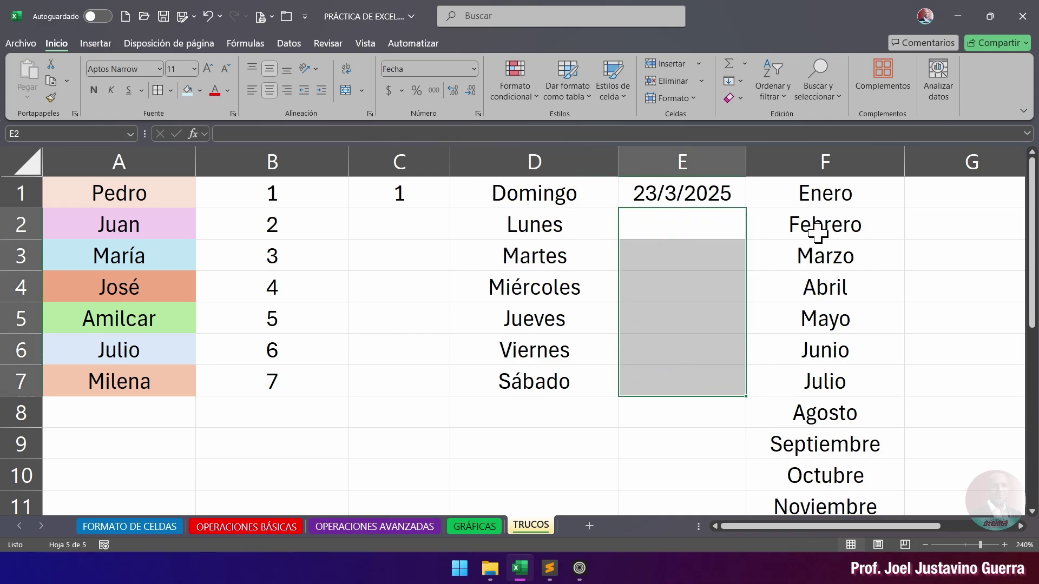
pyautogui.click(915, 276)
pyautogui.click(681, 219)
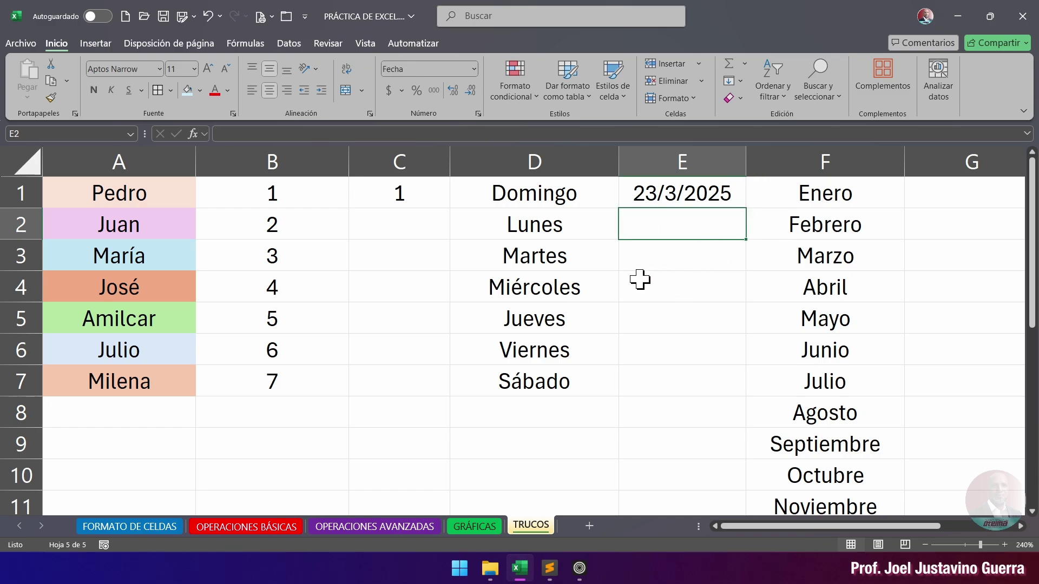
# Step: Compare the starting number in C1 with the consecutive number series in B1 to B7
pyautogui.click(401, 193)
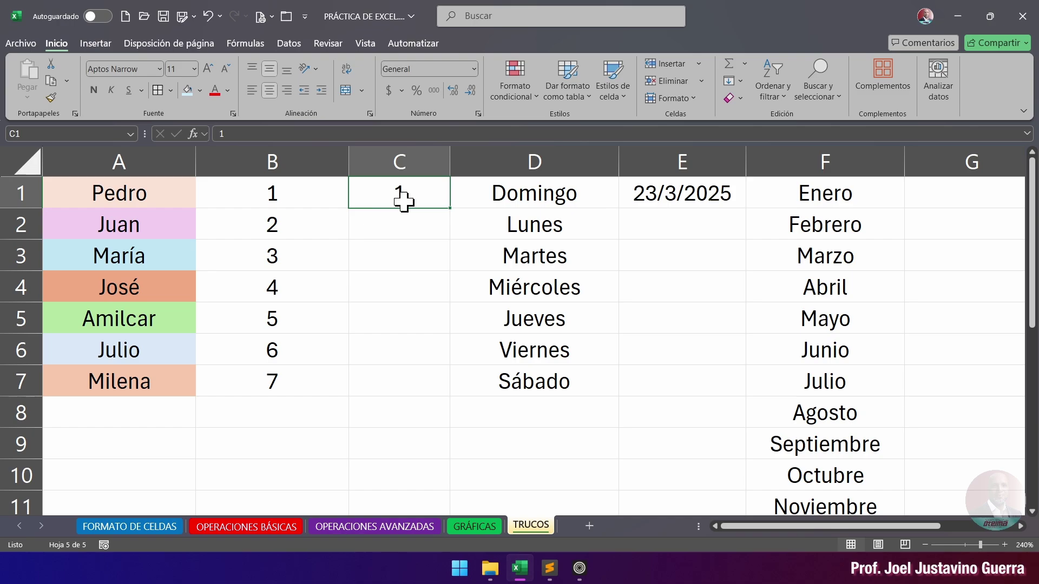
pyautogui.click(422, 203)
pyautogui.click(301, 197)
pyautogui.click(298, 226)
pyautogui.click(295, 255)
pyautogui.click(294, 287)
pyautogui.click(289, 319)
pyautogui.press('Down')
pyautogui.press('Down')
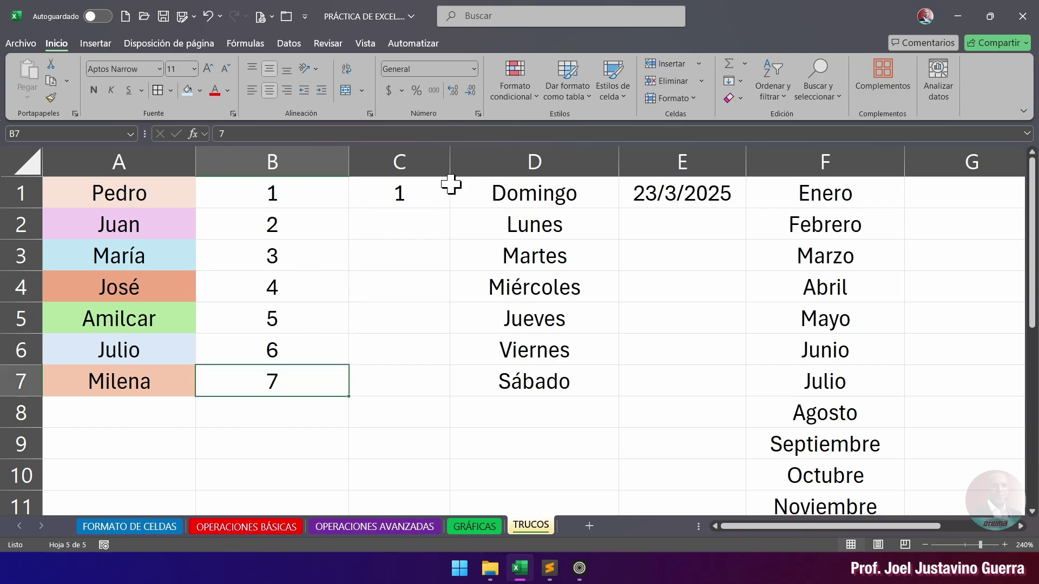
pyautogui.click(435, 202)
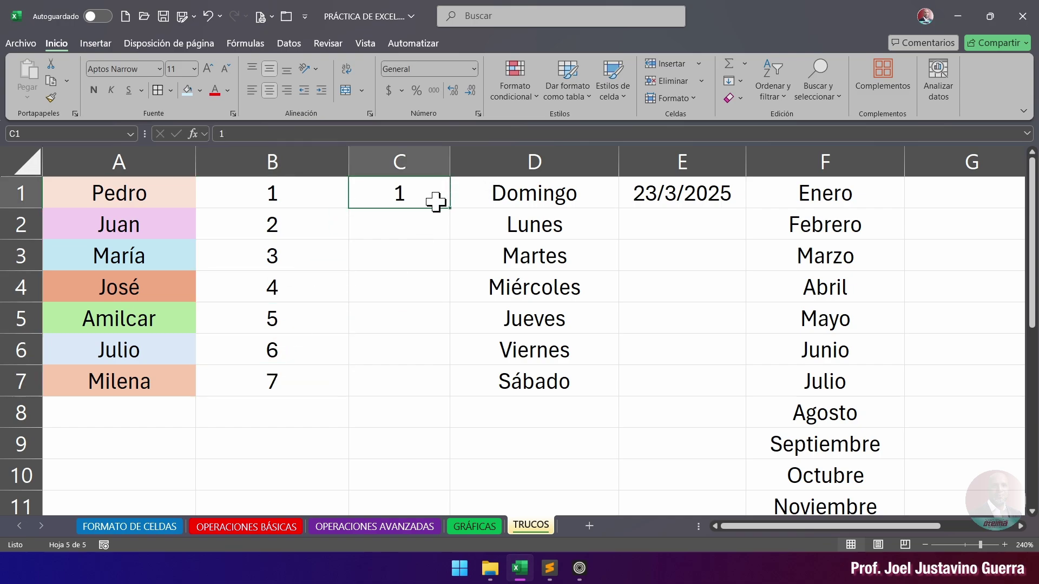
pyautogui.click(485, 223)
pyautogui.click(405, 196)
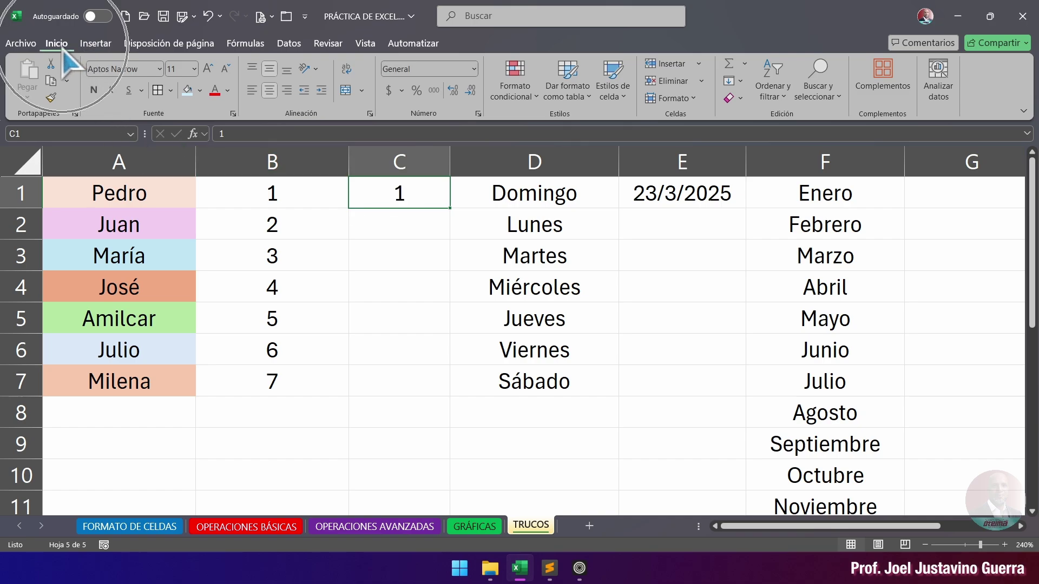
pyautogui.click(793, 112)
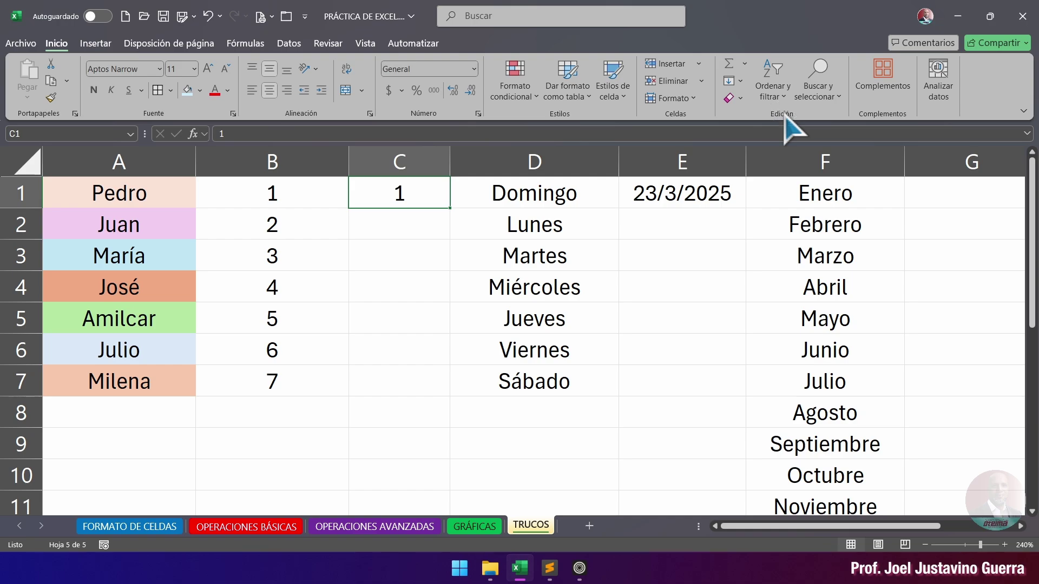
pyautogui.click(742, 85)
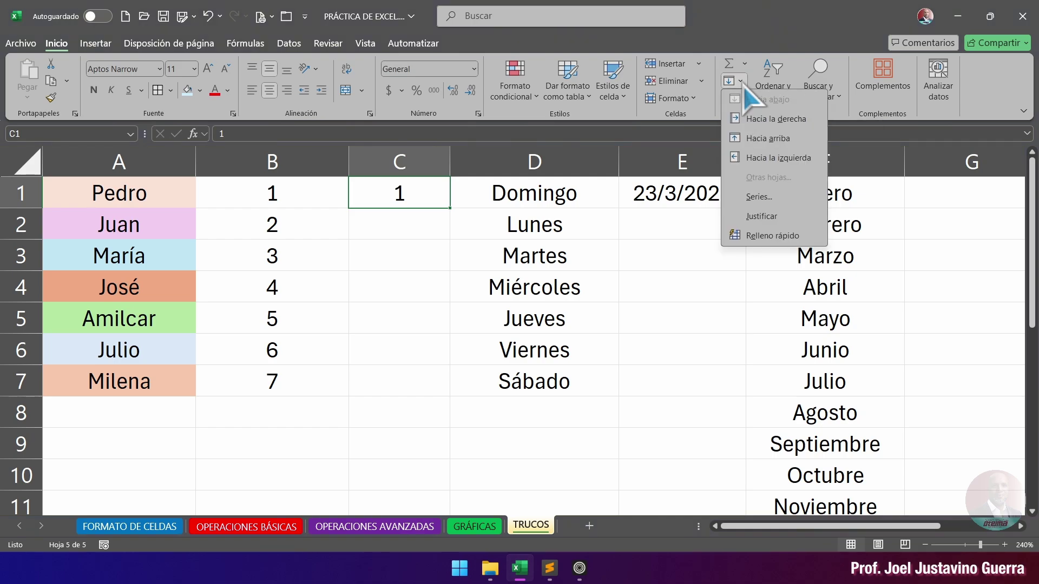
pyautogui.click(783, 194)
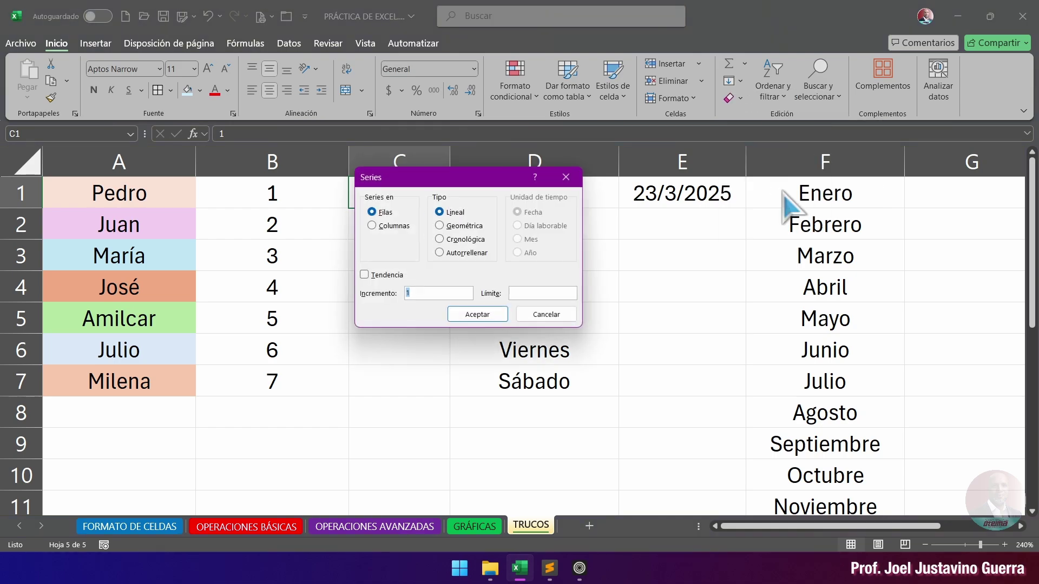
pyautogui.moveTo(499, 174); pyautogui.dragTo(611, 168)
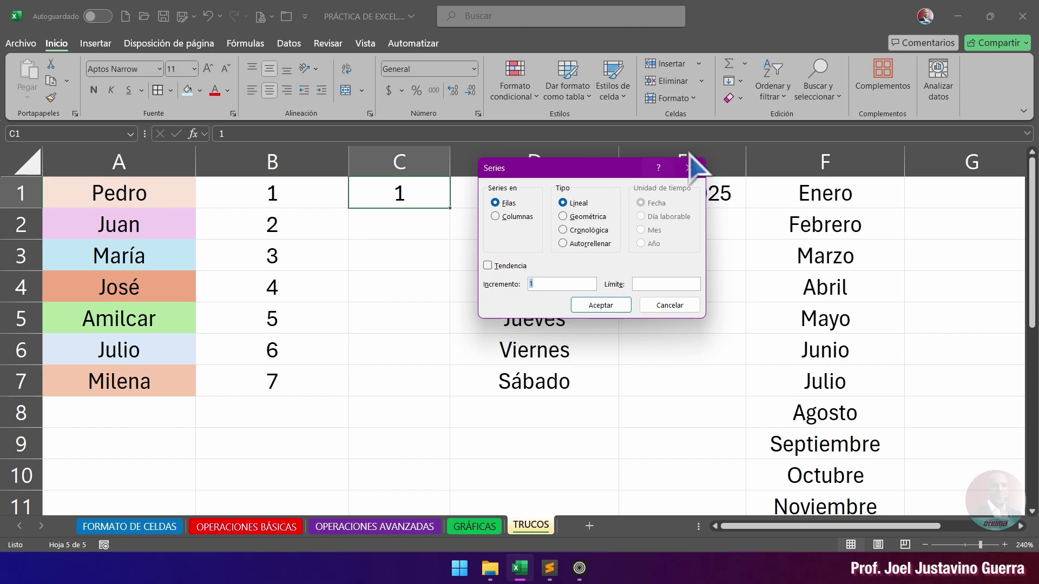
pyautogui.click(693, 169)
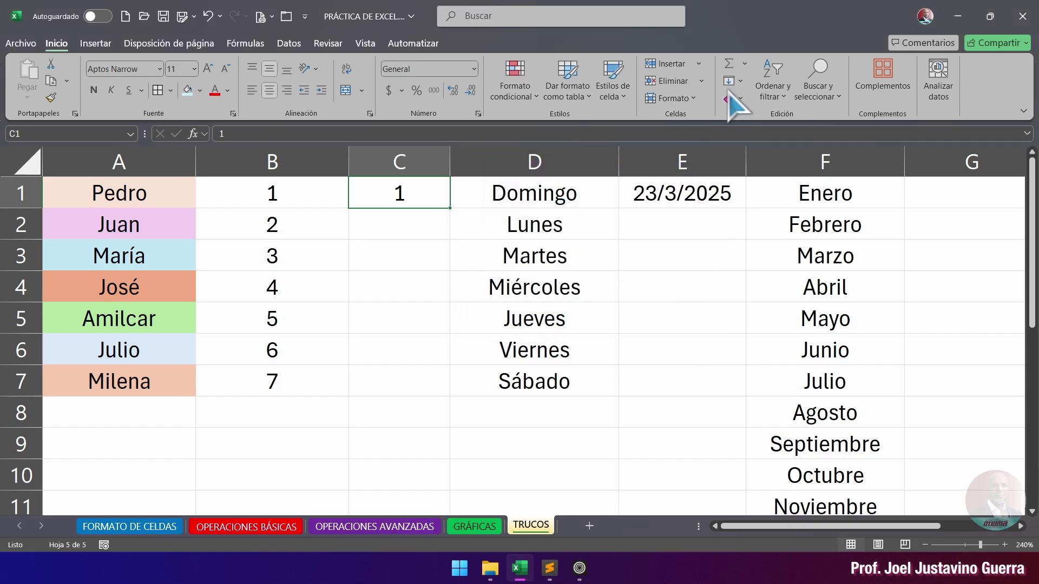
pyautogui.click(733, 81)
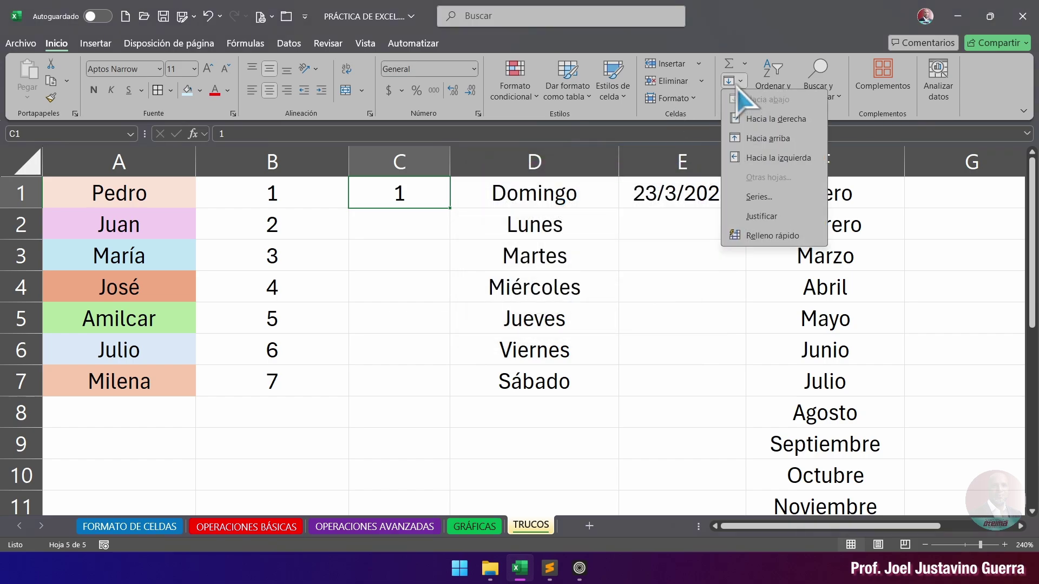
pyautogui.click(760, 197)
pyautogui.moveTo(568, 172)
pyautogui.mouseDown()
pyautogui.moveTo(582, 182)
pyautogui.moveTo(574, 157)
pyautogui.mouseUp()
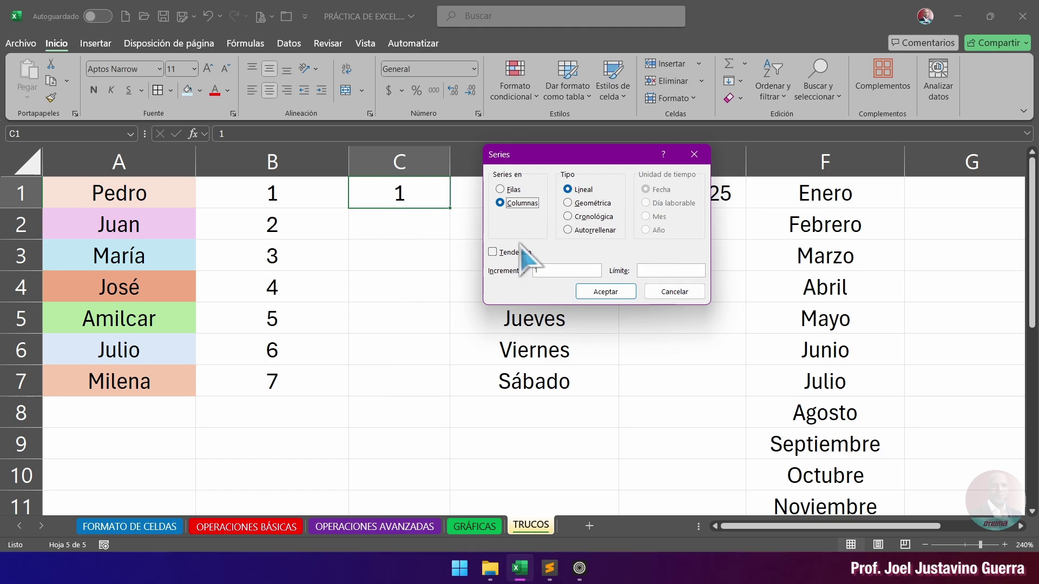
pyautogui.click(673, 294)
# Step: Fill C1 to C7 with a linear series in columns, starting at 1 with an increment of 5, and check the values
pyautogui.moveTo(425, 191); pyautogui.dragTo(419, 387)
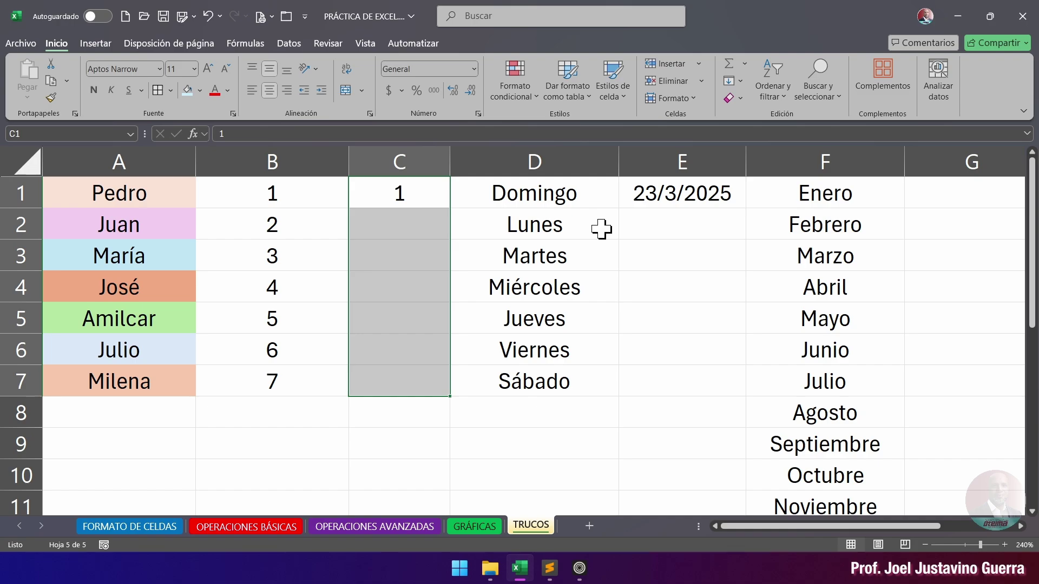
pyautogui.click(423, 197)
pyautogui.moveTo(428, 201); pyautogui.dragTo(418, 384)
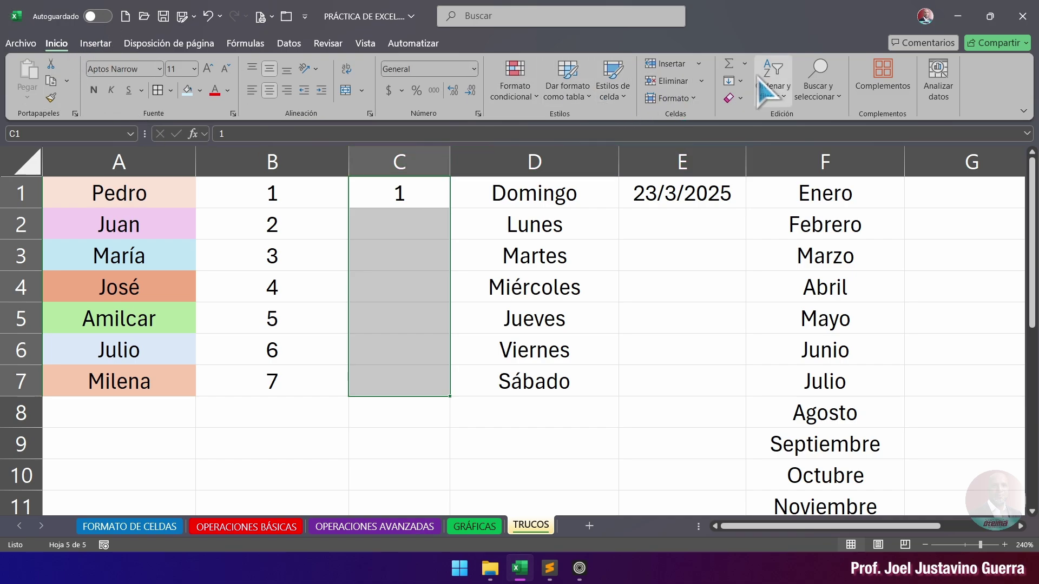
pyautogui.click(738, 80)
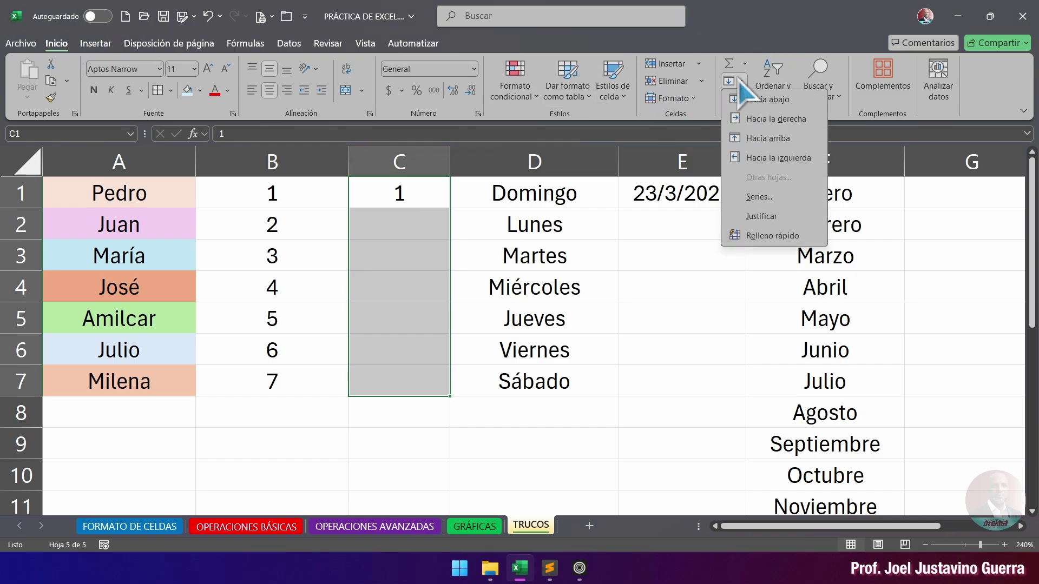
pyautogui.click(777, 200)
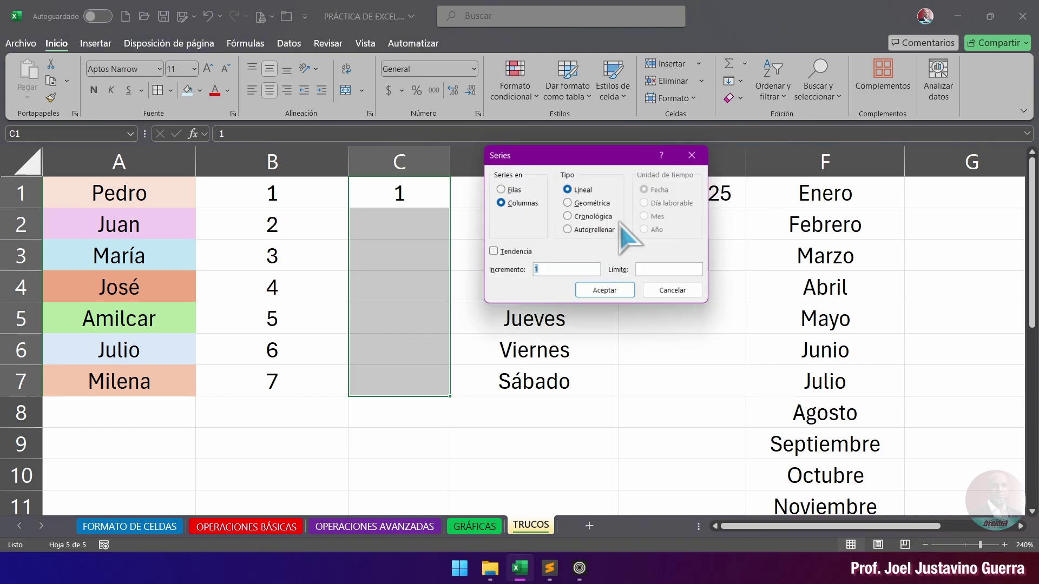
pyautogui.moveTo(556, 161); pyautogui.dragTo(572, 161)
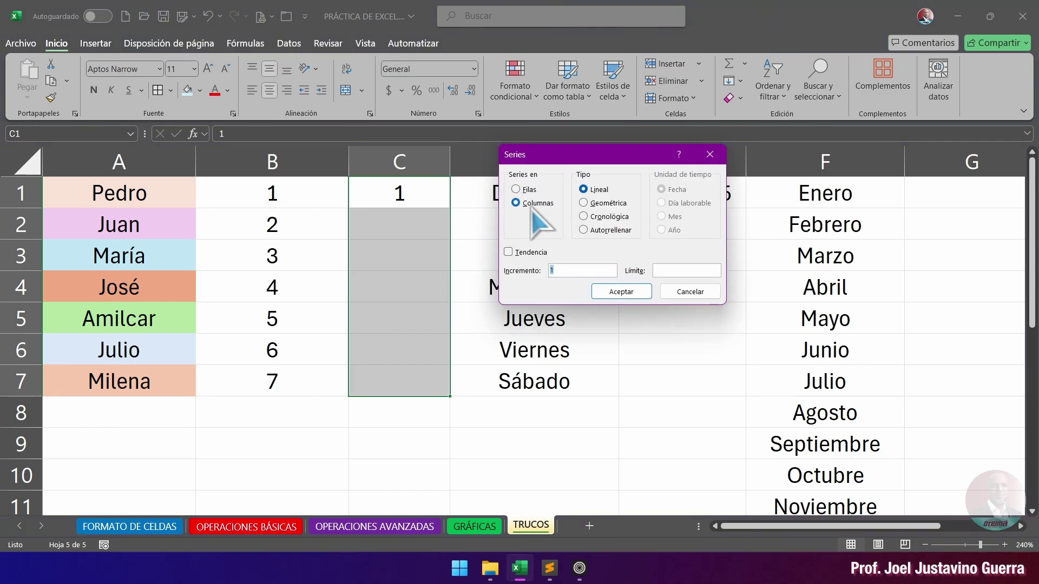
pyautogui.click(561, 271)
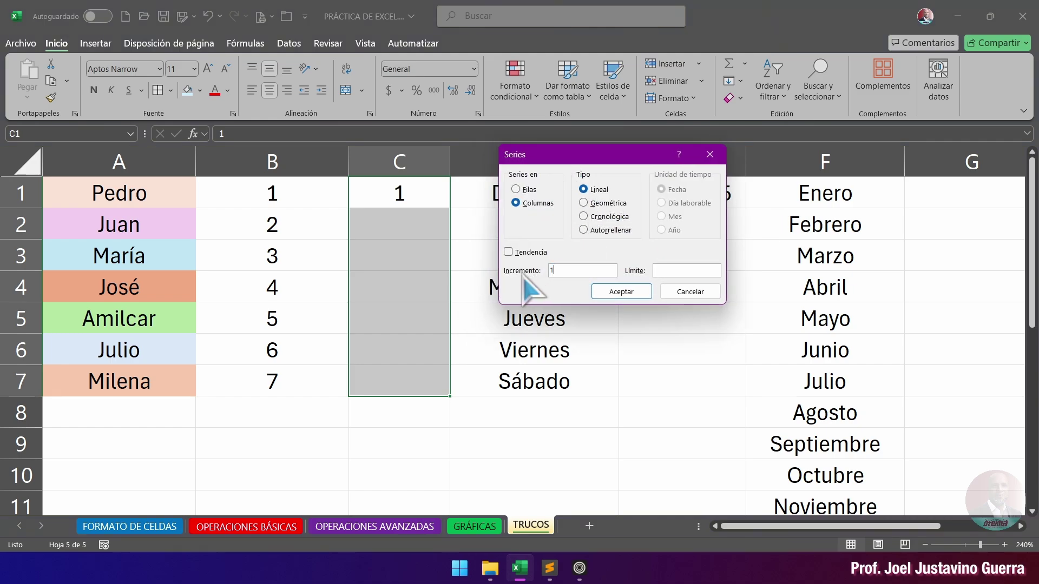
pyautogui.moveTo(547, 271); pyautogui.dragTo(577, 271)
pyautogui.click(621, 292)
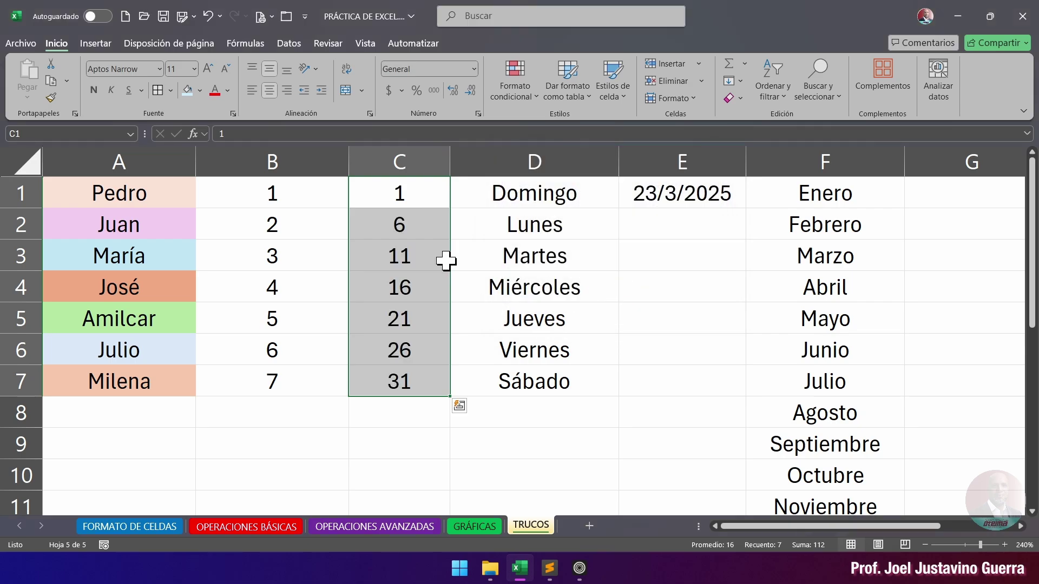
pyautogui.click(423, 199)
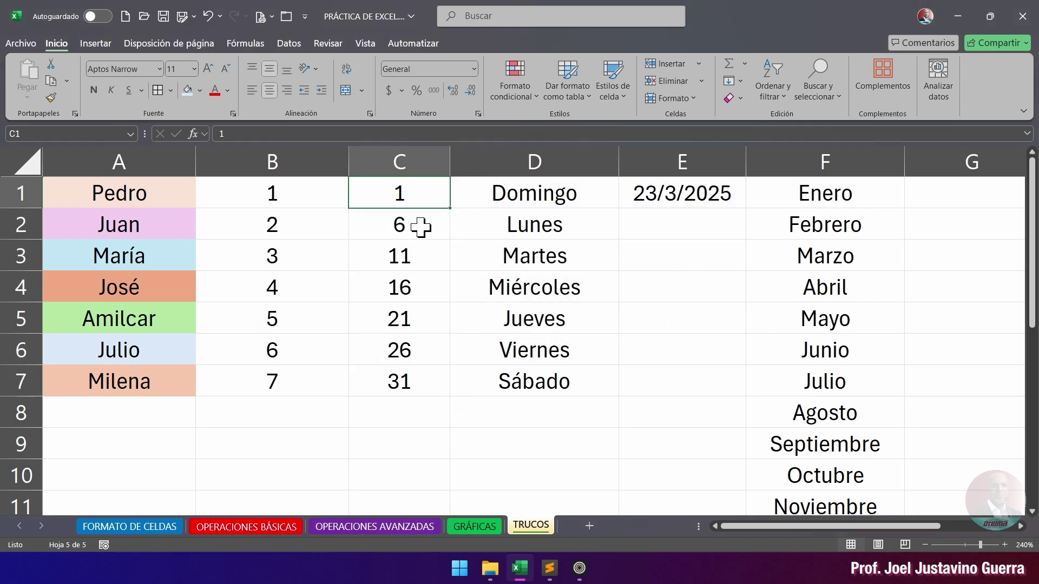
pyautogui.click(421, 226)
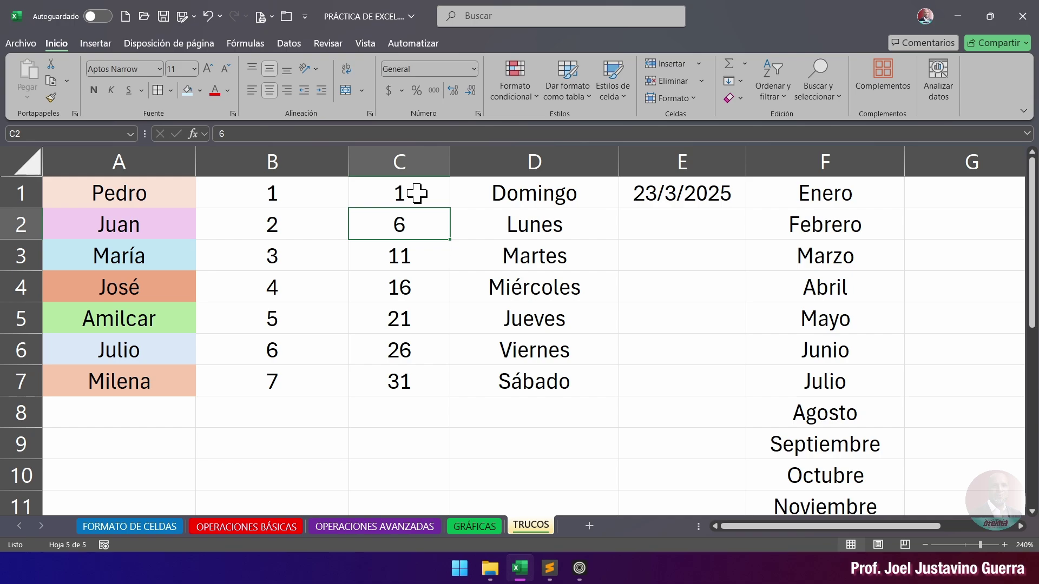
pyautogui.click(411, 258)
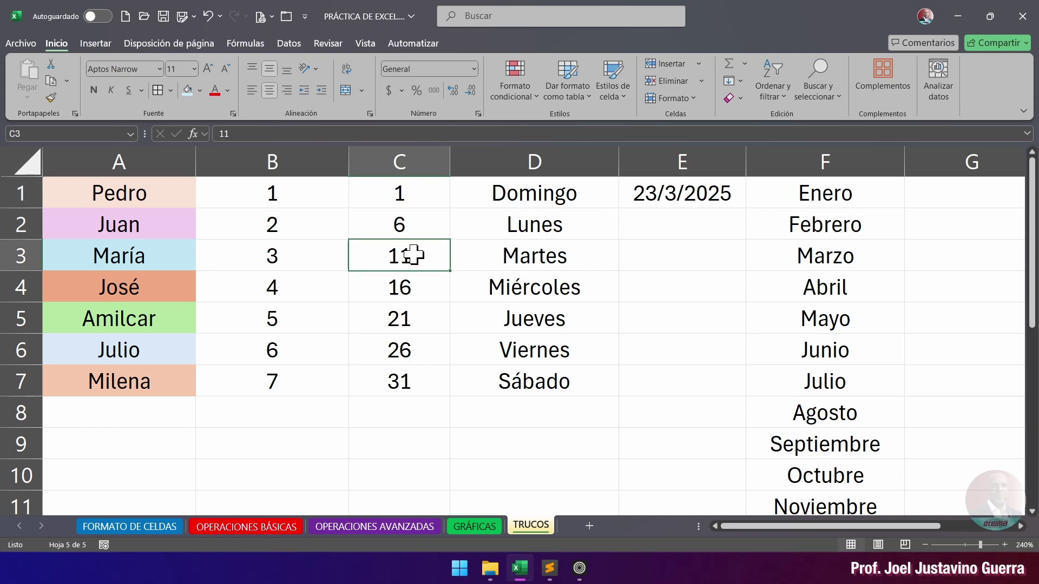
pyautogui.click(414, 289)
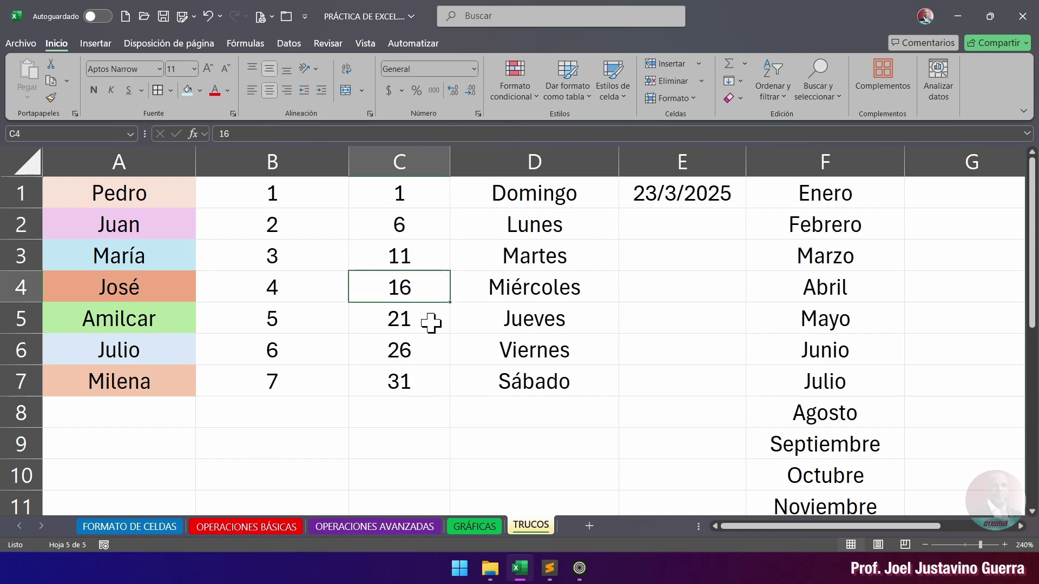
# Step: Clear the series from C2 to C7 and replace the starting number in C1 with 2
pyautogui.moveTo(413, 225); pyautogui.dragTo(406, 378)
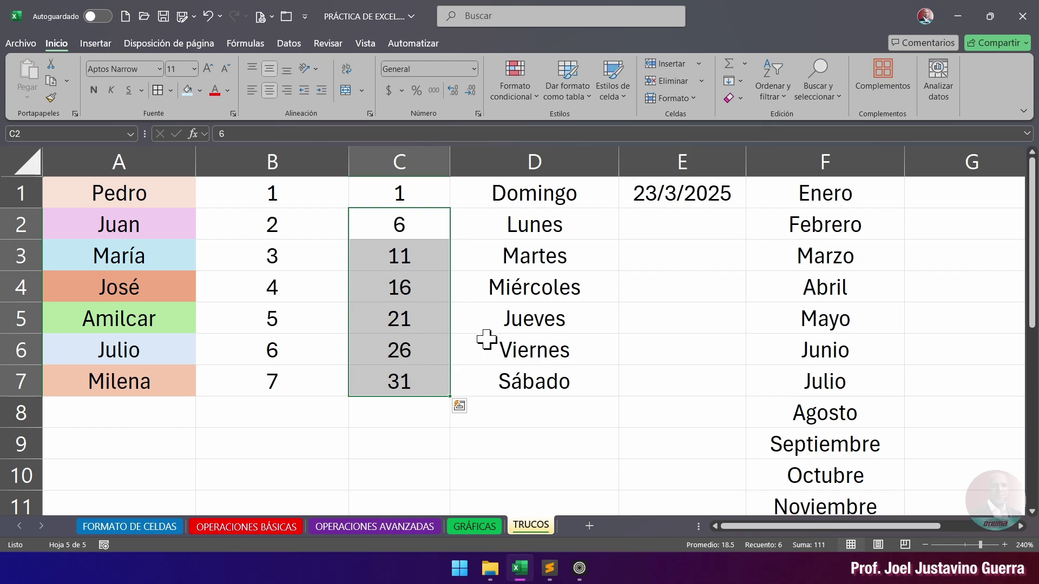
pyautogui.press('Delete')
pyautogui.moveTo(410, 193); pyautogui.dragTo(415, 307)
pyautogui.click(440, 206)
pyautogui.write('2')
pyautogui.press('Return')
# Step: Fill C1 to C7 with a linear series in columns, using an increment of 2
pyautogui.click(416, 197)
pyautogui.moveTo(401, 192); pyautogui.dragTo(408, 380)
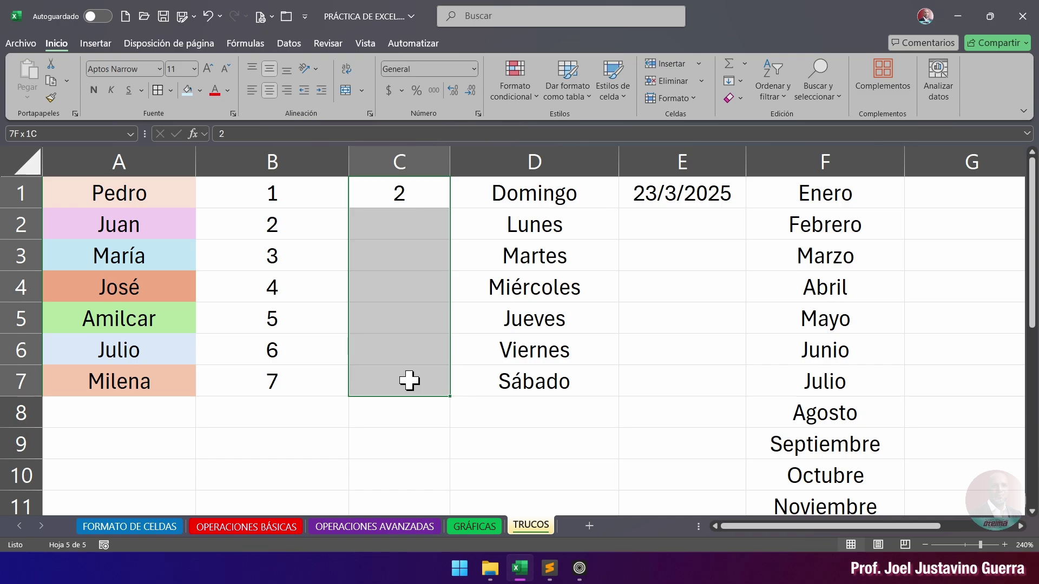
pyautogui.click(739, 86)
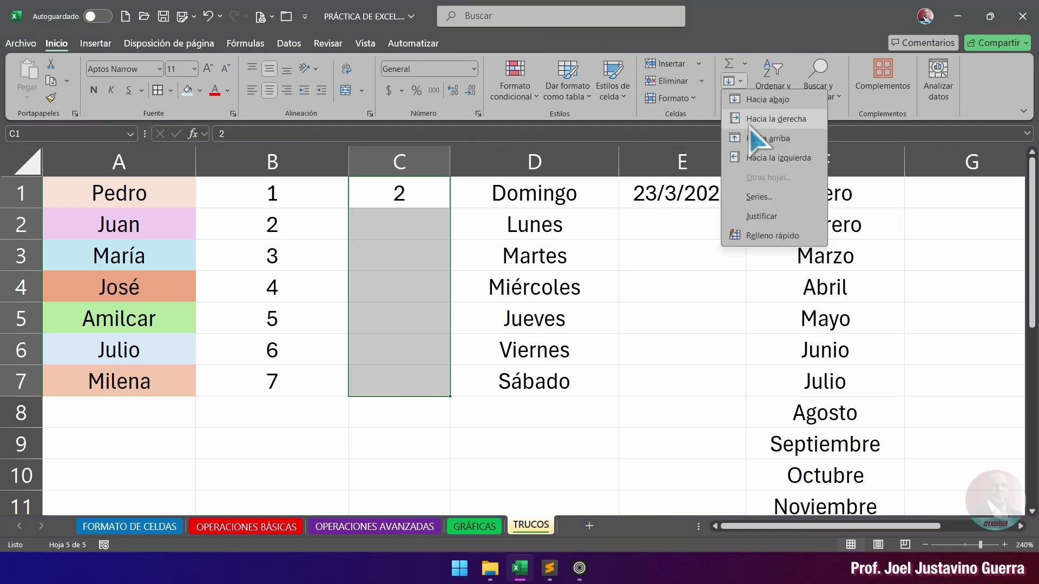
pyautogui.click(774, 199)
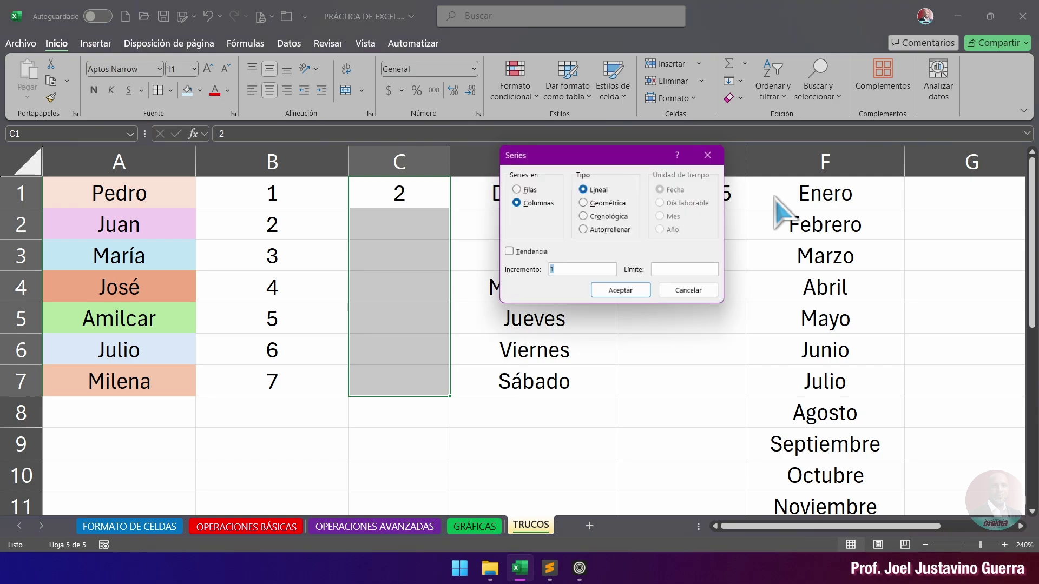
pyautogui.moveTo(618, 152); pyautogui.dragTo(643, 146)
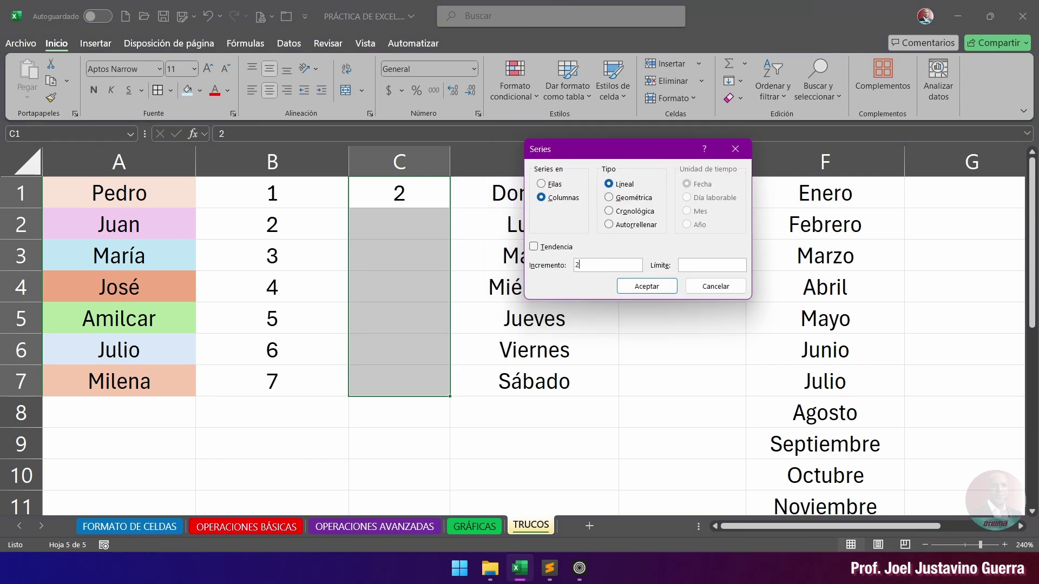
pyautogui.click(654, 289)
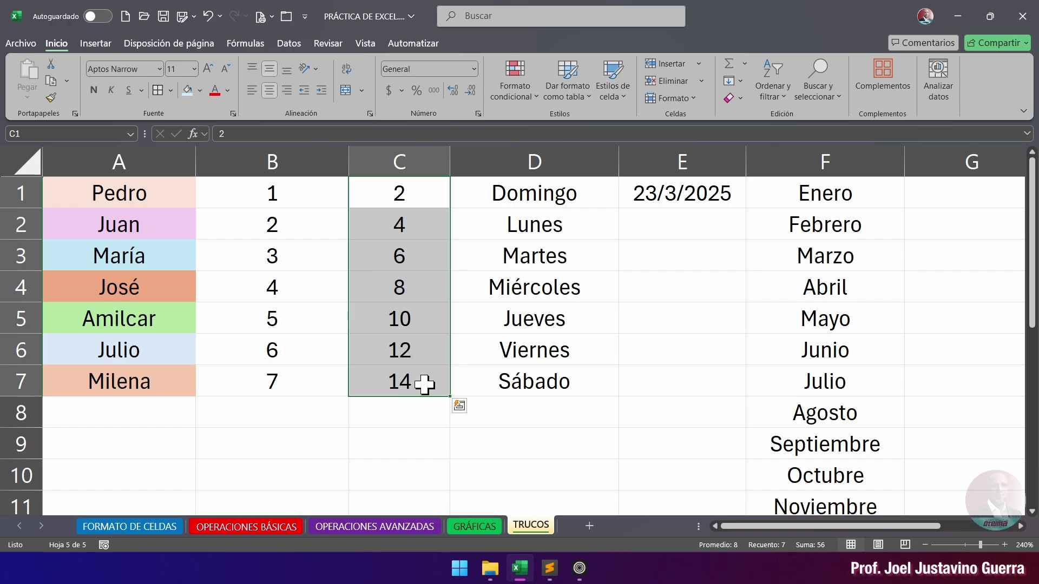
pyautogui.click(503, 407)
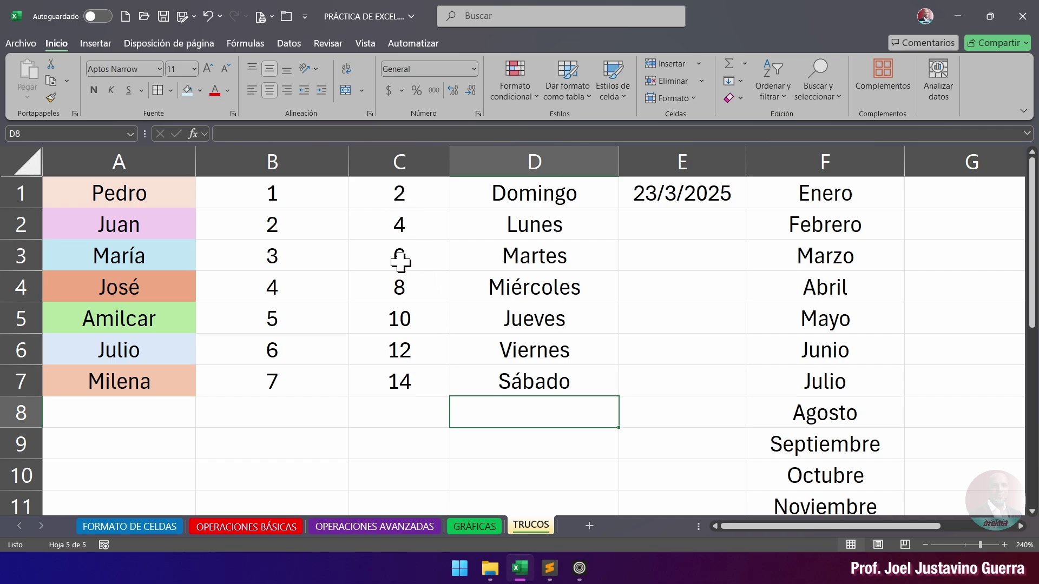
# Step: Check the Sundays of March and April 2025 in the system calendar, starting from the date in E1
pyautogui.click(657, 205)
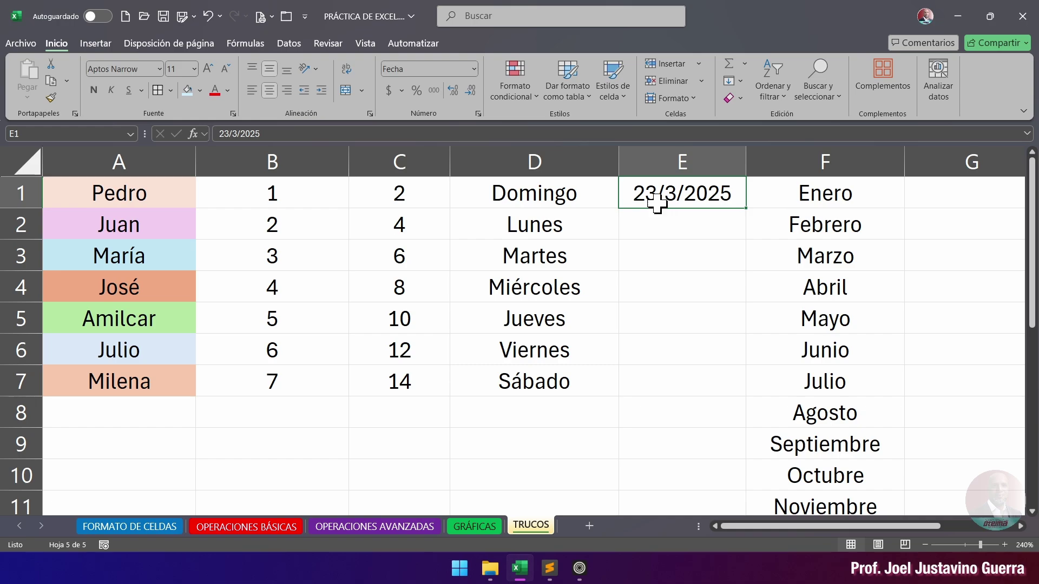
pyautogui.press('super+n')
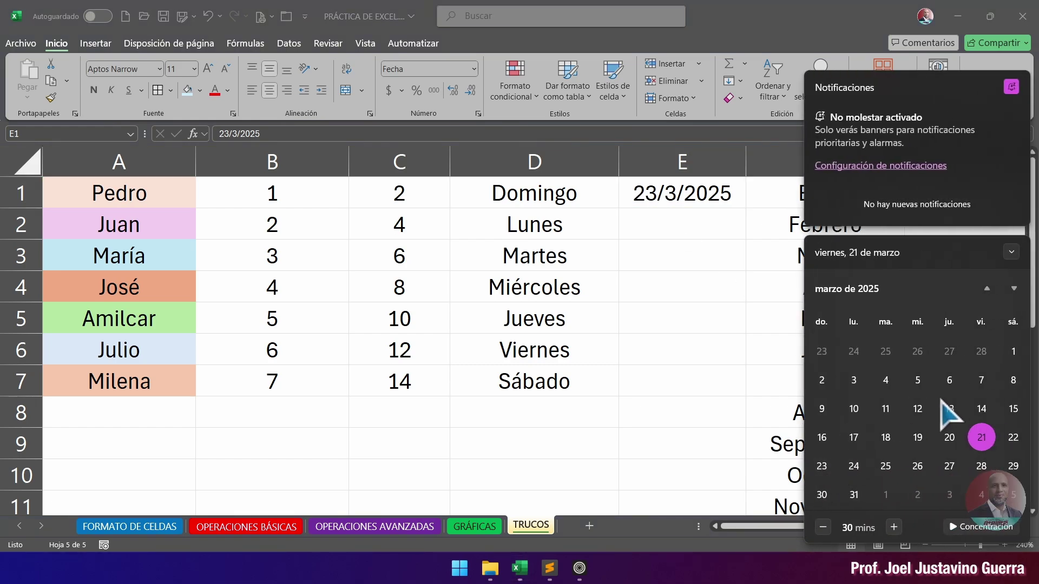
pyautogui.click(1012, 290)
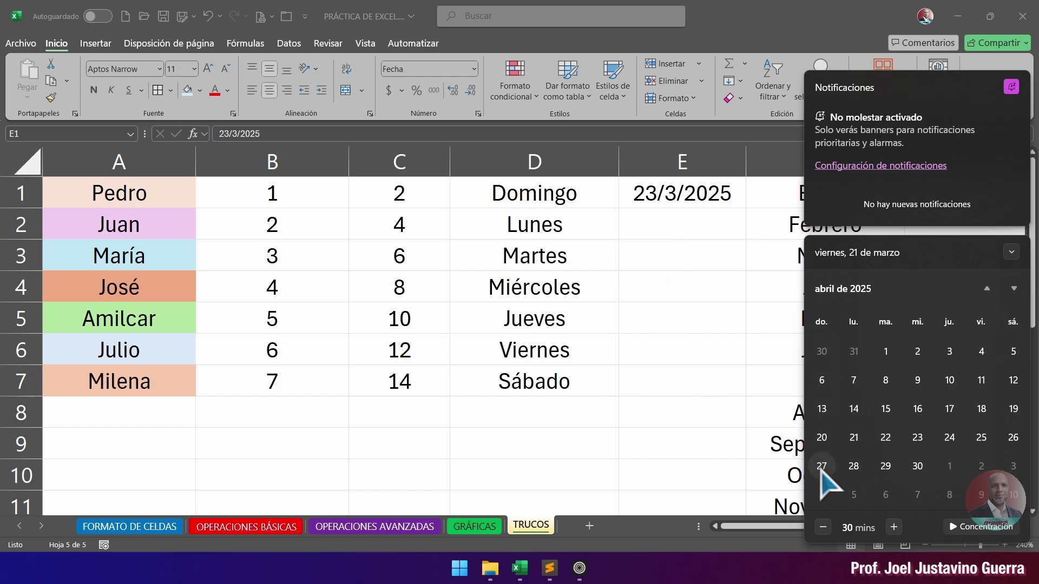
pyautogui.click(696, 381)
# Step: Fill E1 to E7 with a chronological date series in columns, using the Fecha unit and an increment of 7
pyautogui.moveTo(692, 193); pyautogui.dragTo(693, 388)
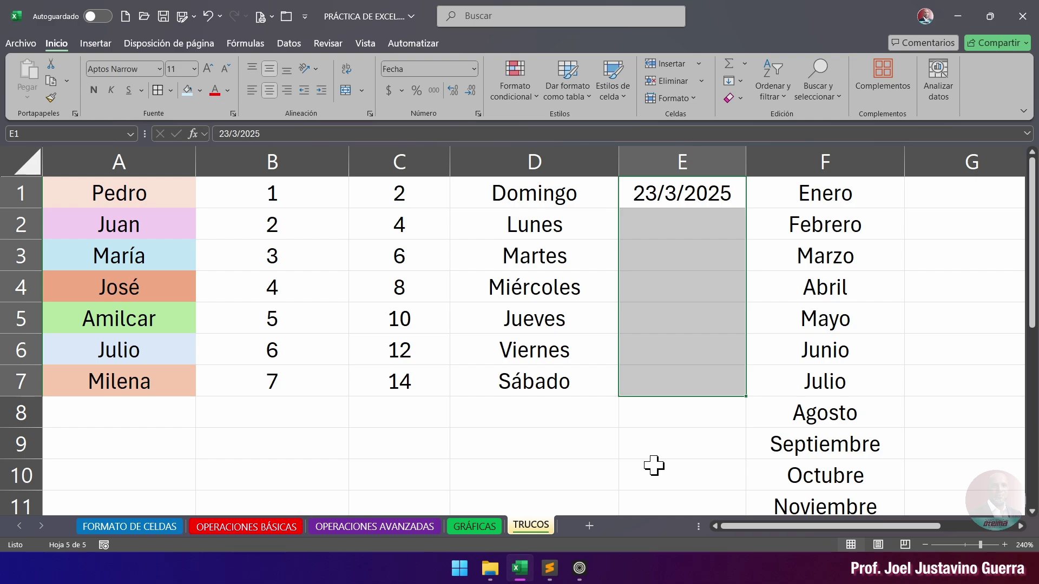
pyautogui.click(740, 84)
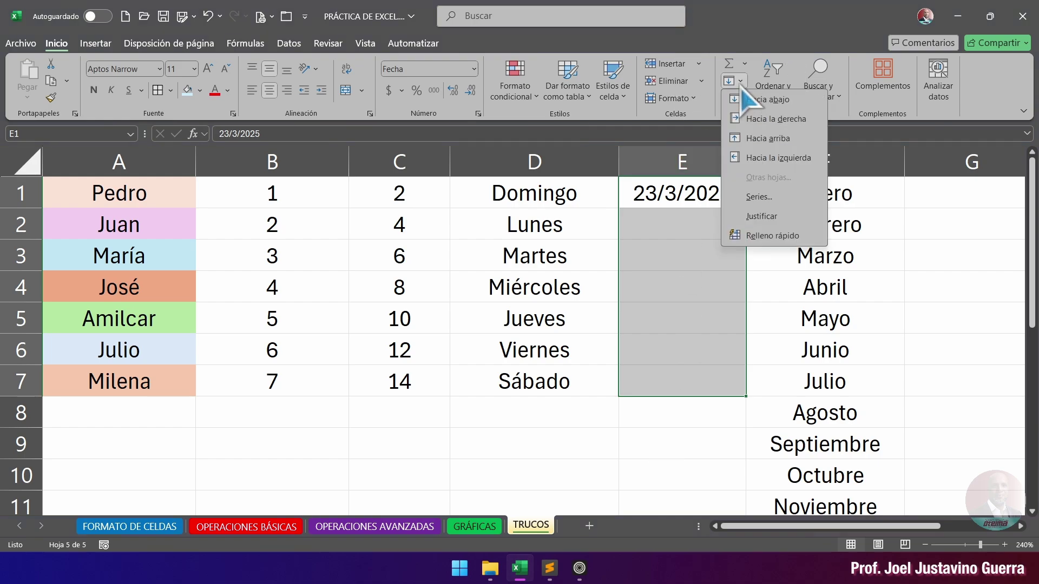
pyautogui.click(765, 200)
pyautogui.moveTo(595, 159); pyautogui.dragTo(373, 178)
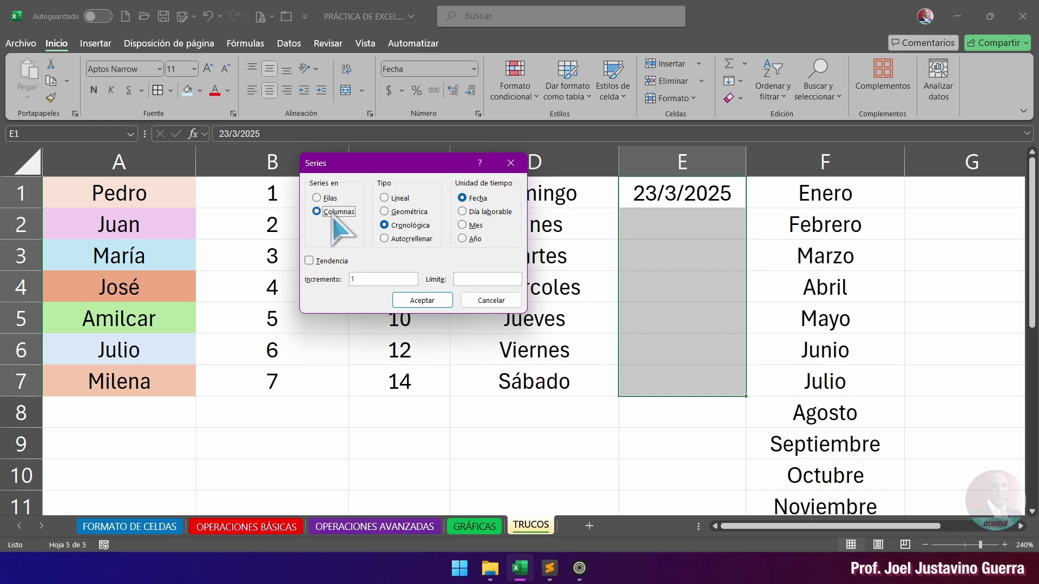
pyautogui.write('7')
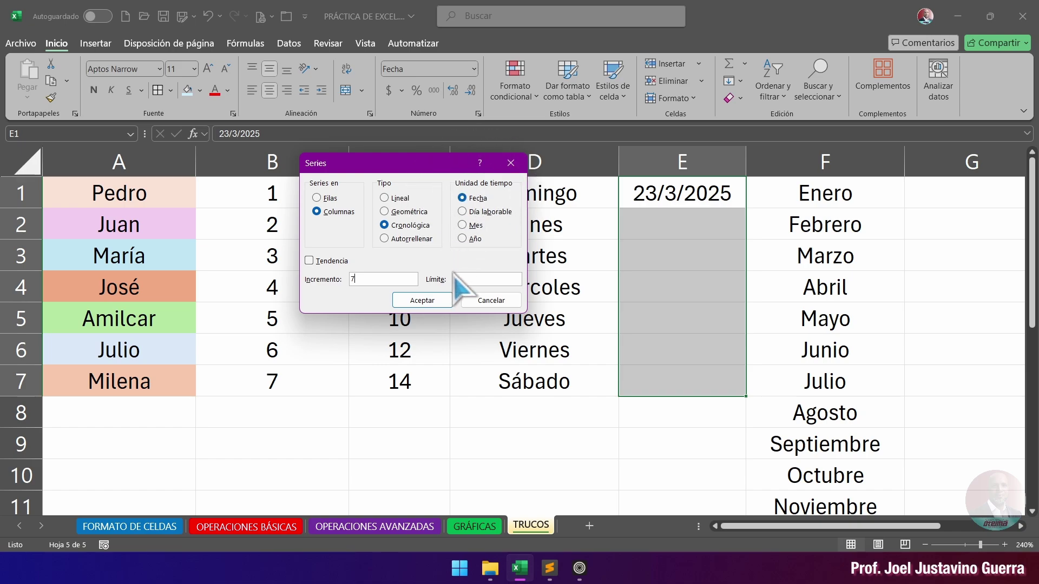
pyautogui.click(416, 301)
pyautogui.click(689, 452)
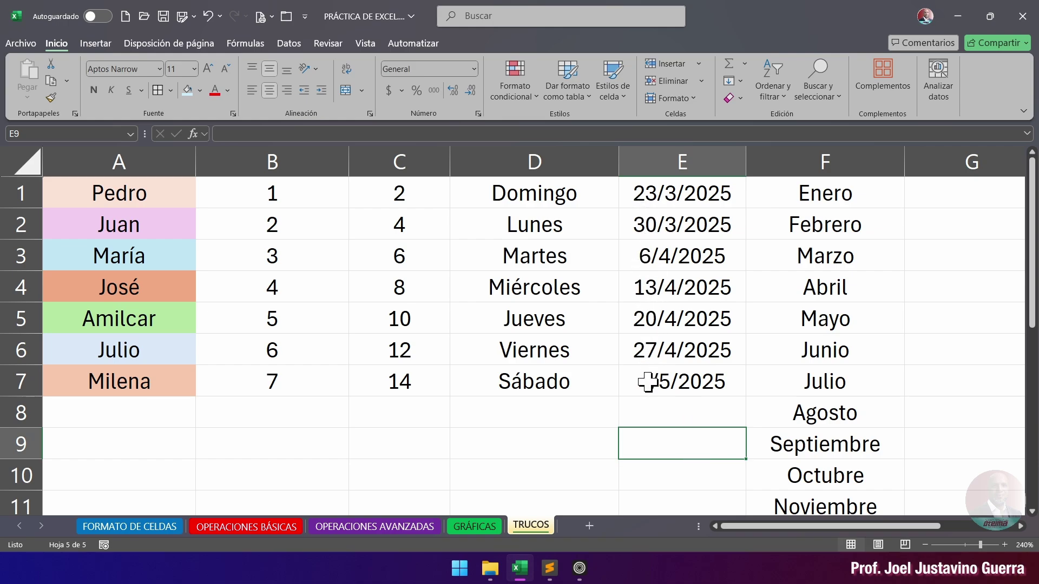
# Step: Compare the weekly dates in E1 to E7 with the Sundays in the system calendar for March and April 2025
pyautogui.click(1006, 568)
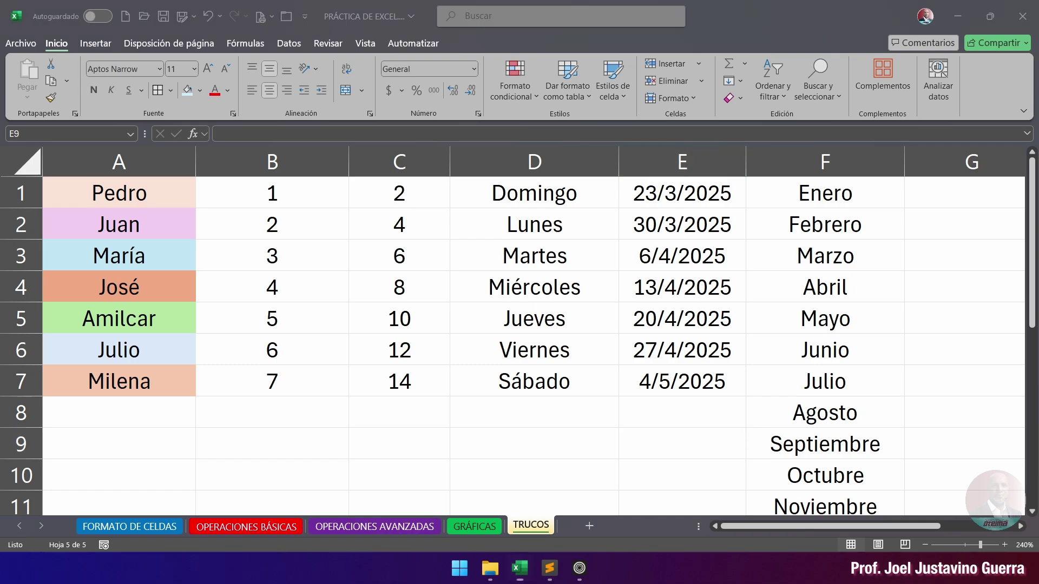
pyautogui.click(1014, 288)
pyautogui.click(987, 288)
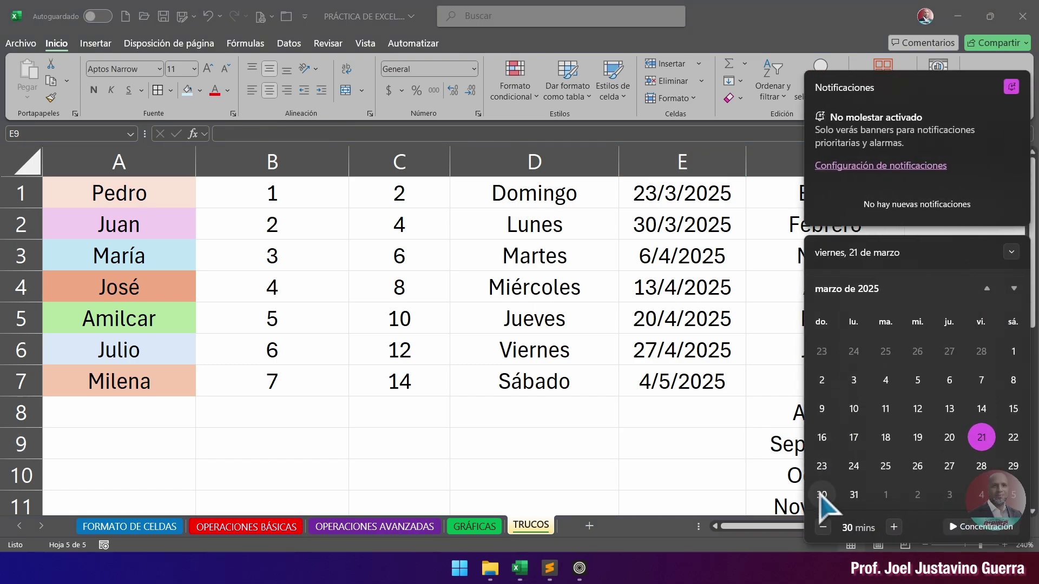
pyautogui.click(1014, 289)
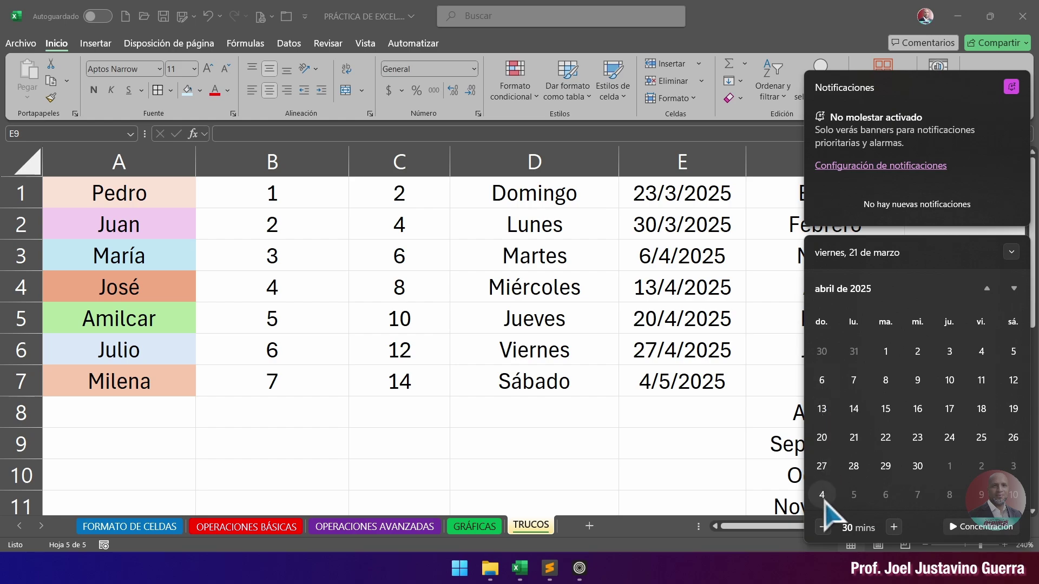
pyautogui.click(697, 385)
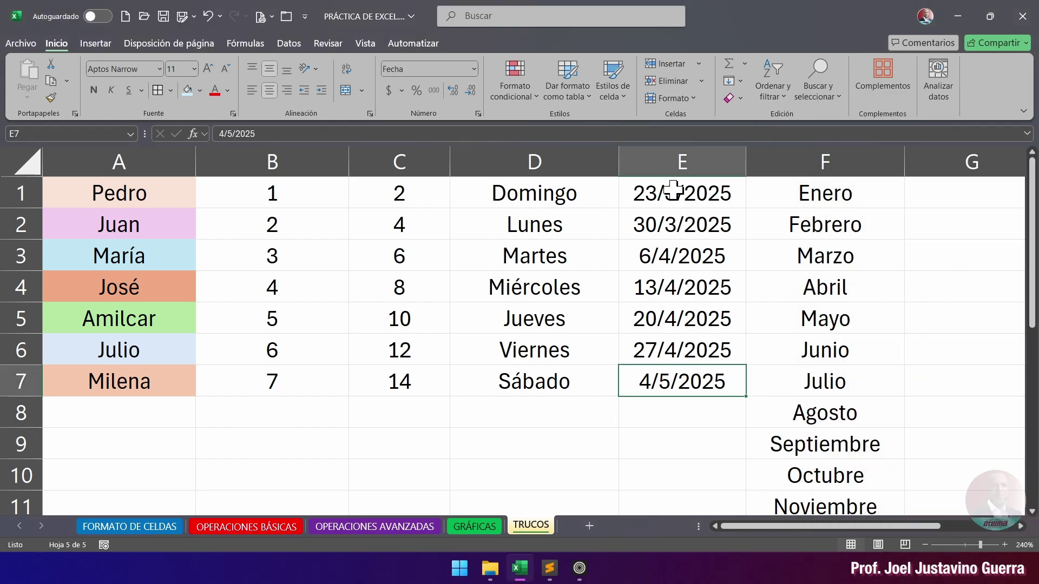
pyautogui.click(684, 184)
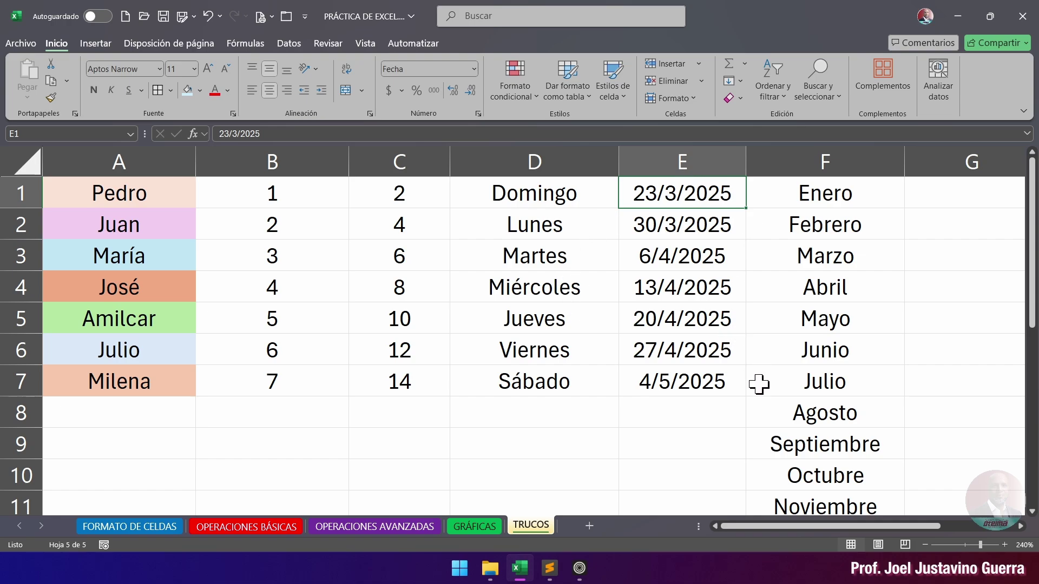
# Step: Clear the months Agosto to Diciembre from F8 to F12
pyautogui.scroll(-1, 811, 374)
pyautogui.moveTo(836, 323); pyautogui.dragTo(830, 420)
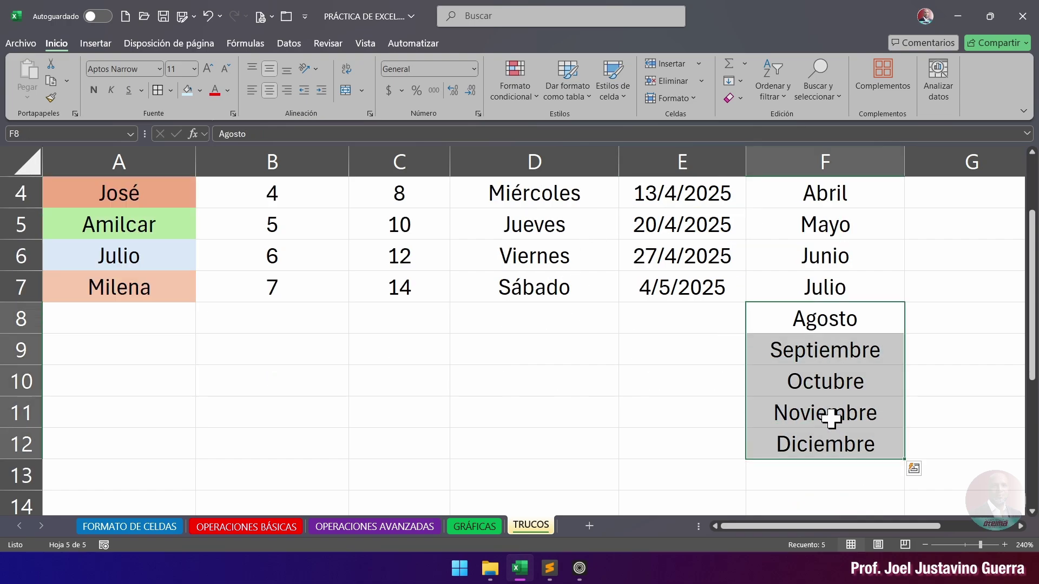
pyautogui.press('Delete')
pyautogui.click(560, 392)
pyautogui.scroll(1, 517, 373)
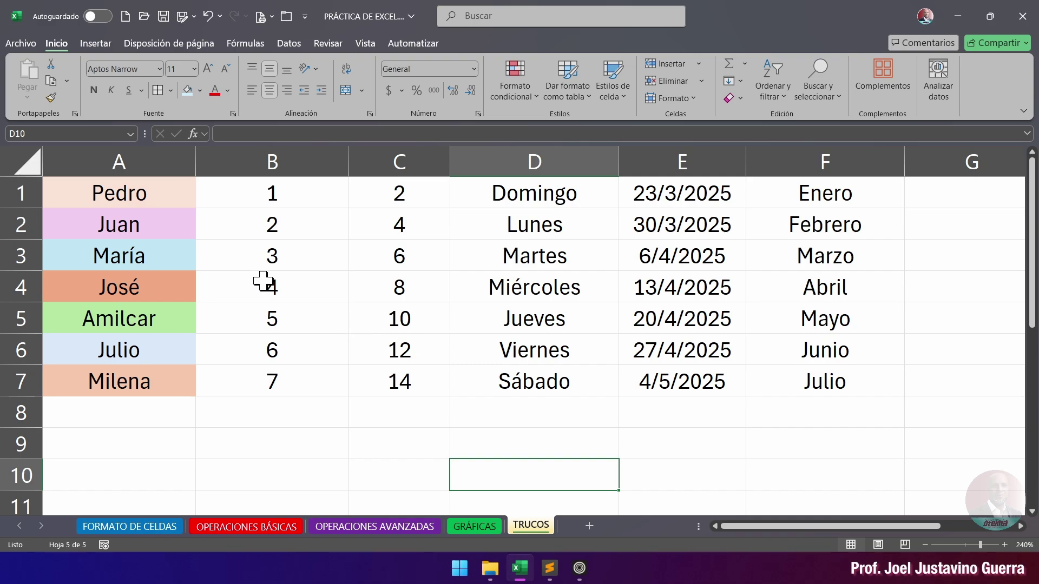
# Step: Copy the numbers in B1 to B7 into G1 to G7 and delete the original column B
pyautogui.moveTo(275, 184); pyautogui.dragTo(289, 393)
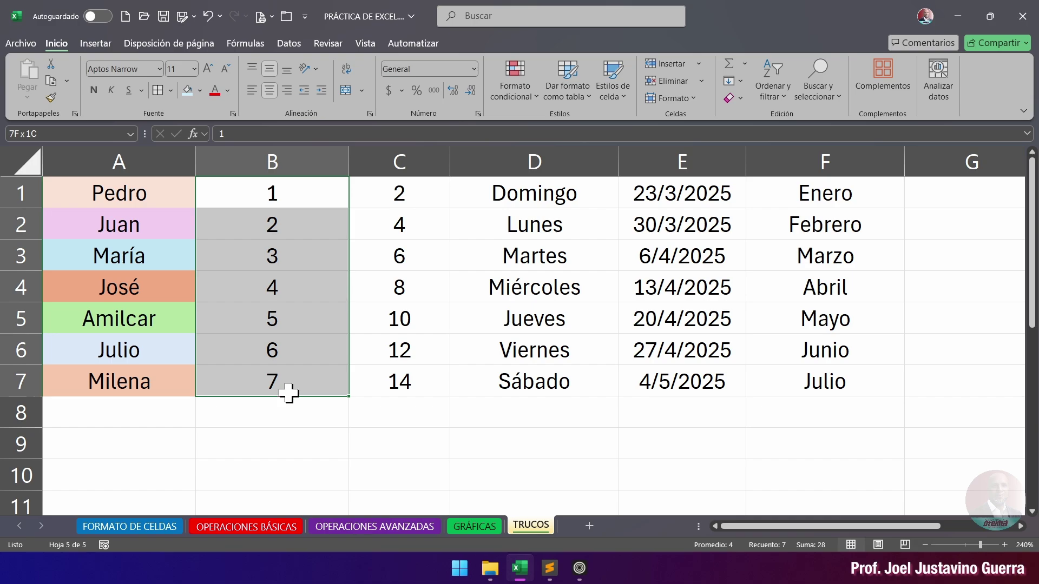
pyautogui.click(944, 190)
pyautogui.moveTo(279, 196); pyautogui.dragTo(269, 385)
pyautogui.hotkey('ctrl', 'c')
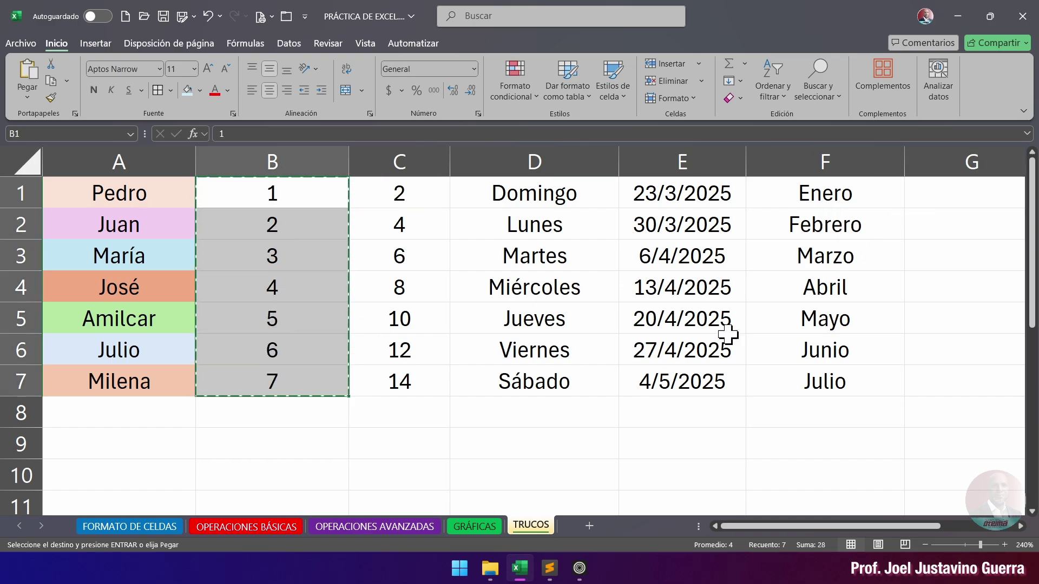
pyautogui.click(942, 192)
pyautogui.hotkey('ctrl', 'v')
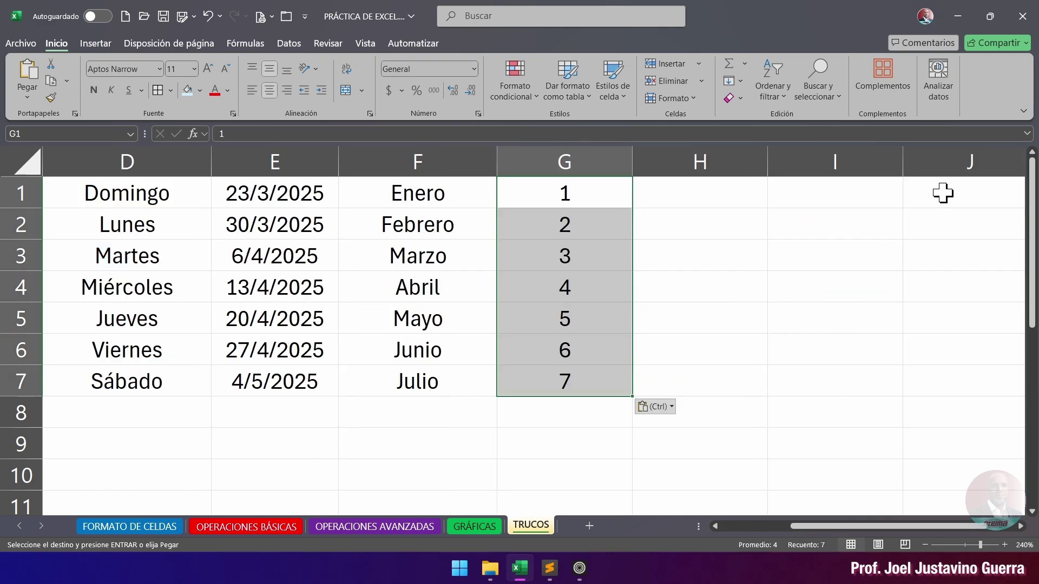
pyautogui.click(694, 324)
pyautogui.moveTo(827, 524); pyautogui.dragTo(773, 524)
pyautogui.click(973, 189)
pyautogui.moveTo(979, 181); pyautogui.dragTo(969, 389)
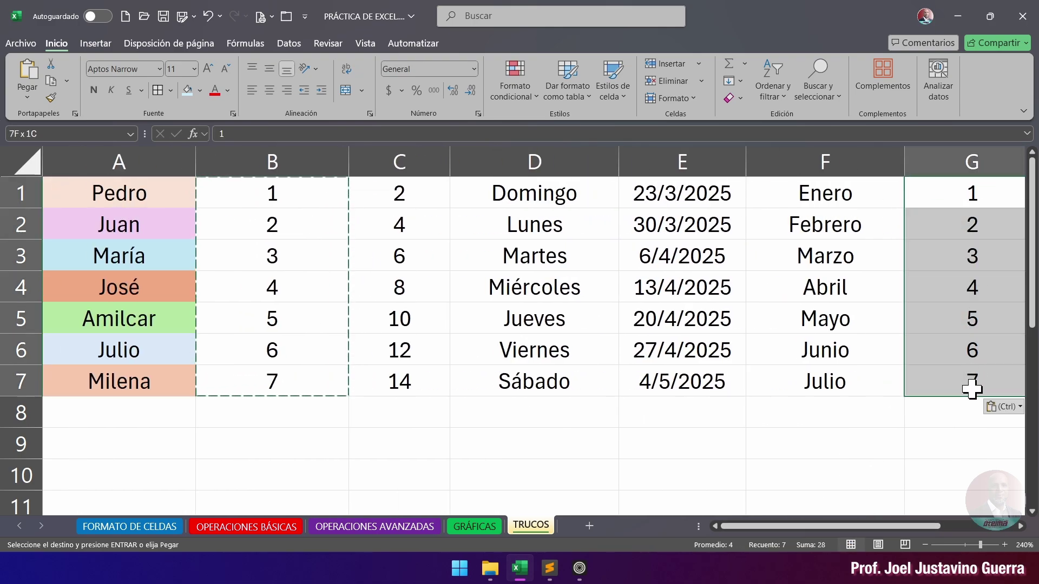
pyautogui.hscroll(3, 489, 275)
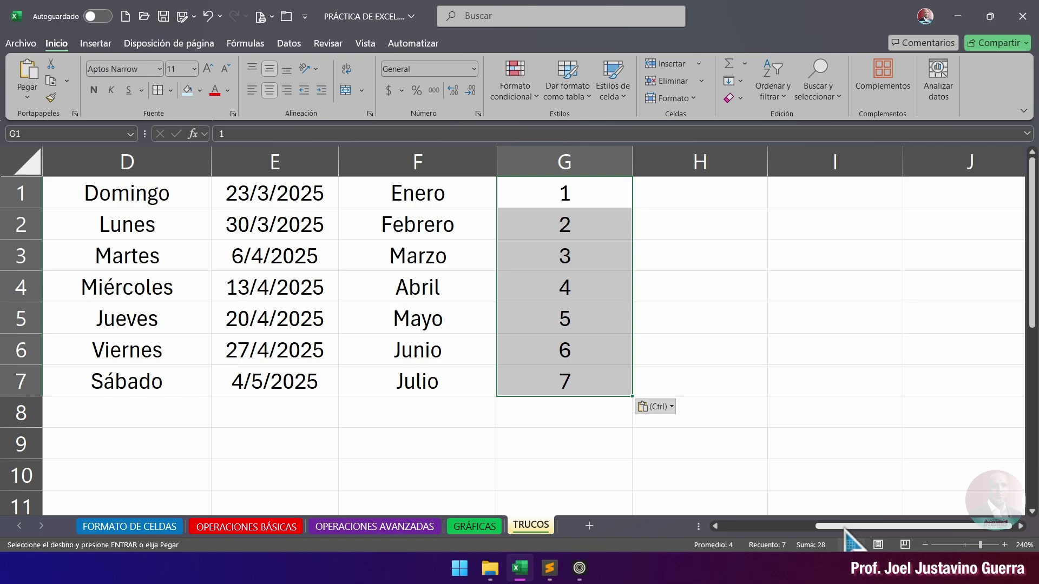
pyautogui.click(671, 527)
pyautogui.click(317, 158)
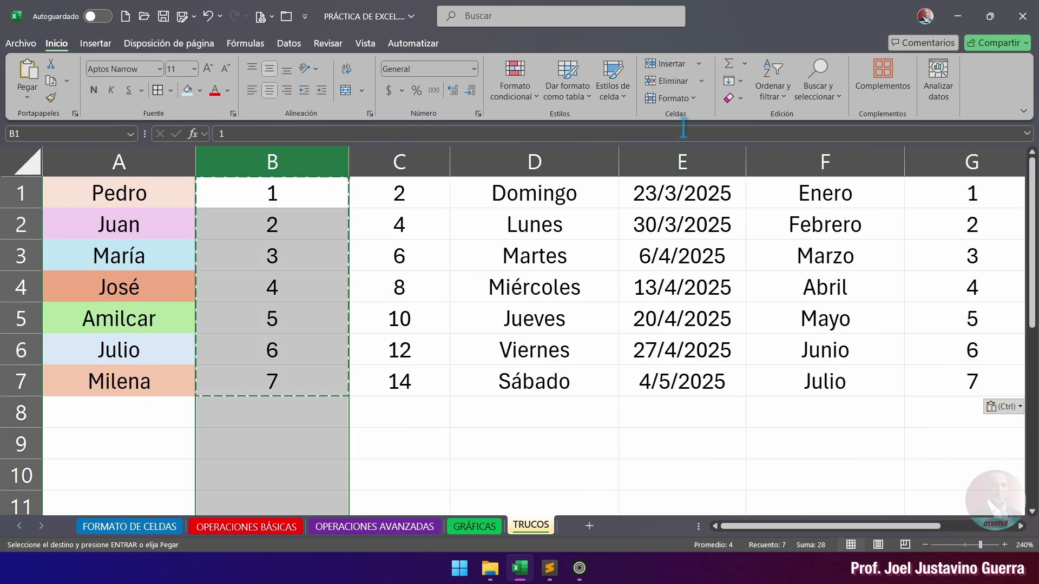
pyautogui.click(671, 80)
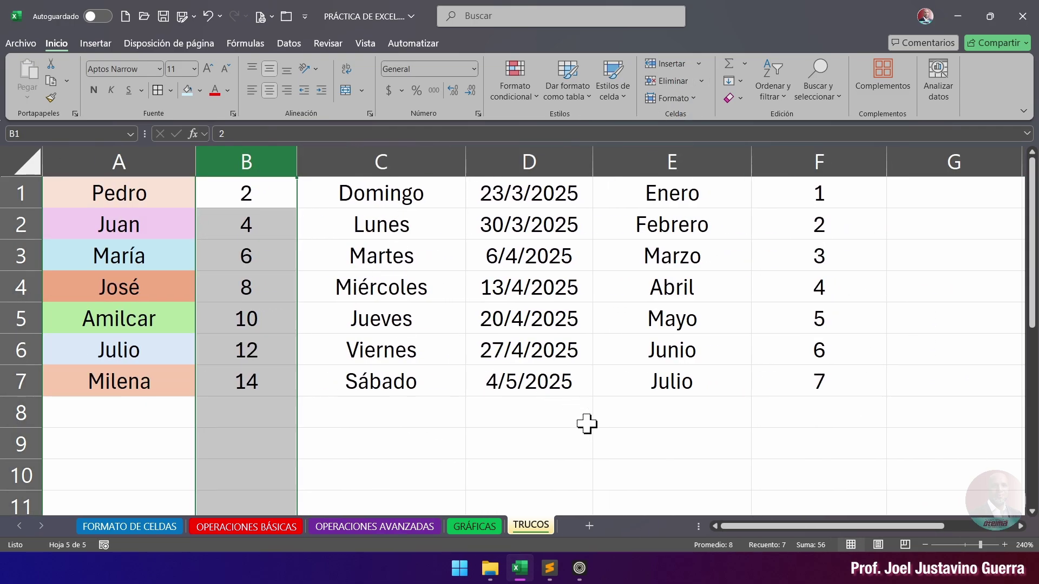
# Step: Undo the deletion of column B and the numbers pasted into G1 to G7, and cancel the pending copy
pyautogui.hotkey('ctrl', 'z')
pyautogui.hotkey('ctrl', 'z')
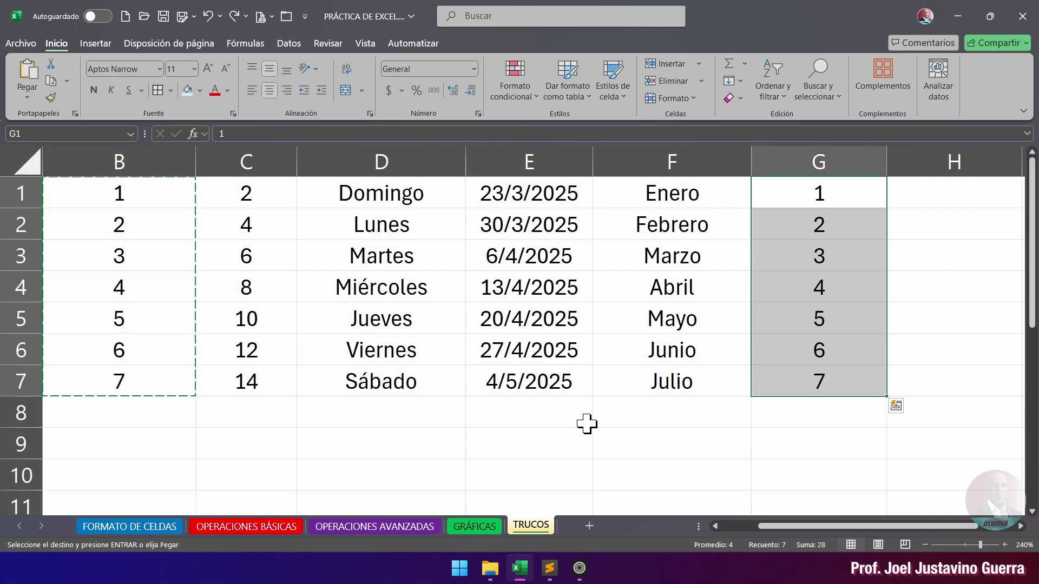
pyautogui.hotkey('ctrl', 'z')
pyautogui.click(586, 423)
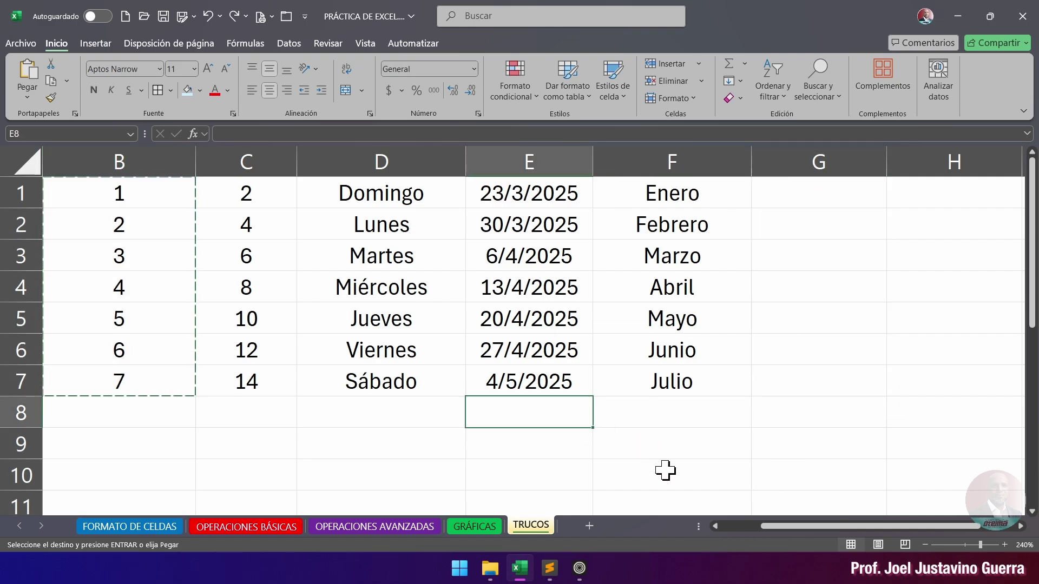
pyautogui.click(754, 479)
pyautogui.hscroll(-1, 789, 527)
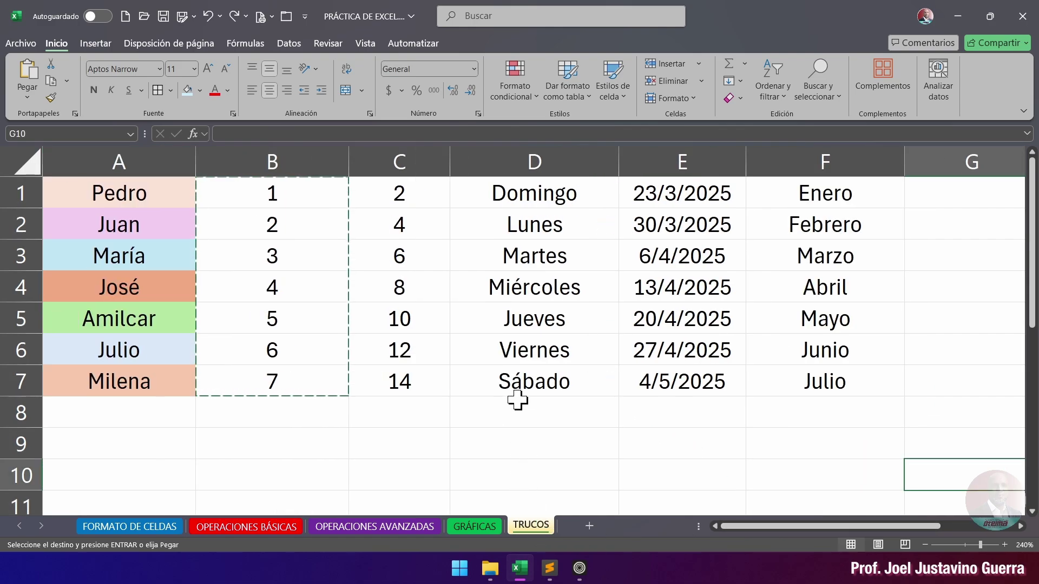
pyautogui.hscroll(2, 517, 397)
pyautogui.press('Escape')
pyautogui.click(540, 389)
pyautogui.moveTo(838, 527); pyautogui.dragTo(668, 527)
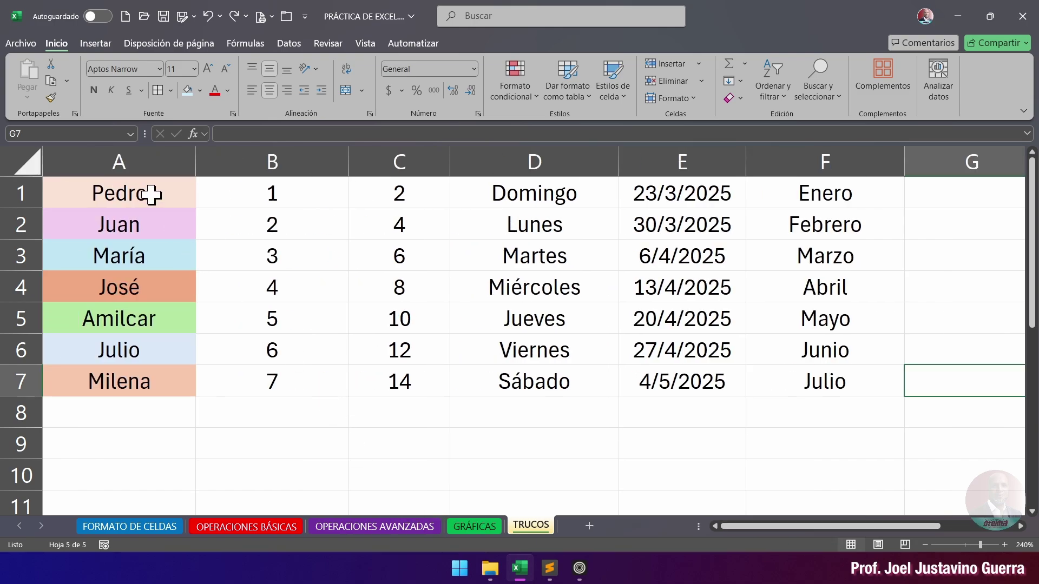
# Step: Move the entire row 1 to just below row 7, shifting the other rows up without overwriting them
pyautogui.moveTo(72, 195); pyautogui.dragTo(839, 200)
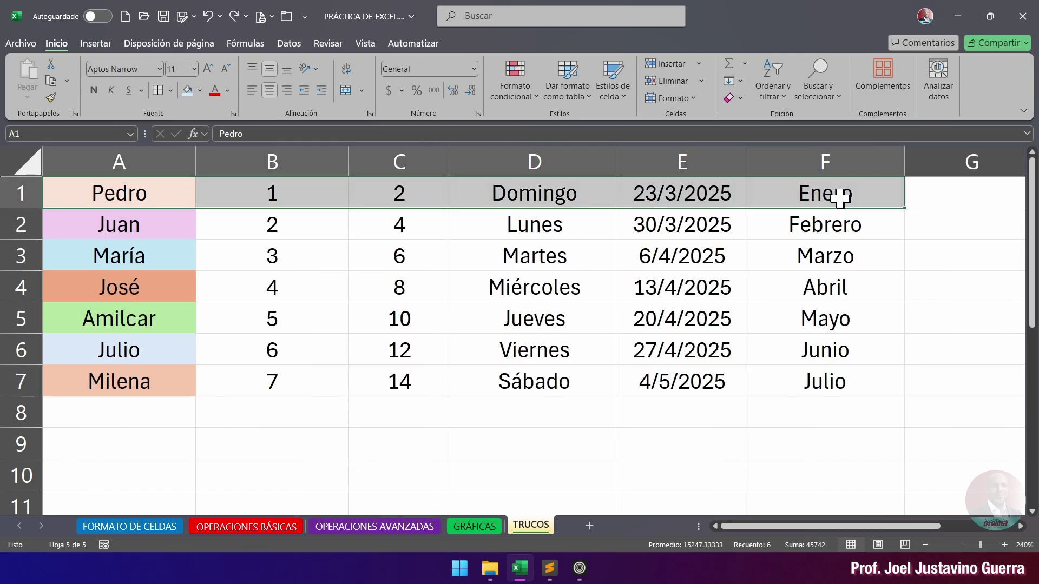
pyautogui.click(162, 424)
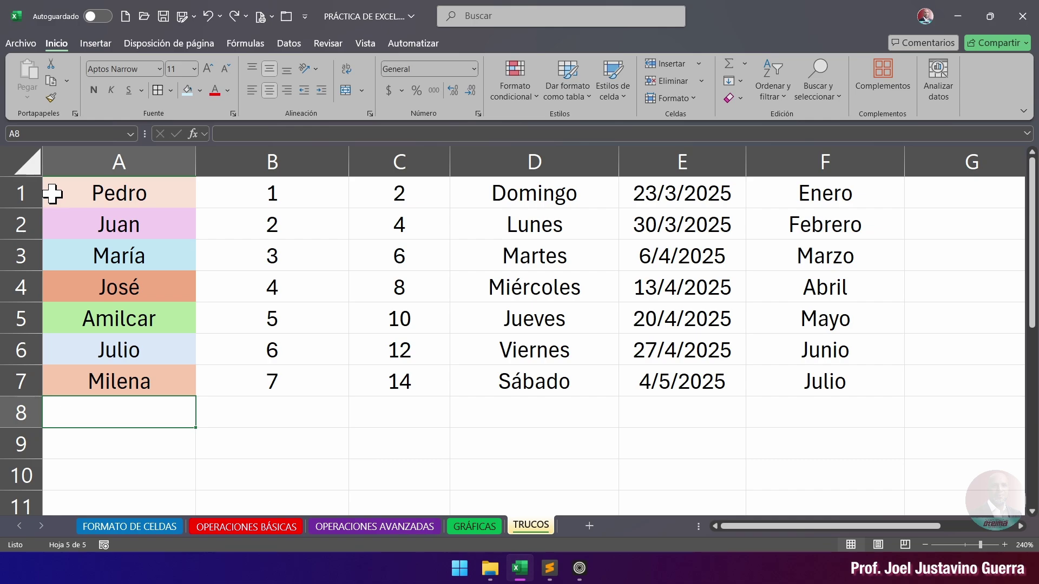
pyautogui.click(24, 195)
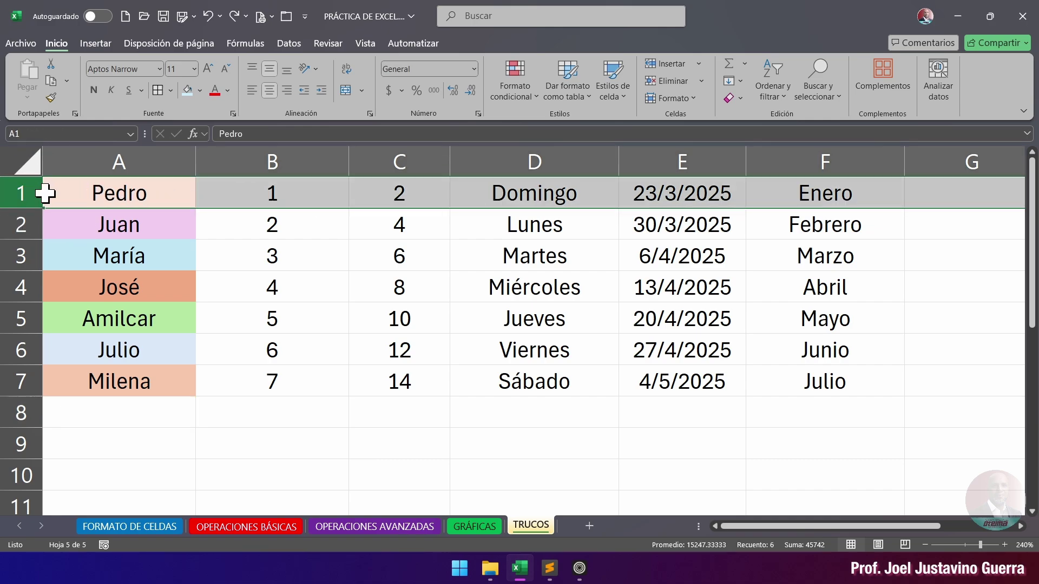
pyautogui.click(26, 194)
pyautogui.moveTo(174, 209); pyautogui.dragTo(177, 387)
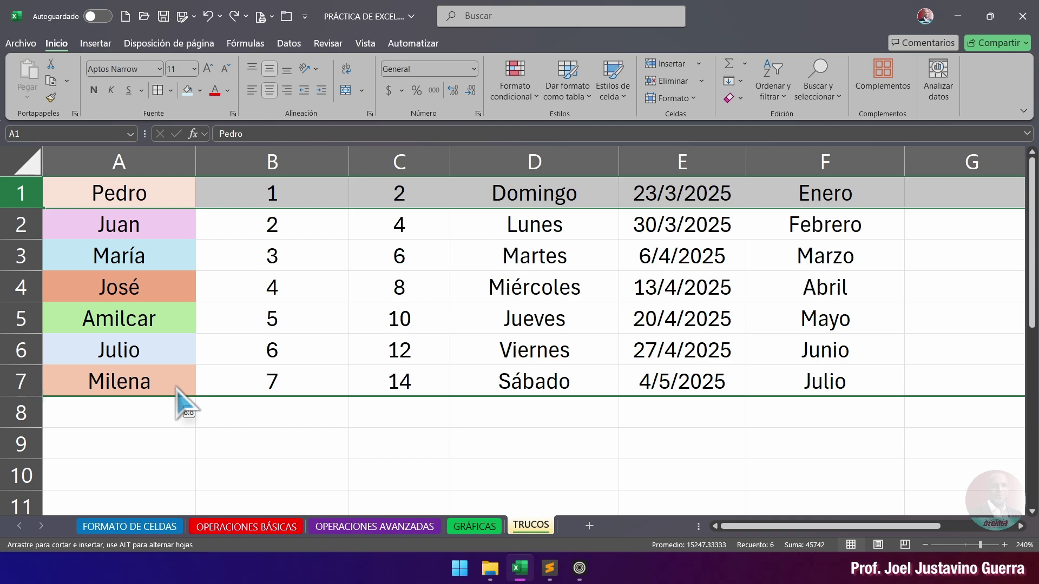
pyautogui.moveTo(176, 388); pyautogui.dragTo(176, 388)
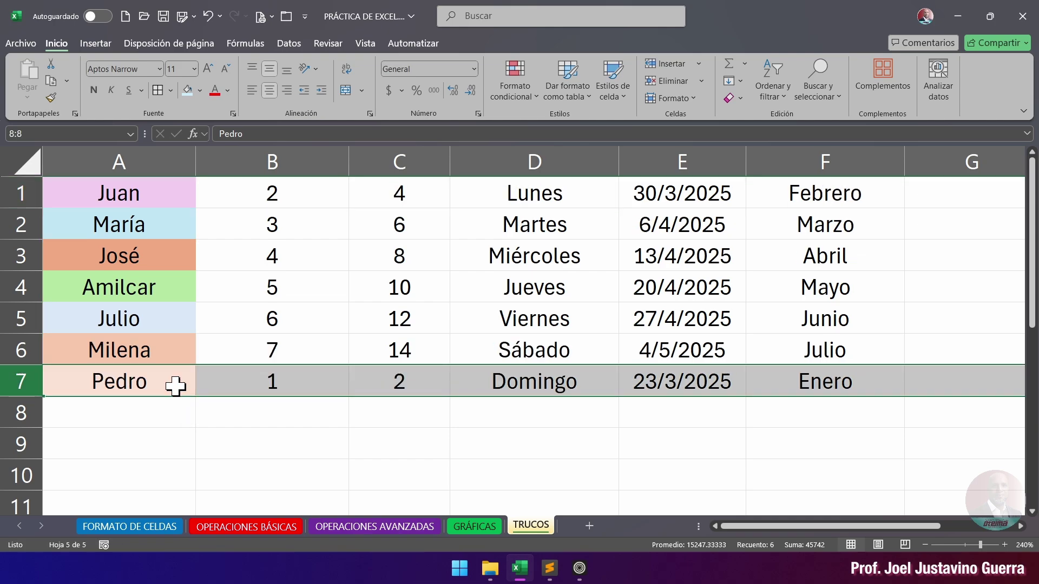
pyautogui.click(173, 413)
pyautogui.click(69, 385)
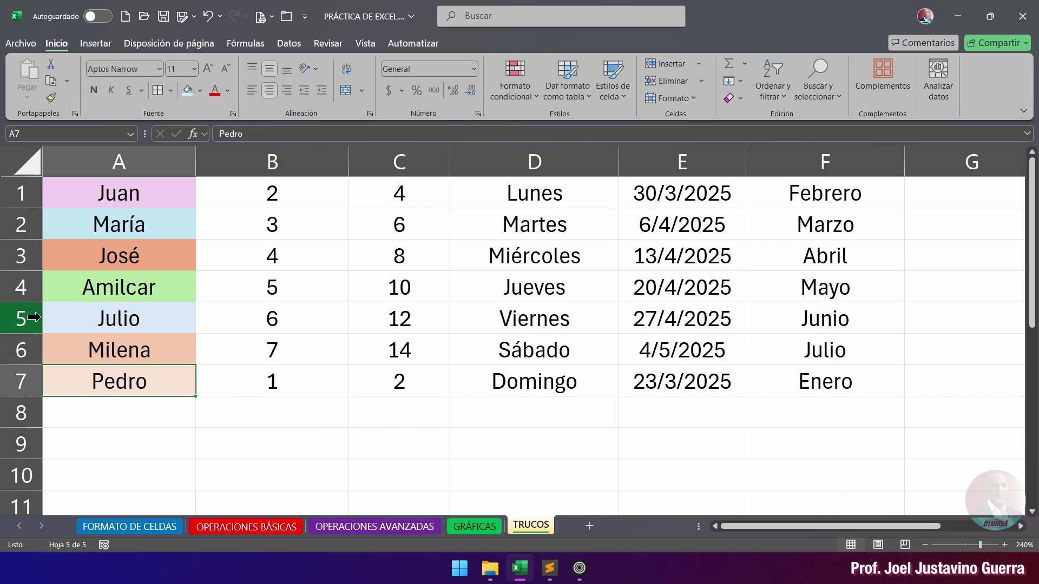
# Step: Move the entire row 5 above row 1, shifting the rows in between down without overwriting them
pyautogui.click(16, 311)
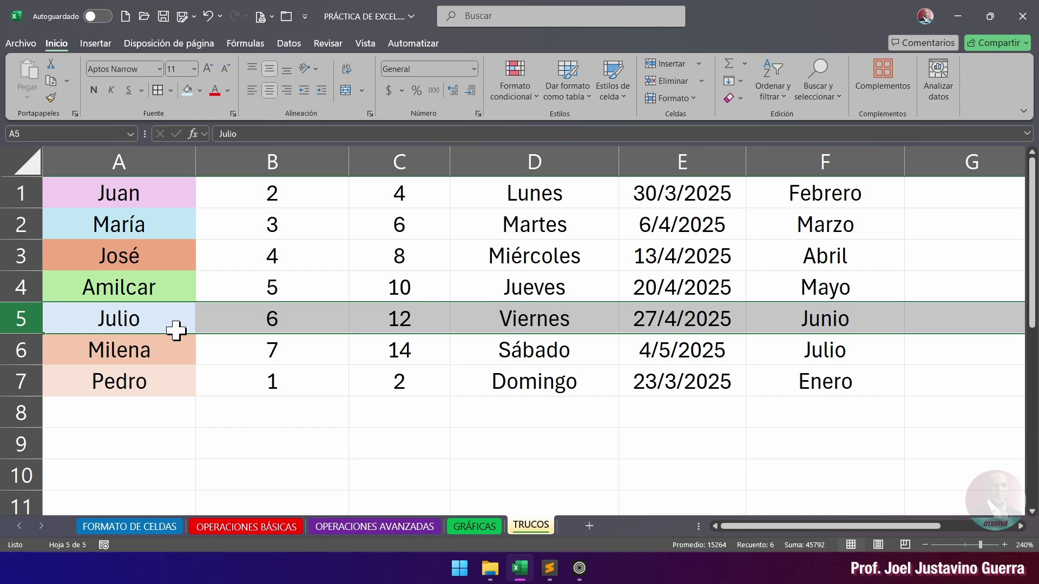
pyautogui.moveTo(177, 333); pyautogui.dragTo(192, 178)
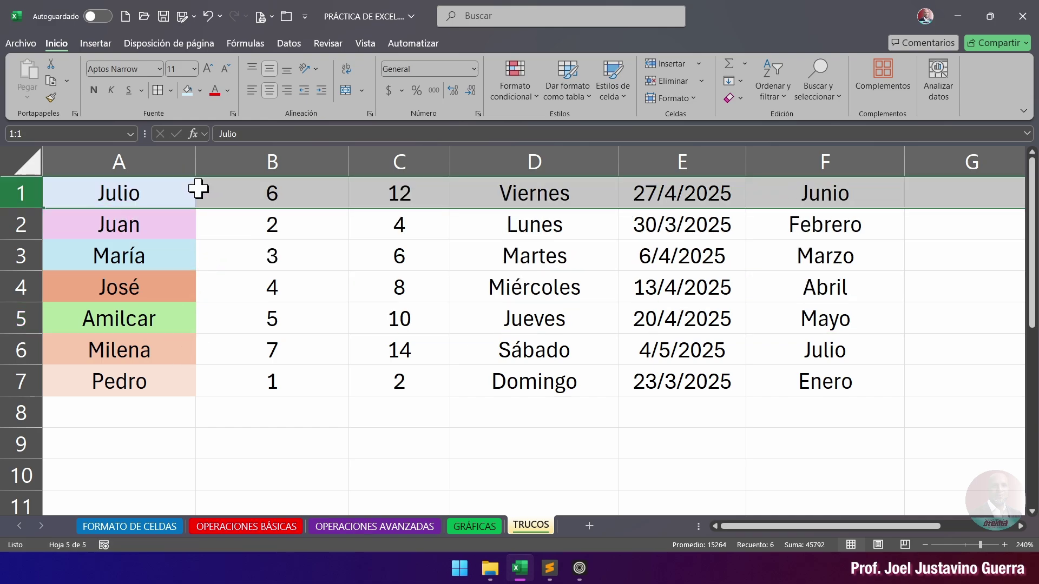
pyautogui.click(343, 457)
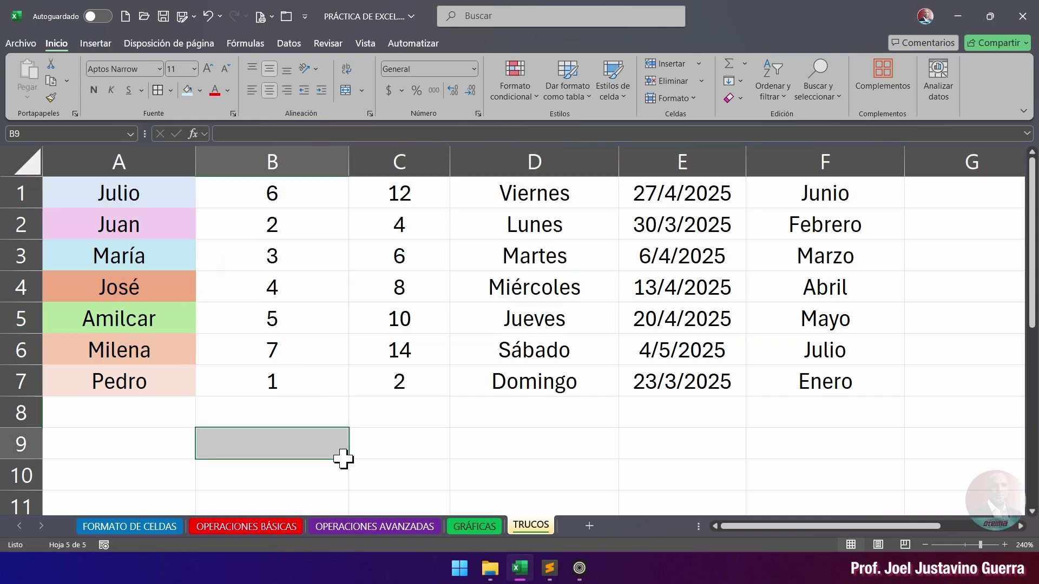
# Step: Move the entire column A with the coloured names to just after column F, shifting the other columns left without overwriting them
pyautogui.click(163, 437)
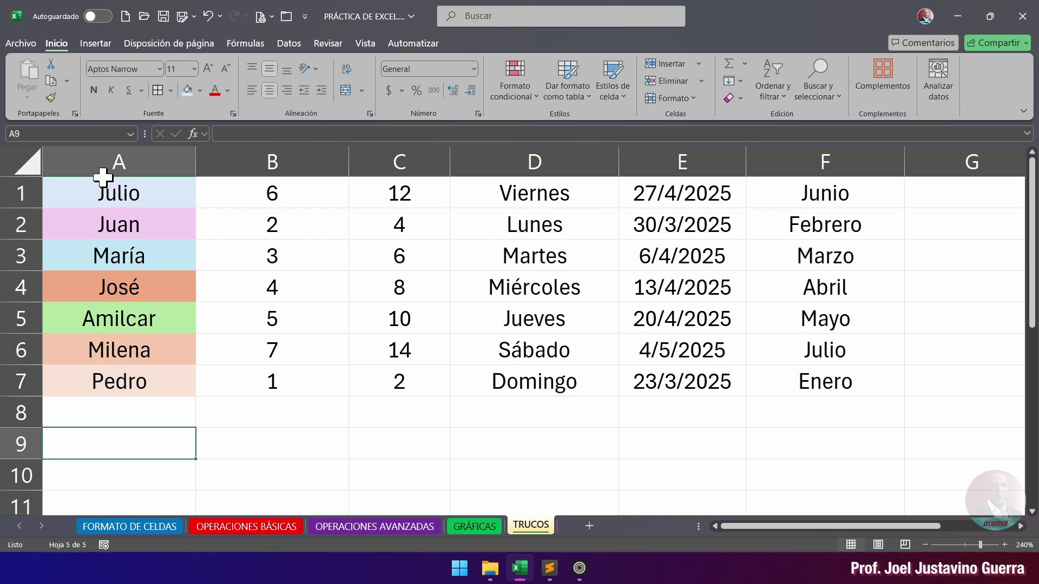
pyautogui.click(123, 159)
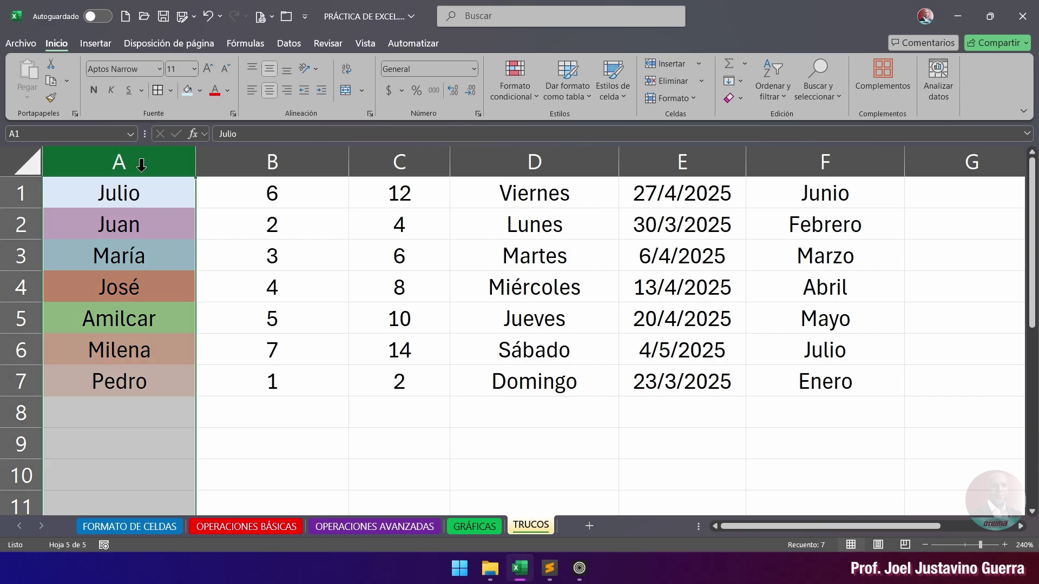
pyautogui.click(157, 159)
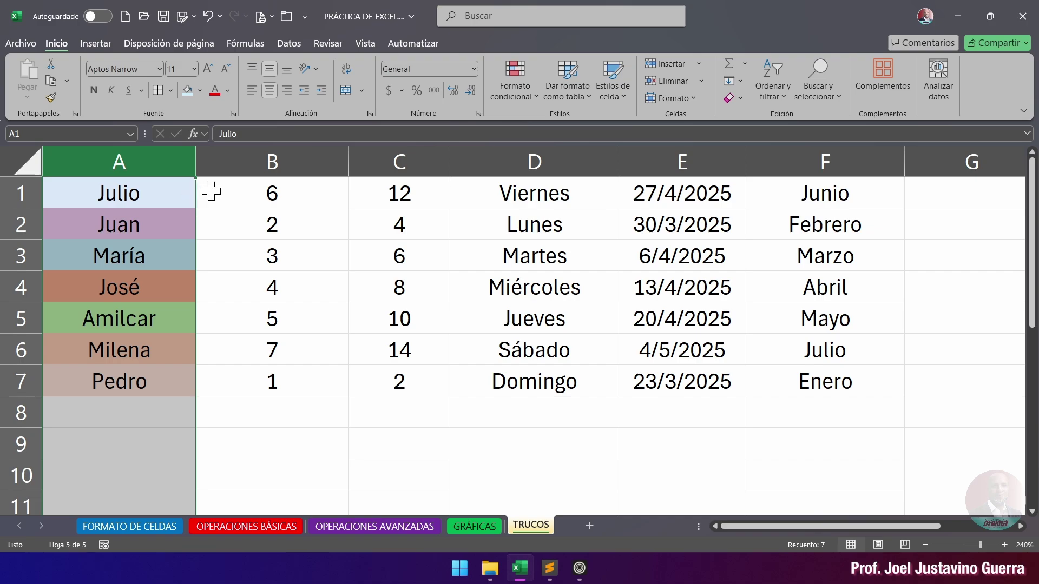
pyautogui.moveTo(196, 195); pyautogui.dragTo(896, 225)
pyautogui.click(561, 268)
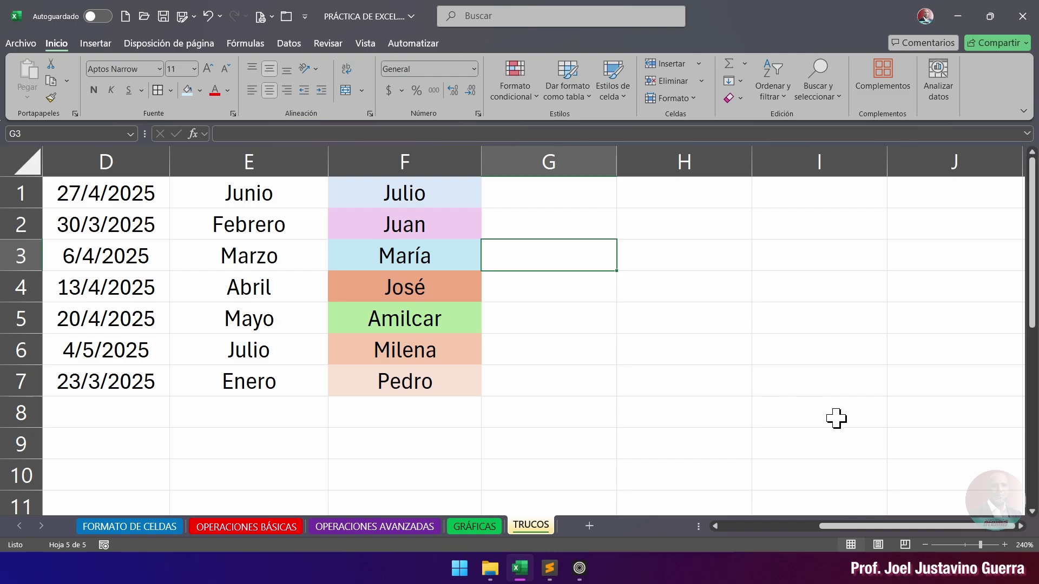
pyautogui.moveTo(860, 538); pyautogui.dragTo(729, 533)
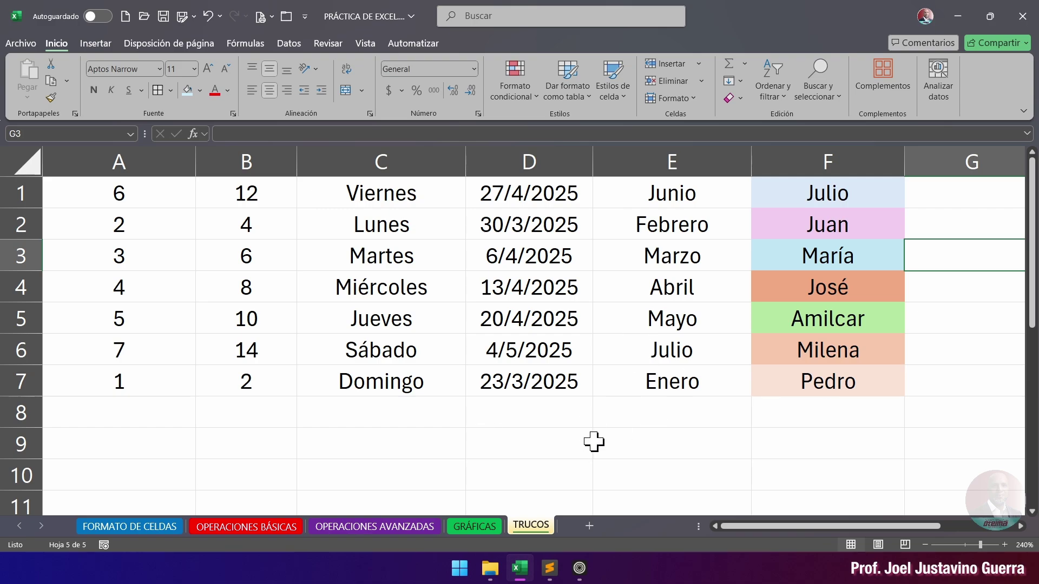
# Step: Try inserting only the Enero cell from E7 at C1, shifting row 1's cells right, and undo the move
pyautogui.click(671, 382)
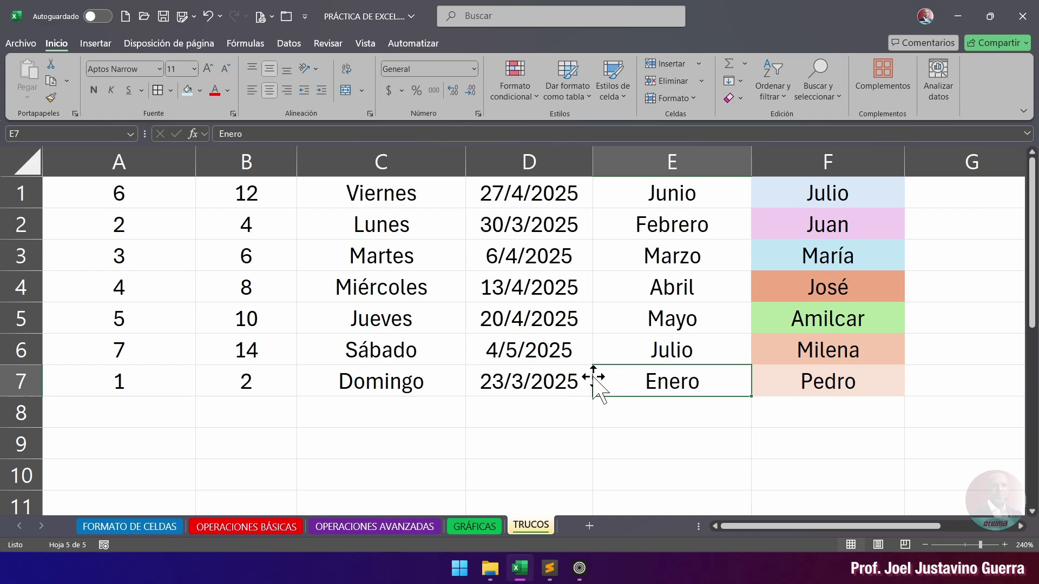
pyautogui.moveTo(593, 377)
pyautogui.mouseDown()
pyautogui.moveTo(598, 394)
pyautogui.moveTo(572, 368)
pyautogui.moveTo(284, 336)
pyautogui.moveTo(241, 279)
pyautogui.moveTo(244, 187)
pyautogui.moveTo(244, 328)
pyautogui.moveTo(304, 297)
pyautogui.moveTo(309, 192)
pyautogui.moveTo(314, 269)
pyautogui.mouseUp()
pyautogui.moveTo(310, 203)
pyautogui.mouseDown()
pyautogui.moveTo(319, 210)
pyautogui.moveTo(310, 203)
pyautogui.mouseUp()
pyautogui.click(641, 464)
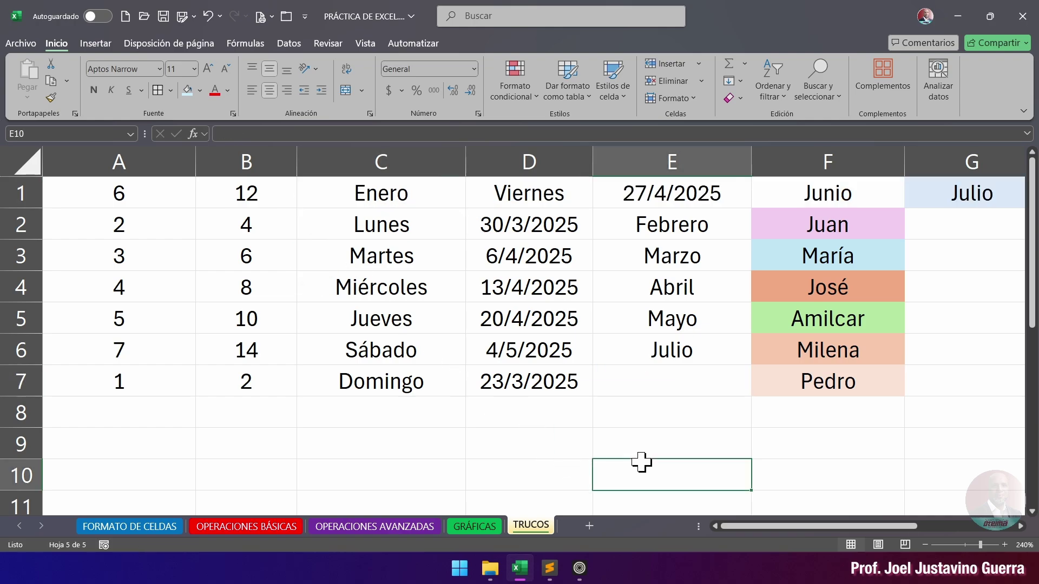
pyautogui.click(372, 195)
pyautogui.click(666, 388)
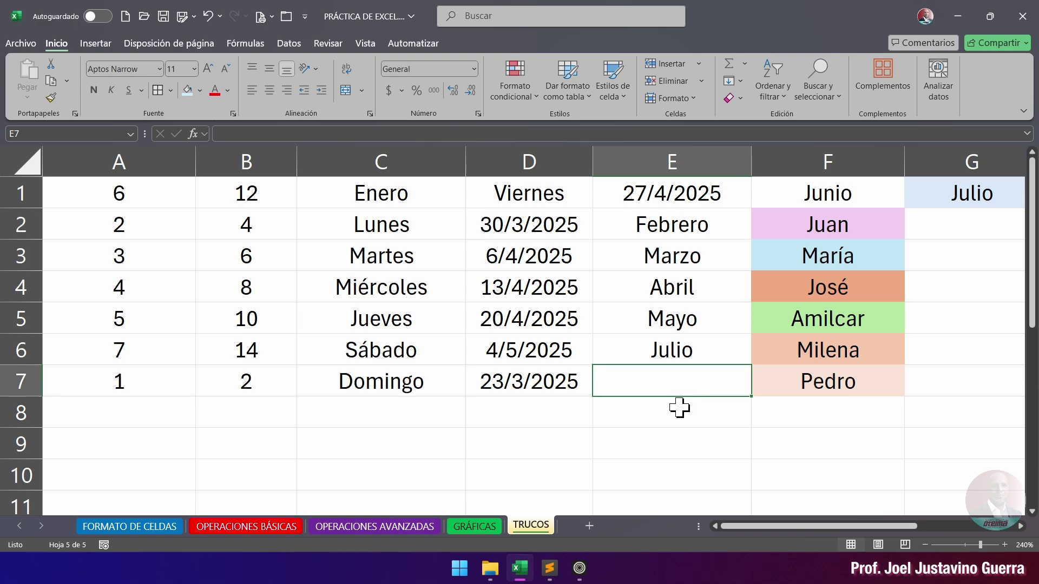
pyautogui.hotkey('ctrl', 'z')
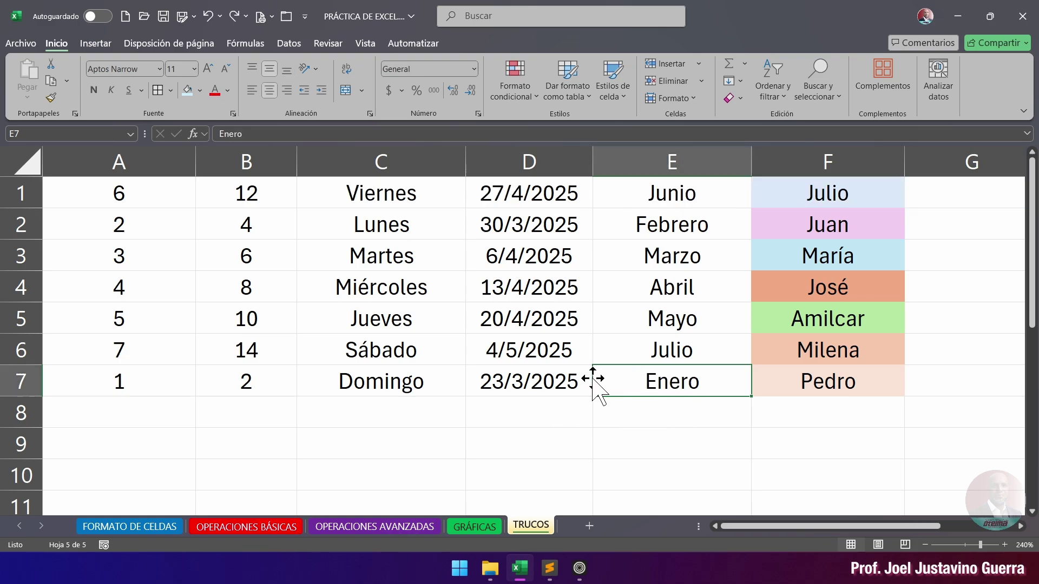
# Step: Try inserting the Enero cell from E7 at E1, shifting Junio and the name beside it right, and undo the move
pyautogui.moveTo(593, 380); pyautogui.dragTo(606, 192)
pyautogui.click(639, 415)
pyautogui.click(672, 195)
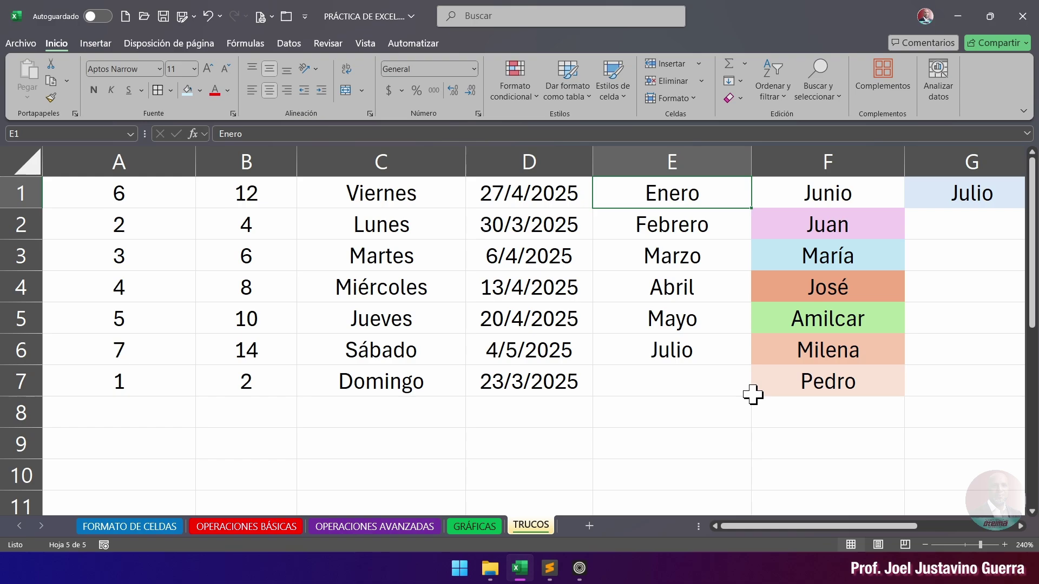
pyautogui.hotkey('ctrl', 'z')
pyautogui.click(725, 435)
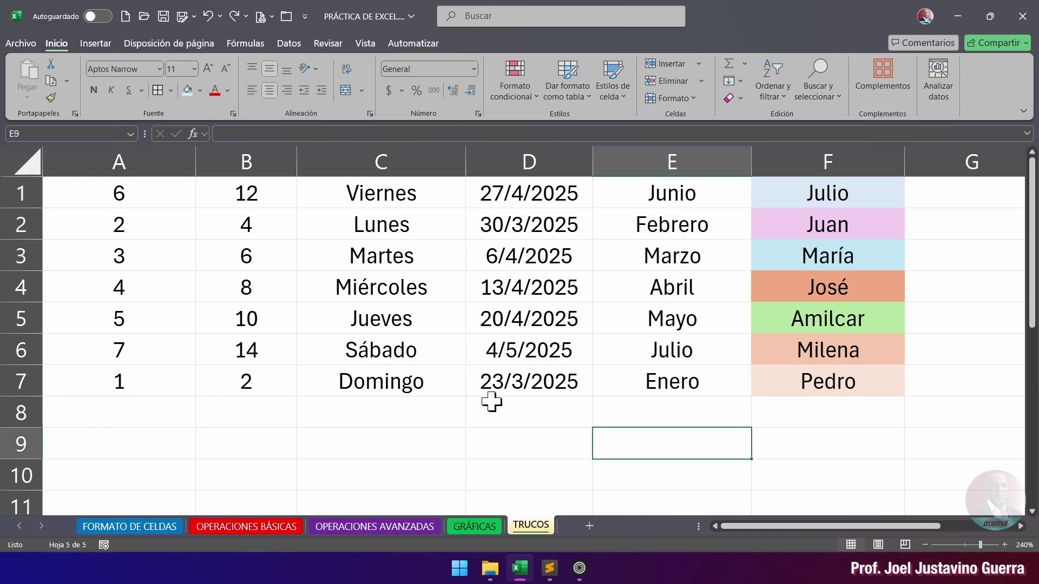
pyautogui.click(663, 381)
pyautogui.click(357, 415)
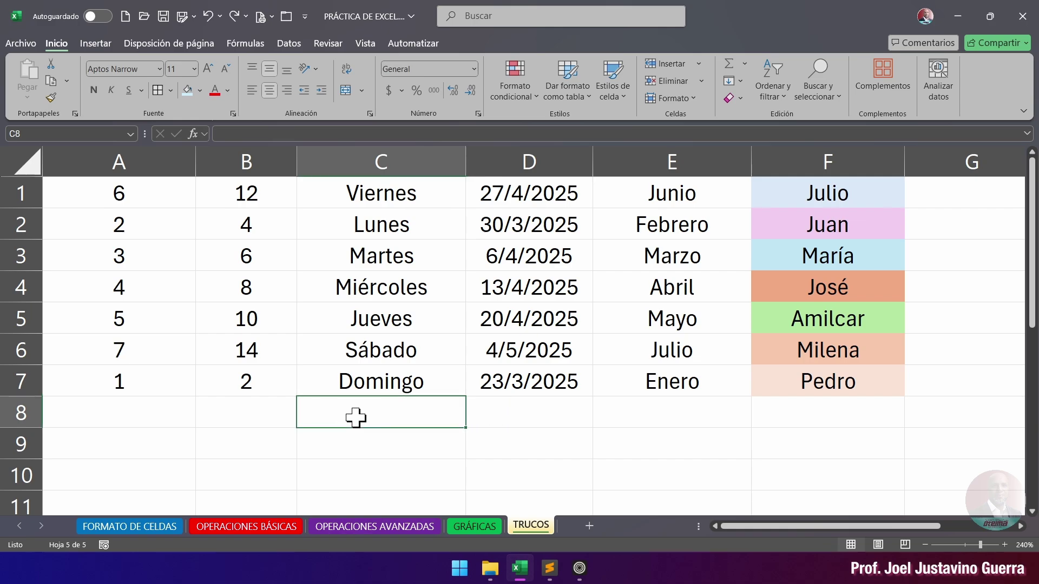
pyautogui.click(541, 425)
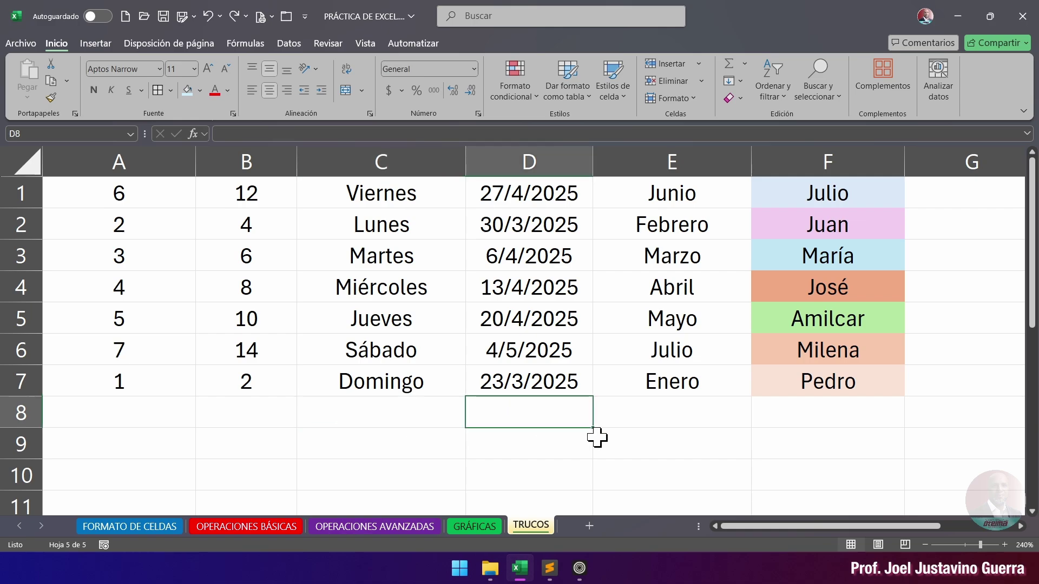